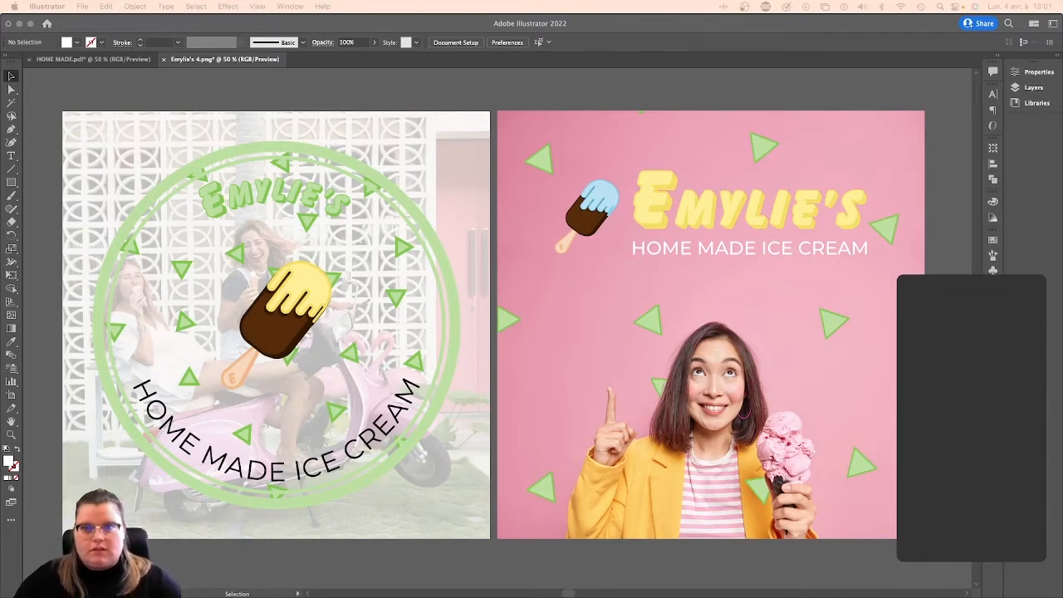
# Switch to the HOME MADE.pdf document and examine the logo and pattern sketches across its artboards.
pyautogui.click(835, 107)
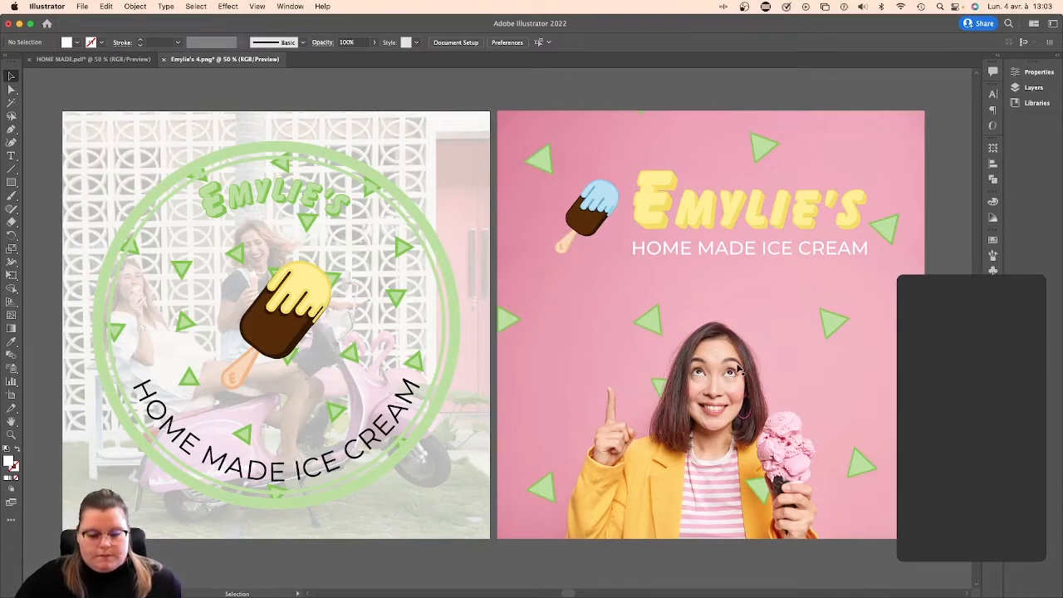
pyautogui.click(93, 59)
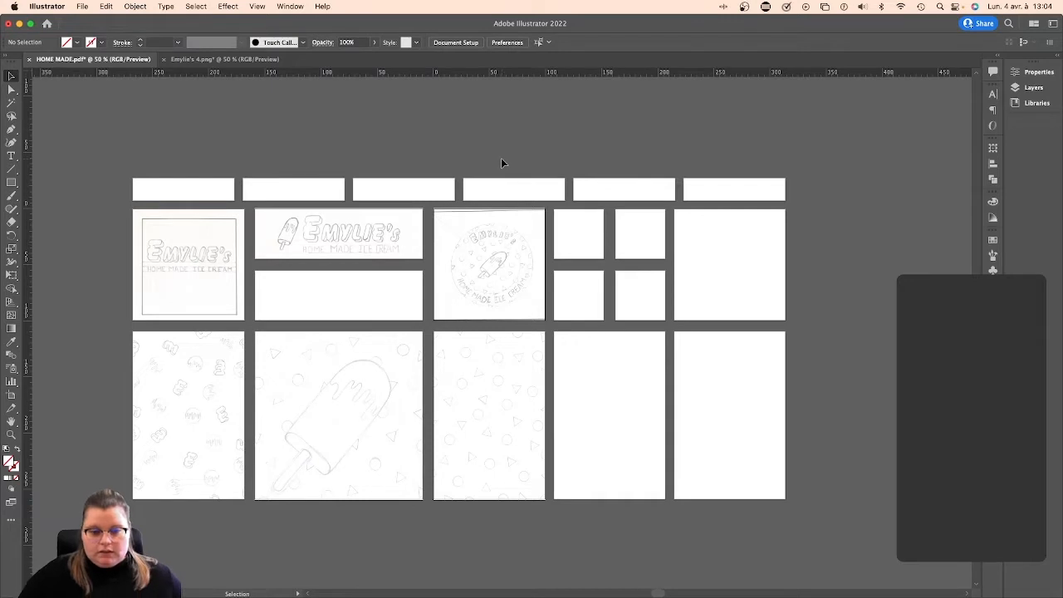
pyautogui.press('super+plus')
pyautogui.hscroll(-4, 554, 168)
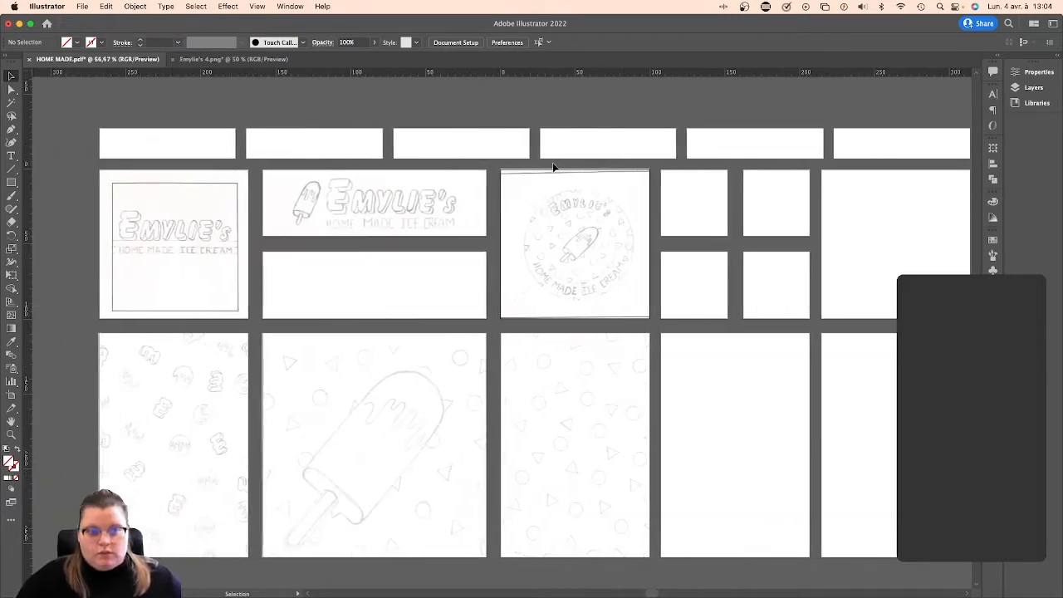
pyautogui.hscroll(-1, 554, 167)
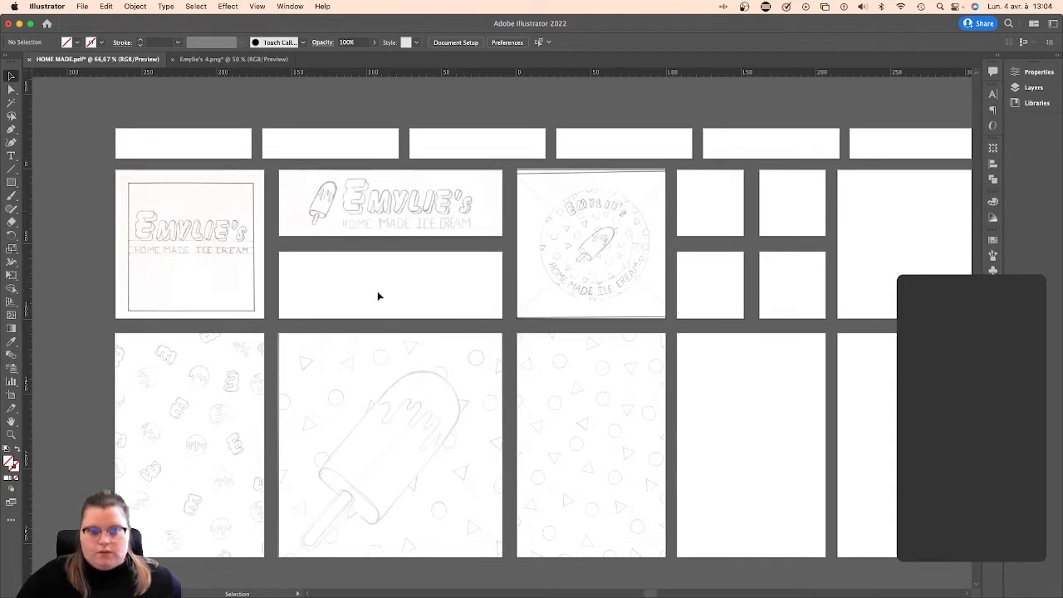
pyautogui.hscroll(-3, 194, 226)
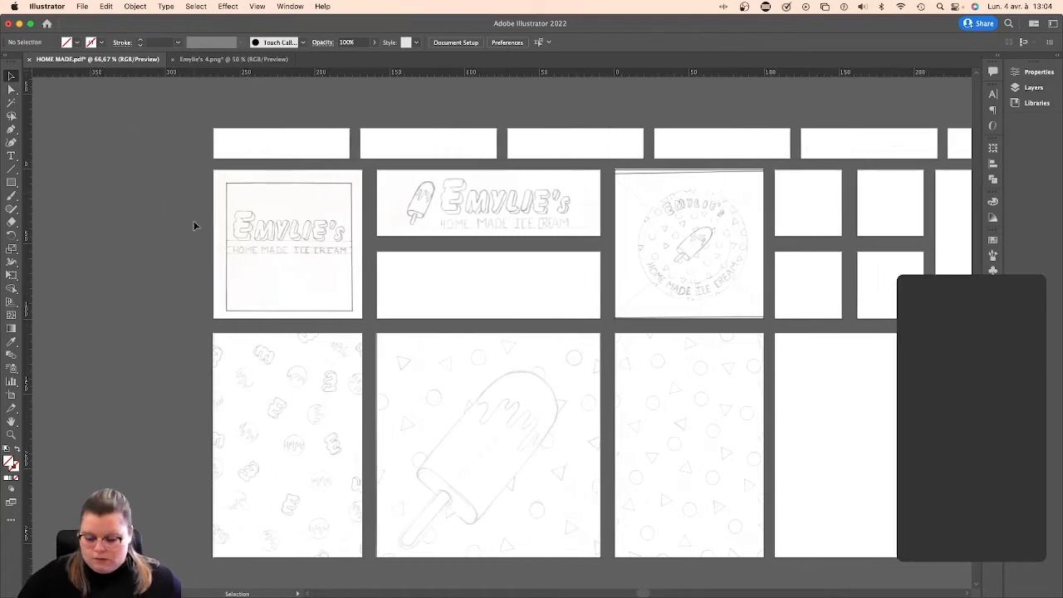
pyautogui.scroll(5, 194, 226)
pyautogui.hscroll(-5, 195, 221)
pyautogui.scroll(2, 195, 221)
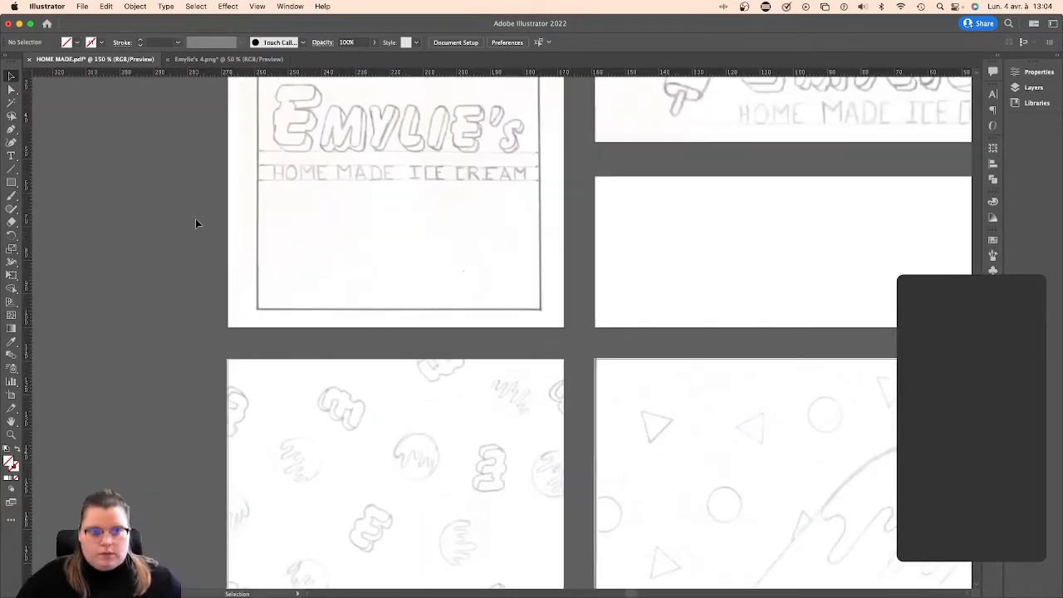
pyautogui.scroll(3, 195, 219)
pyautogui.press('super+minus')
pyautogui.press('super+minus')
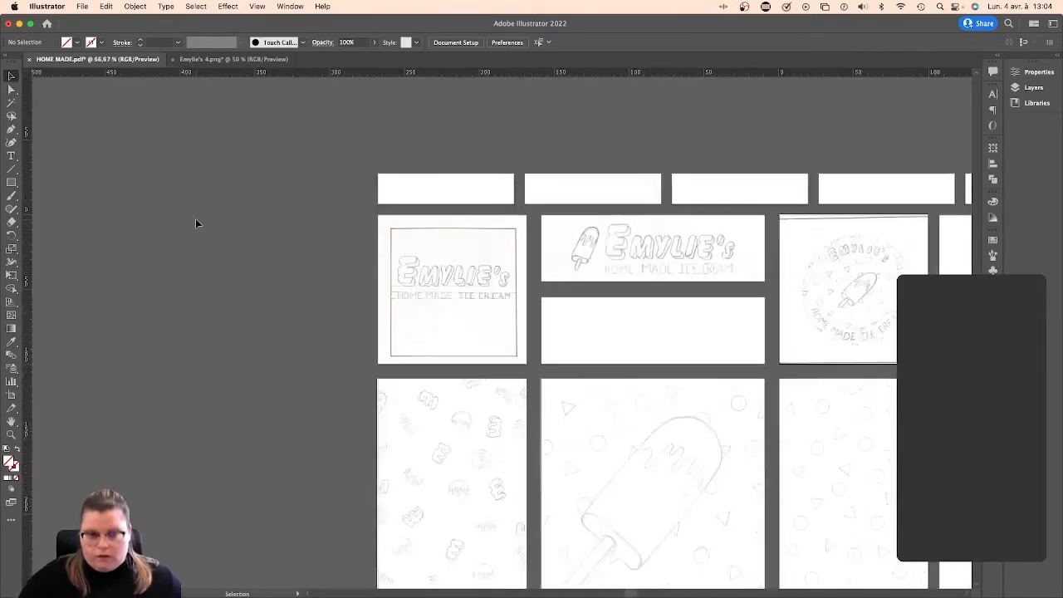
pyautogui.hscroll(2, 357, 208)
pyautogui.scroll(-1, 357, 208)
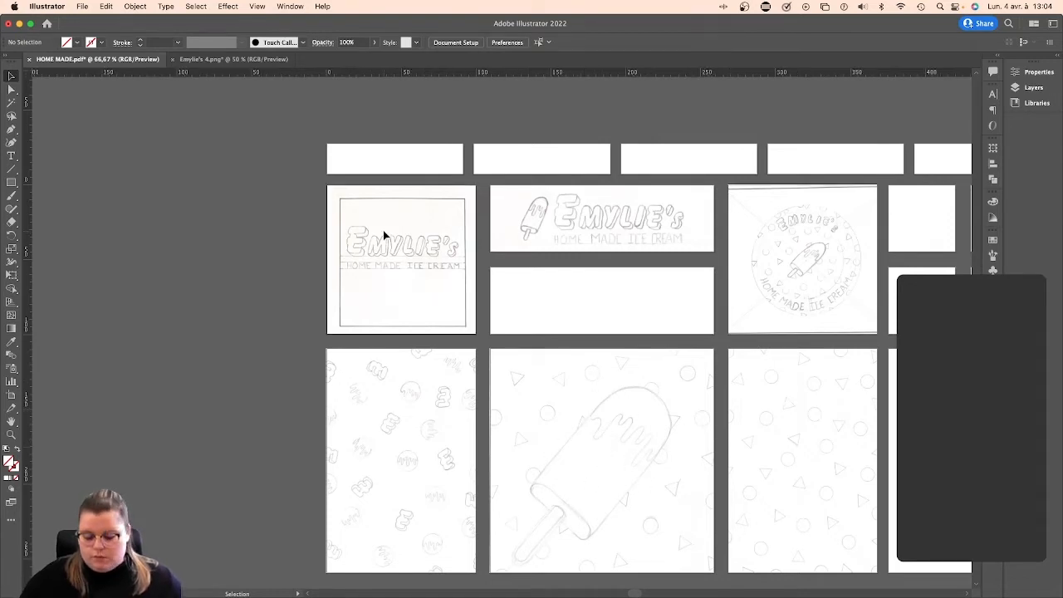
# Inspect the artboard settings of the square Emylie's logo sketch.
pyautogui.scroll(5, 384, 235)
pyautogui.scroll(2, 394, 230)
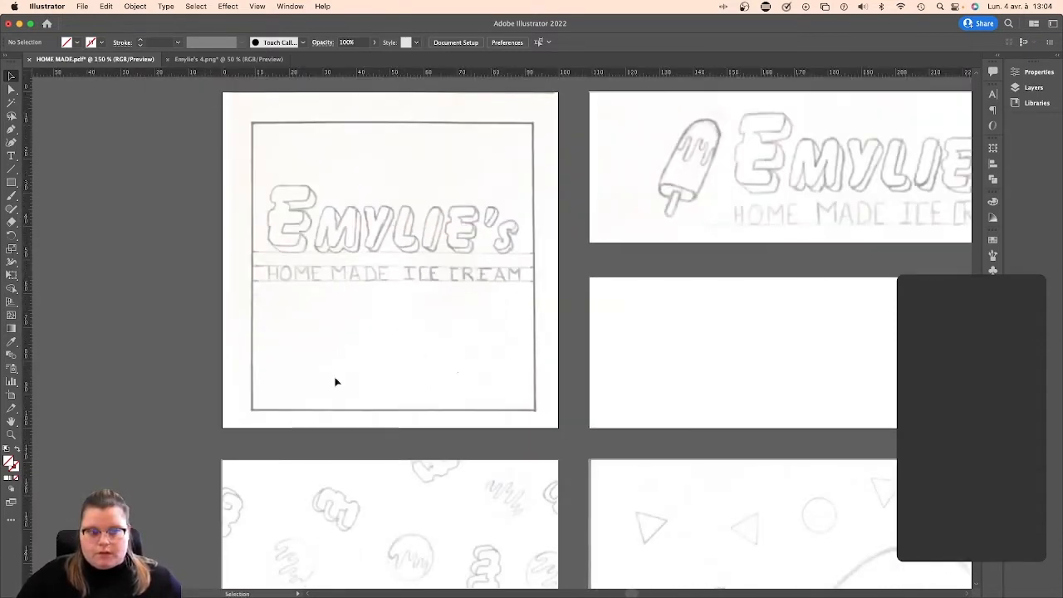
pyautogui.click(12, 397)
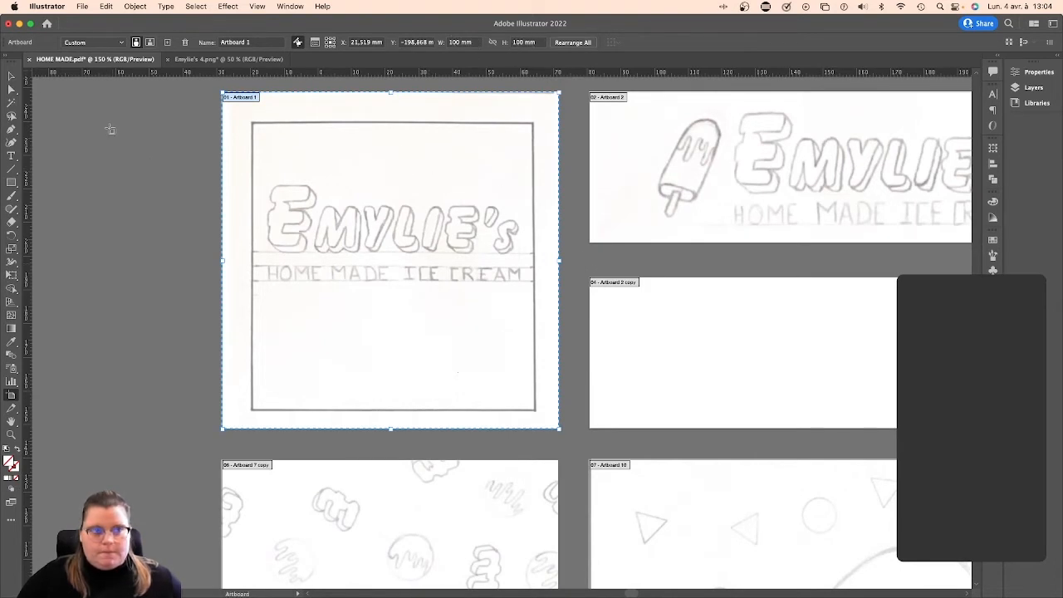
pyautogui.click(12, 76)
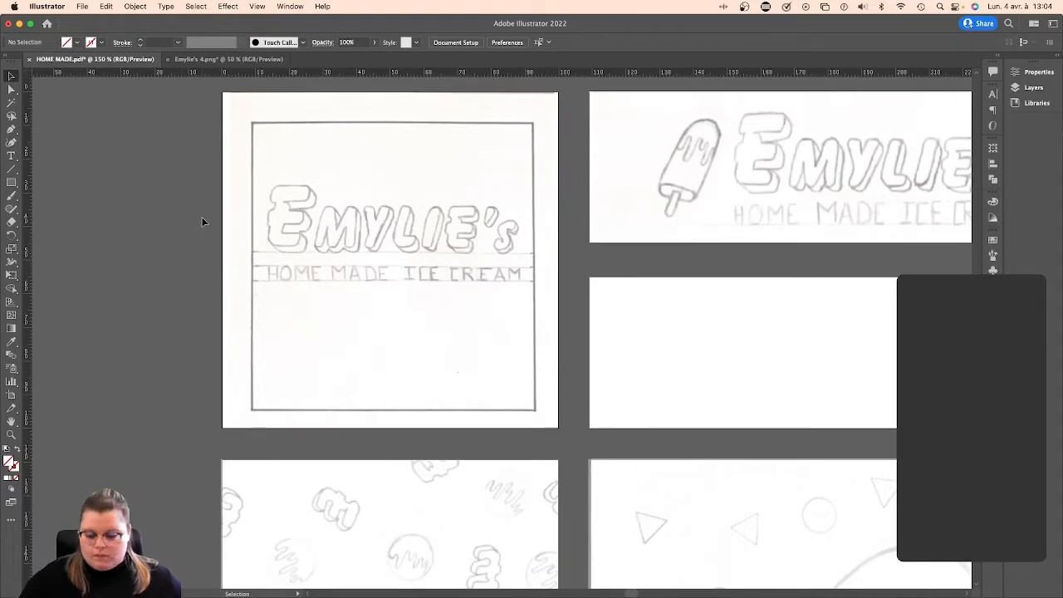
# Create an area text frame over the sketched lettering on the square logo artboard, containing the text "Emylie's".
pyautogui.press('super+minus')
pyautogui.press('super+minus')
pyautogui.press('super+plus')
pyautogui.press('super+plus')
pyautogui.press('super+plus')
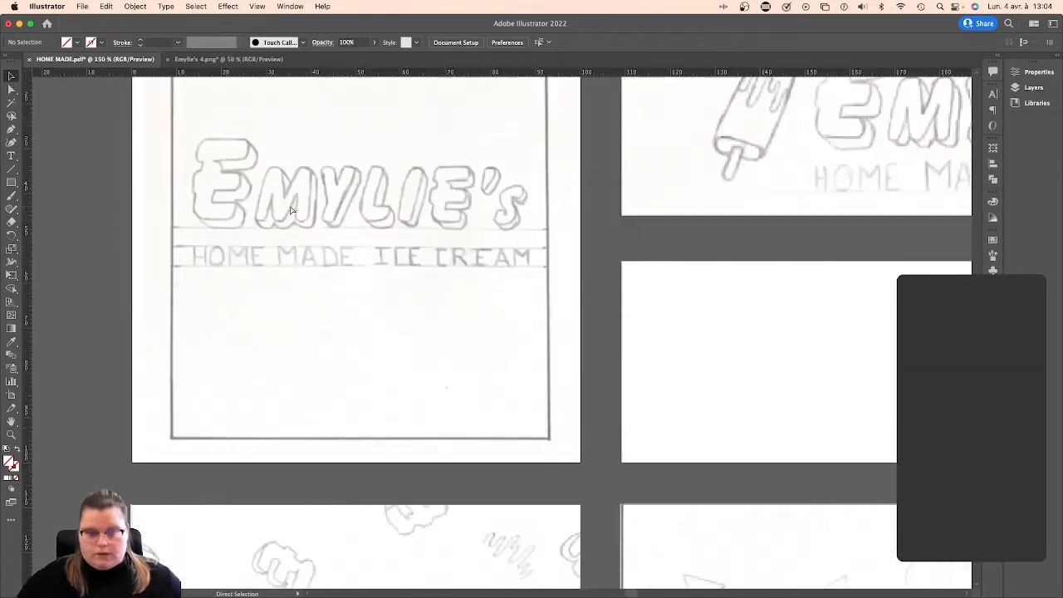
pyautogui.scroll(5, 277, 203)
pyautogui.hscroll(-4, 278, 204)
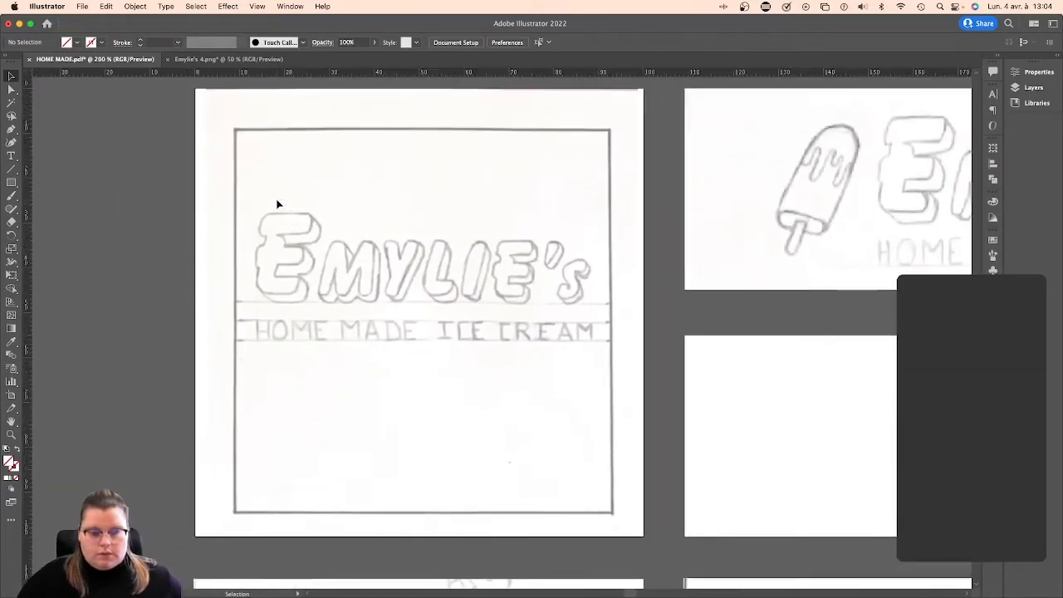
pyautogui.hscroll(-1, 278, 204)
pyautogui.scroll(1, 277, 204)
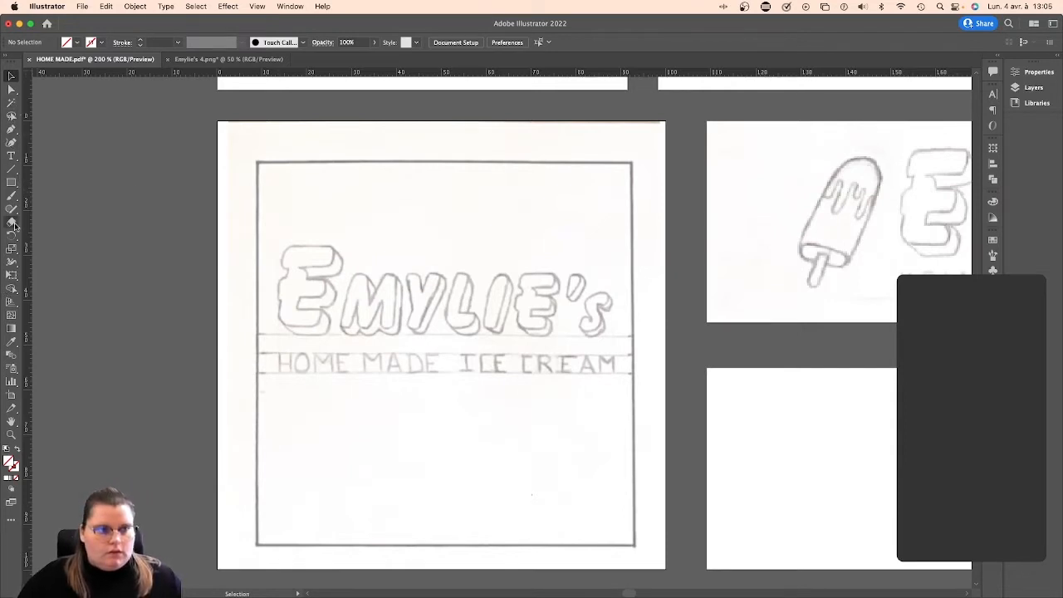
pyautogui.click(11, 156)
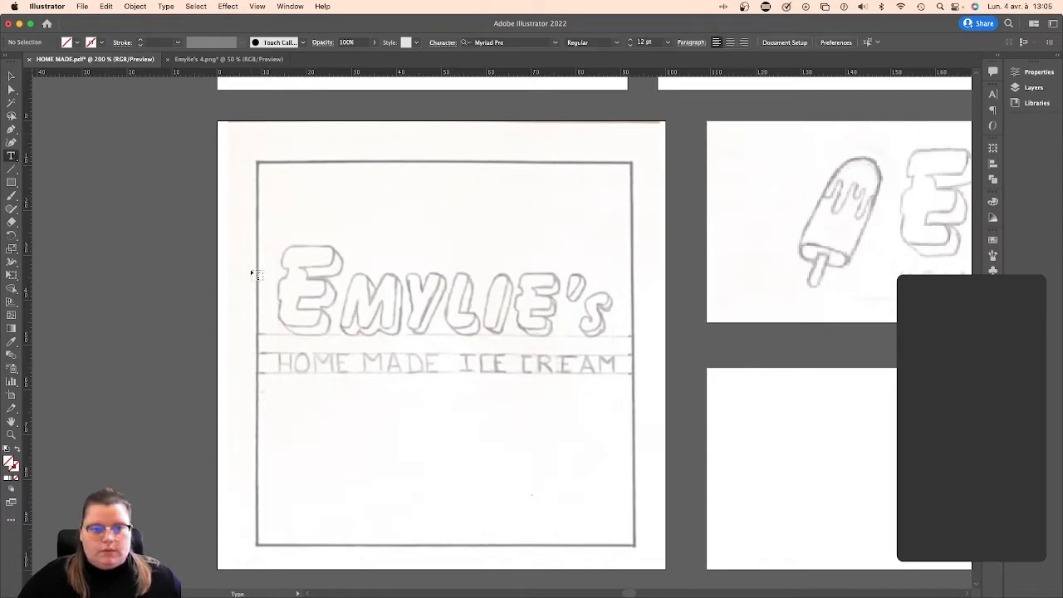
pyautogui.moveTo(249, 235); pyautogui.dragTo(634, 339)
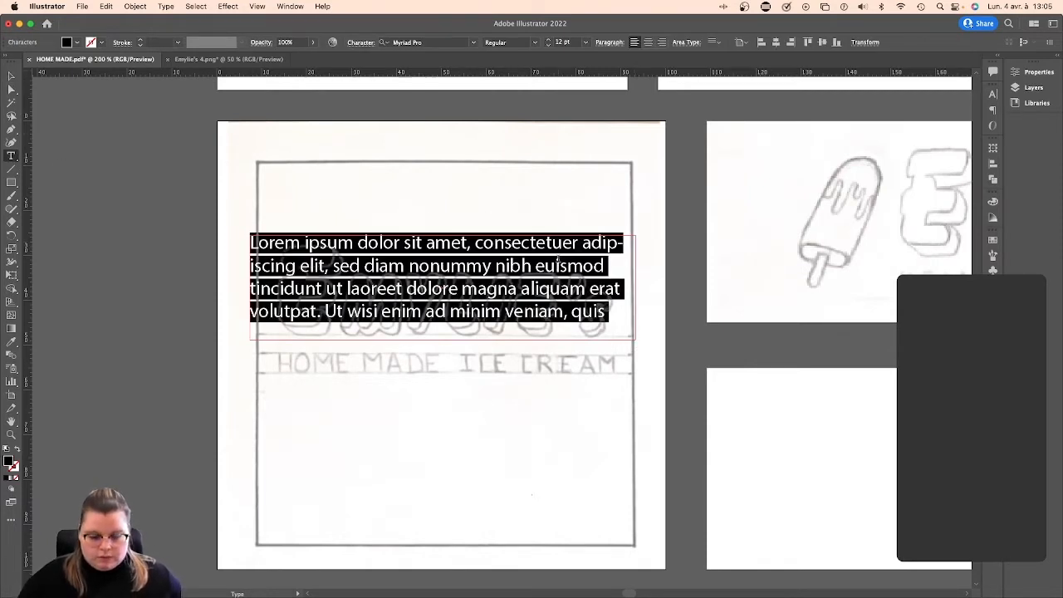
pyautogui.press('BackSpace')
pyautogui.write('Em')
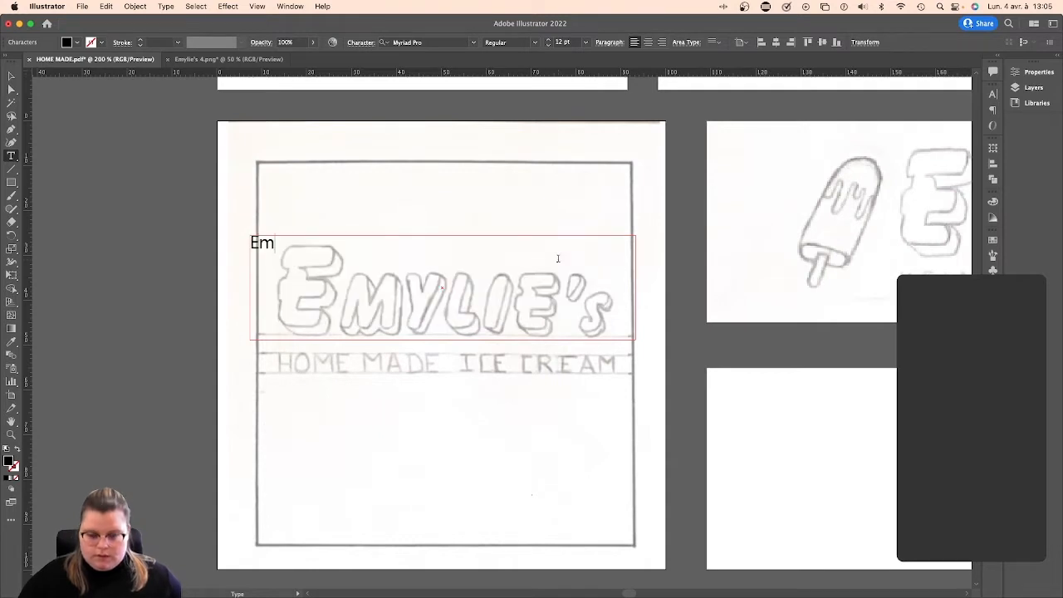
pyautogui.write('yli')
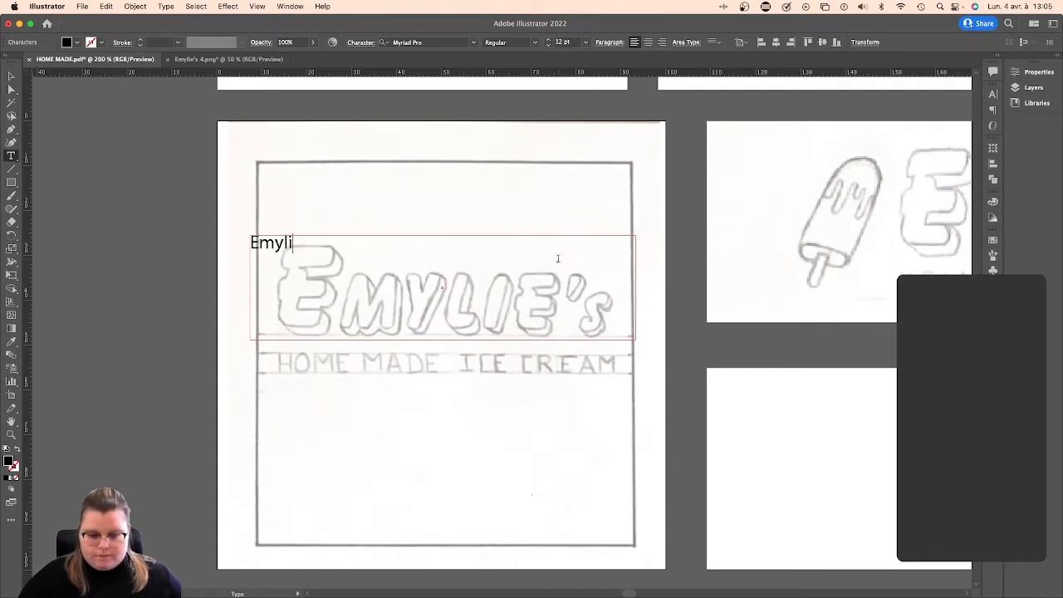
pyautogui.write('e')
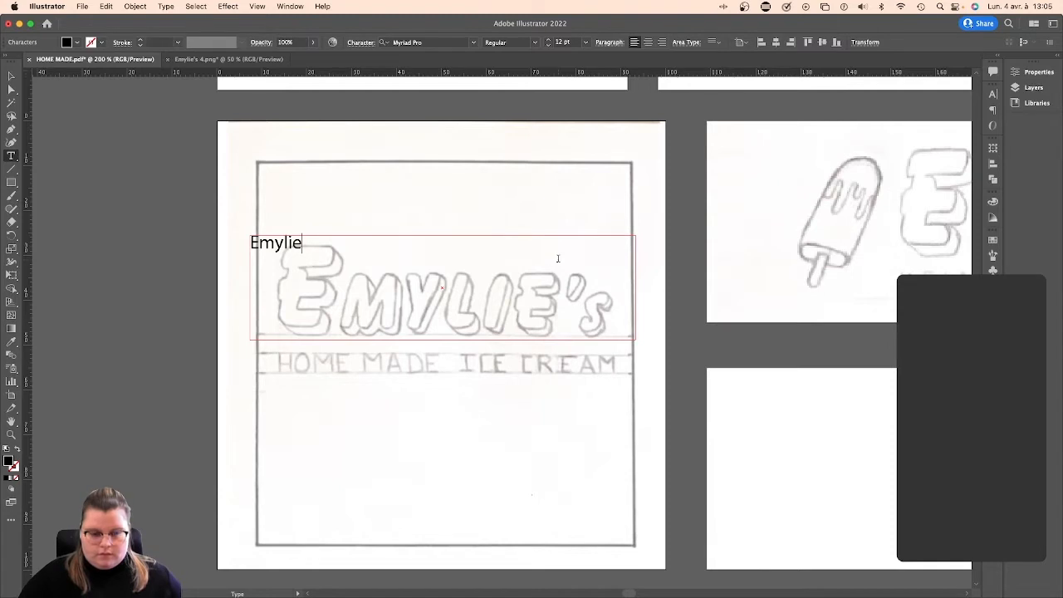
pyautogui.write("'s")
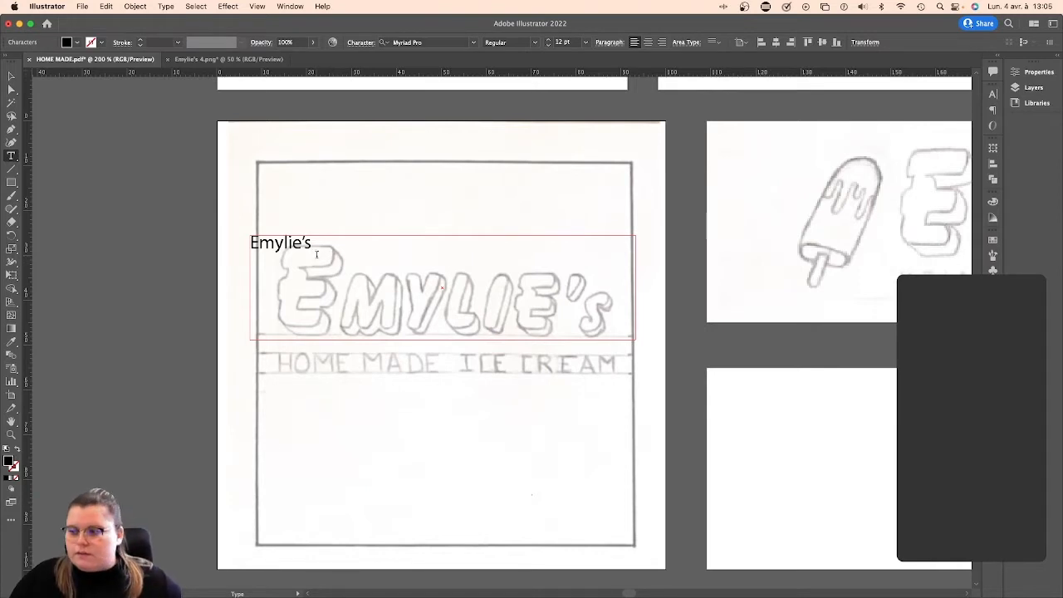
# Set the font of the whole "Emylie's" text to Balloon Drop Shadow D.
pyautogui.moveTo(312, 243); pyautogui.dragTo(247, 244)
pyautogui.click(473, 44)
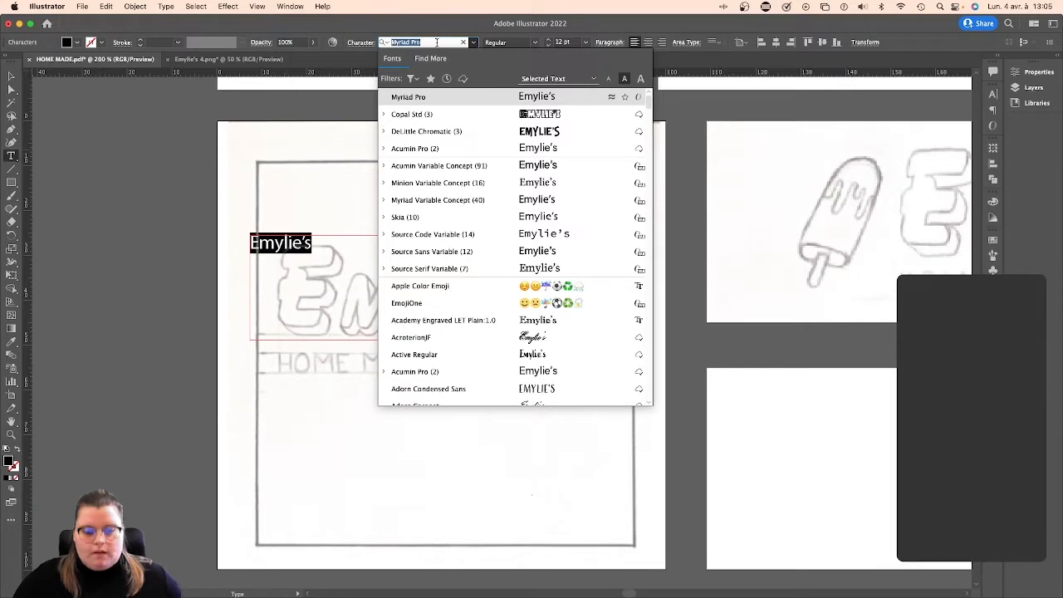
pyautogui.write('Ballo')
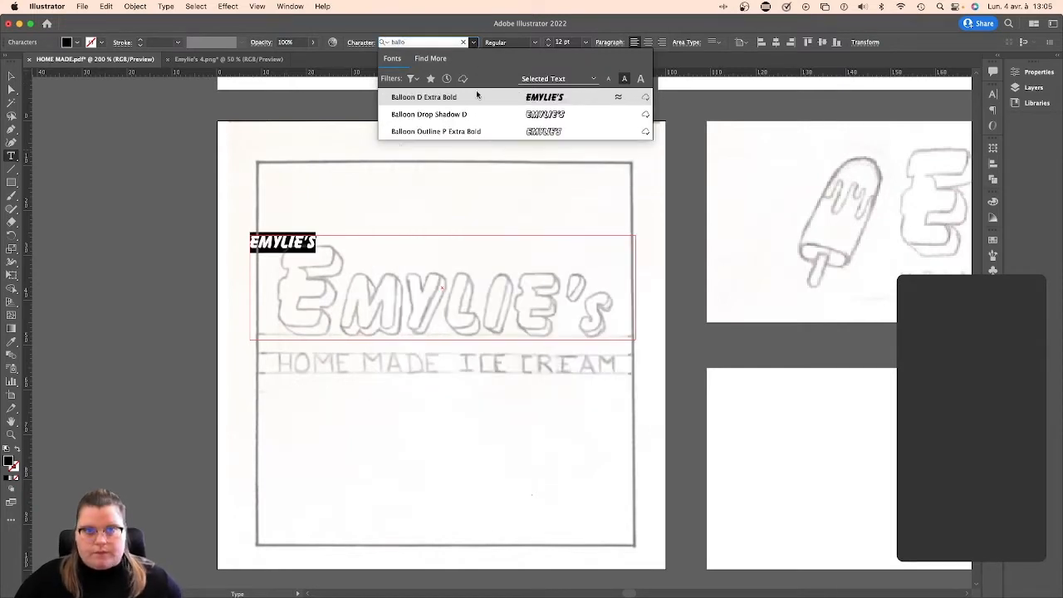
pyautogui.click(454, 115)
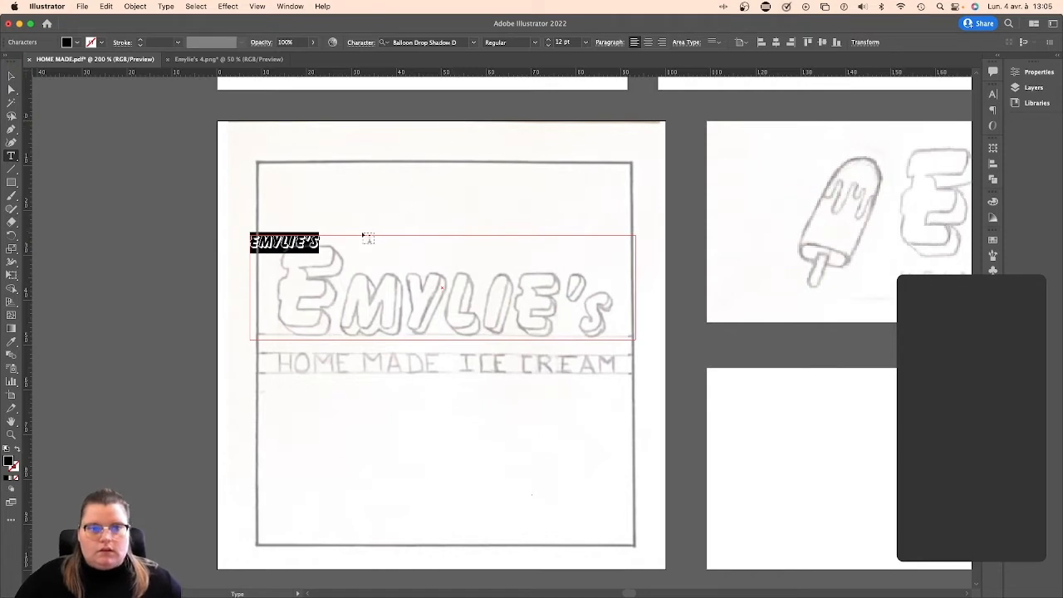
# Enlarge the whole "Emylie's" text to a font size of 57 pt.
pyautogui.moveTo(337, 244); pyautogui.dragTo(172, 243)
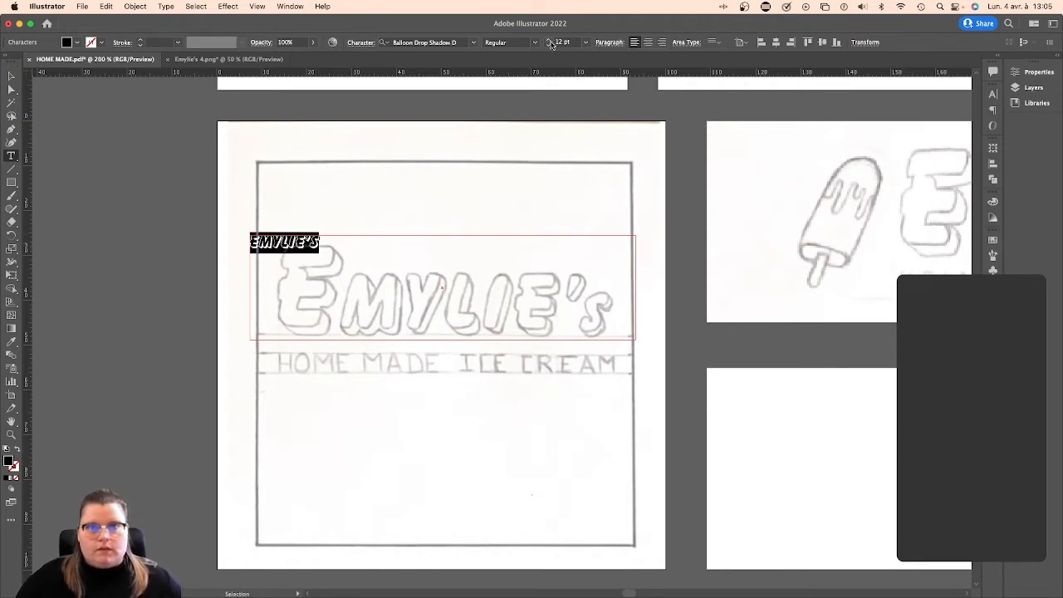
pyautogui.click(550, 40)
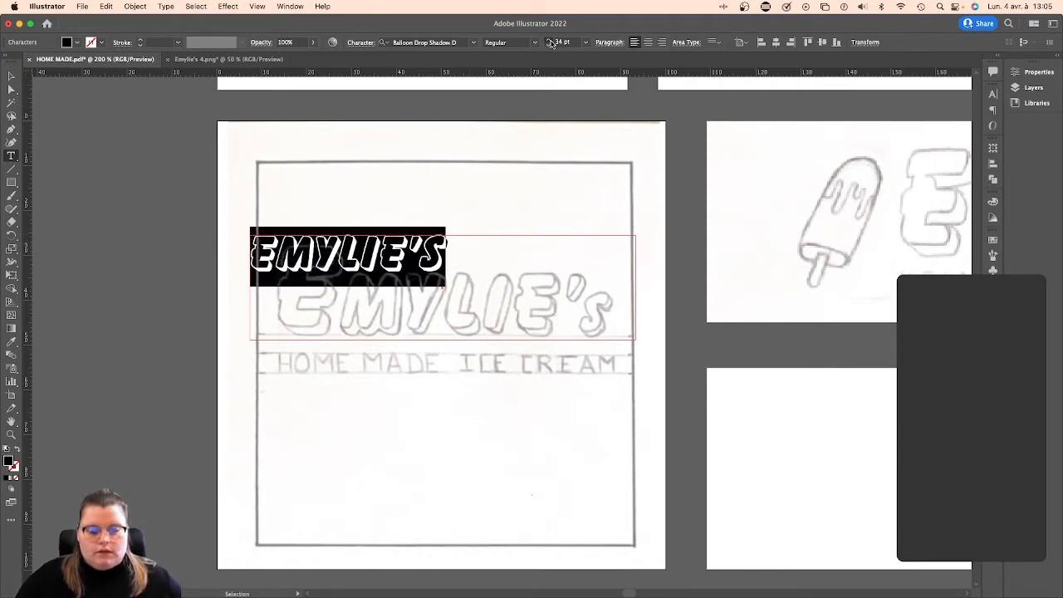
pyautogui.click(549, 41)
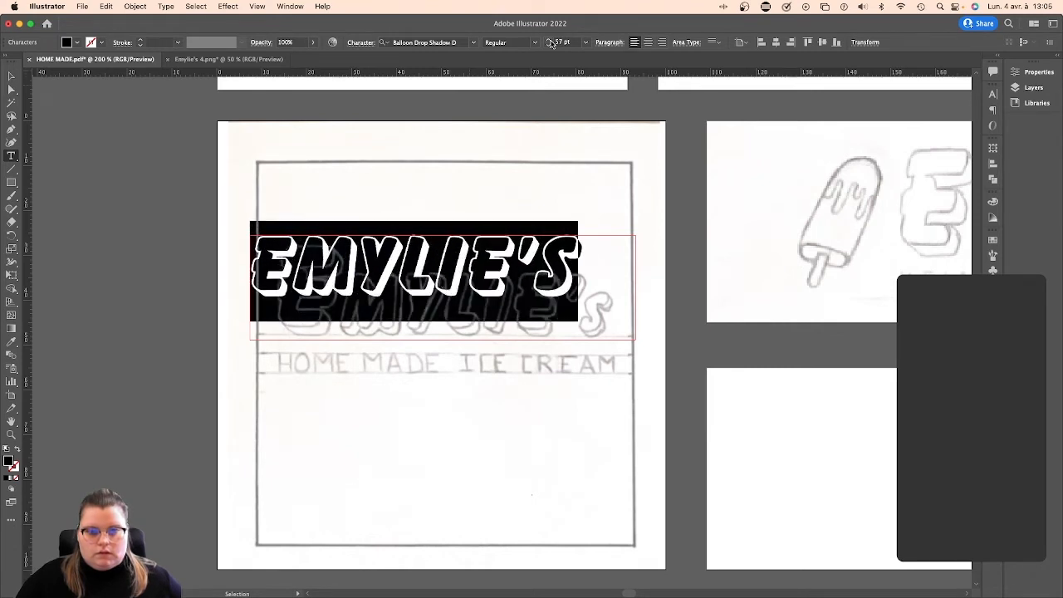
pyautogui.click(569, 281)
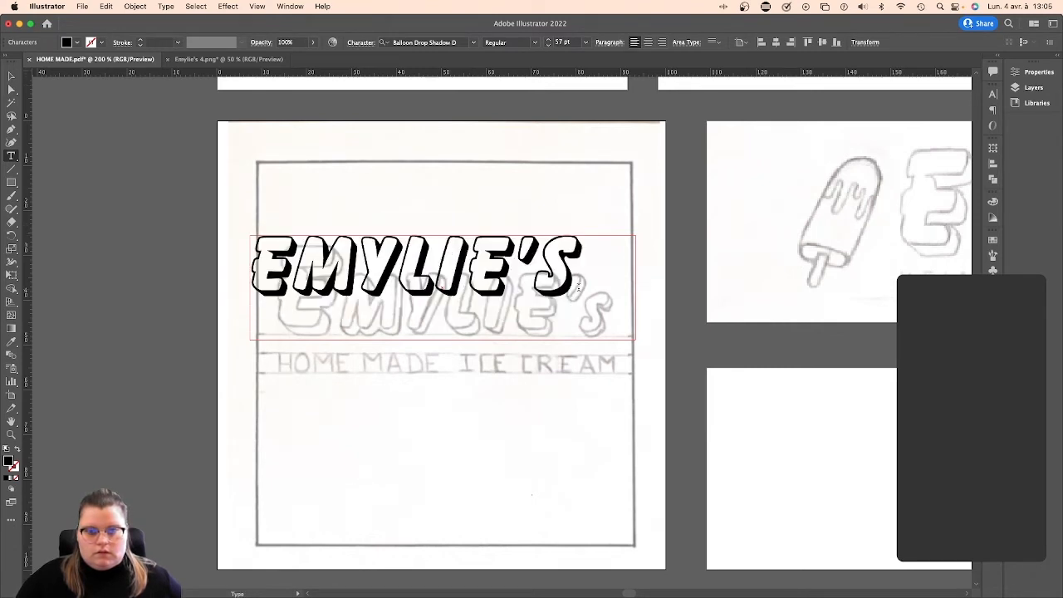
# Reduce the final letter S of the "Emylie's" text to a font size of 36 pt.
pyautogui.moveTo(585, 268); pyautogui.dragTo(551, 268)
pyautogui.click(548, 45)
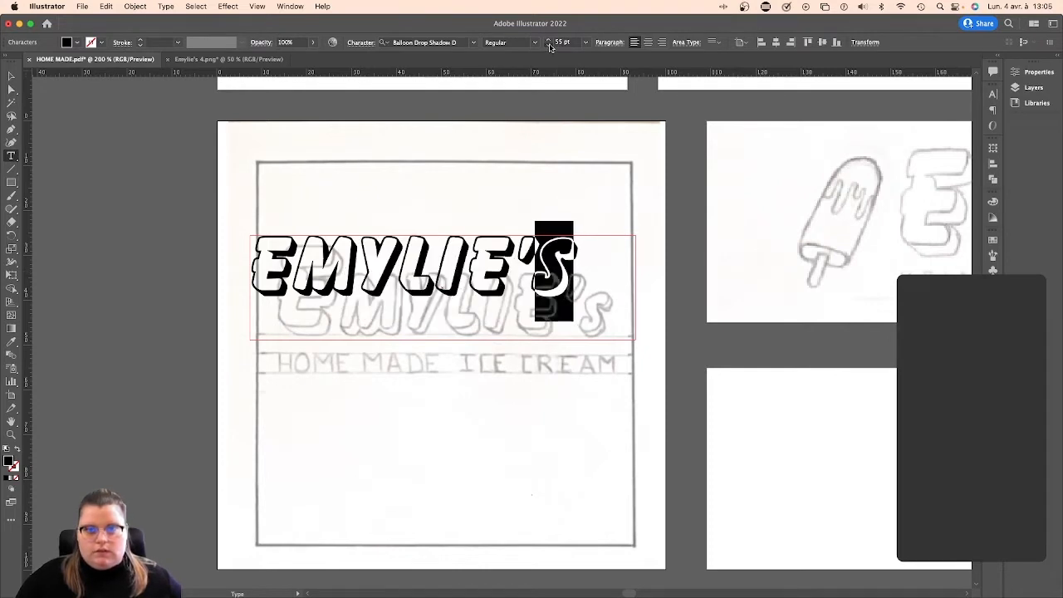
pyautogui.click(548, 45)
pyautogui.click(548, 44)
pyautogui.click(548, 45)
pyautogui.click(549, 45)
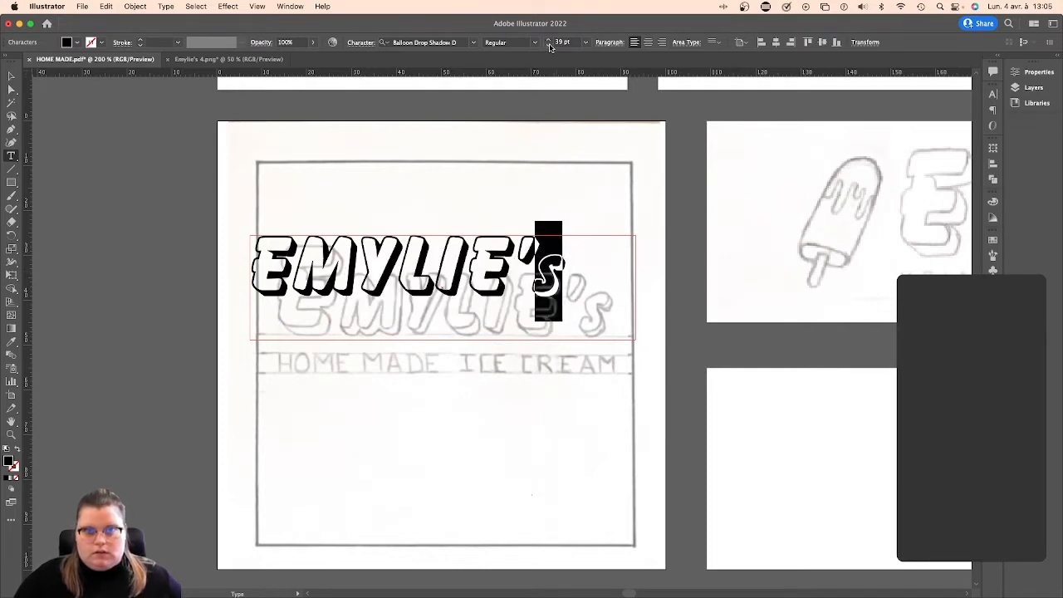
pyautogui.click(548, 45)
pyautogui.click(548, 45)
pyautogui.click(548, 45)
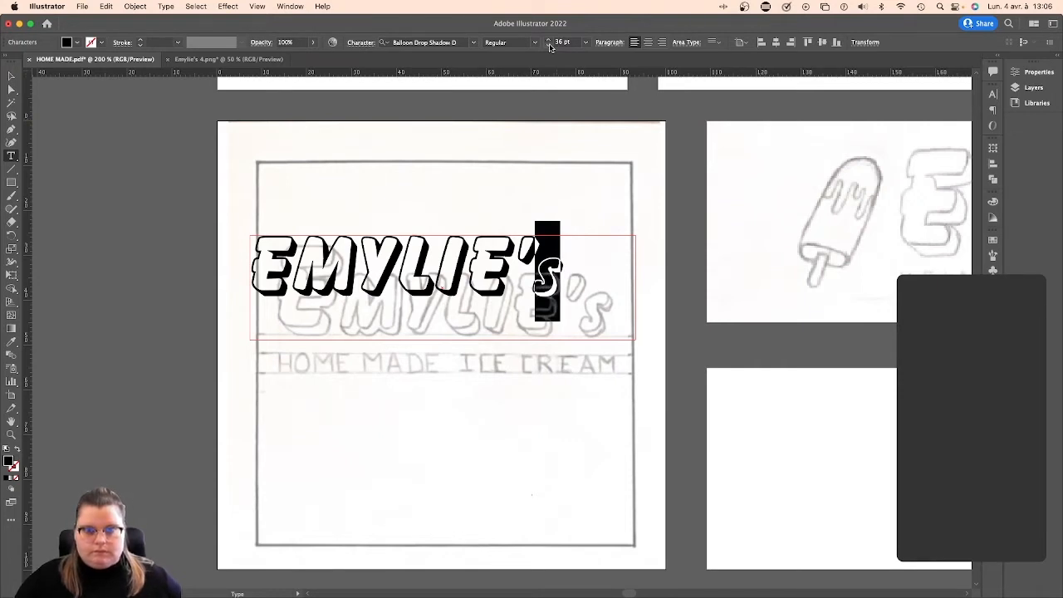
pyautogui.click(503, 261)
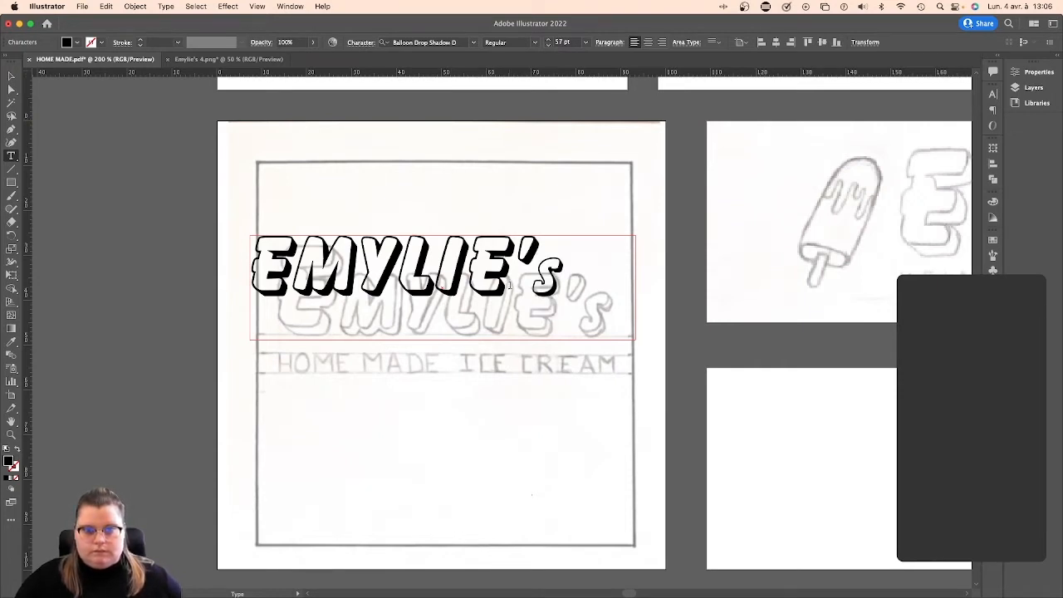
# Enlarge the initial letter E of the "Emylie's" text to a font size of 73 pt.
pyautogui.moveTo(503, 269); pyautogui.dragTo(251, 273)
pyautogui.click(283, 274)
pyautogui.click(548, 45)
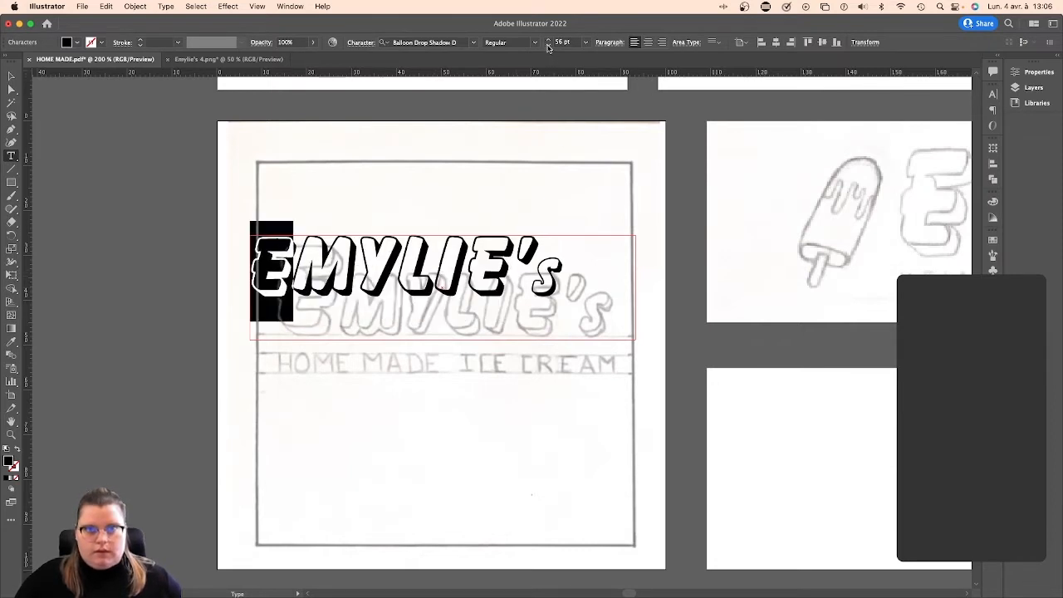
pyautogui.click(548, 45)
pyautogui.click(548, 45)
pyautogui.click(548, 44)
pyautogui.click(549, 40)
pyautogui.click(549, 41)
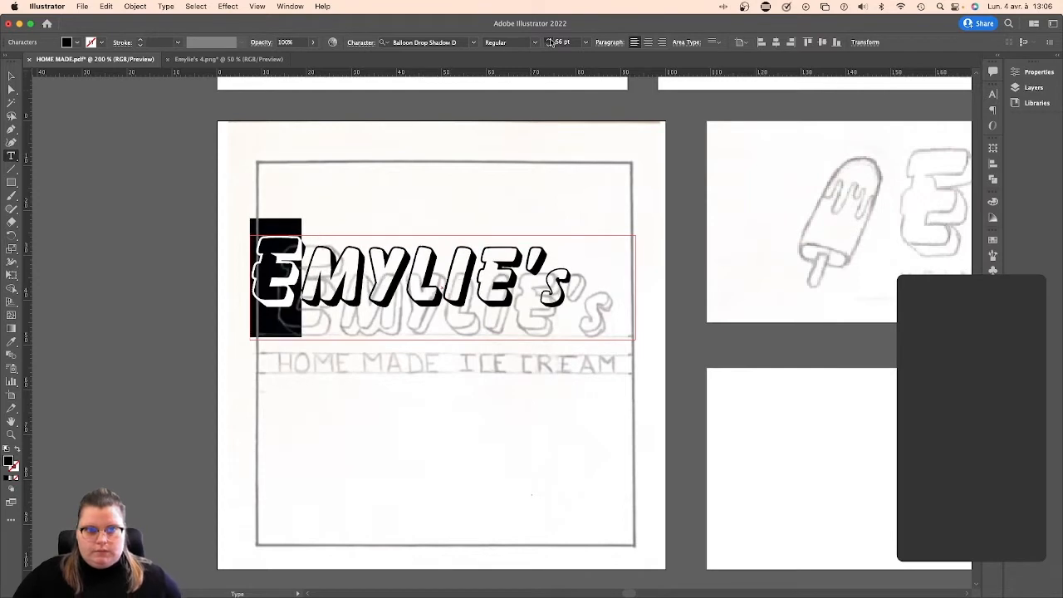
pyautogui.click(549, 41)
pyautogui.click(549, 41)
pyautogui.click(549, 41)
pyautogui.click(549, 41)
pyautogui.click(549, 41)
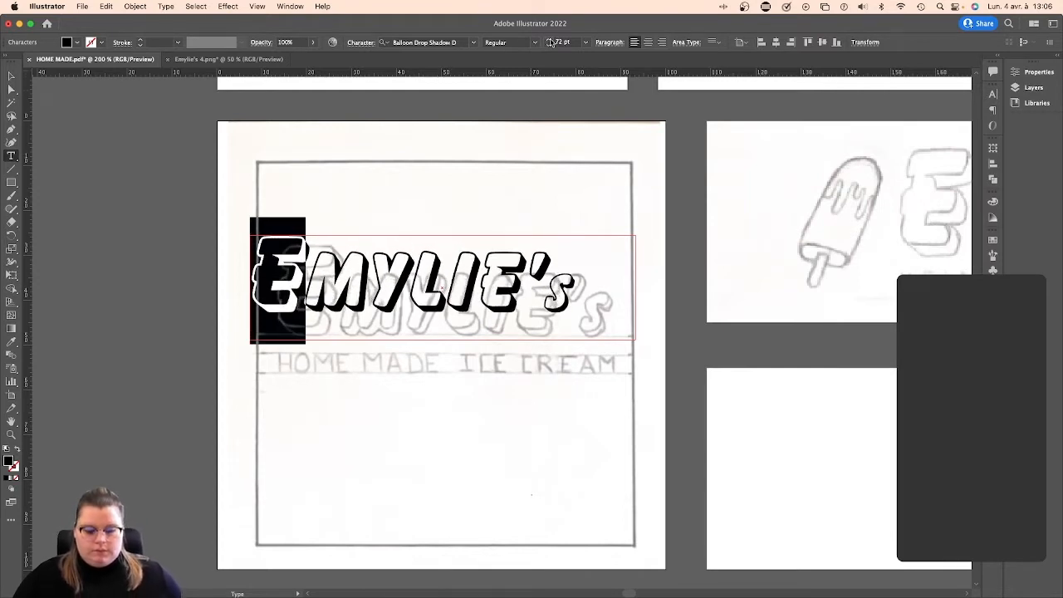
pyautogui.click(549, 41)
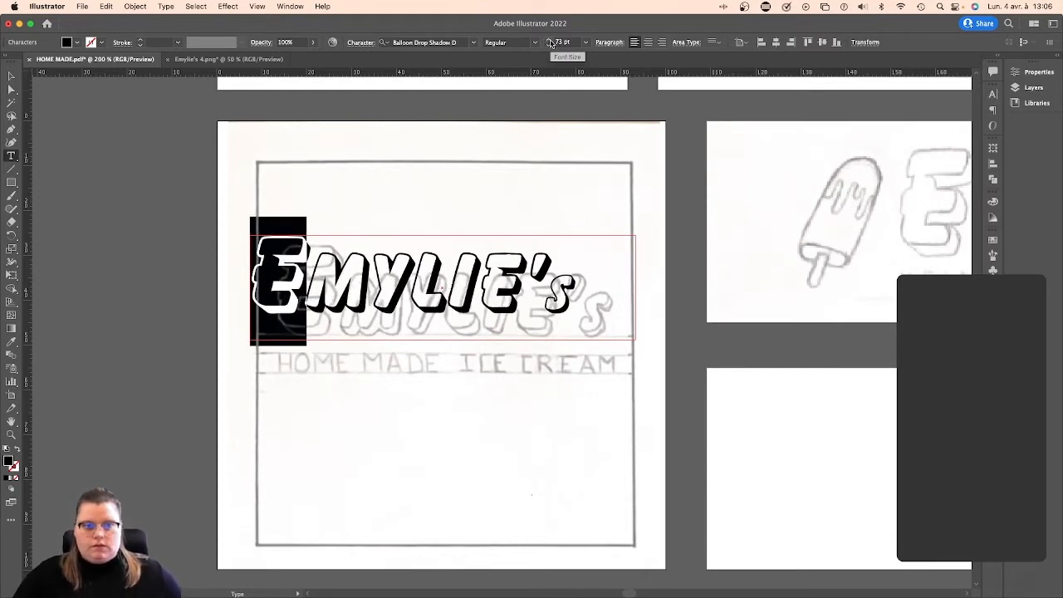
# Delete the letters IE before the apostrophe in the "Emylie's" text and retype them.
pyautogui.click(527, 299)
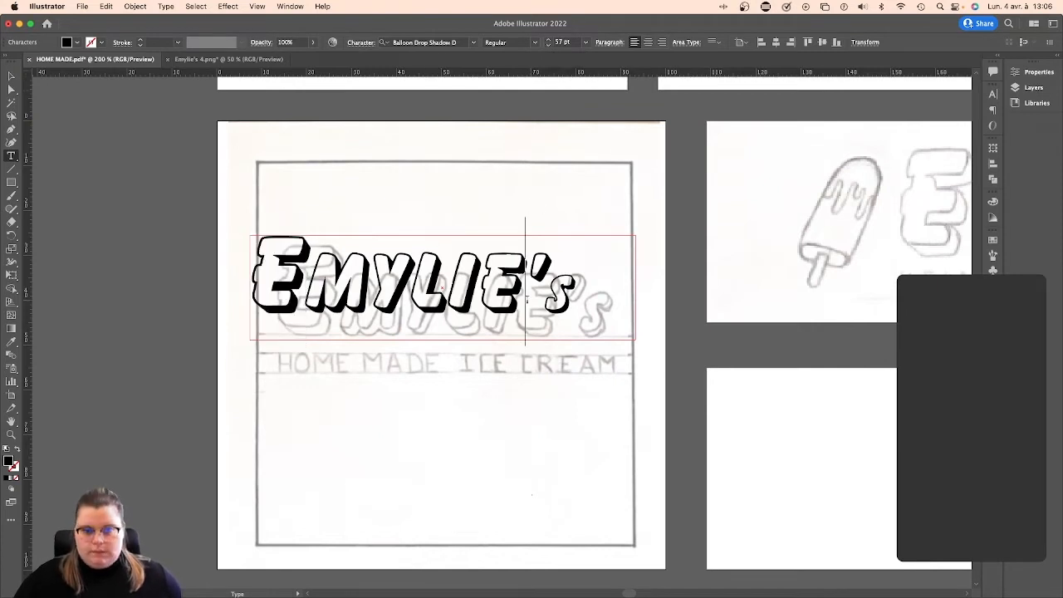
pyautogui.press('BackSpace')
pyautogui.press('BackSpace')
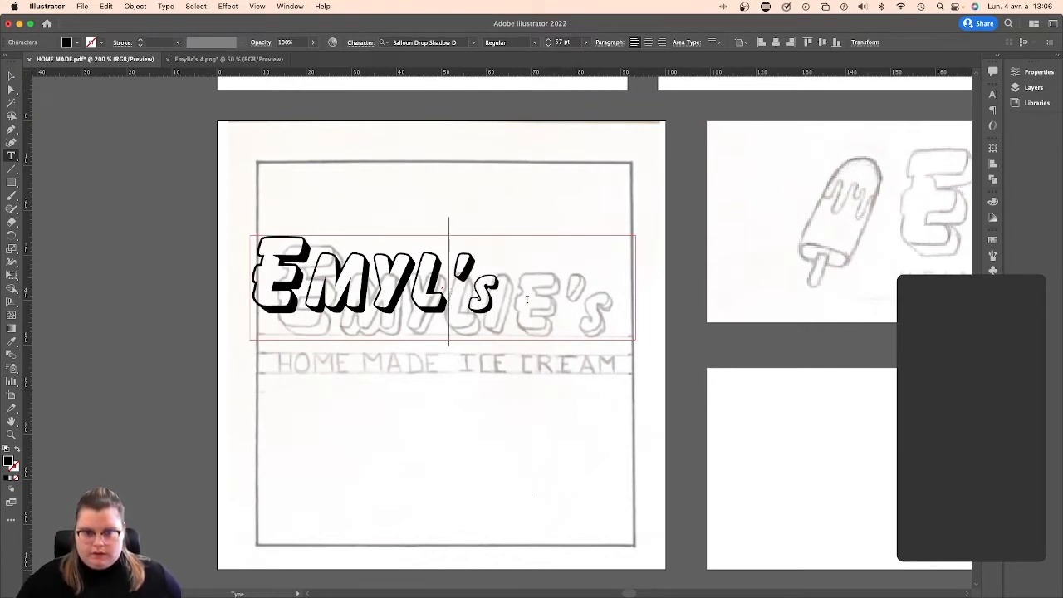
pyautogui.write('I')
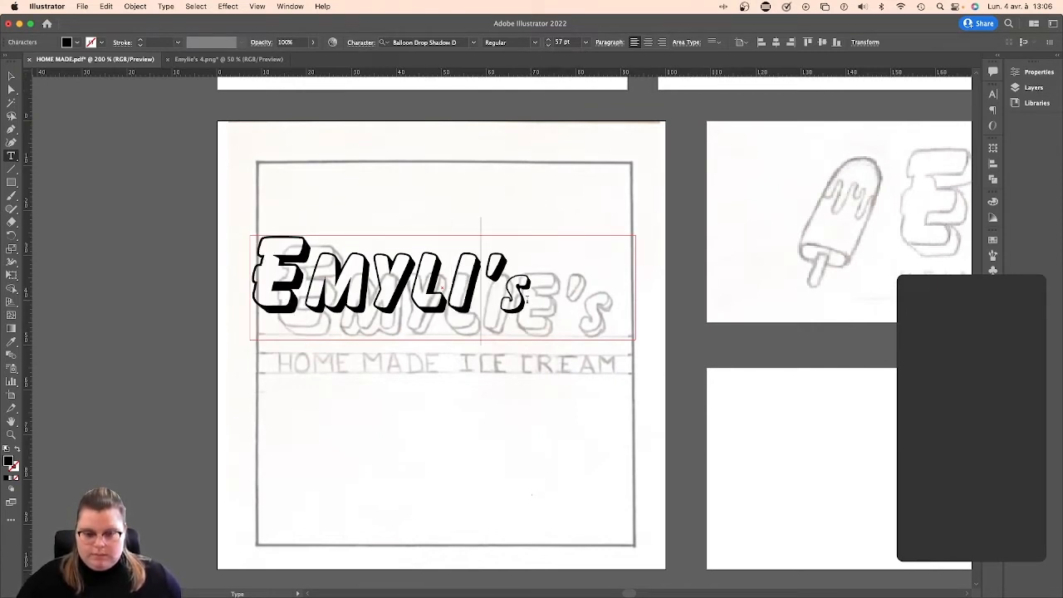
pyautogui.write('E')
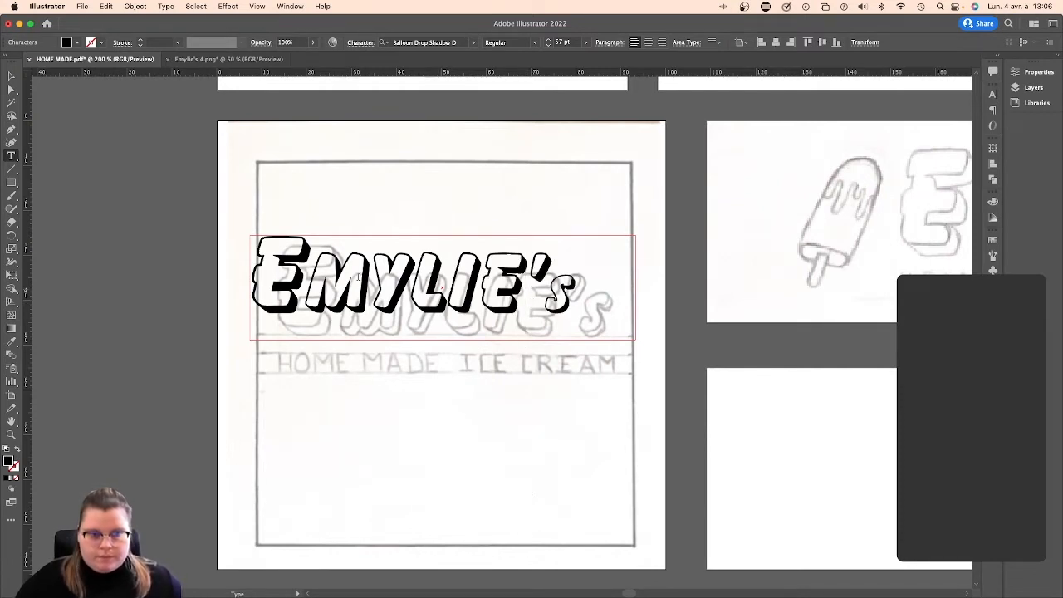
# Convert the "Emylie's" text object to outlines.
pyautogui.click(11, 76)
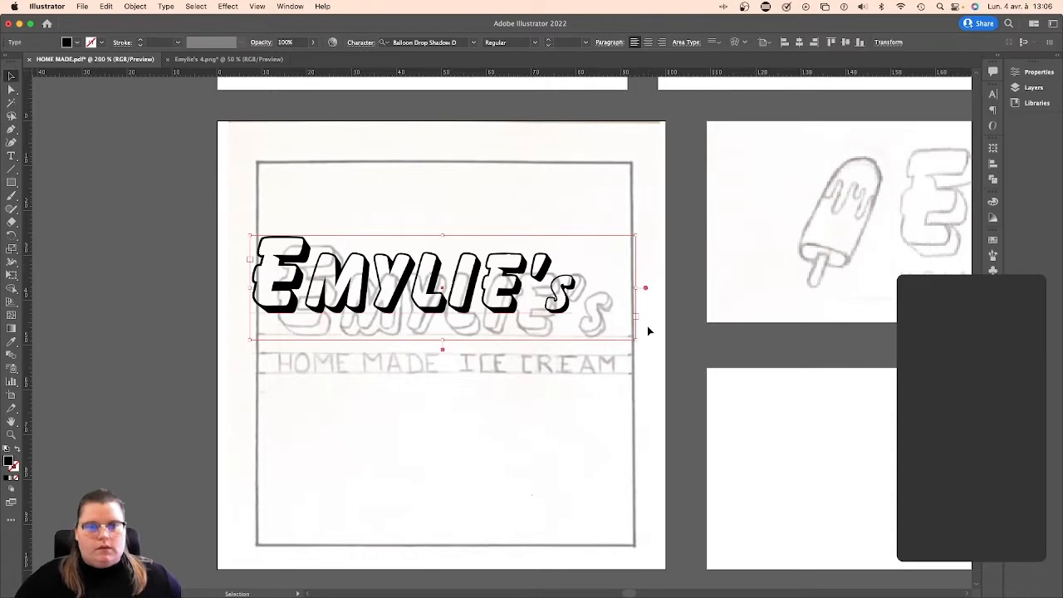
pyautogui.rightClick(507, 288)
pyautogui.click(540, 387)
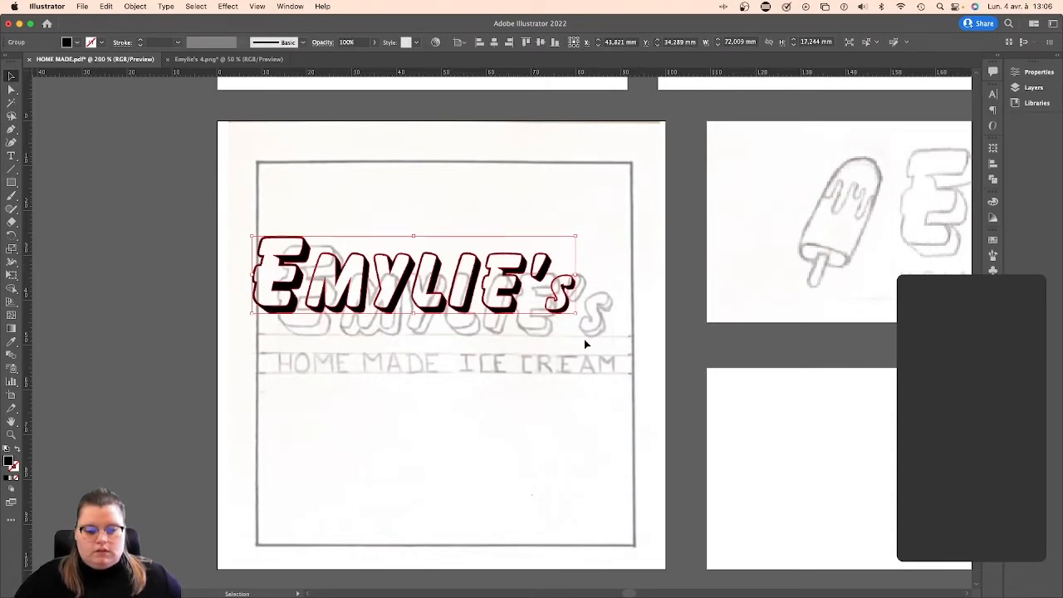
# Scale the outlined "Emylie's" lettering to the width of the sketched brand name and position it over the sketch.
pyautogui.moveTo(576, 314); pyautogui.dragTo(609, 332)
pyautogui.moveTo(438, 285); pyautogui.dragTo(458, 295)
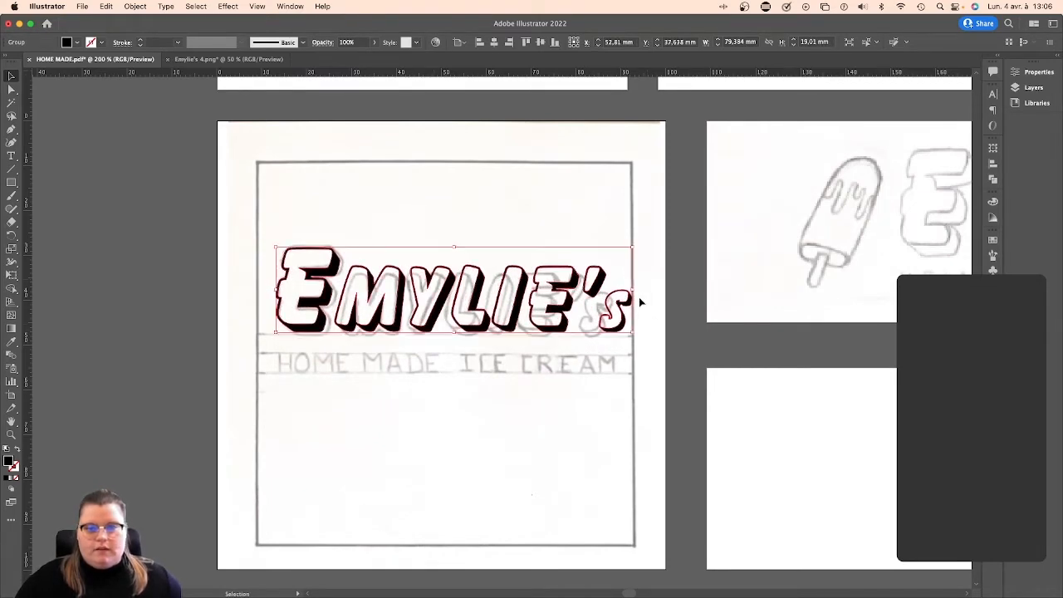
pyautogui.moveTo(639, 302); pyautogui.dragTo(617, 301)
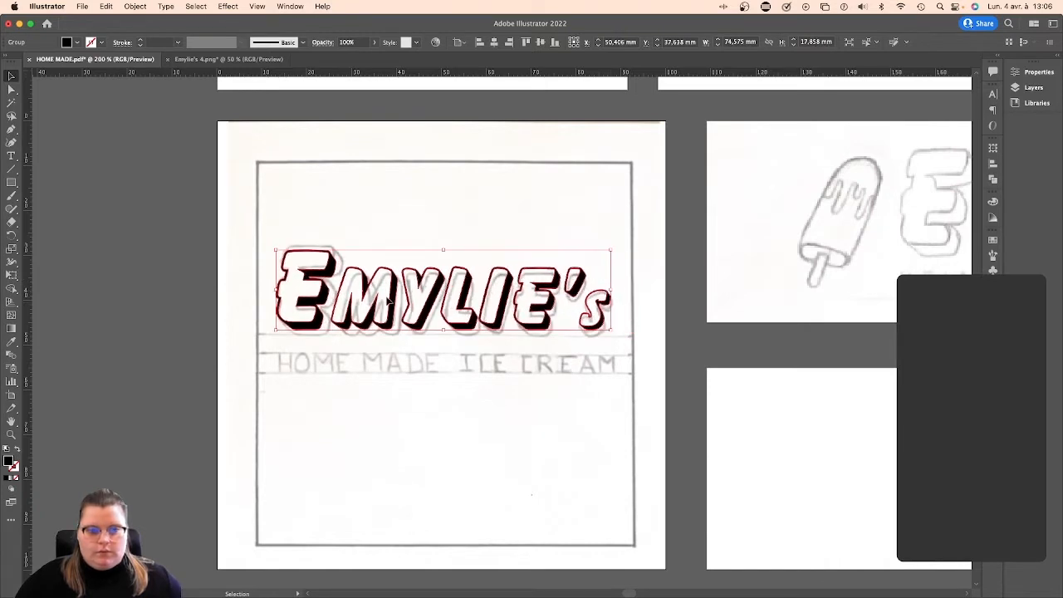
pyautogui.moveTo(390, 308); pyautogui.dragTo(397, 310)
pyautogui.moveTo(444, 255); pyautogui.dragTo(445, 252)
pyautogui.moveTo(558, 319); pyautogui.dragTo(558, 315)
pyautogui.click(717, 328)
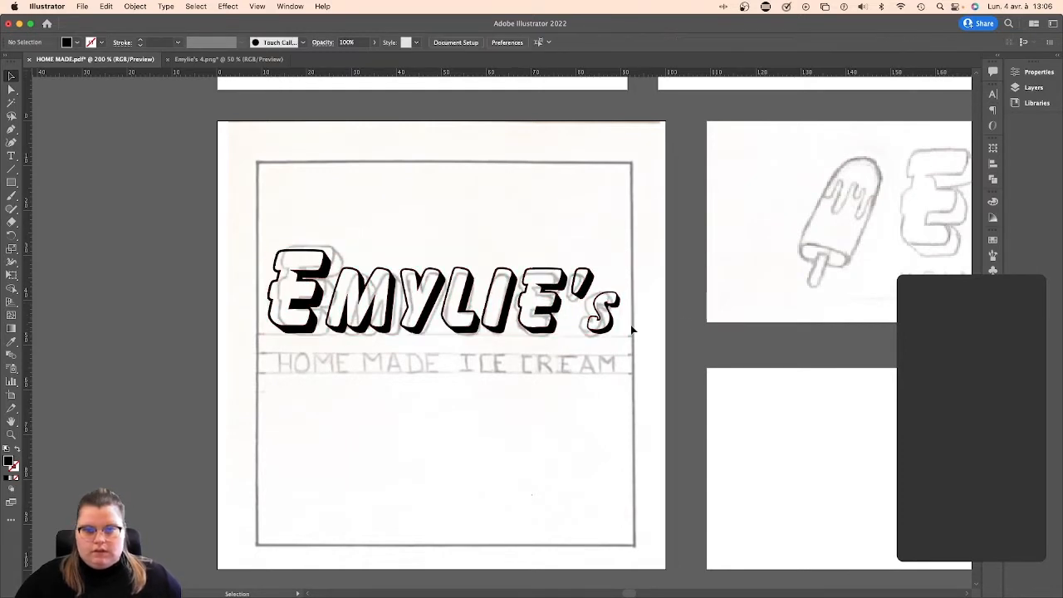
# Create a text frame over the sketched "HOME MADE ICE CREAM" line and enlarge it well beyond the artboard's right edge.
pyautogui.click(11, 155)
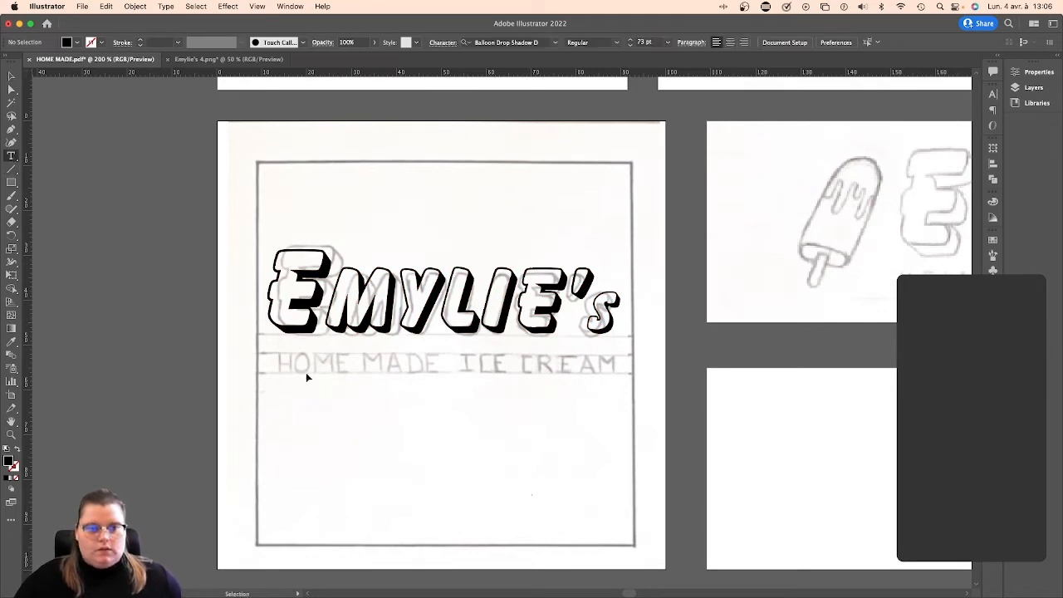
pyautogui.moveTo(279, 353); pyautogui.dragTo(623, 378)
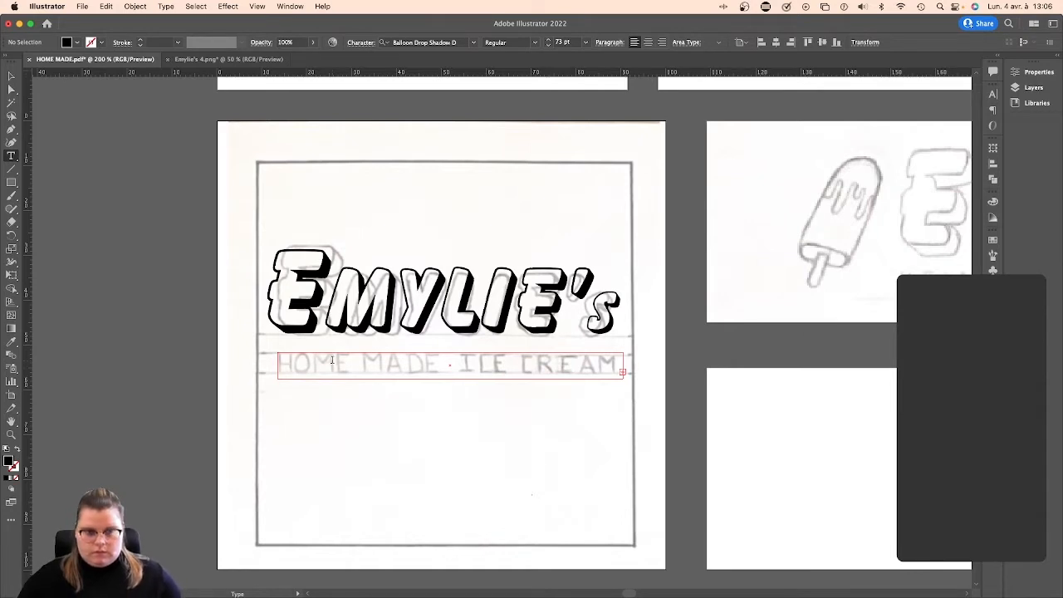
pyautogui.scroll(-1, 332, 360)
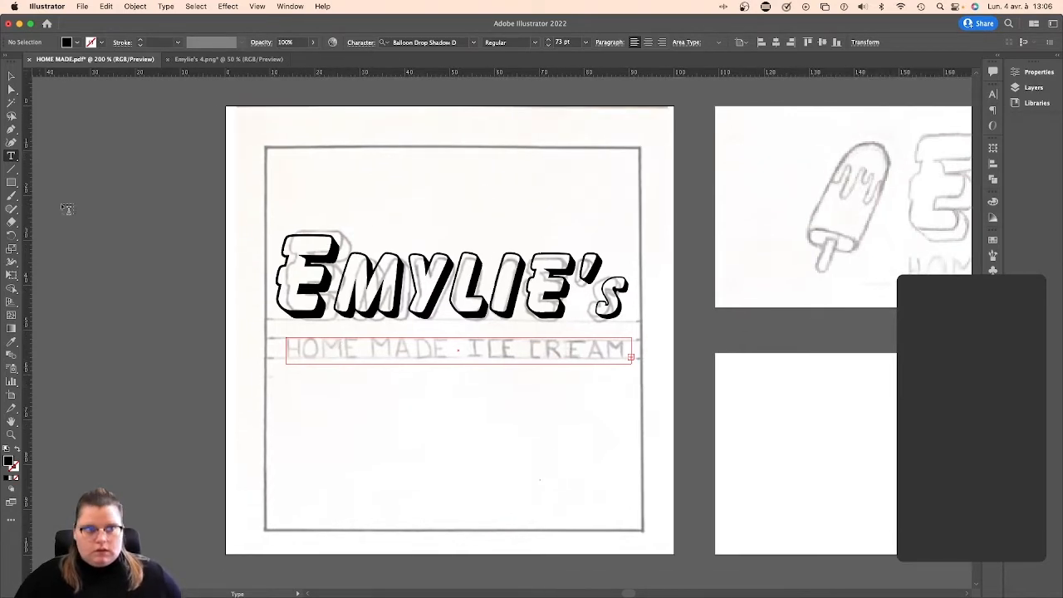
pyautogui.click(11, 76)
pyautogui.moveTo(634, 363); pyautogui.dragTo(949, 444)
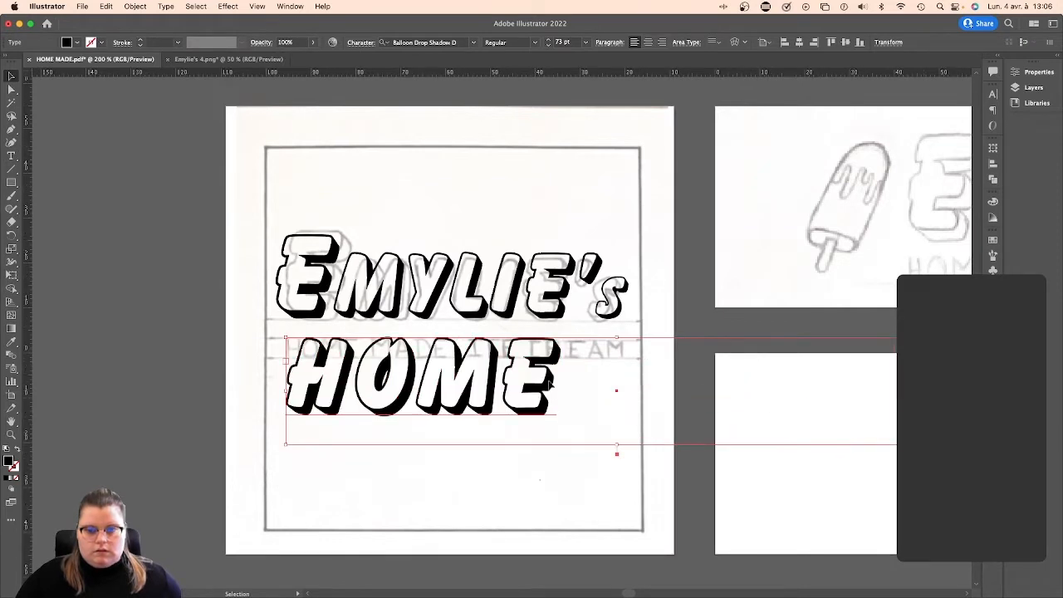
# Delete all existing text inside the new tagline text frame.
pyautogui.doubleClick(536, 381)
pyautogui.press('cmd+a')
pyautogui.press('BackSpace')
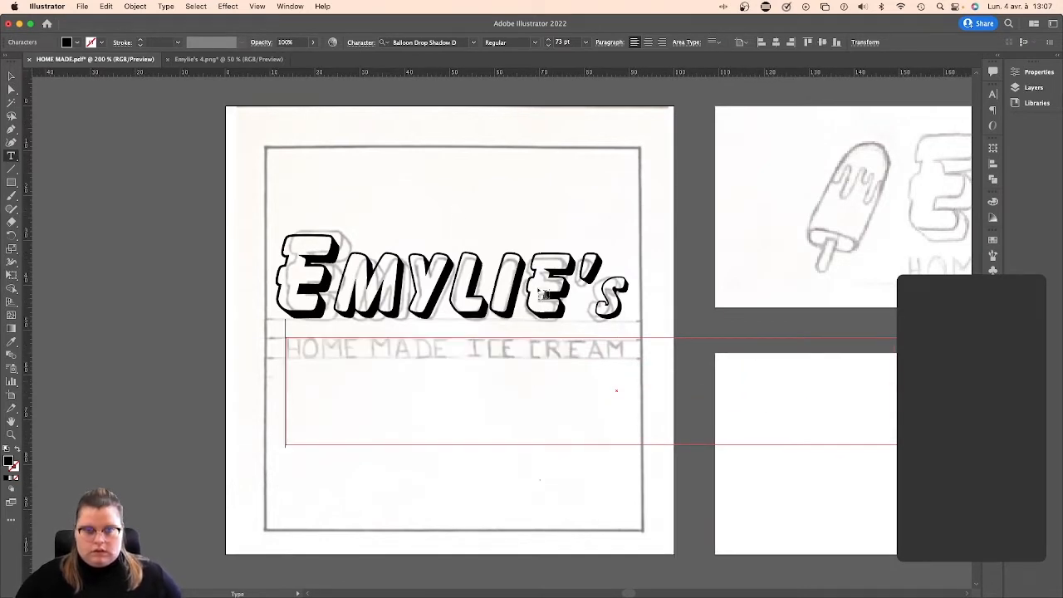
# Set the tagline frame's font to Montserrat Regular at a size of 15 pt.
pyautogui.click(473, 42)
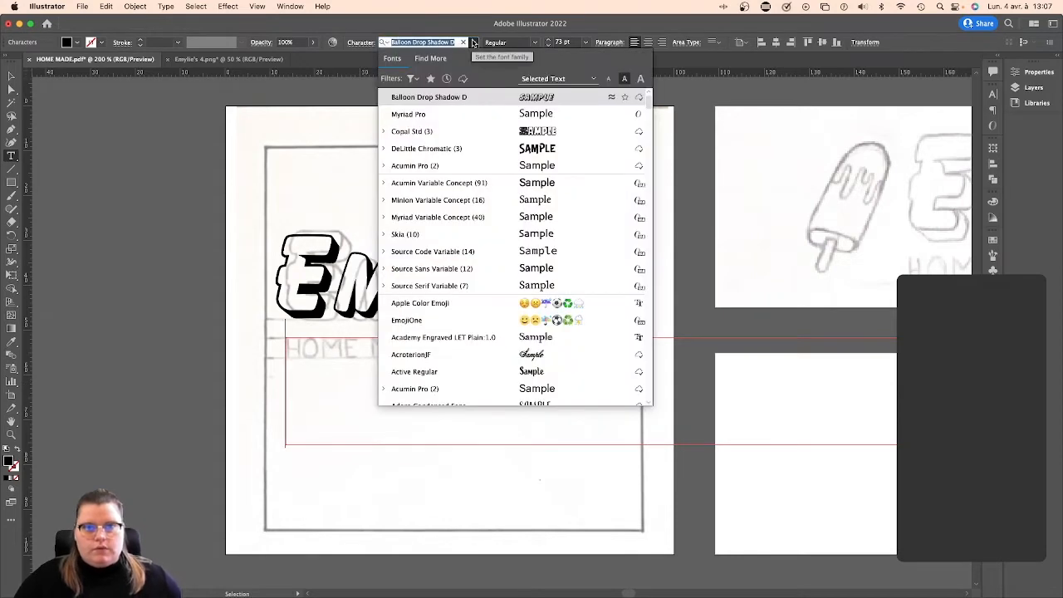
pyautogui.write('mont')
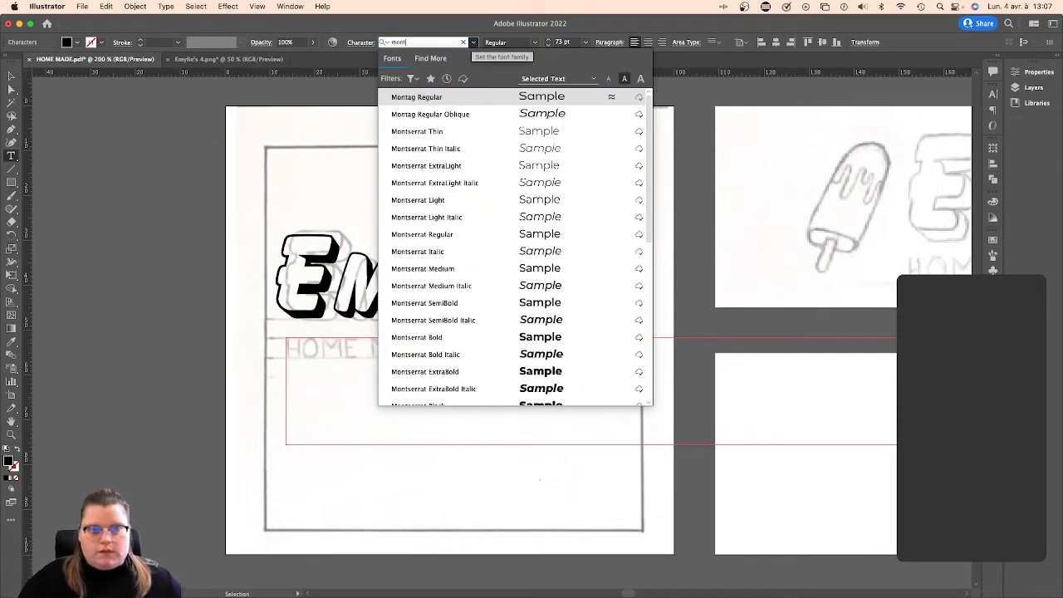
pyautogui.click(474, 233)
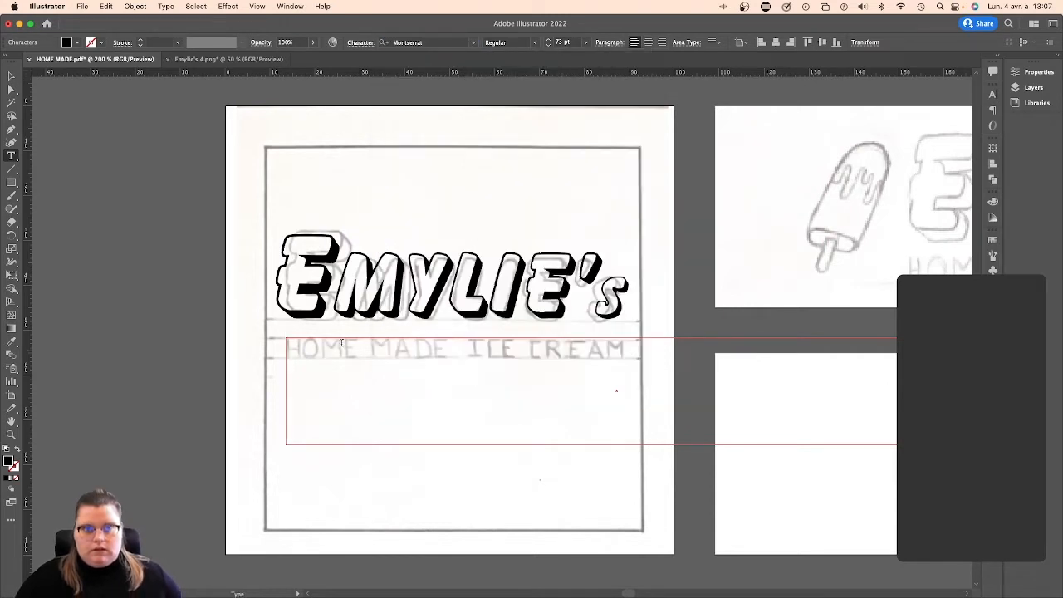
pyautogui.click(567, 42)
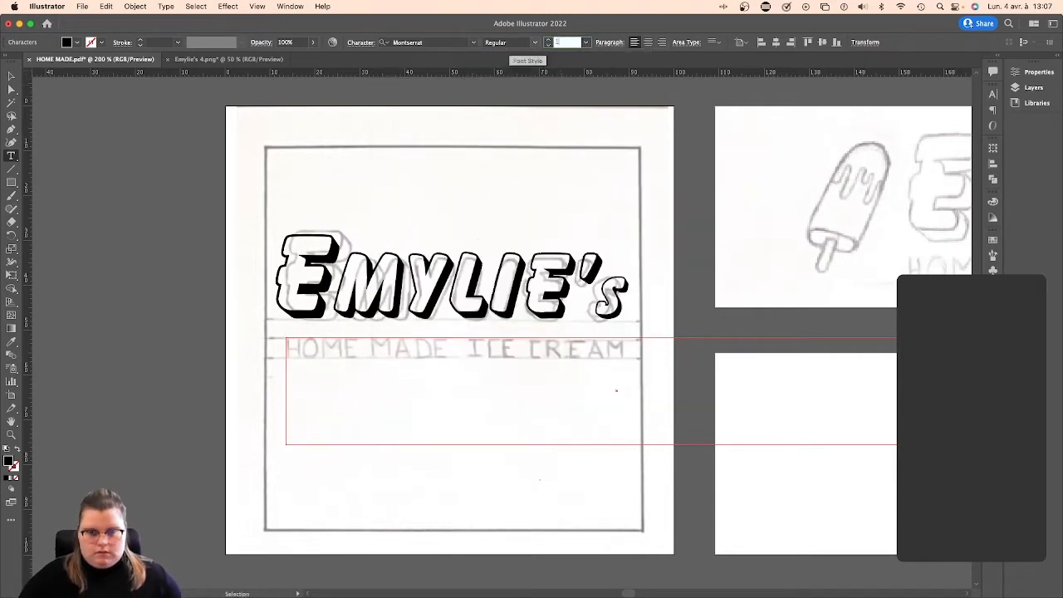
pyautogui.write('15')
pyautogui.press('Return')
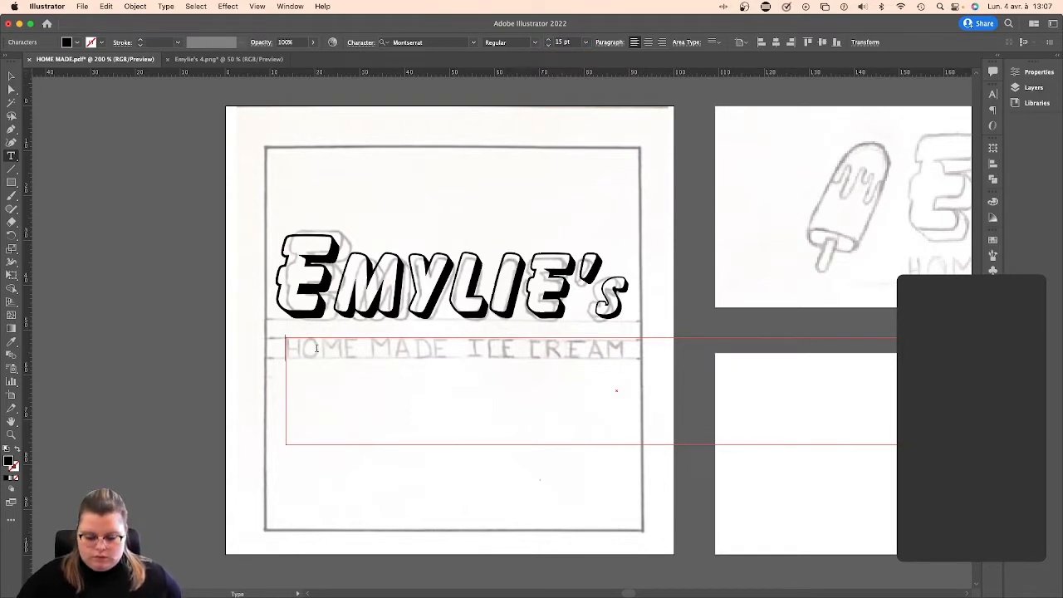
# Enter the tagline "HOME MADE ICE CREAM" in the text frame.
pyautogui.write('HOM')
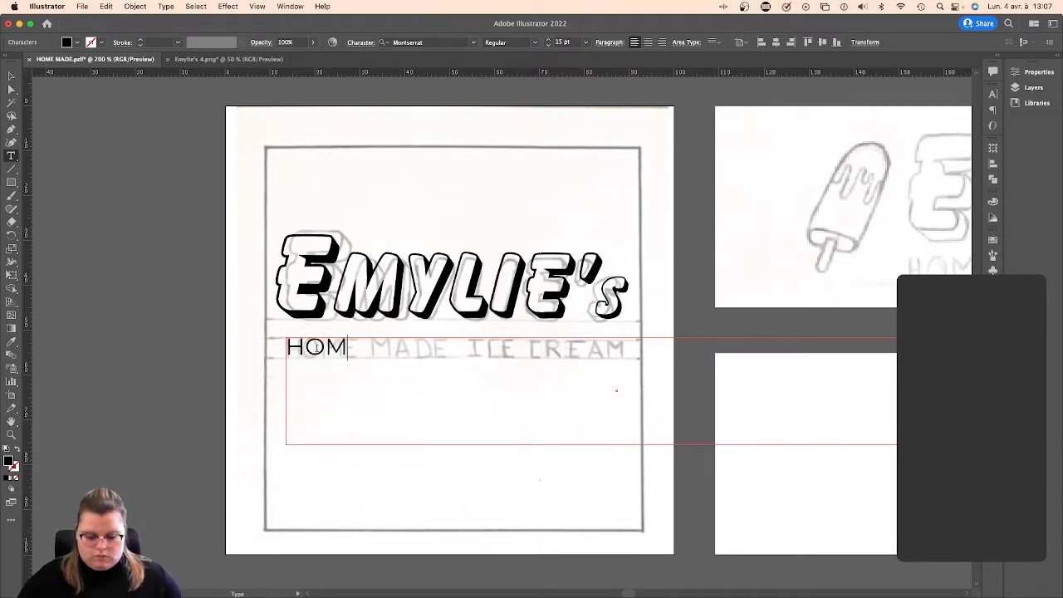
pyautogui.write('E MADE')
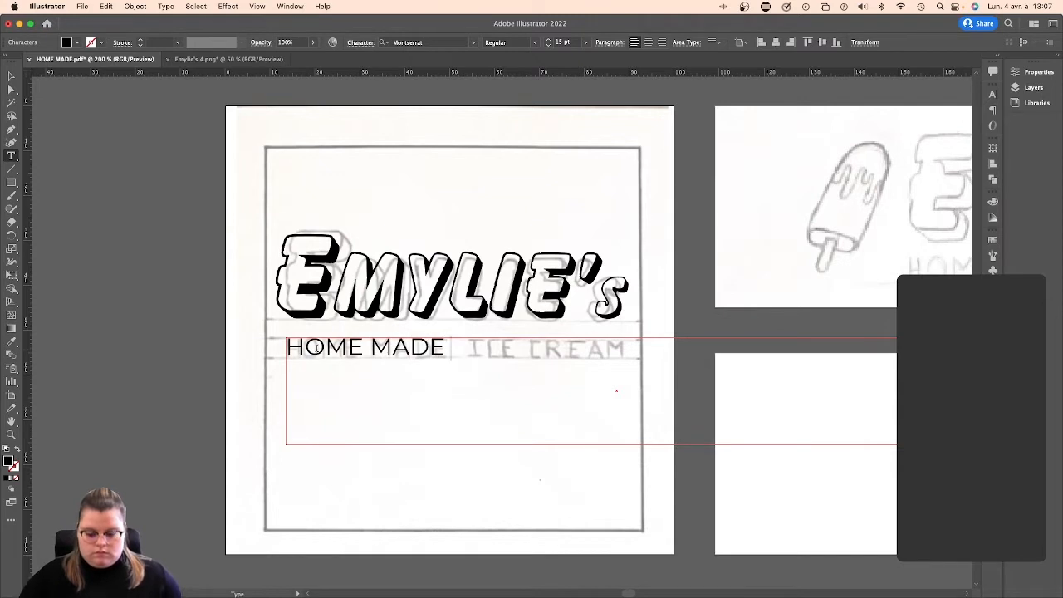
pyautogui.write(' ICE')
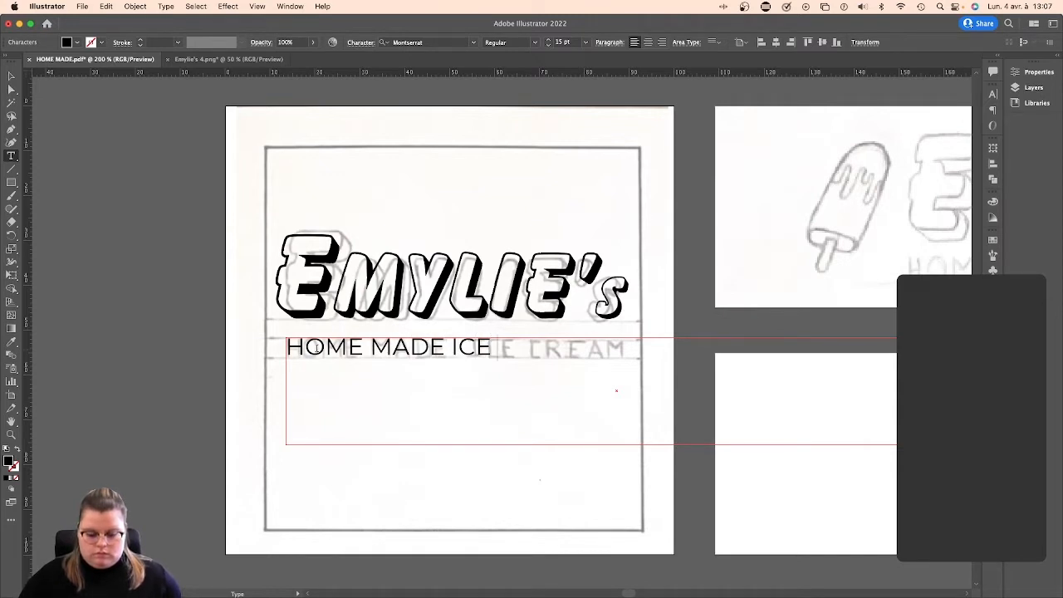
pyautogui.write(' CREAM')
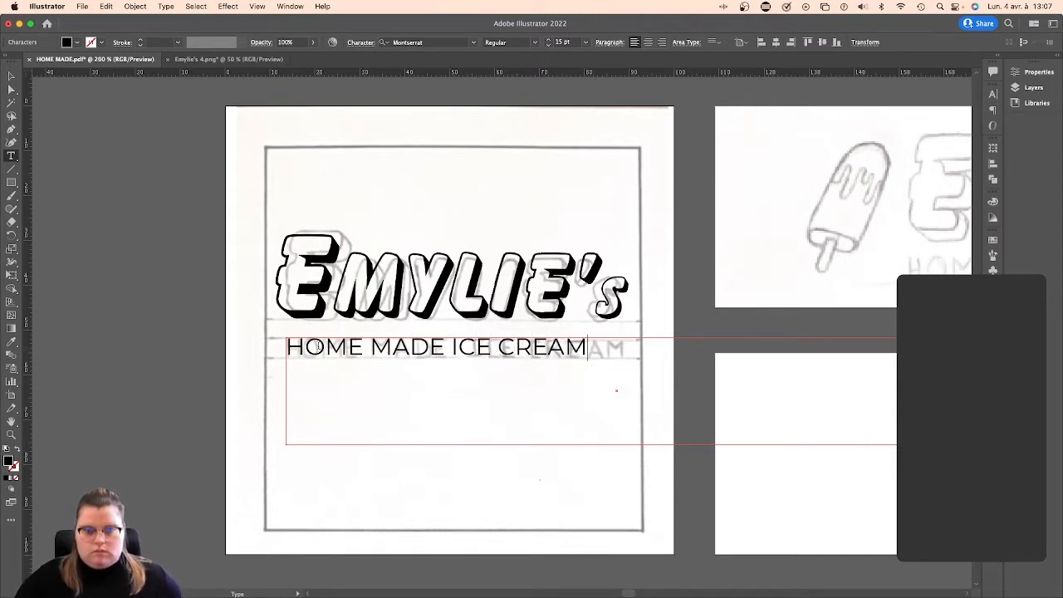
pyautogui.click(11, 75)
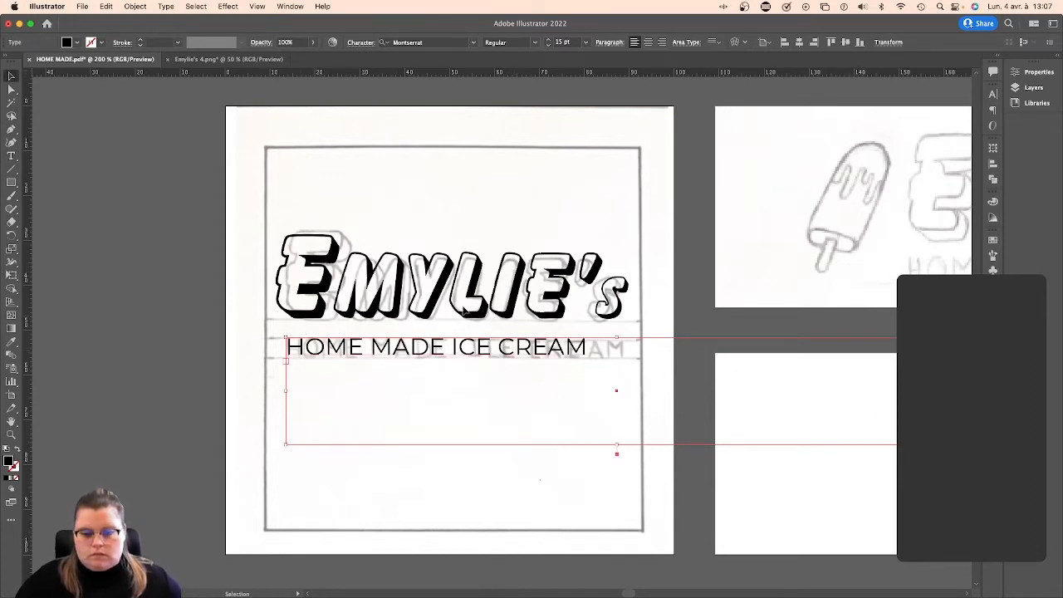
# Align the left edges of the "Emylie's" lettering and the tagline text frame.
pyautogui.moveTo(236, 248); pyautogui.dragTo(329, 370)
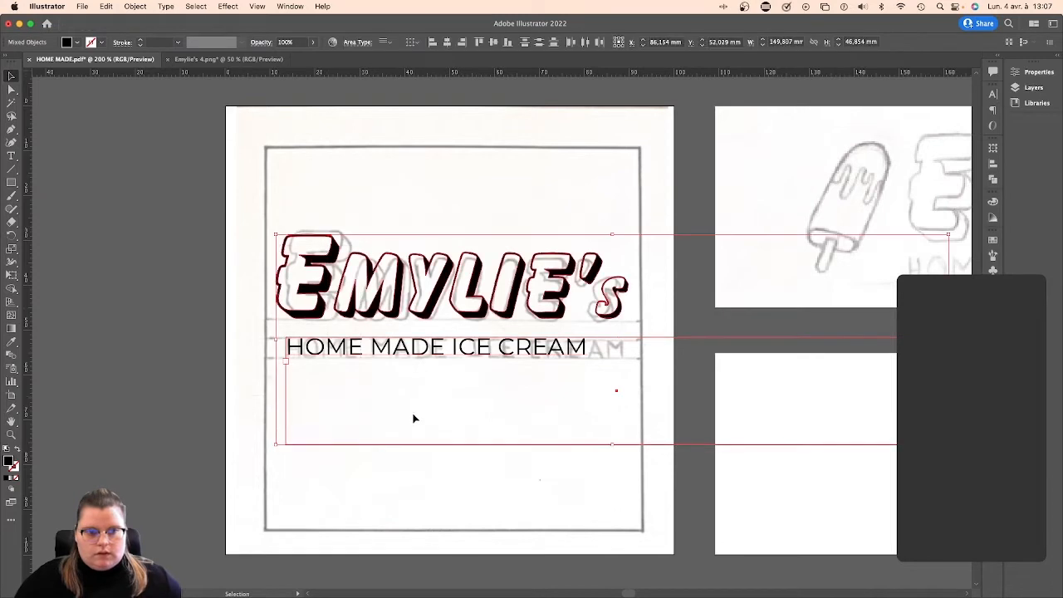
pyautogui.click(432, 42)
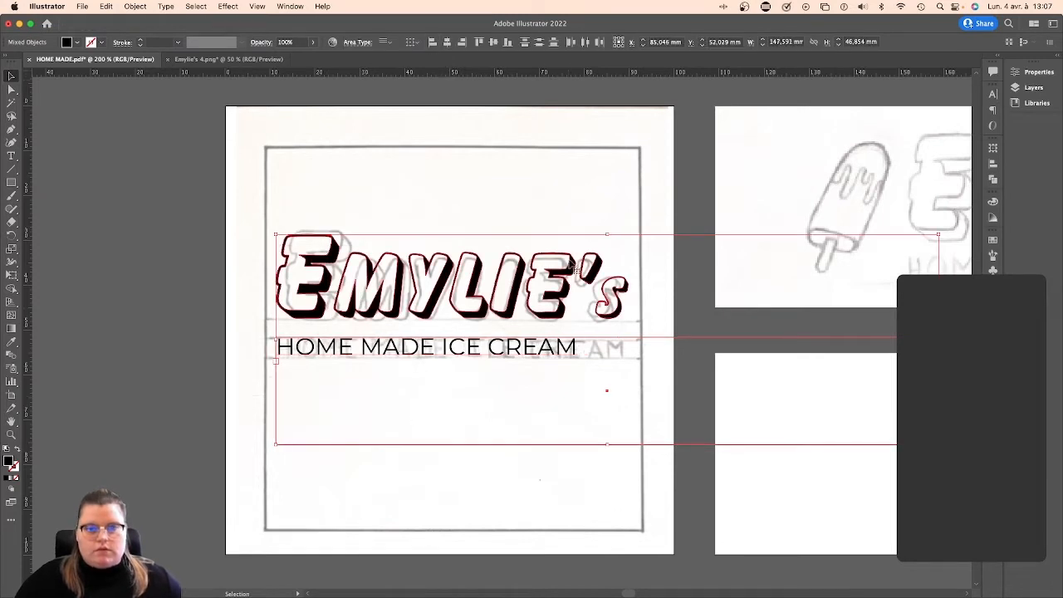
pyautogui.click(532, 219)
# Set the tracking of the whole "HOME MADE ICE CREAM" tagline to 104.
pyautogui.doubleClick(570, 349)
pyautogui.moveTo(577, 349); pyautogui.dragTo(274, 343)
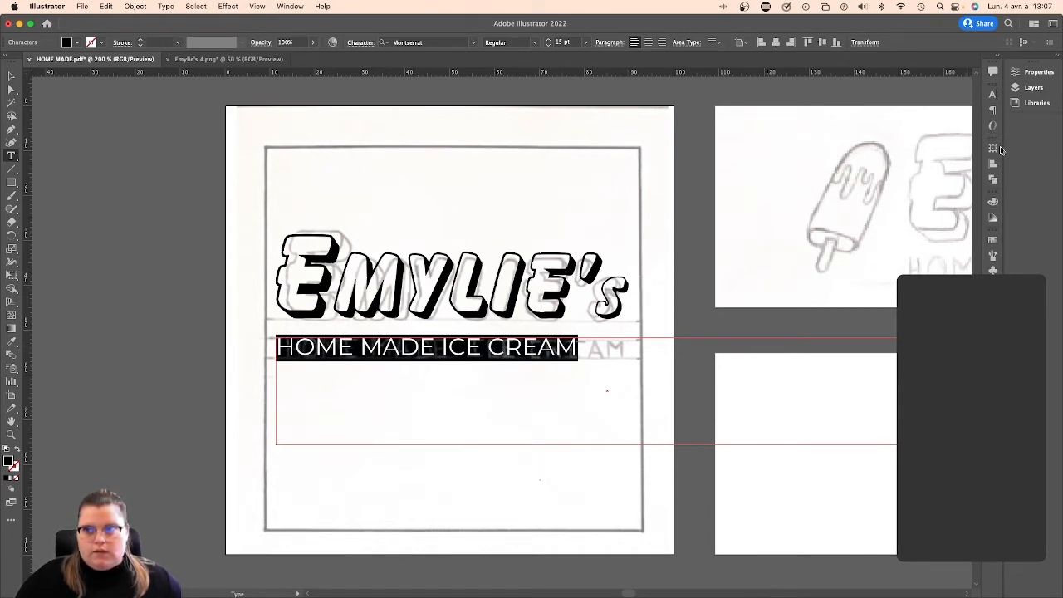
pyautogui.click(995, 96)
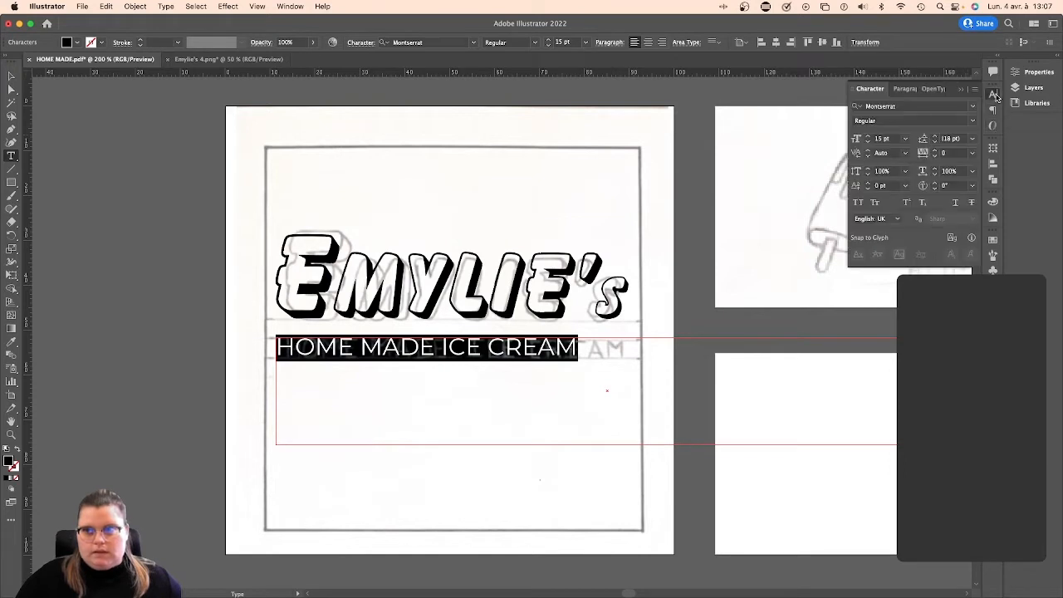
pyautogui.click(936, 151)
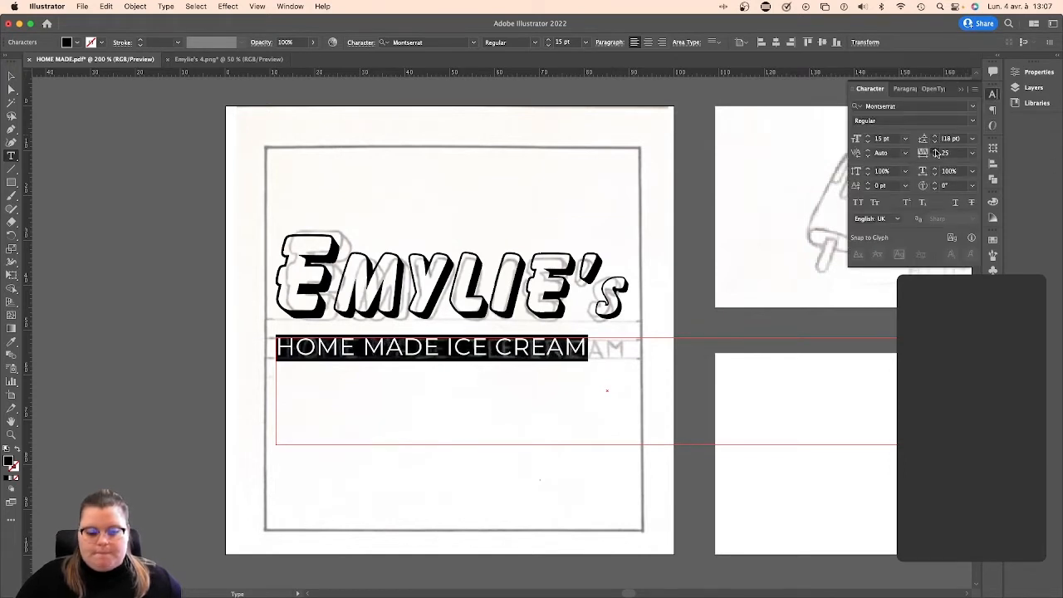
pyautogui.moveTo(937, 153); pyautogui.dragTo(937, 153)
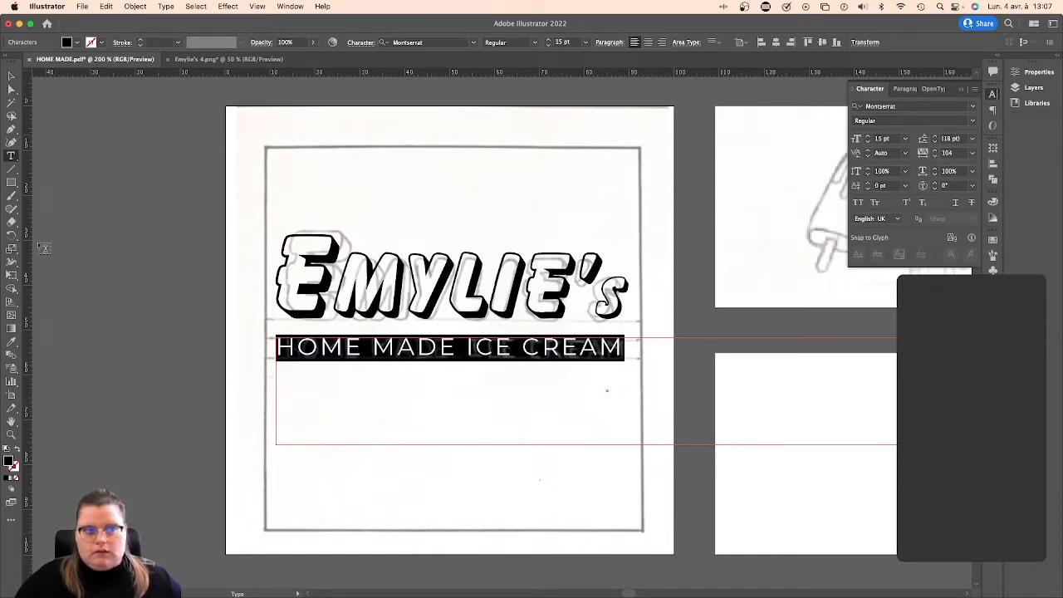
# Place a vertical guide at the right end of the "Emylie's" lettering and increase the whole tagline's tracking to 125.
pyautogui.moveTo(25, 248); pyautogui.dragTo(630, 264)
pyautogui.click(617, 348)
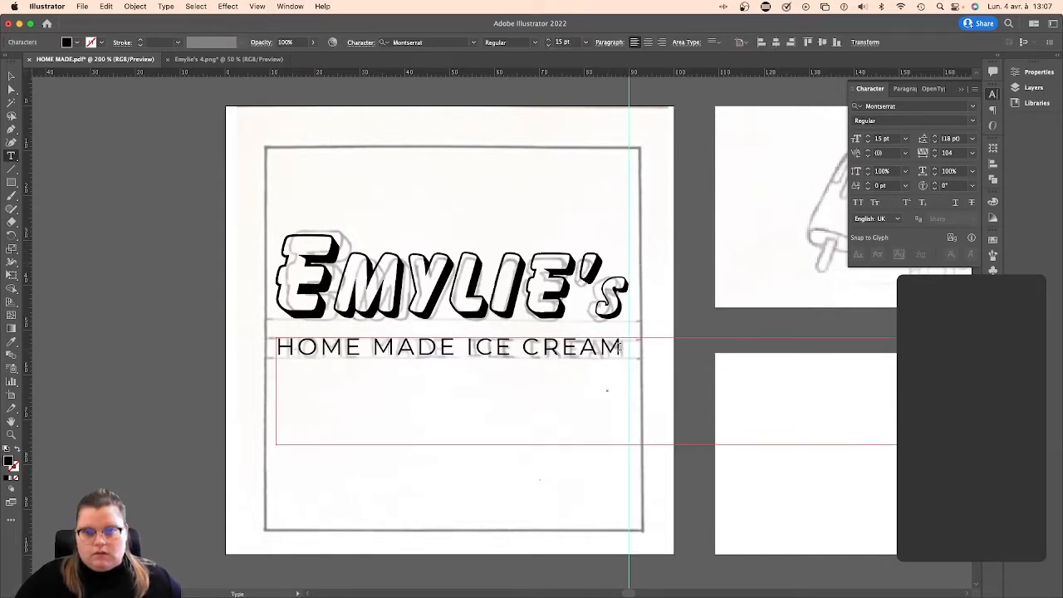
pyautogui.press('super+a')
pyautogui.click(935, 153)
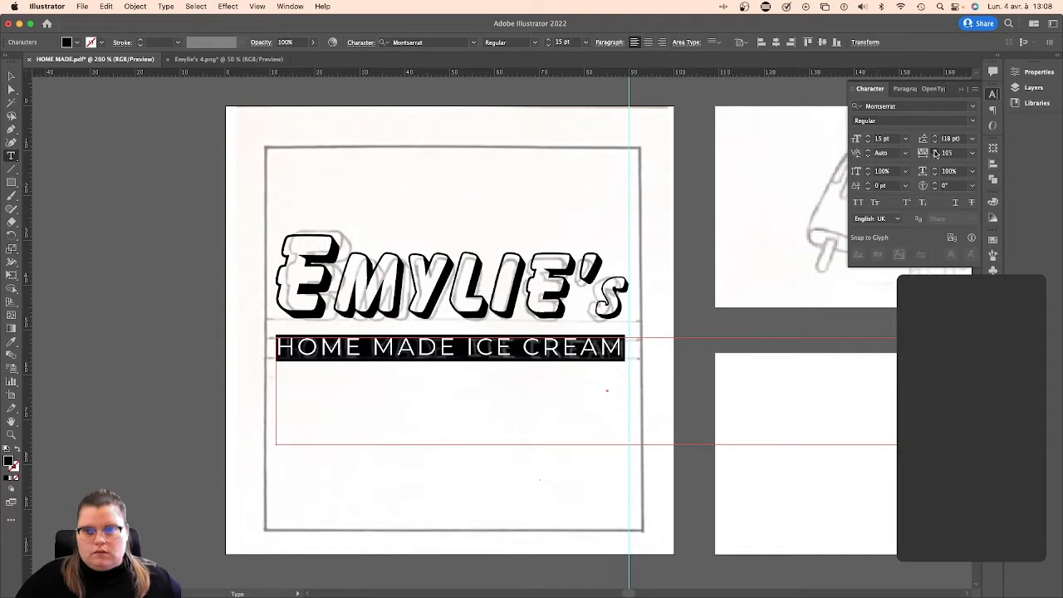
pyautogui.click(935, 153)
pyautogui.click(936, 153)
pyautogui.click(935, 153)
pyautogui.click(935, 153)
pyautogui.click(935, 153)
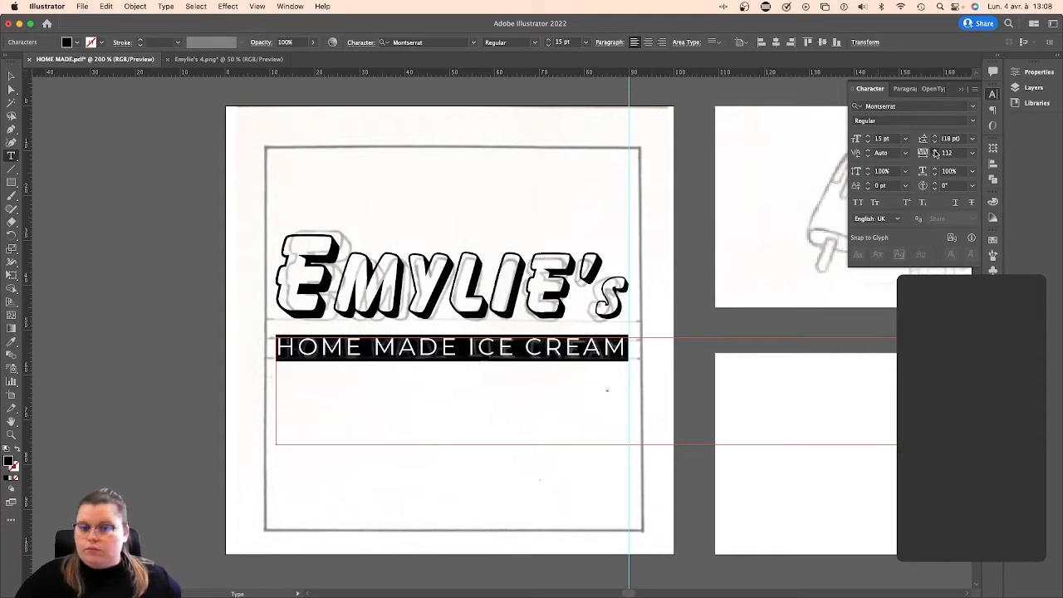
pyautogui.click(936, 153)
pyautogui.click(935, 153)
pyautogui.click(935, 153)
pyautogui.click(936, 153)
pyautogui.click(935, 153)
pyautogui.click(936, 153)
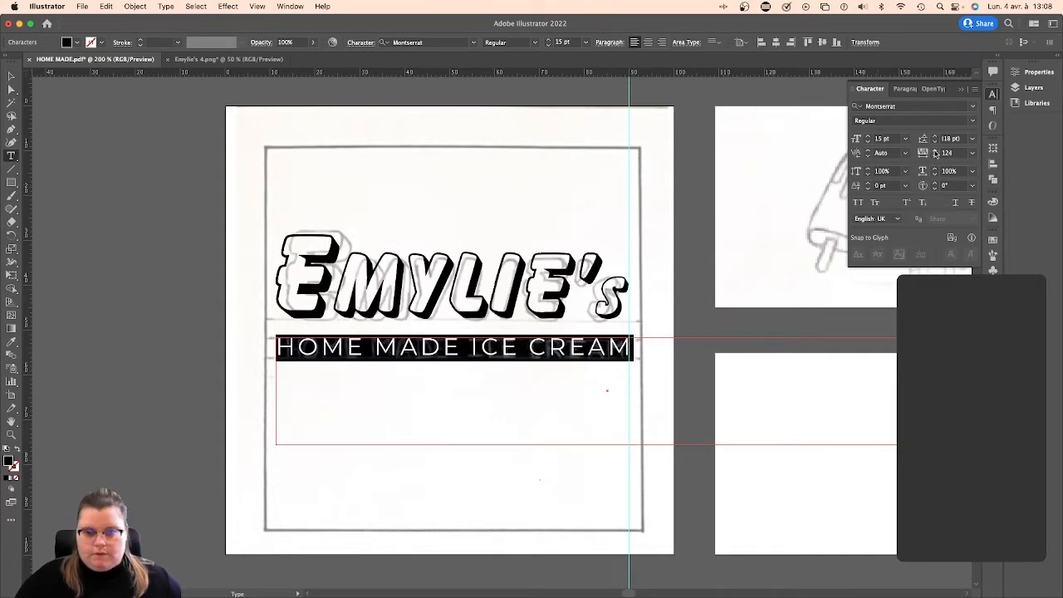
pyautogui.click(936, 152)
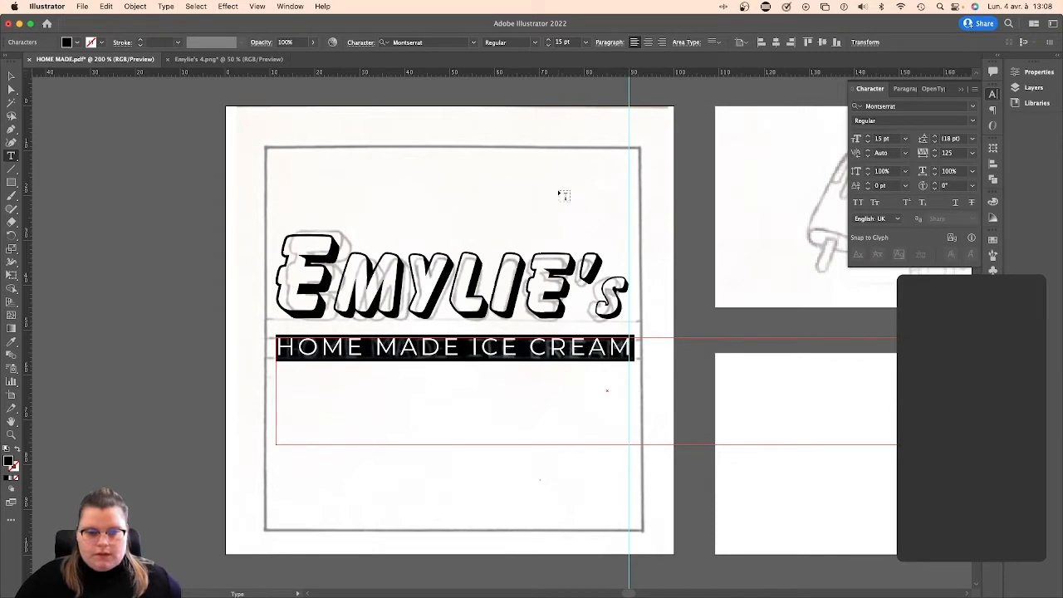
# Finish editing the tagline and remove the vertical guide at the right end of the "Emylie's" lettering.
pyautogui.press('Escape')
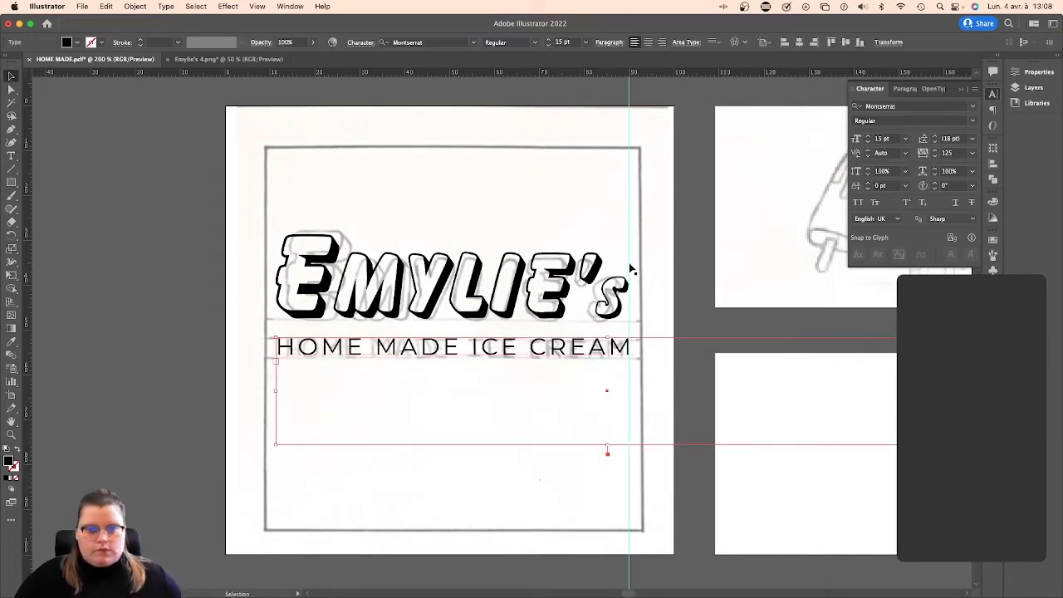
pyautogui.moveTo(630, 268); pyautogui.dragTo(23, 308)
pyautogui.hscroll(-3, 256, 300)
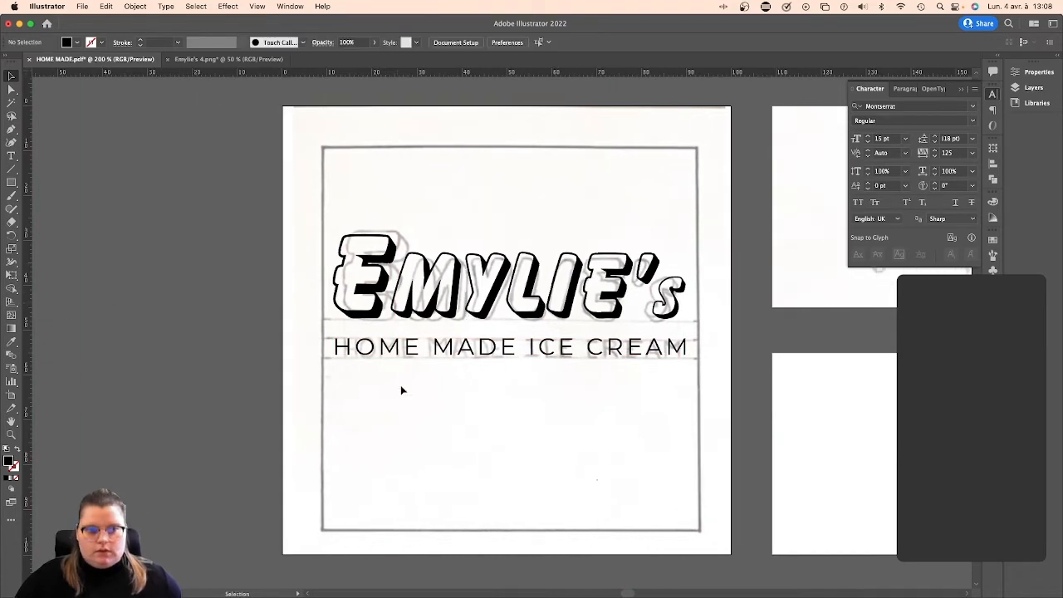
pyautogui.hscroll(3, 510, 356)
# Convert the "HOME MADE ICE CREAM" tagline to outlines and deselect it.
pyautogui.click(609, 387)
pyautogui.rightClick(590, 350)
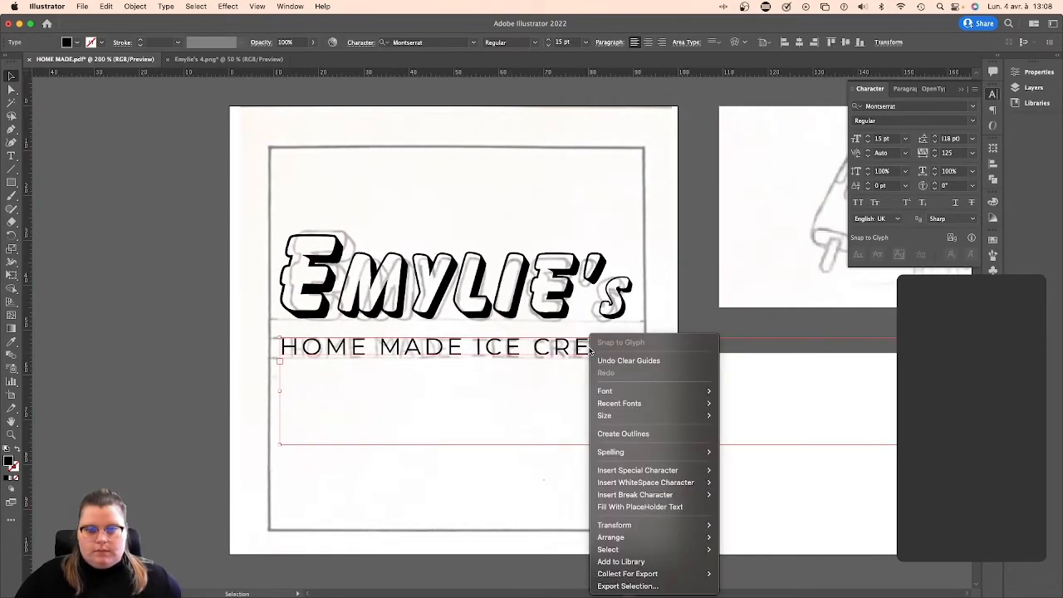
pyautogui.click(639, 435)
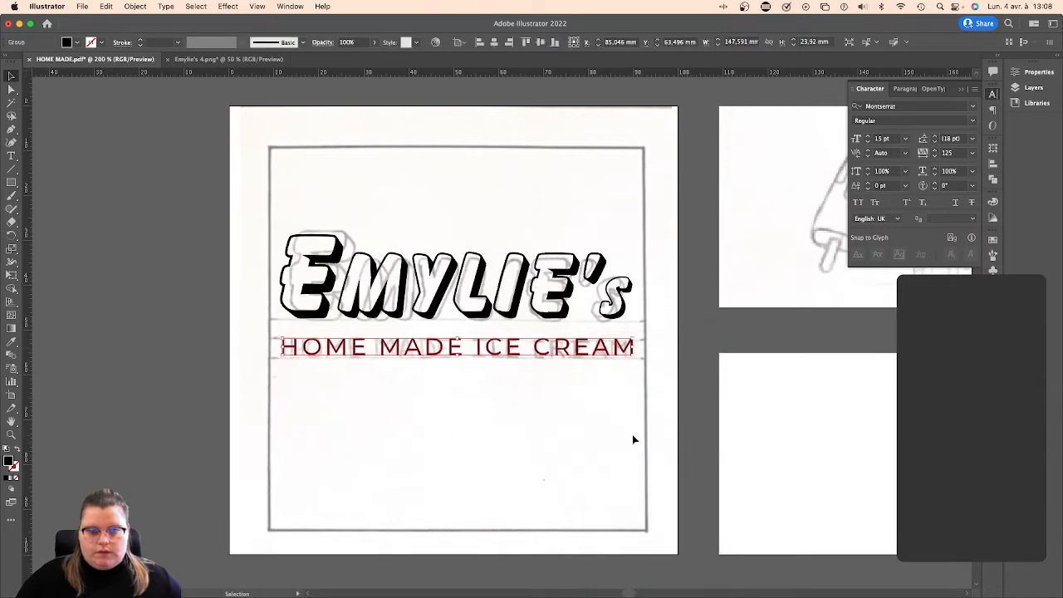
pyautogui.click(185, 310)
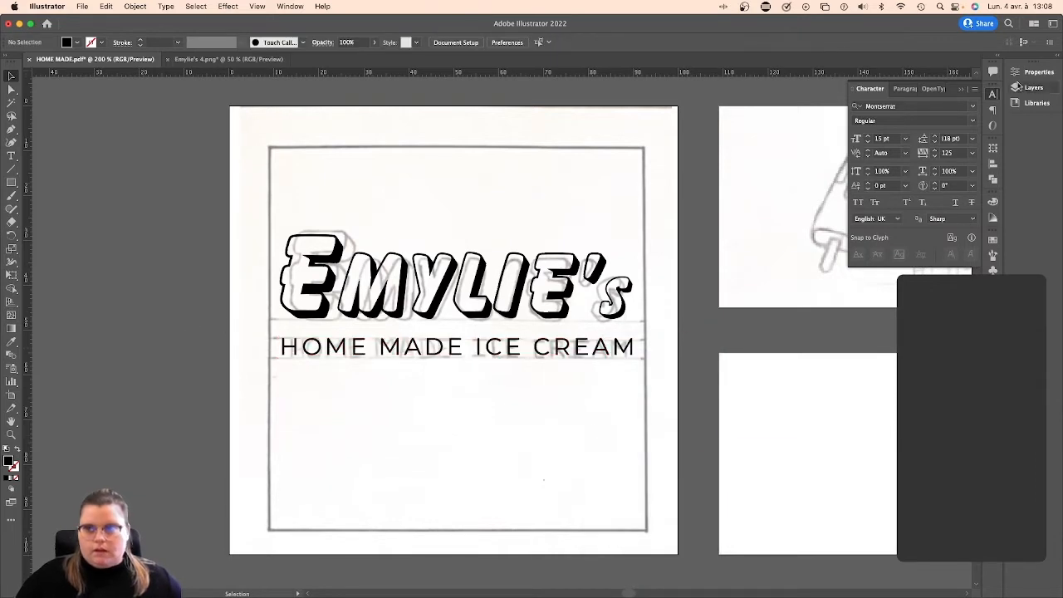
# Hide the first image in Layer 2, the logo sketch behind the lettering, and keep the layer locked.
pyautogui.click(1033, 87)
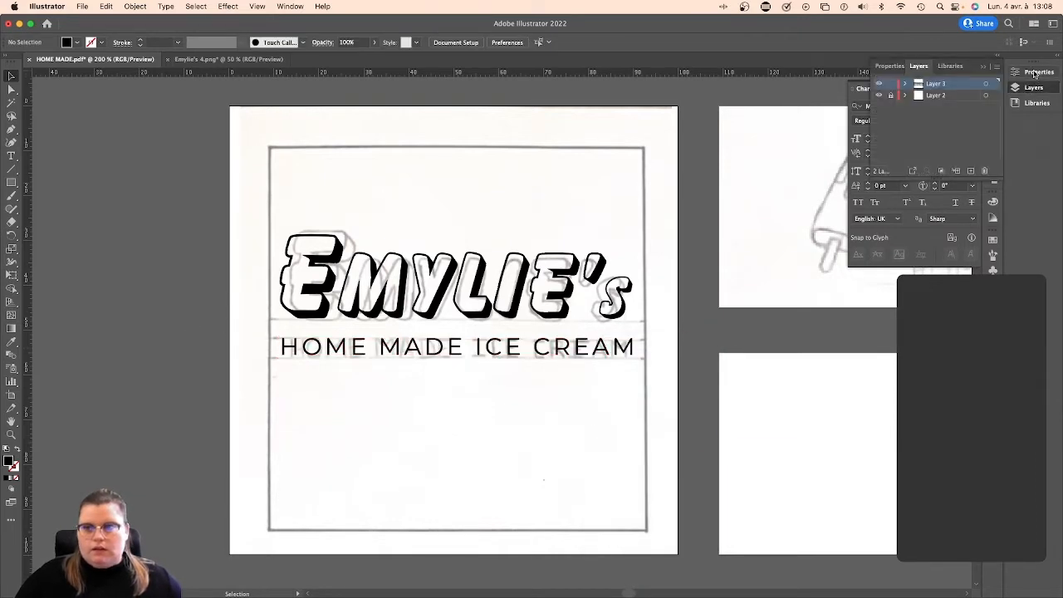
pyautogui.click(997, 56)
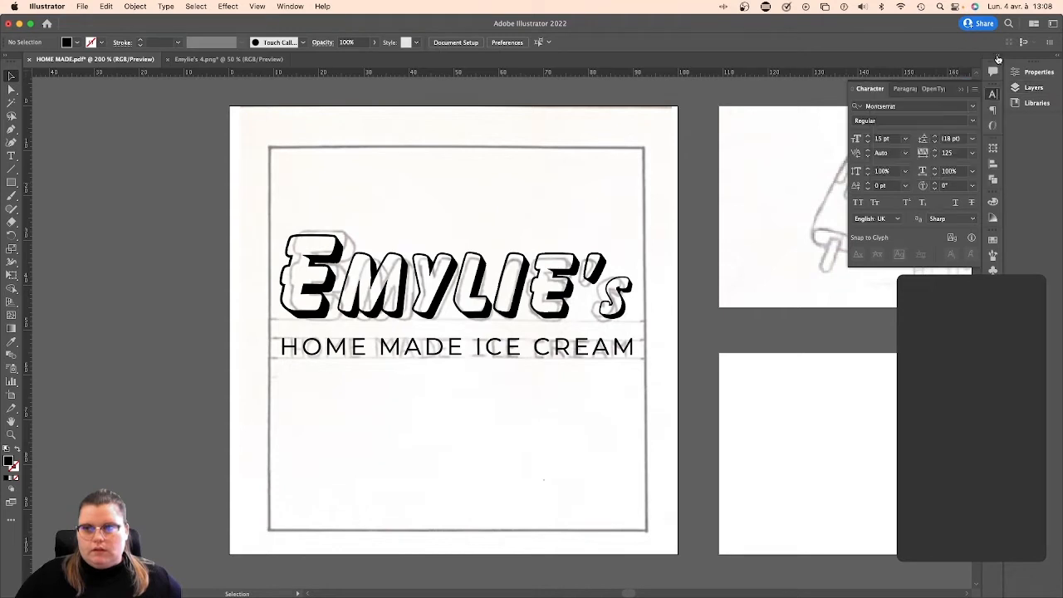
pyautogui.click(997, 55)
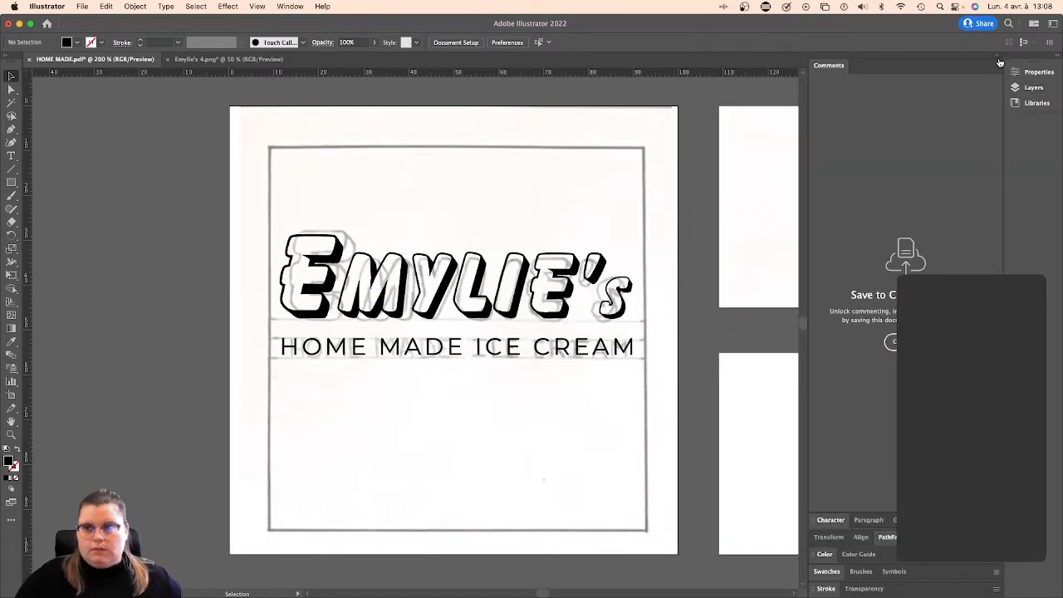
pyautogui.click(999, 56)
pyautogui.click(1058, 58)
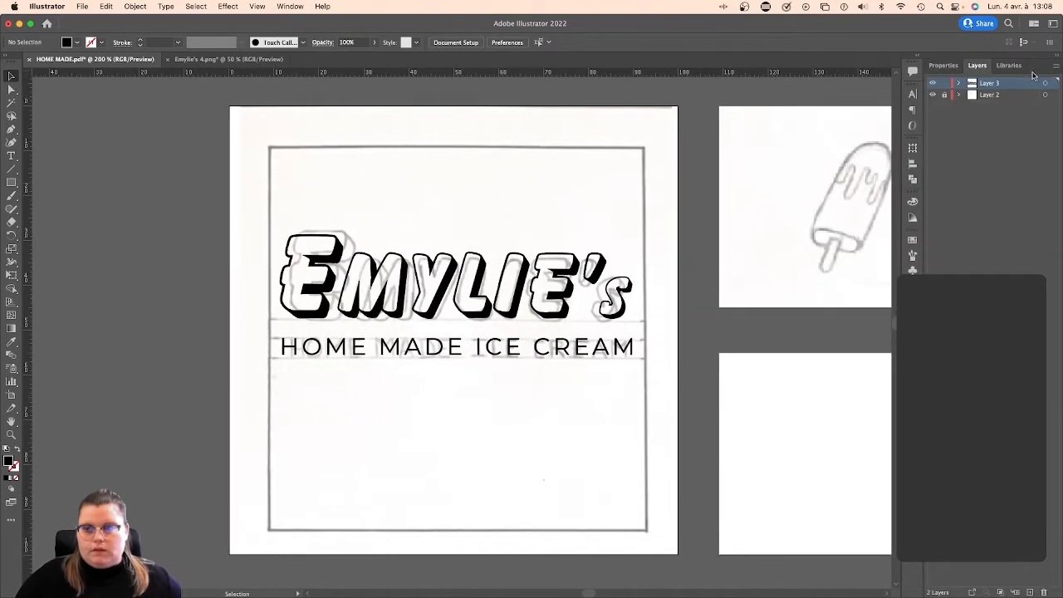
pyautogui.click(933, 95)
pyautogui.click(933, 94)
pyautogui.click(960, 95)
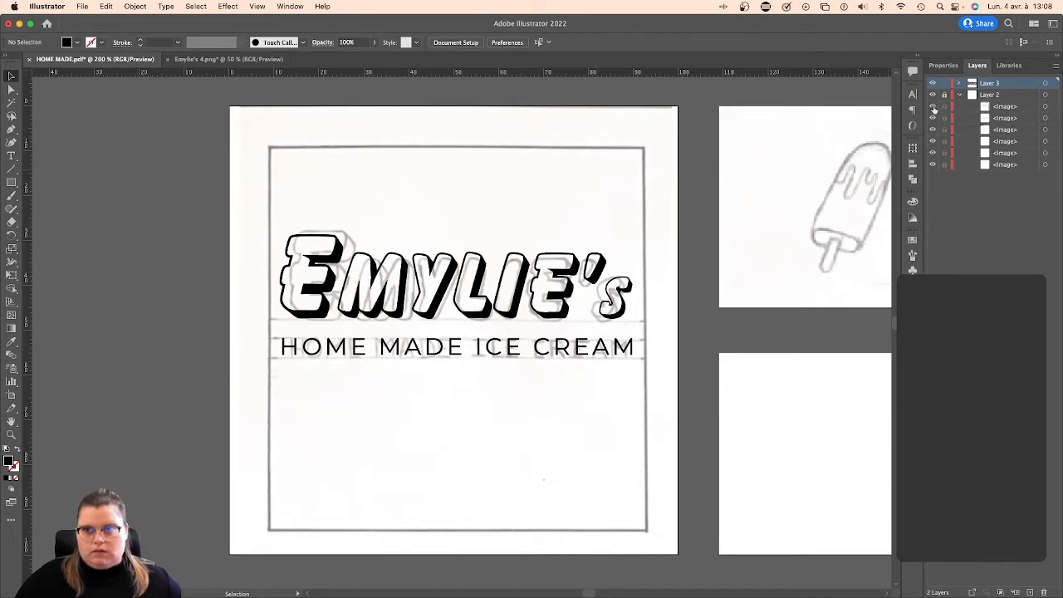
pyautogui.click(932, 95)
pyautogui.click(933, 95)
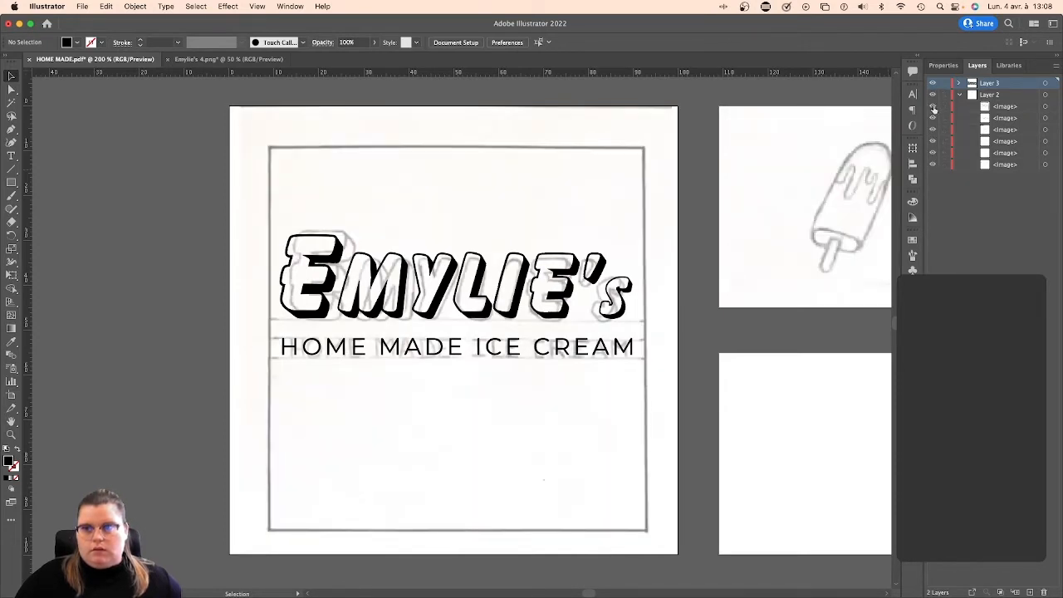
pyautogui.click(933, 107)
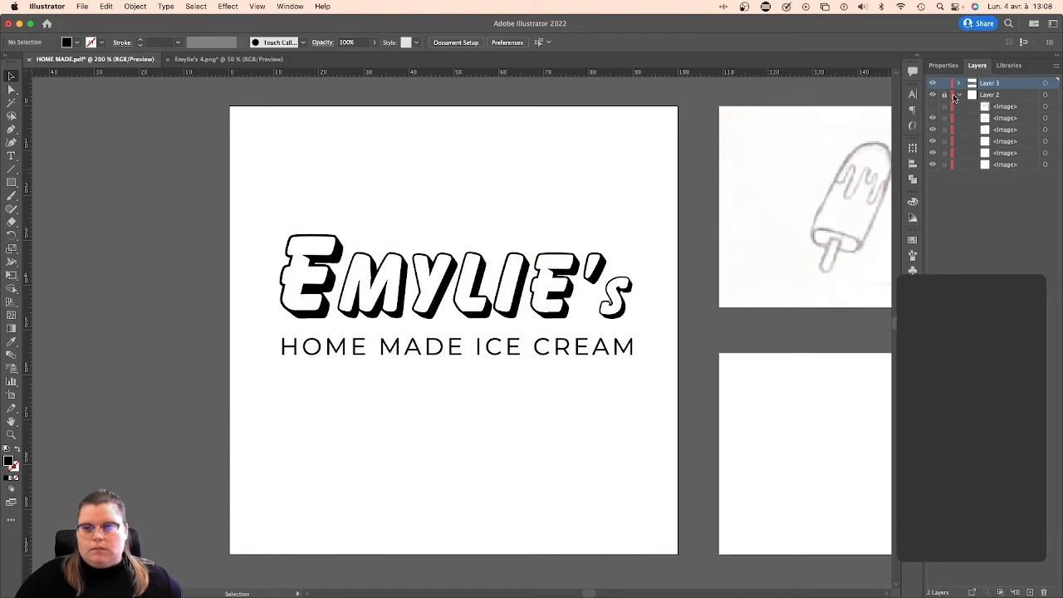
pyautogui.click(960, 95)
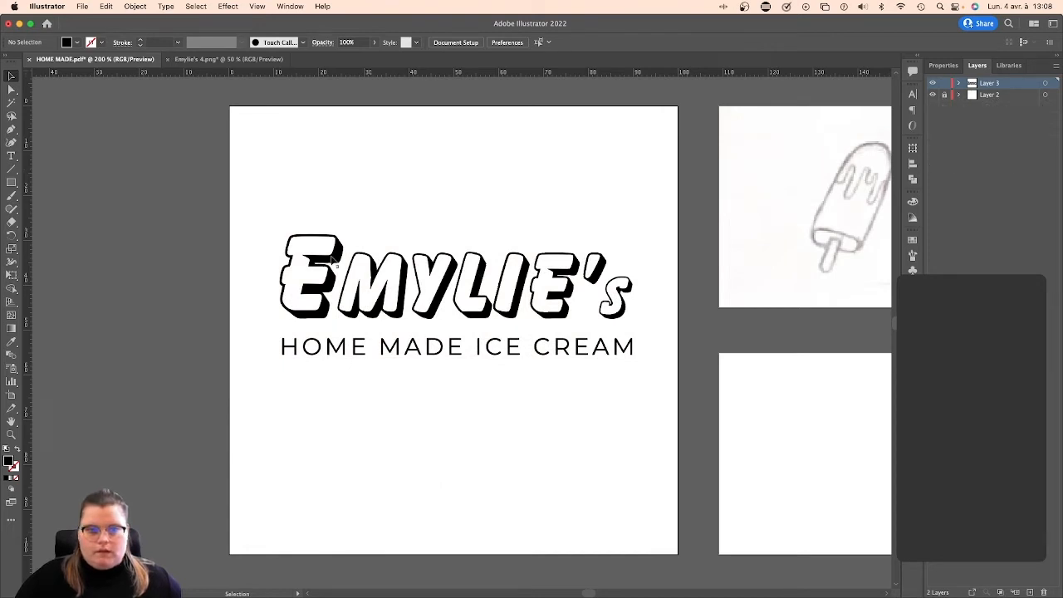
# Move the "Emylie's" lettering and tagline together to the middle of the artboard and enlarge them slightly in proportion.
pyautogui.moveTo(254, 226); pyautogui.dragTo(622, 375)
pyautogui.moveTo(616, 313); pyautogui.dragTo(614, 330)
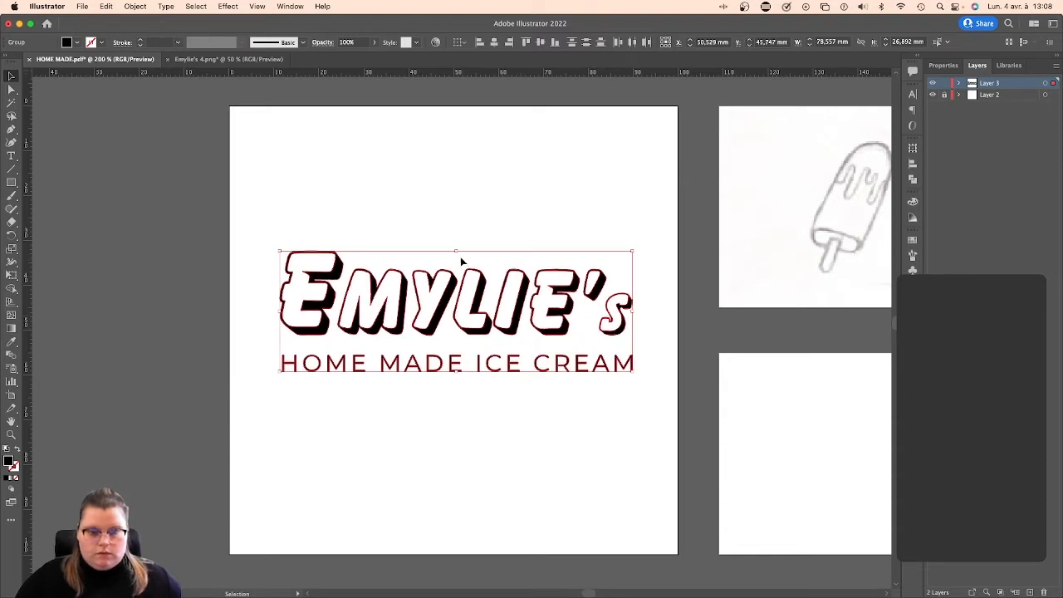
pyautogui.moveTo(457, 251); pyautogui.dragTo(458, 245)
pyautogui.moveTo(485, 329); pyautogui.dragTo(483, 329)
pyautogui.click(713, 324)
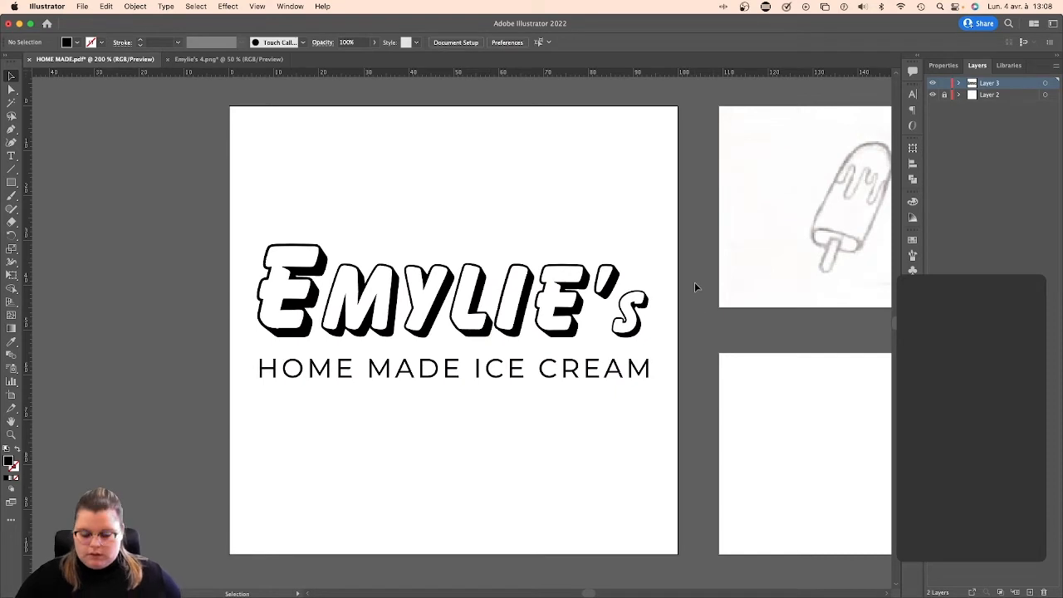
# Look over the other sketched artboards, especially the large popsicle, and examine its finished version in Emylie's 4.png.
pyautogui.press('super+minus')
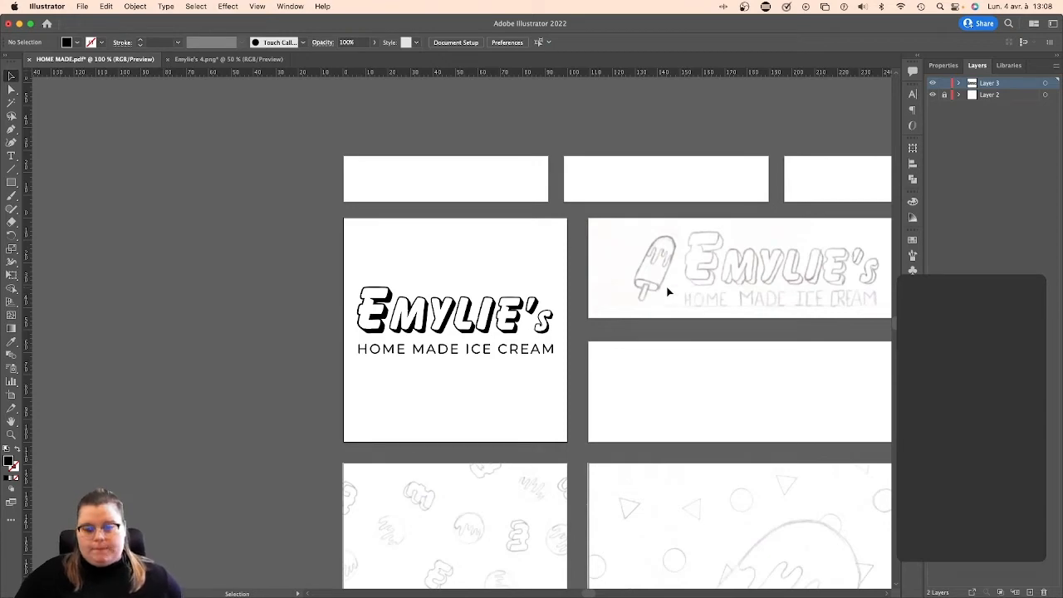
pyautogui.hscroll(3, 667, 287)
pyautogui.hscroll(5, 643, 273)
pyautogui.scroll(-2, 643, 273)
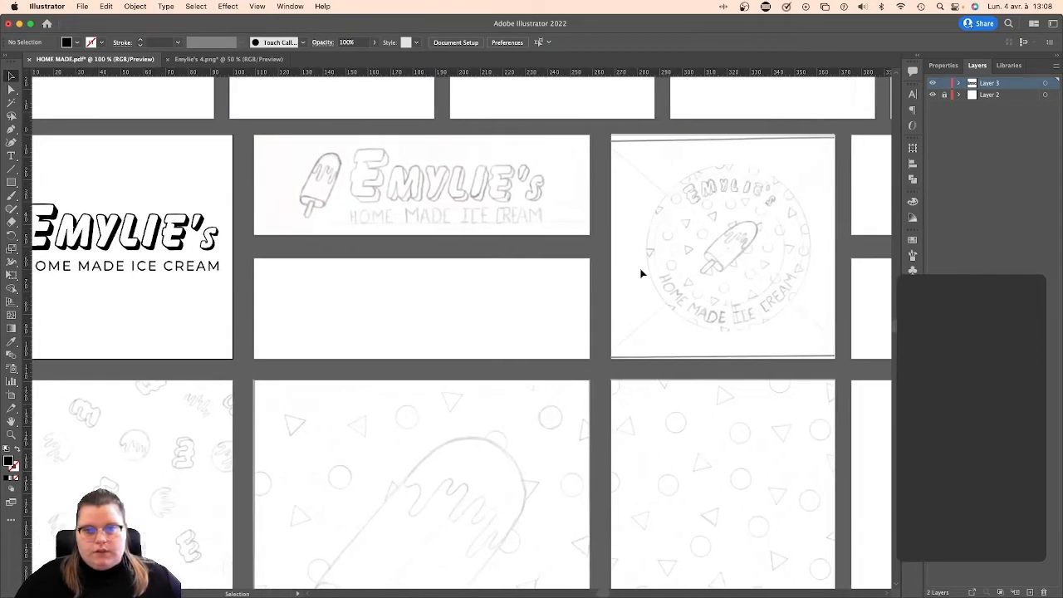
pyautogui.scroll(-3, 501, 219)
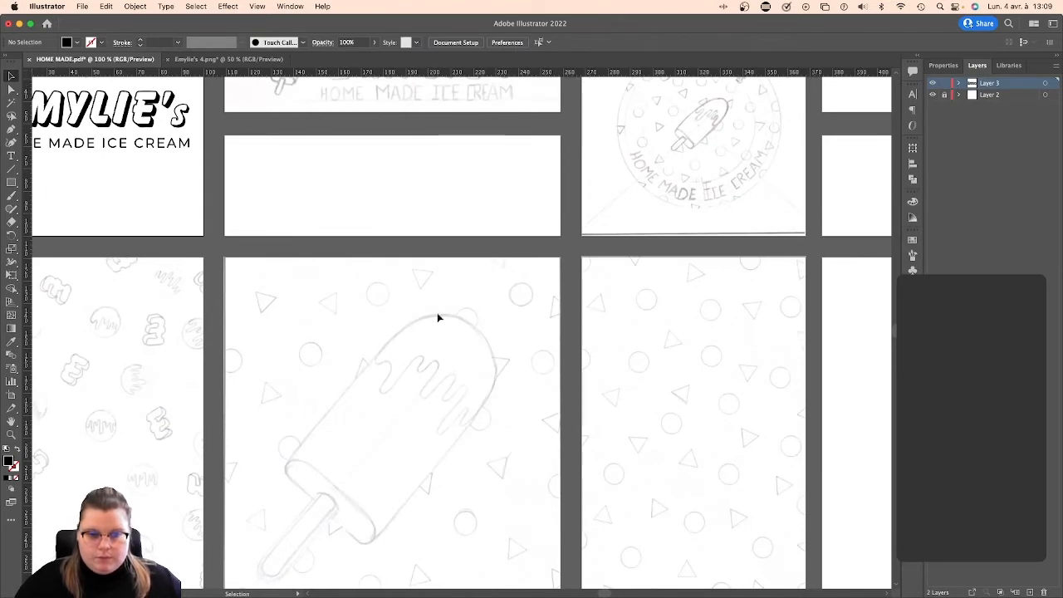
pyautogui.scroll(-2, 466, 280)
pyautogui.hscroll(-2, 453, 283)
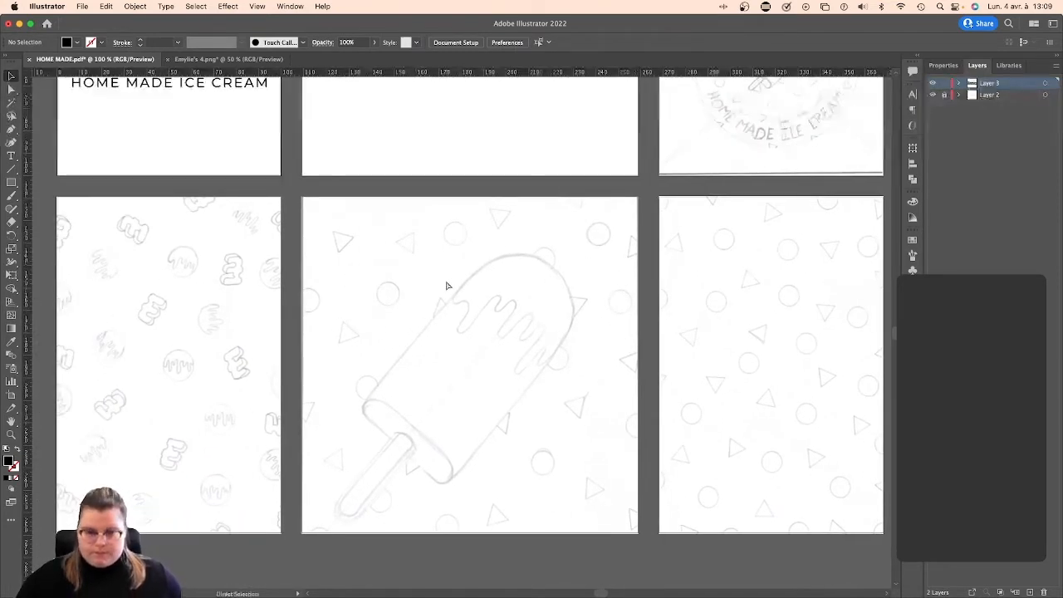
pyautogui.press('super+equal')
pyautogui.scroll(-2, 458, 278)
pyautogui.hscroll(1, 458, 278)
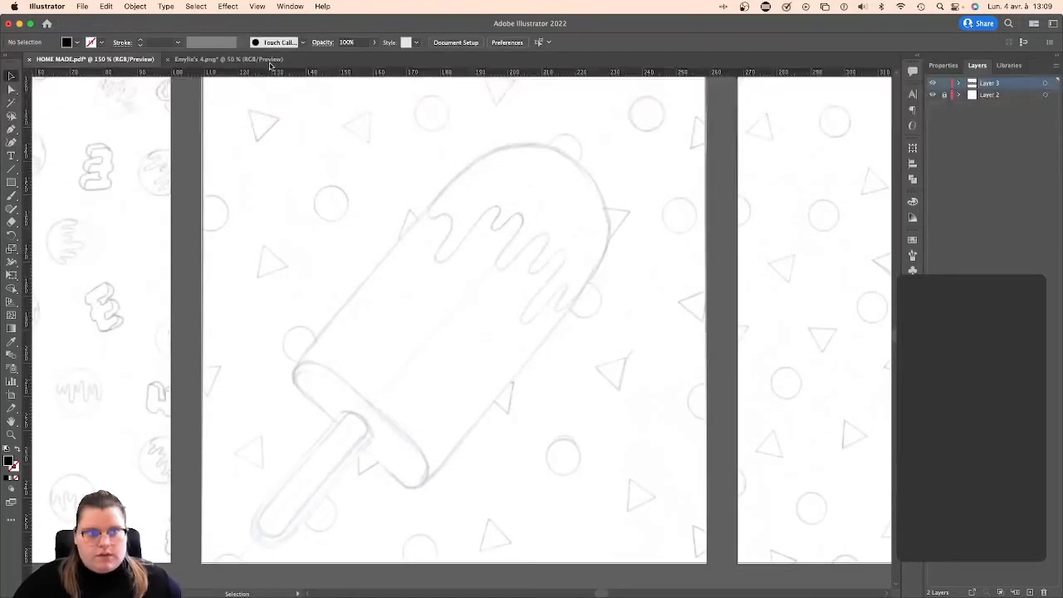
pyautogui.click(226, 59)
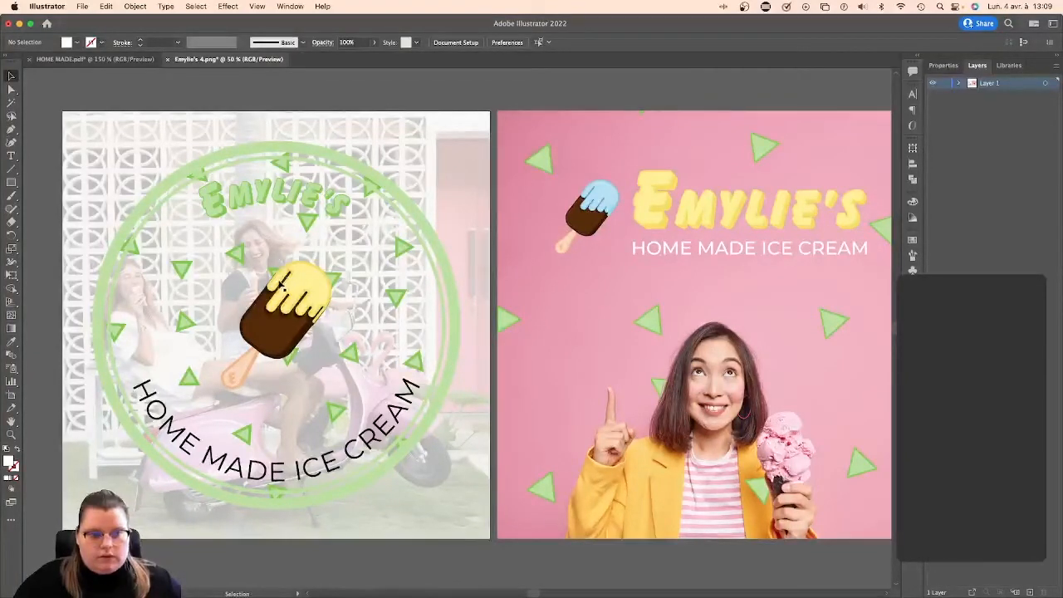
pyautogui.click(143, 59)
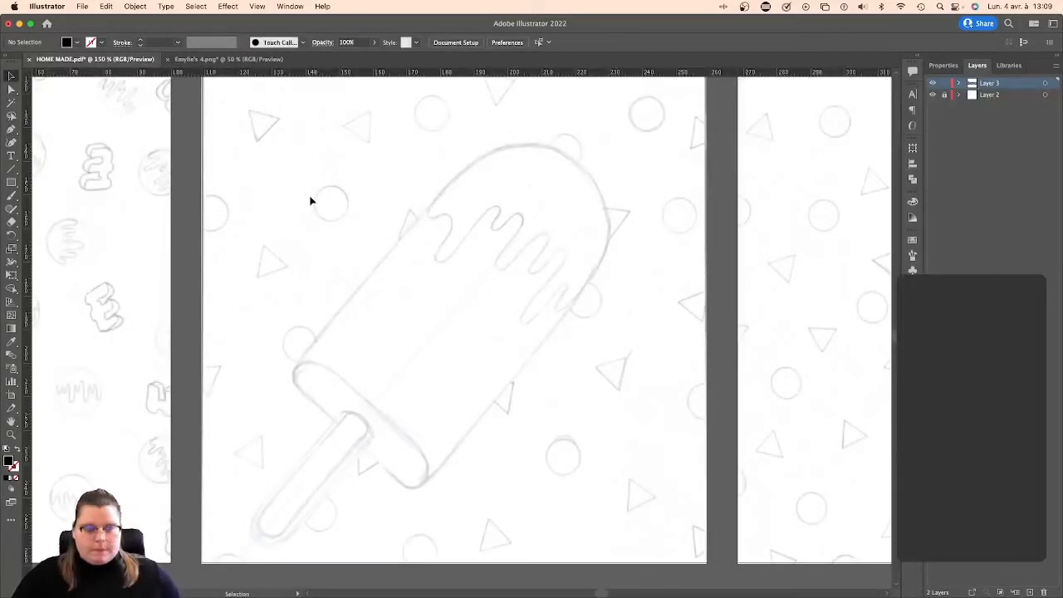
pyautogui.hscroll(-5, 261, 169)
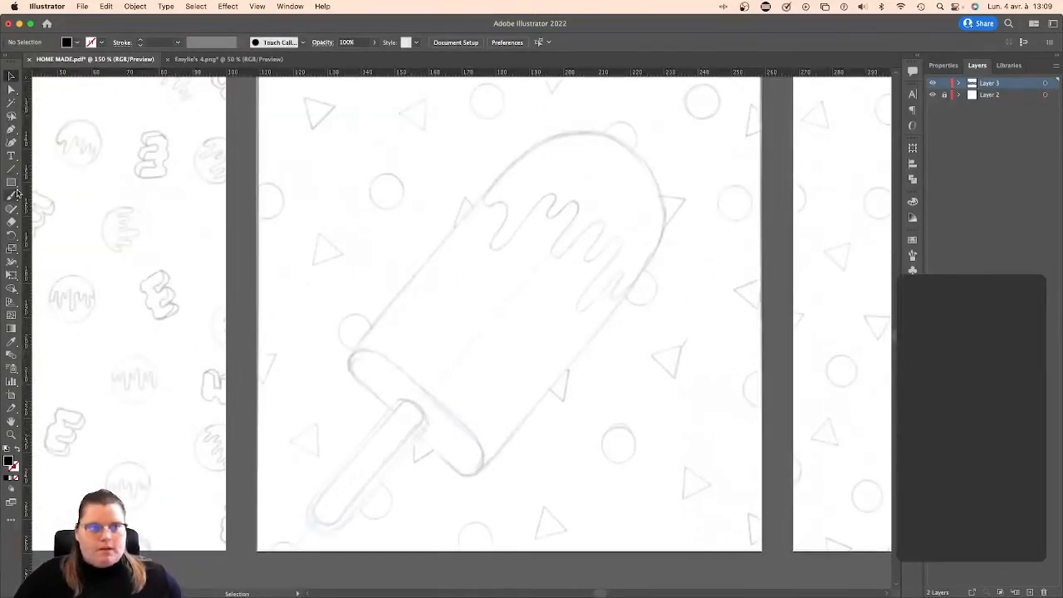
# Draw an unfilled rounded rectangle with a 1 pt black stroke, about 25 by 64 mm, over the popsicle stick sketch.
pyautogui.click(12, 183)
pyautogui.click(13, 183)
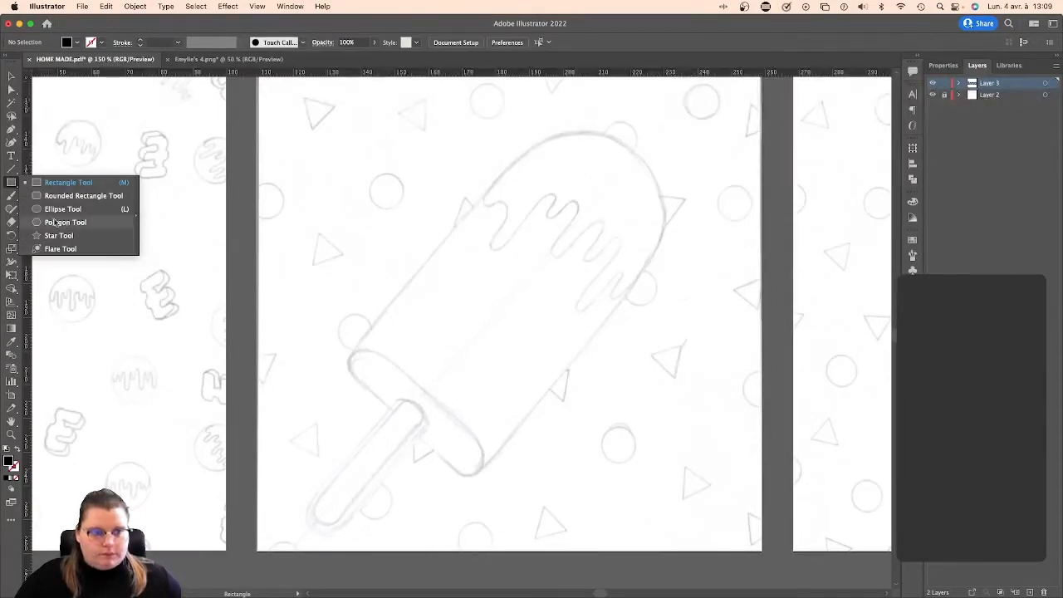
pyautogui.click(75, 195)
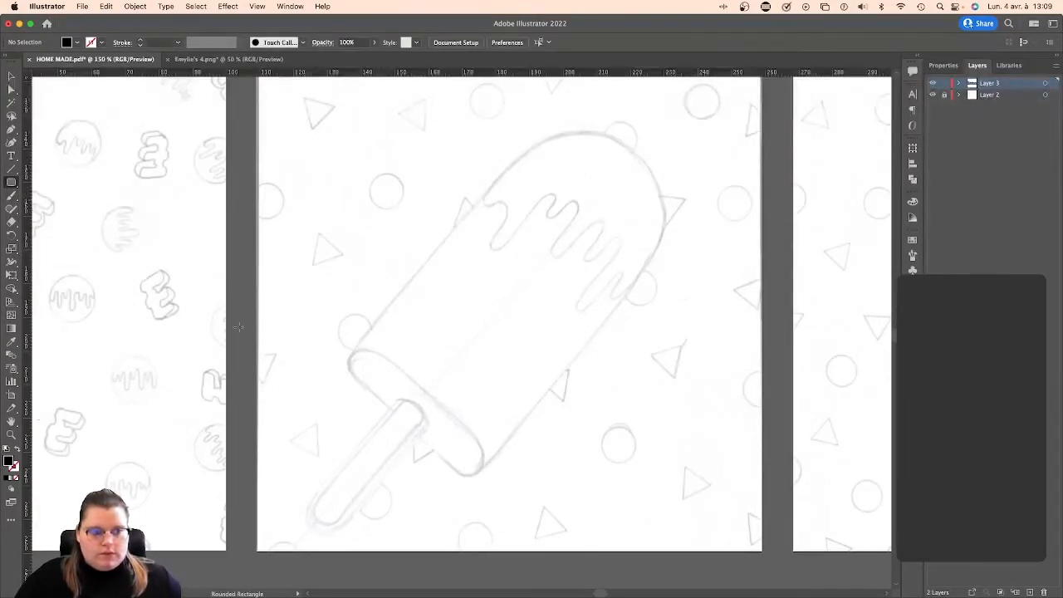
pyautogui.click(18, 451)
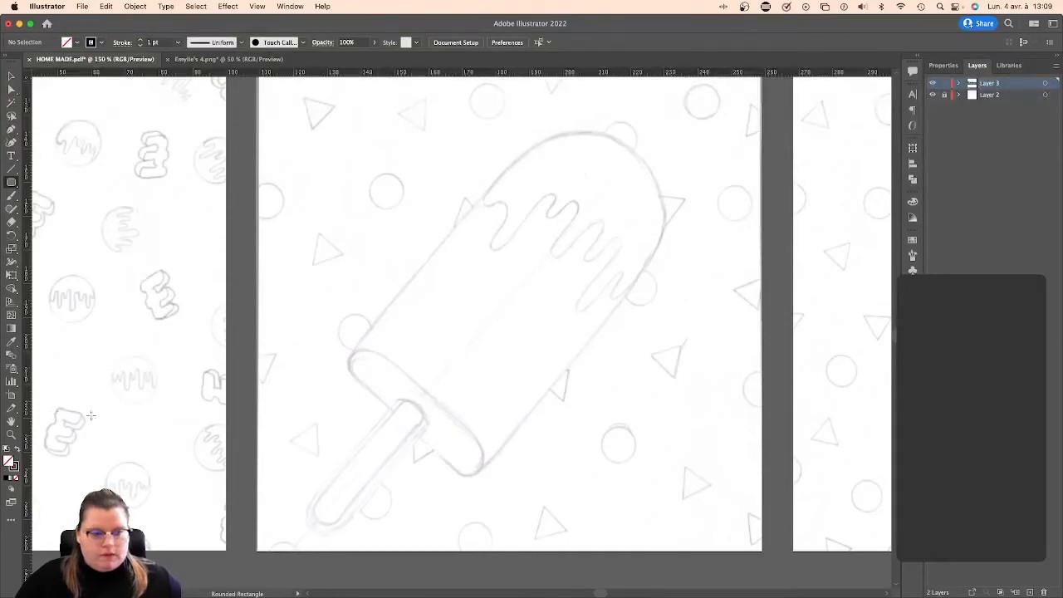
pyautogui.moveTo(329, 284); pyautogui.dragTo(412, 497)
pyautogui.click(11, 89)
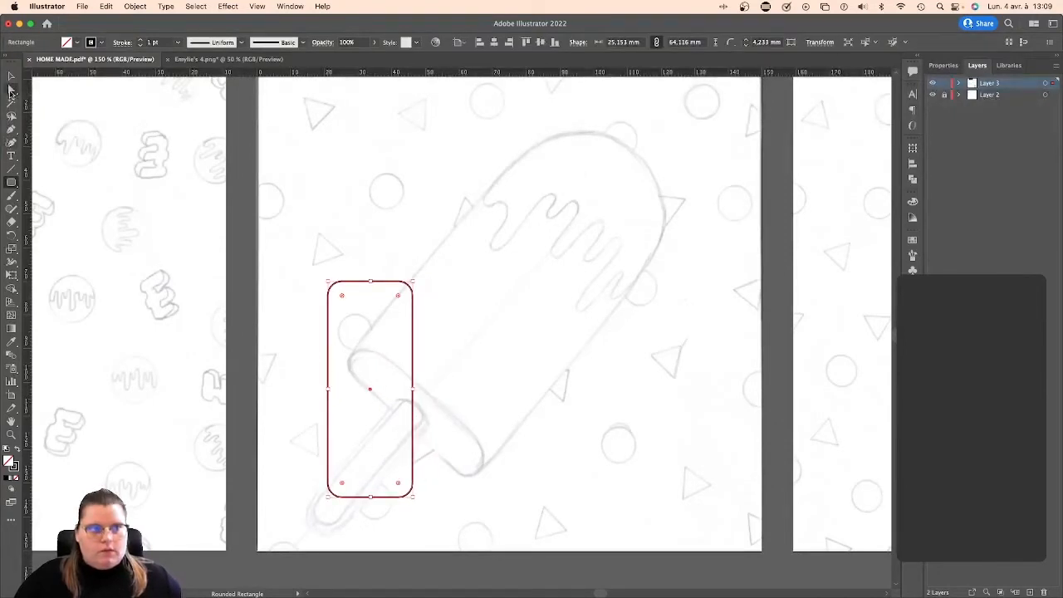
pyautogui.moveTo(341, 285)
pyautogui.mouseDown()
pyautogui.moveTo(368, 282)
pyautogui.moveTo(355, 297)
pyautogui.mouseUp()
pyautogui.press('super+z')
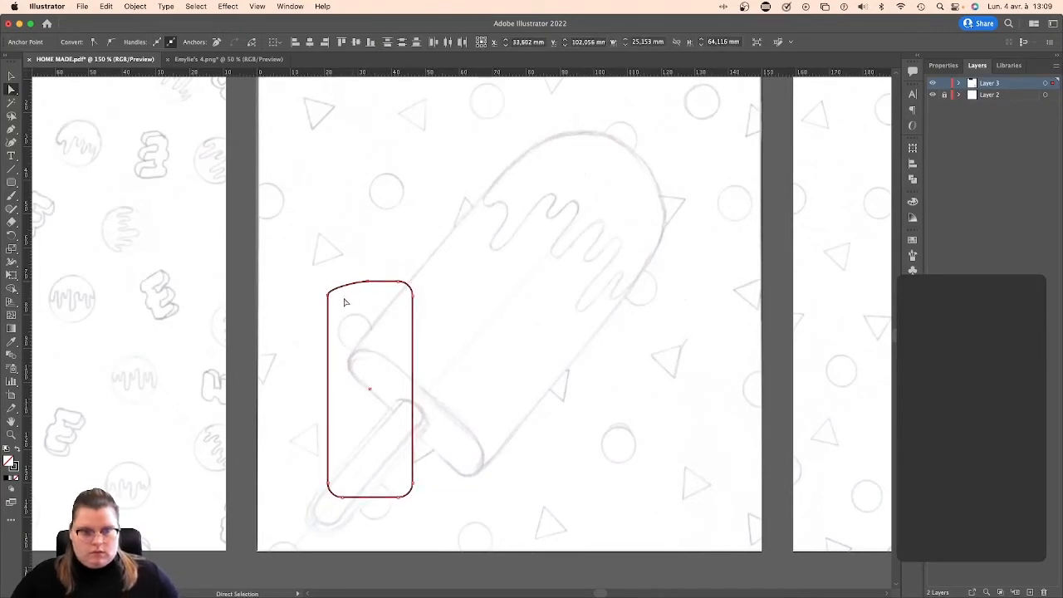
pyautogui.press('super+z')
pyautogui.click(344, 297)
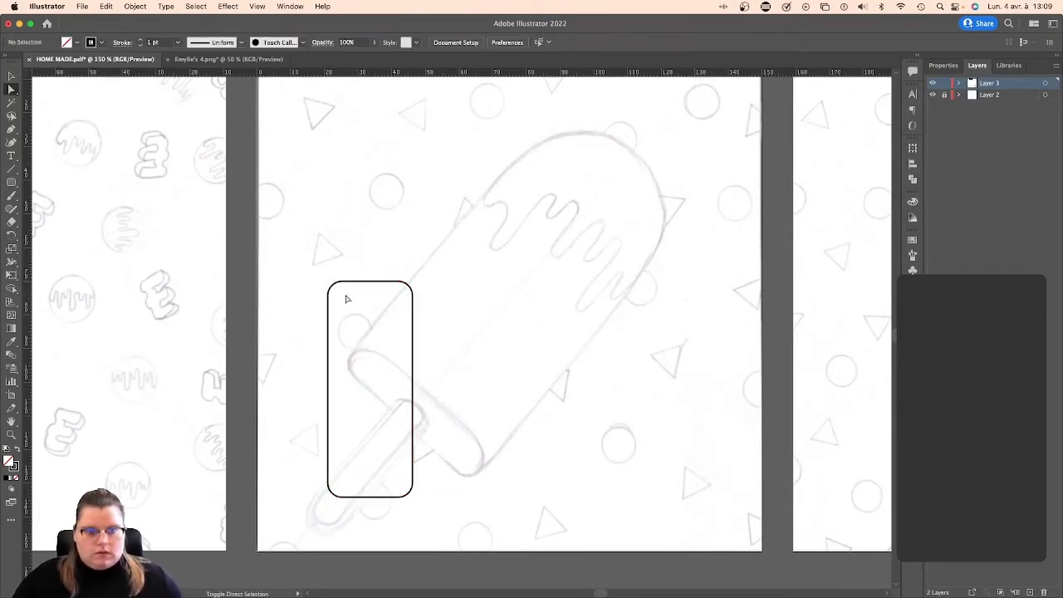
# Square both upper corners of the rounded rectangle and bring them inward to taper the shape to a narrow top.
pyautogui.moveTo(327, 296)
pyautogui.mouseDown()
pyautogui.moveTo(363, 299)
pyautogui.moveTo(323, 277)
pyautogui.mouseUp()
pyautogui.press('super+z')
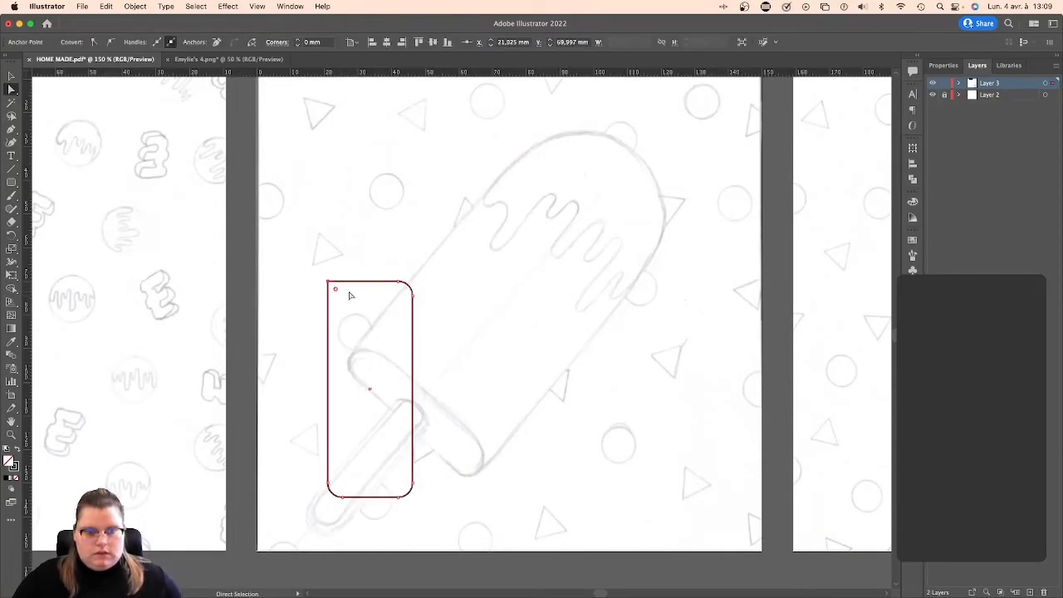
pyautogui.click(408, 287)
pyautogui.moveTo(398, 296); pyautogui.dragTo(456, 248)
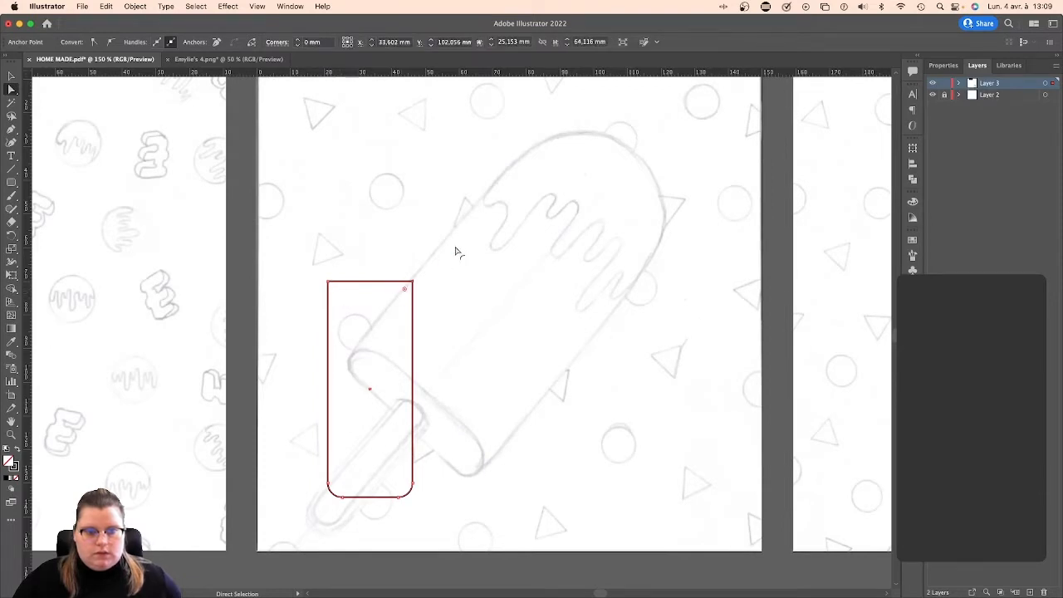
pyautogui.moveTo(414, 284); pyautogui.dragTo(378, 285)
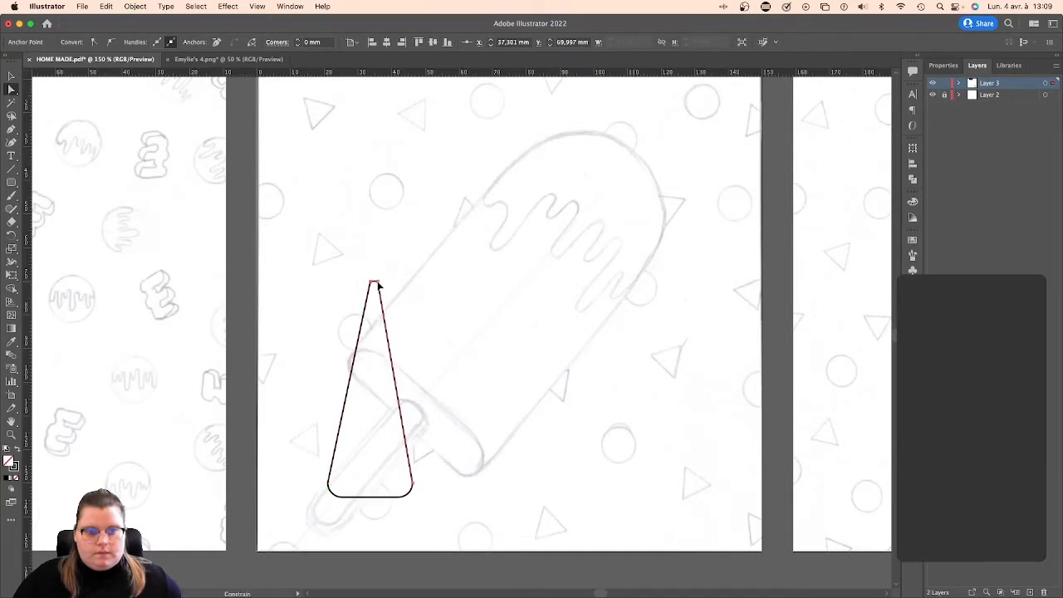
pyautogui.click(338, 500)
pyautogui.click(336, 494)
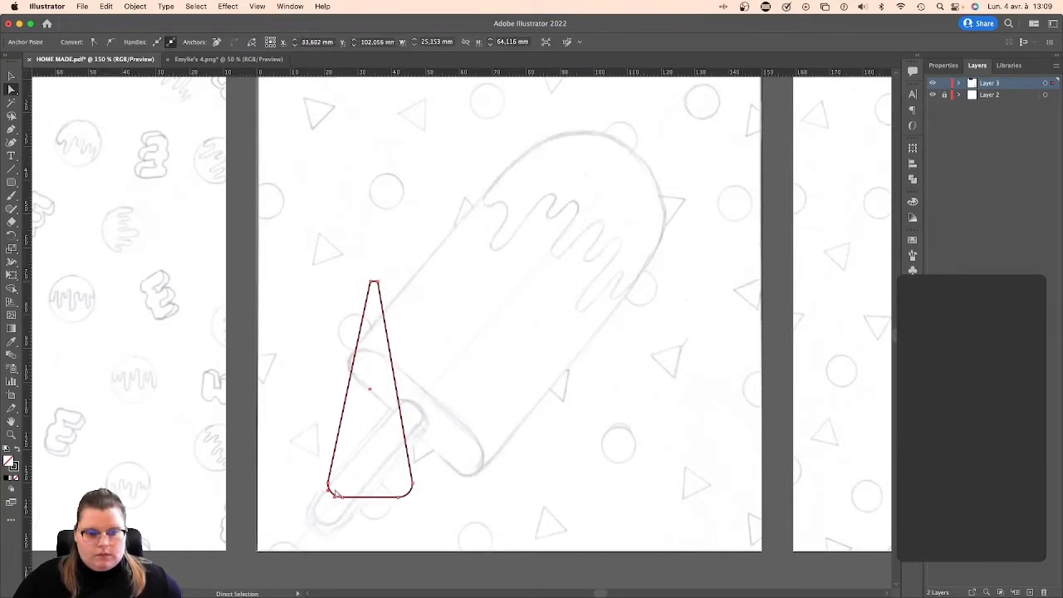
pyautogui.click(336, 489)
pyautogui.click(336, 474)
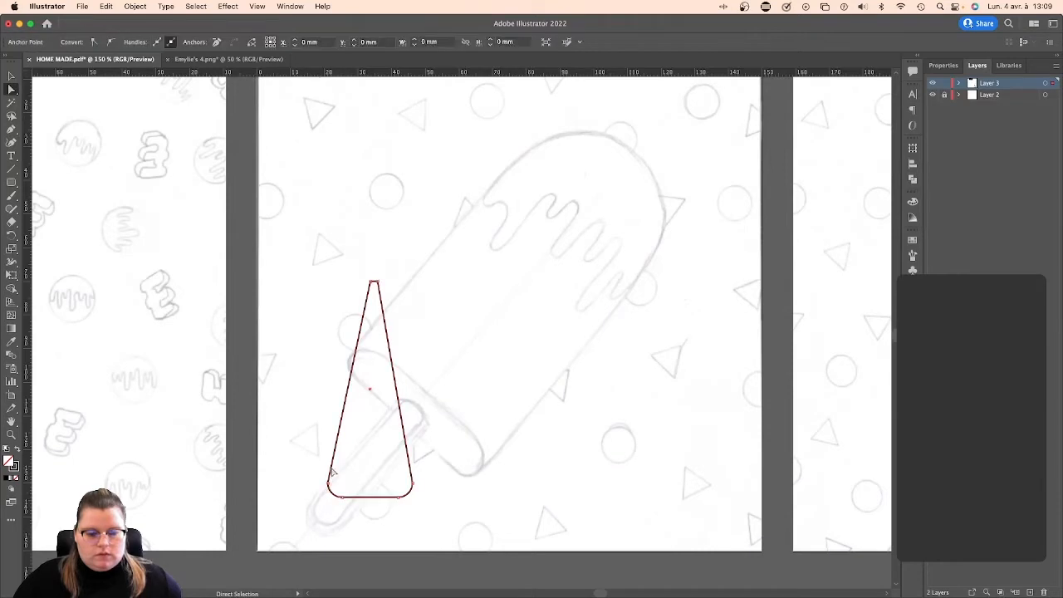
pyautogui.press('v')
pyautogui.click(352, 237)
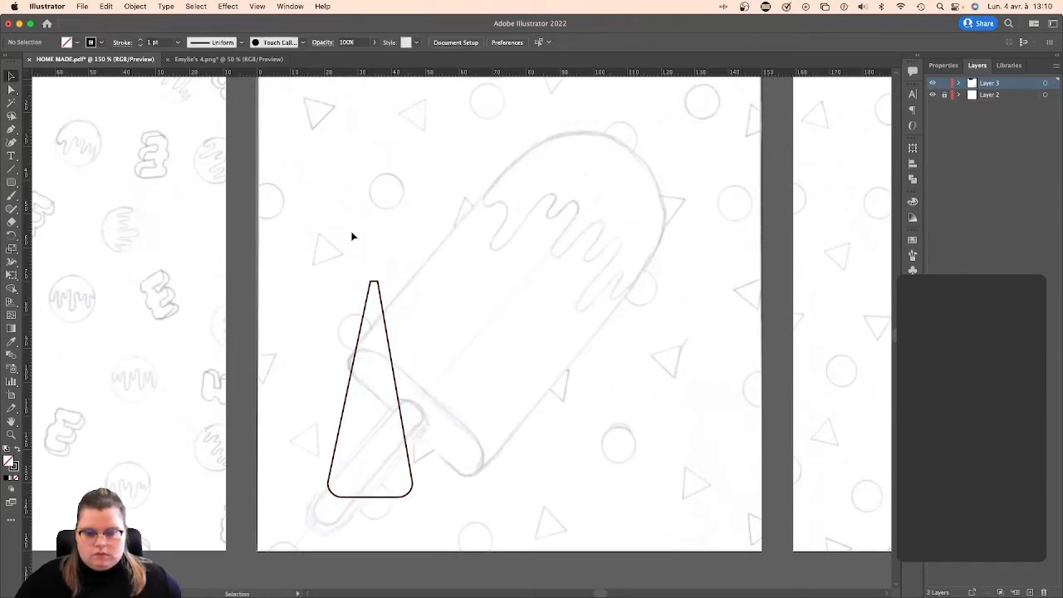
# Replace the tapered shape with a new unfilled rounded rectangle, about 35 by 67 mm, beside the lower part of the popsicle sketch.
pyautogui.click(360, 332)
pyautogui.press('BackSpace')
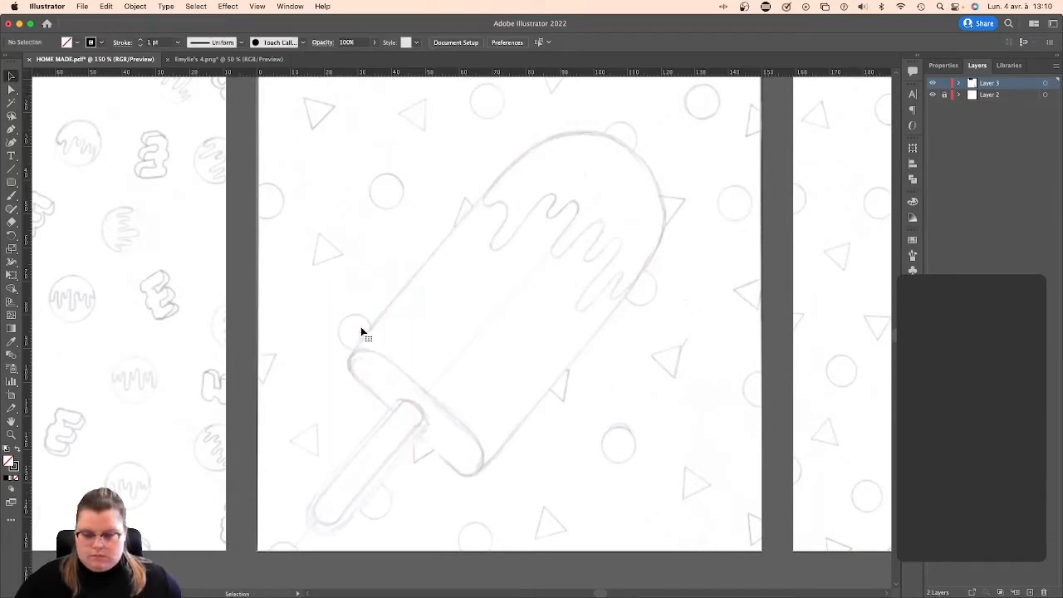
pyautogui.click(13, 181)
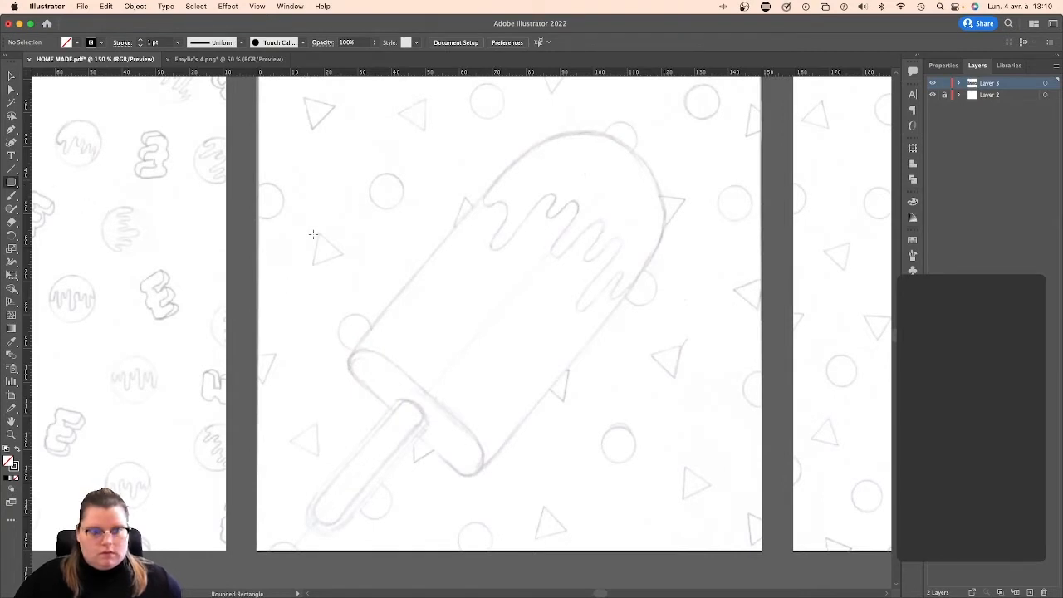
pyautogui.moveTo(289, 211); pyautogui.dragTo(407, 433)
pyautogui.press('a')
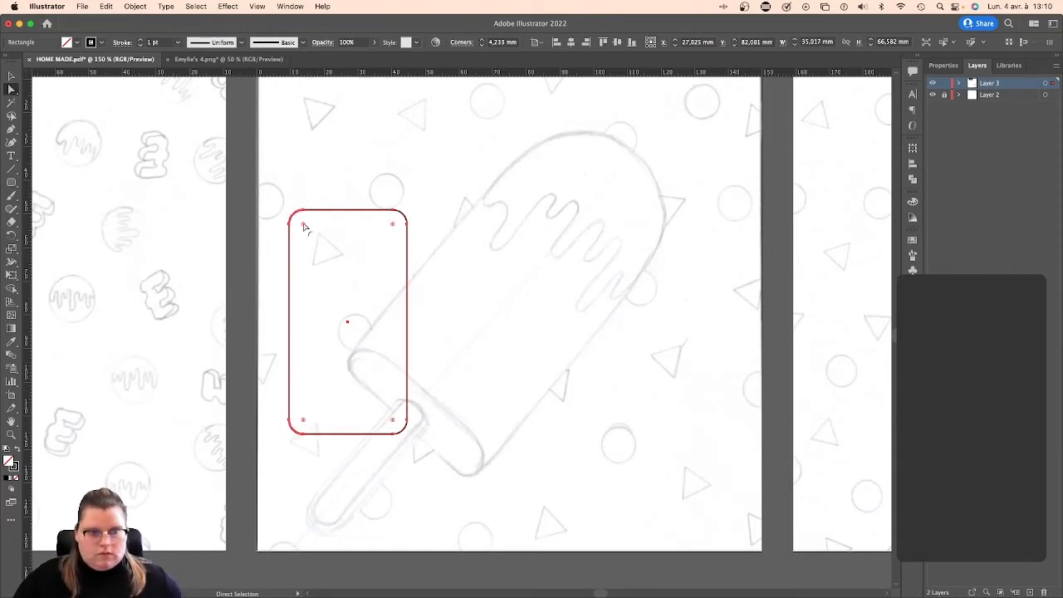
pyautogui.moveTo(303, 225); pyautogui.dragTo(352, 274)
pyautogui.press('super+z')
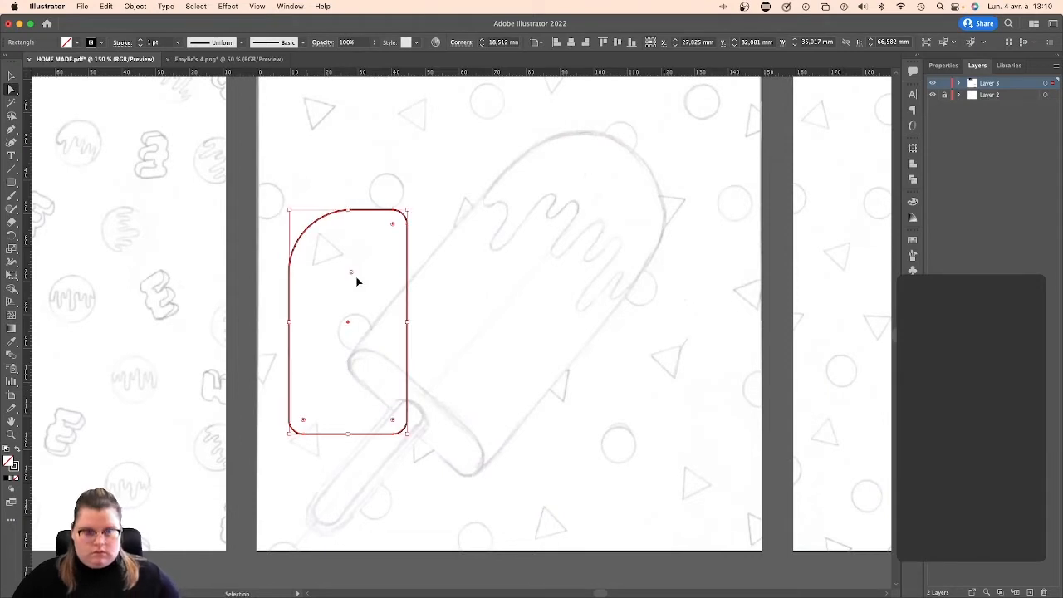
pyautogui.click(360, 164)
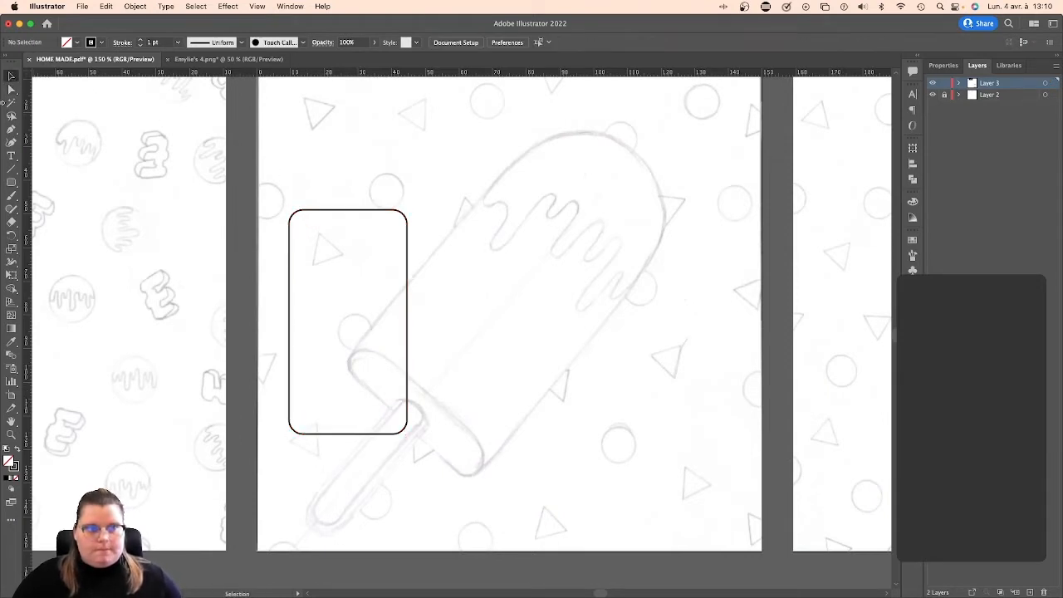
pyautogui.click(307, 216)
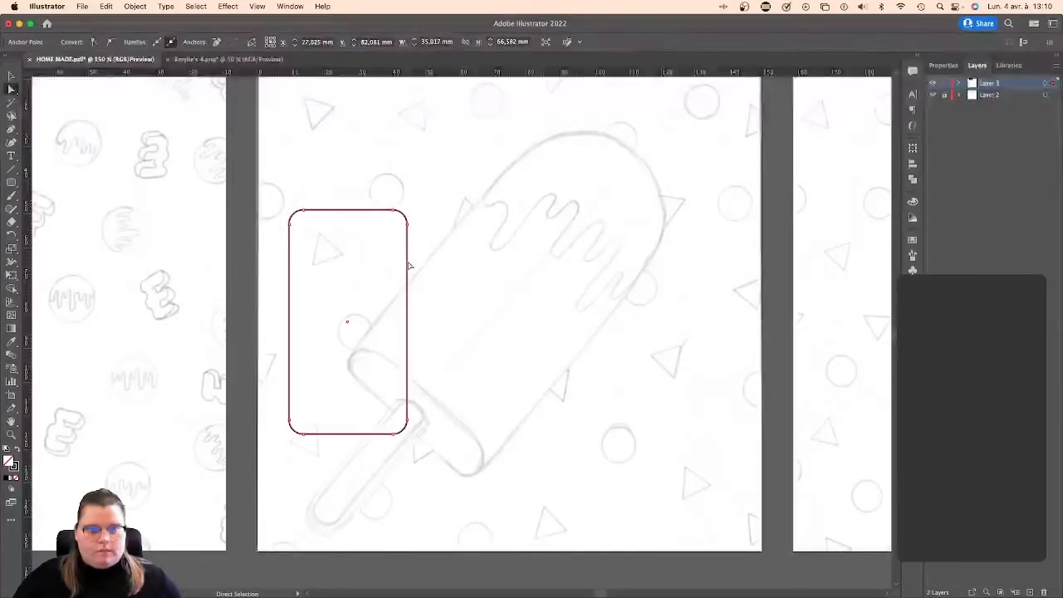
pyautogui.click(405, 218)
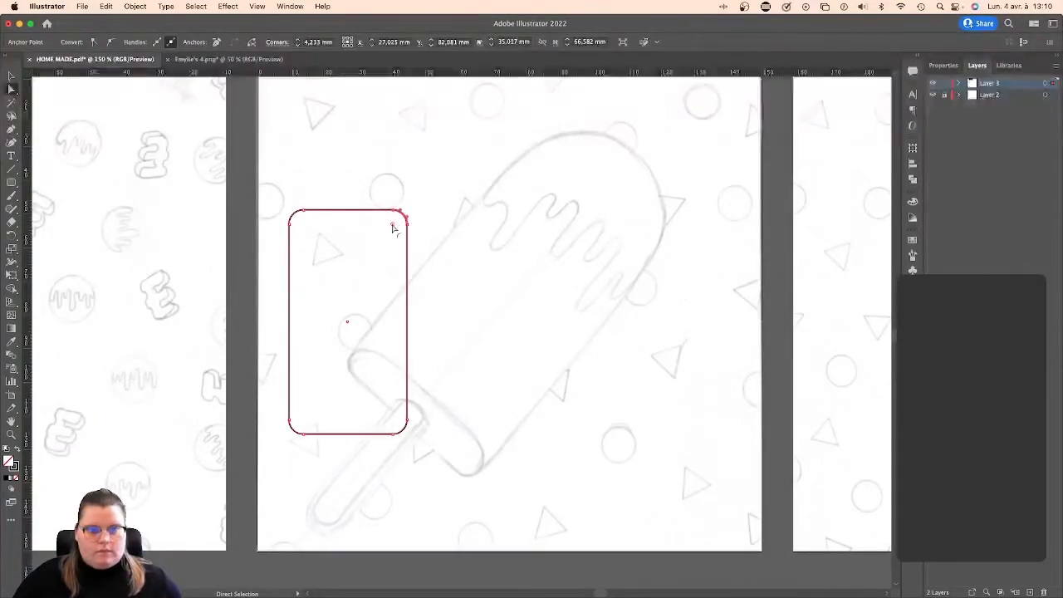
pyautogui.click(10, 76)
pyautogui.click(359, 181)
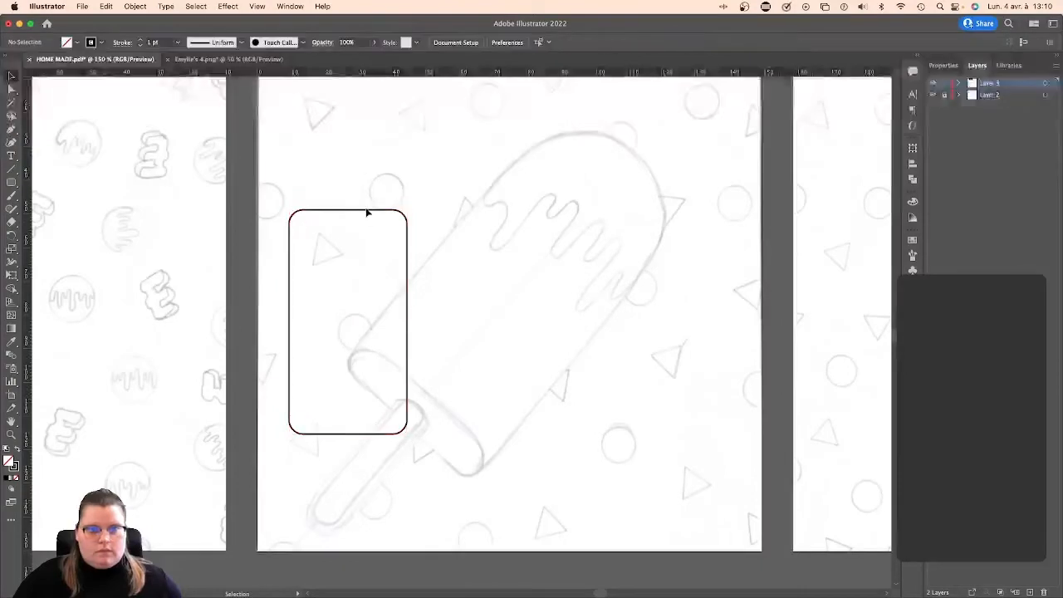
pyautogui.click(363, 210)
# Round all corners of the rectangle to a radius of about 14.5 mm and square both upper corners again.
pyautogui.click(11, 89)
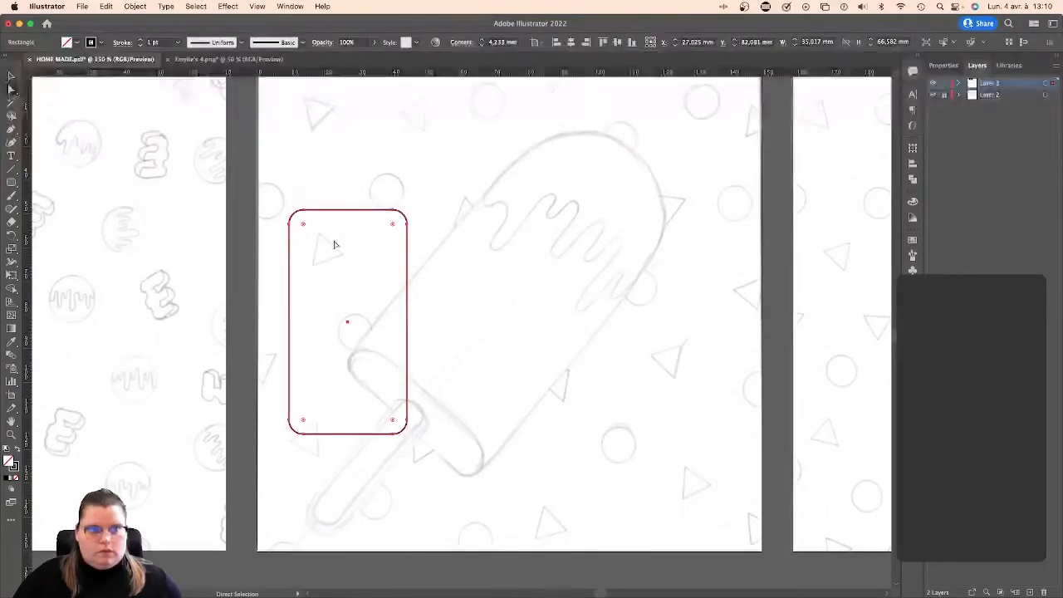
pyautogui.moveTo(304, 223); pyautogui.dragTo(344, 257)
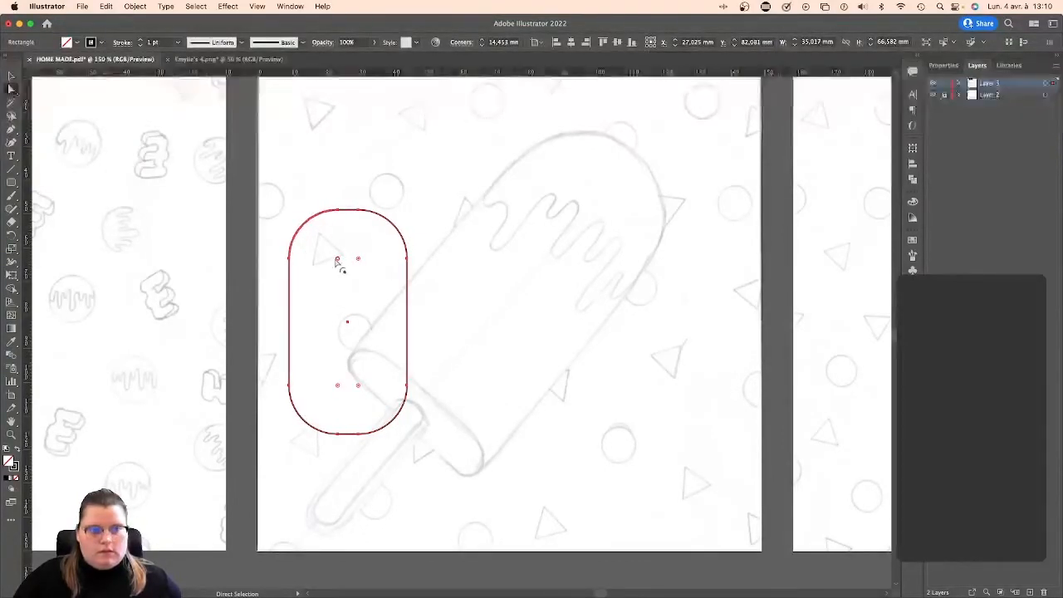
pyautogui.moveTo(337, 259); pyautogui.dragTo(257, 206)
pyautogui.moveTo(359, 262); pyautogui.dragTo(415, 203)
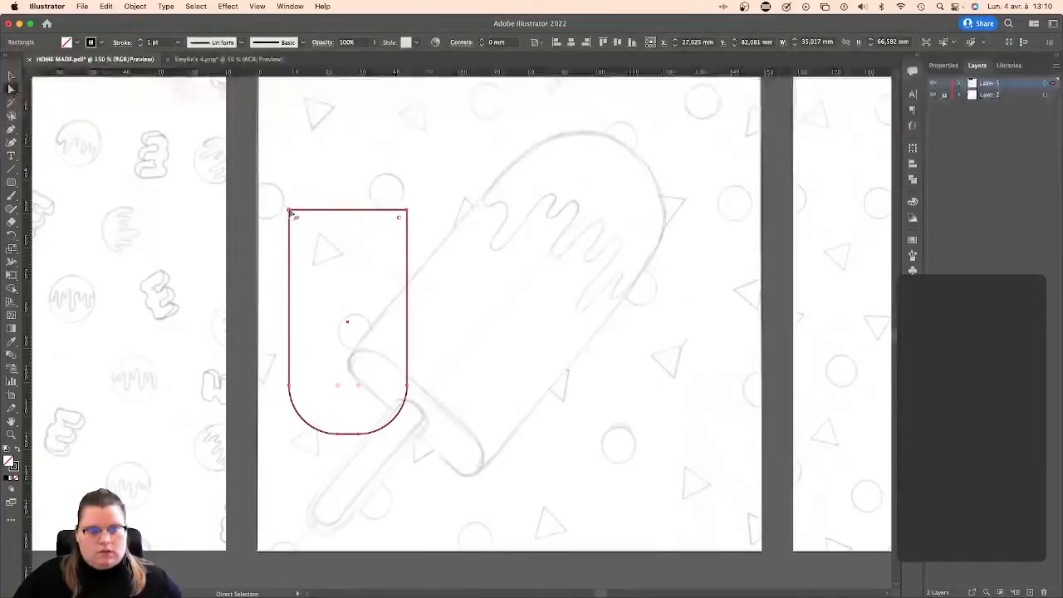
# Bring both upper corners of the shape inward so its straight sides taper to a narrow flat top.
pyautogui.moveTo(290, 213); pyautogui.dragTo(334, 211)
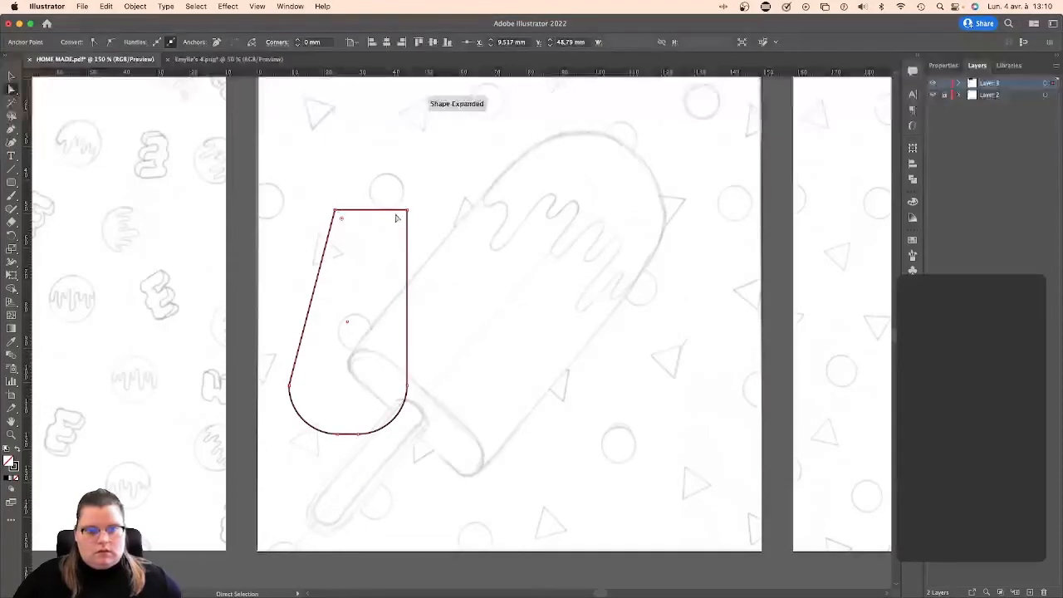
pyautogui.click(407, 212)
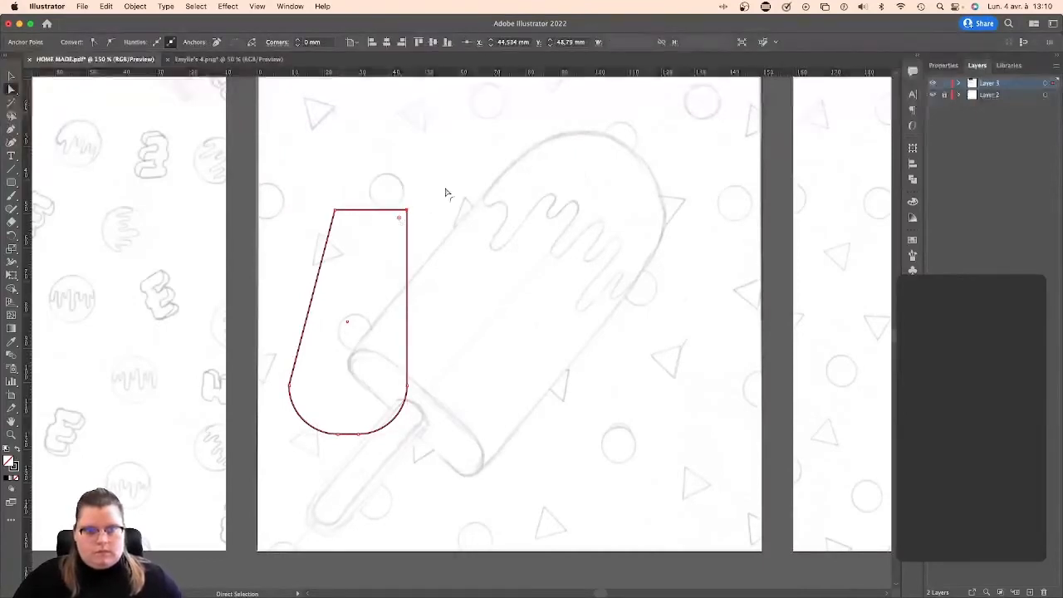
pyautogui.moveTo(410, 215); pyautogui.dragTo(351, 214)
pyautogui.moveTo(292, 392)
pyautogui.mouseDown()
pyautogui.moveTo(302, 385)
pyautogui.moveTo(293, 386)
pyautogui.mouseUp()
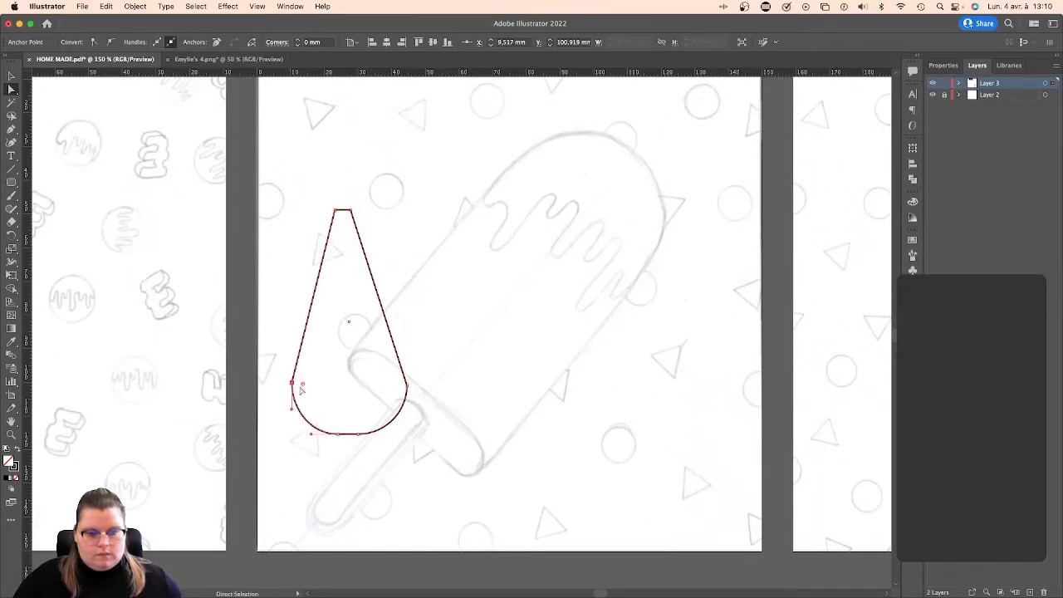
pyautogui.press('super+z')
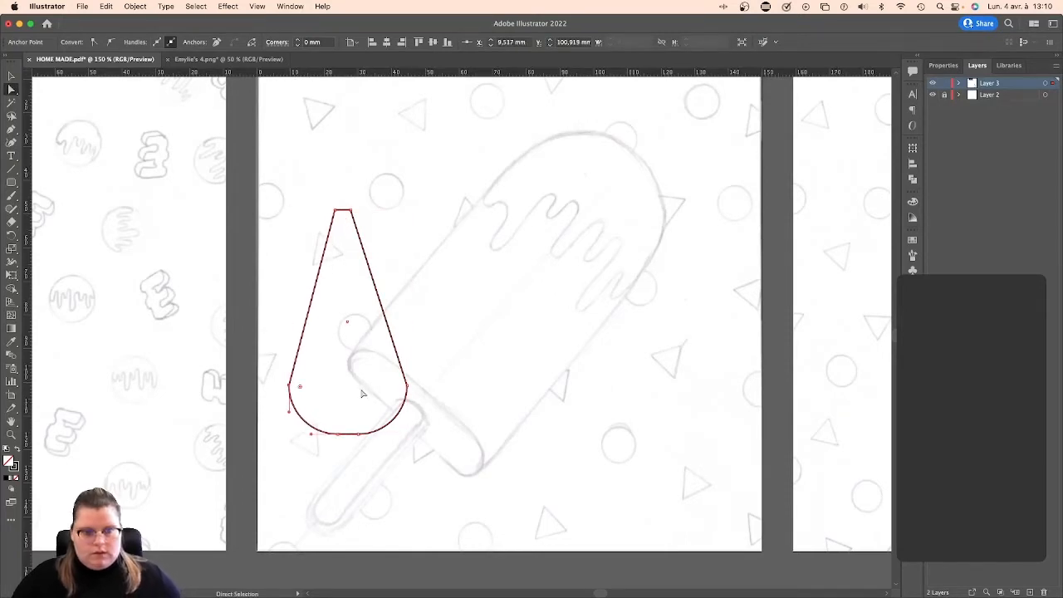
# Narrow the tapered shape to about 26 mm wide and smooth both points where its straight sides meet the rounded base.
pyautogui.click(11, 75)
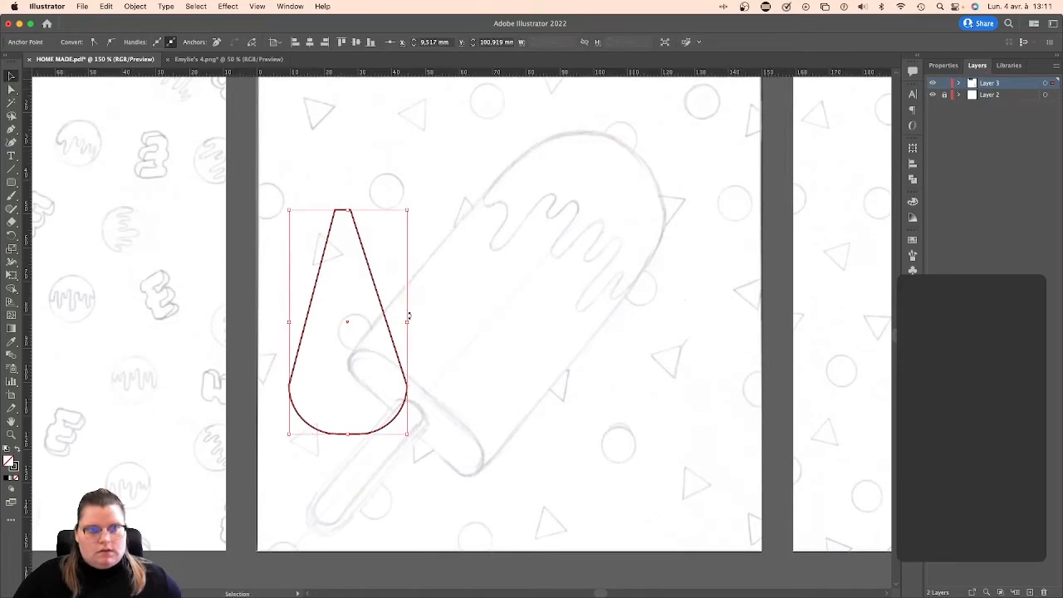
pyautogui.moveTo(407, 322); pyautogui.dragTo(379, 322)
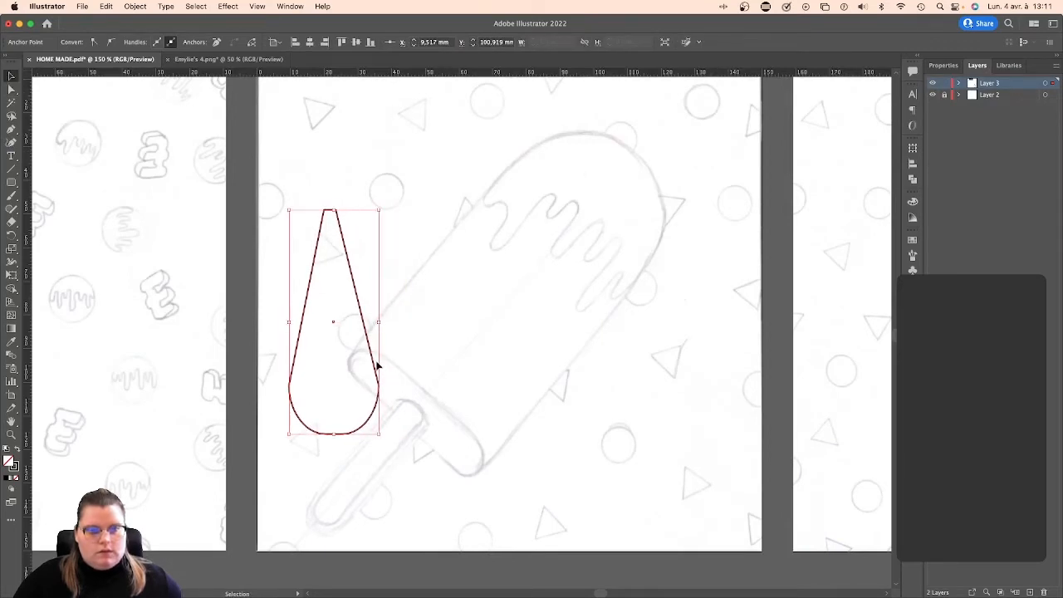
pyautogui.click(11, 89)
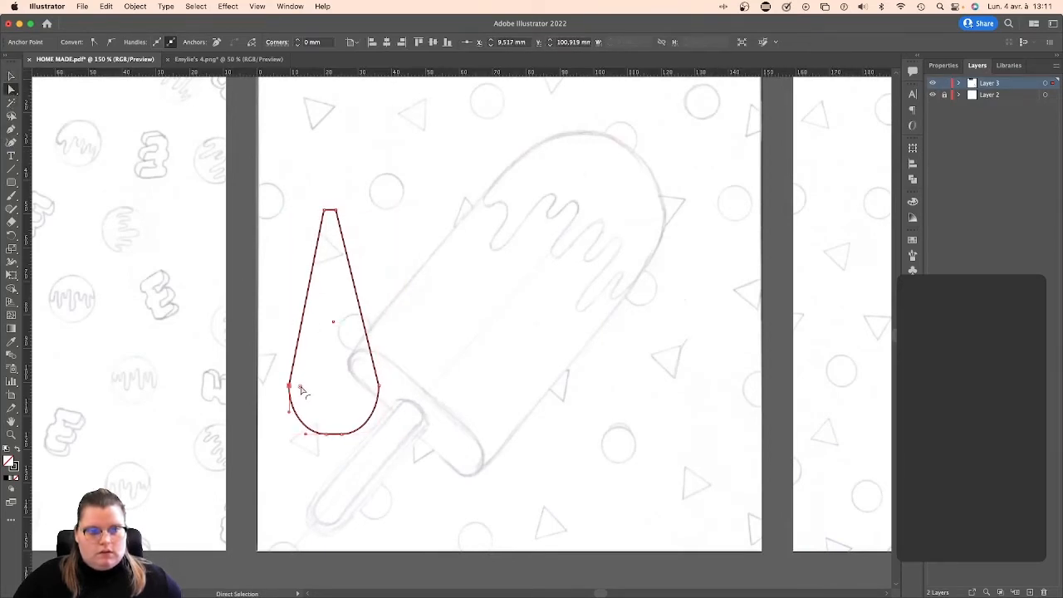
pyautogui.moveTo(300, 388); pyautogui.dragTo(449, 388)
pyautogui.click(379, 387)
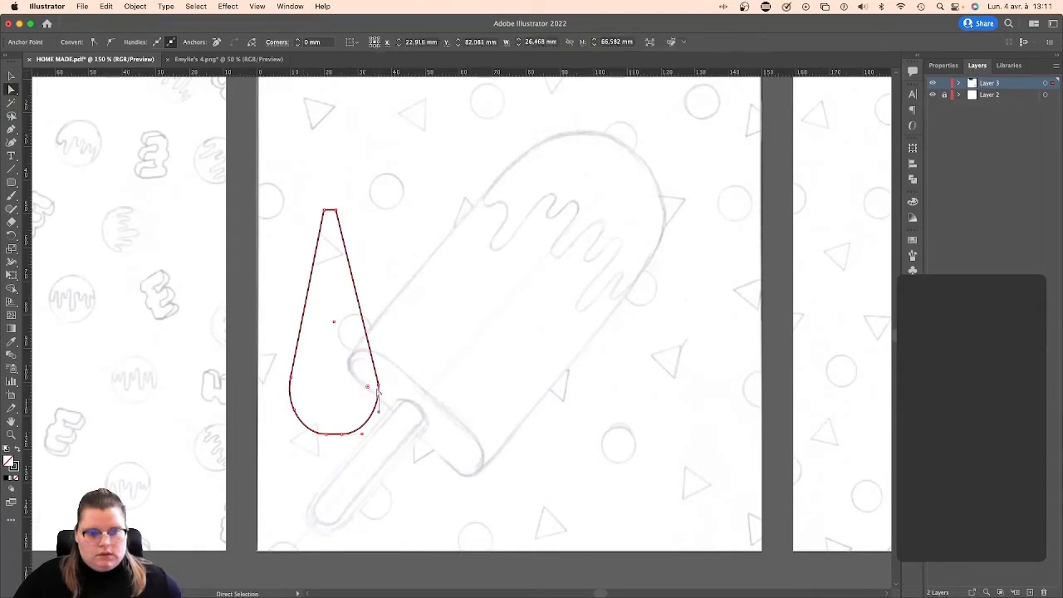
pyautogui.moveTo(369, 389); pyautogui.dragTo(272, 396)
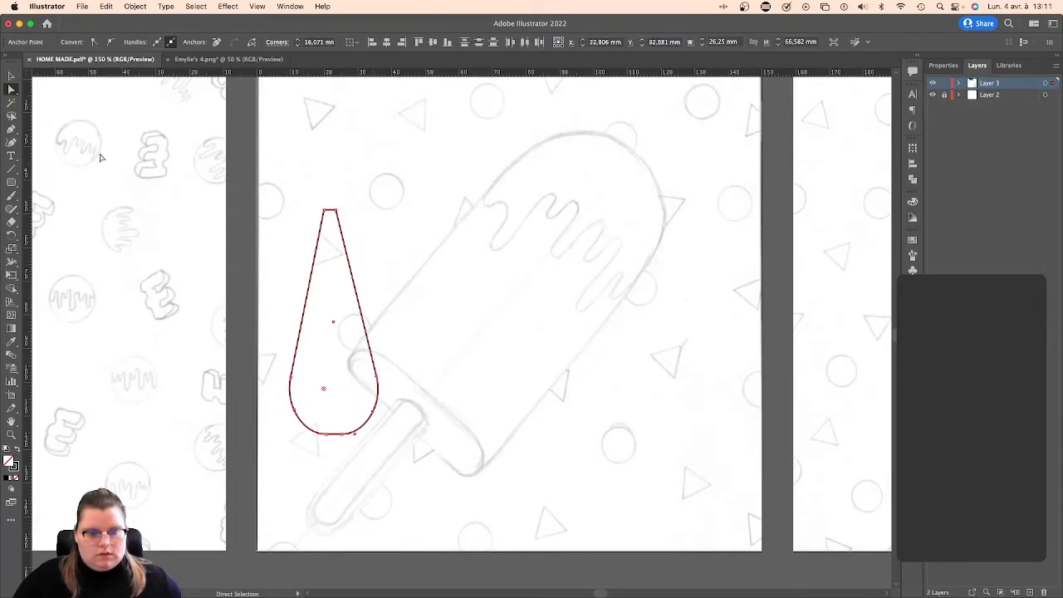
pyautogui.click(11, 76)
pyautogui.click(292, 189)
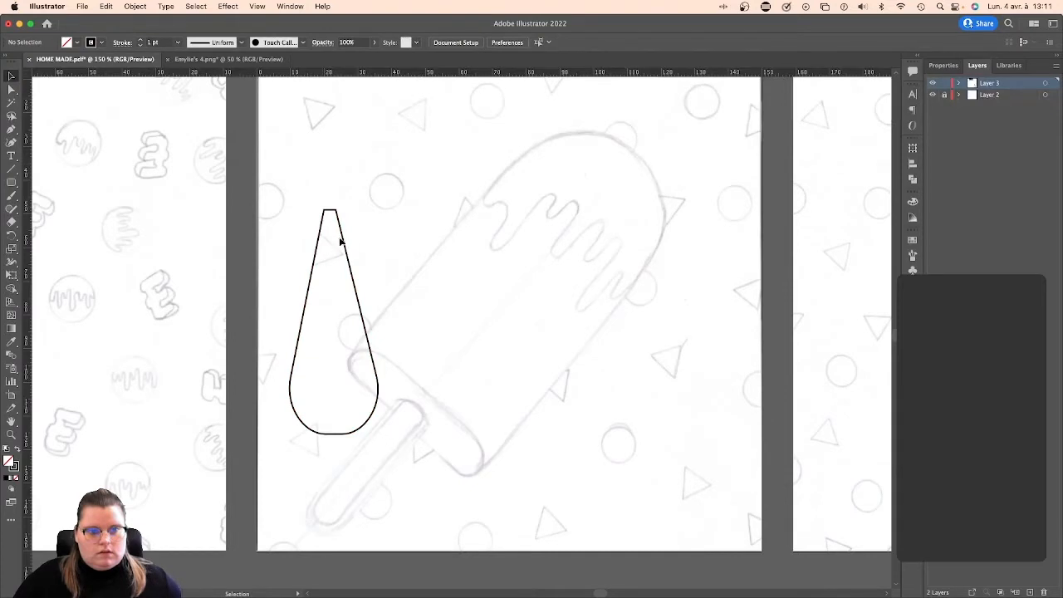
# Shrink and rotate the tapered shape and move it over the stick sketch, with its narrow end pointing toward the popsicle body.
pyautogui.moveTo(343, 240); pyautogui.dragTo(489, 383)
pyautogui.moveTo(506, 330); pyautogui.dragTo(443, 394)
pyautogui.moveTo(428, 454); pyautogui.dragTo(417, 448)
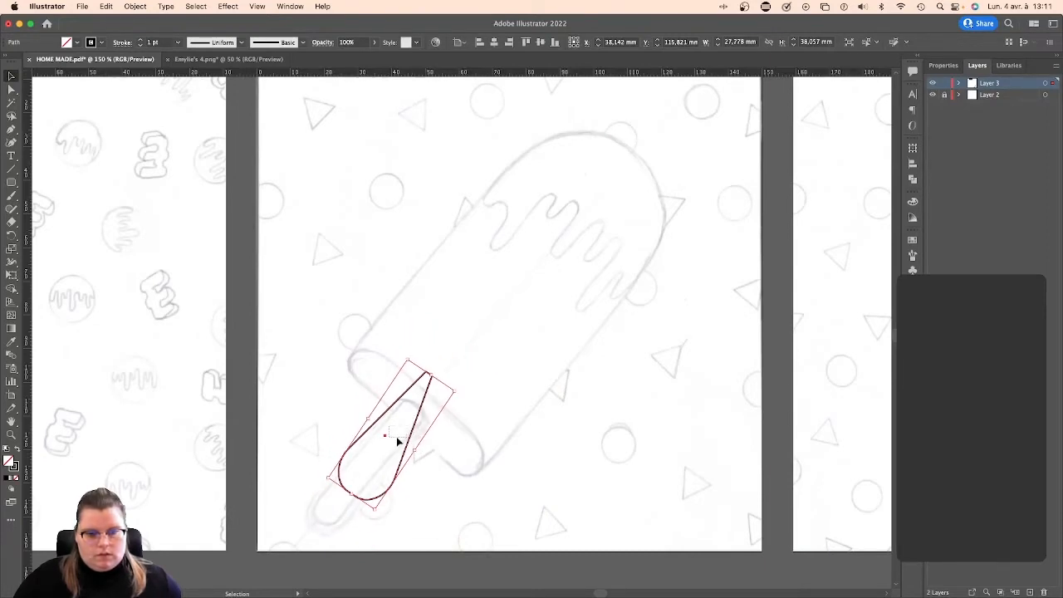
pyautogui.moveTo(421, 418); pyautogui.dragTo(407, 429)
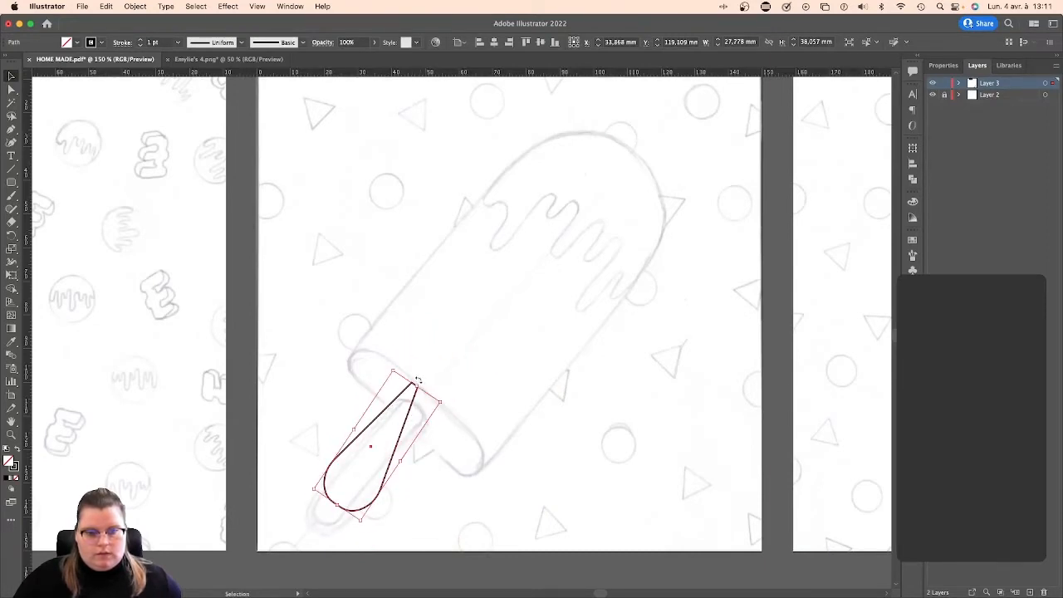
pyautogui.moveTo(418, 380); pyautogui.dragTo(451, 356)
pyautogui.click(392, 335)
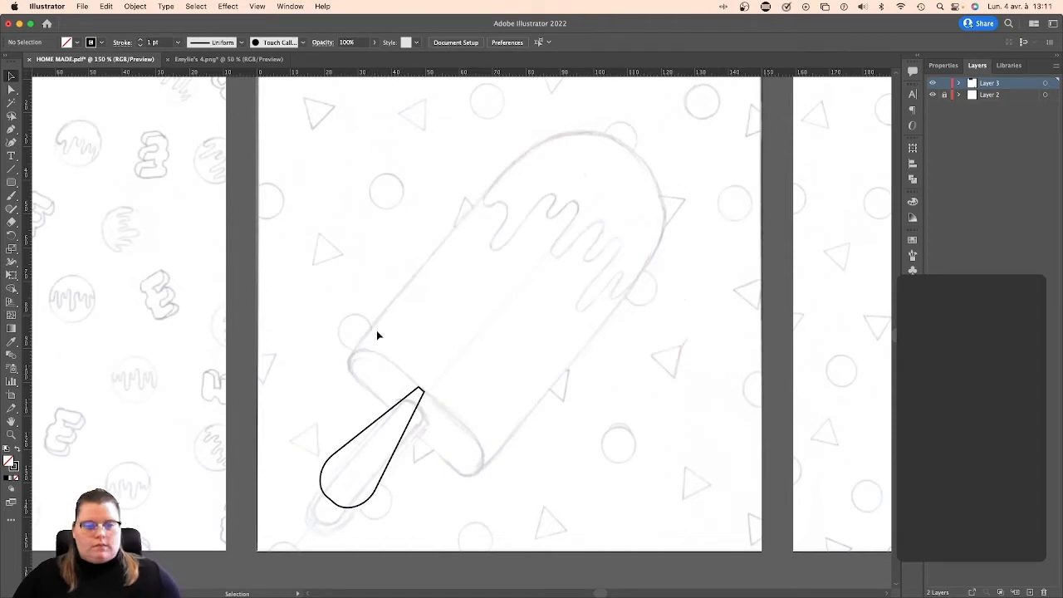
pyautogui.moveTo(379, 418); pyautogui.dragTo(369, 434)
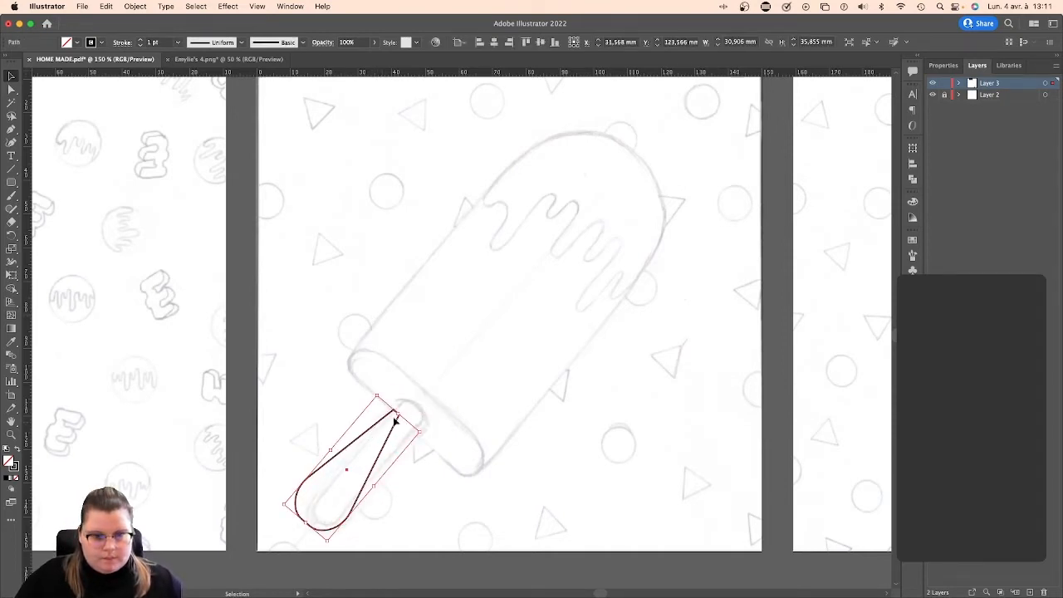
# Draw an upright rounded rectangle about 43 by 86 mm for the popsicle body and undo its slight rotation.
pyautogui.moveTo(12, 182); pyautogui.dragTo(50, 193)
pyautogui.moveTo(351, 143); pyautogui.dragTo(521, 442)
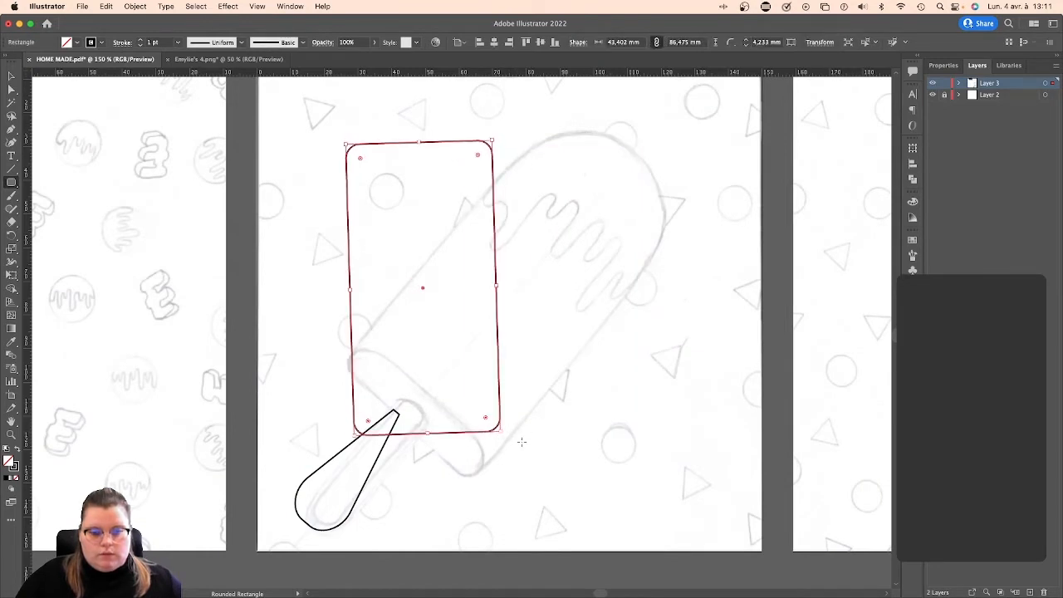
pyautogui.press('super+z')
# Round the upper corners of the body rectangle fully into a dome and both lower corners to a radius of about 8.5 mm.
pyautogui.click(12, 89)
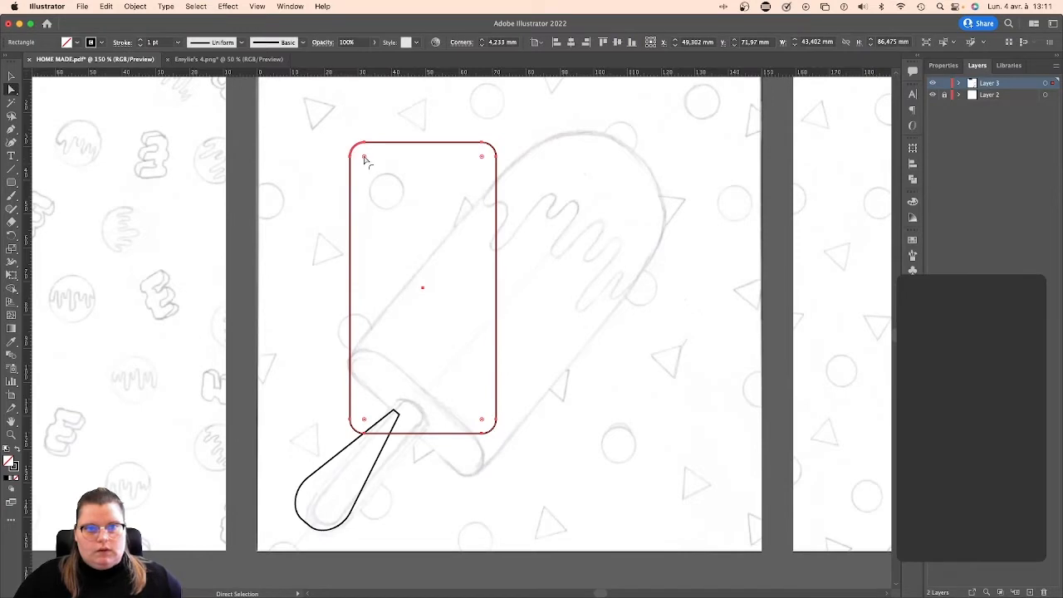
pyautogui.moveTo(365, 163); pyautogui.dragTo(425, 253)
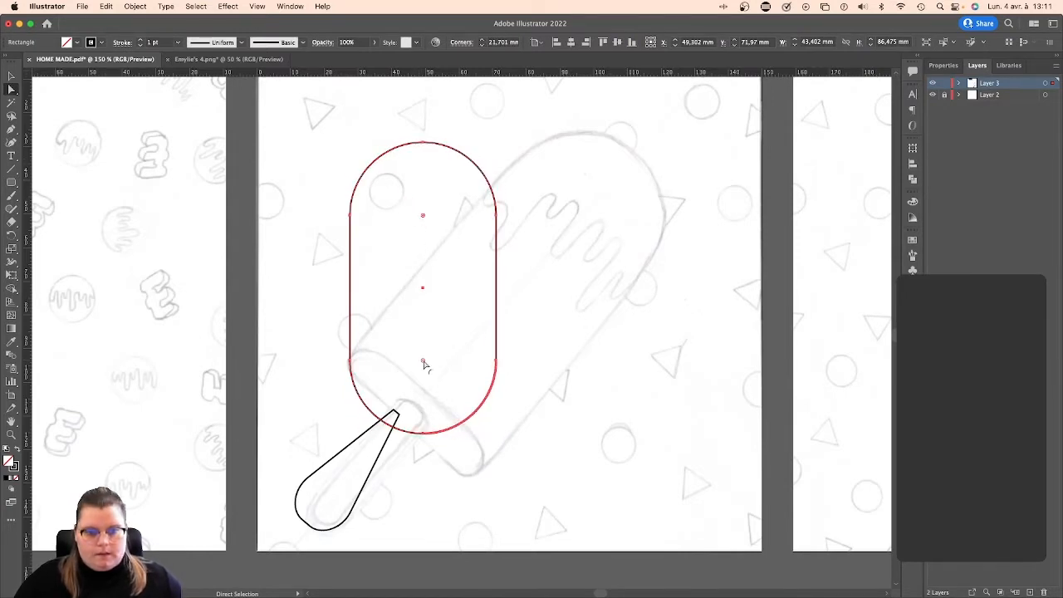
pyautogui.moveTo(422, 363); pyautogui.dragTo(468, 406)
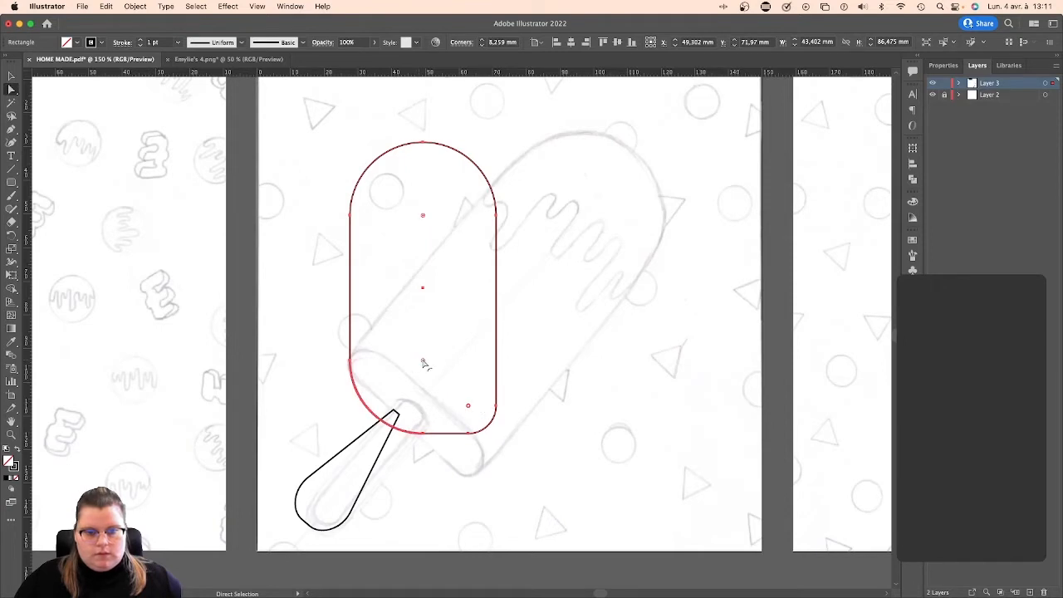
pyautogui.moveTo(423, 363); pyautogui.dragTo(378, 407)
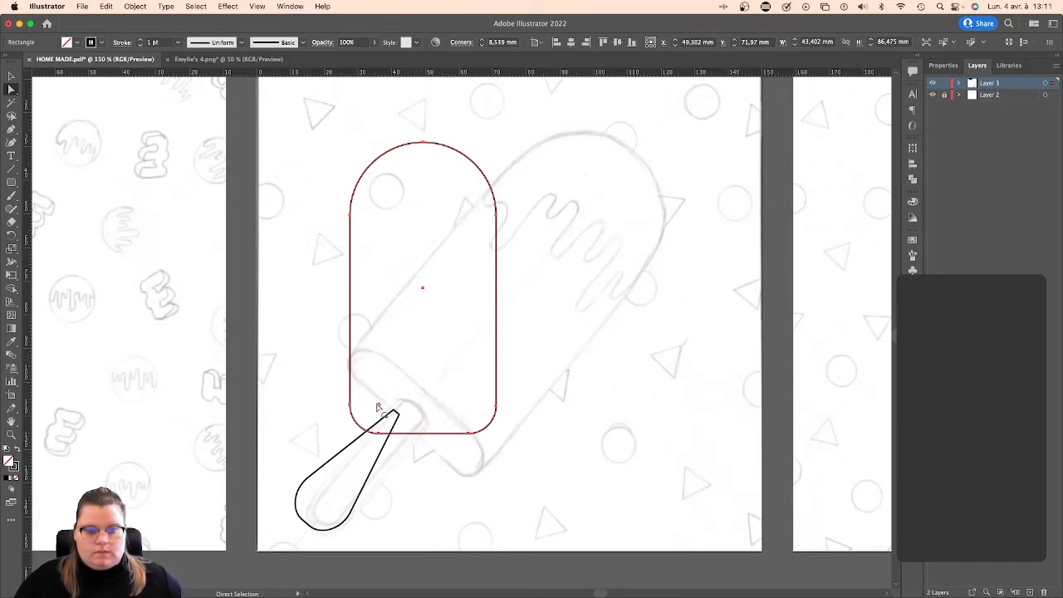
pyautogui.click(12, 75)
pyautogui.click(463, 159)
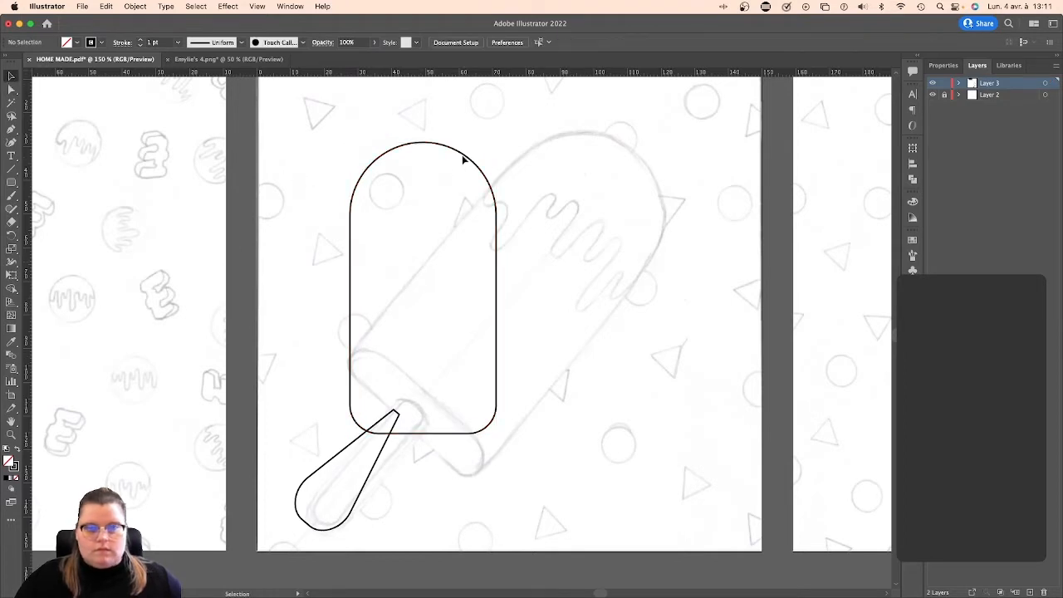
# Rotate the popsicle body to the slant of the sketch and enlarge it in proportion to about 52 by 103 mm over it.
pyautogui.click(464, 159)
pyautogui.moveTo(502, 139)
pyautogui.mouseDown()
pyautogui.moveTo(565, 218)
pyautogui.moveTo(556, 223)
pyautogui.moveTo(644, 220)
pyautogui.mouseUp()
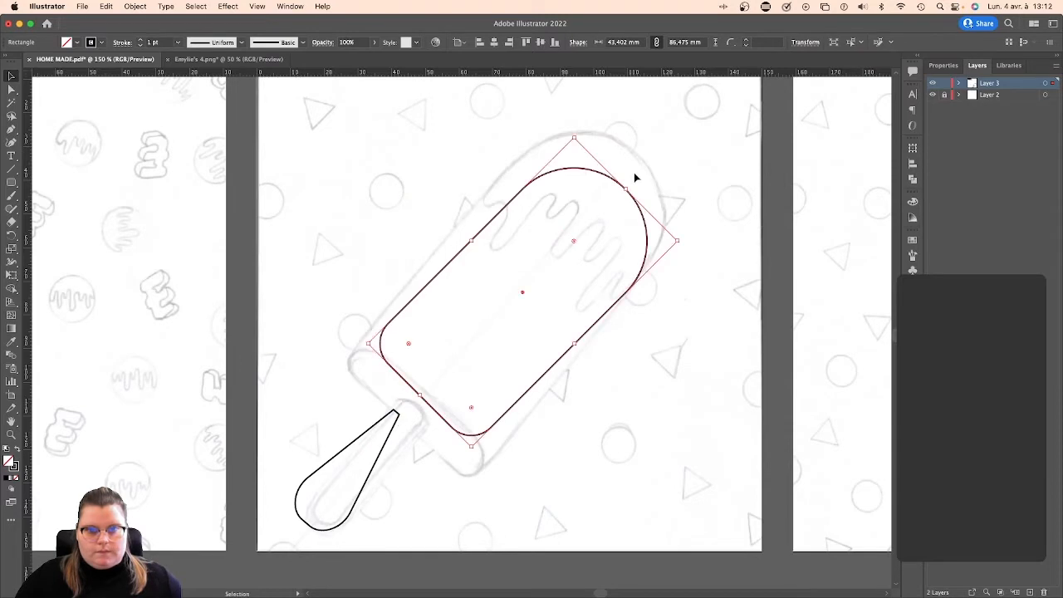
pyautogui.moveTo(629, 184)
pyautogui.mouseDown()
pyautogui.moveTo(621, 170)
pyautogui.moveTo(646, 177)
pyautogui.moveTo(625, 180)
pyautogui.mouseUp()
pyautogui.moveTo(581, 343); pyautogui.dragTo(600, 331)
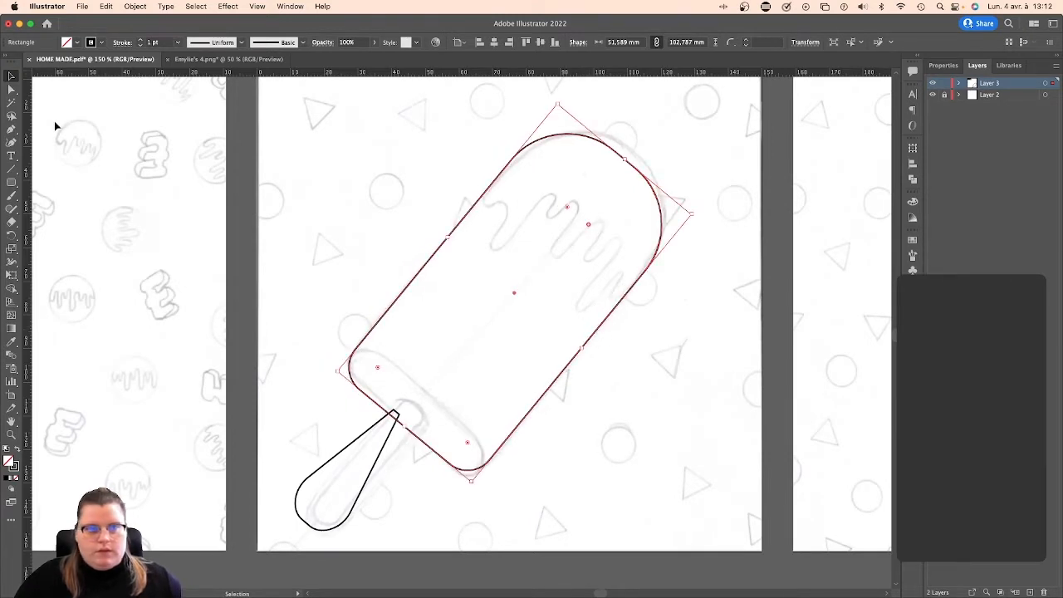
# Increase the corner rounding of the slanted popsicle body so its top follows the sketched dome more closely.
pyautogui.click(12, 89)
pyautogui.moveTo(568, 207); pyautogui.dragTo(571, 235)
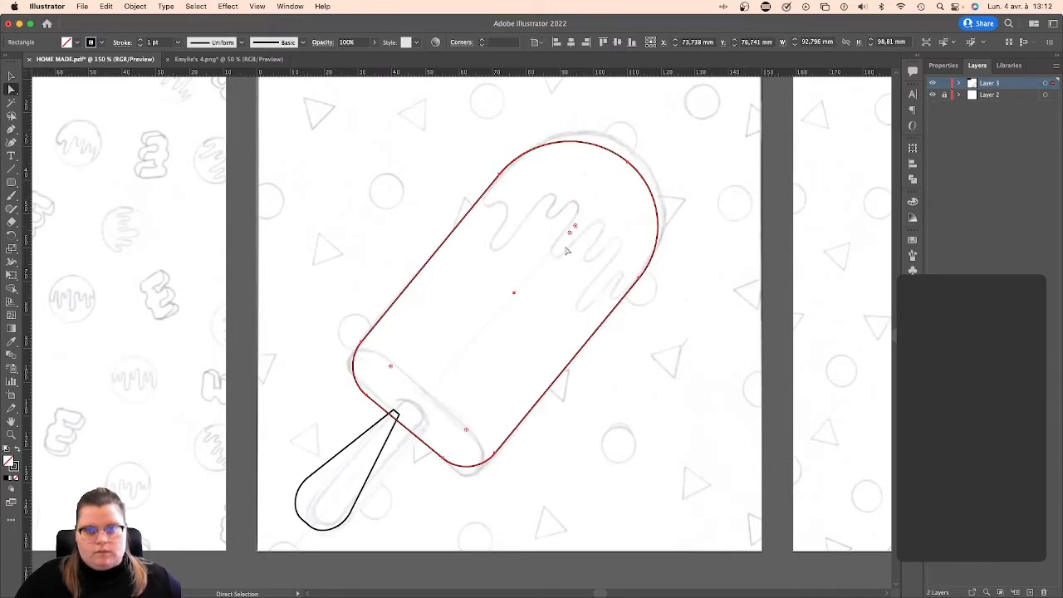
pyautogui.click(410, 210)
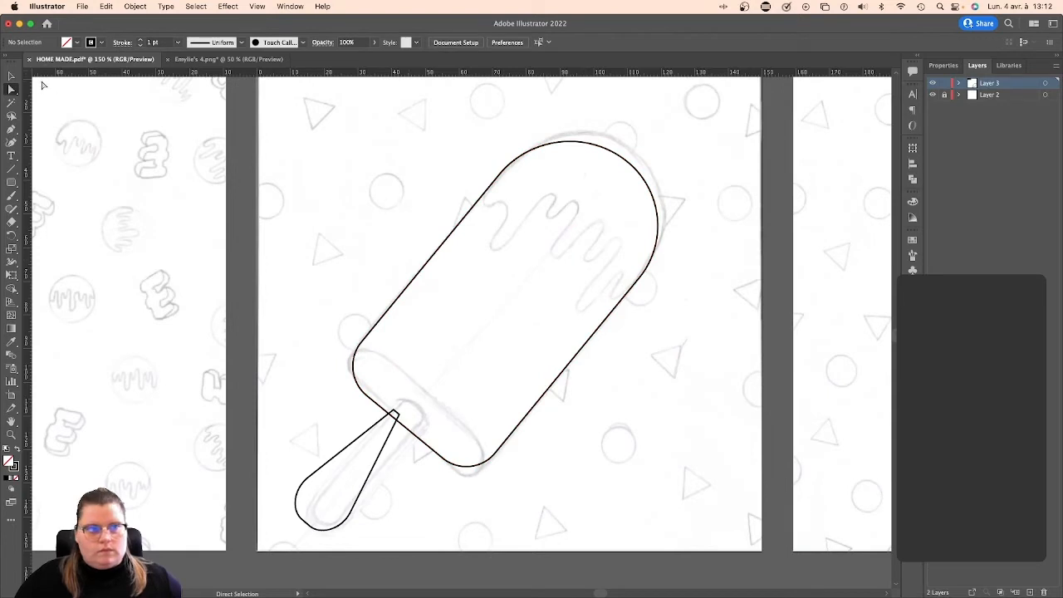
pyautogui.click(13, 76)
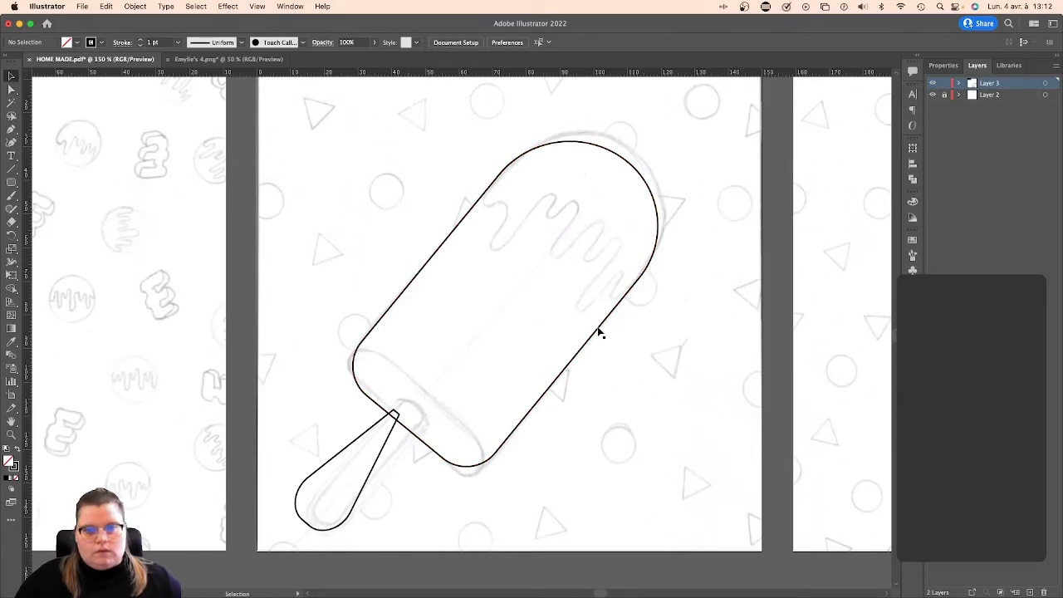
pyautogui.moveTo(600, 333)
pyautogui.mouseDown()
pyautogui.moveTo(591, 319)
pyautogui.moveTo(596, 326)
pyautogui.mouseUp()
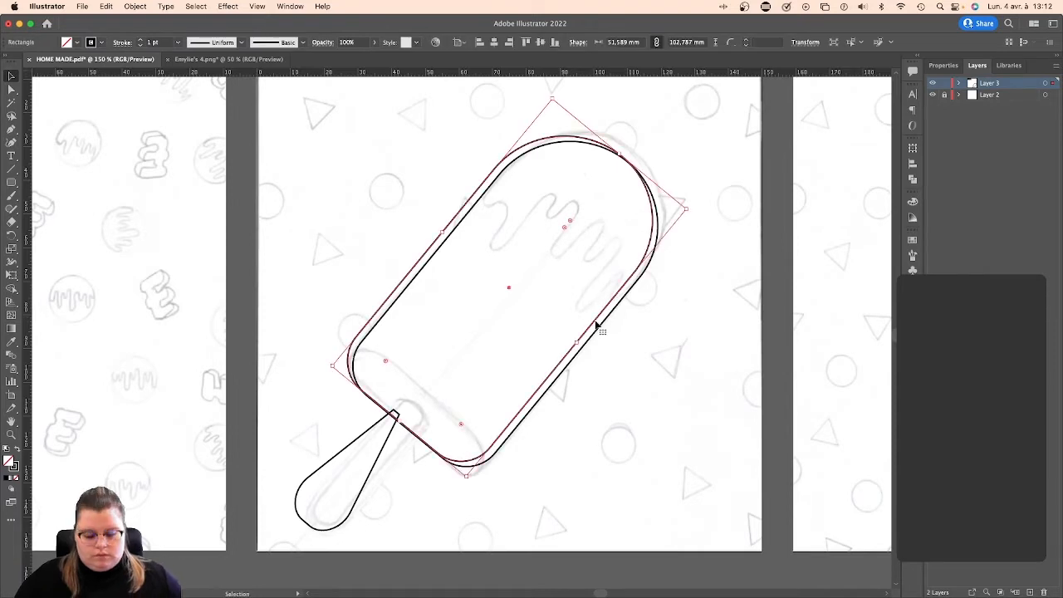
pyautogui.press('super+z')
pyautogui.click(644, 342)
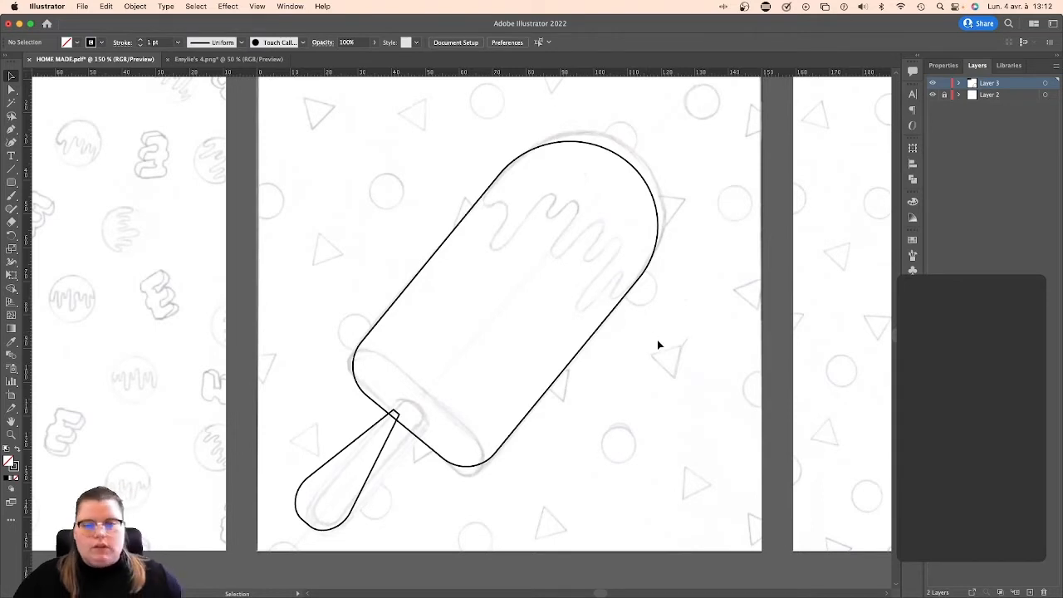
# Shift the popsicle body onto its sketched outline, stretch it to about 105 mm long, and move the stick against its lower end.
pyautogui.click(623, 304)
pyautogui.moveTo(624, 304); pyautogui.dragTo(631, 296)
pyautogui.moveTo(410, 419); pyautogui.dragTo(417, 446)
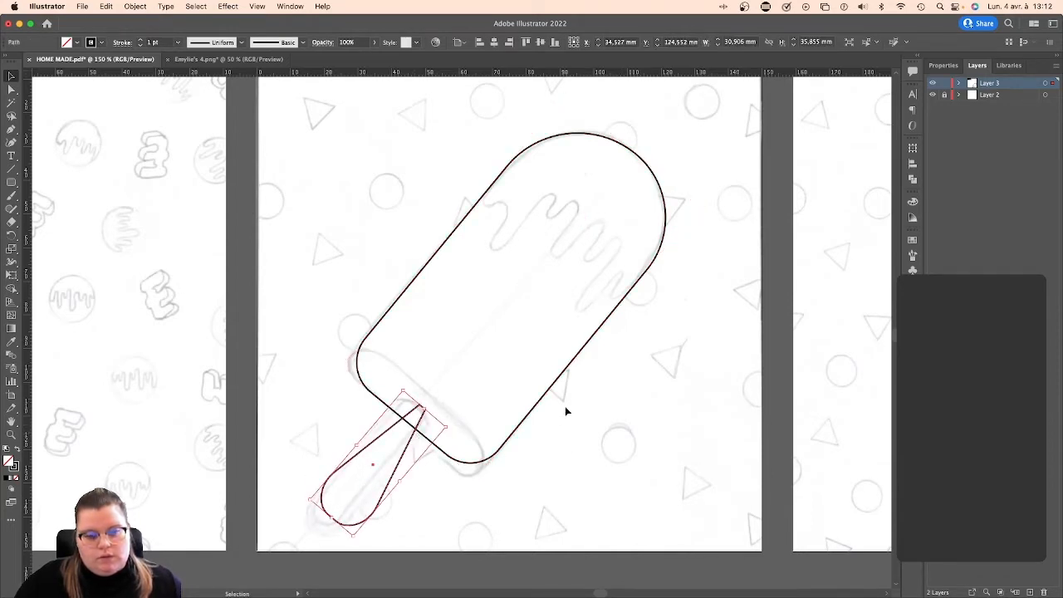
pyautogui.click(518, 379)
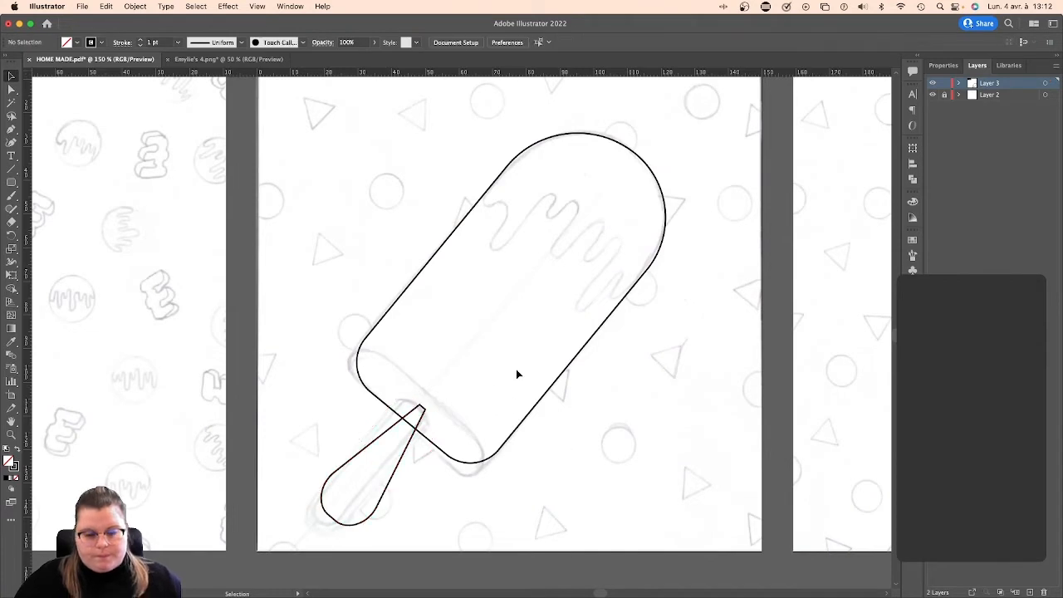
# Draw a horizontal rounded rectangle about 52 by 13 mm across the popsicle body and fully round its ends.
pyautogui.click(10, 182)
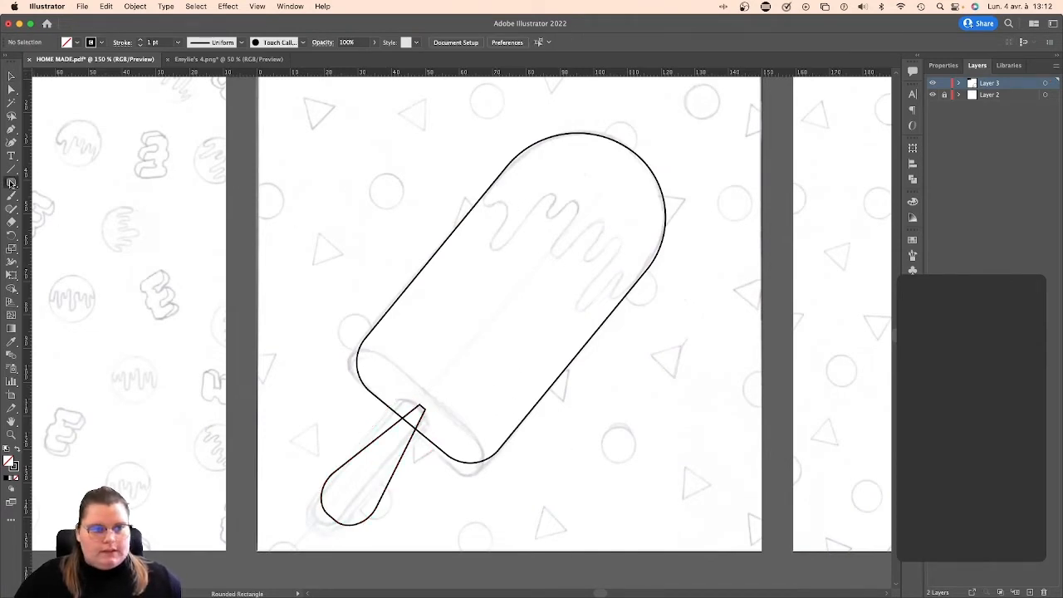
pyautogui.moveTo(290, 307); pyautogui.dragTo(467, 349)
pyautogui.click(11, 89)
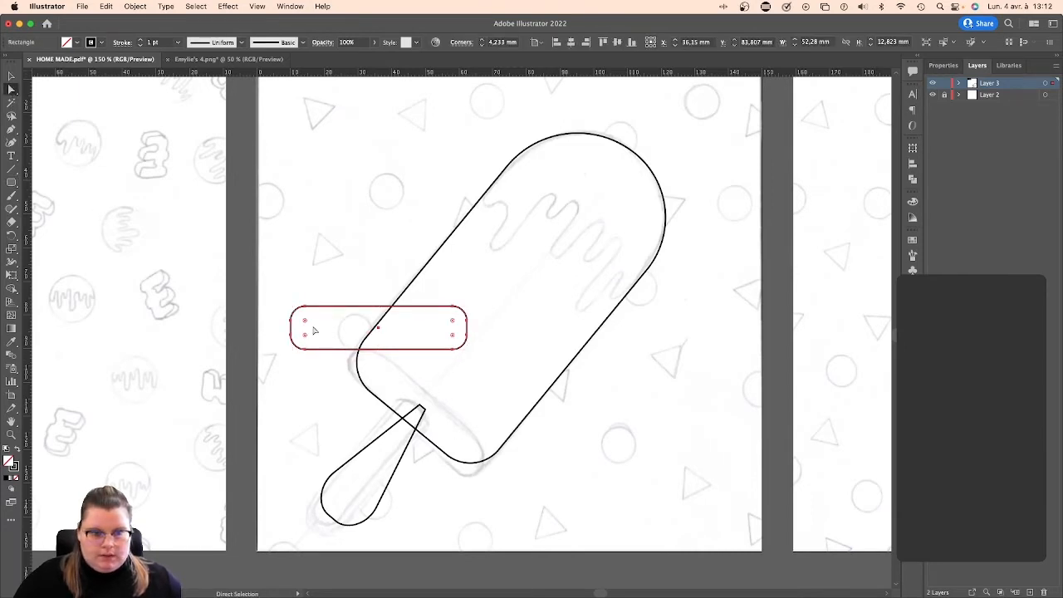
pyautogui.moveTo(305, 329); pyautogui.dragTo(357, 332)
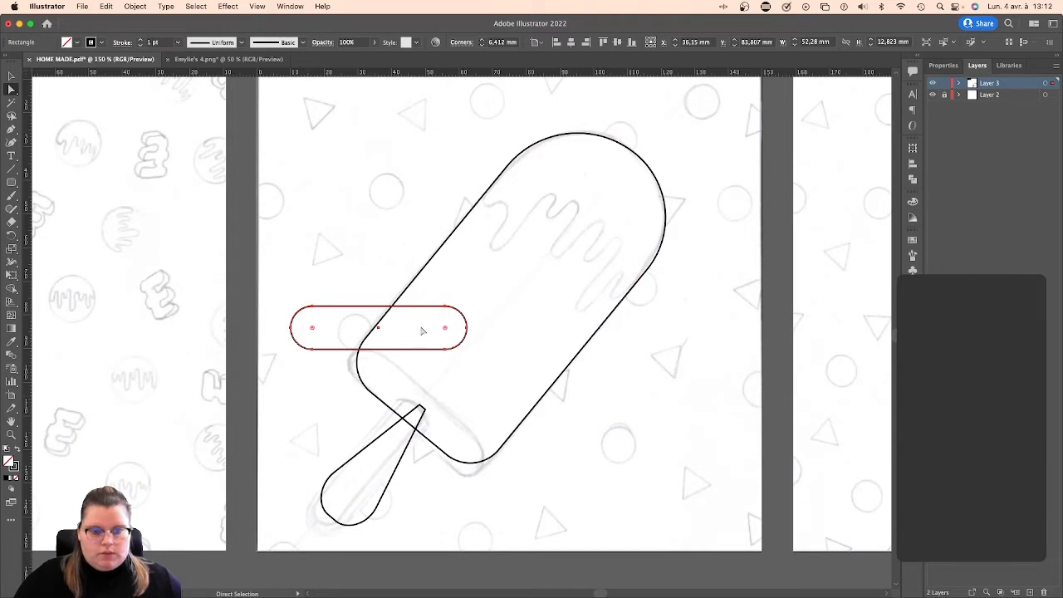
pyautogui.click(11, 76)
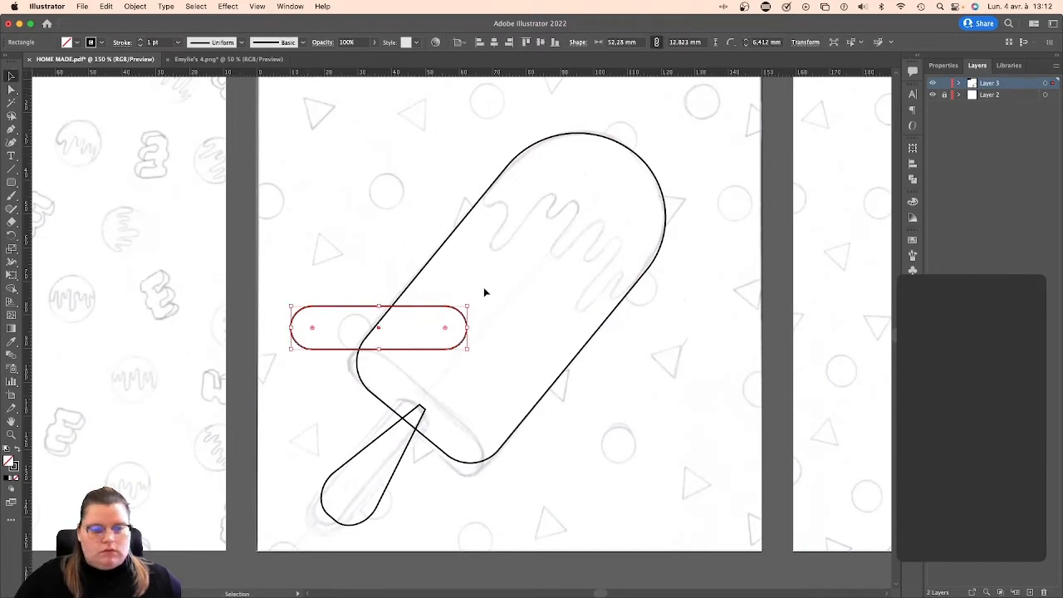
# Rotate the pill shape to the popsicle's slant, fit it over the body's lower end and shorten it to about 51 mm.
pyautogui.moveTo(469, 304); pyautogui.dragTo(481, 367)
pyautogui.moveTo(433, 340); pyautogui.dragTo(439, 382)
pyautogui.moveTo(355, 355)
pyautogui.mouseDown()
pyautogui.moveTo(364, 361)
pyautogui.moveTo(357, 349)
pyautogui.mouseUp()
pyautogui.moveTo(477, 450); pyautogui.dragTo(501, 458)
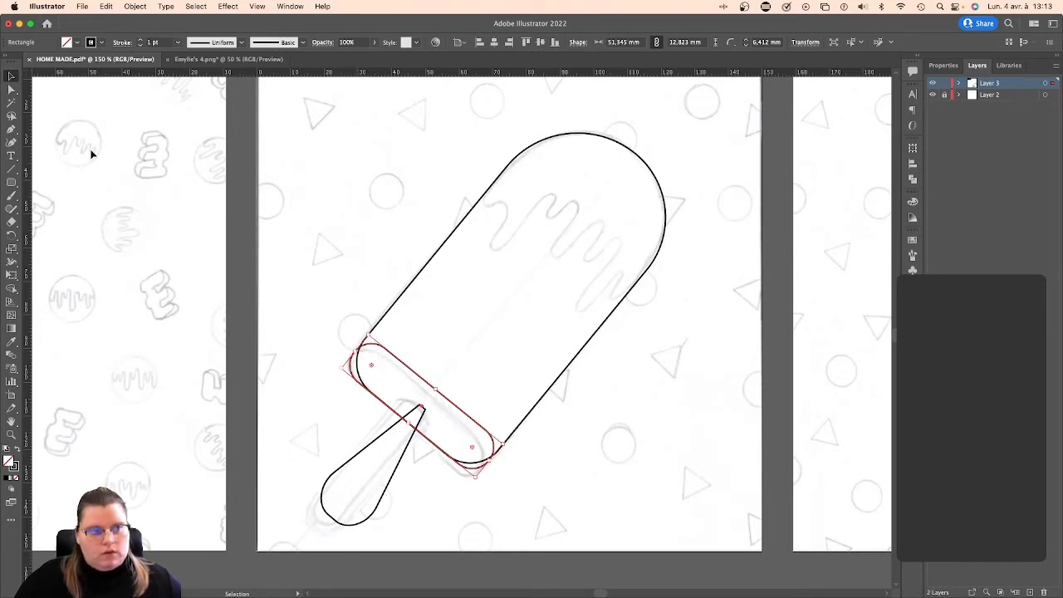
# Adjust the pill's corner rounding, giving both outer corners a radius of about 9.3 mm to follow the popsicle's lower end.
pyautogui.press('a')
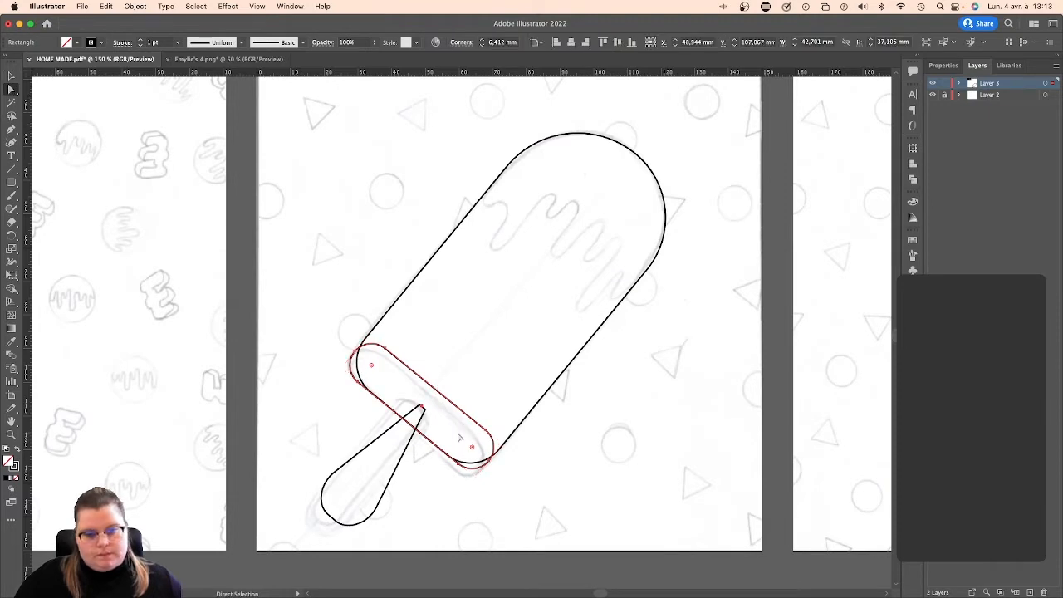
pyautogui.moveTo(474, 453); pyautogui.dragTo(481, 451)
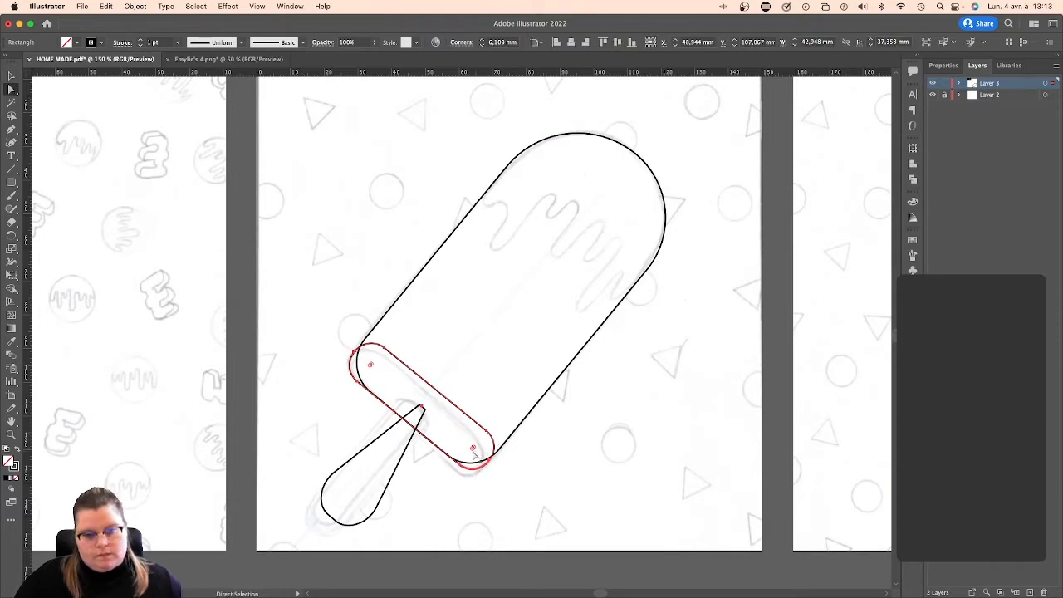
pyautogui.press('super+z')
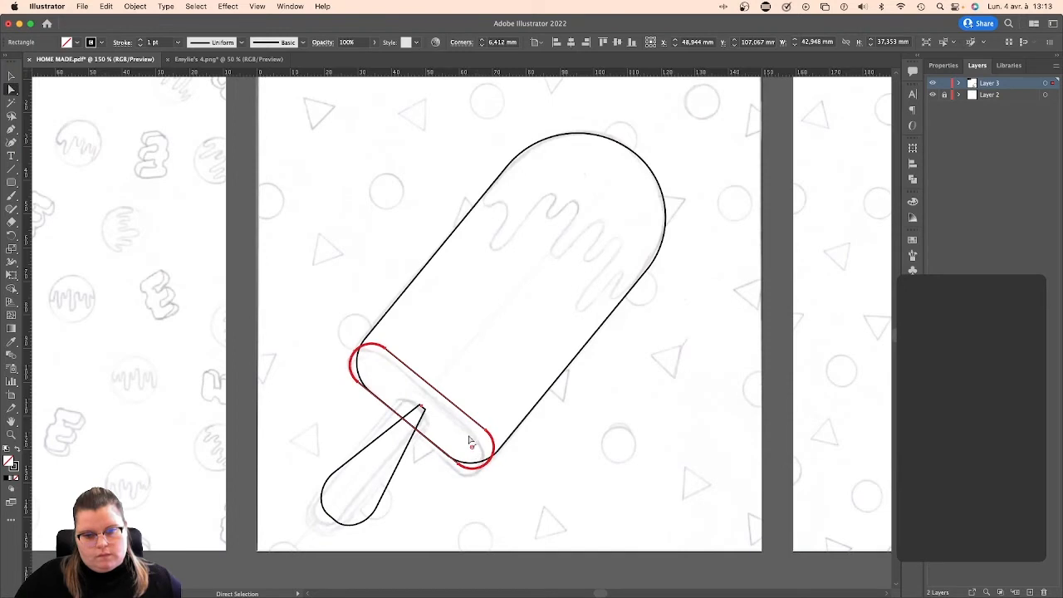
pyautogui.moveTo(470, 441)
pyautogui.mouseDown()
pyautogui.moveTo(477, 459)
pyautogui.moveTo(470, 432)
pyautogui.mouseUp()
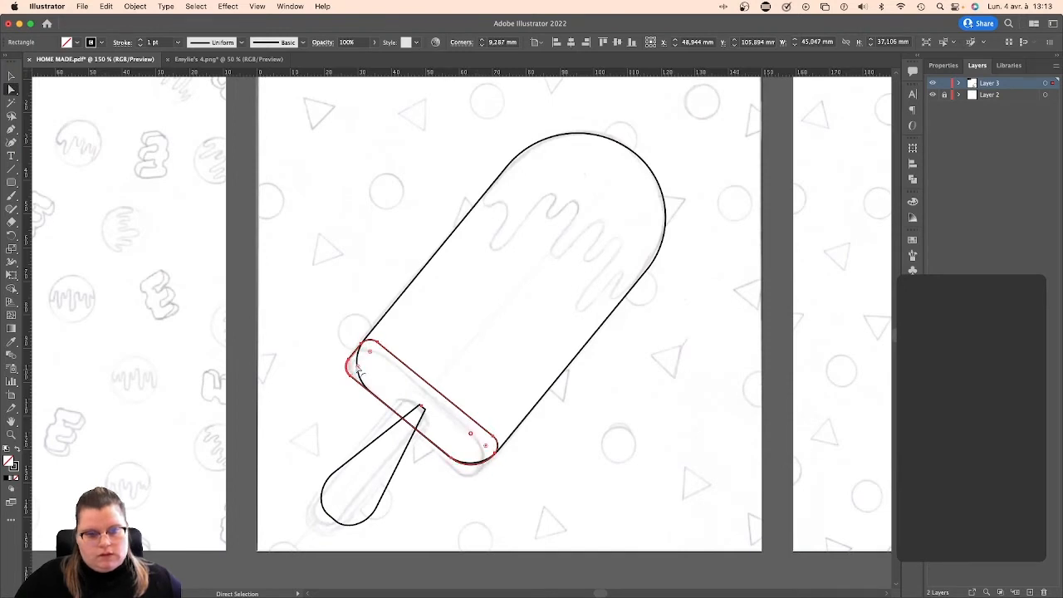
pyautogui.moveTo(359, 368); pyautogui.dragTo(385, 364)
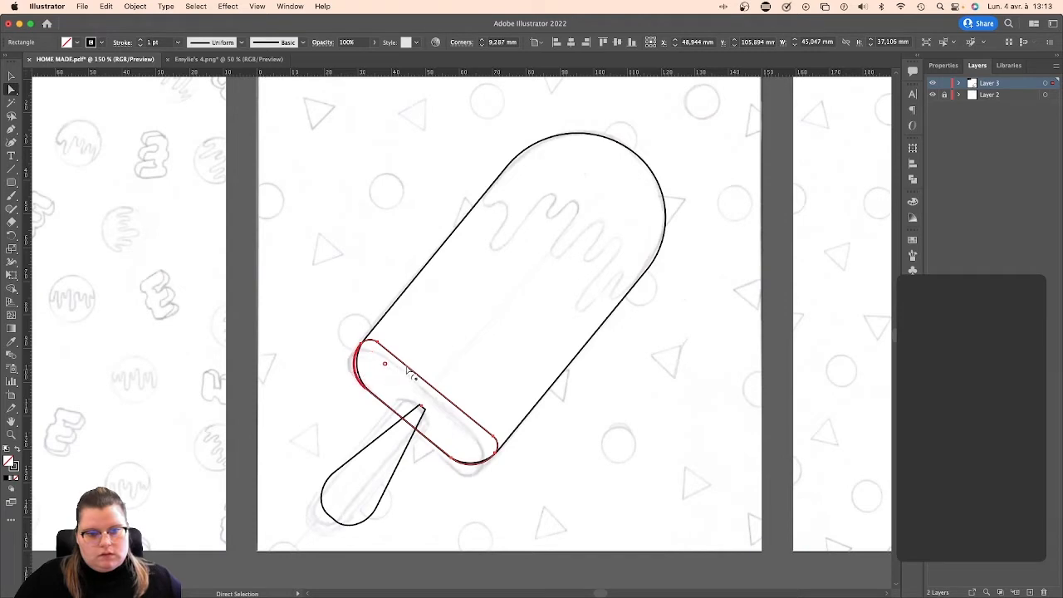
# Remove the rounded band from the popsicle's lower end.
pyautogui.press('v')
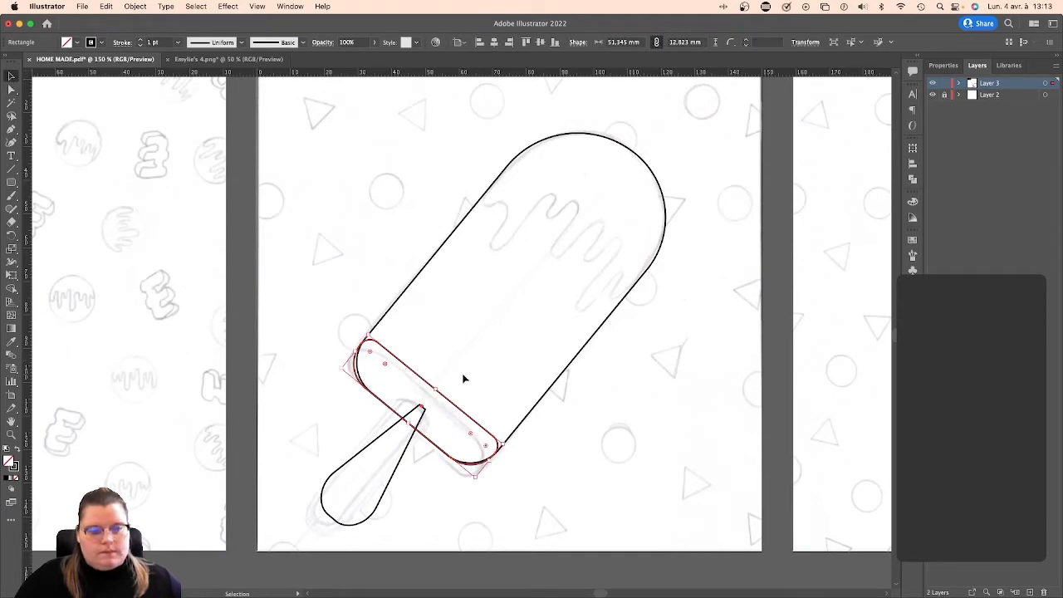
pyautogui.moveTo(445, 398); pyautogui.dragTo(468, 391)
pyautogui.click(469, 392)
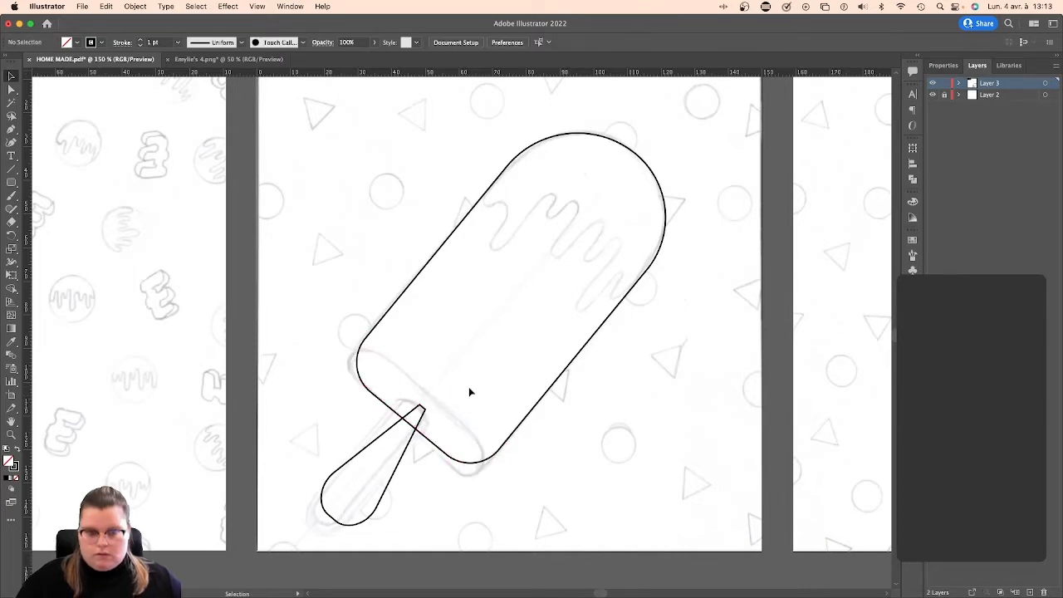
# Rotate the popsicle body from its slant to an upright position.
pyautogui.click(463, 225)
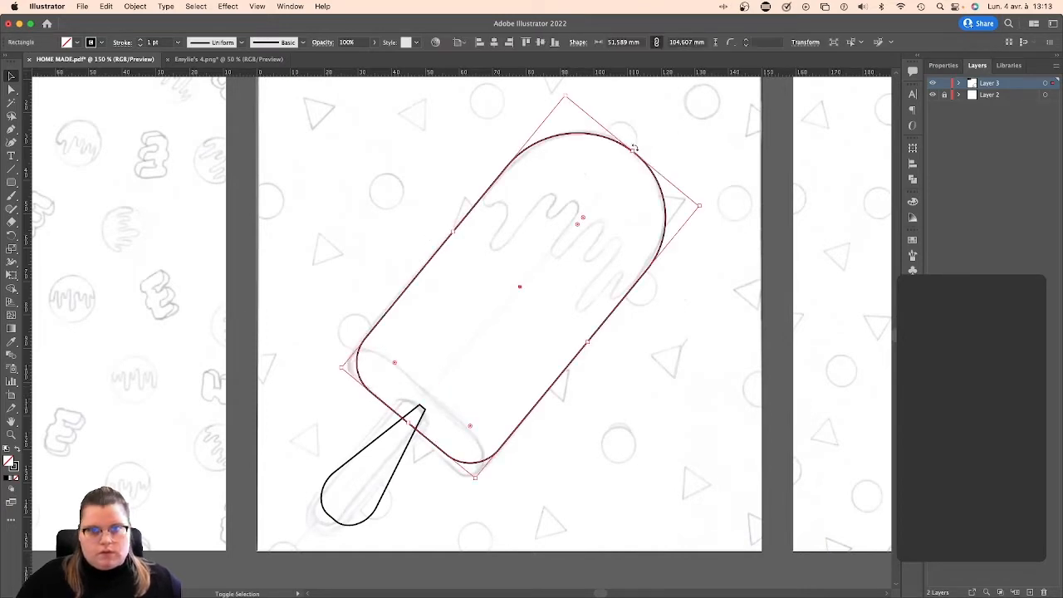
pyautogui.moveTo(585, 130); pyautogui.dragTo(522, 120)
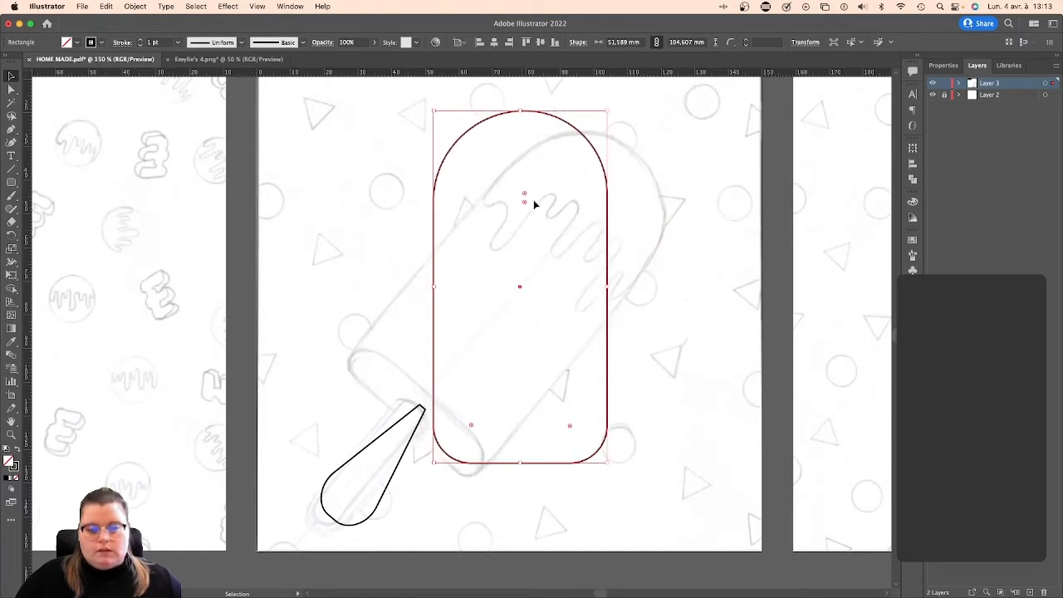
pyautogui.click(138, 180)
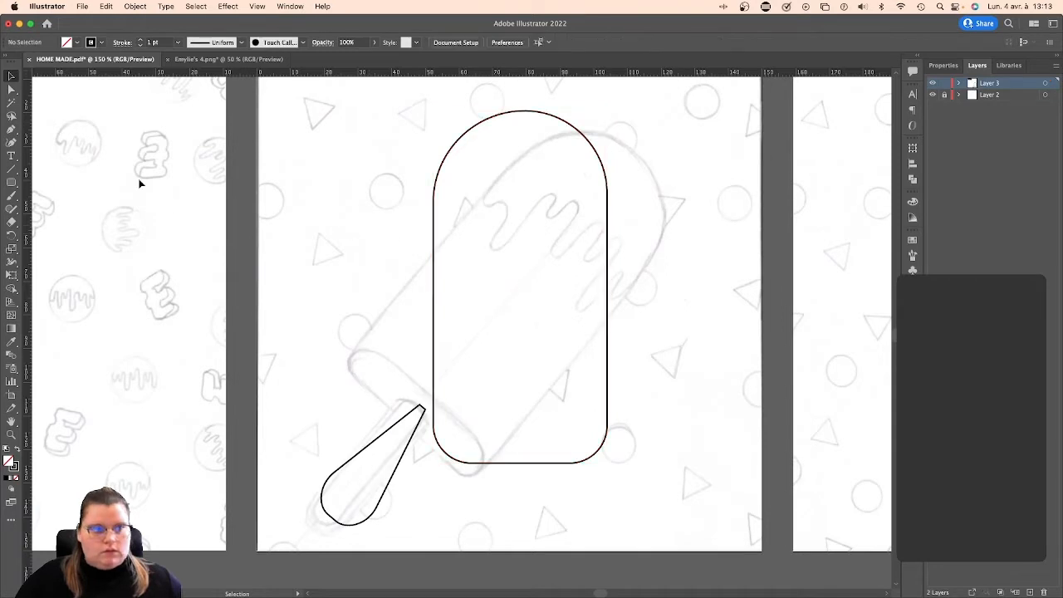
pyautogui.click(11, 181)
pyautogui.moveTo(437, 402); pyautogui.dragTo(601, 461)
pyautogui.press('v')
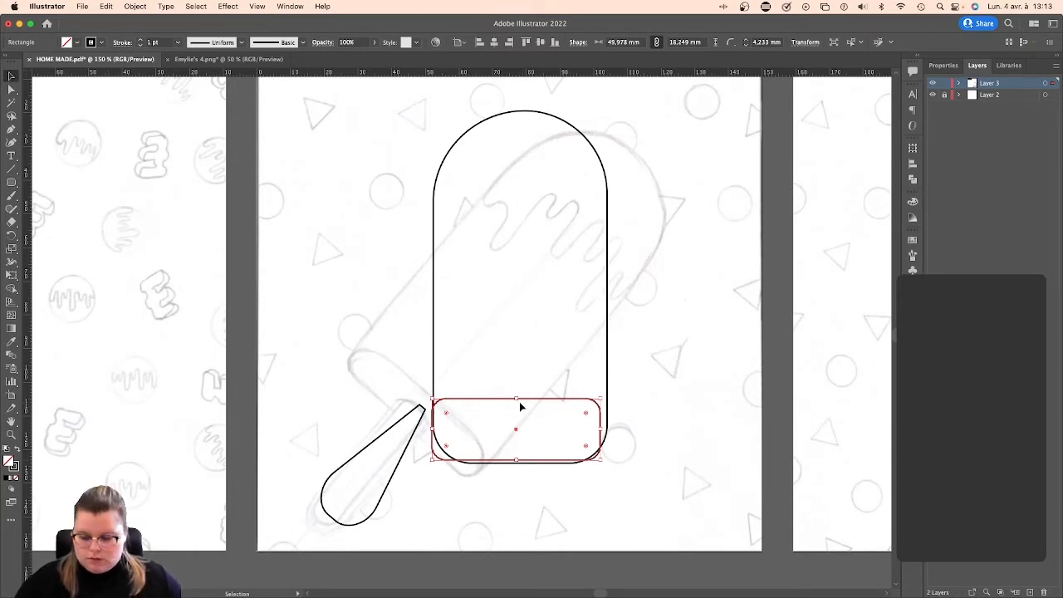
pyautogui.press('Delete')
# Duplicate the upright popsicle body slightly higher and delete the domed top from the copy.
pyautogui.moveTo(436, 380); pyautogui.dragTo(436, 343)
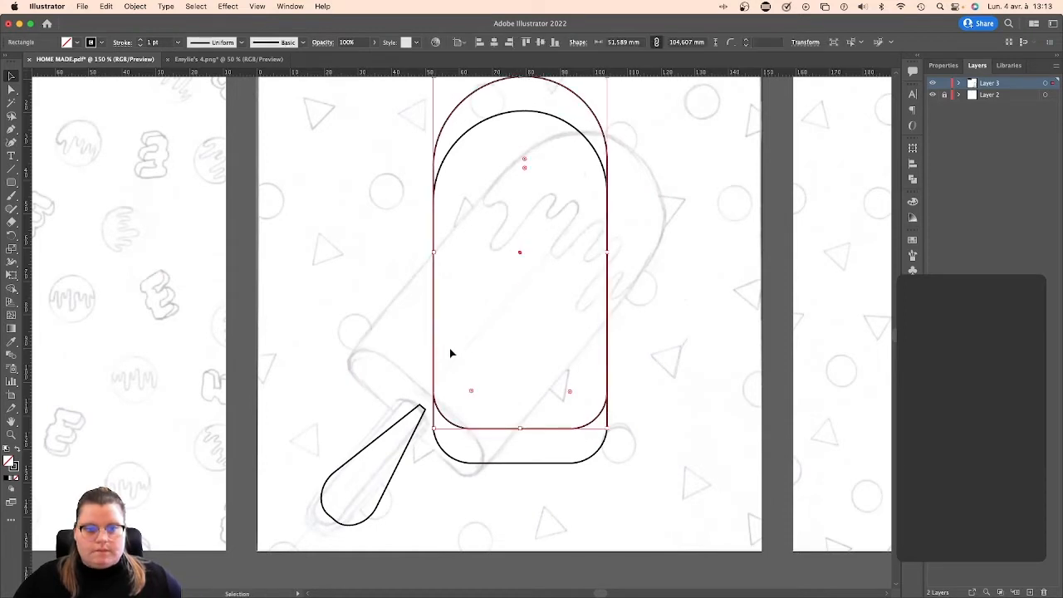
pyautogui.click(11, 89)
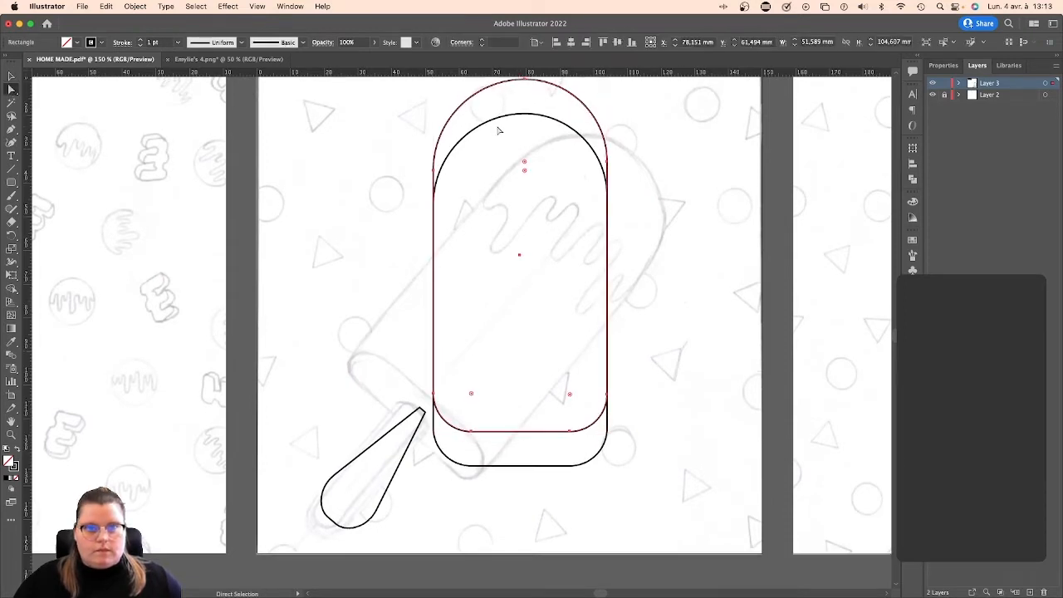
pyautogui.scroll(2, 522, 101)
pyautogui.click(525, 122)
pyautogui.click(527, 121)
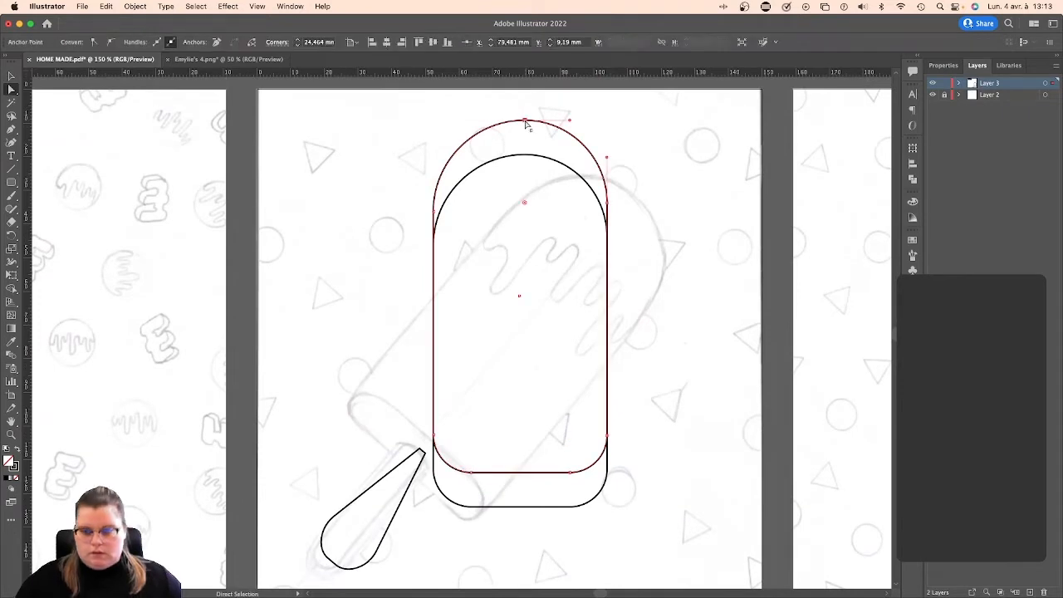
pyautogui.press('Delete')
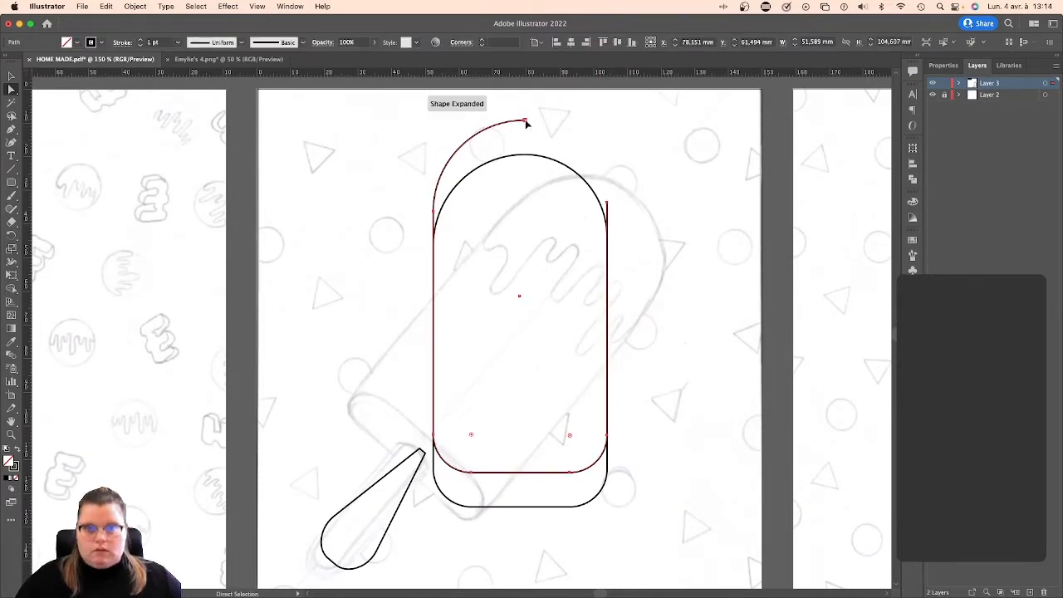
pyautogui.press('Delete')
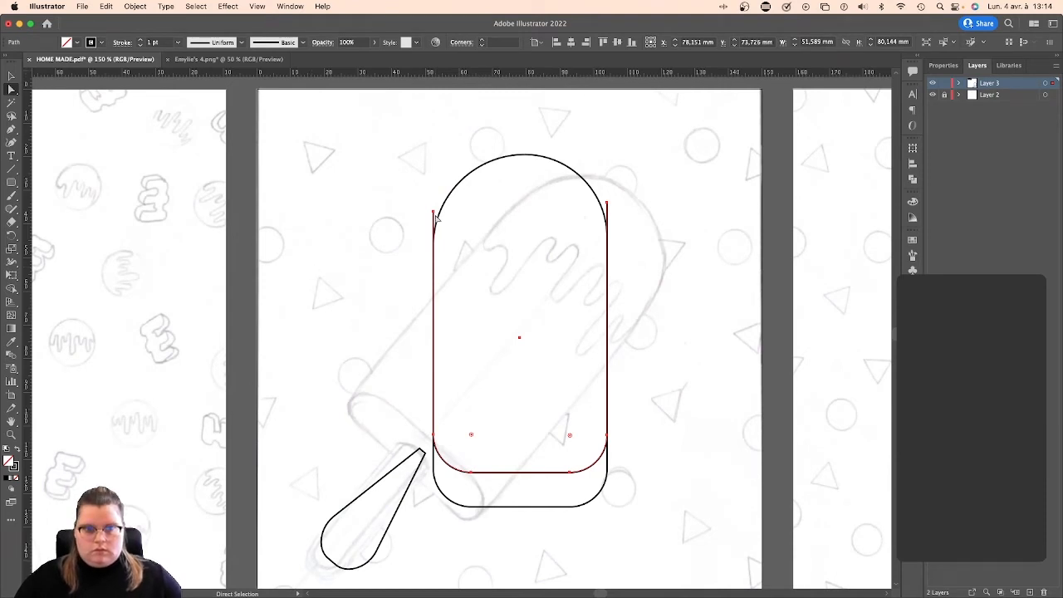
# Delete both straight sides of the copied outline, keeping only its rounded bottom curve.
pyautogui.click(623, 197)
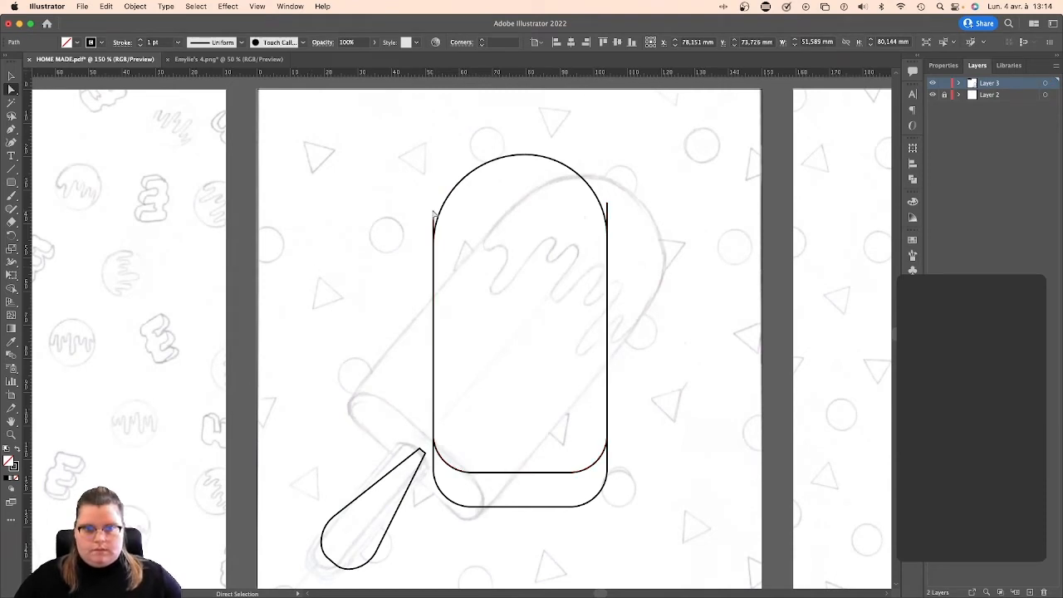
pyautogui.click(608, 208)
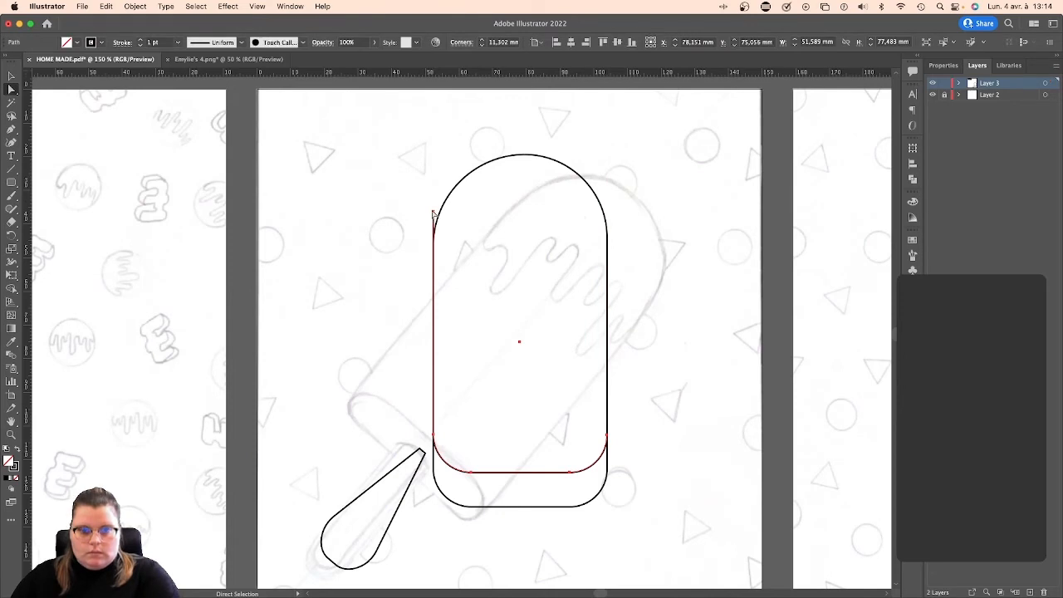
pyautogui.click(322, 206)
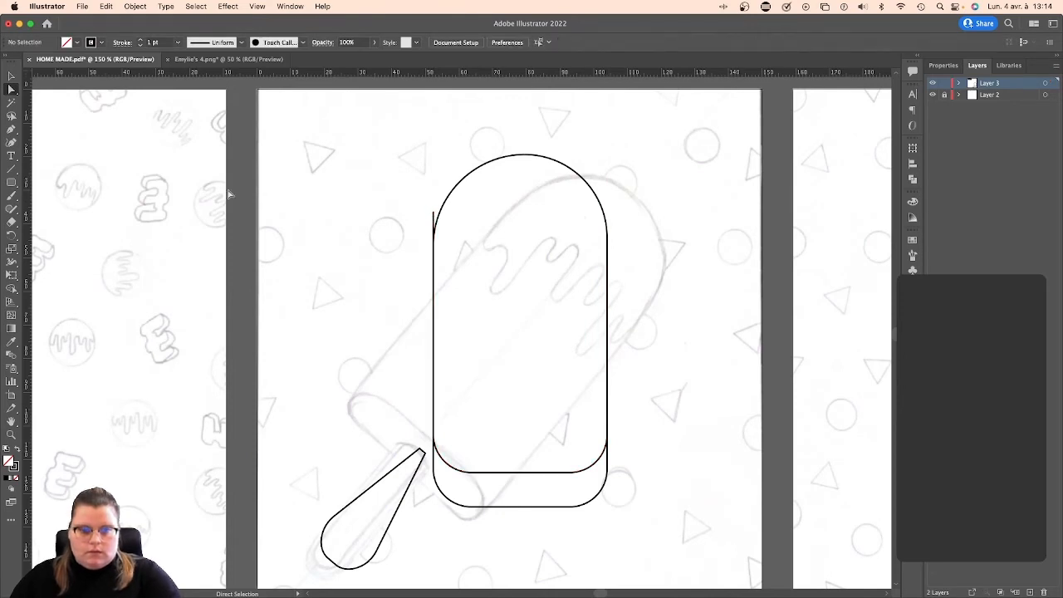
pyautogui.click(433, 214)
pyautogui.press('Delete')
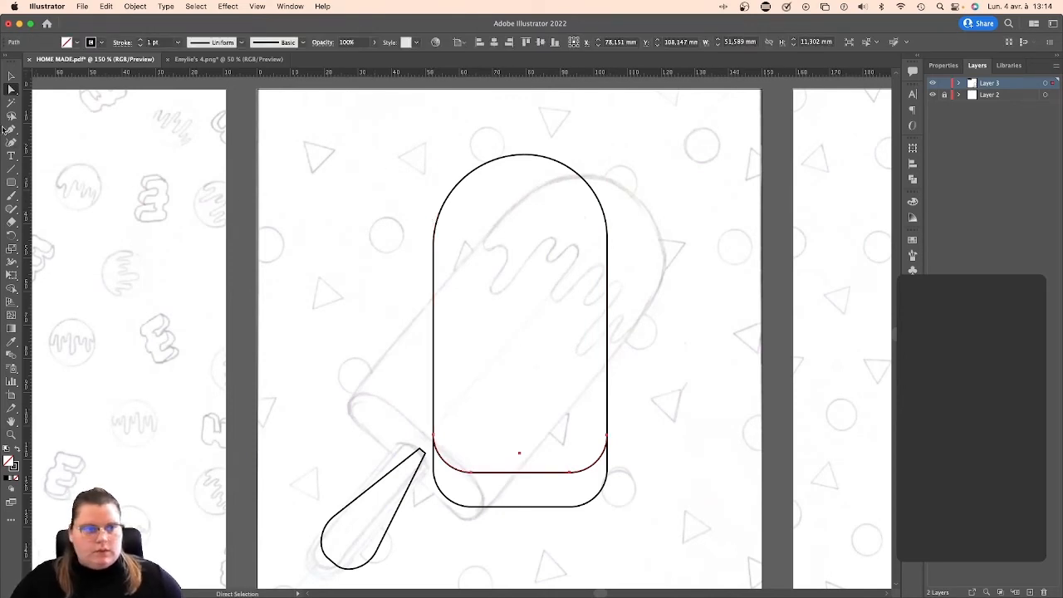
# Duplicate the bottom curve above itself and turn the copy upside down to face the original.
pyautogui.click(12, 76)
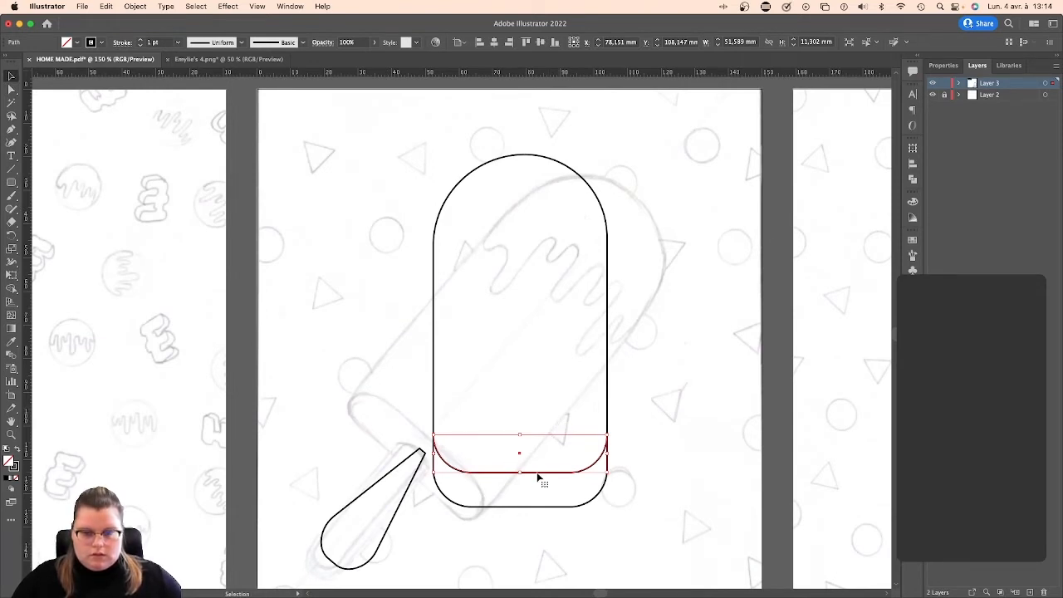
pyautogui.moveTo(537, 475); pyautogui.dragTo(545, 430)
pyautogui.moveTo(611, 386); pyautogui.dragTo(418, 424)
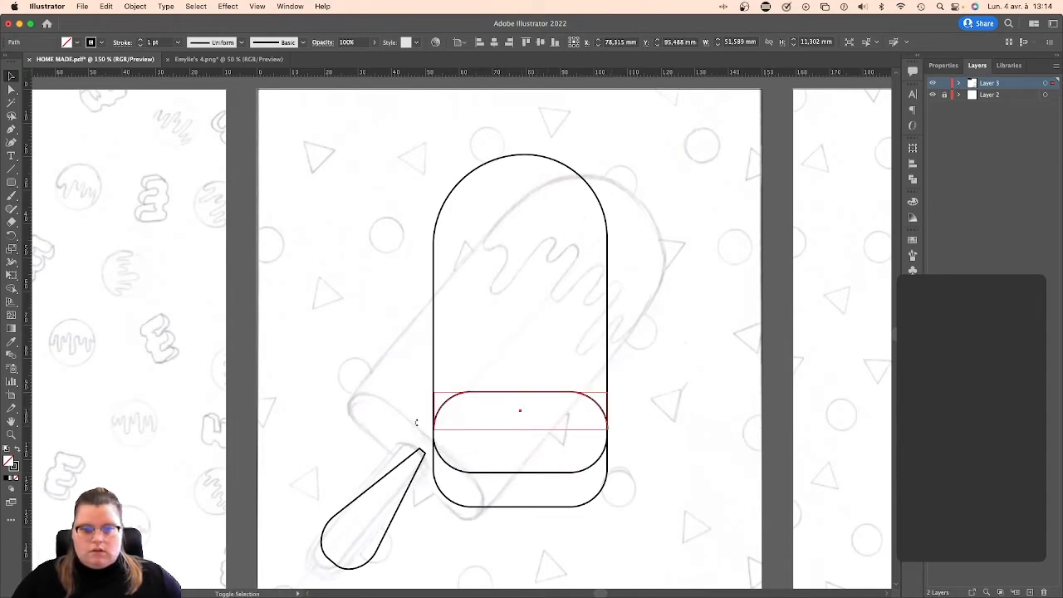
# Move both facing curves together off the popsicle onto the neighbouring artboard.
pyautogui.keyDown('shift'); pyautogui.click(560, 475); pyautogui.keyUp('shift')
pyautogui.moveTo(560, 475); pyautogui.dragTo(184, 418)
pyautogui.hscroll(-5, 309, 373)
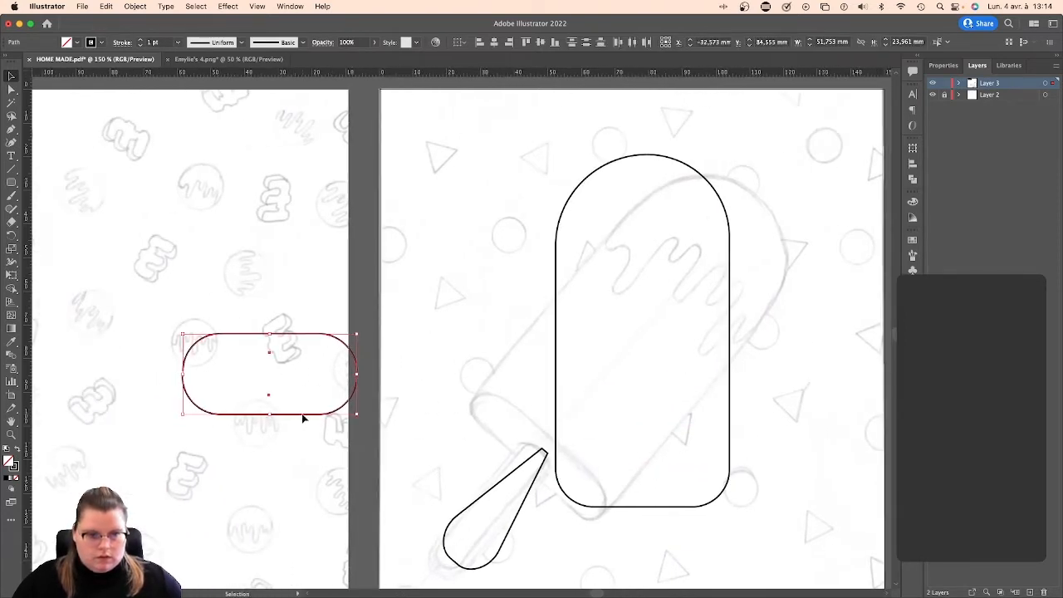
pyautogui.moveTo(303, 420); pyautogui.dragTo(254, 408)
# Lower the upper curve until its ends meet those of the lower curve, and select both curves.
pyautogui.press('super+equal')
pyautogui.press('super+equal')
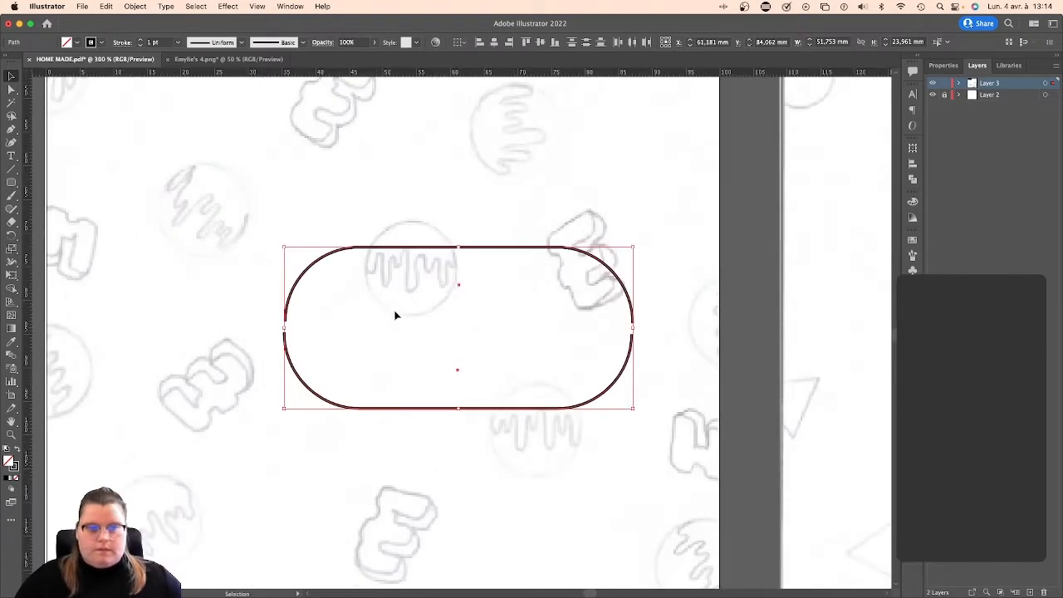
pyautogui.click(445, 176)
pyautogui.moveTo(478, 248); pyautogui.dragTo(478, 257)
pyautogui.keyDown('shift'); pyautogui.click(533, 408); pyautogui.keyUp('shift')
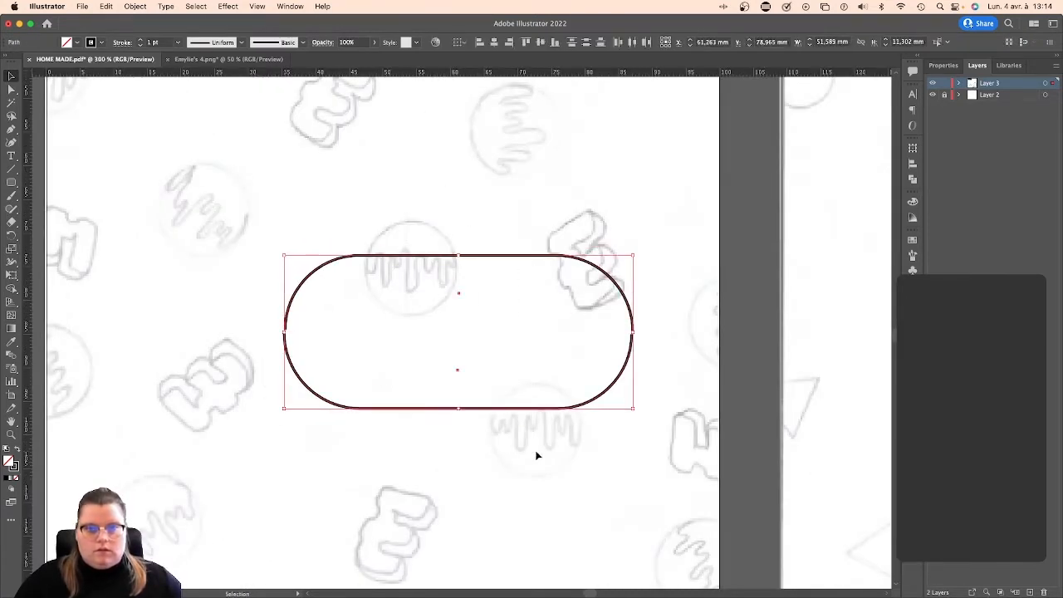
# Centre the two facing curves on each other horizontally and join their ends at both sides with the Join tool.
pyautogui.click(494, 43)
pyautogui.click(426, 156)
pyautogui.click(9, 211)
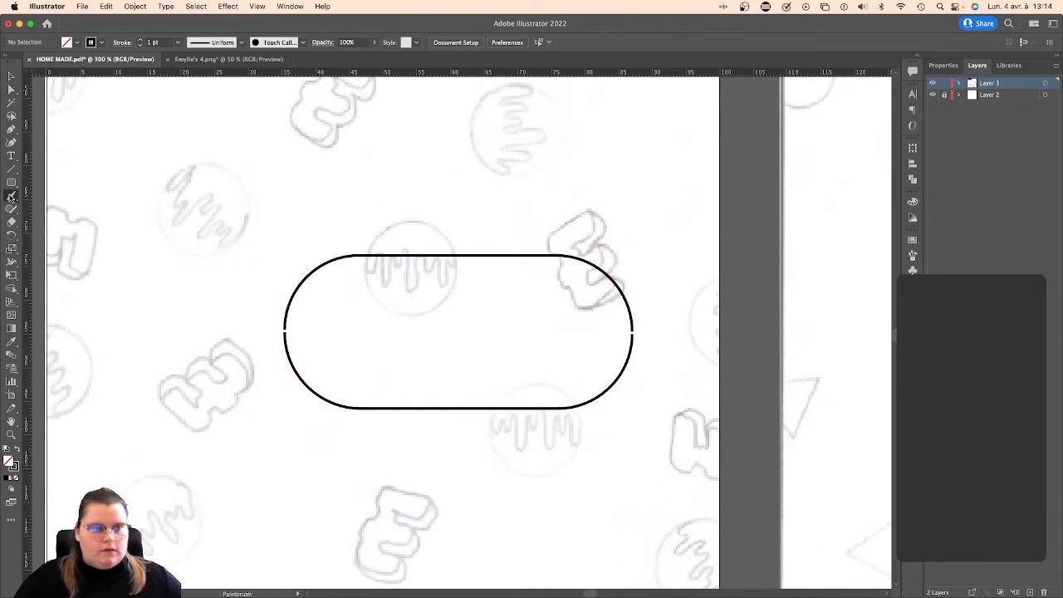
pyautogui.moveTo(7, 214); pyautogui.dragTo(67, 276)
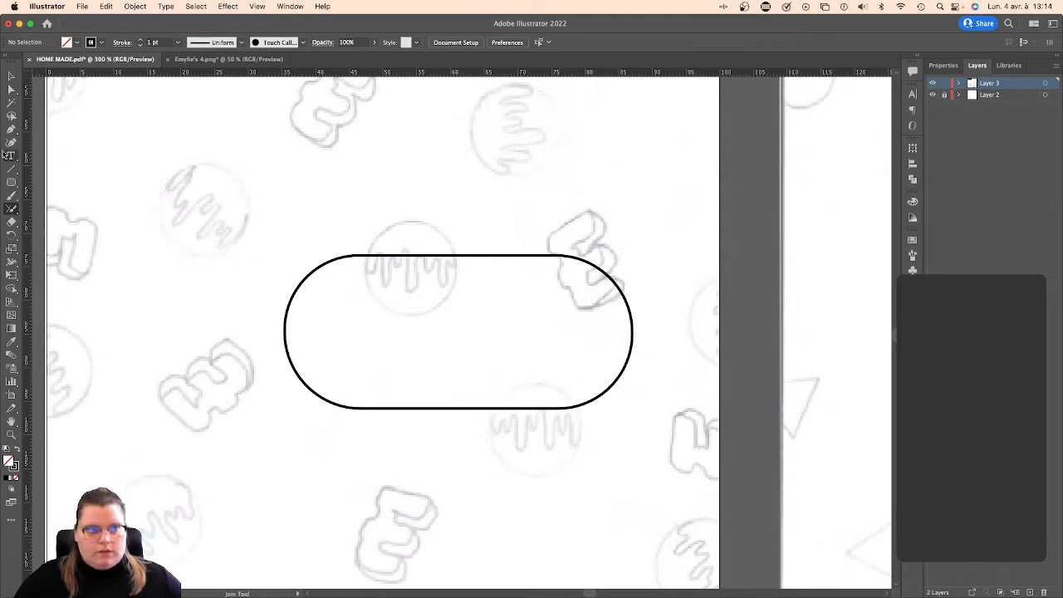
pyautogui.click(12, 75)
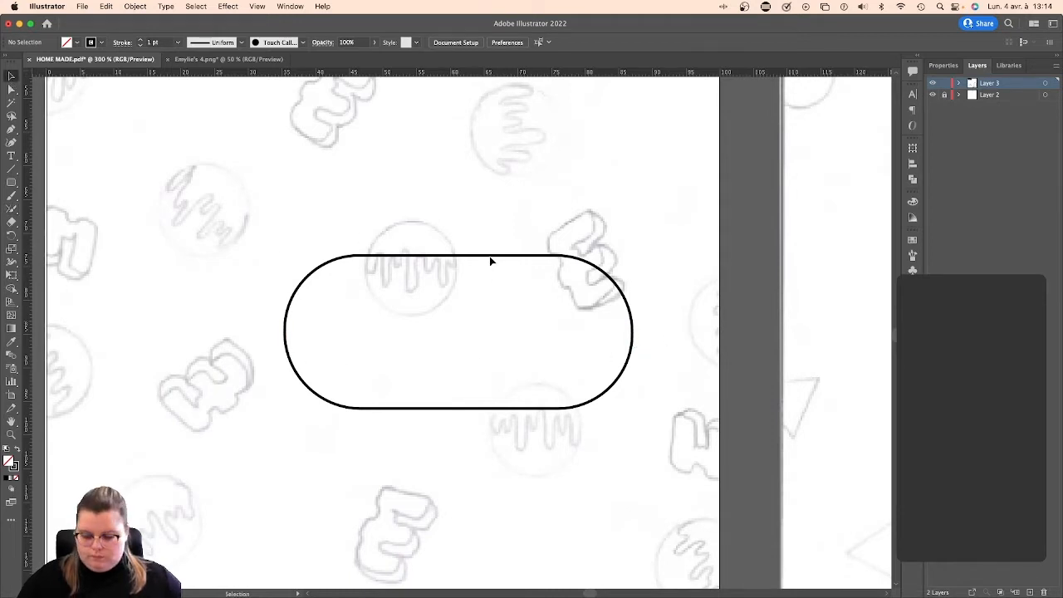
# Move the joined pill shape from the pattern artboard back over the lower part of the popsicle body.
pyautogui.press('super+minus')
pyautogui.press('super+minus')
pyautogui.hscroll(3, 532, 278)
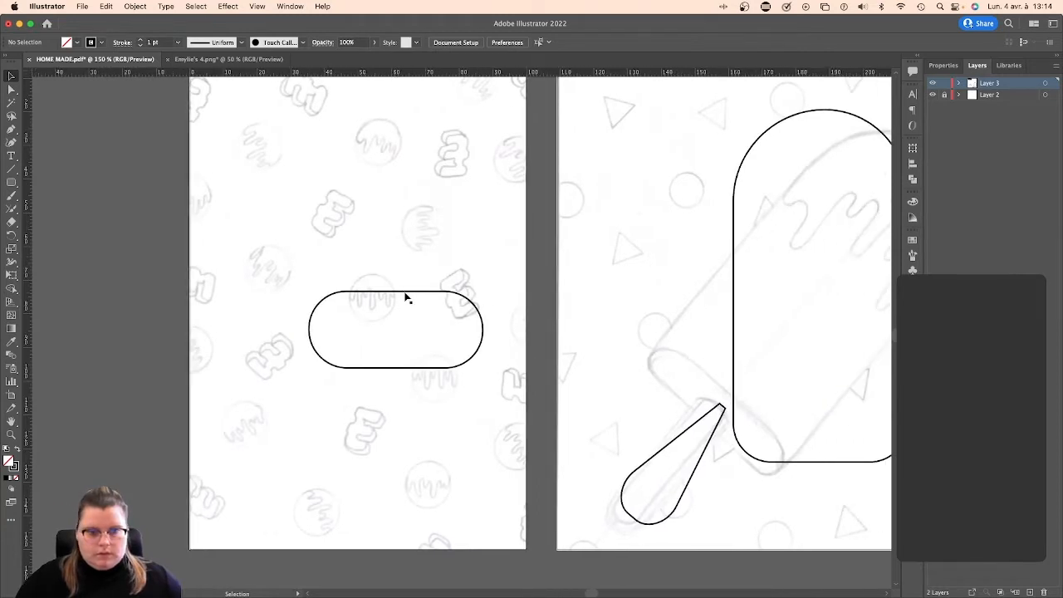
pyautogui.moveTo(407, 298); pyautogui.dragTo(774, 373)
pyautogui.hscroll(5, 671, 380)
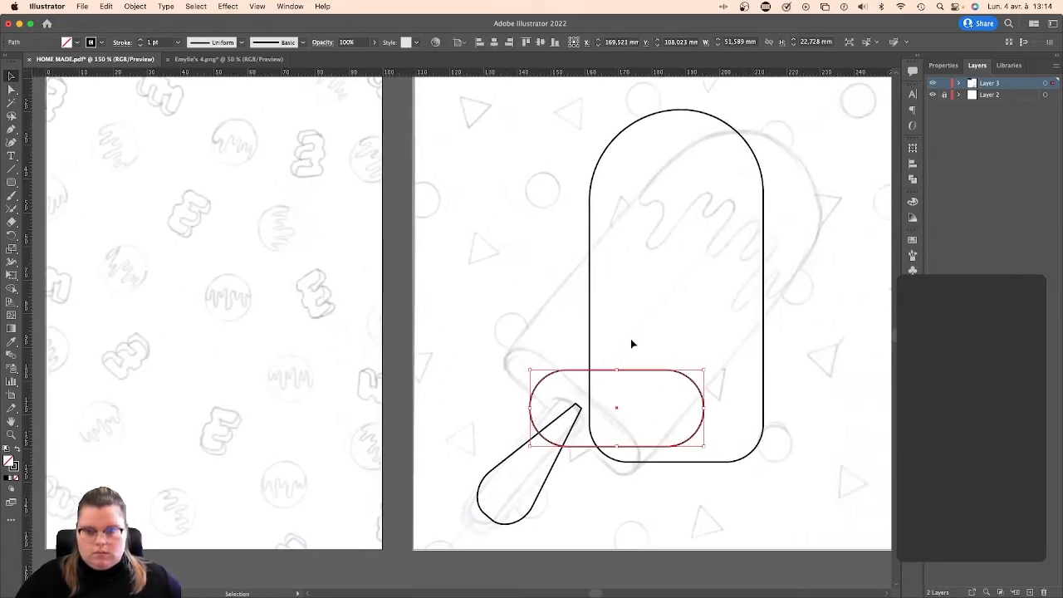
# Align the pill shape and the popsicle body on their horizontal centres and bottom edges.
pyautogui.moveTo(631, 344); pyautogui.dragTo(743, 493)
pyautogui.click(496, 42)
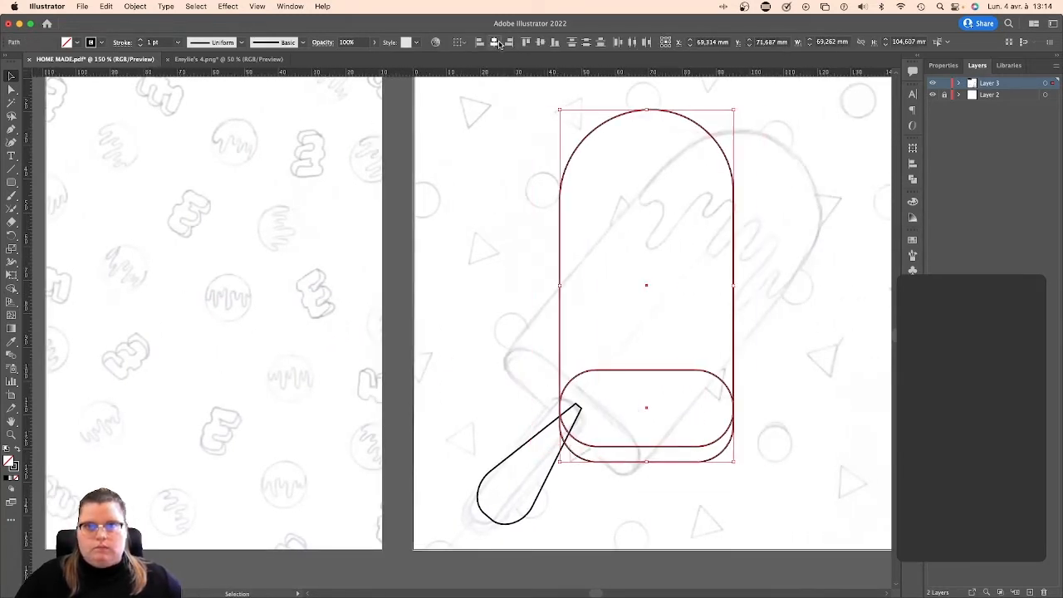
pyautogui.click(555, 42)
pyautogui.click(781, 260)
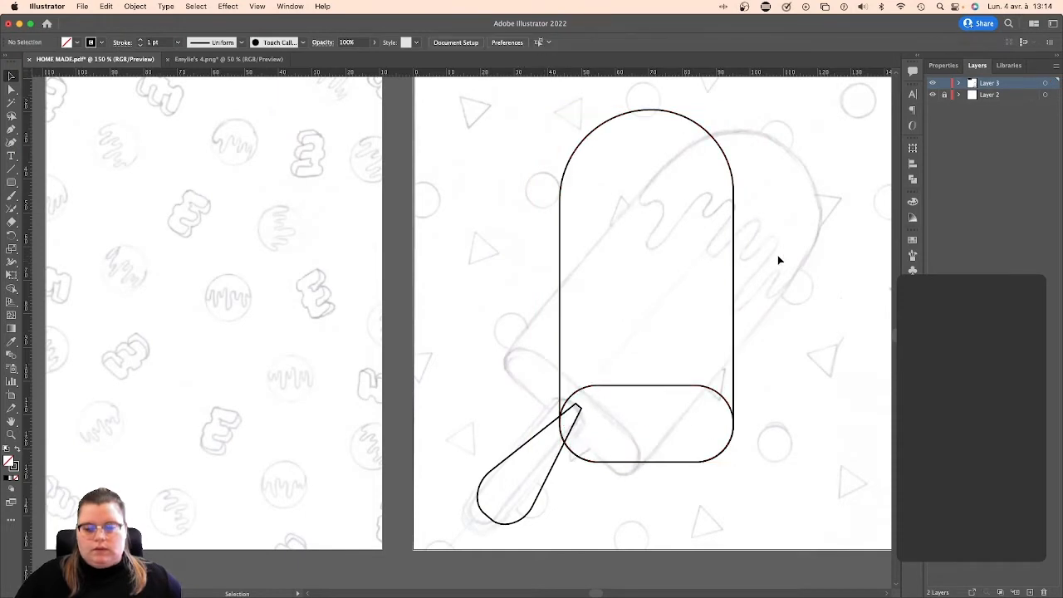
# Flatten the pill shape slightly by lowering its upper edge while its lower edge stays on the body's bottom.
pyautogui.click(649, 391)
pyautogui.moveTo(646, 384); pyautogui.dragTo(649, 408)
pyautogui.moveTo(723, 459); pyautogui.dragTo(723, 458)
pyautogui.press('super+z')
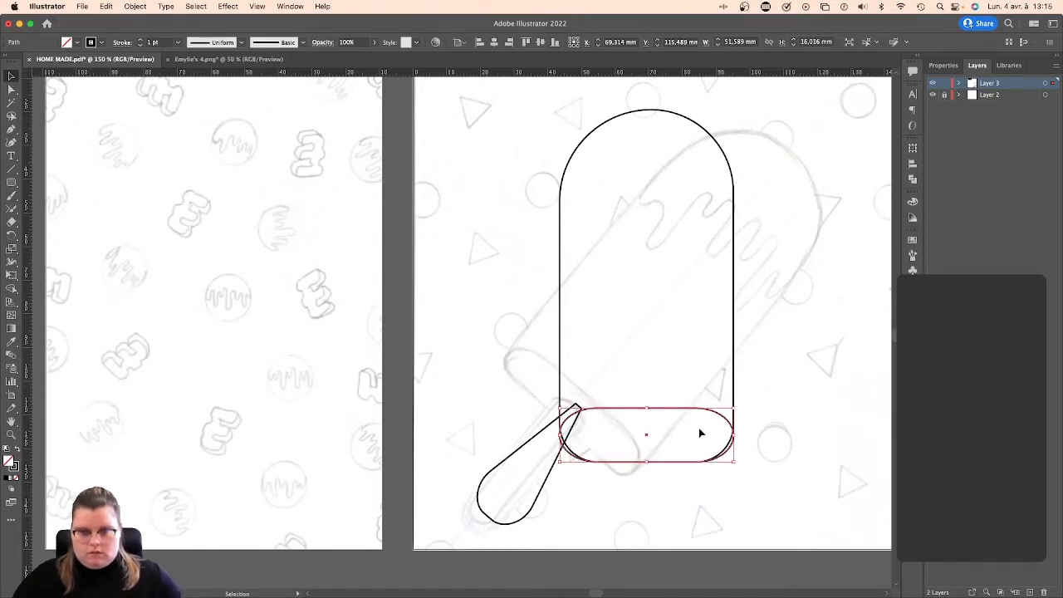
pyautogui.moveTo(647, 410); pyautogui.dragTo(647, 397)
pyautogui.click(660, 336)
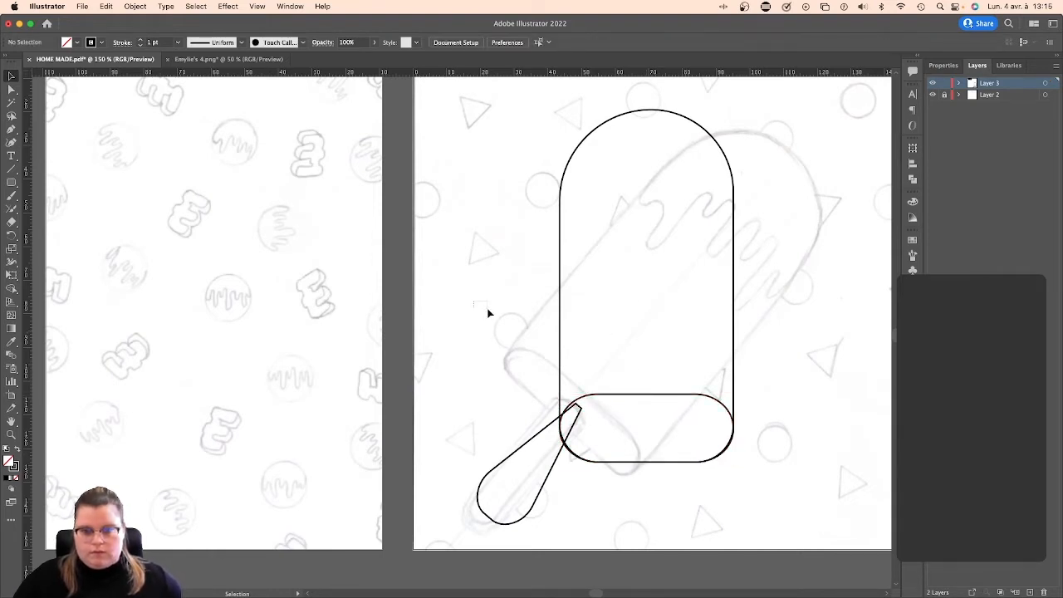
# Try rotating and moving the body and bottom face onto the tilted popsicle sketch, and undo both changes.
pyautogui.moveTo(489, 313); pyautogui.dragTo(707, 403)
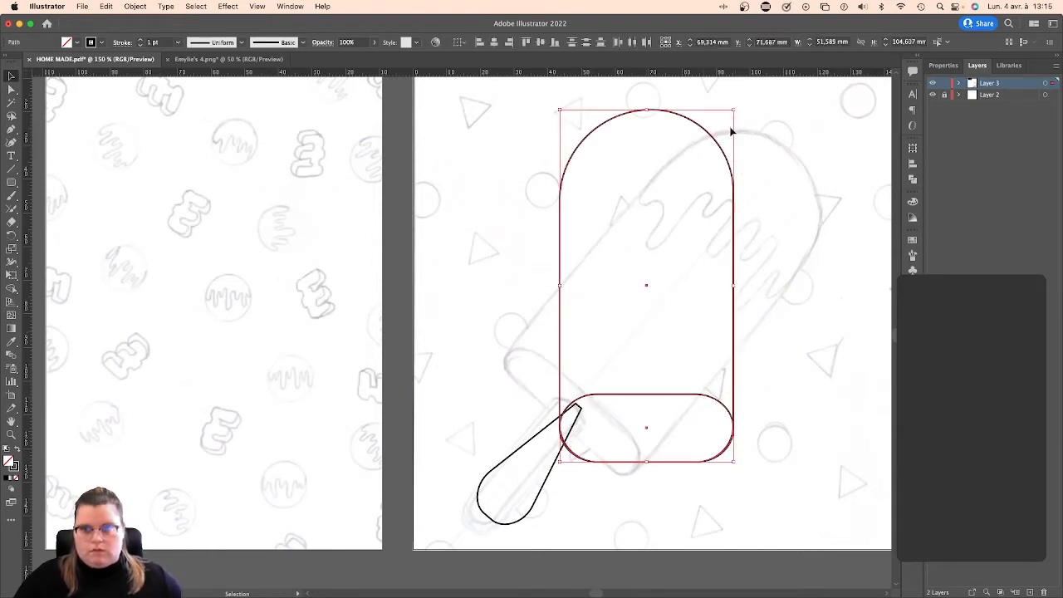
pyautogui.moveTo(740, 105); pyautogui.dragTo(810, 213)
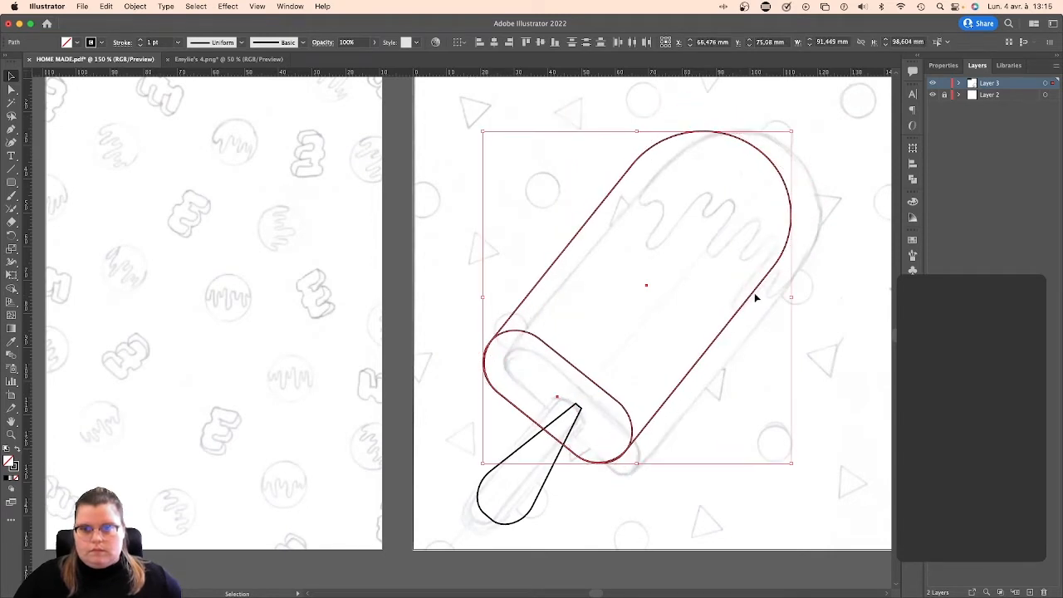
pyautogui.moveTo(757, 299)
pyautogui.mouseDown()
pyautogui.moveTo(788, 285)
pyautogui.moveTo(779, 299)
pyautogui.mouseUp()
pyautogui.click(819, 324)
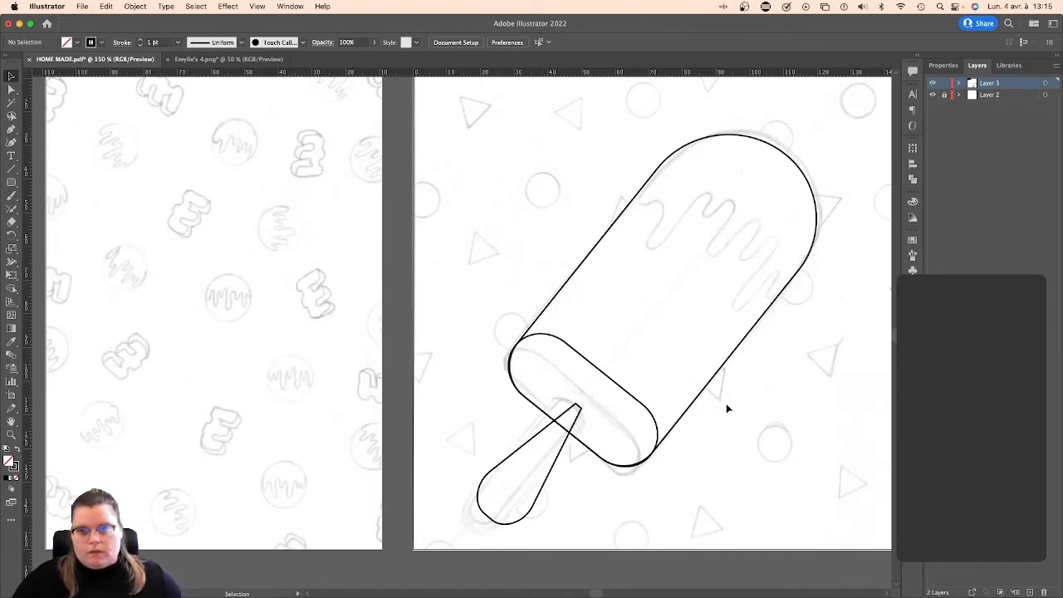
pyautogui.hscroll(5, 727, 408)
pyautogui.hscroll(-3, 727, 408)
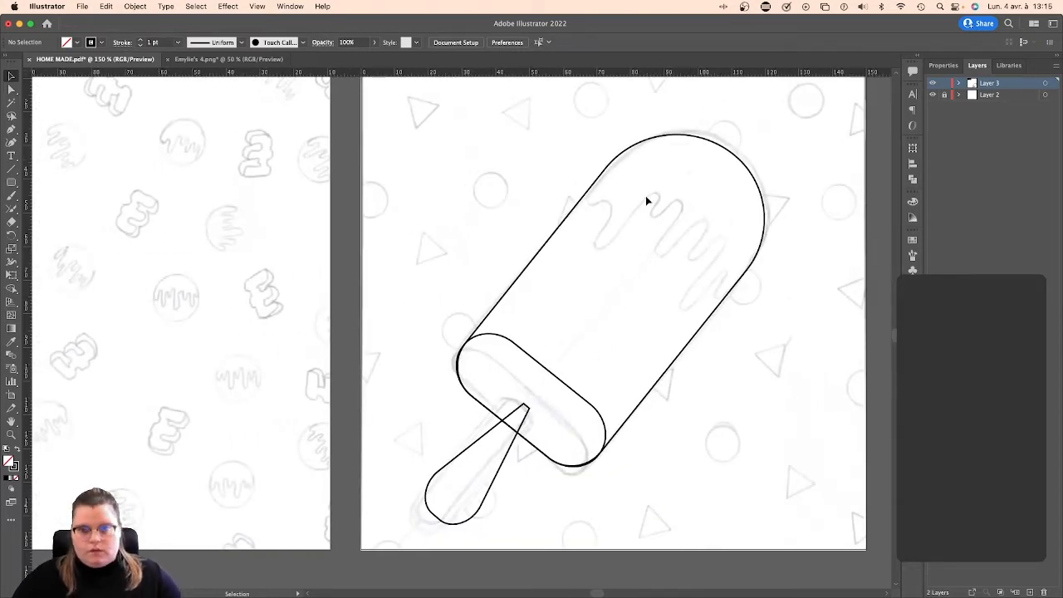
pyautogui.press('super+z')
pyautogui.press('super+z')
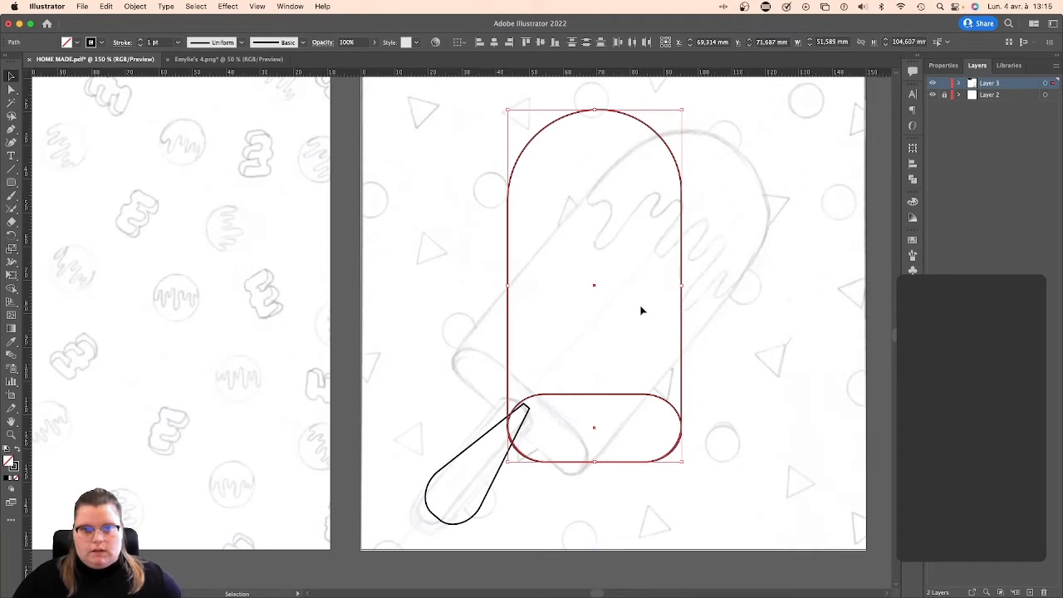
# Draw a circle about 11.5 mm in diameter inside the popsicle body, touching its left side.
pyautogui.hscroll(3, 641, 310)
pyautogui.click(243, 191)
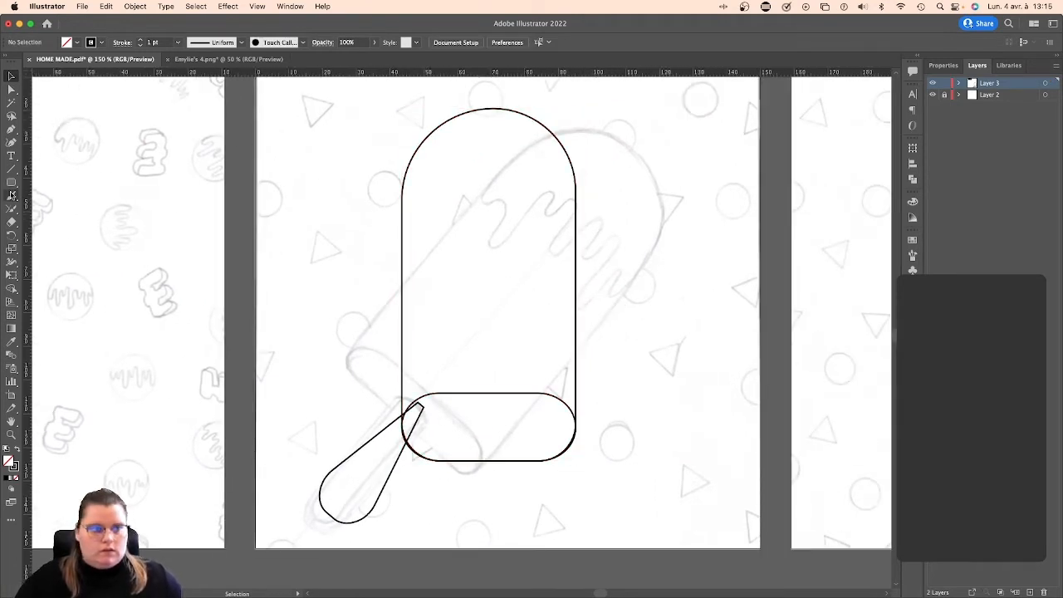
pyautogui.click(10, 182)
pyautogui.click(43, 210)
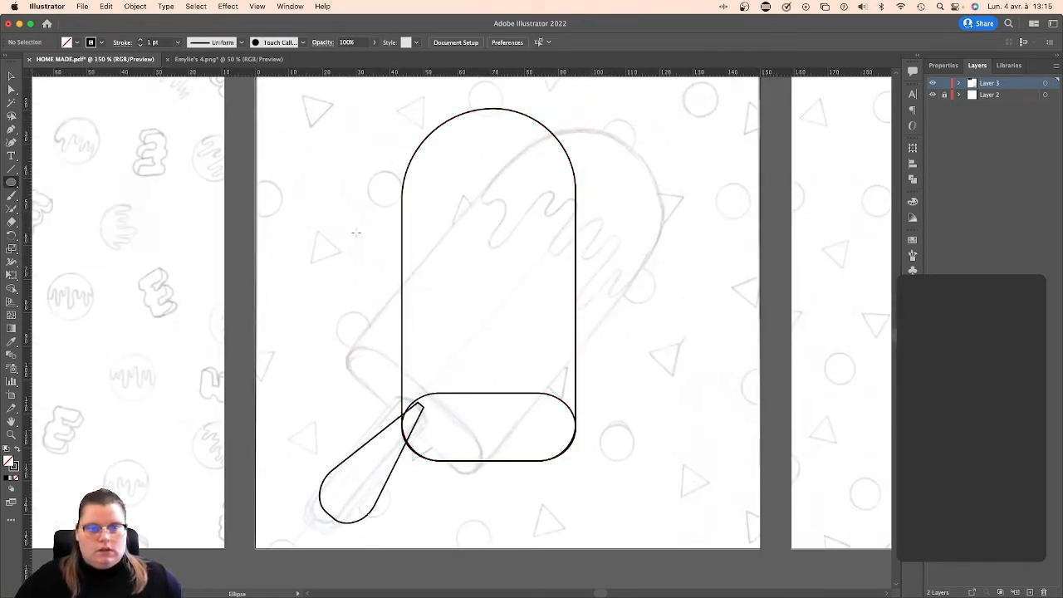
pyautogui.scroll(2, 362, 226)
pyautogui.scroll(3, 362, 226)
pyautogui.scroll(4, 362, 225)
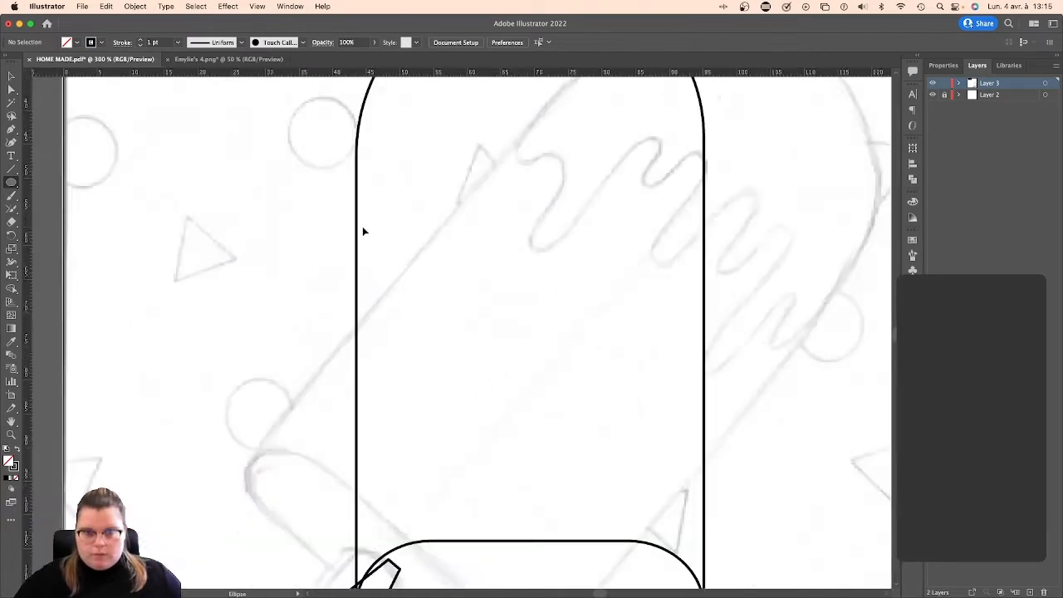
pyautogui.scroll(2, 393, 307)
pyautogui.moveTo(392, 308)
pyautogui.mouseDown()
pyautogui.moveTo(430, 254)
pyautogui.moveTo(406, 294)
pyautogui.mouseUp()
pyautogui.click(11, 76)
pyautogui.click(402, 279)
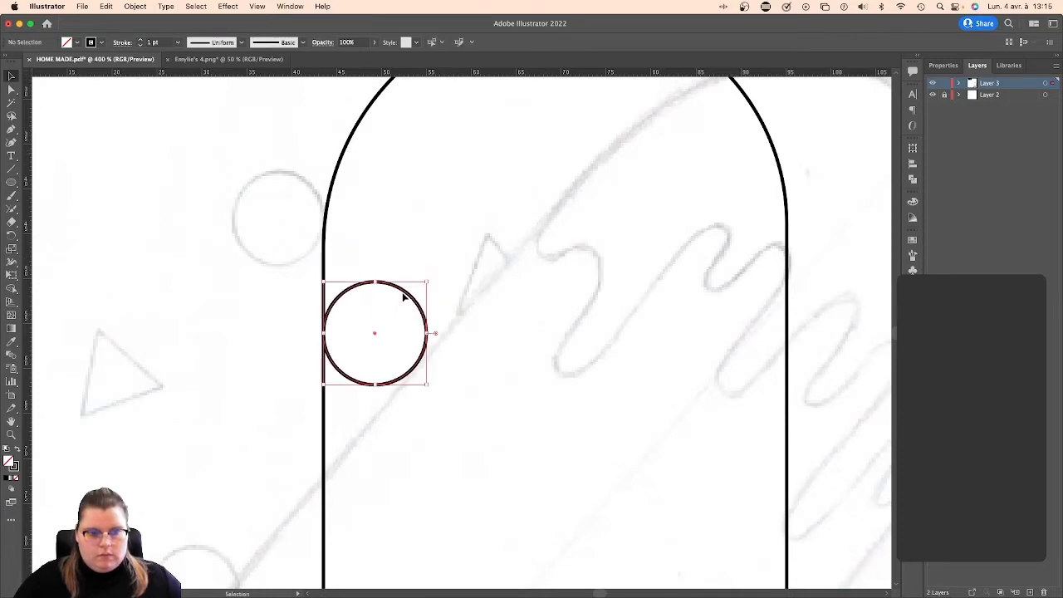
pyautogui.keyDown('shift'); pyautogui.click(324, 327); pyautogui.keyUp('shift')
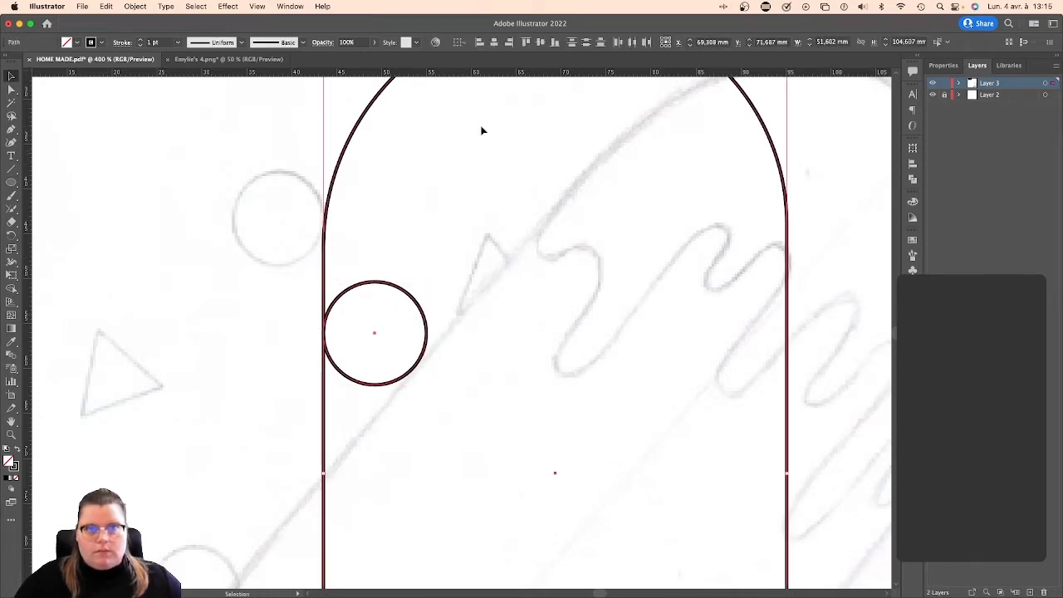
pyautogui.click(226, 224)
# Delete the circle's top anchor point, keeping only its lower half as the tip of a drip.
pyautogui.click(383, 284)
pyautogui.press('a')
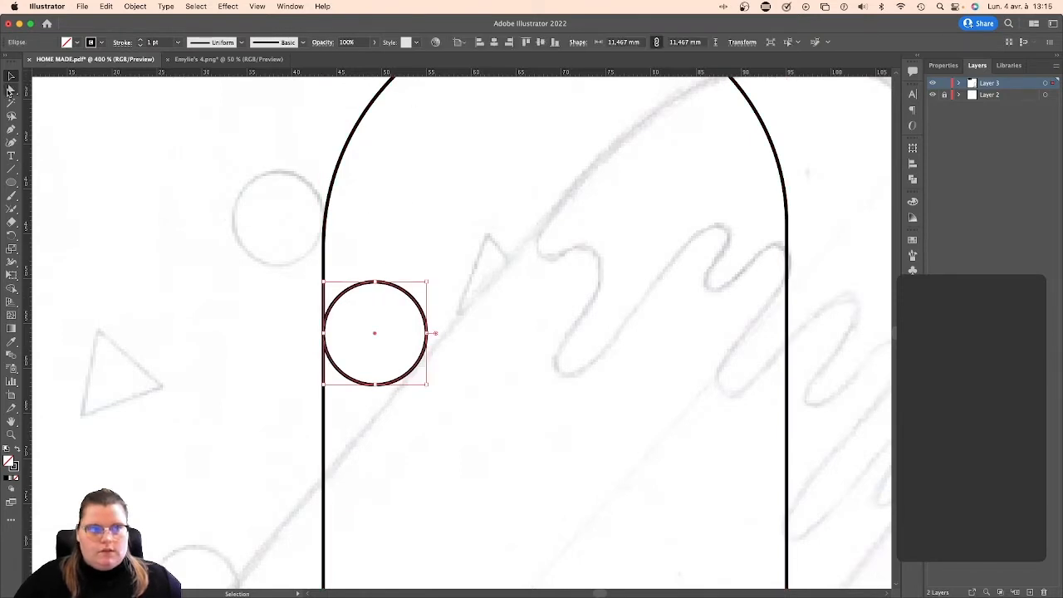
pyautogui.click(375, 284)
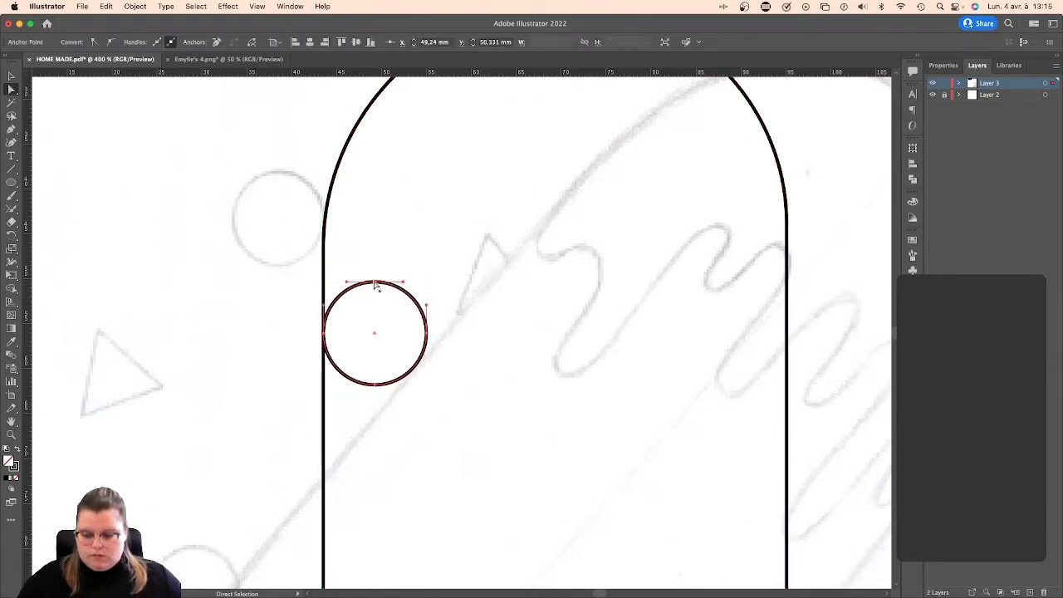
pyautogui.press('BackSpace')
pyautogui.press('v')
pyautogui.click(316, 285)
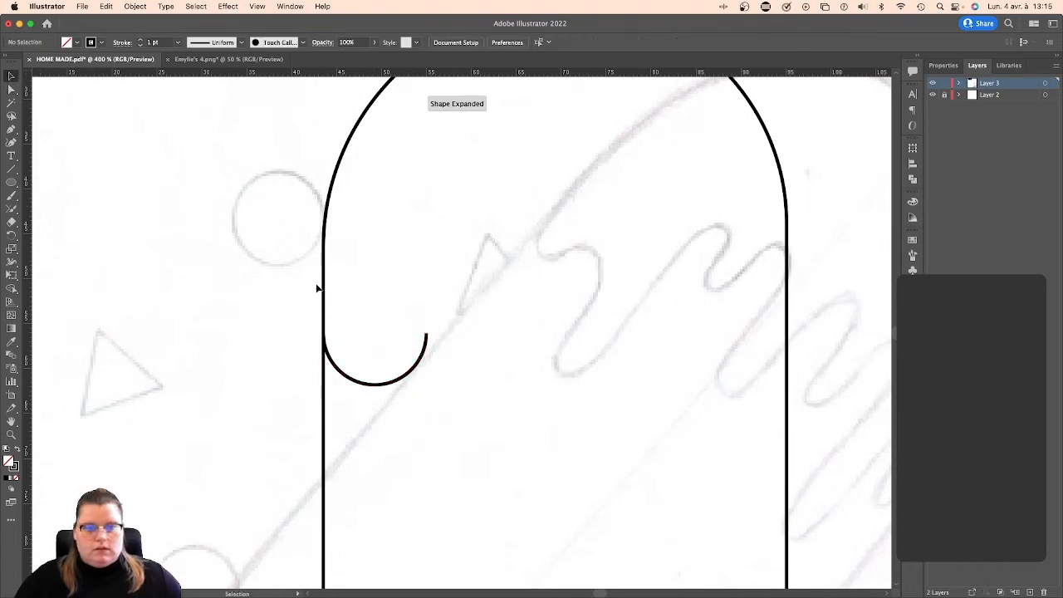
# Place two smaller copies of the half circle, about 7.3 mm wide, inside the body and check the finished popsicle in Emylie's 4.png.
pyautogui.moveTo(397, 378); pyautogui.dragTo(493, 315)
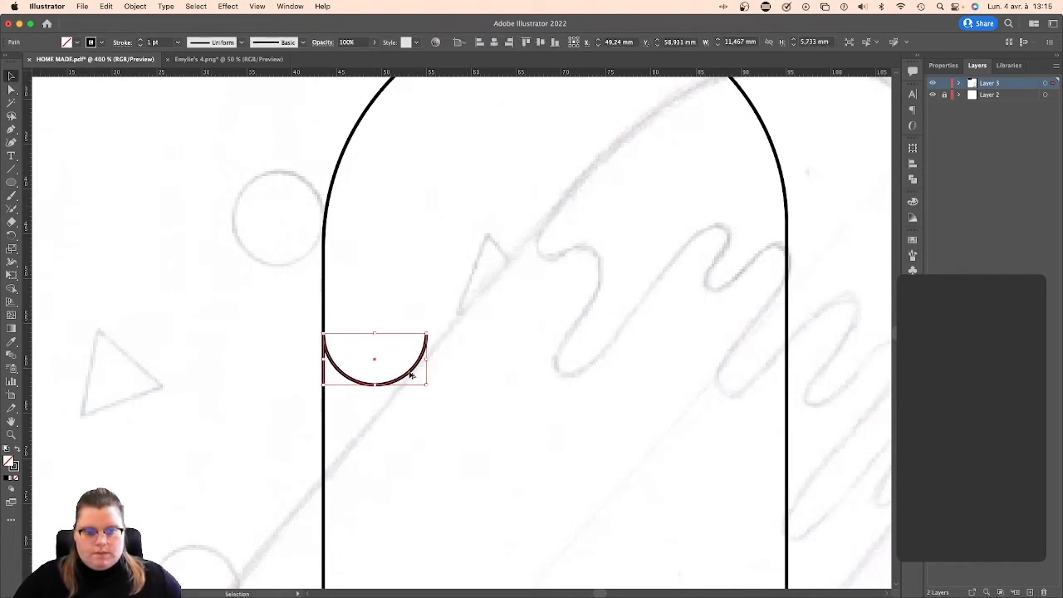
pyautogui.moveTo(415, 377); pyautogui.dragTo(574, 413)
pyautogui.press('shift+super+a')
pyautogui.click(228, 59)
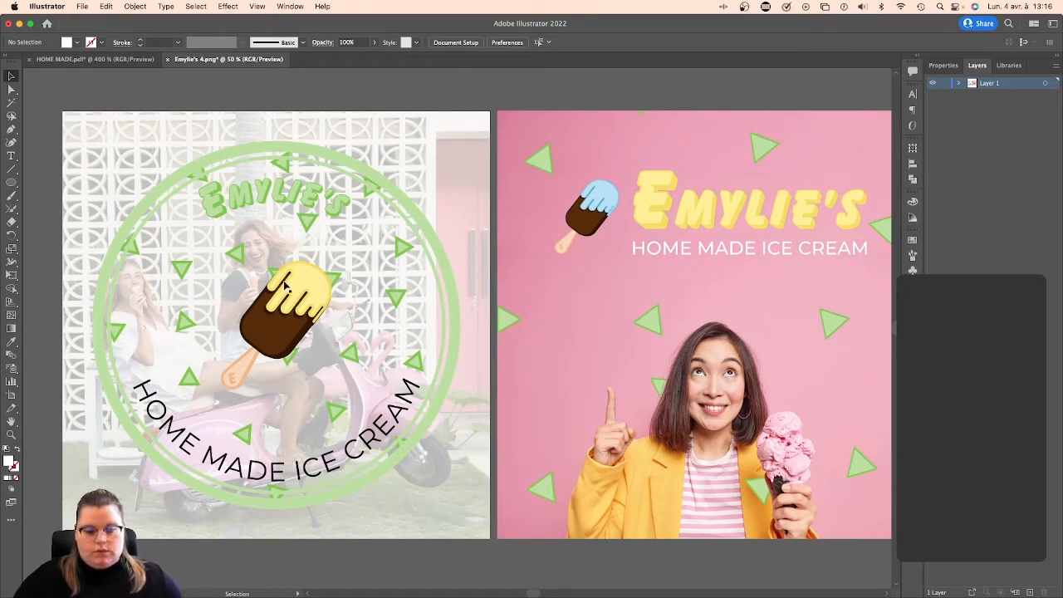
pyautogui.click(93, 59)
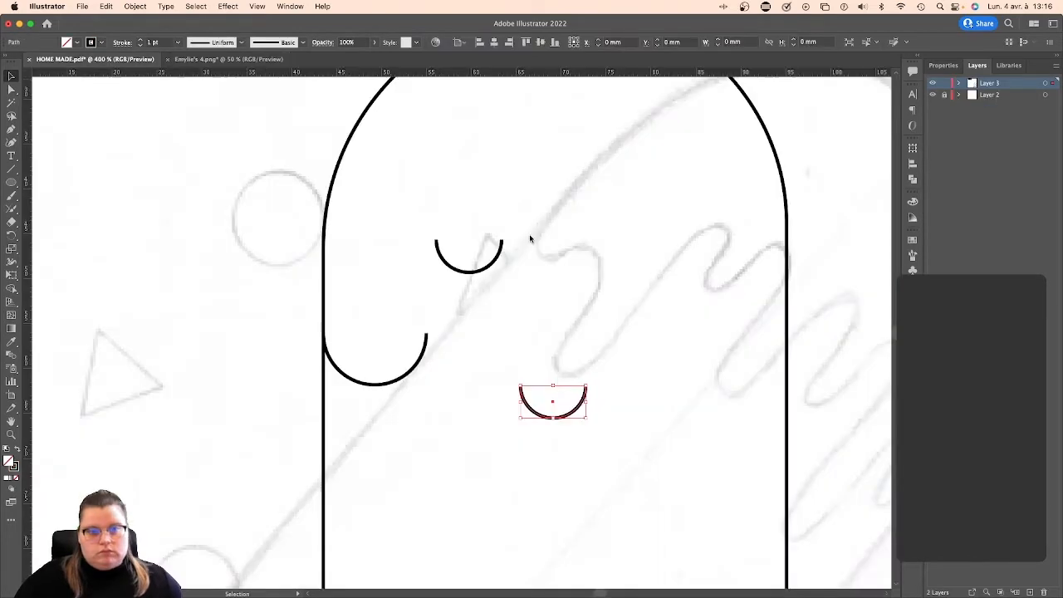
# Turn the upper small half circle upside down and move it higher in the body.
pyautogui.click(473, 272)
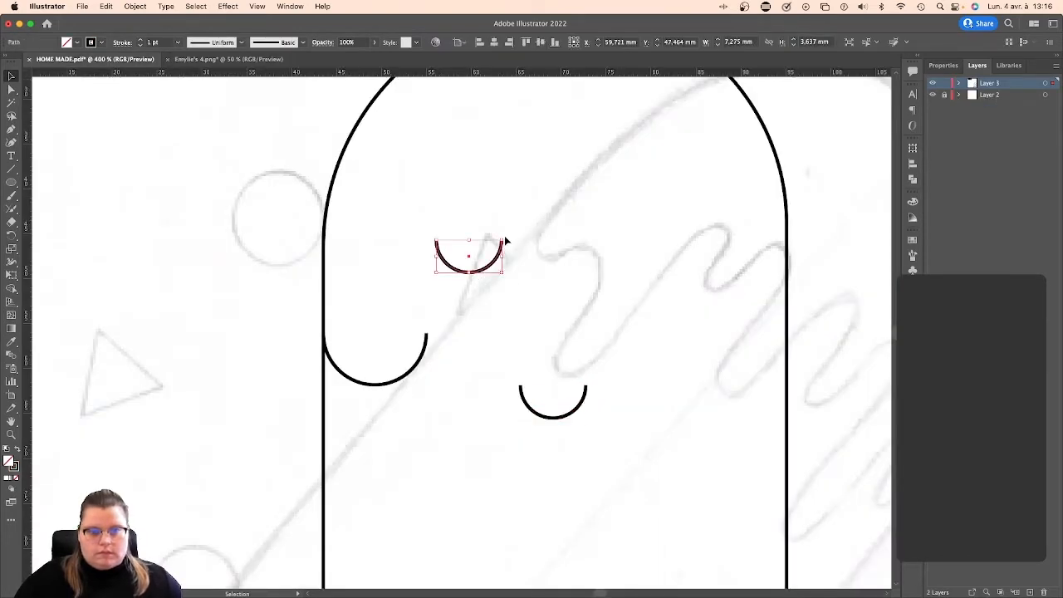
pyautogui.moveTo(506, 236); pyautogui.dragTo(387, 305)
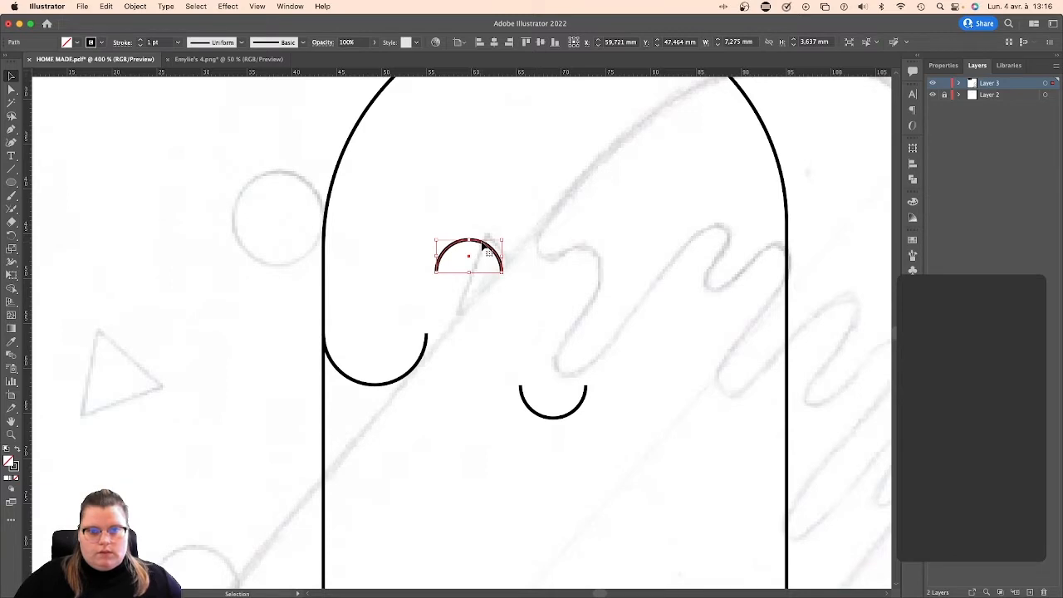
pyautogui.moveTo(484, 246); pyautogui.dragTo(484, 183)
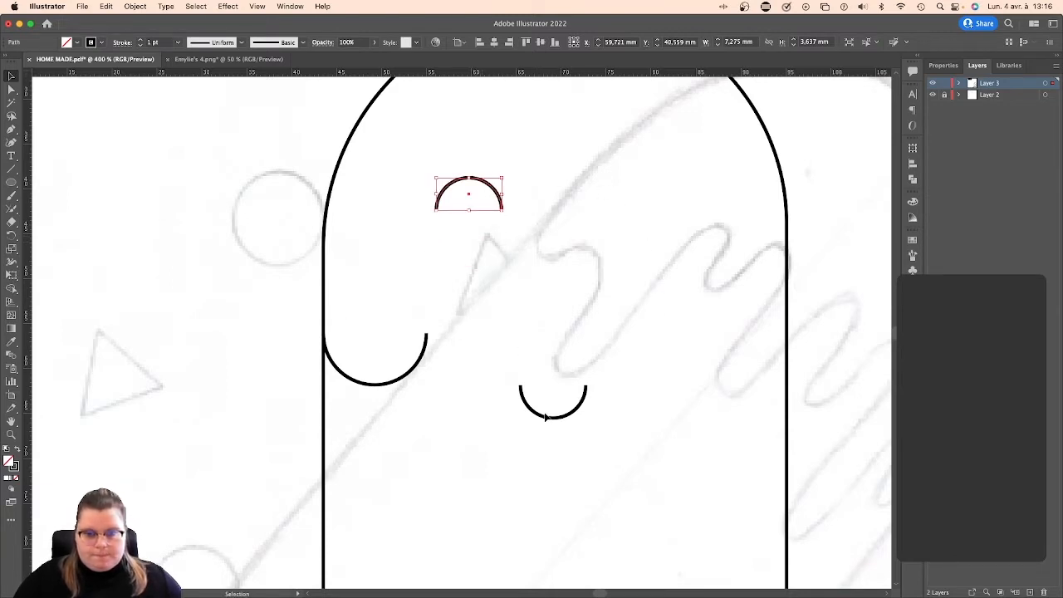
# Shift the lower small half circle left and add three smaller copies toward the body's right side, the last one upside down.
pyautogui.moveTo(552, 418); pyautogui.dragTo(539, 418)
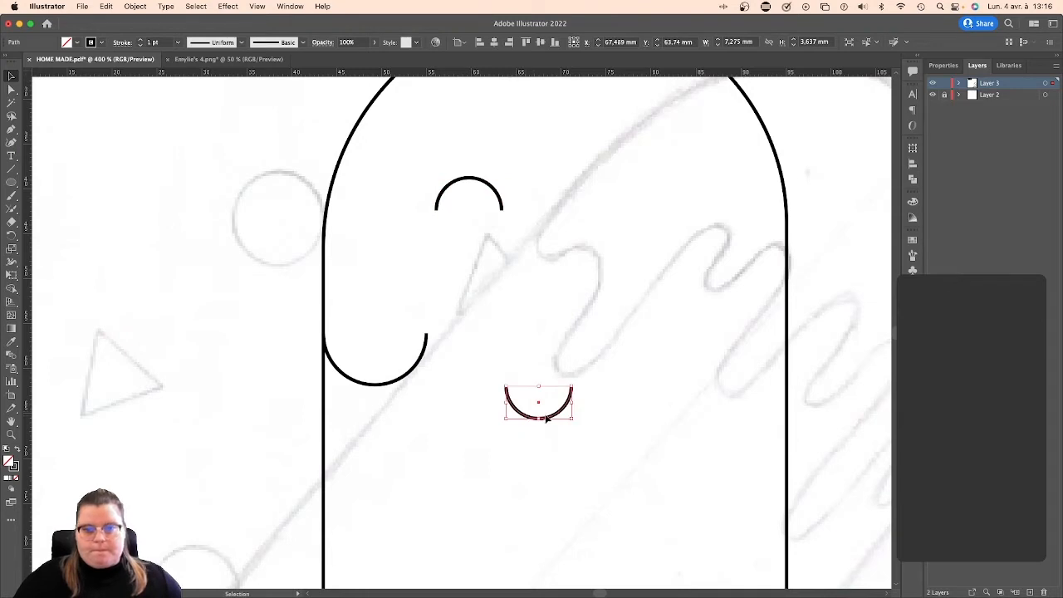
pyautogui.click(606, 415)
pyautogui.moveTo(562, 415)
pyautogui.mouseDown()
pyautogui.moveTo(683, 413)
pyautogui.moveTo(675, 326)
pyautogui.moveTo(740, 415)
pyautogui.moveTo(778, 413)
pyautogui.moveTo(752, 415)
pyautogui.moveTo(759, 304)
pyautogui.moveTo(713, 307)
pyautogui.moveTo(778, 234)
pyautogui.moveTo(740, 239)
pyautogui.moveTo(755, 239)
pyautogui.mouseUp()
pyautogui.click(771, 299)
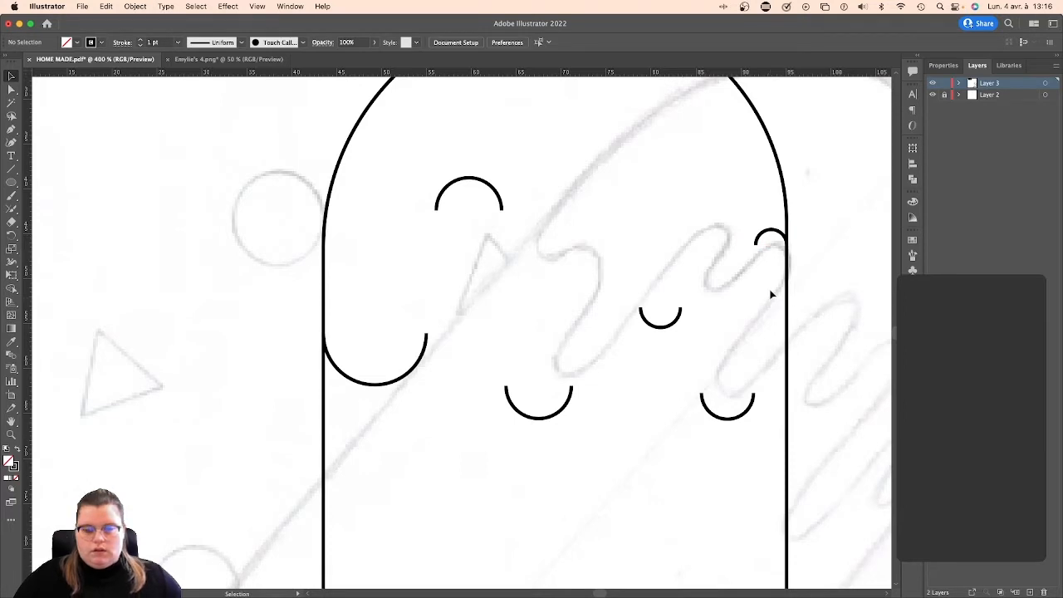
# Add a vertical guide at the large half circle's right end and align the upside-down half circle's left end to it.
pyautogui.hscroll(3, 771, 294)
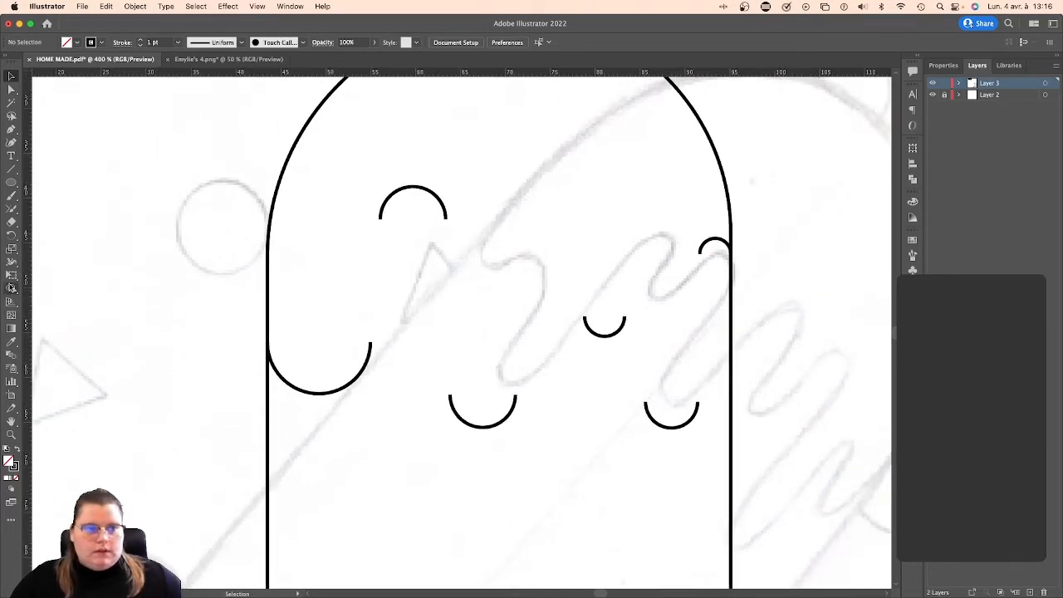
pyautogui.moveTo(27, 283); pyautogui.dragTo(370, 276)
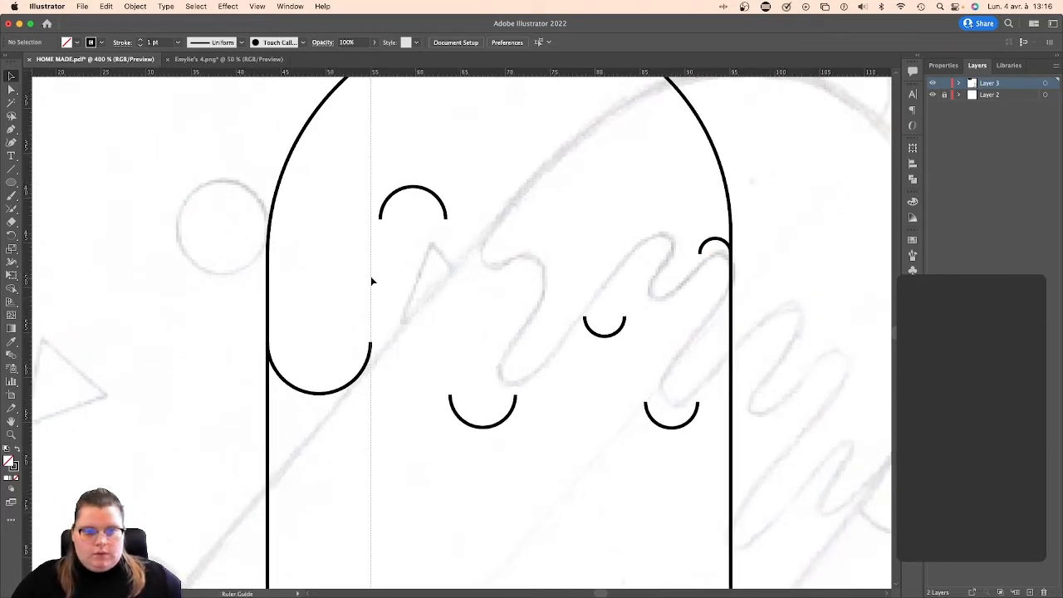
pyautogui.click(416, 189)
pyautogui.moveTo(421, 193); pyautogui.dragTo(417, 192)
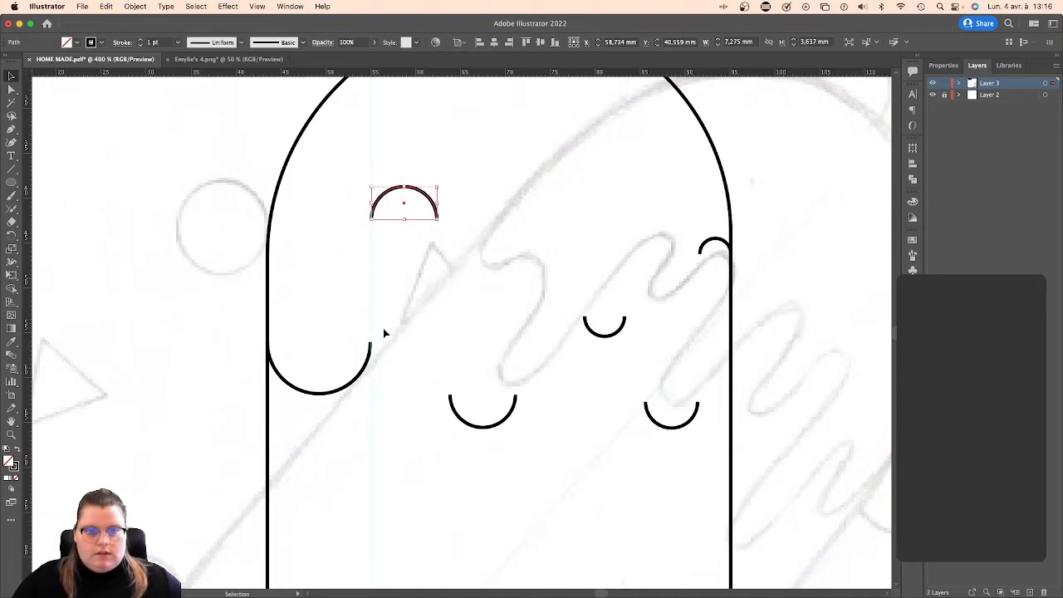
# Move the vertical guide precisely onto the large half circle's right end and realign the upside-down half circle's left end to it.
pyautogui.press('super+h')
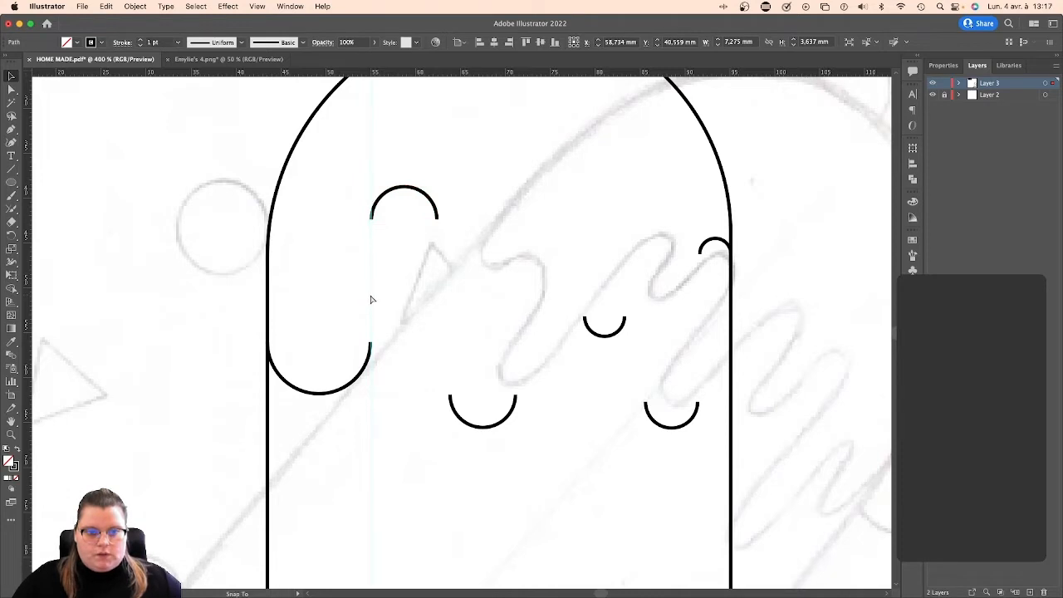
pyautogui.click(371, 299)
pyautogui.press('super+plus')
pyautogui.press('super+plus')
pyautogui.press('super+plus')
pyautogui.press('super+plus')
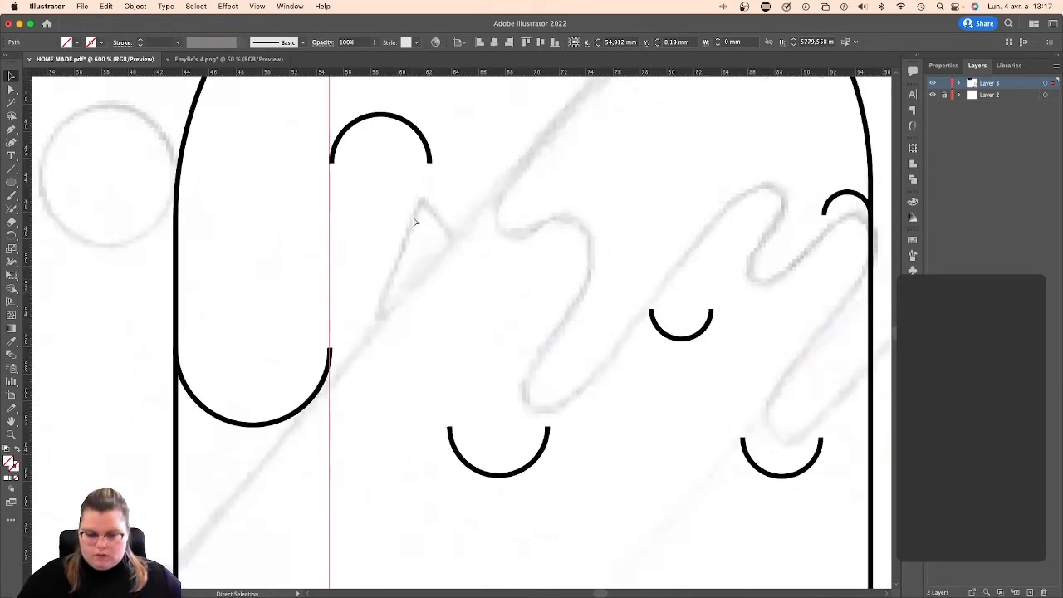
pyautogui.hscroll(-3, 248, 218)
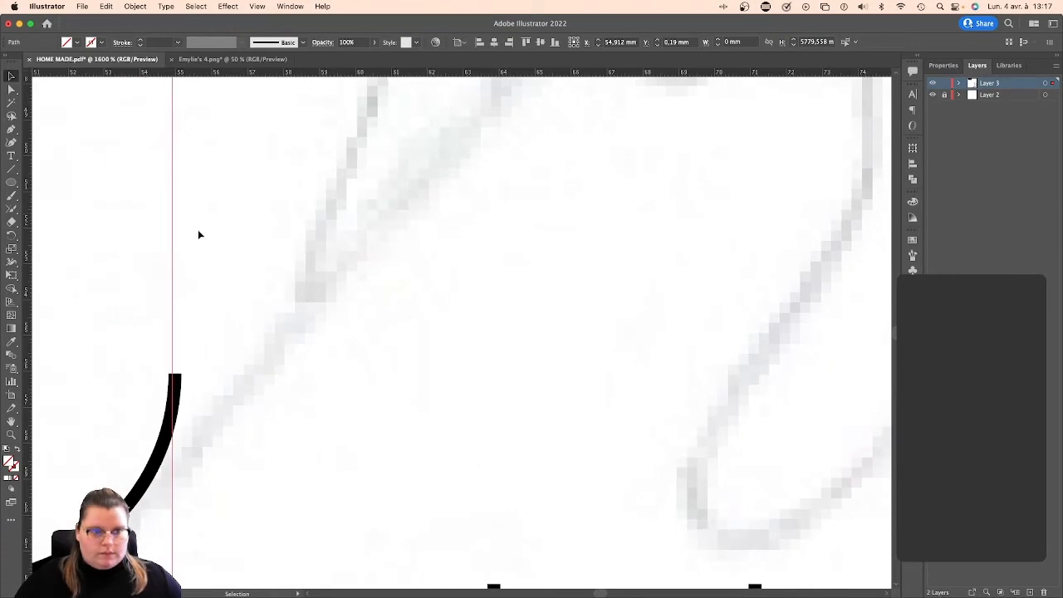
pyautogui.moveTo(173, 230); pyautogui.dragTo(176, 230)
pyautogui.hscroll(-1, 192, 226)
pyautogui.press('super+minus')
pyautogui.press('super+minus')
pyautogui.press('super+minus')
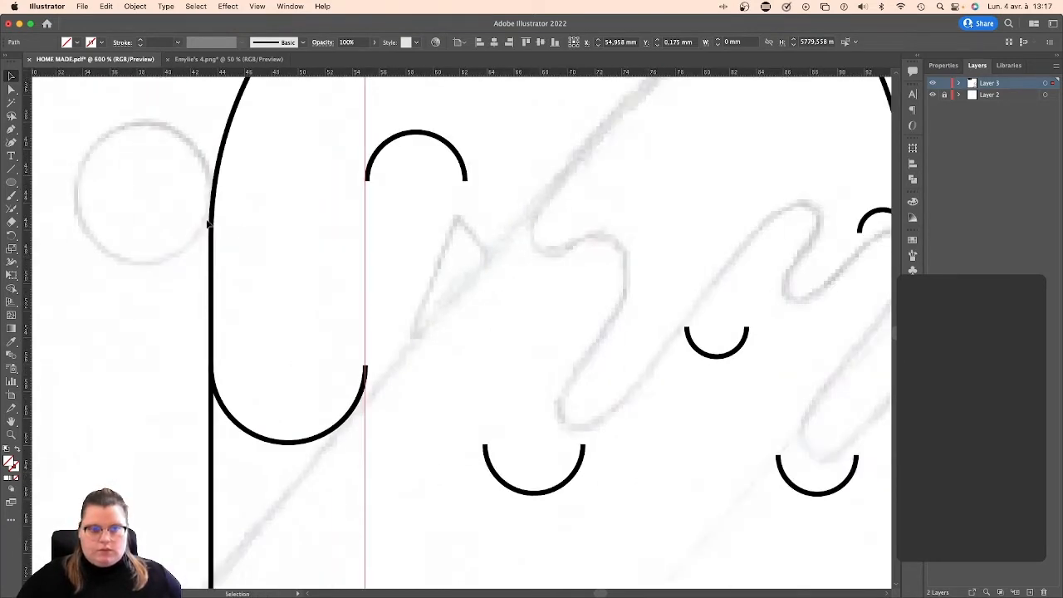
pyautogui.moveTo(417, 133); pyautogui.dragTo(416, 131)
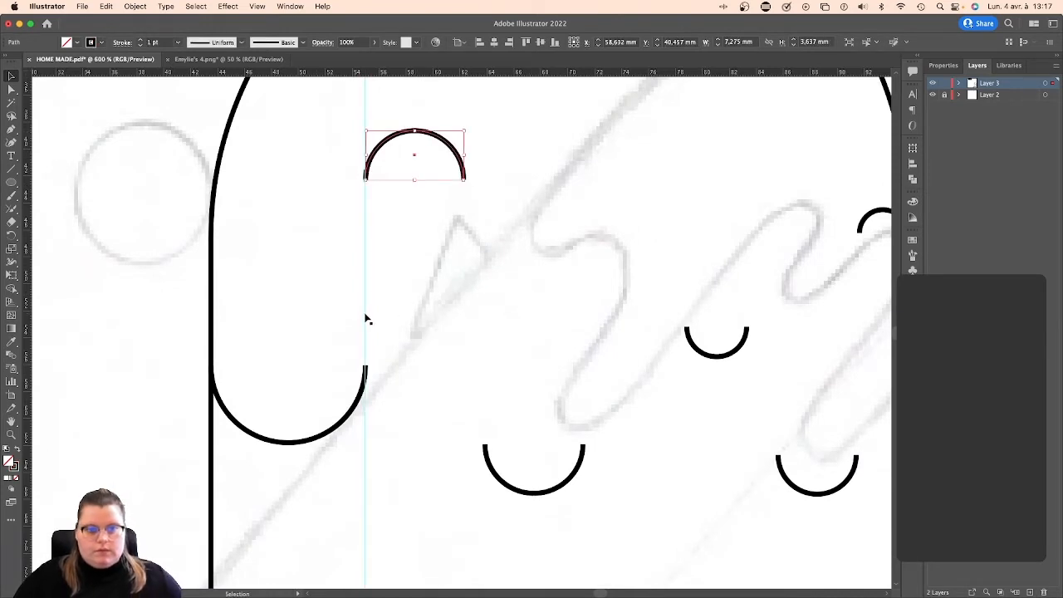
# Using the guide, align the lower 7.3 mm half circle to the upside-down one's right end, and place a copy of the smallest half circle after it.
pyautogui.moveTo(366, 318); pyautogui.dragTo(465, 317)
pyautogui.moveTo(489, 455); pyautogui.dragTo(467, 457)
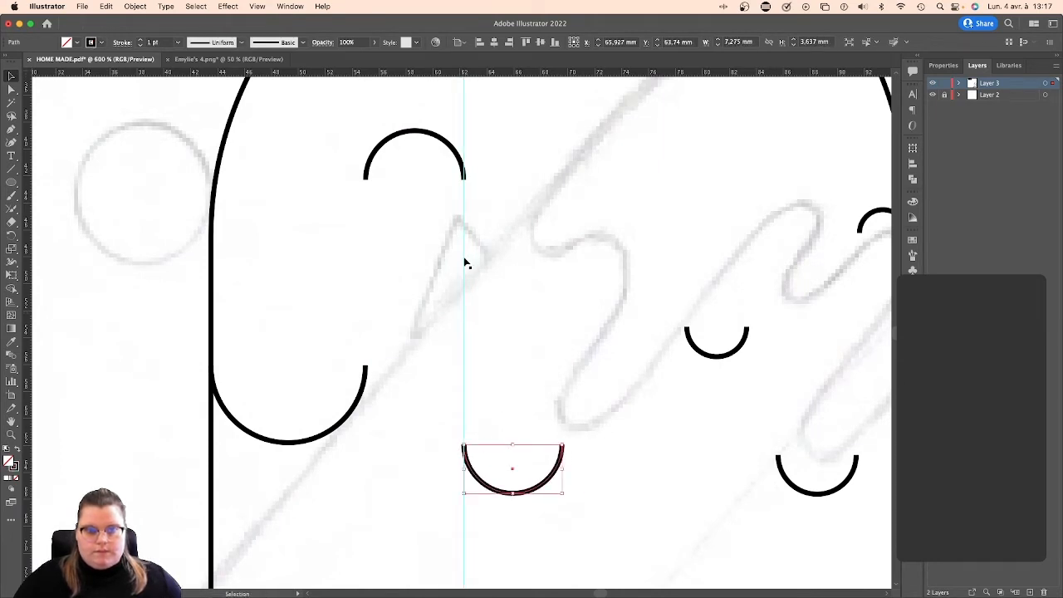
pyautogui.moveTo(466, 262); pyautogui.dragTo(564, 264)
pyautogui.hscroll(3, 564, 263)
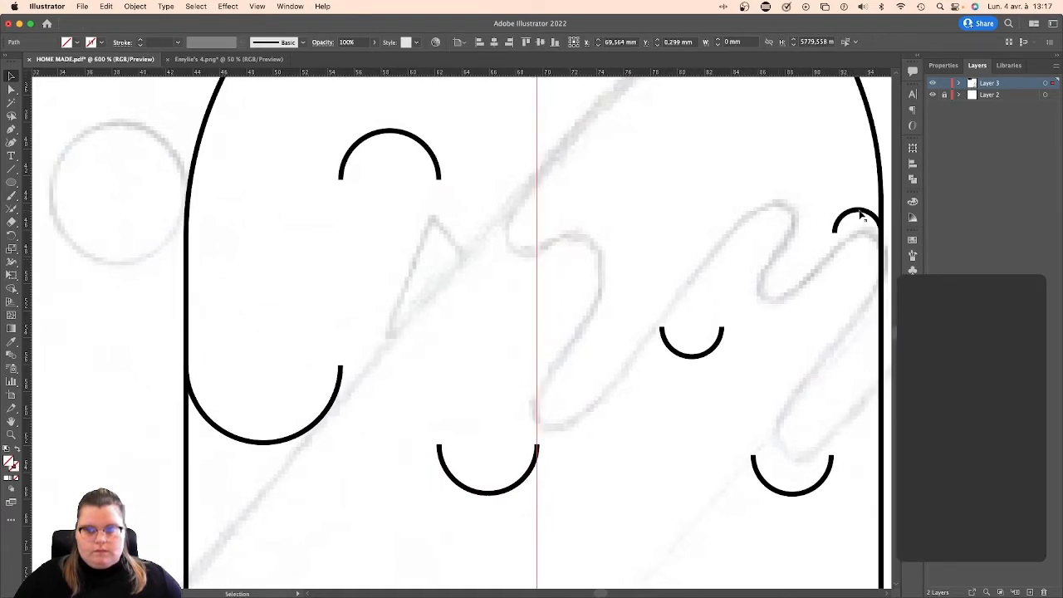
pyautogui.moveTo(861, 216); pyautogui.dragTo(562, 238)
# Move the guide to the smallest copy's right end and align the 4.4 mm half circle's left end to it.
pyautogui.click(679, 344)
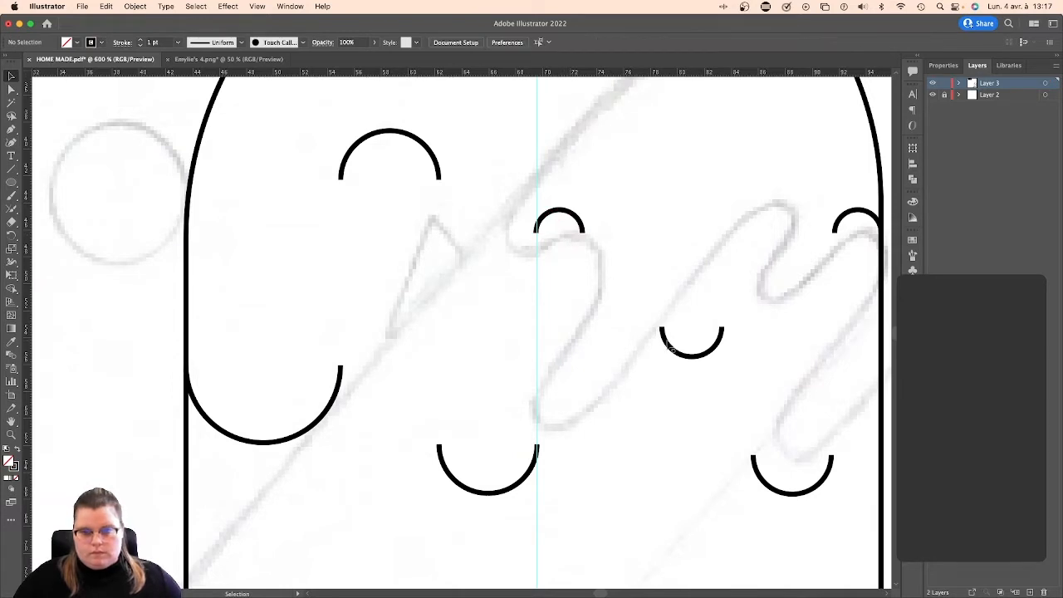
pyautogui.click(653, 355)
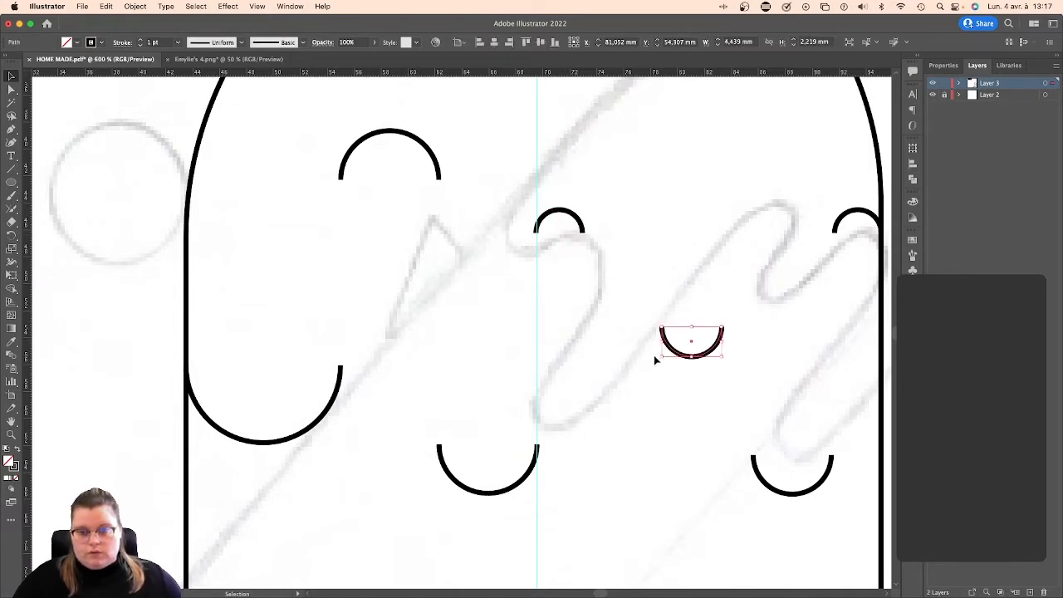
pyautogui.moveTo(680, 356); pyautogui.dragTo(588, 345)
pyautogui.click(606, 356)
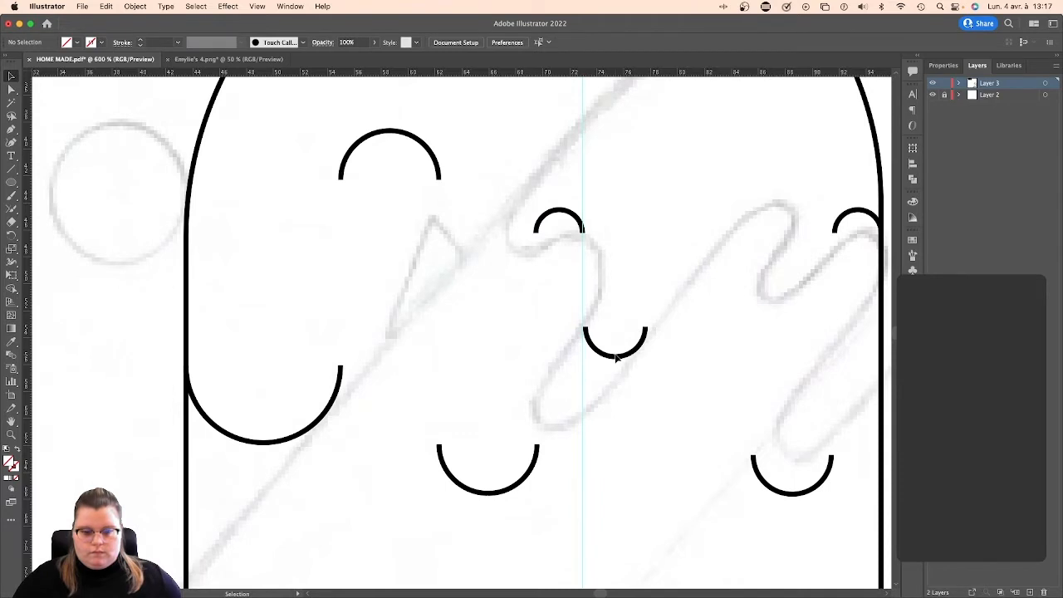
pyautogui.moveTo(621, 358); pyautogui.dragTo(628, 356)
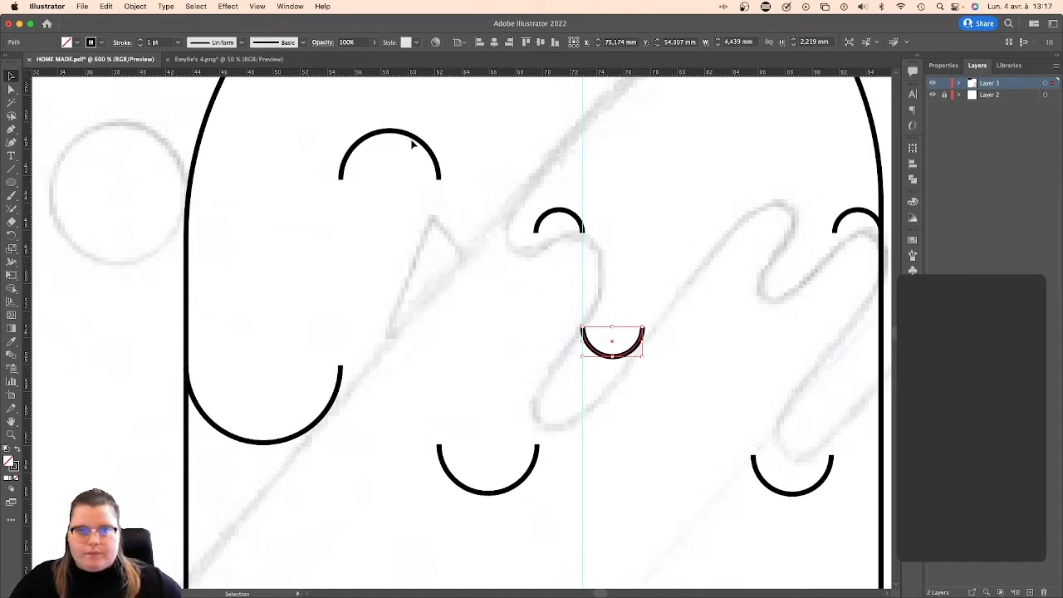
# Copy the 7.3 mm upside-down half circle toward the body's right side and raise it above the other half circles.
pyautogui.click(501, 139)
pyautogui.moveTo(398, 138); pyautogui.dragTo(720, 144)
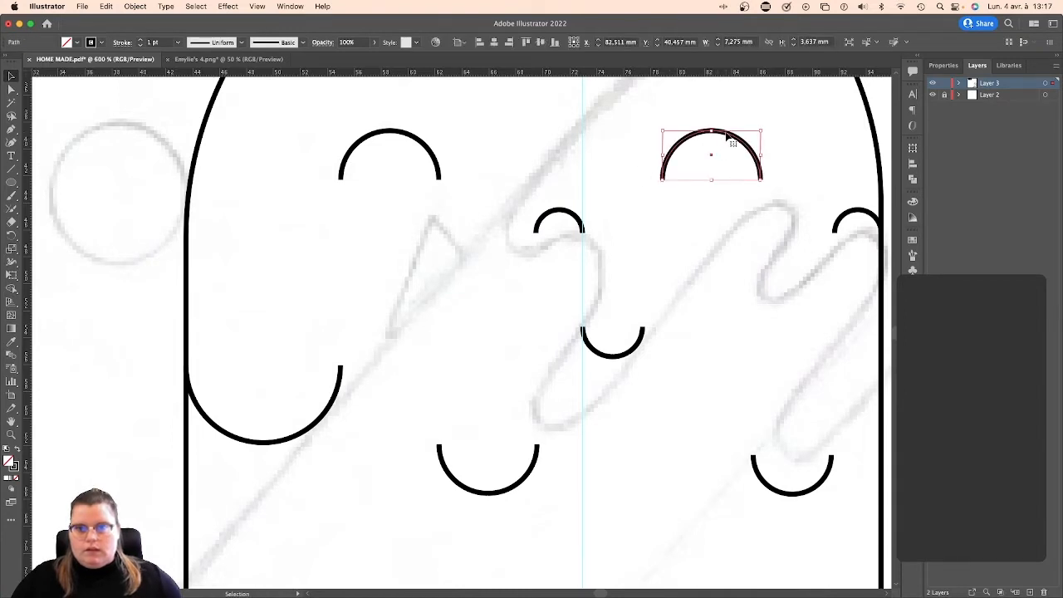
pyautogui.scroll(2, 736, 203)
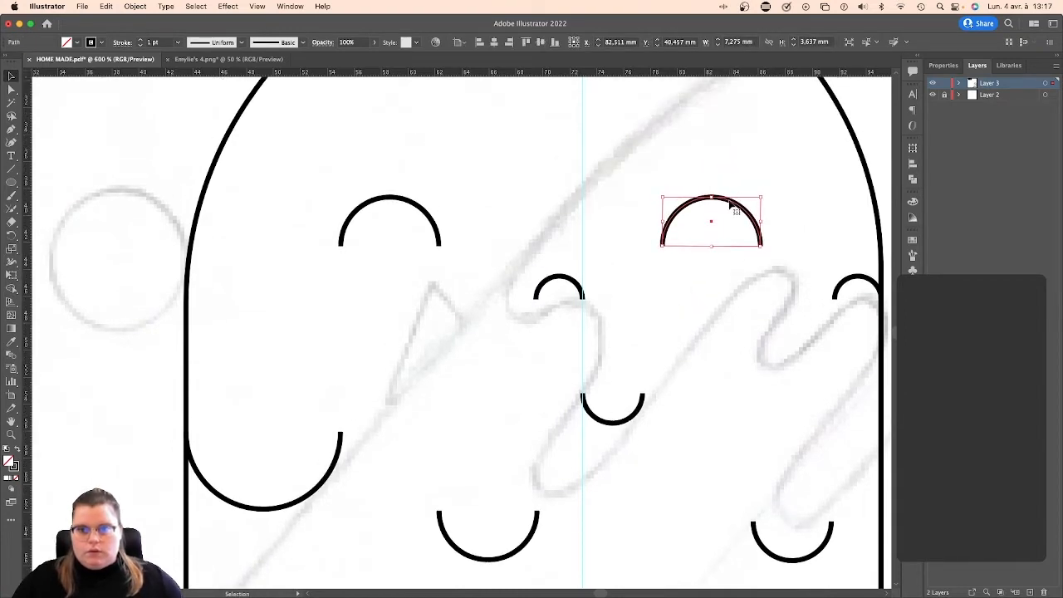
pyautogui.moveTo(736, 208); pyautogui.dragTo(729, 147)
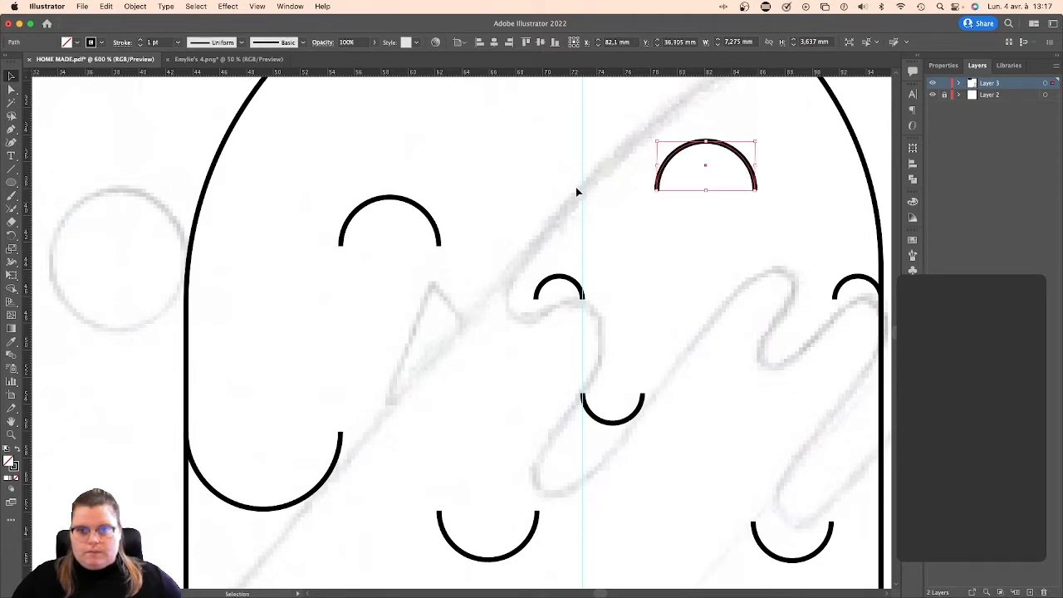
# Using the guide, align the raised copy to the 4.4 mm half circle's right end and the 5.8 mm half circle to the copy's right end.
pyautogui.moveTo(583, 186); pyautogui.dragTo(641, 184)
pyautogui.moveTo(706, 144); pyautogui.dragTo(693, 143)
pyautogui.hscroll(3, 723, 229)
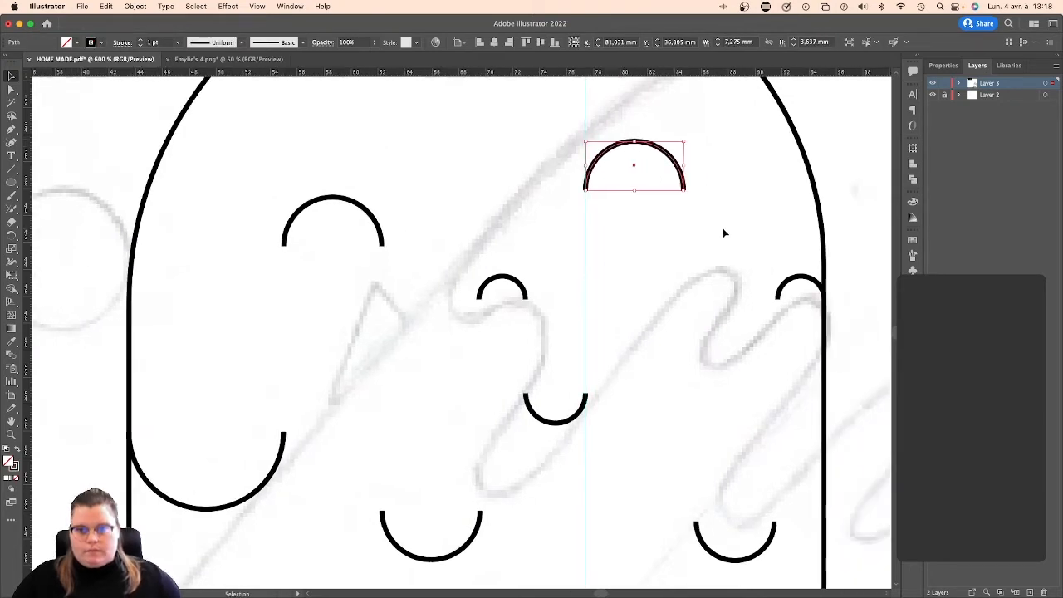
pyautogui.moveTo(575, 289); pyautogui.dragTo(672, 278)
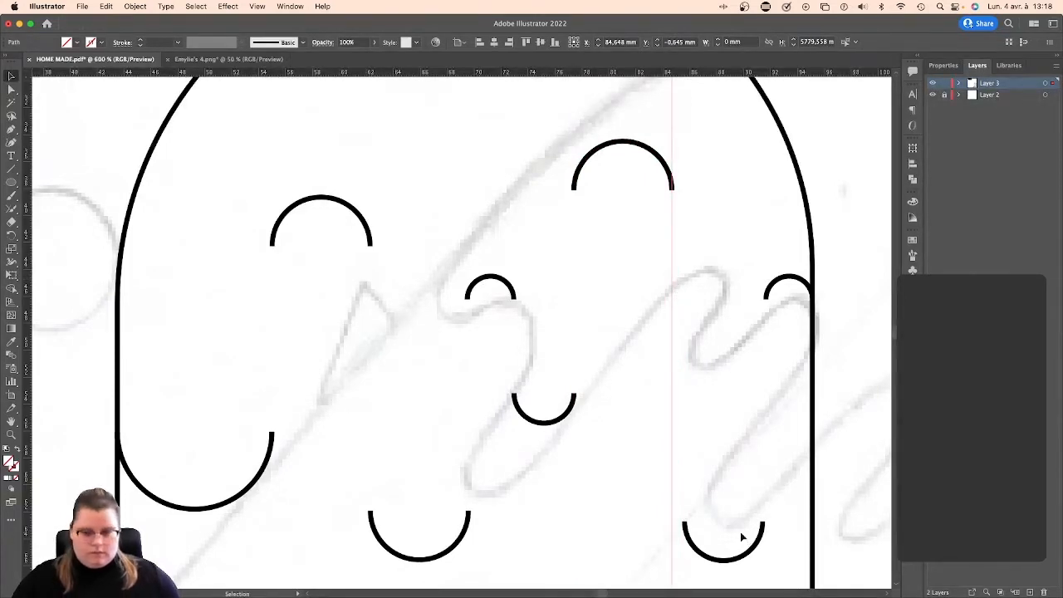
pyautogui.moveTo(753, 557); pyautogui.dragTo(741, 556)
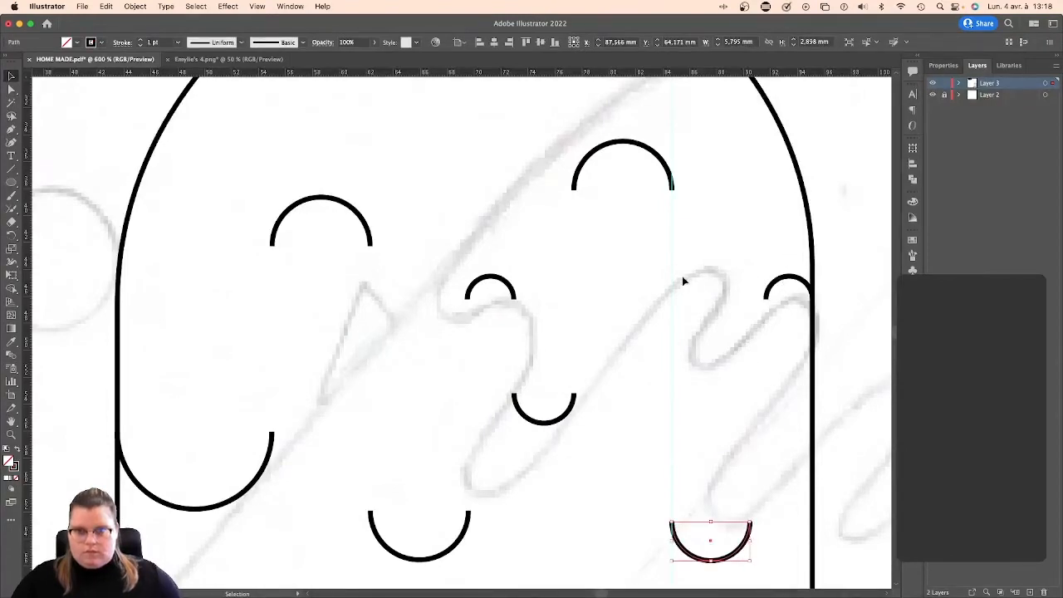
# Enlarge the half circle at the body's right edge to meet the guide at the 5.8 mm half circle's right end, and delete the guide.
pyautogui.moveTo(673, 283); pyautogui.dragTo(816, 291)
pyautogui.click(785, 374)
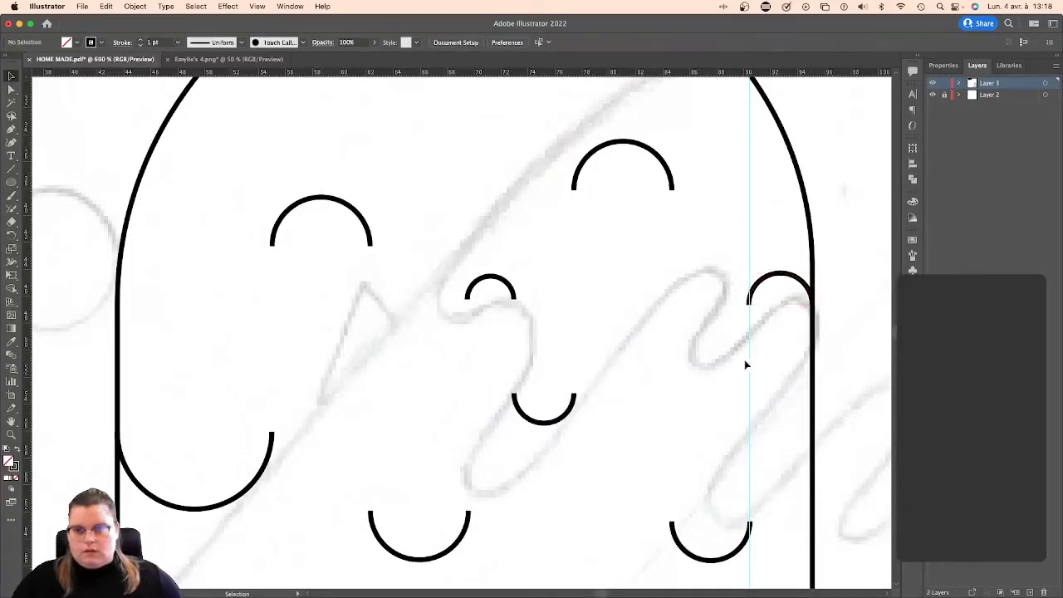
pyautogui.click(750, 365)
pyautogui.press('Delete')
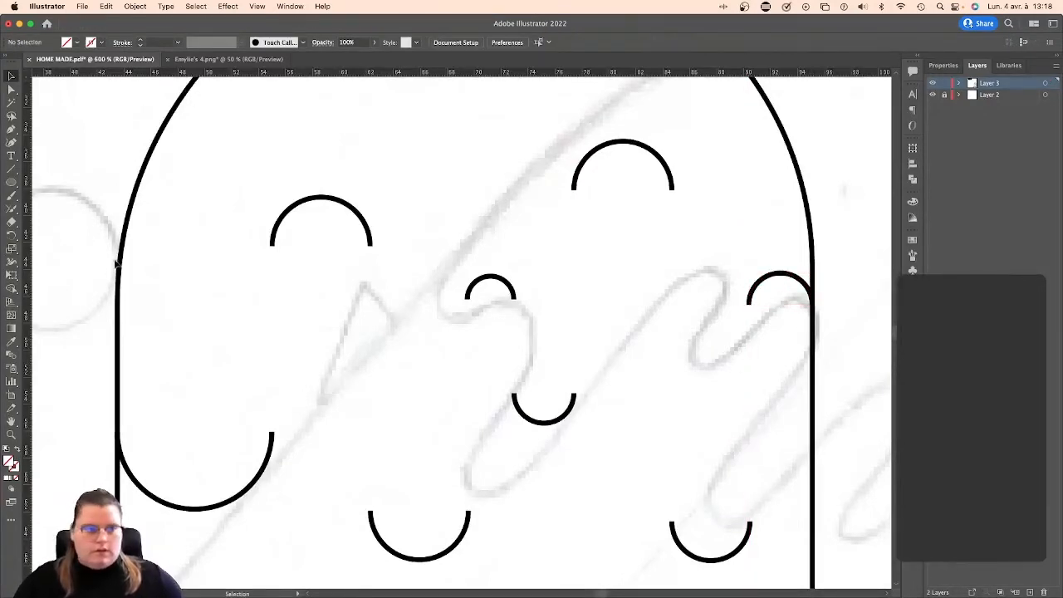
# Join the first five half circles from the body's left edge into one path with straight vertical Pen tool segments.
pyautogui.click(10, 129)
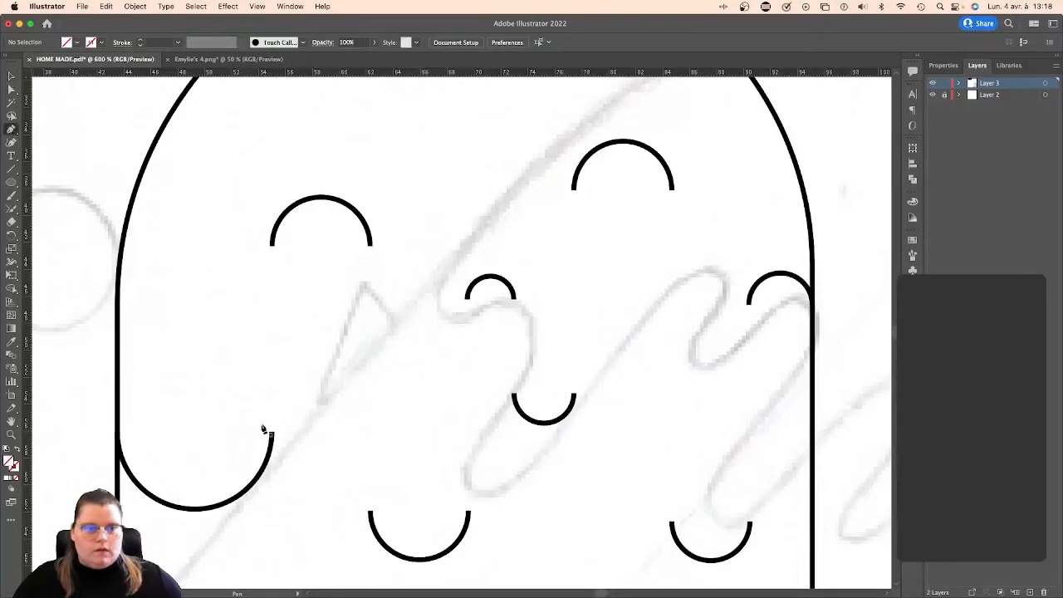
pyautogui.click(272, 434)
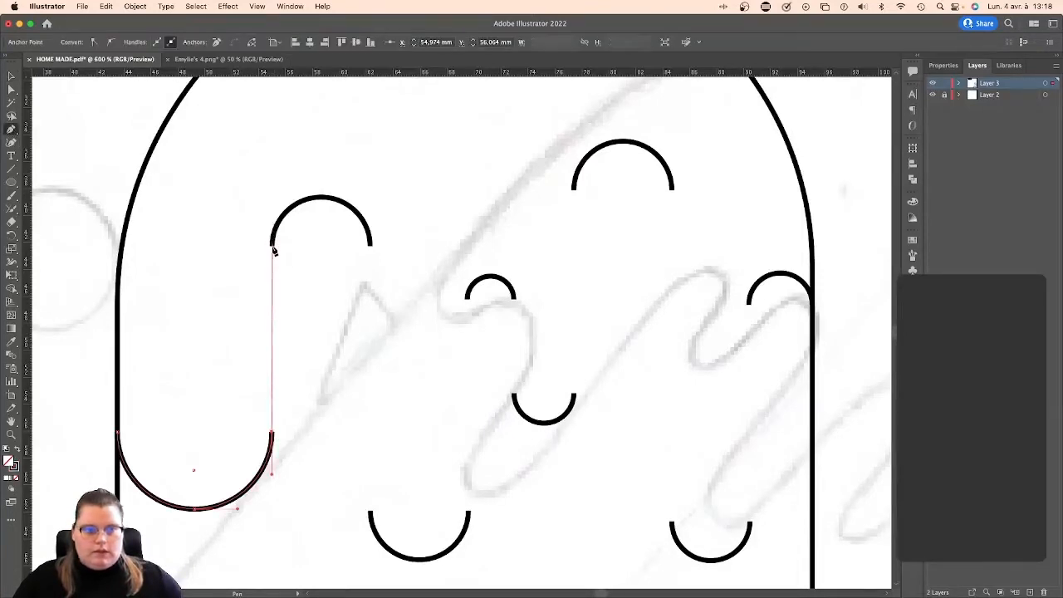
pyautogui.click(272, 244)
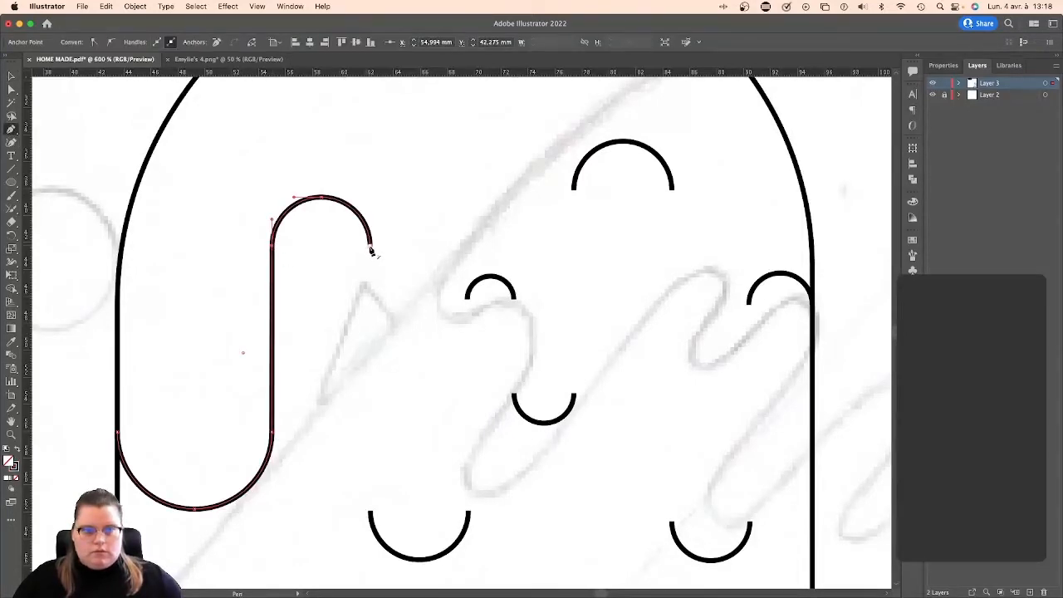
pyautogui.click(370, 245)
pyautogui.click(371, 512)
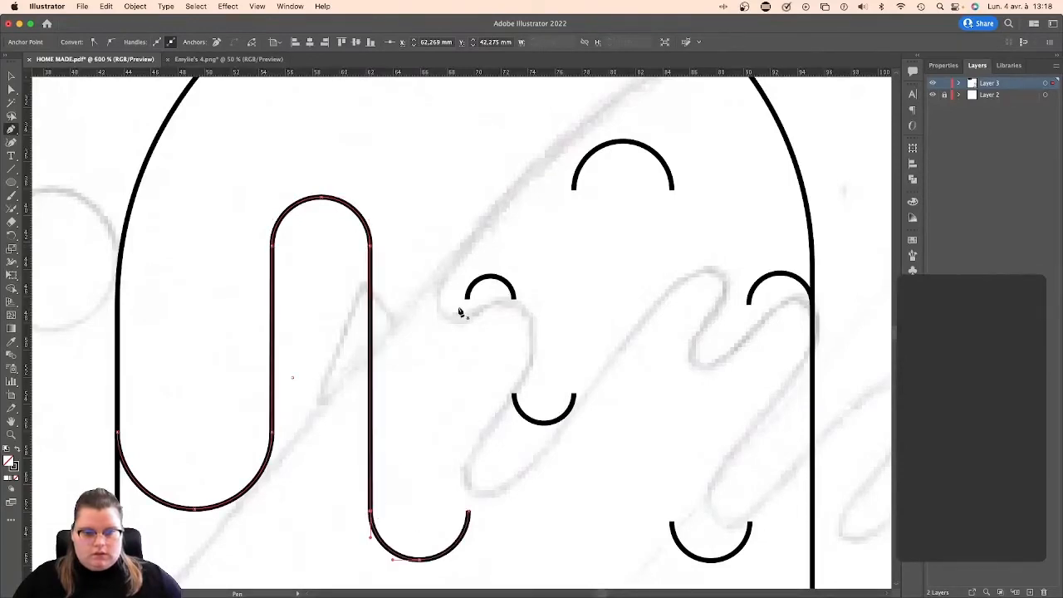
pyautogui.click(466, 304)
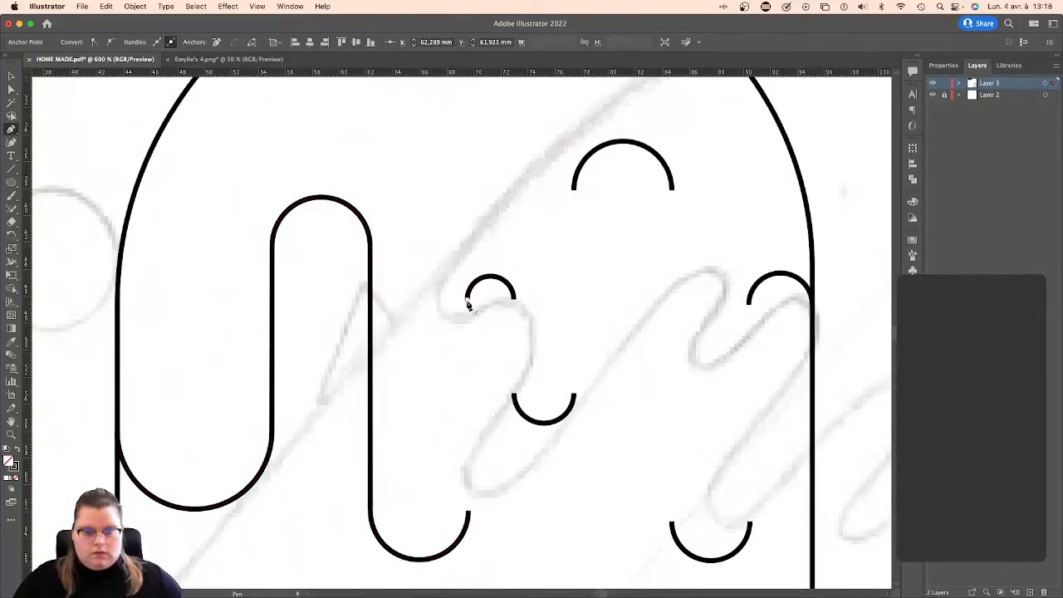
pyautogui.click(468, 514)
pyautogui.click(514, 398)
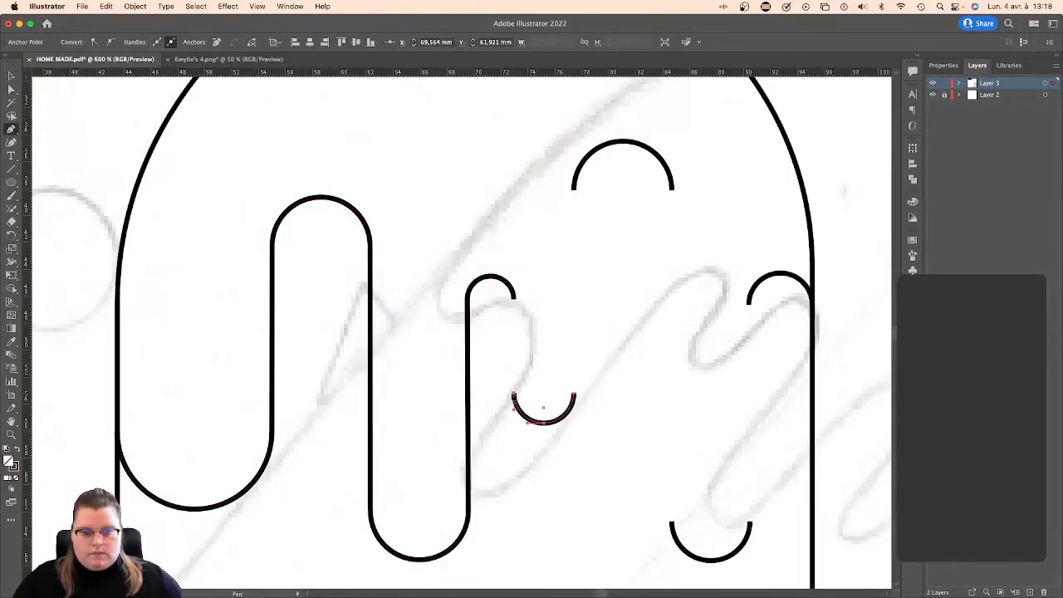
pyautogui.click(515, 301)
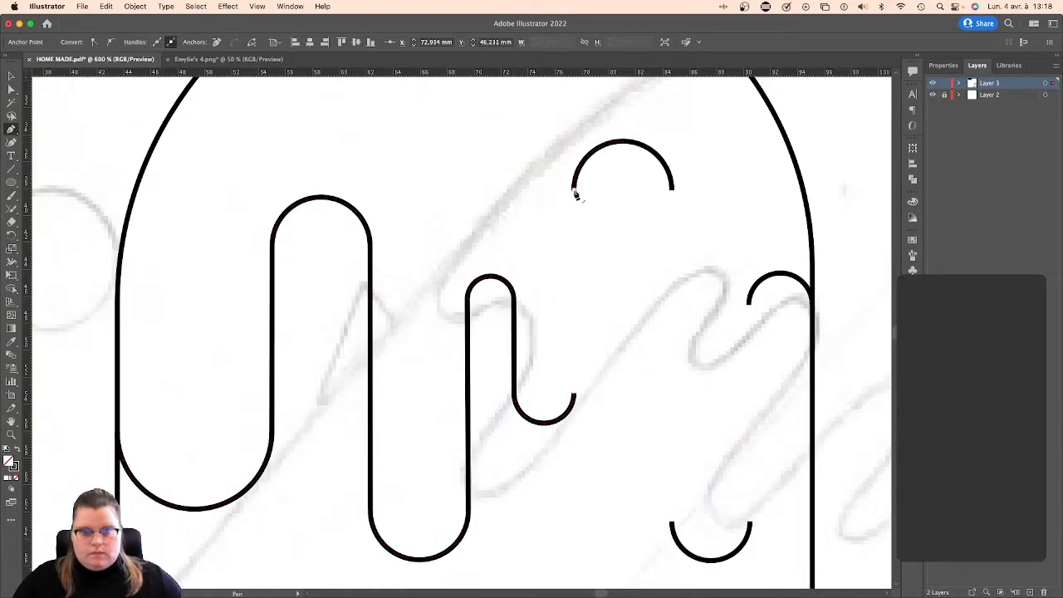
# Connect the remaining half circles up to the body's right edge with vertical Pen tool segments to complete the drip line.
pyautogui.click(574, 191)
pyautogui.click(574, 399)
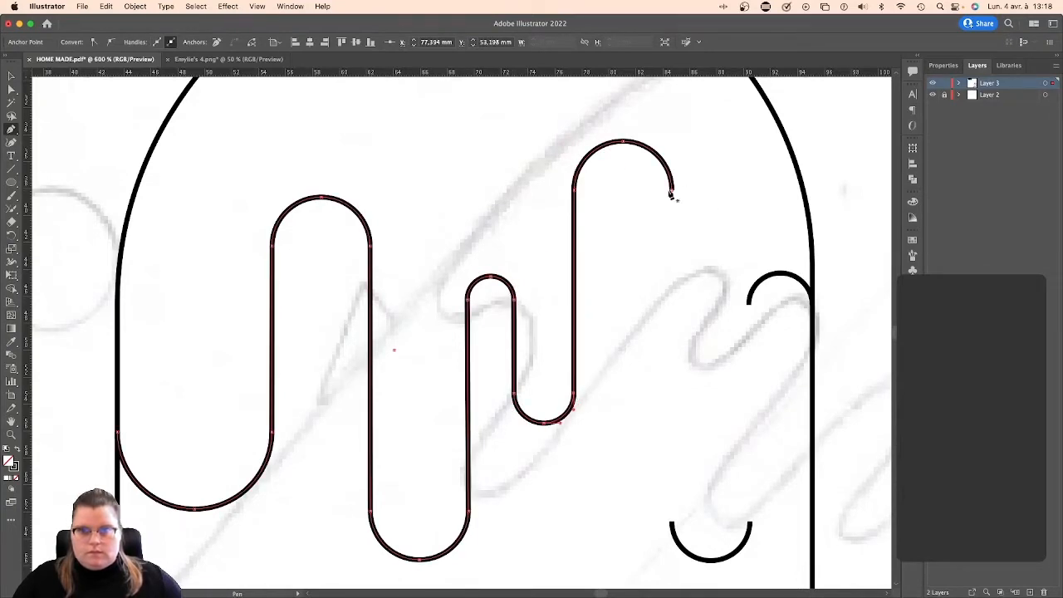
pyautogui.click(672, 193)
pyautogui.click(672, 522)
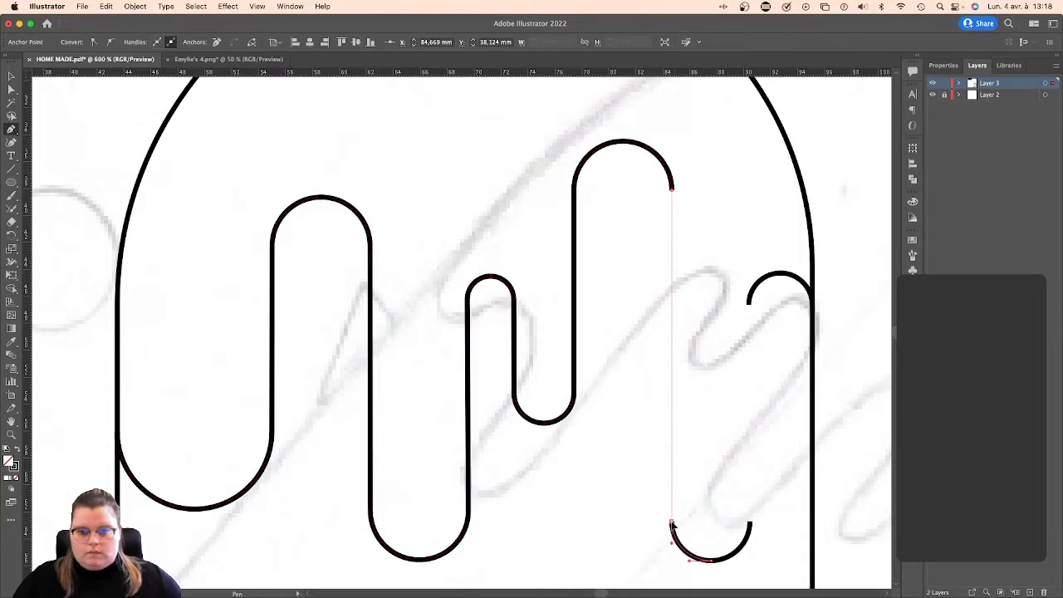
pyautogui.click(750, 523)
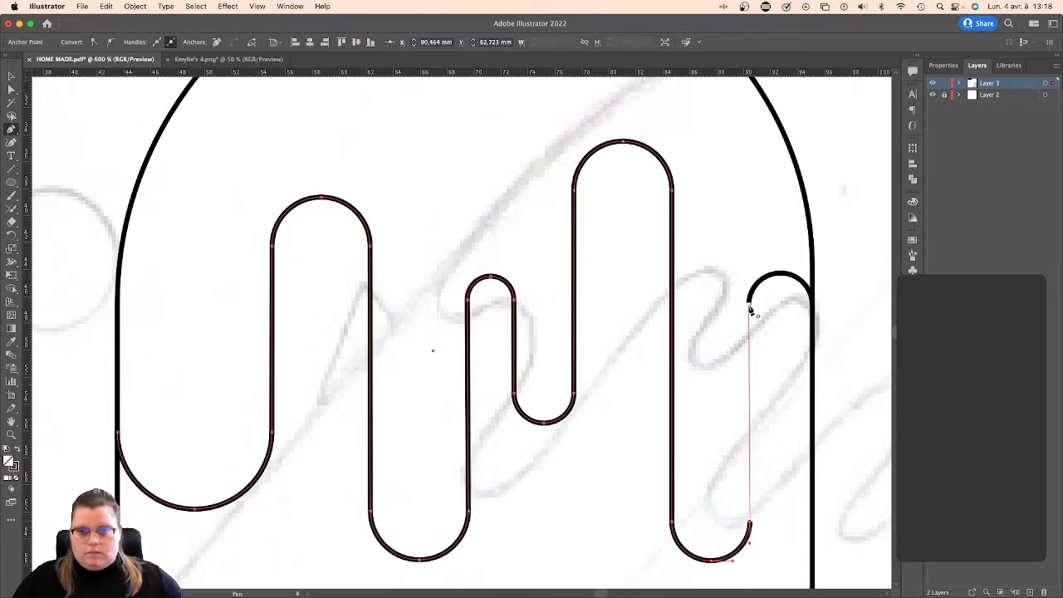
pyautogui.click(749, 304)
pyautogui.press('super+minus')
pyautogui.press('super+minus')
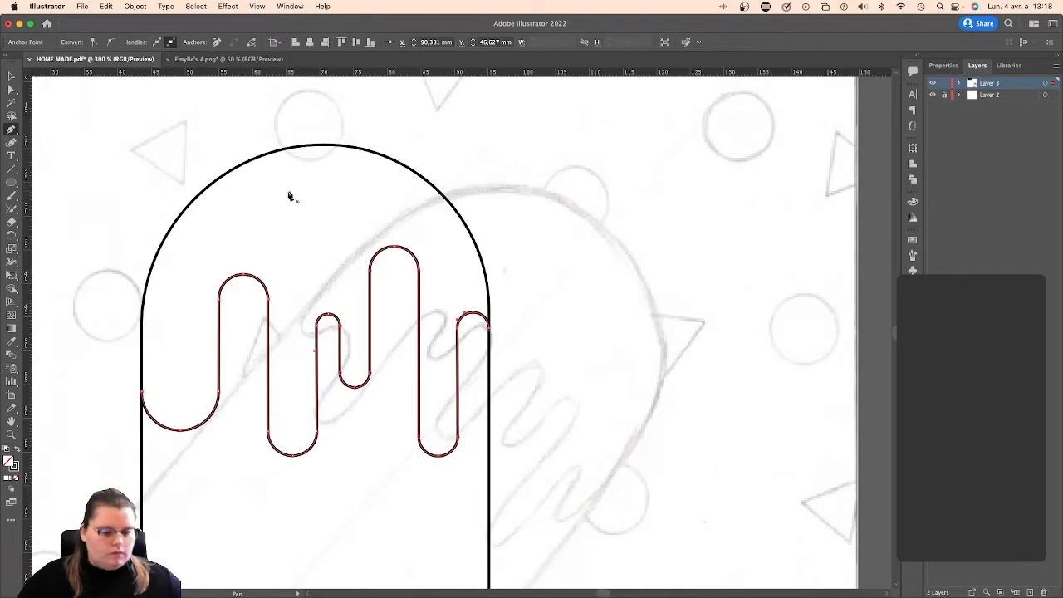
pyautogui.hscroll(-4, 290, 196)
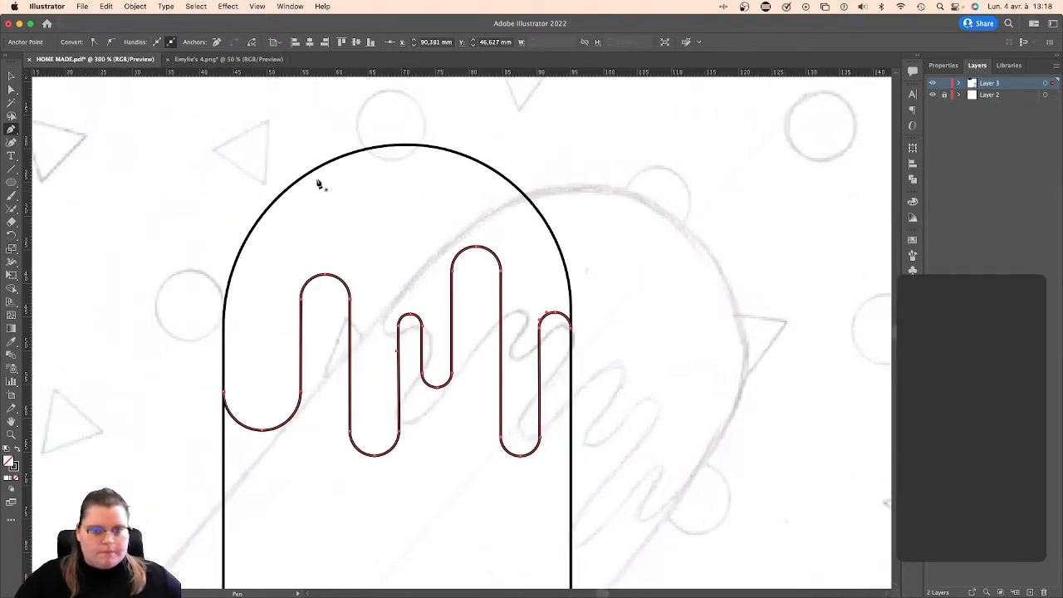
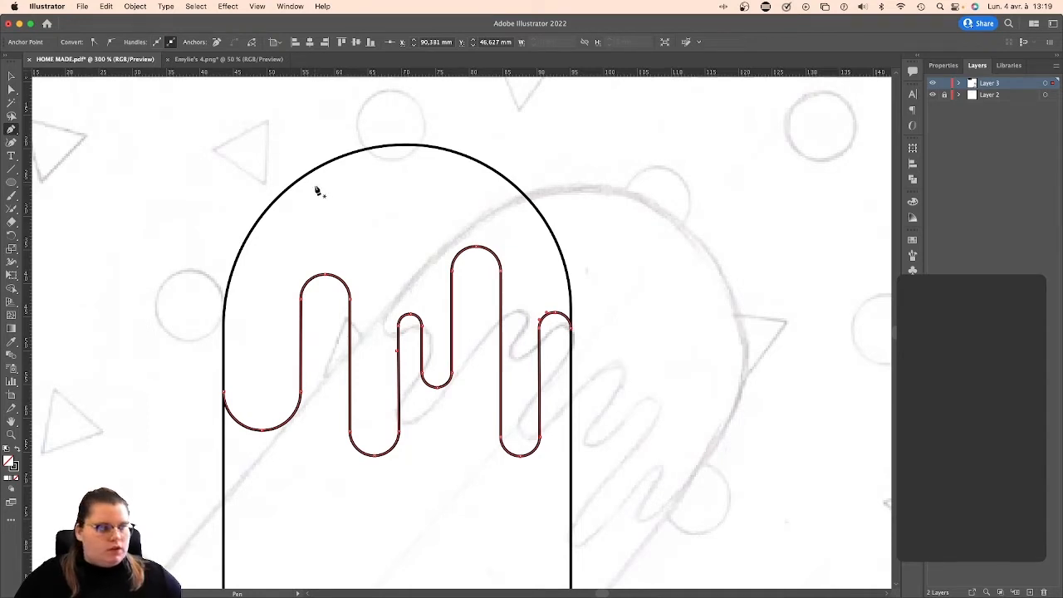
pyautogui.press('v')
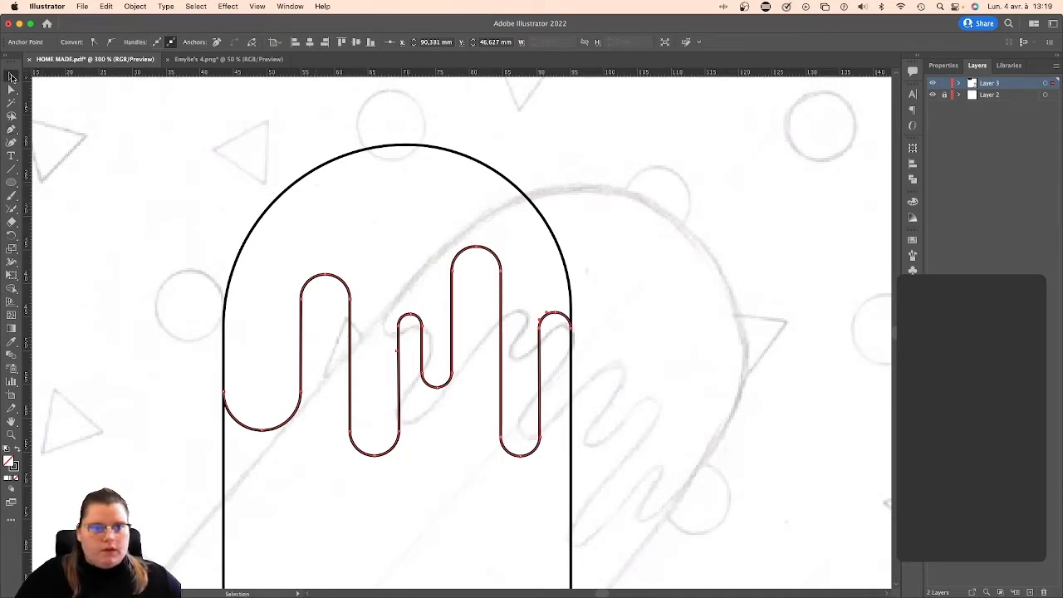
pyautogui.moveTo(500, 311); pyautogui.dragTo(693, 306)
pyautogui.press('super+z')
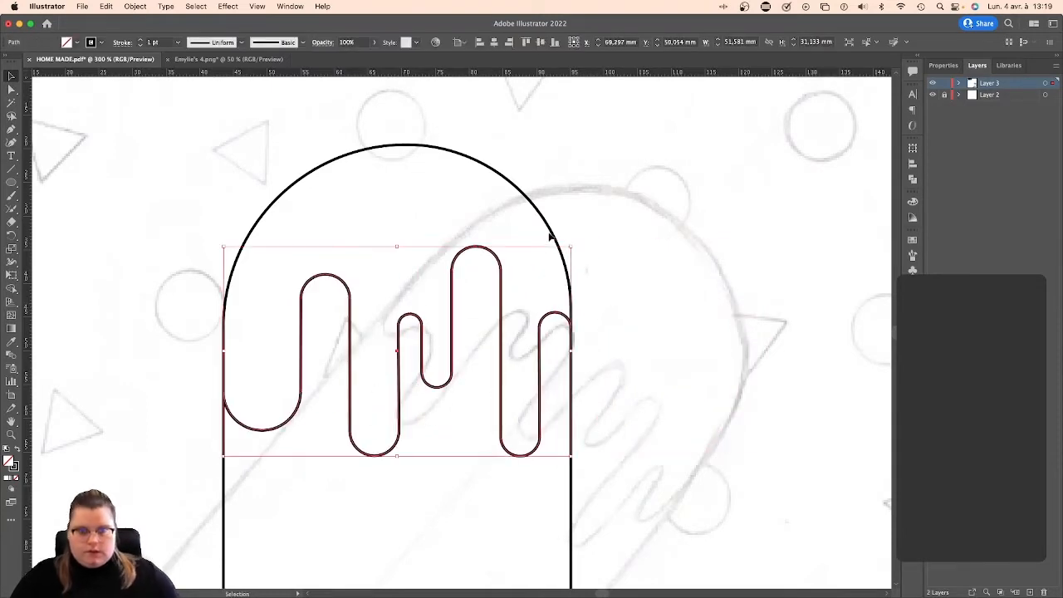
# Duplicate the popsicle's rounded body outline.
pyautogui.click(536, 212)
pyautogui.press('super+c')
pyautogui.press('super+v')
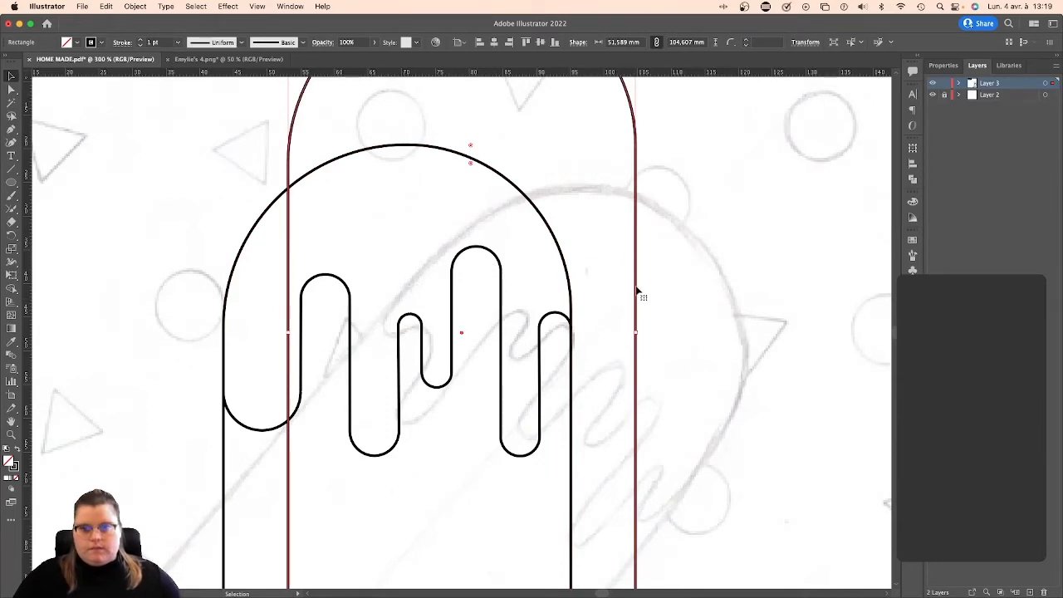
# Move the duplicate body outline to the right of the popsicle and shift the drip line over it.
pyautogui.moveTo(638, 293); pyautogui.dragTo(822, 347)
pyautogui.press('super+minus')
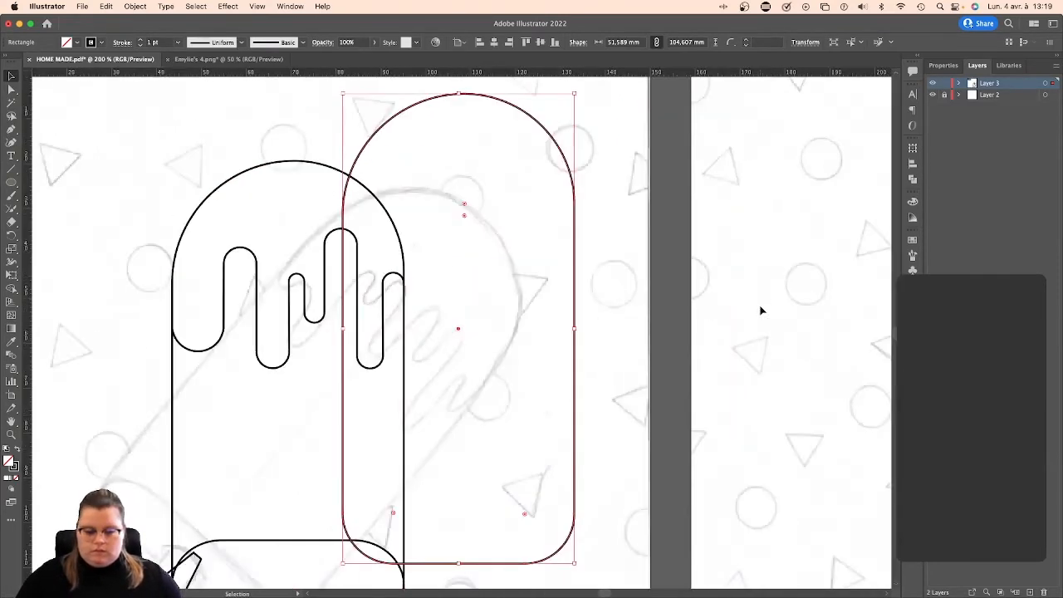
pyautogui.moveTo(577, 253); pyautogui.dragTo(652, 302)
pyautogui.moveTo(355, 304); pyautogui.dragTo(600, 302)
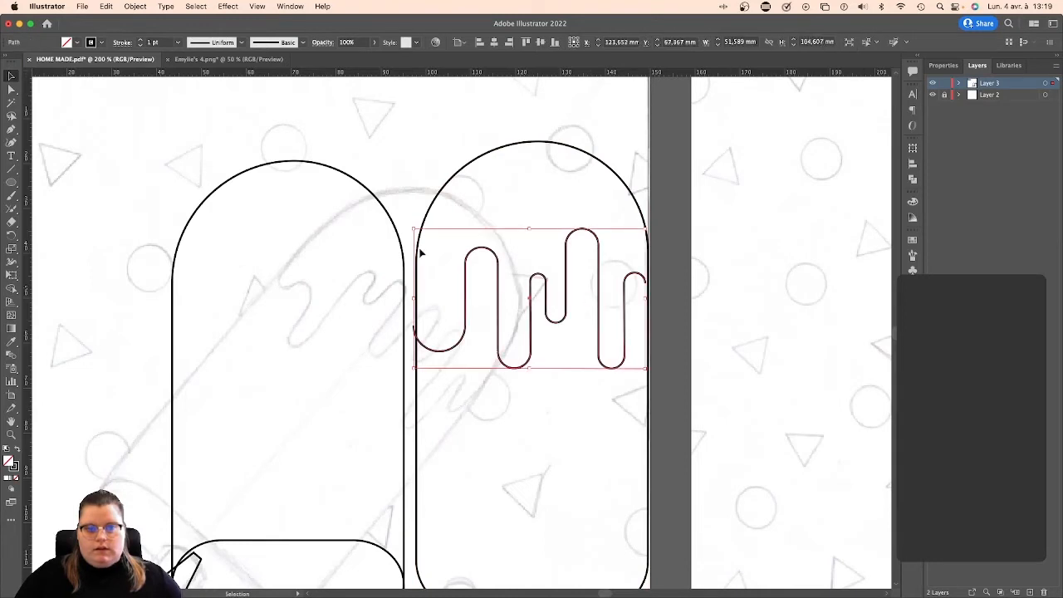
# Centre the drip line and the duplicate body outline horizontally on each other and place the pair beside the original popsicle.
pyautogui.keyDown('shift'); pyautogui.click(419, 199); pyautogui.keyUp('shift')
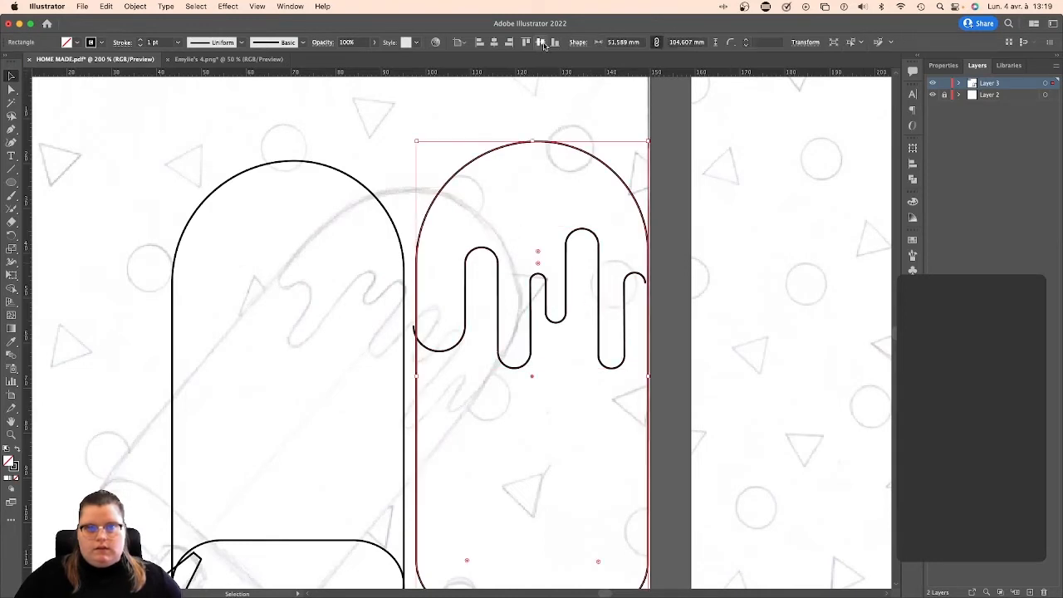
pyautogui.click(494, 42)
pyautogui.click(437, 244)
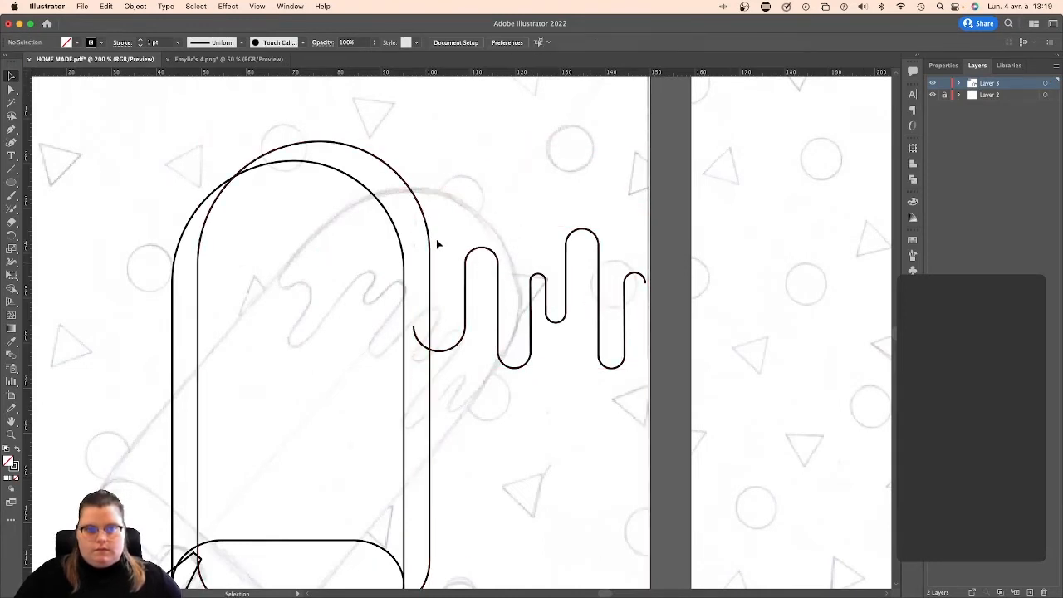
pyautogui.click(430, 247)
pyautogui.keyDown('shift'); pyautogui.click(487, 251); pyautogui.keyUp('shift')
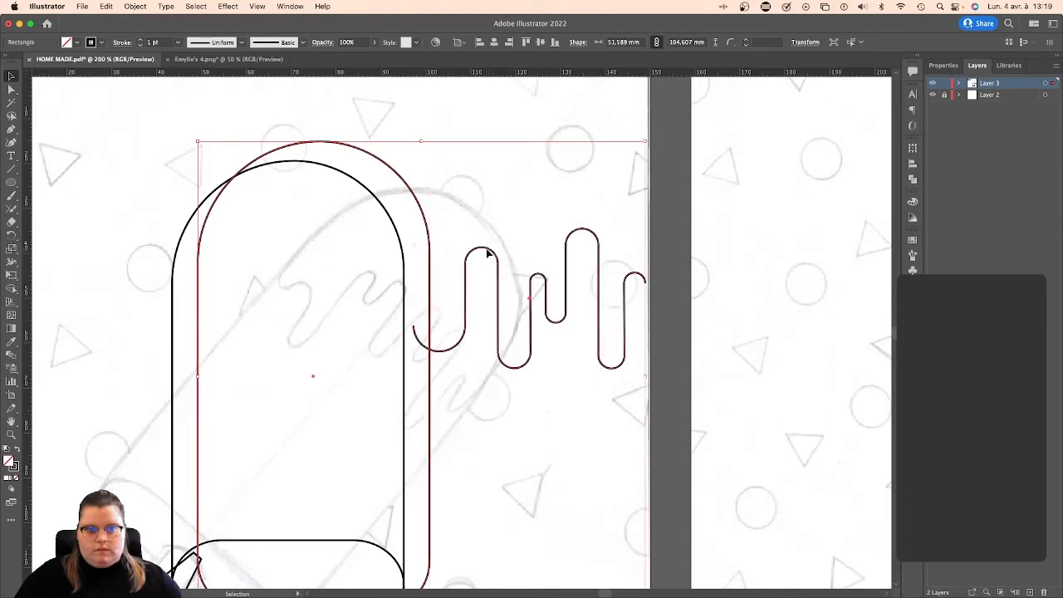
pyautogui.click(494, 42)
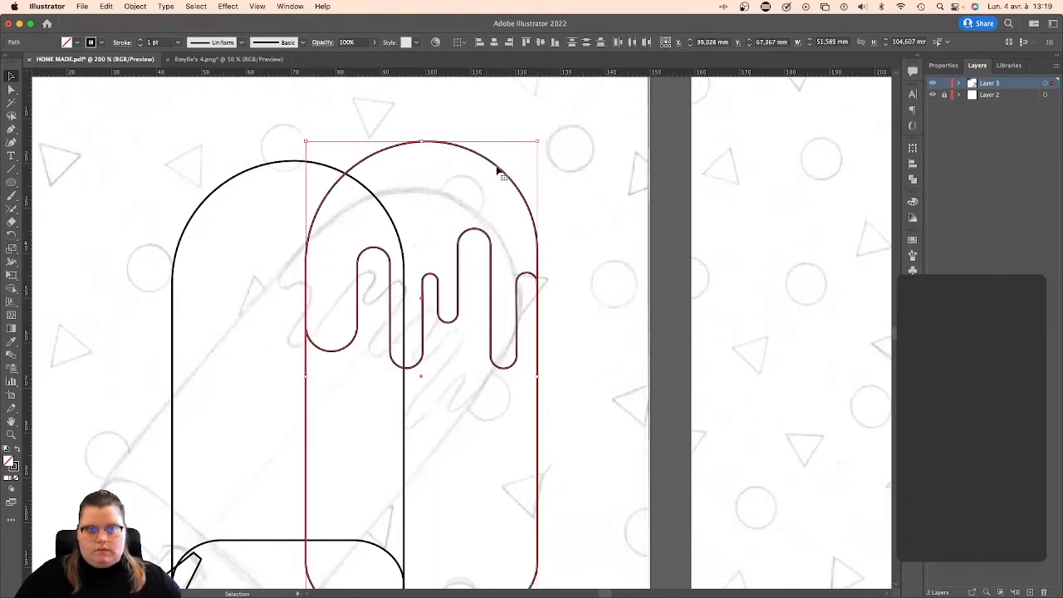
pyautogui.moveTo(499, 171); pyautogui.dragTo(609, 156)
# Delete the duplicate outline's bottom edge, lower corners and straight sides with Direct Selection, keeping only its domed top.
pyautogui.click(12, 89)
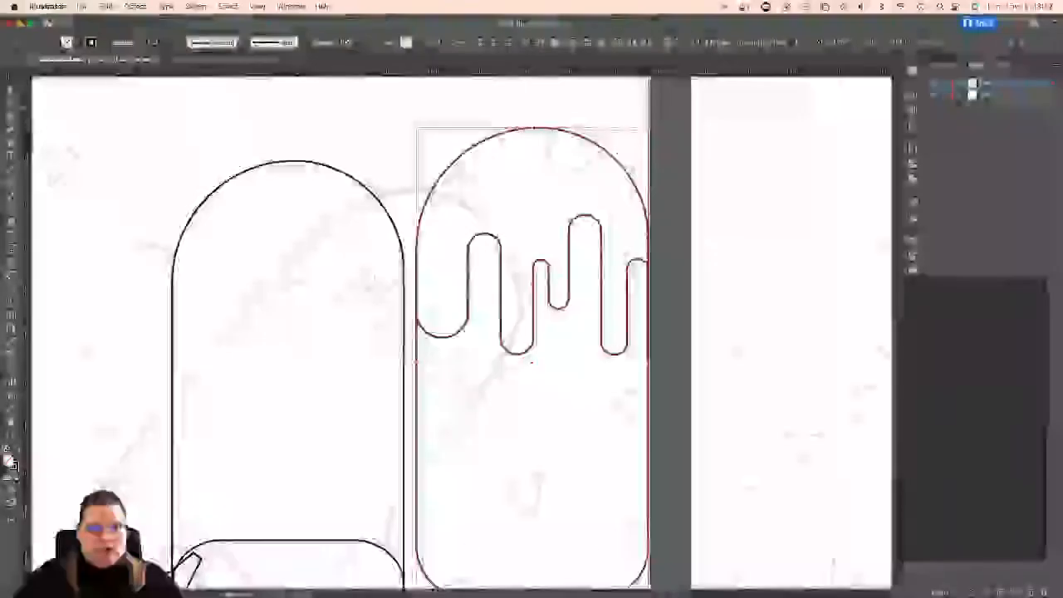
pyautogui.scroll(-3, 532, 332)
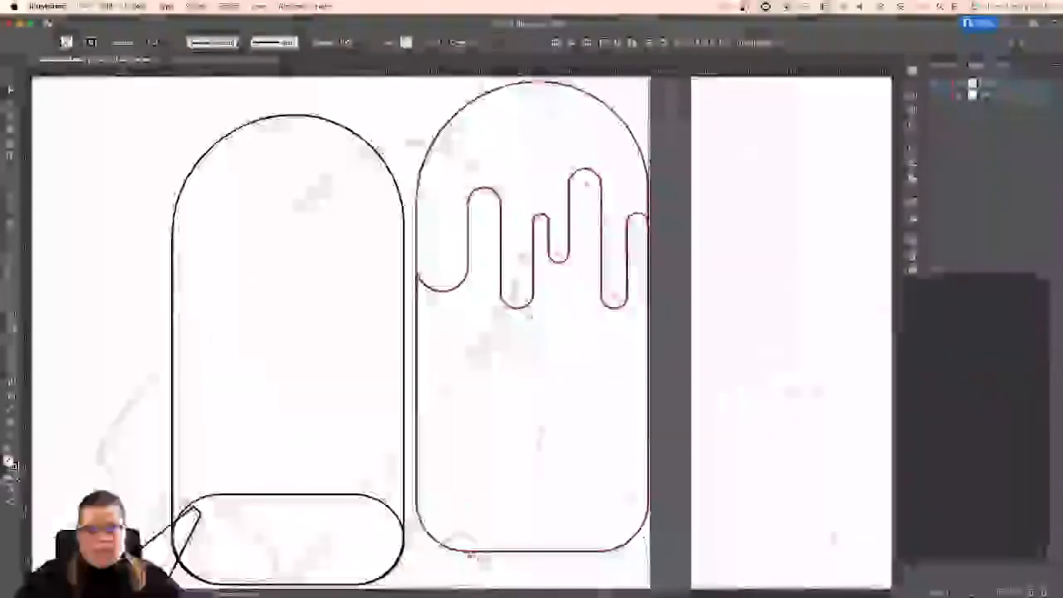
pyautogui.click(467, 552)
pyautogui.press('Delete')
pyautogui.click(417, 503)
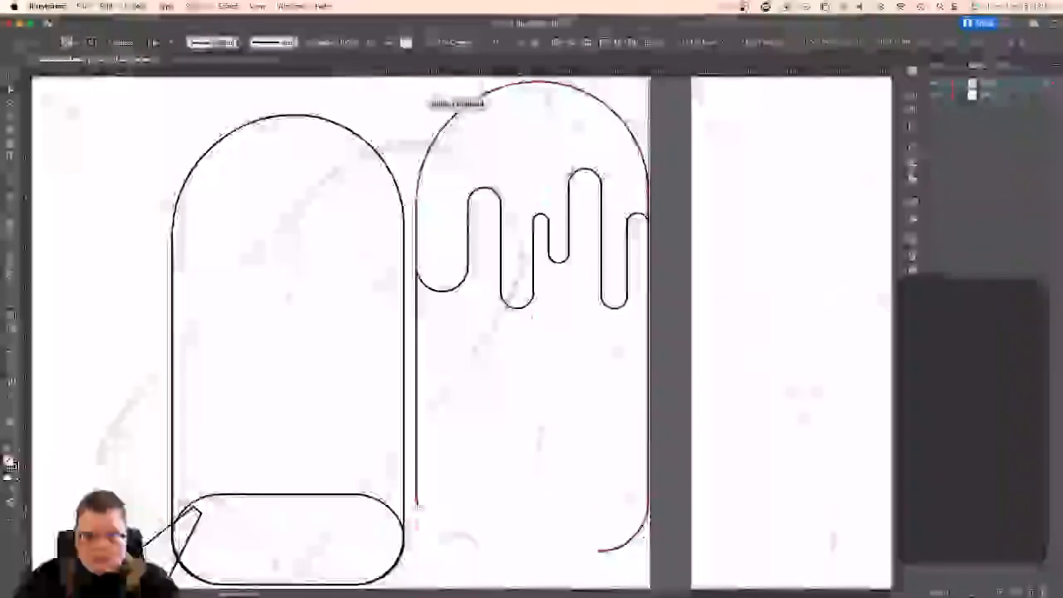
pyautogui.press('Delete')
pyautogui.click(599, 552)
pyautogui.press('Delete')
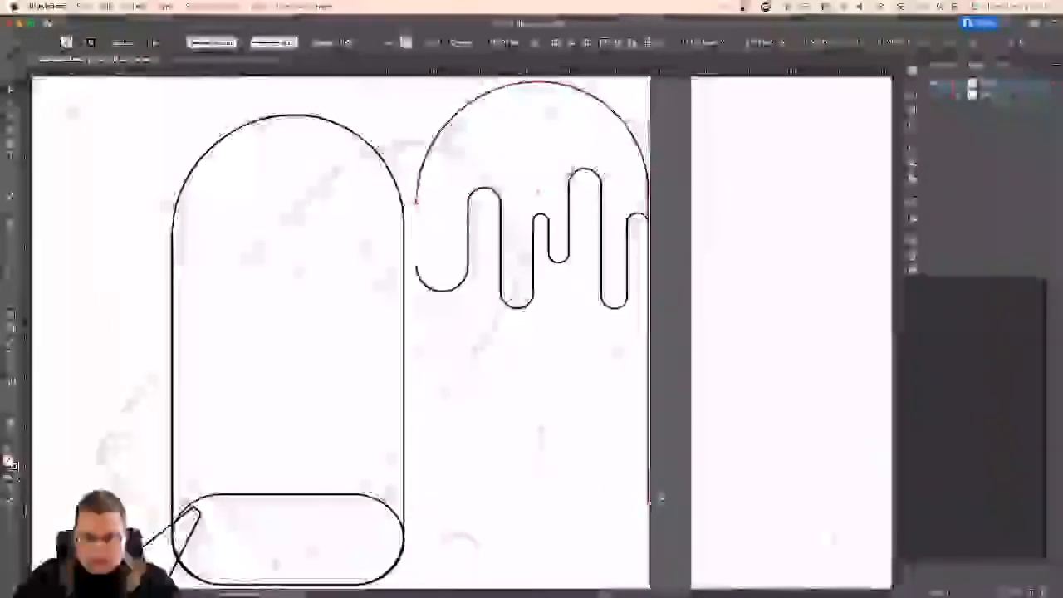
pyautogui.click(649, 503)
pyautogui.press('Delete')
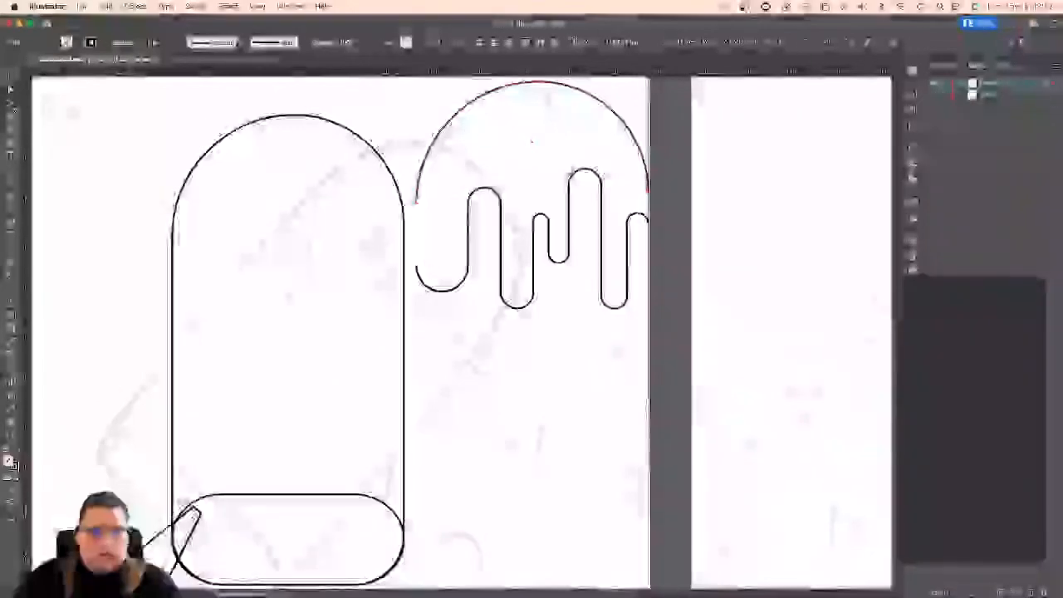
# Join both ends of the domed top to the drip line's ends with Pen tool segments to close the glaze shape.
pyautogui.click(13, 131)
pyautogui.click(417, 207)
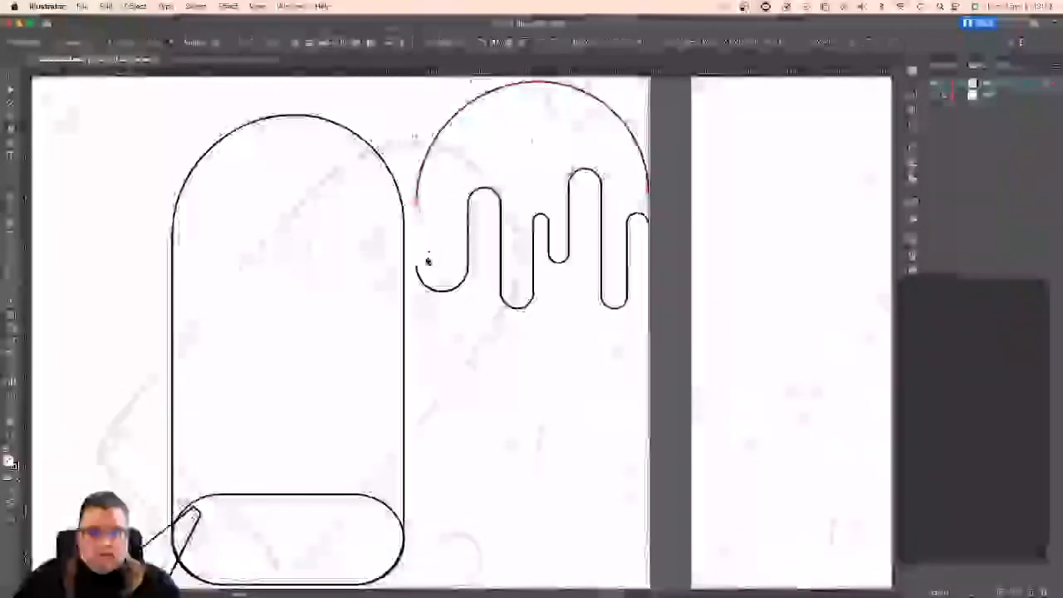
pyautogui.click(417, 267)
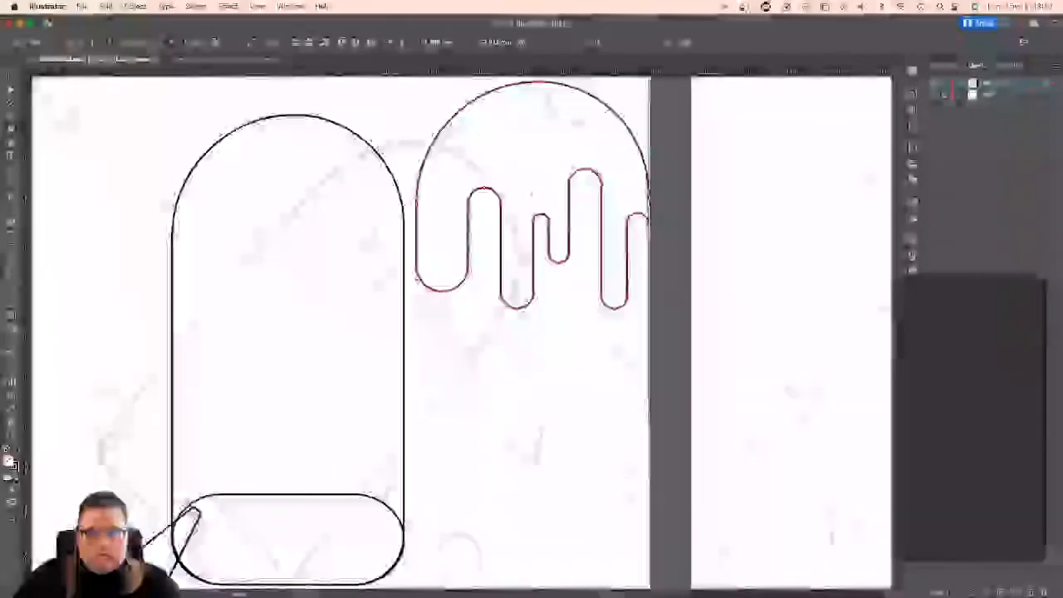
pyautogui.click(648, 198)
pyautogui.click(649, 224)
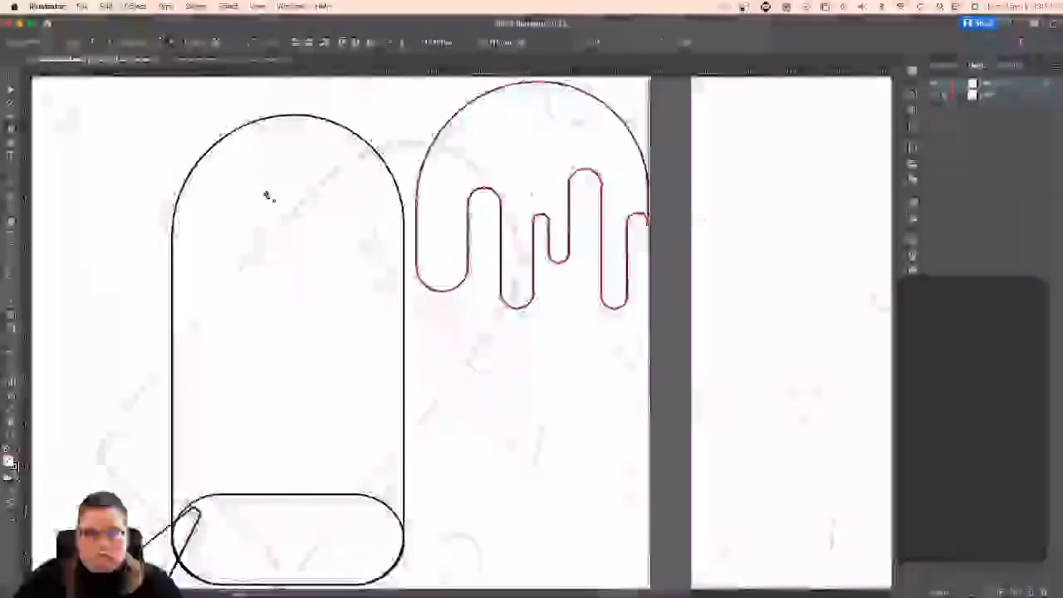
pyautogui.press('v')
pyautogui.click(559, 122)
pyautogui.click(559, 115)
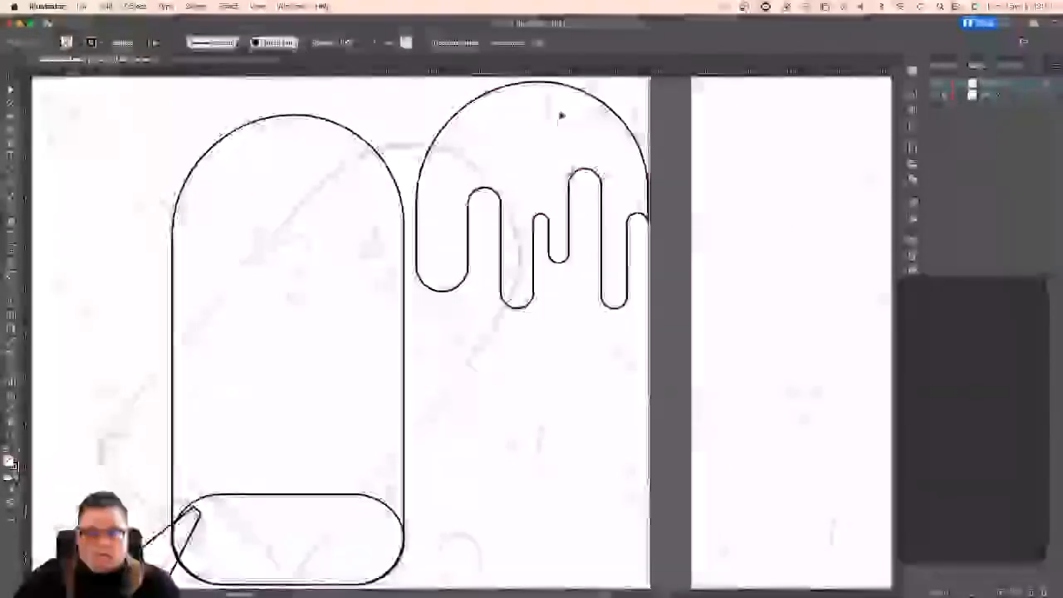
# Undo the glaze construction back to the drip line on the original popsicle, including the duplication of the body outline.
pyautogui.hscroll(5, 560, 111)
pyautogui.hscroll(-3, 503, 229)
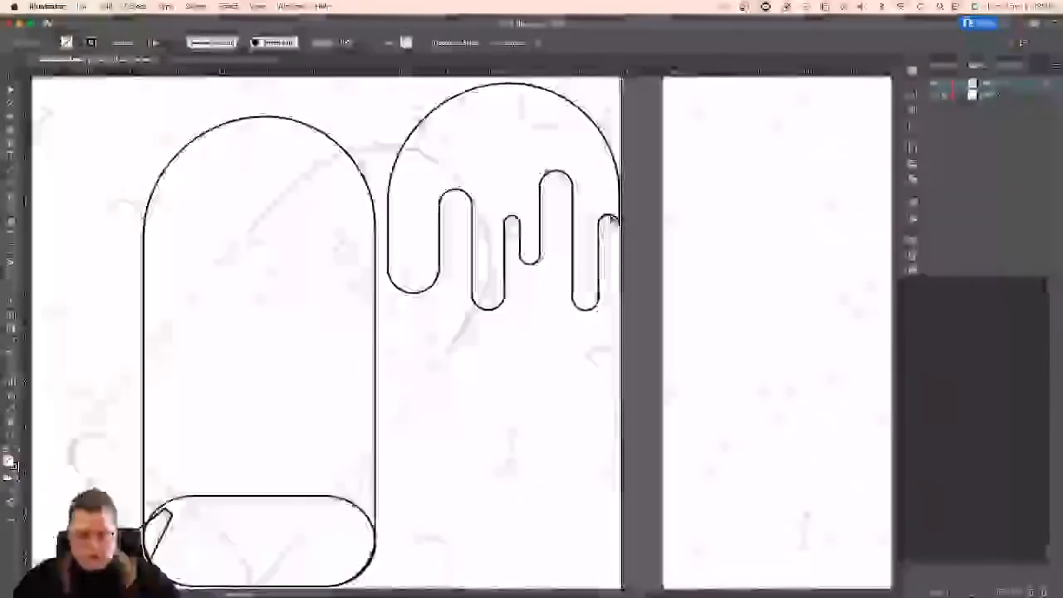
pyautogui.click(612, 218)
pyautogui.press('super+z')
pyautogui.press('super+z')
pyautogui.press('super+z')
pyautogui.press('super+z')
pyautogui.press('super+z')
pyautogui.press('super+z')
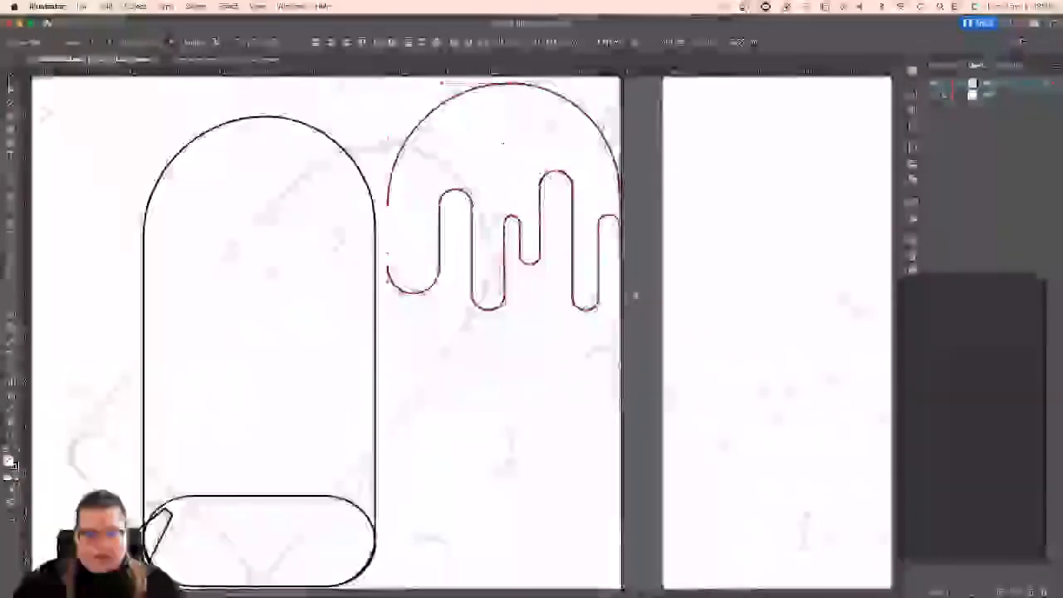
pyautogui.click(507, 236)
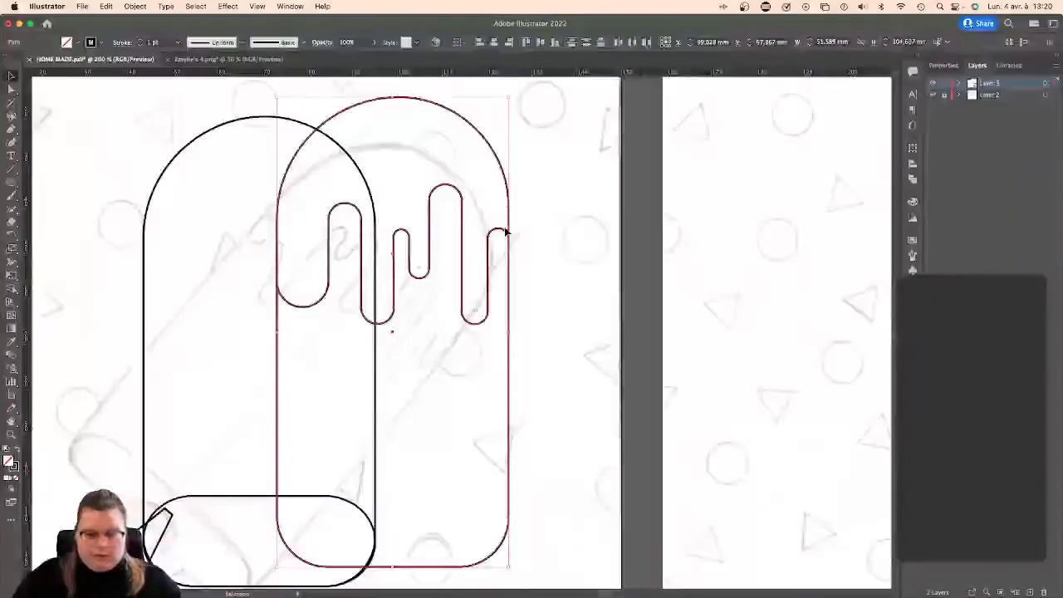
pyautogui.moveTo(509, 236); pyautogui.dragTo(626, 304)
pyautogui.press('super+z')
pyautogui.press('super+z')
pyautogui.press('super+z')
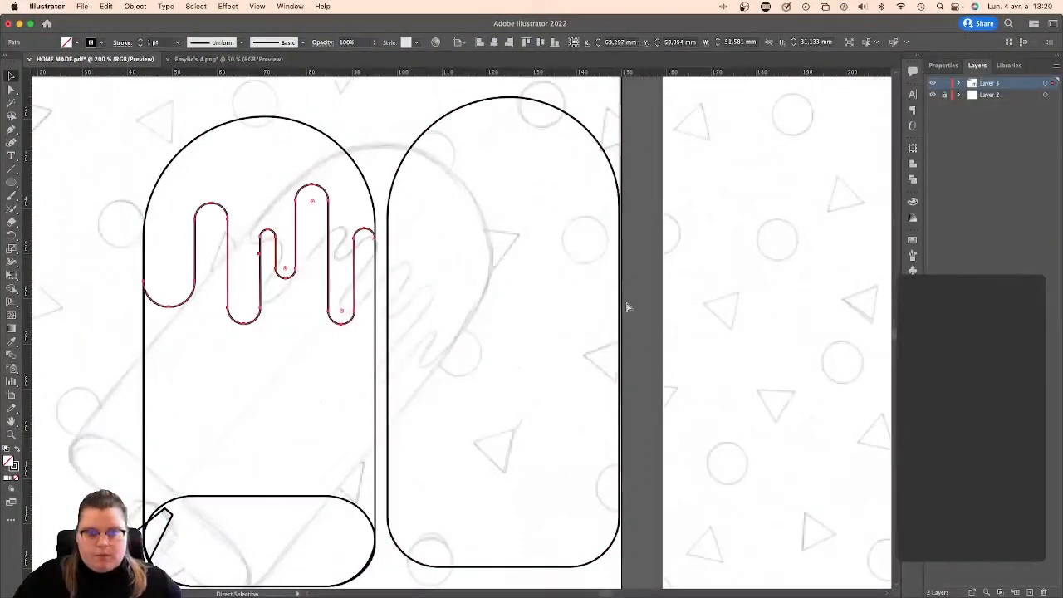
pyautogui.press('super+z')
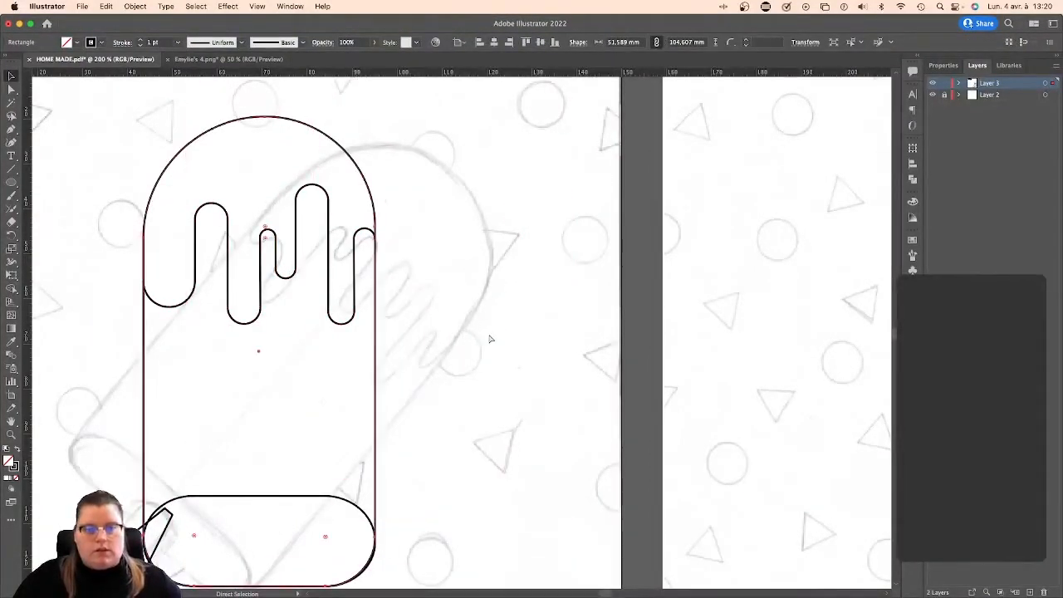
# Remove the three vertical segments connecting the last three half circles at the right of the drip line.
pyautogui.hscroll(-5, 484, 325)
pyautogui.scroll(2, 485, 326)
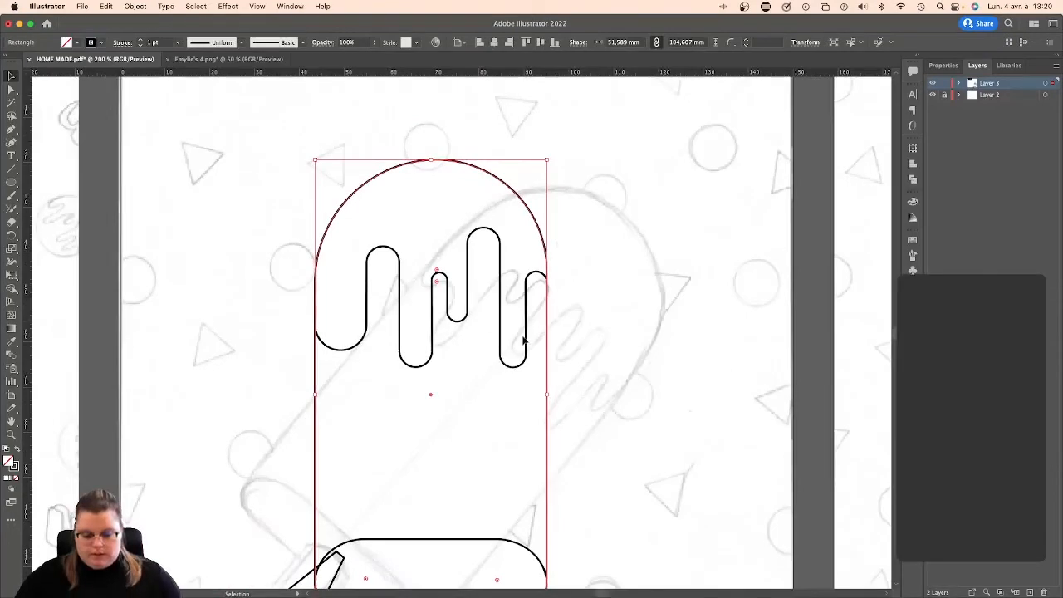
pyautogui.press('a')
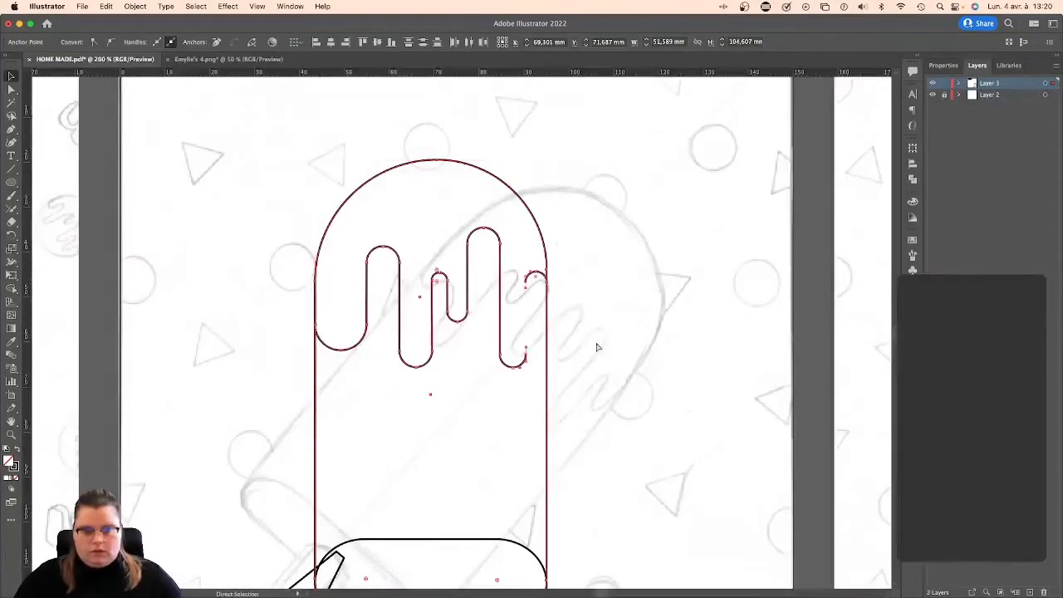
pyautogui.press('Delete')
pyautogui.press('Delete')
pyautogui.press('v')
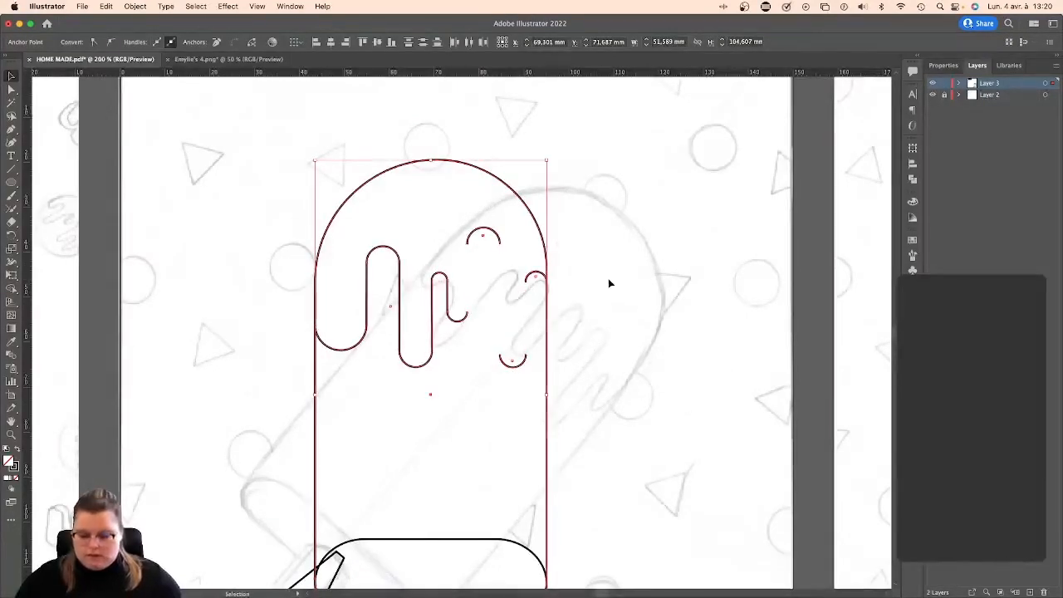
# Shrink the tallest upper half circle to about 5.6 mm wide and shift the two half circles beside the body's right edge left.
pyautogui.press('super+equal')
pyautogui.scroll(5, 625, 279)
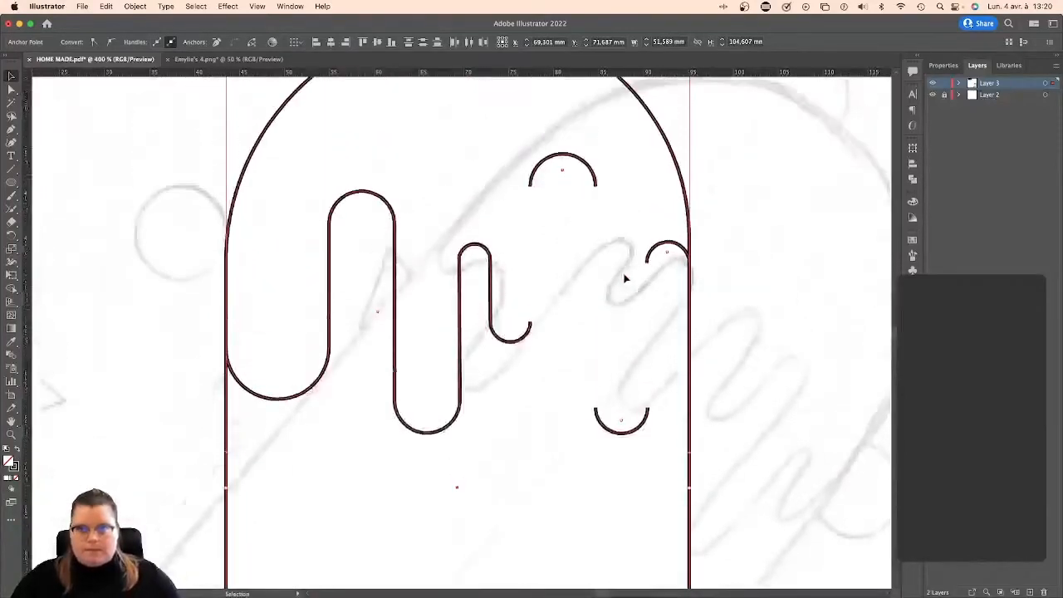
pyautogui.scroll(1, 624, 279)
pyautogui.click(567, 168)
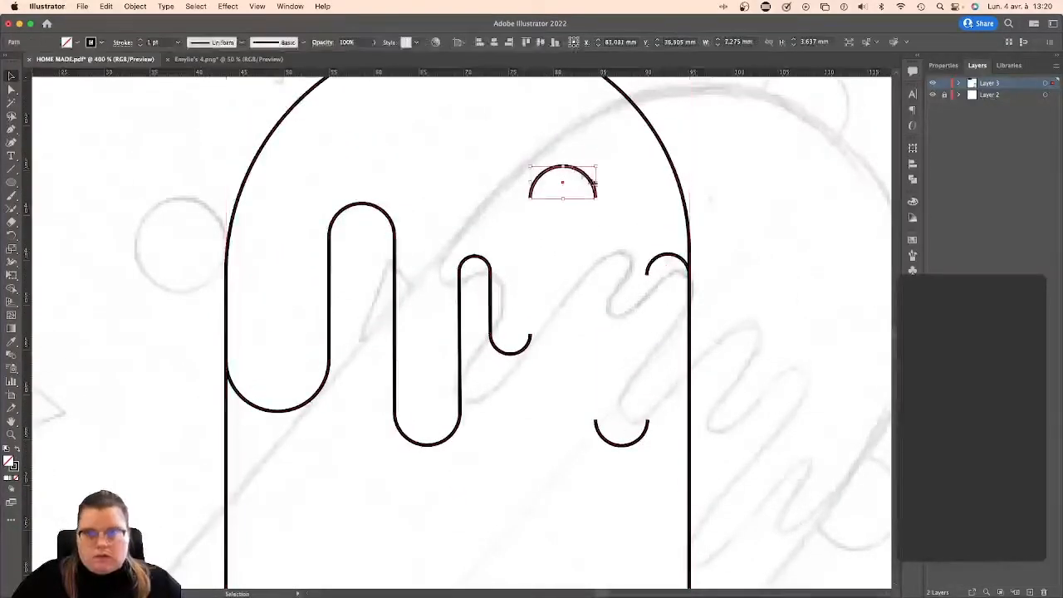
pyautogui.moveTo(597, 182); pyautogui.dragTo(581, 182)
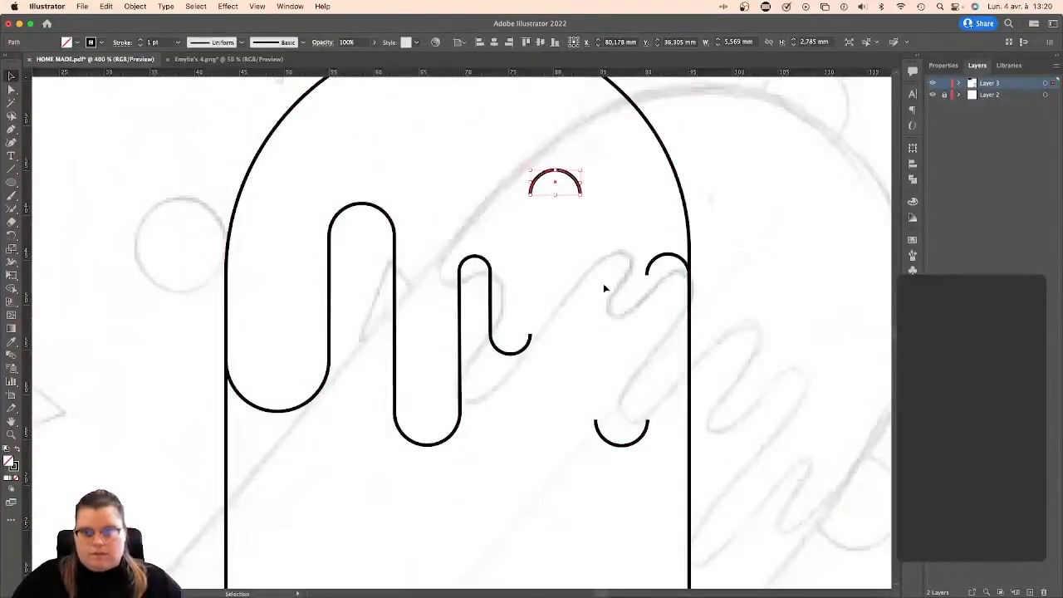
pyautogui.moveTo(586, 249); pyautogui.dragTo(620, 439)
pyautogui.click(638, 278)
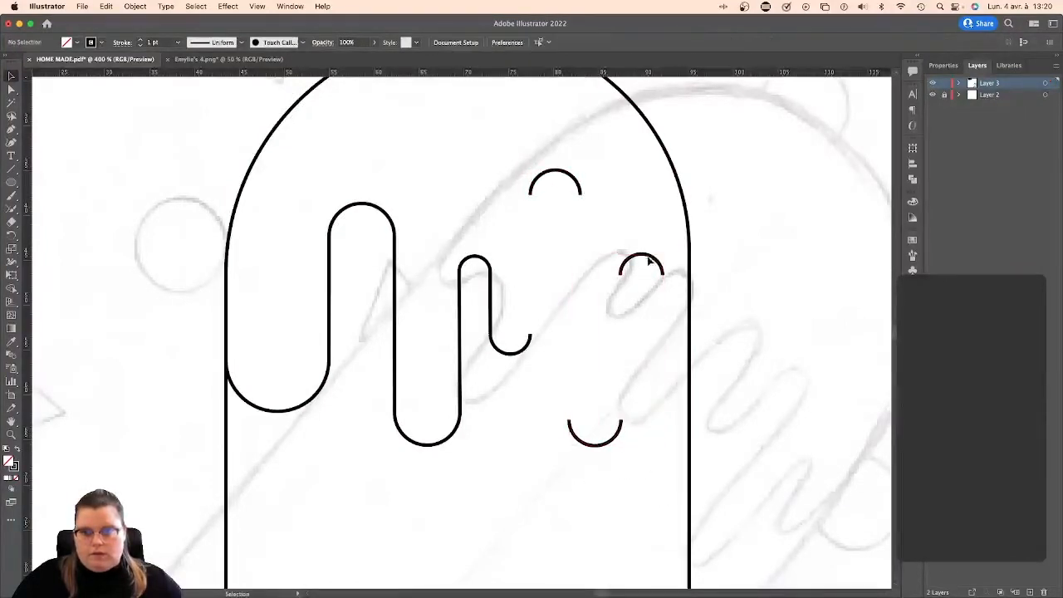
# Add a downward-facing half circle about 3.5 mm wide against the body's right edge, lower than the neighbouring upper one.
pyautogui.moveTo(650, 257); pyautogui.dragTo(683, 378)
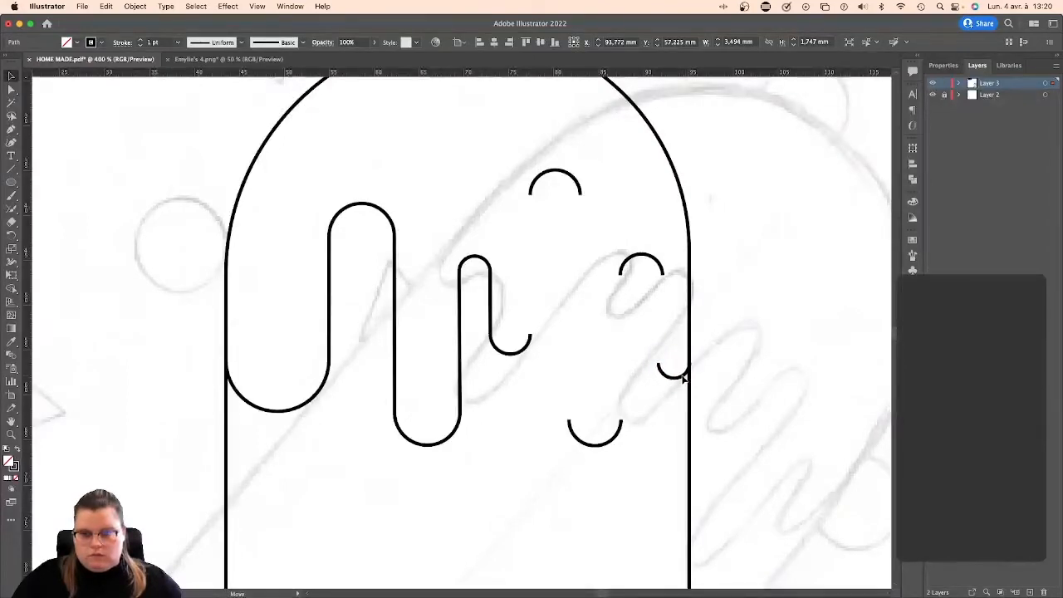
pyautogui.moveTo(683, 378); pyautogui.dragTo(683, 378)
pyautogui.click(729, 376)
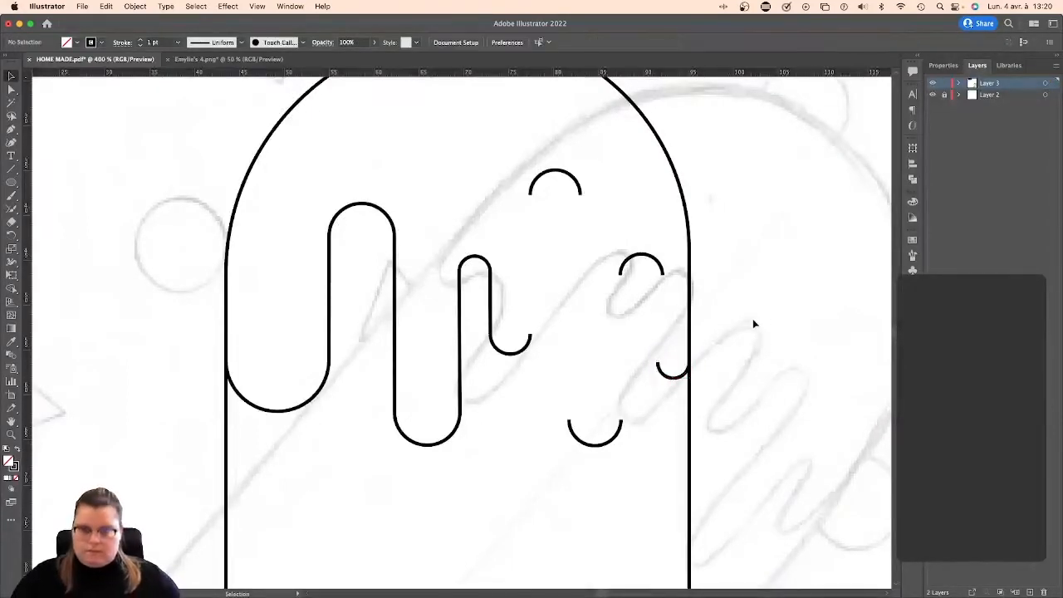
# Place a vertical guide at the new half circle's left end and move the neighbouring upper half circle to meet it.
pyautogui.moveTo(28, 274); pyautogui.dragTo(659, 334)
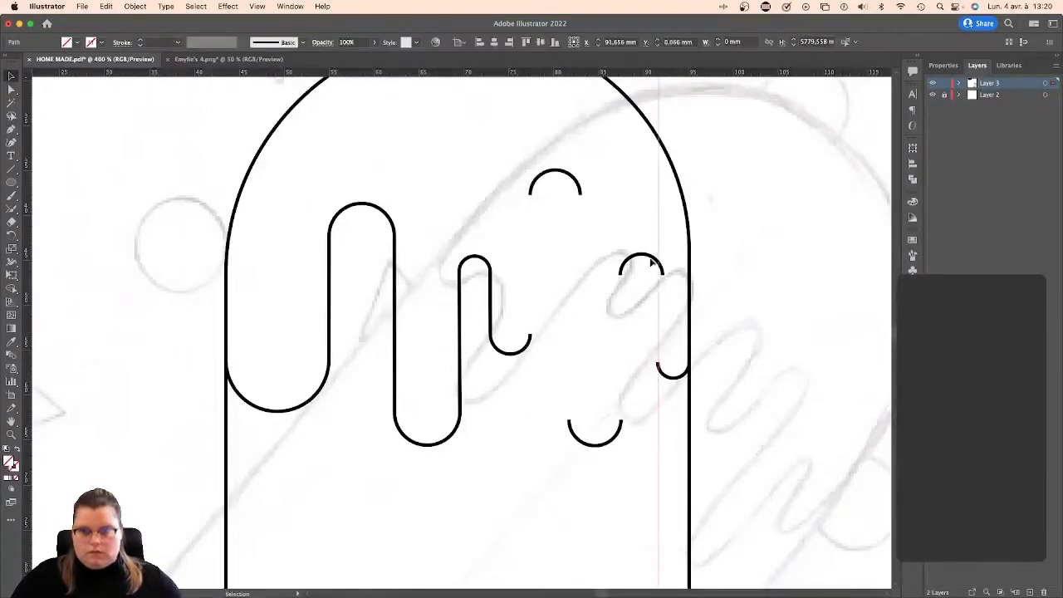
pyautogui.moveTo(648, 260); pyautogui.dragTo(651, 264)
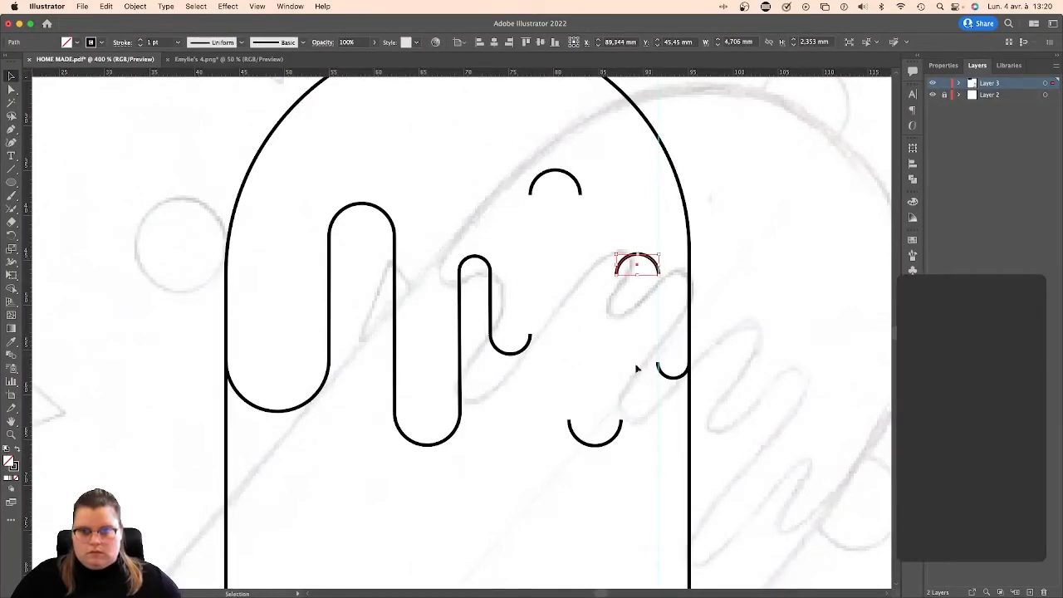
# Move the guide to that upper half circle's left end, then lower the long drip's half circle and shrink it to about 5.1 mm against the guide.
pyautogui.moveTo(660, 401); pyautogui.dragTo(618, 402)
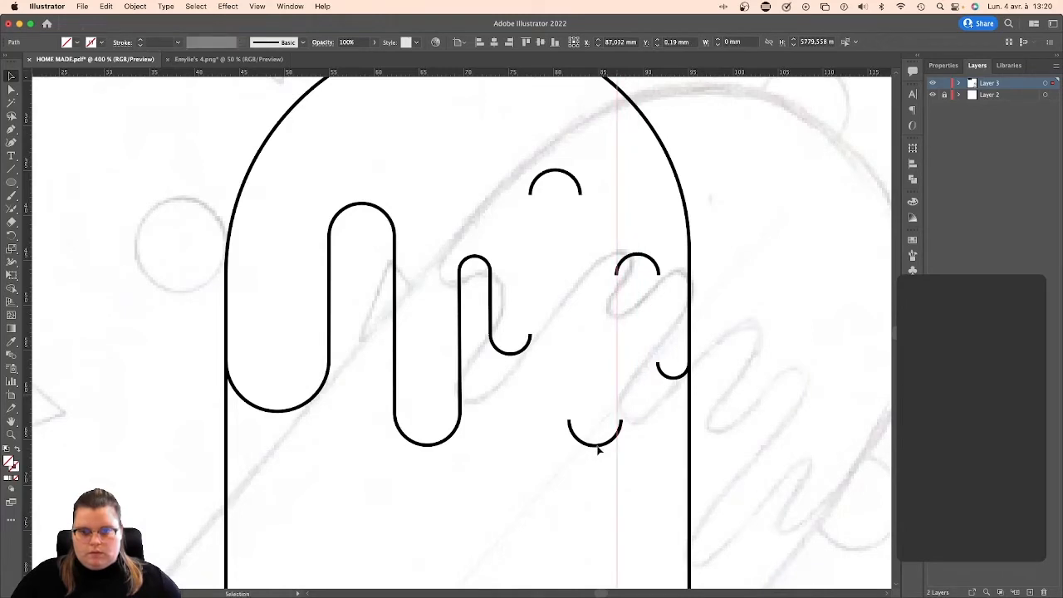
pyautogui.click(598, 447)
pyautogui.moveTo(604, 447); pyautogui.dragTo(608, 469)
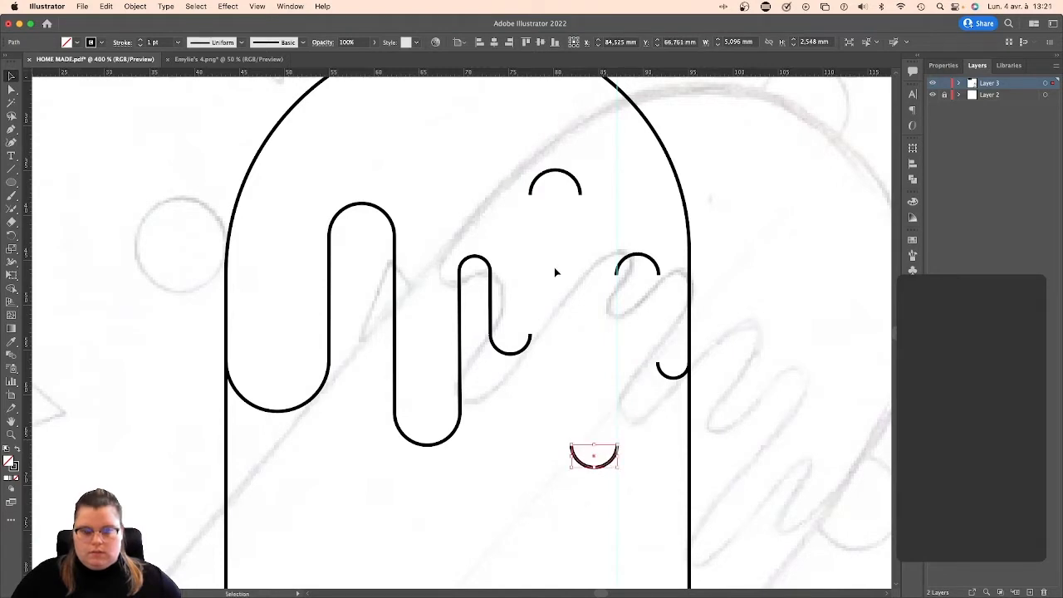
# Move the guide to the long drip's left end and shrink the tallest upper half circle to about 4.6 mm wide to meet it.
pyautogui.click(582, 192)
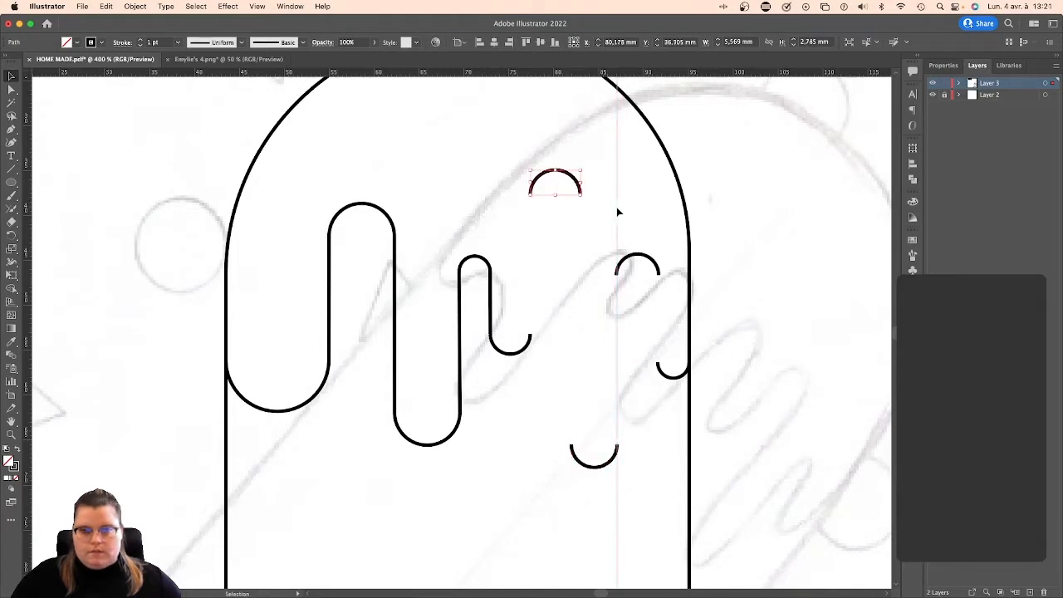
pyautogui.moveTo(586, 216); pyautogui.dragTo(579, 212)
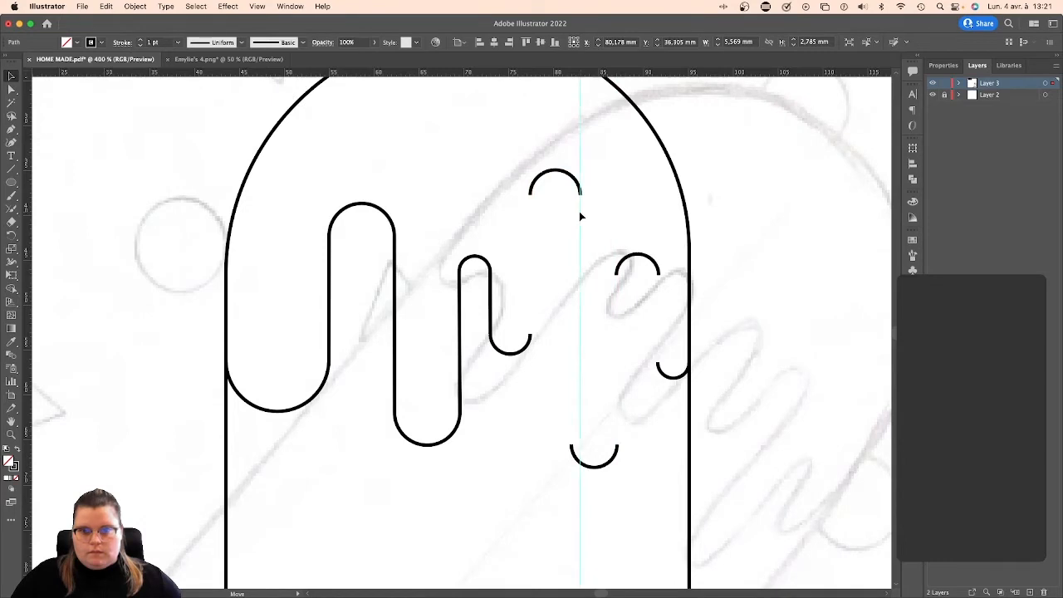
pyautogui.moveTo(581, 350); pyautogui.dragTo(571, 344)
pyautogui.moveTo(564, 172); pyautogui.dragTo(530, 183)
# Move the guide to the short middle drip's right end, align the tallest upper half circle's left end with it, and delete the guide.
pyautogui.moveTo(572, 222); pyautogui.dragTo(532, 224)
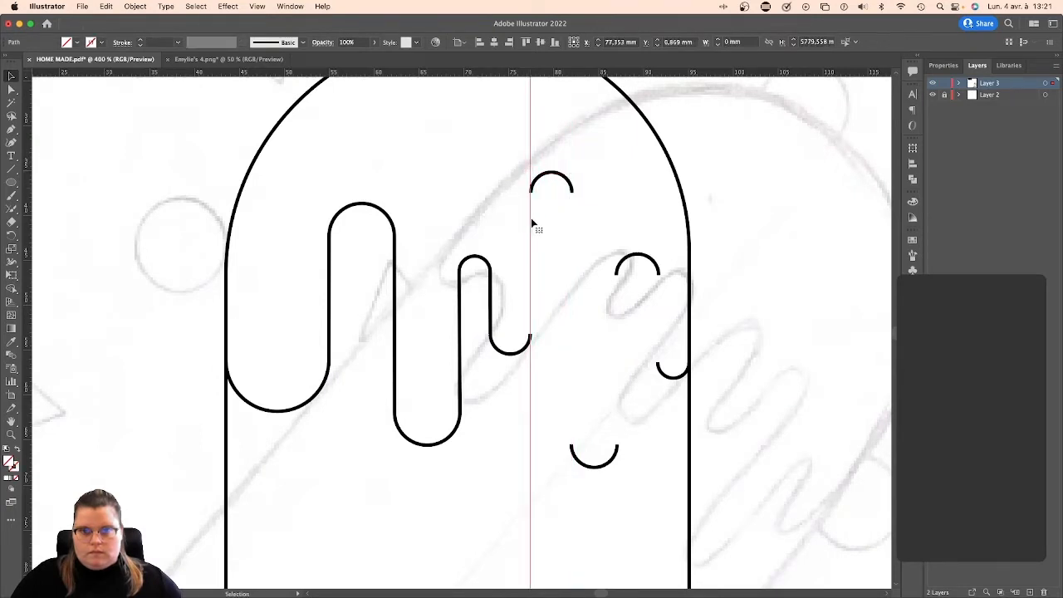
pyautogui.click(558, 219)
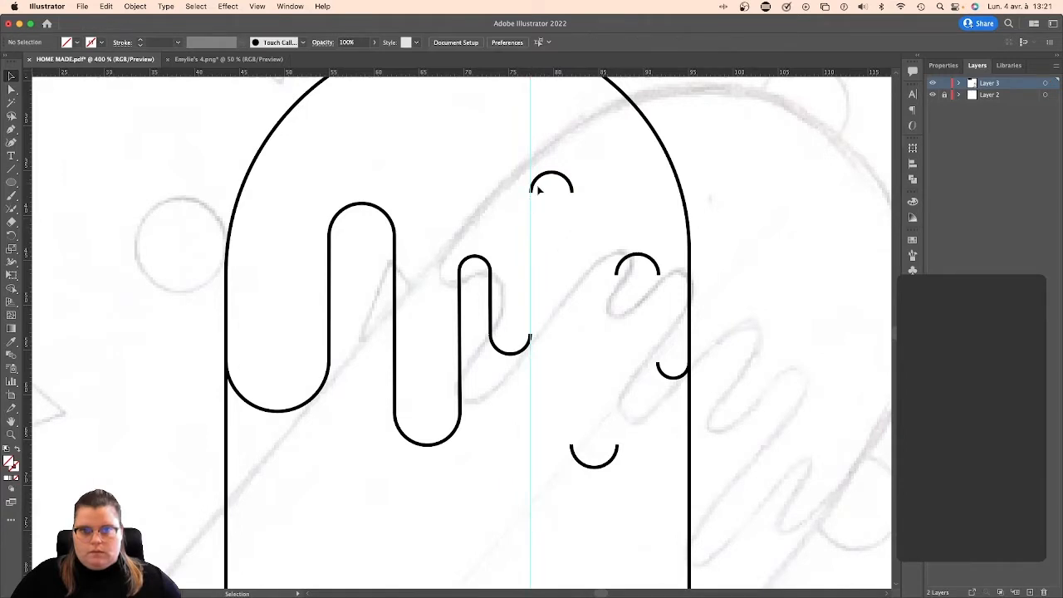
pyautogui.click(533, 189)
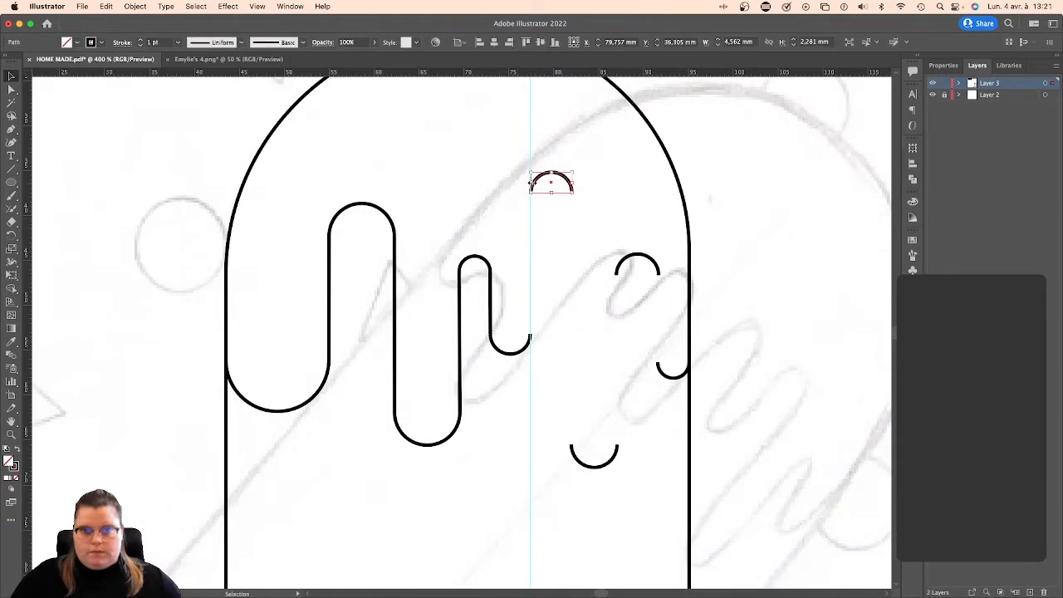
pyautogui.click(530, 237)
pyautogui.press('Delete')
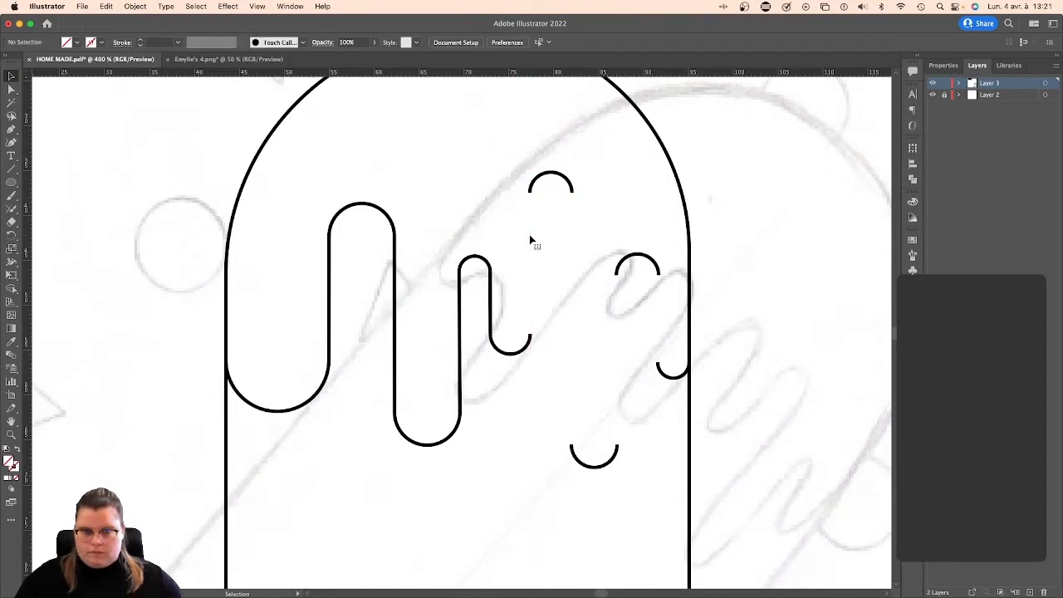
# Join both ends of the tallest upper half circle to the neighbouring drips with straight Pen tool segments.
pyautogui.click(13, 129)
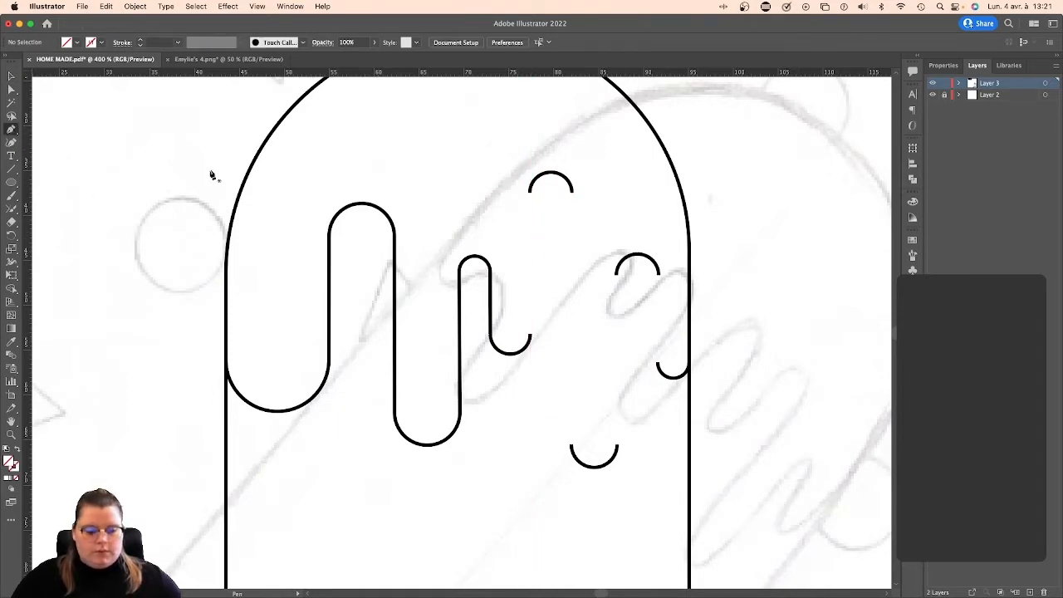
pyautogui.click(530, 193)
pyautogui.click(530, 338)
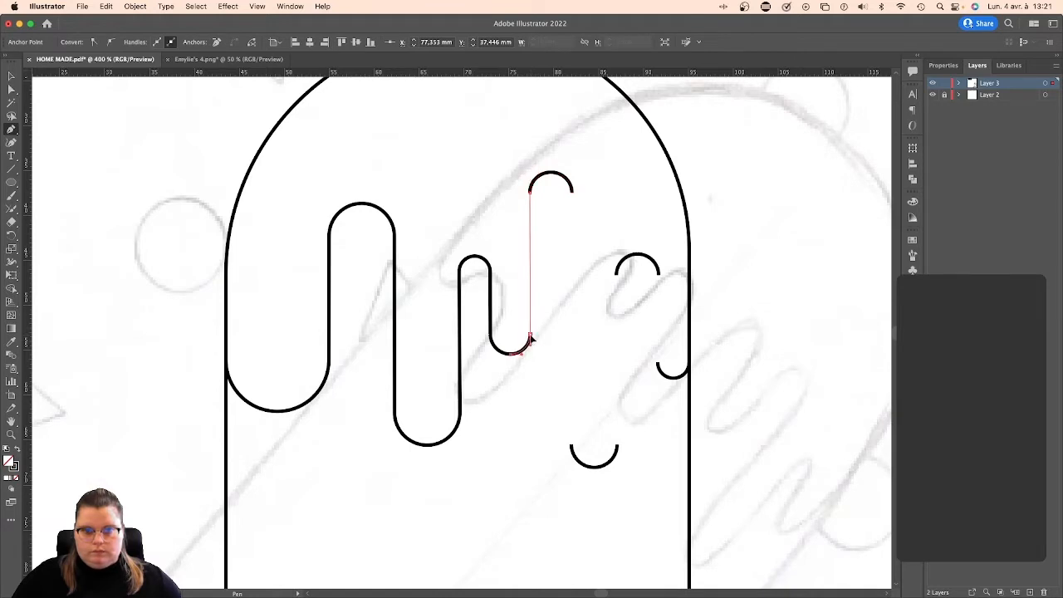
pyautogui.click(572, 196)
pyautogui.click(572, 450)
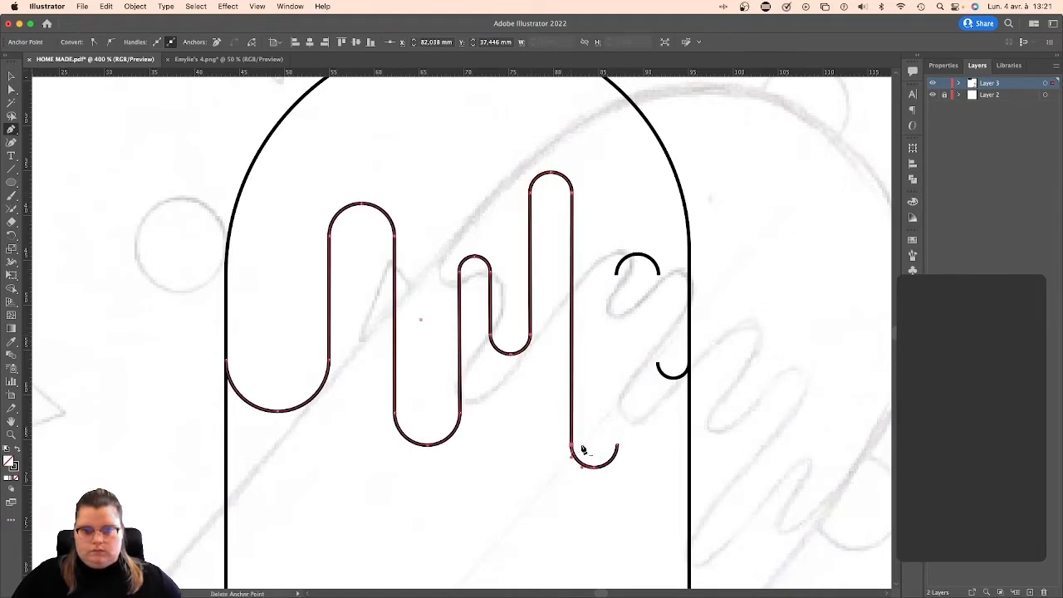
# Connect the long drip, the last upper half circle and the small drip at the body's right edge with straight vertical segments.
pyautogui.click(618, 449)
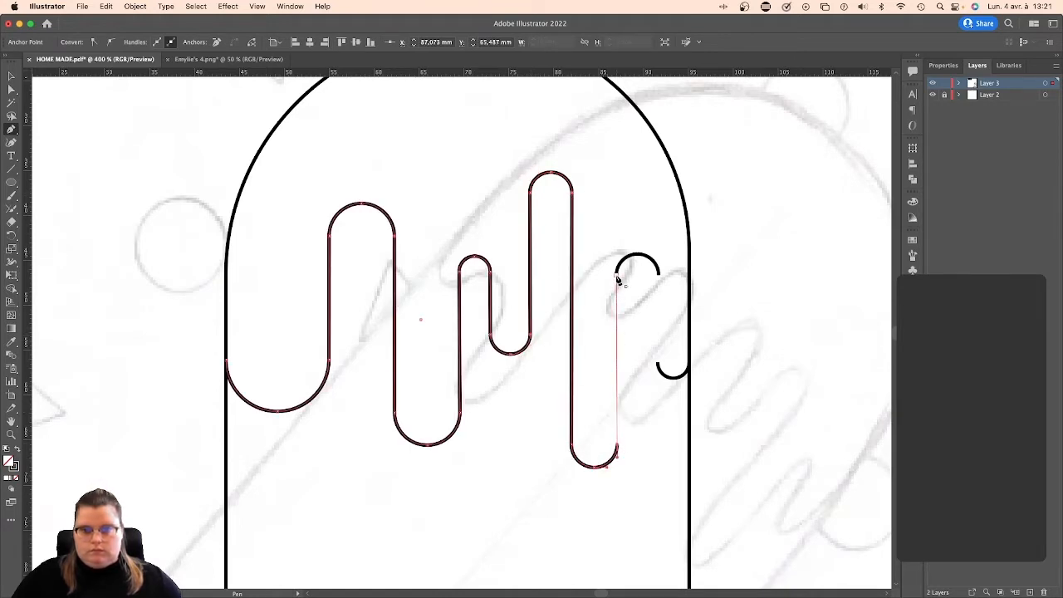
pyautogui.click(617, 274)
pyautogui.click(659, 266)
pyautogui.click(658, 365)
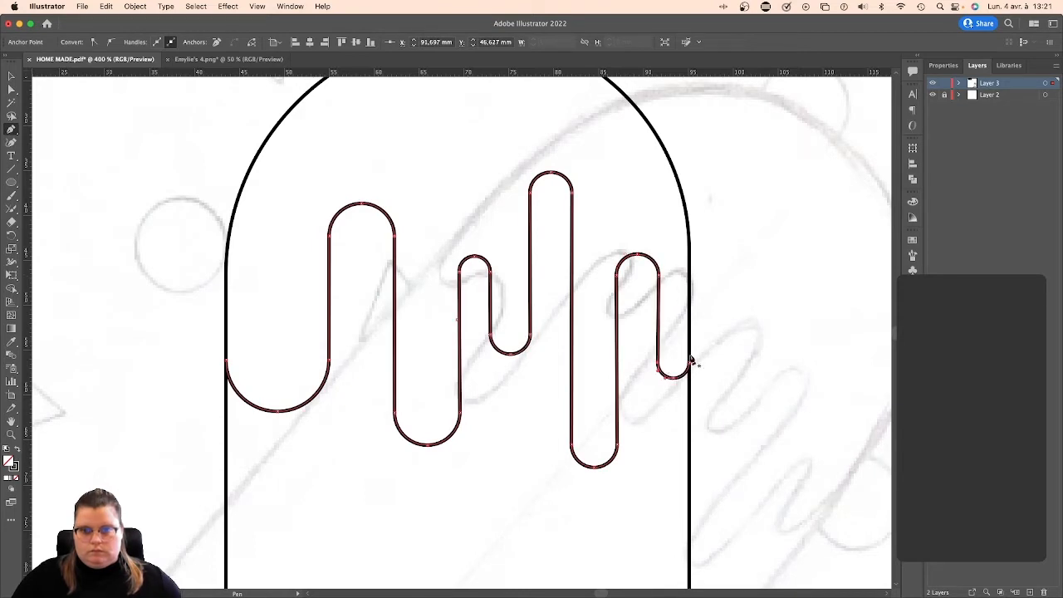
pyautogui.press('v')
pyautogui.click(95, 173)
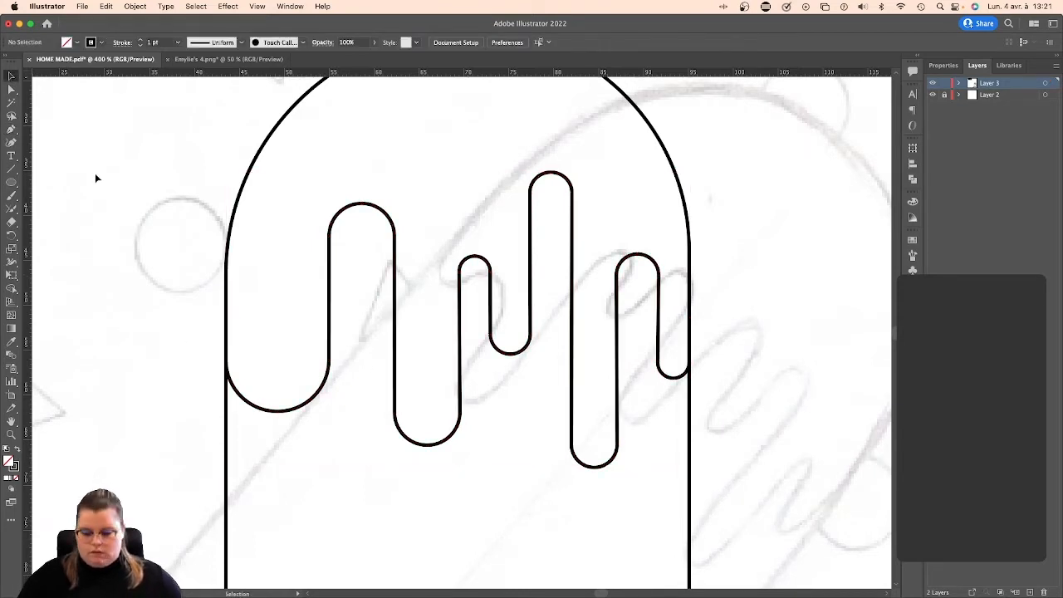
# Duplicate the popsicle body, move the copy and the drip line to the right of the original, and align the two.
pyautogui.press('super+minus')
pyautogui.press('super+minus')
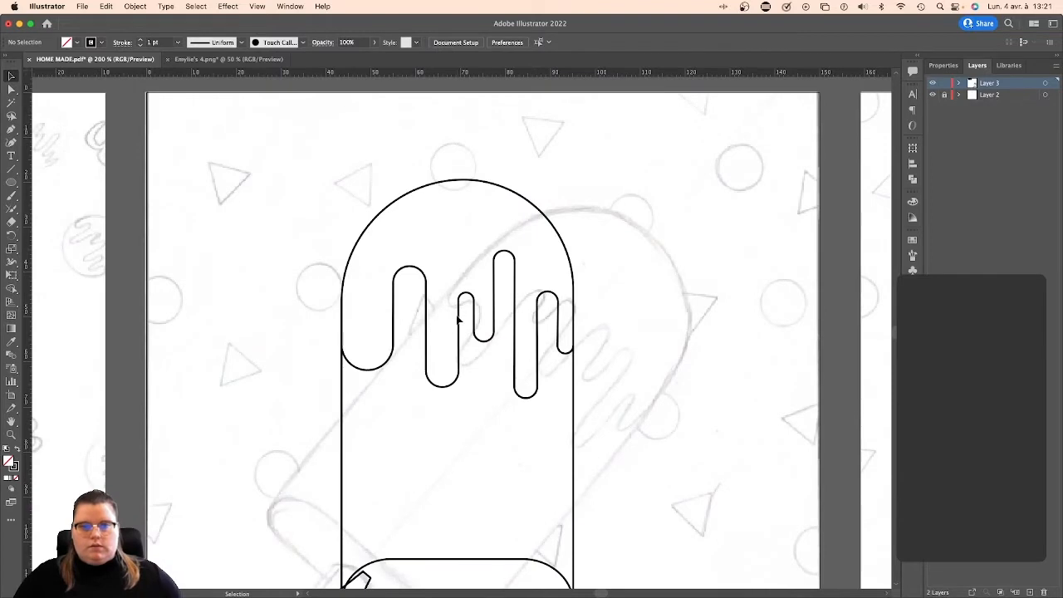
pyautogui.click(502, 193)
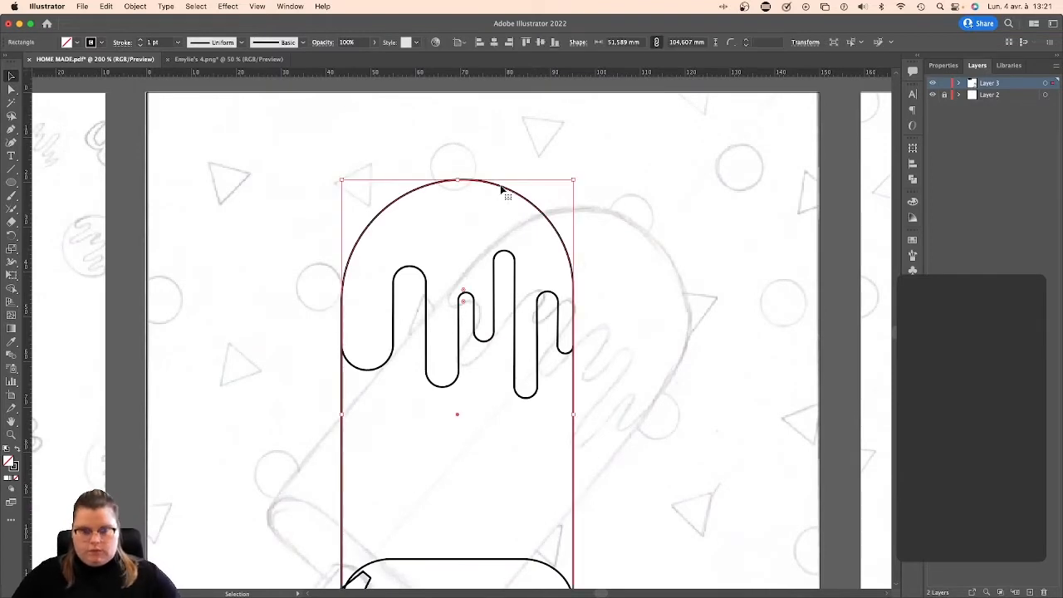
pyautogui.press('super+c')
pyautogui.press('super+v')
pyautogui.moveTo(572, 175); pyautogui.dragTo(809, 268)
pyautogui.moveTo(558, 301); pyautogui.dragTo(802, 301)
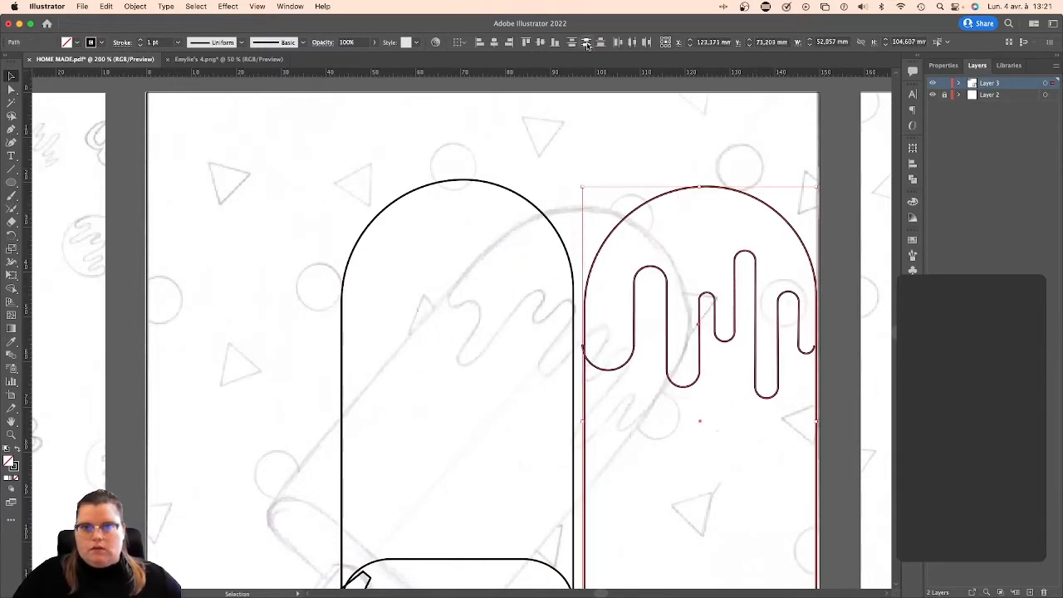
pyautogui.keyDown('shift'); pyautogui.click(715, 193); pyautogui.keyUp('shift')
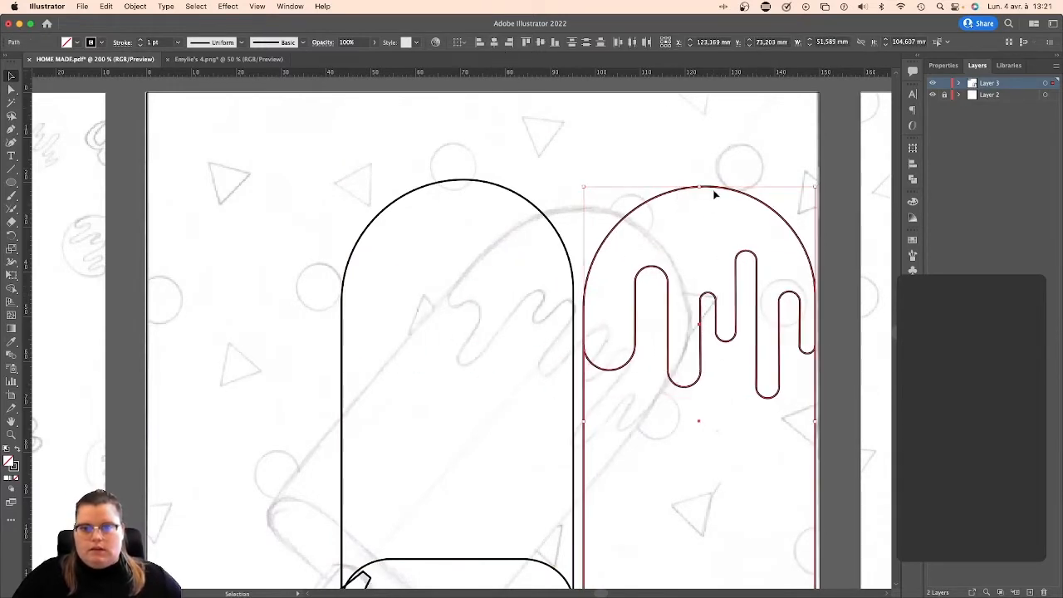
pyautogui.click(632, 132)
# Delete the body copy's lower anchor points so that only its rounded top arc remains above the drip line.
pyautogui.click(645, 201)
pyautogui.press('a')
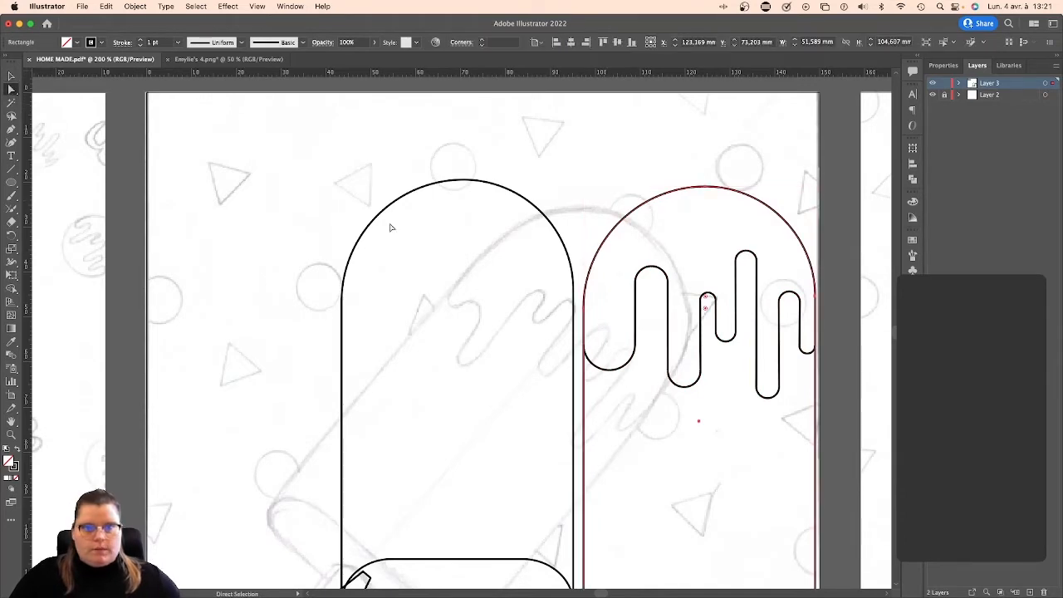
pyautogui.scroll(-5, 391, 228)
pyautogui.hscroll(3, 391, 228)
pyautogui.click(568, 529)
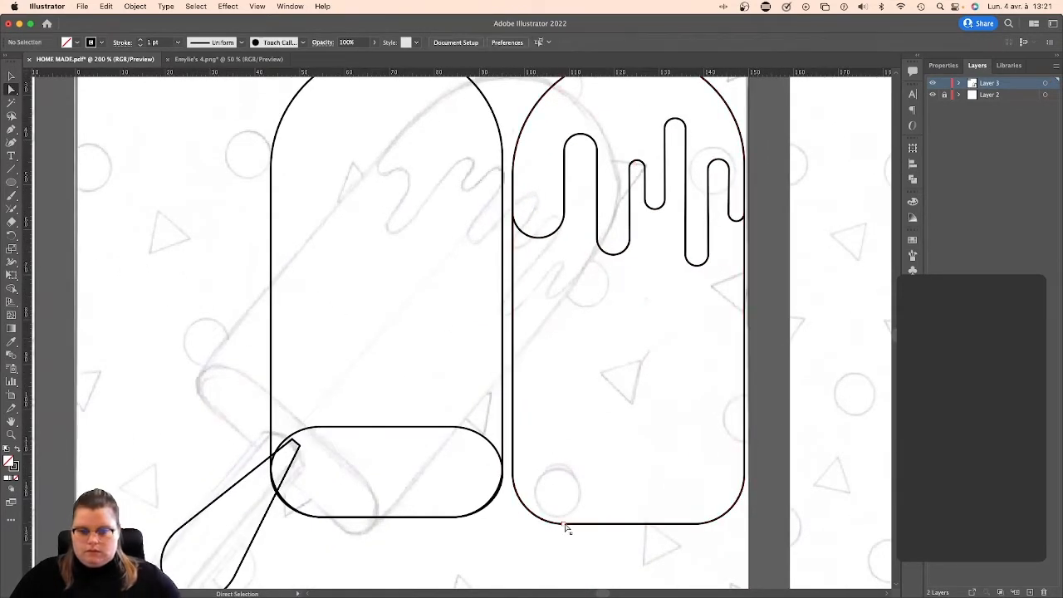
pyautogui.click(563, 524)
pyautogui.press('Delete')
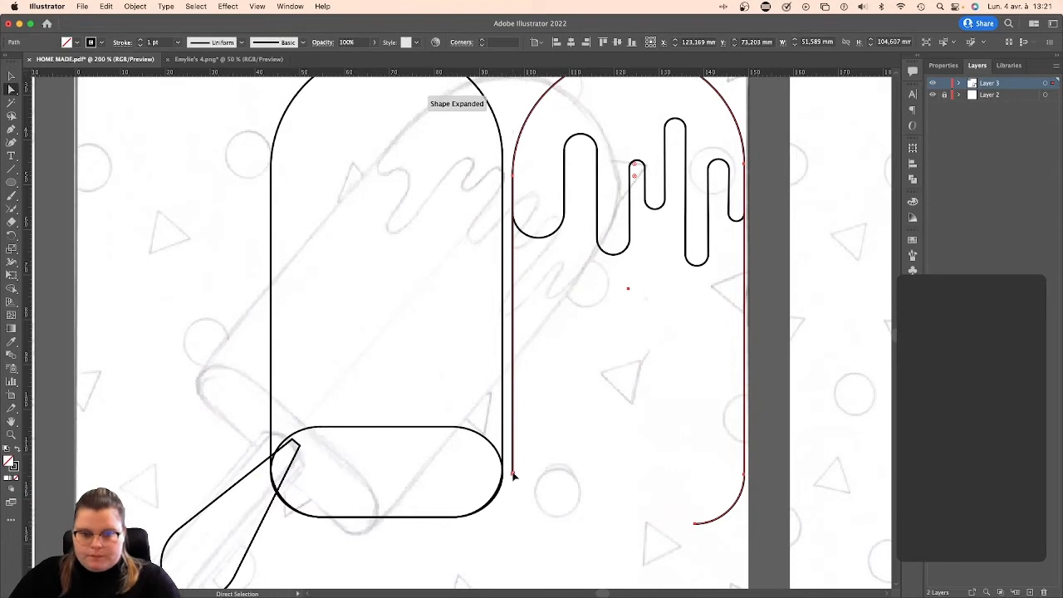
pyautogui.click(513, 475)
pyautogui.press('Delete')
pyautogui.click(696, 524)
pyautogui.press('Delete')
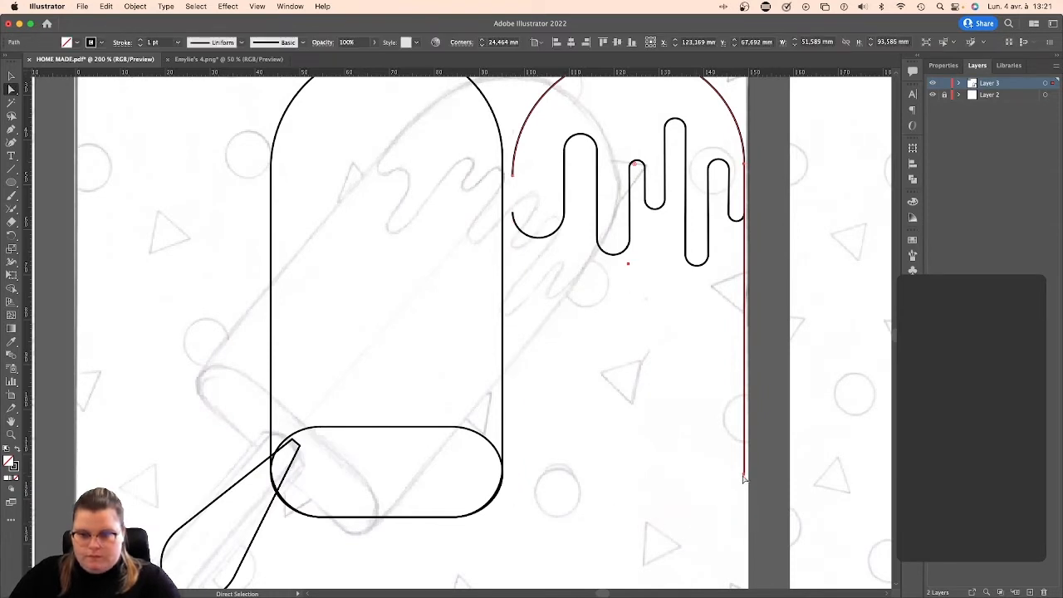
pyautogui.click(744, 476)
pyautogui.press('Delete')
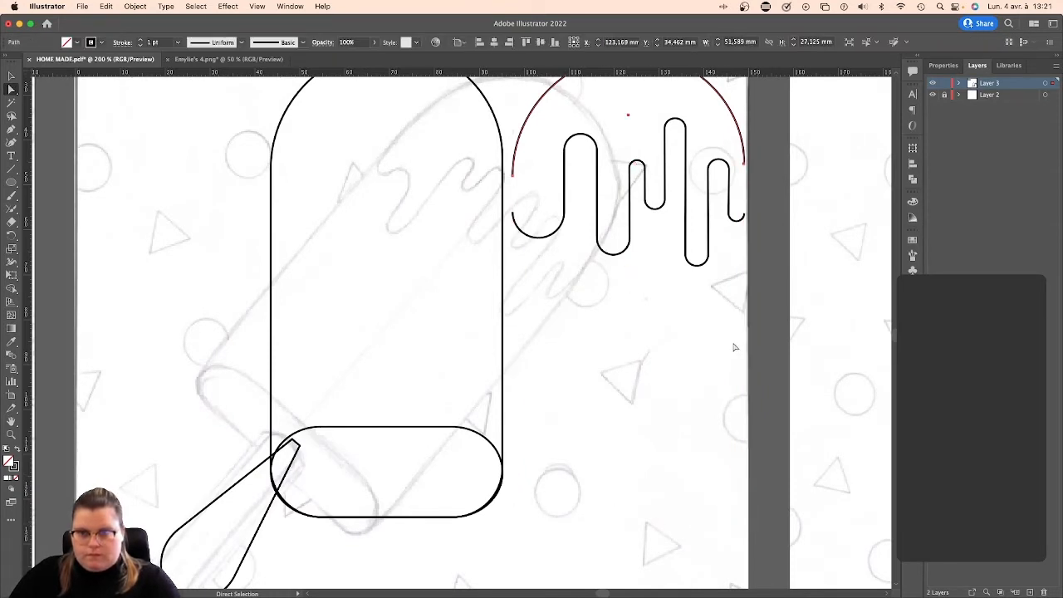
# Join both ends of the top arc to the drip line with the Pen tool, closing the glaze outline.
pyautogui.click(11, 129)
pyautogui.click(514, 178)
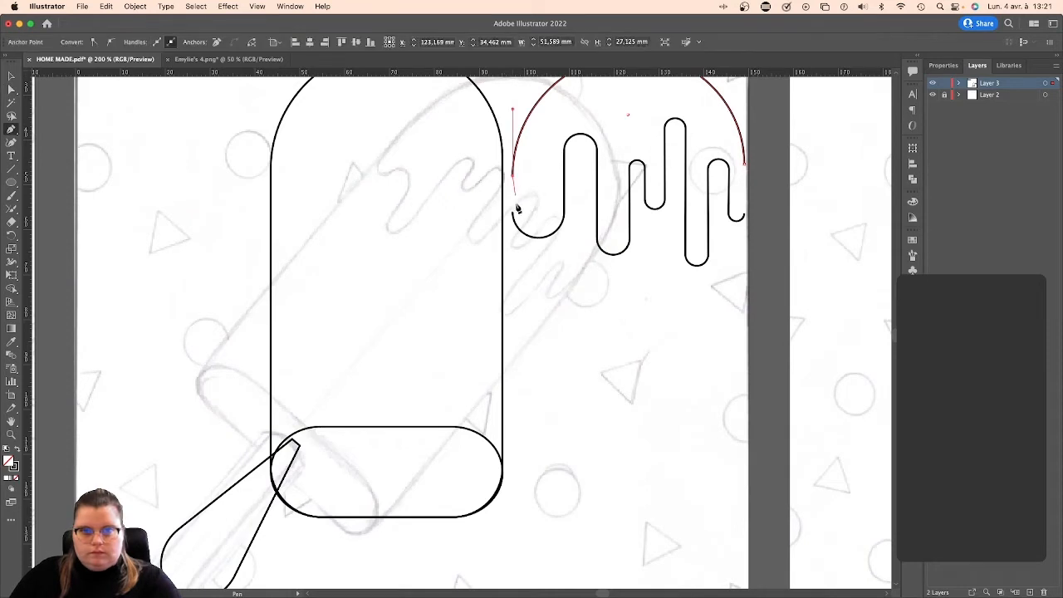
pyautogui.click(513, 213)
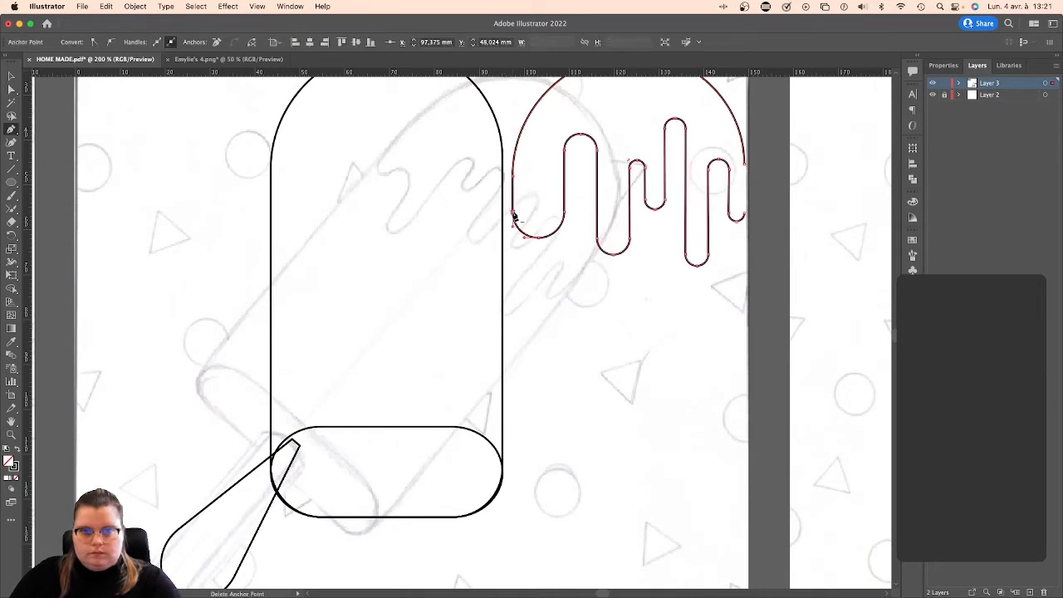
pyautogui.click(745, 164)
pyautogui.click(745, 217)
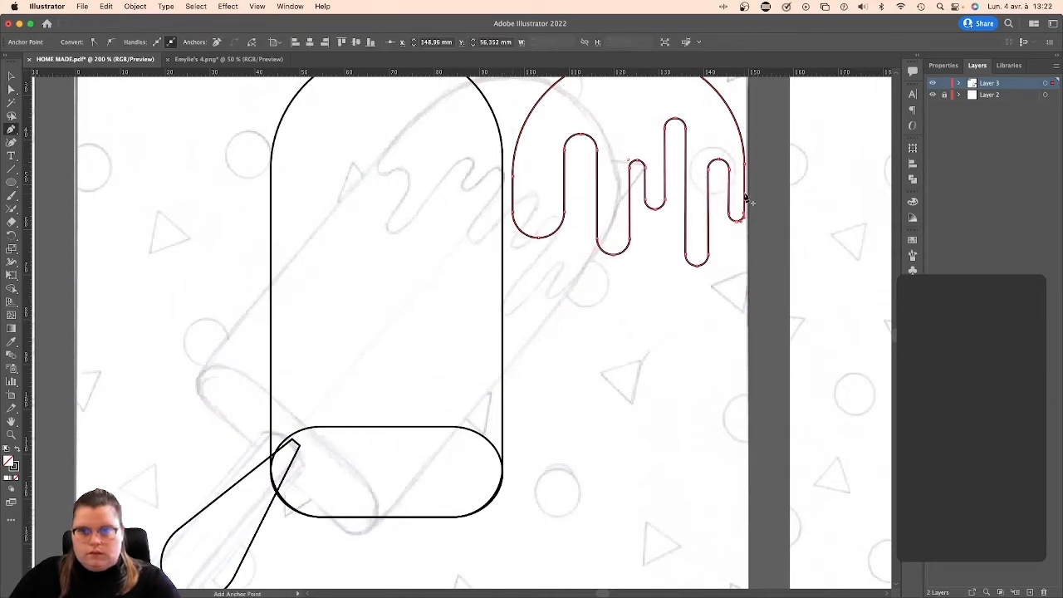
pyautogui.scroll(2, 222, 157)
pyautogui.press('v')
pyautogui.click(199, 160)
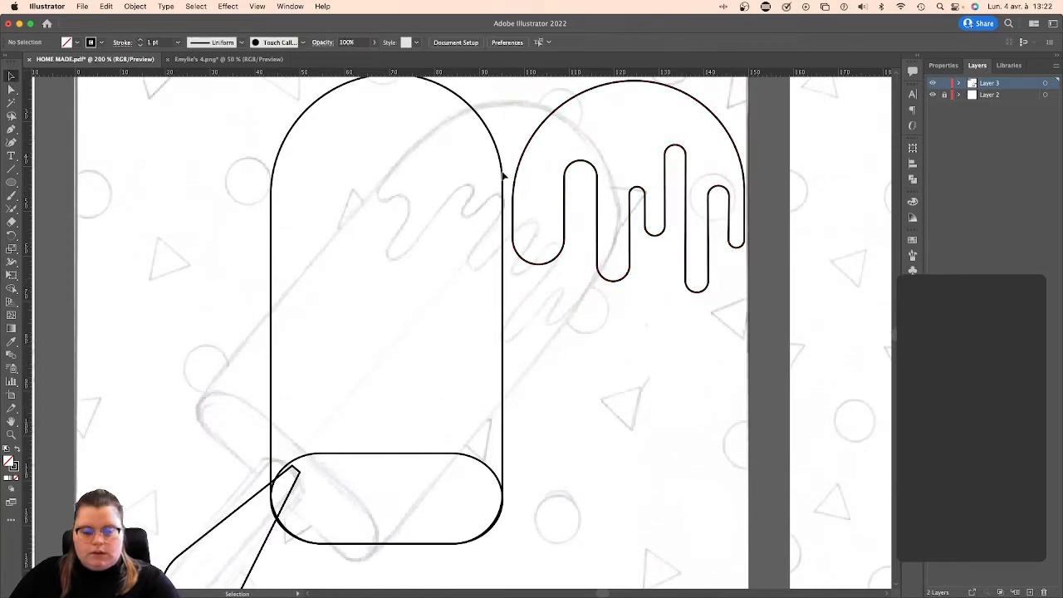
# Examine the finished popsicle logo in the Emylie's 4.png document and return to HOME MADE.pdf.
pyautogui.scroll(3, 515, 404)
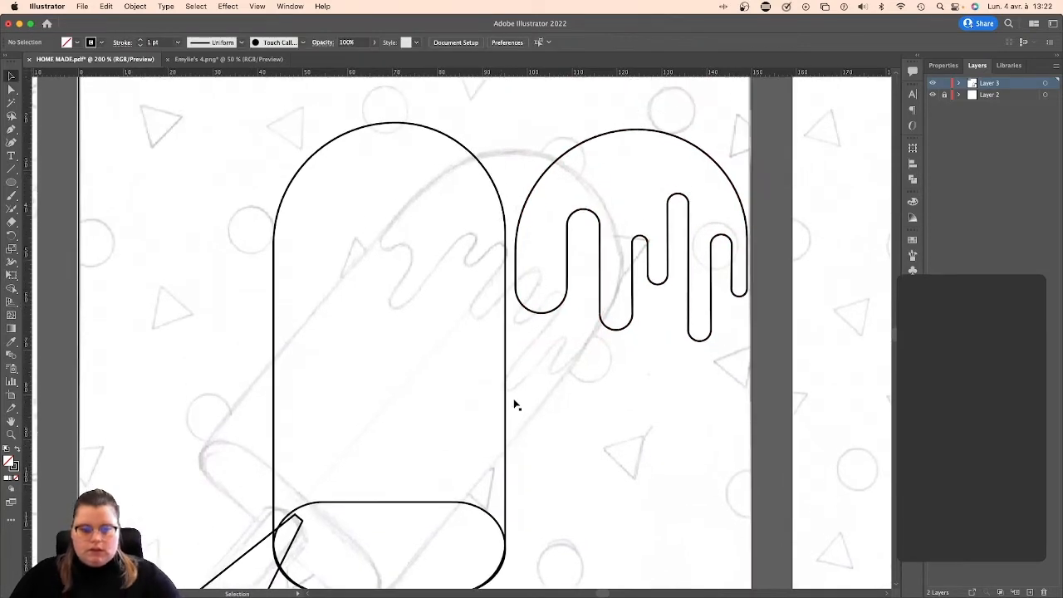
pyautogui.click(193, 60)
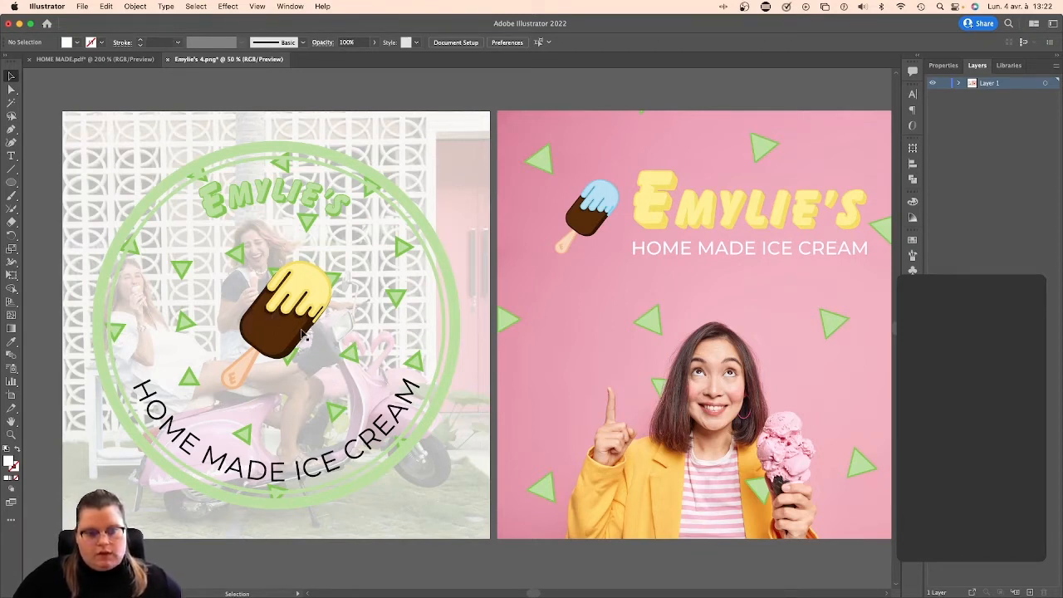
pyautogui.click(117, 60)
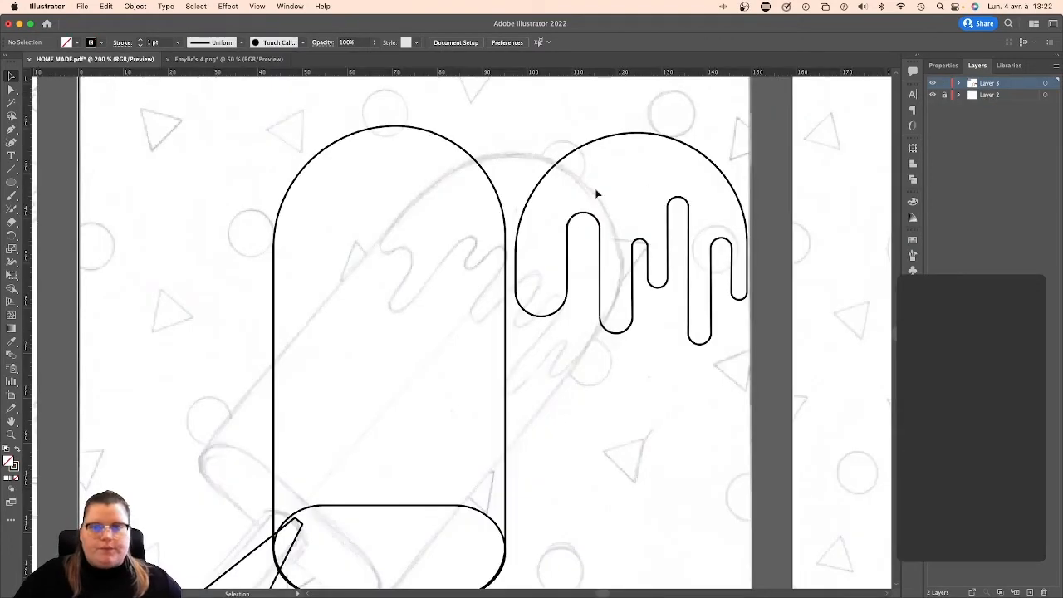
# Delete the rounded rectangle at the body's lower end and add a copy of the body slightly left of the original.
pyautogui.click(479, 512)
pyautogui.press('Delete')
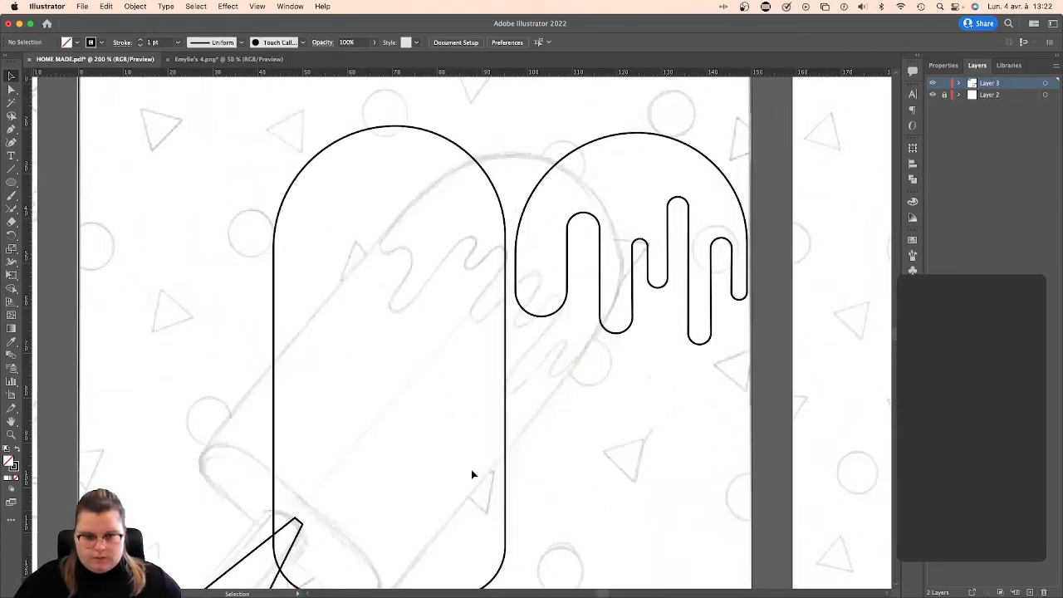
pyautogui.scroll(-2, 473, 465)
pyautogui.hscroll(1, 474, 466)
pyautogui.click(489, 450)
pyautogui.moveTo(488, 450); pyautogui.dragTo(469, 449)
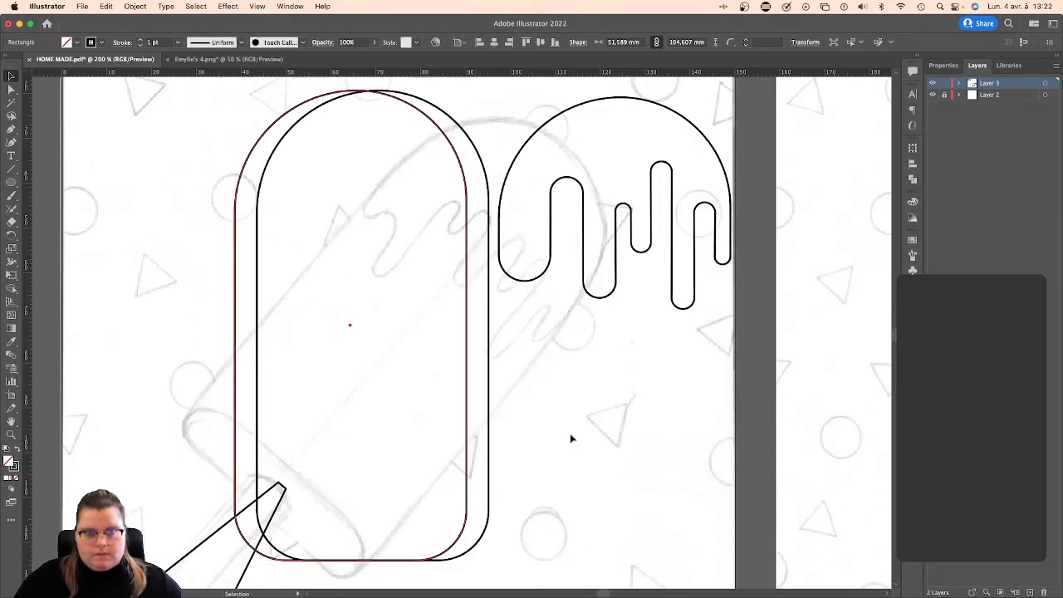
pyautogui.click(570, 435)
# Move the glaze onto the overlapping bodies and enlarge it to about 56.6 mm wide so it spans both.
pyautogui.scroll(1, 558, 310)
pyautogui.scroll(2, 559, 310)
pyautogui.moveTo(623, 152); pyautogui.dragTo(358, 144)
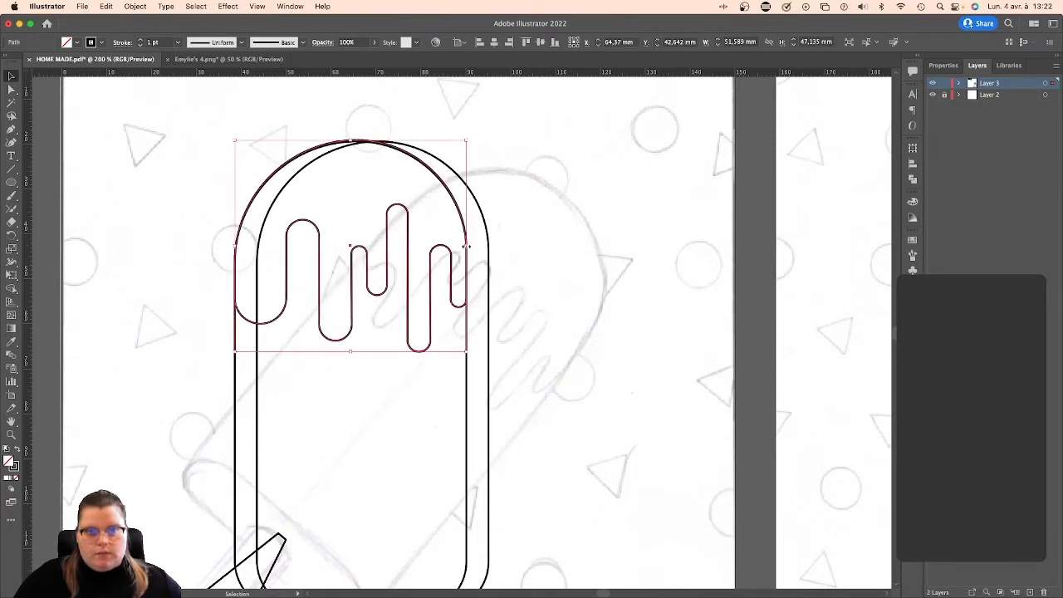
pyautogui.moveTo(466, 246); pyautogui.dragTo(490, 245)
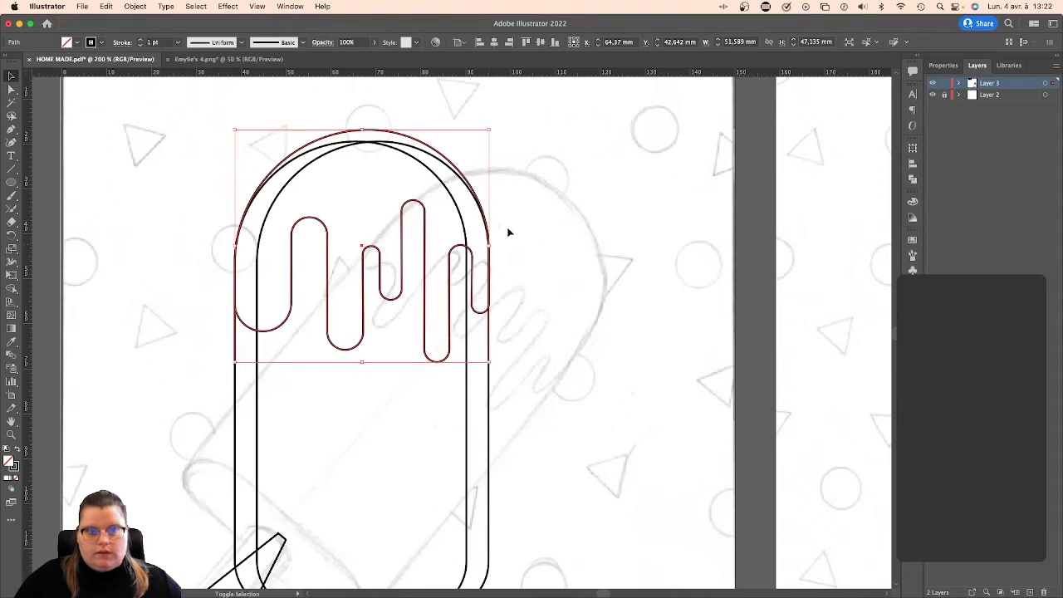
pyautogui.click(531, 176)
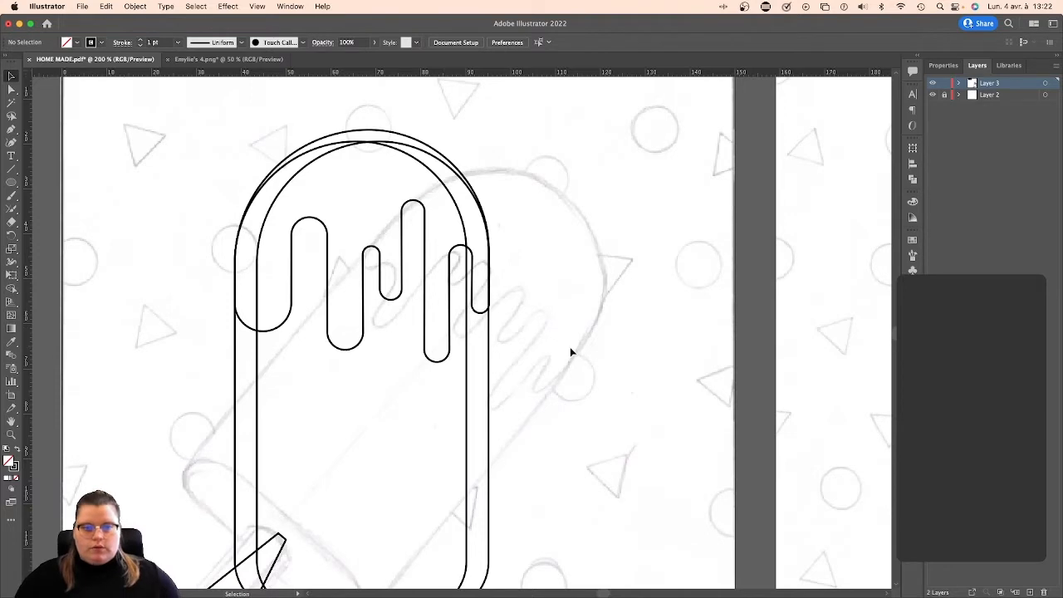
pyautogui.scroll(-3, 574, 347)
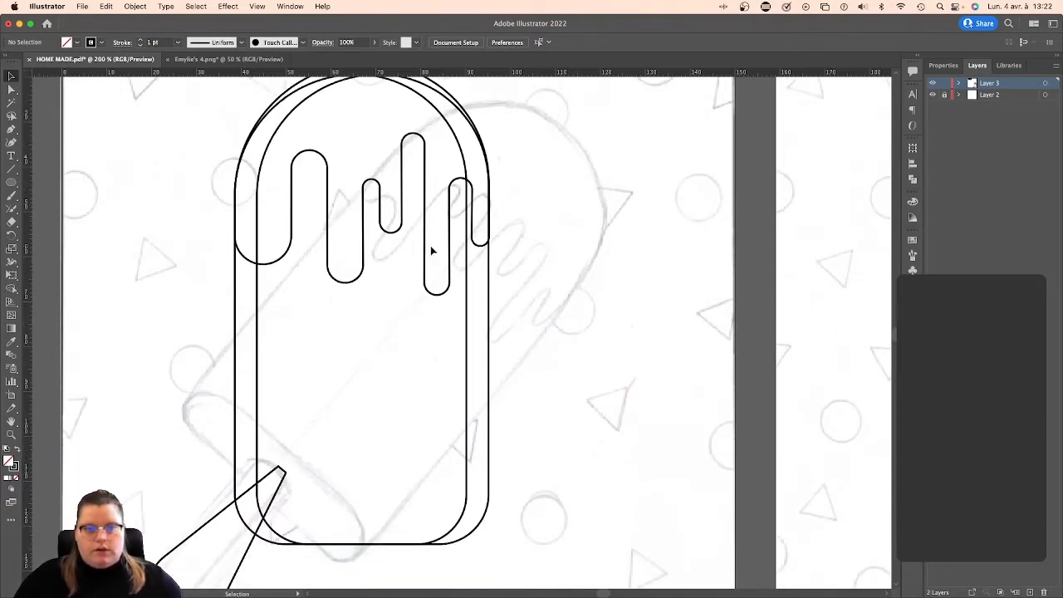
pyautogui.moveTo(450, 286); pyautogui.dragTo(439, 279)
pyautogui.press('super+z')
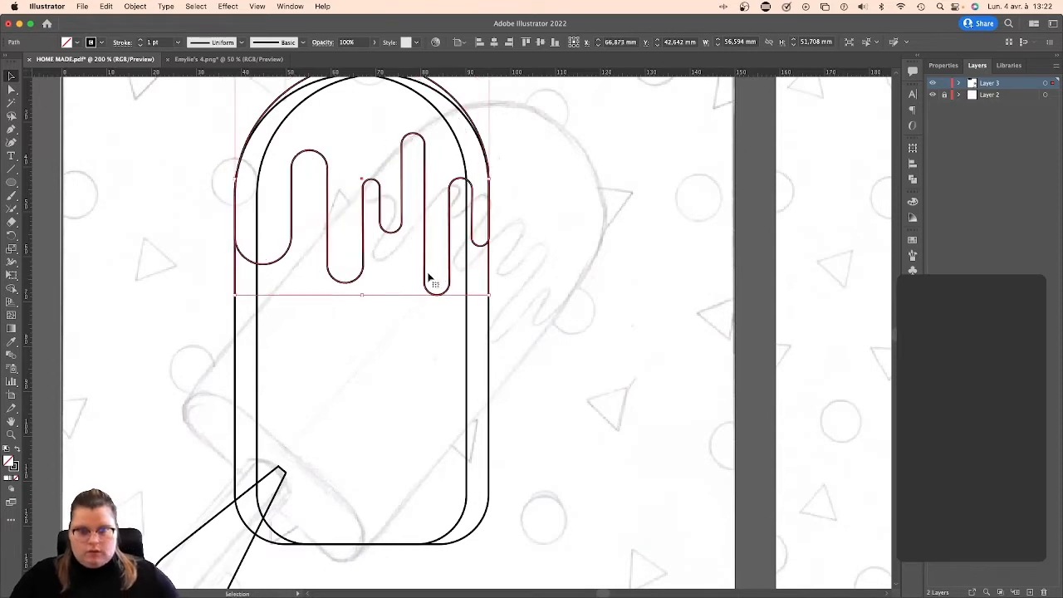
# Move the stick under the popsicle body and rotate it upright so it overlaps the middle of the body's lower edge.
pyautogui.click(541, 335)
pyautogui.scroll(-3, 540, 335)
pyautogui.hscroll(1, 540, 336)
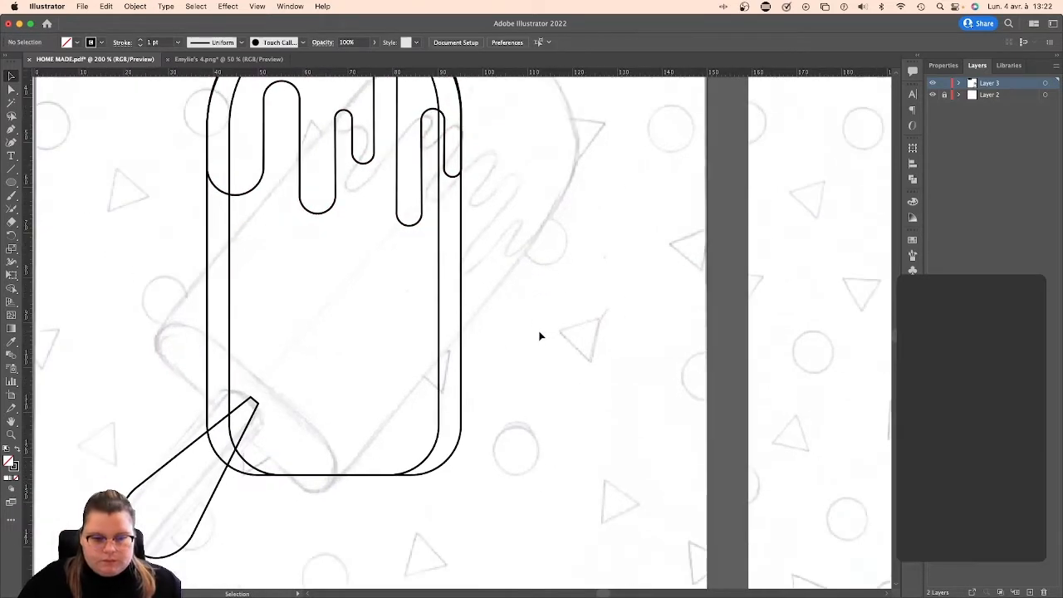
pyautogui.moveTo(162, 468); pyautogui.dragTo(249, 467)
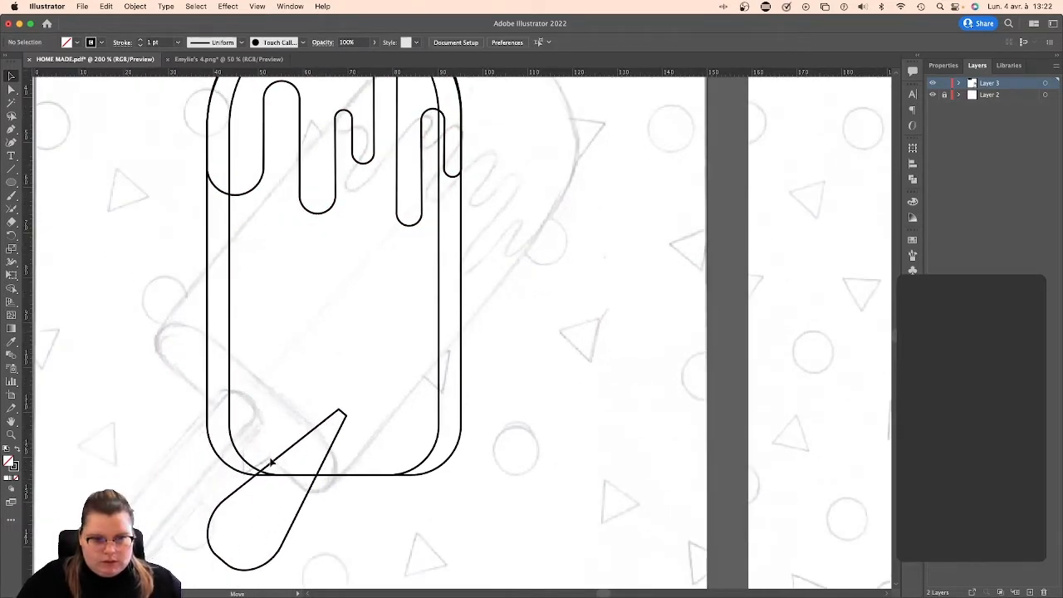
pyautogui.click(444, 404)
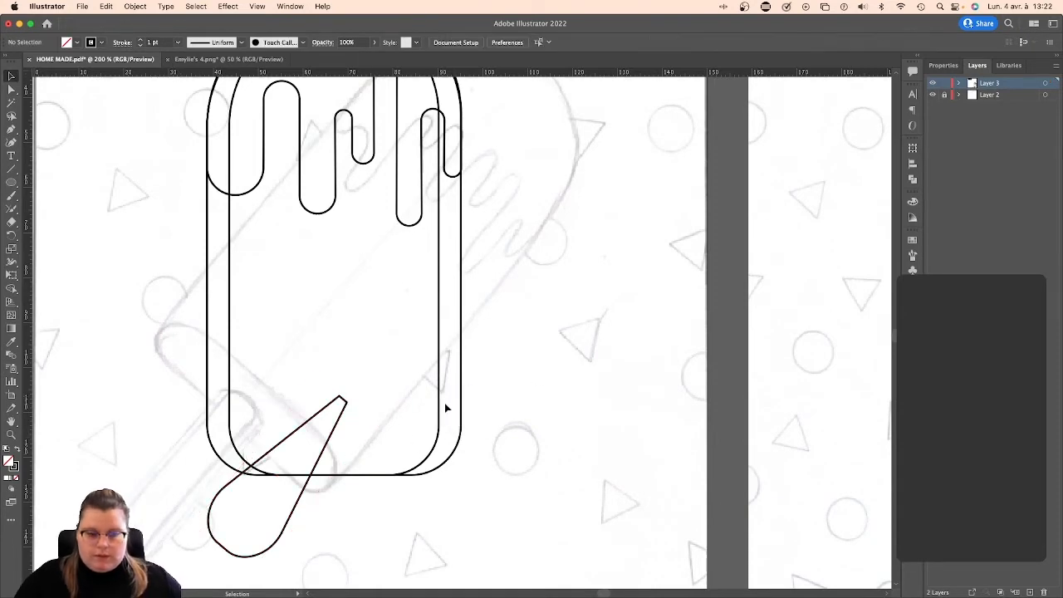
pyautogui.scroll(2, 443, 401)
pyautogui.scroll(-2, 441, 399)
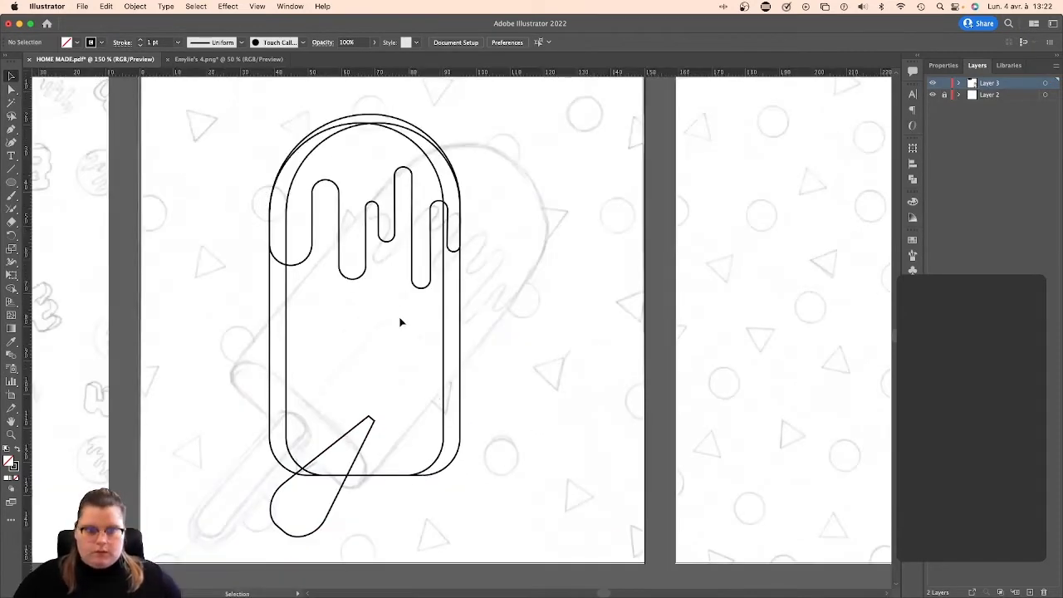
pyautogui.hscroll(-3, 400, 322)
pyautogui.scroll(1, 400, 322)
pyautogui.moveTo(426, 447); pyautogui.dragTo(433, 427)
pyautogui.click(266, 359)
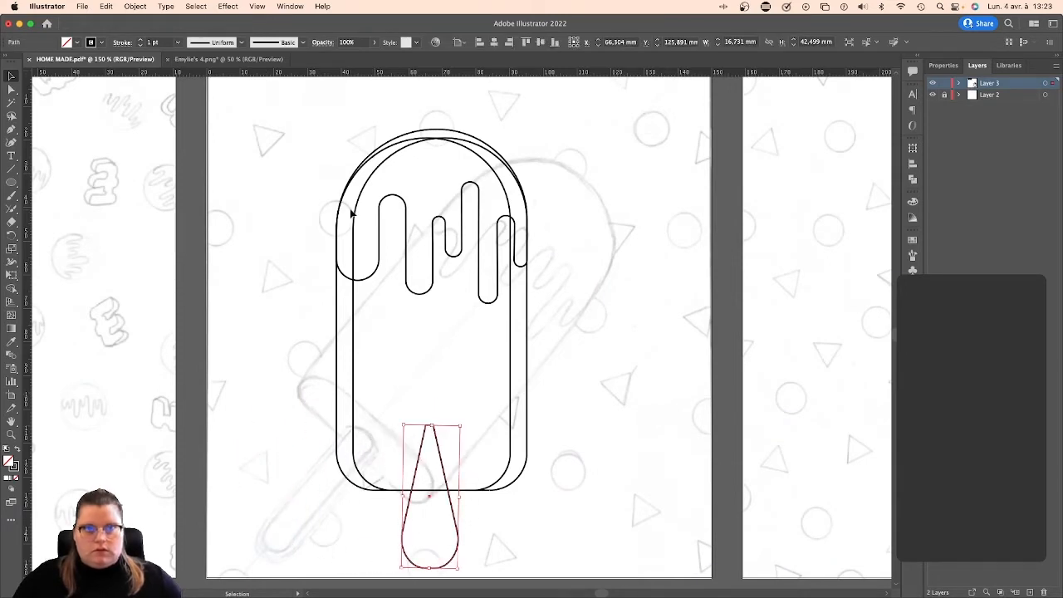
pyautogui.moveTo(302, 159); pyautogui.dragTo(584, 299)
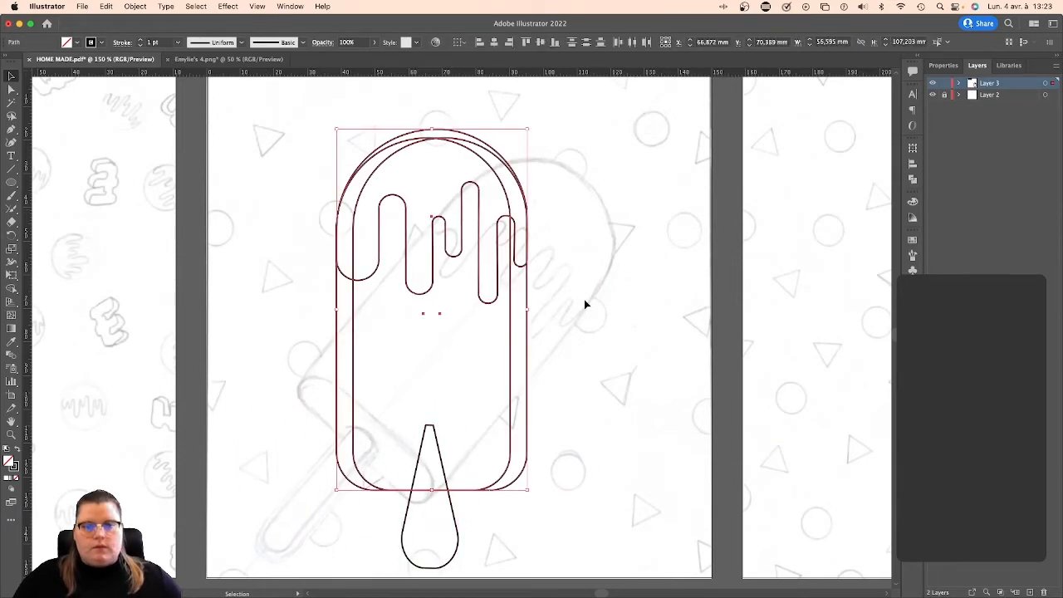
pyautogui.click(575, 449)
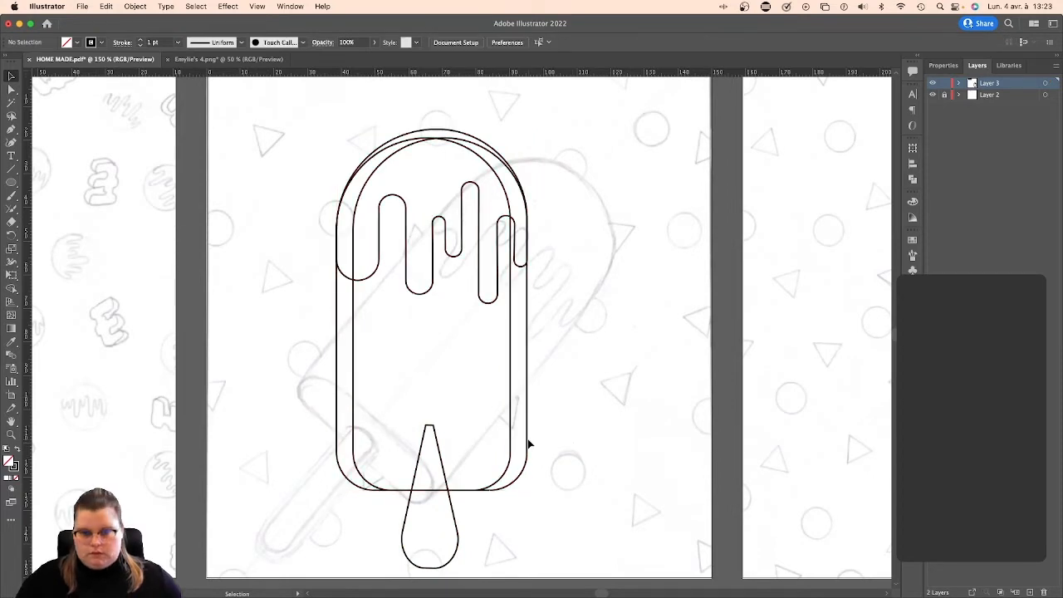
pyautogui.click(528, 446)
pyautogui.press('Delete')
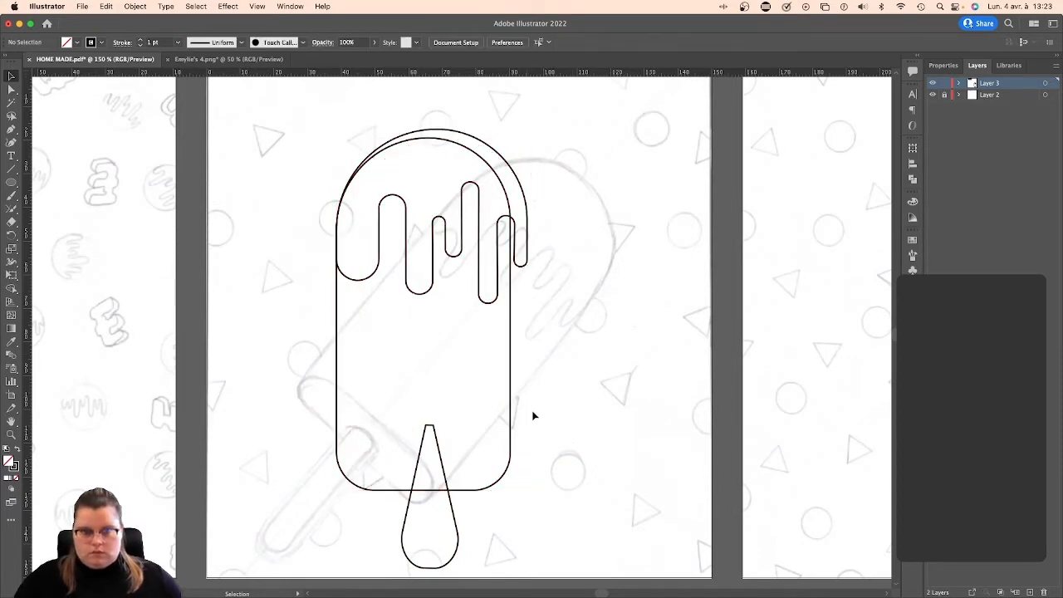
pyautogui.press('super+z')
pyautogui.press('super+z')
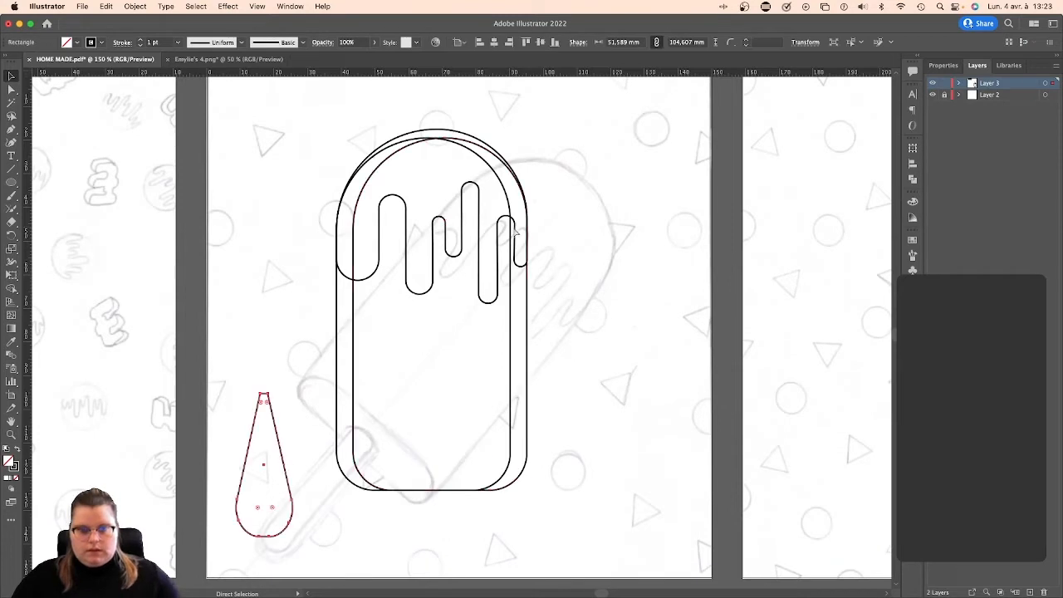
pyautogui.press('super+shift+z')
pyautogui.click(575, 281)
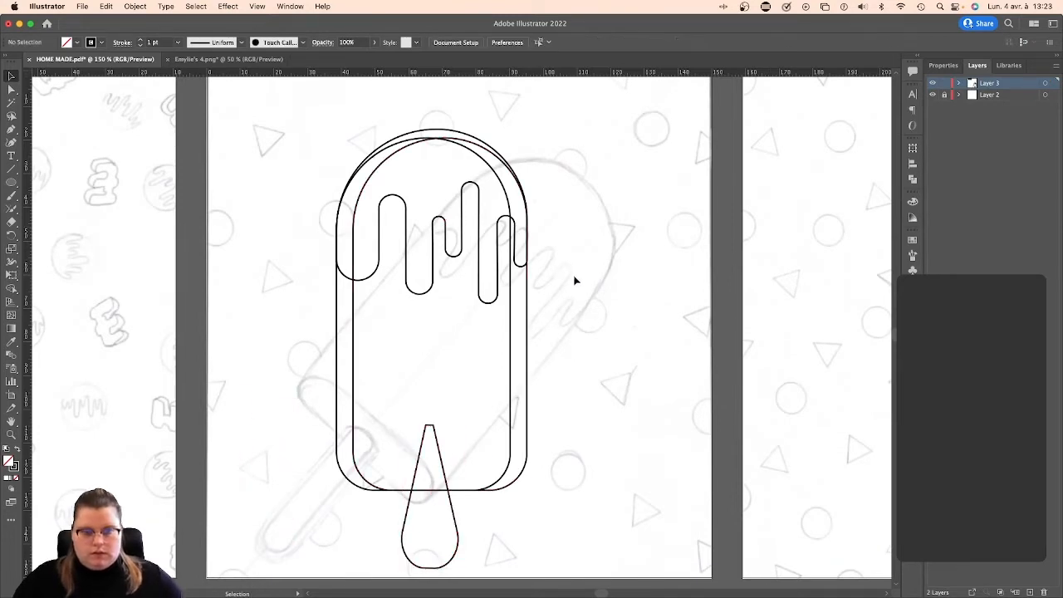
# Align the glaze, both body outlines and the stick to a common horizontal centre.
pyautogui.moveTo(309, 138); pyautogui.dragTo(589, 491)
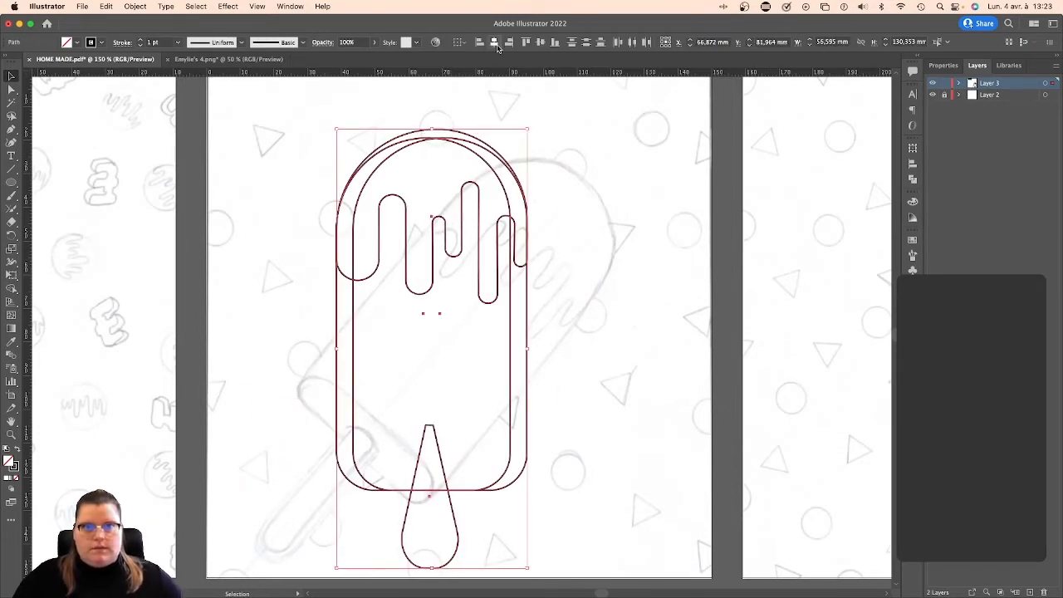
pyautogui.click(494, 43)
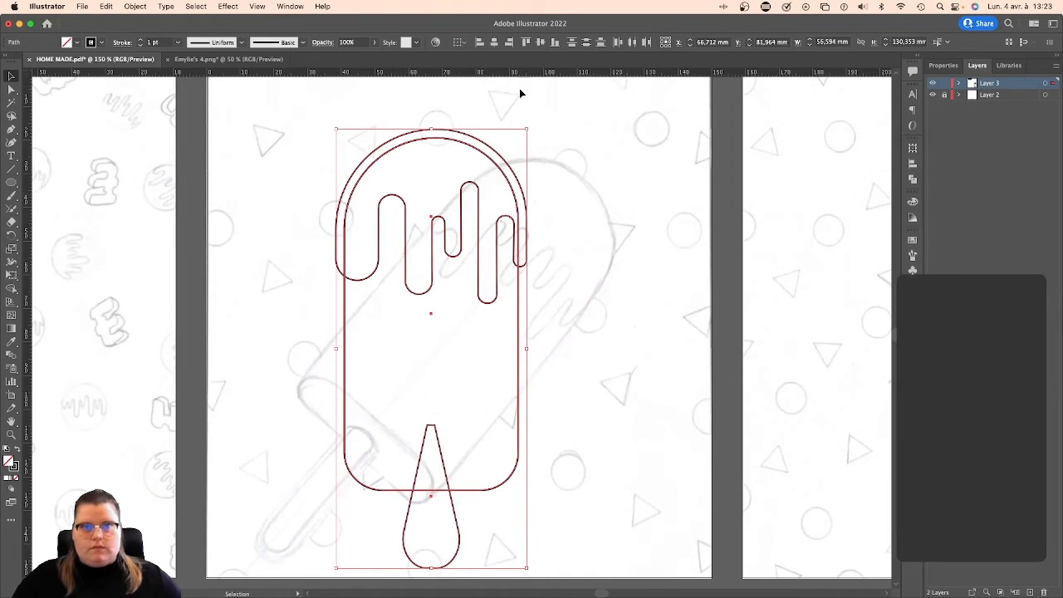
pyautogui.click(525, 43)
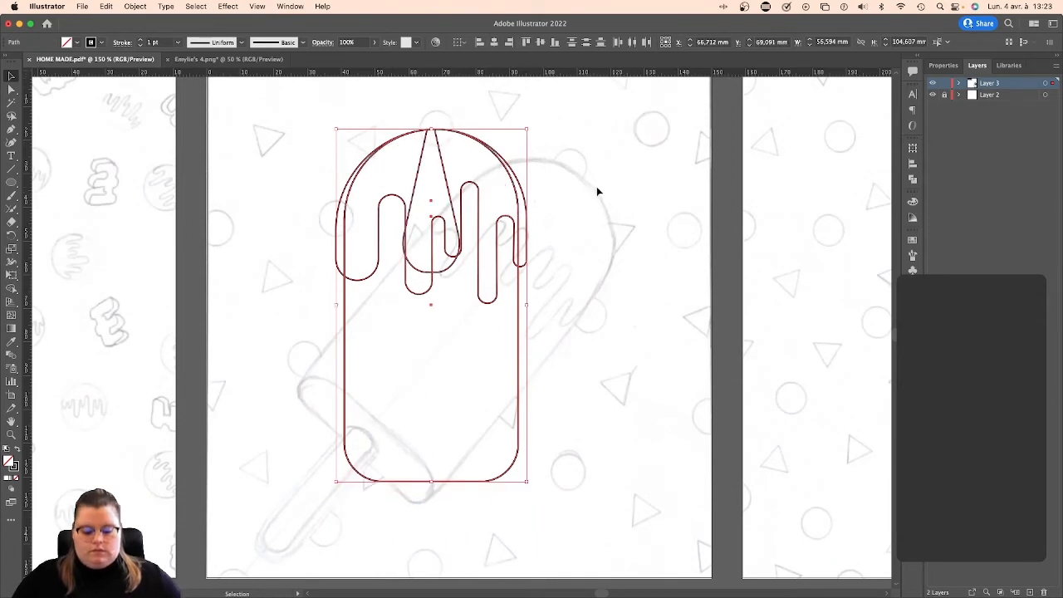
pyautogui.press('super+z')
pyautogui.click(581, 184)
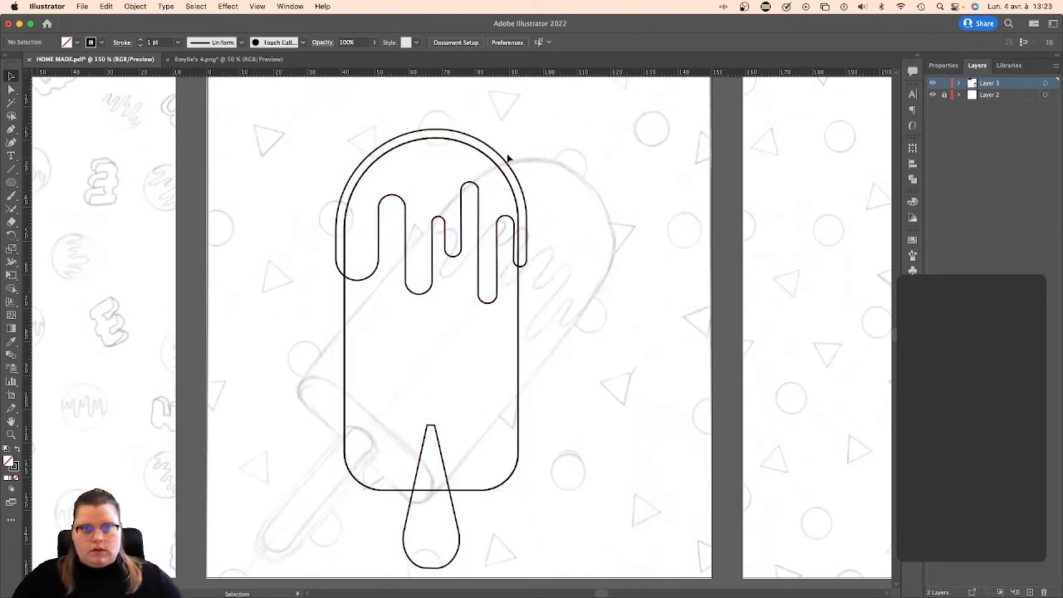
# Separate the two body outlines again, aligning one with the glaze's left edge and the other with its right edge.
pyautogui.click(519, 301)
pyautogui.moveTo(520, 301); pyautogui.dragTo(511, 301)
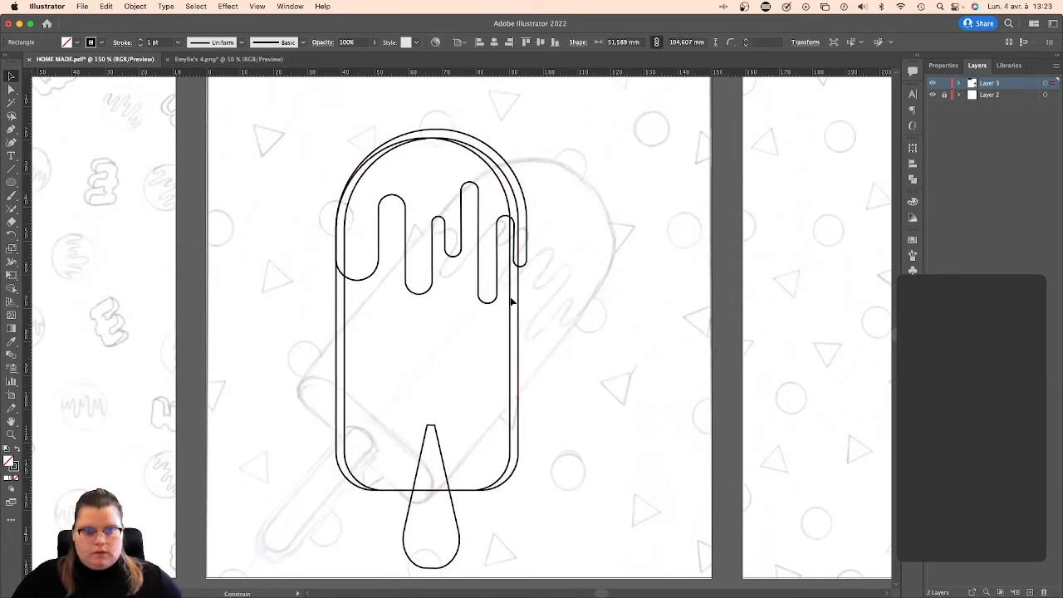
pyautogui.keyDown('shift'); pyautogui.click(349, 178); pyautogui.keyUp('shift')
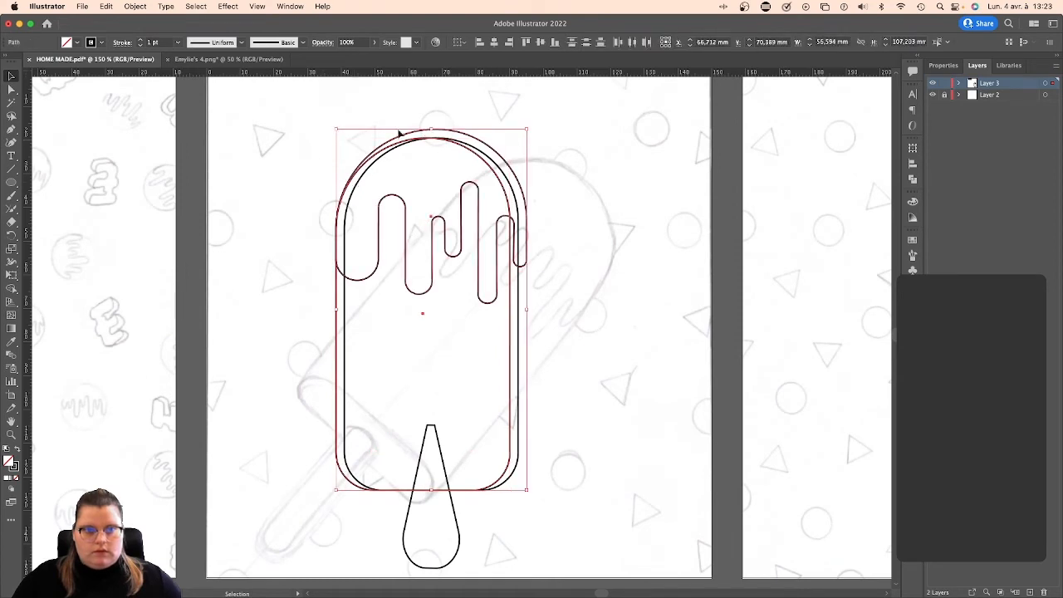
pyautogui.click(551, 208)
pyautogui.click(522, 214)
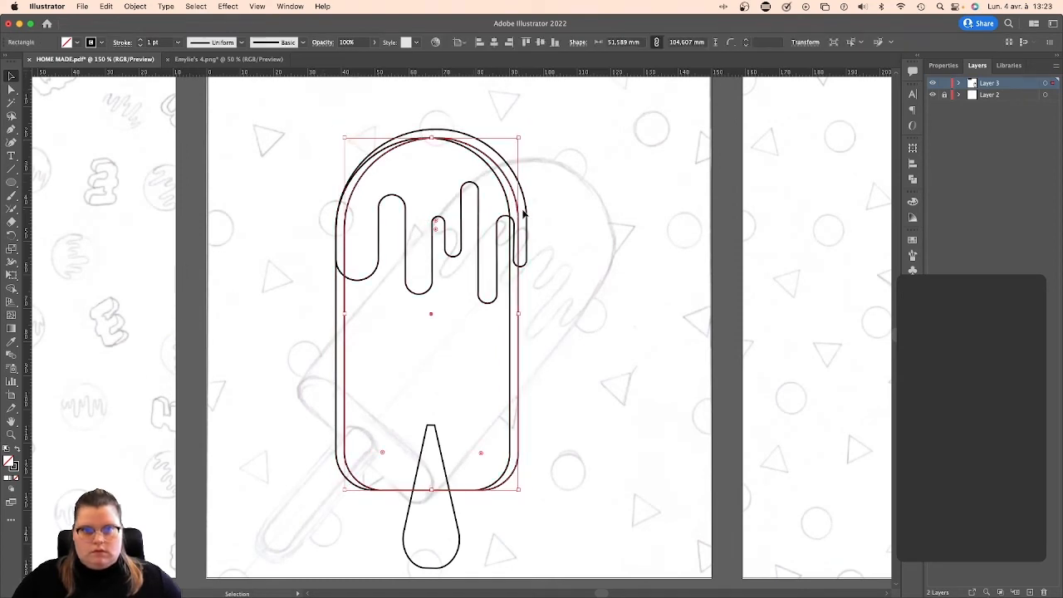
pyautogui.press('super+a')
pyautogui.click(494, 42)
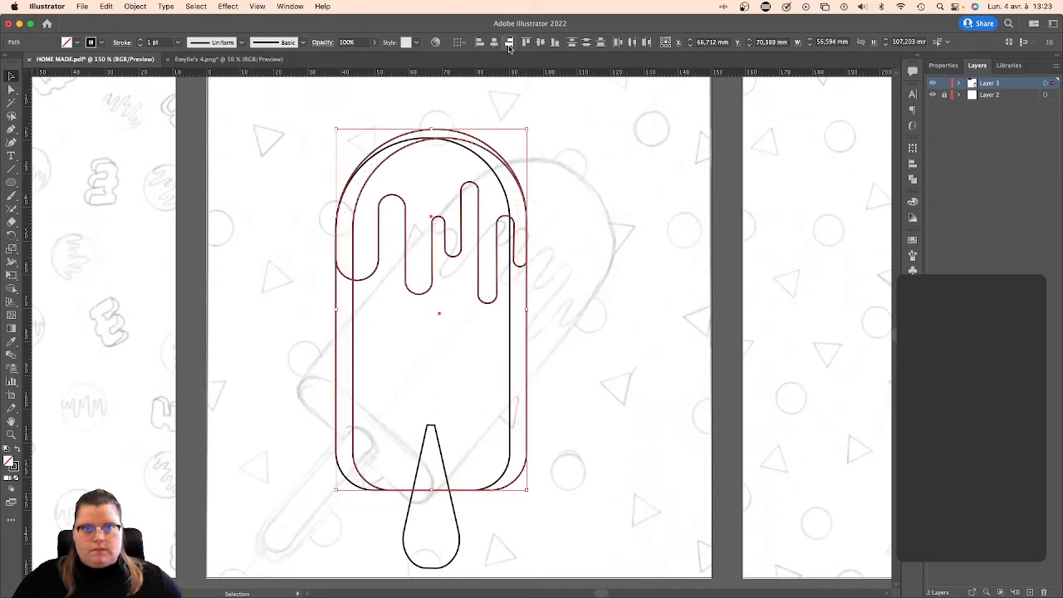
pyautogui.click(579, 205)
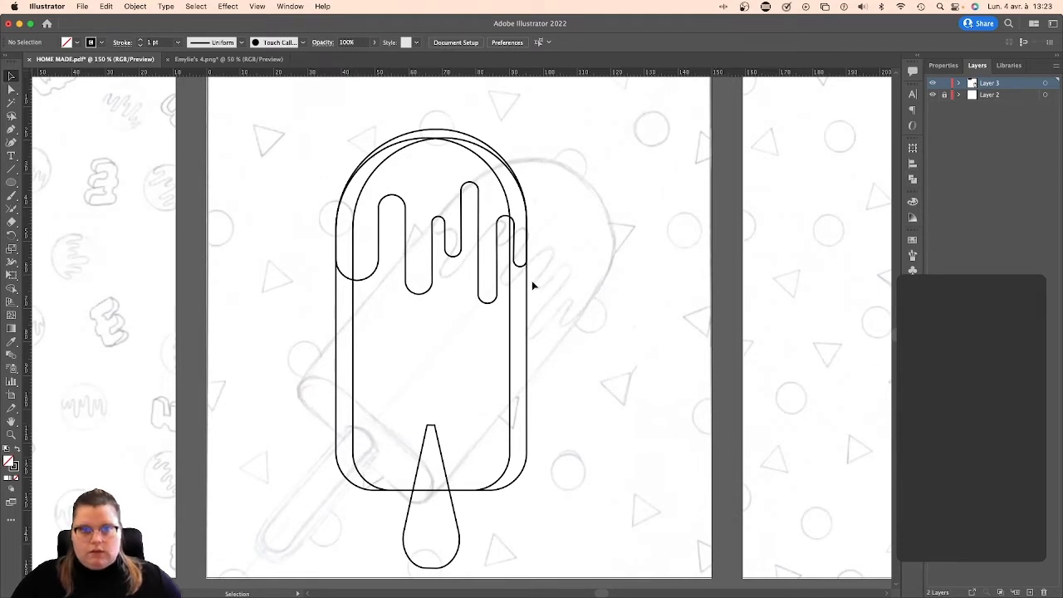
pyautogui.moveTo(256, 169); pyautogui.dragTo(551, 483)
pyautogui.click(562, 177)
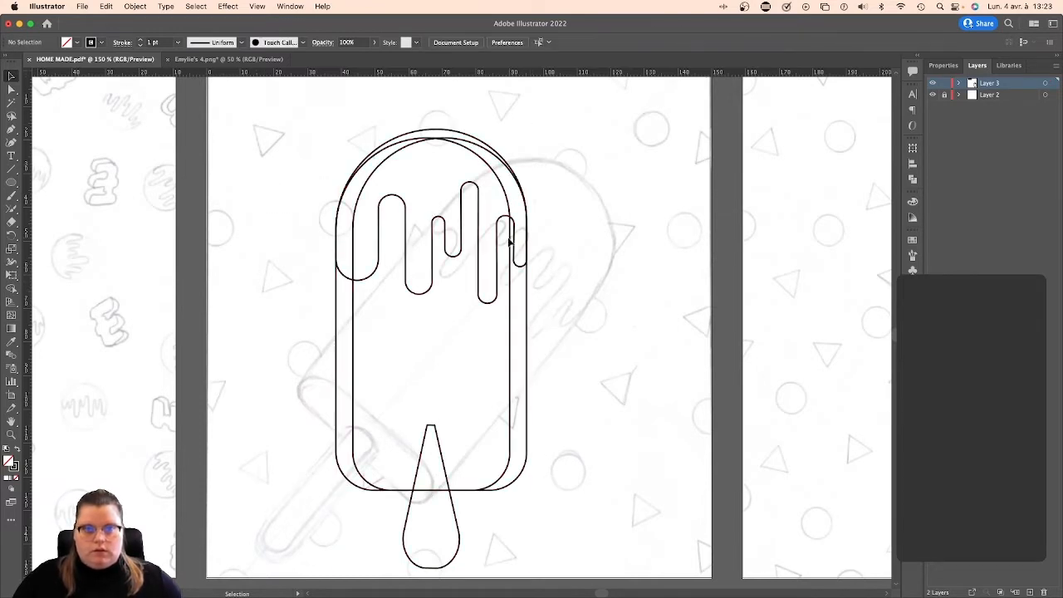
# Add a smaller copy of the glaze, about 55.1 mm wide and 50.4 mm high, offset slightly left over the original.
pyautogui.moveTo(499, 247); pyautogui.dragTo(522, 216)
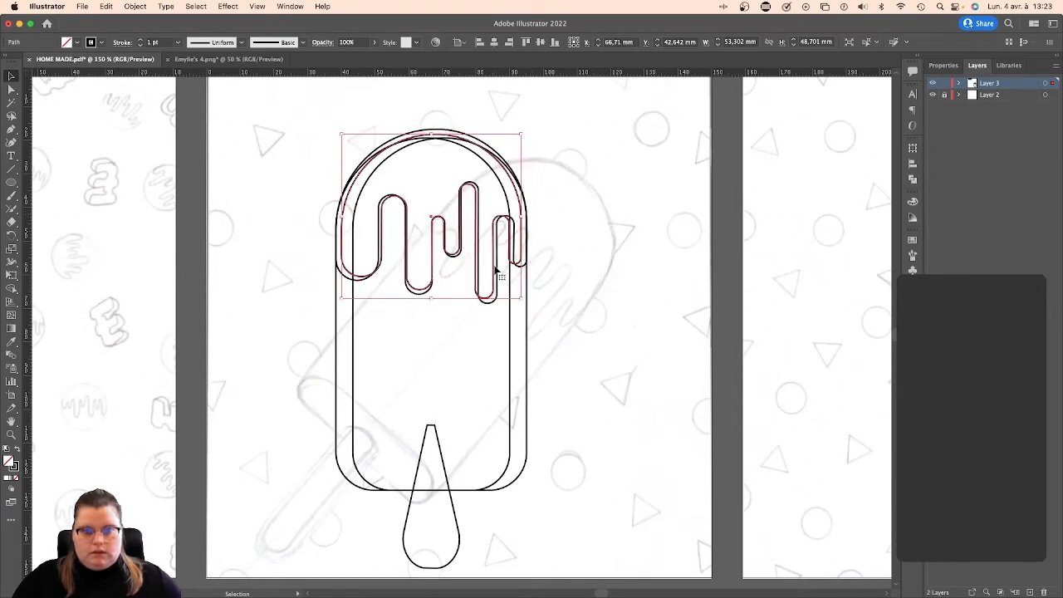
pyautogui.moveTo(495, 269); pyautogui.dragTo(489, 271)
pyautogui.moveTo(516, 216); pyautogui.dragTo(527, 217)
pyautogui.rightClick(496, 221)
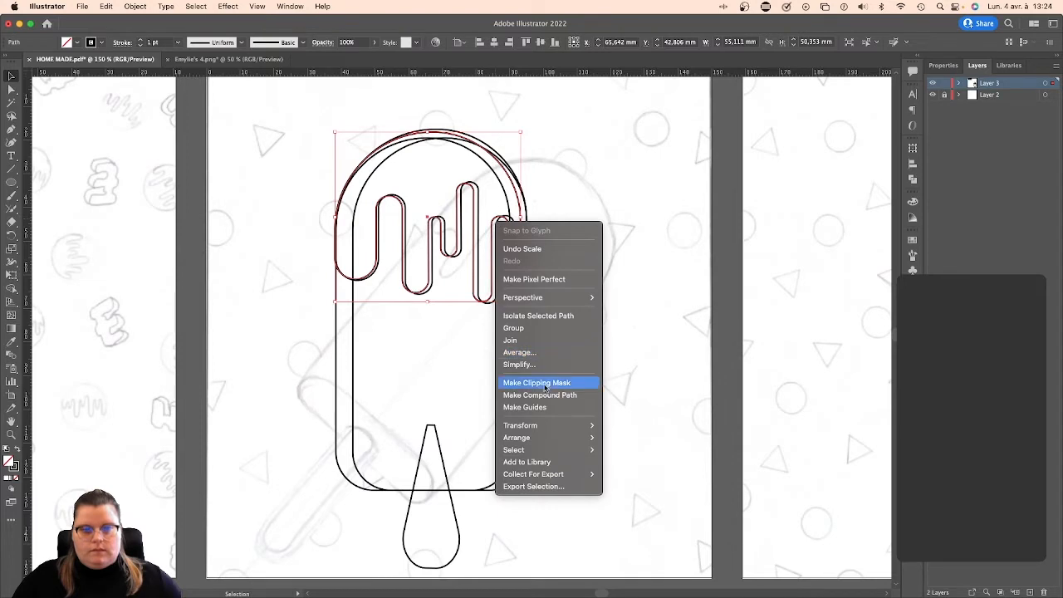
# Move the scaled drip outline up so that its arc meets the rounded top of the popsicle.
pyautogui.moveTo(537, 441)
pyautogui.click(633, 438)
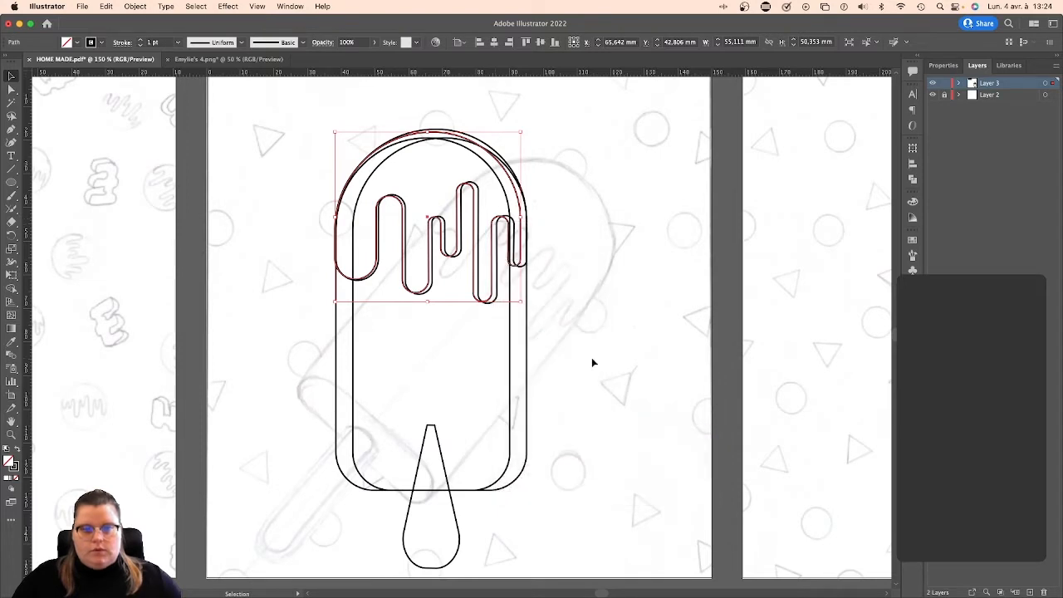
pyautogui.click(562, 270)
pyautogui.moveTo(435, 137); pyautogui.dragTo(438, 132)
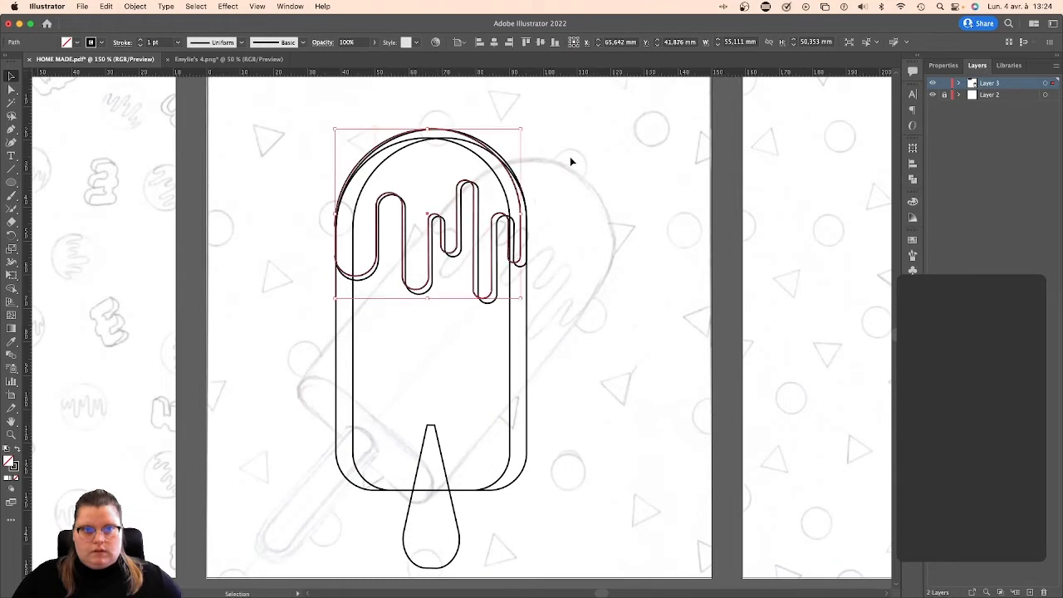
pyautogui.click(570, 158)
# Rotate the entire popsicle drawing clockwise to match the tilt of the sketch beneath it.
pyautogui.moveTo(293, 150); pyautogui.dragTo(588, 532)
pyautogui.moveTo(530, 125); pyautogui.dragTo(670, 208)
pyautogui.click(671, 203)
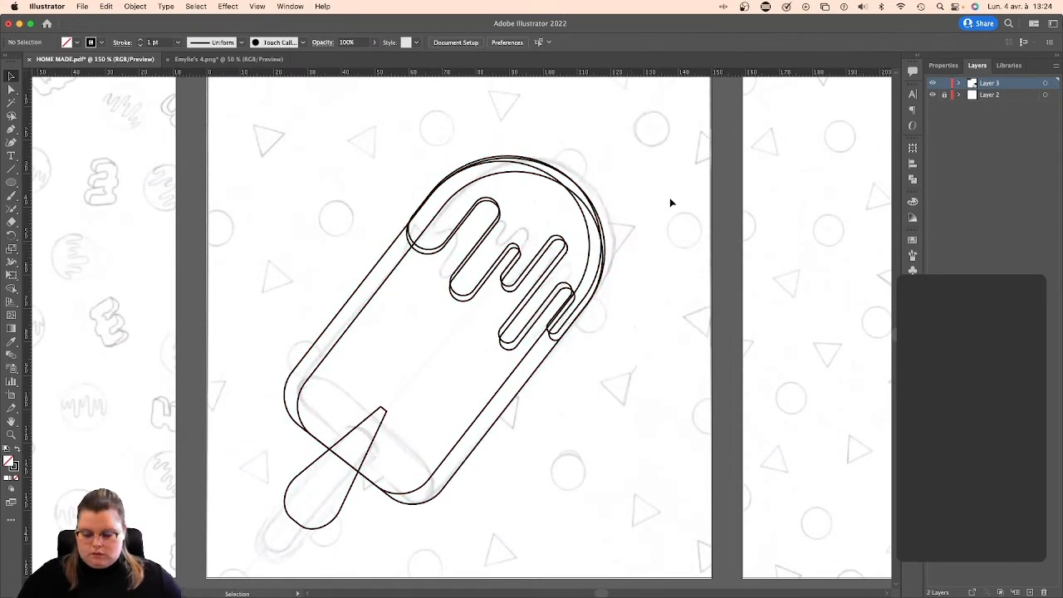
pyautogui.press('super+minus')
pyautogui.press('super+minus')
pyautogui.press('super+minus')
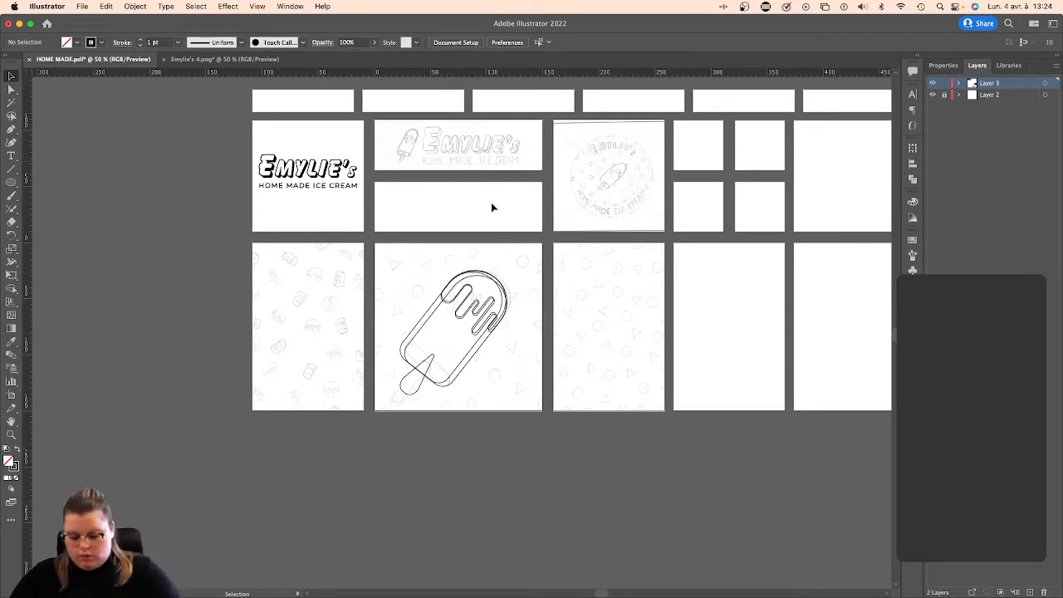
pyautogui.press('super+plus')
pyautogui.press('super+plus')
pyautogui.moveTo(349, 226); pyautogui.dragTo(583, 458)
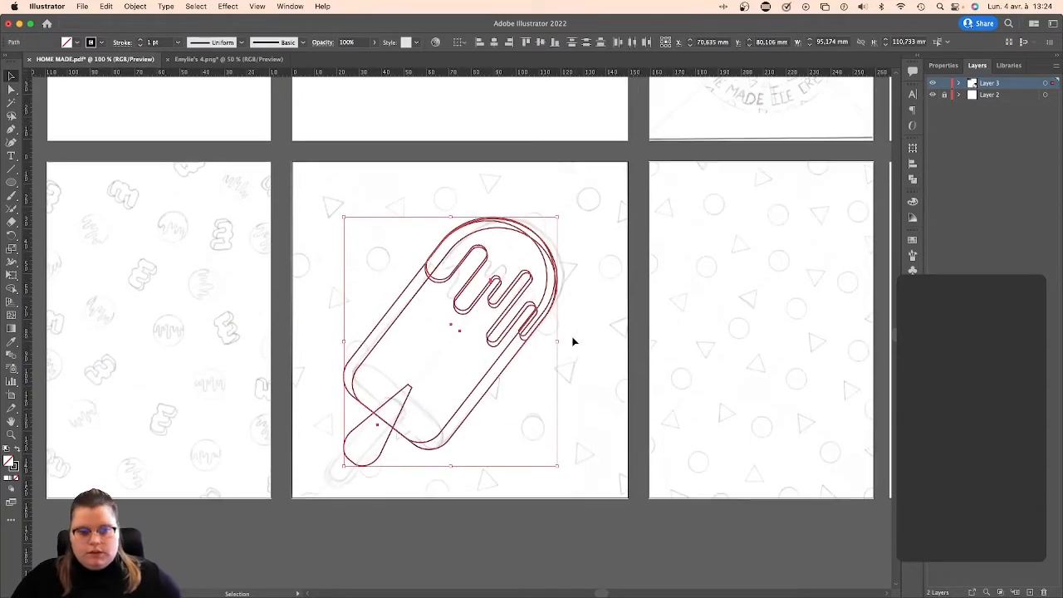
# Place copies of the Emylie's logo on the two wide artboards, one over the sketched lettering and one on the blank artboard below.
pyautogui.scroll(4, 573, 342)
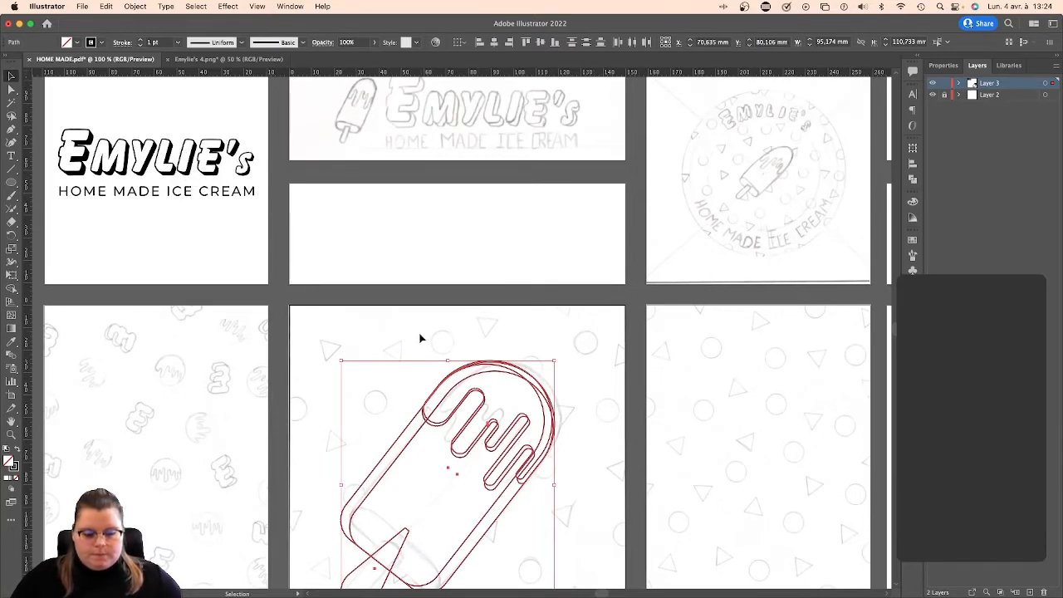
pyautogui.scroll(2, 456, 308)
pyautogui.click(421, 294)
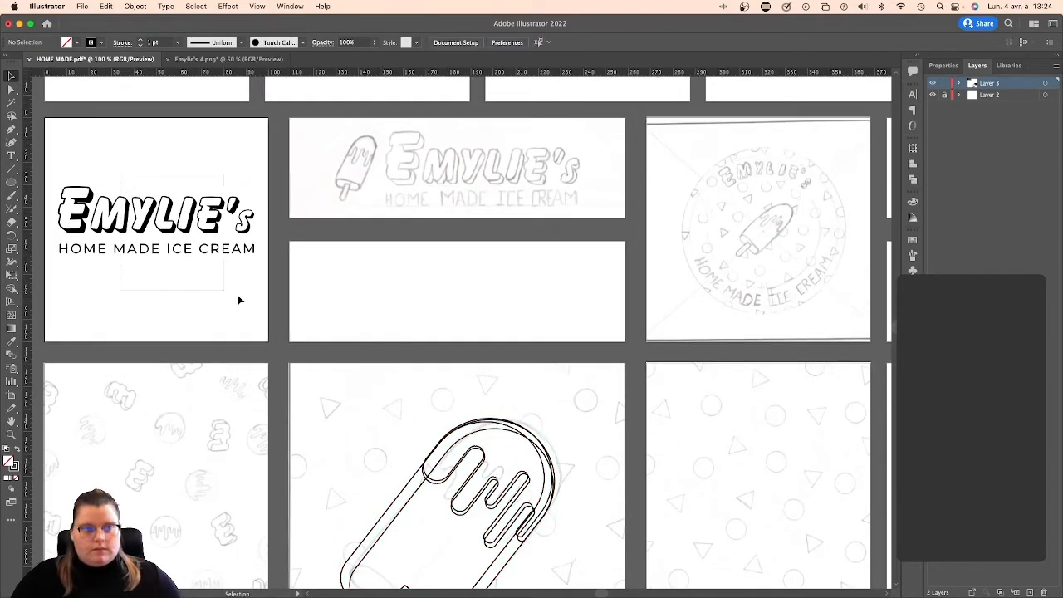
pyautogui.click(178, 216)
pyautogui.moveTo(189, 235)
pyautogui.mouseDown()
pyautogui.moveTo(532, 186)
pyautogui.moveTo(517, 183)
pyautogui.mouseUp()
pyautogui.press('super+shift+a')
pyautogui.click(498, 174)
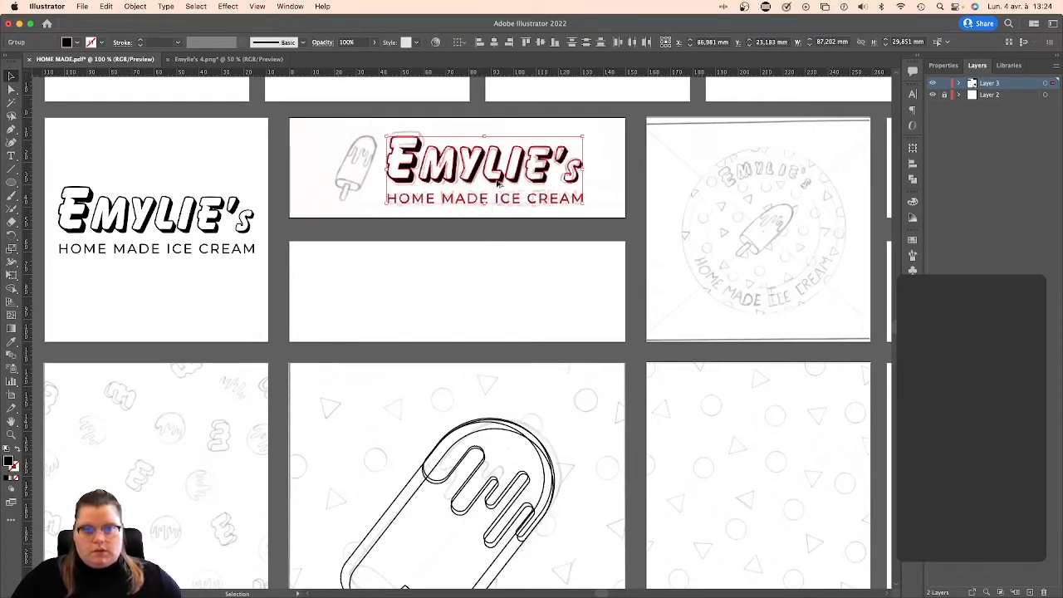
pyautogui.moveTo(499, 185); pyautogui.dragTo(471, 304)
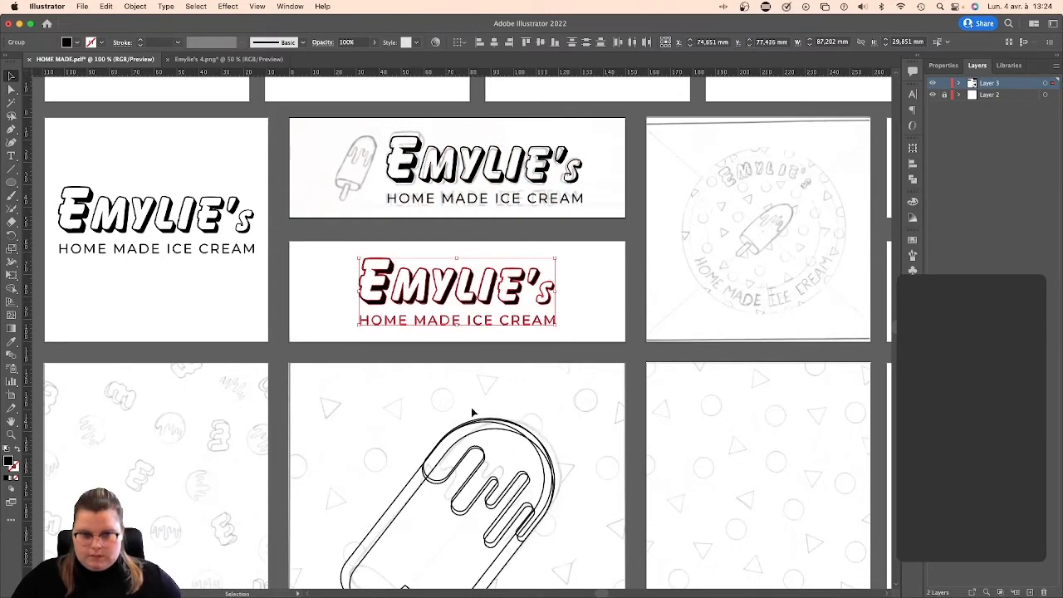
pyautogui.click(579, 290)
# Draw a circle about 75 mm across over the outer ring of the badge sketch, with a black 1 pt stroke and no fill.
pyautogui.hscroll(5, 580, 285)
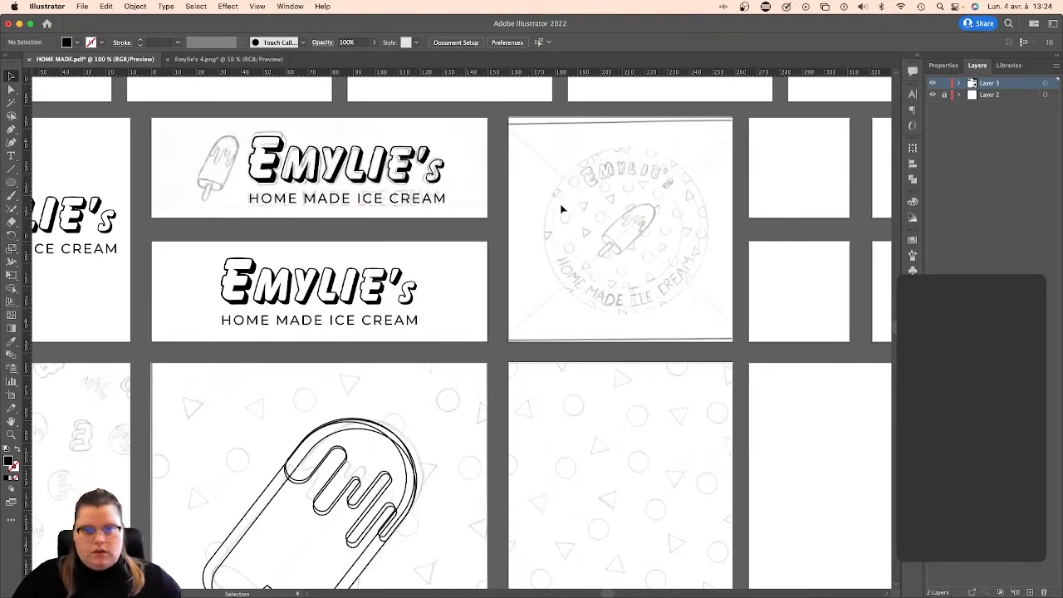
pyautogui.hscroll(5, 548, 180)
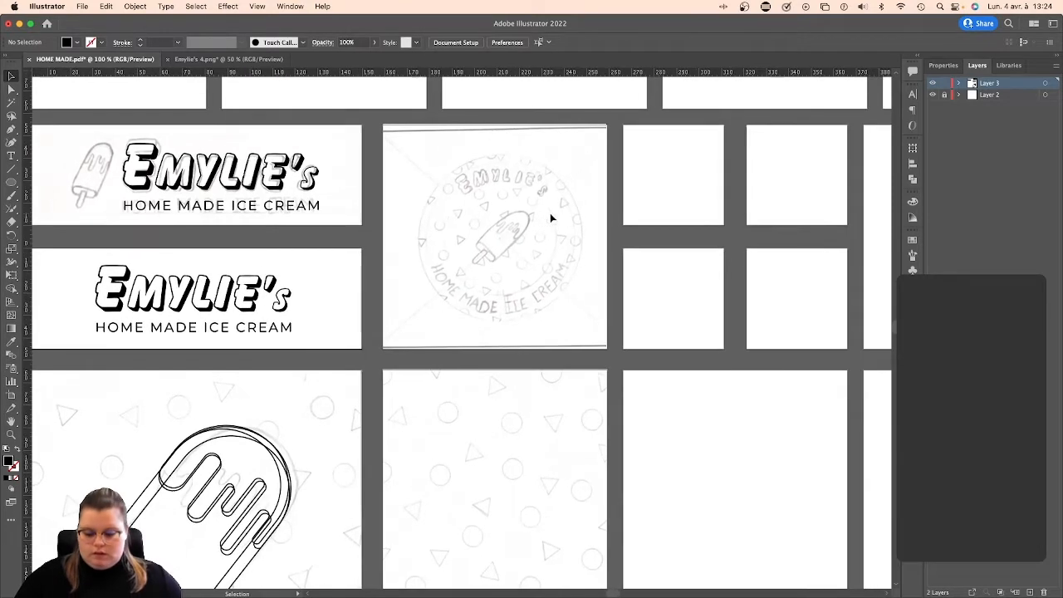
pyautogui.press('super+plus')
pyautogui.press('super+plus')
pyautogui.scroll(3, 541, 218)
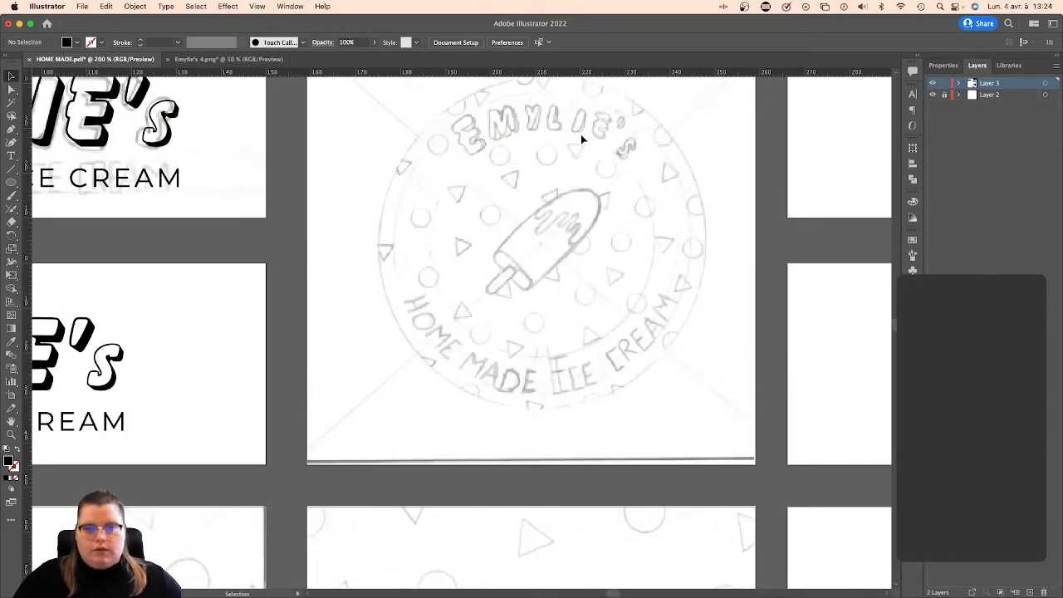
pyautogui.hscroll(4, 581, 135)
pyautogui.scroll(1, 581, 134)
pyautogui.click(10, 184)
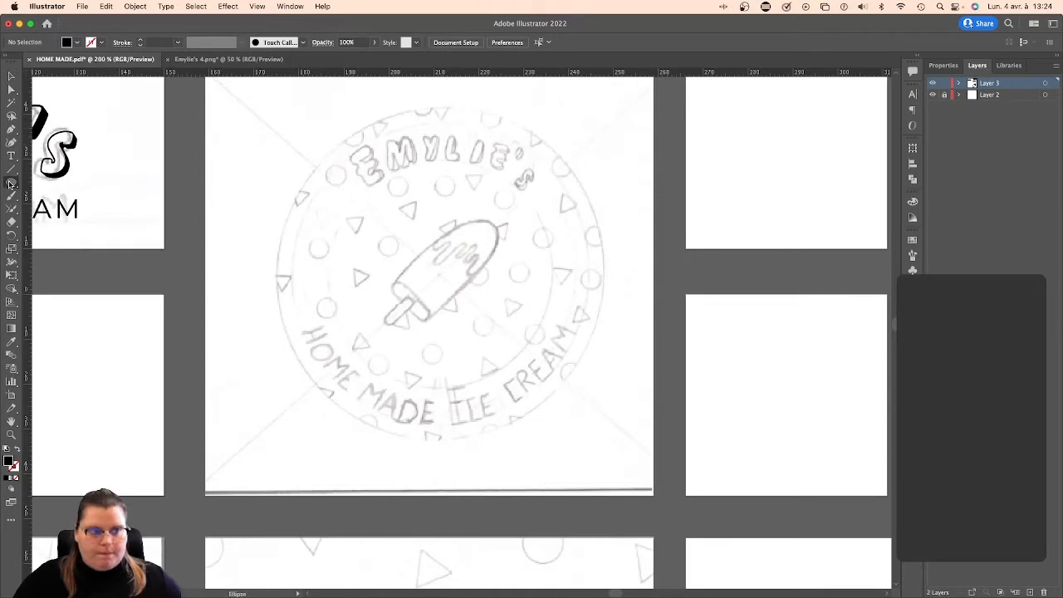
pyautogui.moveTo(441, 275); pyautogui.dragTo(609, 111)
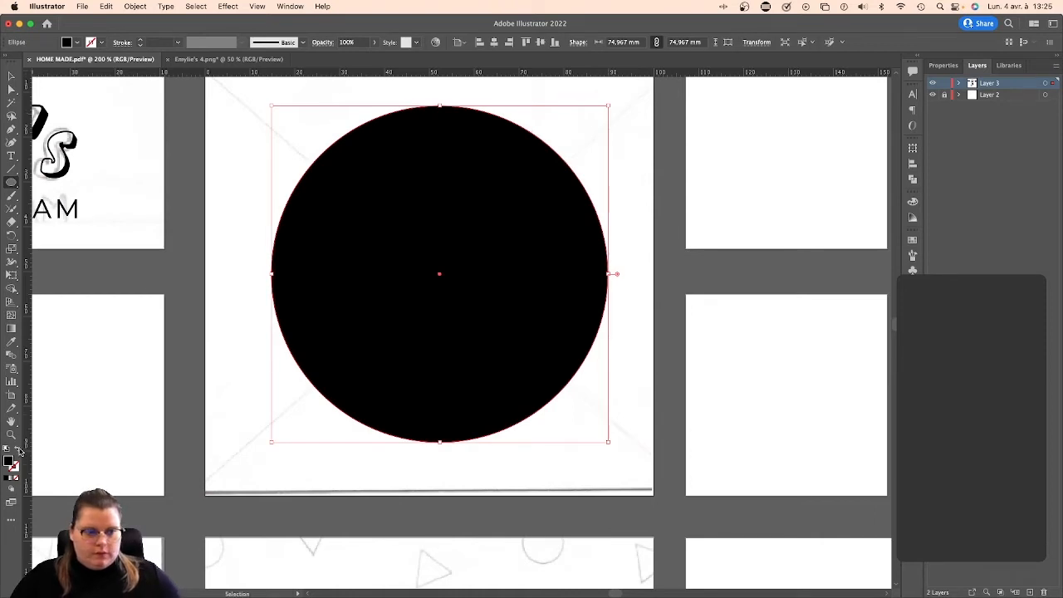
pyautogui.click(17, 451)
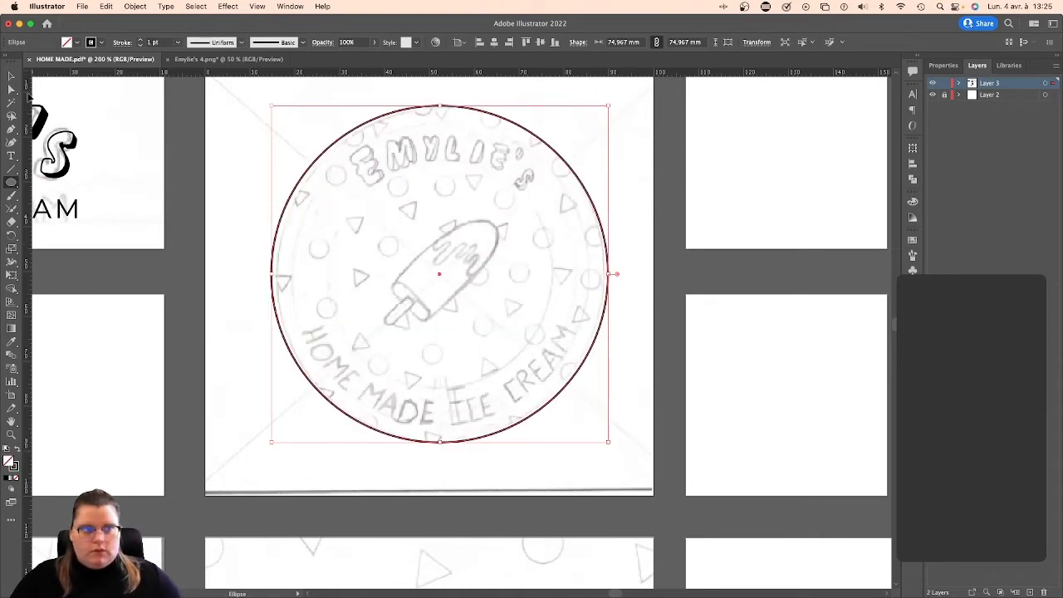
pyautogui.click(11, 76)
pyautogui.click(229, 60)
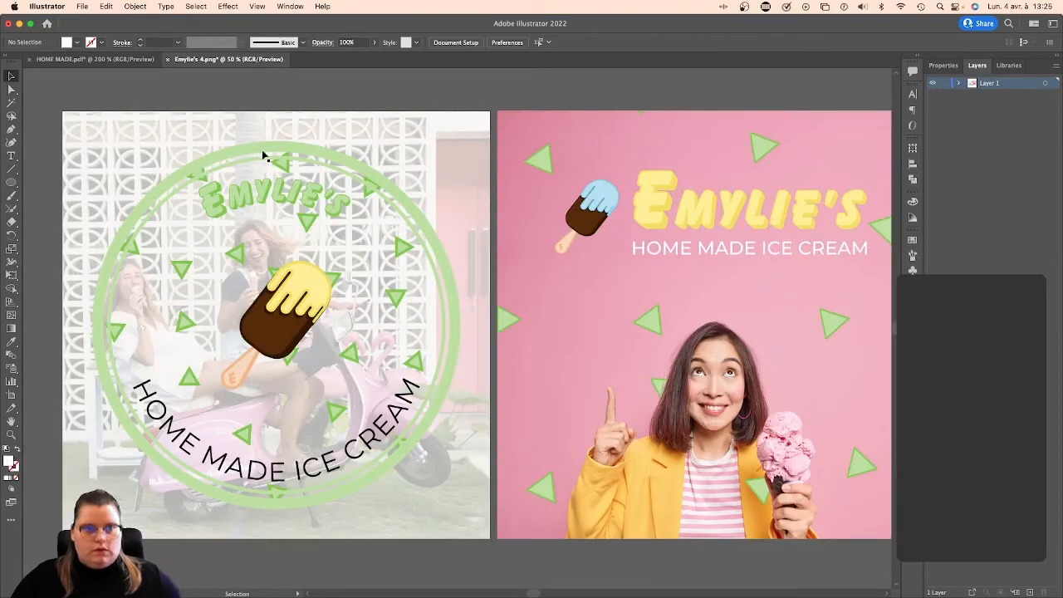
pyautogui.click(91, 59)
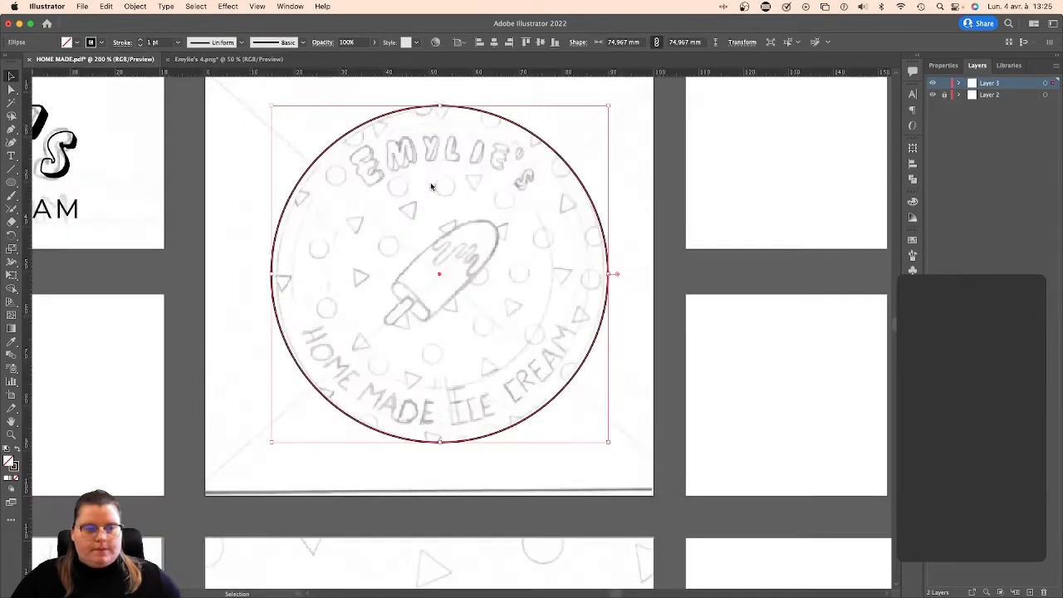
pyautogui.moveTo(469, 109); pyautogui.dragTo(469, 123)
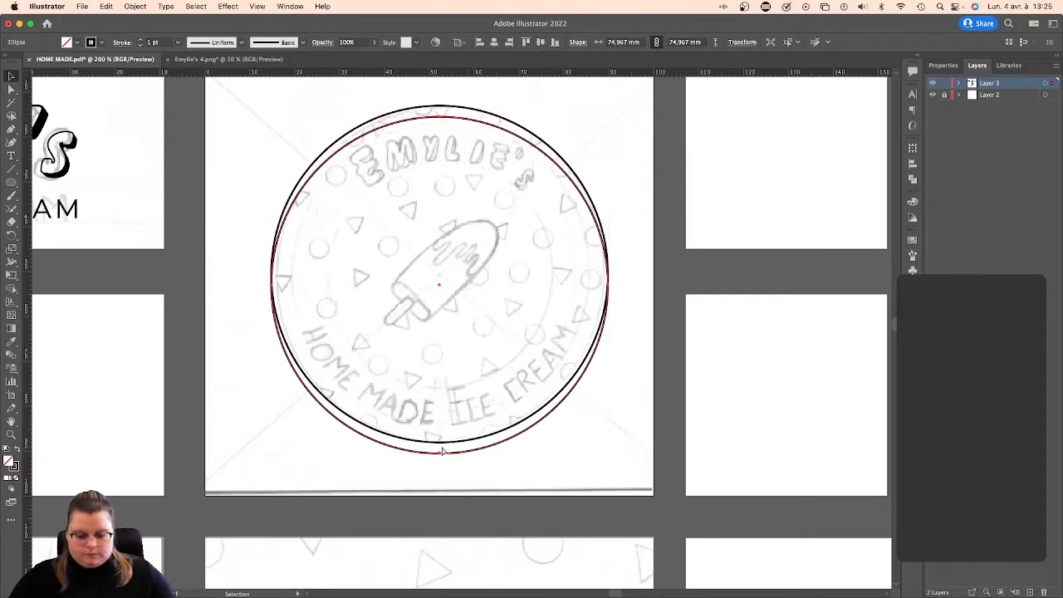
pyautogui.press('super+z')
pyautogui.press('alt+shift+super+v')
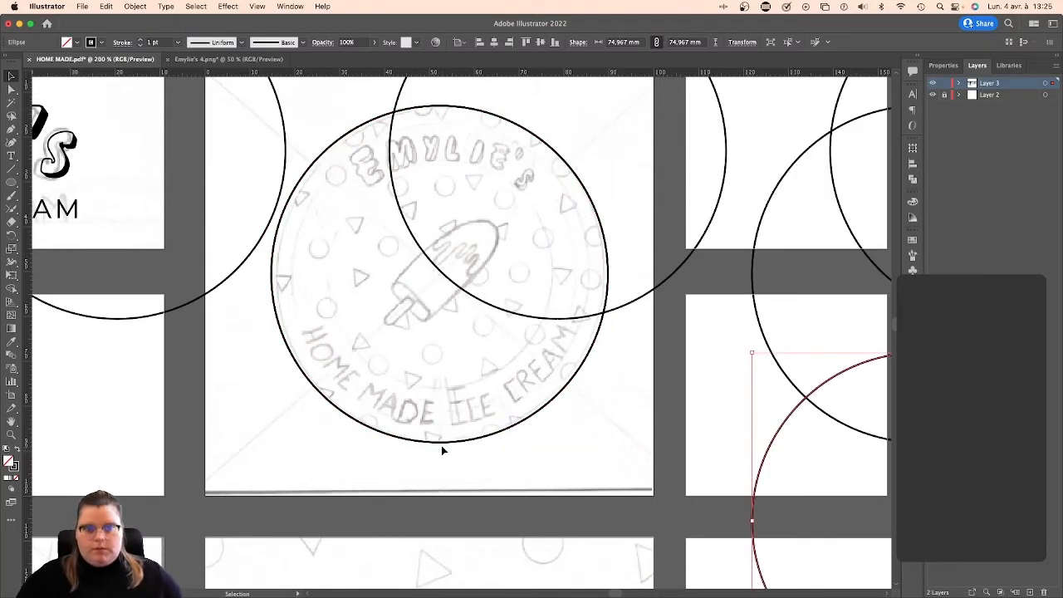
pyautogui.press('super+z')
# Paste a copy of the badge circle, align it with the original and scale it concentrically down to about 69.6 mm across.
pyautogui.press('super+v')
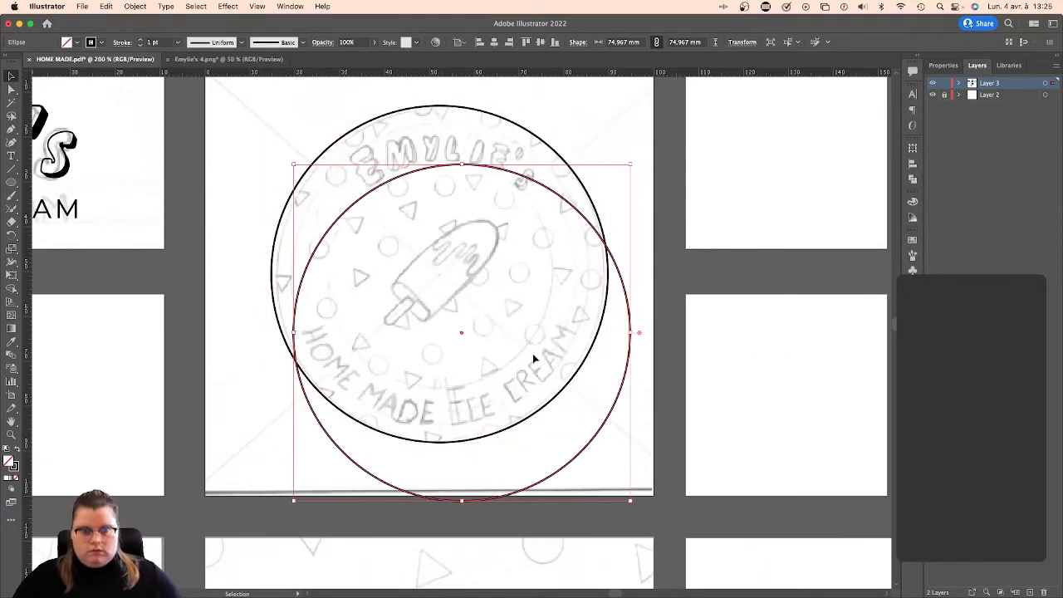
pyautogui.moveTo(629, 378); pyautogui.dragTo(605, 314)
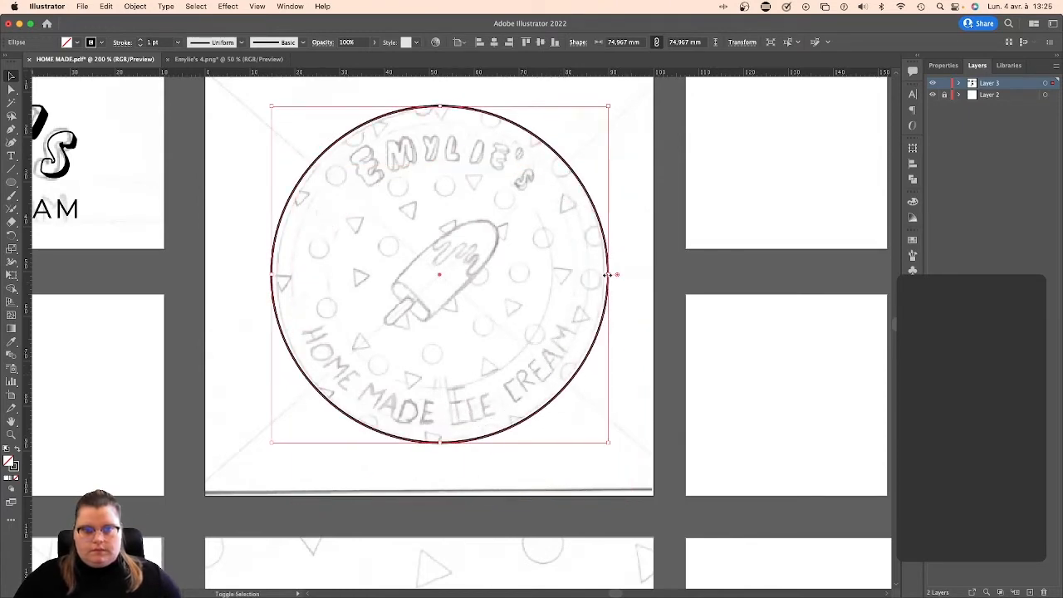
pyautogui.moveTo(612, 274); pyautogui.dragTo(596, 274)
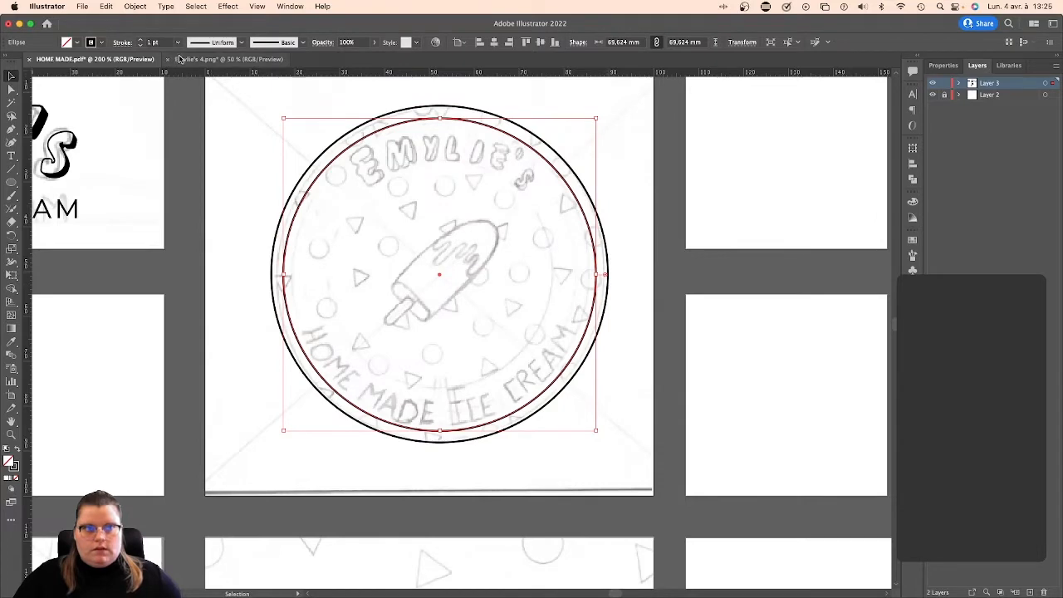
# Duplicate the inner ring and scale the copy down to about 58.5 mm across as a baseline for the curved badge lettering.
pyautogui.click(229, 59)
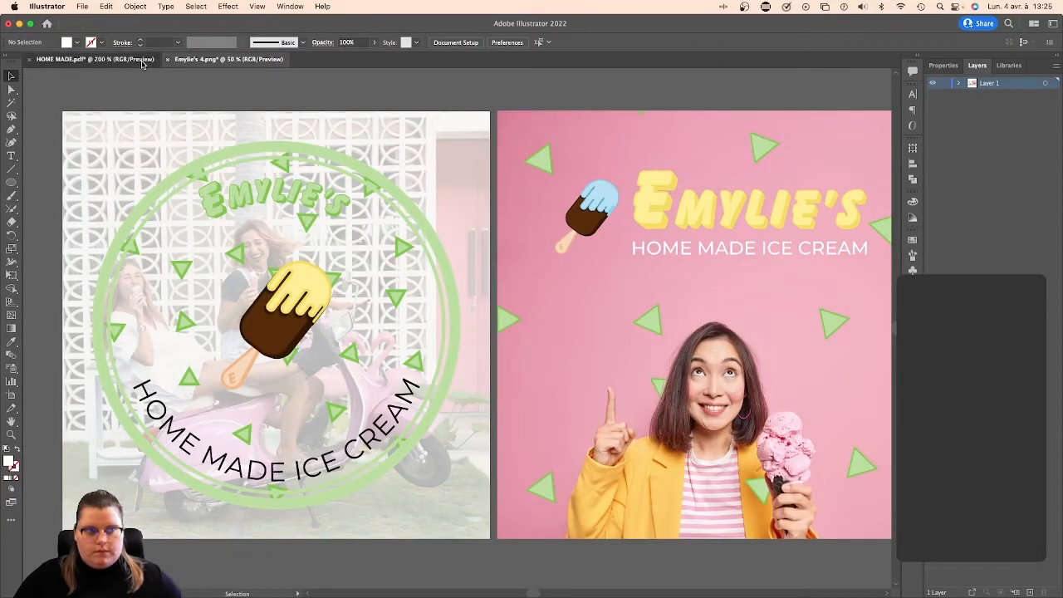
pyautogui.click(95, 59)
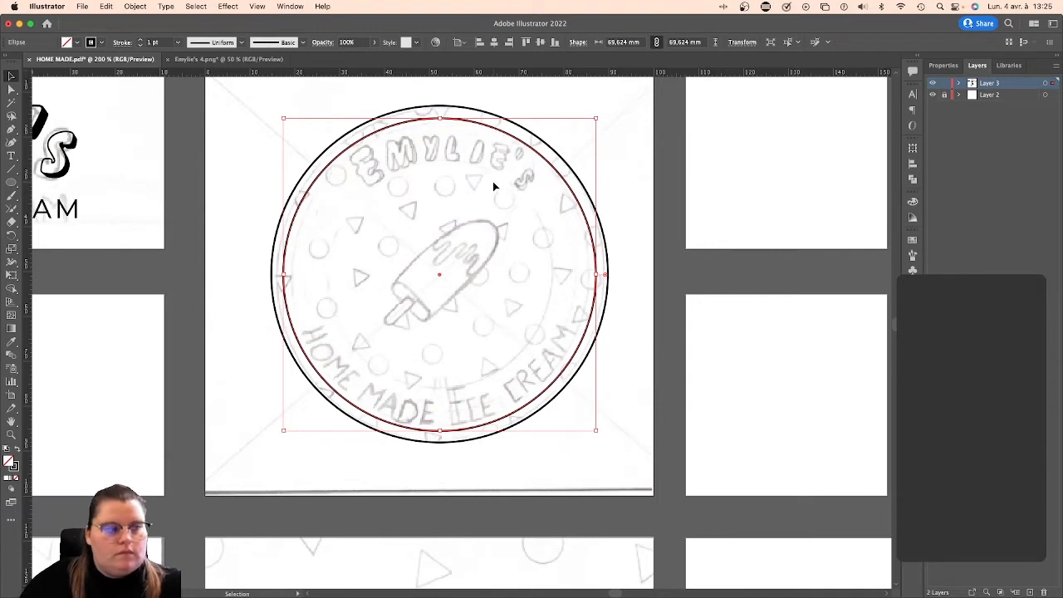
pyautogui.click(531, 154)
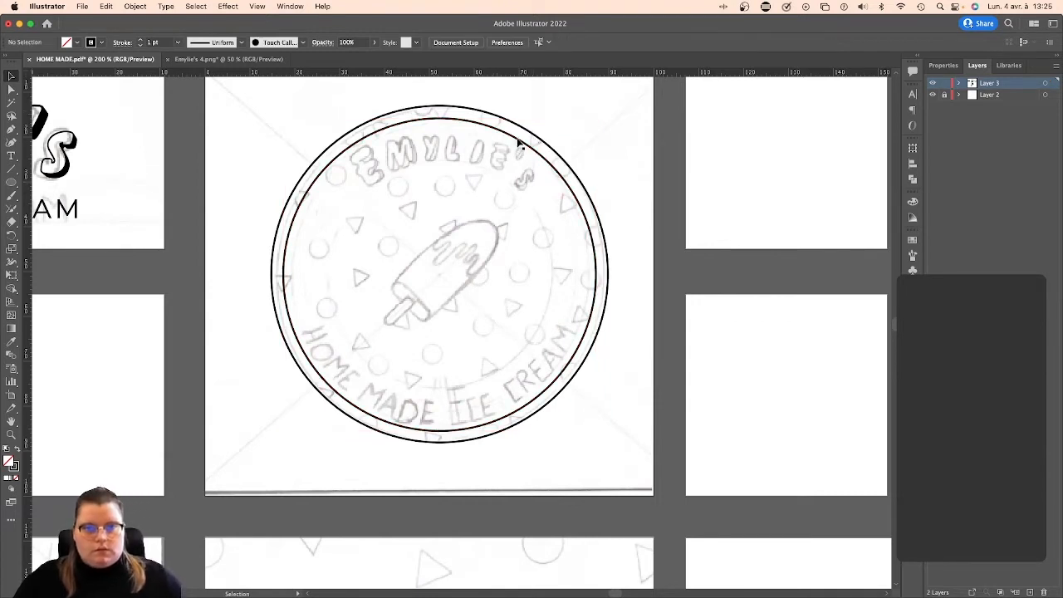
pyautogui.click(518, 140)
pyautogui.keyDown('shift'); pyautogui.click(520, 144); pyautogui.keyUp('shift')
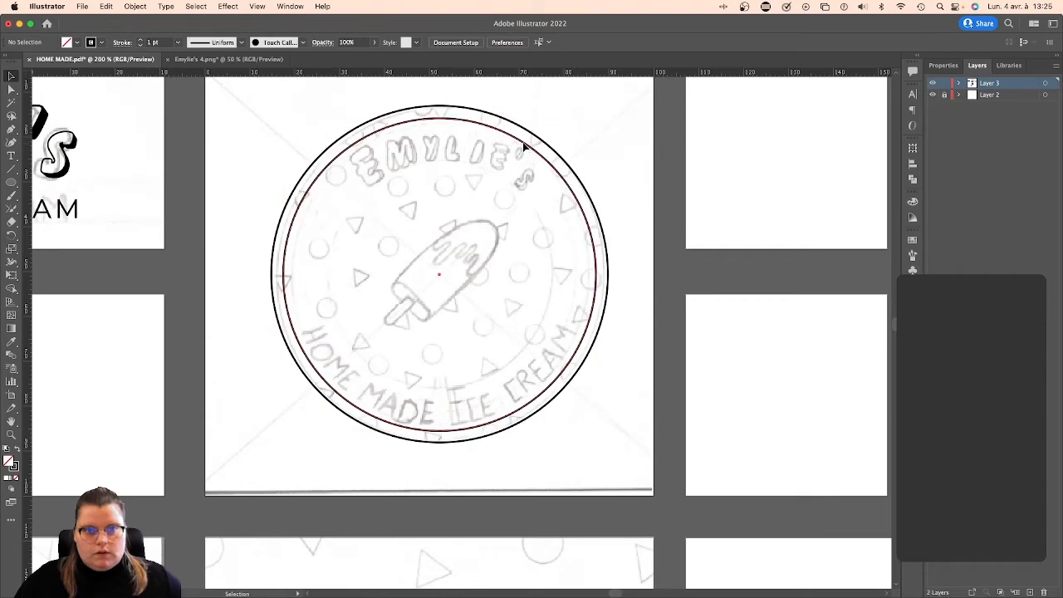
pyautogui.click(524, 142)
pyautogui.moveTo(525, 144); pyautogui.dragTo(517, 152)
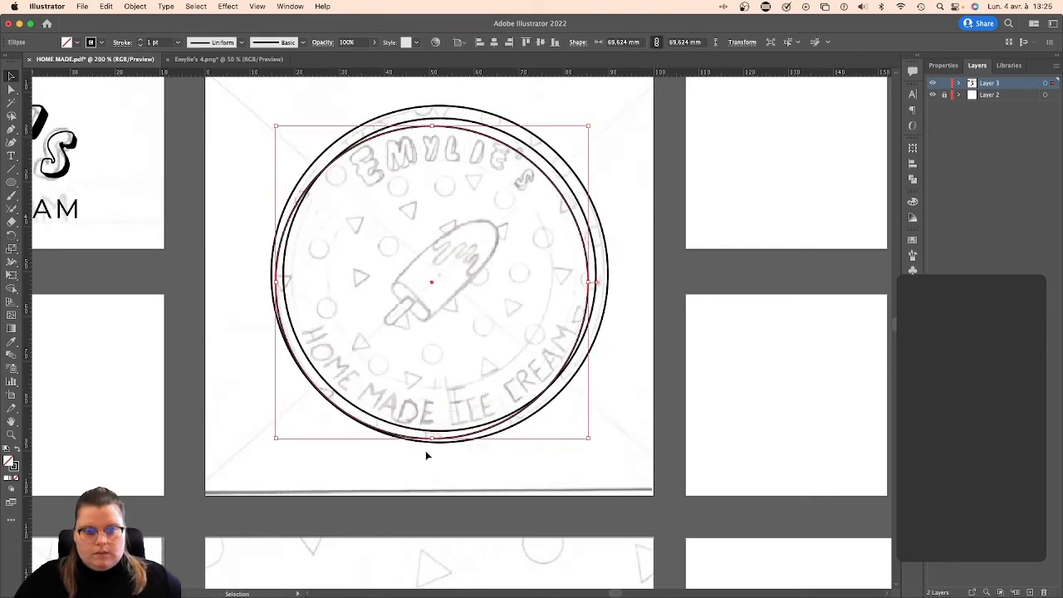
pyautogui.moveTo(432, 438); pyautogui.dragTo(480, 414)
# Add path text along the smallest circle near its top, replacing the placeholder with "EMYLIE'S".
pyautogui.click(12, 155)
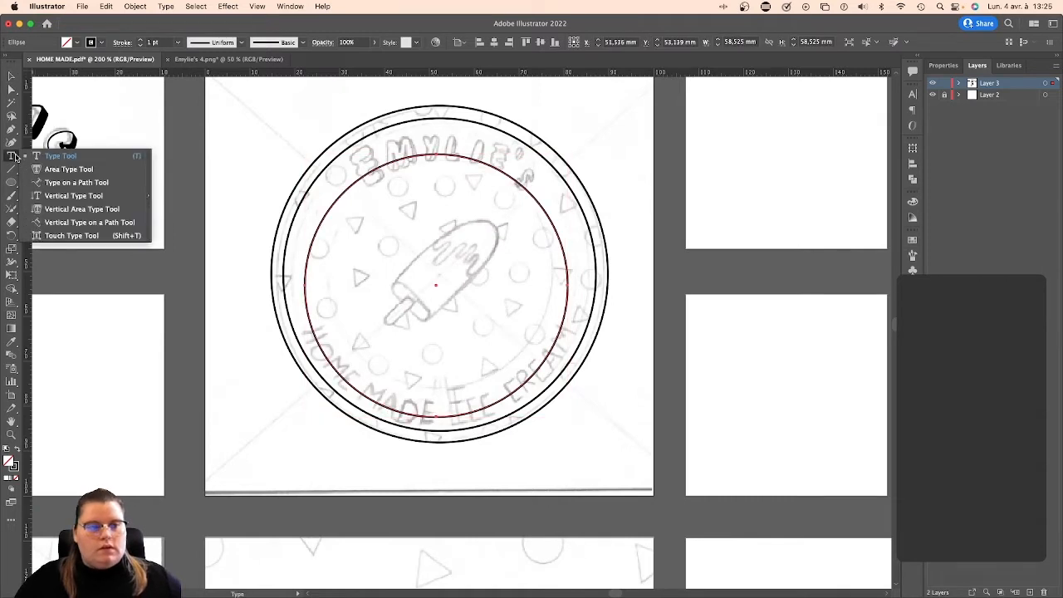
pyautogui.click(75, 182)
pyautogui.click(402, 158)
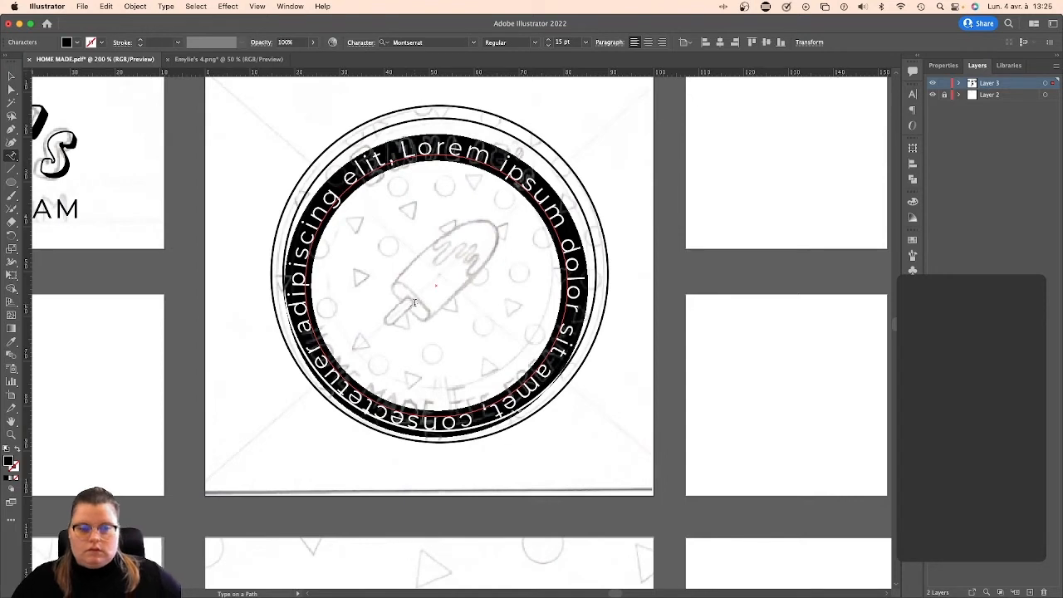
pyautogui.click(13, 156)
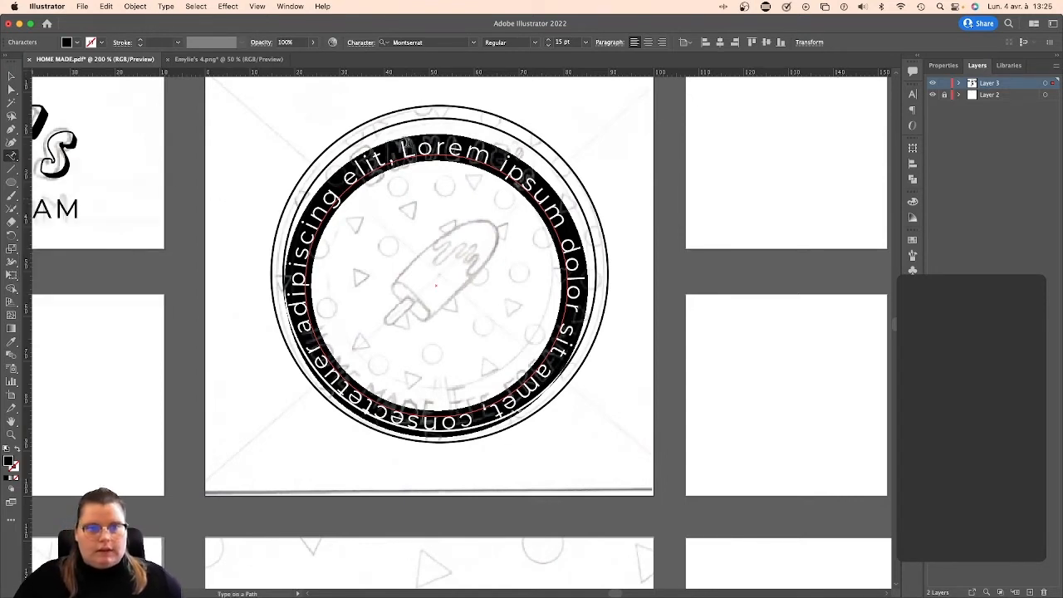
pyautogui.press('BackSpace')
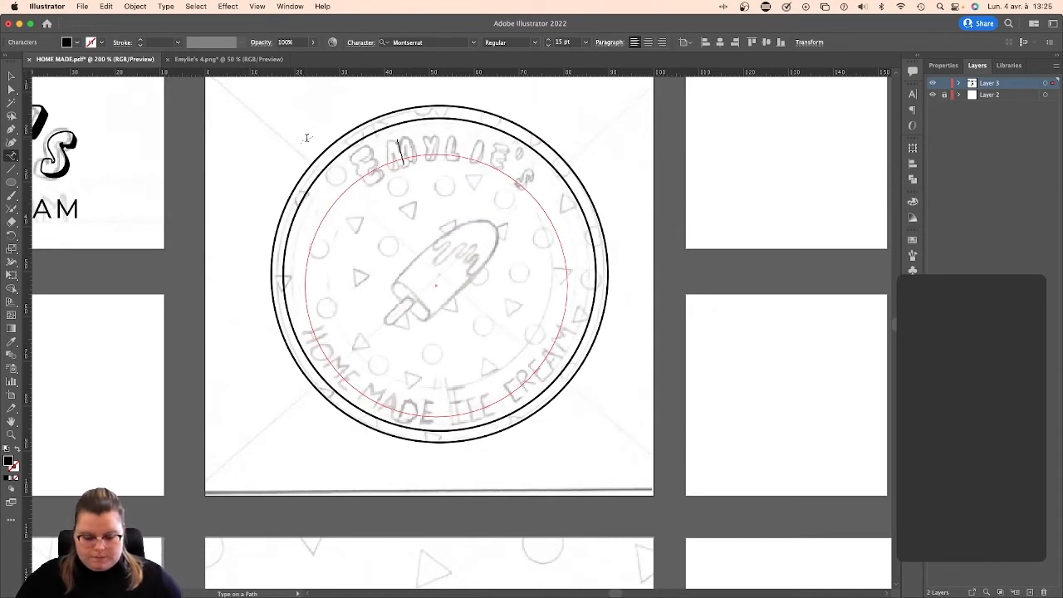
pyautogui.write('EMY')
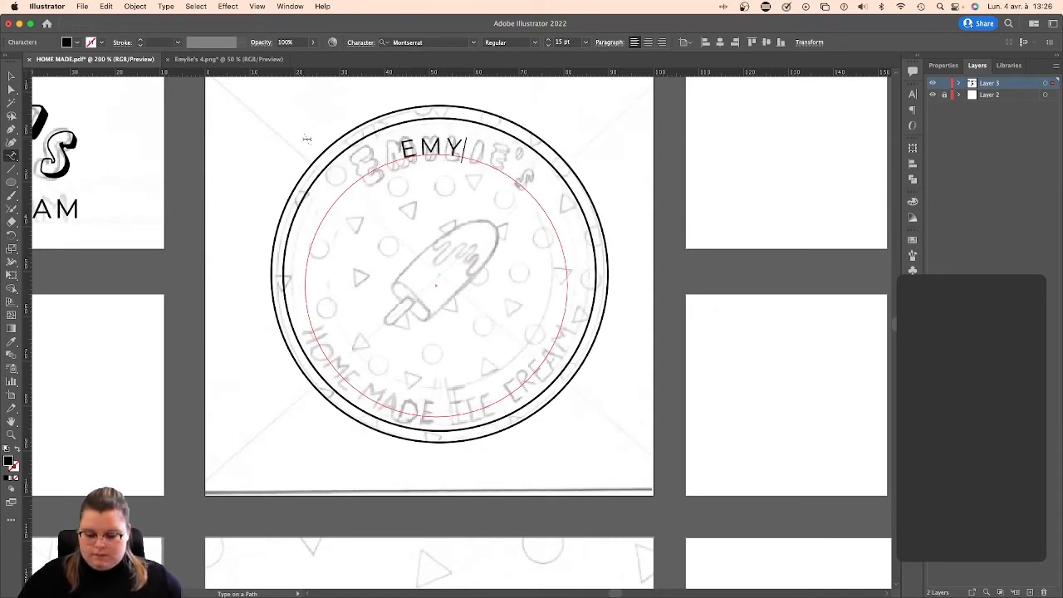
pyautogui.write('LIE4')
pyautogui.press('BackSpace')
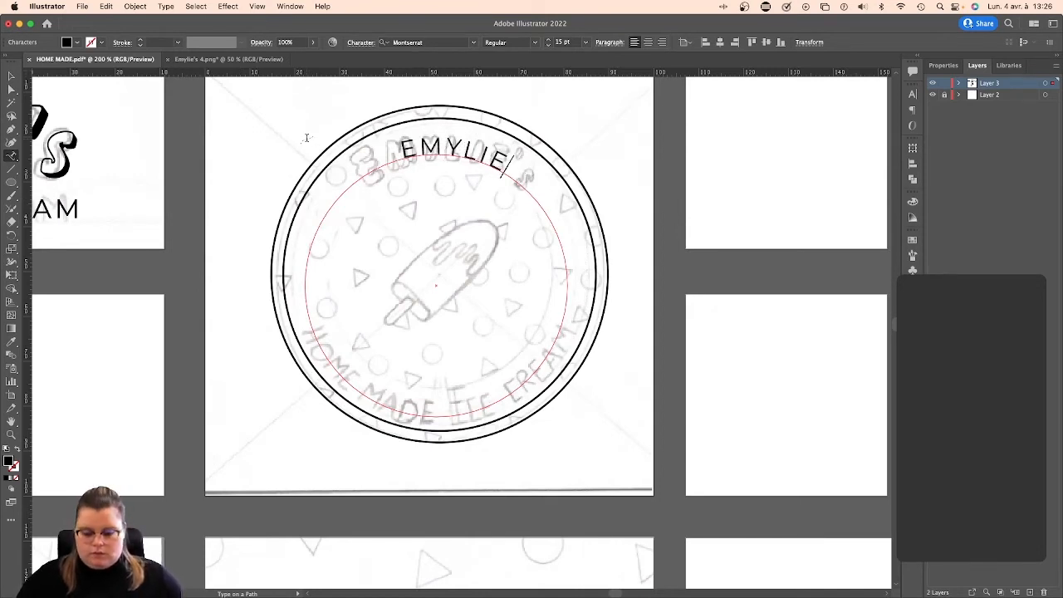
pyautogui.write("'")
pyautogui.write('S')
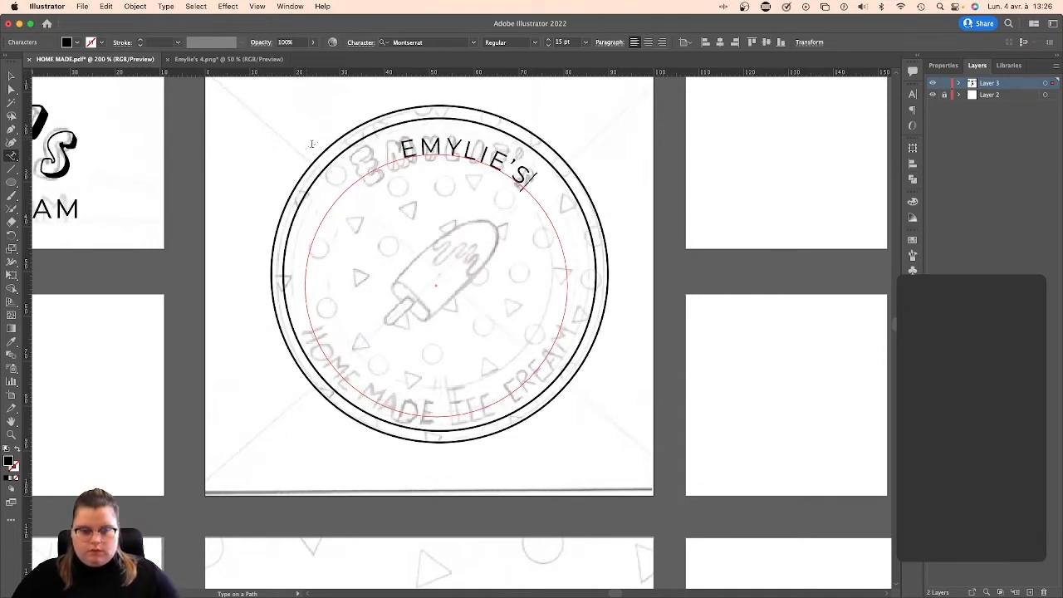
# Set the curved "EMYLIE'S" text to the Balloon Drop Shadow D font at 22 pt.
pyautogui.press('super+a')
pyautogui.click(427, 42)
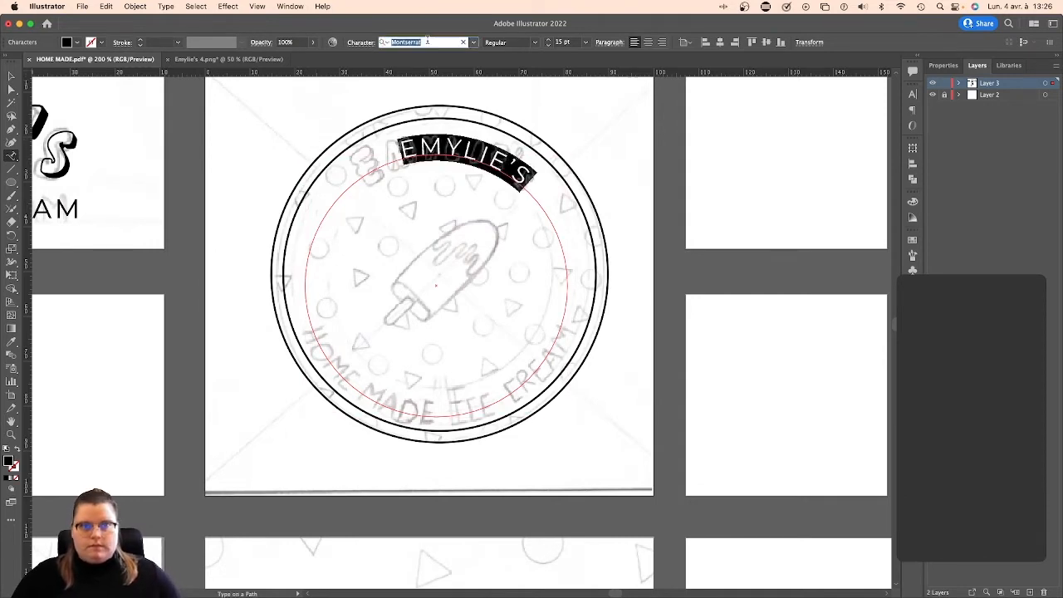
pyautogui.write('ballo')
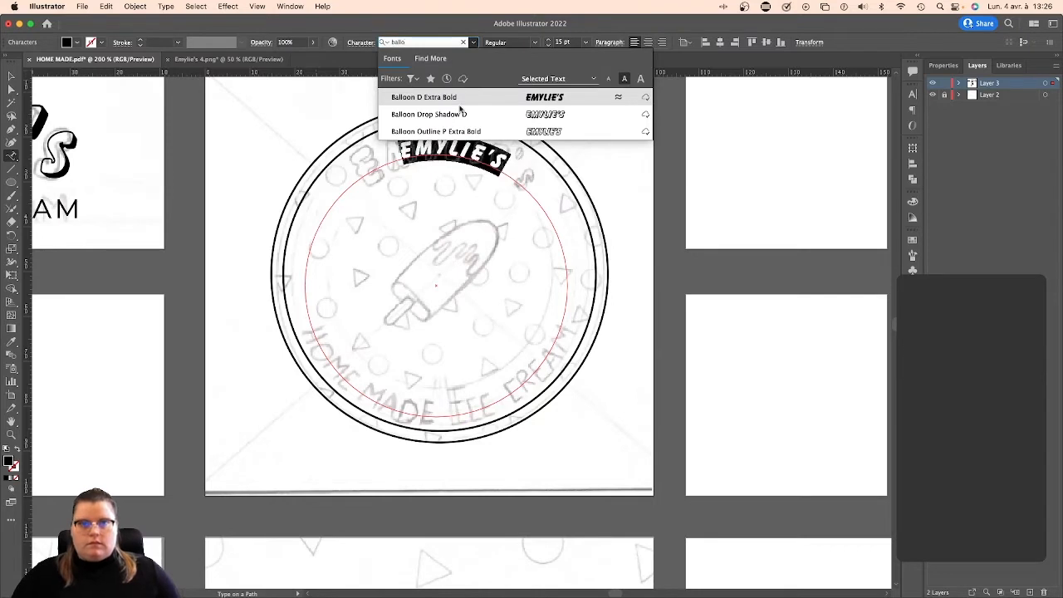
pyautogui.click(466, 114)
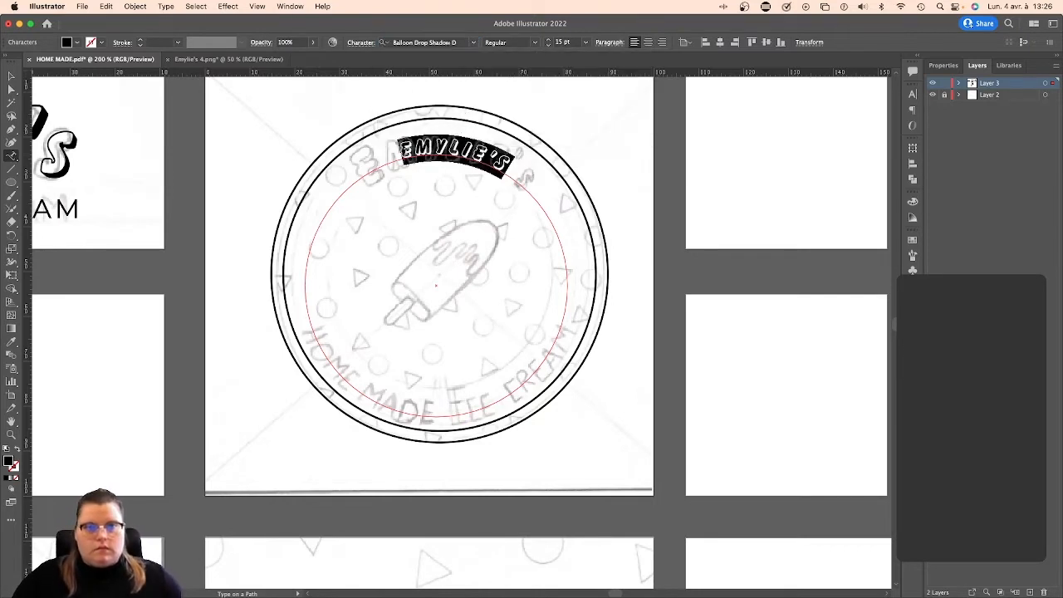
pyautogui.click(549, 40)
pyautogui.click(548, 40)
pyautogui.click(548, 40)
pyautogui.click(548, 40)
pyautogui.click(548, 40)
pyautogui.click(548, 40)
pyautogui.click(548, 40)
pyautogui.click(450, 148)
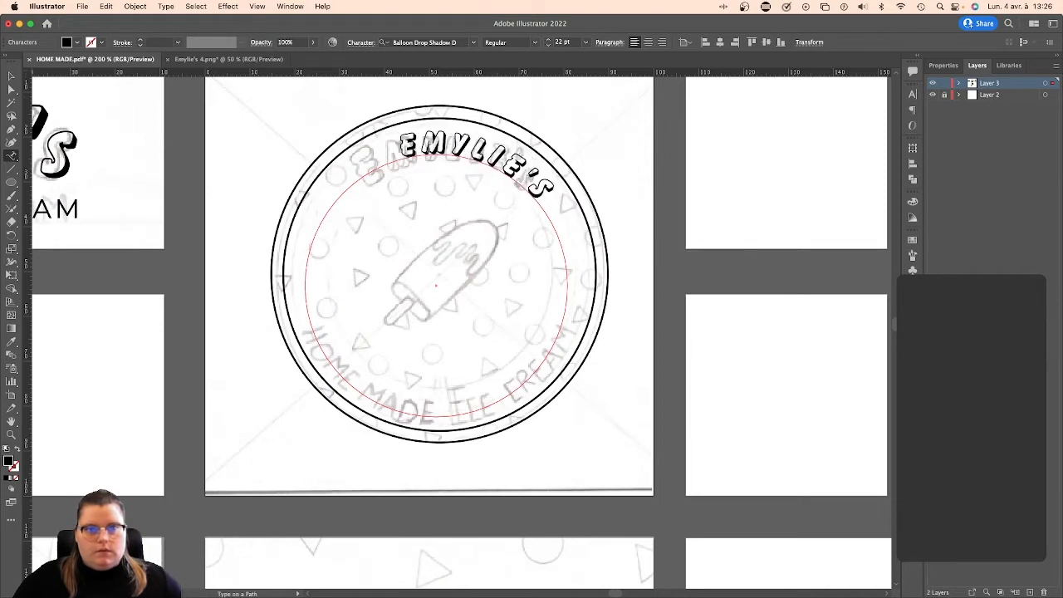
# Try font sizes from 18 to 21 pt on the middle letters "MYLIE" of the curved text, and undo the size changes.
pyautogui.moveTo(420, 138); pyautogui.dragTo(525, 171)
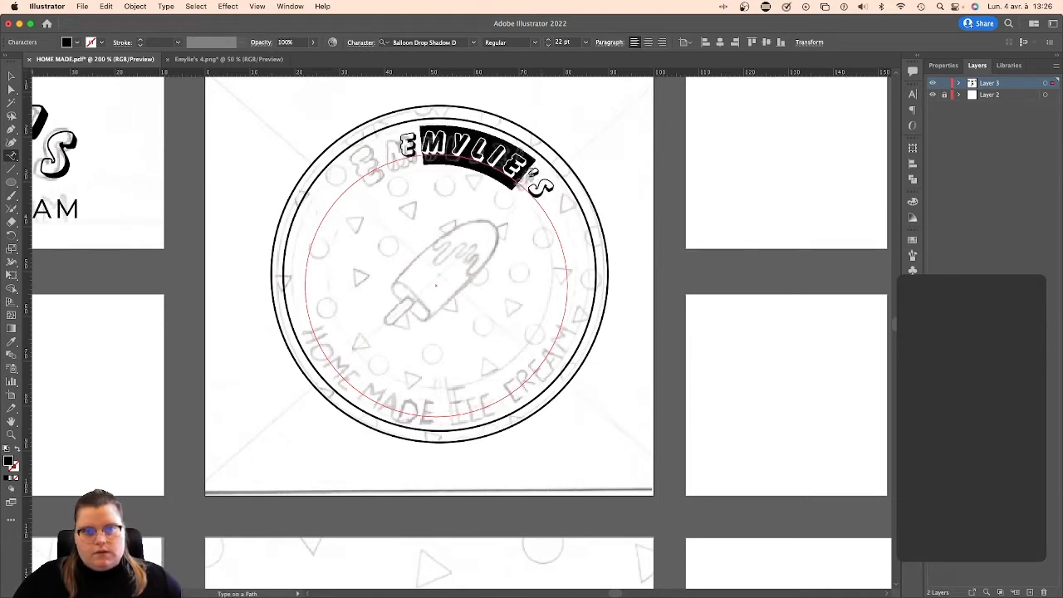
pyautogui.click(548, 45)
pyautogui.click(548, 46)
pyautogui.click(549, 45)
pyautogui.click(549, 45)
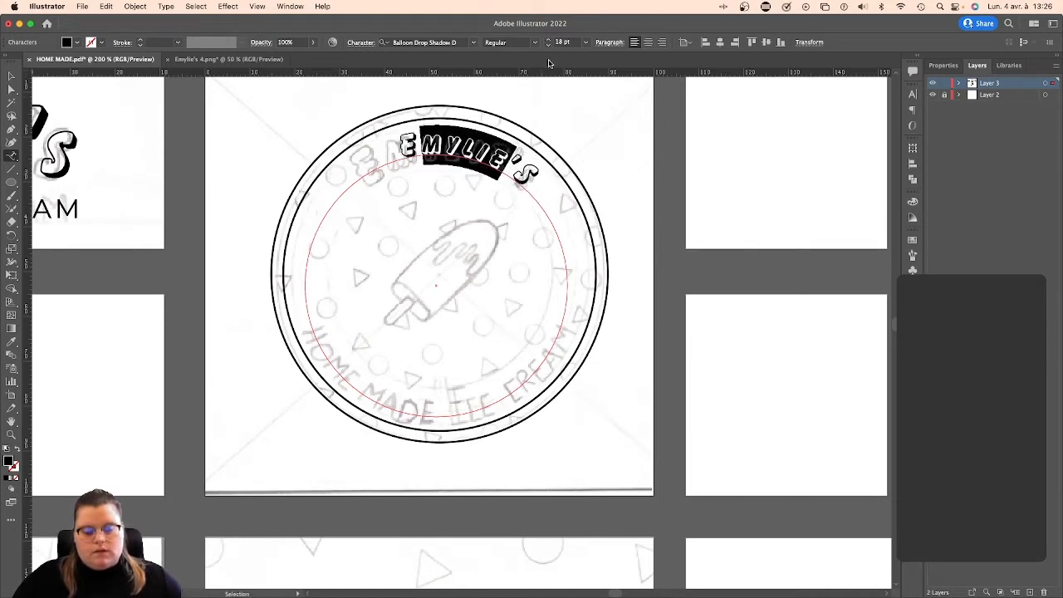
pyautogui.click(548, 40)
pyautogui.click(548, 39)
pyautogui.click(549, 40)
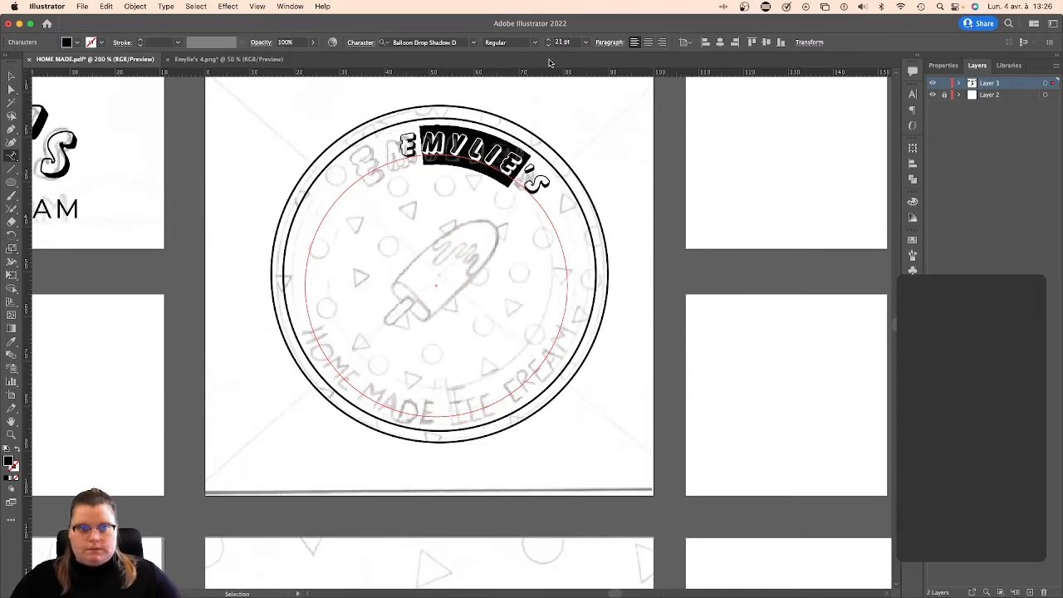
pyautogui.click(548, 40)
pyautogui.press('super+z')
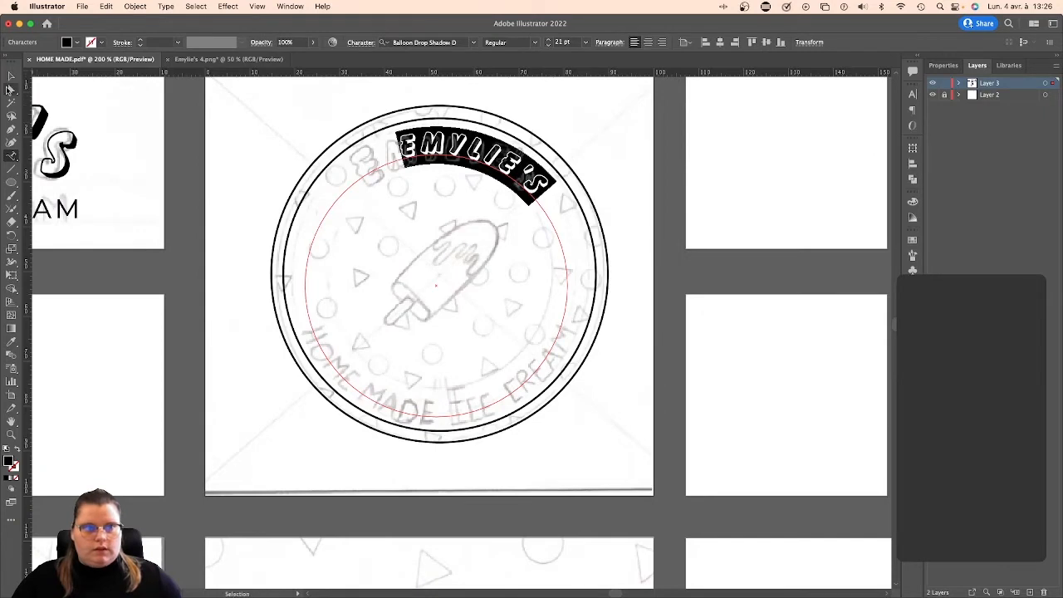
# Shift the start and end of "EMYLIE'S" along its circle so the lettering begins over the first sketched letter.
pyautogui.press('Escape')
pyautogui.moveTo(395, 140); pyautogui.dragTo(529, 189)
pyautogui.click(539, 219)
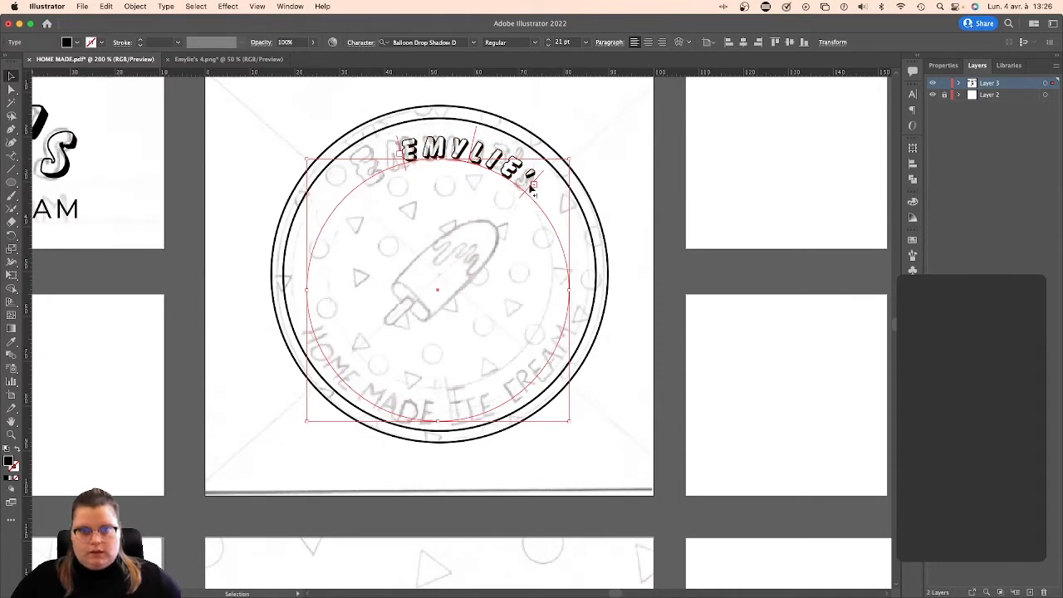
pyautogui.moveTo(408, 175); pyautogui.dragTo(370, 188)
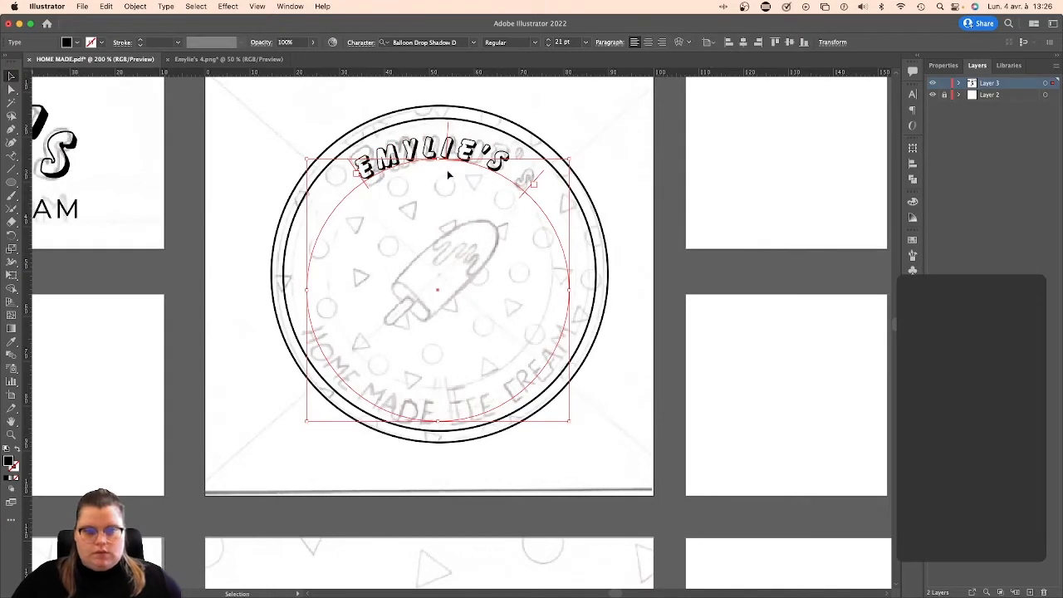
# Set the font size of the whole curved "EMYLIE'S" text to 24 pt.
pyautogui.press('t')
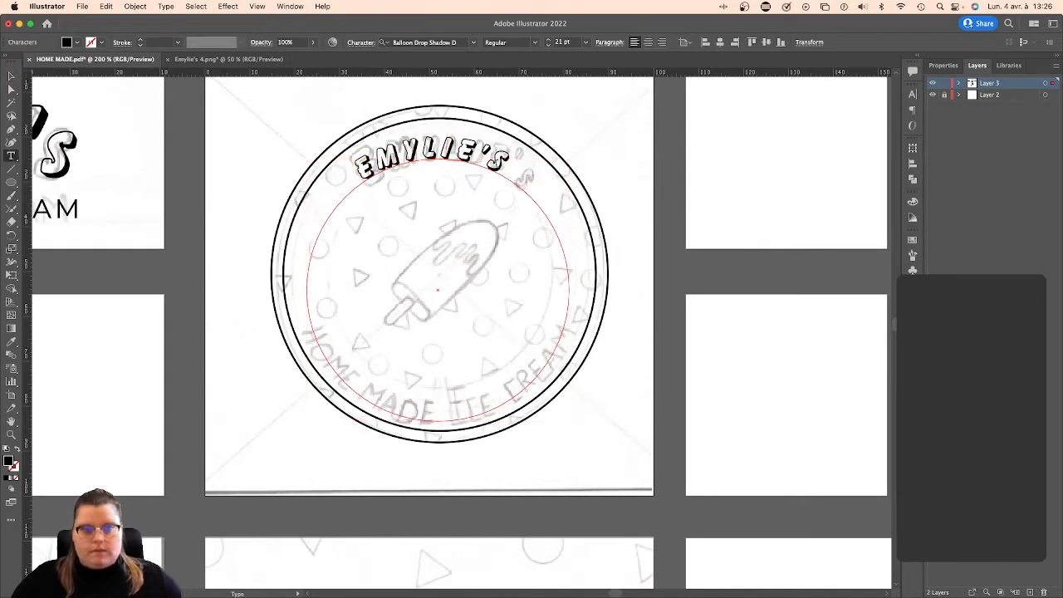
pyautogui.moveTo(501, 163); pyautogui.dragTo(350, 176)
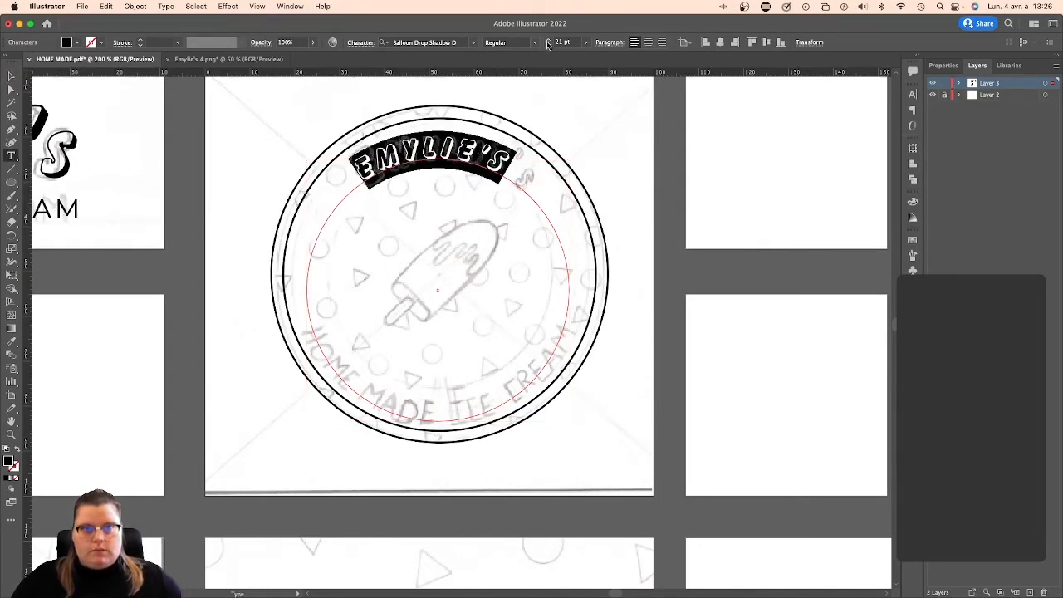
pyautogui.click(548, 41)
pyautogui.click(548, 41)
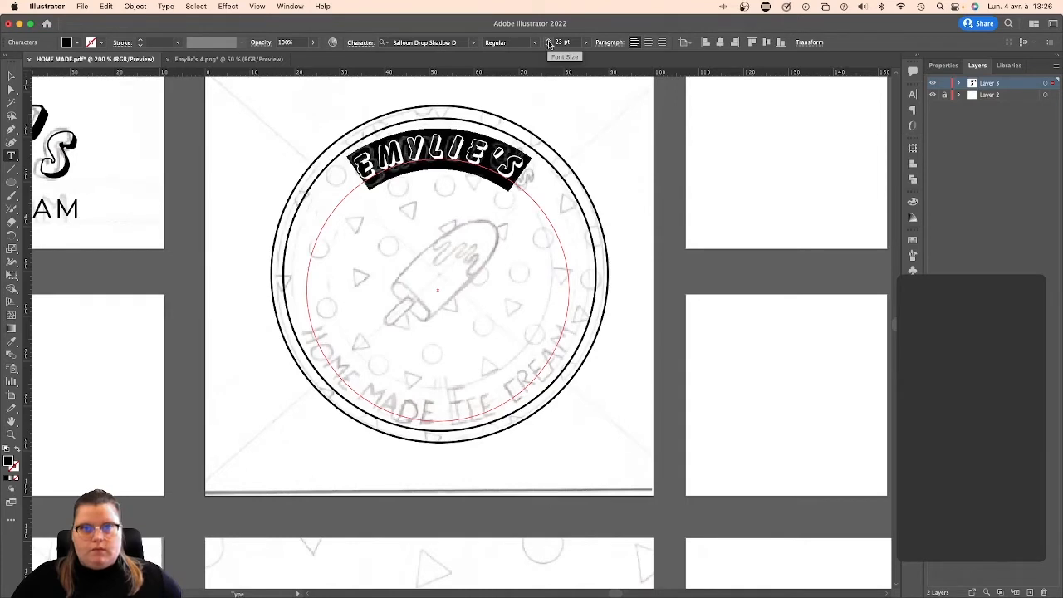
pyautogui.click(548, 40)
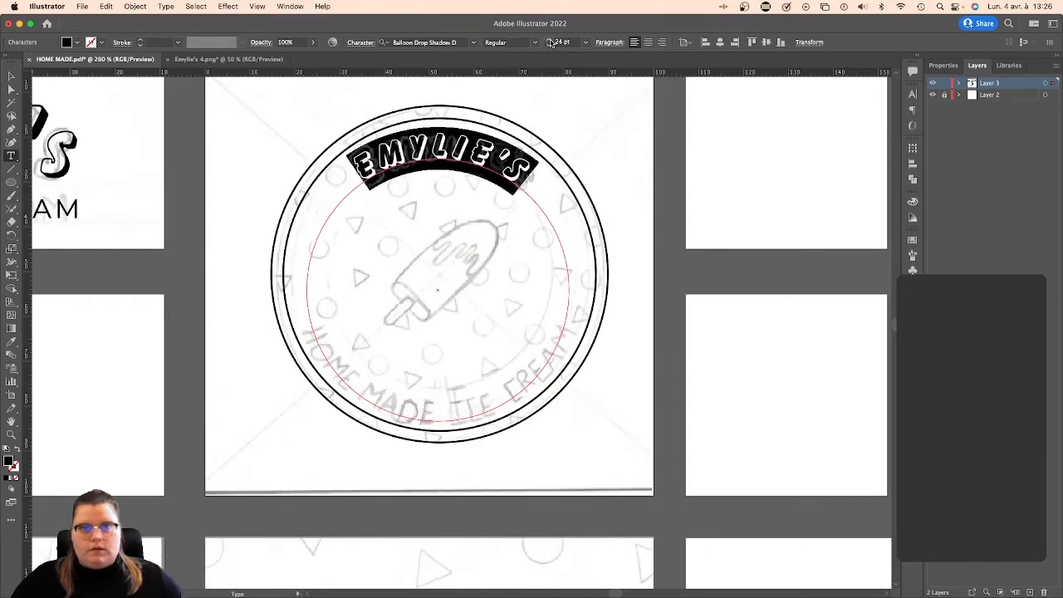
# Enlarge only the initial "E" of the curved text to 28 pt.
pyautogui.moveTo(356, 170); pyautogui.dragTo(378, 165)
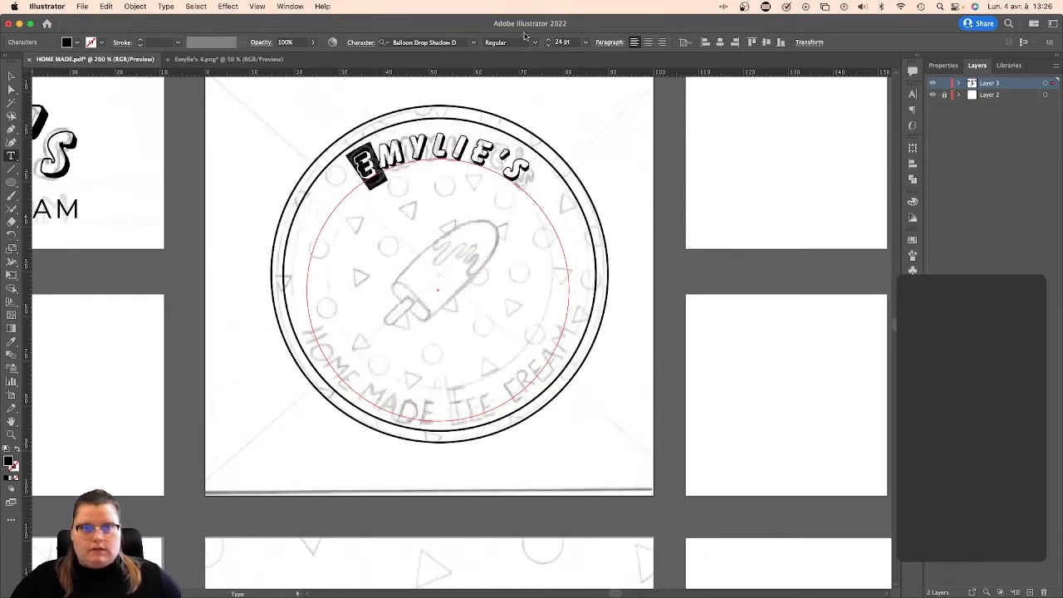
pyautogui.click(548, 40)
pyautogui.click(548, 40)
pyautogui.click(549, 40)
pyautogui.click(548, 39)
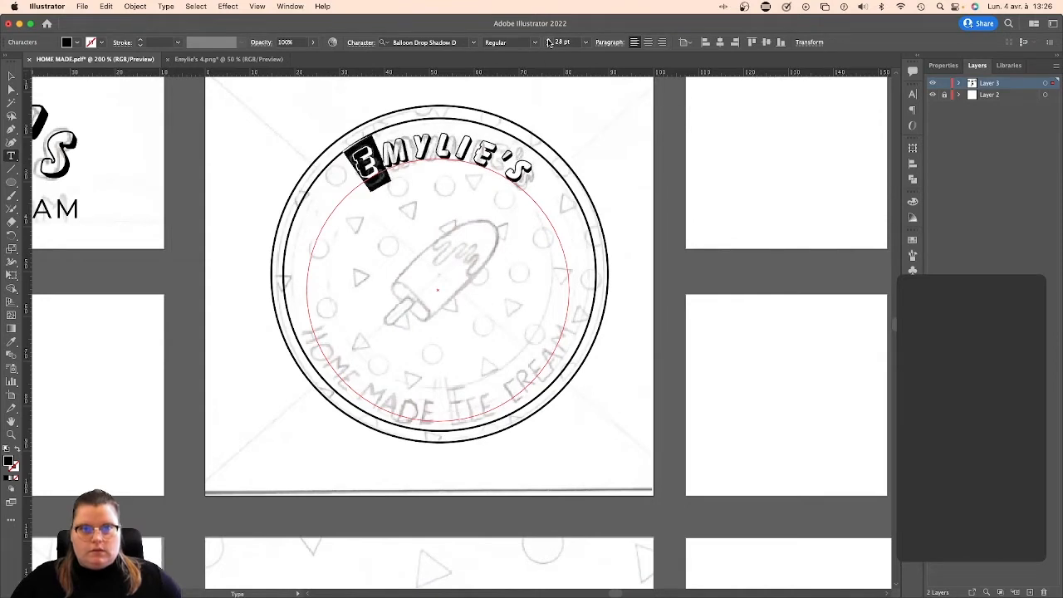
pyautogui.click(549, 40)
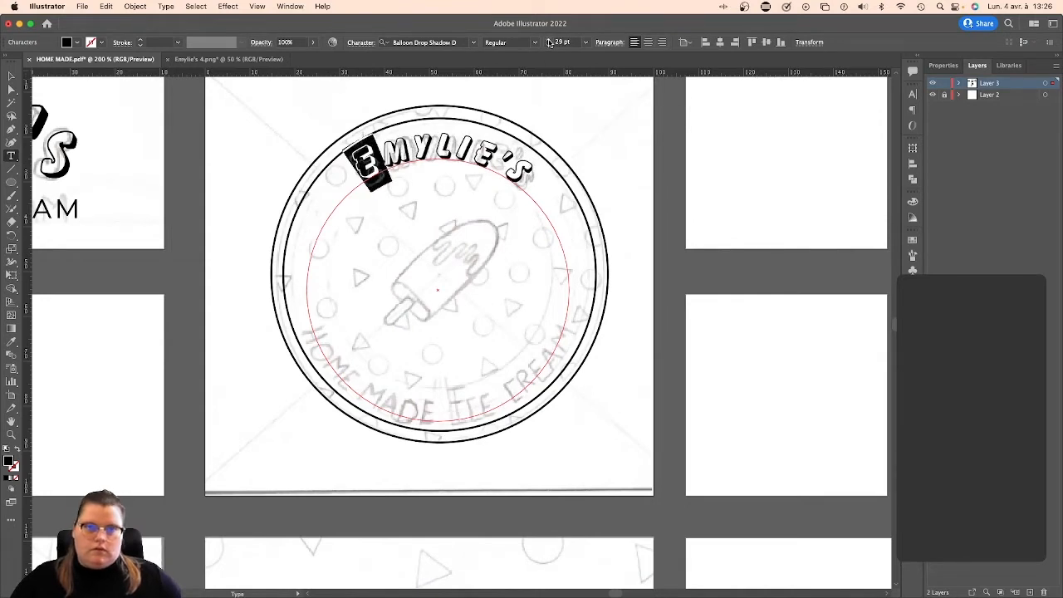
pyautogui.click(548, 40)
pyautogui.click(548, 46)
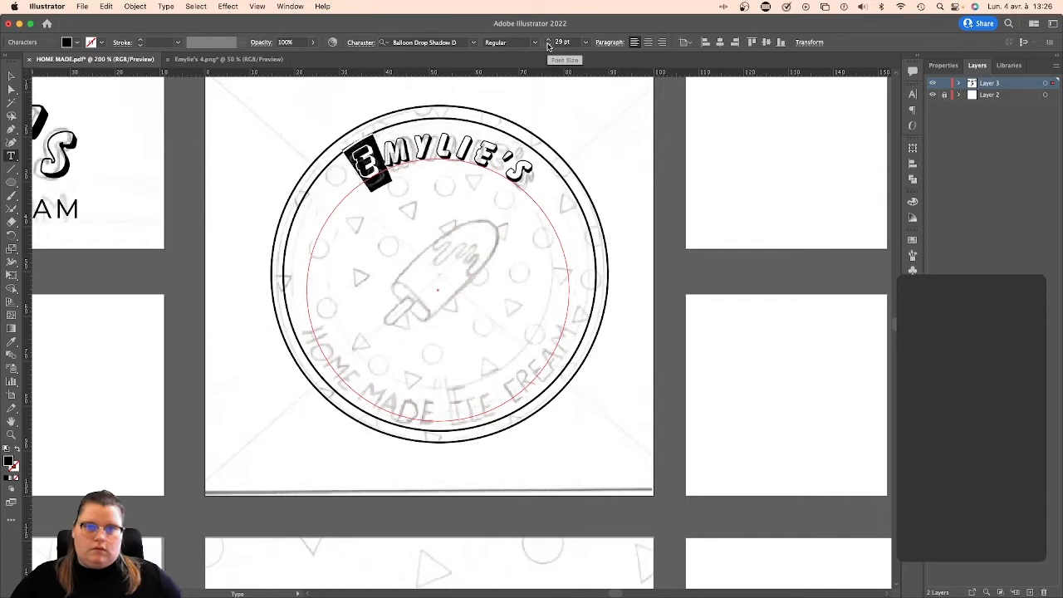
pyautogui.click(548, 46)
pyautogui.press('Escape')
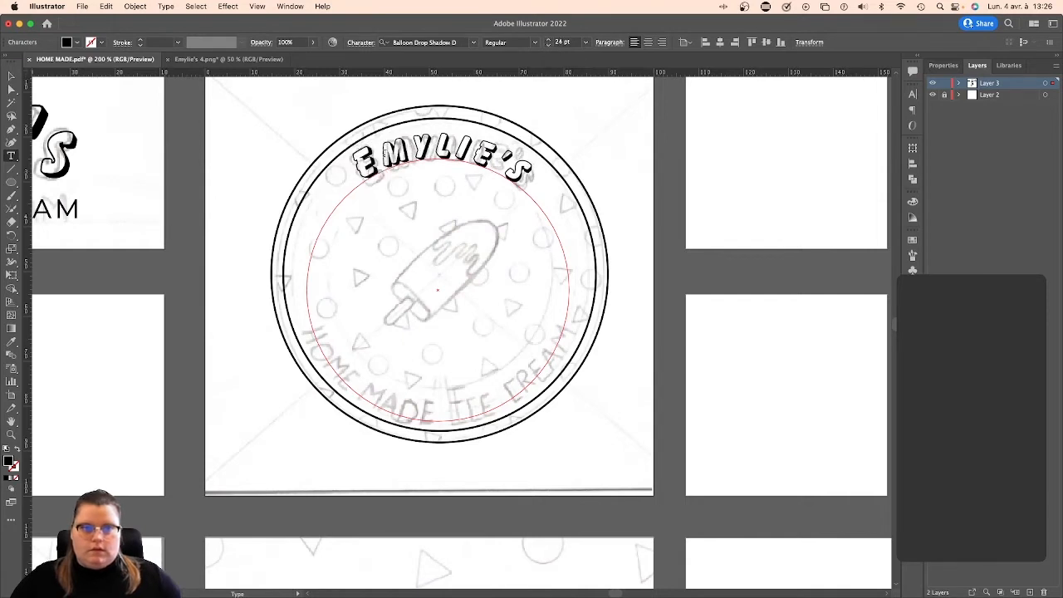
# Slightly enlarge the middle letters "MYLIE" of the curved text and set the initial "E" to 30 pt.
pyautogui.moveTo(376, 156)
pyautogui.mouseDown()
pyautogui.moveTo(509, 166)
pyautogui.moveTo(533, 181)
pyautogui.moveTo(494, 165)
pyautogui.moveTo(373, 158)
pyautogui.mouseUp()
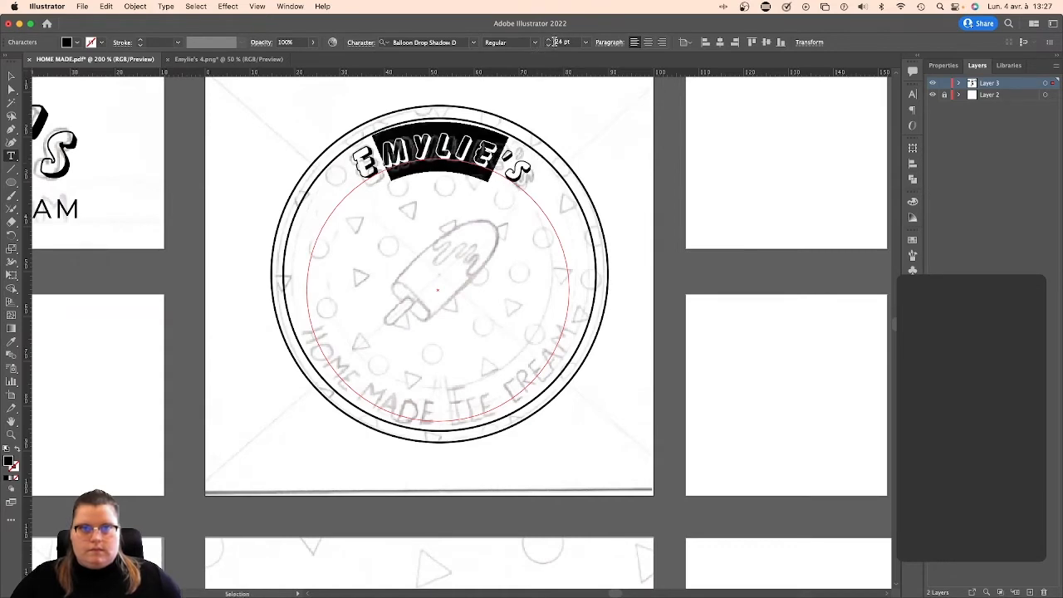
pyautogui.click(549, 39)
pyautogui.click(358, 161)
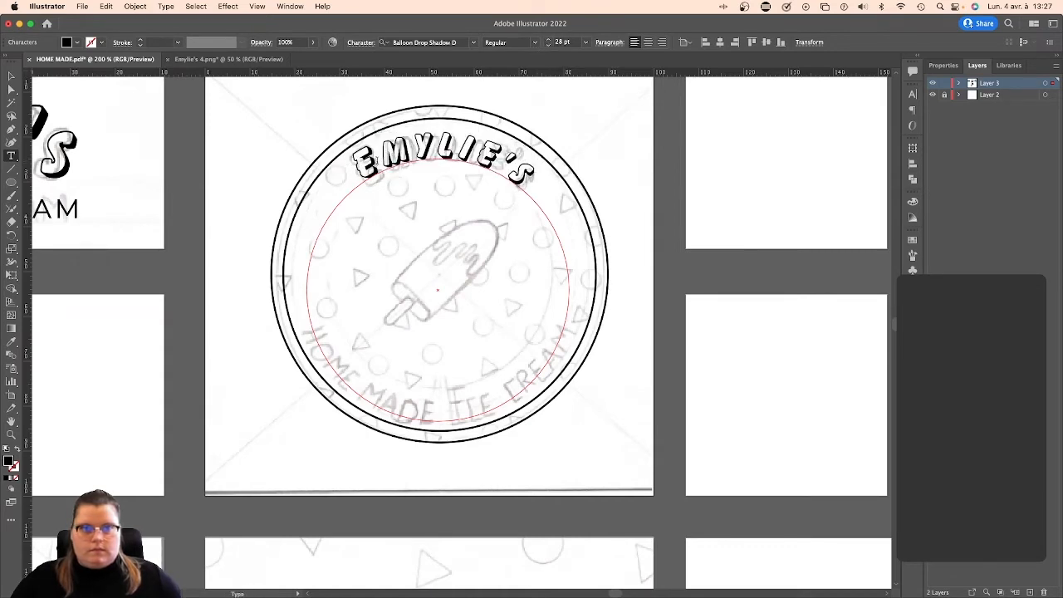
pyautogui.moveTo(376, 161); pyautogui.dragTo(358, 161)
pyautogui.click(549, 39)
pyautogui.click(549, 39)
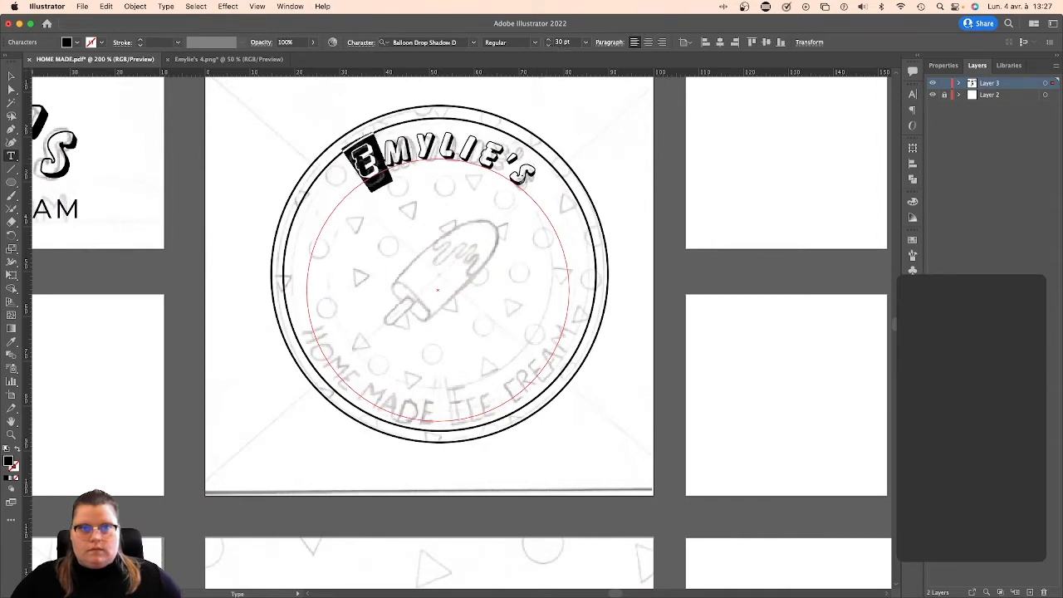
pyautogui.press('Escape')
# Align the curved text and both badge rings to one another on their vertical and horizontal centres.
pyautogui.click(12, 76)
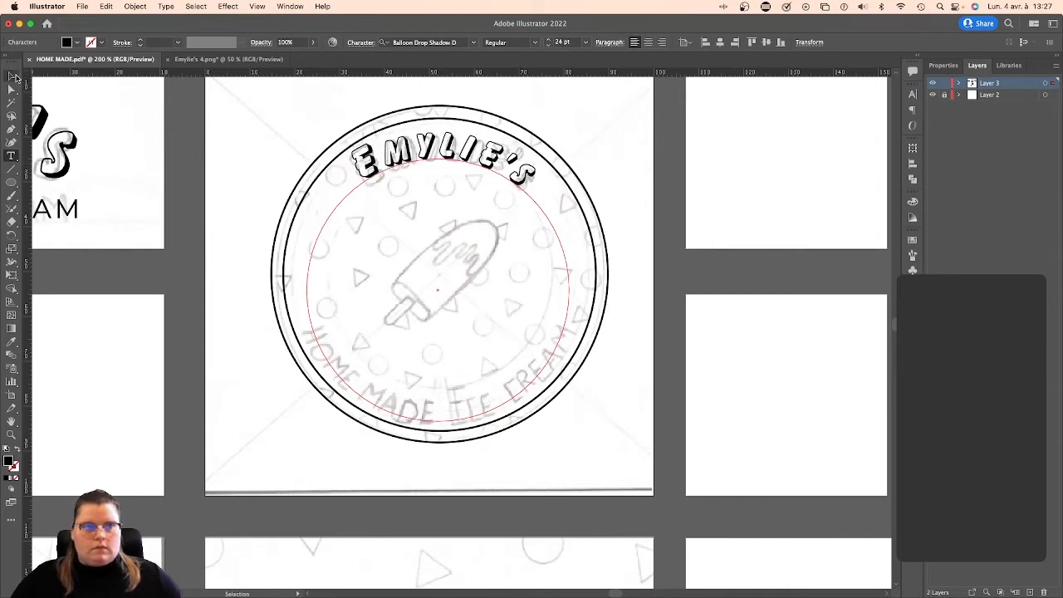
pyautogui.click(504, 173)
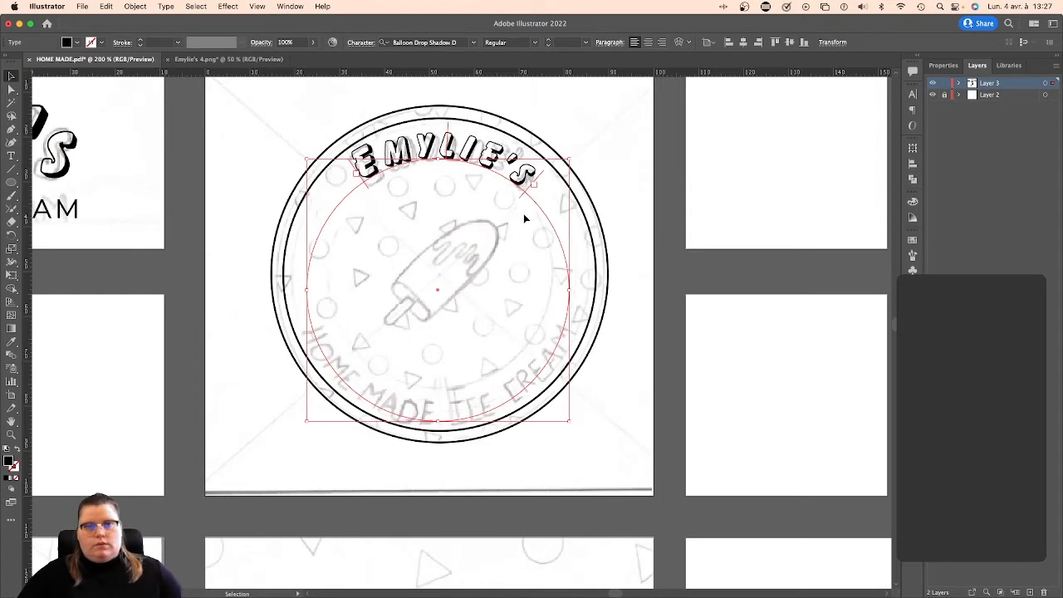
pyautogui.moveTo(327, 136); pyautogui.dragTo(507, 234)
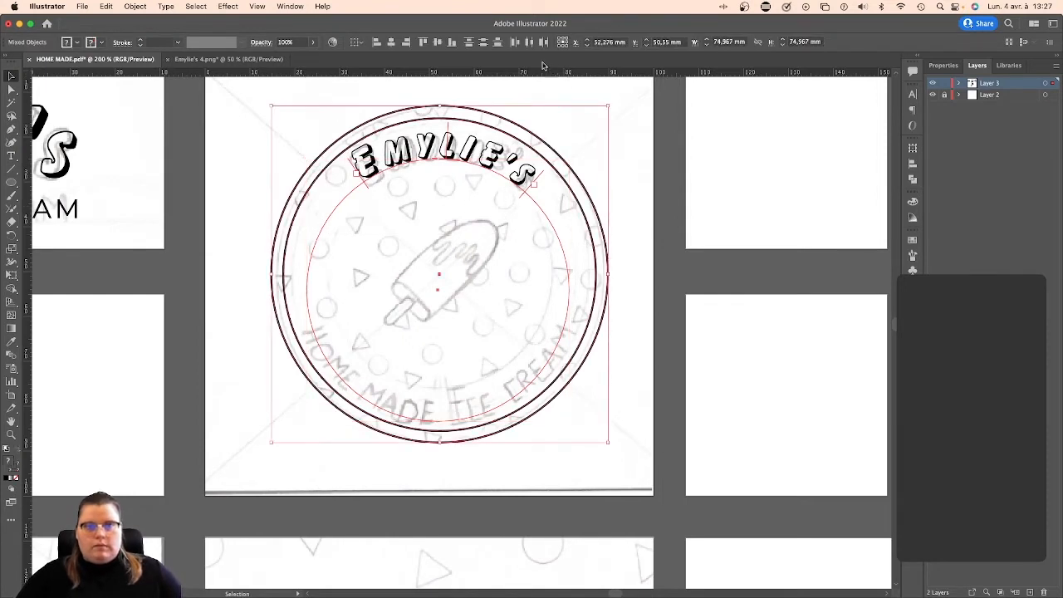
pyautogui.click(437, 43)
pyautogui.click(391, 43)
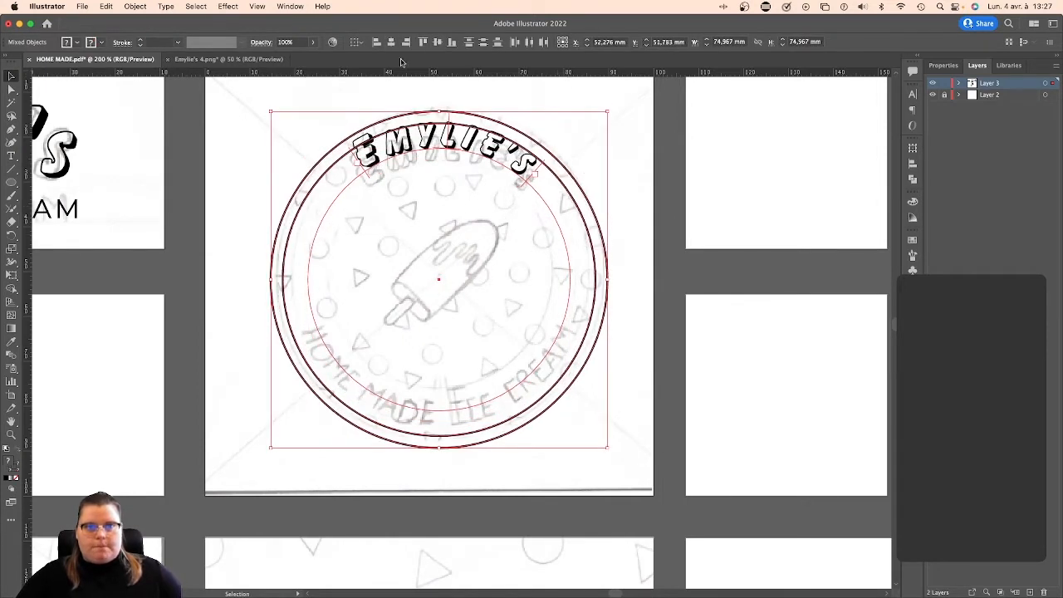
pyautogui.click(673, 156)
# Scale the "EMYLIE'S" text circle down slightly and centre it vertically with the two badge rings.
pyautogui.click(472, 149)
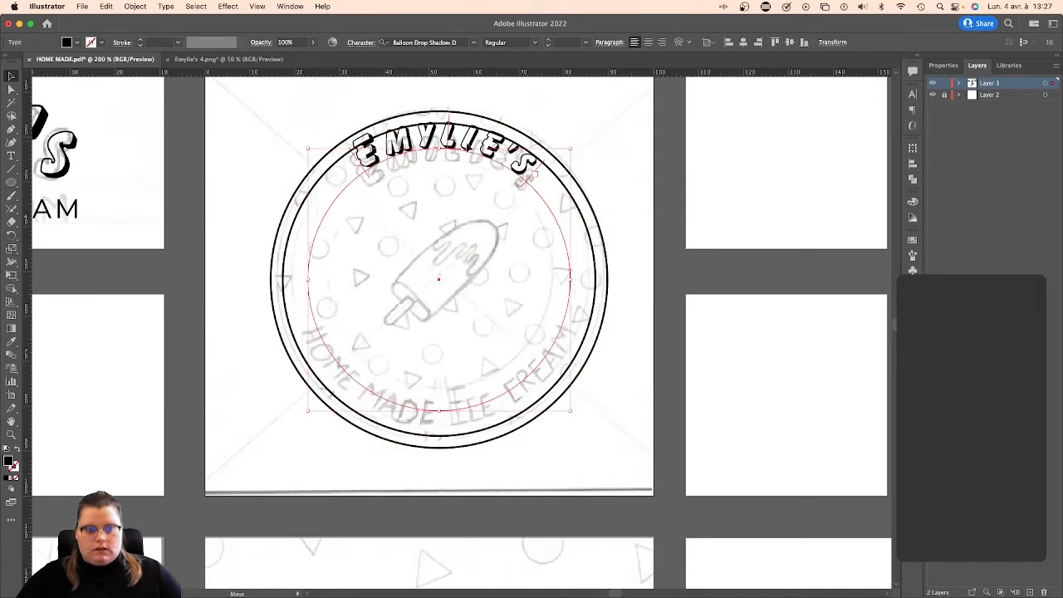
pyautogui.moveTo(467, 148); pyautogui.dragTo(468, 162)
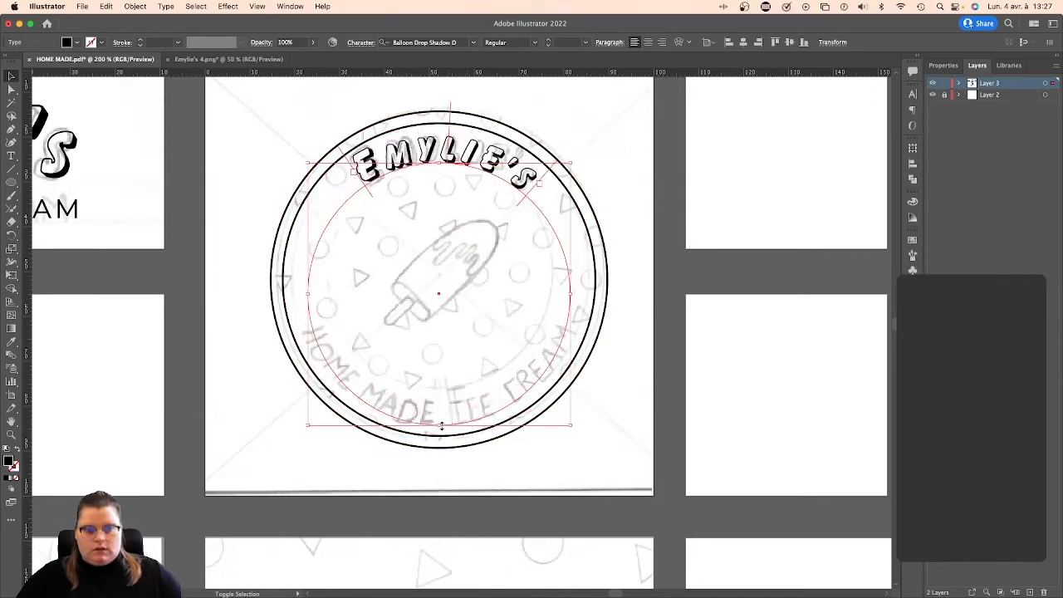
pyautogui.moveTo(448, 421)
pyautogui.mouseDown()
pyautogui.moveTo(443, 431)
pyautogui.moveTo(441, 420)
pyautogui.mouseUp()
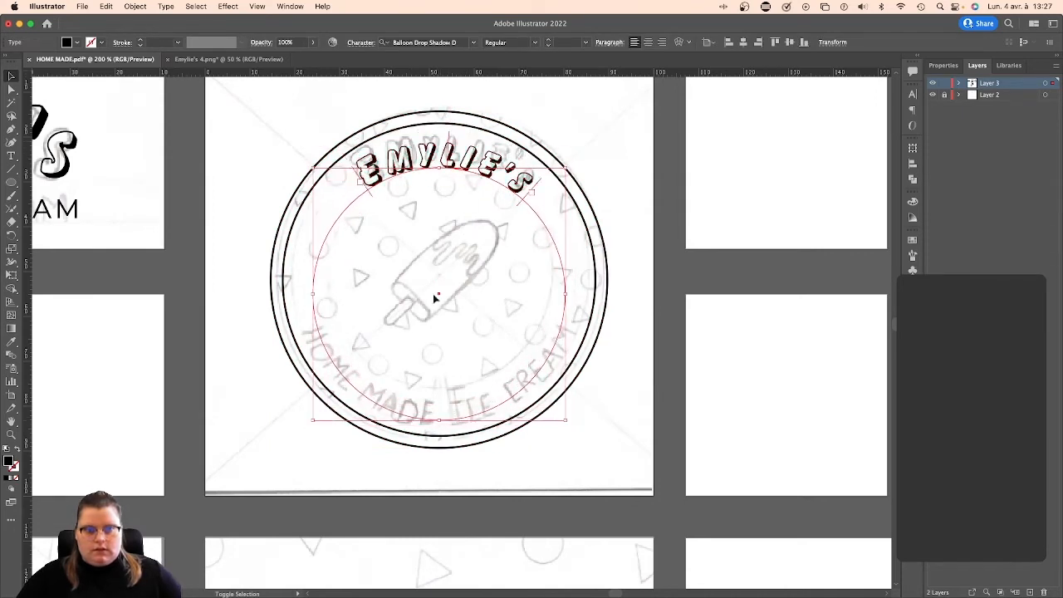
pyautogui.keyDown('shift'); pyautogui.click(450, 124); pyautogui.keyUp('shift')
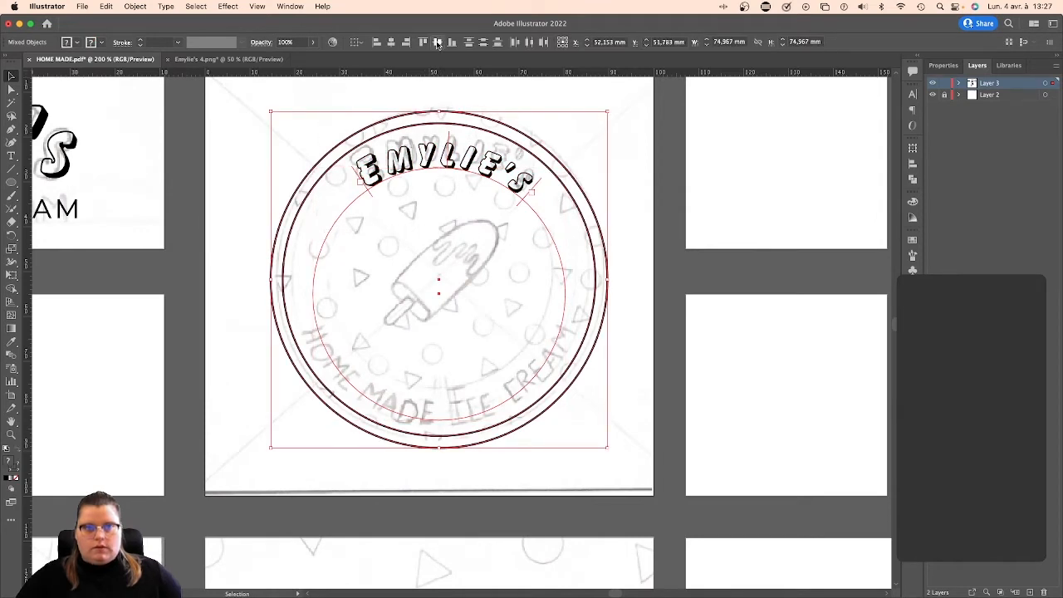
pyautogui.click(438, 43)
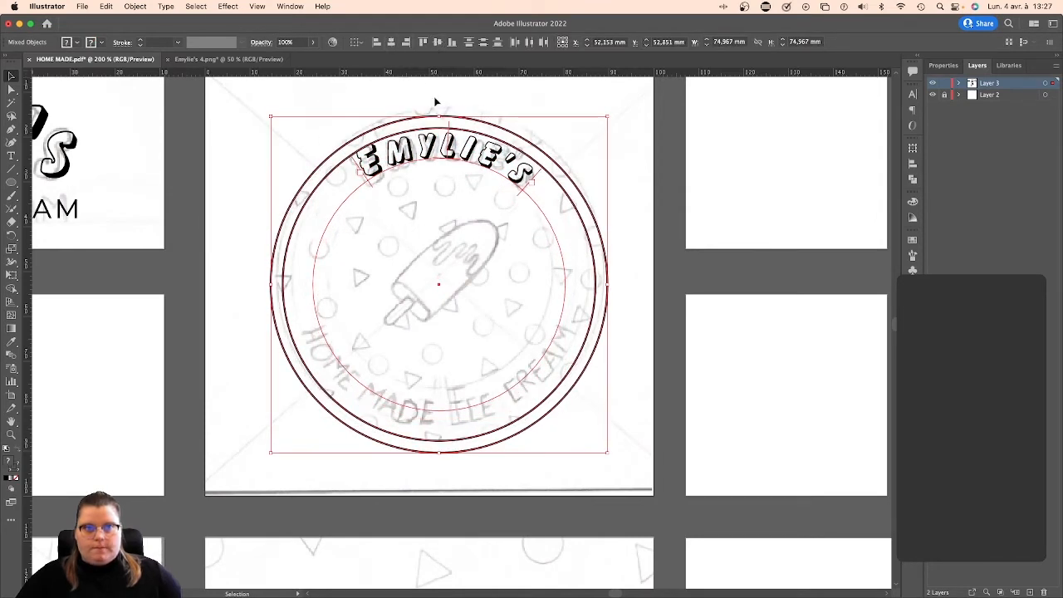
# Scale the "EMYLIE'S" text circle down further and position it so the lettering sits just inside the top of the inner ring.
pyautogui.click(532, 108)
pyautogui.moveTo(490, 162); pyautogui.dragTo(491, 180)
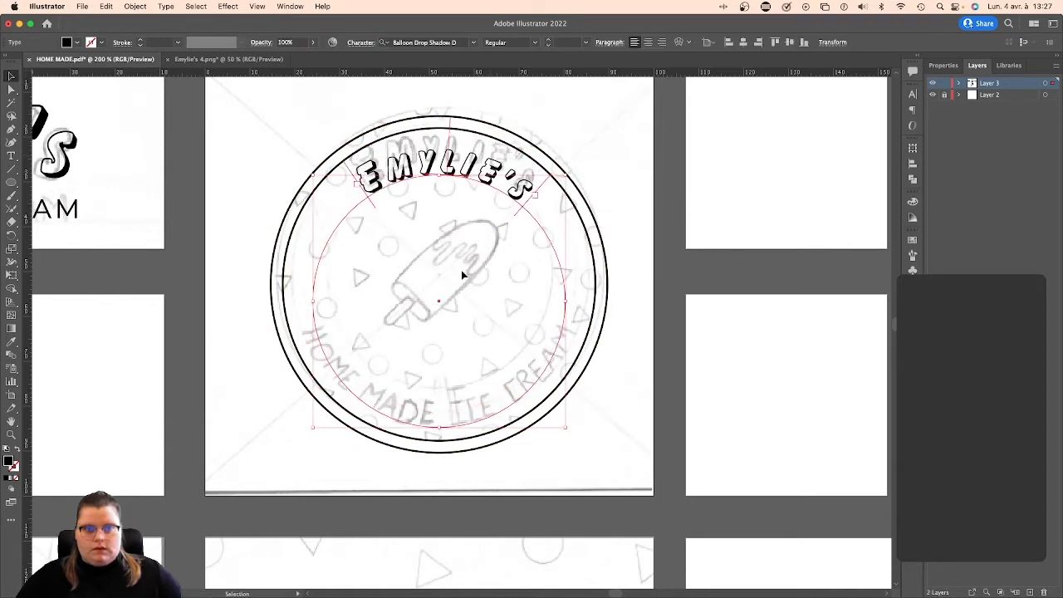
pyautogui.moveTo(442, 428); pyautogui.dragTo(443, 421)
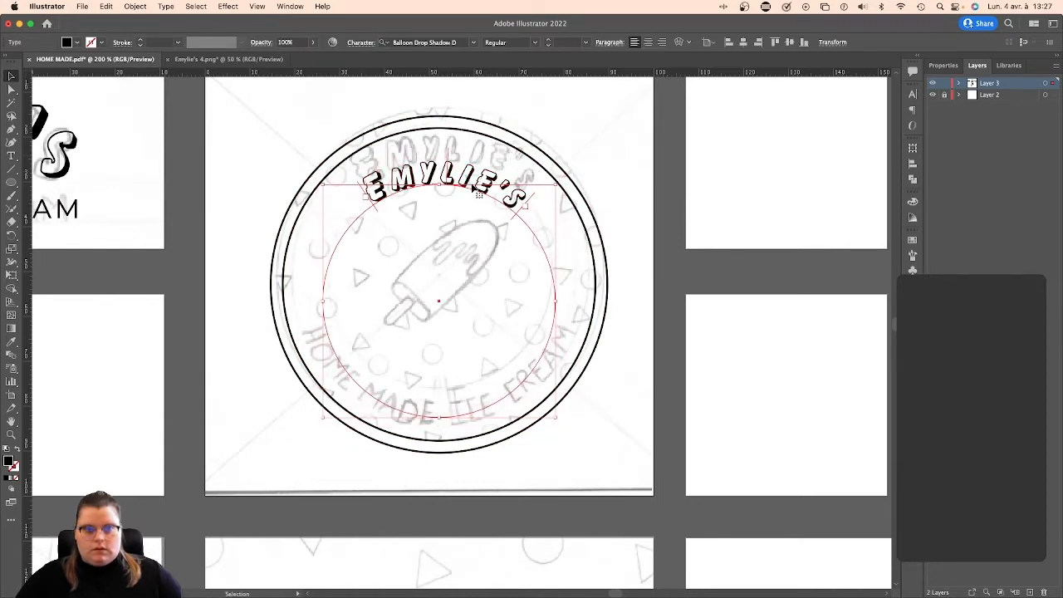
pyautogui.moveTo(467, 177); pyautogui.dragTo(470, 165)
pyautogui.click(619, 126)
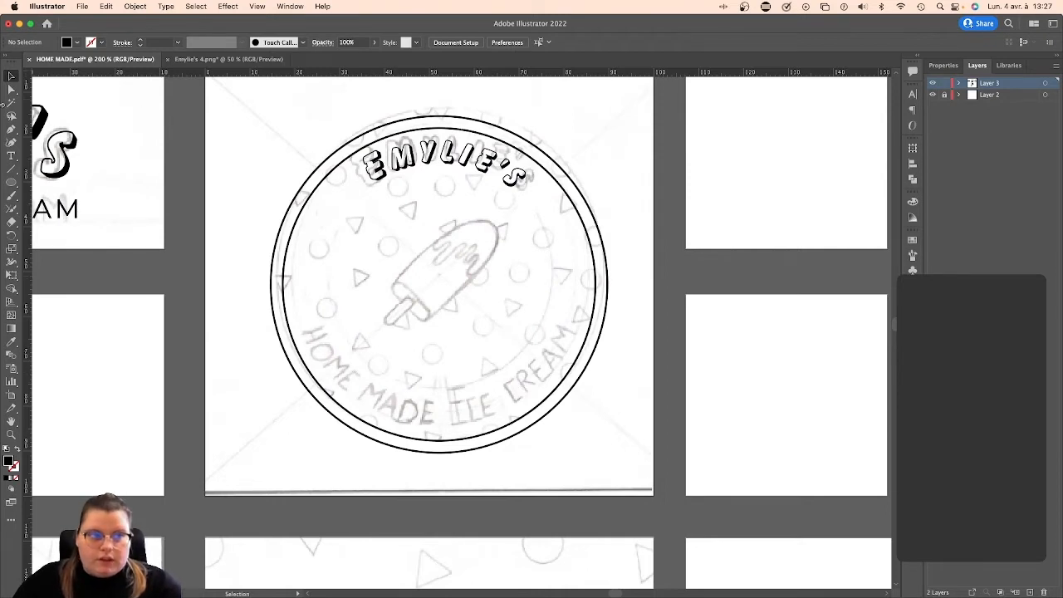
# Draw a circle about 65.1 mm in diameter outward from the centre of the badge.
pyautogui.click(10, 182)
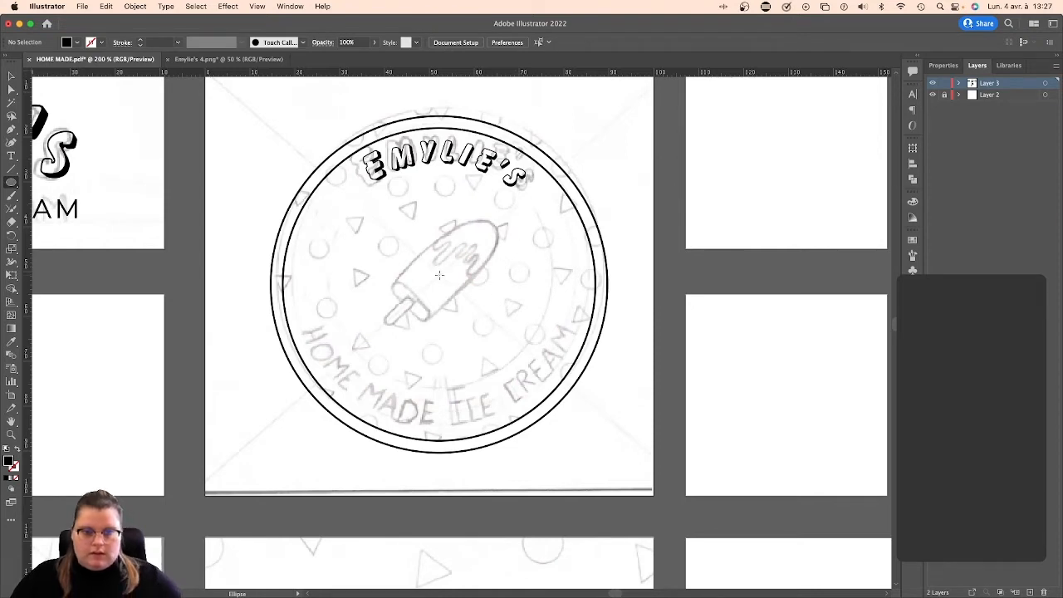
pyautogui.moveTo(440, 275); pyautogui.dragTo(586, 180)
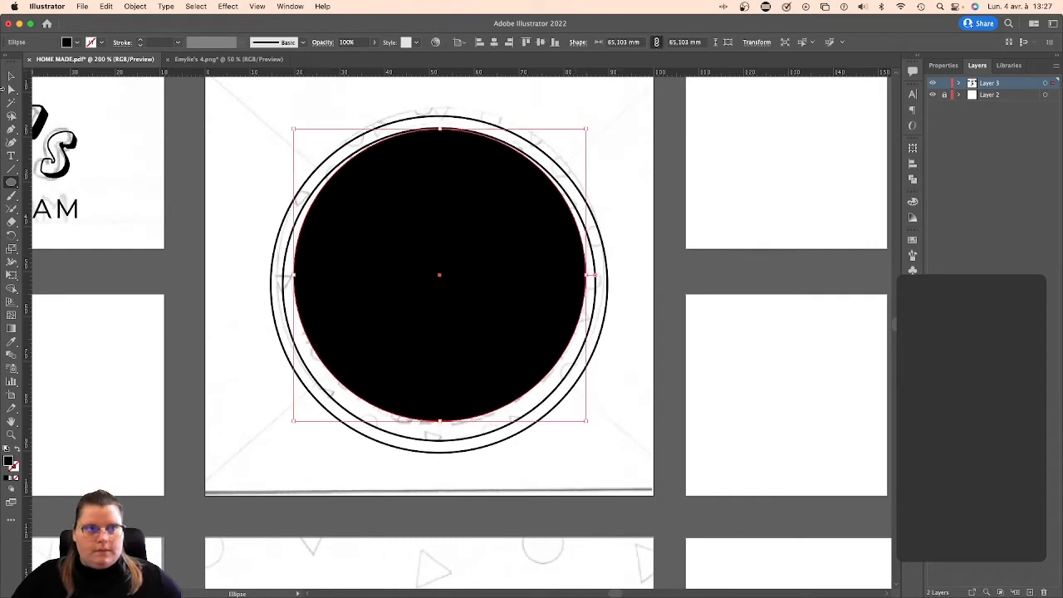
pyautogui.click(10, 76)
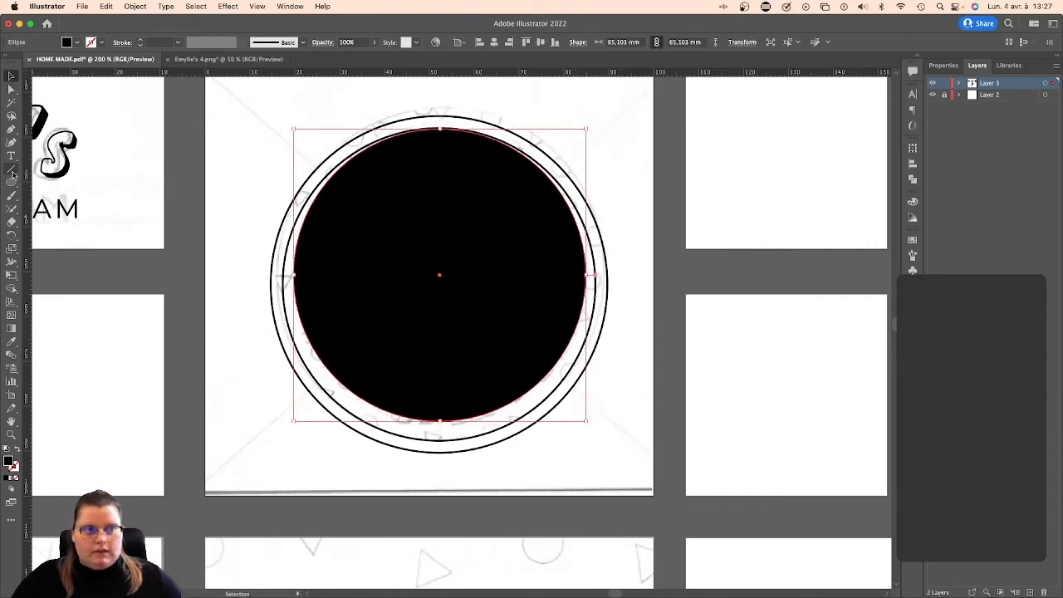
# Turn the new circle into a type path and enter the text "HOME MADE ICE CREAM" along it.
pyautogui.moveTo(10, 155); pyautogui.dragTo(11, 157)
pyautogui.click(58, 183)
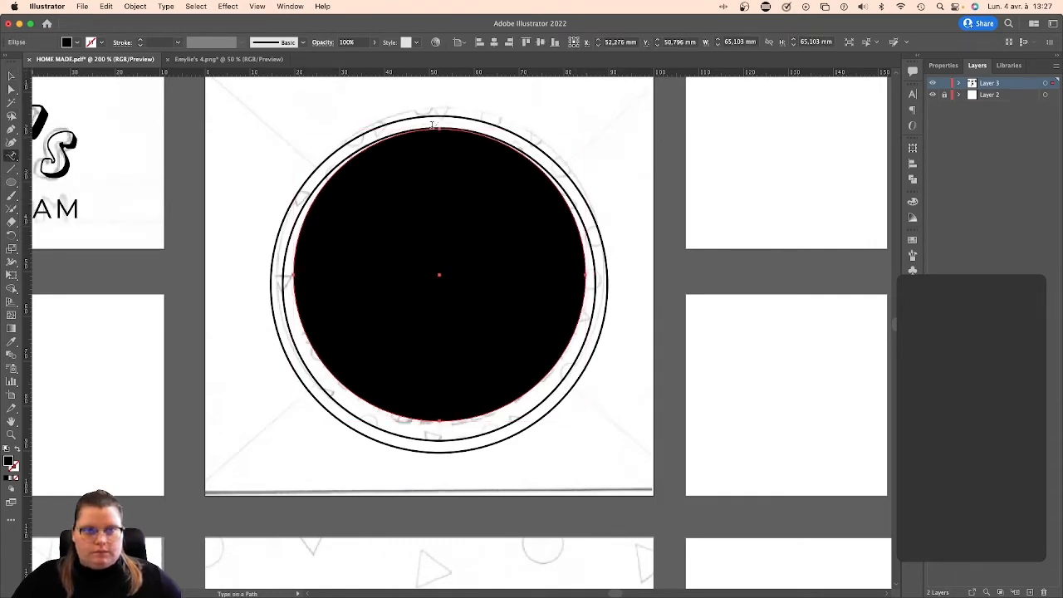
pyautogui.click(432, 125)
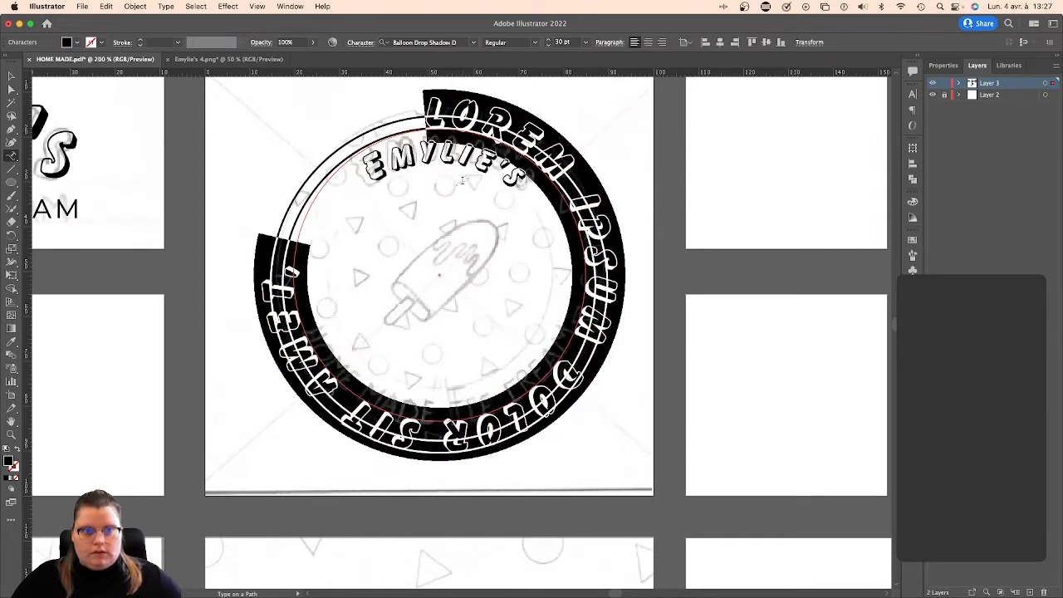
pyautogui.write('HOME MADE')
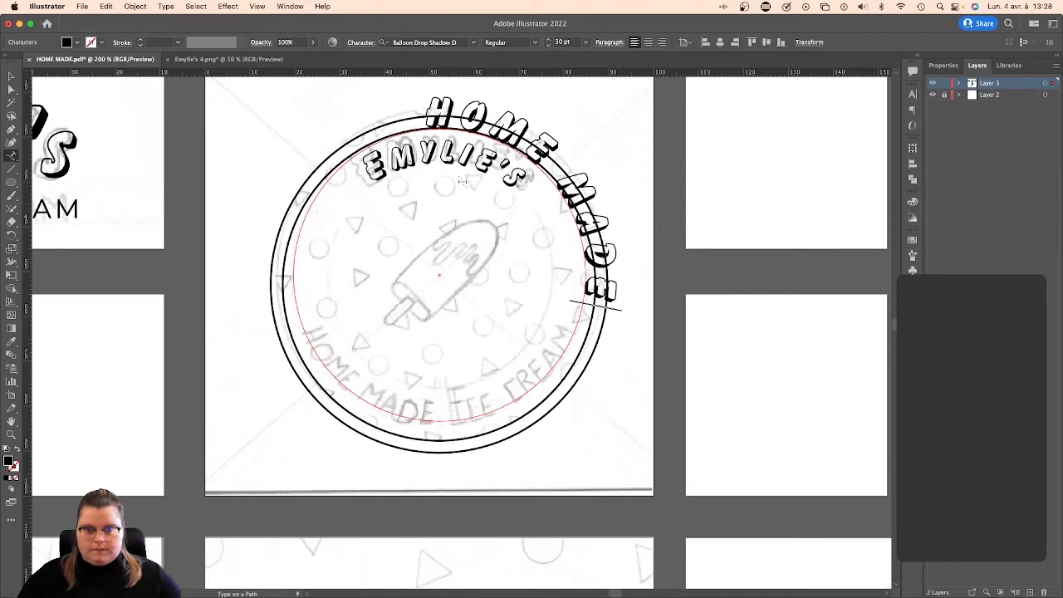
pyautogui.write('ICE CRE')
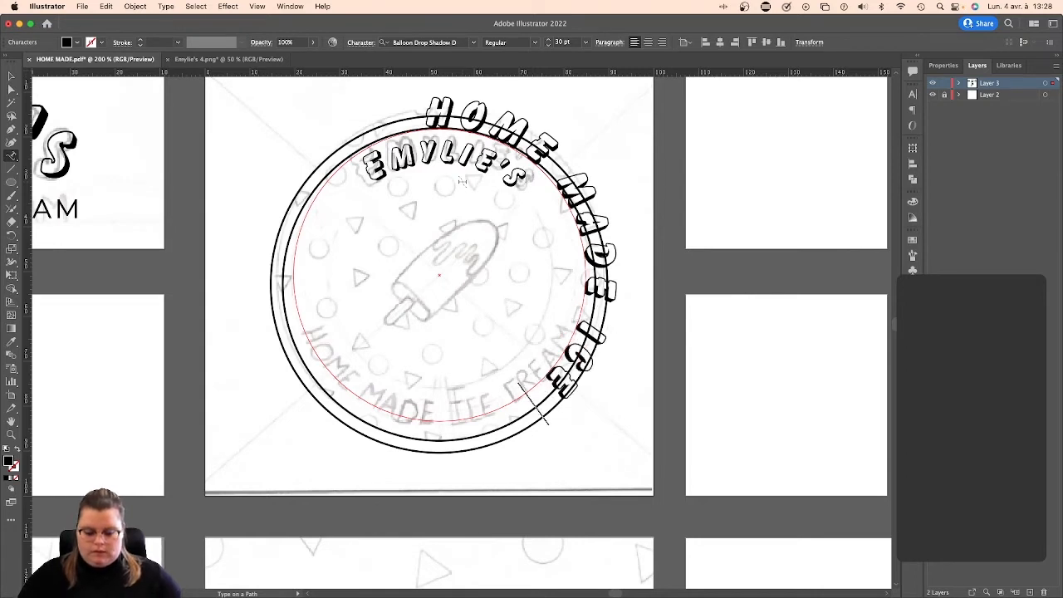
pyautogui.write('AM')
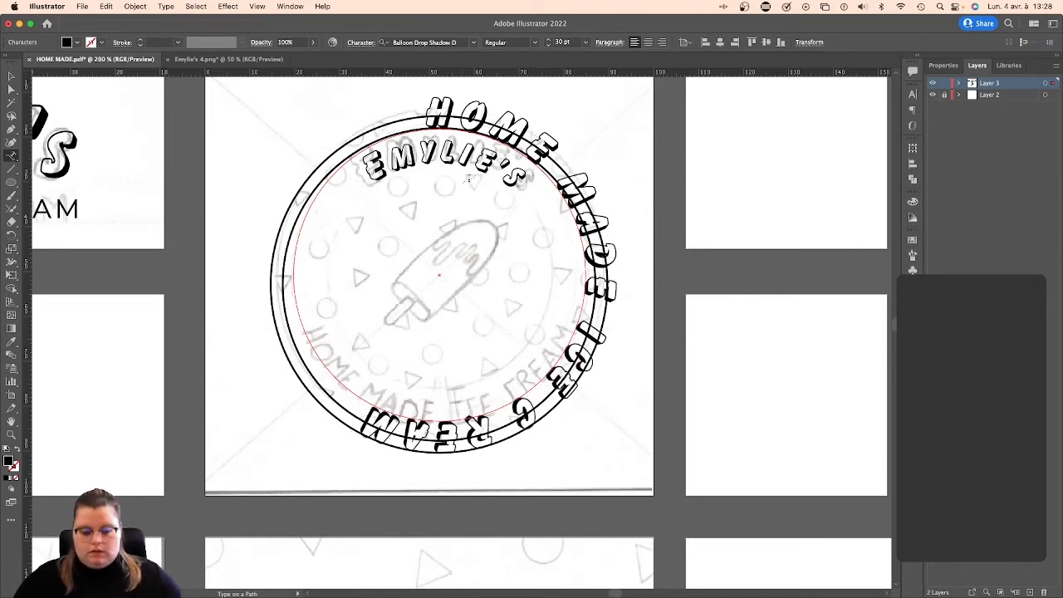
# Set the "HOME MADE ICE CREAM" lettering to Montserrat Regular at 14 pt.
pyautogui.press('super+a')
pyautogui.click(439, 42)
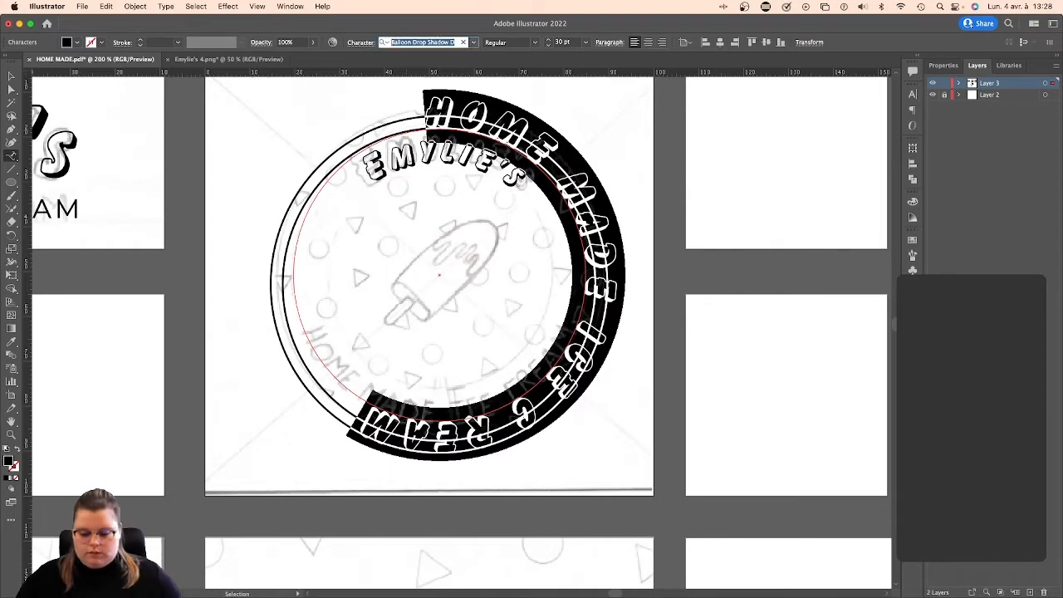
pyautogui.write('mont')
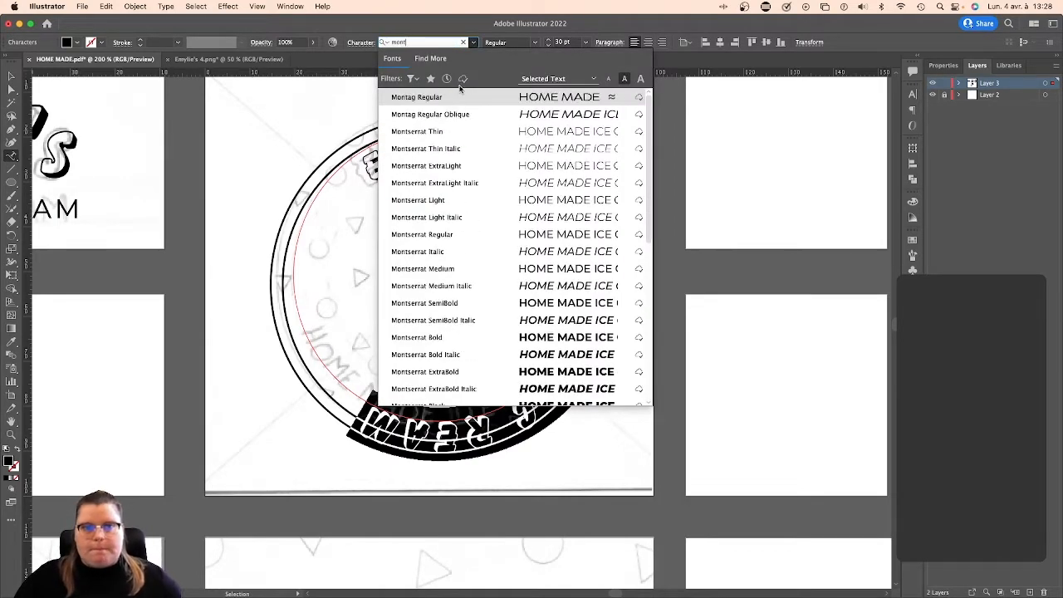
pyautogui.click(462, 237)
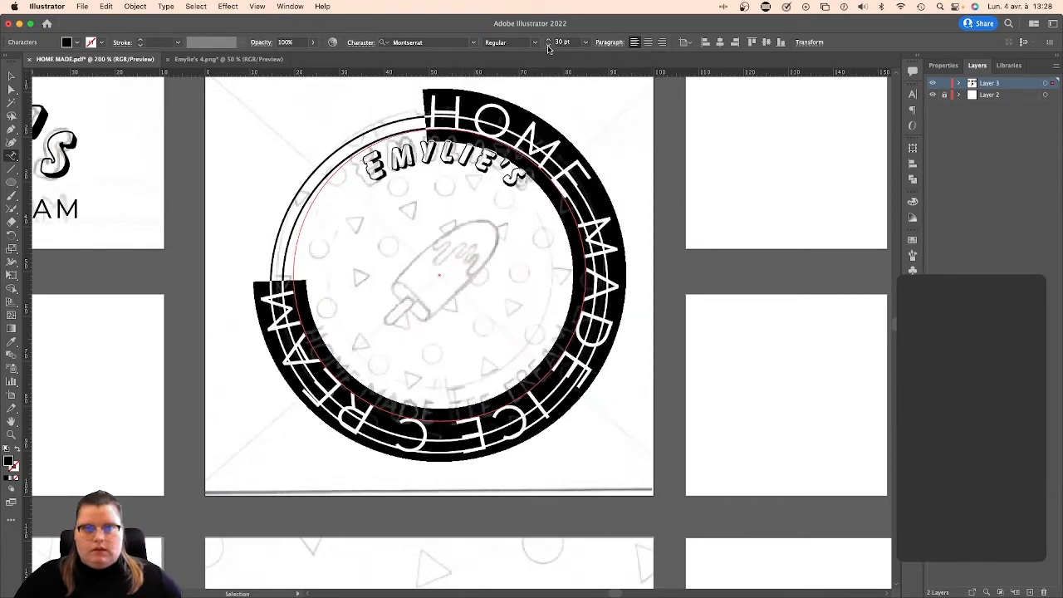
pyautogui.click(548, 46)
pyautogui.click(549, 47)
pyautogui.click(549, 47)
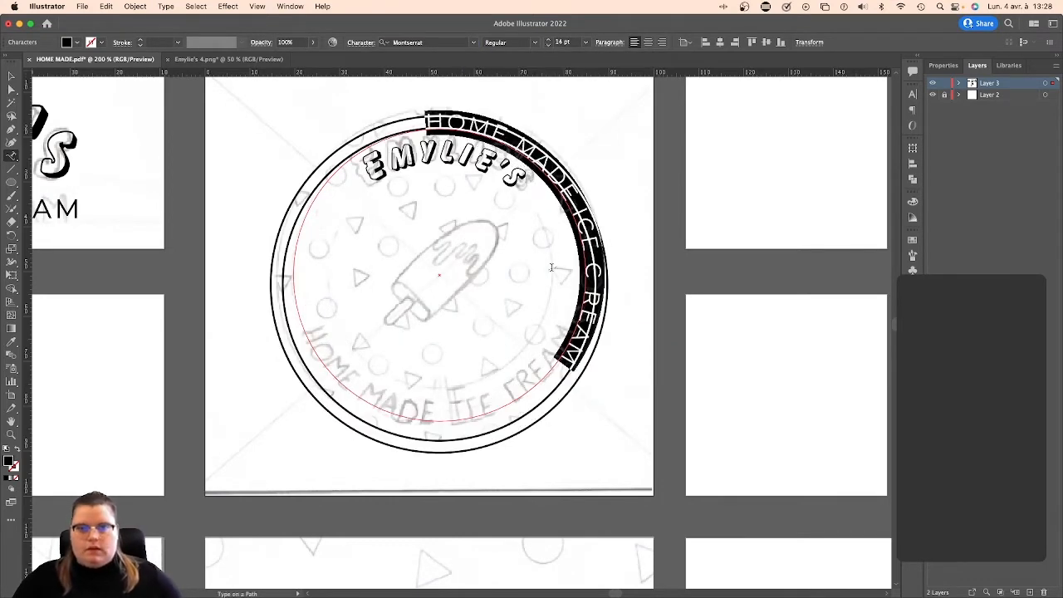
# Flip "HOME MADE ICE CREAM" to the inside of its circle and spread its start and end along the lower arc, following the sketch.
pyautogui.click(11, 76)
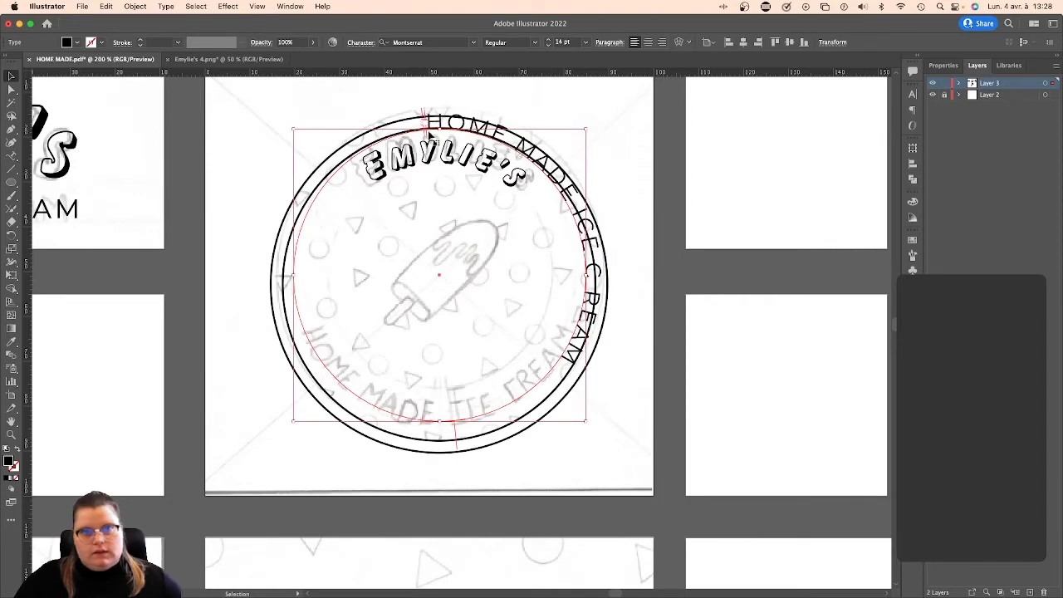
pyautogui.moveTo(425, 133); pyautogui.dragTo(545, 374)
pyautogui.moveTo(583, 207); pyautogui.dragTo(388, 239)
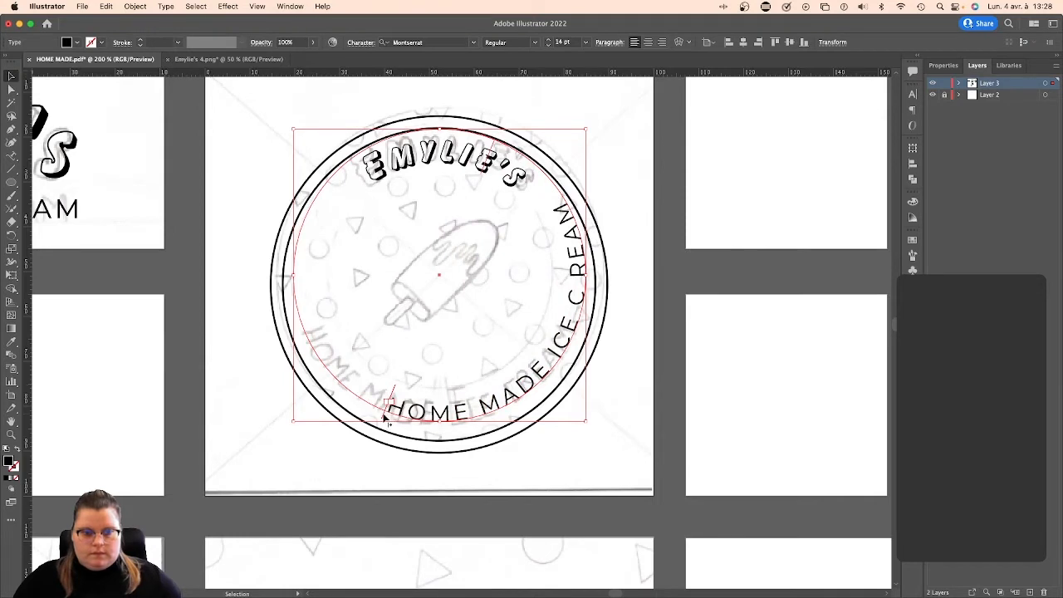
pyautogui.moveTo(391, 411); pyautogui.dragTo(300, 344)
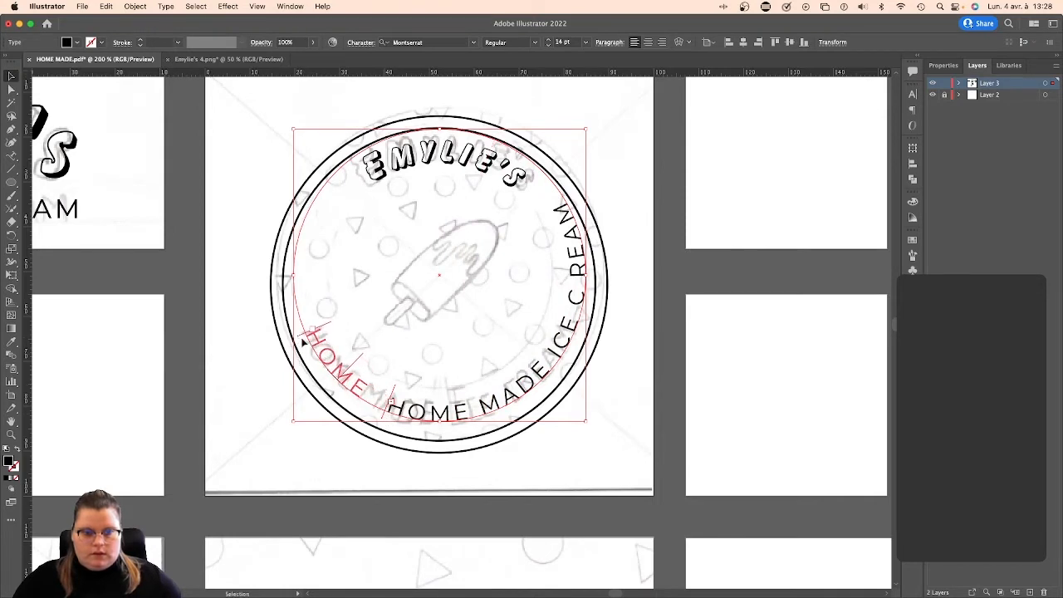
pyautogui.moveTo(384, 422); pyautogui.dragTo(617, 351)
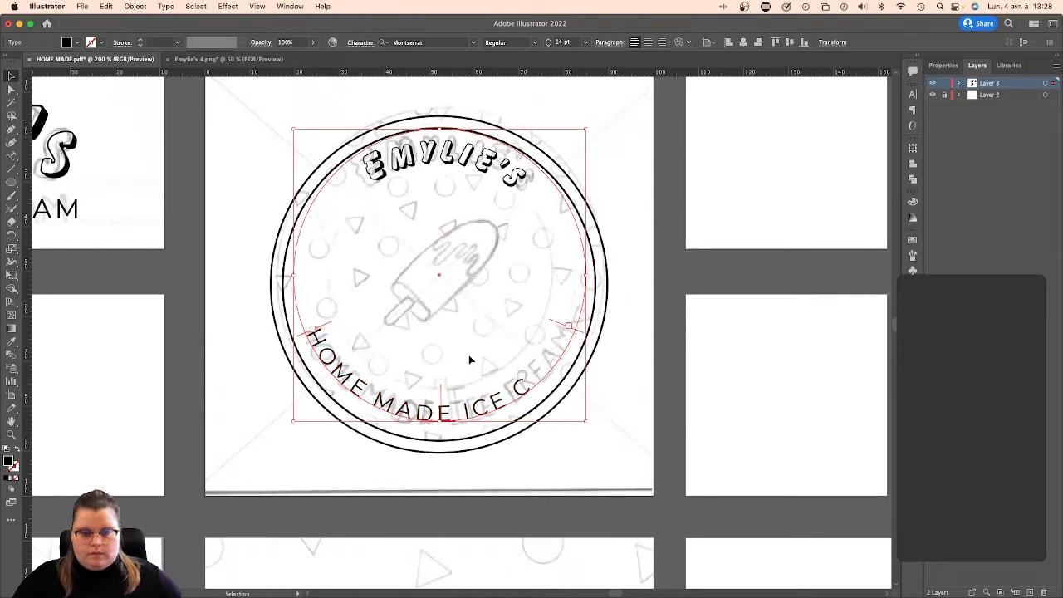
# Reduce the "HOME MADE ICE CREAM" lettering to 13 pt.
pyautogui.press('t')
pyautogui.tripleClick(486, 401)
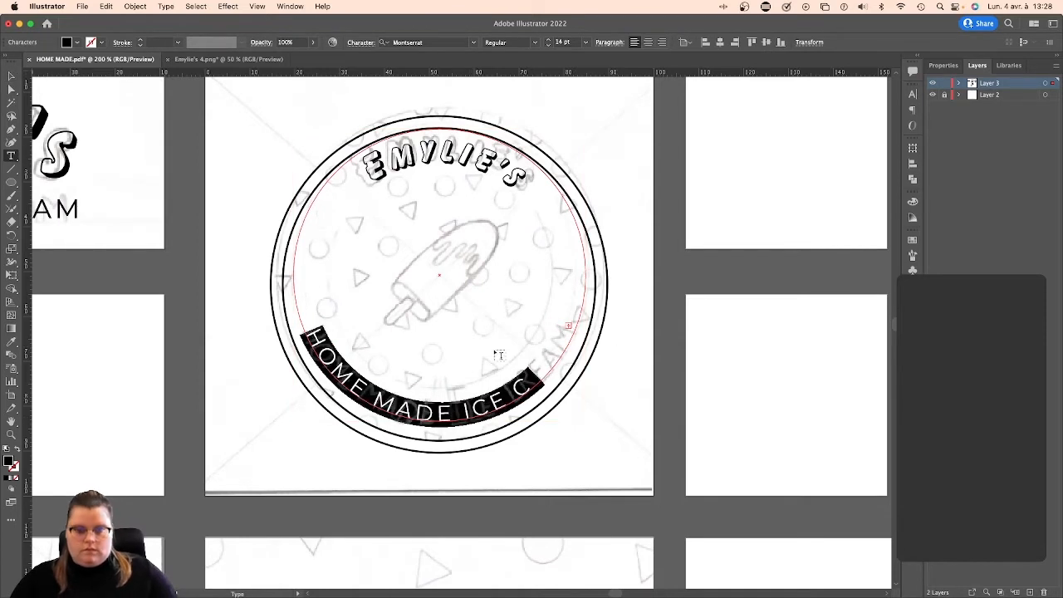
pyautogui.click(550, 45)
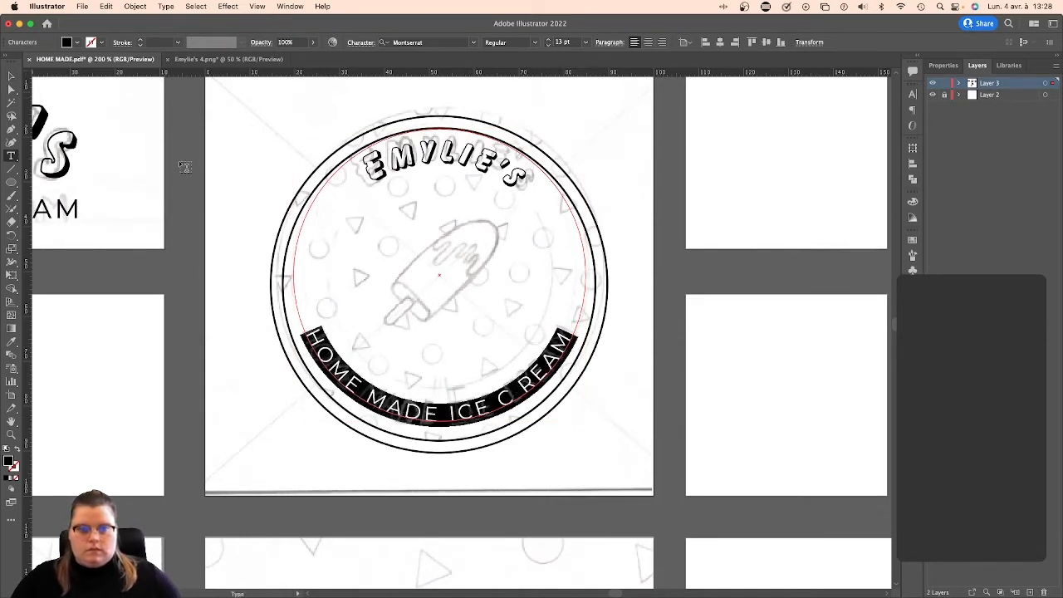
# Set the tracking of the whole curved "EMYLIE'S" text to 0.
pyautogui.click(12, 76)
pyautogui.doubleClick(422, 161)
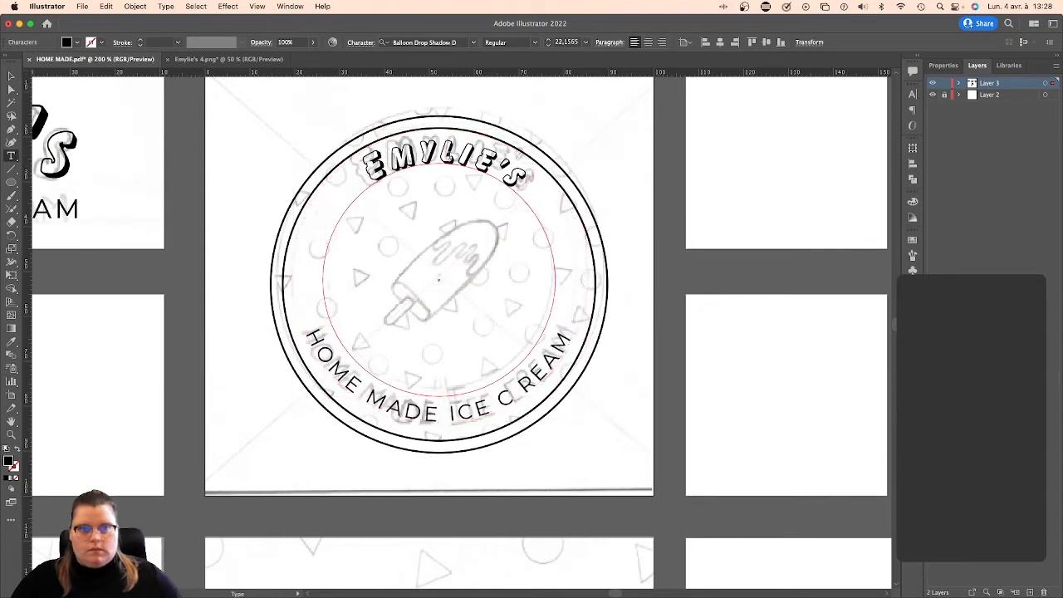
pyautogui.tripleClick(460, 158)
pyautogui.click(912, 93)
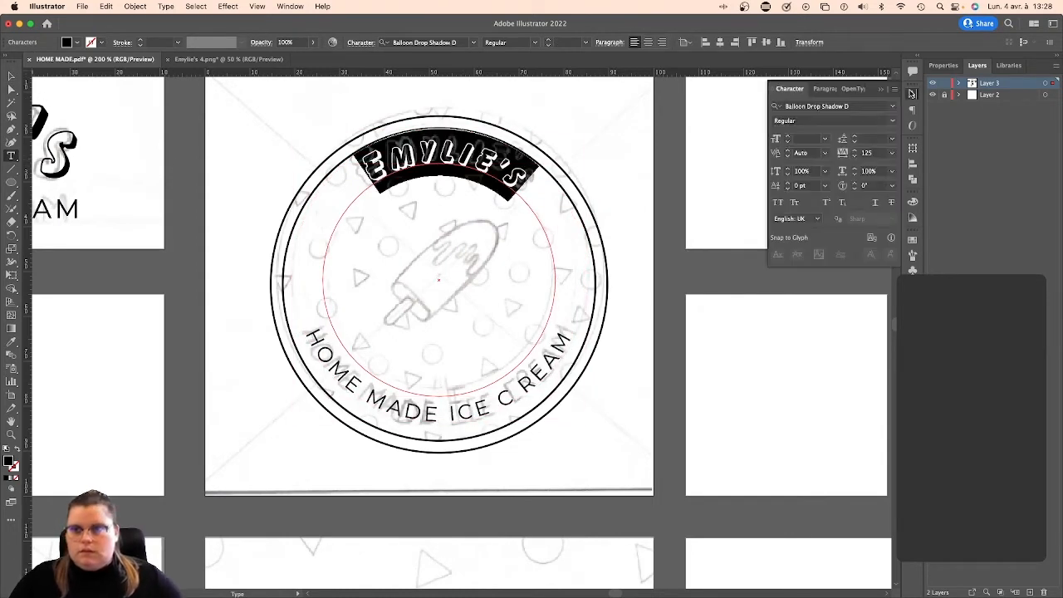
pyautogui.click(892, 153)
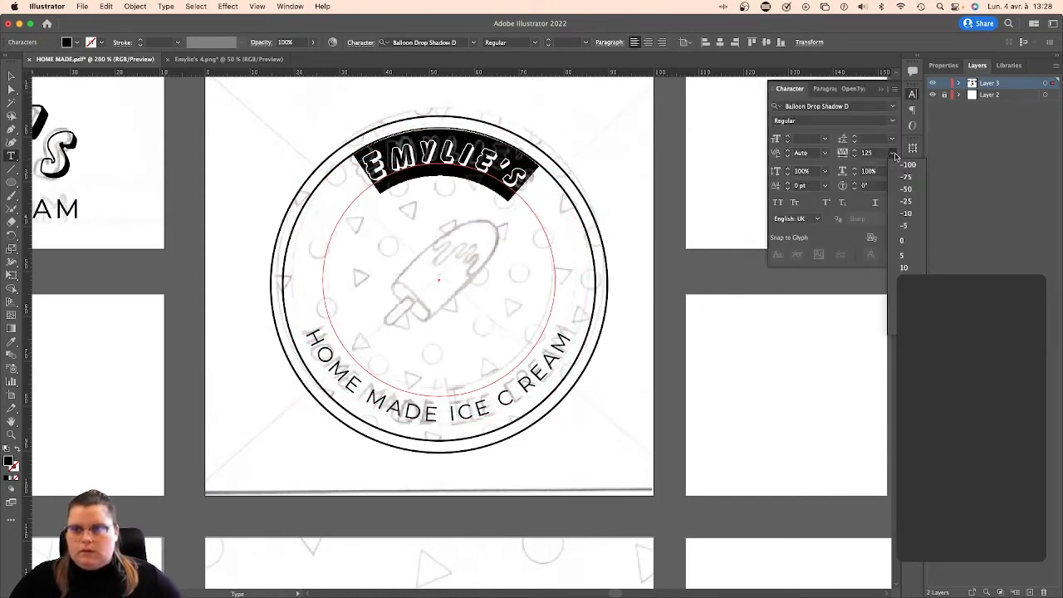
pyautogui.click(903, 241)
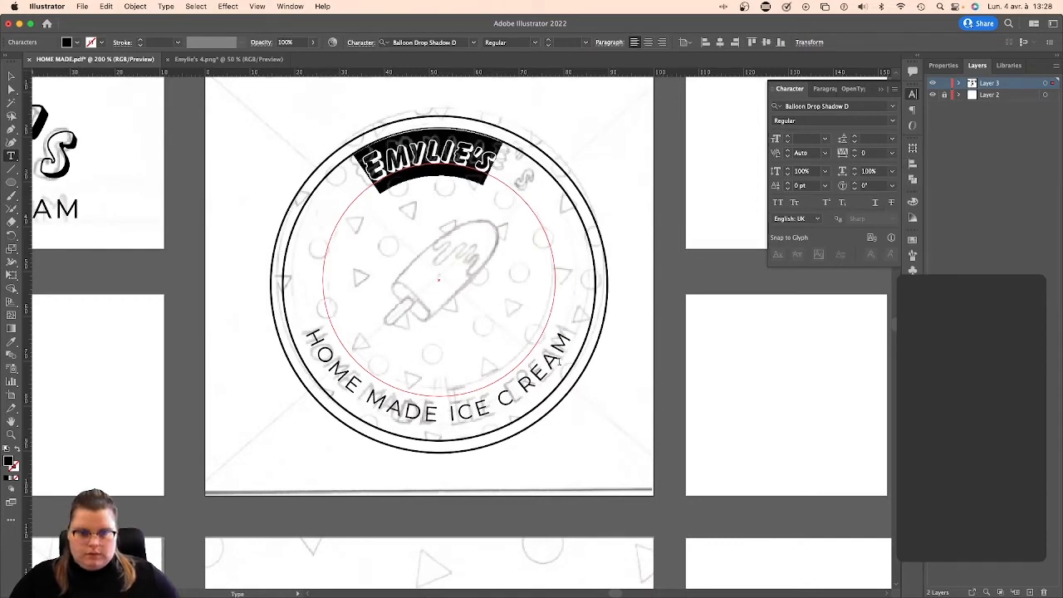
# Set all letters of the curved "EMYLIE'S" text to 25 pt.
pyautogui.click(478, 155)
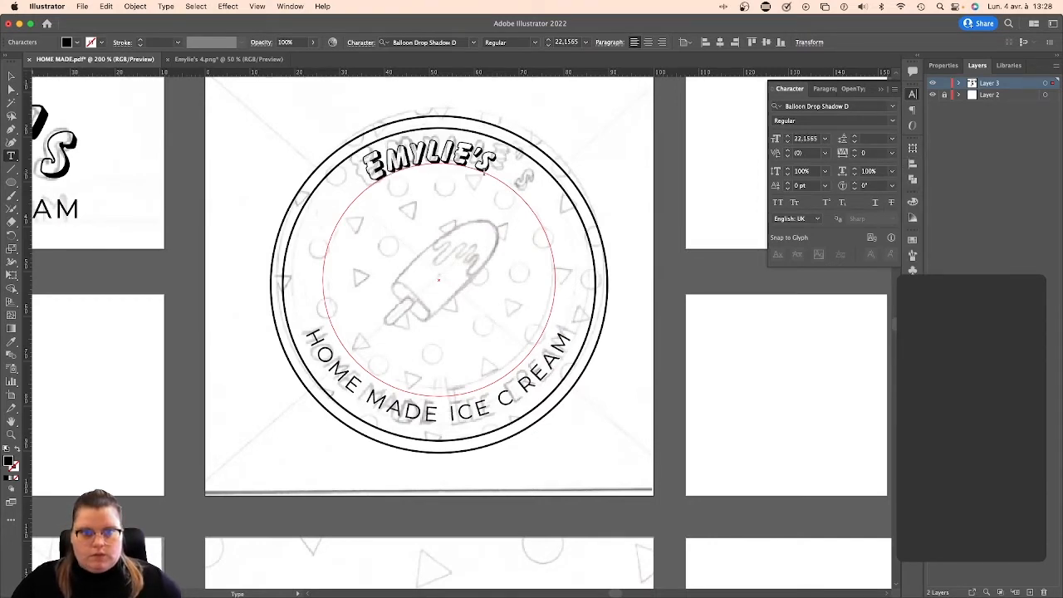
pyautogui.moveTo(495, 170); pyautogui.dragTo(389, 167)
pyautogui.click(500, 169)
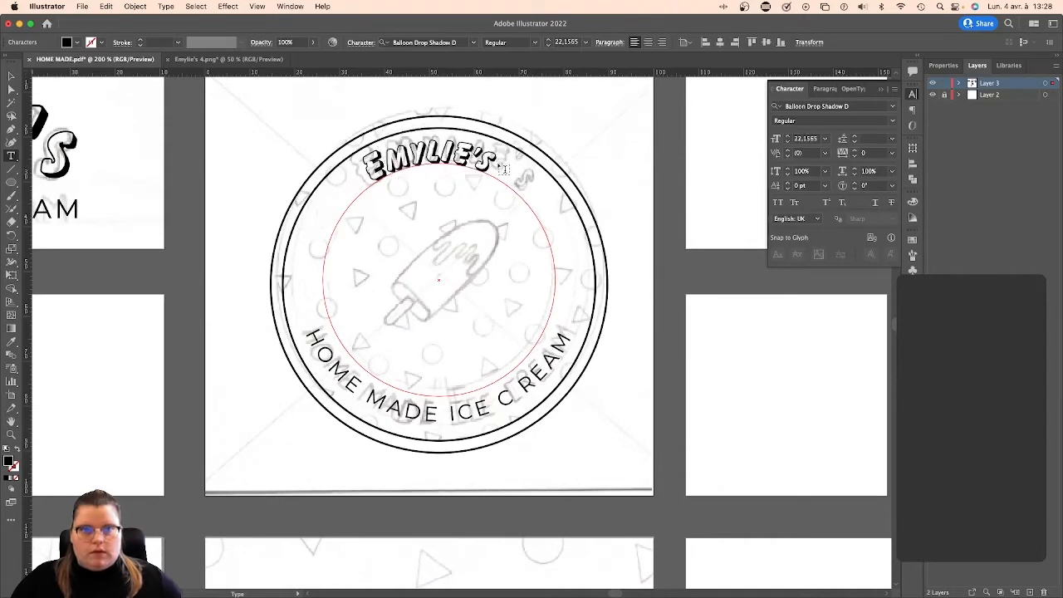
pyautogui.moveTo(498, 168); pyautogui.dragTo(367, 169)
pyautogui.click(568, 43)
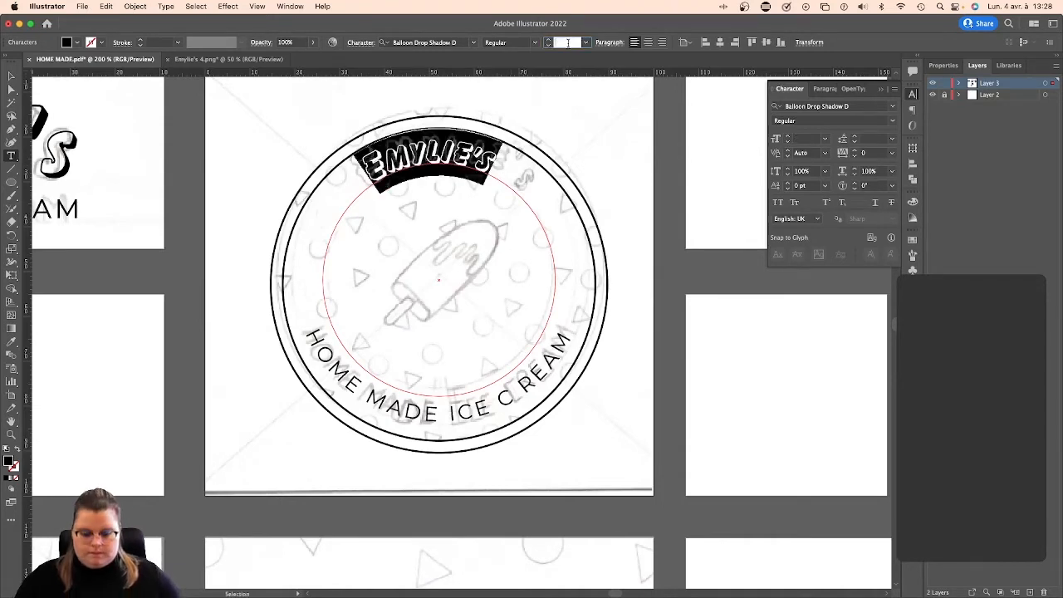
pyautogui.write('25')
pyautogui.press('Return')
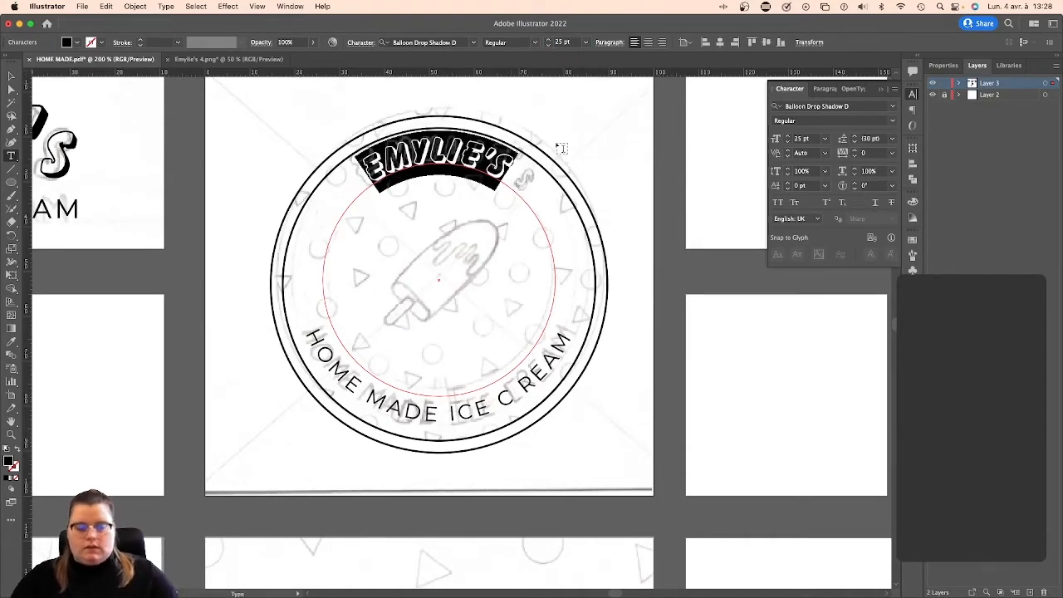
# Set all letters of the curved "EMYLIE'S" text to 27 pt.
pyautogui.click(519, 177)
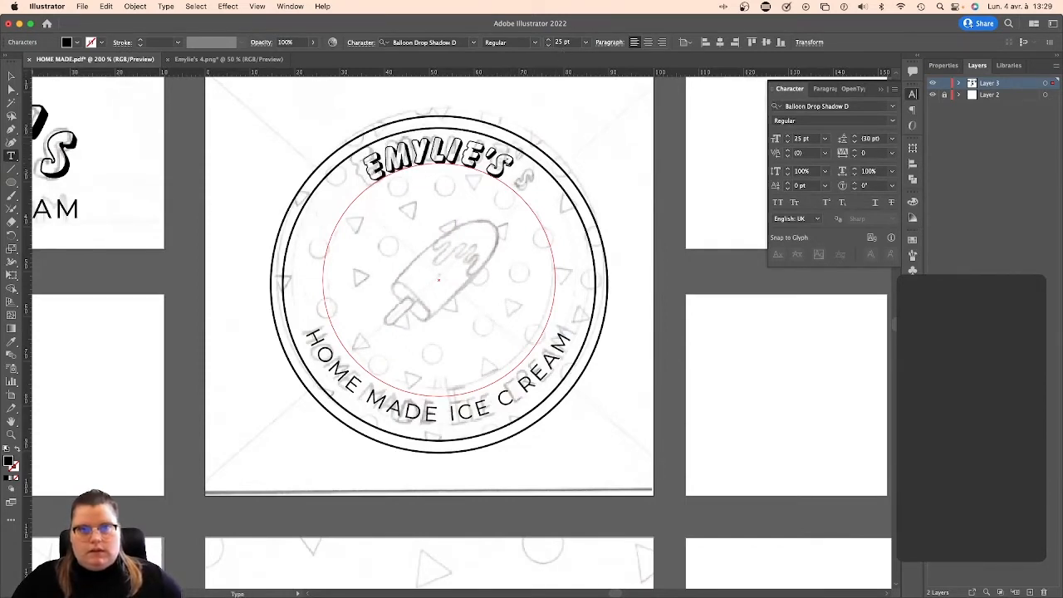
pyautogui.moveTo(519, 177); pyautogui.dragTo(356, 174)
pyautogui.click(563, 42)
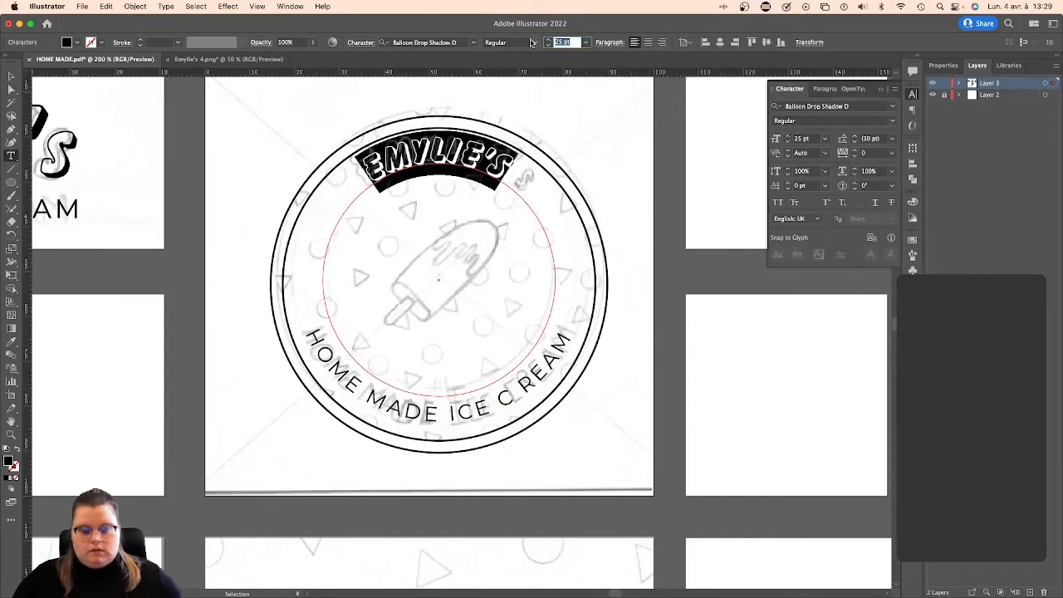
pyautogui.write('27')
pyautogui.press('Return')
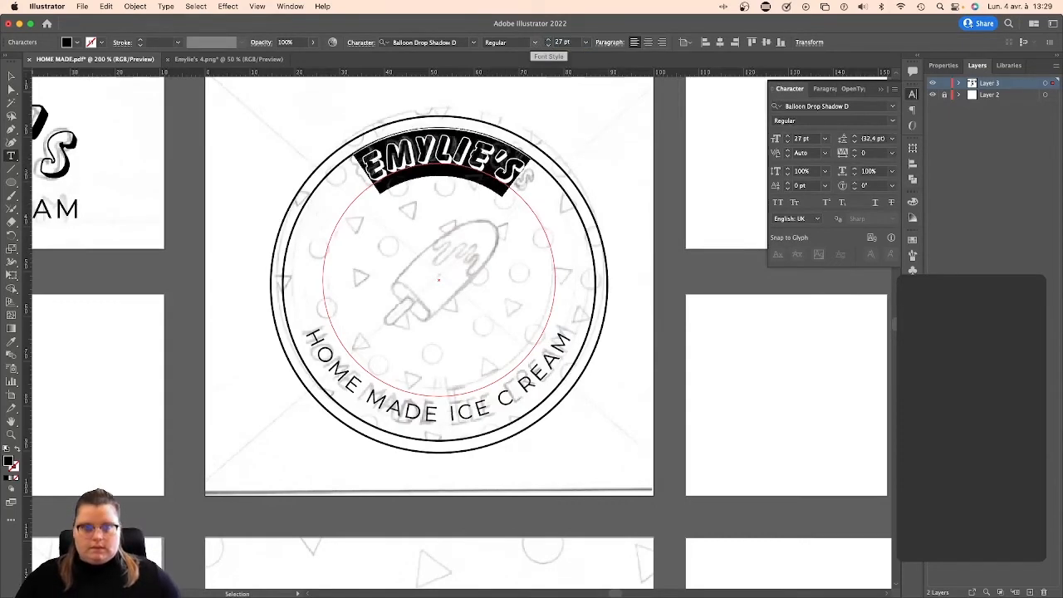
# Enlarge the initial "E" of the curved "EMYLIE'S" text to 30 pt.
pyautogui.click(369, 161)
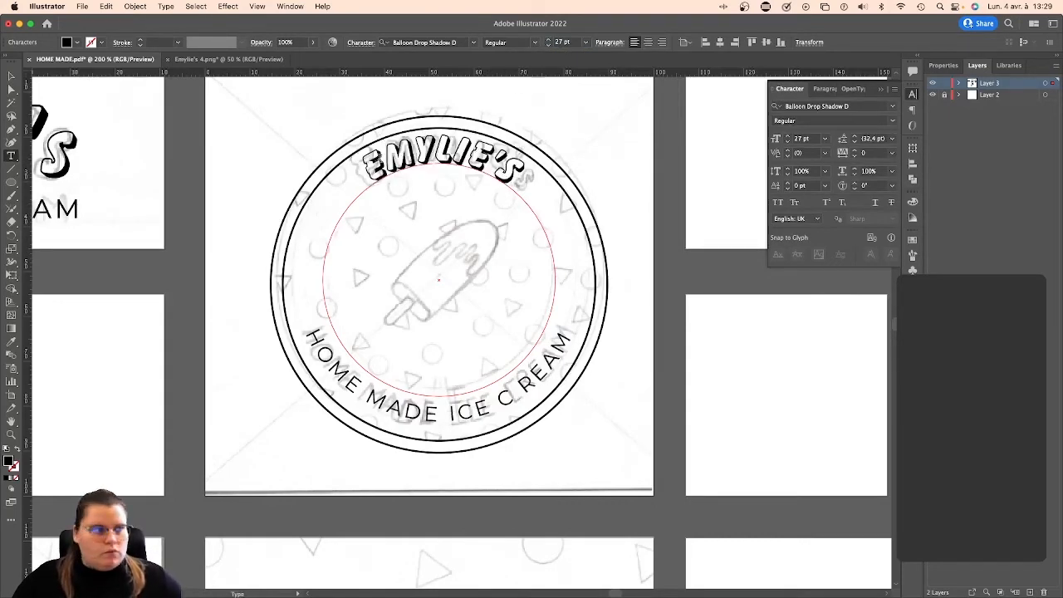
pyautogui.moveTo(369, 161); pyautogui.dragTo(387, 165)
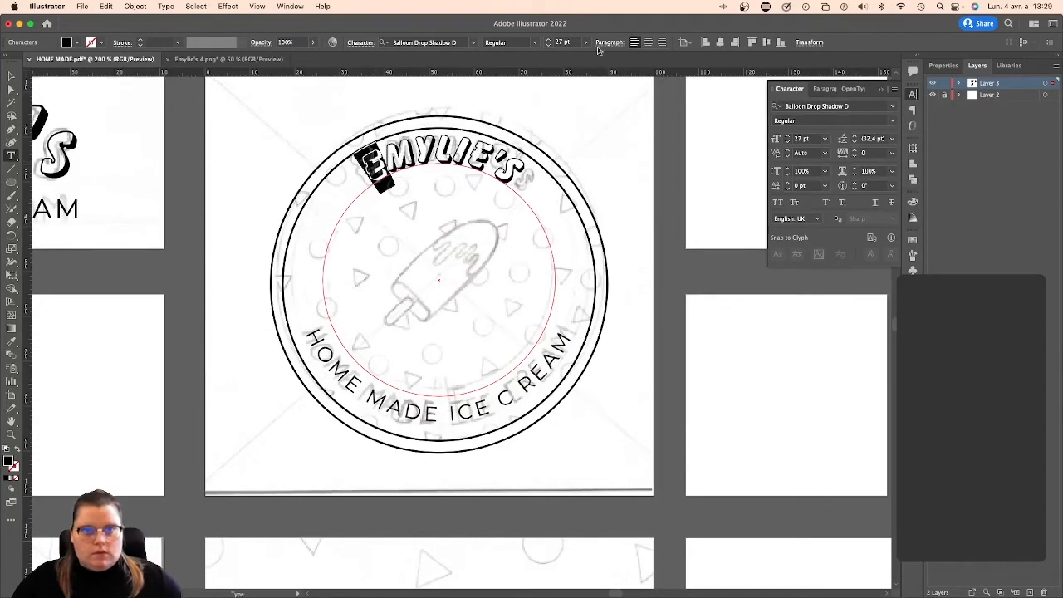
pyautogui.click(548, 40)
pyautogui.click(548, 40)
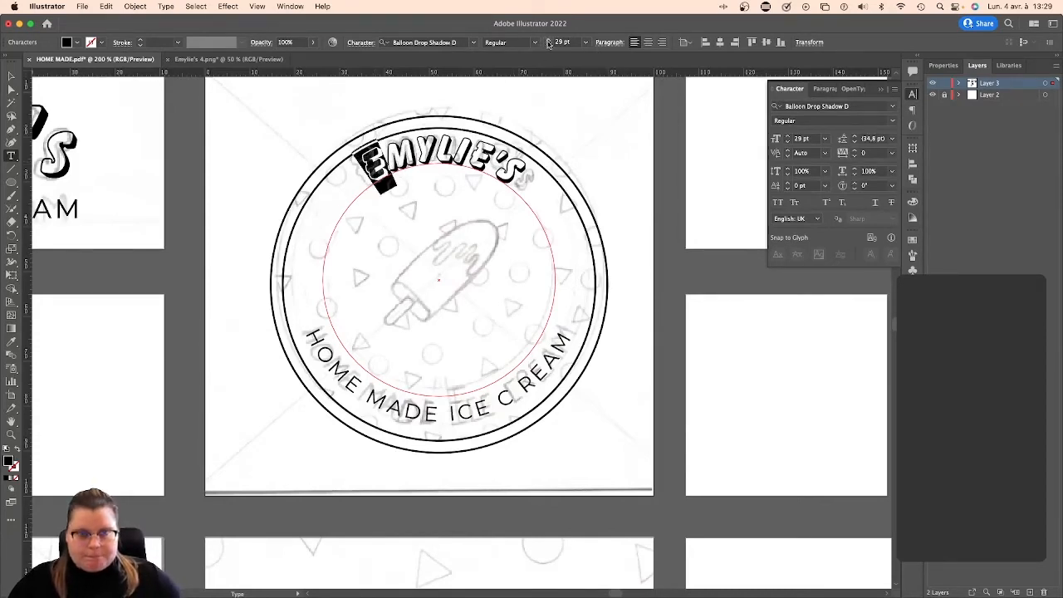
pyautogui.click(548, 45)
pyautogui.click(548, 45)
# Reduce the final "S" of the curved "EMYLIE'S" text to 24 pt.
pyautogui.click(508, 162)
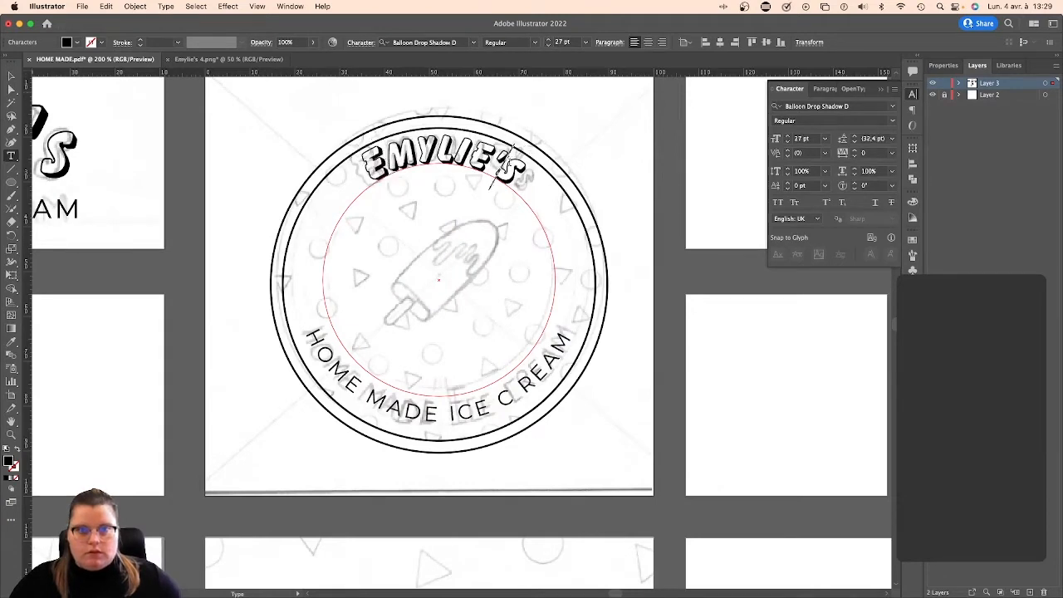
pyautogui.moveTo(503, 168); pyautogui.dragTo(521, 176)
pyautogui.click(548, 45)
pyautogui.click(549, 45)
pyautogui.click(548, 45)
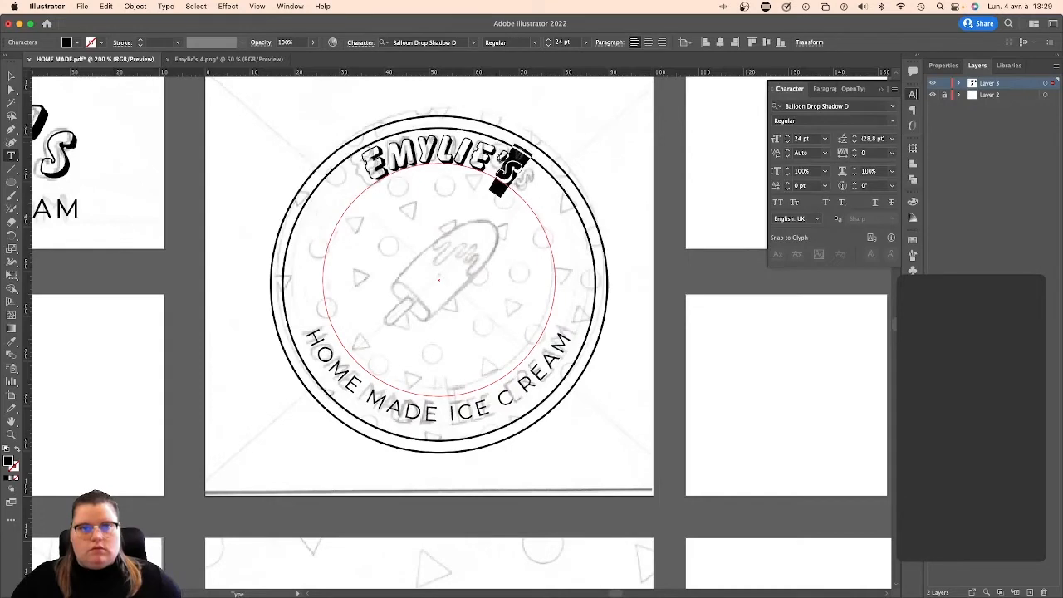
# Enlarge the initial "E" of the curved "EMYLIE'S" text to 32 pt.
pyautogui.click(500, 158)
pyautogui.moveTo(366, 166); pyautogui.dragTo(389, 161)
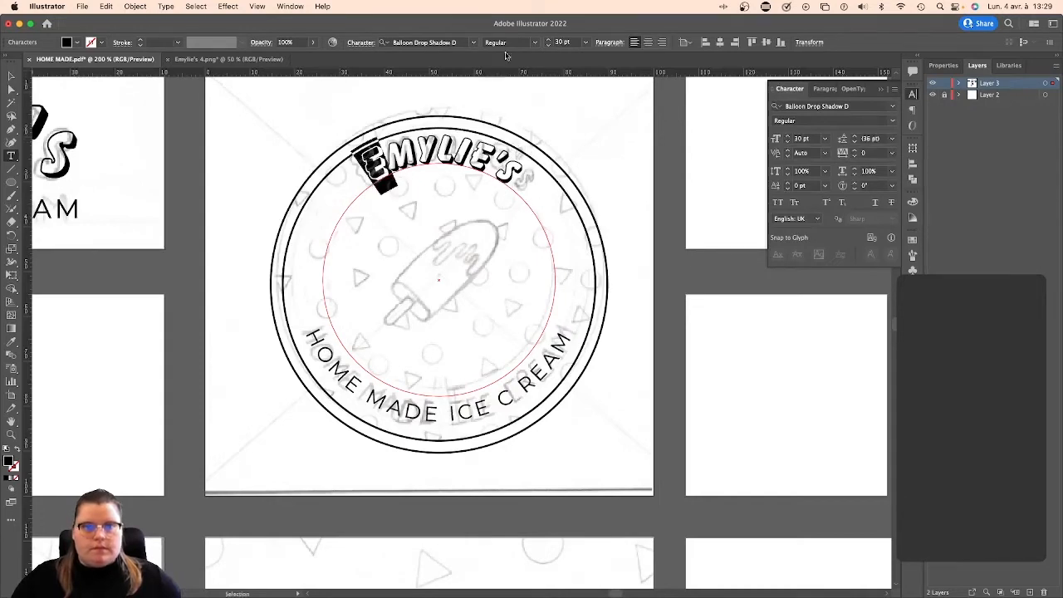
pyautogui.click(548, 40)
pyautogui.click(548, 40)
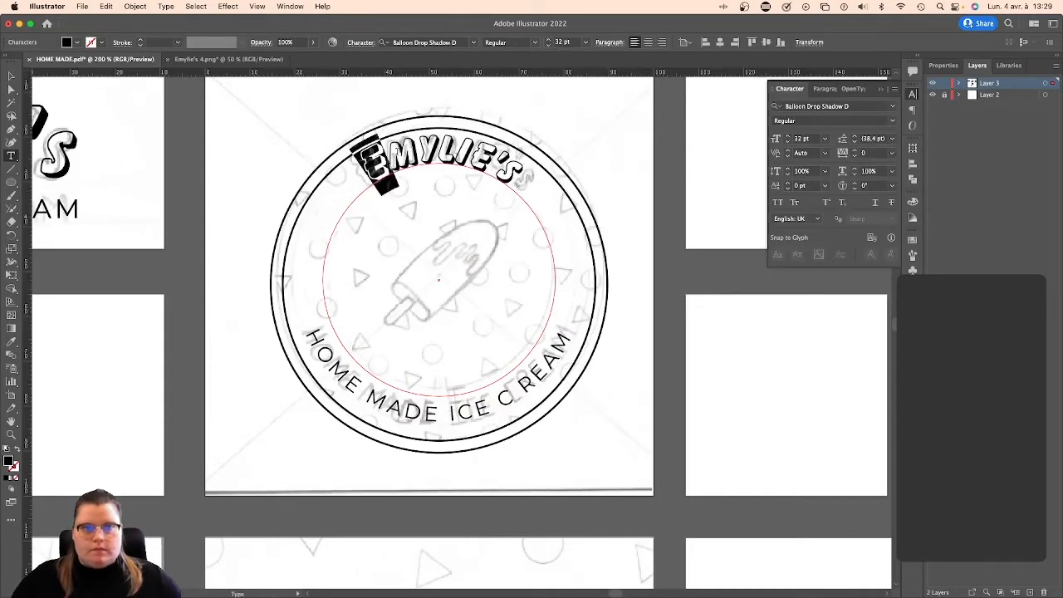
# Set the middle letters "MYLIE'" of the curved badge text to 29 pt.
pyautogui.moveTo(365, 162); pyautogui.dragTo(388, 163)
pyautogui.click(549, 40)
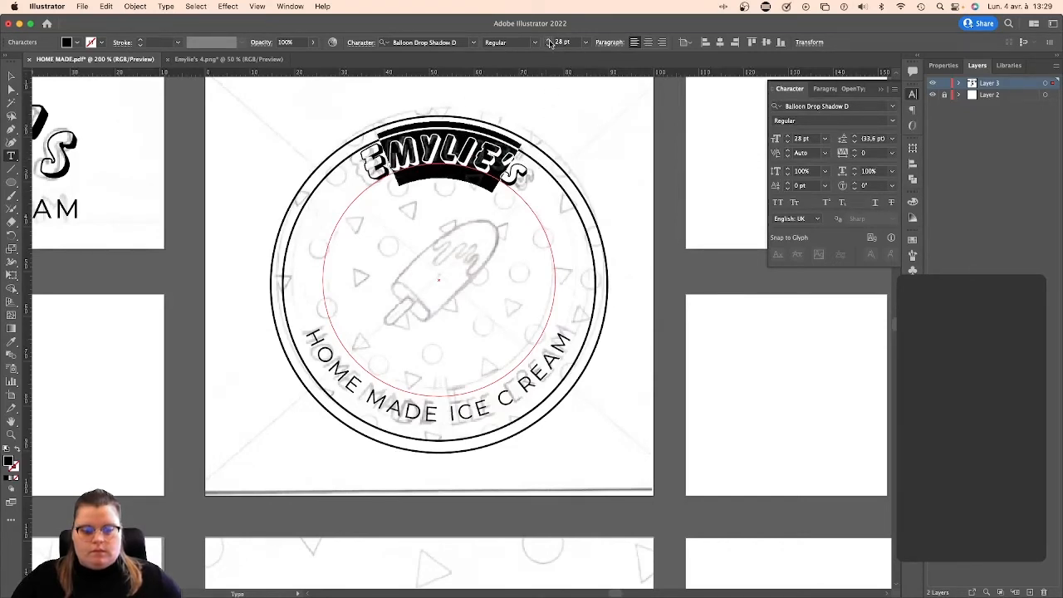
pyautogui.click(549, 41)
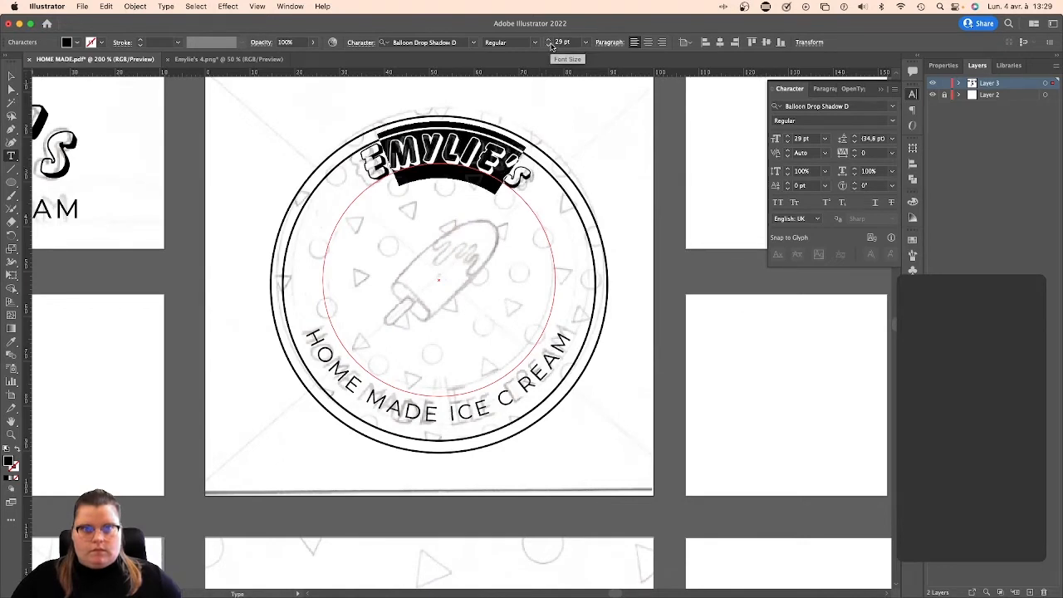
# Move the curved "EMYLIE'S" text slightly down inside the badge and shift it along its circular path to centre it.
pyautogui.click(11, 77)
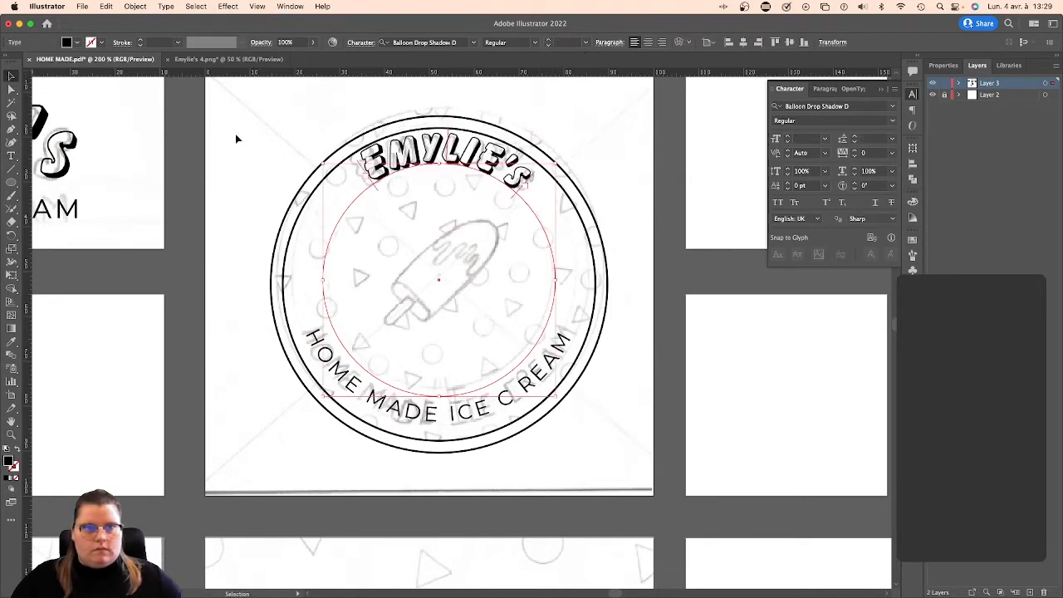
pyautogui.click(304, 123)
pyautogui.click(475, 162)
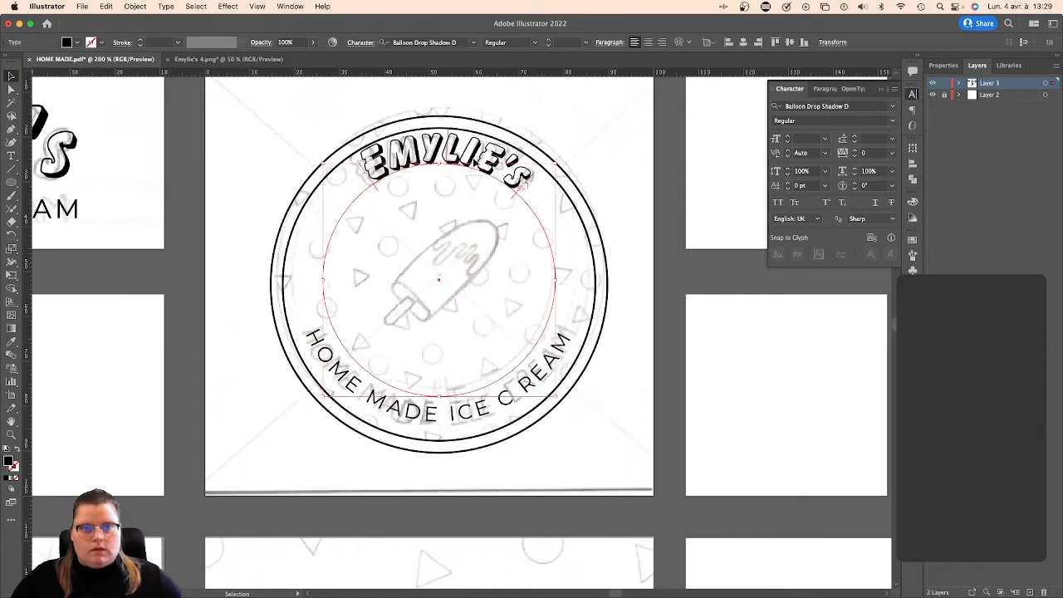
pyautogui.moveTo(455, 154); pyautogui.dragTo(453, 158)
pyautogui.moveTo(377, 196); pyautogui.dragTo(368, 203)
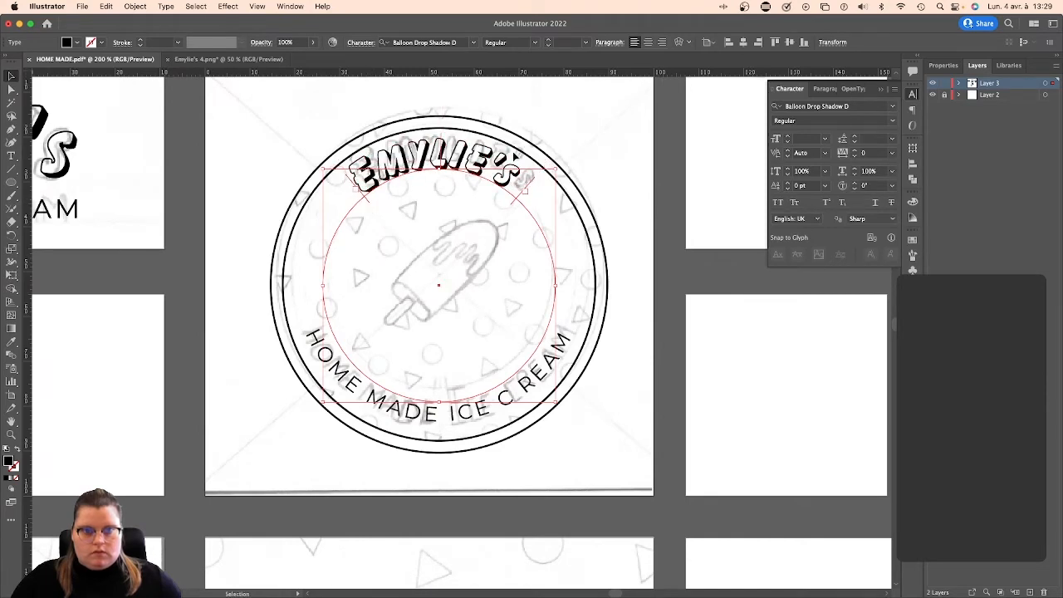
pyautogui.moveTo(518, 204)
pyautogui.mouseDown()
pyautogui.moveTo(503, 199)
pyautogui.moveTo(511, 204)
pyautogui.mouseUp()
pyautogui.click(566, 108)
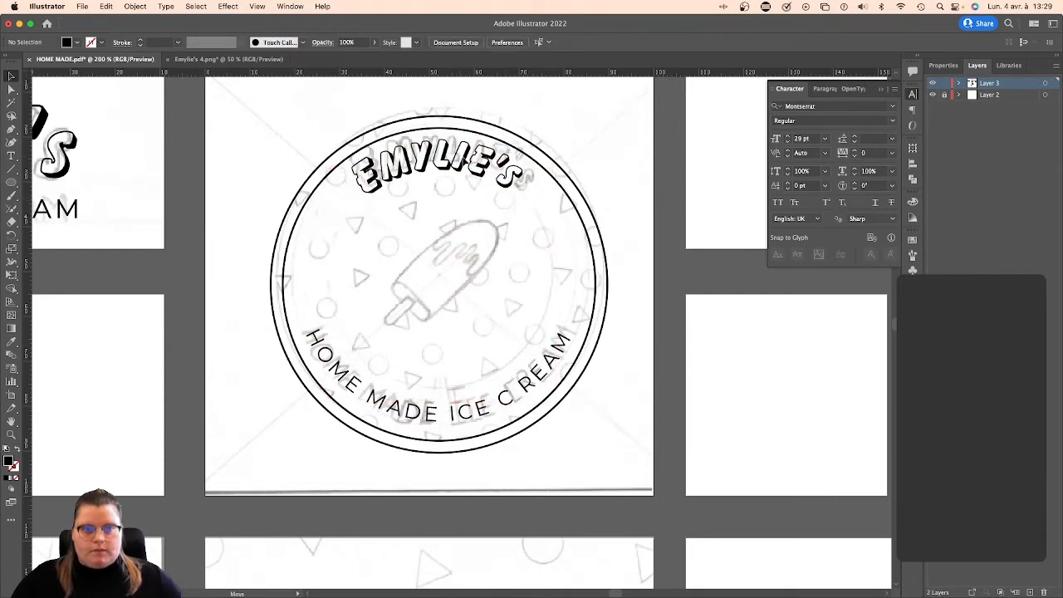
pyautogui.click(471, 168)
pyautogui.moveTo(372, 203); pyautogui.dragTo(377, 205)
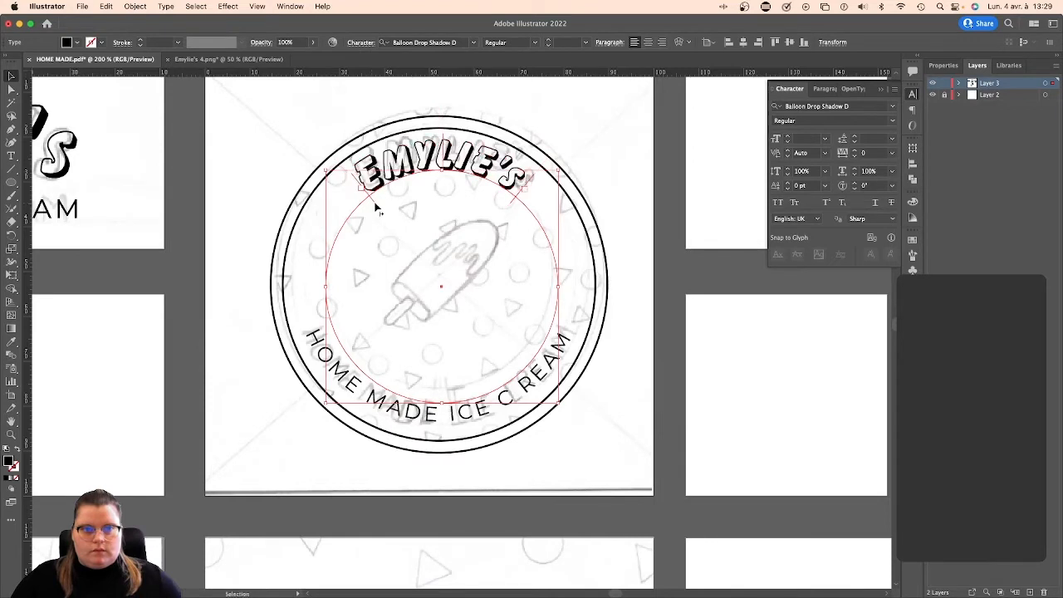
pyautogui.click(586, 145)
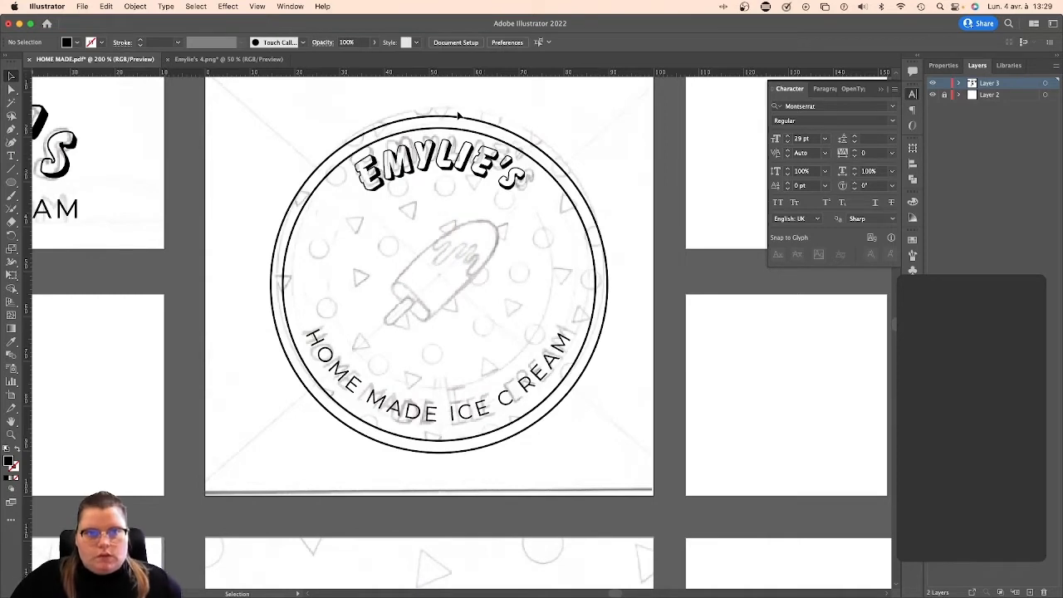
# Set the stroke weight of the badge's outer circle to 5 pt.
pyautogui.click(455, 119)
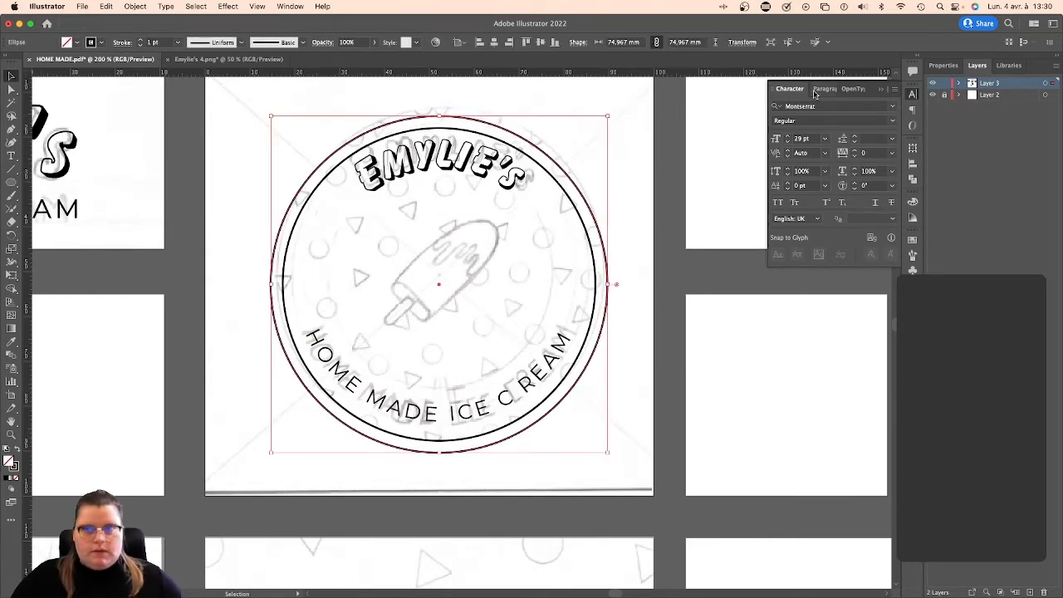
pyautogui.click(881, 89)
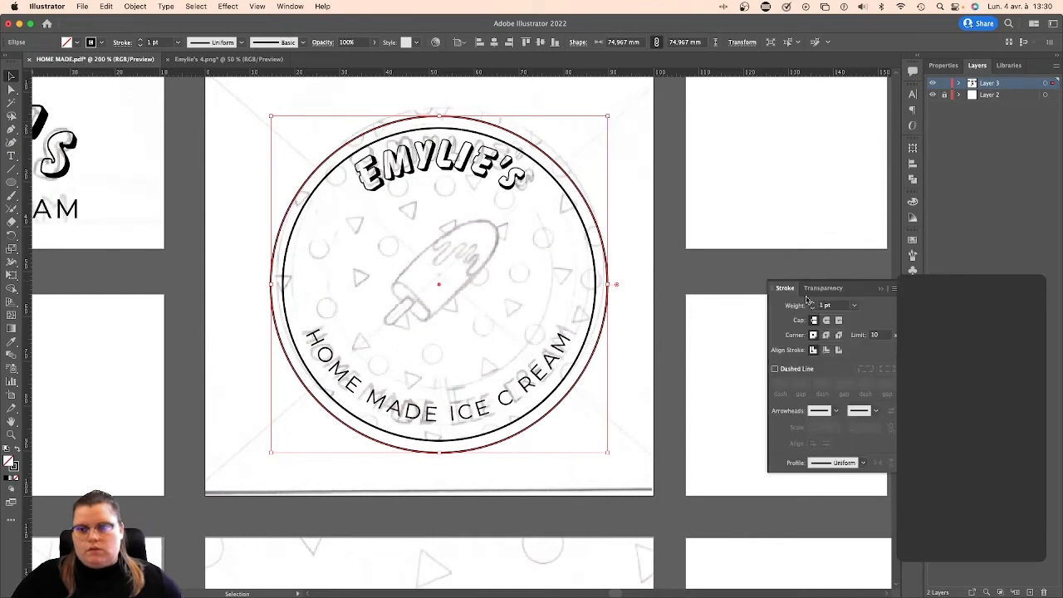
pyautogui.click(812, 304)
pyautogui.click(812, 304)
pyautogui.click(812, 304)
pyautogui.click(813, 304)
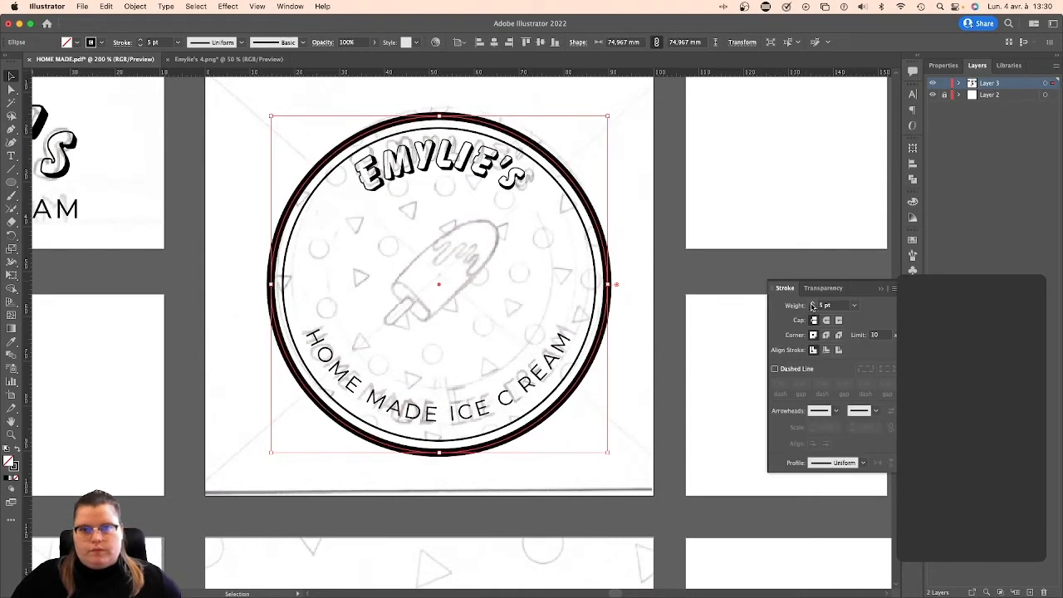
# Set the stroke weight of the badge's inner ring to 2 pt.
pyautogui.click(587, 231)
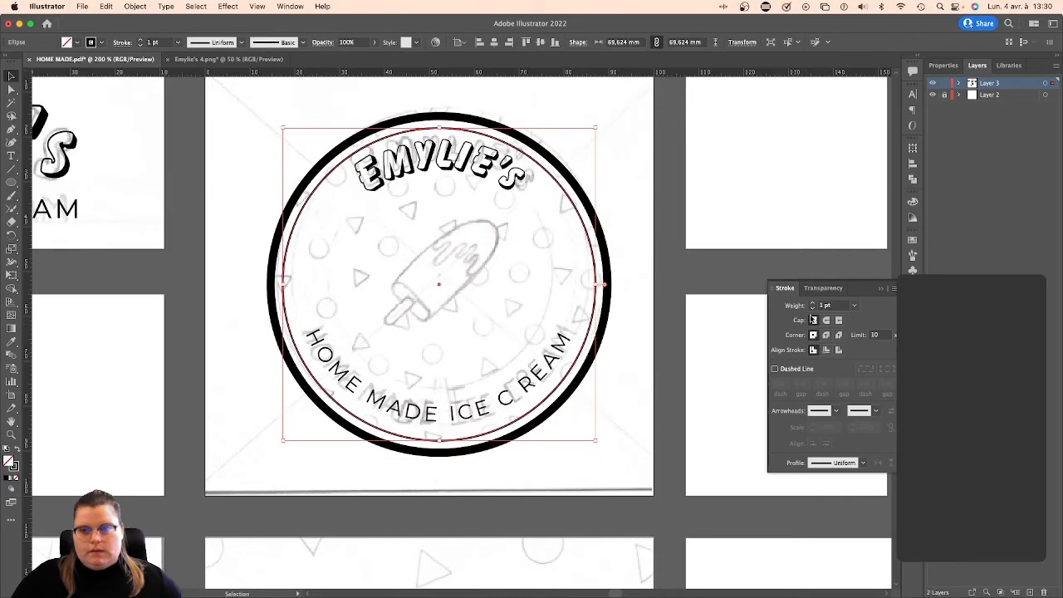
pyautogui.click(812, 304)
pyautogui.click(646, 179)
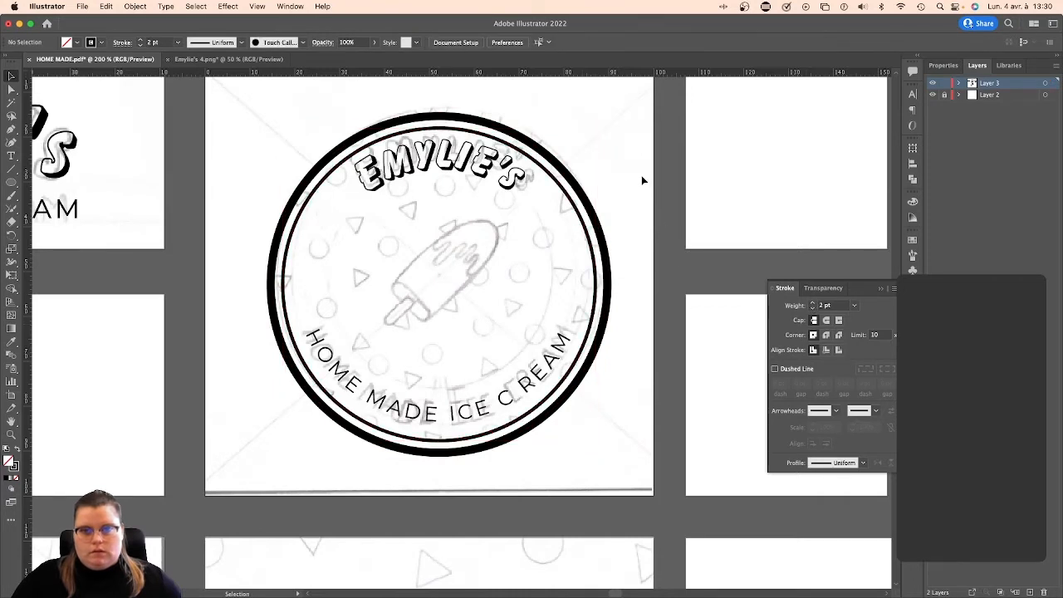
# Move the curved "HOME MADE ICE CREAM" text and the curved "EMYLIE'S" text slightly down within the badge.
pyautogui.click(480, 406)
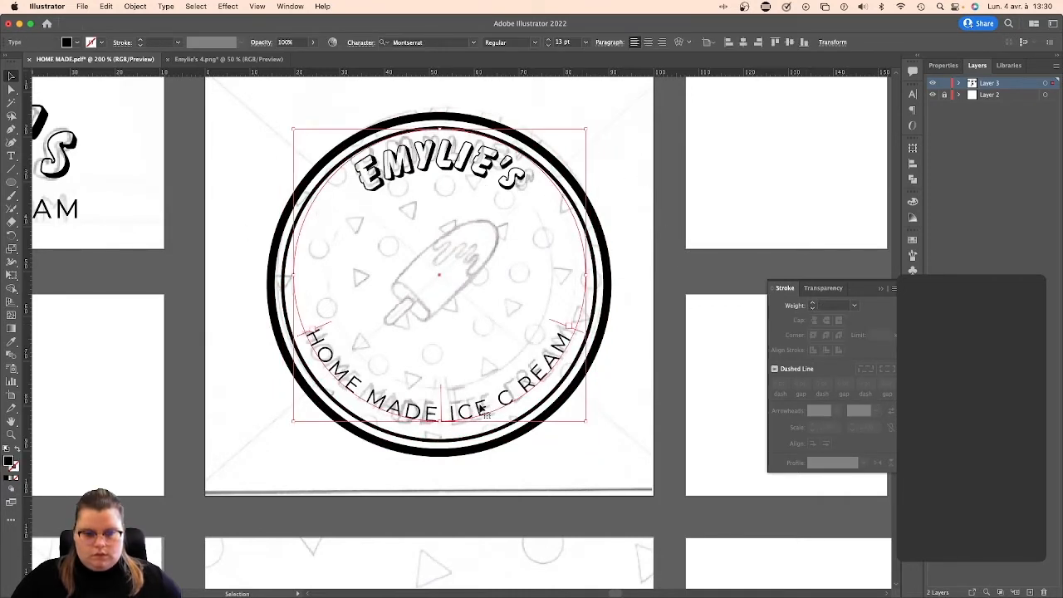
pyautogui.moveTo(482, 407); pyautogui.dragTo(484, 413)
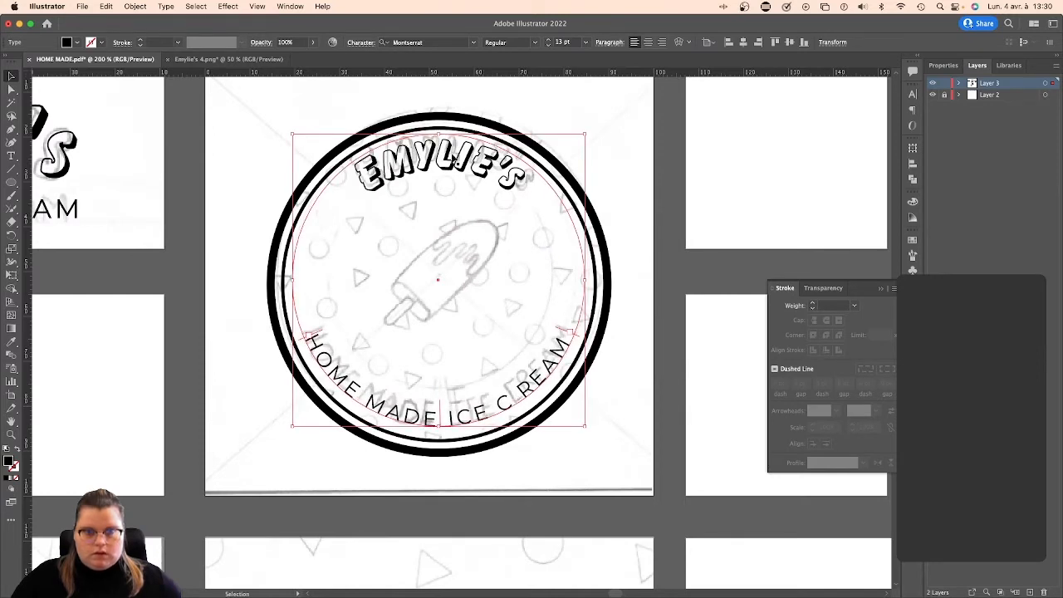
pyautogui.moveTo(447, 156); pyautogui.dragTo(447, 159)
# Align both badge circles and both curved texts on a common horizontal centre.
pyautogui.moveTo(257, 113); pyautogui.dragTo(582, 422)
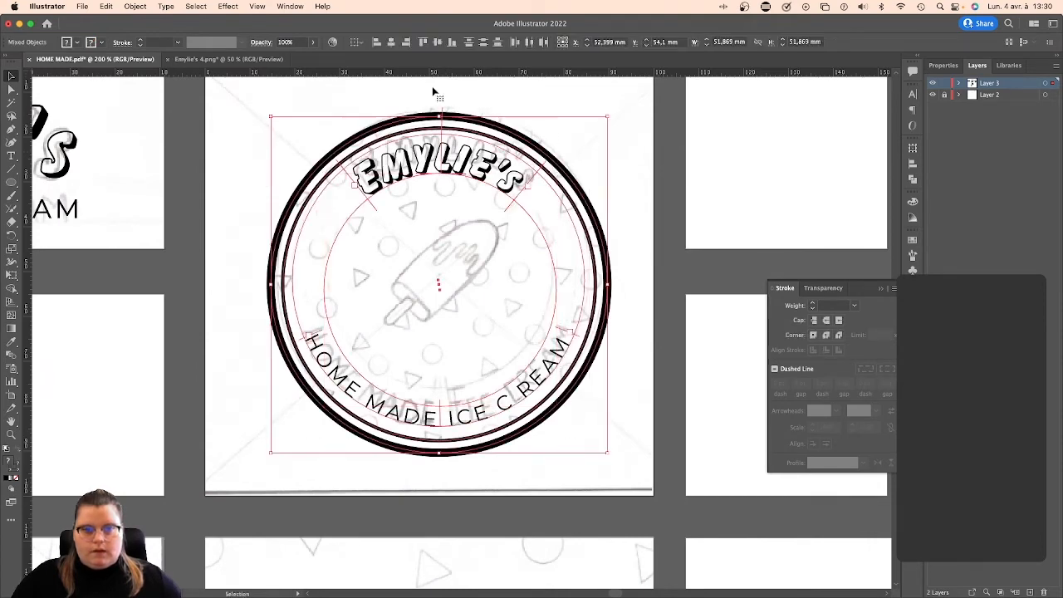
pyautogui.click(391, 42)
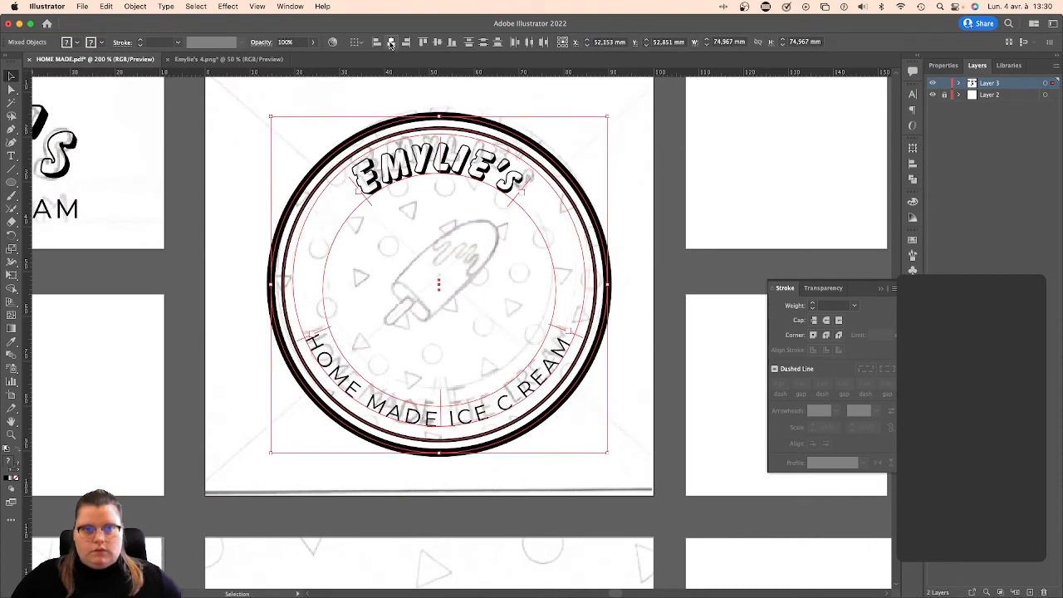
pyautogui.click(639, 139)
# Try placing a scaled-down copy of the popsicle's drip outline on the artboard with the sketched letter pattern.
pyautogui.scroll(-4, 396, 263)
pyautogui.hscroll(-3, 397, 257)
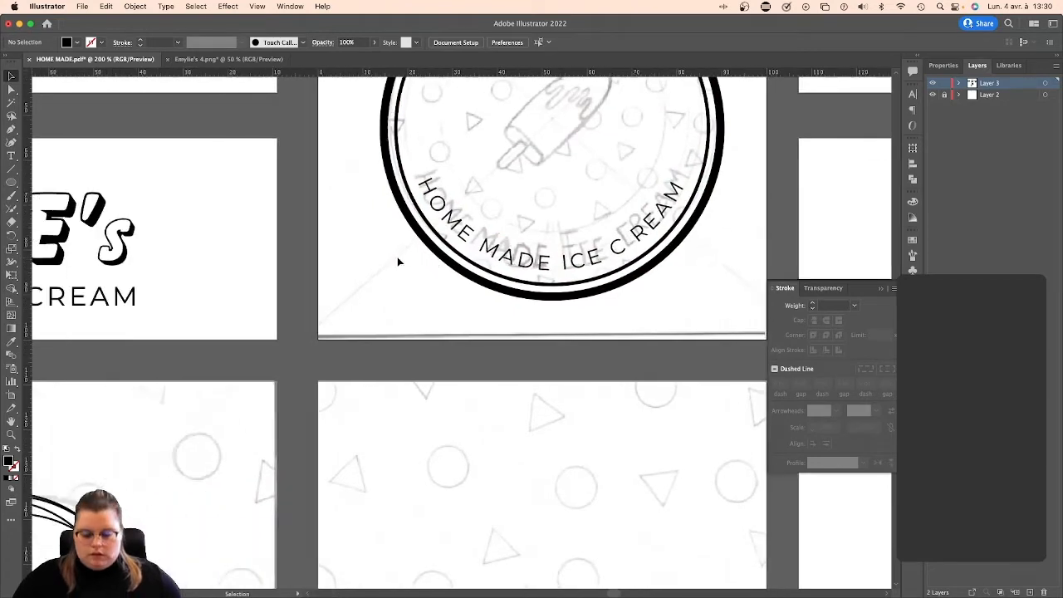
pyautogui.press('super+minus')
pyautogui.press('super+minus')
pyautogui.press('super+minus')
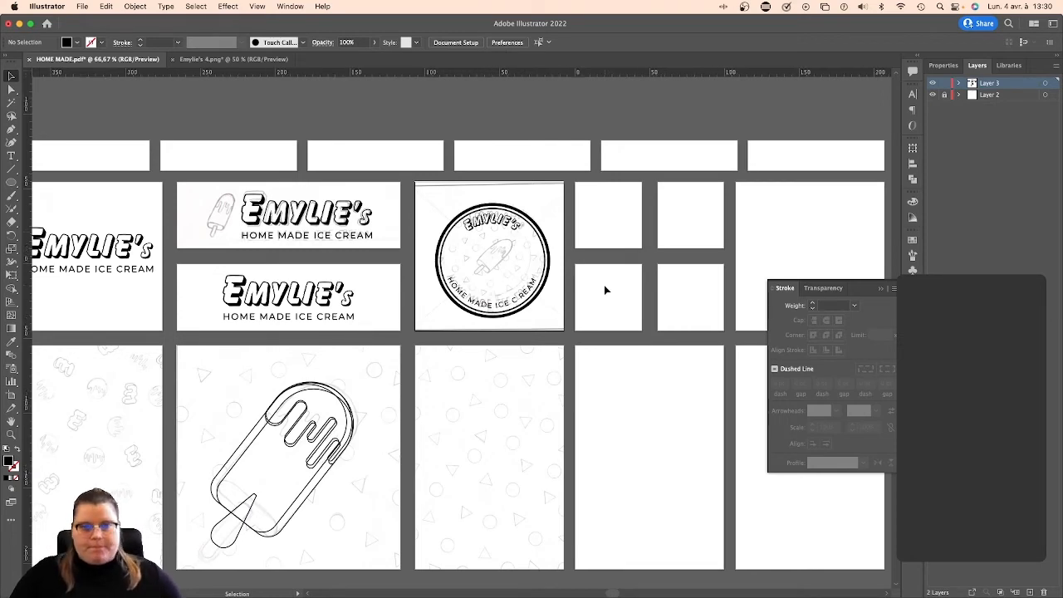
pyautogui.hscroll(-5, 574, 288)
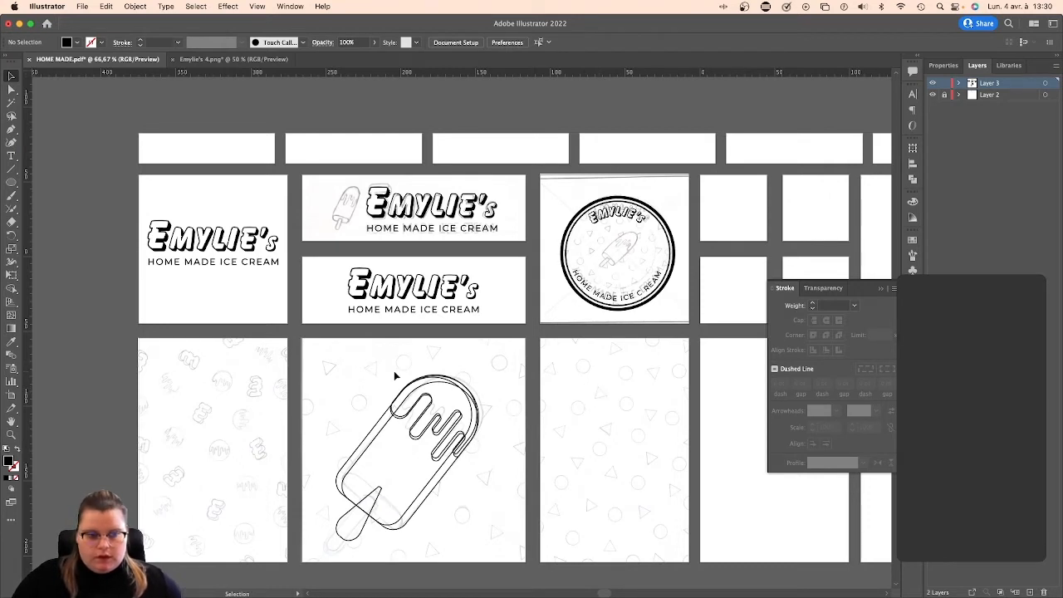
pyautogui.moveTo(454, 422); pyautogui.dragTo(247, 422)
pyautogui.moveTo(257, 384); pyautogui.dragTo(242, 402)
pyautogui.click(240, 418)
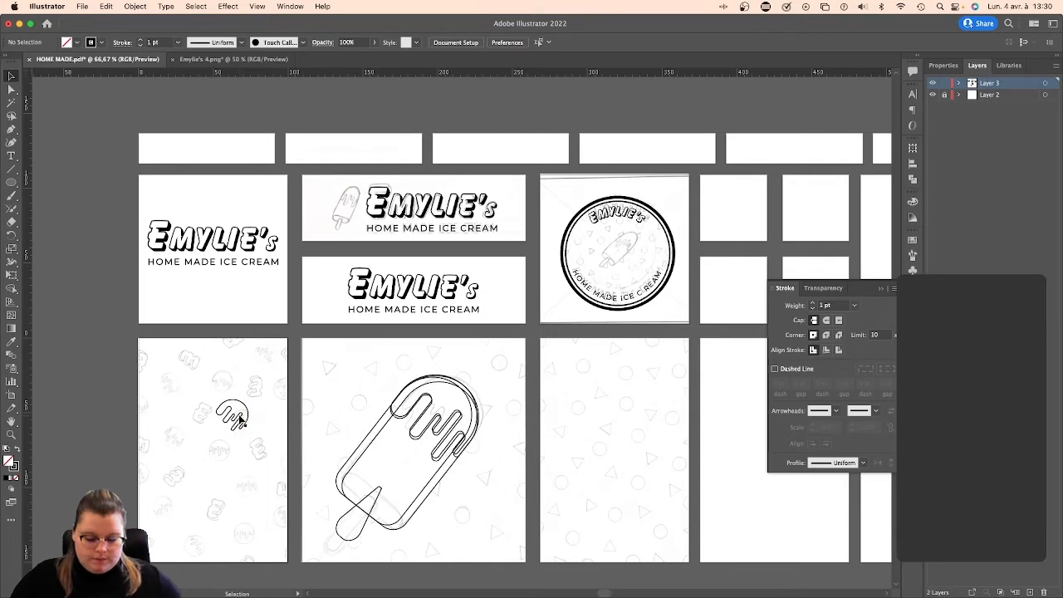
pyautogui.press('super+z')
pyautogui.press('super+z')
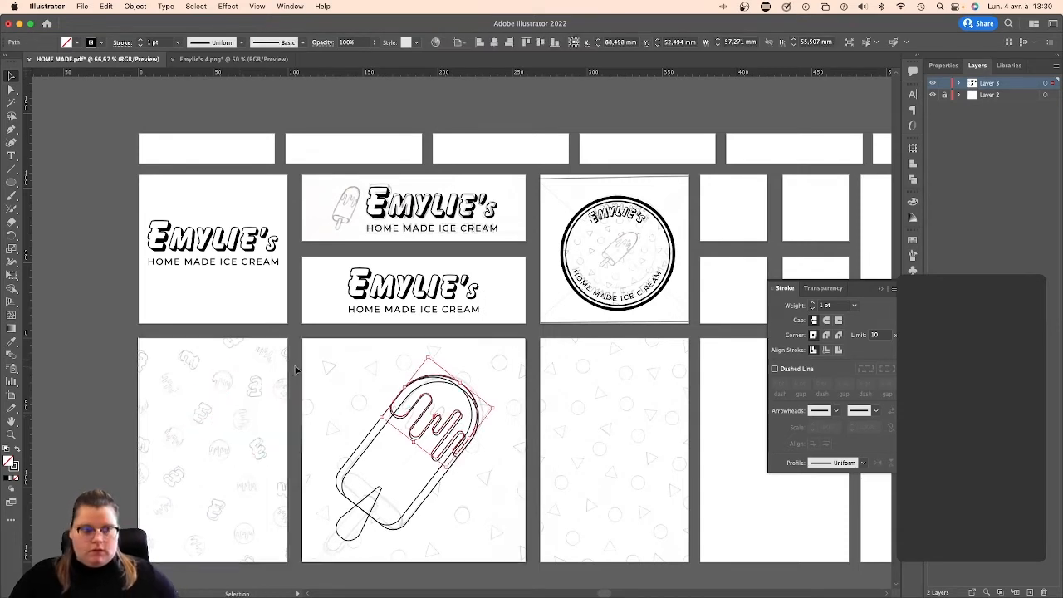
pyautogui.click(296, 368)
pyautogui.click(157, 244)
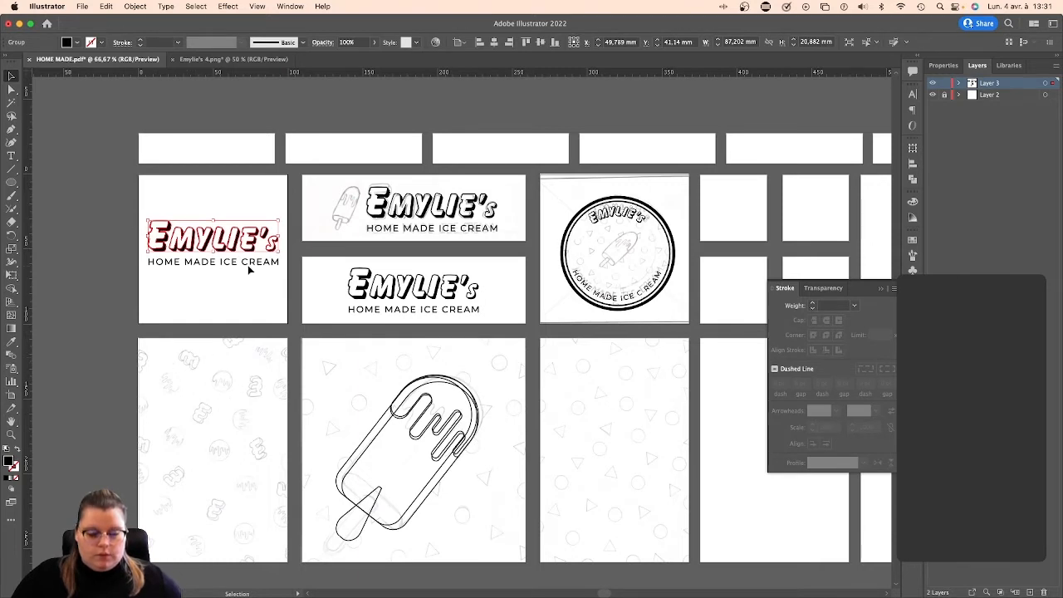
pyautogui.click(586, 393)
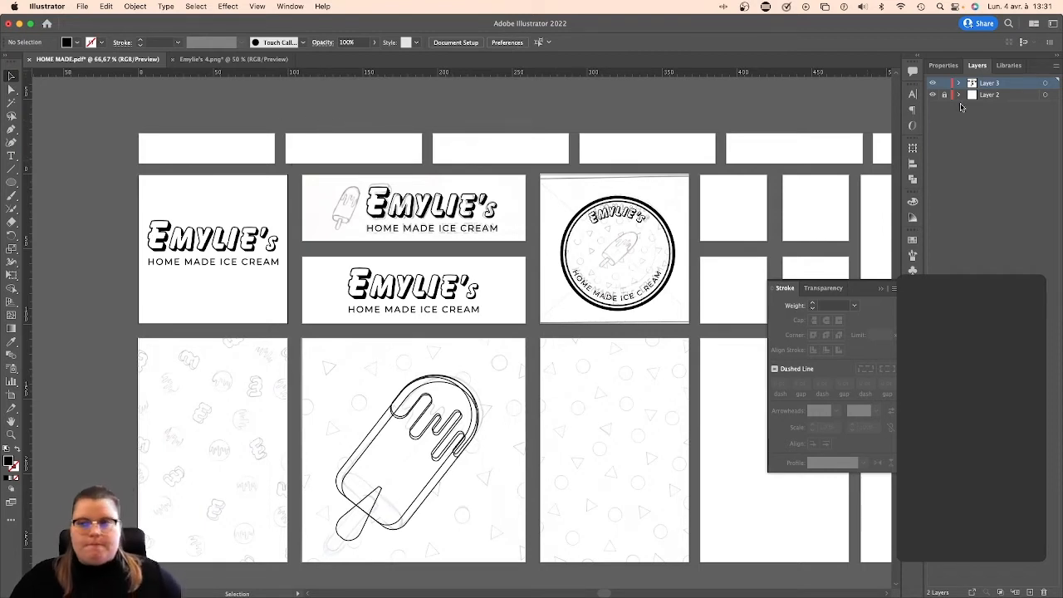
# Open the swatches and look through the colours of the EMYLIE'S colour group.
pyautogui.click(893, 291)
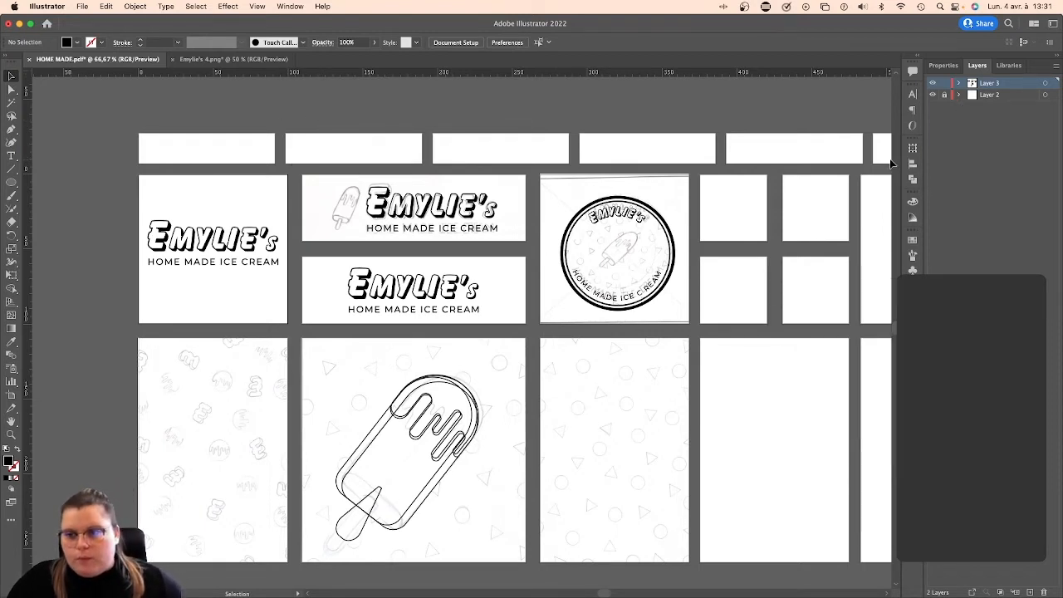
pyautogui.click(914, 241)
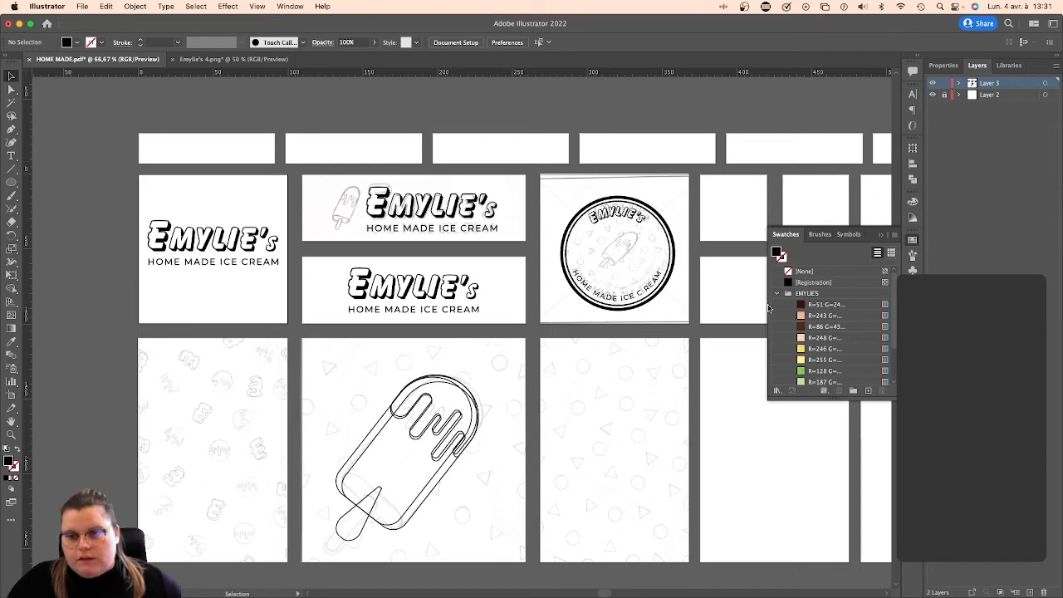
pyautogui.click(778, 295)
pyautogui.click(775, 295)
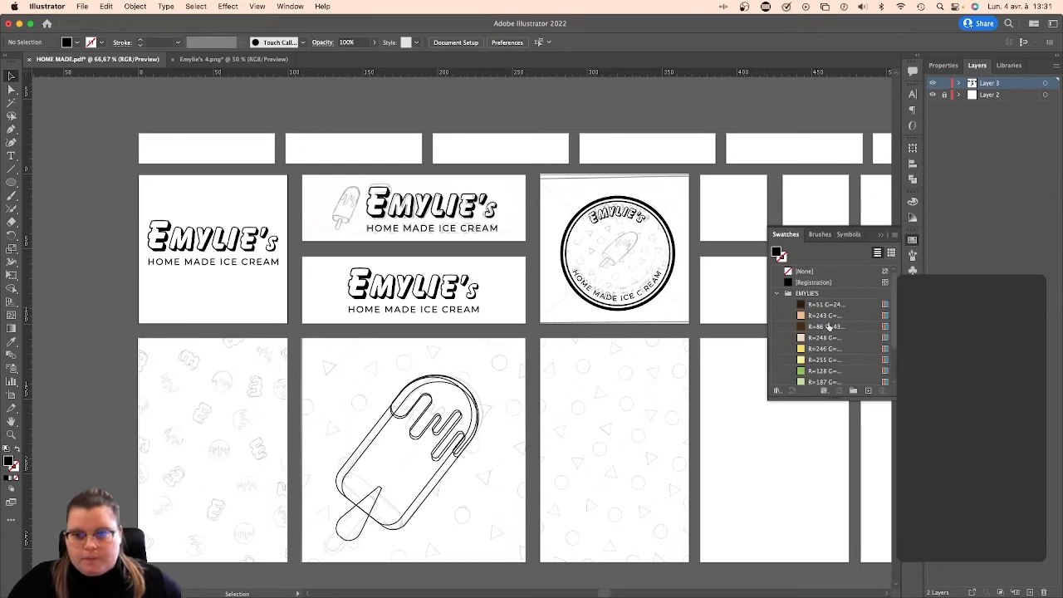
pyautogui.scroll(-2, 835, 324)
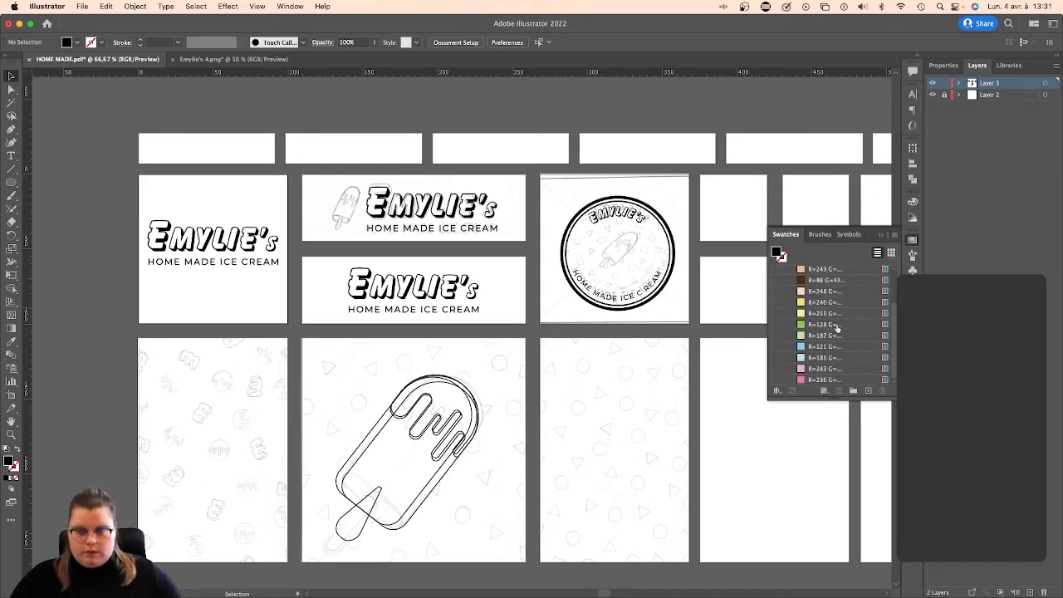
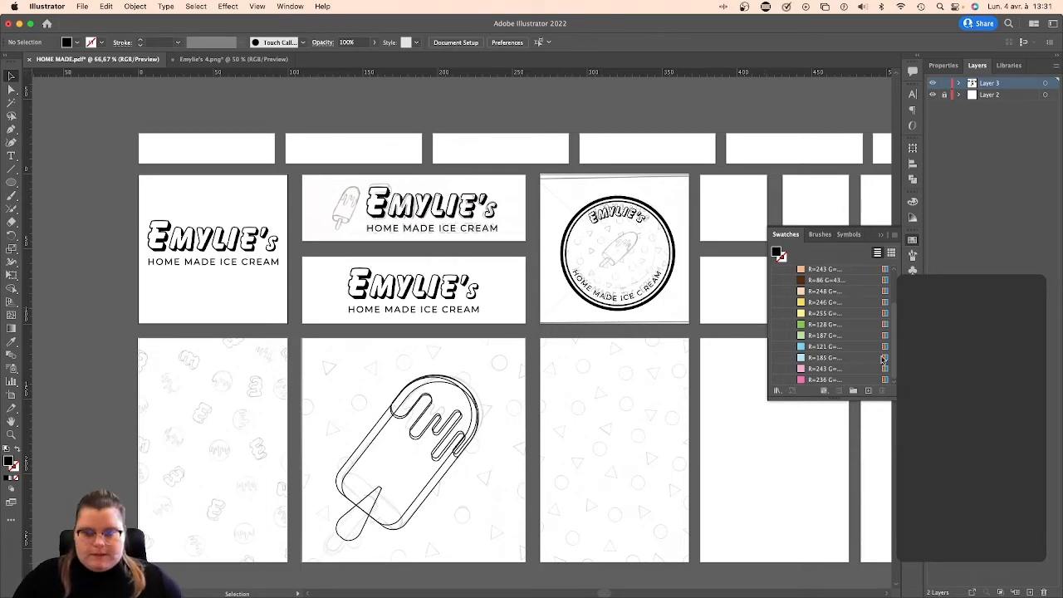
# Examine the "Emylie's Home Made Ice Cream" logo on the first square artboard up close.
pyautogui.hscroll(-3, 249, 283)
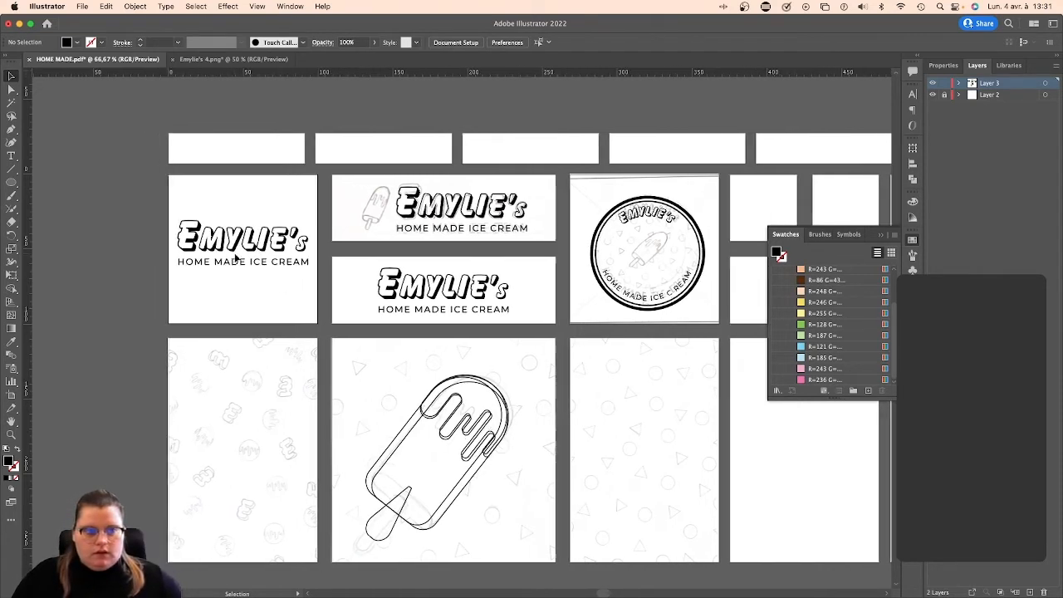
pyautogui.hscroll(-2, 279, 235)
pyautogui.press('super+plus')
pyautogui.press('super+plus')
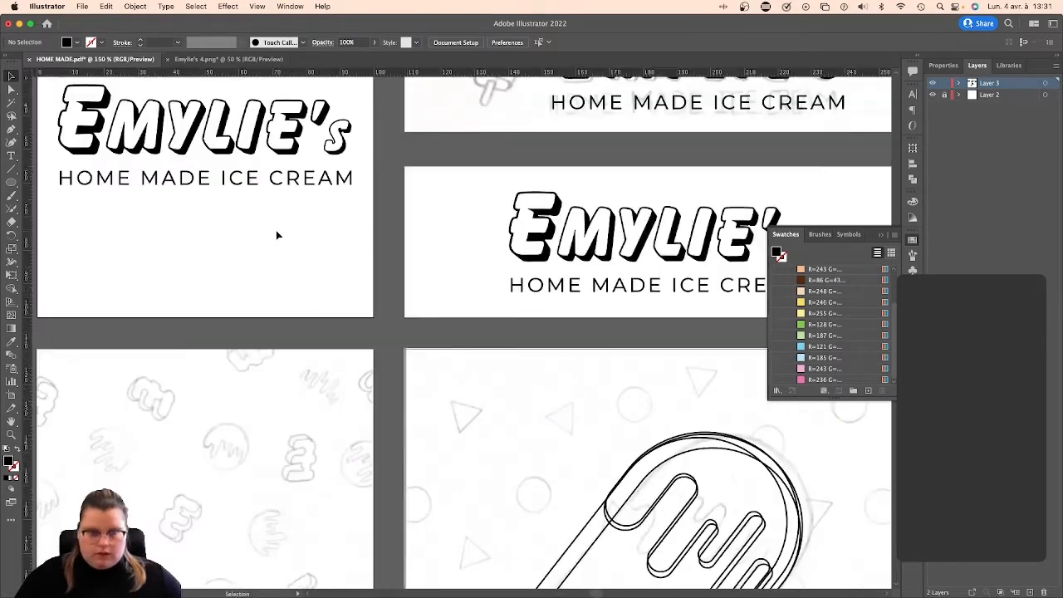
pyautogui.scroll(2, 288, 213)
pyautogui.hscroll(-2, 287, 213)
pyautogui.hscroll(-2, 286, 214)
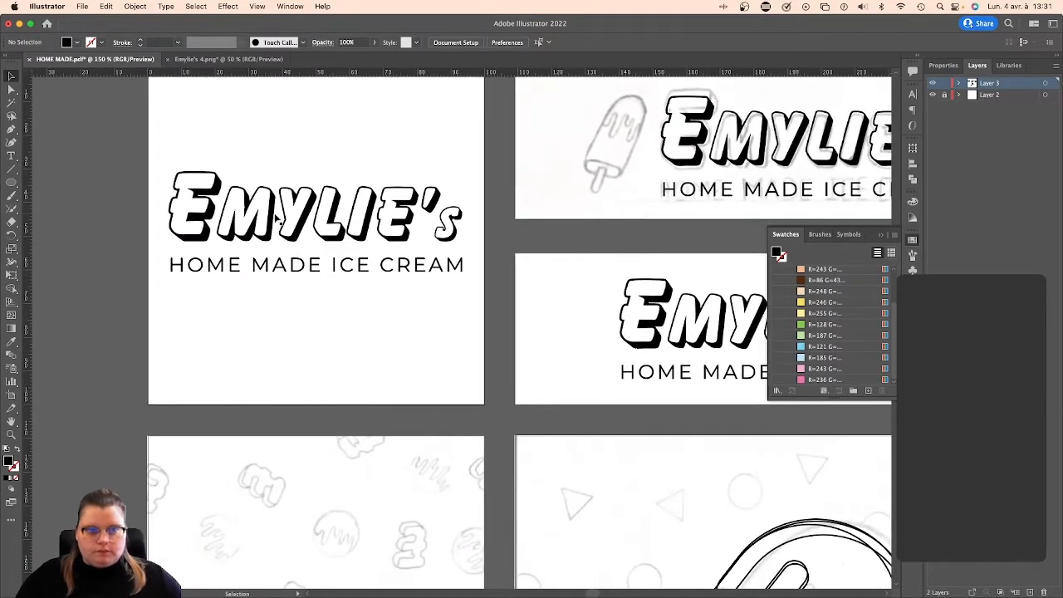
pyautogui.press('super+plus')
pyautogui.hscroll(-3, 283, 216)
pyautogui.scroll(1, 287, 214)
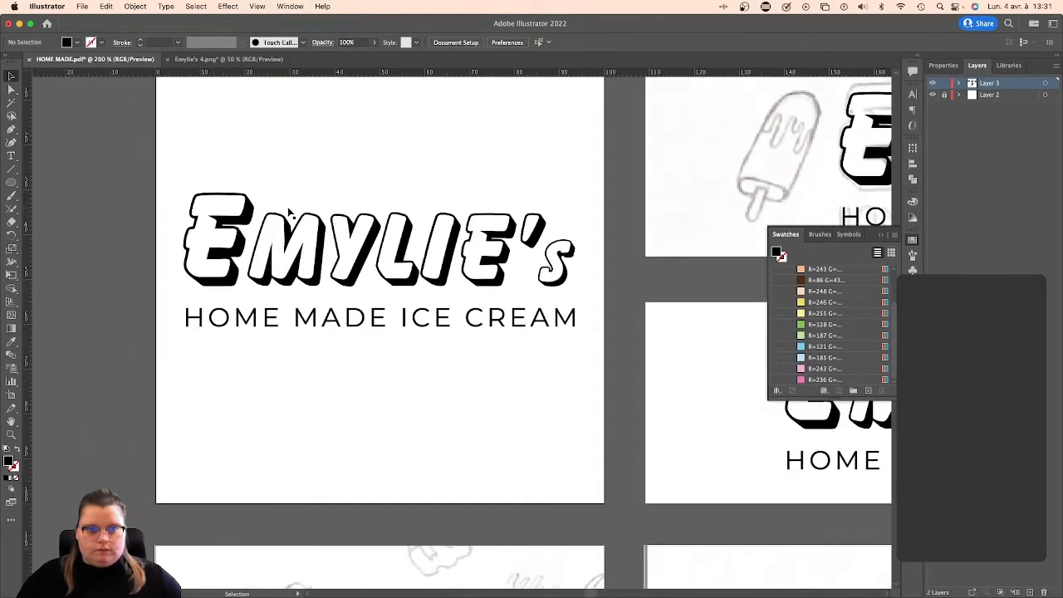
# Check the coloured logo in the Emylie's 4.png document, and ungroup the EMYLIE'S lettering on the first HOME MADE.pdf artboard.
pyautogui.click(368, 271)
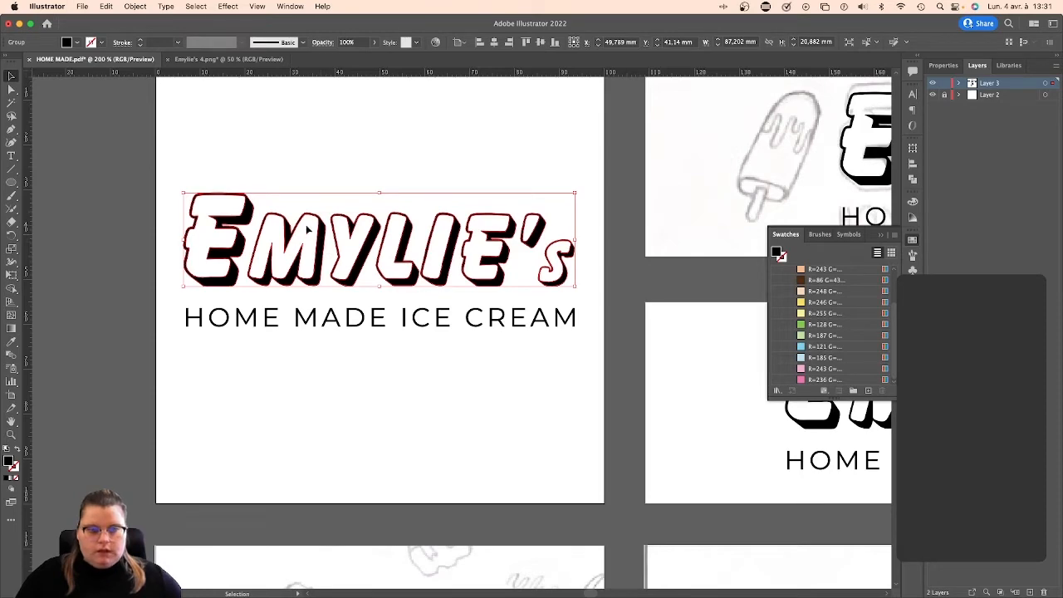
pyautogui.click(199, 59)
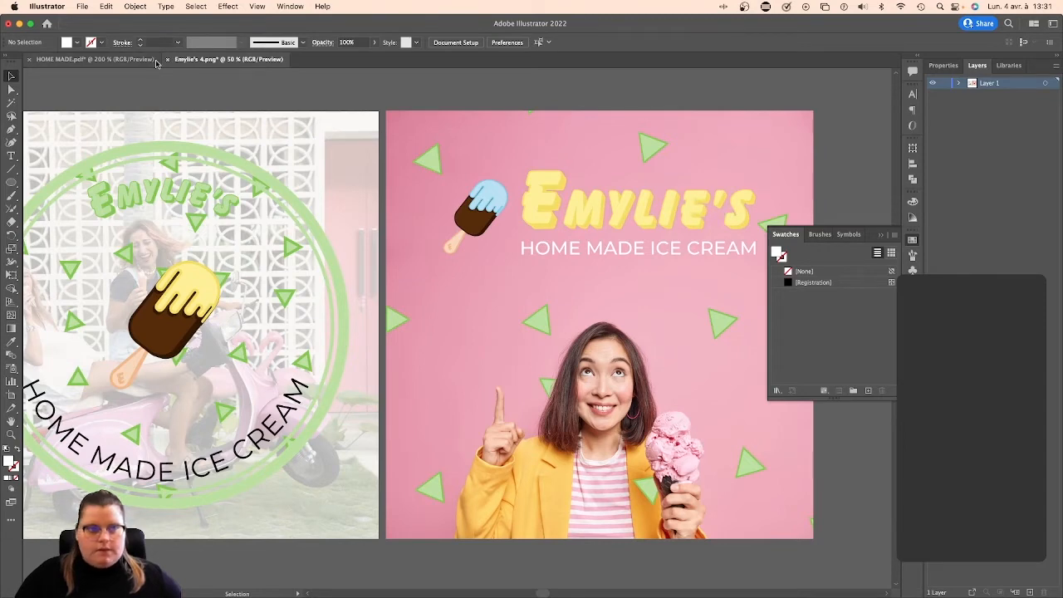
pyautogui.click(95, 59)
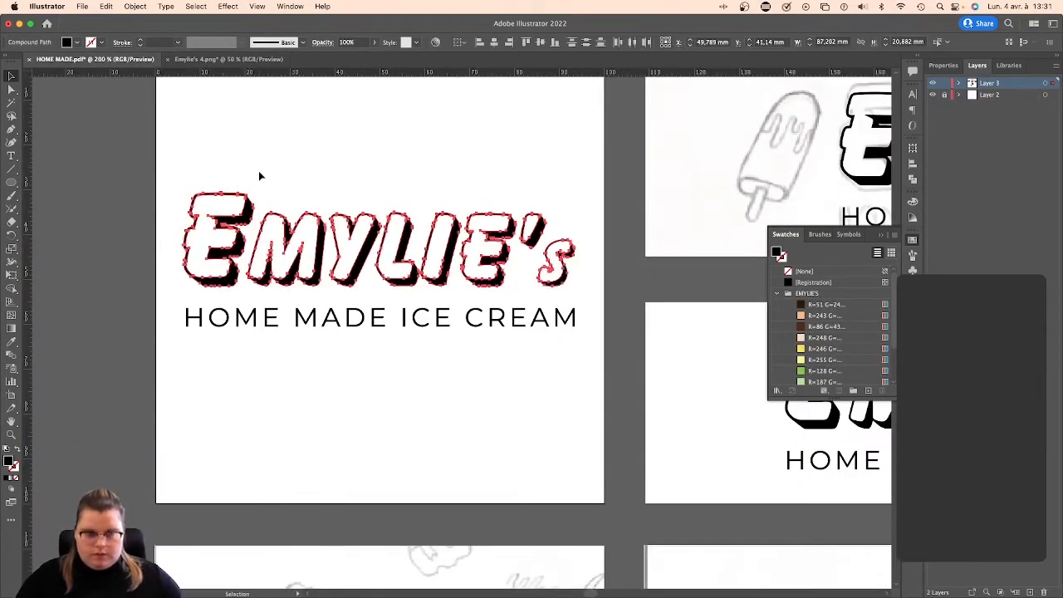
pyautogui.click(300, 162)
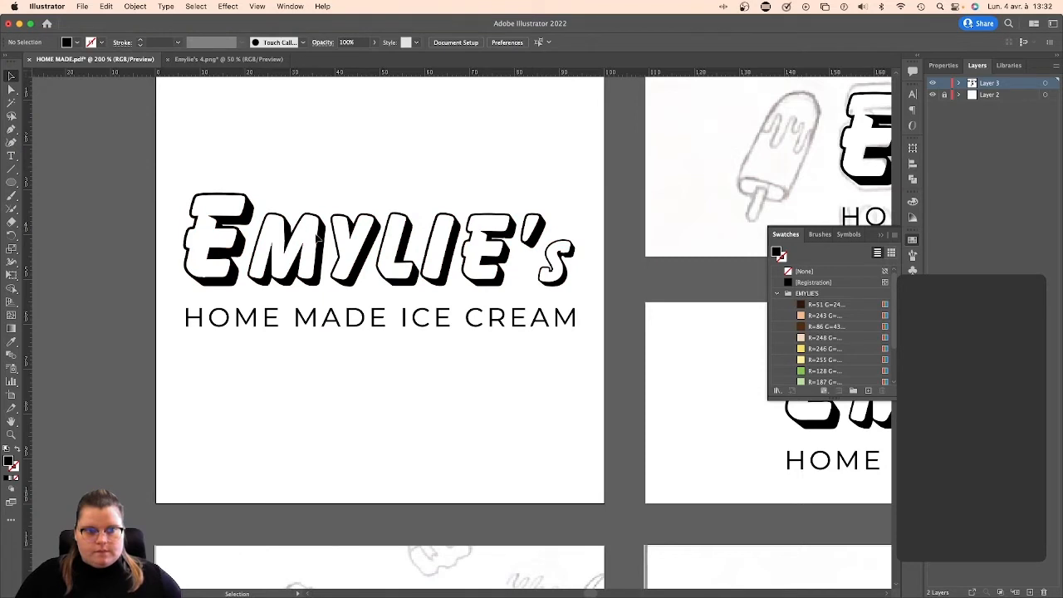
# Try moving the letter I separately within the EMYLIE'S lettering and undo the shift.
pyautogui.click(316, 238)
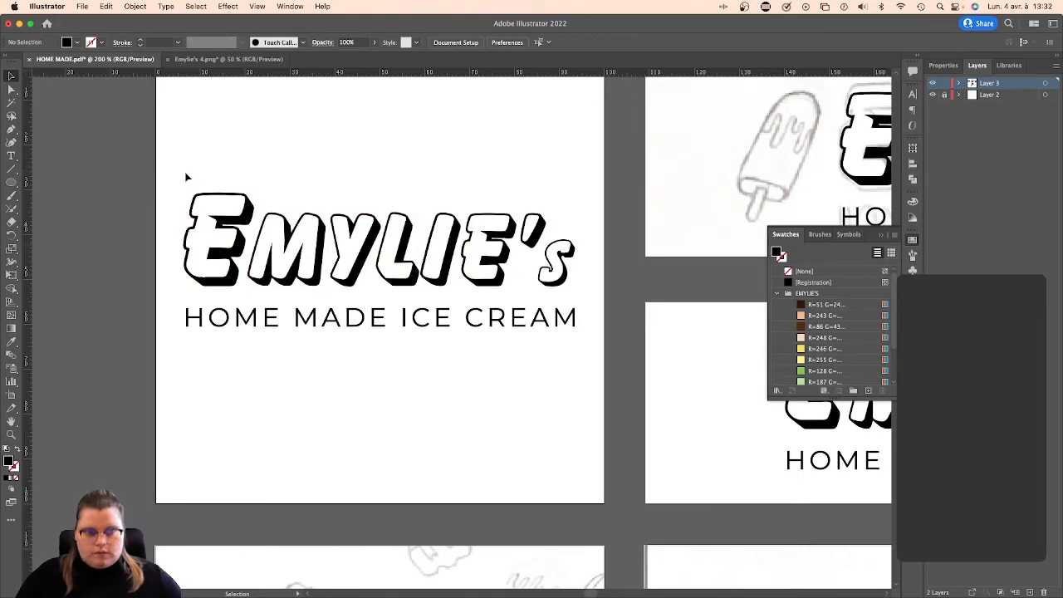
pyautogui.moveTo(185, 174); pyautogui.dragTo(609, 284)
pyautogui.press('a')
pyautogui.press('v')
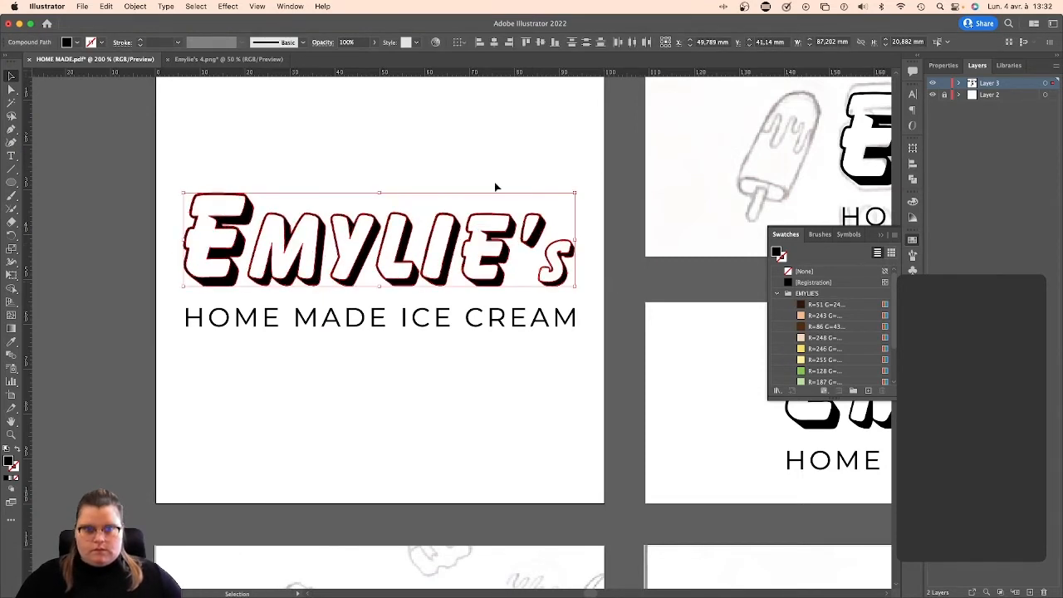
pyautogui.click(494, 183)
pyautogui.click(449, 246)
pyautogui.moveTo(454, 249)
pyautogui.mouseDown()
pyautogui.moveTo(498, 250)
pyautogui.moveTo(454, 250)
pyautogui.moveTo(463, 246)
pyautogui.mouseUp()
pyautogui.press('super+z')
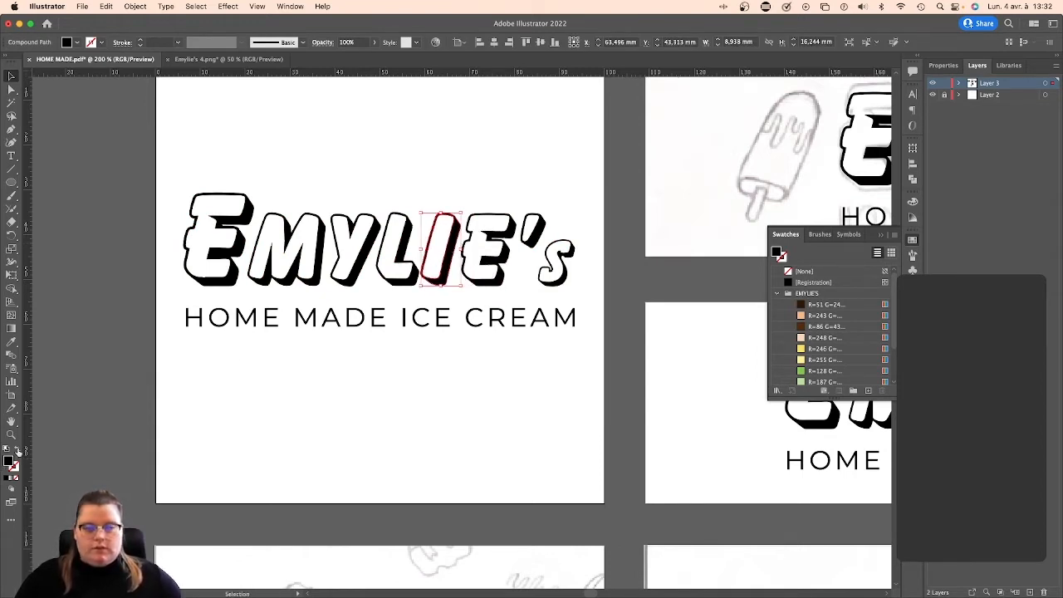
# Try swapping the fill and stroke of the letter I and moving the letter L, reverting both changes.
pyautogui.click(18, 451)
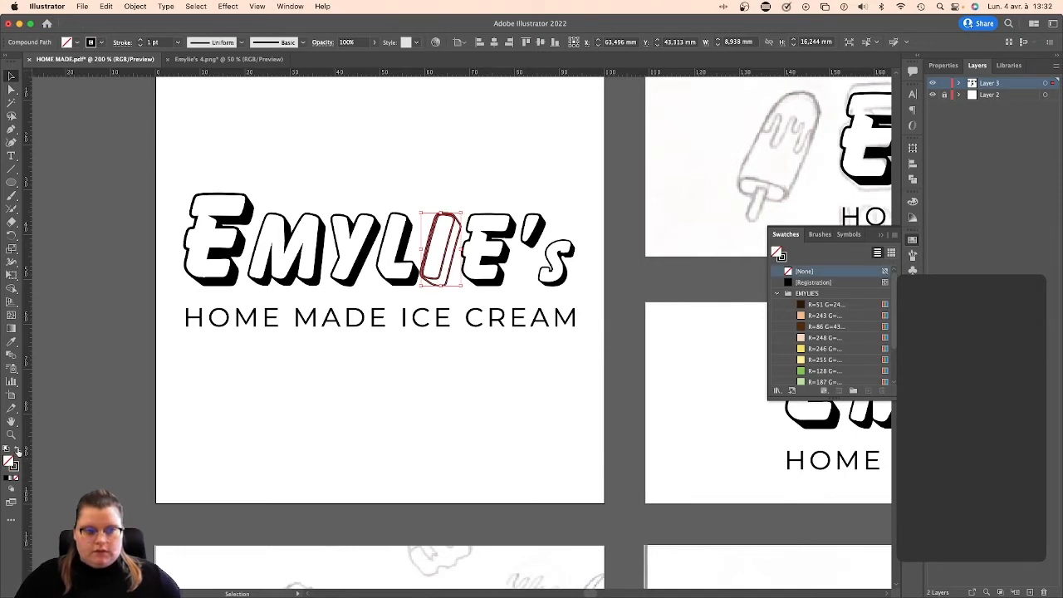
pyautogui.click(18, 451)
pyautogui.click(401, 374)
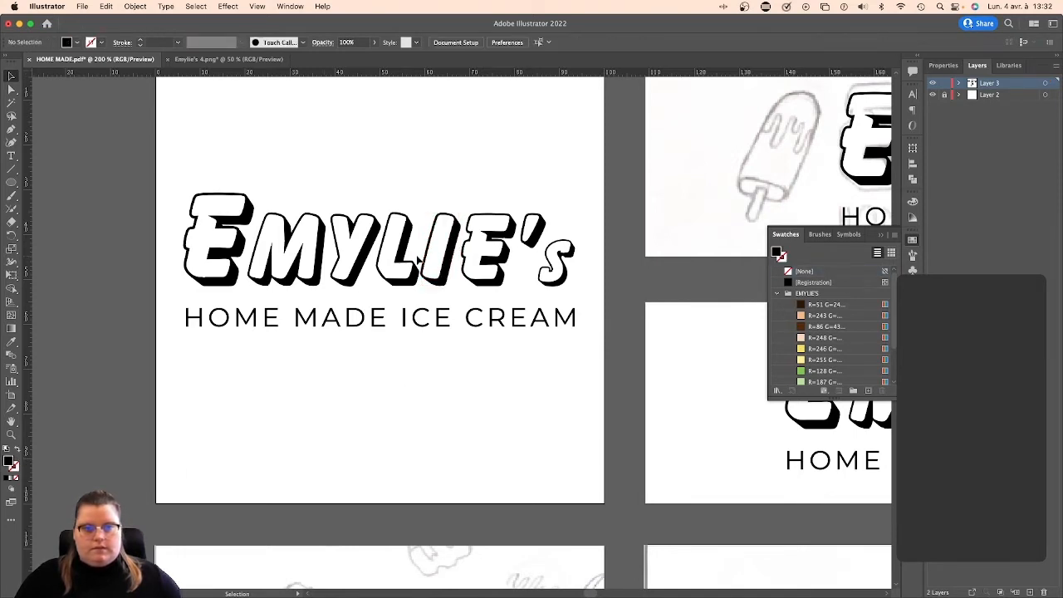
pyautogui.moveTo(415, 283); pyautogui.dragTo(424, 286)
pyautogui.press('super+z')
pyautogui.click(425, 192)
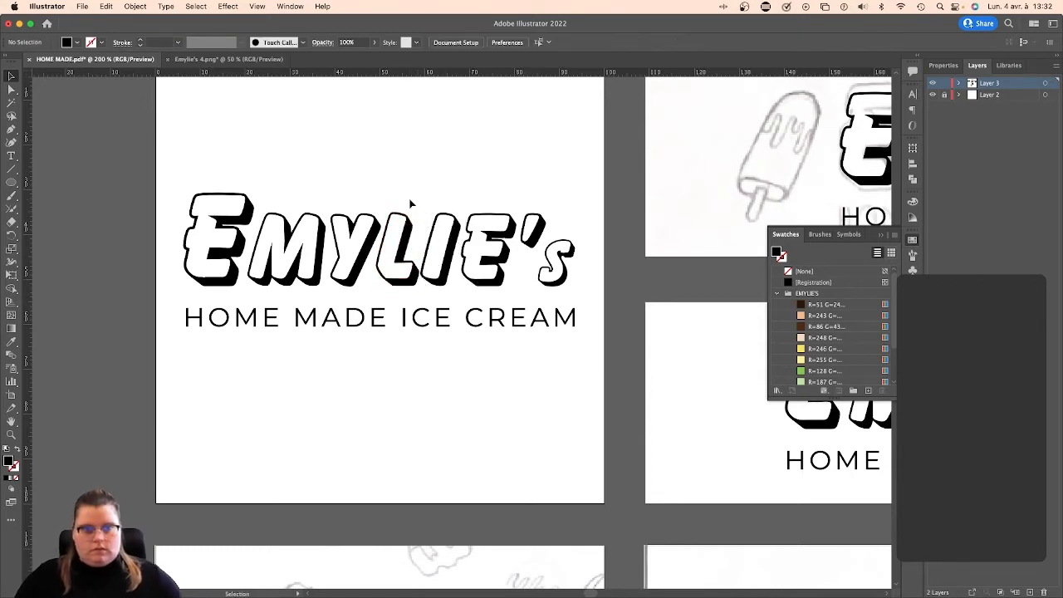
# Duplicate the EMYLIE'S lettering below the HOME MADE ICE CREAM tagline and fill the copy with the light yellow R=255 swatch.
pyautogui.moveTo(178, 189); pyautogui.dragTo(573, 281)
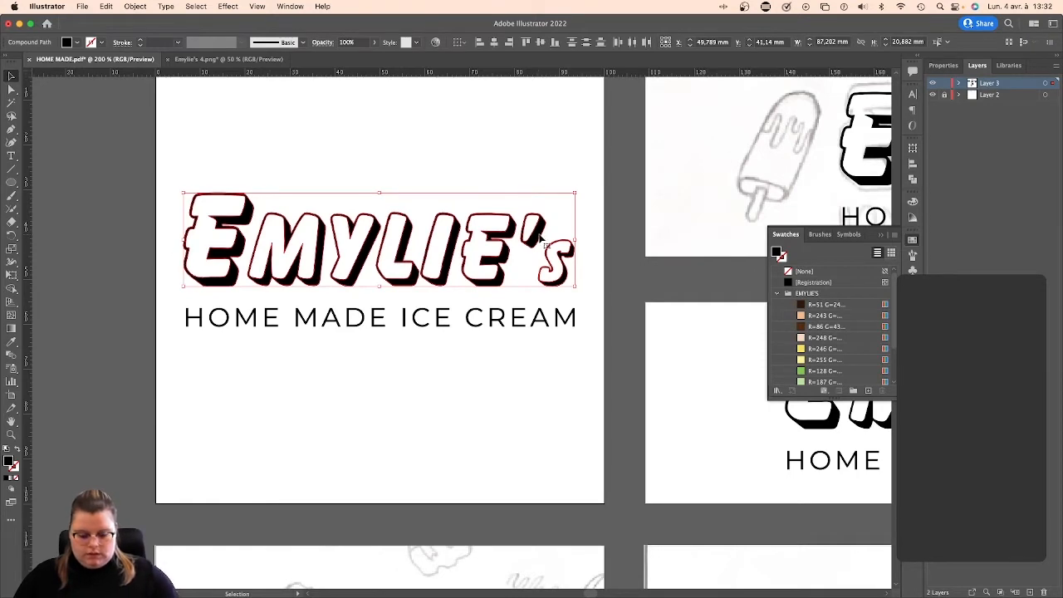
pyautogui.moveTo(319, 261); pyautogui.dragTo(318, 412)
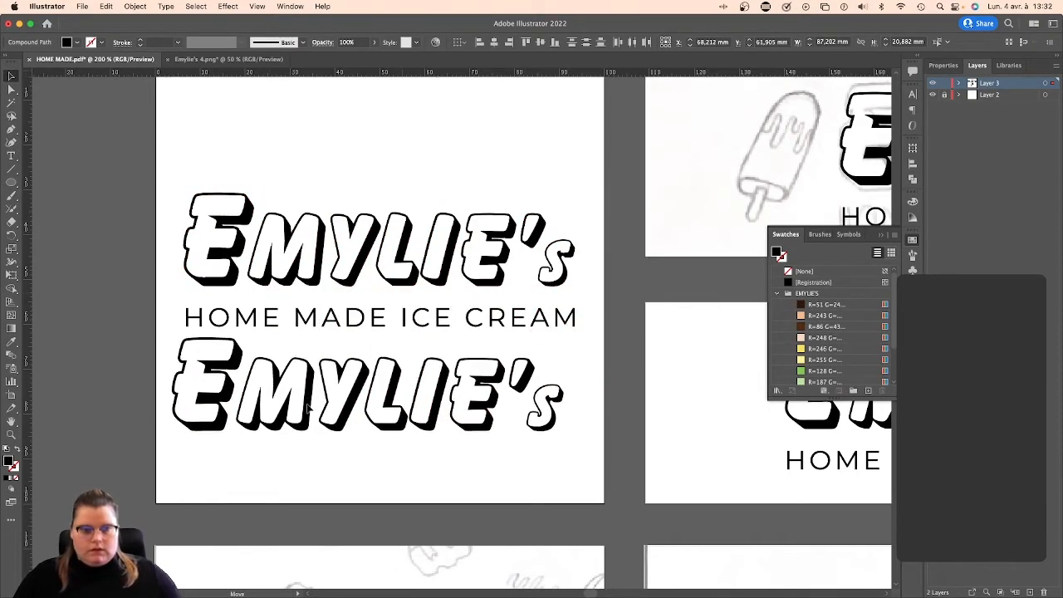
pyautogui.click(801, 361)
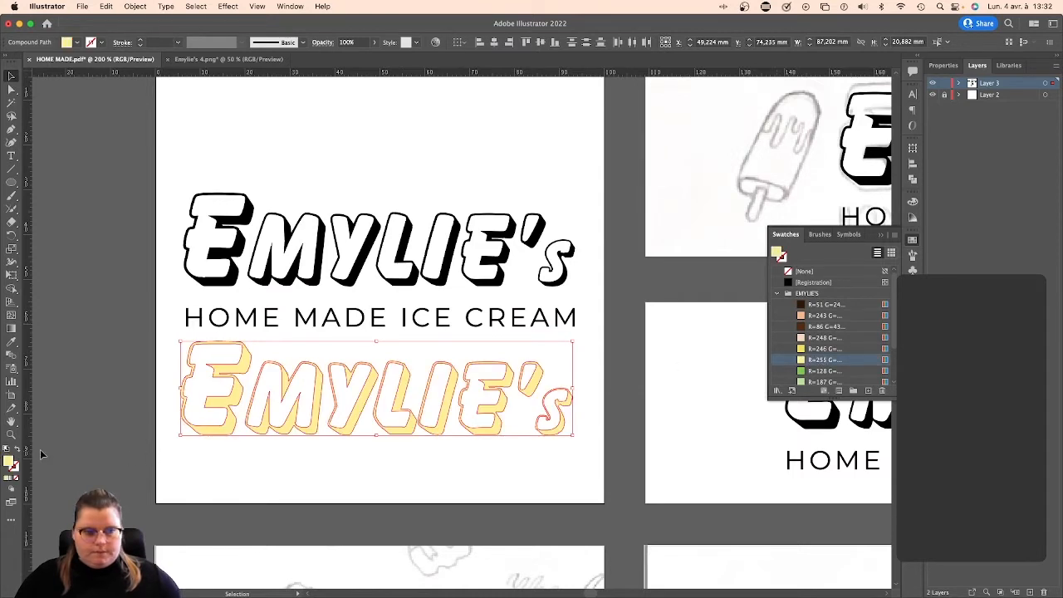
pyautogui.click(17, 450)
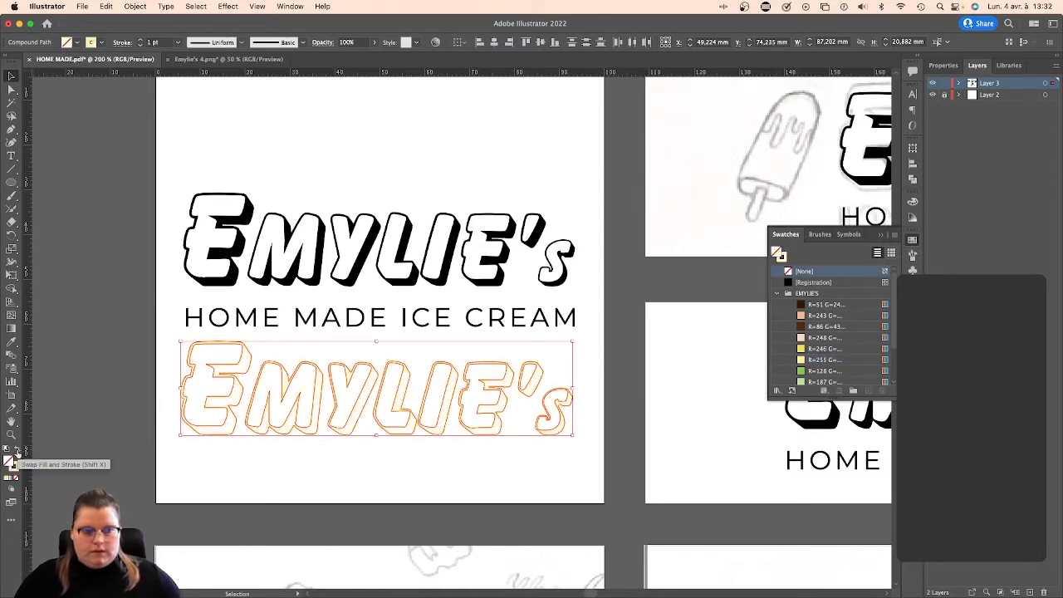
pyautogui.click(16, 454)
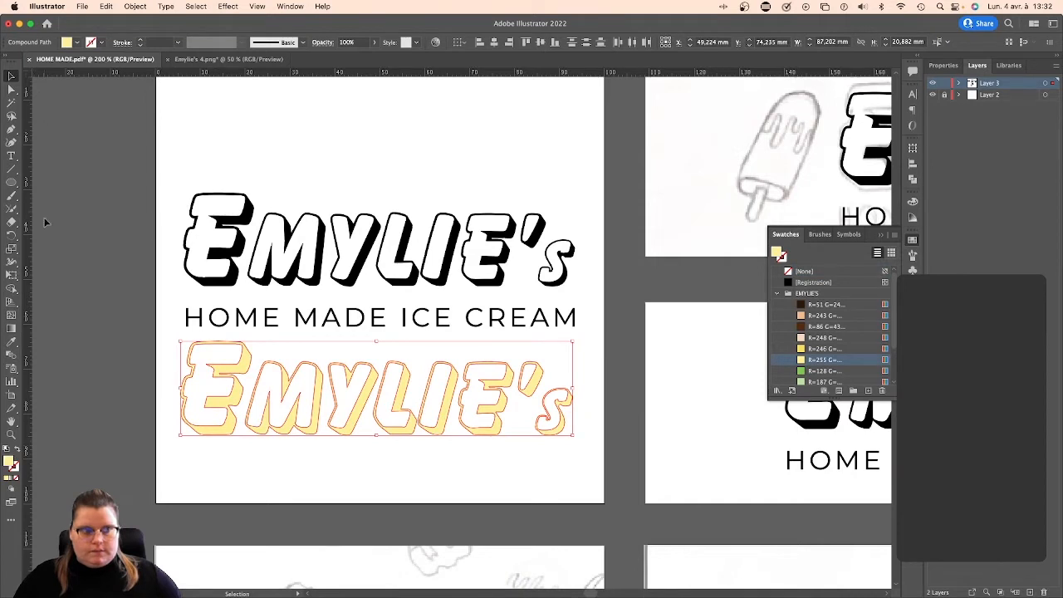
# Delete the inner contours of the first E, M and Y in the light yellow copy to make these letters solid.
pyautogui.press('a')
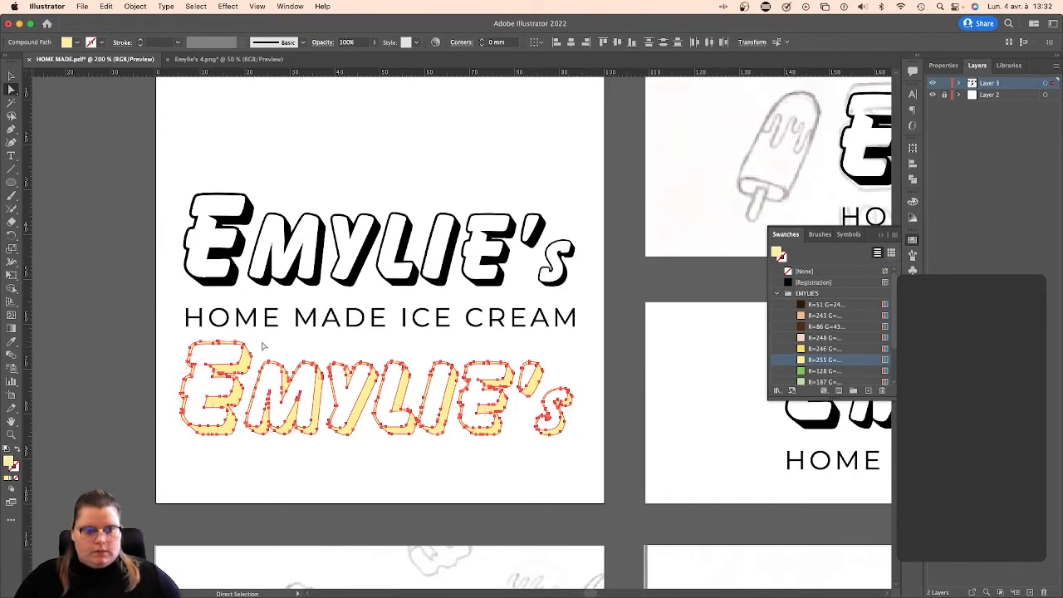
pyautogui.click(252, 352)
pyautogui.click(242, 355)
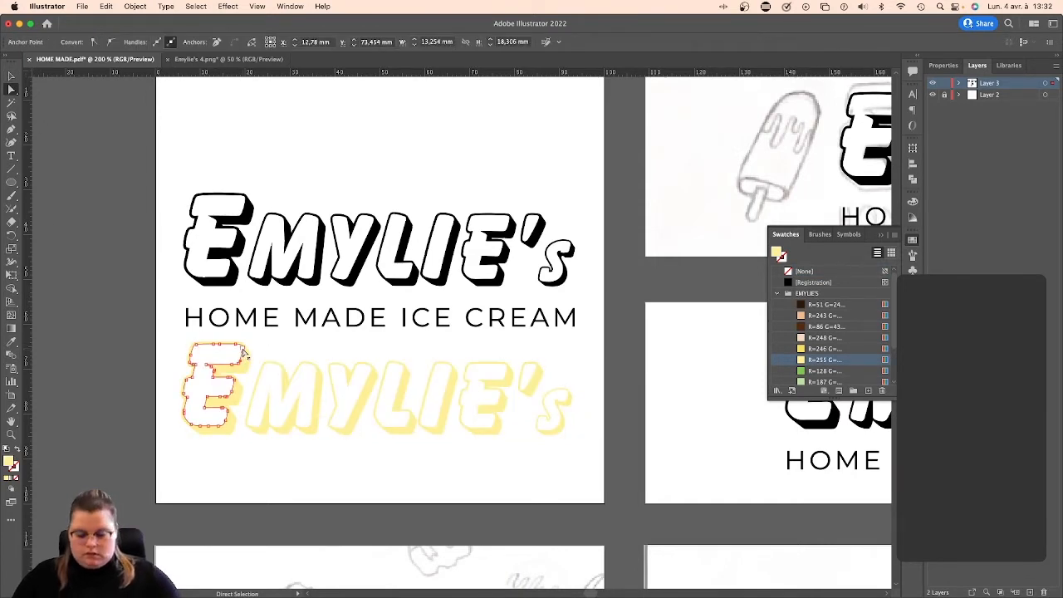
pyautogui.press('Delete')
pyautogui.press('Delete')
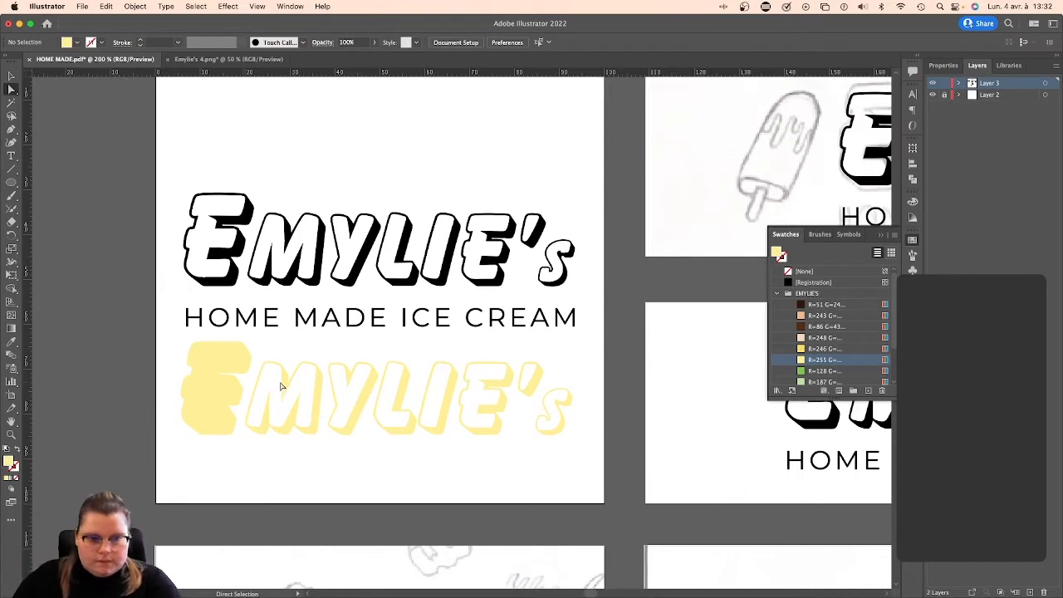
pyautogui.click(283, 387)
pyautogui.press('Delete')
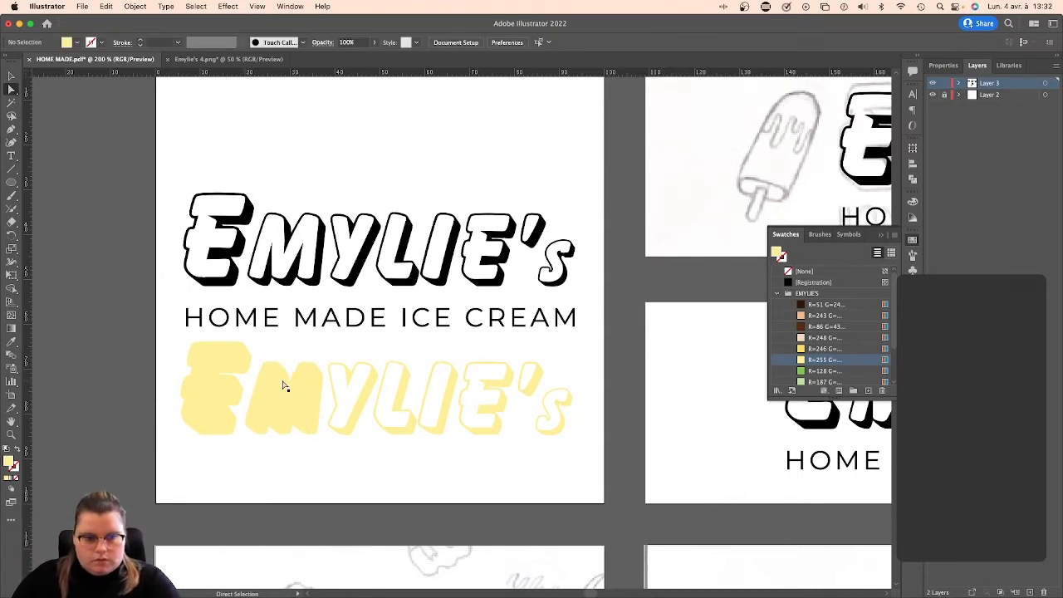
pyautogui.click(351, 387)
pyautogui.press('Delete')
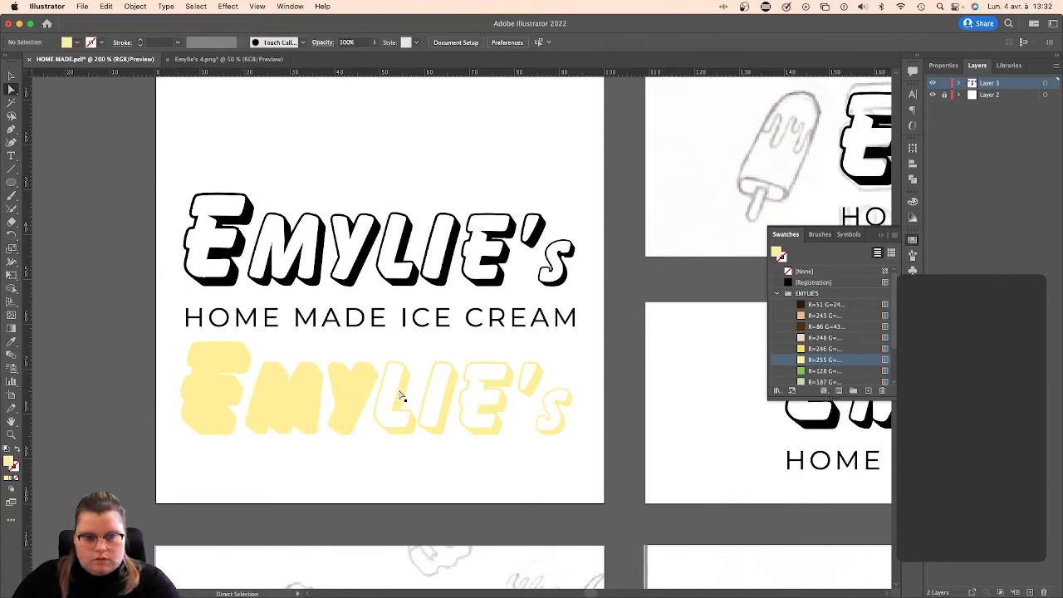
# Delete the inner contours of the L and I in the light yellow lettering so both letters are solid.
pyautogui.press('v')
pyautogui.click(397, 392)
pyautogui.press('Delete')
pyautogui.hotkey('ctrl', 'z')
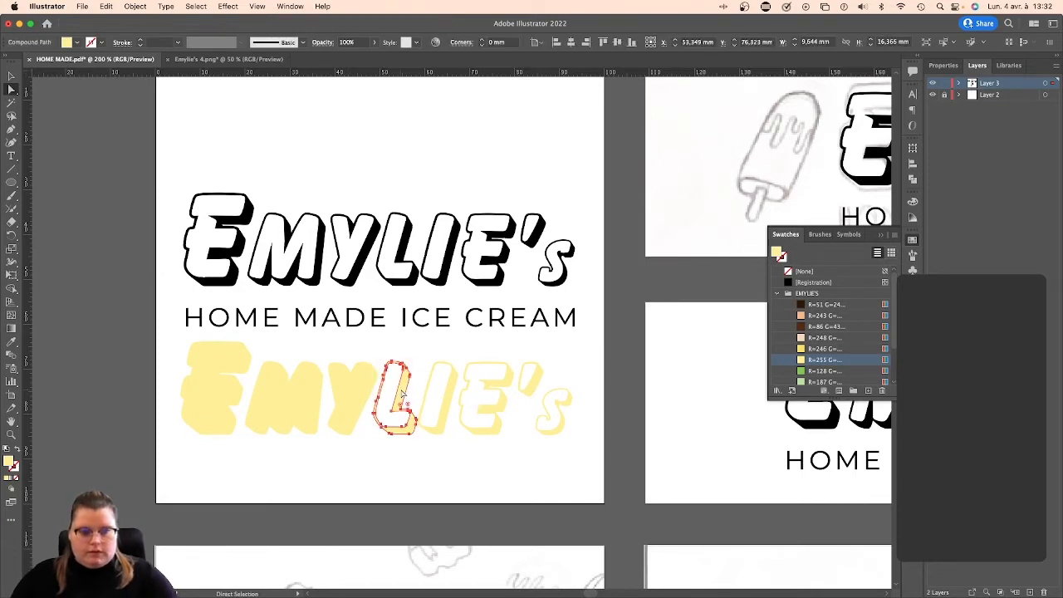
pyautogui.click(396, 383)
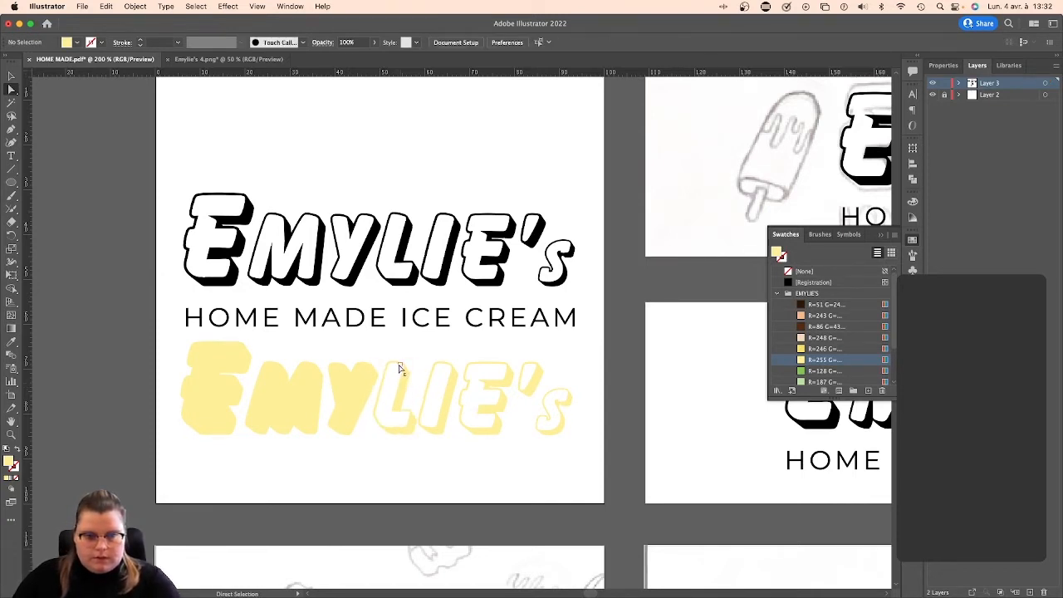
pyautogui.click(399, 368)
pyautogui.press('Delete')
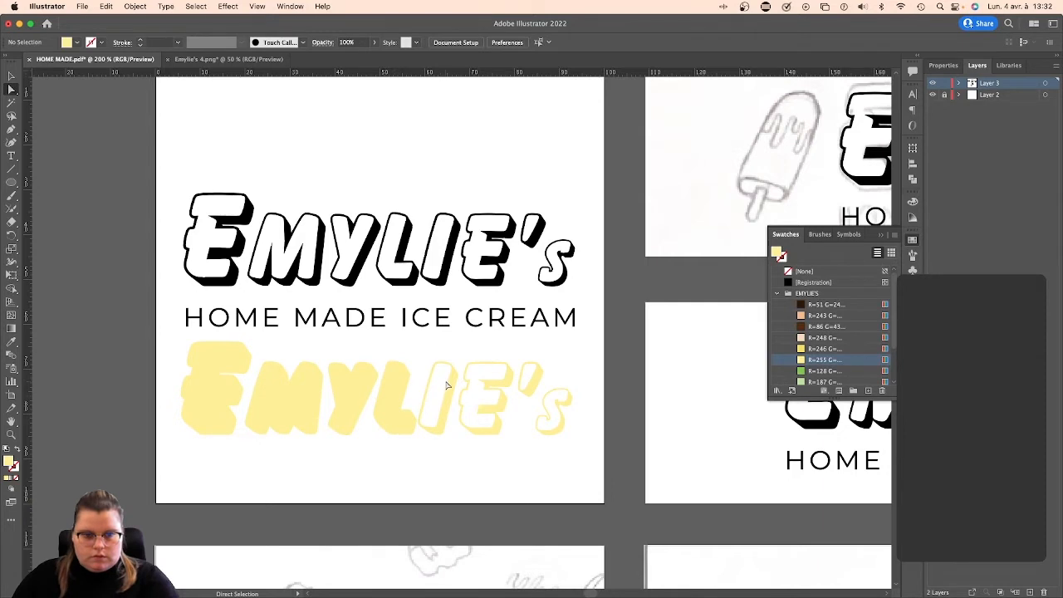
pyautogui.click(451, 372)
pyautogui.press('Delete')
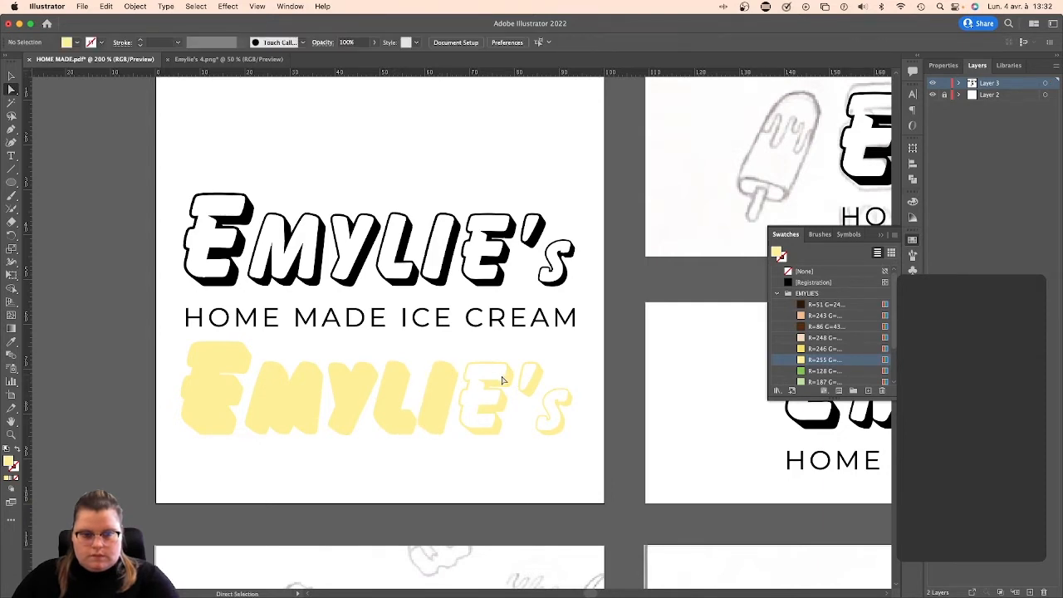
# Delete the inner contours of the second E, the apostrophe and the S in the light yellow lettering.
pyautogui.click(503, 383)
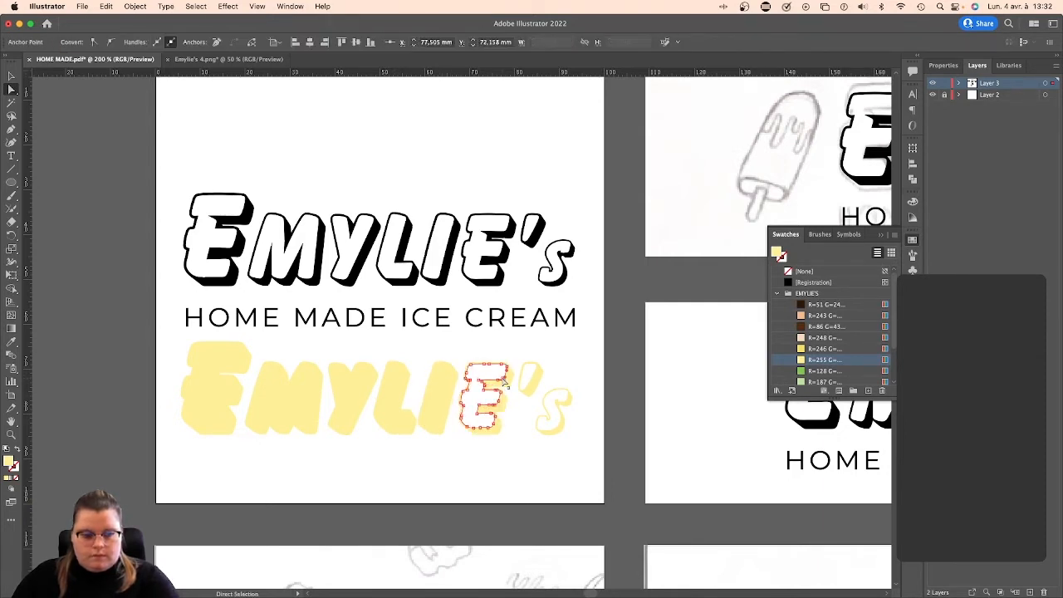
pyautogui.press('Delete')
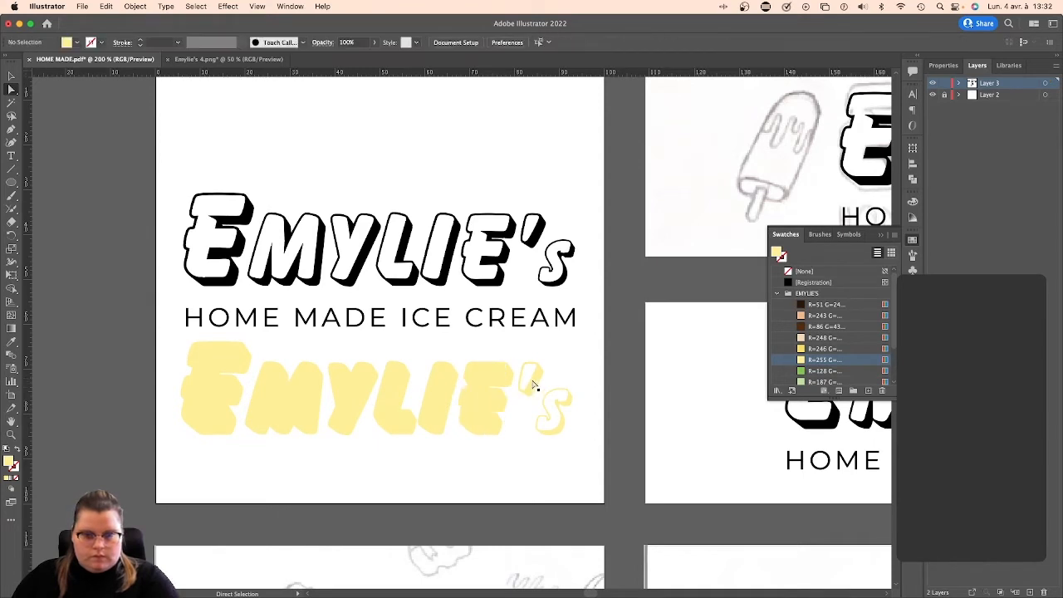
pyautogui.click(529, 384)
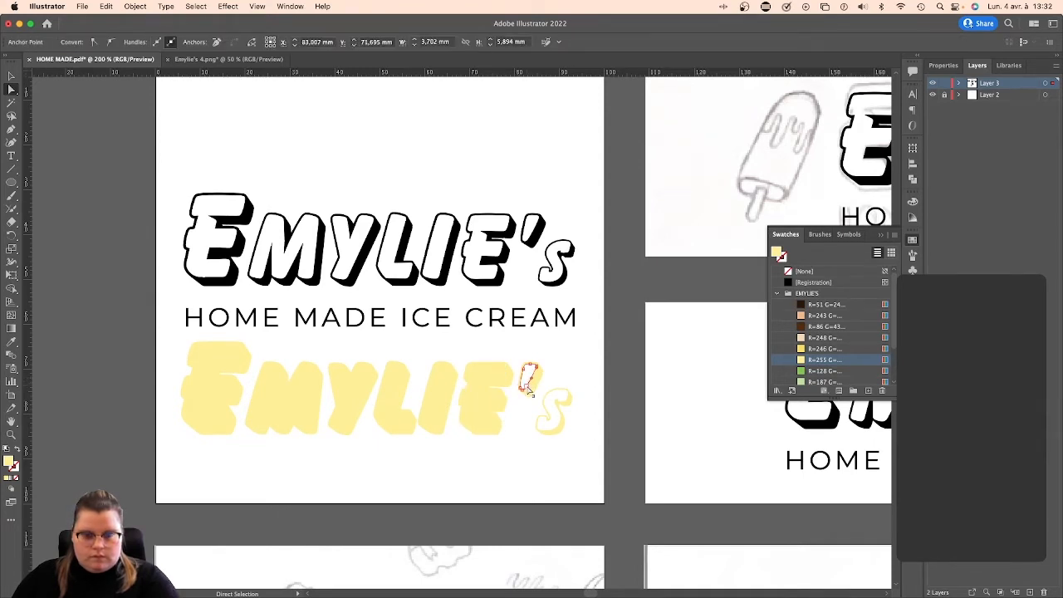
pyautogui.press('Delete')
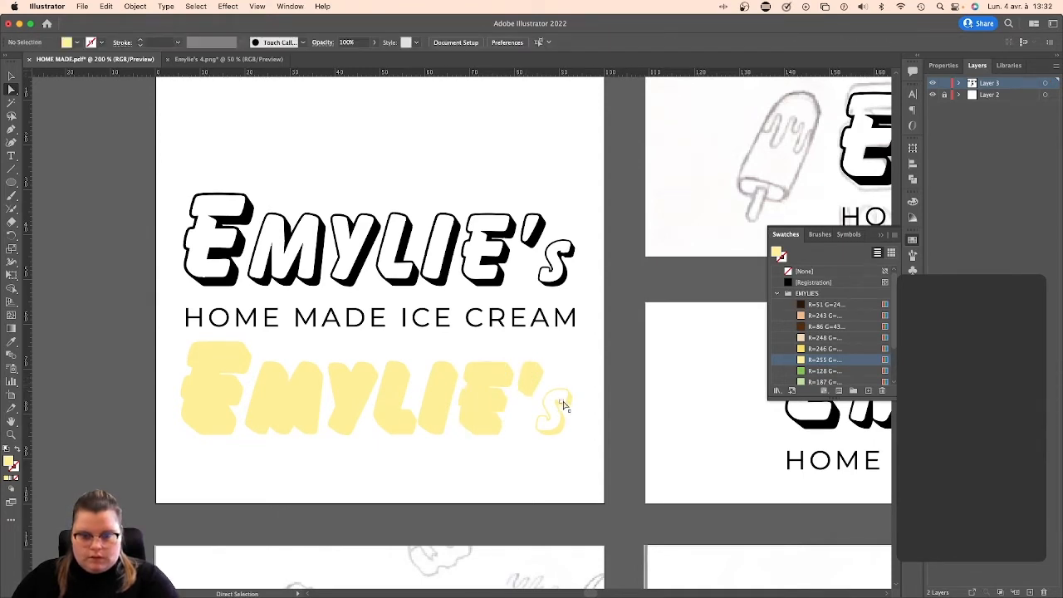
pyautogui.click(563, 404)
pyautogui.press('Delete')
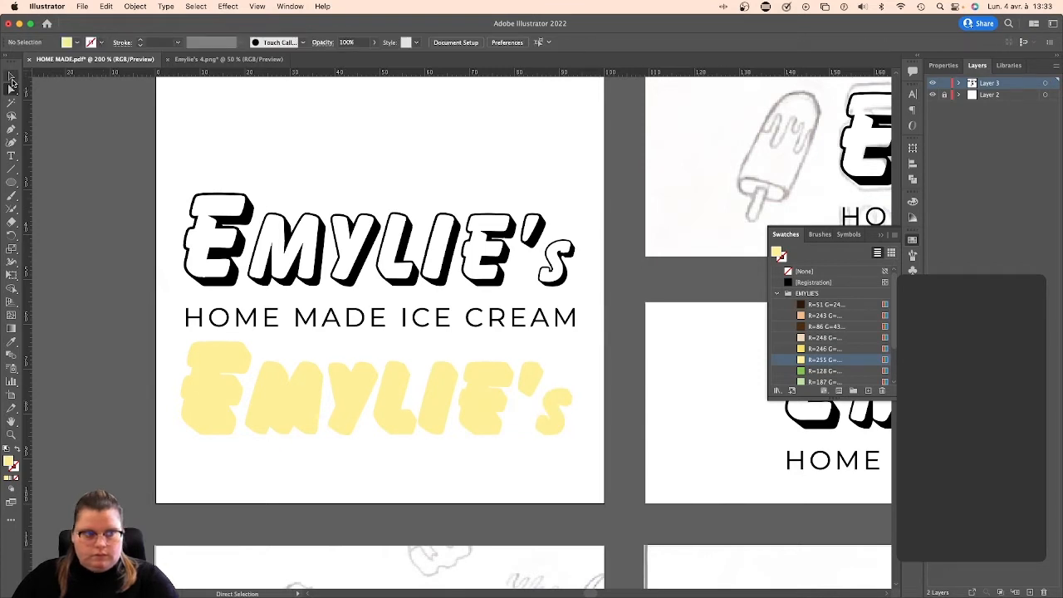
# Fill the original black EMYLIE'S lettering with the darker yellow R=246 swatch and group its letters.
pyautogui.press('v')
pyautogui.click(240, 253)
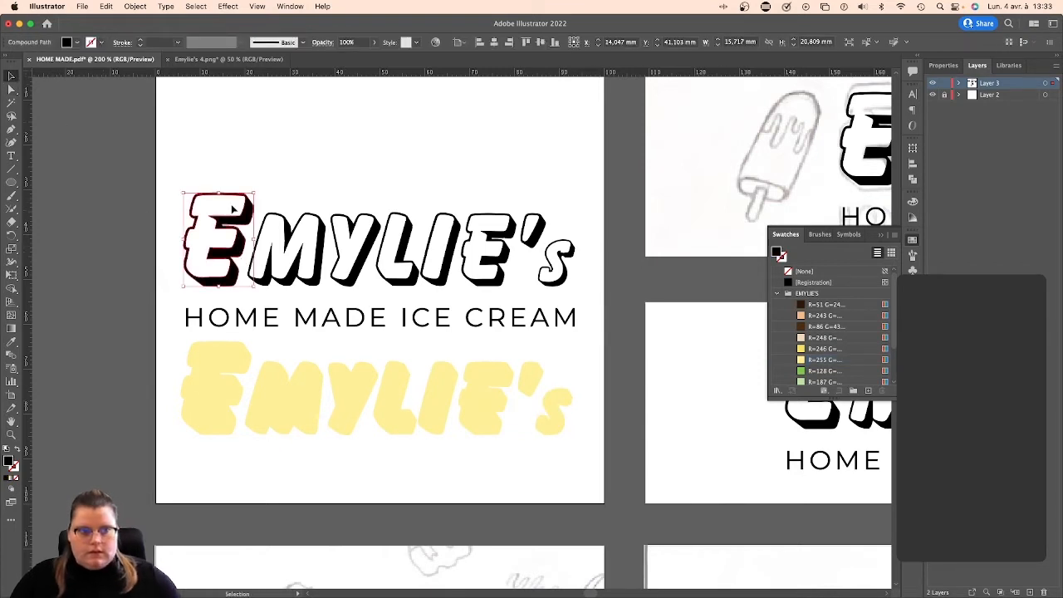
pyautogui.moveTo(170, 176); pyautogui.dragTo(584, 280)
pyautogui.click(790, 349)
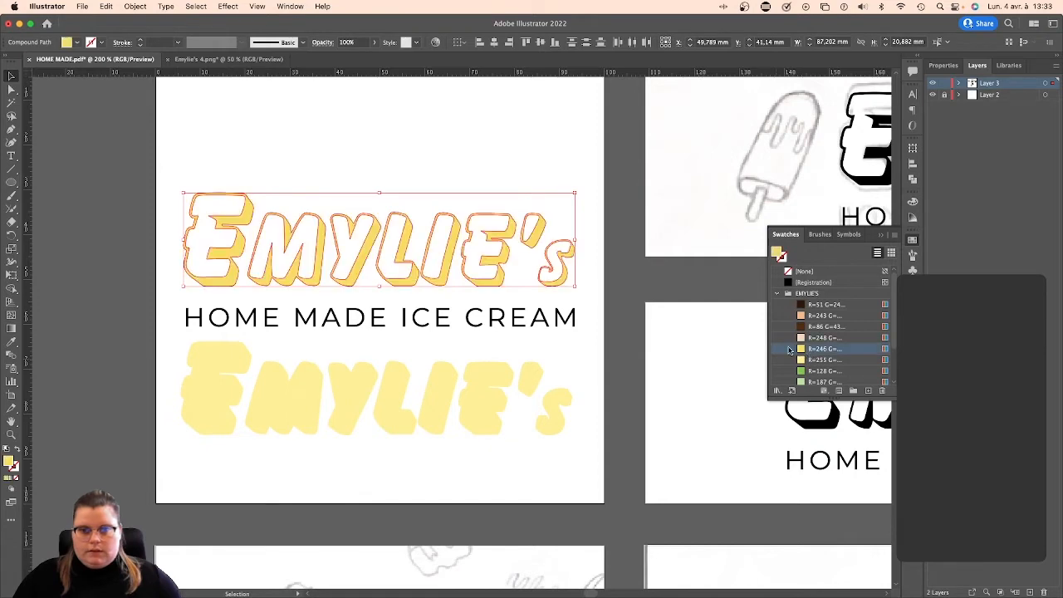
pyautogui.click(405, 289)
pyautogui.moveTo(171, 235); pyautogui.dragTo(583, 270)
pyautogui.press('super+g')
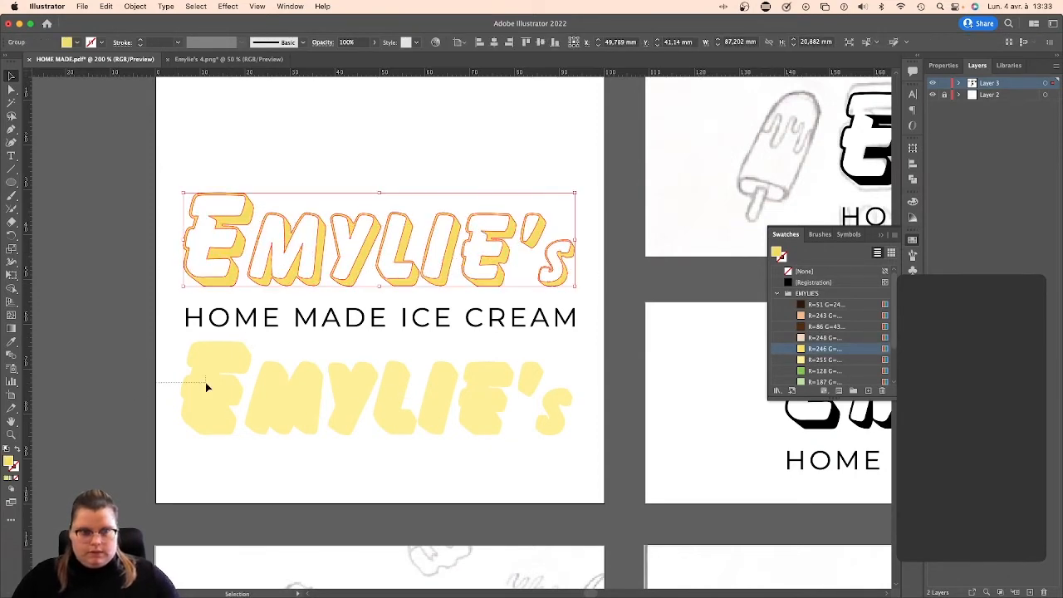
# Group the solid light yellow lettering and align it with the darker yellow lettering on their horizontal and vertical centres.
pyautogui.moveTo(206, 382); pyautogui.dragTo(565, 457)
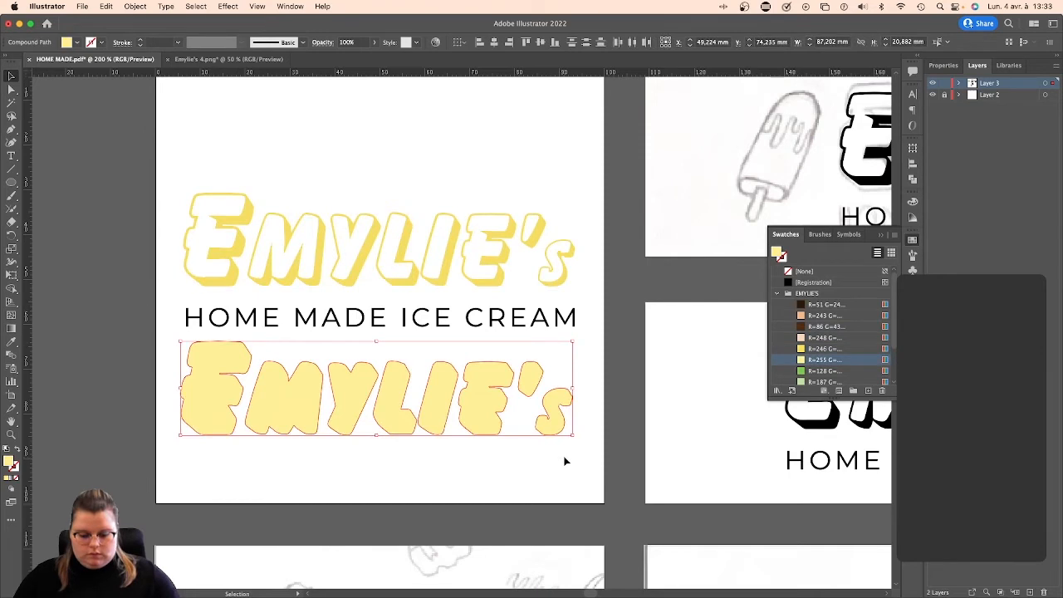
pyautogui.keyDown('shift'); pyautogui.click(490, 287); pyautogui.keyUp('shift')
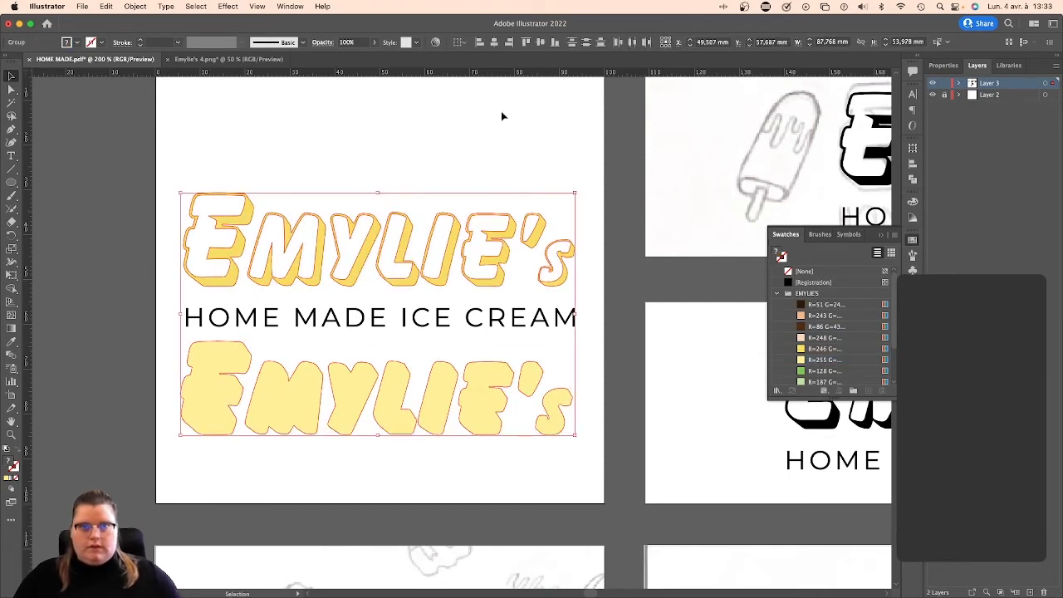
pyautogui.click(540, 43)
pyautogui.click(505, 163)
pyautogui.click(399, 350)
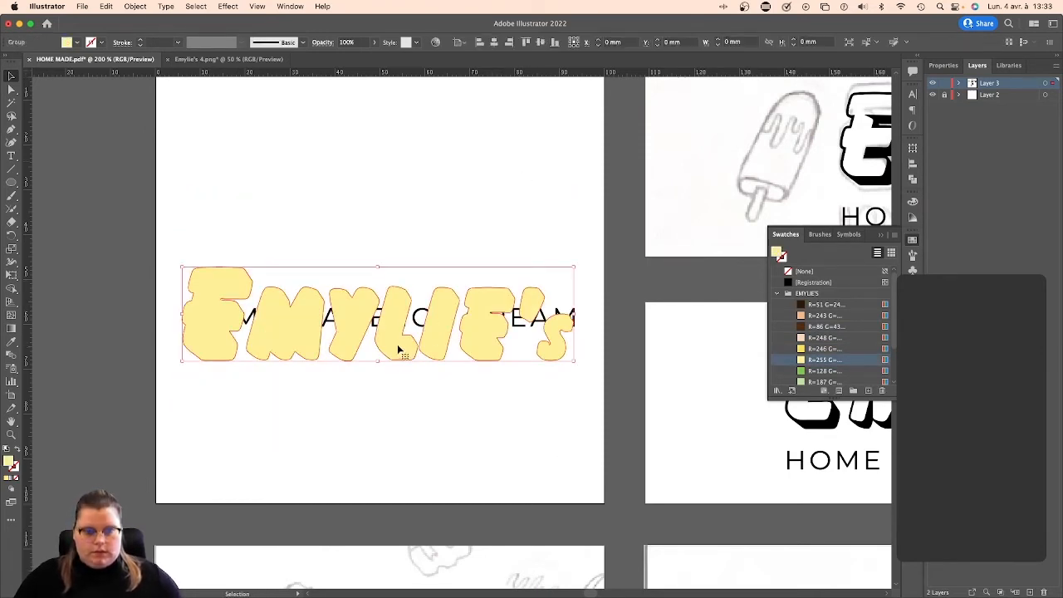
# Send the light yellow lettering behind the darker yellow lettering and move both above the HOME MADE ICE CREAM tagline.
pyautogui.rightClick(397, 344)
pyautogui.moveTo(448, 496)
pyautogui.click(548, 535)
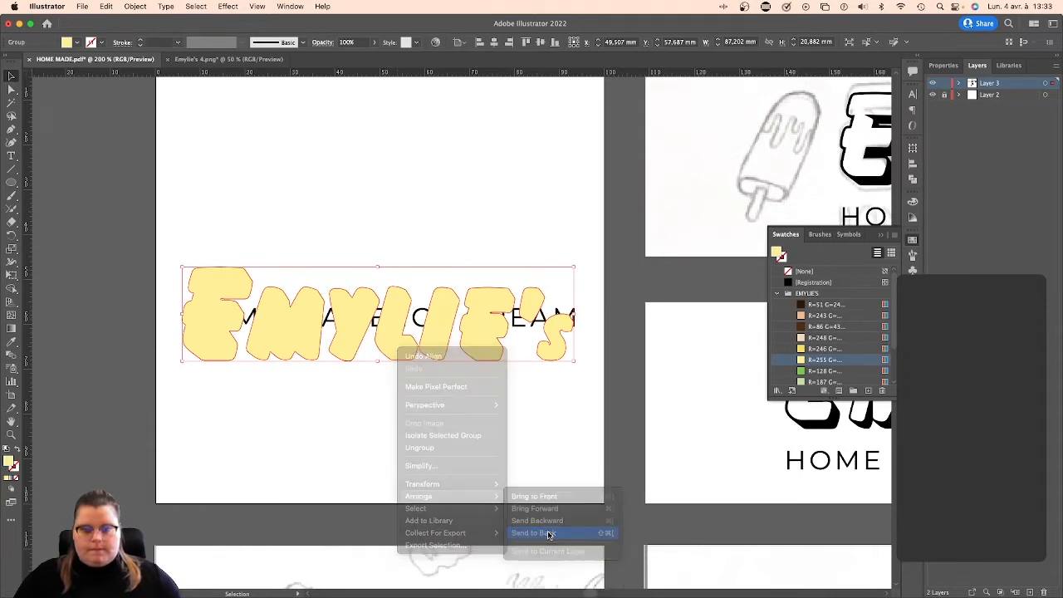
pyautogui.click(529, 439)
pyautogui.moveTo(168, 339); pyautogui.dragTo(491, 280)
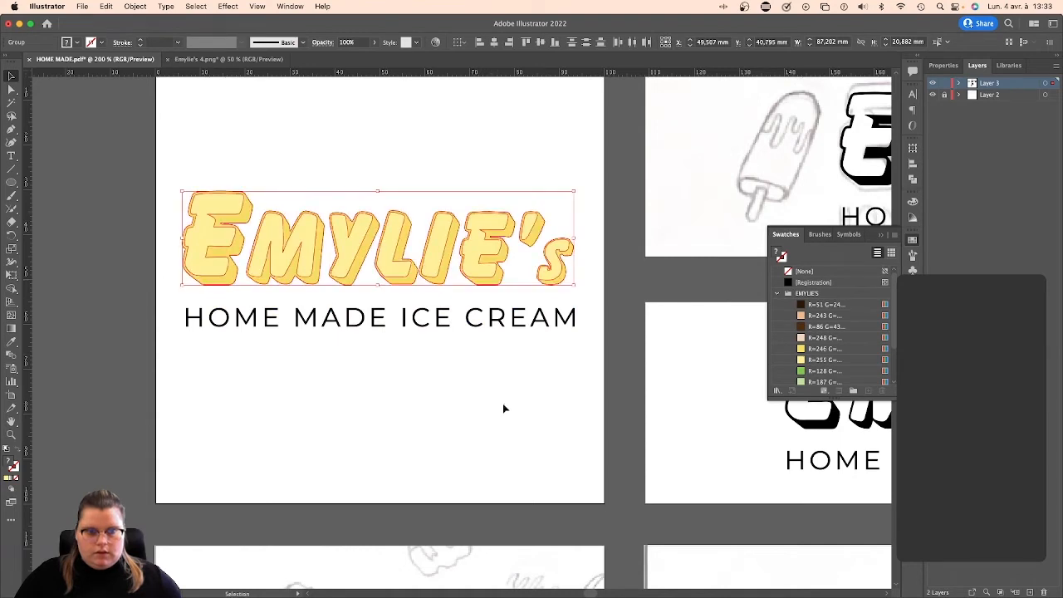
pyautogui.click(500, 408)
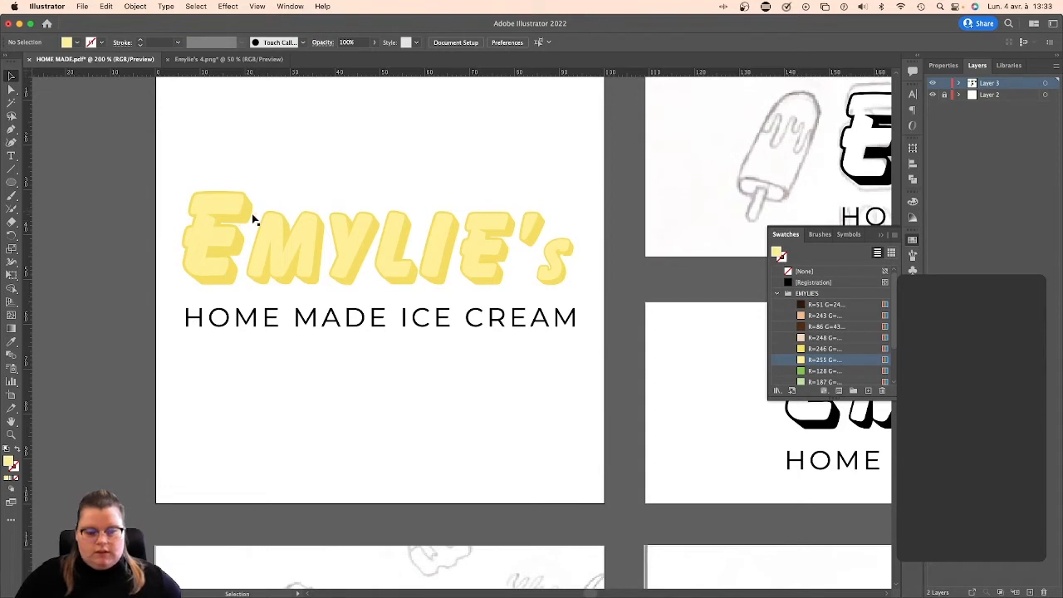
pyautogui.scroll(3, 526, 192)
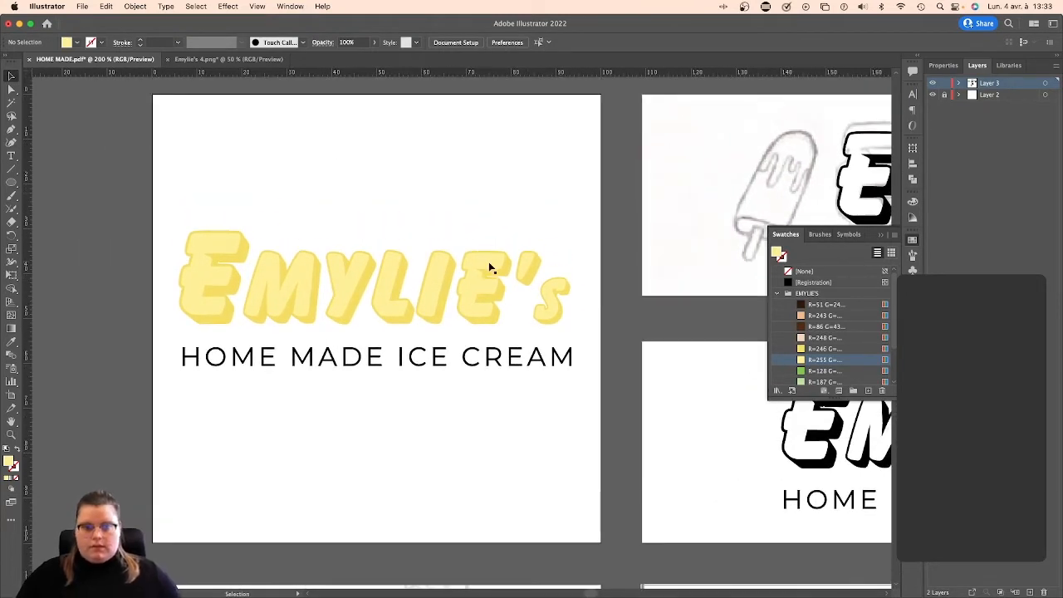
pyautogui.click(488, 261)
pyautogui.click(498, 200)
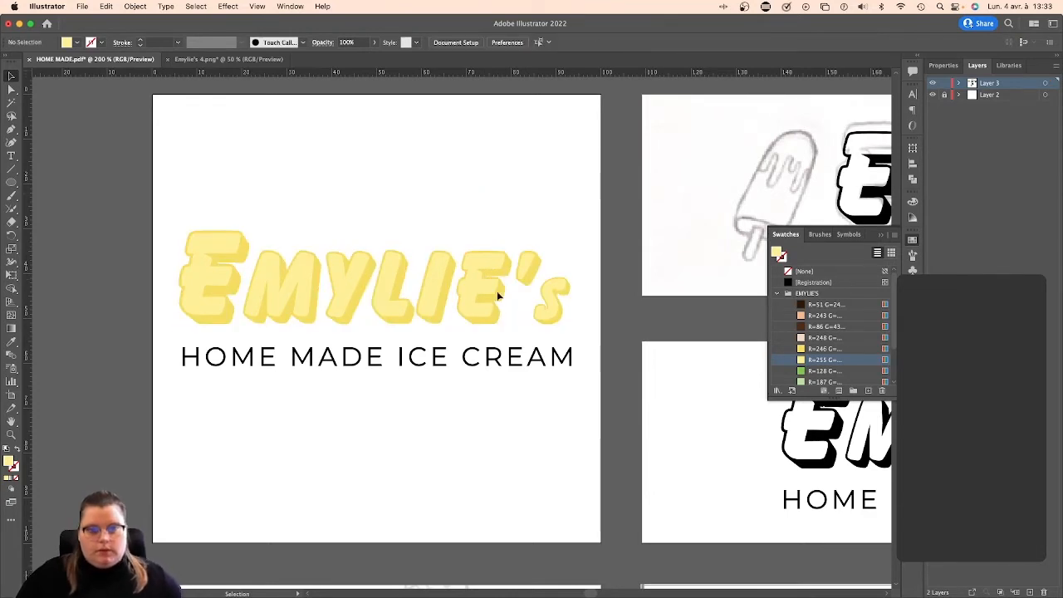
# Delete the black Emylie's logos and their taglines from the two wide banner artboards.
pyautogui.scroll(-3, 850, 338)
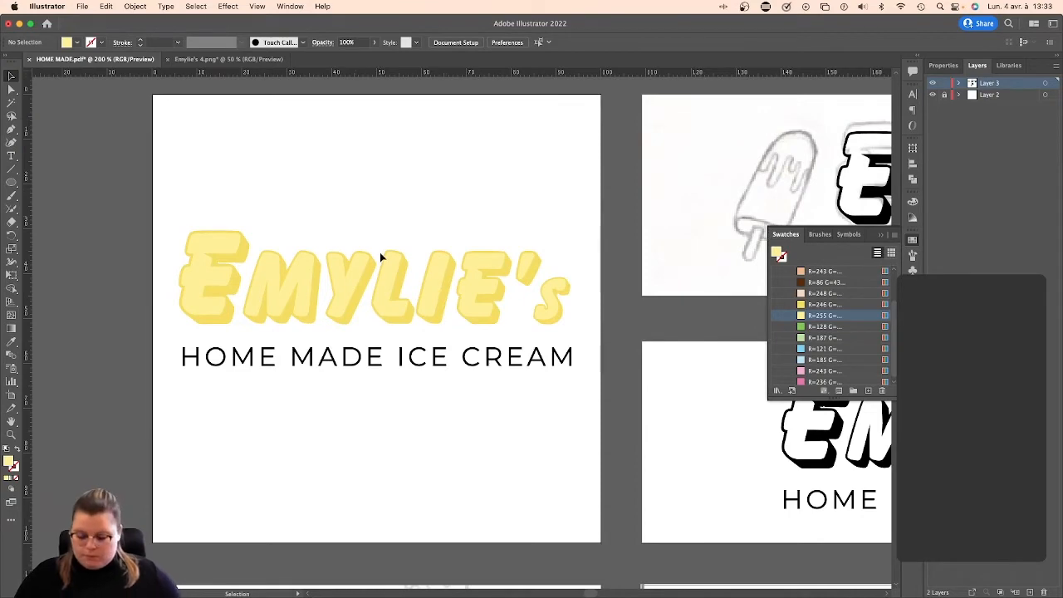
pyautogui.press('super+minus')
pyautogui.press('super+minus')
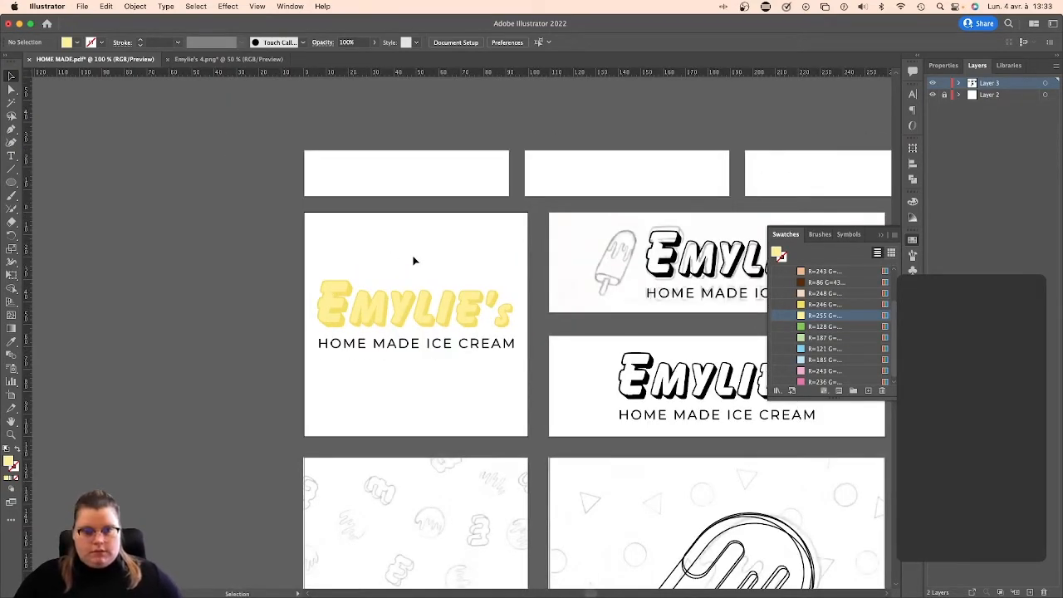
pyautogui.hscroll(5, 414, 261)
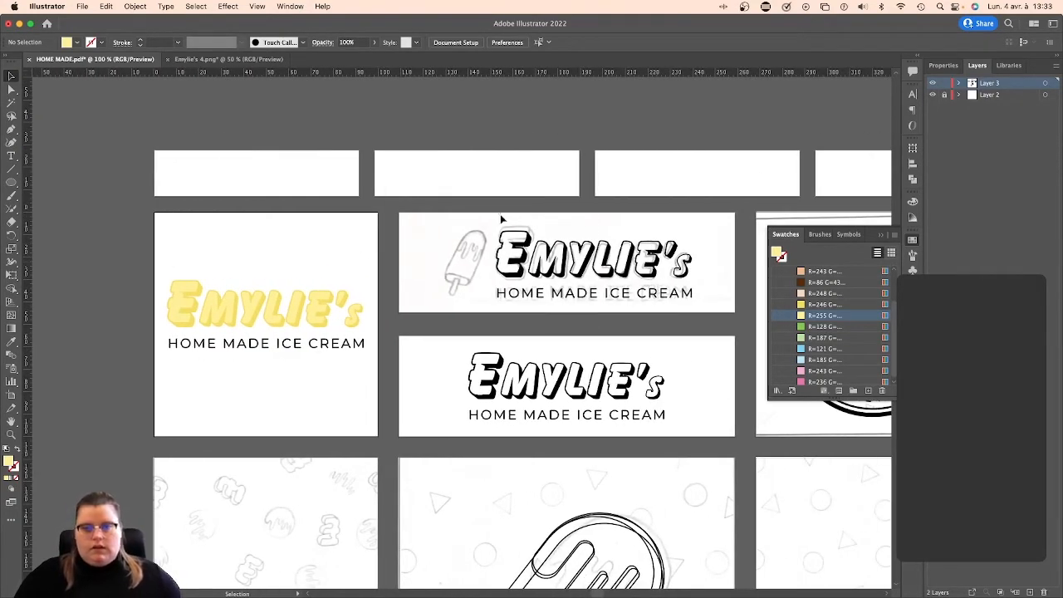
pyautogui.moveTo(501, 221); pyautogui.dragTo(669, 430)
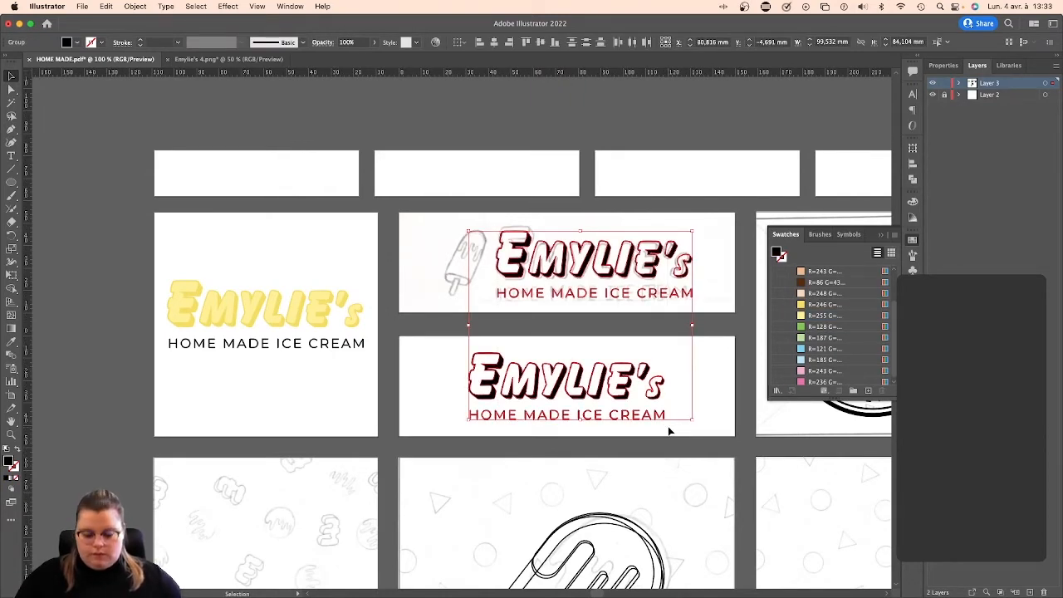
pyautogui.press('Delete')
# Copy the two-tone yellow logo with its tagline onto the upper banner, over the sketched lettering beside the popsicle.
pyautogui.click(186, 283)
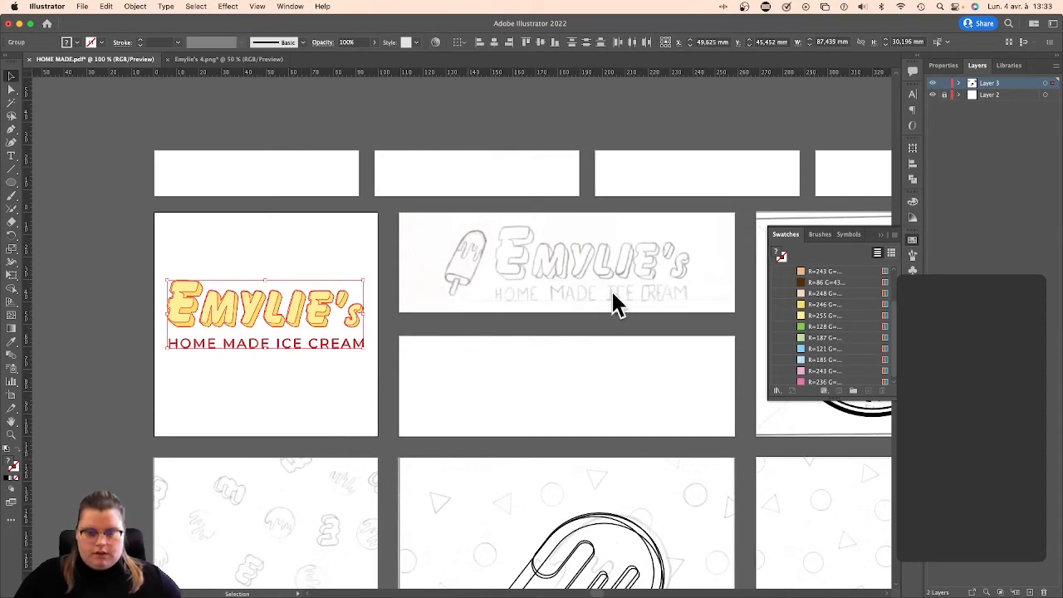
pyautogui.moveTo(330, 328)
pyautogui.mouseDown()
pyautogui.moveTo(584, 315)
pyautogui.moveTo(607, 273)
pyautogui.mouseUp()
pyautogui.hscroll(5, 717, 301)
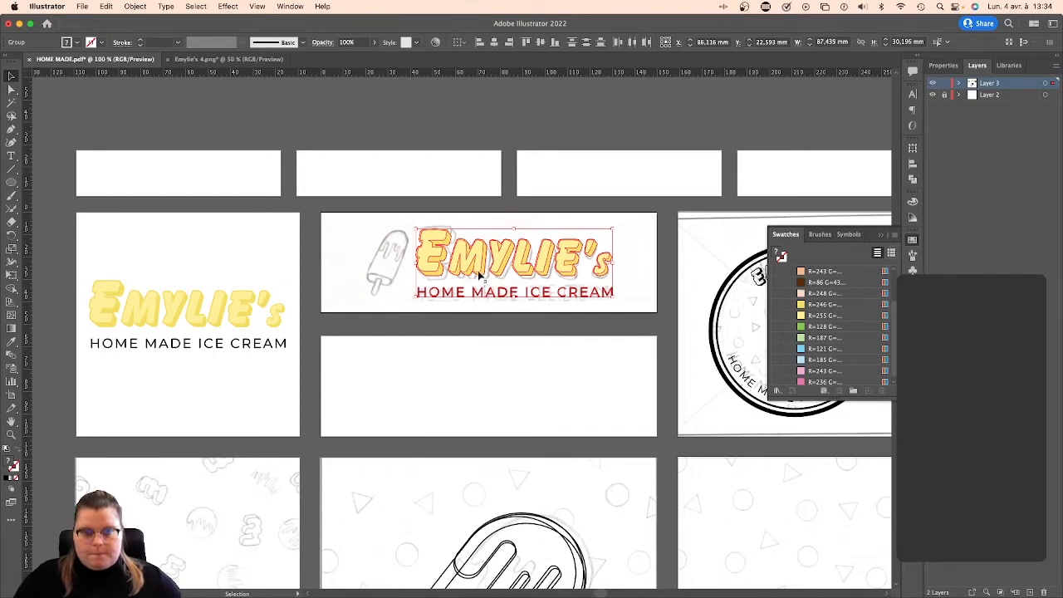
pyautogui.moveTo(479, 279); pyautogui.dragTo(483, 277)
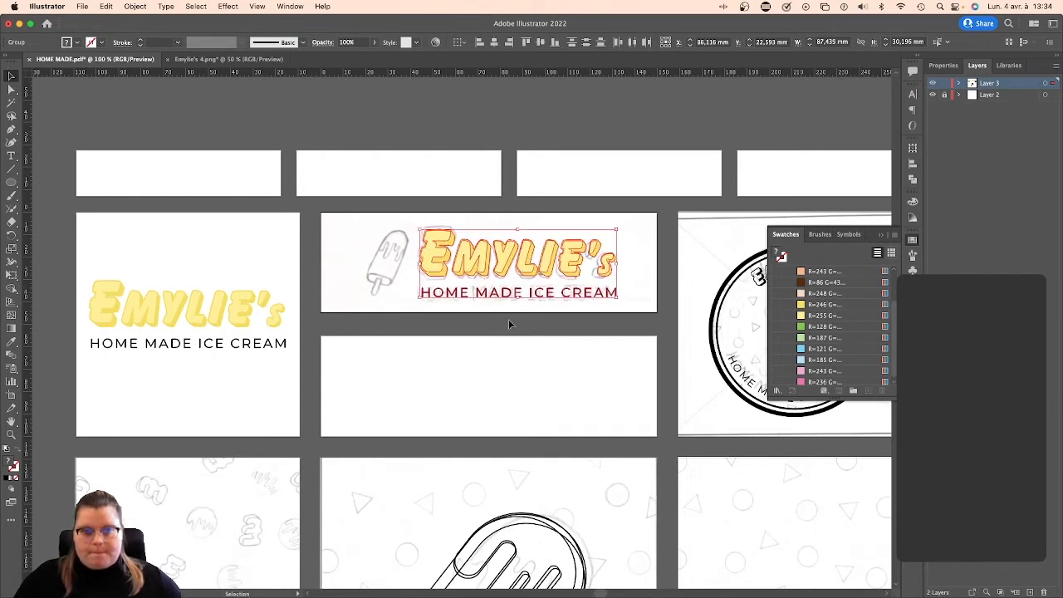
# Duplicate the yellow logo onto the lower banner, enlarge it to about 109 mm wide and centre it there by eye.
pyautogui.click(508, 319)
pyautogui.click(423, 223)
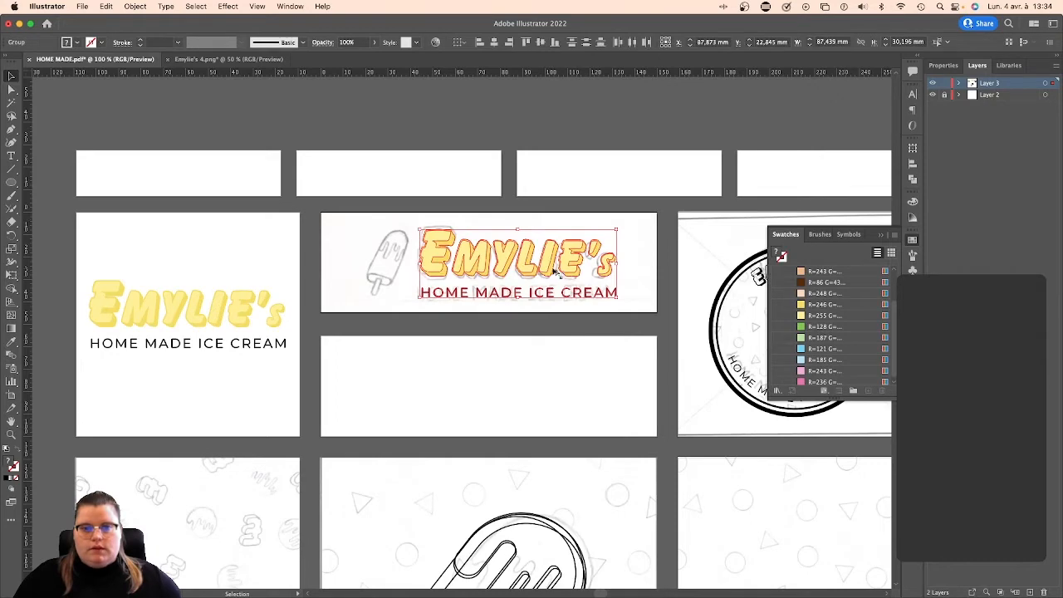
pyautogui.moveTo(555, 273); pyautogui.dragTo(495, 346)
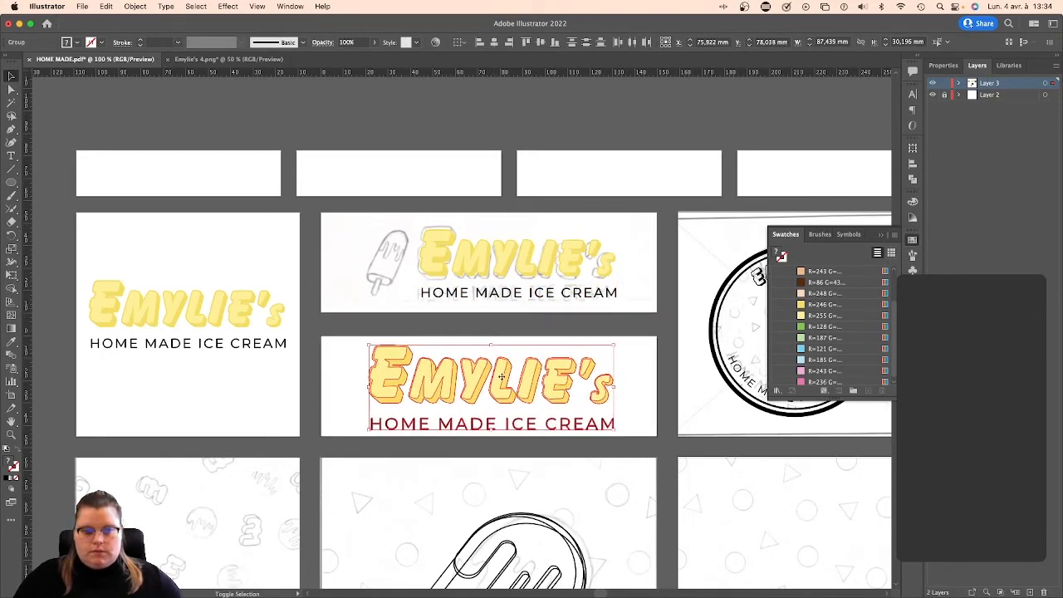
pyautogui.moveTo(501, 388); pyautogui.dragTo(501, 387)
pyautogui.click(638, 323)
pyautogui.hscroll(1, 591, 249)
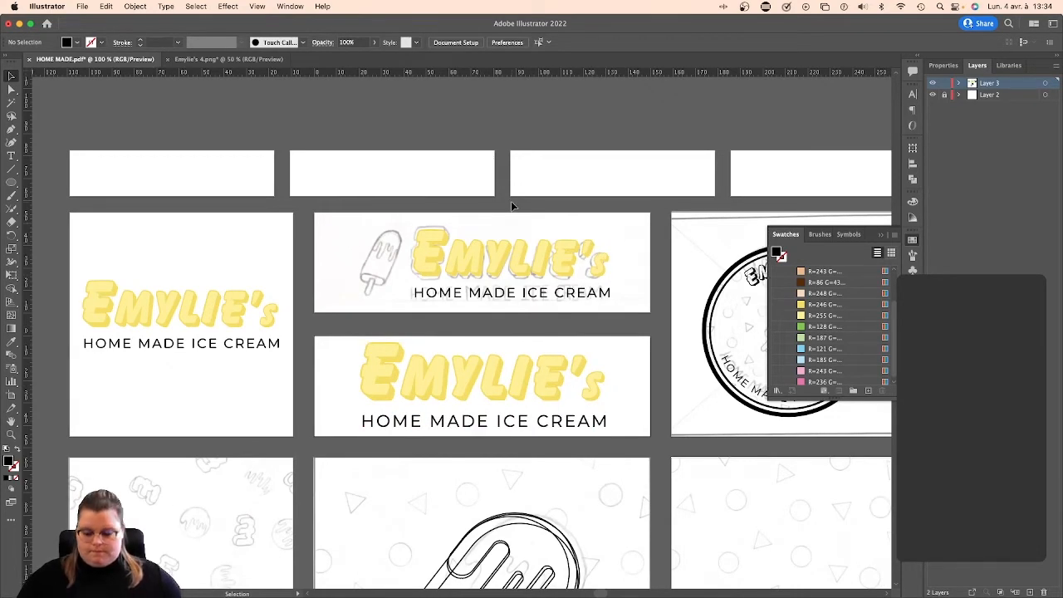
pyautogui.press('super+equal')
pyautogui.scroll(-2, 546, 188)
pyautogui.press('super+minus')
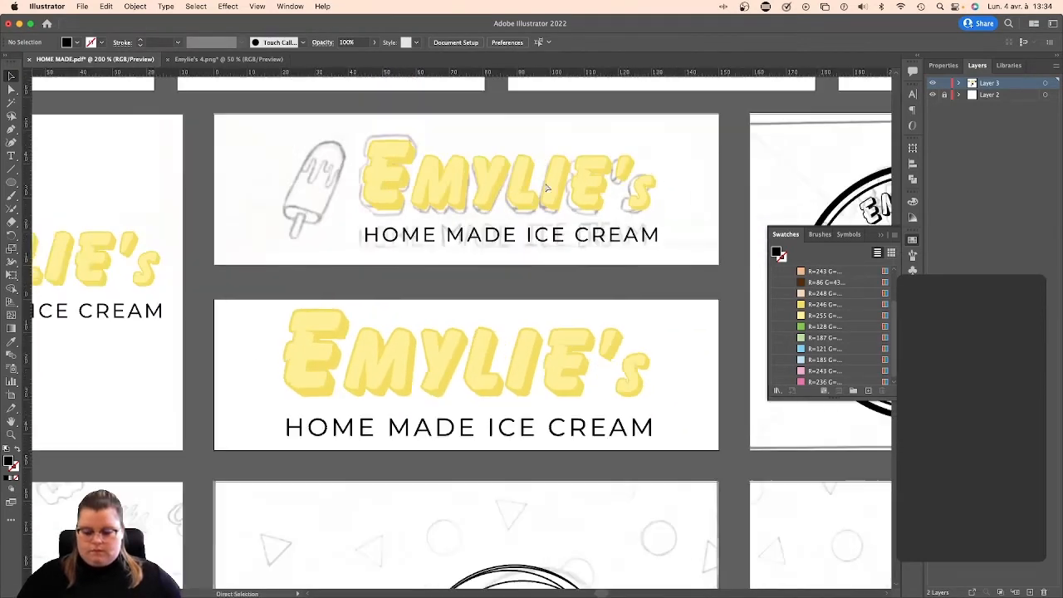
pyautogui.click(443, 416)
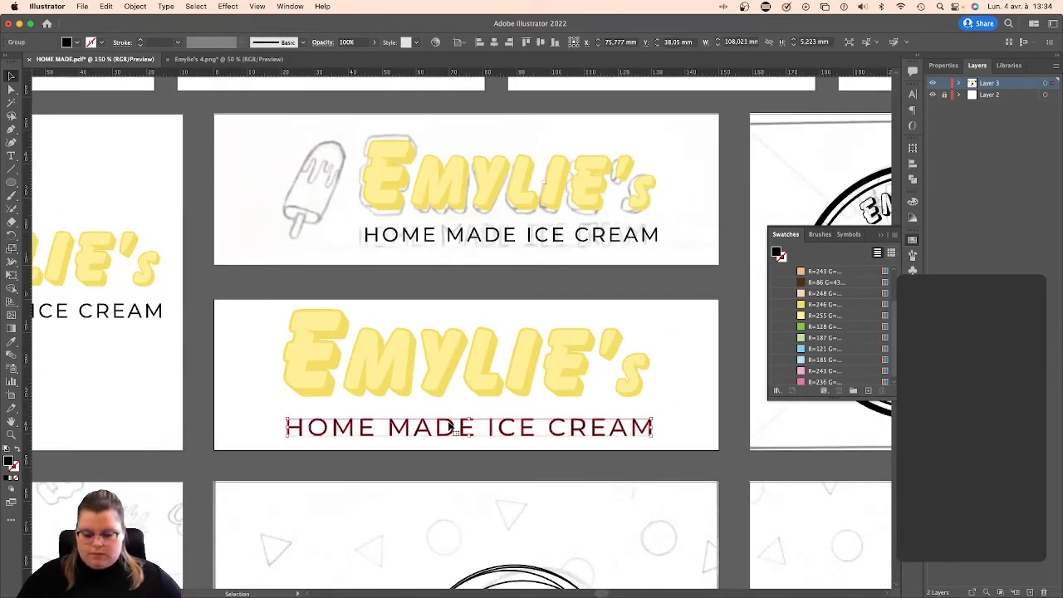
pyautogui.press('super+minus')
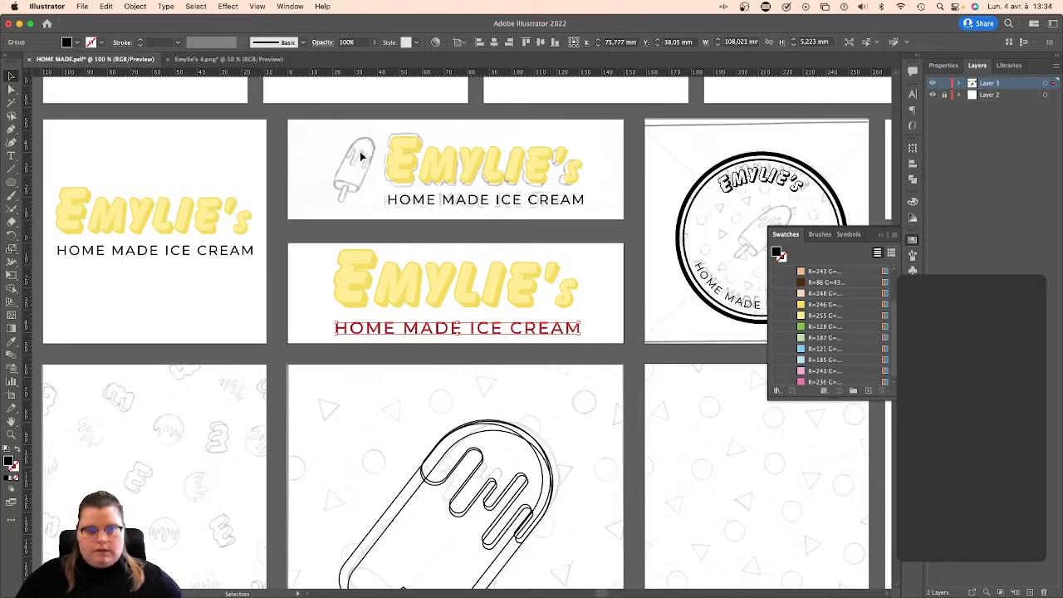
pyautogui.click(540, 218)
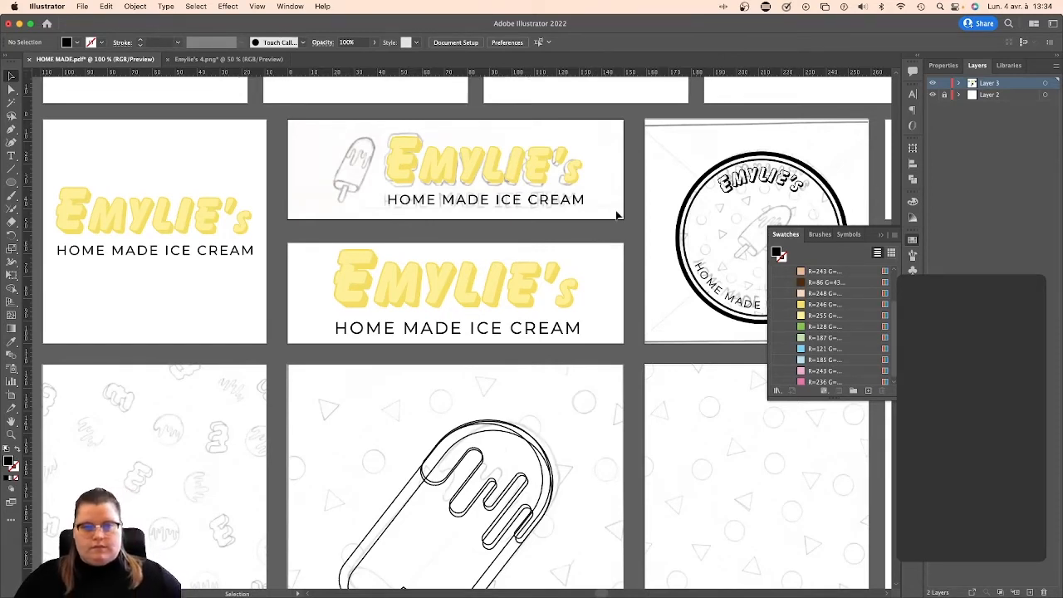
# Fill the light yellow lettering on the upper banner with the light green R=187 swatch.
pyautogui.click(491, 158)
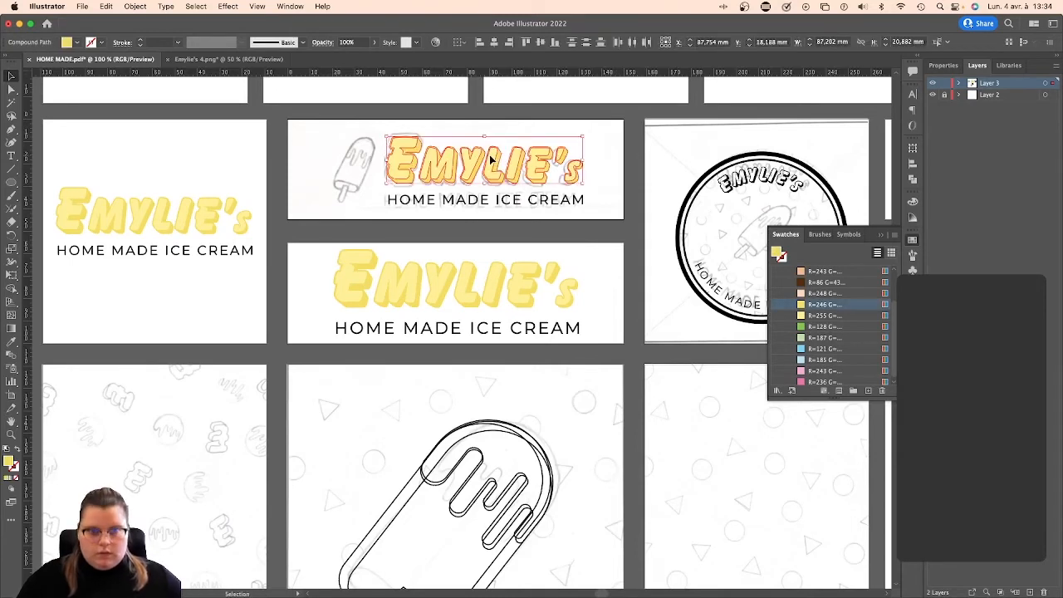
pyautogui.click(513, 126)
pyautogui.click(474, 166)
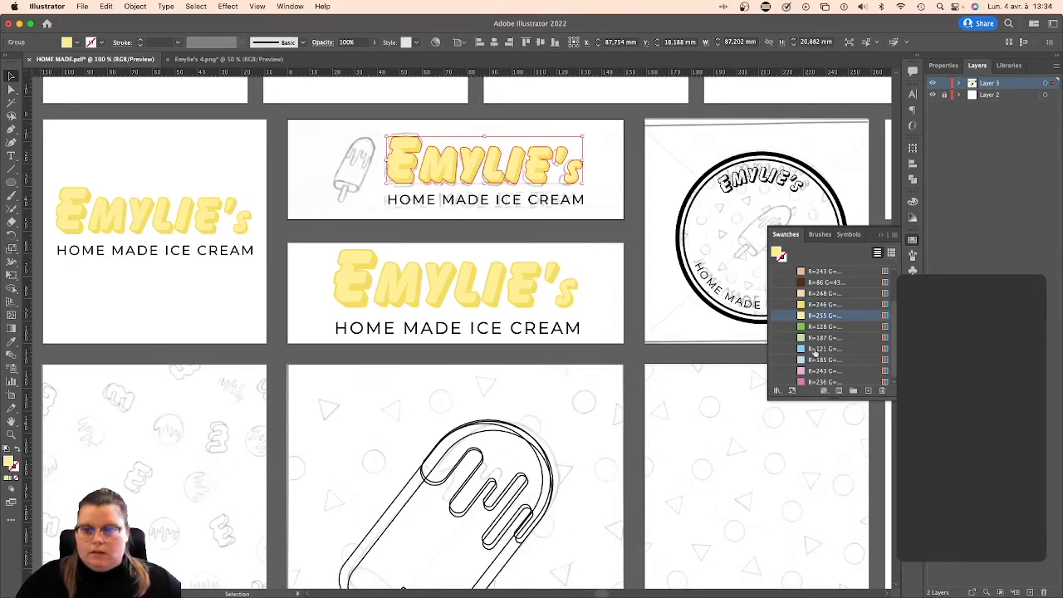
pyautogui.click(801, 338)
pyautogui.click(602, 142)
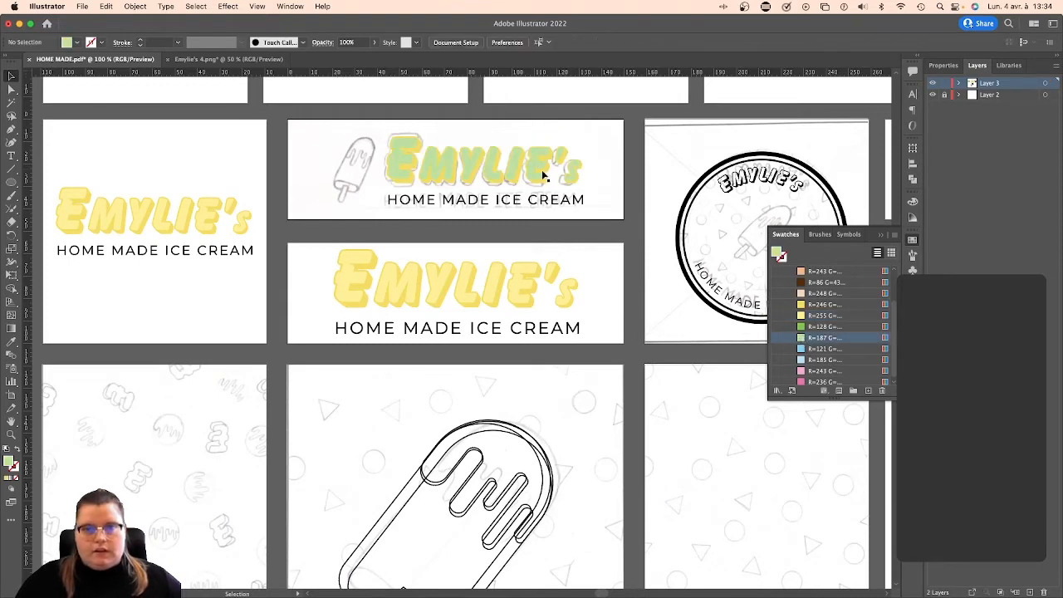
# Group the darker yellow letters of the upper banner logo and fill them with the green R=128 swatch.
pyautogui.click(409, 182)
pyautogui.keyDown('shift'); pyautogui.click(456, 183); pyautogui.keyUp('shift')
pyautogui.keyDown('shift'); pyautogui.click(478, 182); pyautogui.keyUp('shift')
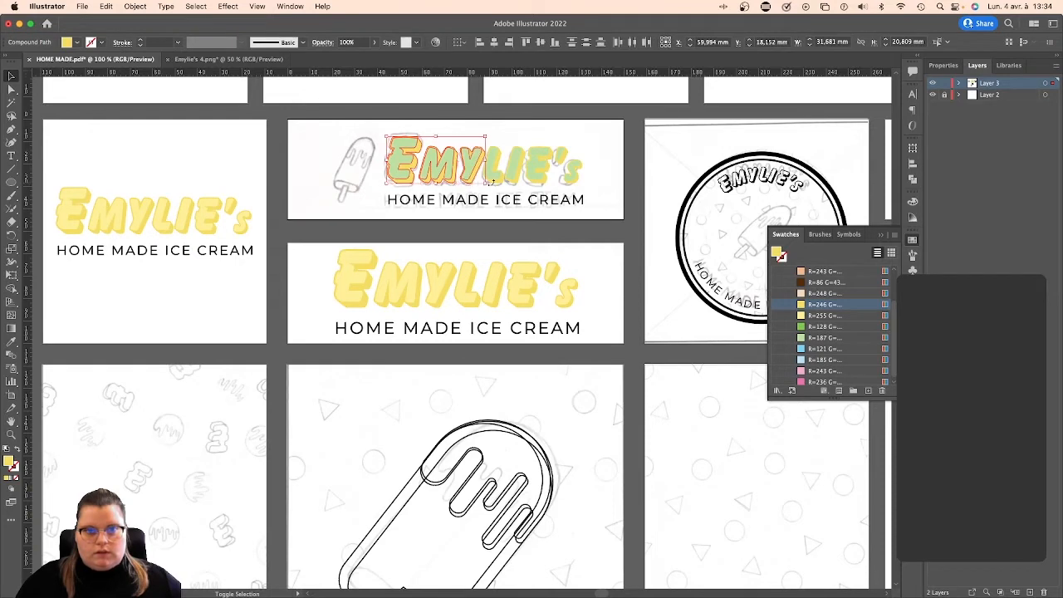
pyautogui.keyDown('shift'); pyautogui.click(498, 182); pyautogui.keyUp('shift')
pyautogui.keyDown('shift'); pyautogui.click(521, 185); pyautogui.keyUp('shift')
pyautogui.keyDown('shift'); pyautogui.click(548, 173); pyautogui.keyUp('shift')
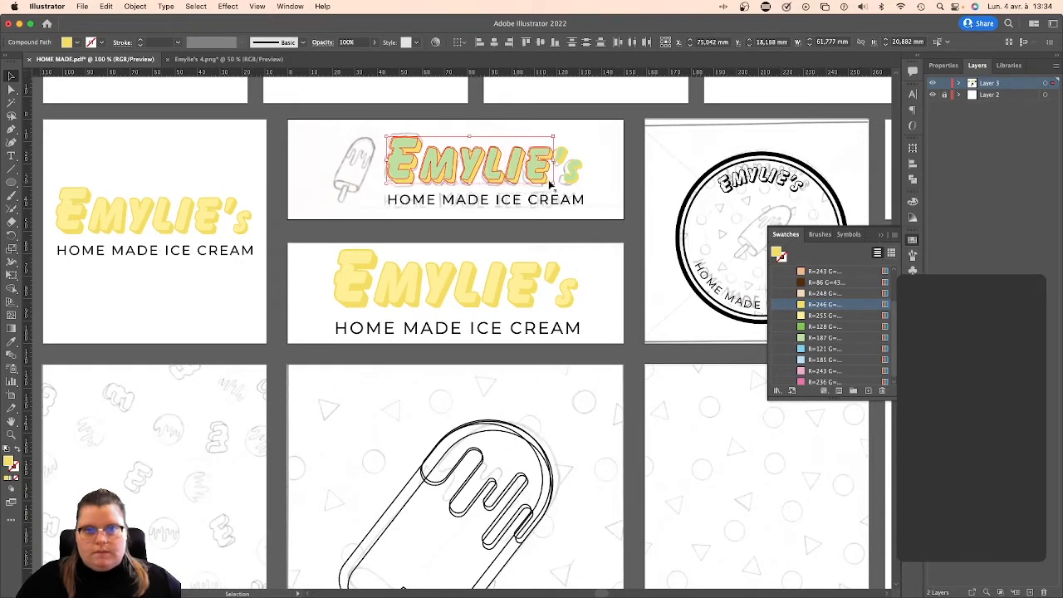
pyautogui.keyDown('shift'); pyautogui.click(570, 163); pyautogui.keyUp('shift')
pyautogui.keyDown('shift'); pyautogui.click(582, 172); pyautogui.keyUp('shift')
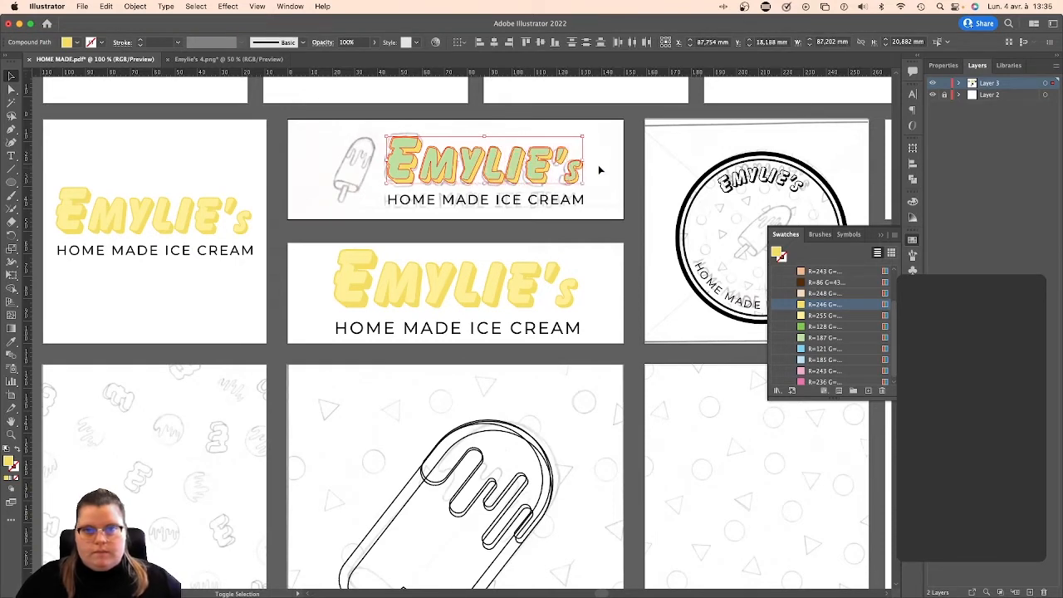
pyautogui.hotkey('ctrl', 'g')
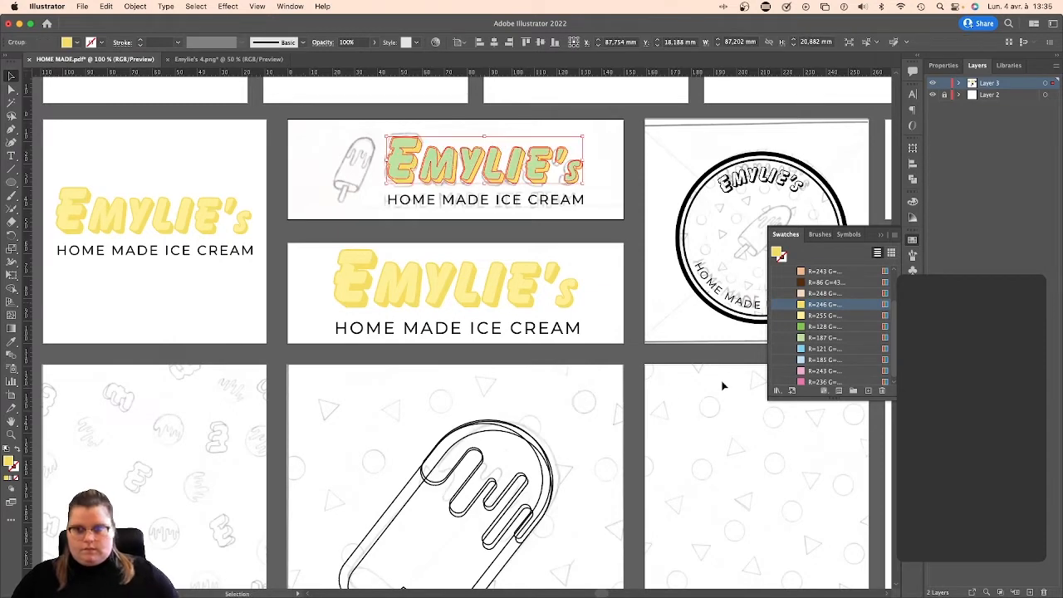
pyautogui.click(810, 327)
pyautogui.click(616, 153)
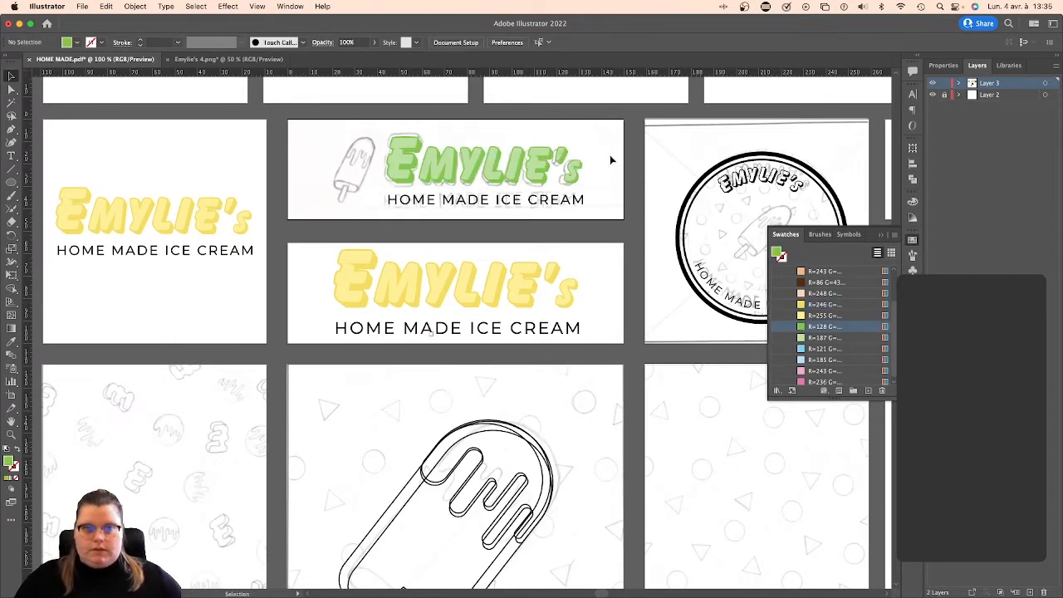
# Fill all the darker yellow letters of the lower banner logo with the blue R=121 swatch.
pyautogui.click(373, 304)
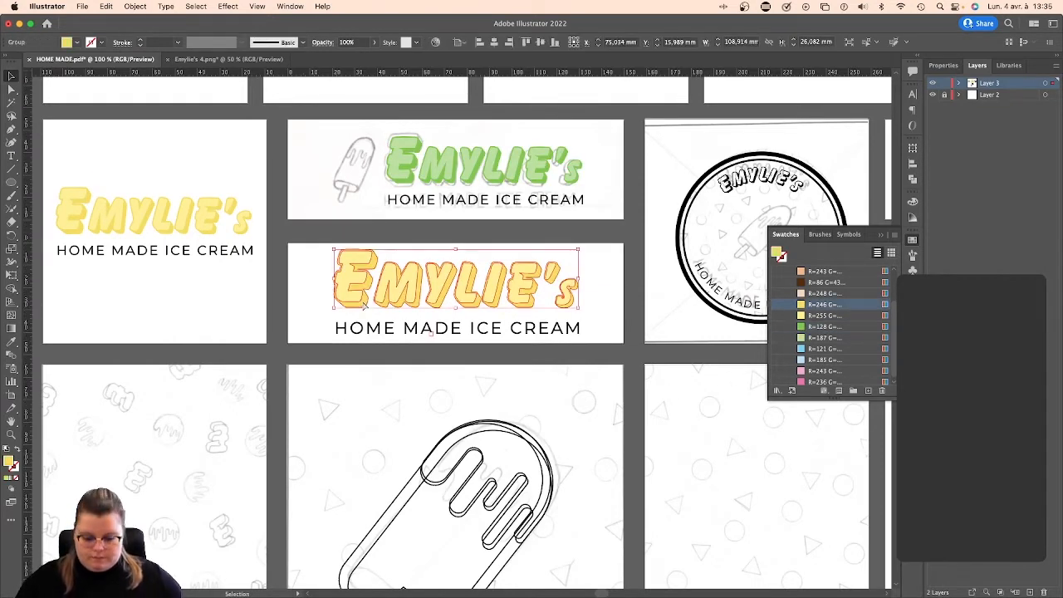
pyautogui.click(324, 267)
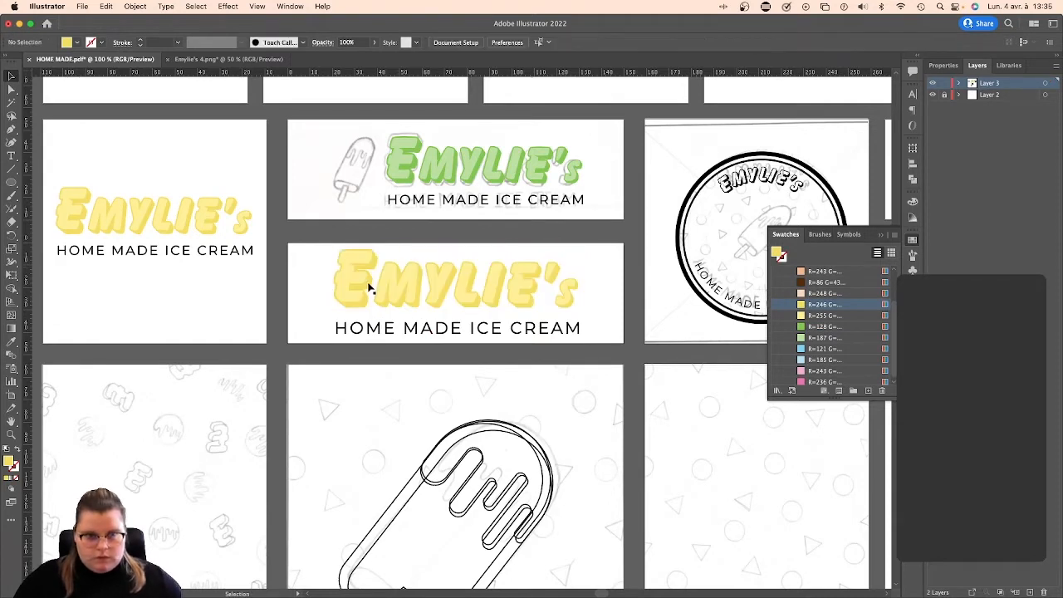
pyautogui.click(370, 284)
pyautogui.keyDown('shift'); pyautogui.click(418, 304); pyautogui.keyUp('shift')
pyautogui.keyDown('shift'); pyautogui.click(445, 306); pyautogui.keyUp('shift')
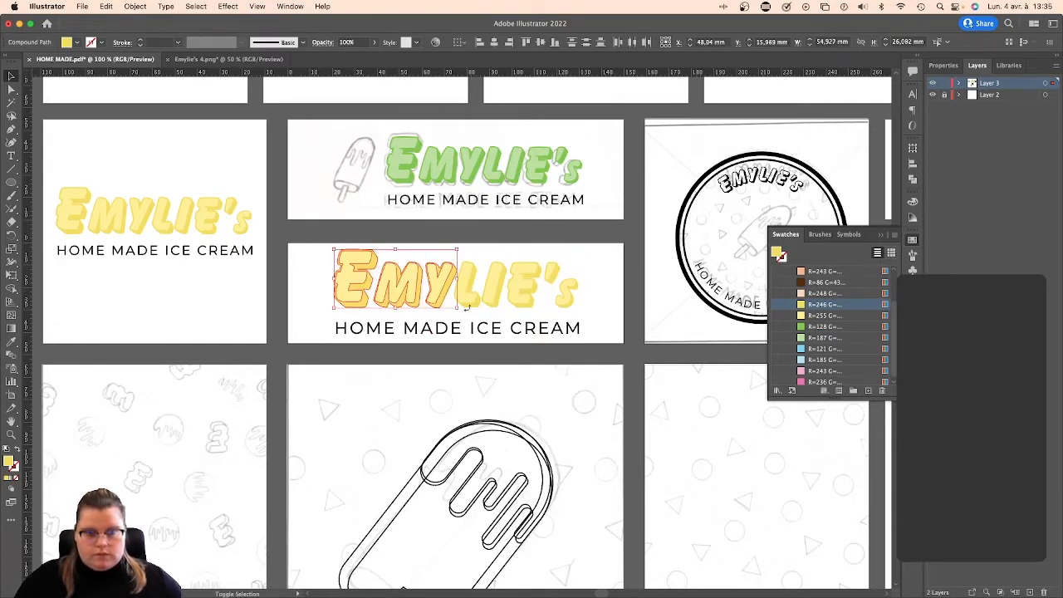
pyautogui.keyDown('shift'); pyautogui.click(480, 307); pyautogui.keyUp('shift')
pyautogui.keyDown('shift'); pyautogui.click(505, 308); pyautogui.keyUp('shift')
pyautogui.keyDown('shift'); pyautogui.click(537, 309); pyautogui.keyUp('shift')
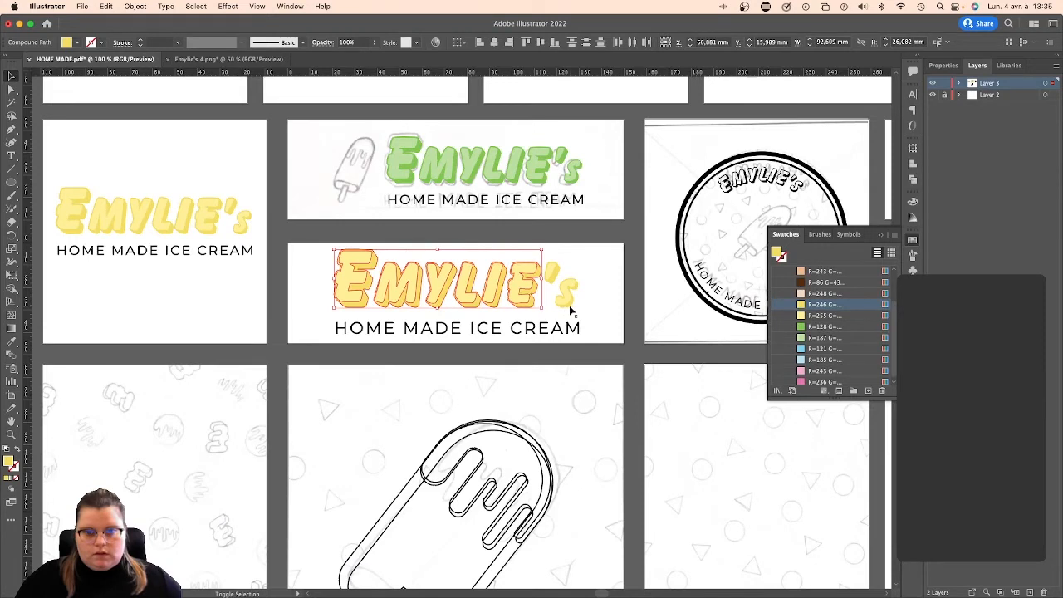
pyautogui.keyDown('shift'); pyautogui.click(570, 290); pyautogui.keyUp('shift')
pyautogui.keyDown('shift'); pyautogui.click(553, 274); pyautogui.keyUp('shift')
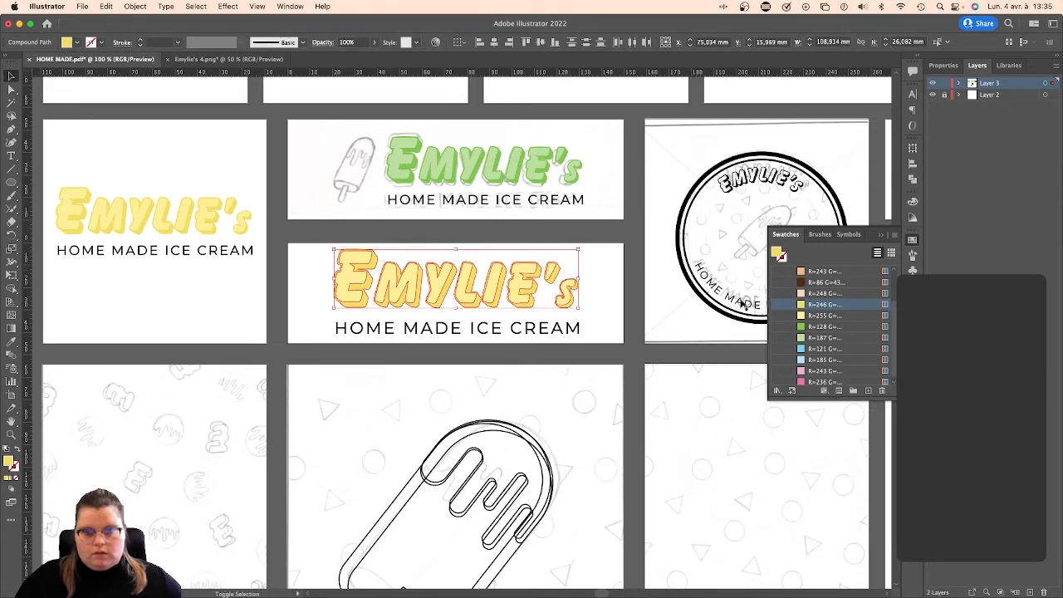
pyautogui.click(822, 349)
# Fill the lower banner's light yellow lettering with the light blue R=185 swatch and select the tagline beneath it.
pyautogui.click(548, 302)
pyautogui.click(525, 289)
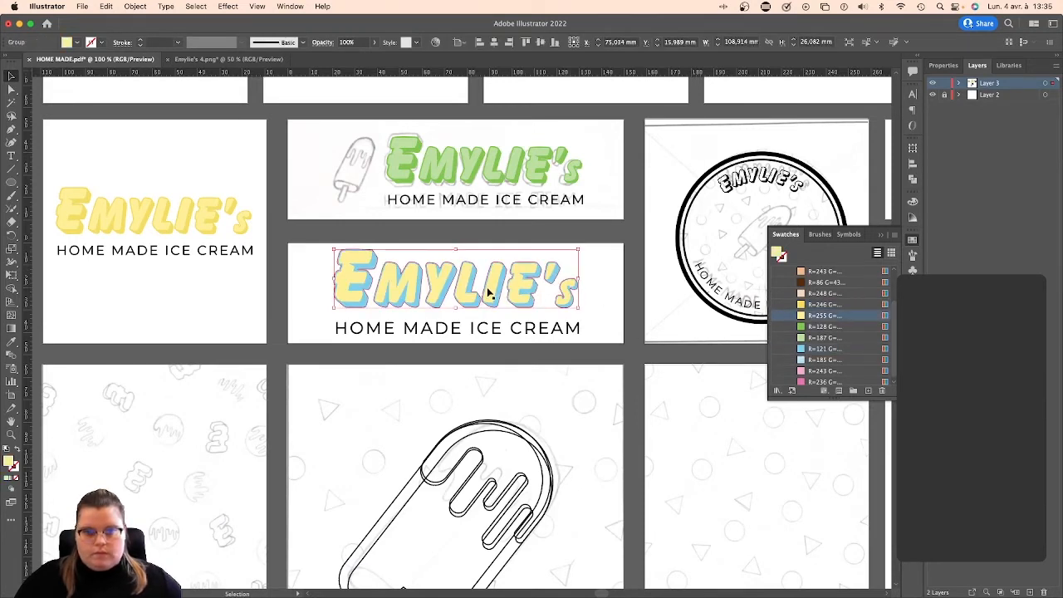
pyautogui.click(802, 361)
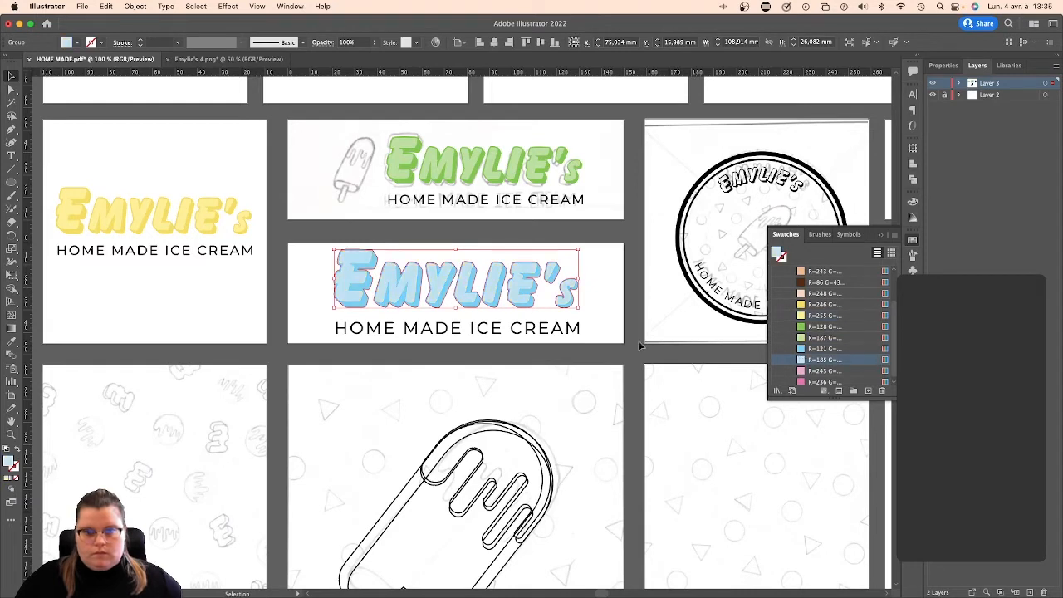
pyautogui.click(587, 307)
pyautogui.click(324, 328)
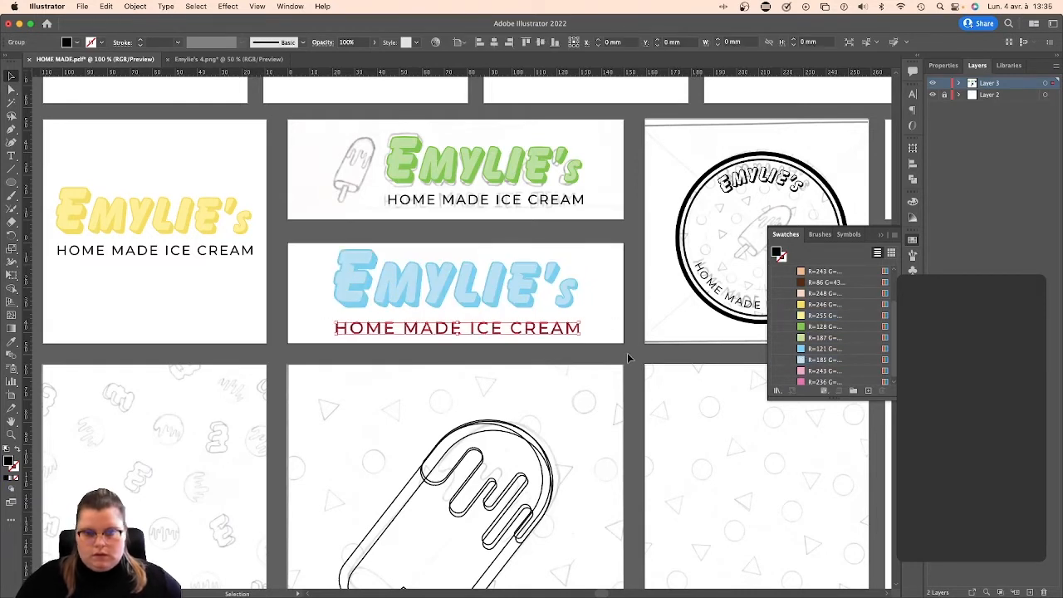
# Delete the tagline beneath the blue logo and shift the lettering to the right within the lower banner.
pyautogui.press('Delete')
pyautogui.moveTo(317, 254); pyautogui.dragTo(594, 315)
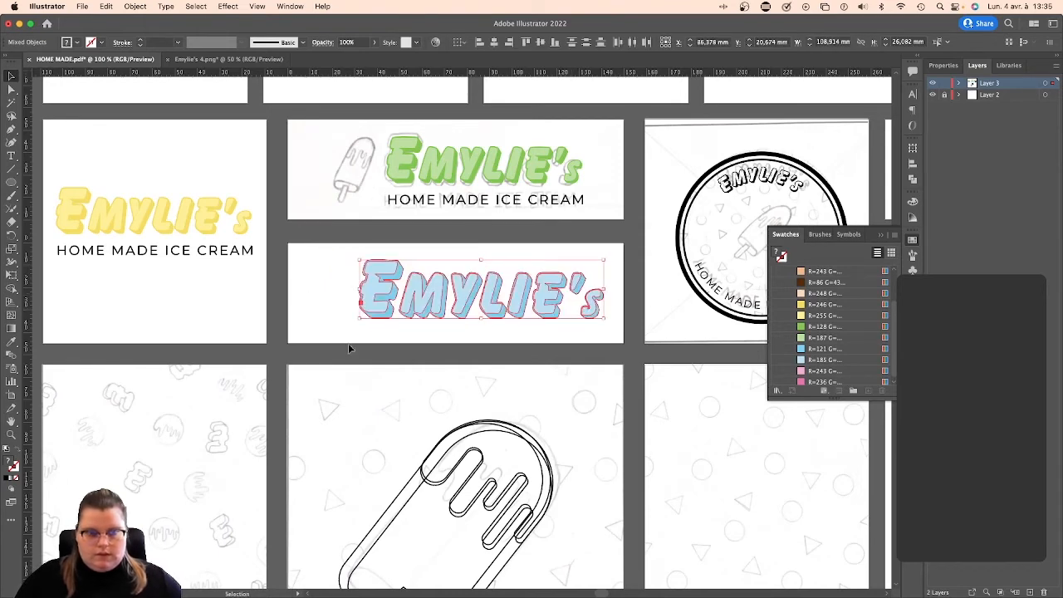
pyautogui.click(585, 358)
# Fill the rear body shape of the large popsicle drawing with the dark brown R=51 swatch.
pyautogui.hscroll(3, 531, 324)
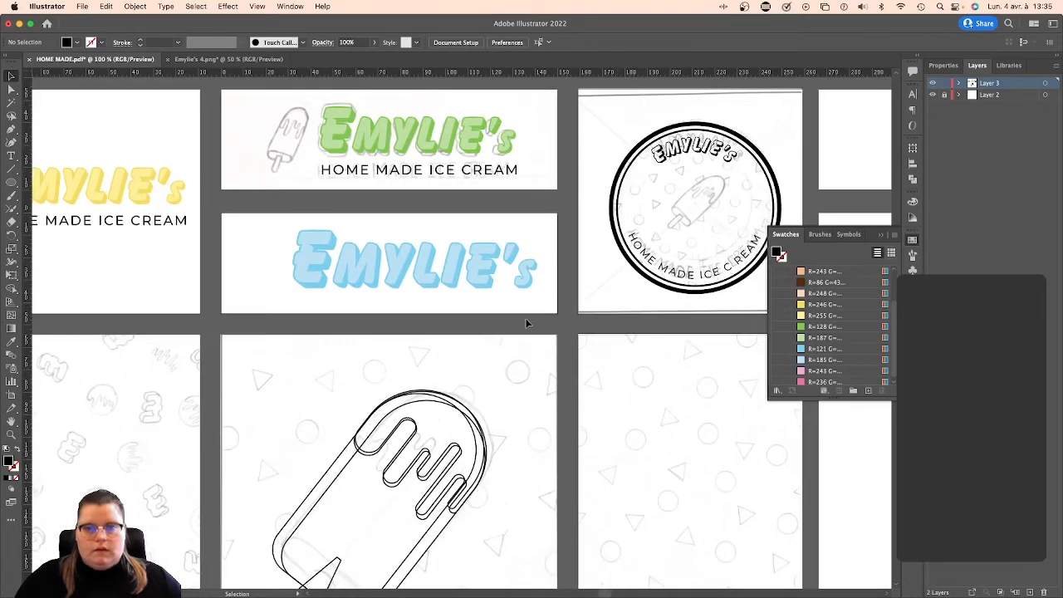
pyautogui.scroll(-3, 530, 319)
pyautogui.hscroll(-3, 531, 319)
pyautogui.scroll(-2, 548, 311)
pyautogui.scroll(5, 565, 301)
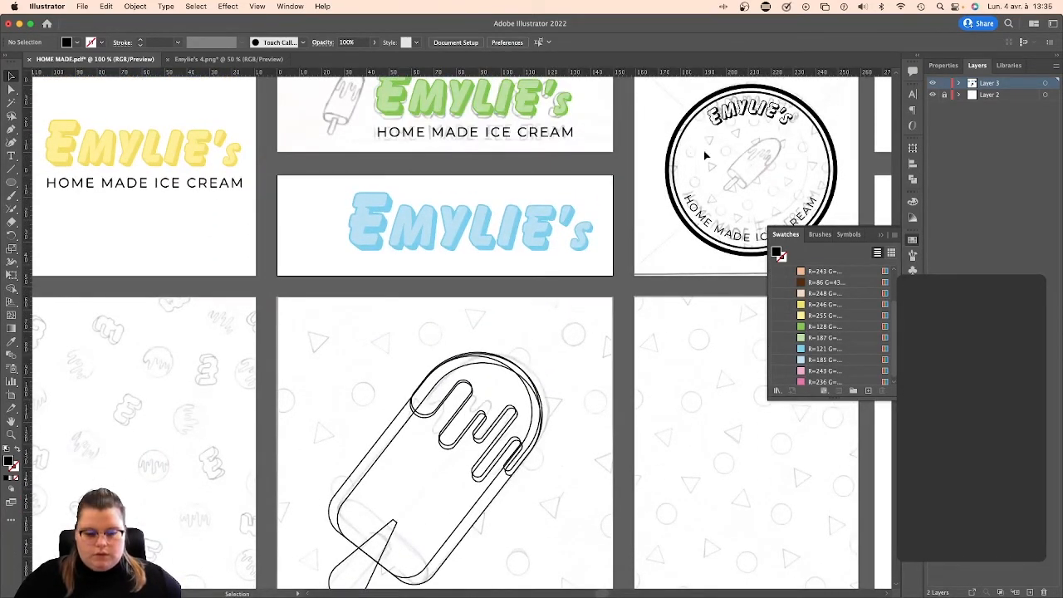
pyautogui.scroll(-3, 517, 425)
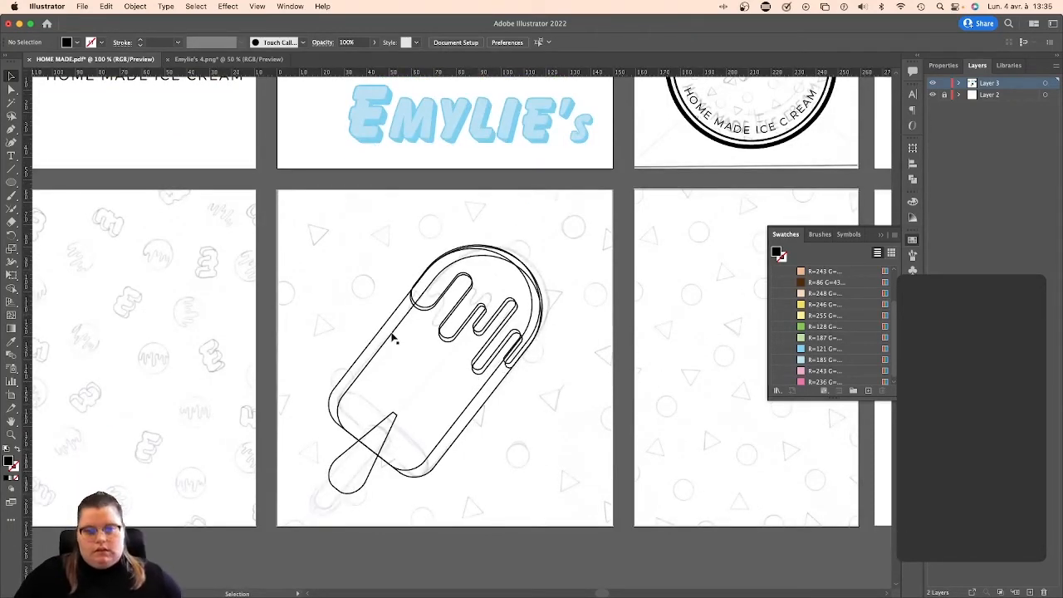
pyautogui.press('super+equal')
pyautogui.scroll(-3, 456, 238)
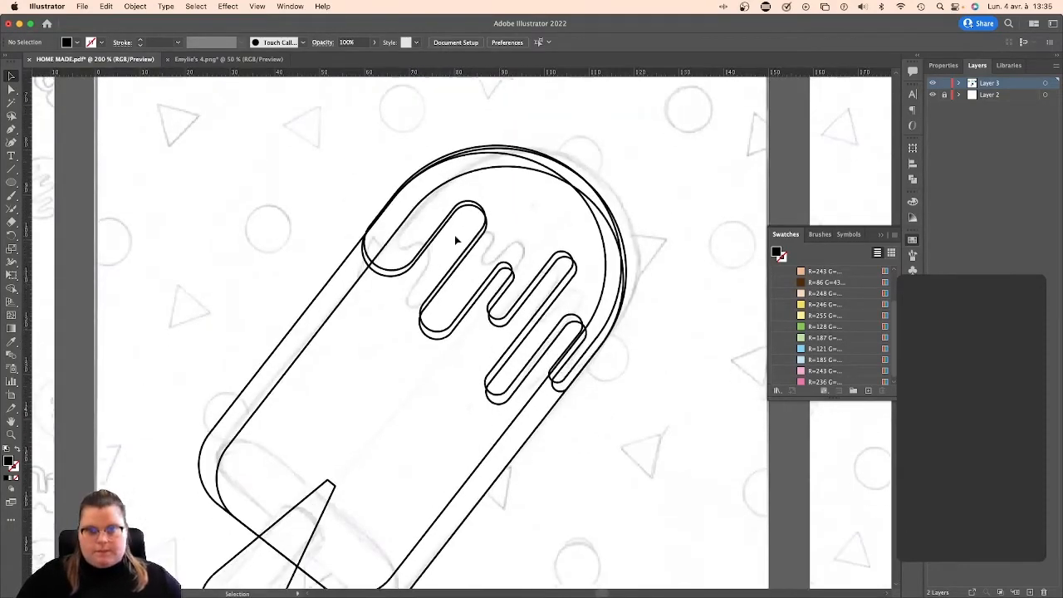
pyautogui.click(522, 350)
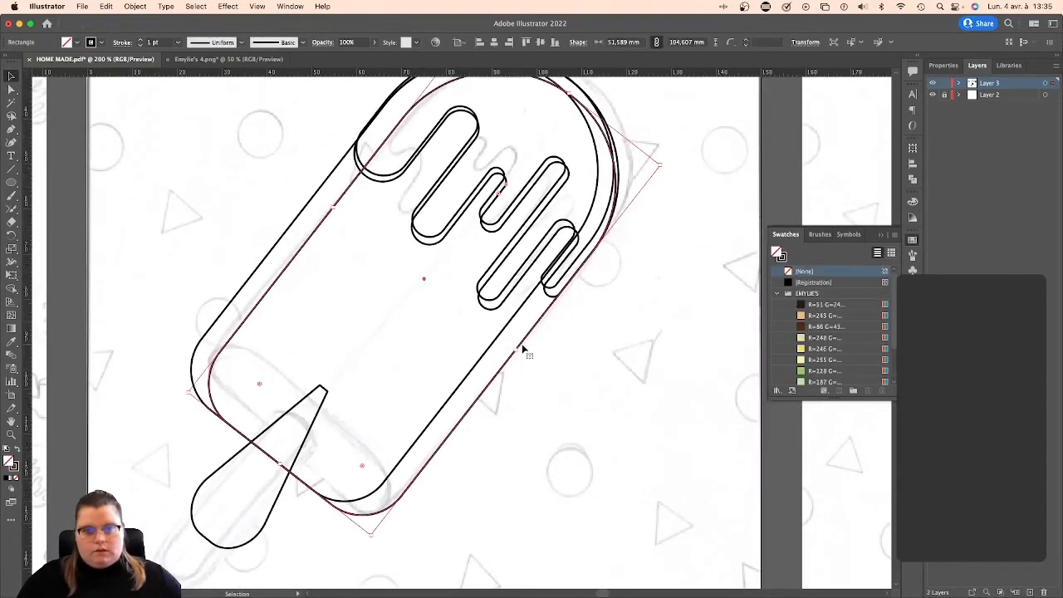
pyautogui.click(818, 305)
pyautogui.click(498, 385)
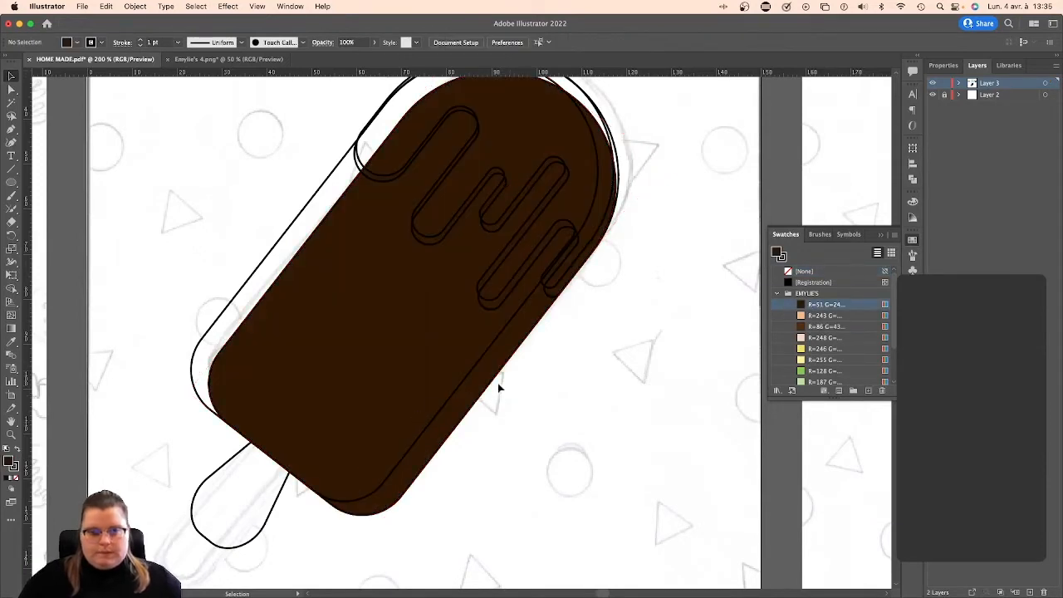
# Fill the popsicle's front body shape with the lighter brown R=86 swatch.
pyautogui.click(466, 362)
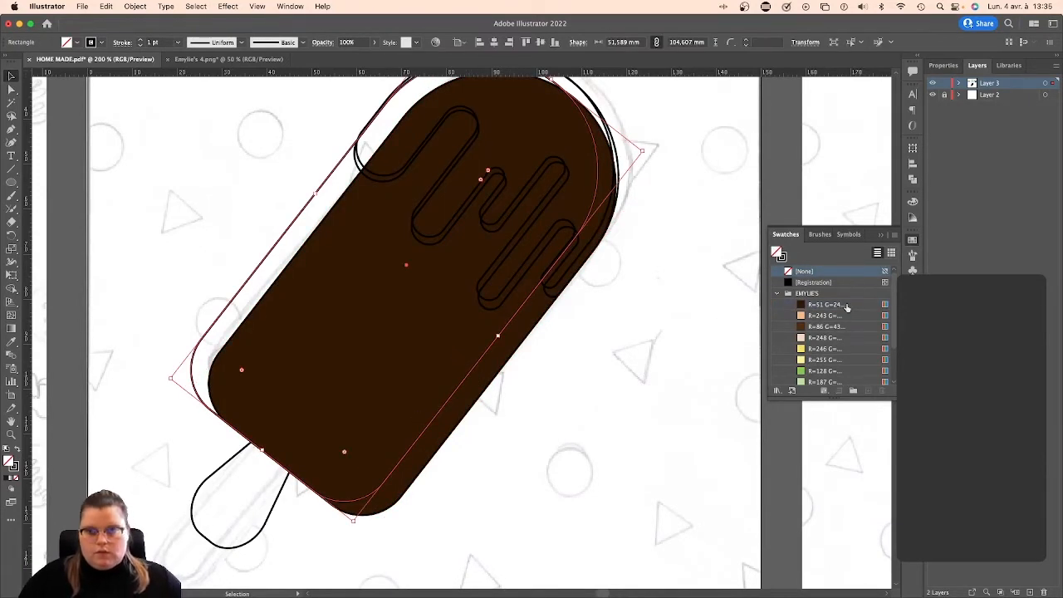
pyautogui.click(812, 329)
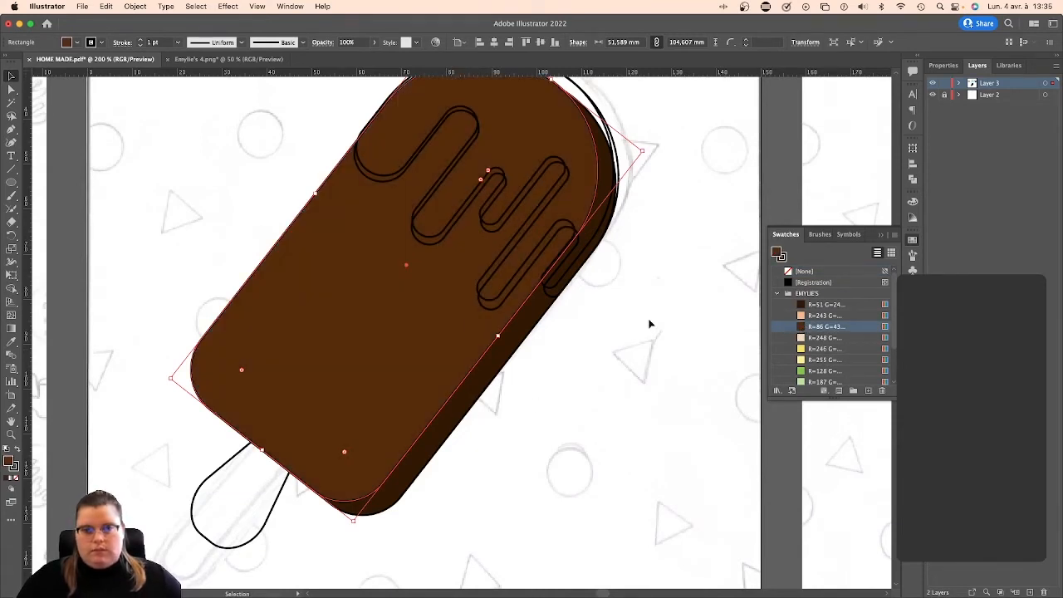
pyautogui.click(558, 371)
pyautogui.click(448, 349)
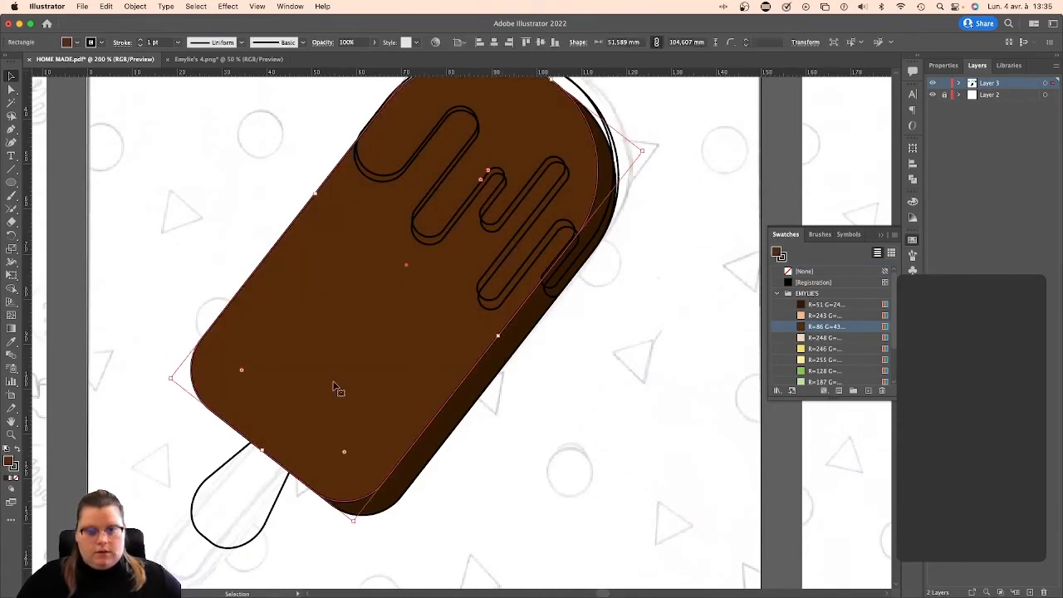
# Give the popsicle's front body a 3 pt stroke in the dark brown R=51 swatch.
pyautogui.click(15, 466)
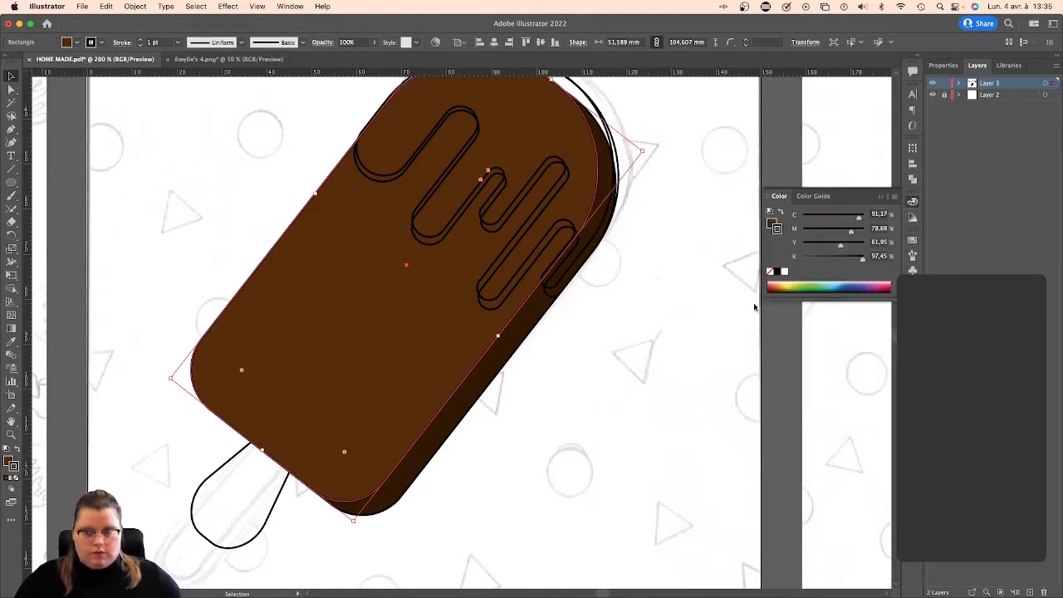
pyautogui.click(666, 260)
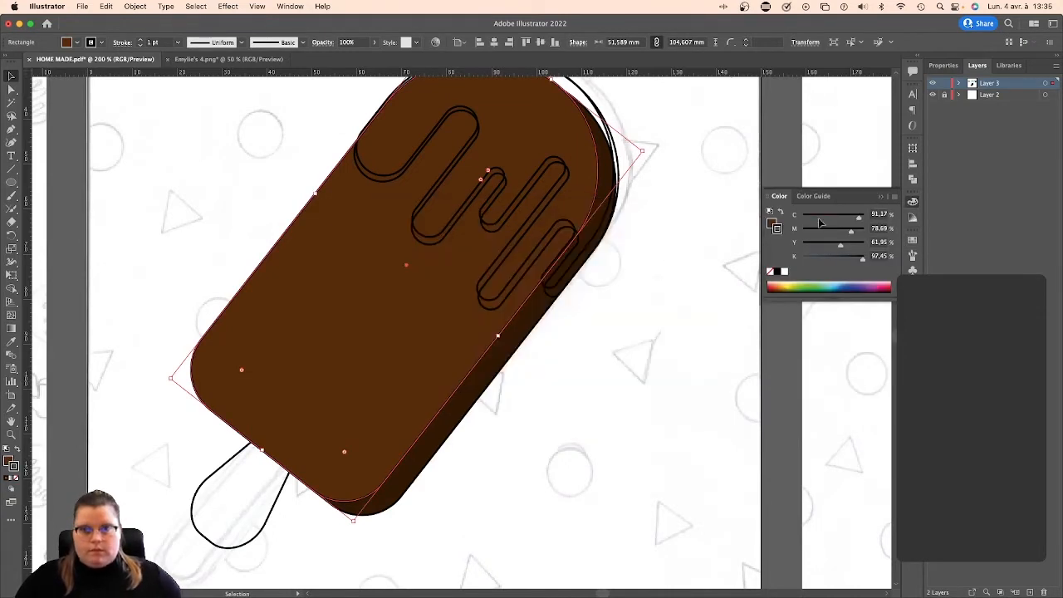
pyautogui.click(881, 197)
pyautogui.click(913, 240)
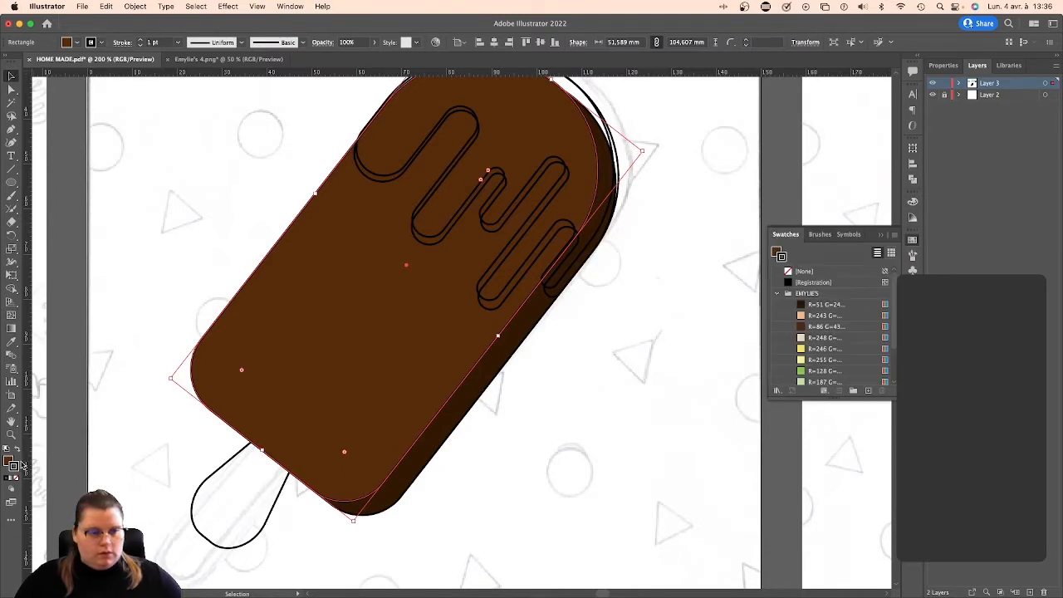
pyautogui.click(823, 305)
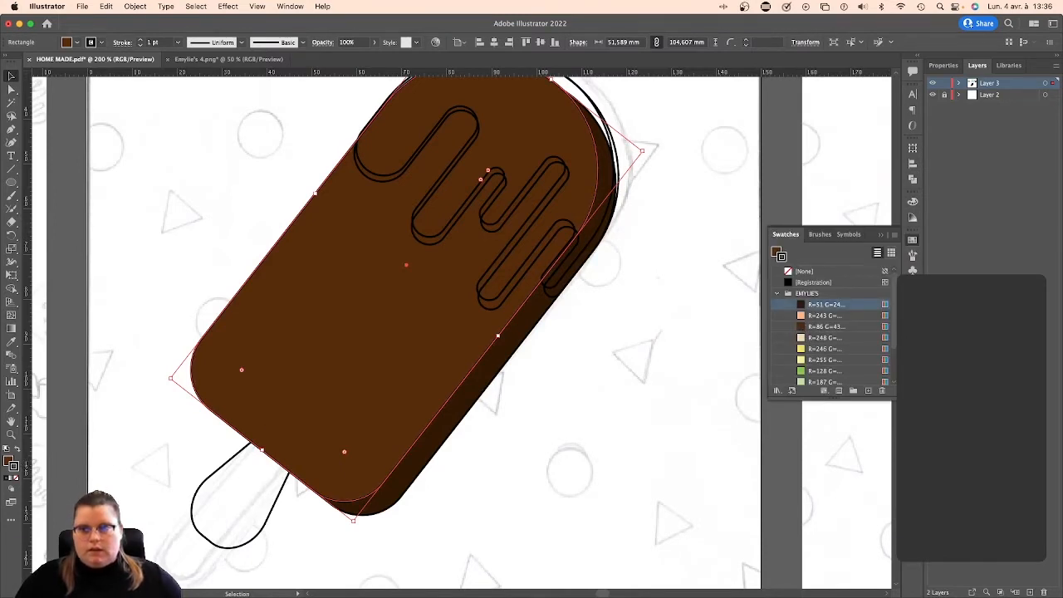
pyautogui.click(913, 266)
pyautogui.click(815, 303)
pyautogui.click(815, 304)
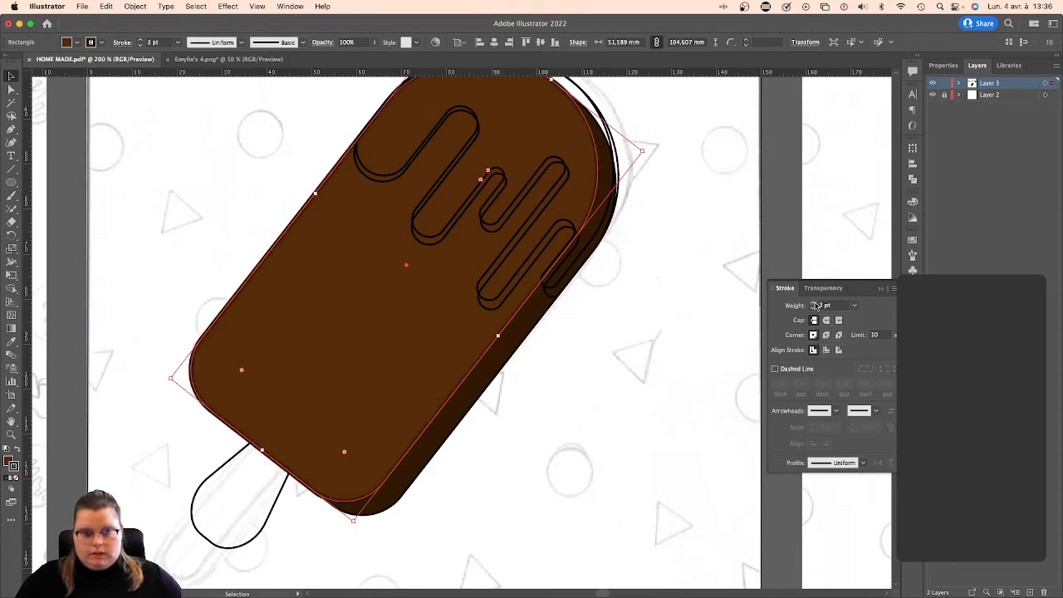
pyautogui.click(676, 329)
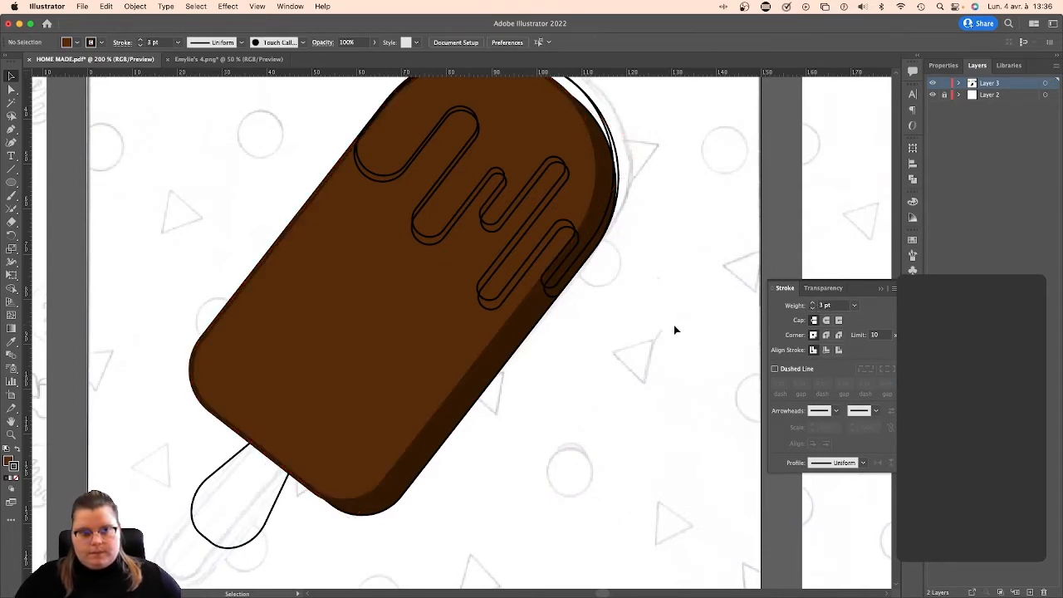
# Remove the stroke from the popsicle's rear body and align the front body's stroke to the inside.
pyautogui.click(407, 491)
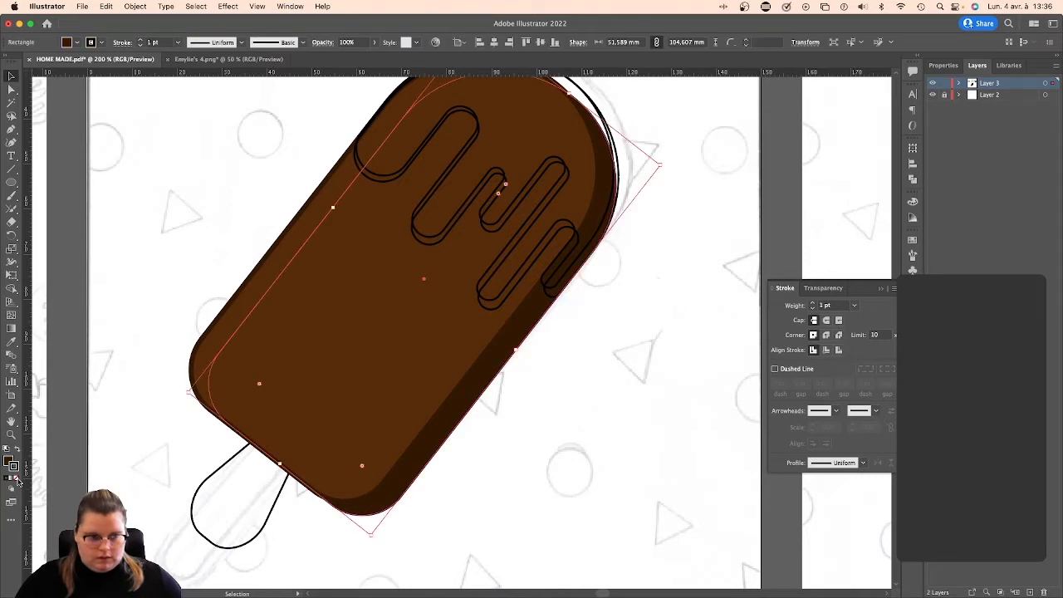
pyautogui.click(483, 518)
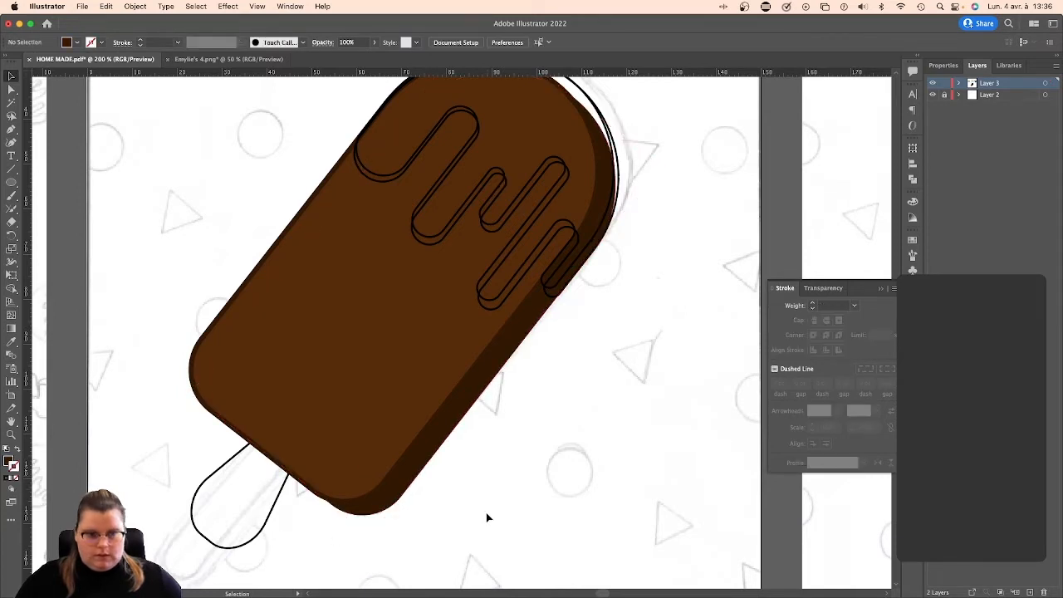
pyautogui.click(346, 502)
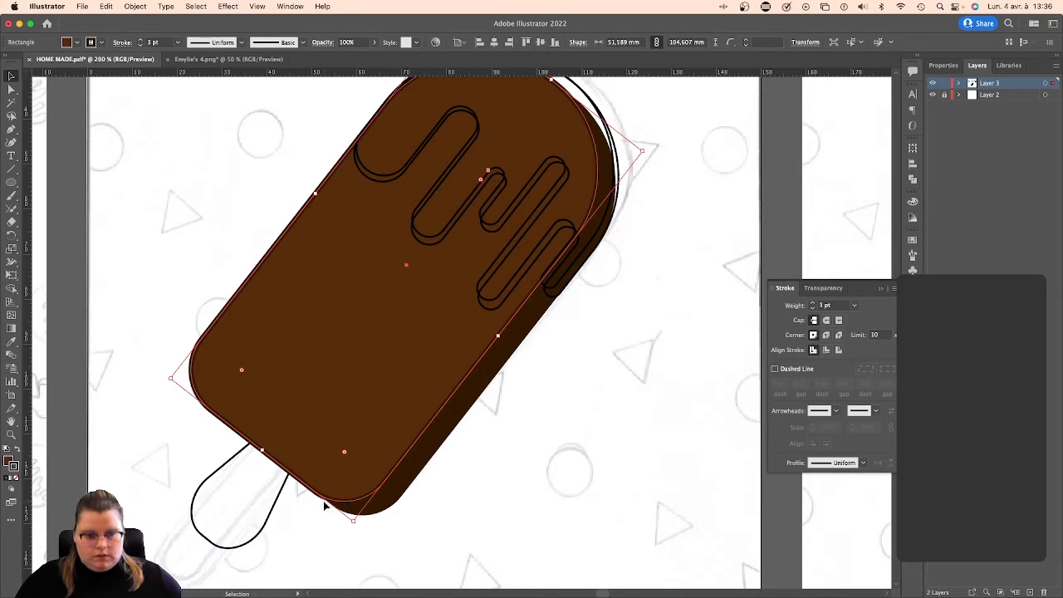
pyautogui.click(328, 507)
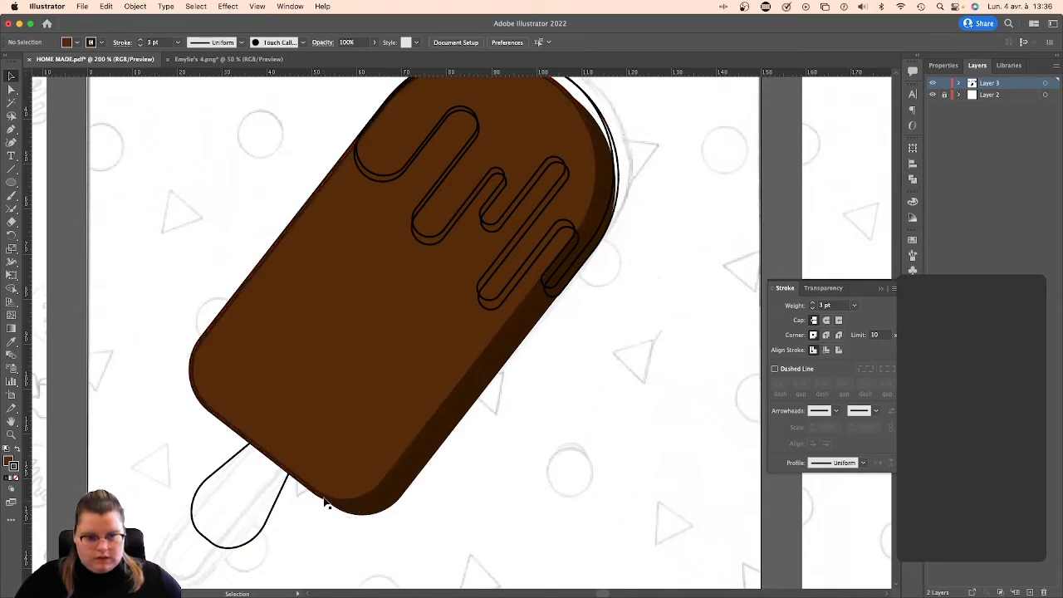
pyautogui.click(327, 504)
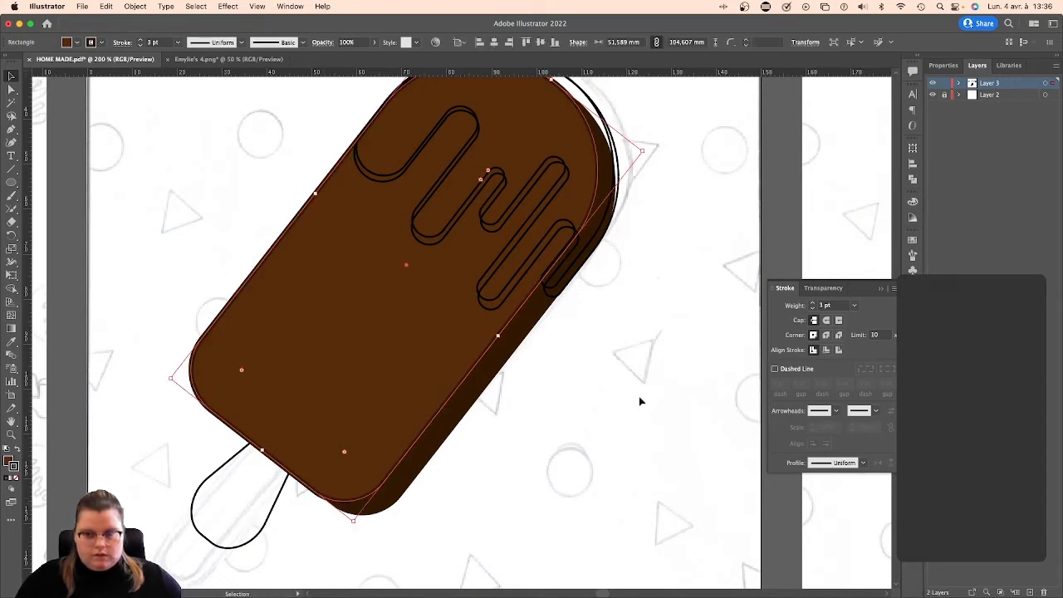
pyautogui.click(827, 353)
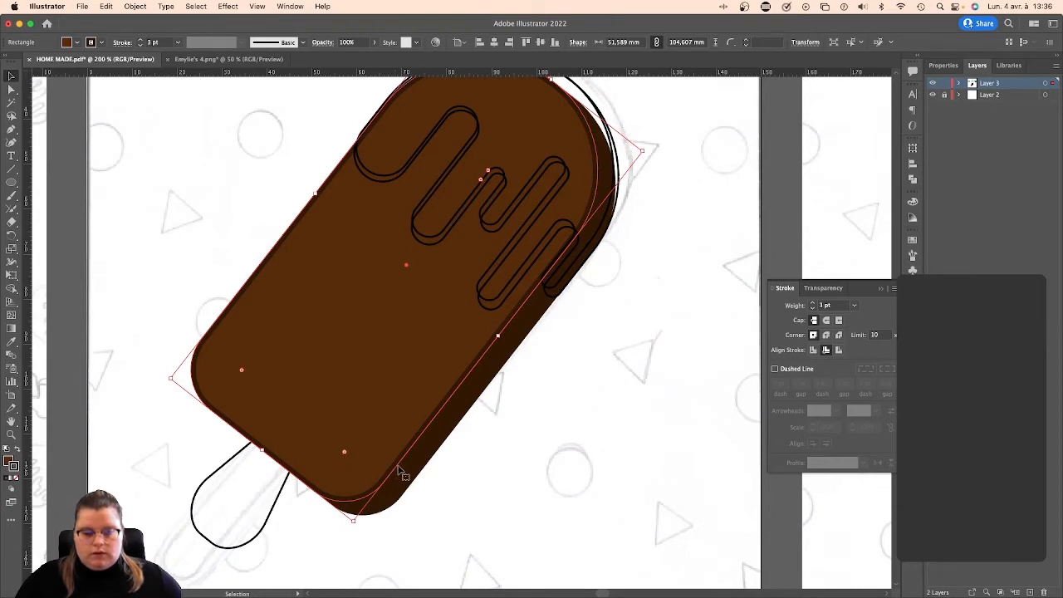
pyautogui.click(696, 288)
# Fill the rear dripping-glaze shape at the popsicle's top with the dark brown R=51 swatch, without a stroke.
pyautogui.scroll(5, 697, 287)
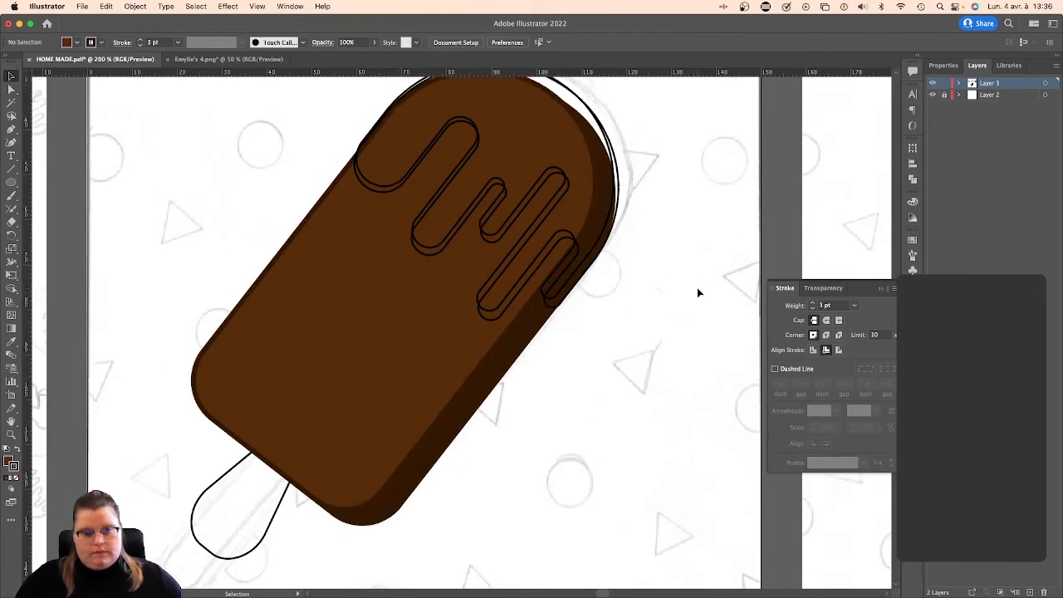
pyautogui.hscroll(-2, 582, 290)
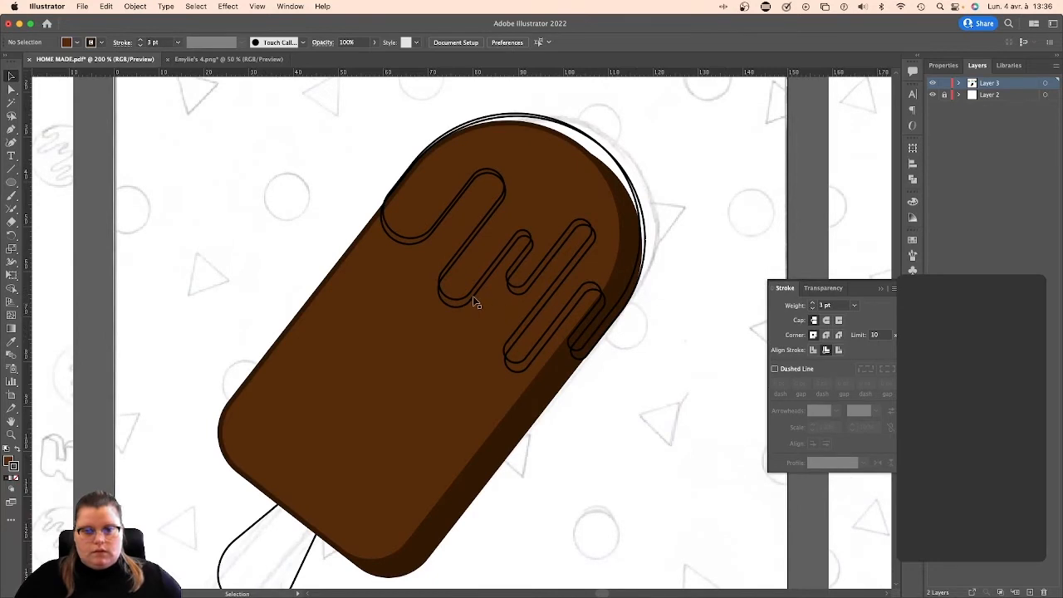
pyautogui.click(473, 299)
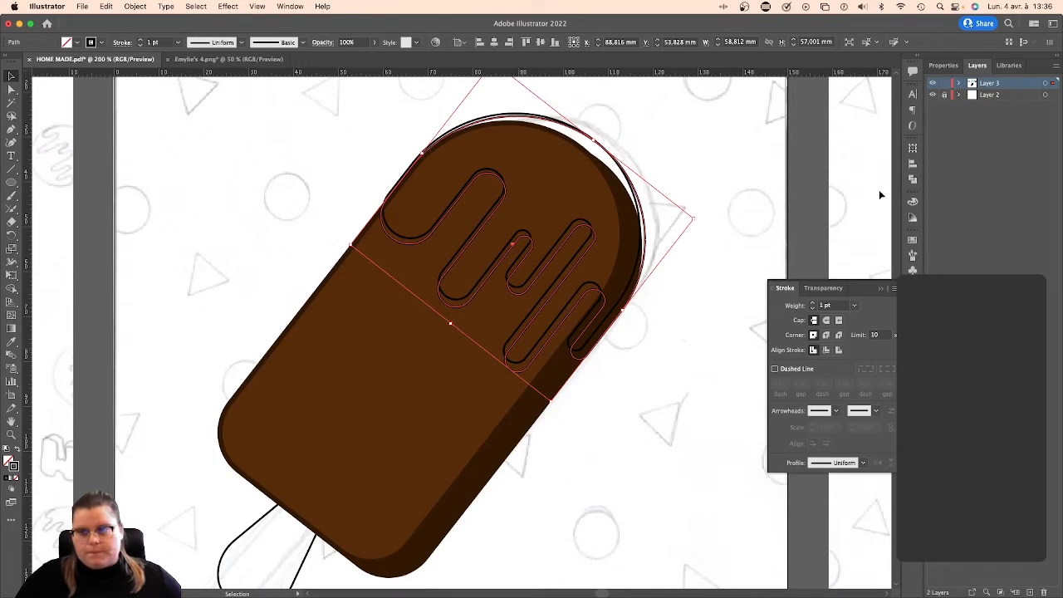
pyautogui.click(913, 240)
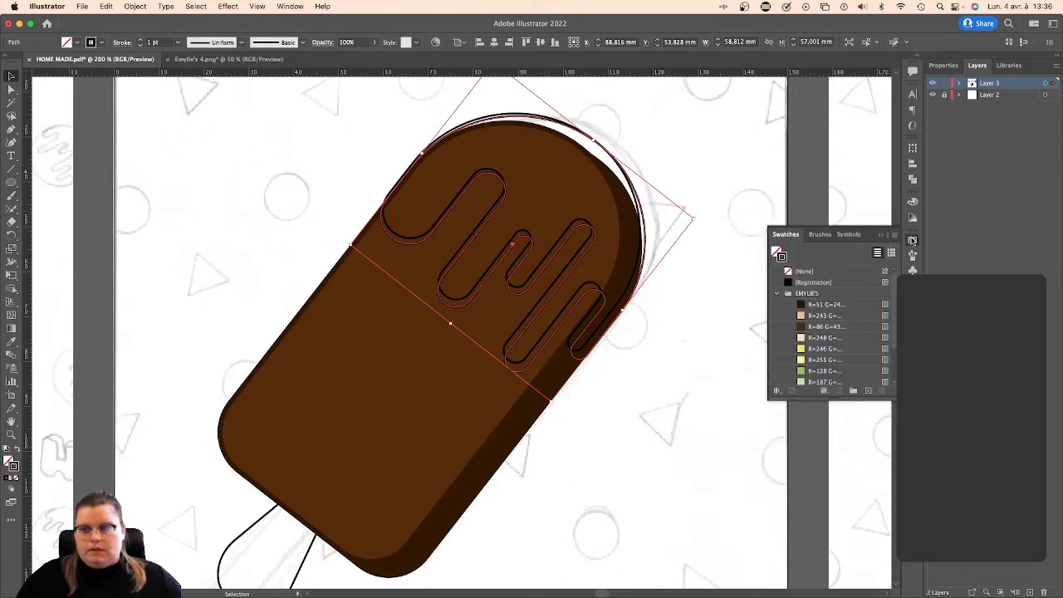
pyautogui.click(814, 305)
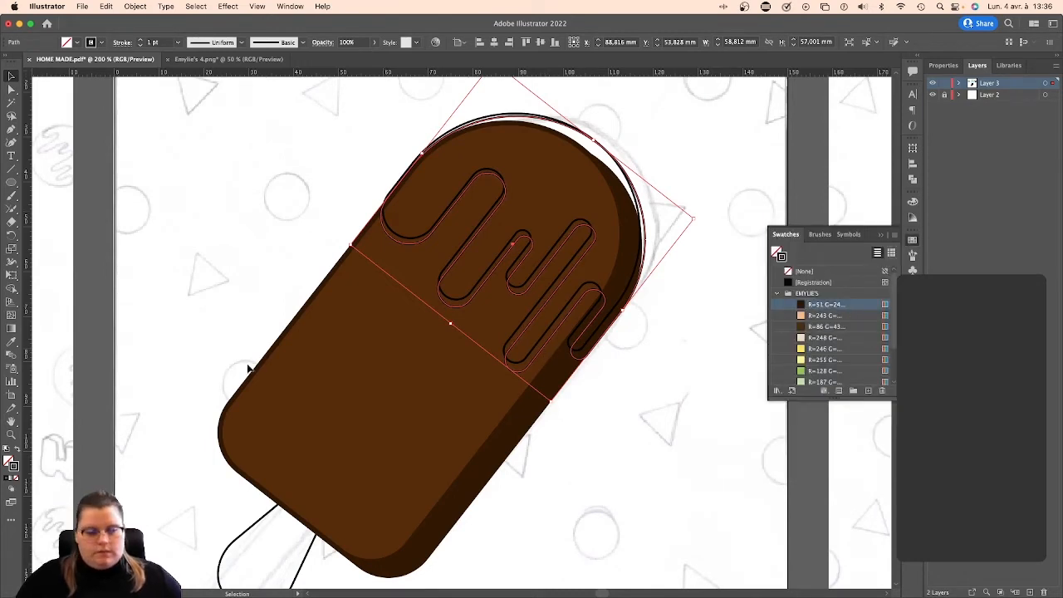
pyautogui.click(20, 448)
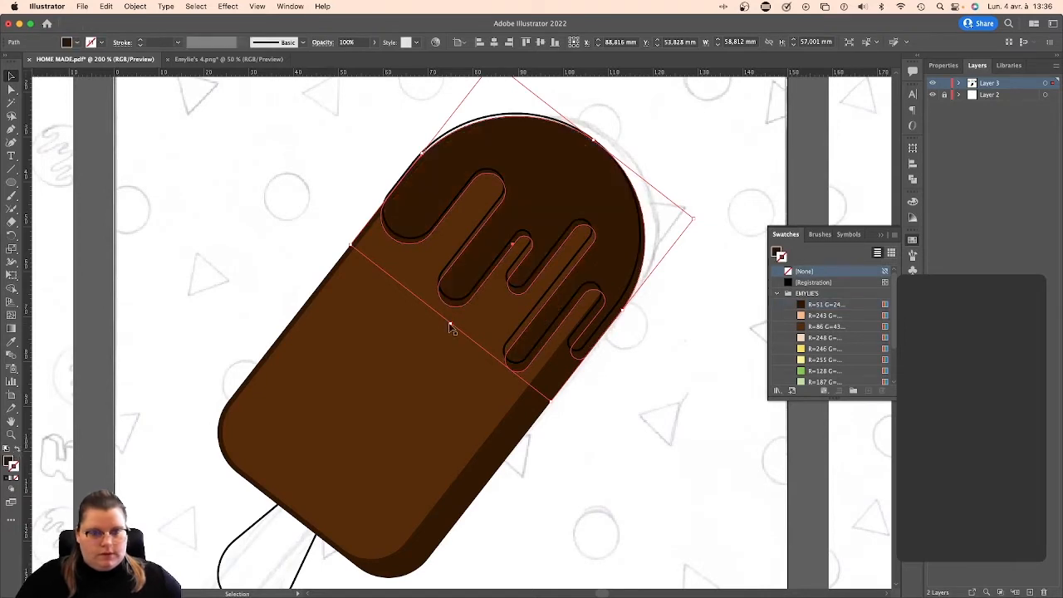
pyautogui.click(638, 326)
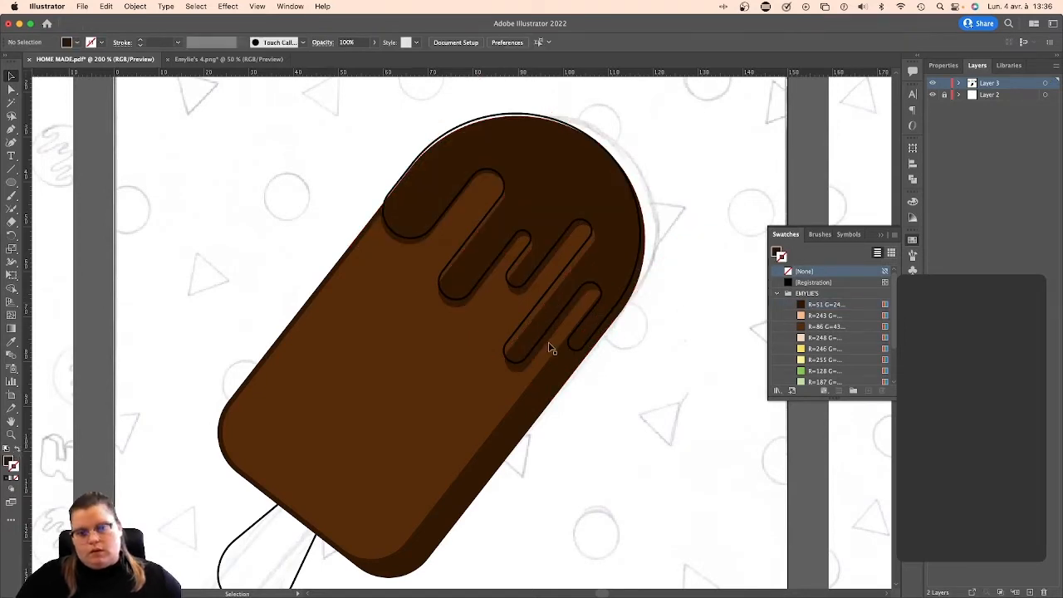
pyautogui.click(615, 270)
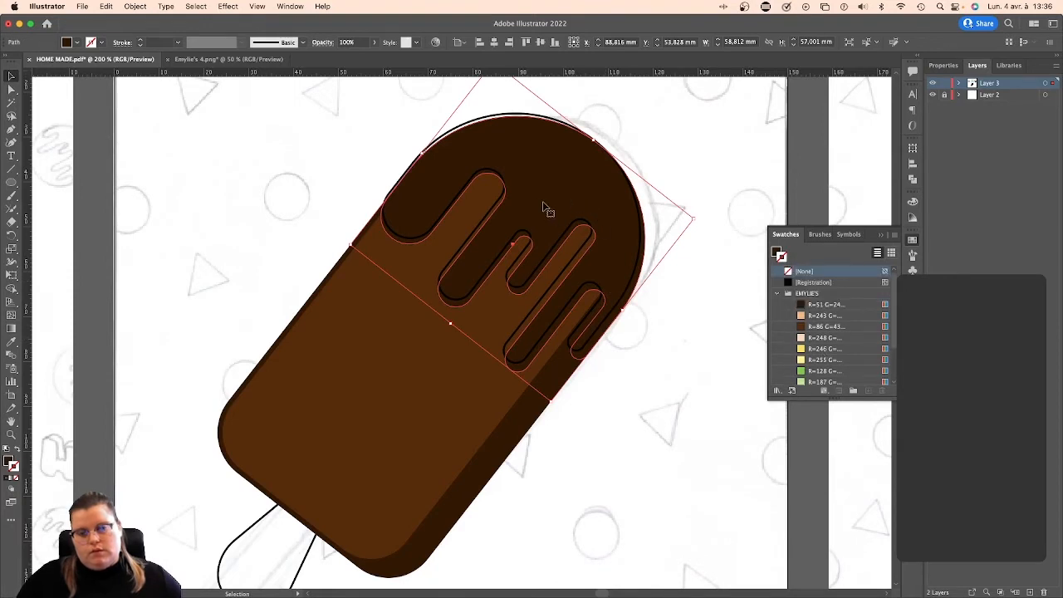
pyautogui.press('super+shift+a')
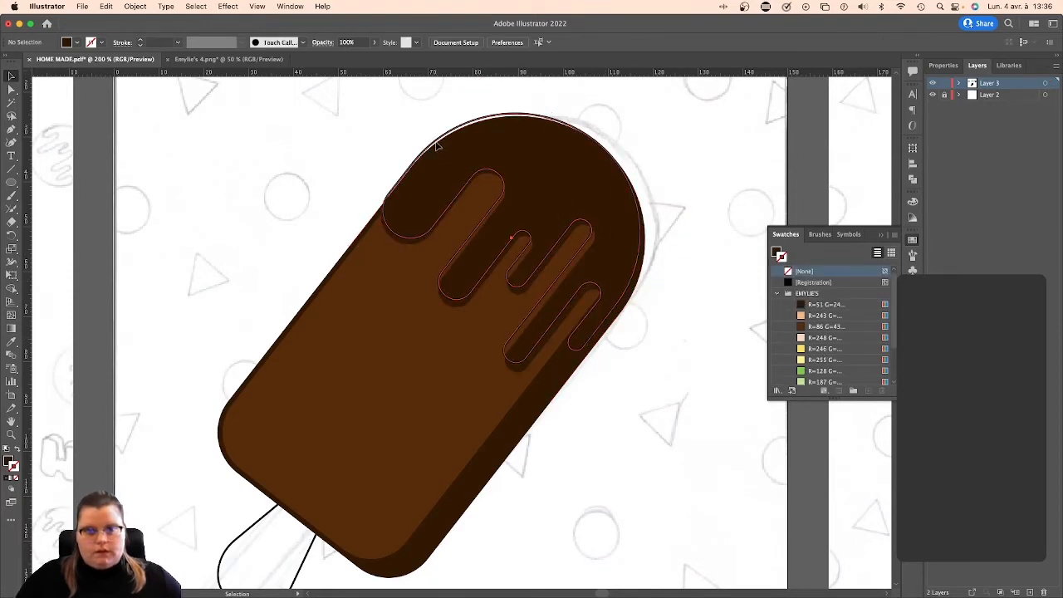
# Outline the front dripping-glaze shape with the pink R=236 swatch as a 3 pt stroke aligned to the inside.
pyautogui.click(438, 146)
pyautogui.scroll(-2, 814, 319)
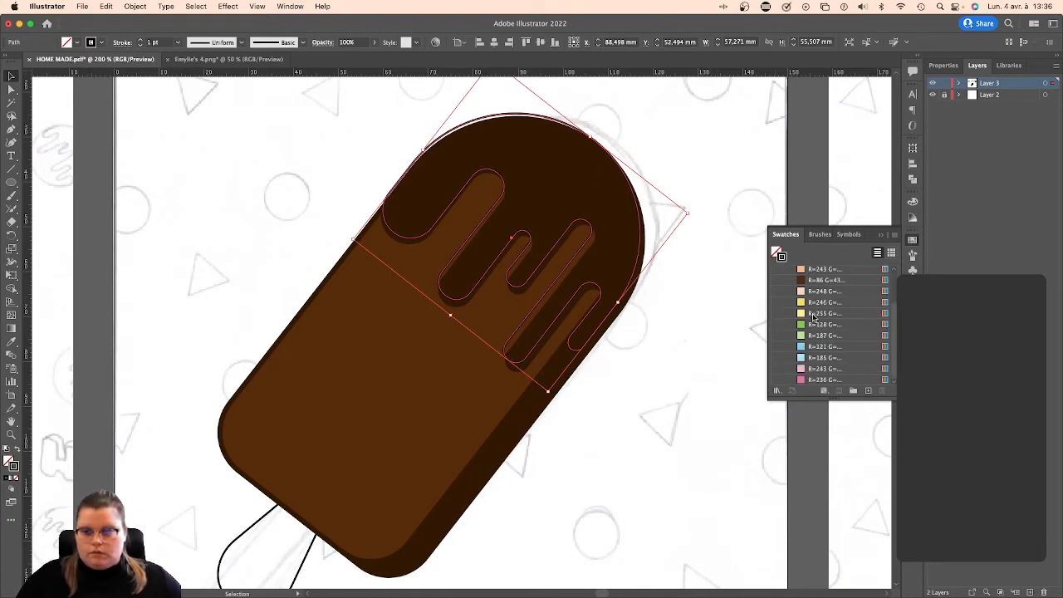
pyautogui.click(801, 380)
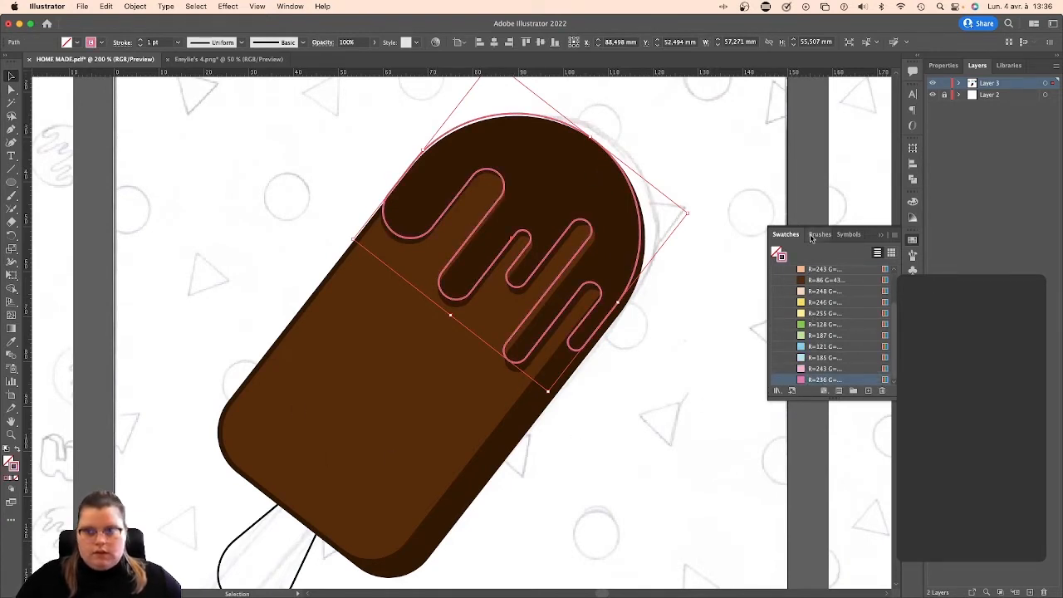
pyautogui.click(913, 292)
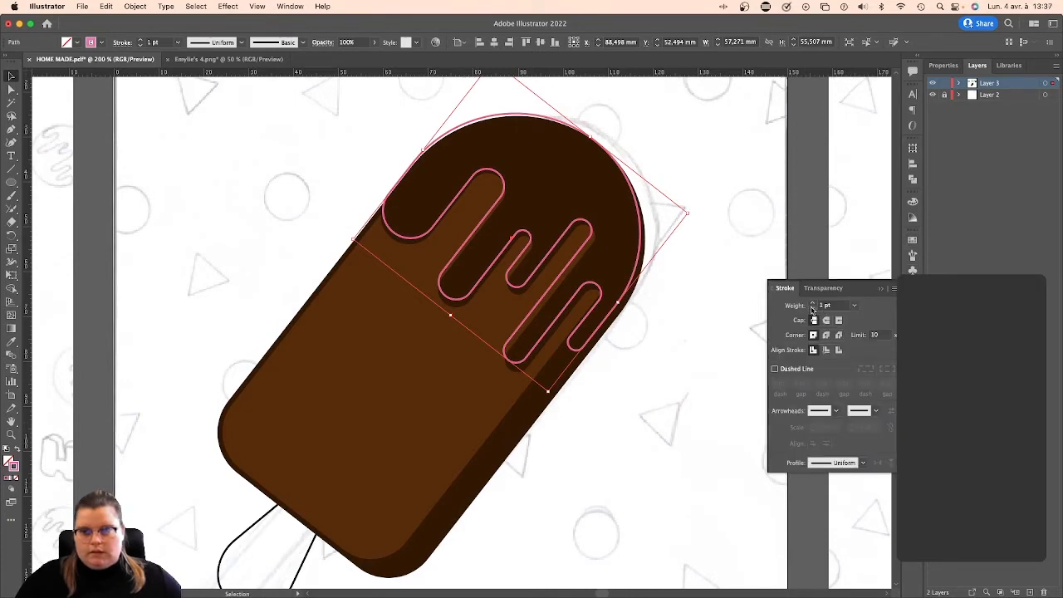
pyautogui.click(813, 303)
pyautogui.click(814, 303)
pyautogui.click(825, 349)
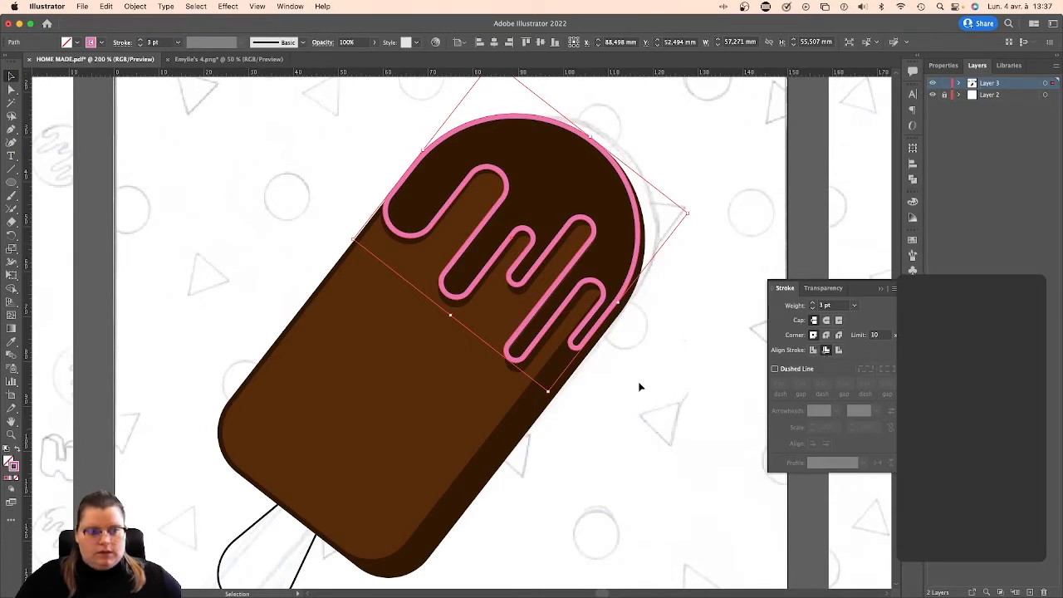
# Fill the front dripping-glaze shape with the light pink R=243 swatch.
pyautogui.click(9, 462)
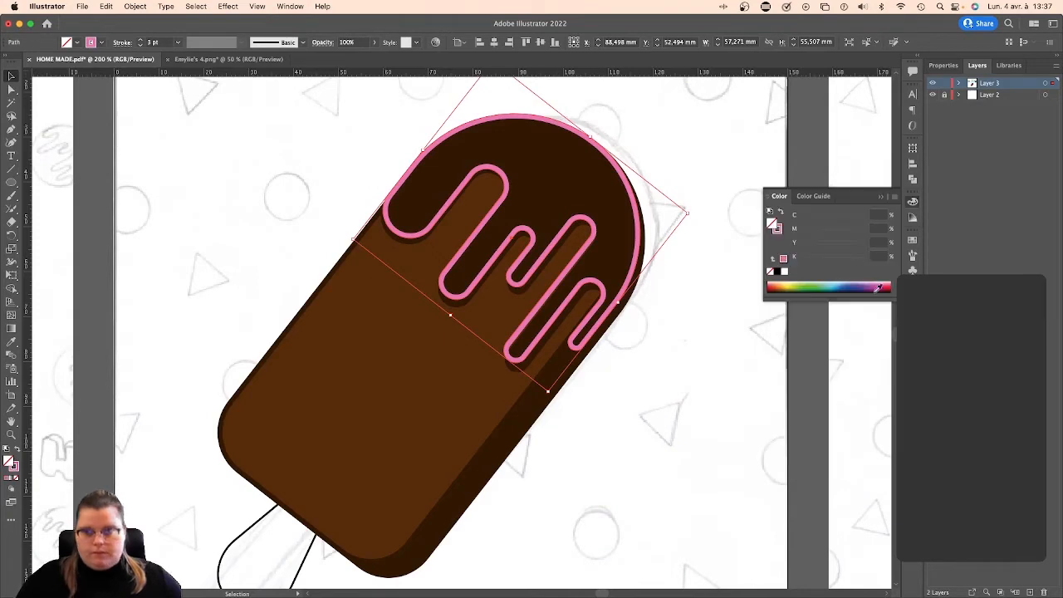
pyautogui.click(917, 238)
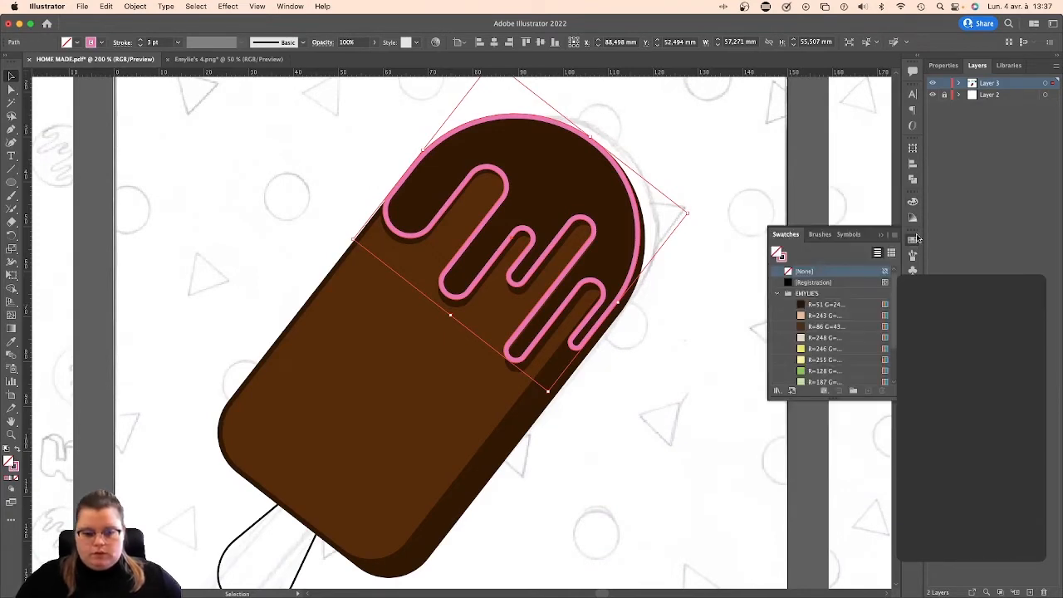
pyautogui.scroll(-3, 829, 338)
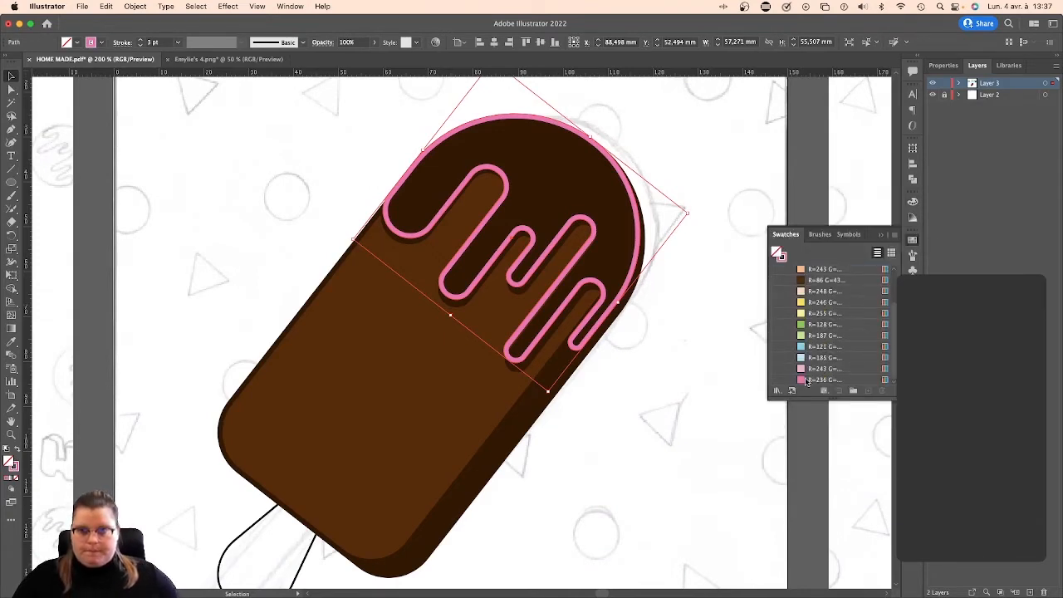
pyautogui.click(816, 371)
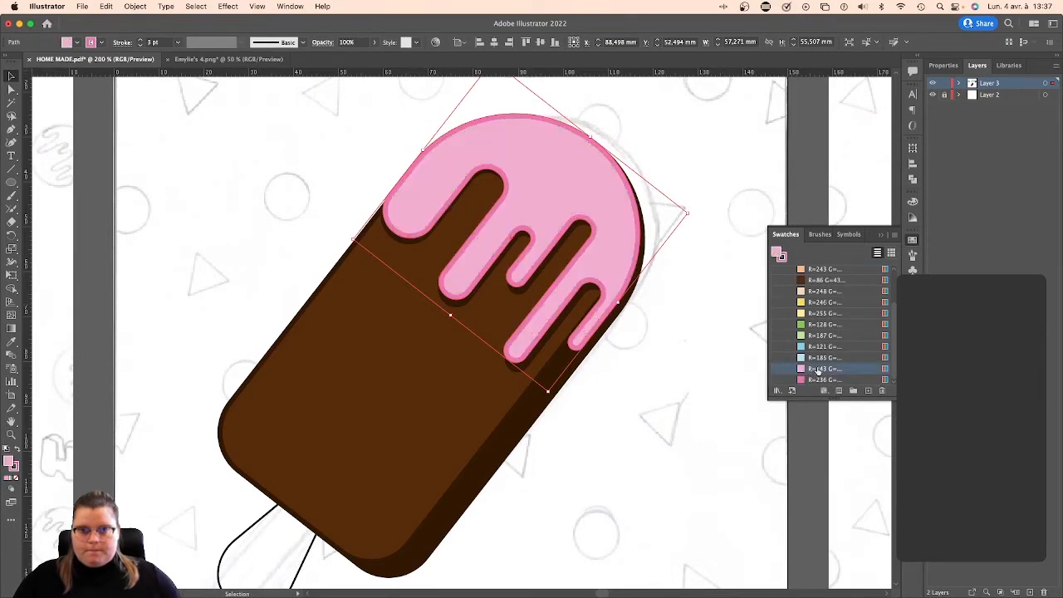
pyautogui.click(656, 397)
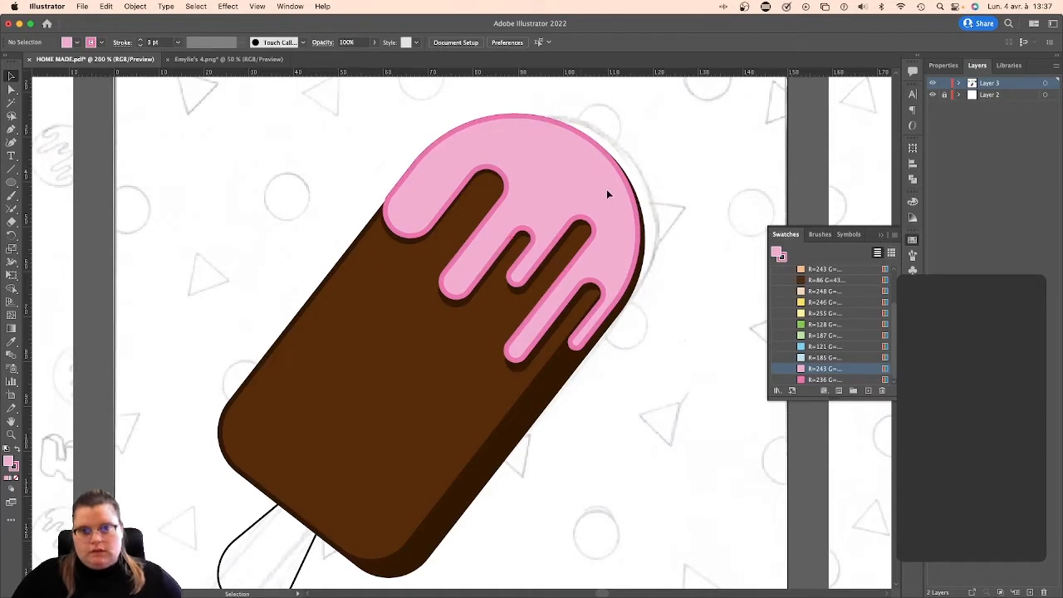
# Enlarge the front dripping-glaze shape slightly, to about 59 by 57 mm, to cover the popsicle's outer edge.
pyautogui.click(611, 272)
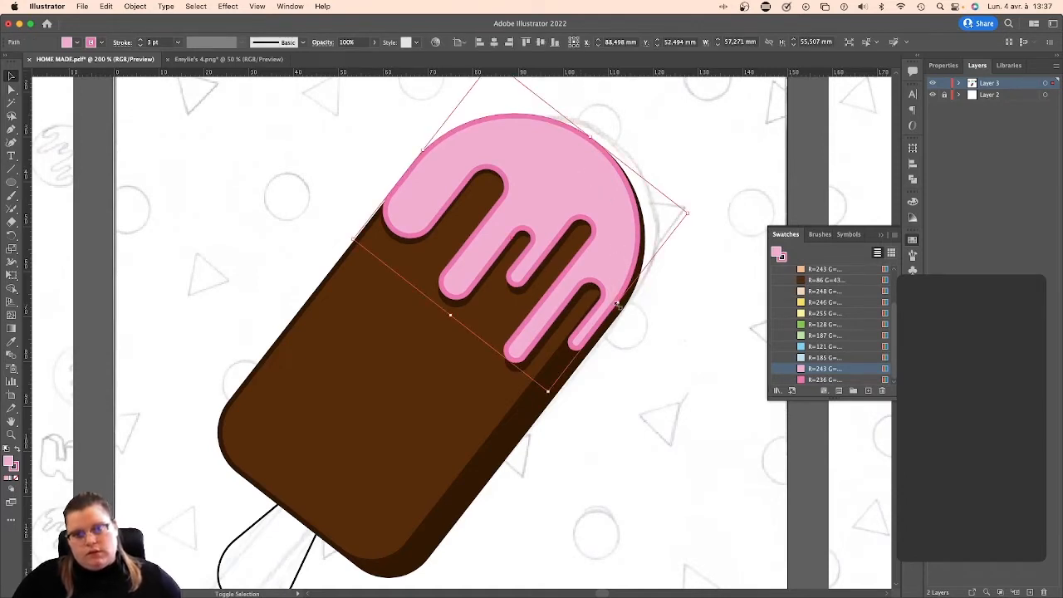
pyautogui.moveTo(619, 304); pyautogui.dragTo(627, 309)
pyautogui.click(451, 317)
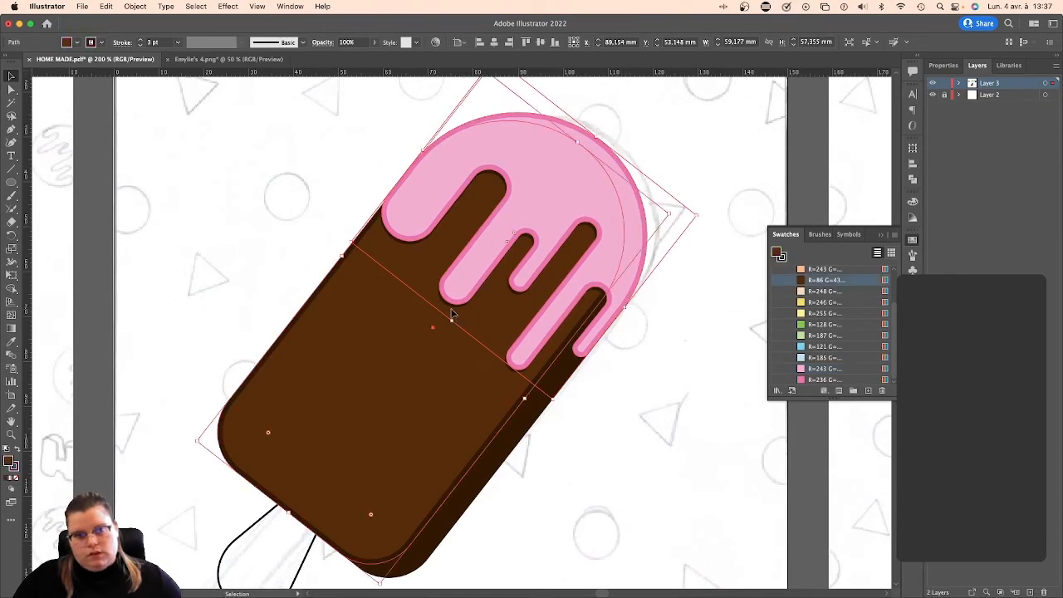
# Shift the rear dark brown glaze shape slightly and shrink it to about 56 by 55 mm, within the pink glaze's outer contour.
pyautogui.click(480, 313)
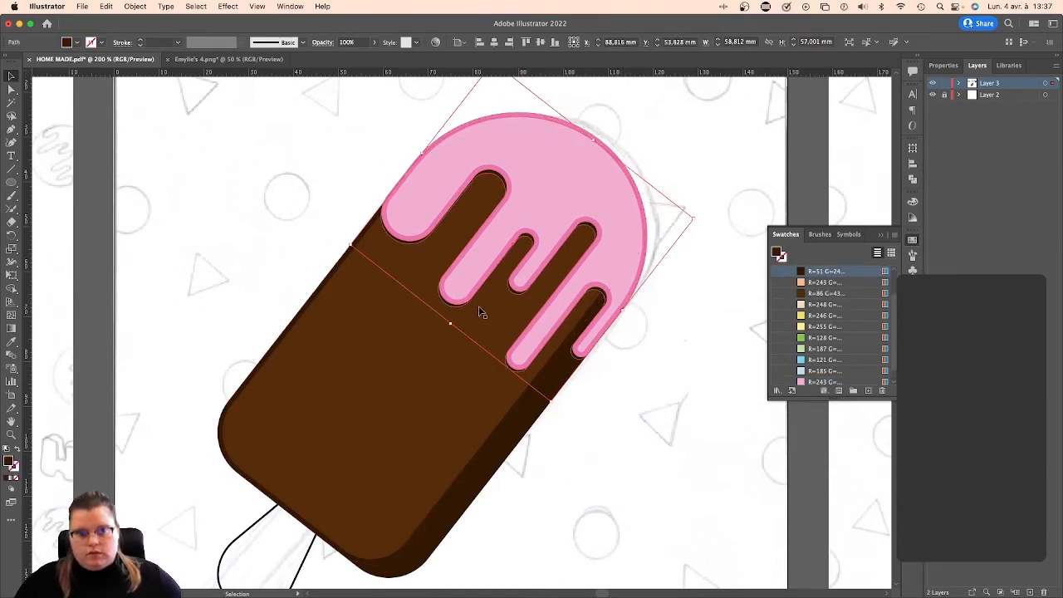
pyautogui.press('Right')
pyautogui.press('Right')
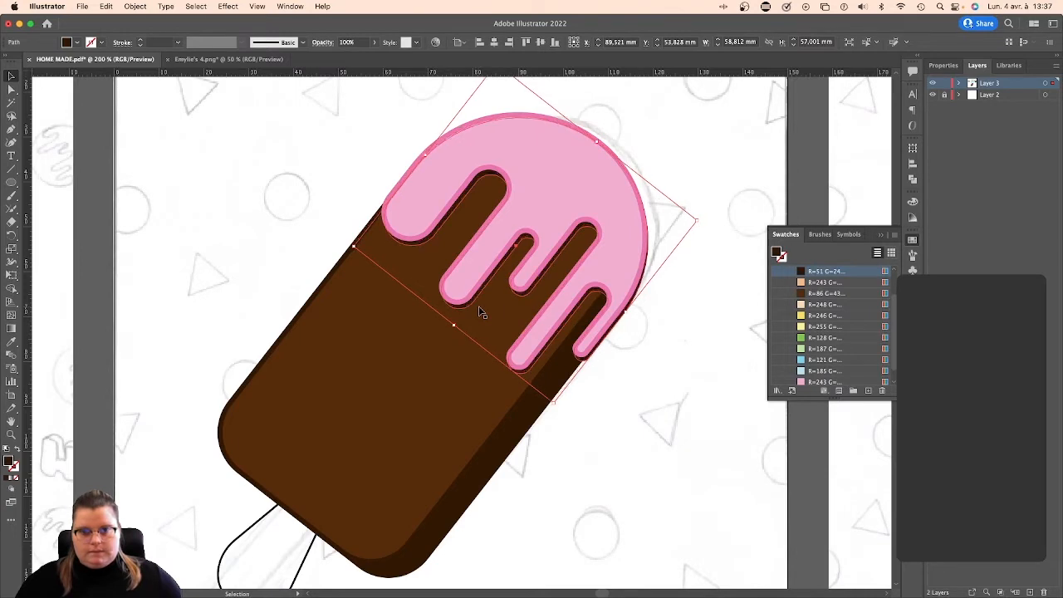
pyautogui.press('Left')
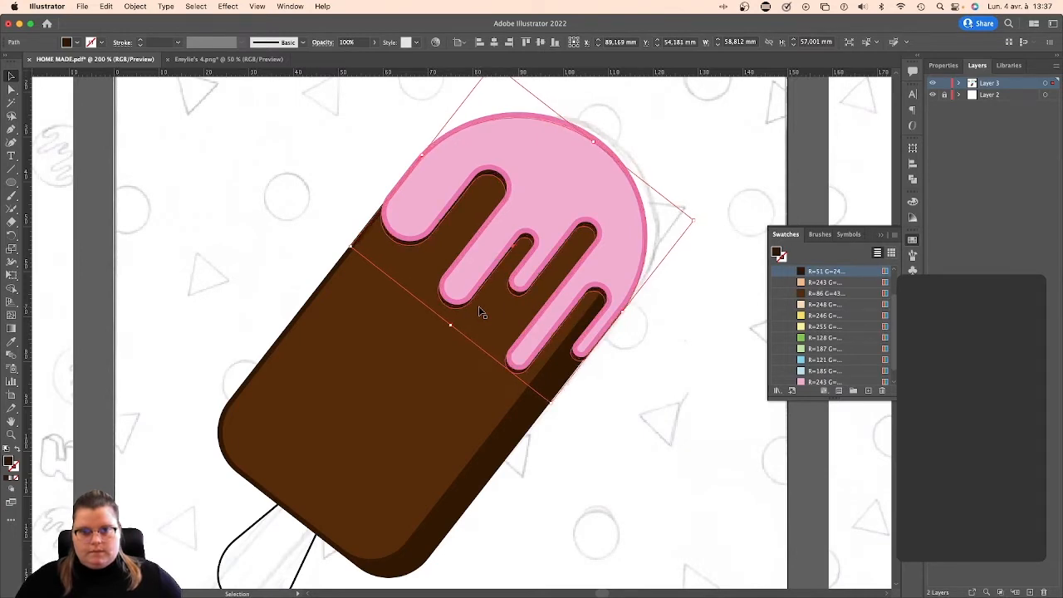
pyautogui.press('Right')
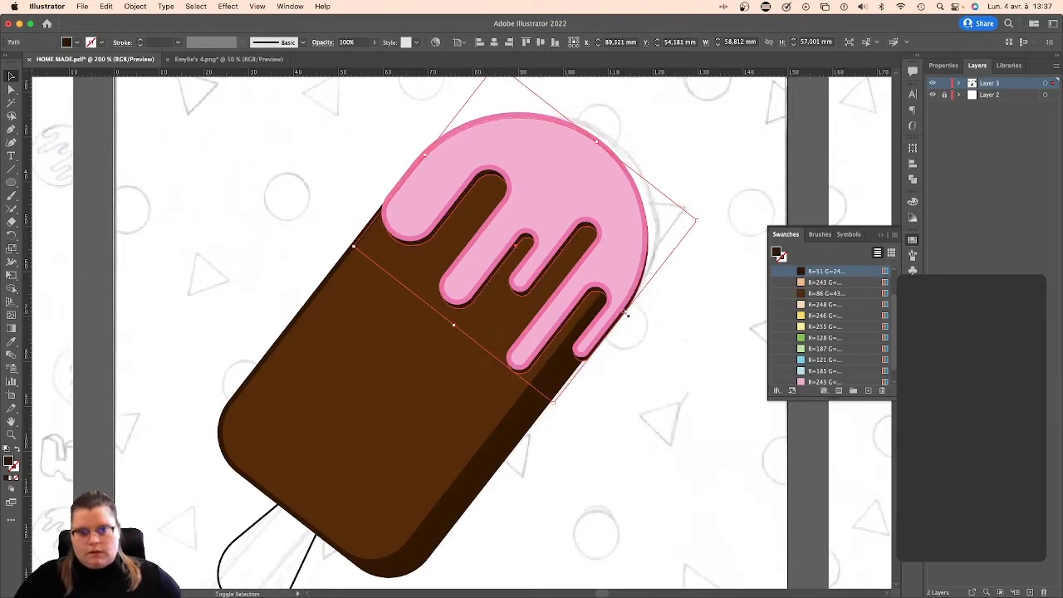
pyautogui.moveTo(621, 317); pyautogui.dragTo(618, 313)
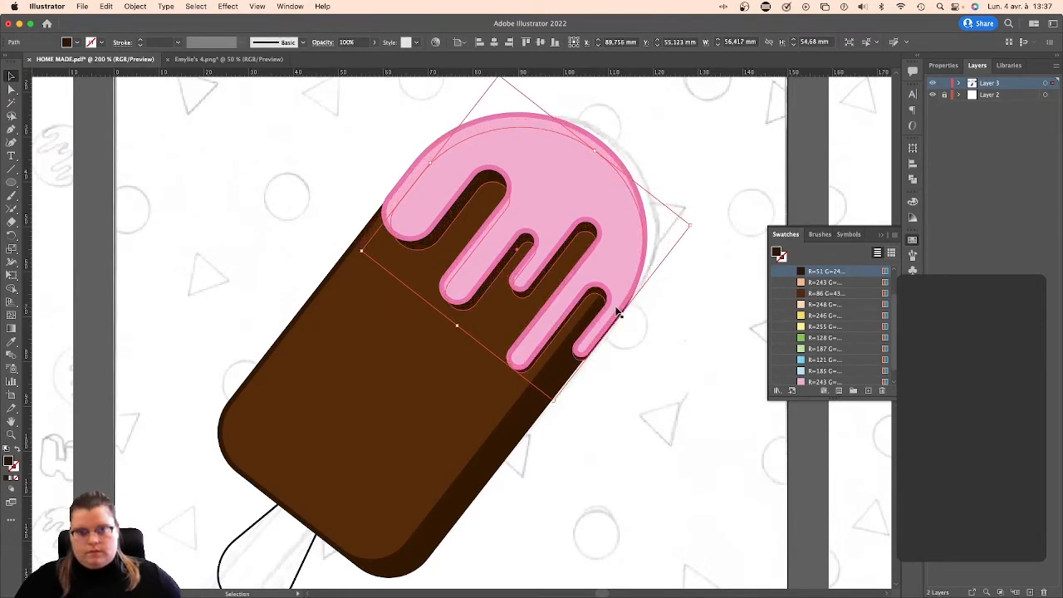
pyautogui.press('Left')
pyautogui.click(677, 380)
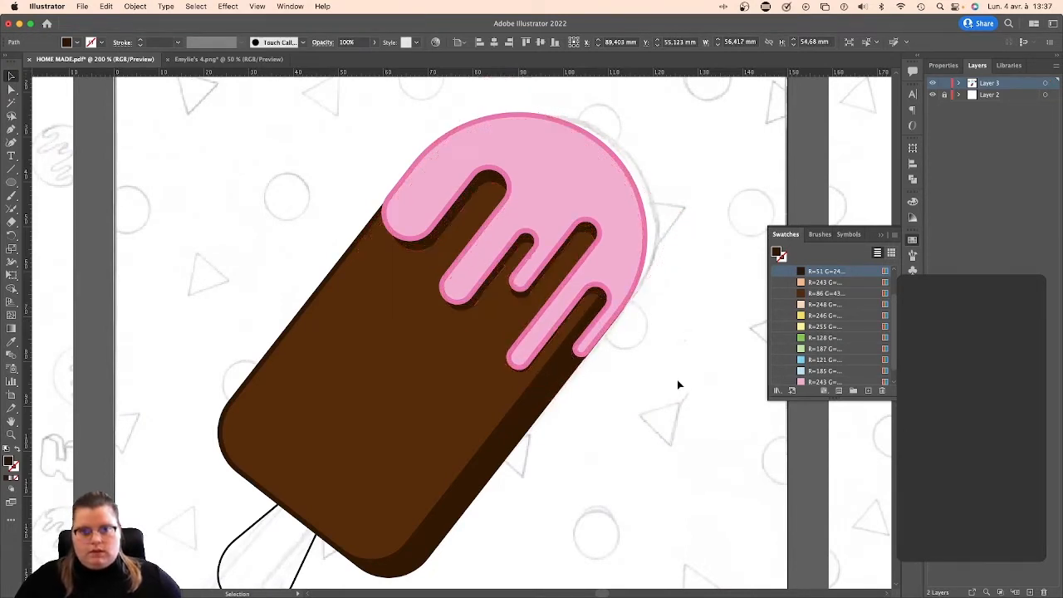
# Nudge the rear dark brown glaze shape into place as a shadow beneath the pink drips.
pyautogui.click(471, 310)
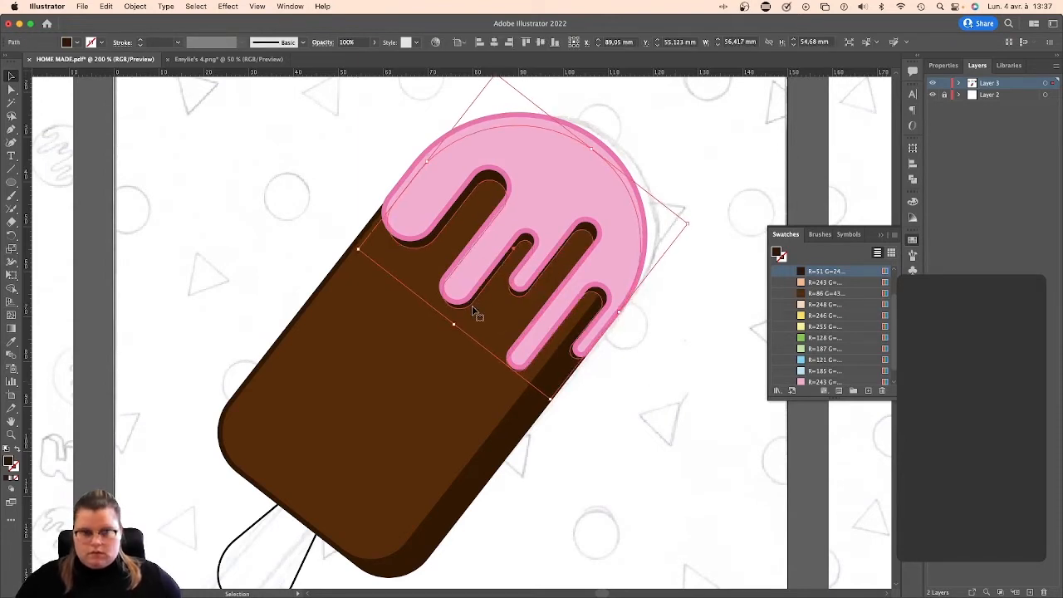
pyautogui.press('Up')
pyautogui.press('Up')
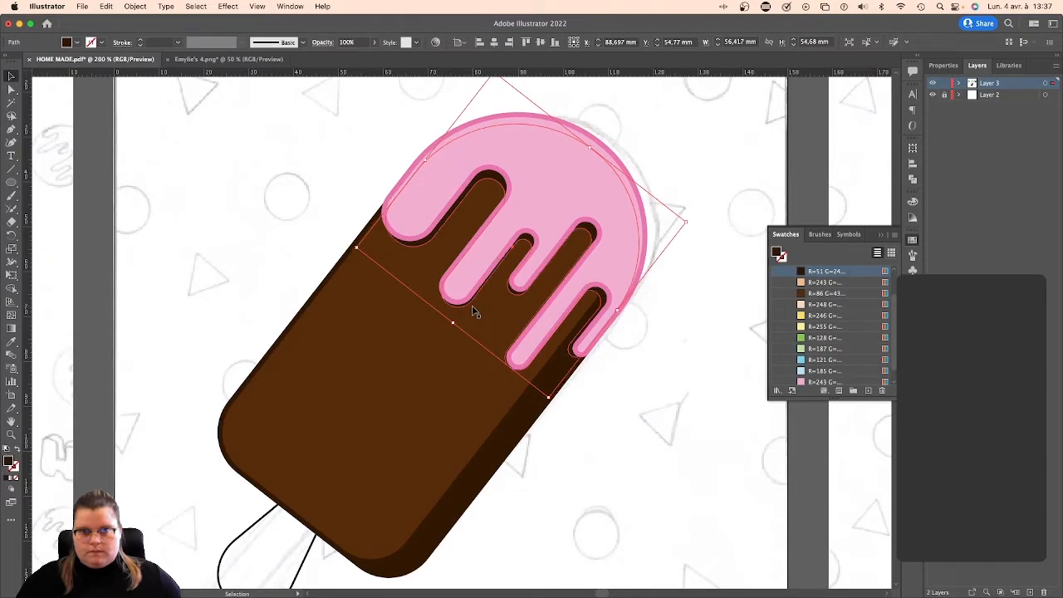
pyautogui.press('Right')
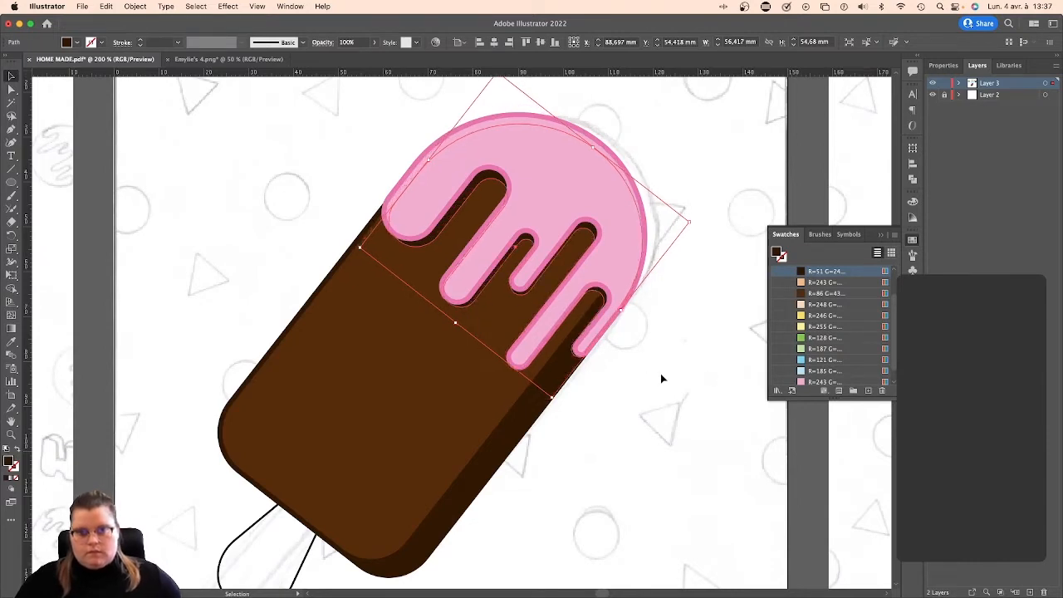
pyautogui.press('Down')
pyautogui.press('Right')
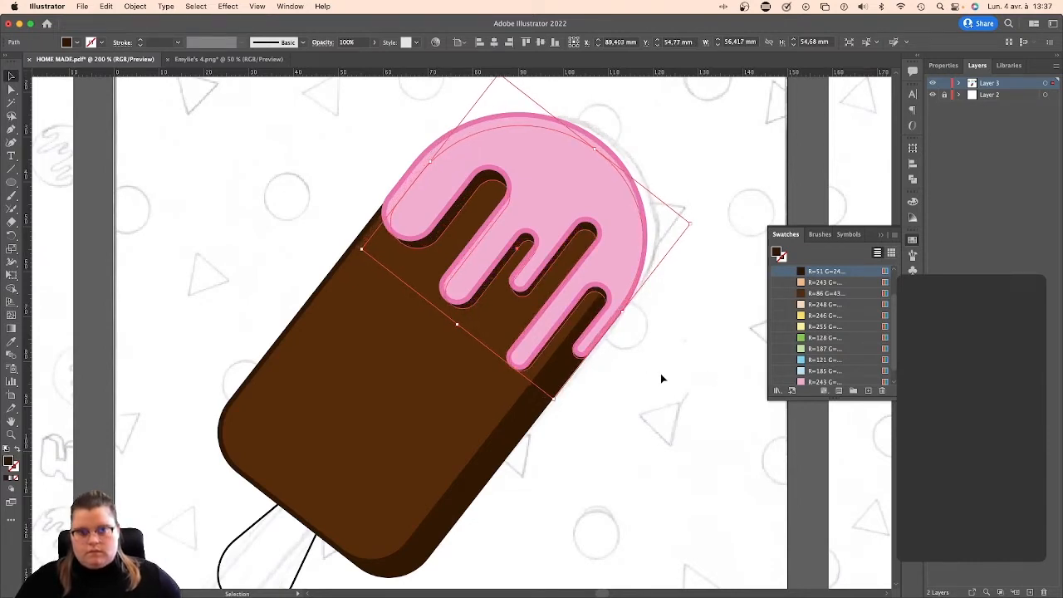
pyautogui.press('Down')
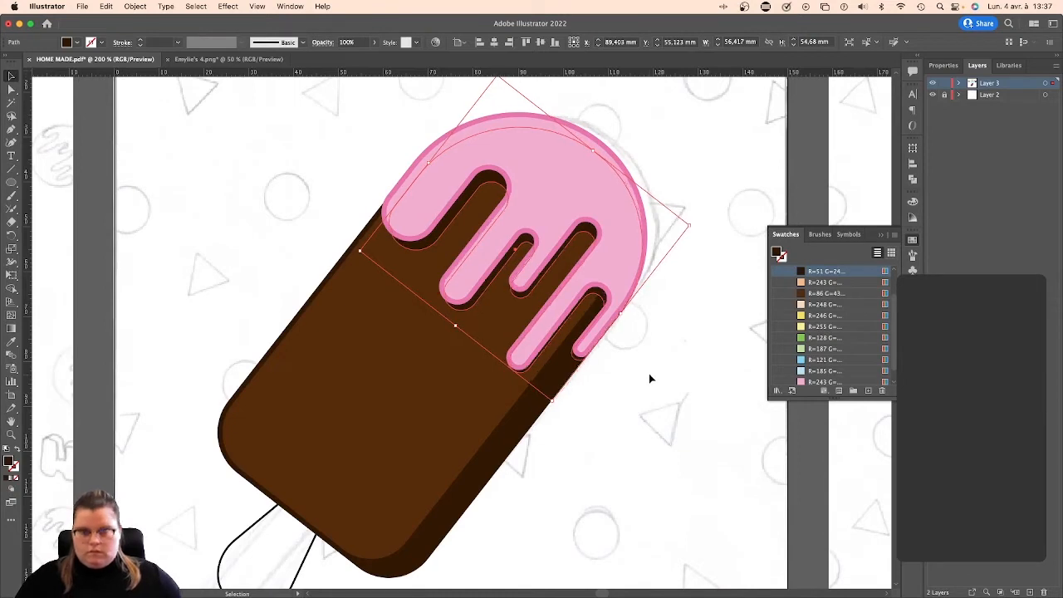
pyautogui.click(671, 363)
# Move the popsicle's stick diagonally outward from the body, onto the sketched stick.
pyautogui.scroll(-3, 663, 354)
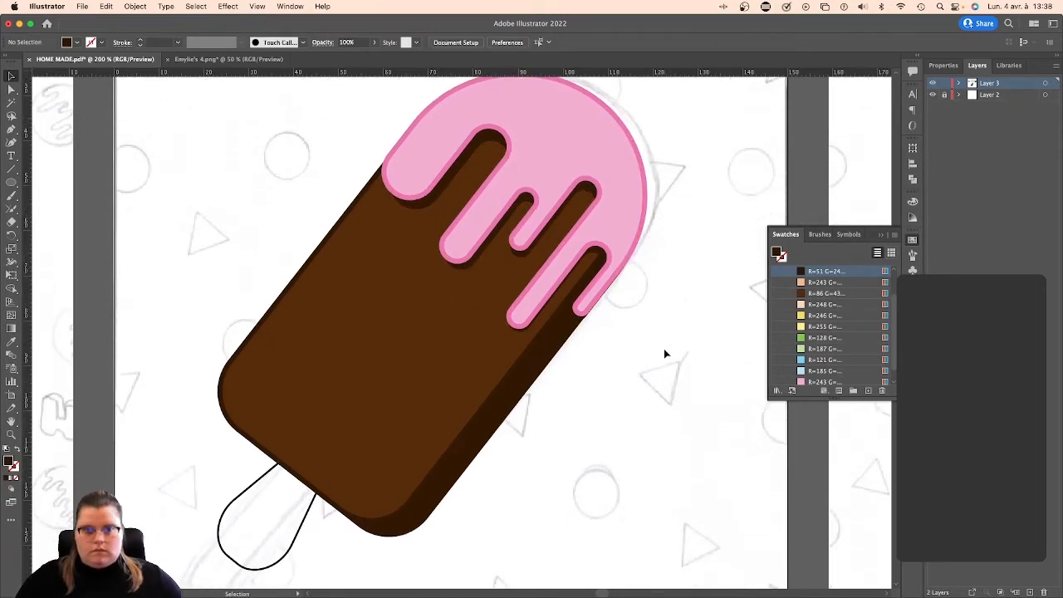
pyautogui.hscroll(-2, 664, 353)
pyautogui.scroll(3, 664, 348)
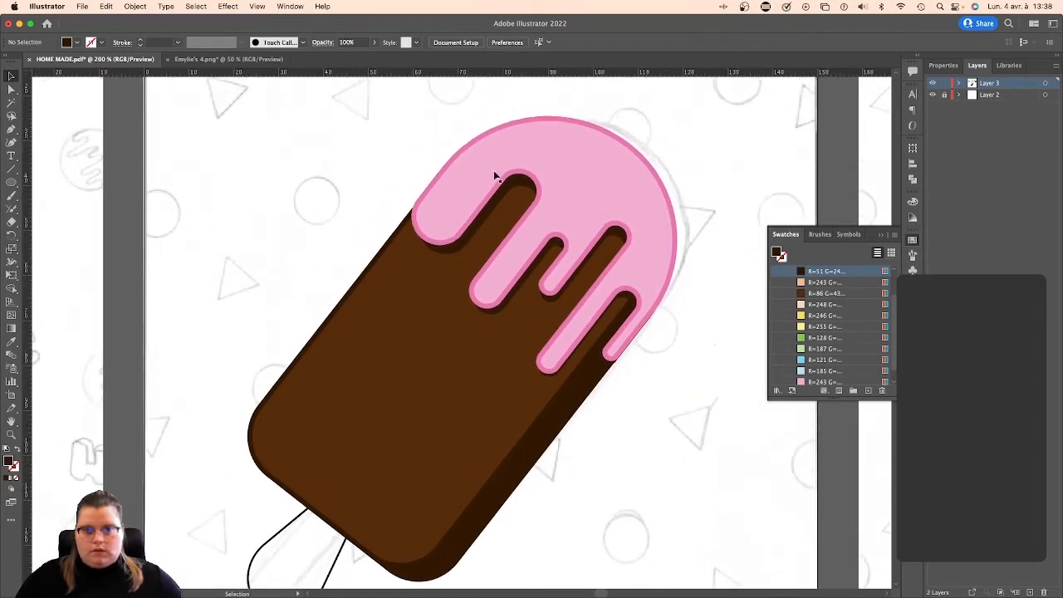
pyautogui.scroll(-3, 286, 393)
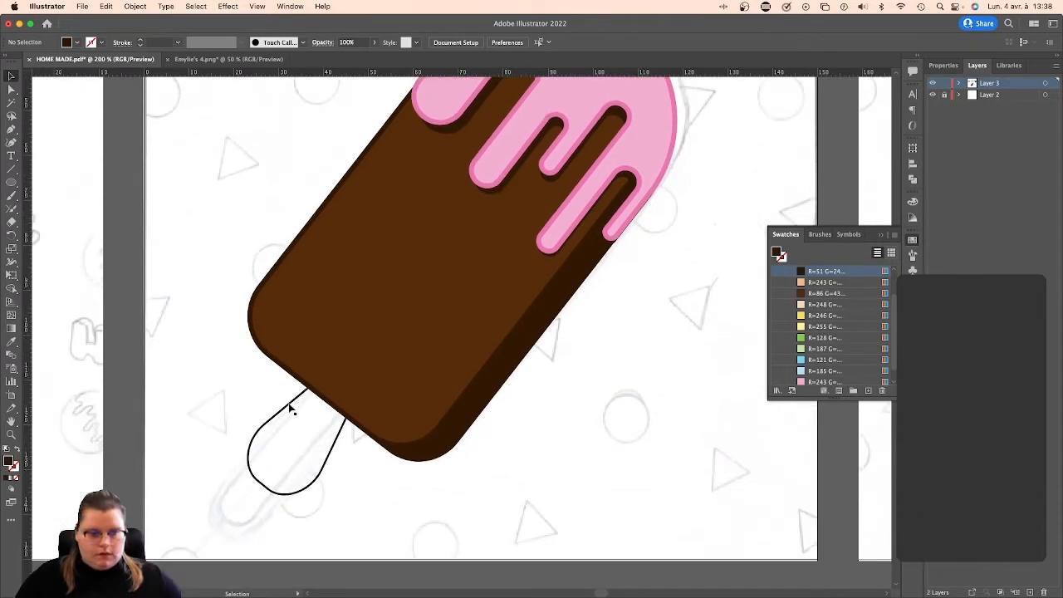
pyautogui.click(302, 402)
pyautogui.moveTo(301, 402); pyautogui.dragTo(264, 441)
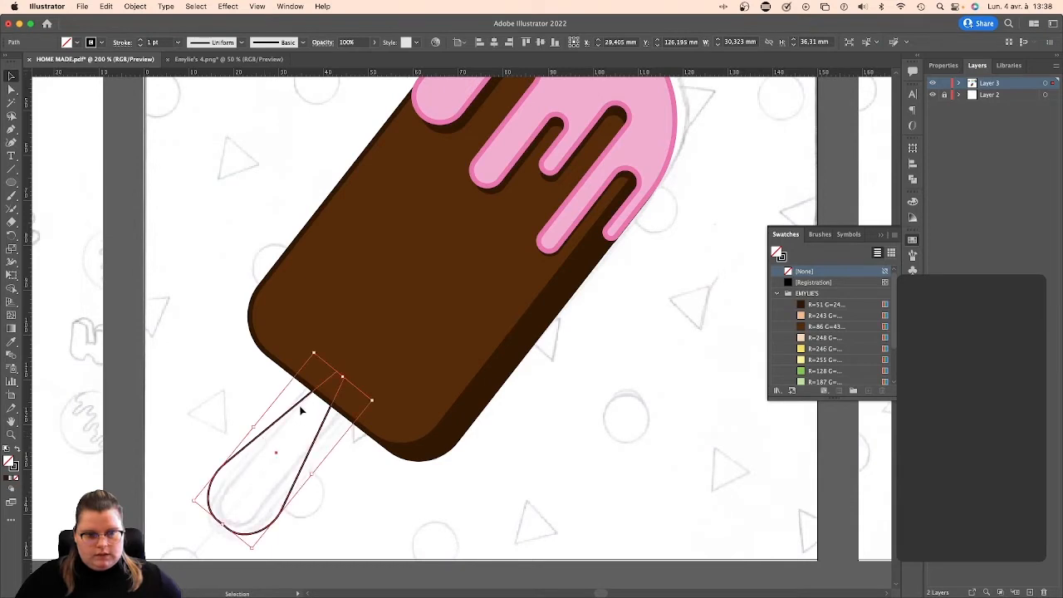
pyautogui.keyDown('shift'); pyautogui.click(304, 401); pyautogui.keyUp('shift')
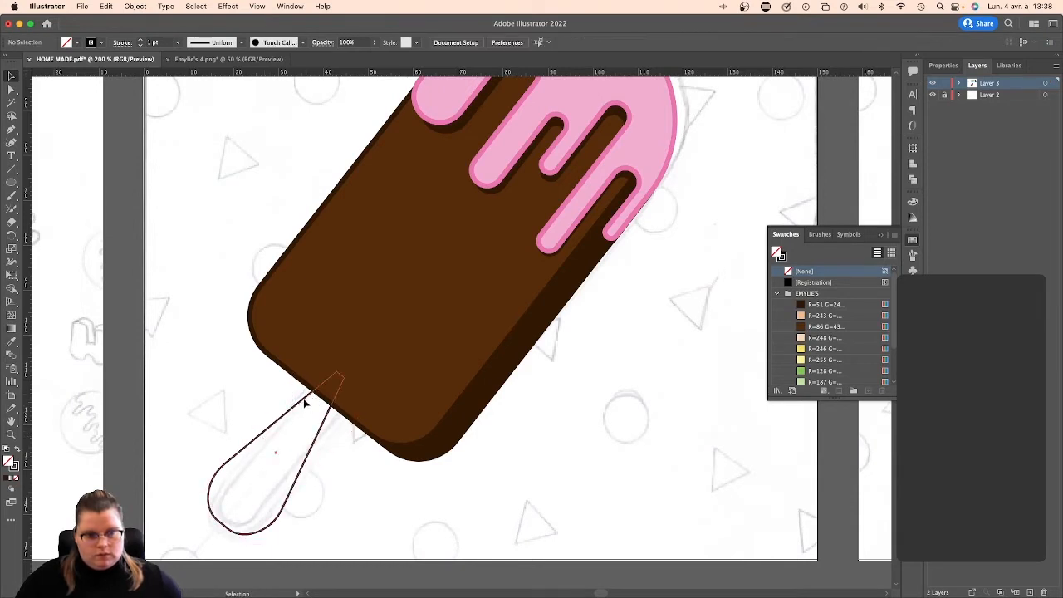
pyautogui.moveTo(304, 401)
pyautogui.mouseDown()
pyautogui.moveTo(287, 417)
pyautogui.moveTo(306, 401)
pyautogui.mouseUp()
pyautogui.click(368, 470)
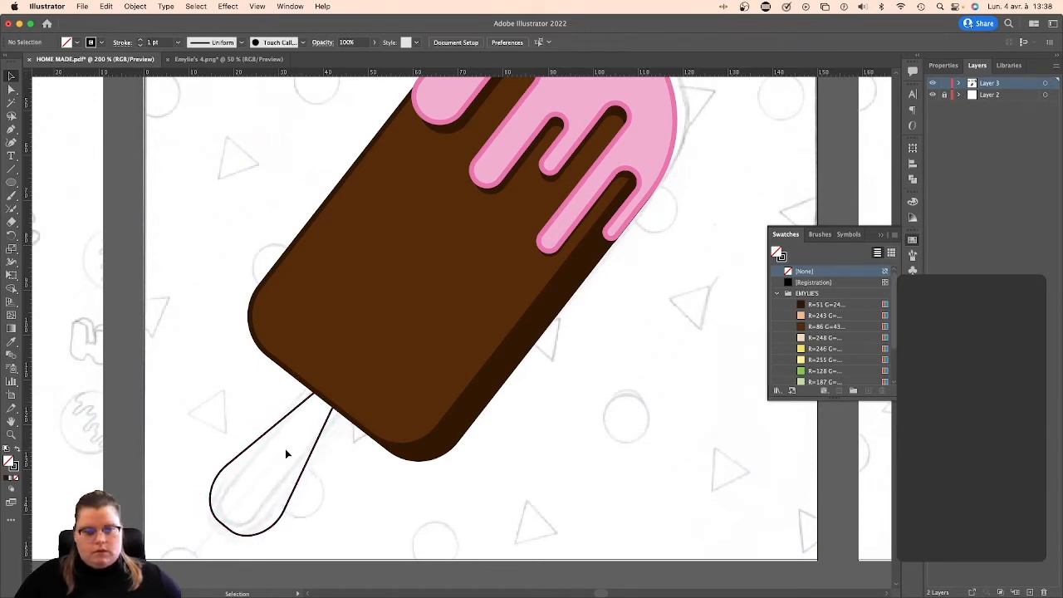
# Fill the stick with the cream R=248 swatch and colour its stroke with the peach R=243 swatch.
pyautogui.click(289, 424)
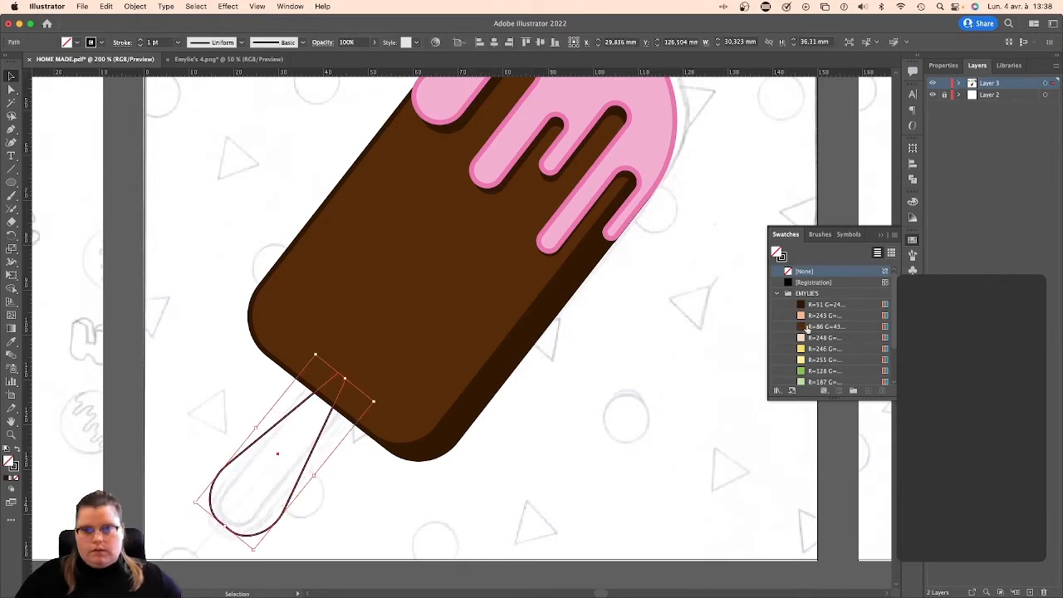
pyautogui.click(810, 338)
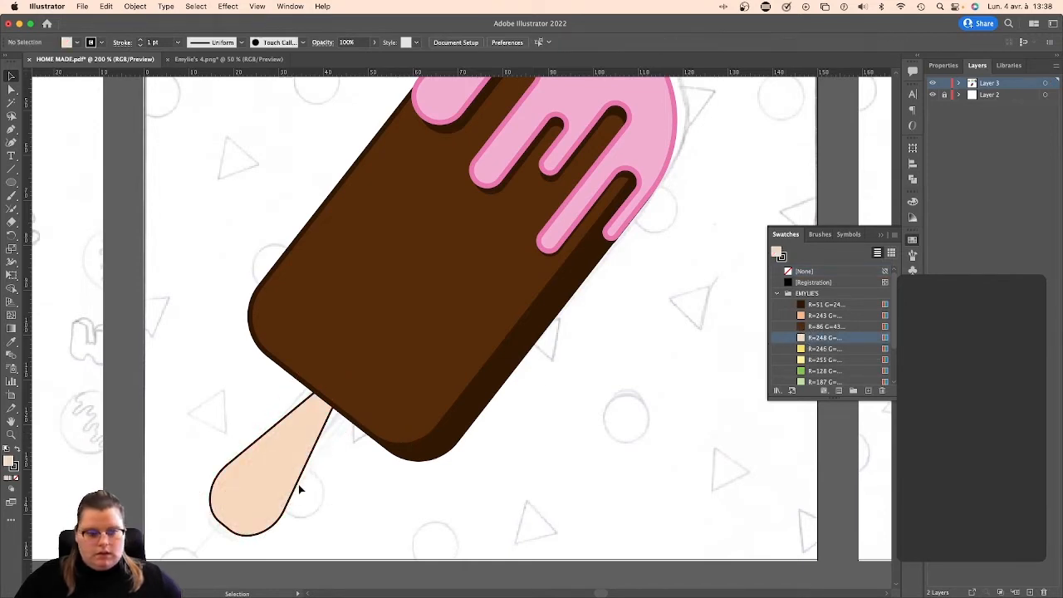
pyautogui.click(13, 466)
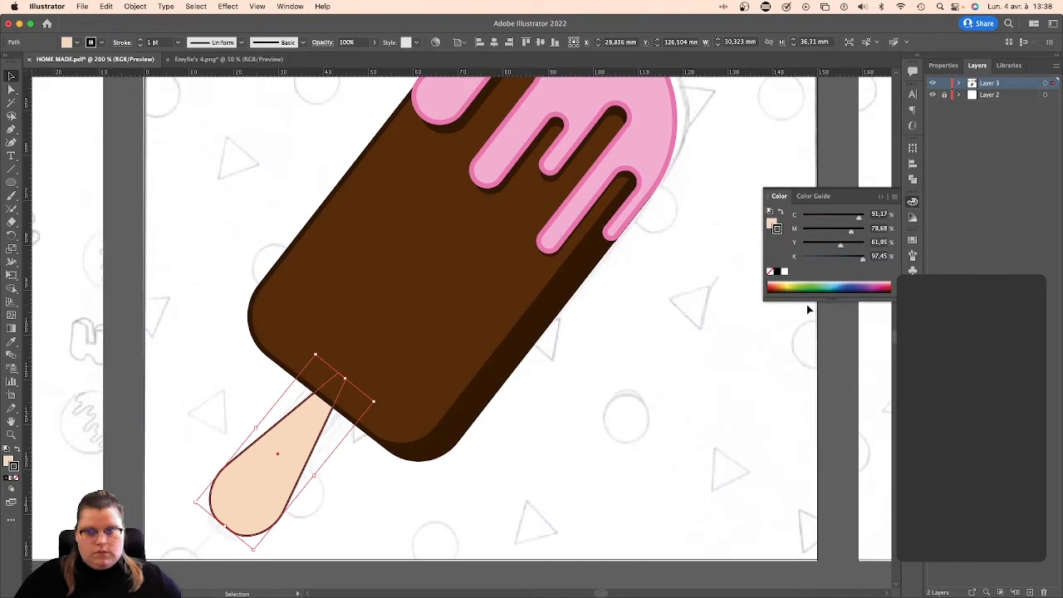
pyautogui.click(912, 241)
pyautogui.click(810, 317)
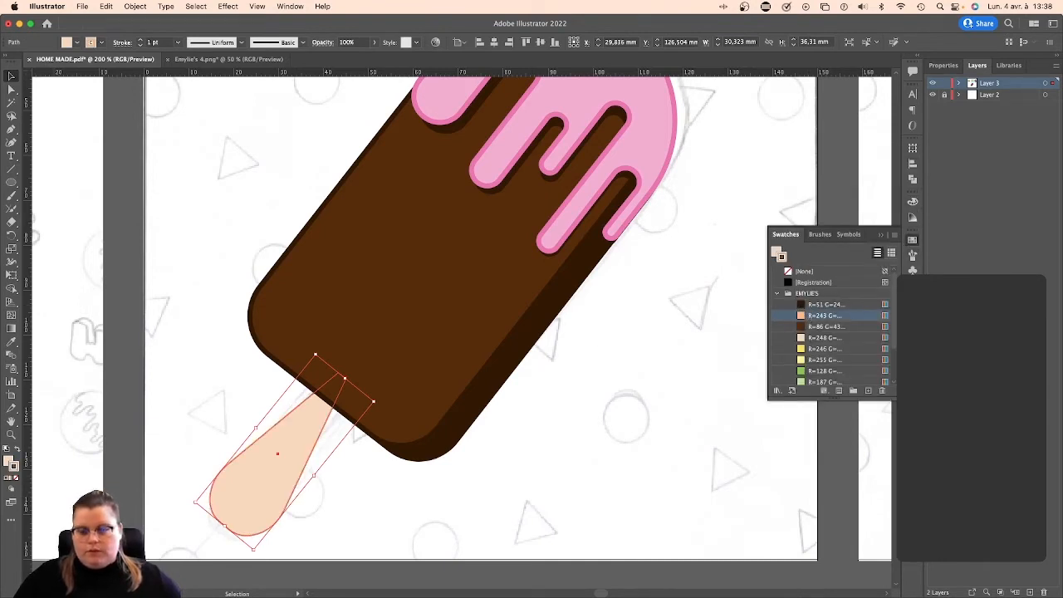
# Set the stick's stroke to 3 pt and align it to the inside.
pyautogui.press('super+F10')
pyautogui.click(814, 304)
pyautogui.click(814, 304)
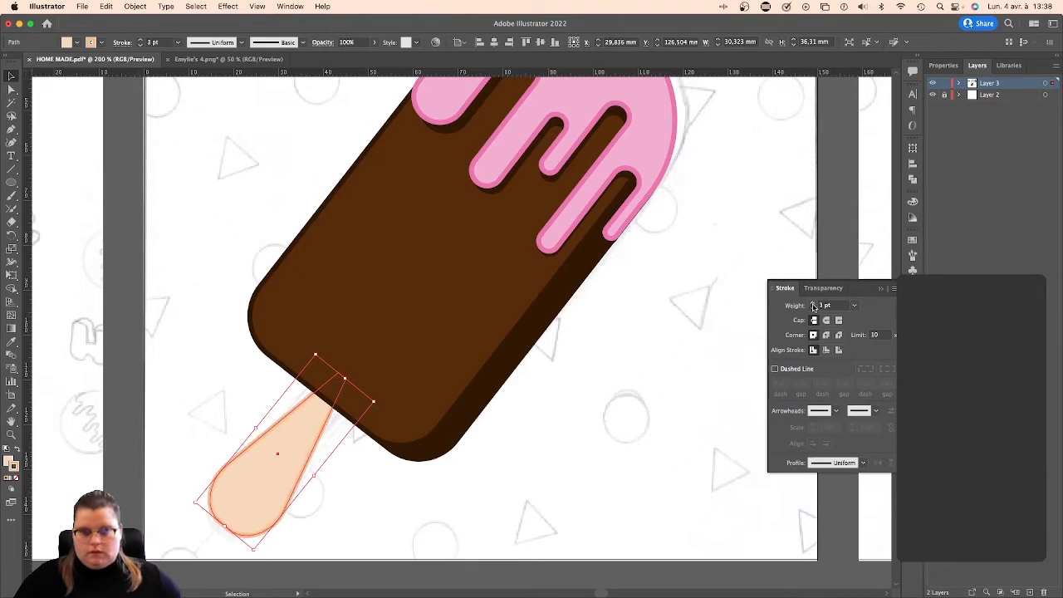
pyautogui.click(827, 350)
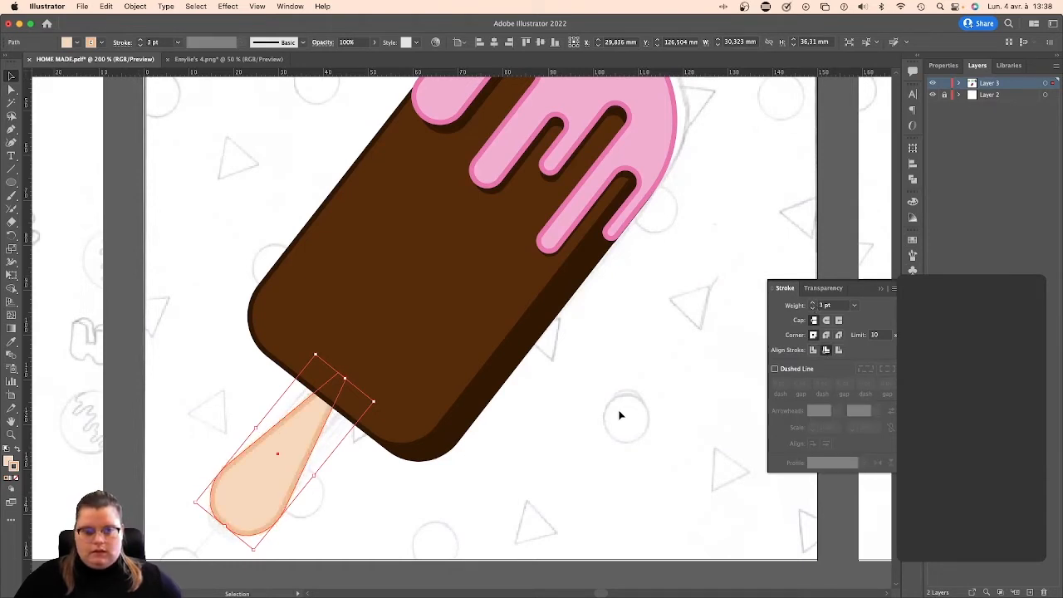
pyautogui.click(351, 467)
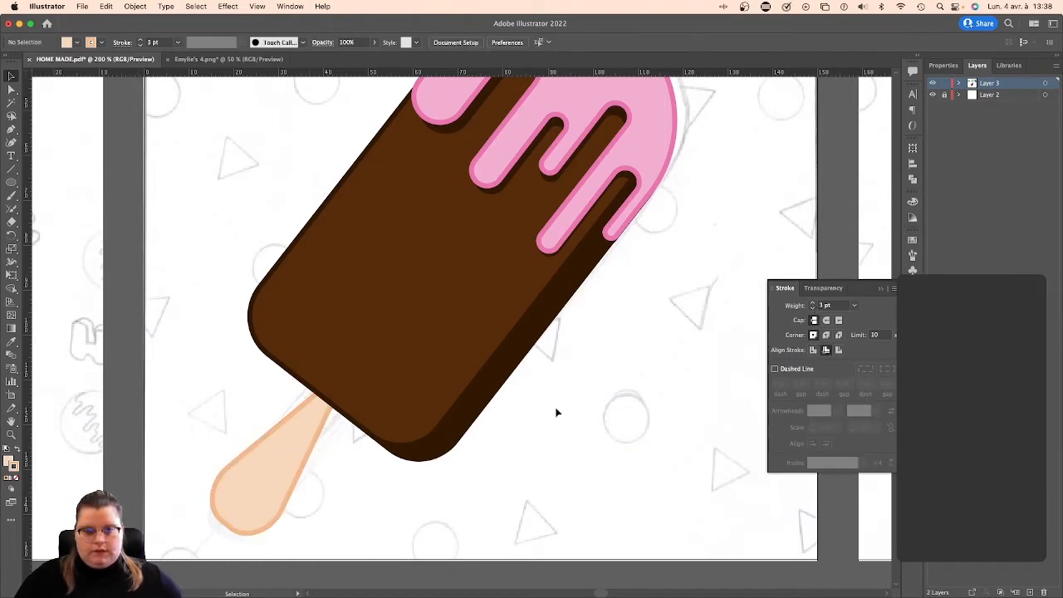
# Examine the popsicle design in the Emylie's 4.png document, return to HOME MADE.pdf and select the popsicle's front body.
pyautogui.press('super+minus')
pyautogui.press('super+minus')
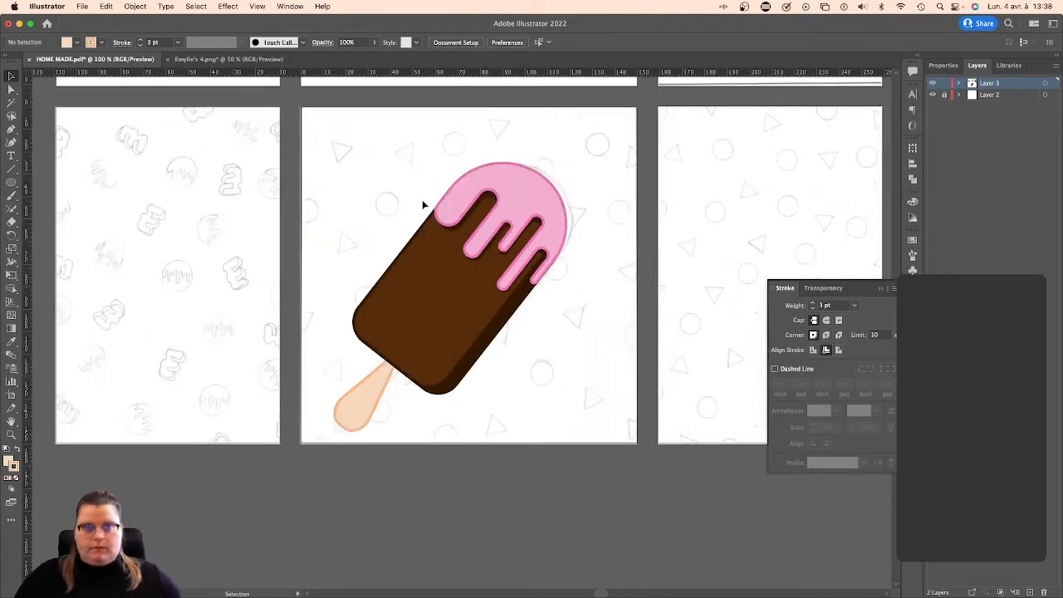
pyautogui.click(218, 59)
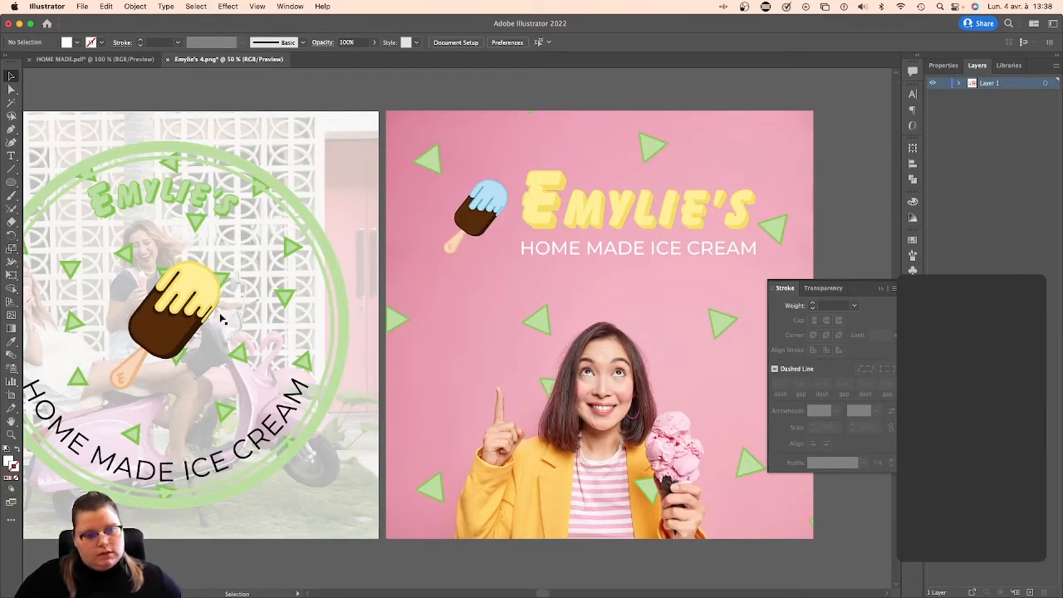
pyautogui.hscroll(-2, 223, 318)
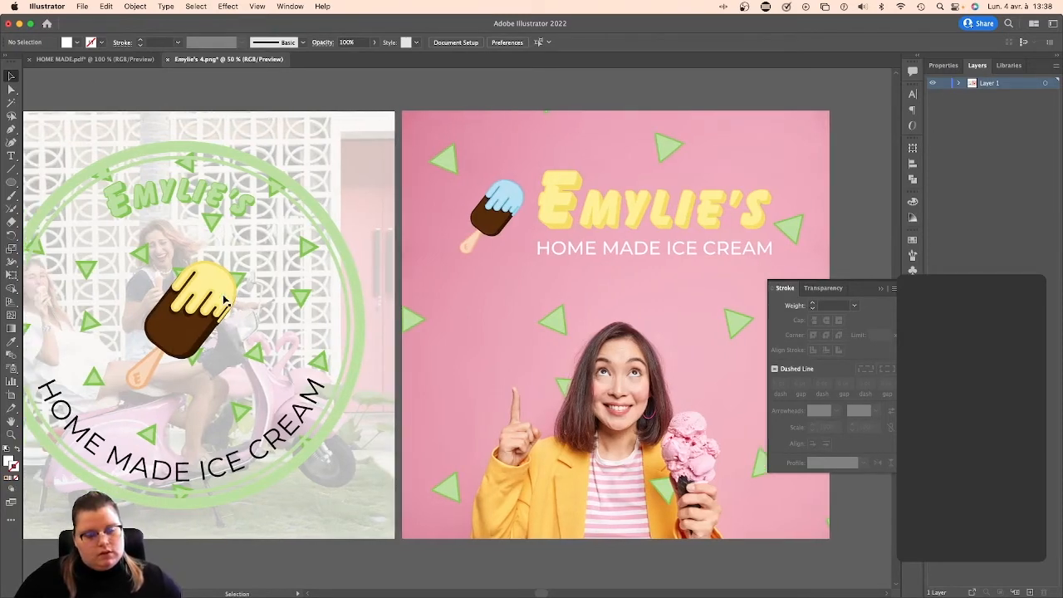
pyautogui.click(74, 60)
pyautogui.click(470, 339)
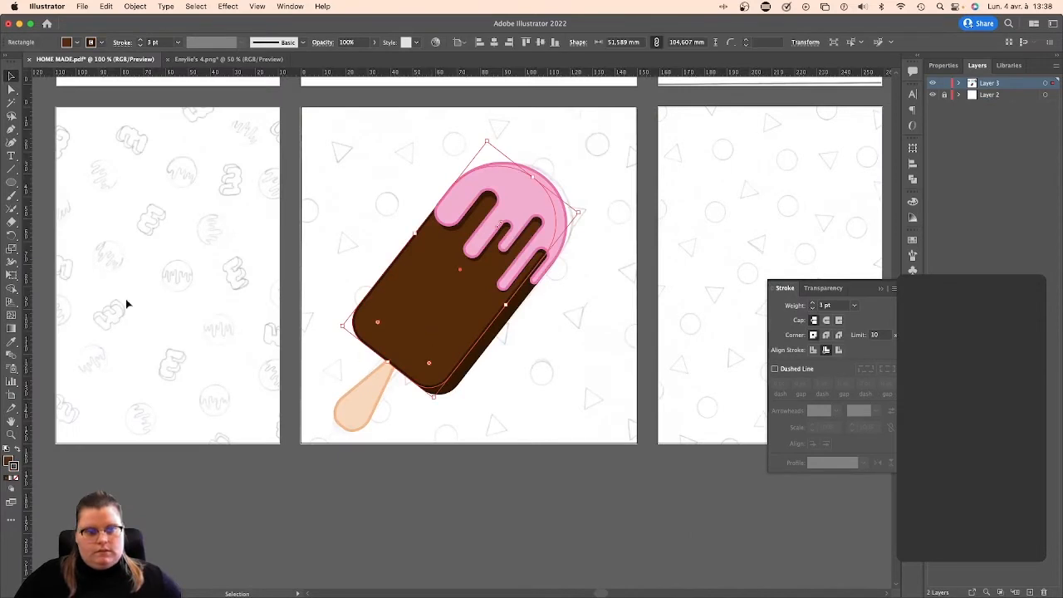
# Round both lower corners of the popsicle's front body more strongly, pulling their corner radii inward.
pyautogui.click(12, 91)
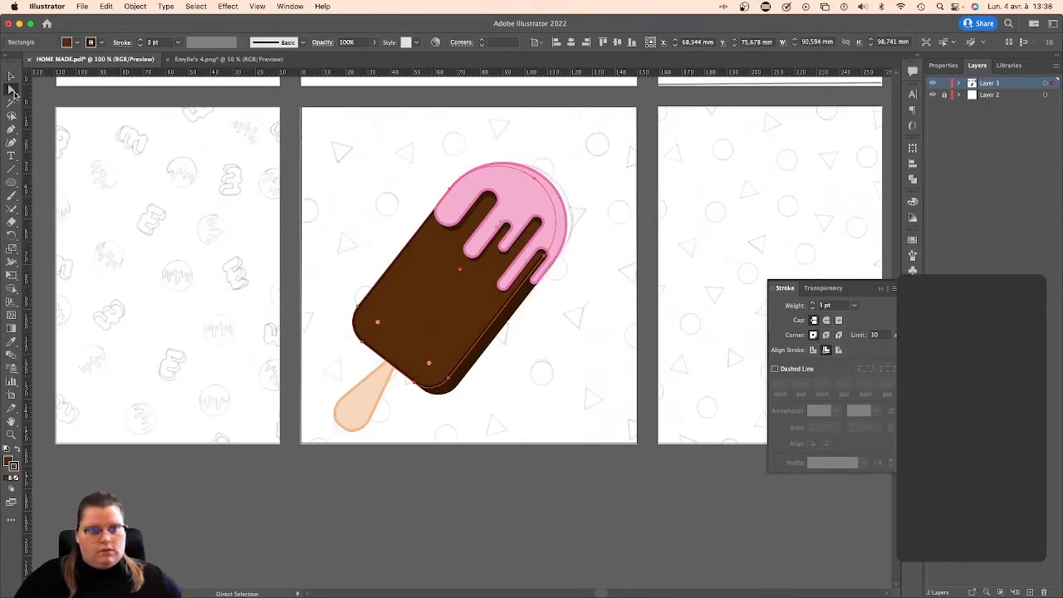
pyautogui.click(378, 330)
pyautogui.moveTo(378, 330); pyautogui.dragTo(400, 329)
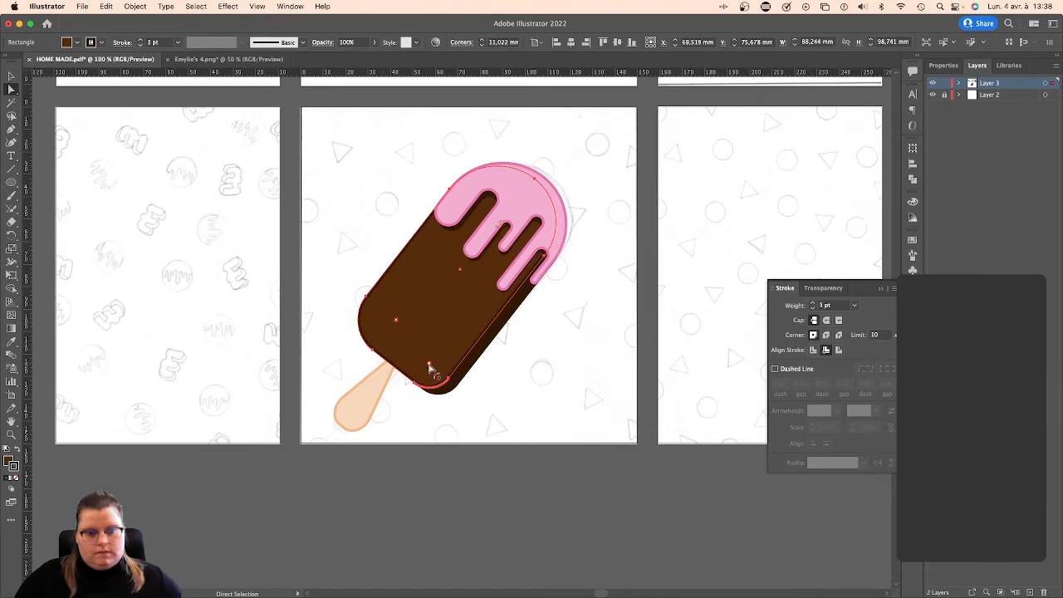
pyautogui.moveTo(429, 368)
pyautogui.mouseDown()
pyautogui.moveTo(404, 319)
pyautogui.moveTo(428, 347)
pyautogui.moveTo(426, 337)
pyautogui.moveTo(399, 329)
pyautogui.mouseUp()
pyautogui.click(400, 324)
# Try to adjust the rounding of the lower corners on the popsicle's dark rear body.
pyautogui.click(452, 389)
pyautogui.click(438, 372)
pyautogui.click(388, 331)
# Delete the dark rear body behind the popsicle's front body.
pyautogui.click(12, 76)
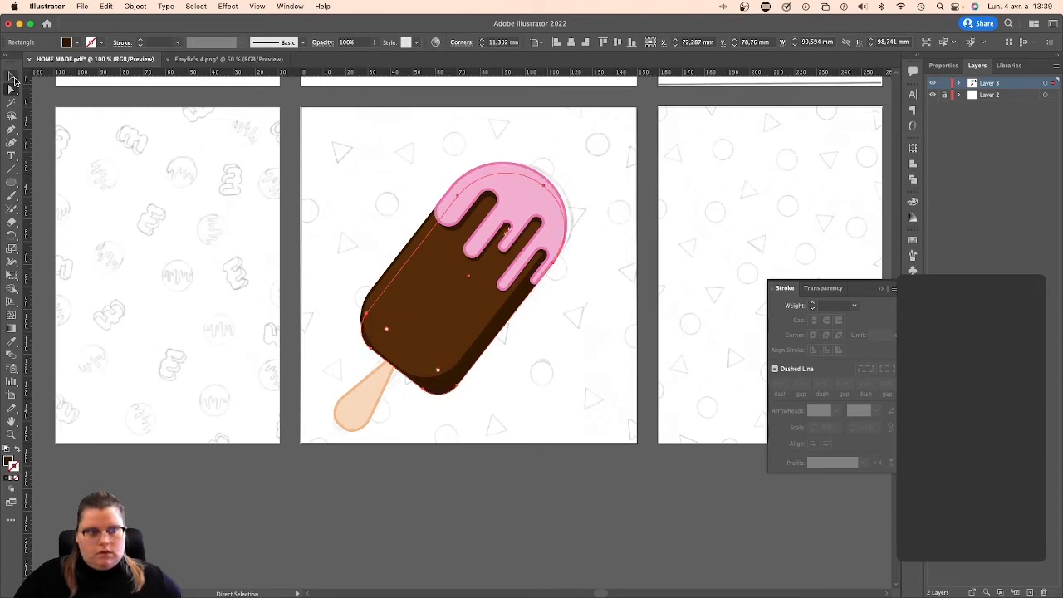
pyautogui.click(284, 215)
pyautogui.click(422, 307)
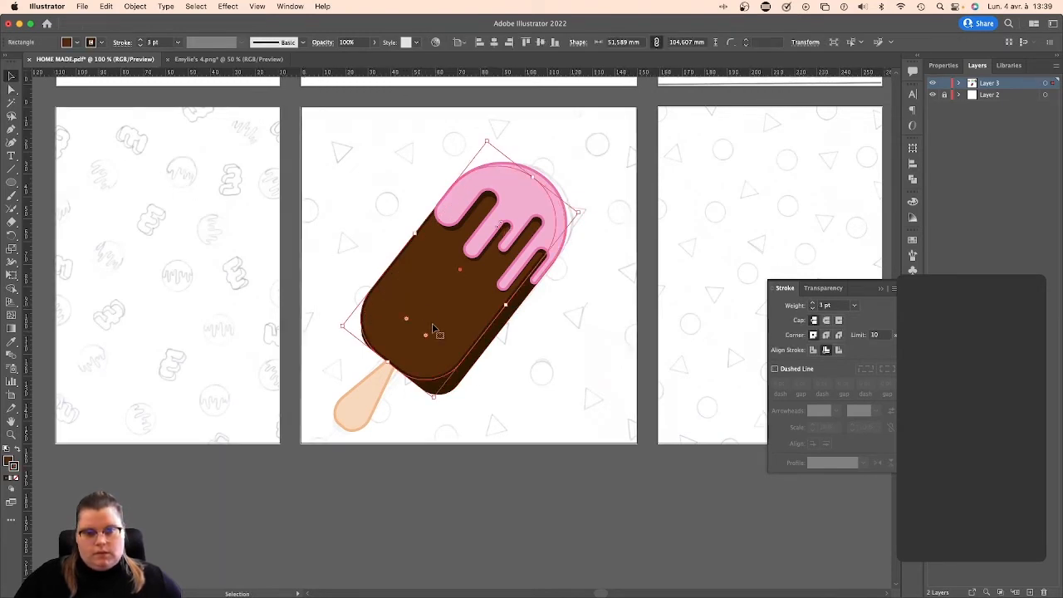
pyautogui.click(471, 372)
pyautogui.press('Delete')
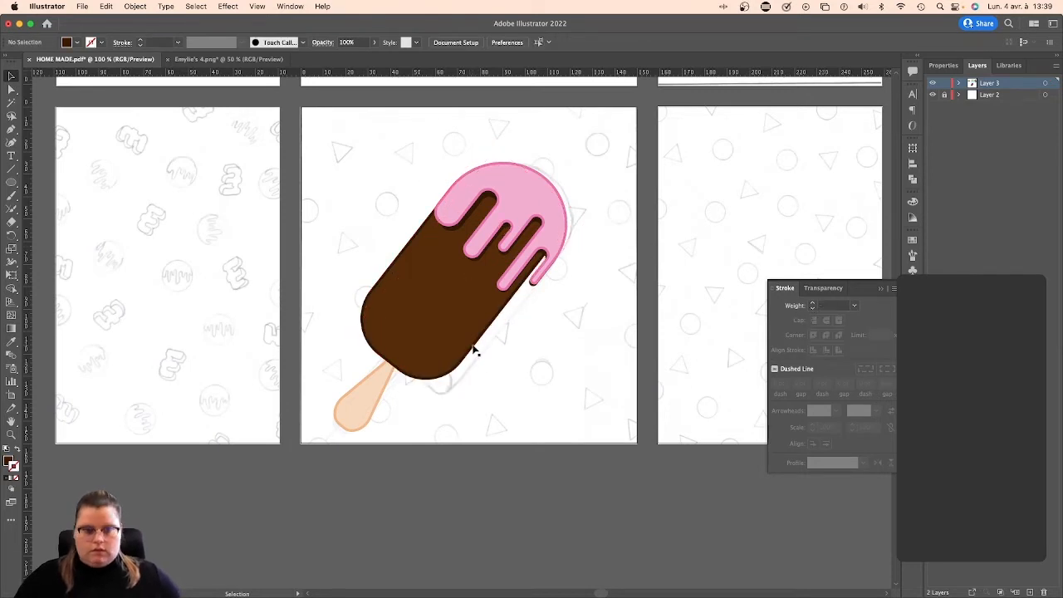
# Place a copy of the rounded front body slightly down and to the right, and send it behind the original.
pyautogui.moveTo(473, 348); pyautogui.dragTo(469, 355)
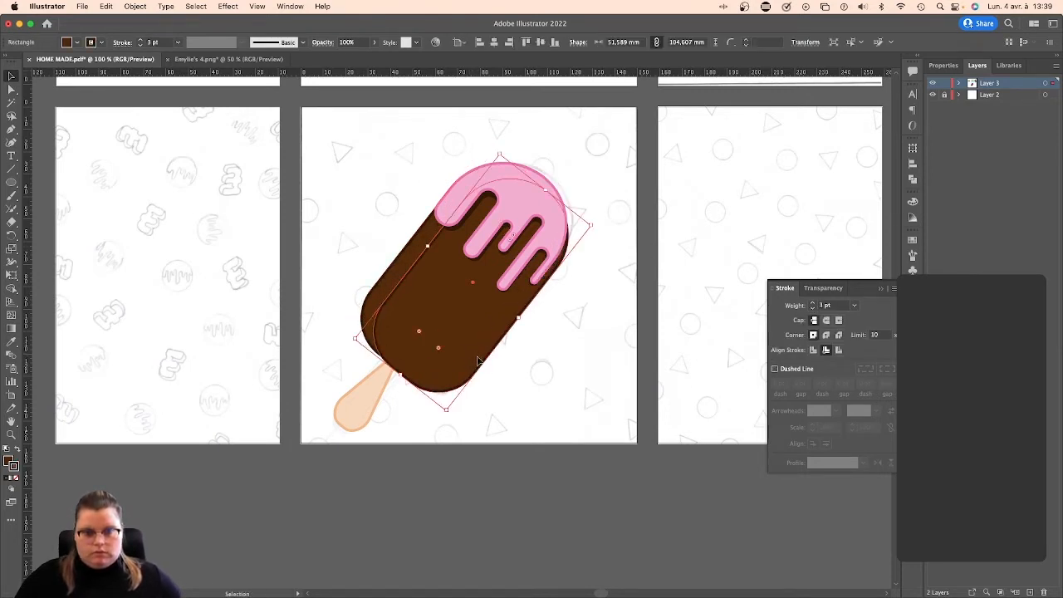
pyautogui.rightClick(470, 356)
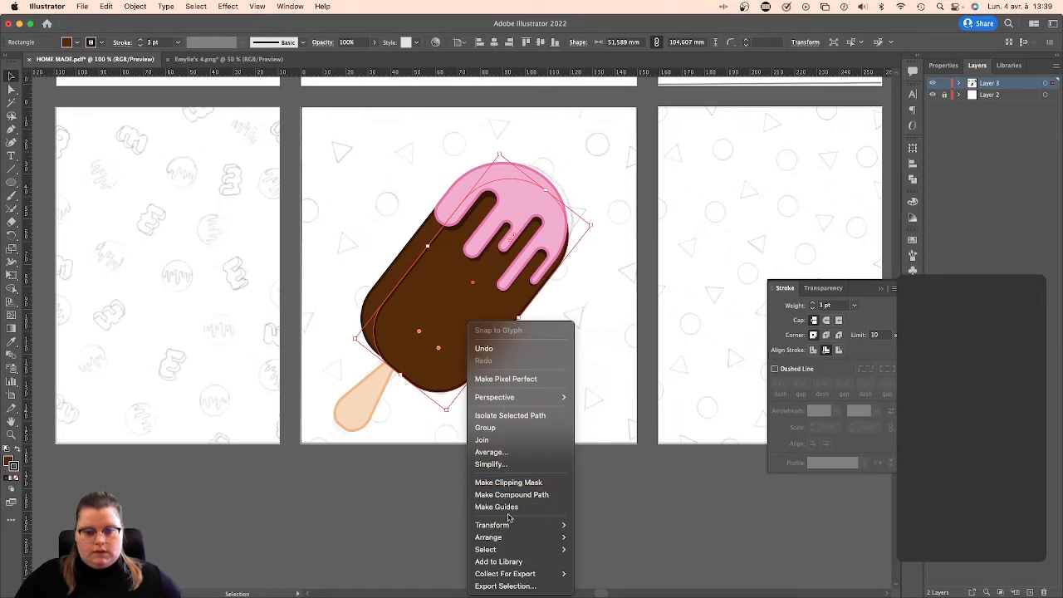
pyautogui.moveTo(511, 537)
pyautogui.click(600, 568)
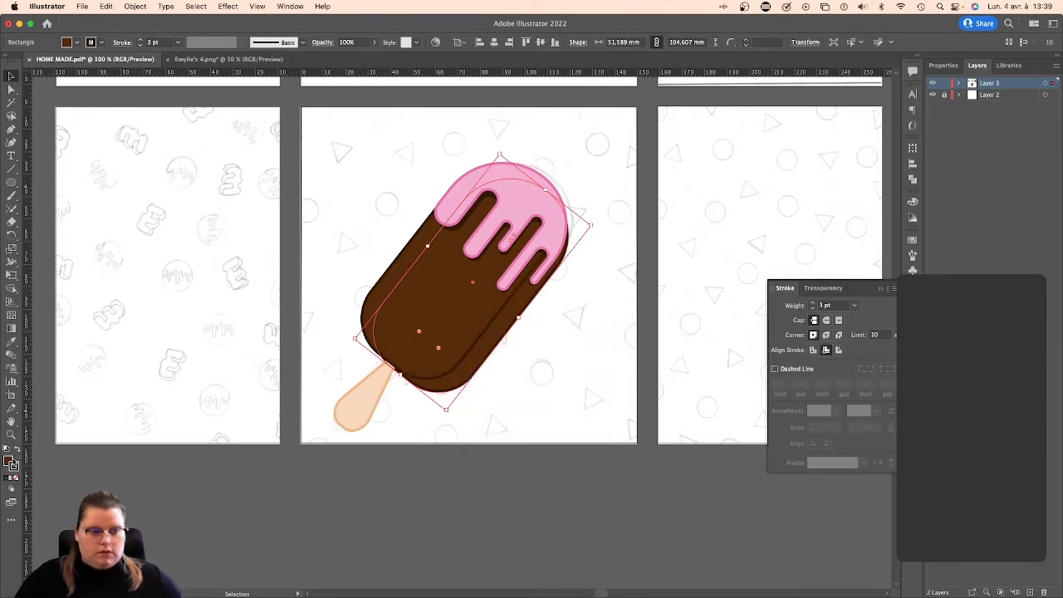
# Fill the copied rear body with dark brown and no stroke, and shift it slightly closer to the front body.
pyautogui.click(17, 478)
pyautogui.click(450, 430)
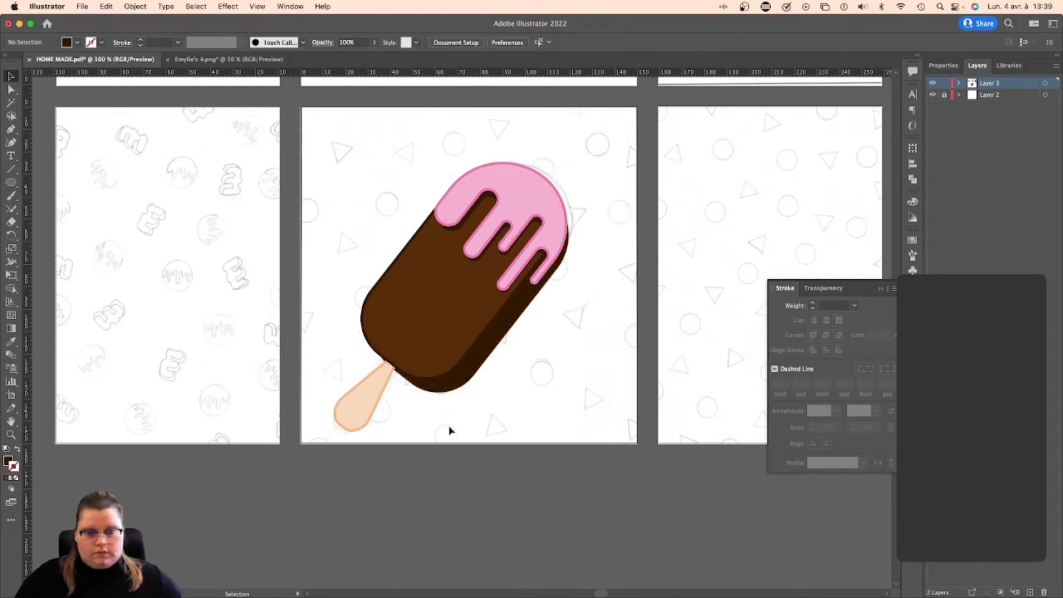
pyautogui.moveTo(464, 377); pyautogui.dragTo(485, 347)
pyautogui.click(547, 358)
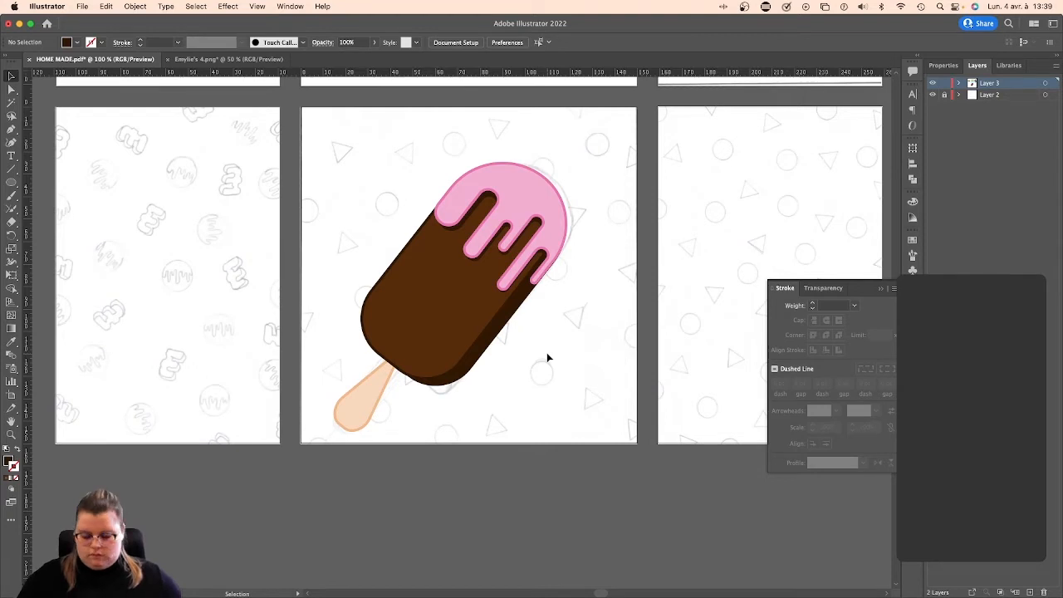
# Try to align the bottoms of the popsicle's front and rear bodies.
pyautogui.press('super+plus')
pyautogui.press('super+plus')
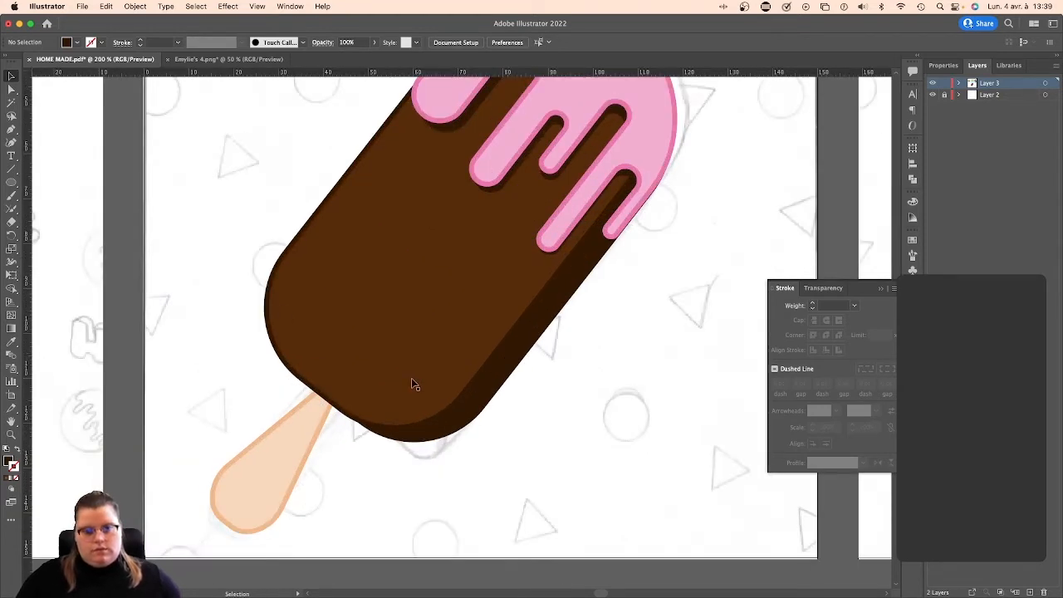
pyautogui.click(477, 387)
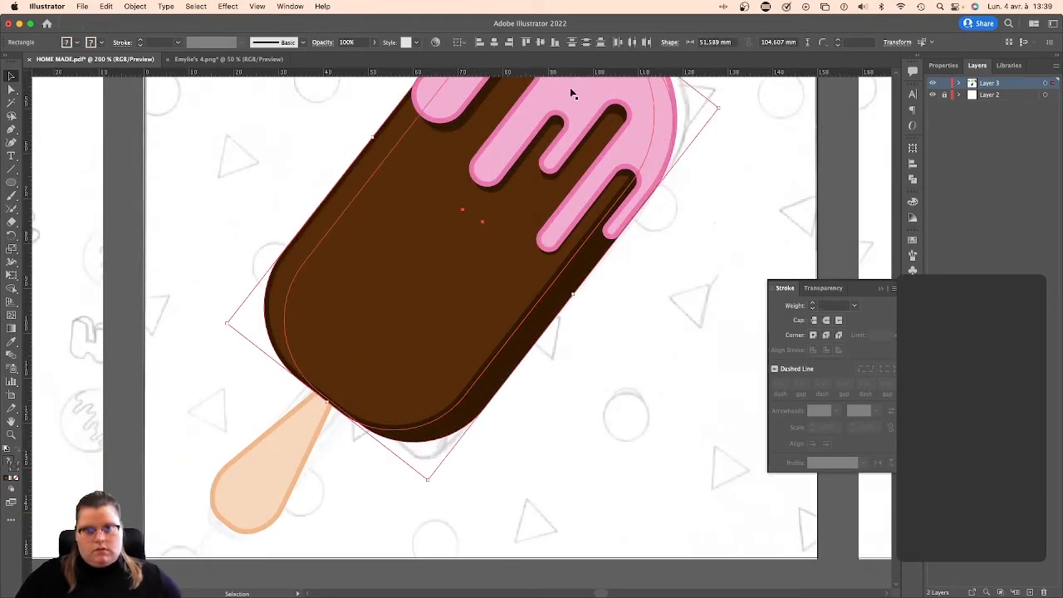
pyautogui.click(555, 43)
pyautogui.click(669, 330)
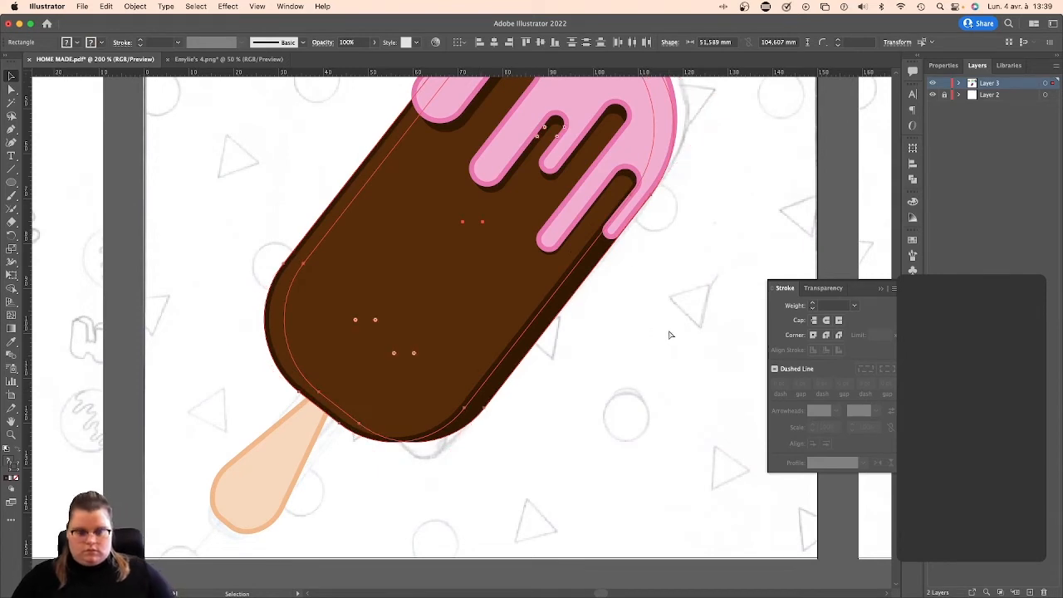
# Nudge the popsicle's rear body slightly and move the stick diagonally closer to the body.
pyautogui.moveTo(420, 431); pyautogui.dragTo(418, 430)
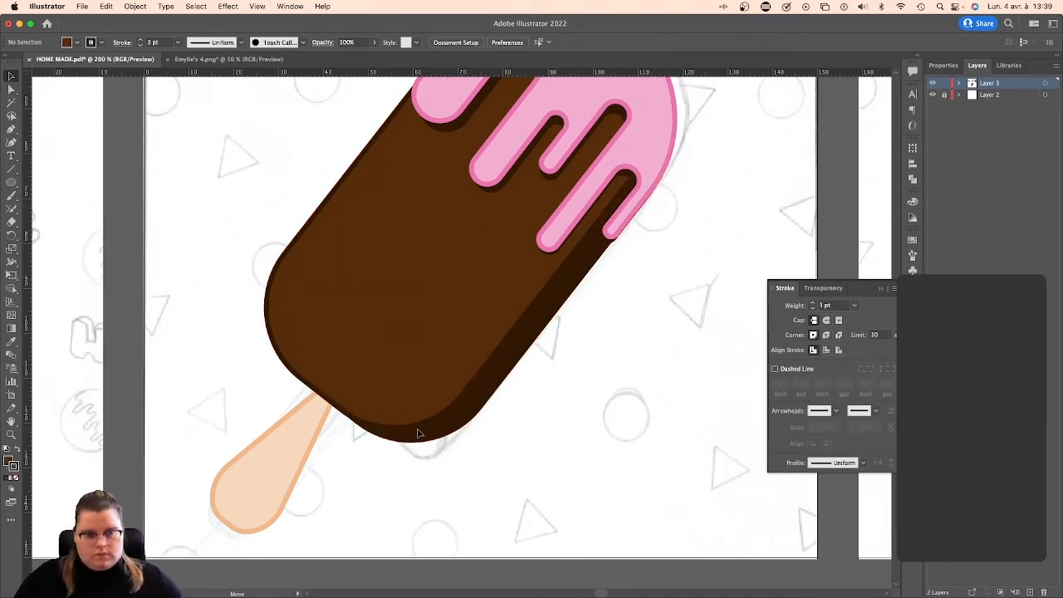
pyautogui.click(535, 453)
pyautogui.moveTo(324, 424); pyautogui.dragTo(332, 418)
pyautogui.click(553, 456)
# Nudge the dark shadow under the pink glaze to the left and slightly down.
pyautogui.scroll(3, 611, 386)
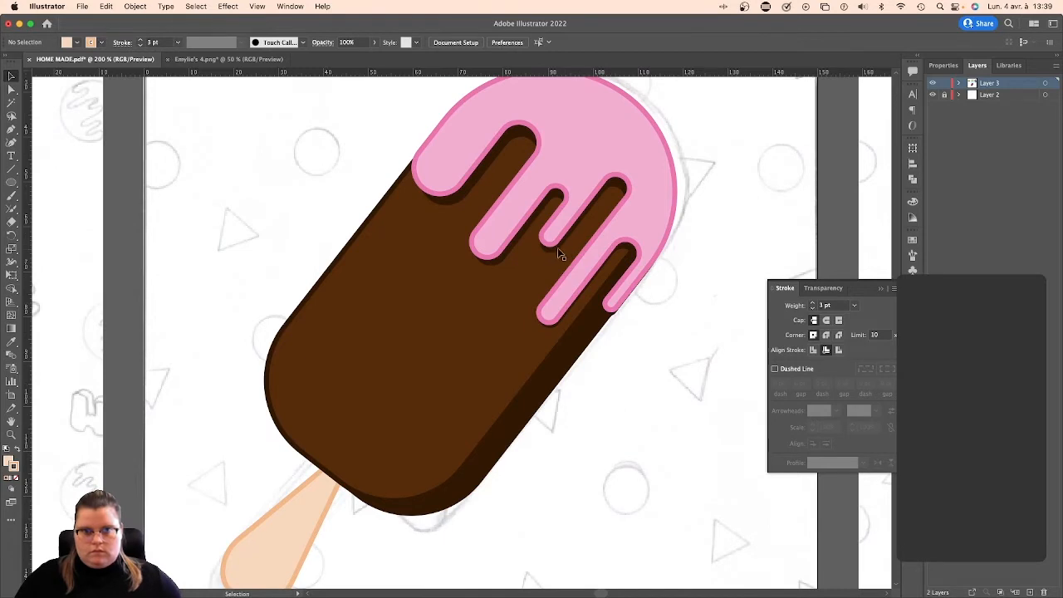
pyautogui.click(552, 251)
pyautogui.press('Left')
pyautogui.press('Left')
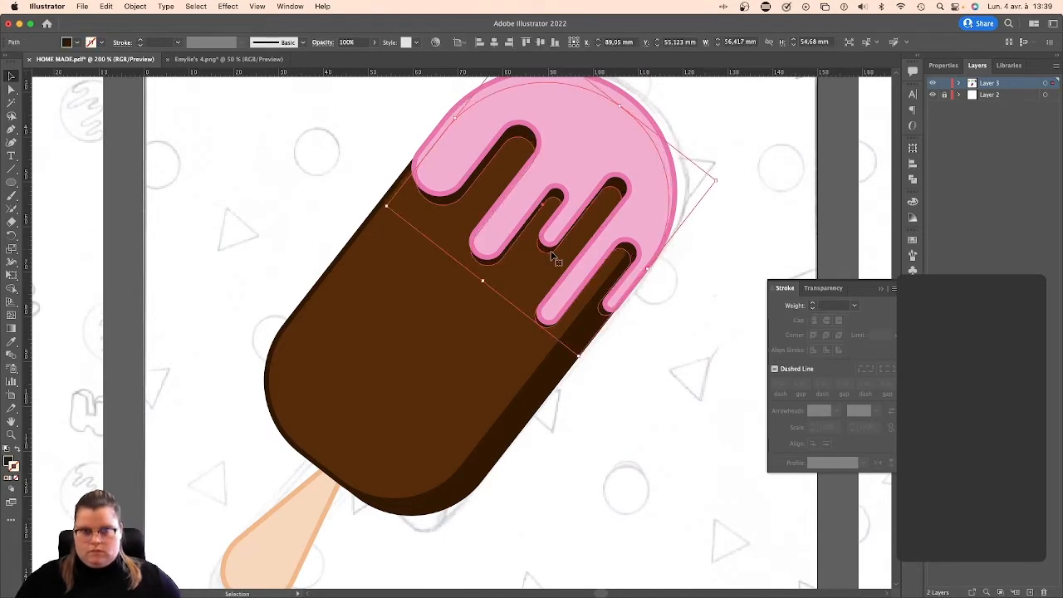
pyautogui.press('Left')
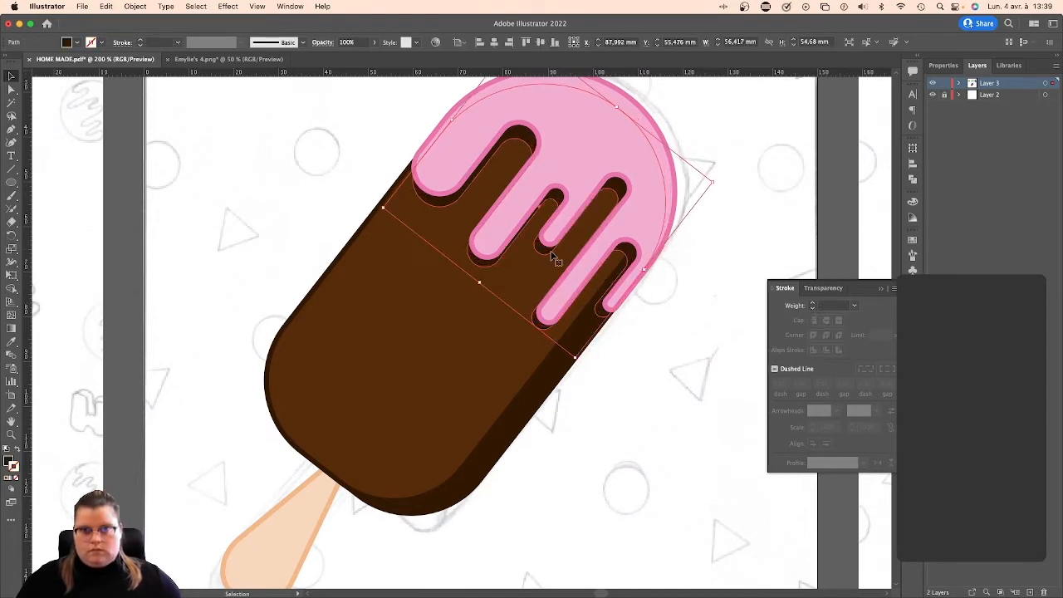
pyautogui.click(689, 292)
# Enlarge the glaze's dark shadow to about 58.2 × 56.4 mm and nudge it into place beneath the pink drips.
pyautogui.scroll(3, 690, 291)
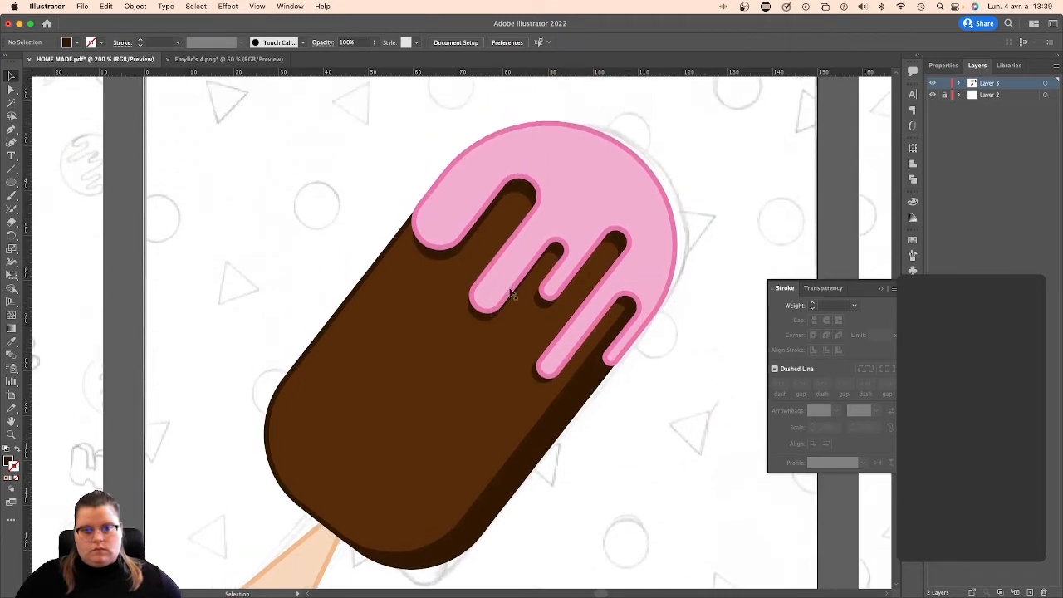
pyautogui.click(438, 226)
pyautogui.moveTo(449, 175); pyautogui.dragTo(443, 170)
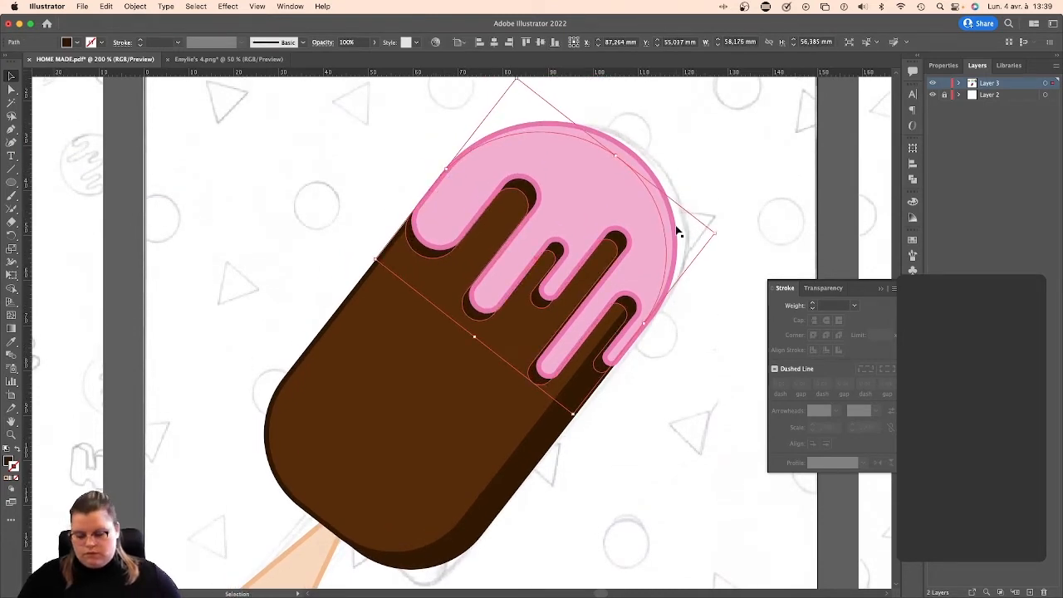
pyautogui.press('Right')
pyautogui.press('Down')
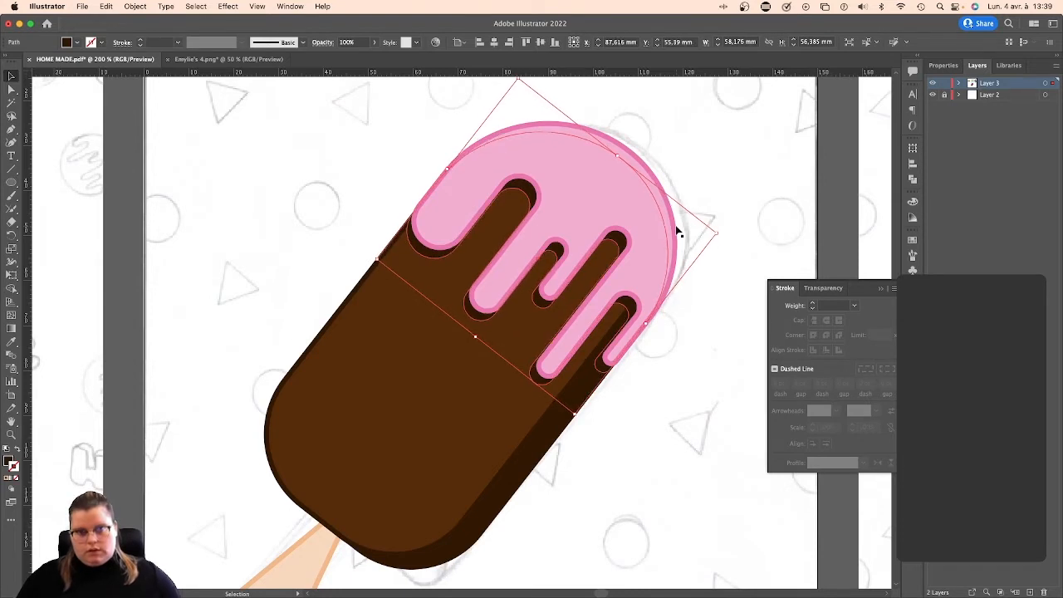
pyautogui.press('Right')
pyautogui.press('Up')
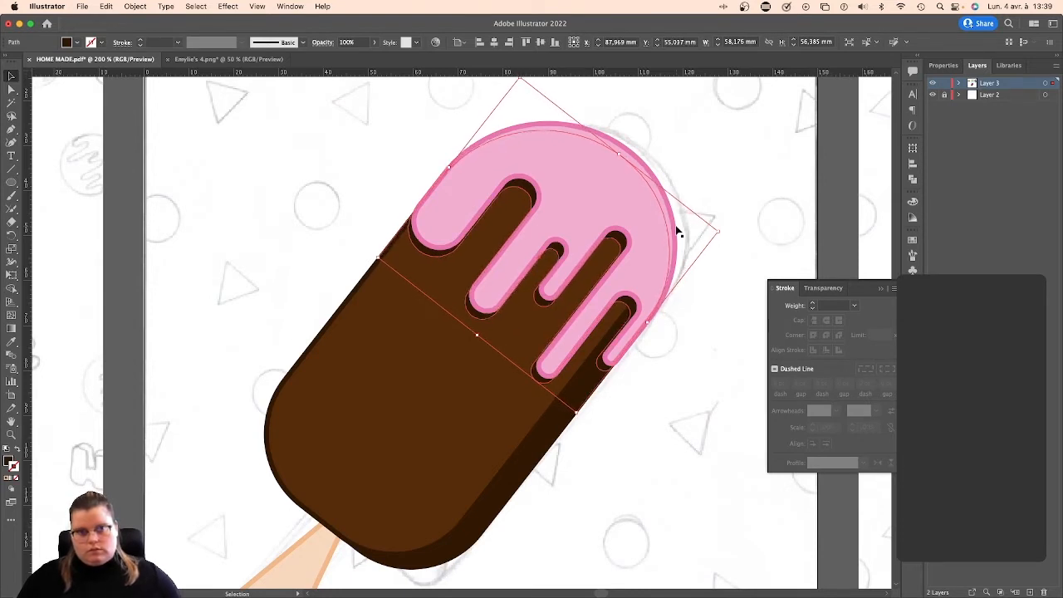
pyautogui.press('Left')
pyautogui.press('Down')
pyautogui.click(722, 186)
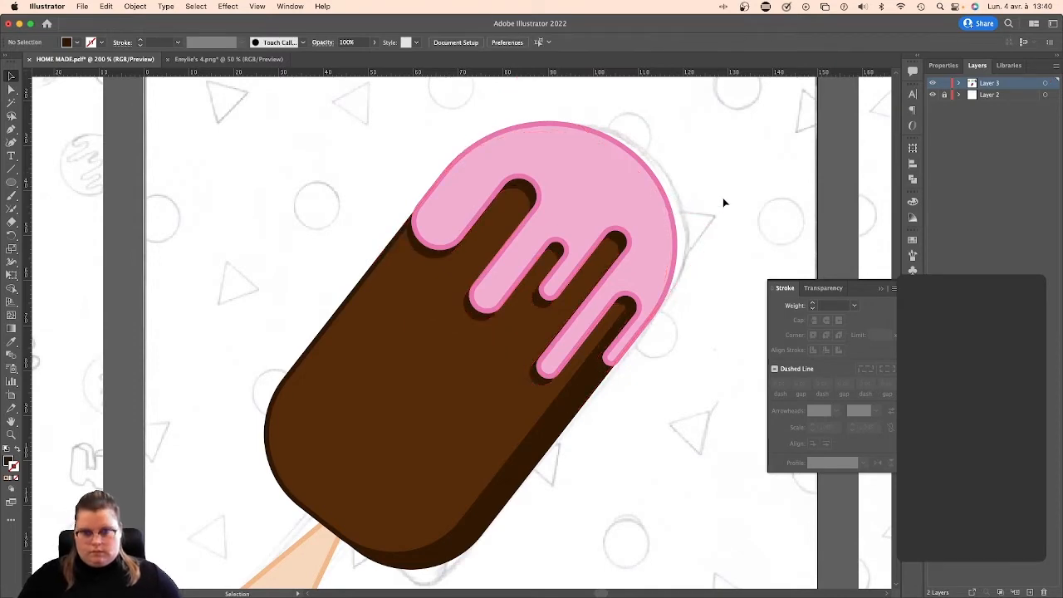
# Examine the whole popsicle and compare it with the finished design in the Emylie's 4.png document, returning to HOME MADE.pdf.
pyautogui.press('super+minus')
pyautogui.press('super+minus')
pyautogui.scroll(-1, 724, 201)
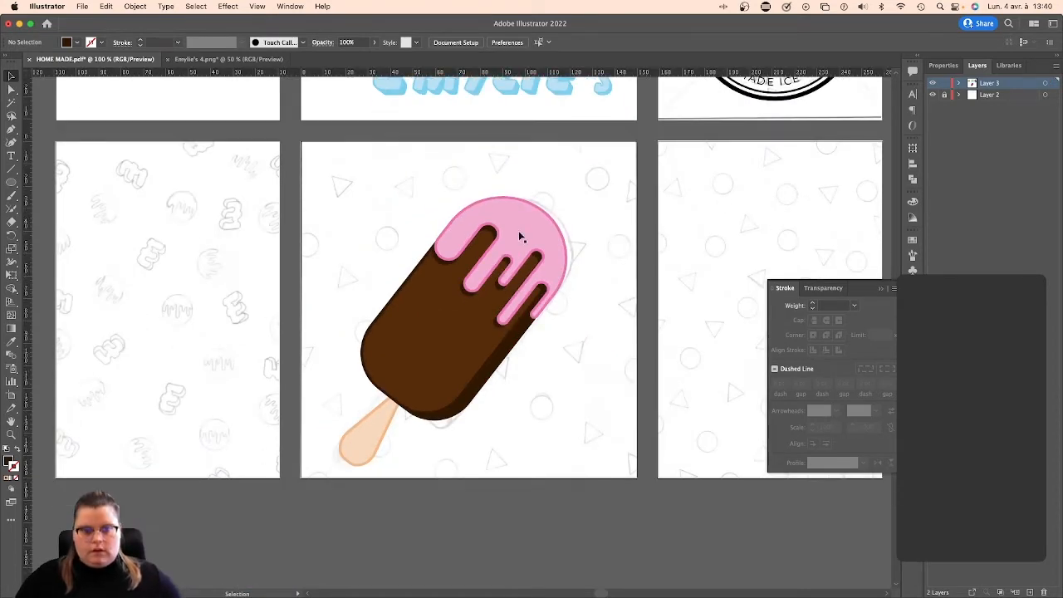
pyautogui.scroll(1, 405, 215)
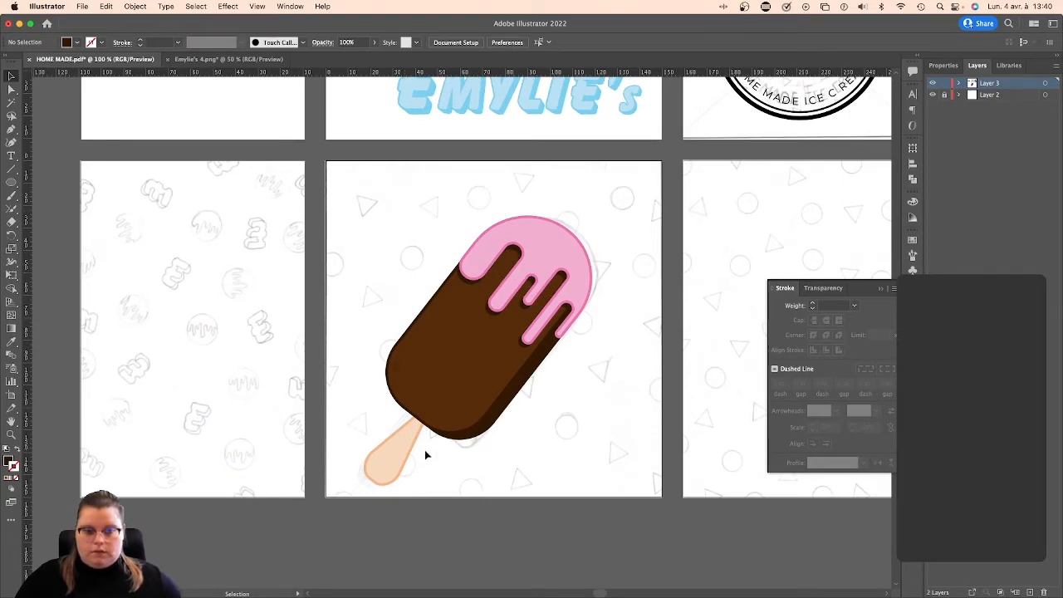
pyautogui.scroll(3, 404, 289)
pyautogui.scroll(-2, 404, 289)
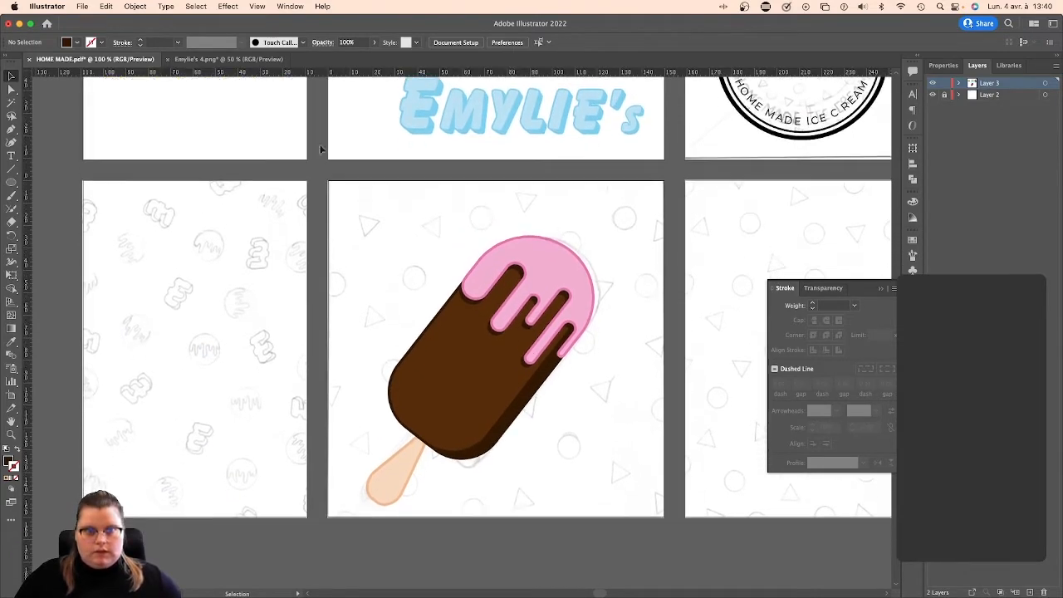
pyautogui.click(222, 59)
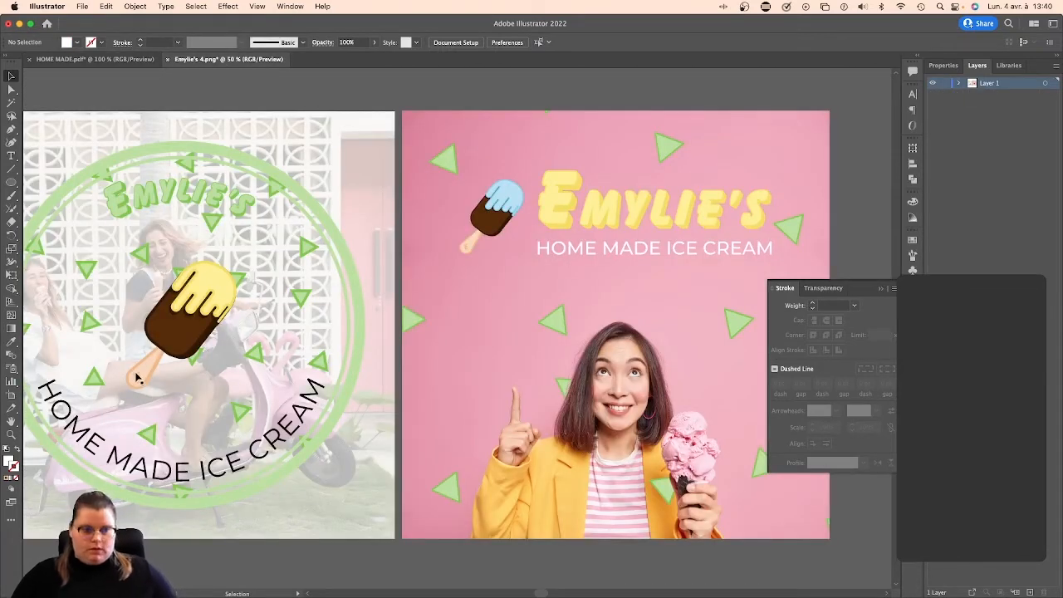
pyautogui.click(94, 60)
pyautogui.scroll(3, 127, 118)
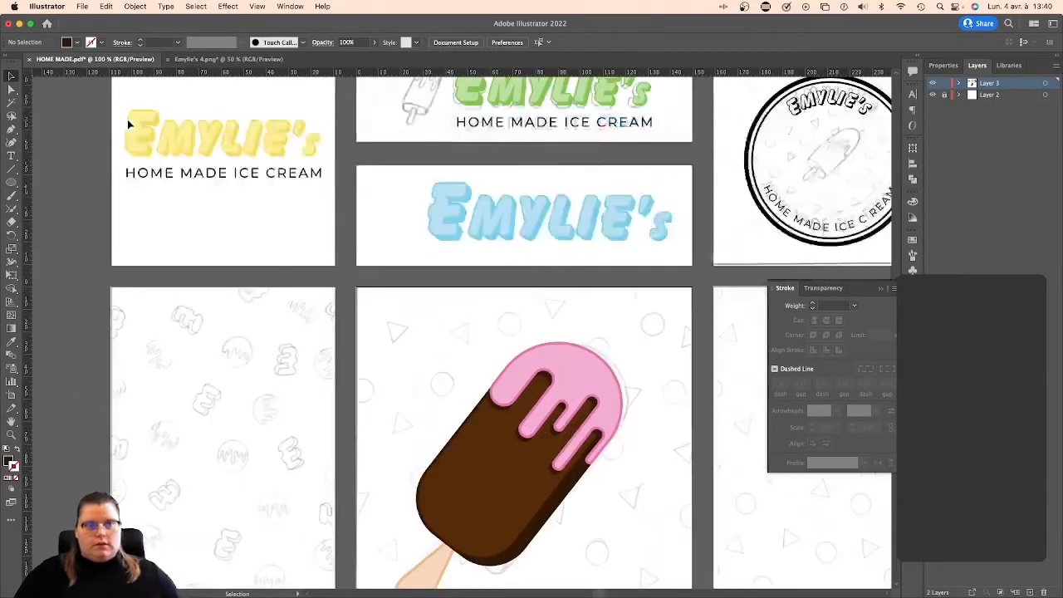
# Place a copy of the yellow logo's letter E beside the popsicle and fill it with the peach R=243 swatch, without a stroke.
pyautogui.click(214, 184)
pyautogui.moveTo(214, 184); pyautogui.dragTo(162, 357)
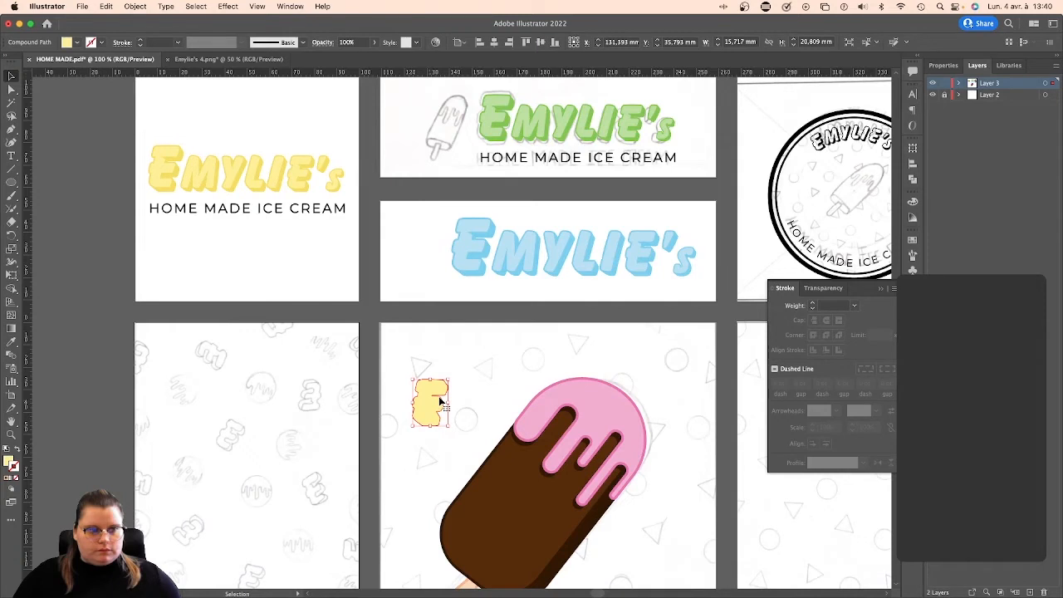
pyautogui.click(914, 241)
pyautogui.click(819, 337)
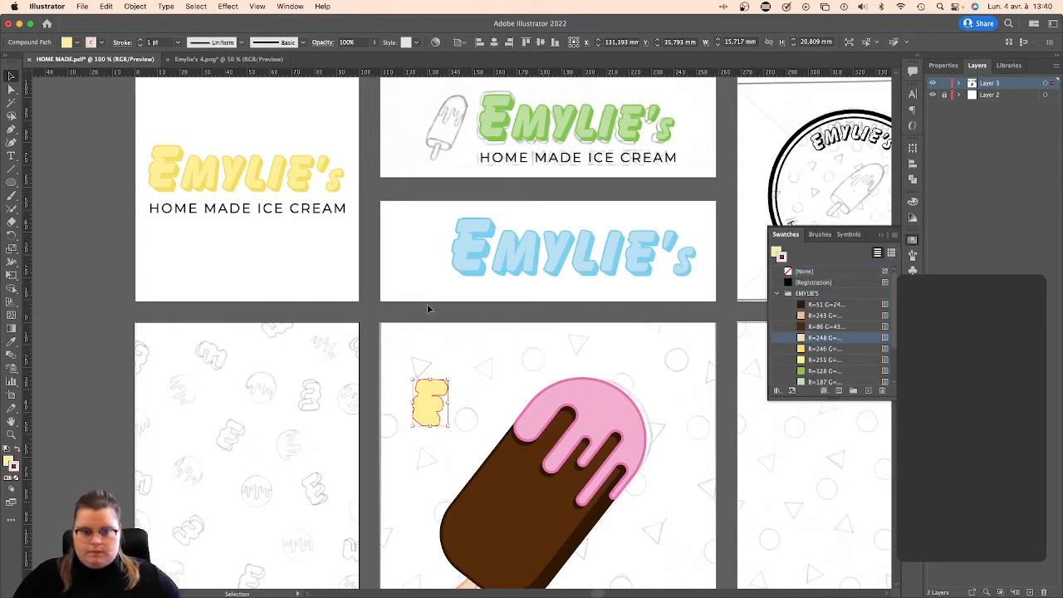
pyautogui.scroll(-2, 770, 320)
pyautogui.click(809, 317)
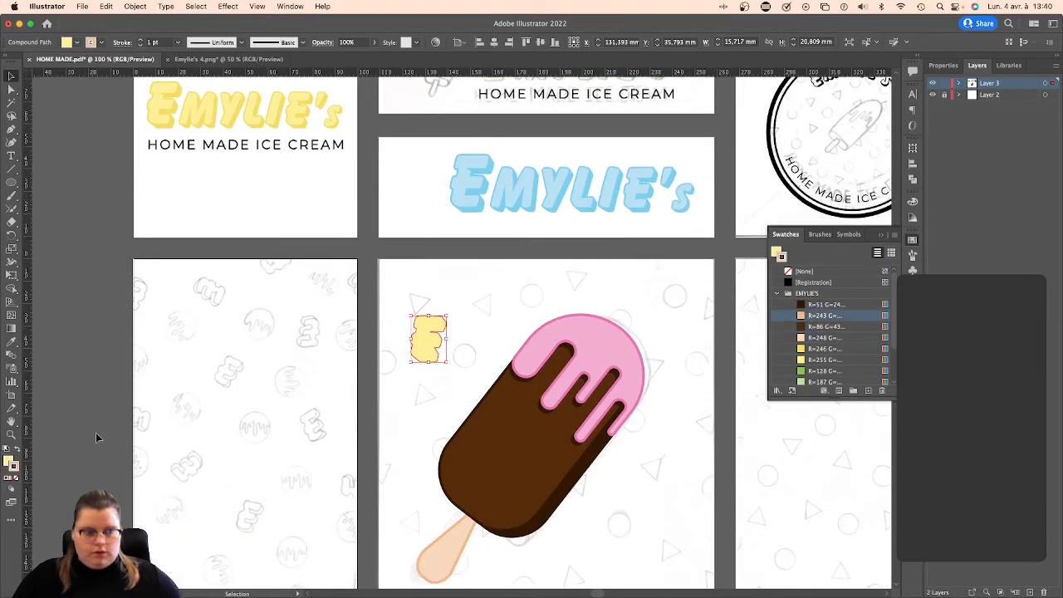
pyautogui.click(16, 449)
pyautogui.press('/')
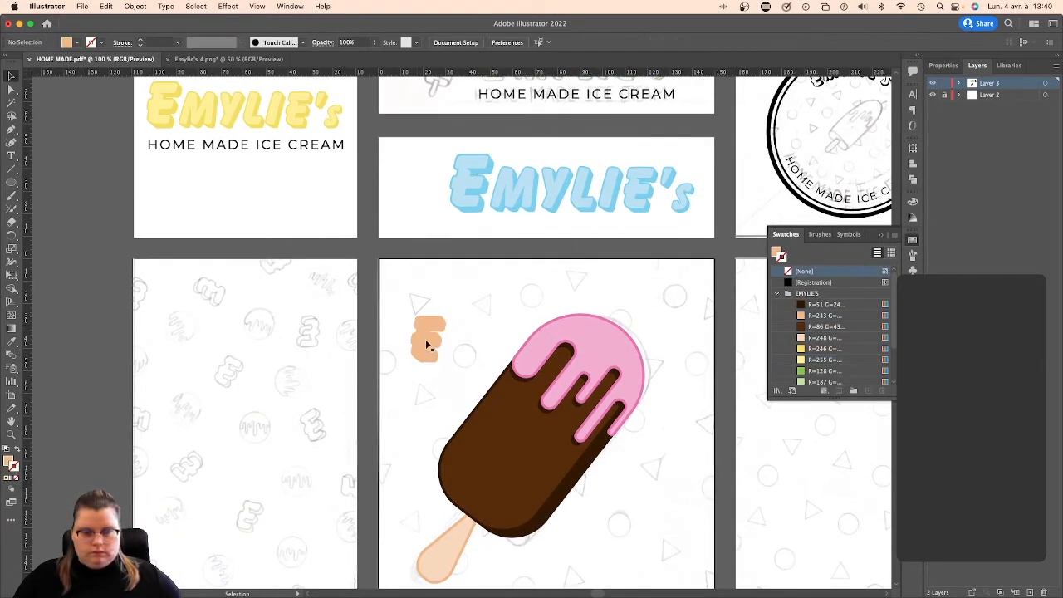
# Scale the peach E down to about 5 × 6.7 mm on the popsicle's stick and bring it to the front.
pyautogui.moveTo(427, 344); pyautogui.dragTo(427, 487)
pyautogui.scroll(-3, 410, 452)
pyautogui.moveTo(445, 378); pyautogui.dragTo(446, 455)
pyautogui.rightClick(440, 450)
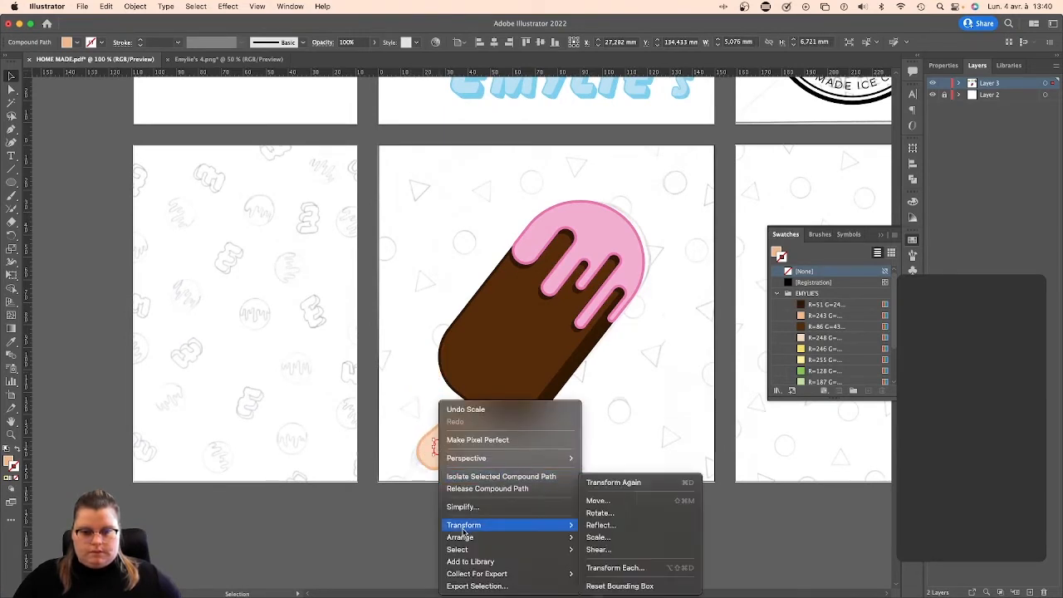
pyautogui.moveTo(460, 538)
pyautogui.click(602, 531)
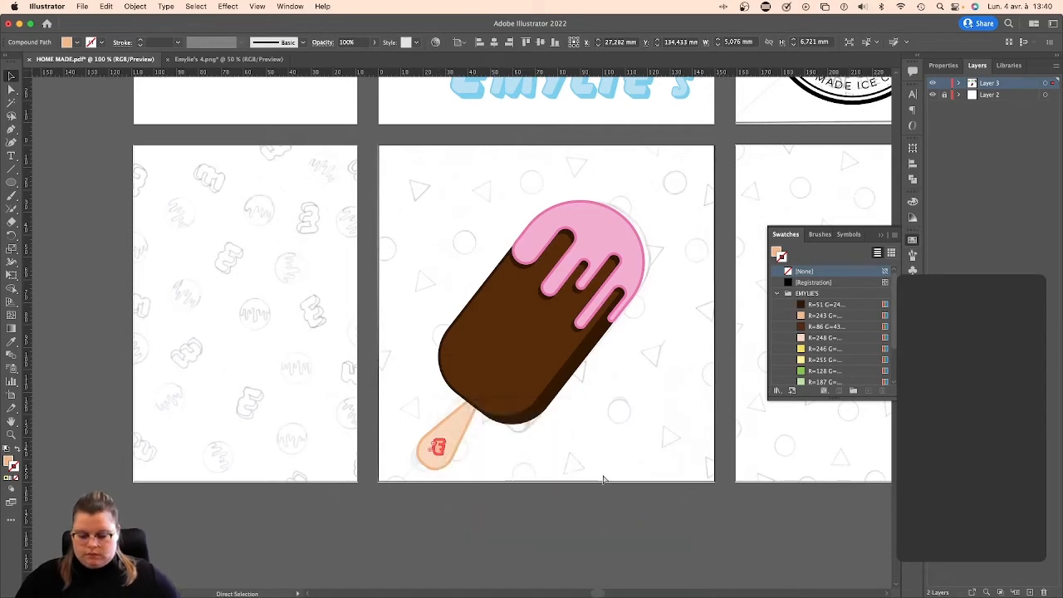
# Move the small peach E down and left, toward the rounded end of the stick.
pyautogui.press('super+equal')
pyautogui.press('super+equal')
pyautogui.press('super+equal')
pyautogui.press('super+equal')
pyautogui.click(601, 478)
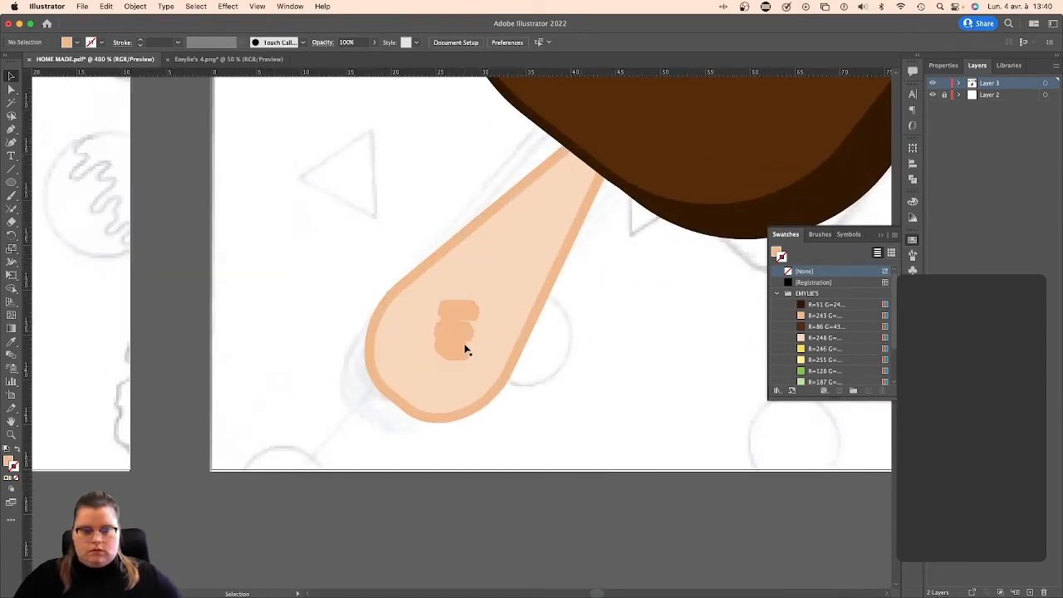
pyautogui.moveTo(456, 335); pyautogui.dragTo(435, 353)
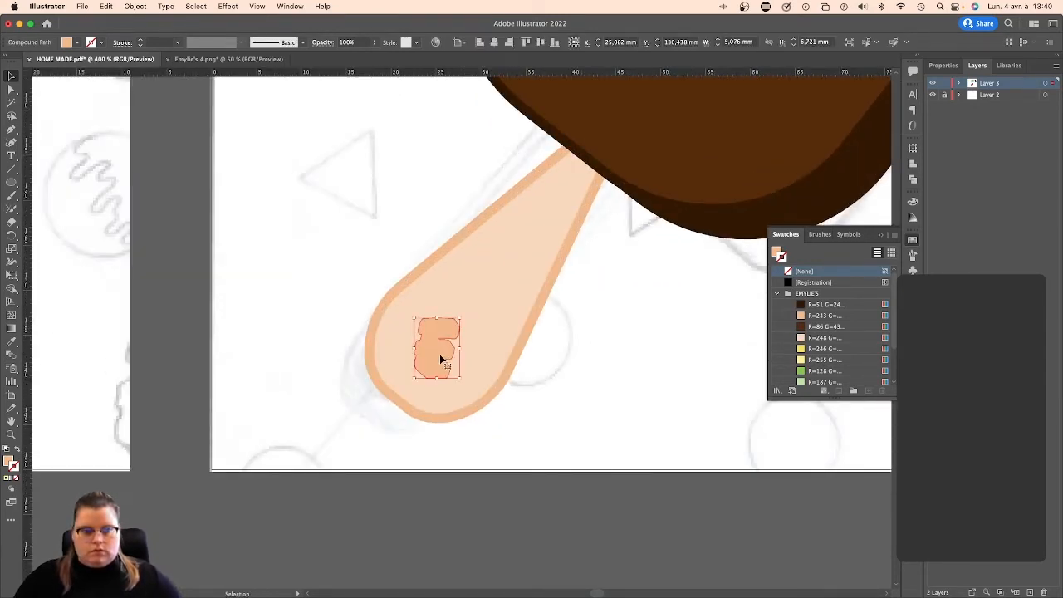
# Move the small peach E slightly up and to the right on the popsicle's stick.
pyautogui.click(351, 311)
pyautogui.click(434, 341)
pyautogui.click(566, 340)
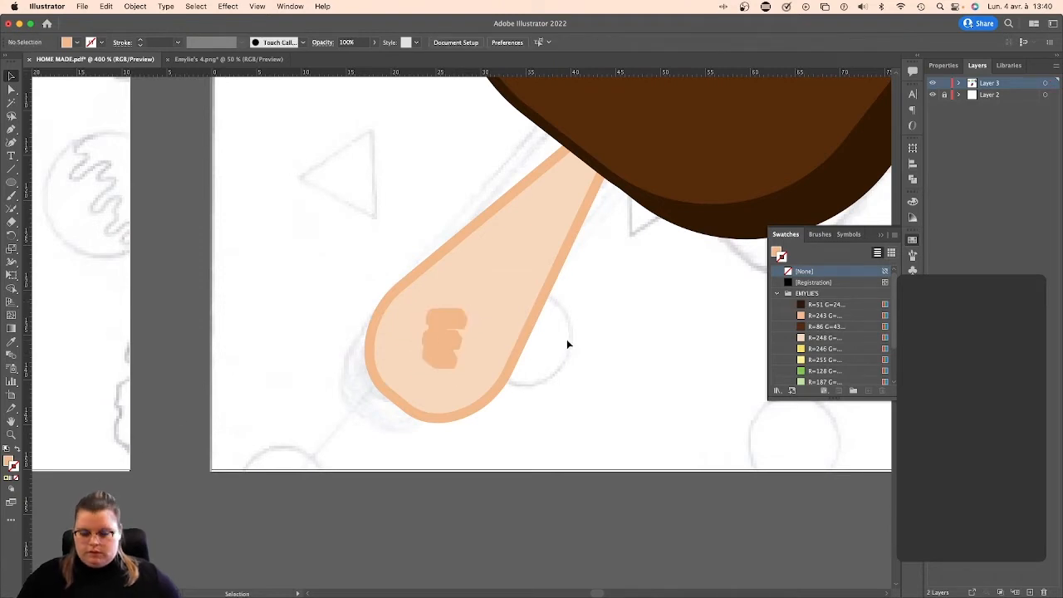
# Compare the popsicle's stick with the finished design in the Emylie's 4.png document and return to HOME MADE.pdf.
pyautogui.press('super+minus')
pyautogui.press('super+minus')
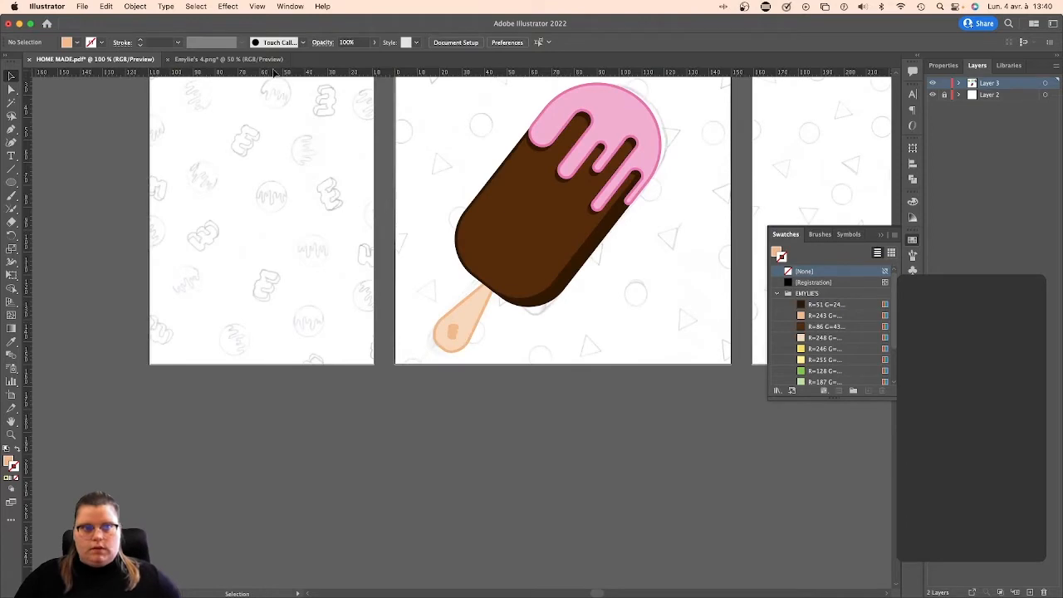
pyautogui.click(258, 59)
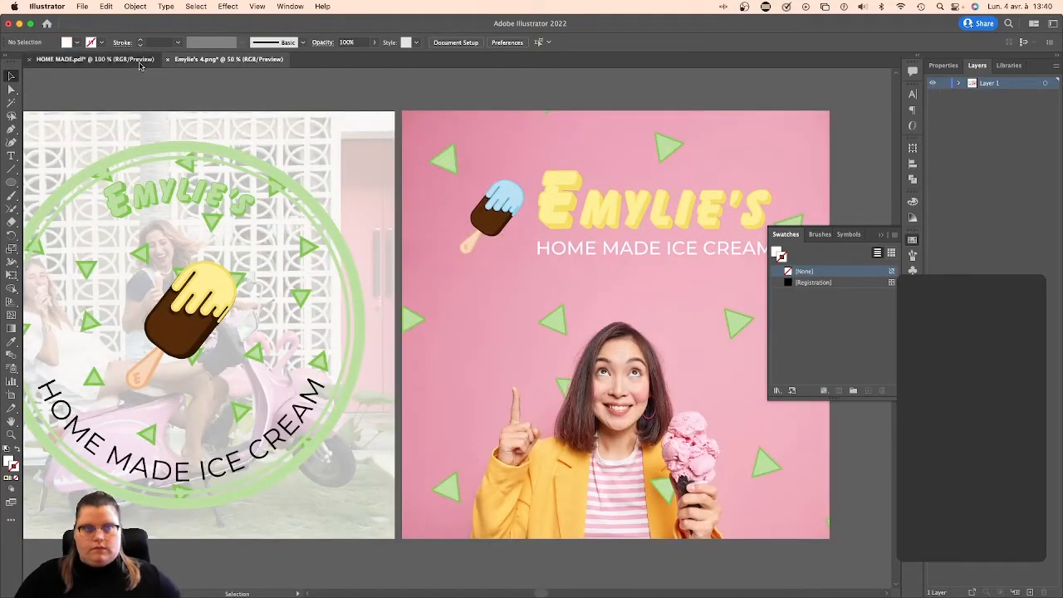
pyautogui.click(91, 59)
pyautogui.scroll(3, 535, 349)
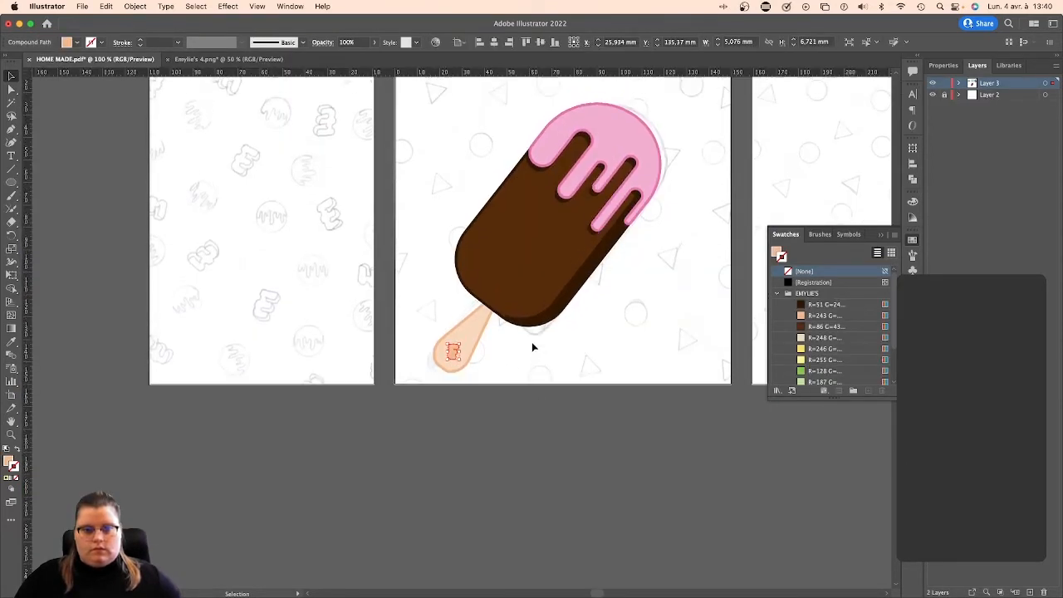
# Delete the small blob-shaped peach E from the popsicle's stick.
pyautogui.scroll(4, 480, 398)
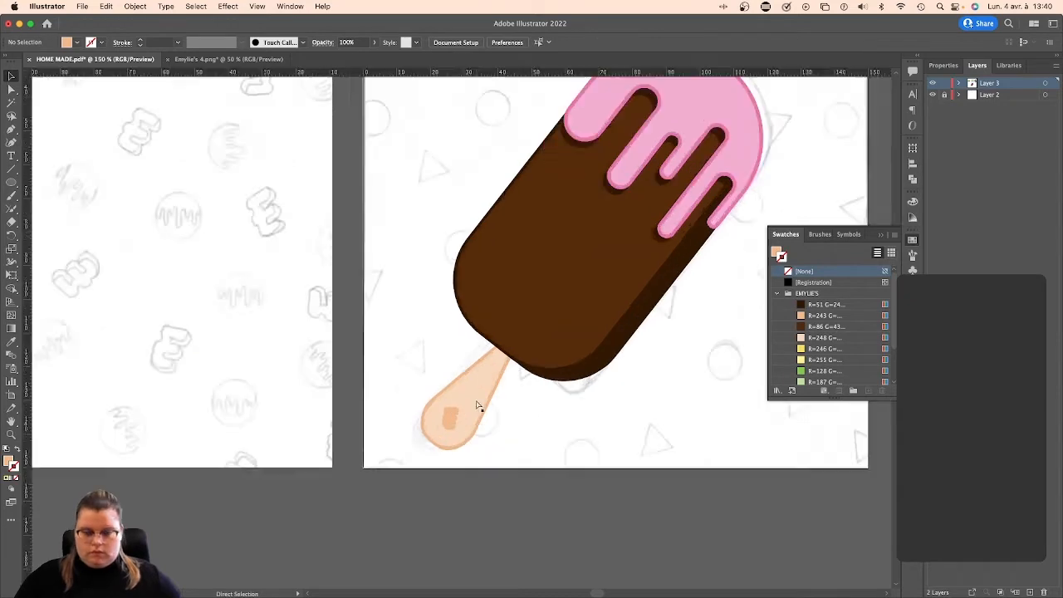
pyautogui.scroll(-2, 481, 399)
pyautogui.click(449, 497)
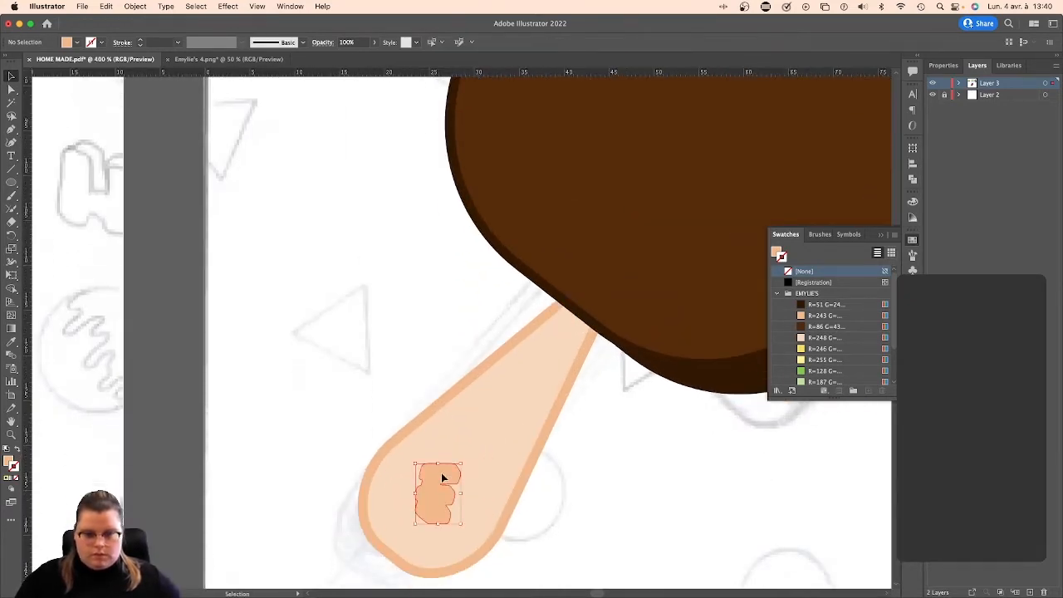
pyautogui.press('BackSpace')
pyautogui.press('a')
pyautogui.press('super+minus')
pyautogui.press('super+minus')
pyautogui.press('super+minus')
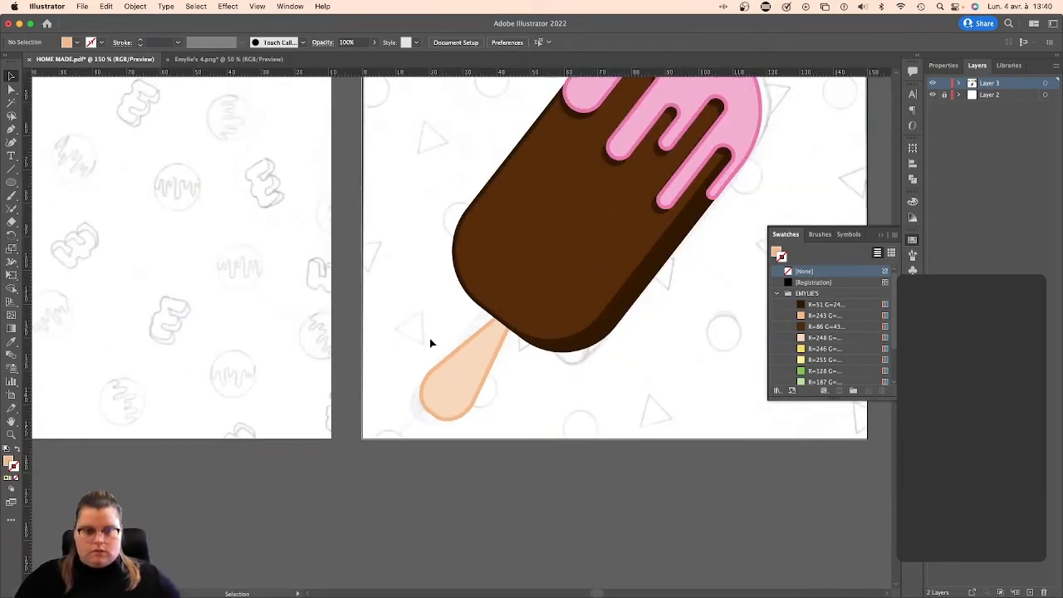
# Place a copy of the darker blue shape of the blue logo's E on the pattern sketch artboard beside the popsicle.
pyautogui.scroll(8, 429, 338)
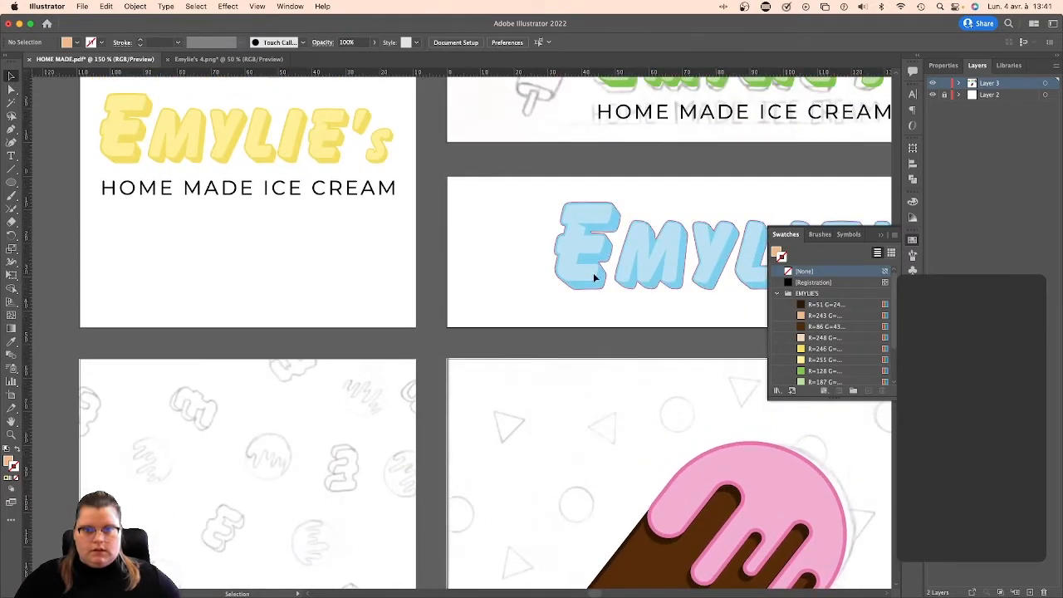
pyautogui.click(593, 272)
pyautogui.scroll(-3, 586, 275)
pyautogui.hscroll(2, 586, 276)
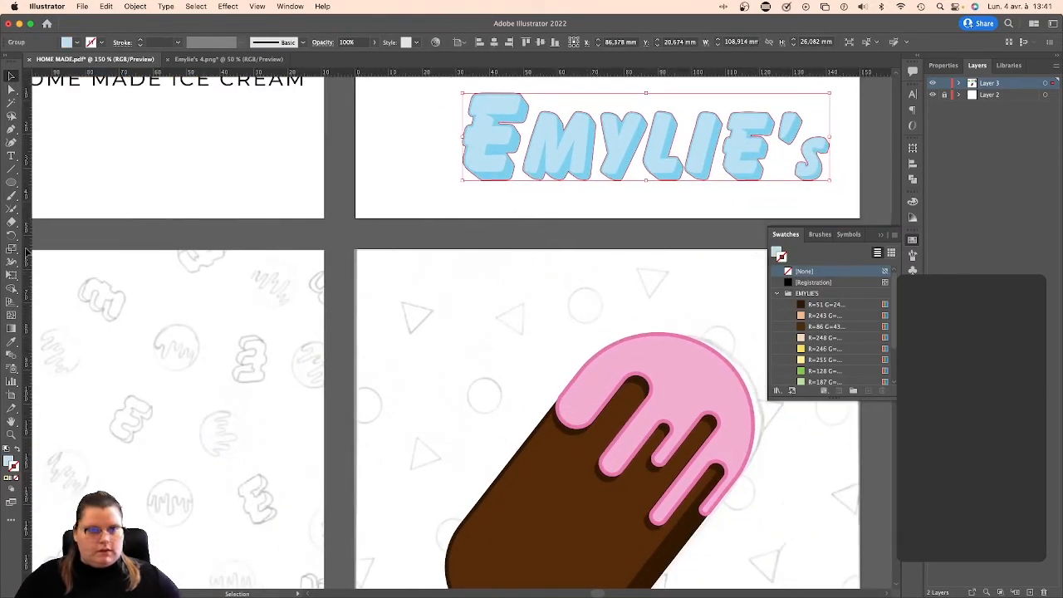
pyautogui.moveTo(513, 176); pyautogui.dragTo(263, 359)
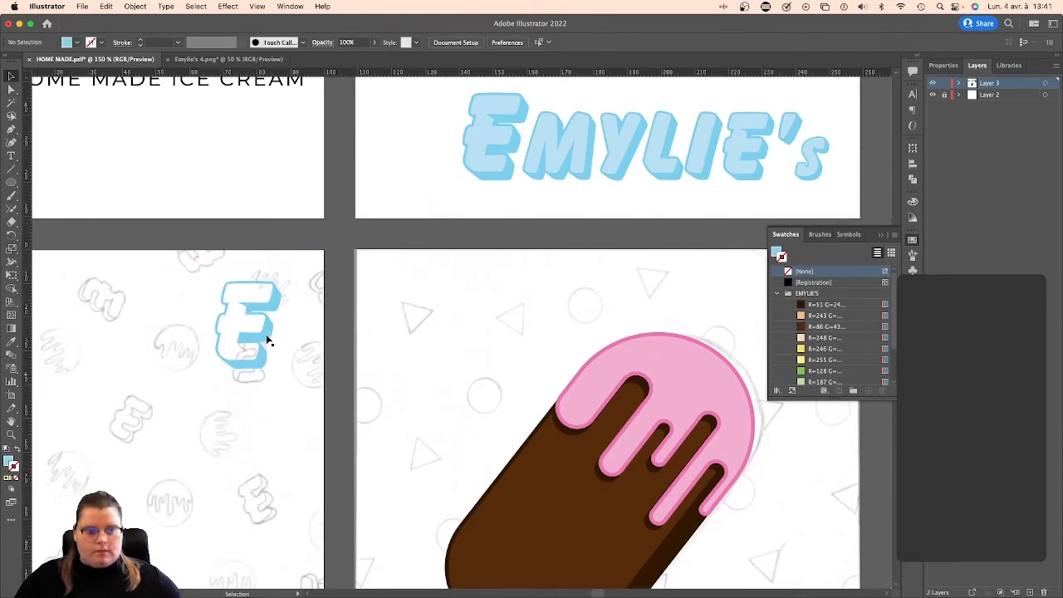
# Delete the outer outline and extruded side of the copied blue E, keeping only the solid letter face.
pyautogui.click(265, 341)
pyautogui.click(11, 89)
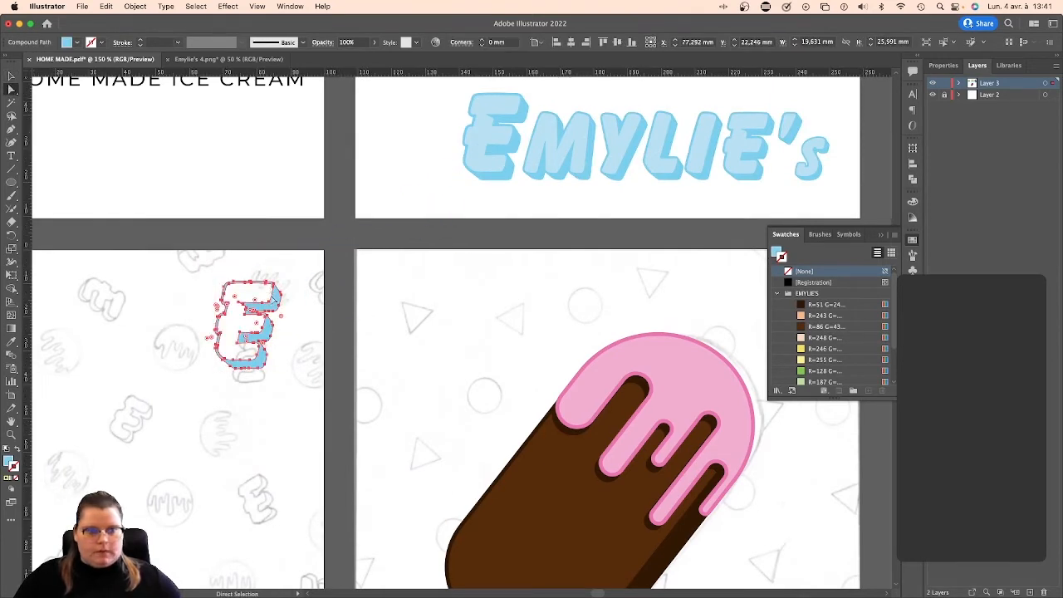
pyautogui.click(280, 310)
pyautogui.press('Delete')
pyautogui.press('Delete')
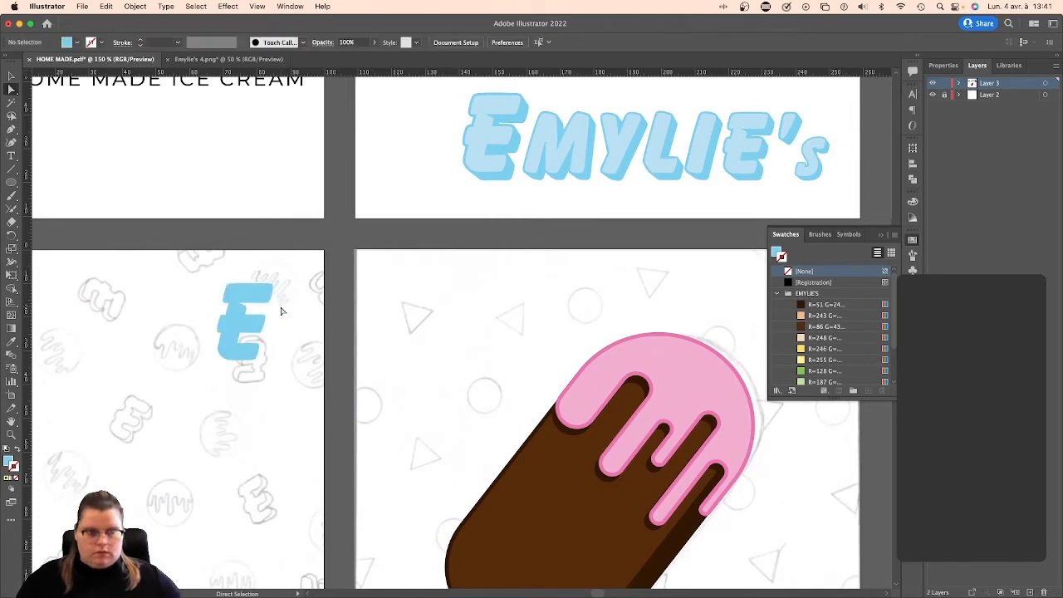
# Fill the solid blue E with the peach R=243 swatch and leave it without a stroke.
pyautogui.click(12, 76)
pyautogui.click(83, 113)
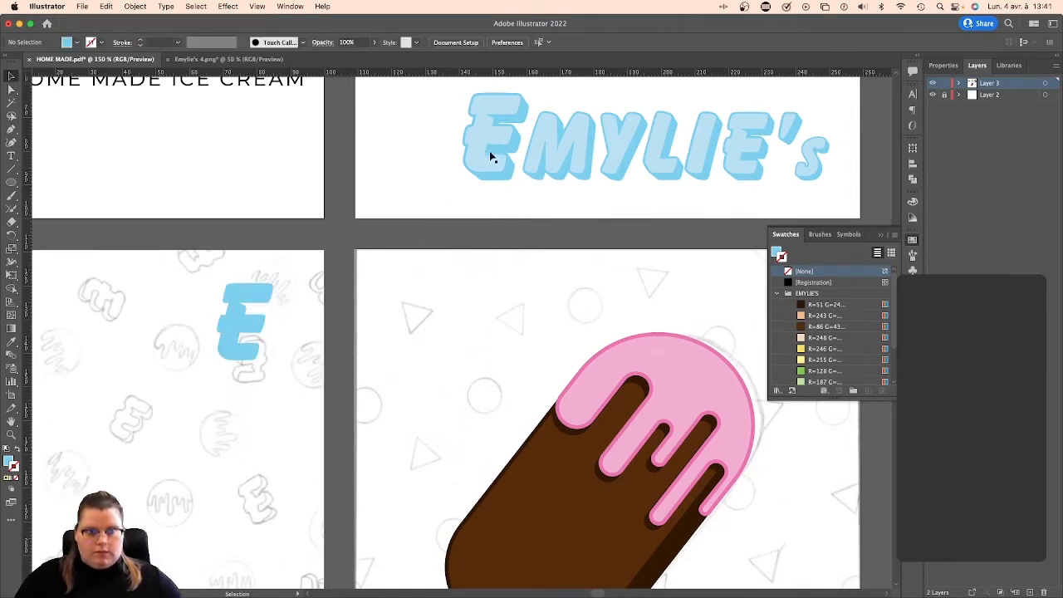
pyautogui.click(241, 313)
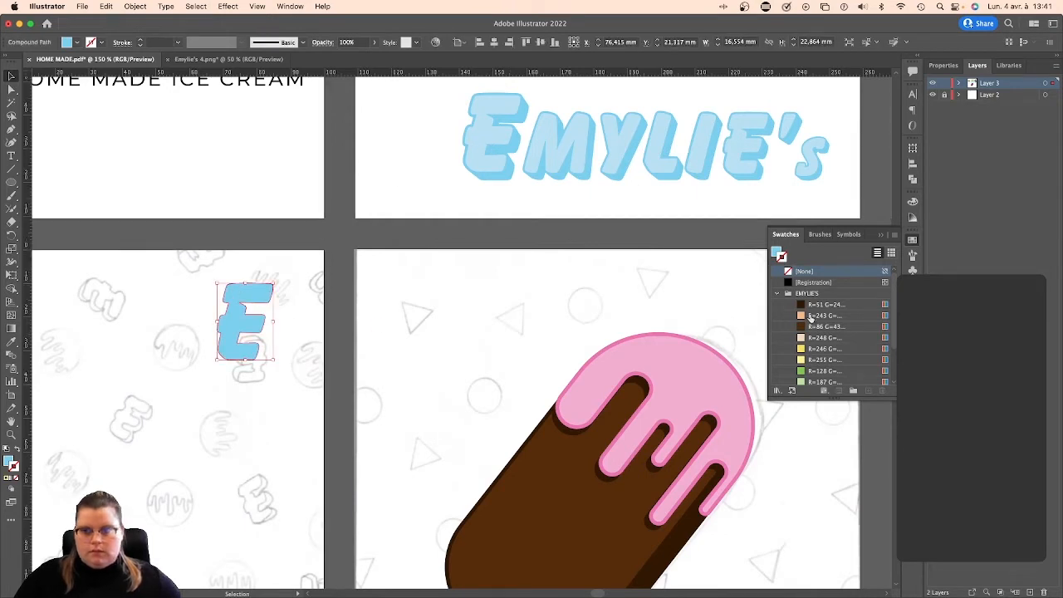
pyautogui.click(811, 317)
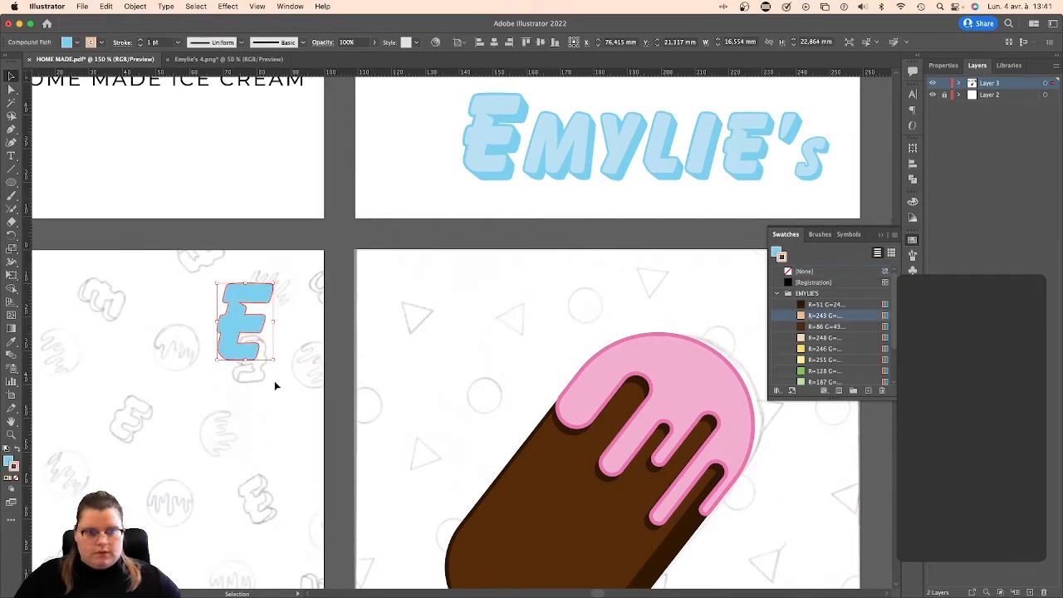
pyautogui.click(18, 458)
# Move the peach E next to the popsicle's stick and scale it down to about 6 × 8.3 mm.
pyautogui.scroll(-3, 191, 383)
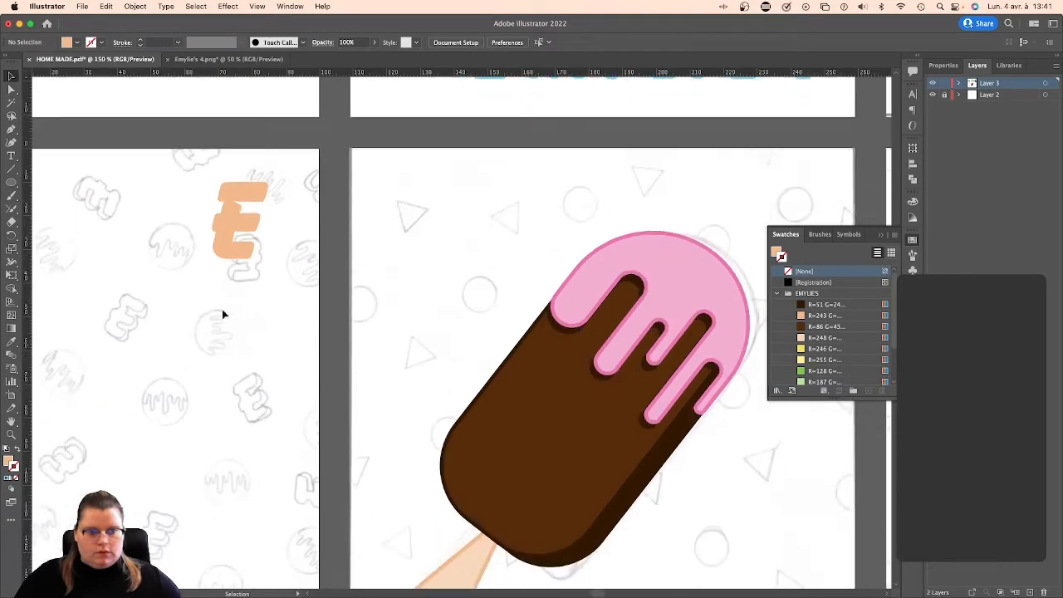
pyautogui.moveTo(235, 251); pyautogui.dragTo(397, 557)
pyautogui.scroll(-4, 365, 519)
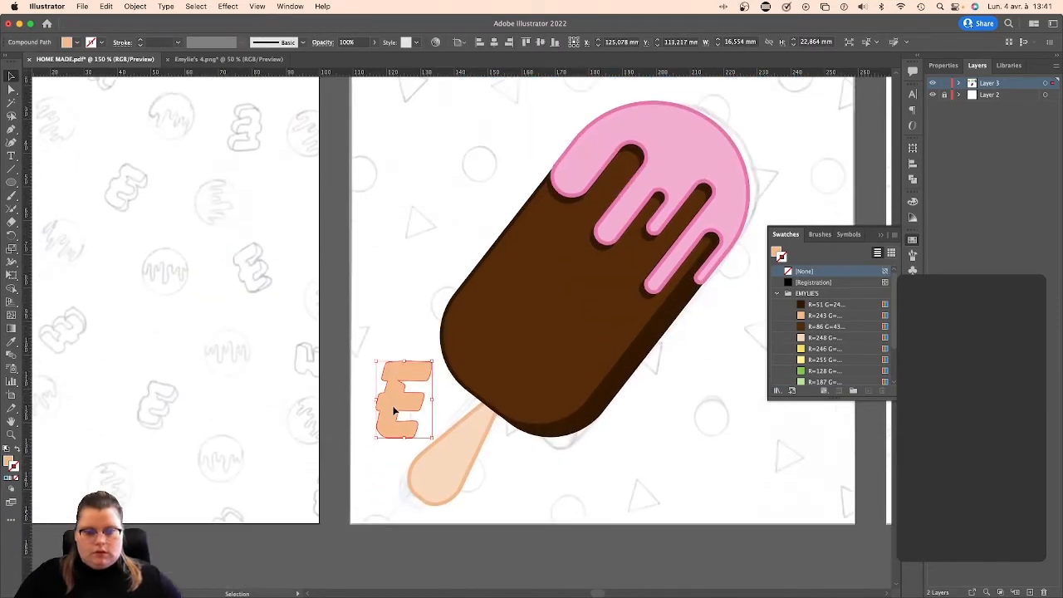
pyautogui.moveTo(394, 410); pyautogui.dragTo(425, 425)
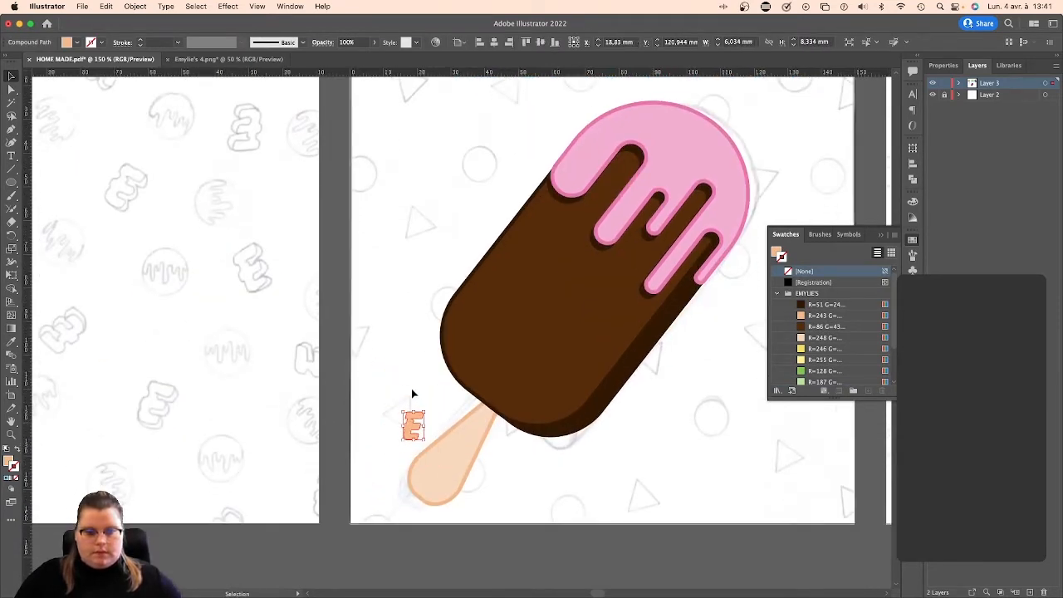
# Bring the small peach E to the front and place it on the rounded end of the popsicle's stick.
pyautogui.click(418, 445)
pyautogui.rightClick(395, 468)
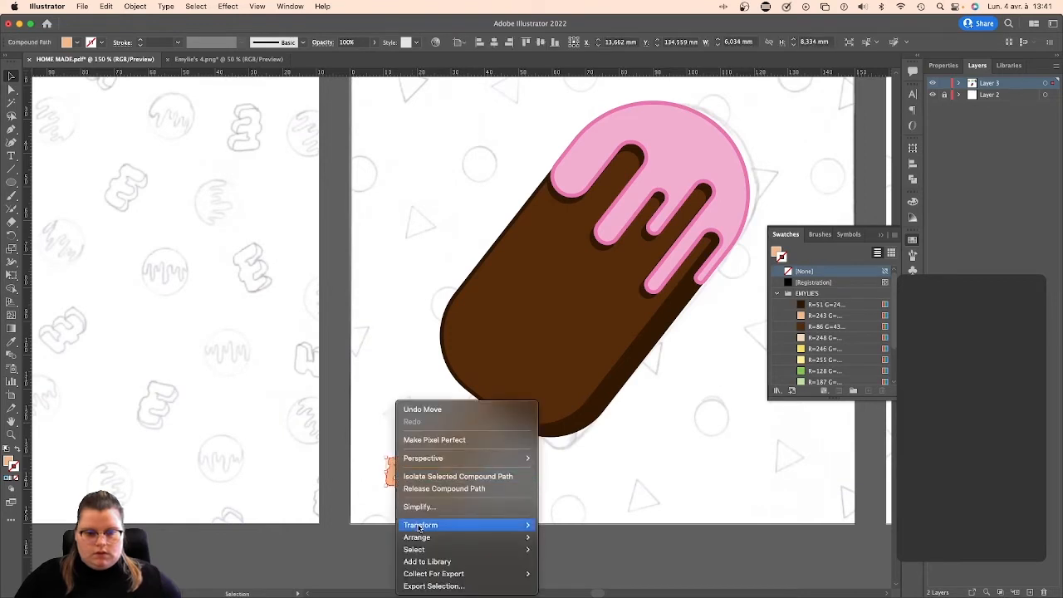
pyautogui.moveTo(442, 538)
pyautogui.click(566, 532)
pyautogui.moveTo(393, 470); pyautogui.dragTo(440, 472)
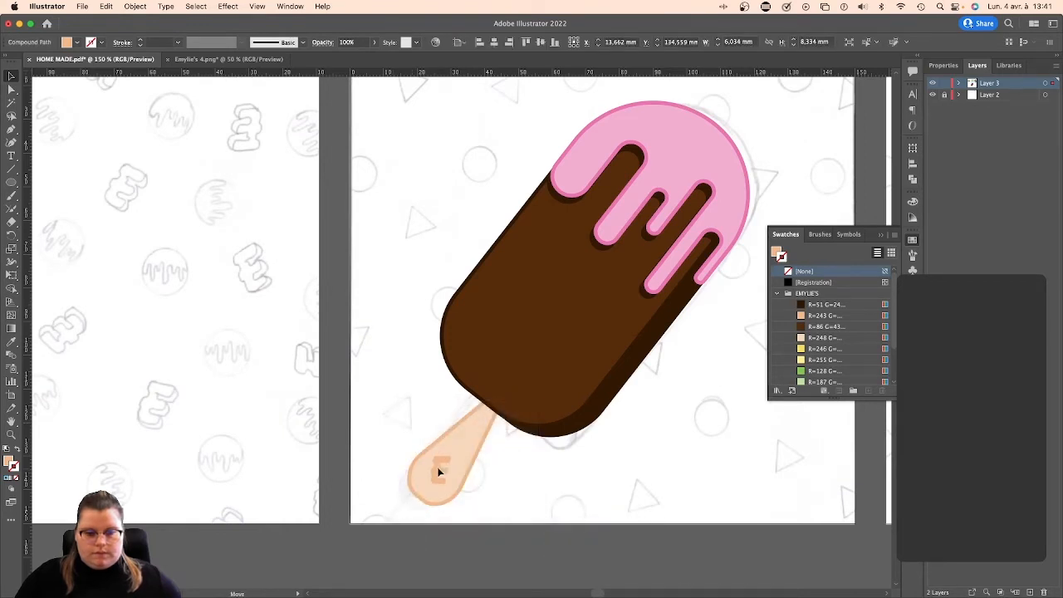
# Group the popsicle's brown body and stick shapes, leaving out the pink icing and its dark drip shadow.
pyautogui.click(517, 500)
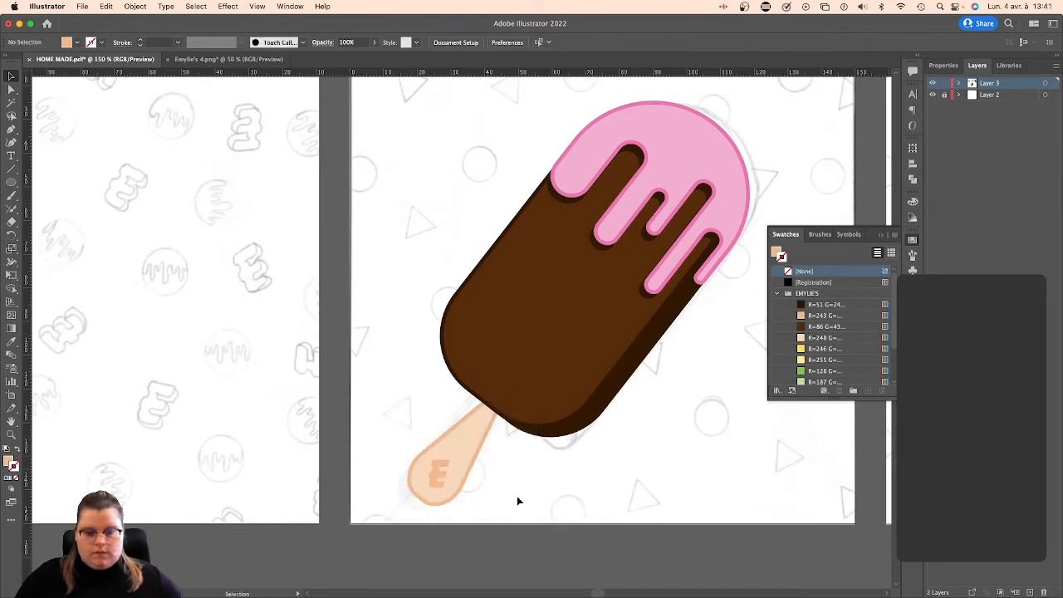
pyautogui.press('super+minus')
pyautogui.press('super+minus')
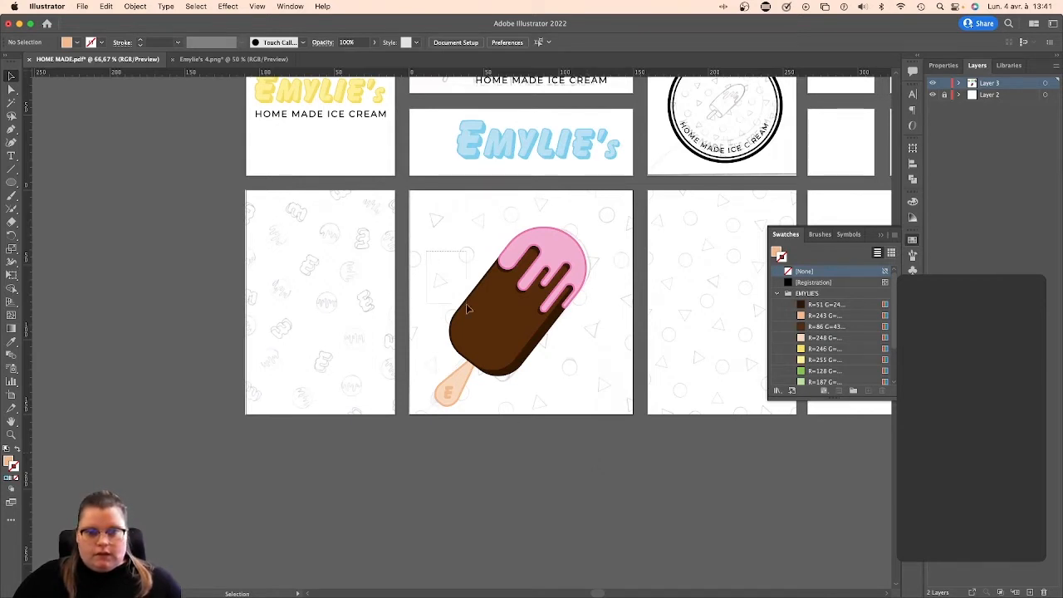
pyautogui.moveTo(466, 304); pyautogui.dragTo(586, 430)
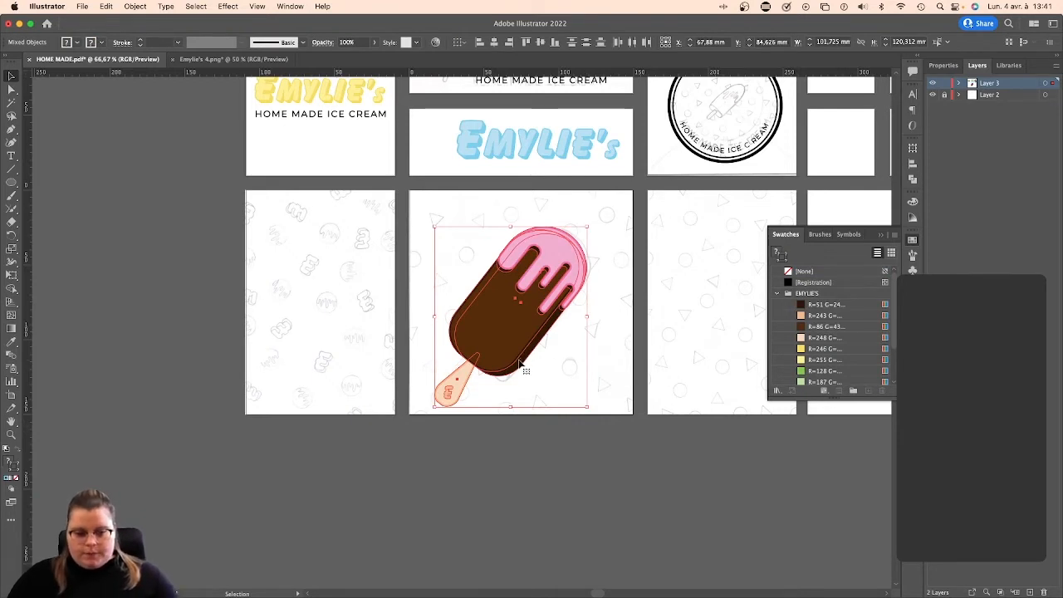
pyautogui.click(564, 447)
pyautogui.moveTo(508, 418); pyautogui.dragTo(441, 349)
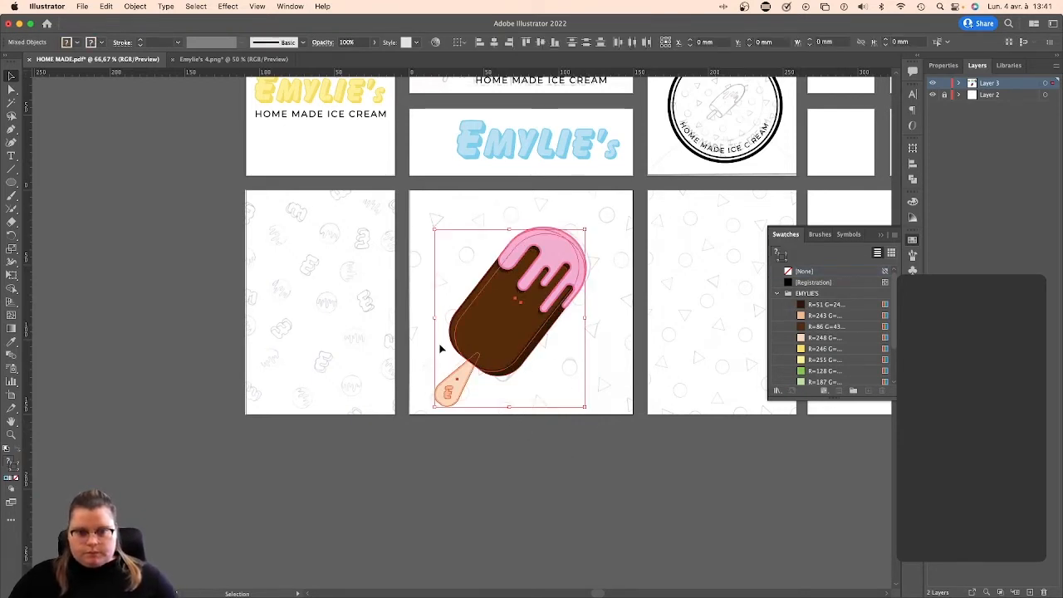
pyautogui.rightClick(490, 335)
pyautogui.moveTo(516, 398)
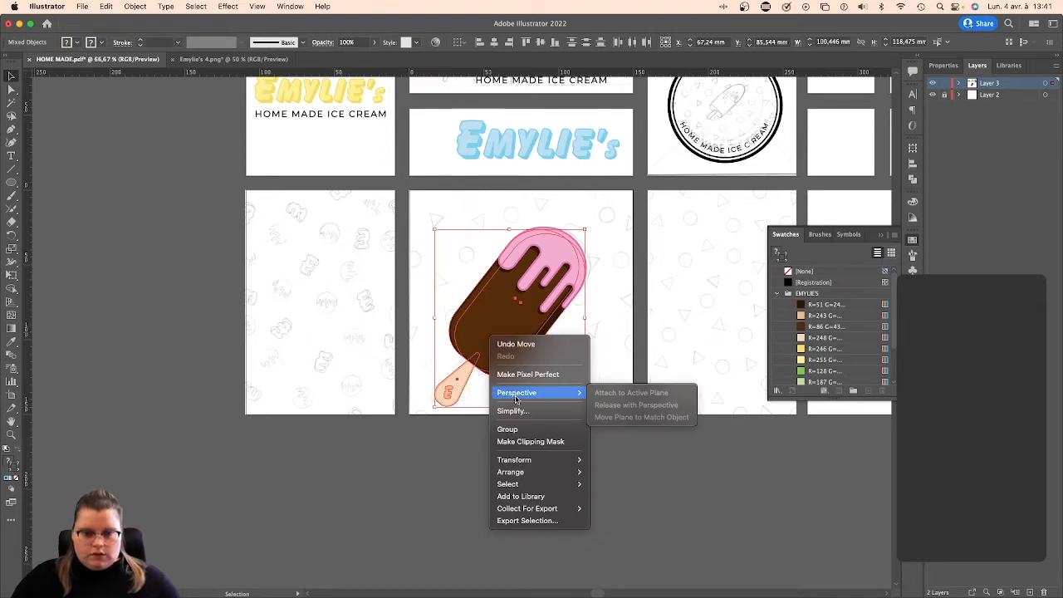
pyautogui.click(508, 429)
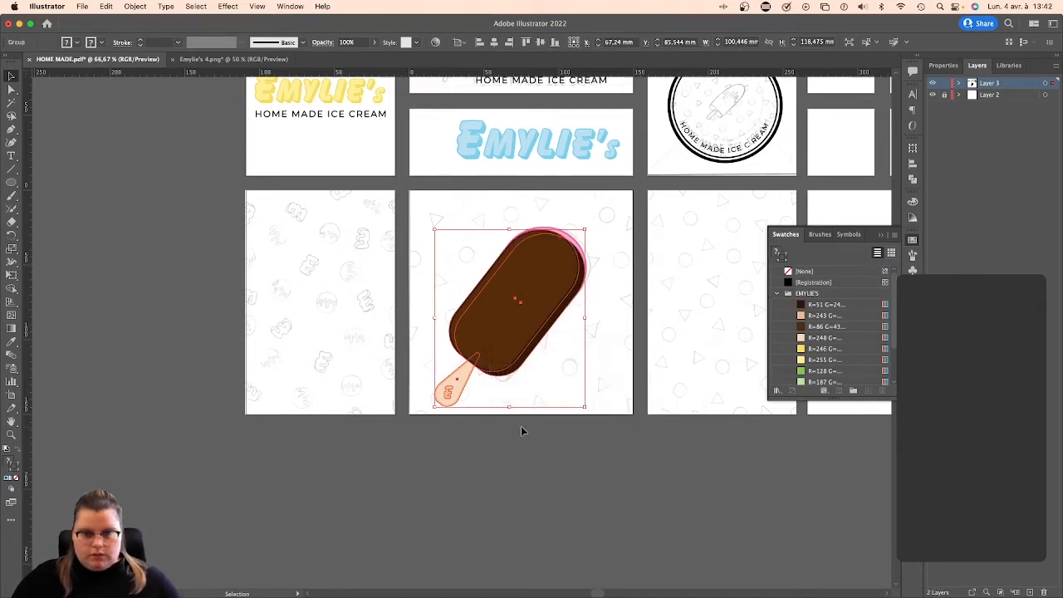
# Send the body and stick group to the back, behind the icing and drip shadow.
pyautogui.rightClick(524, 380)
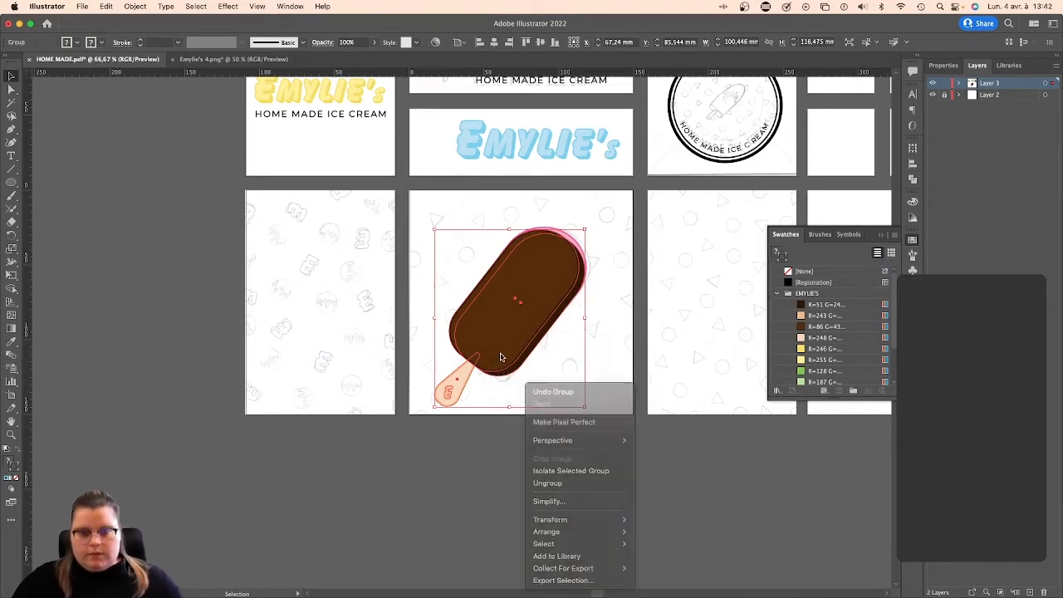
pyautogui.rightClick(501, 357)
pyautogui.moveTo(544, 507)
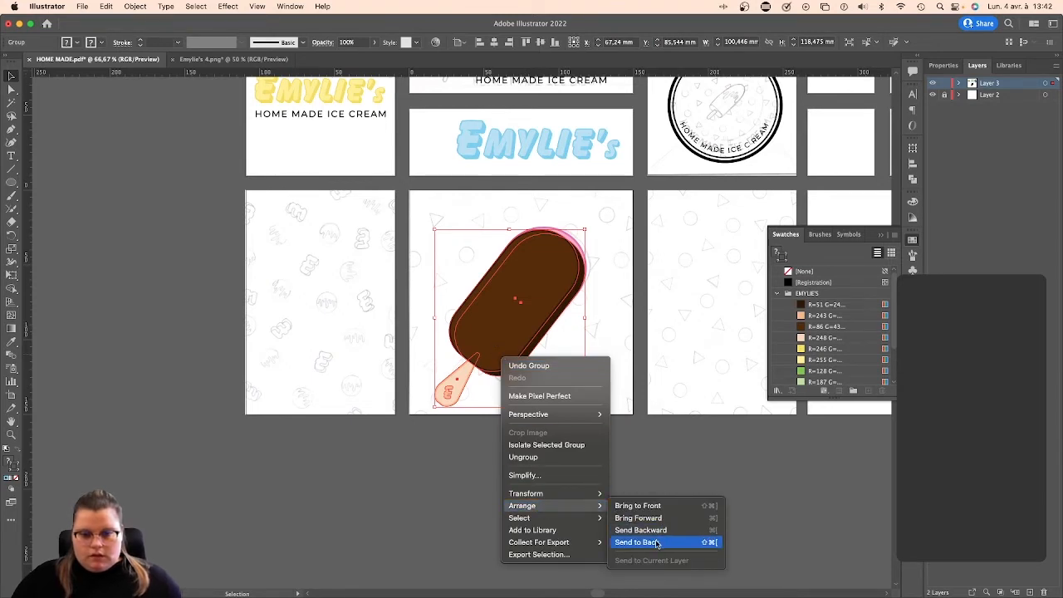
pyautogui.click(656, 543)
pyautogui.click(574, 334)
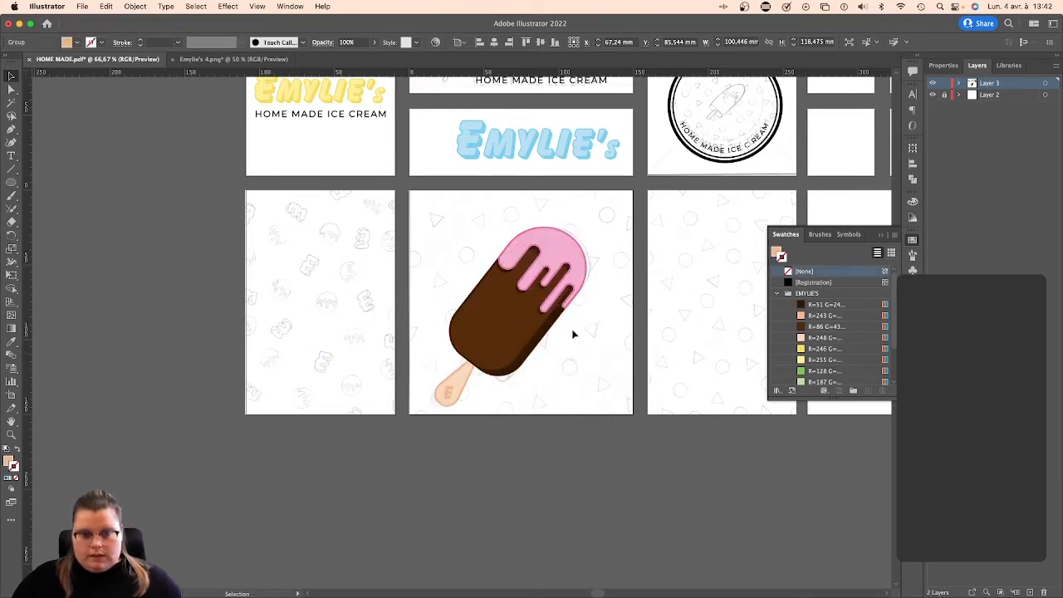
# Group the dark drip shadow with the body and stick, and send the new group to the back.
pyautogui.click(532, 301)
pyautogui.keyDown('shift'); pyautogui.click(491, 335); pyautogui.keyUp('shift')
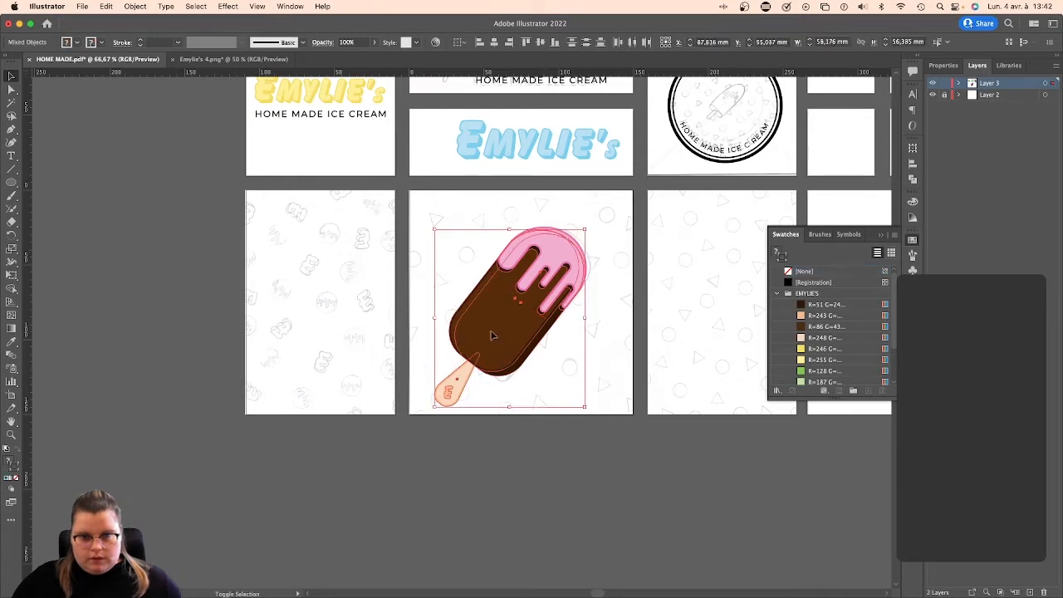
pyautogui.rightClick(492, 335)
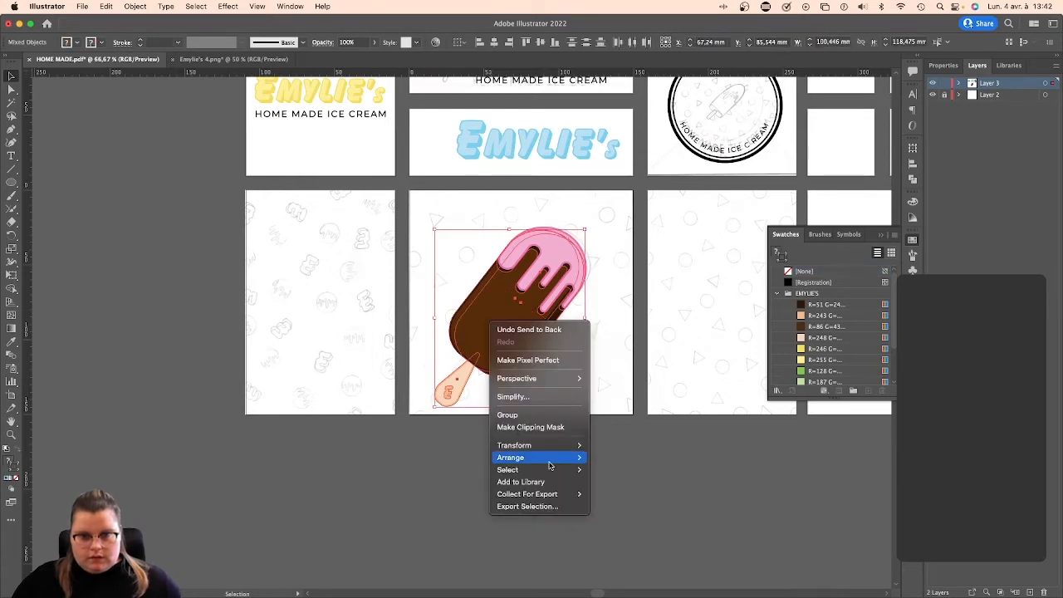
pyautogui.click(519, 415)
pyautogui.rightClick(495, 316)
pyautogui.moveTo(531, 462)
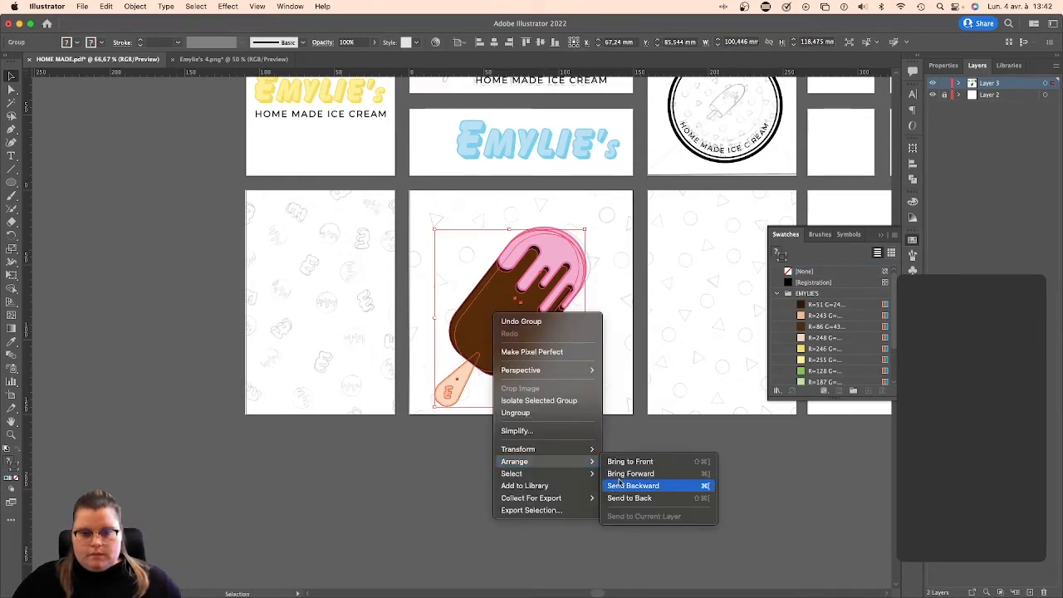
pyautogui.click(630, 498)
pyautogui.click(624, 367)
# Place a copy of the whole popsicle beside the green logo and scale it down to about 21.6 by 25.4 mm.
pyautogui.moveTo(566, 249)
pyautogui.mouseDown()
pyautogui.moveTo(586, 234)
pyautogui.moveTo(559, 239)
pyautogui.moveTo(564, 255)
pyautogui.mouseUp()
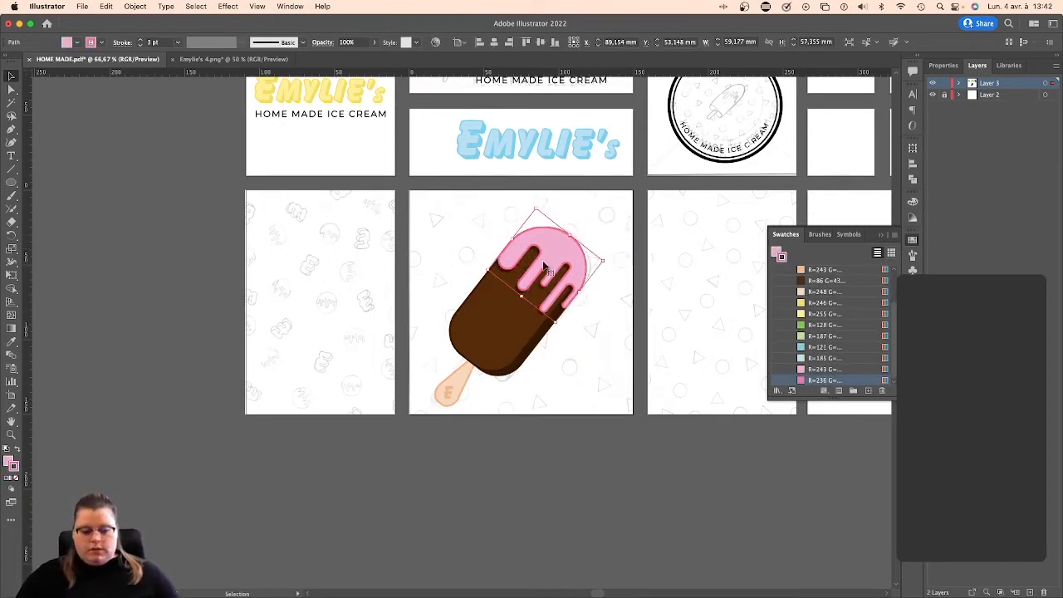
pyautogui.moveTo(434, 230); pyautogui.dragTo(613, 384)
pyautogui.scroll(3, 613, 390)
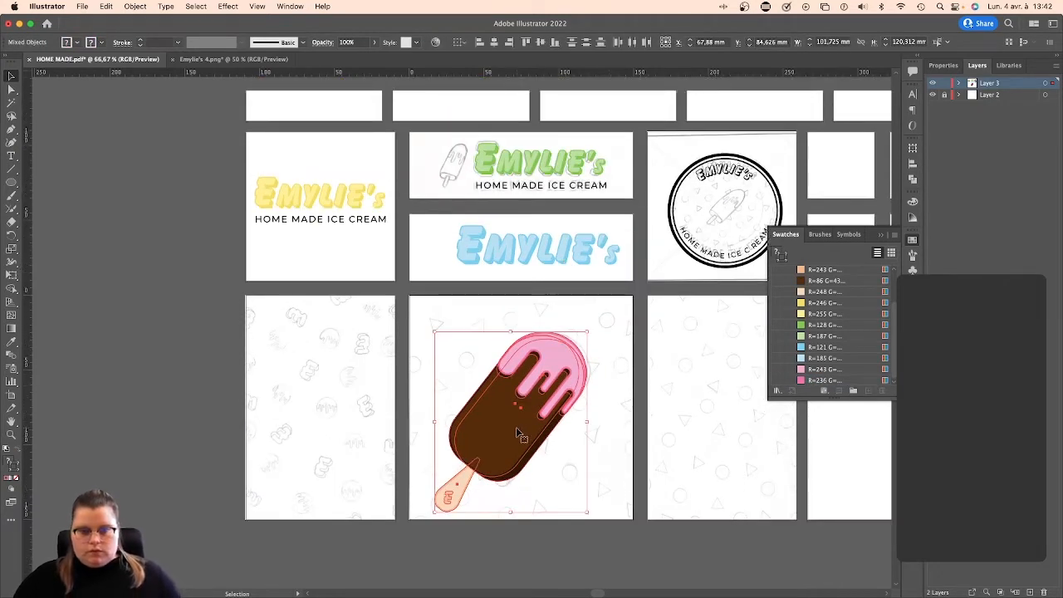
pyautogui.moveTo(525, 434); pyautogui.dragTo(457, 227)
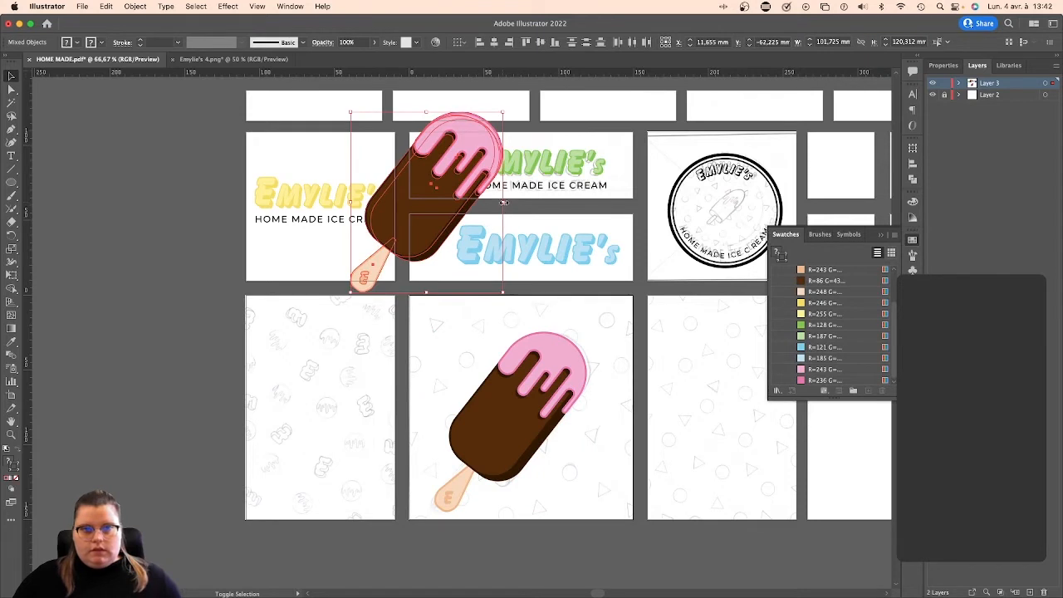
pyautogui.moveTo(504, 202); pyautogui.dragTo(471, 166)
pyautogui.press('super+equal')
pyautogui.press('super+equal')
pyautogui.press('super+equal')
pyautogui.press('super+equal')
pyautogui.press('super+equal')
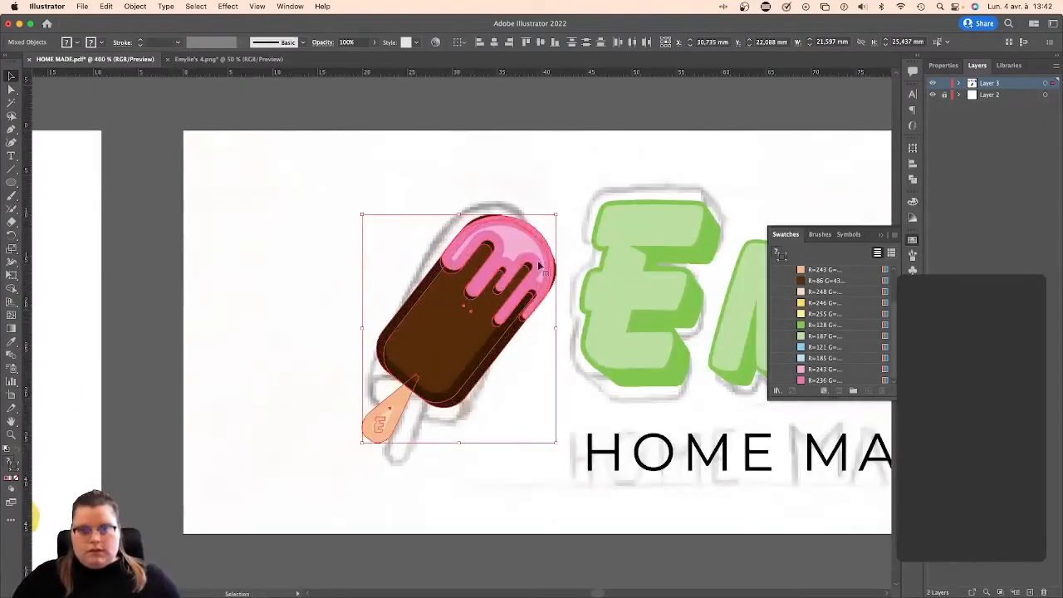
pyautogui.click(492, 183)
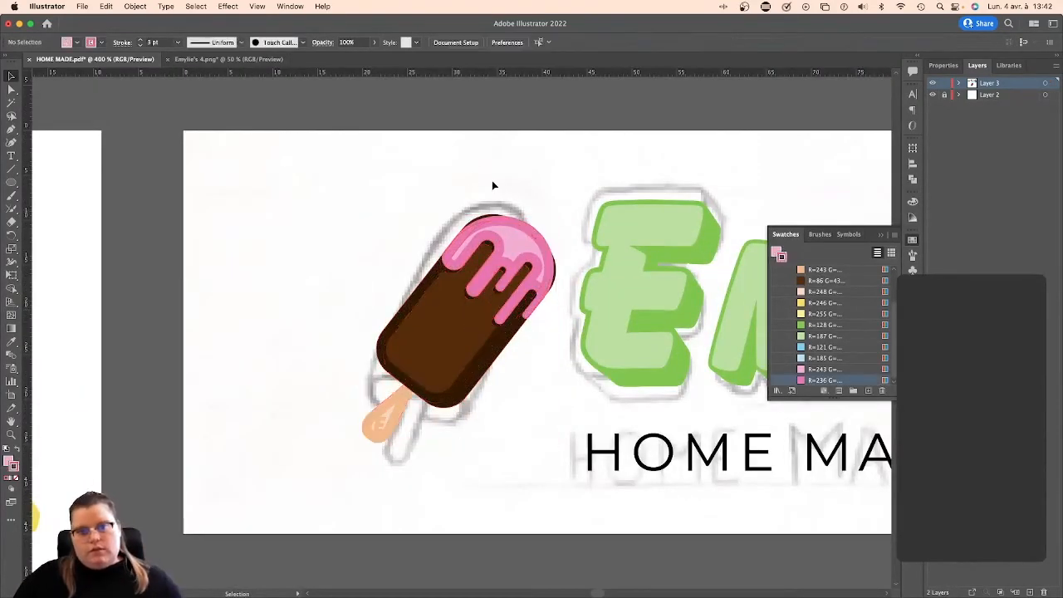
# Set the stroke weight of the small popsicle's pink icing to 1 pt.
pyautogui.click(502, 261)
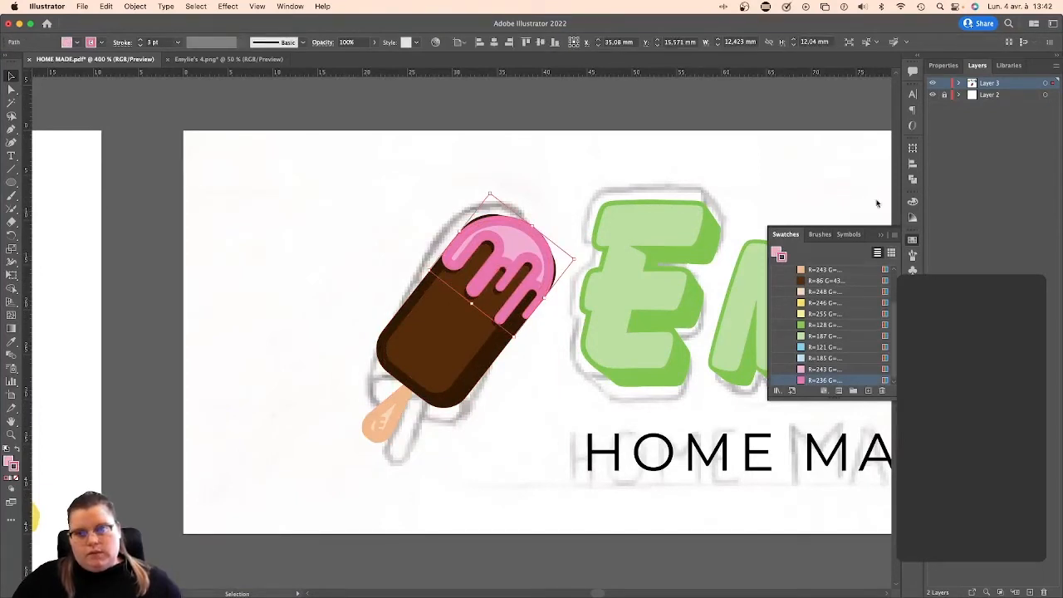
pyautogui.press('super+F10')
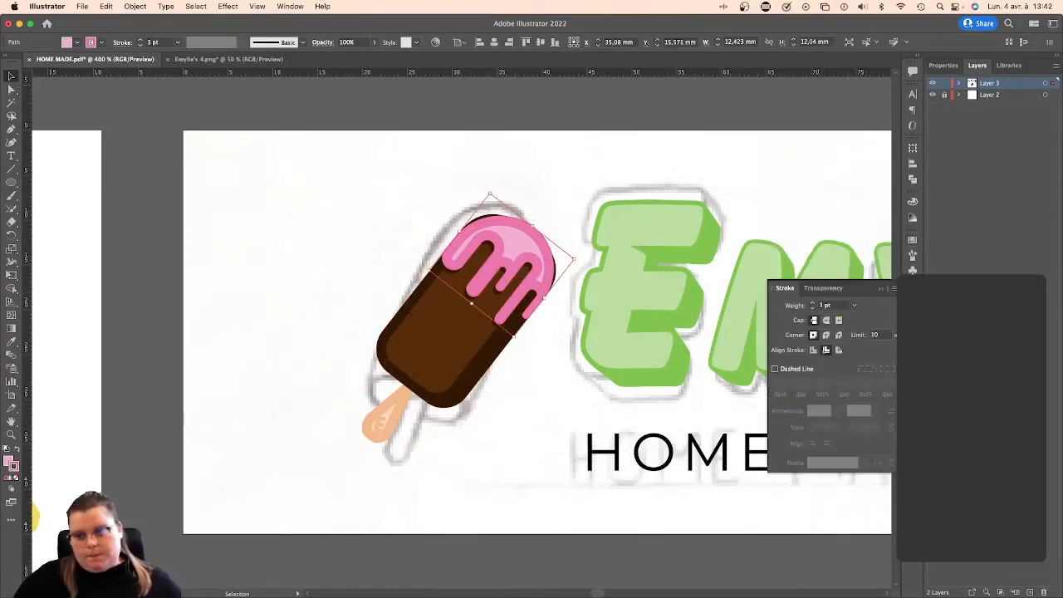
pyautogui.click(814, 309)
pyautogui.click(813, 309)
pyautogui.click(585, 176)
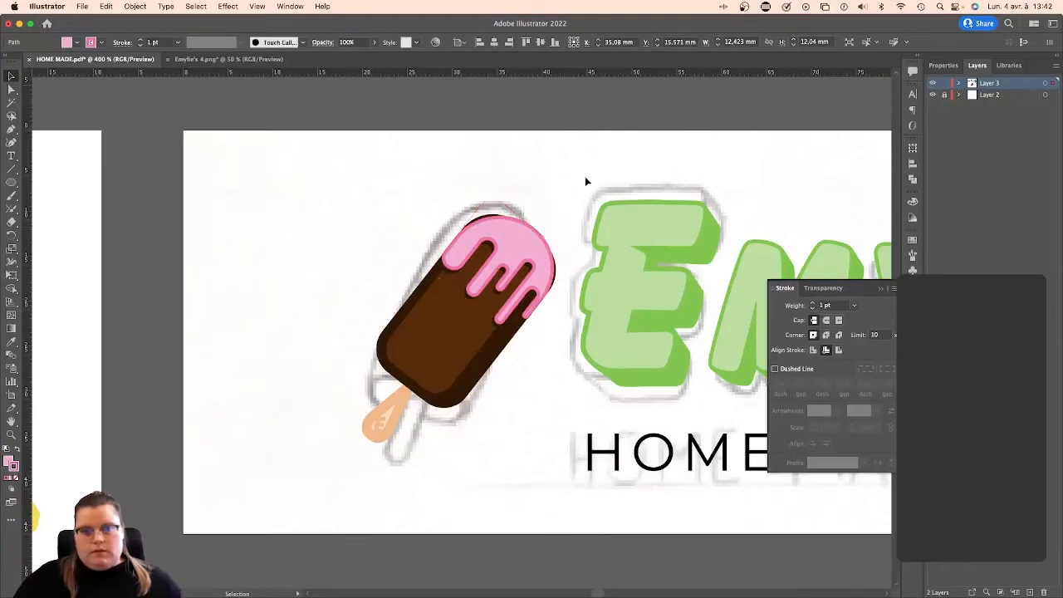
# Ungroup both nested groups of the small popsicle into separate shapes.
pyautogui.click(397, 331)
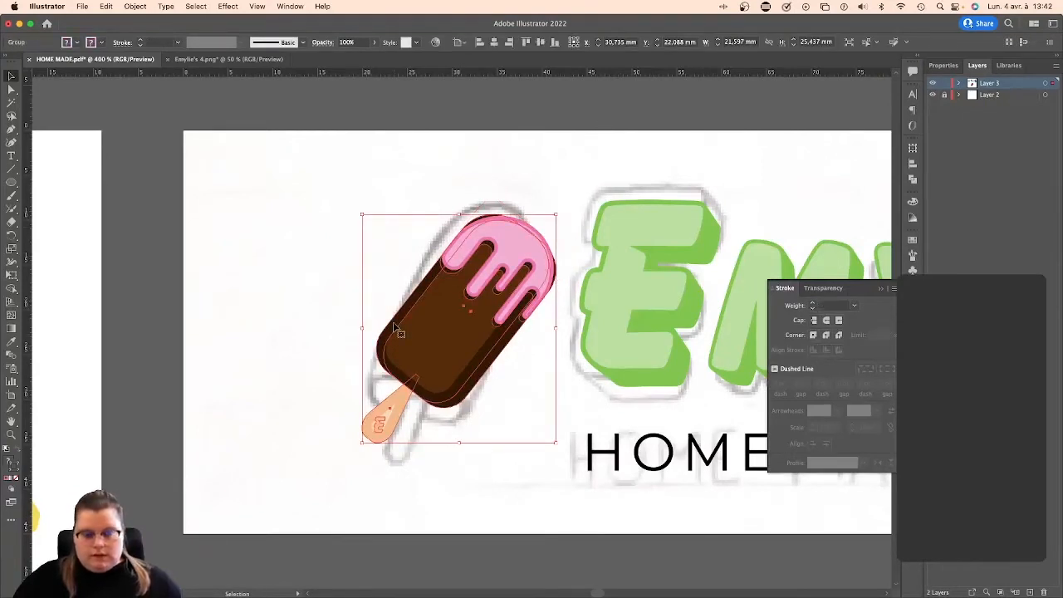
pyautogui.press('super+shift+g')
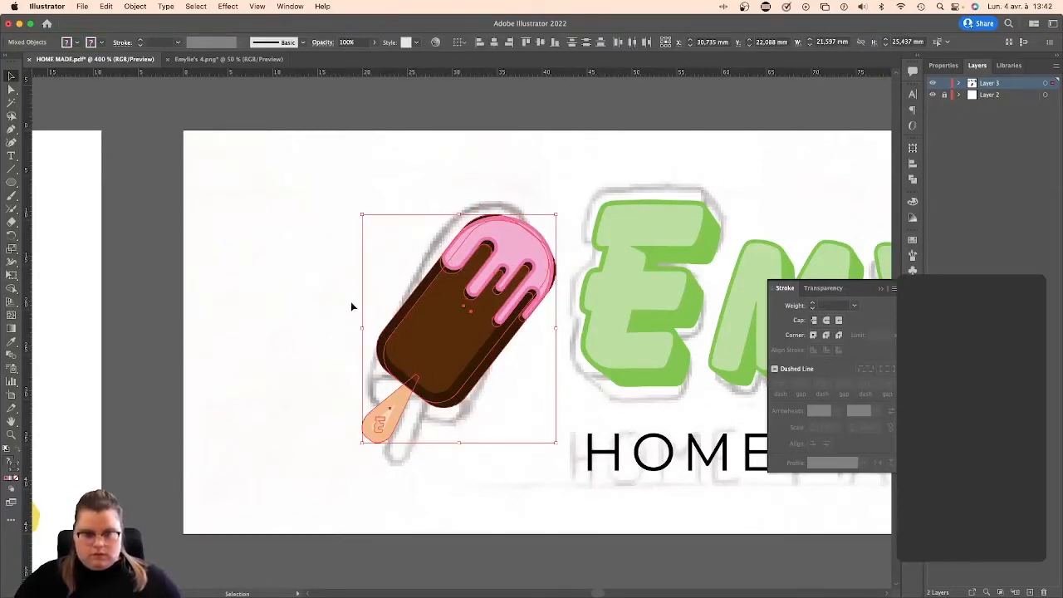
pyautogui.click(350, 303)
pyautogui.click(404, 319)
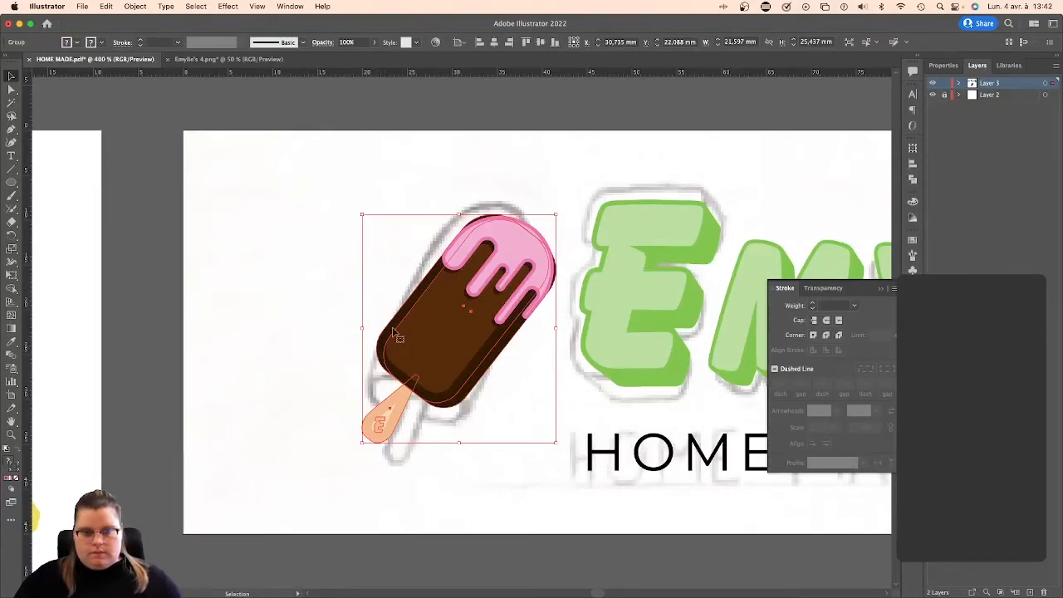
pyautogui.press('super+shift+g')
pyautogui.click(493, 378)
# Set the small popsicle's brown body stroke to 1 pt and thin the stick's stroke to match.
pyautogui.click(475, 373)
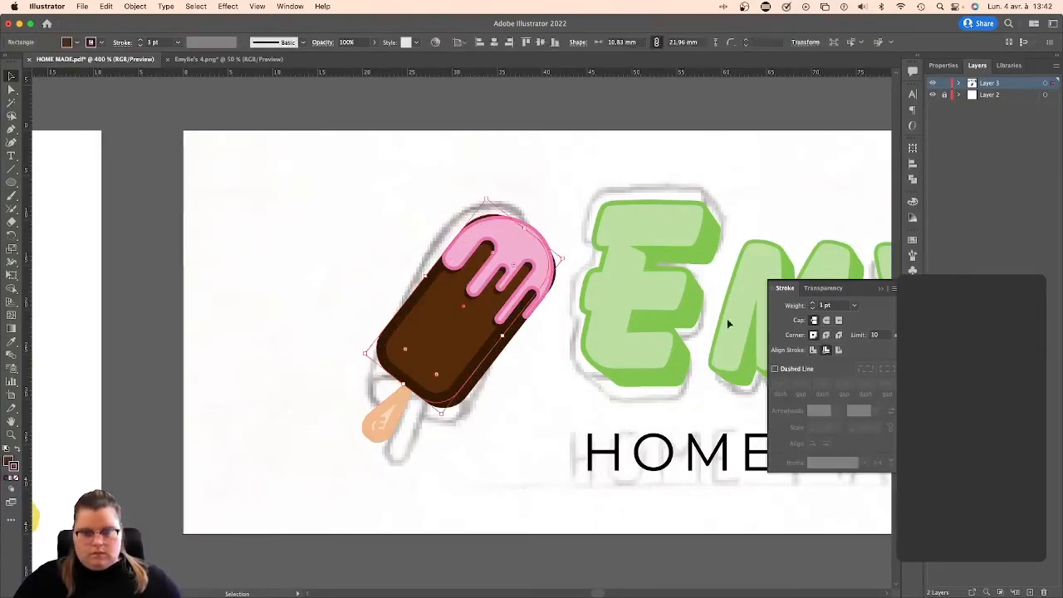
pyautogui.click(512, 402)
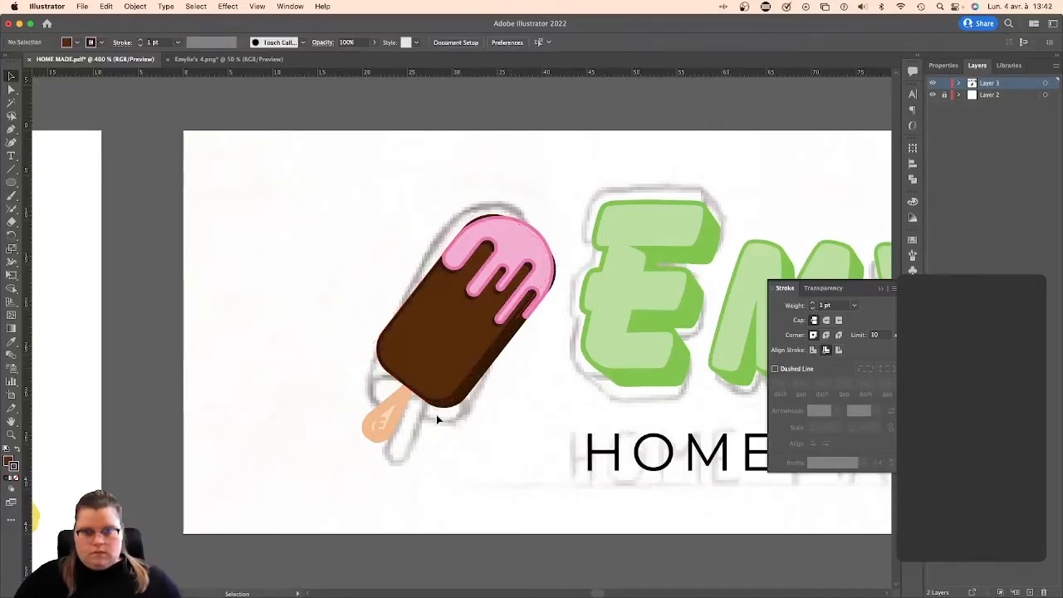
pyautogui.click(395, 431)
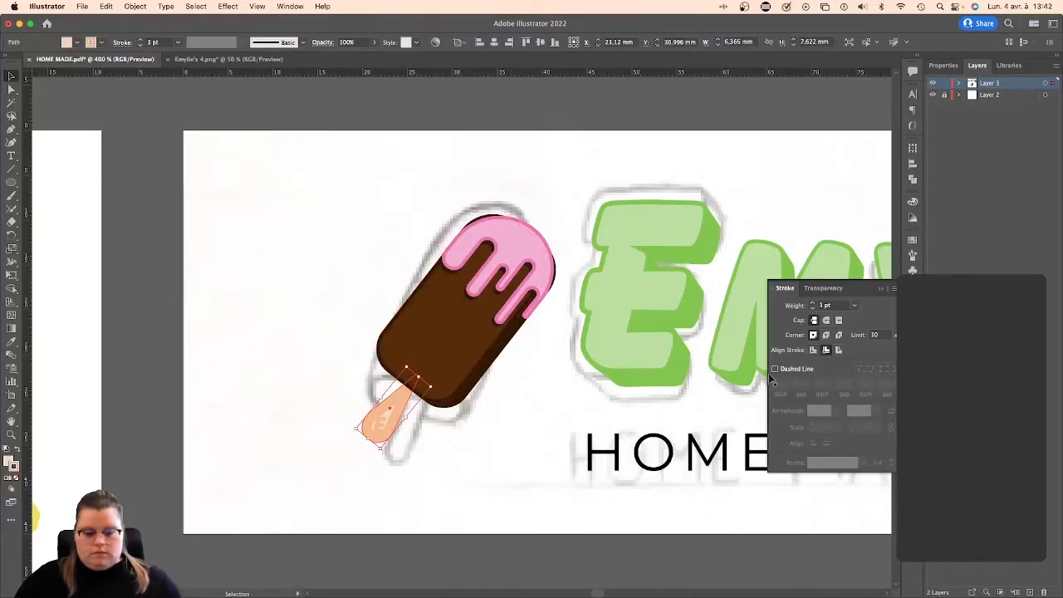
pyautogui.click(554, 415)
# Try to increase the corner rounding of the small popsicle's brown body so its top sits under the icing.
pyautogui.click(517, 258)
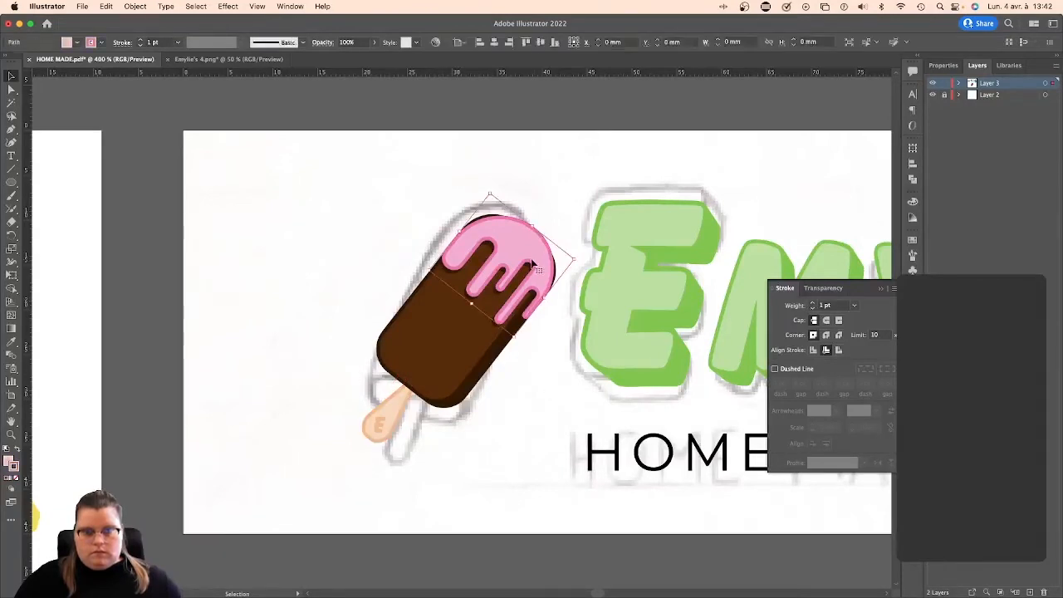
pyautogui.click(447, 314)
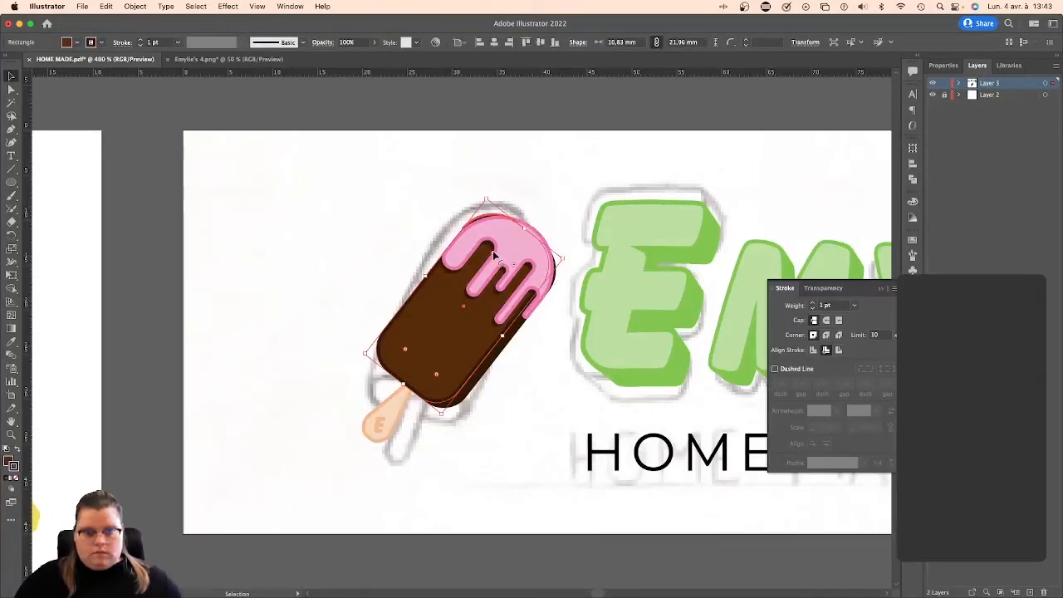
pyautogui.moveTo(492, 255); pyautogui.dragTo(496, 274)
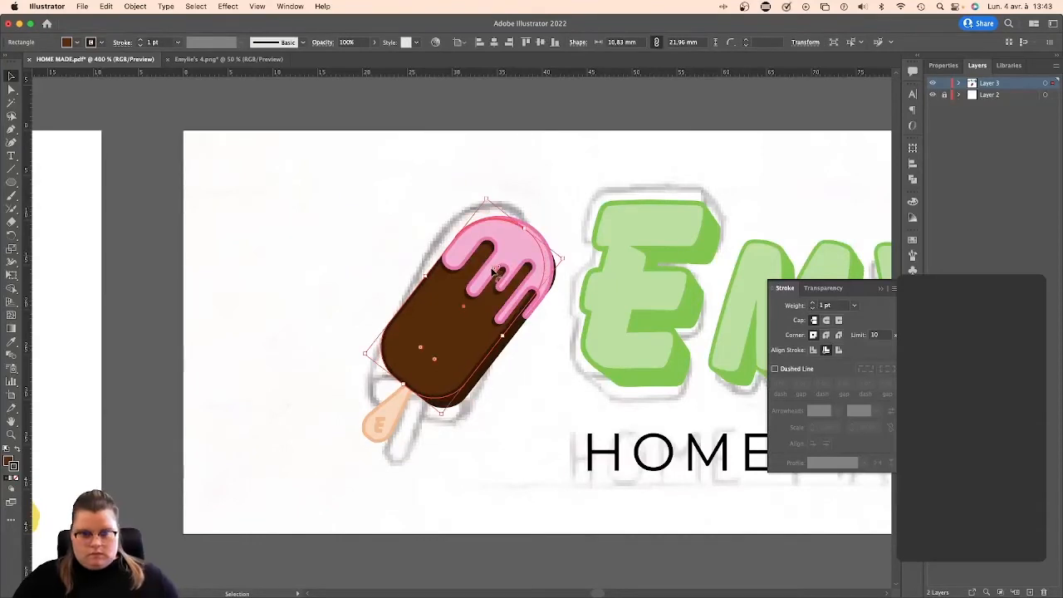
pyautogui.click(536, 169)
# Enlarge the pink icing to about 12.6 by 12.3 mm and reposition it over the brown body's rounded top.
pyautogui.click(510, 237)
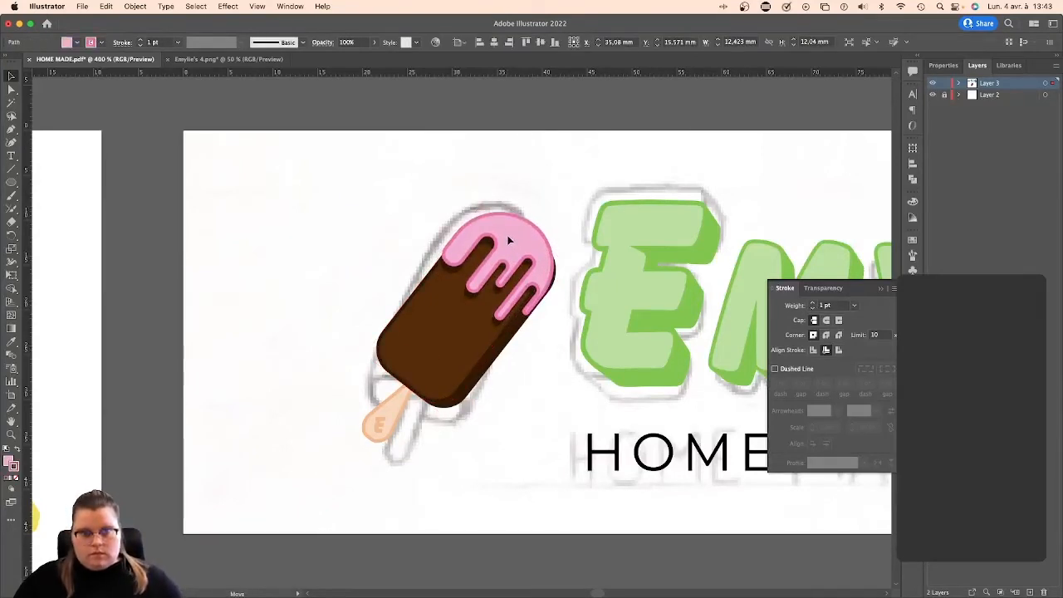
pyautogui.moveTo(510, 241); pyautogui.dragTo(510, 237)
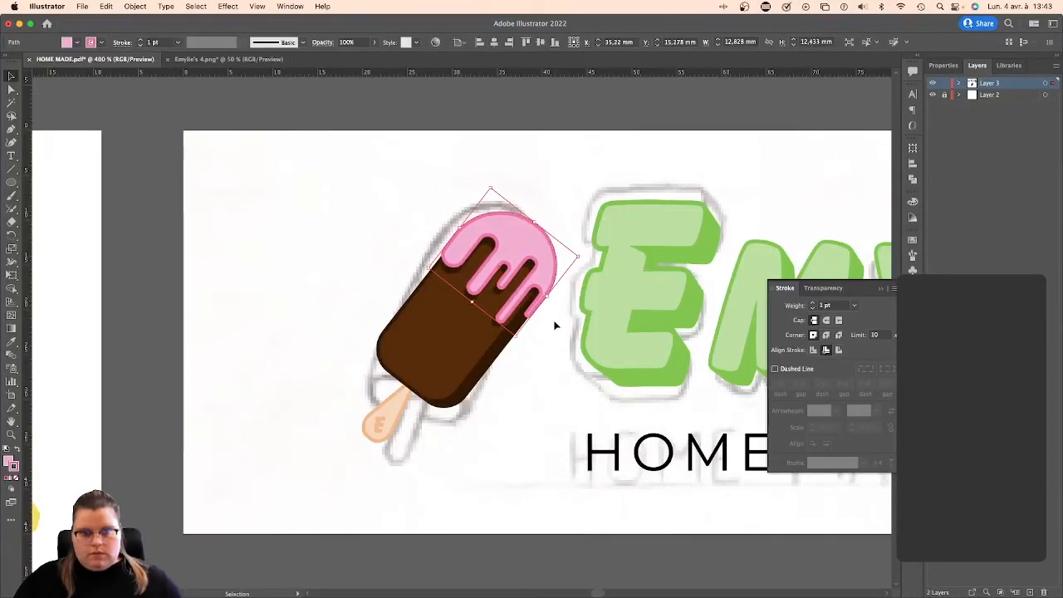
pyautogui.click(551, 321)
pyautogui.click(548, 268)
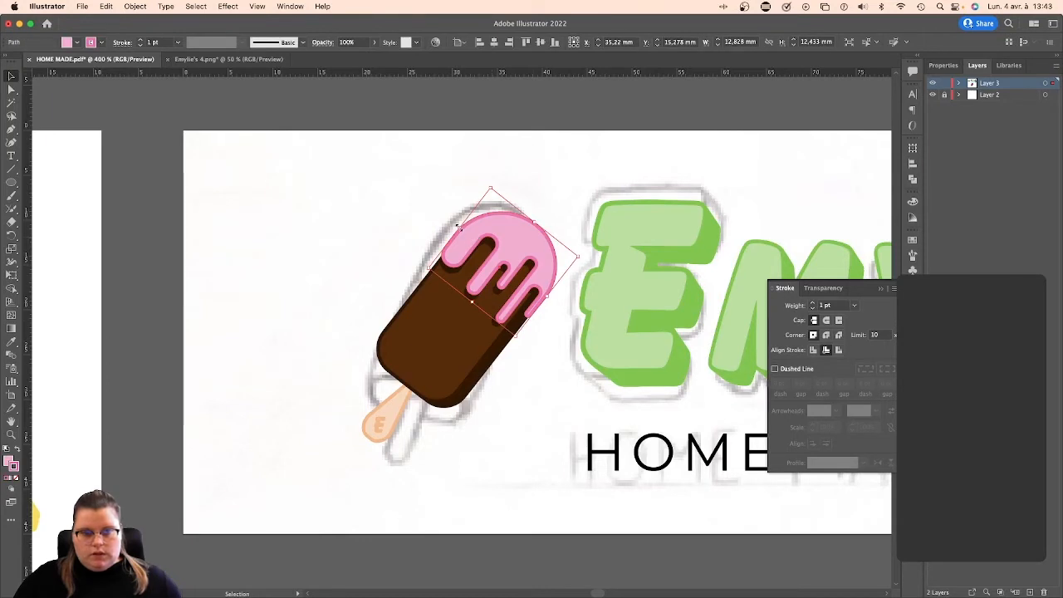
pyautogui.moveTo(461, 231); pyautogui.dragTo(464, 234)
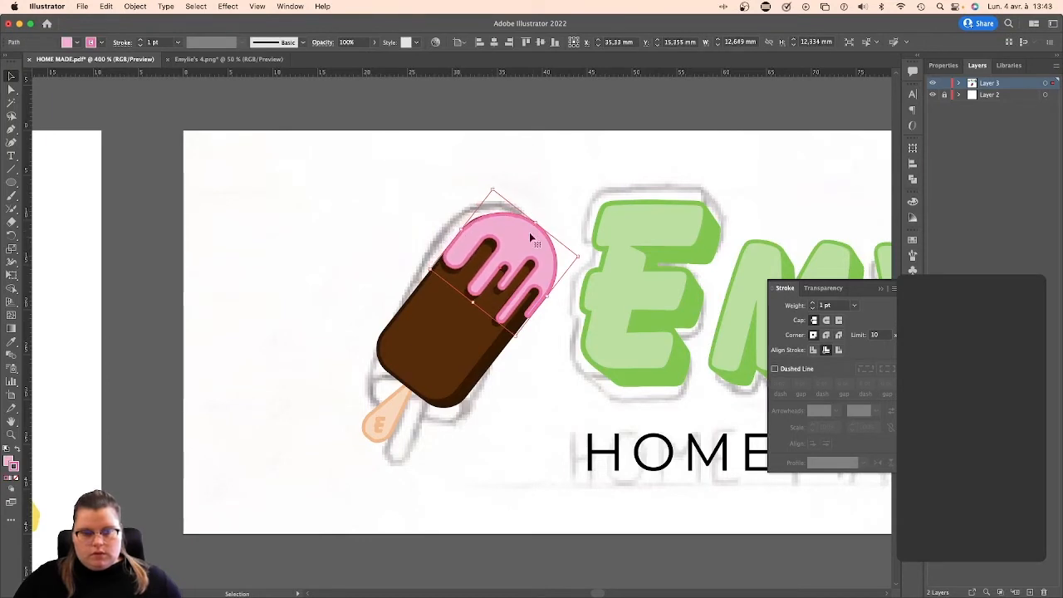
pyautogui.moveTo(532, 233); pyautogui.dragTo(530, 230)
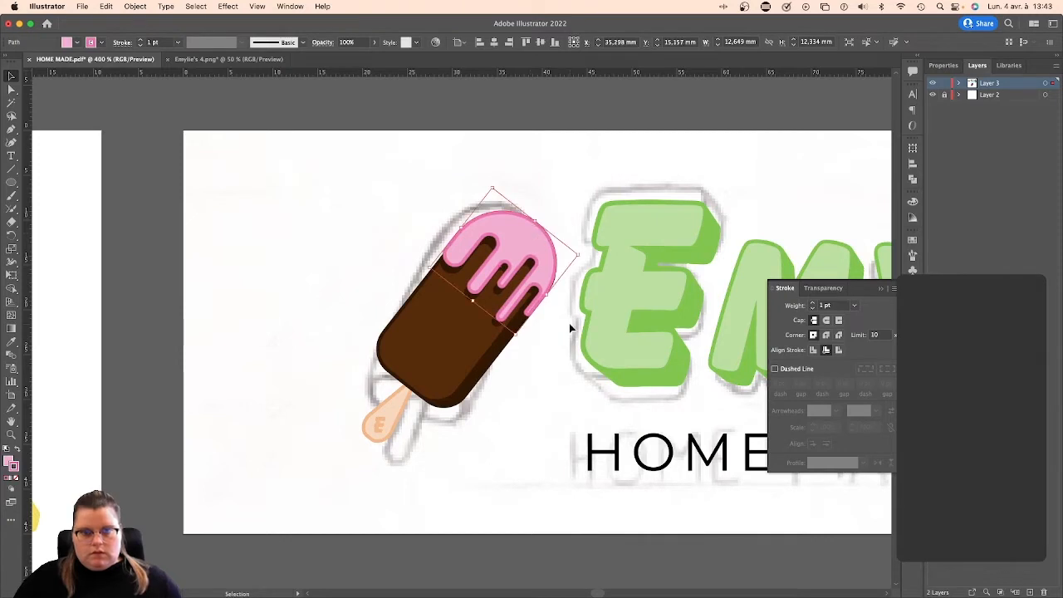
# Shift the small popsicle's pink icing slightly down and left so it sits closely over the brown body's rounded top.
pyautogui.click(435, 335)
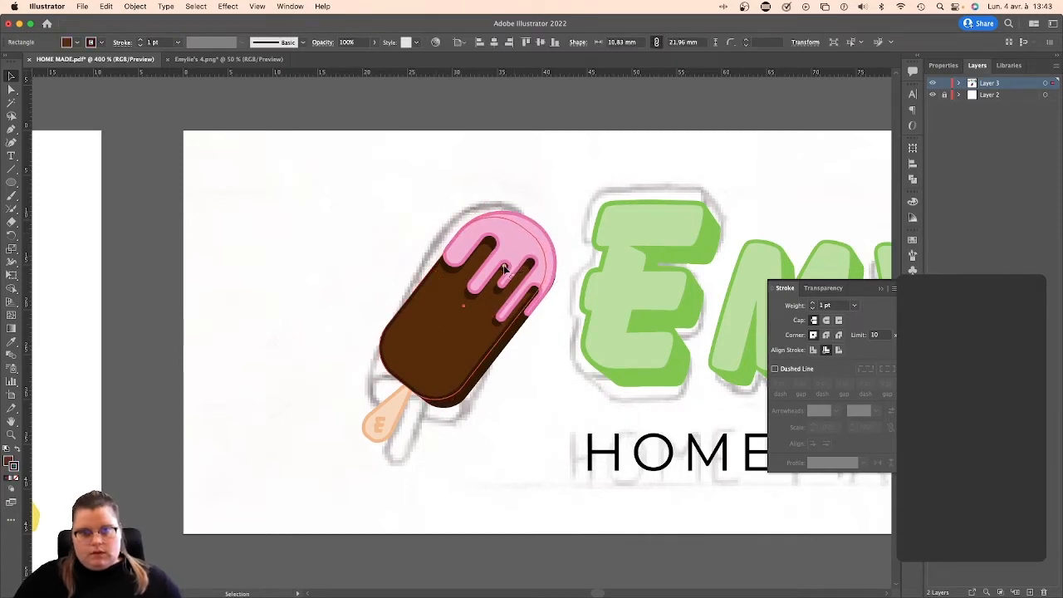
pyautogui.keyDown('shift'); pyautogui.click(524, 295); pyautogui.keyUp('shift')
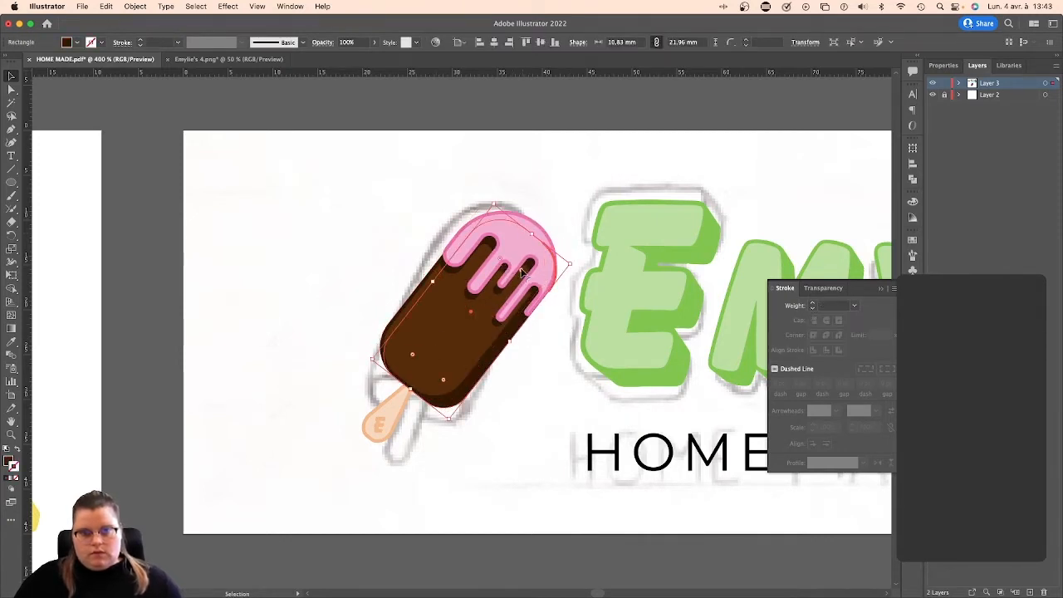
pyautogui.click(562, 339)
pyautogui.moveTo(540, 237); pyautogui.dragTo(536, 236)
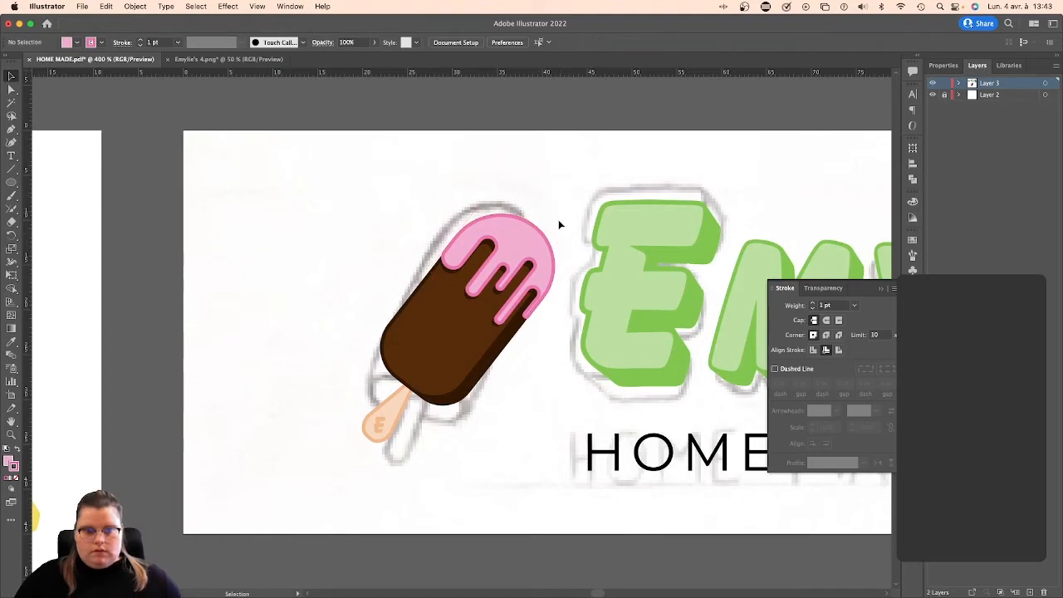
# Nudge the dark drip shadow slightly left and down beneath the small popsicle's pink icing.
pyautogui.click(470, 303)
pyautogui.press('Left')
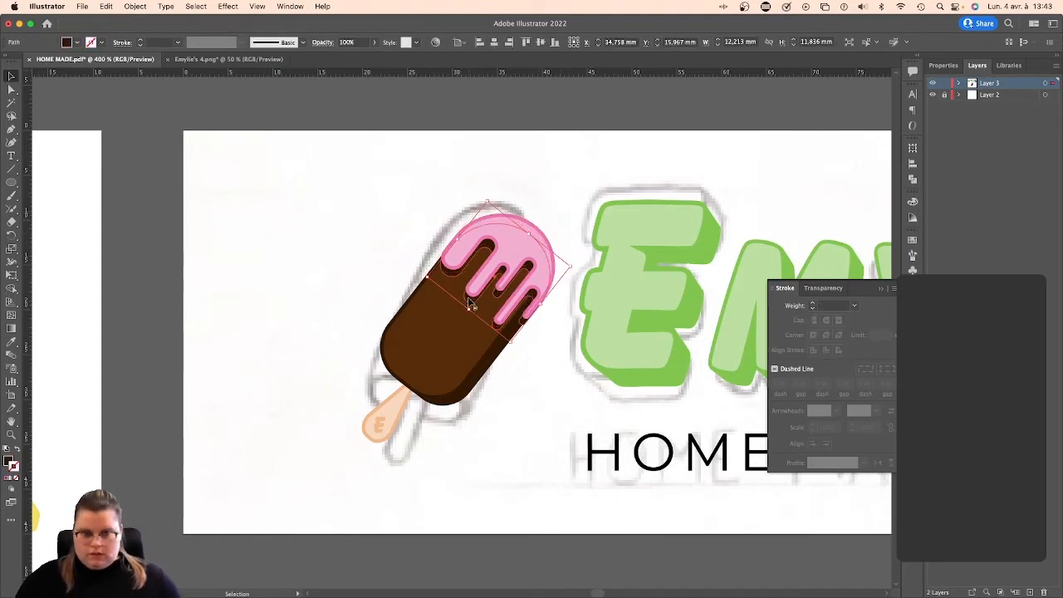
pyautogui.press('Down')
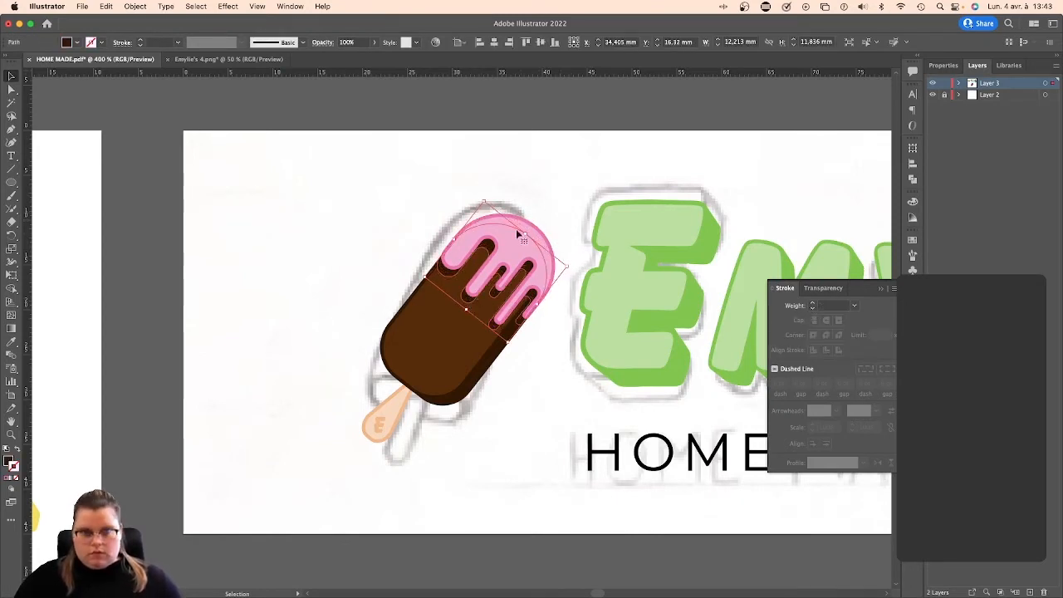
pyautogui.moveTo(487, 245); pyautogui.dragTo(488, 243)
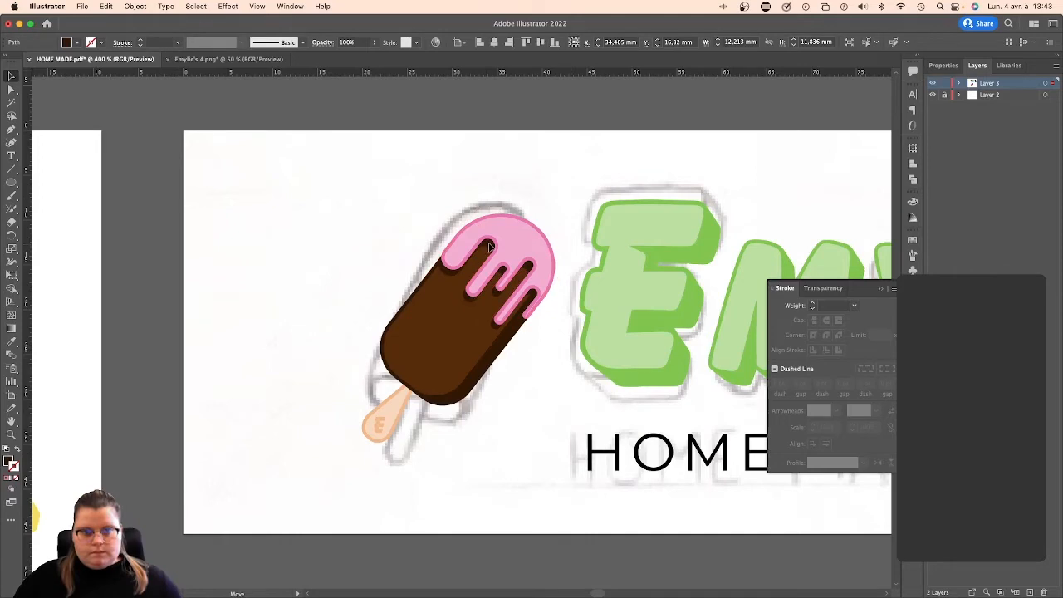
pyautogui.click(423, 185)
# Try to select all parts of the small popsicle beside the green logo and group them.
pyautogui.scroll(1, 436, 198)
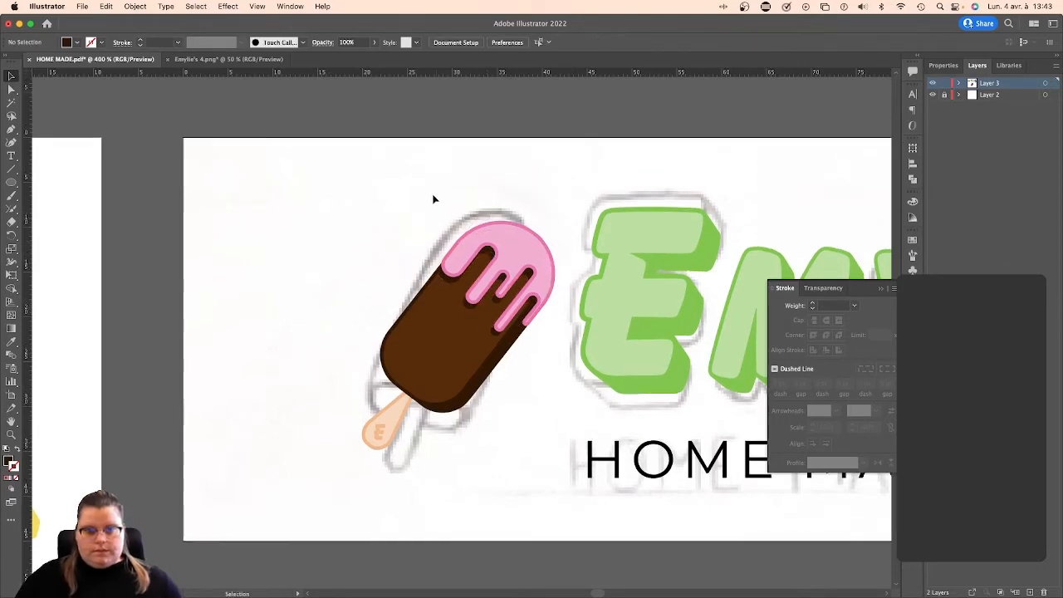
pyautogui.moveTo(297, 240); pyautogui.dragTo(494, 447)
pyautogui.scroll(-4, 499, 356)
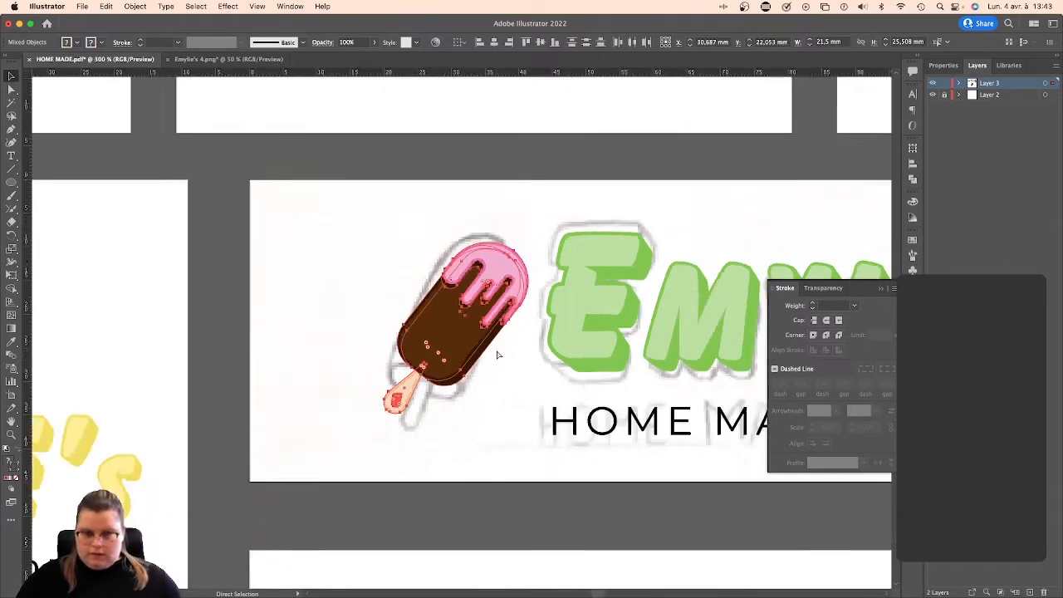
pyautogui.click(486, 355)
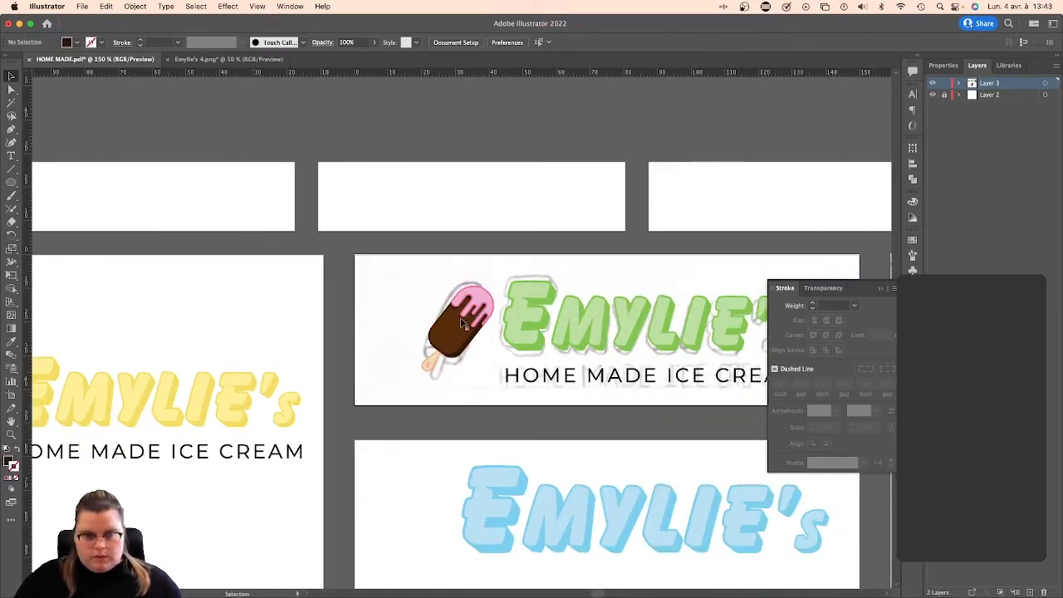
pyautogui.click(460, 318)
pyautogui.keyDown('shift'); pyautogui.click(453, 347); pyautogui.keyUp('shift')
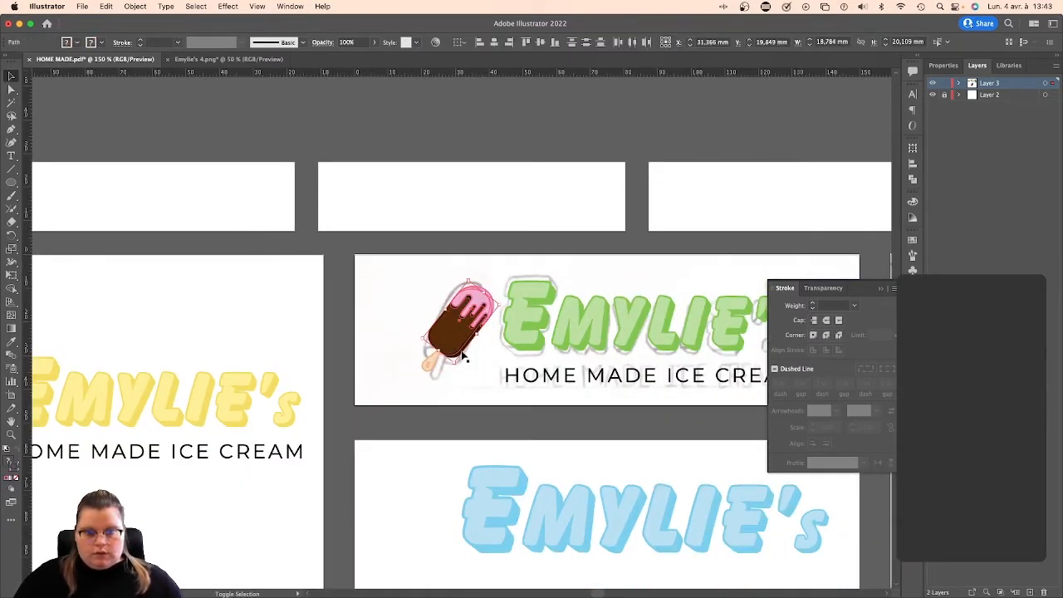
pyautogui.keyDown('shift'); pyautogui.click(464, 356); pyautogui.keyUp('shift')
pyautogui.moveTo(474, 368); pyautogui.dragTo(397, 349)
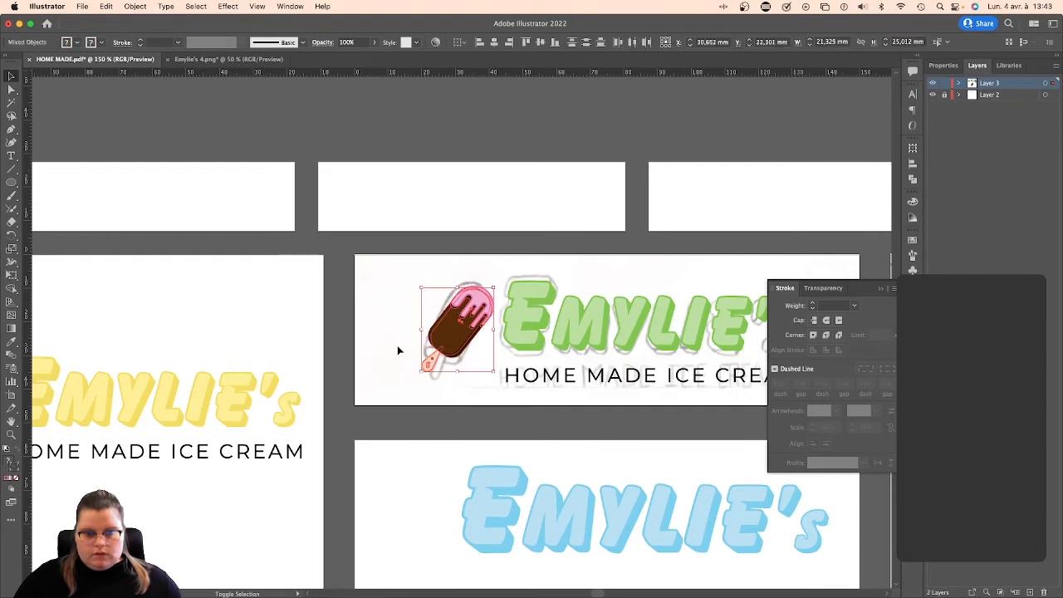
pyautogui.click(397, 352)
pyautogui.click(442, 301)
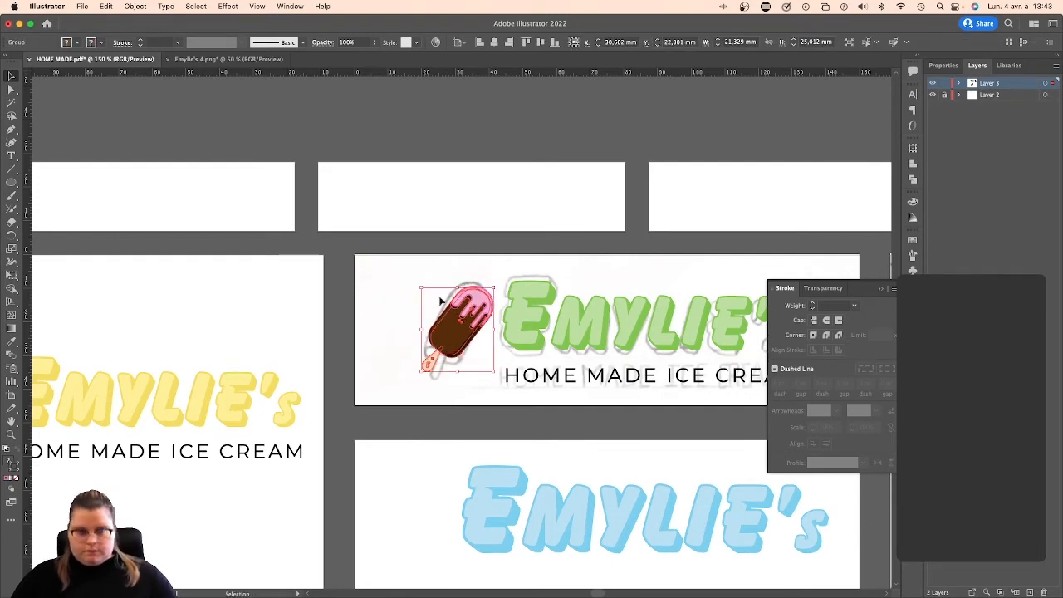
# Place a copy of the small popsicle beside the blue Emylie's logo on the artboard below.
pyautogui.scroll(-2, 468, 299)
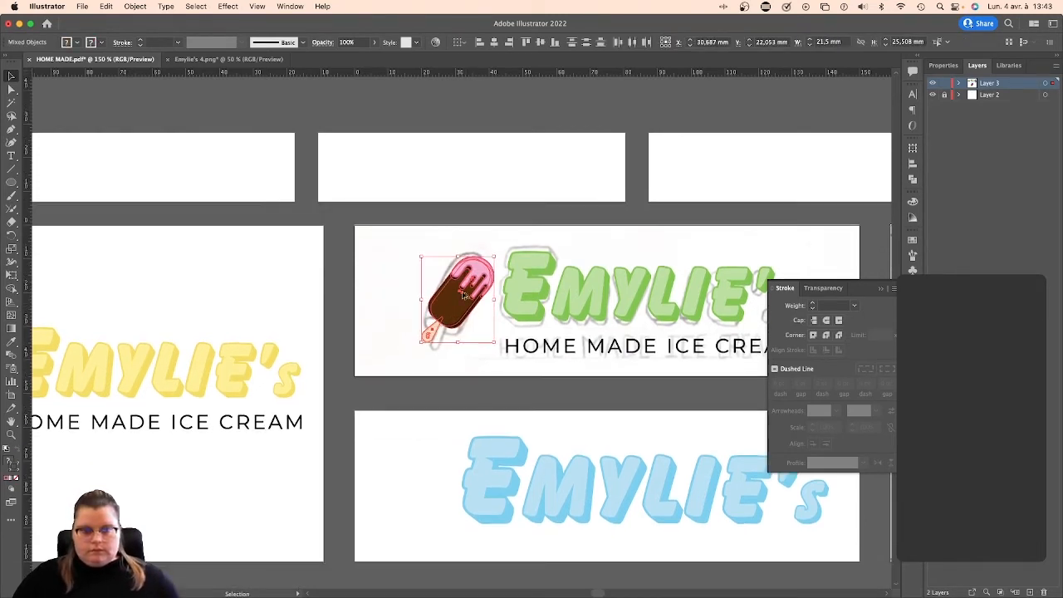
pyautogui.moveTo(465, 300); pyautogui.dragTo(424, 479)
pyautogui.scroll(-1, 425, 478)
pyautogui.click(459, 425)
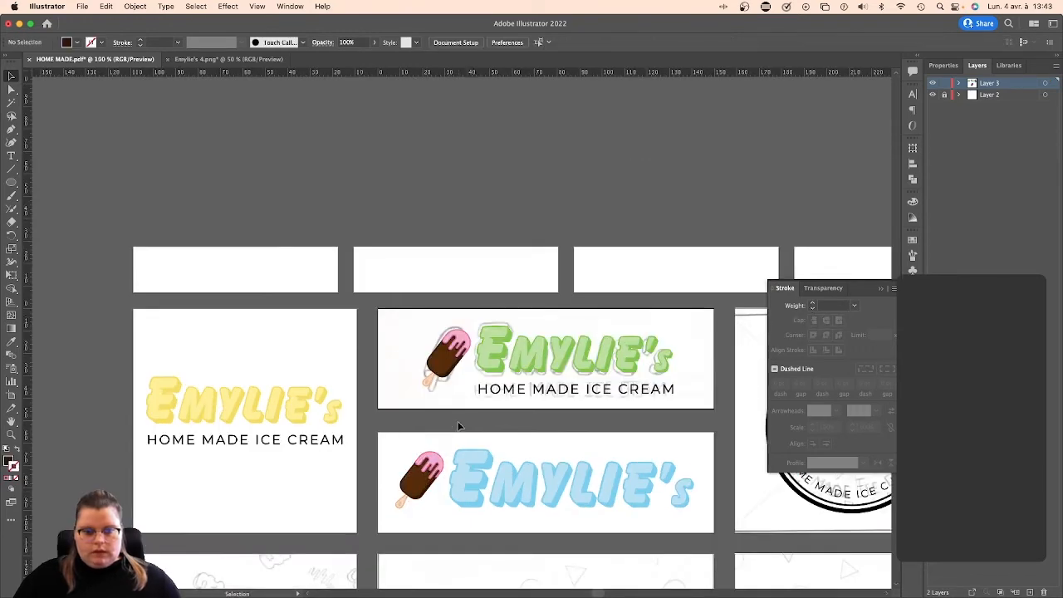
# Recolor the copied popsicle's icing with the R=246 yellow swatch for the stroke and the R=255 light yellow swatch for the fill.
pyautogui.scroll(-1, 439, 470)
pyautogui.scroll(4, 442, 463)
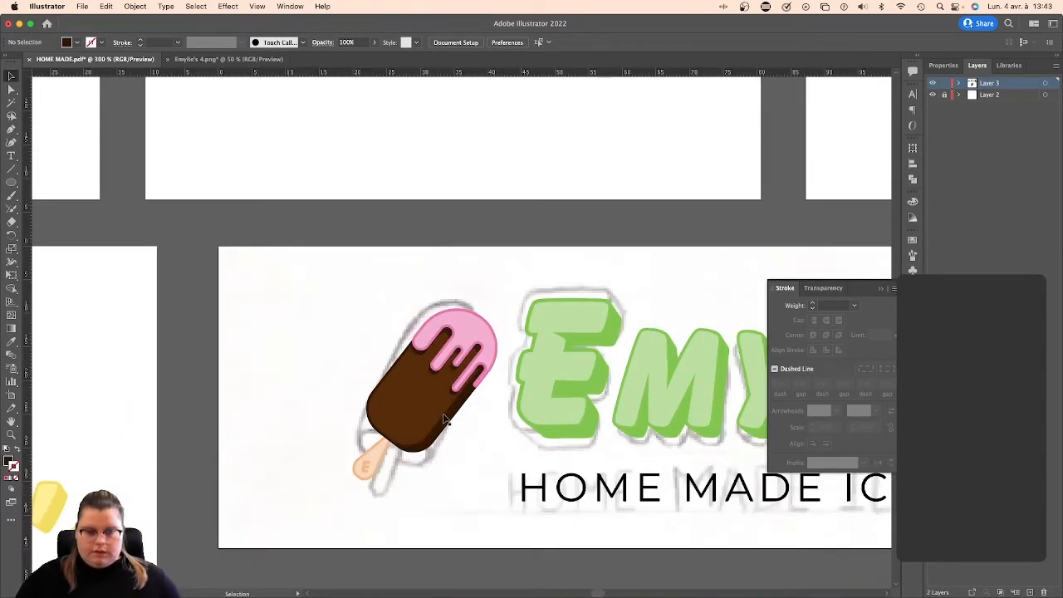
pyautogui.scroll(-3, 441, 406)
pyautogui.click(358, 449)
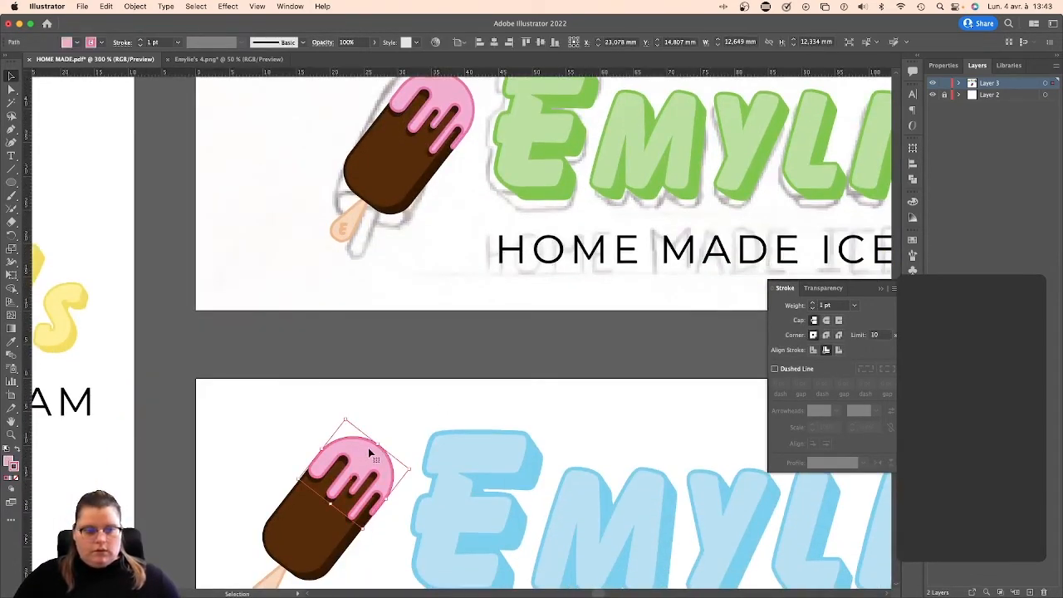
pyautogui.scroll(-2, 478, 405)
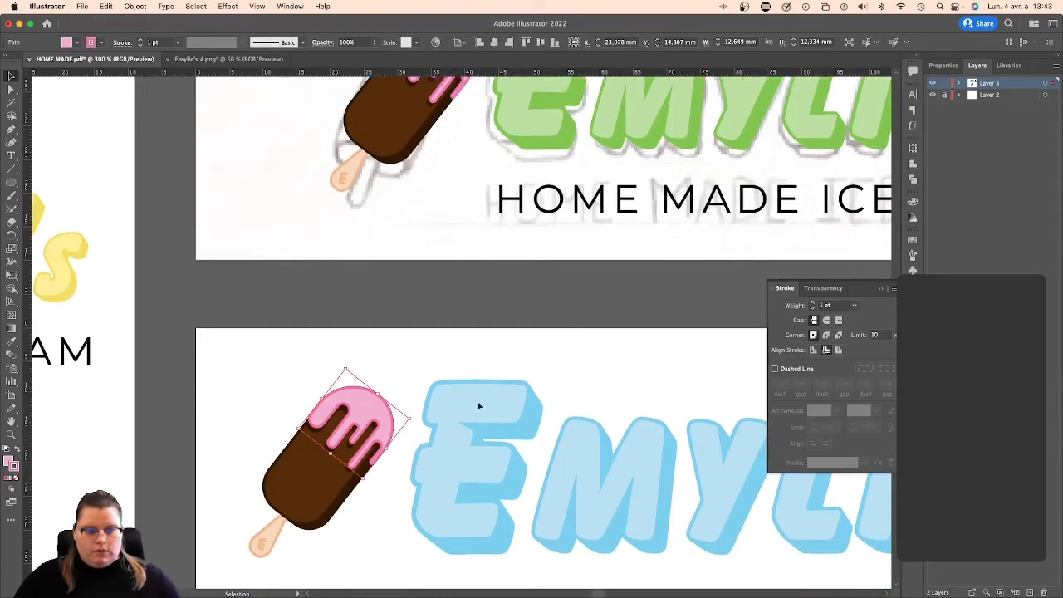
pyautogui.click(913, 240)
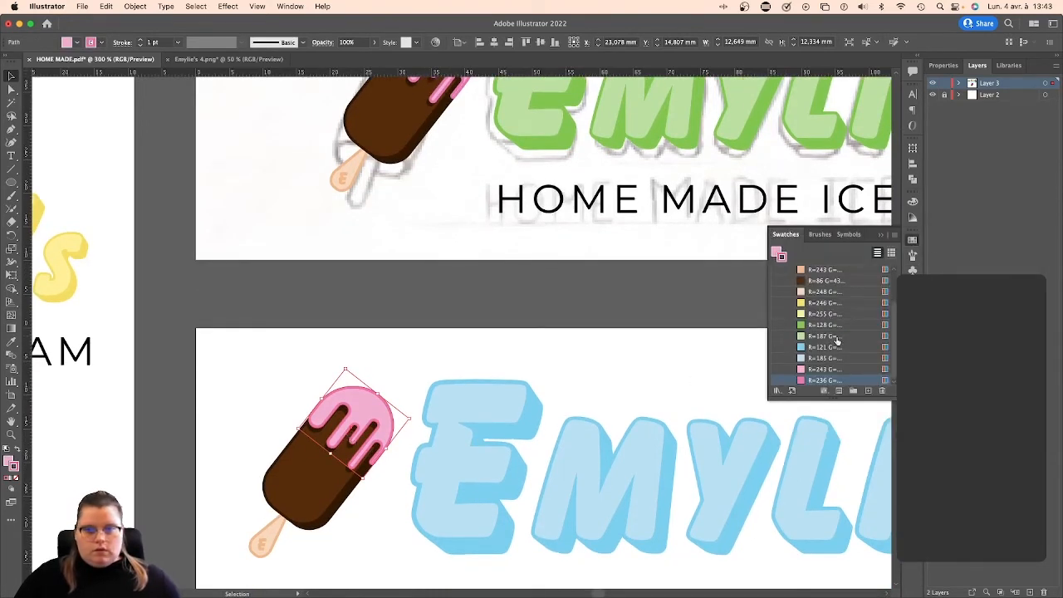
pyautogui.click(810, 303)
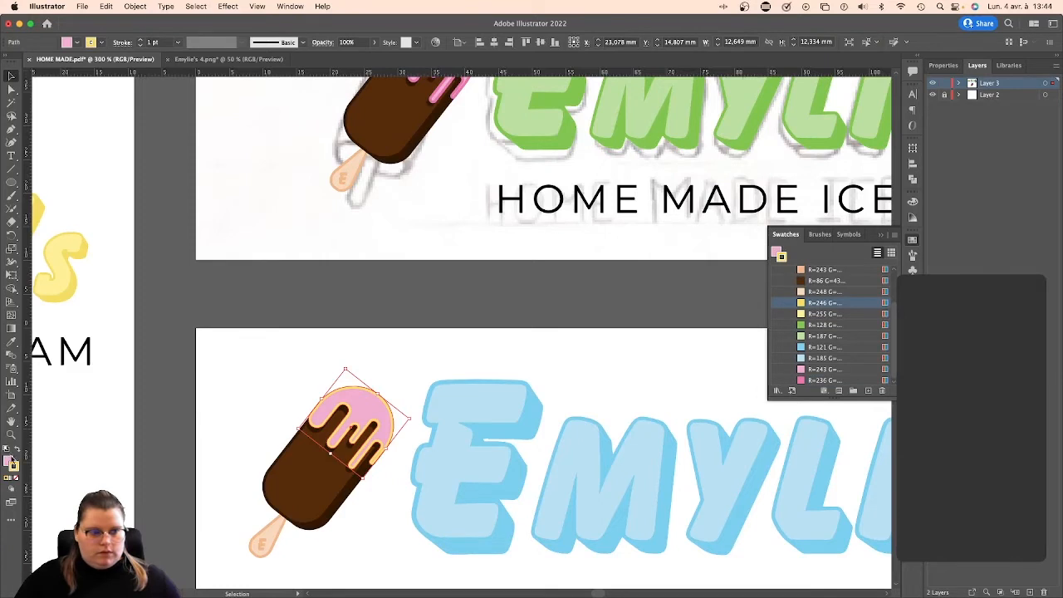
pyautogui.click(10, 459)
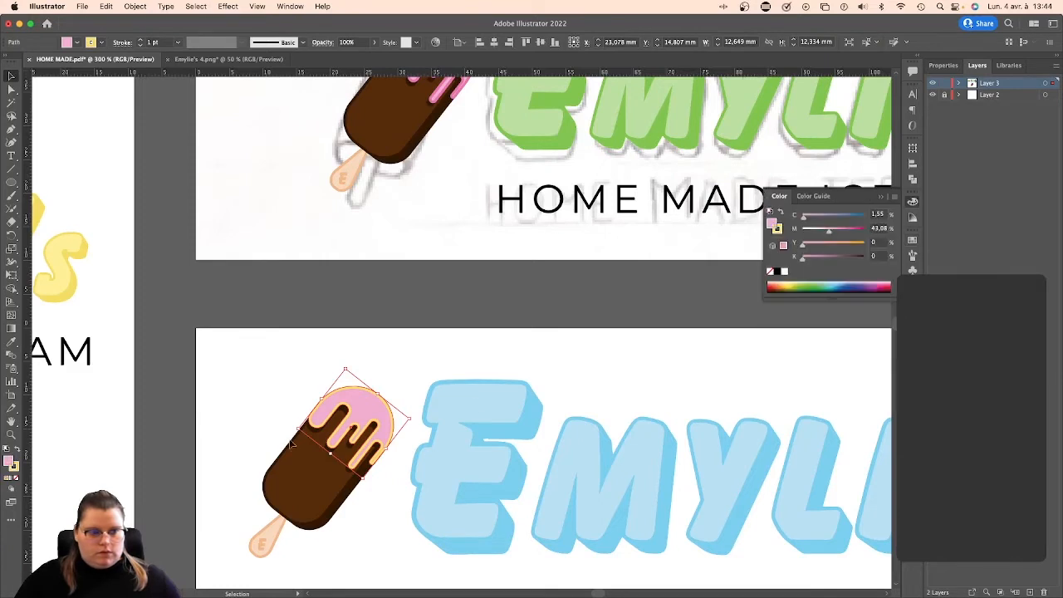
pyautogui.click(913, 241)
pyautogui.click(811, 314)
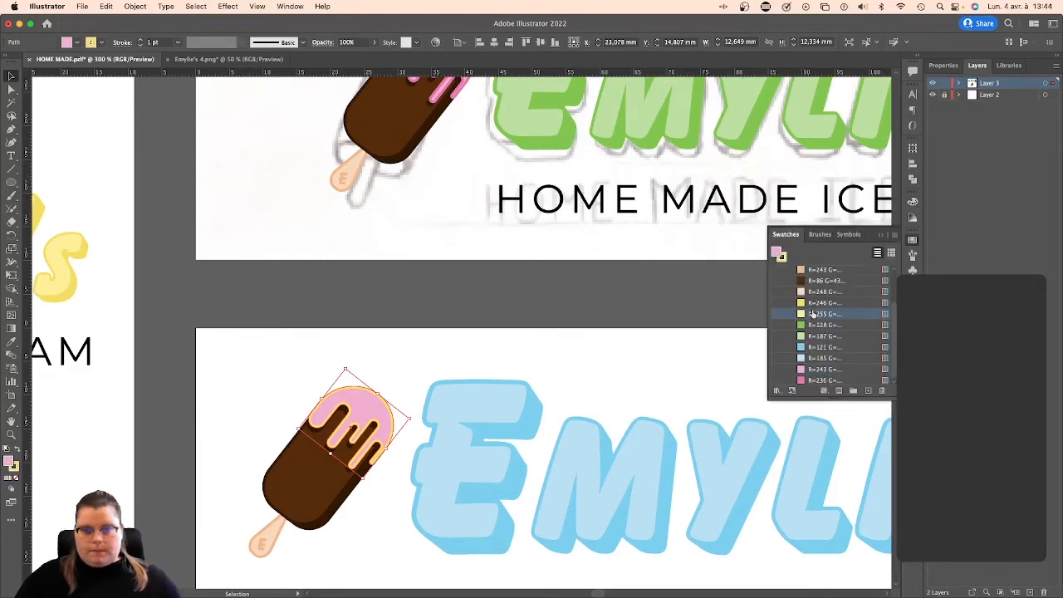
pyautogui.click(522, 355)
# Compare the pink popsicle beside the green logo with the yellow one beside the blue logo.
pyautogui.scroll(3, 515, 365)
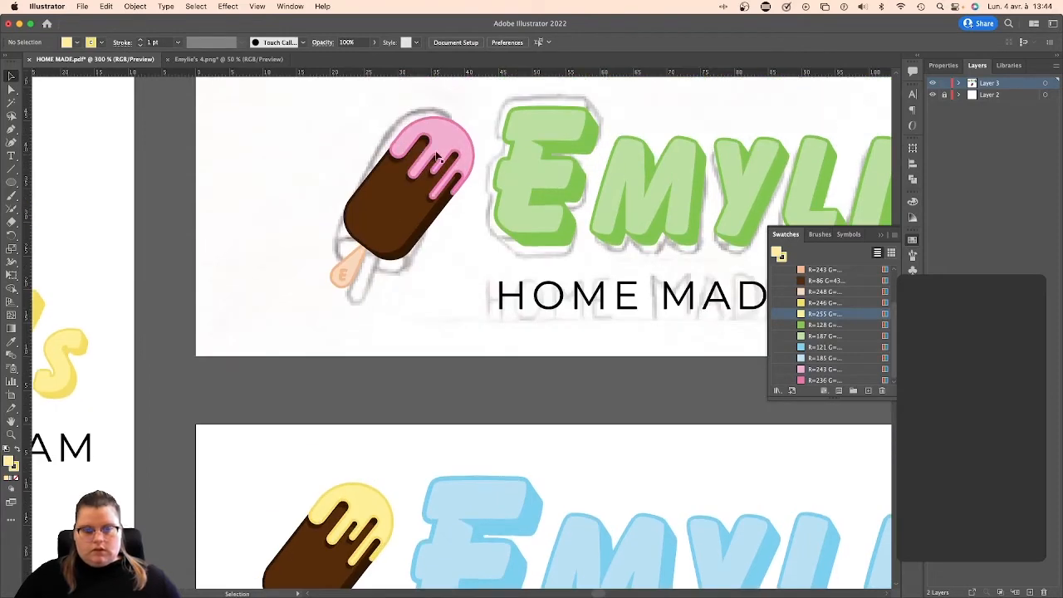
pyautogui.hscroll(3, 401, 133)
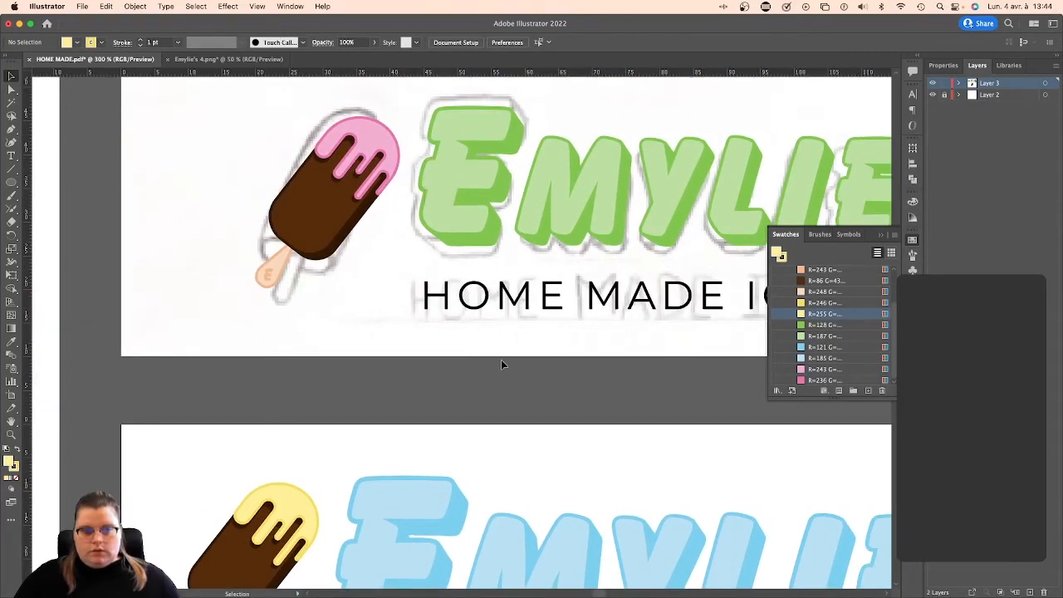
pyautogui.scroll(-3, 502, 357)
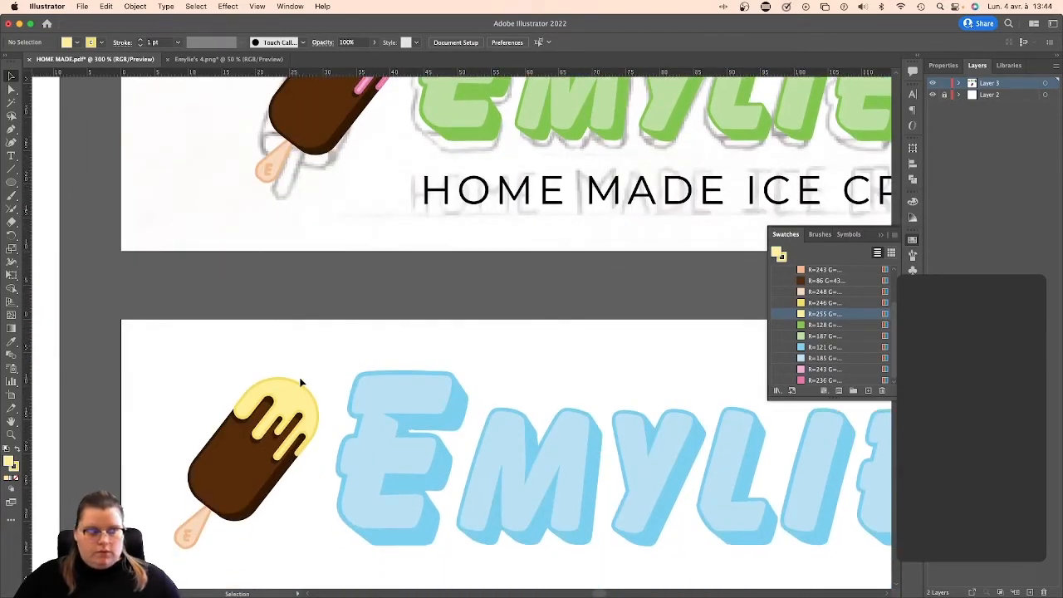
pyautogui.press('super+1')
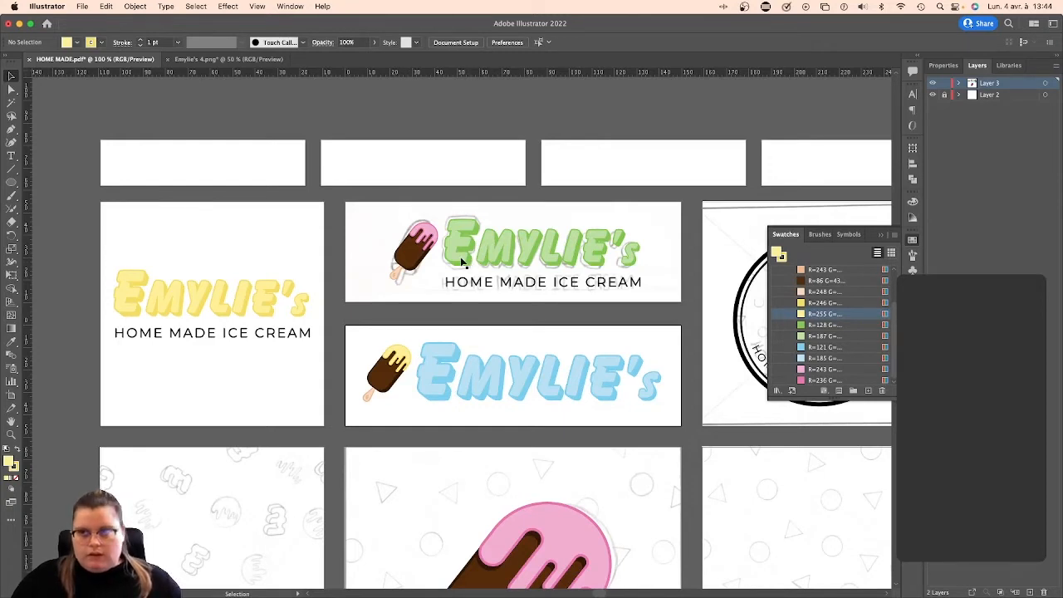
pyautogui.hscroll(5, 490, 243)
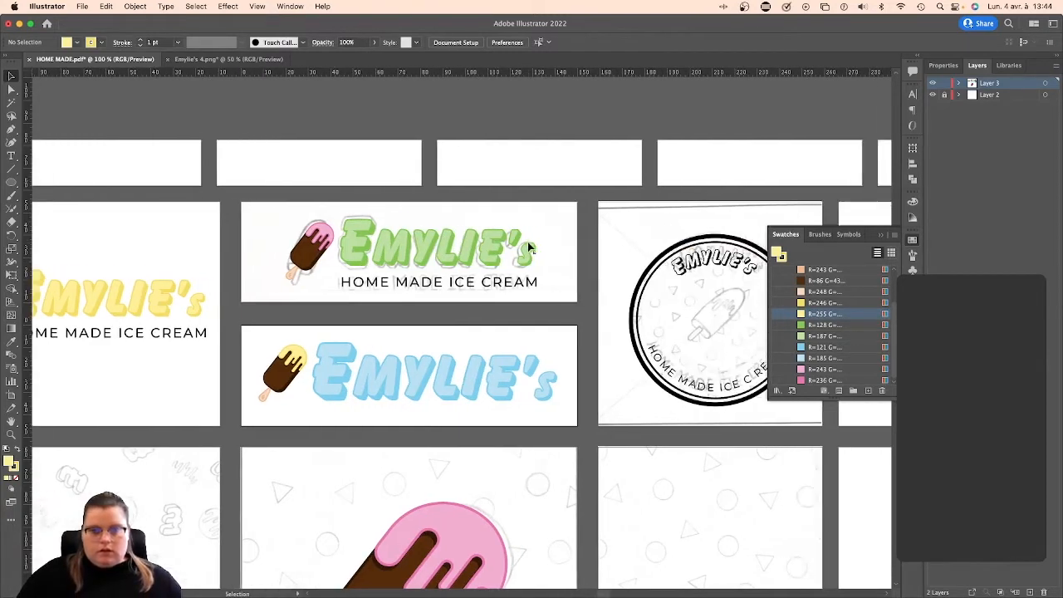
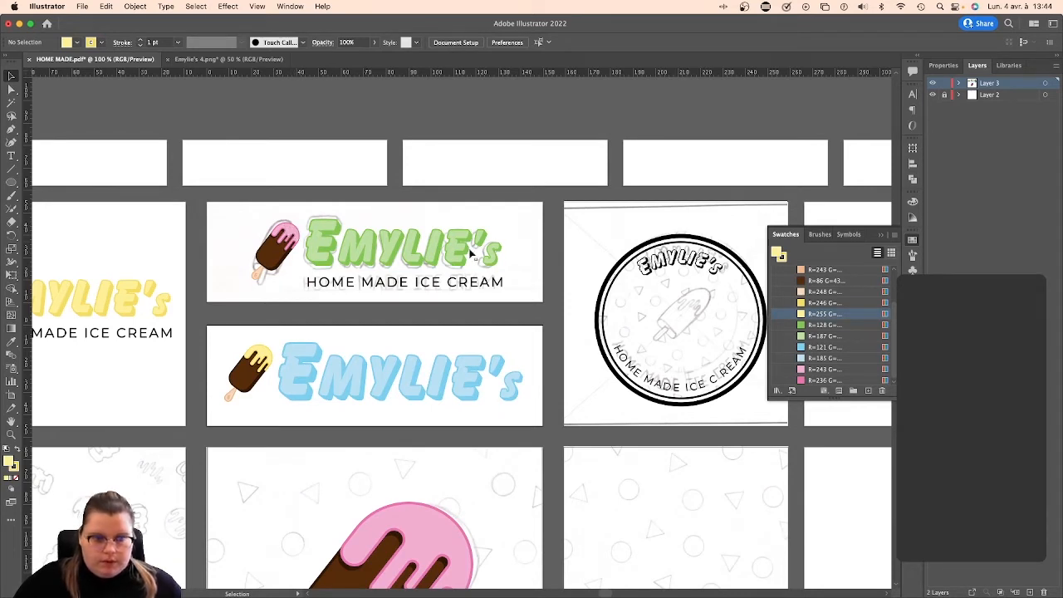
pyautogui.hscroll(3, 486, 246)
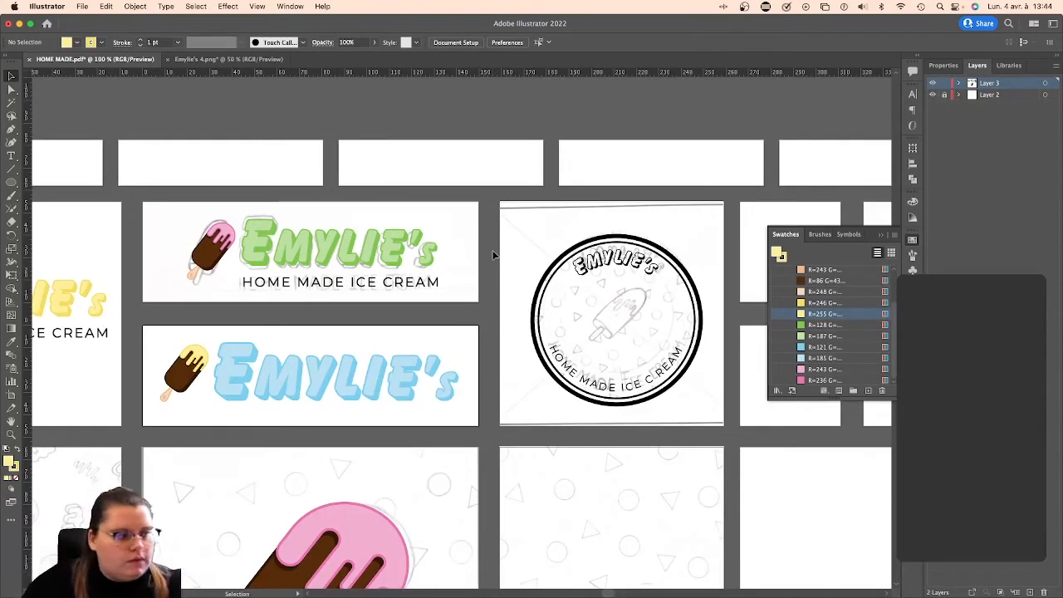
pyautogui.hscroll(3, 535, 253)
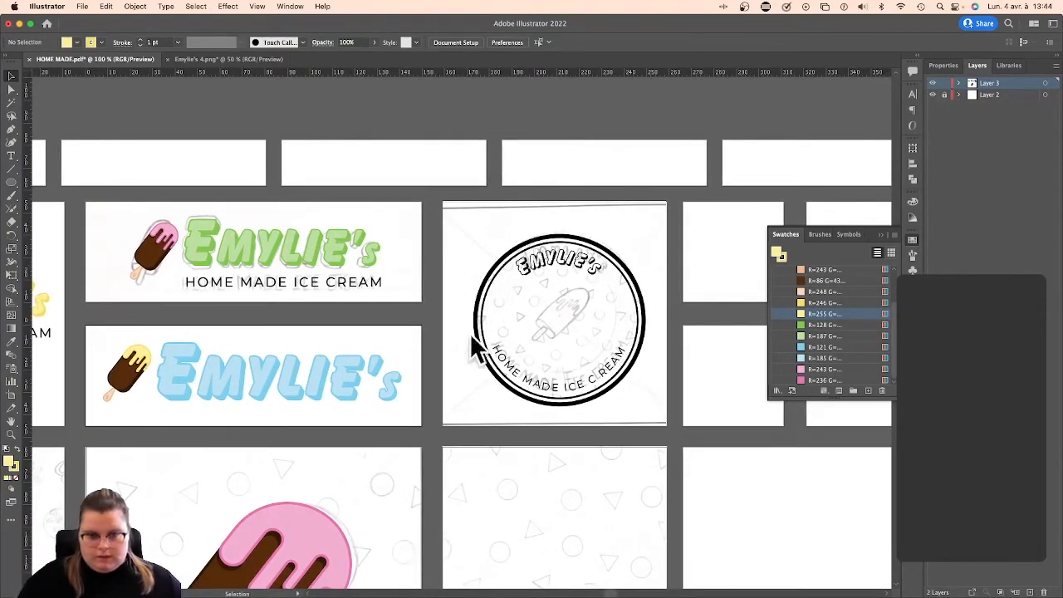
# Convert the curved EMYLIE'S text on the circular badge to outlines and select the outlined lettering.
pyautogui.hscroll(3, 484, 284)
pyautogui.scroll(5, 557, 214)
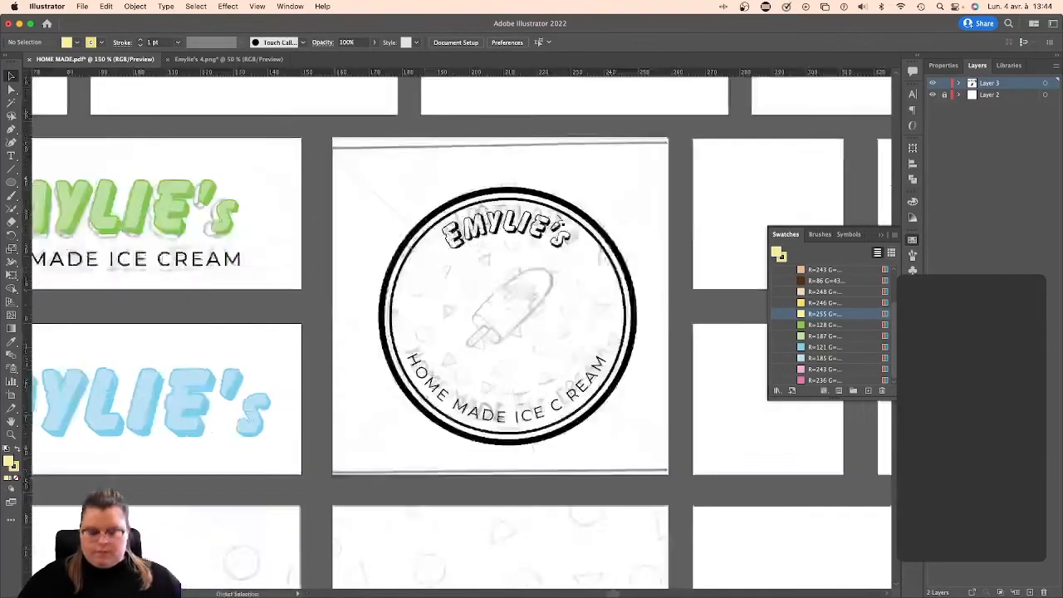
pyautogui.hscroll(3, 524, 208)
pyautogui.scroll(3, 522, 210)
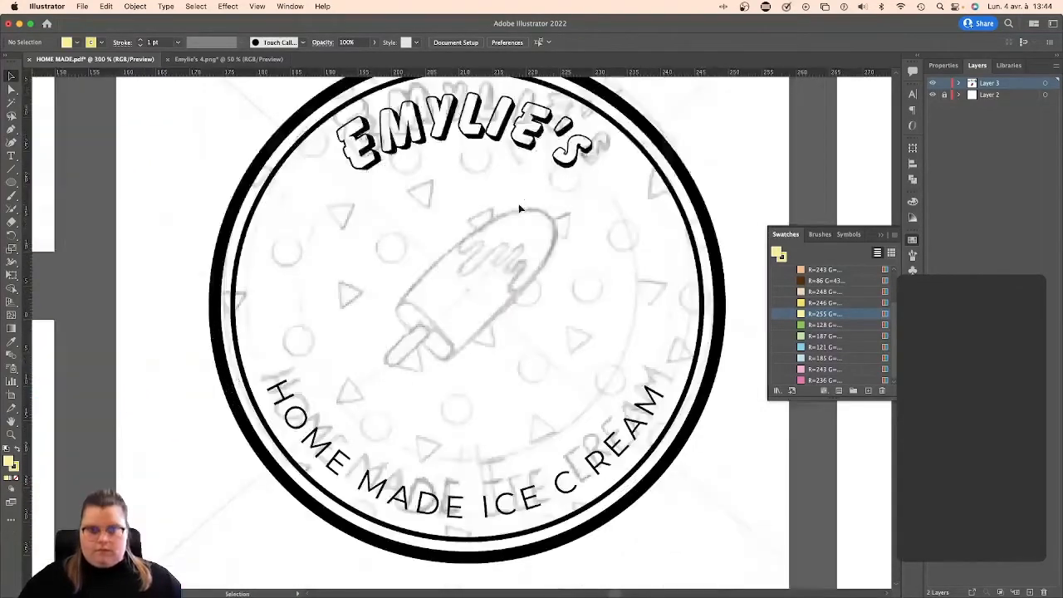
pyautogui.scroll(2, 520, 213)
pyautogui.click(454, 202)
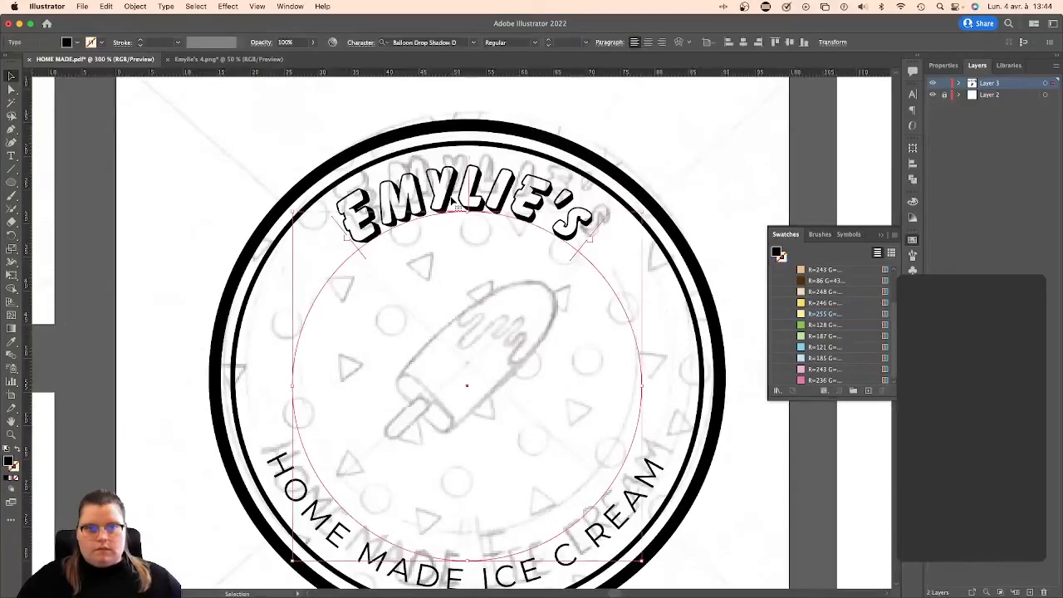
pyautogui.rightClick(445, 203)
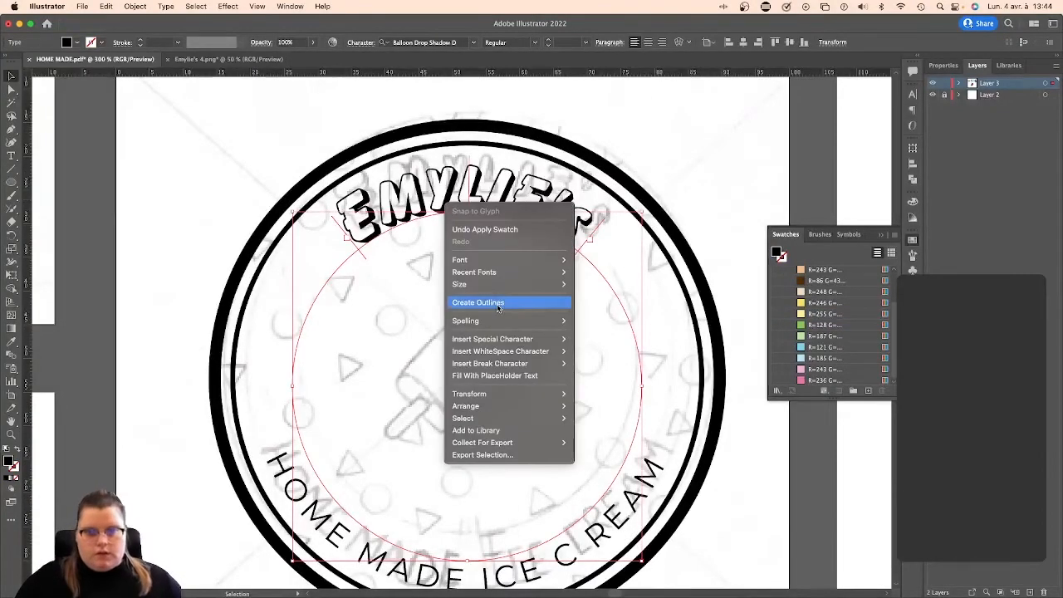
pyautogui.click(497, 302)
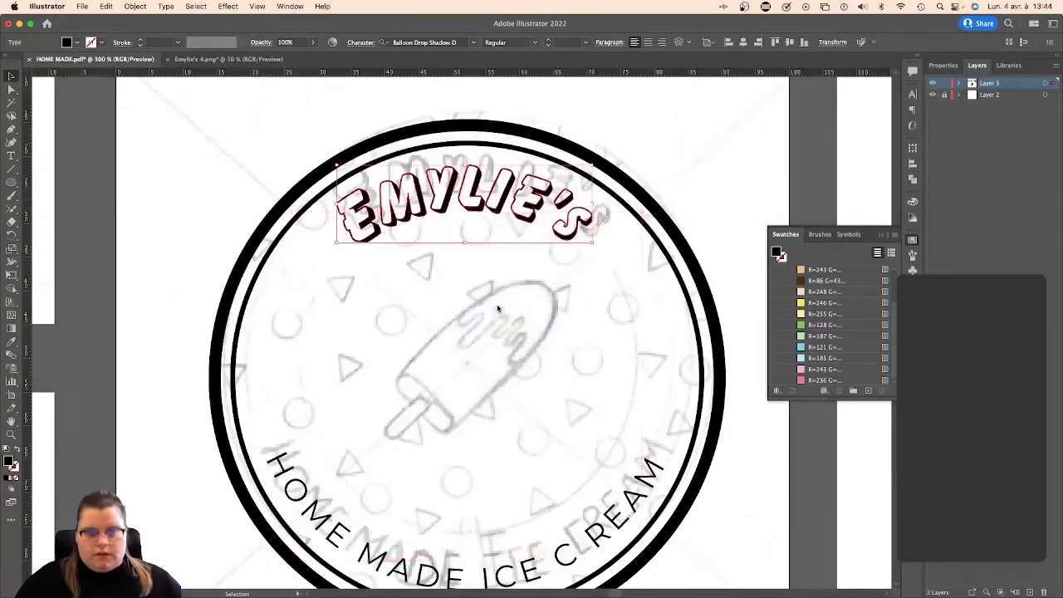
pyautogui.click(646, 125)
pyautogui.click(538, 207)
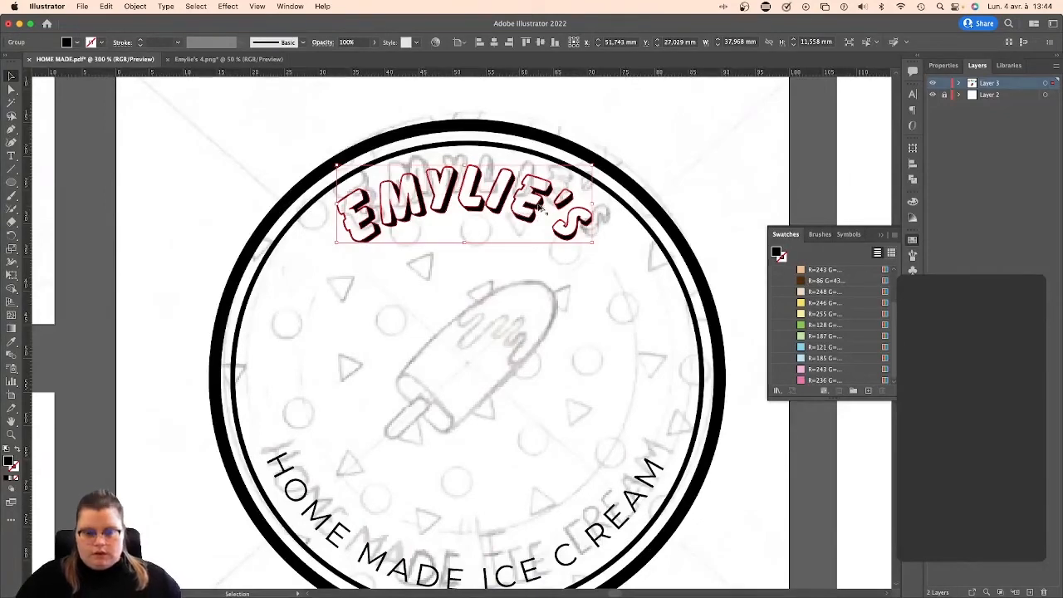
# Place a copy of the outlined EMYLIE'S lettering just below the original and ungroup the copy into separate letters.
pyautogui.moveTo(541, 209); pyautogui.dragTo(541, 265)
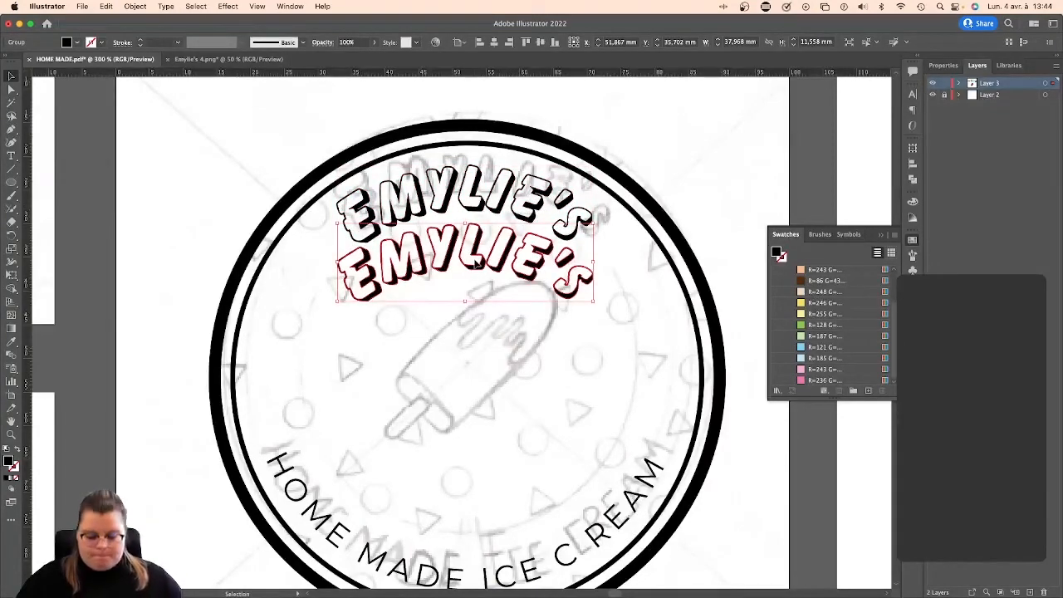
pyautogui.click(689, 131)
pyautogui.click(529, 274)
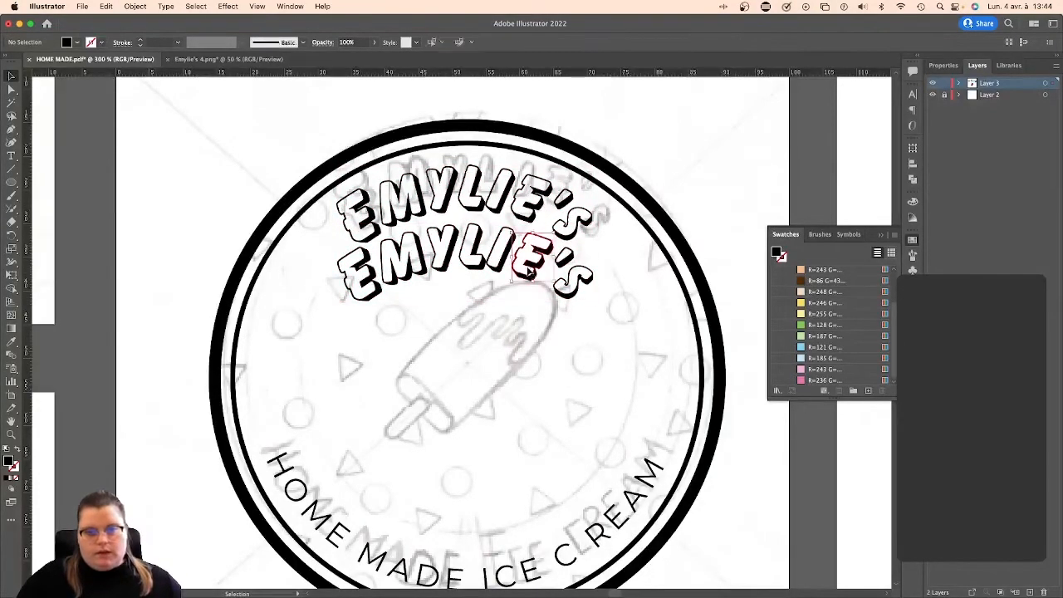
# Delete the inner contours of the E, M and Y in the lower EMYLIE'S copy to make those letters solid.
pyautogui.click(11, 88)
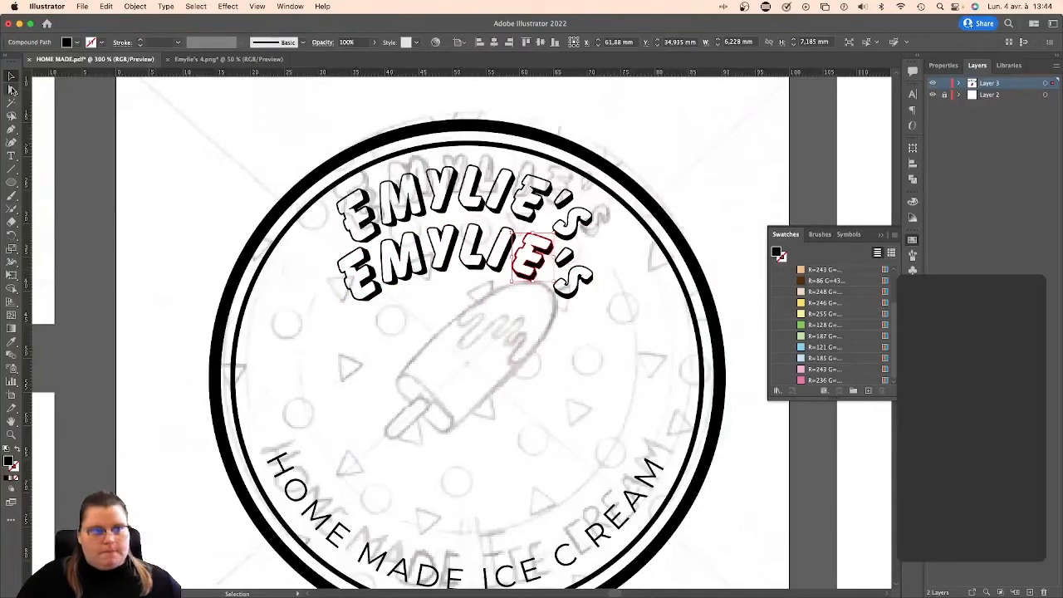
pyautogui.click(365, 260)
pyautogui.press('Delete')
pyautogui.press('Delete')
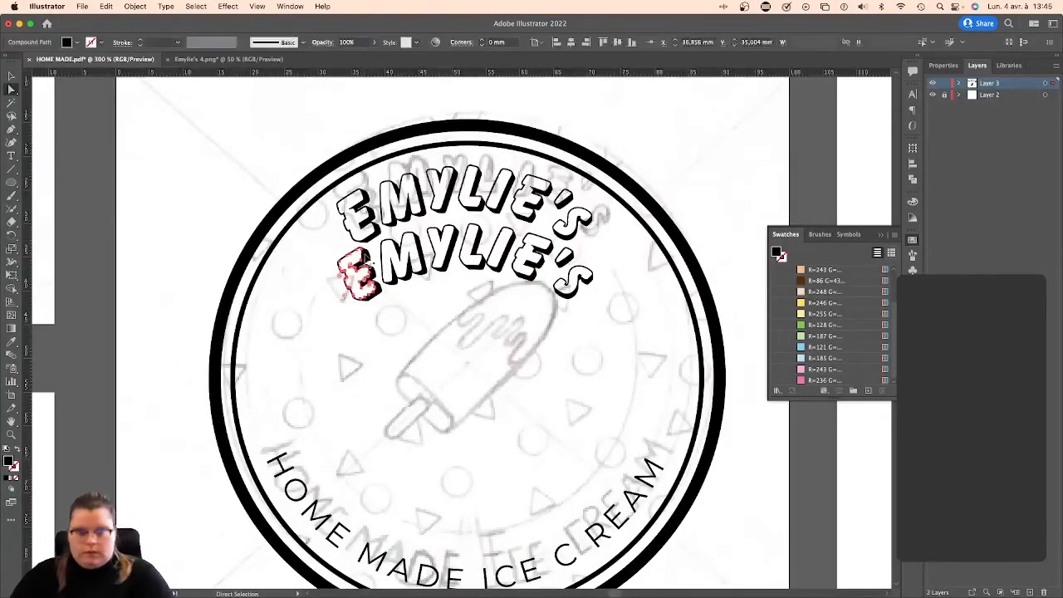
pyautogui.click(415, 259)
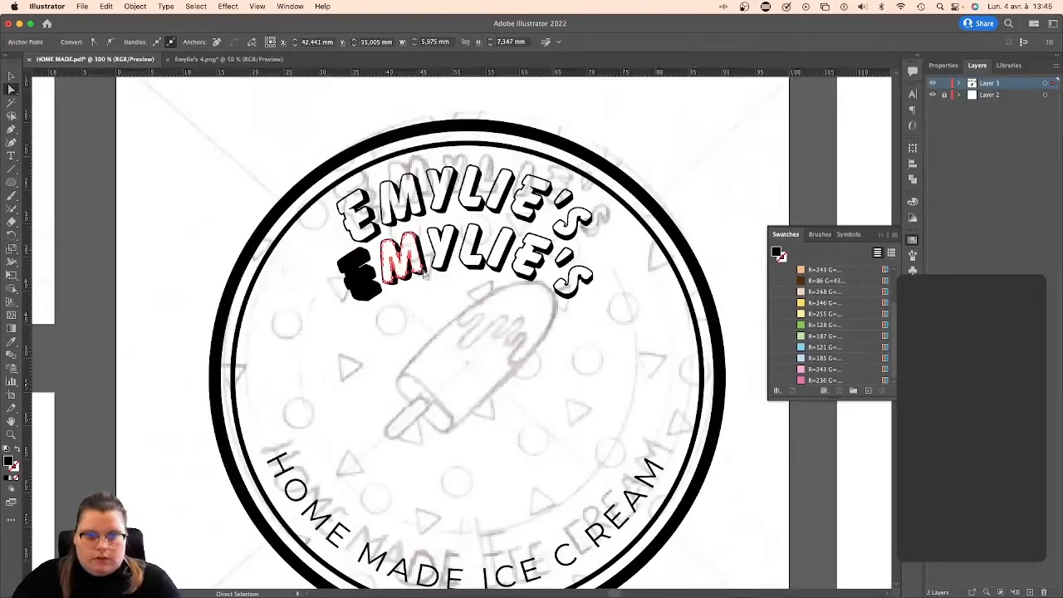
pyautogui.press('Delete')
pyautogui.press('Delete')
pyautogui.press('super+z')
pyautogui.press('super+z')
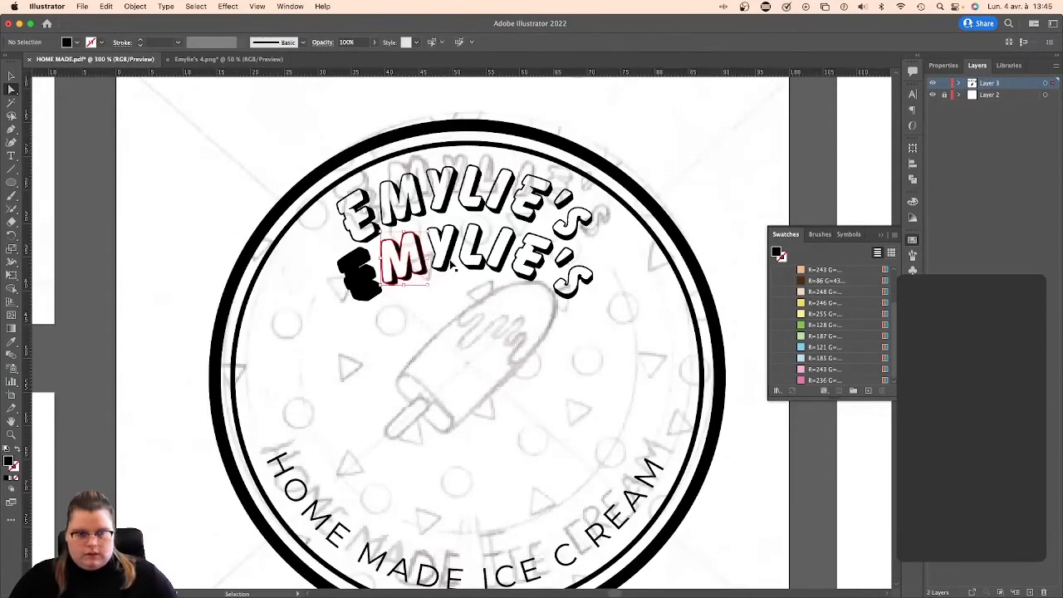
pyautogui.press('Delete')
pyautogui.press('Delete')
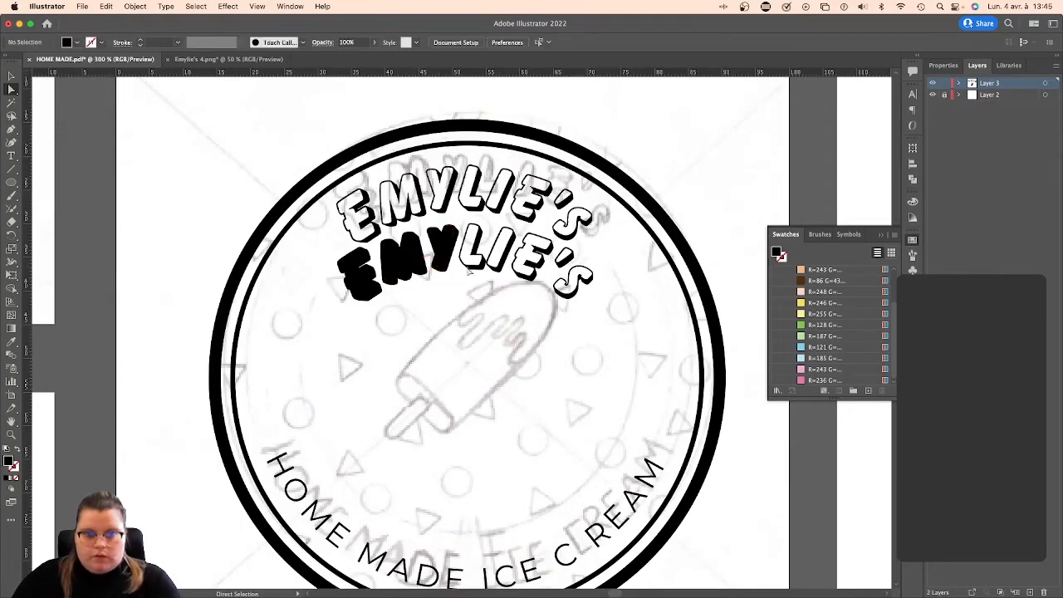
# Delete the inner contours of the L, I, E, apostrophe and S in the lower copy to make them solid.
pyautogui.click(482, 264)
pyautogui.press('Delete')
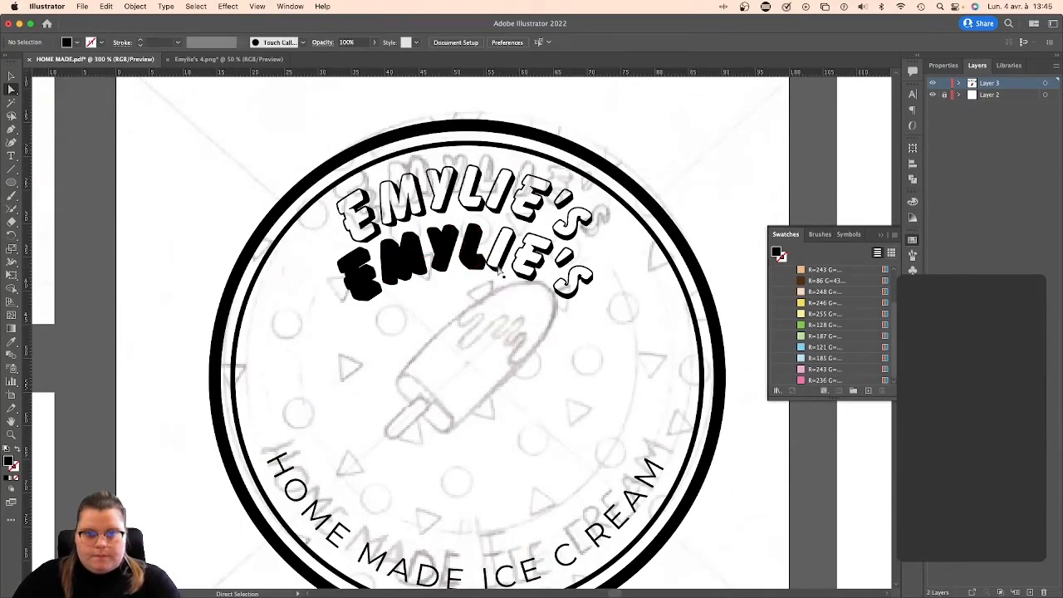
pyautogui.click(499, 271)
pyautogui.press('Delete')
pyautogui.click(530, 283)
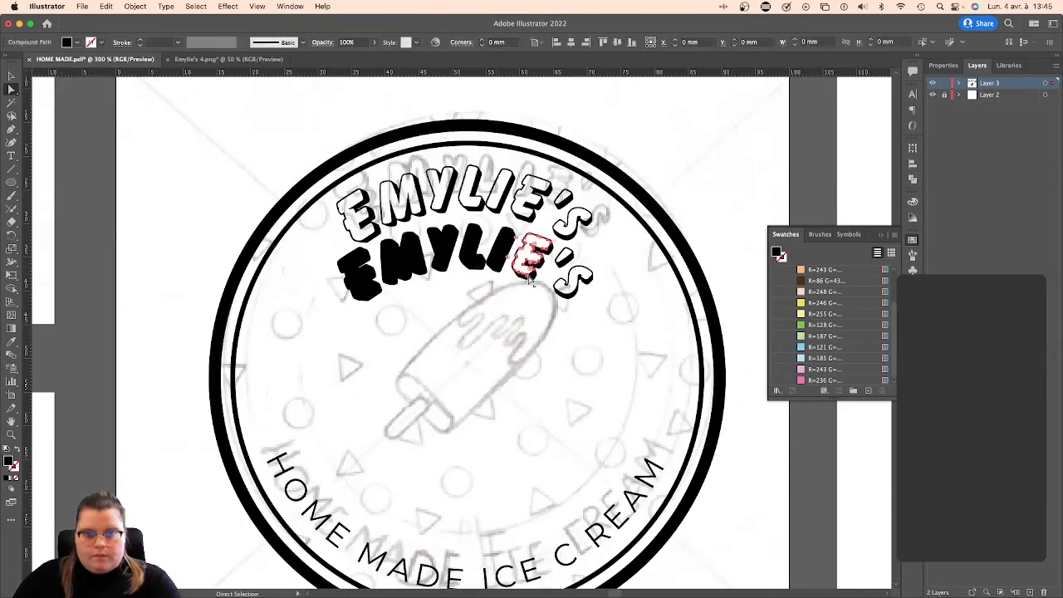
pyautogui.press('Delete')
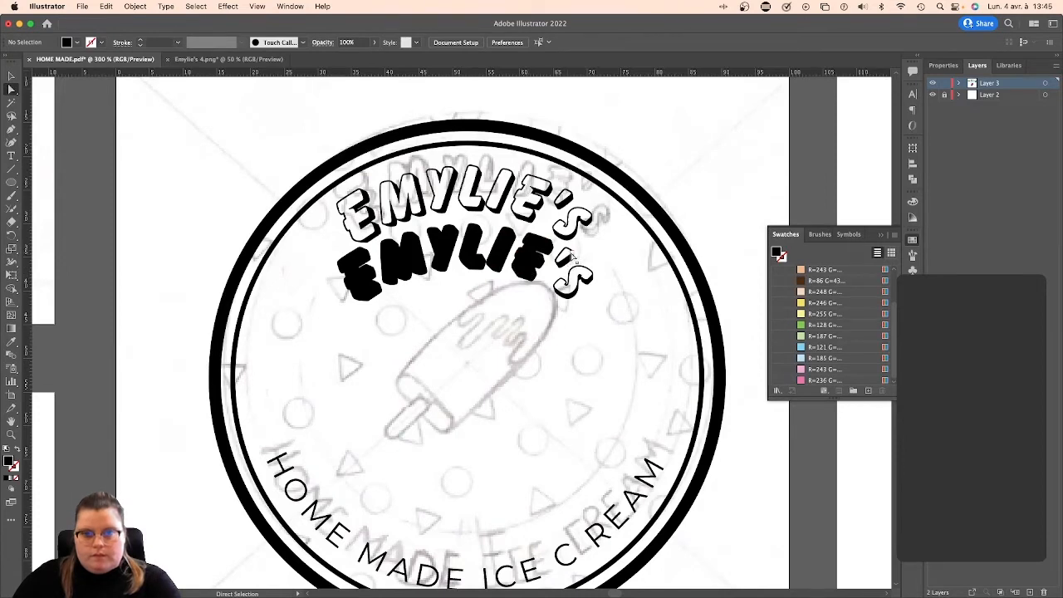
pyautogui.click(587, 282)
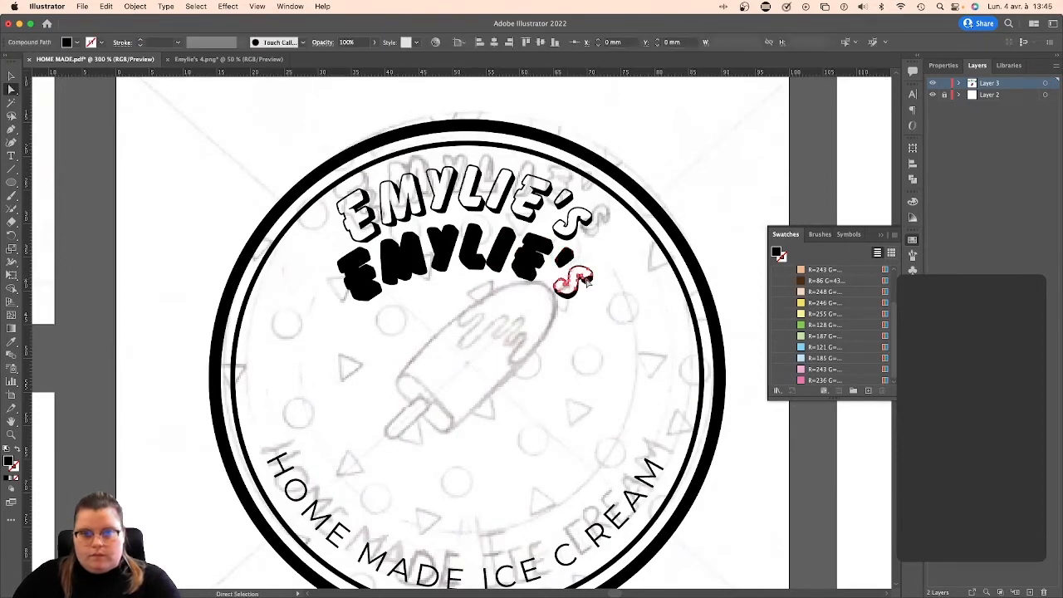
pyautogui.press('Delete')
# Convert the curved HOME MADE ICE CREAM text on the badge to outlines.
pyautogui.click(10, 78)
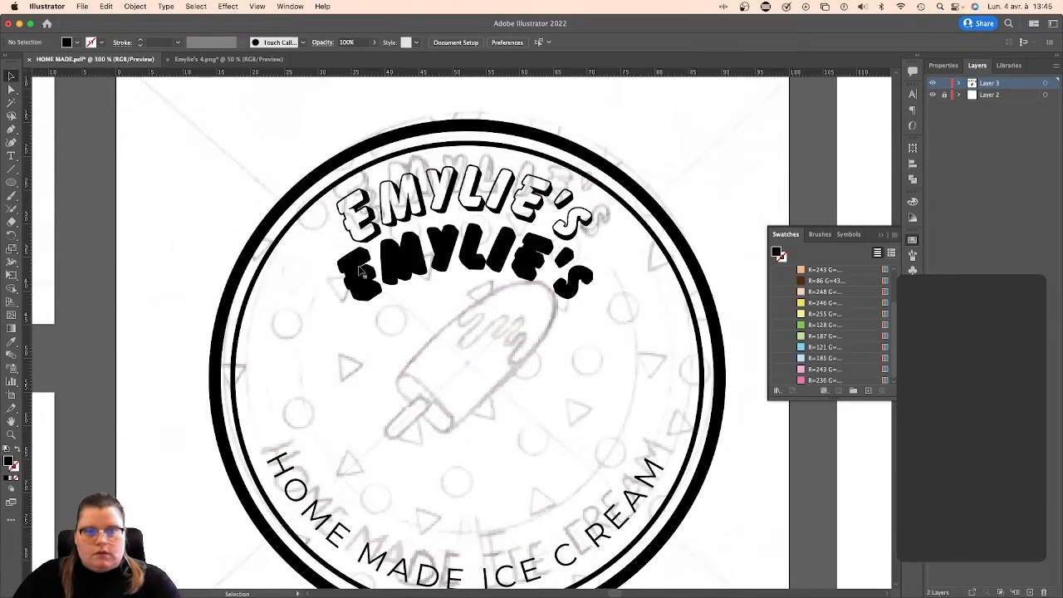
pyautogui.moveTo(359, 273); pyautogui.dragTo(531, 277)
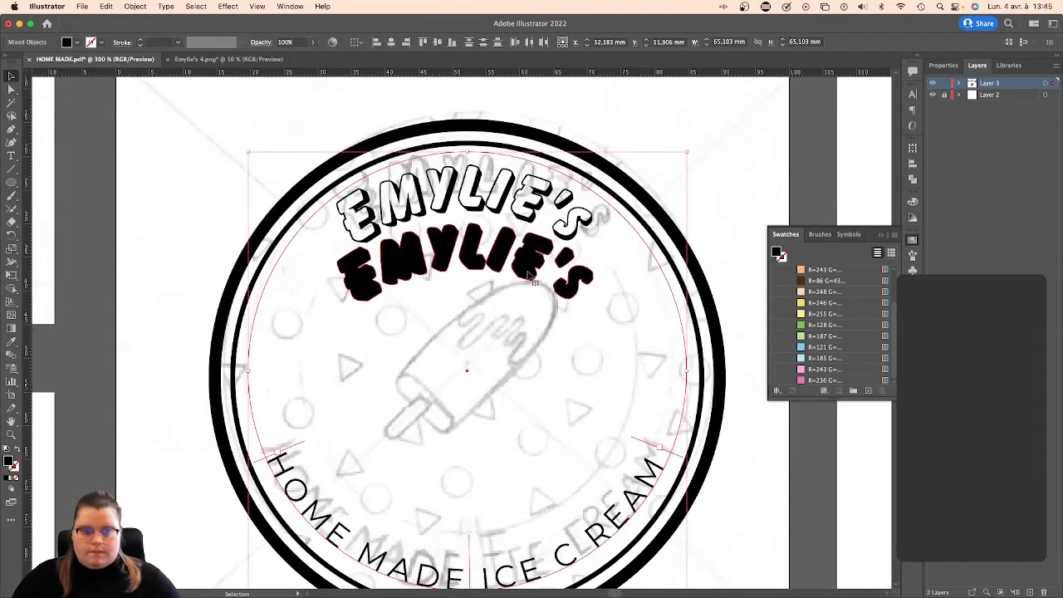
pyautogui.click(606, 314)
pyautogui.click(645, 483)
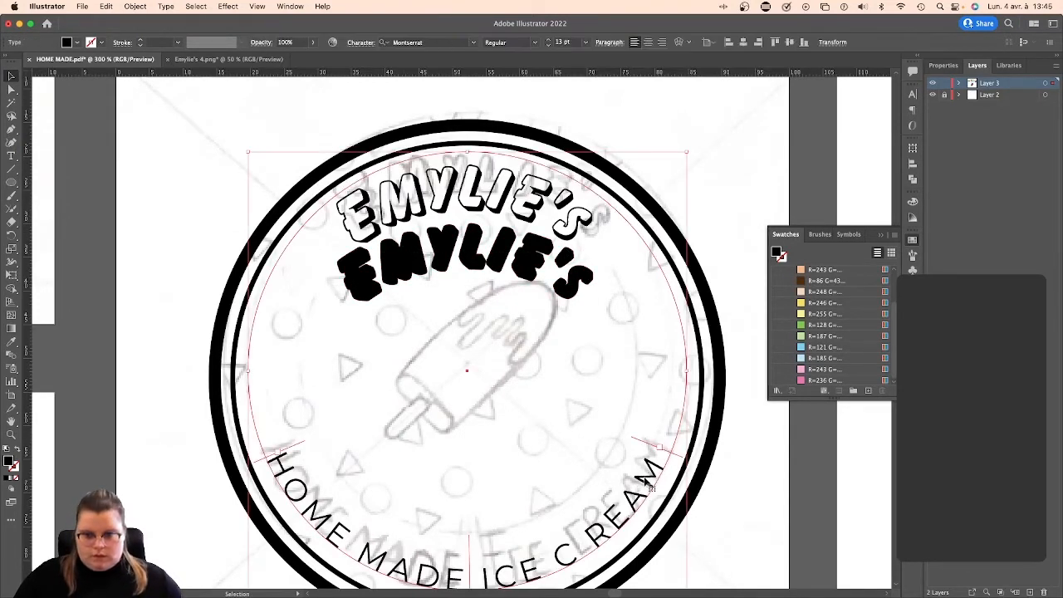
pyautogui.rightClick(647, 482)
pyautogui.click(673, 433)
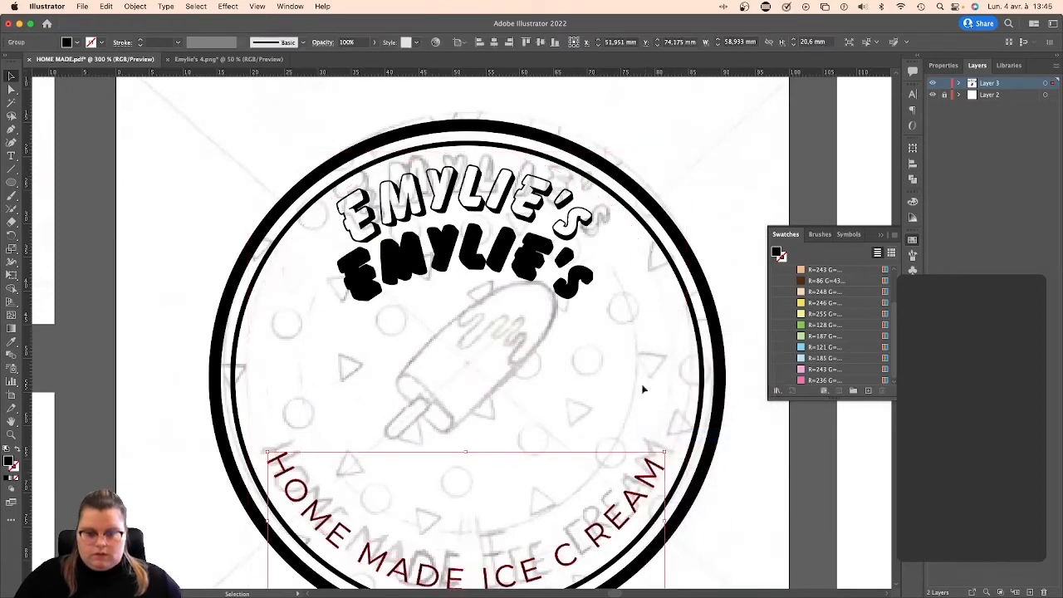
# Fill the solid EMYLIE'S letters with the R=255 light yellow swatch and group them.
pyautogui.click(672, 361)
pyautogui.click(563, 290)
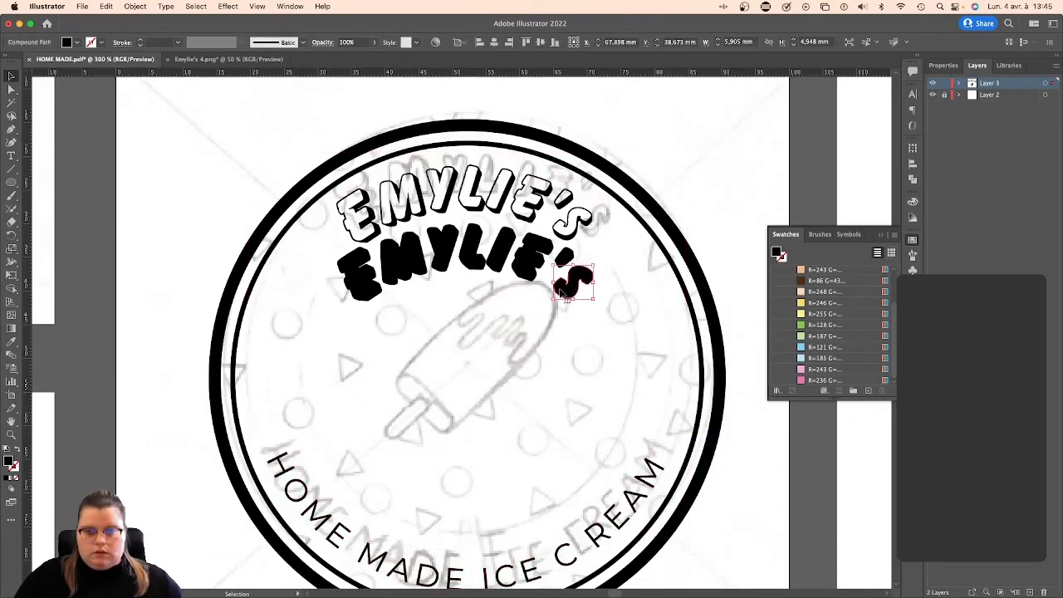
pyautogui.moveTo(604, 325); pyautogui.dragTo(345, 313)
pyautogui.moveTo(315, 255); pyautogui.dragTo(607, 308)
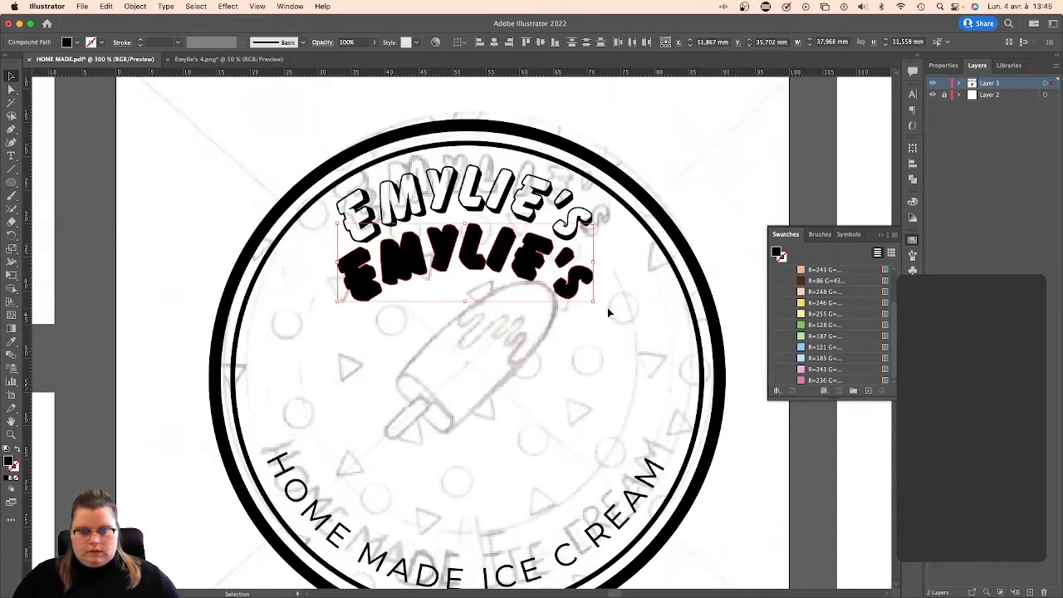
pyautogui.click(801, 314)
pyautogui.press('Delete')
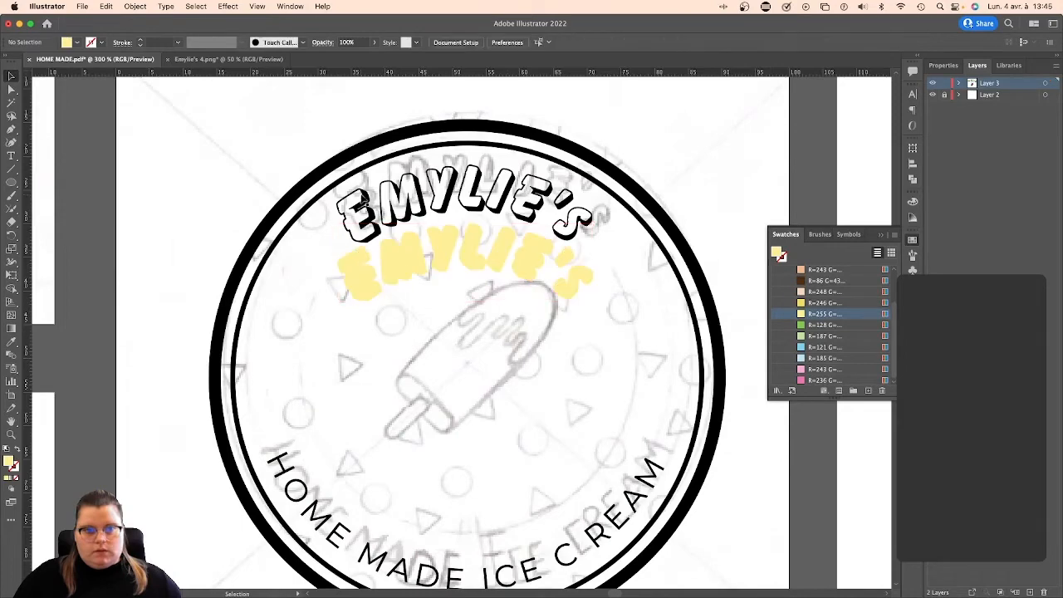
# Compare the badge's lettering color with the green and blue Emylie's logos on the neighboring artboards.
pyautogui.press('super+minus')
pyautogui.press('super+minus')
pyautogui.press('super+minus')
pyautogui.press('super+minus')
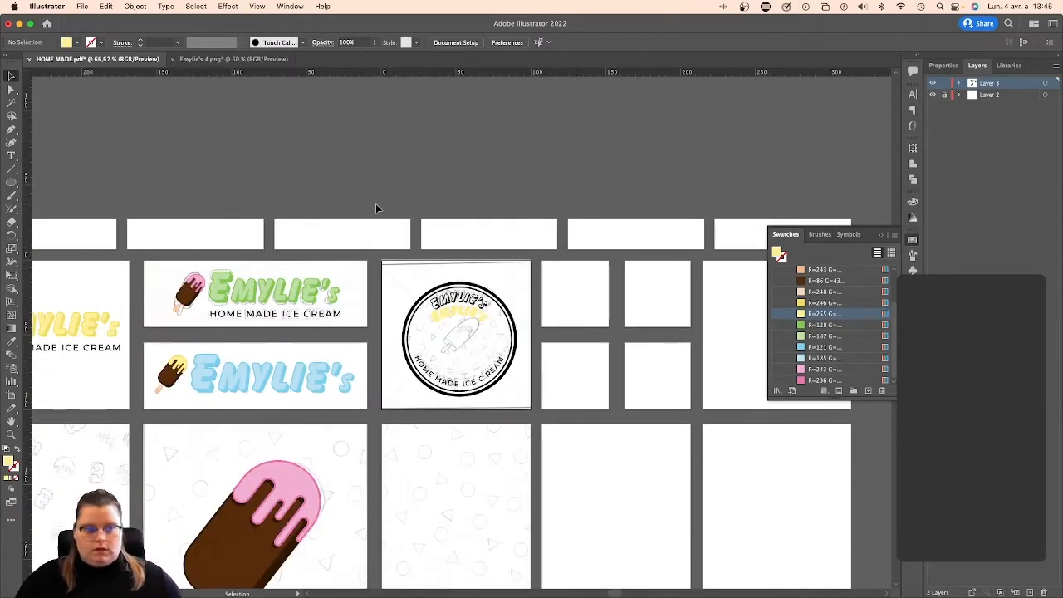
pyautogui.press('super+plus')
pyautogui.press('super+plus')
pyautogui.press('super+plus')
pyautogui.press('super+plus')
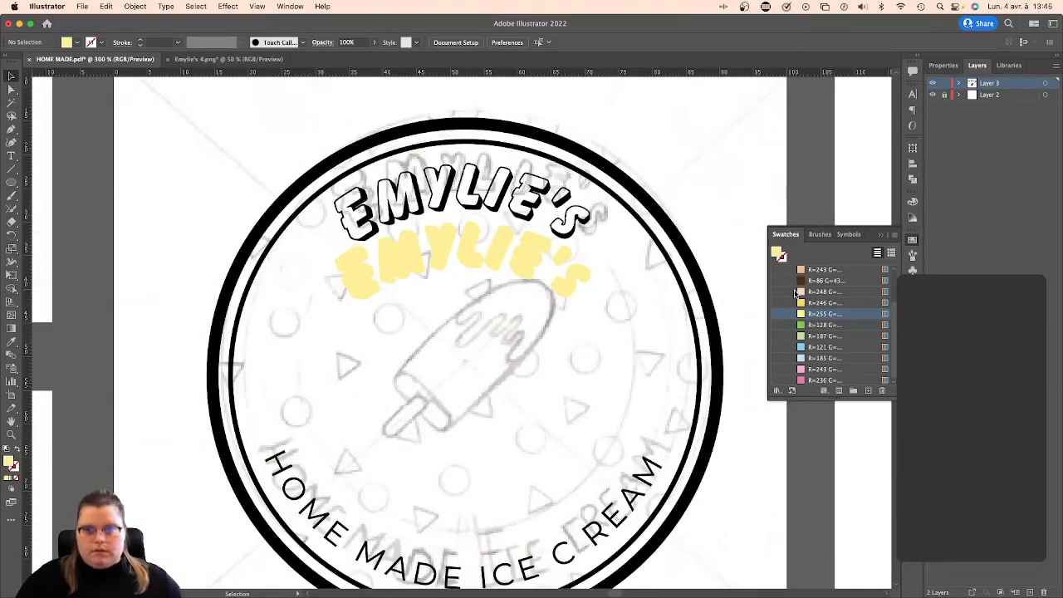
# Fill the solid EMYLIE'S lettering with the R=243 light pink swatch and the original outlined lettering with the R=236 pink swatch.
pyautogui.click(548, 258)
pyautogui.click(825, 369)
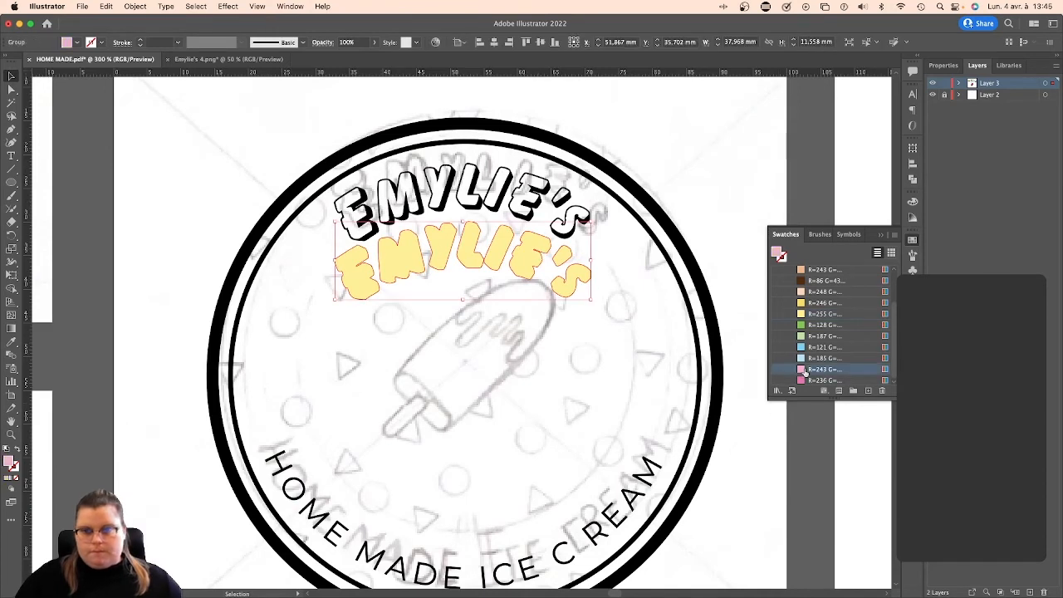
pyautogui.click(569, 233)
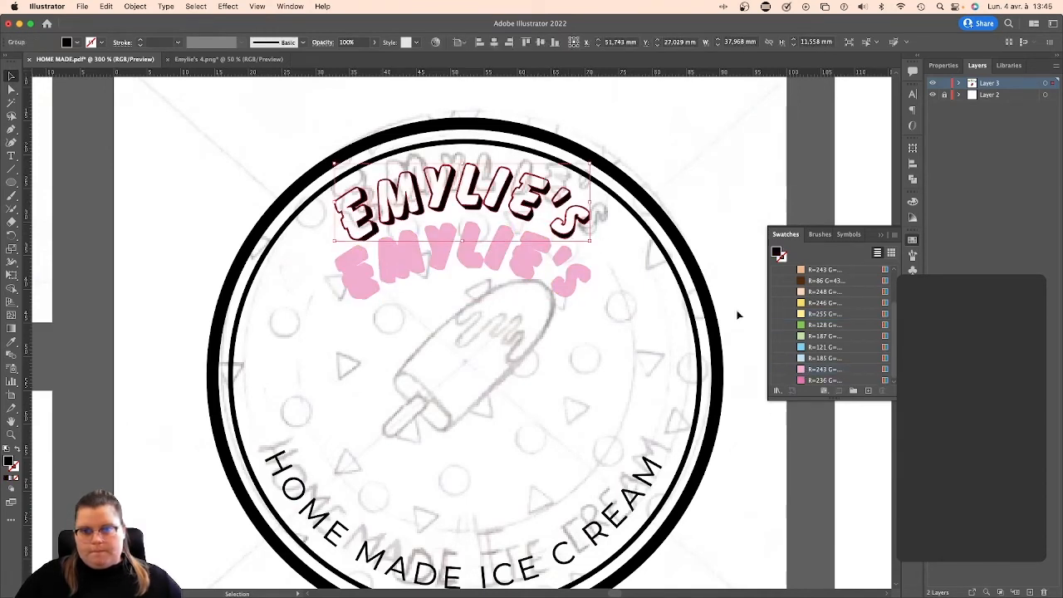
pyautogui.click(810, 382)
pyautogui.click(605, 338)
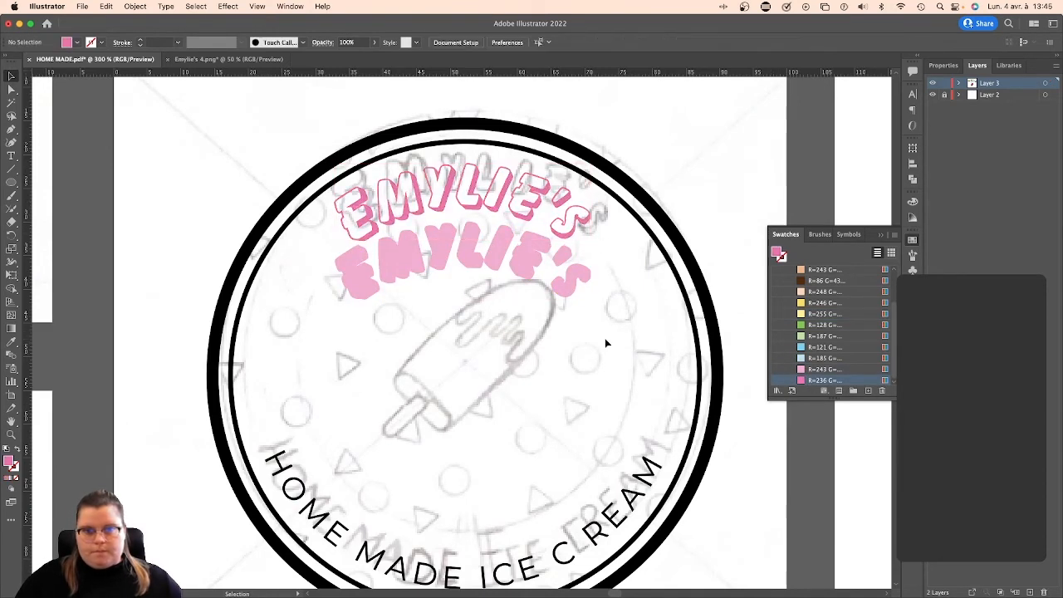
# Align the solid light pink lettering with the top edge of the outlined EMYLIE'S lettering so they overlap.
pyautogui.click(474, 270)
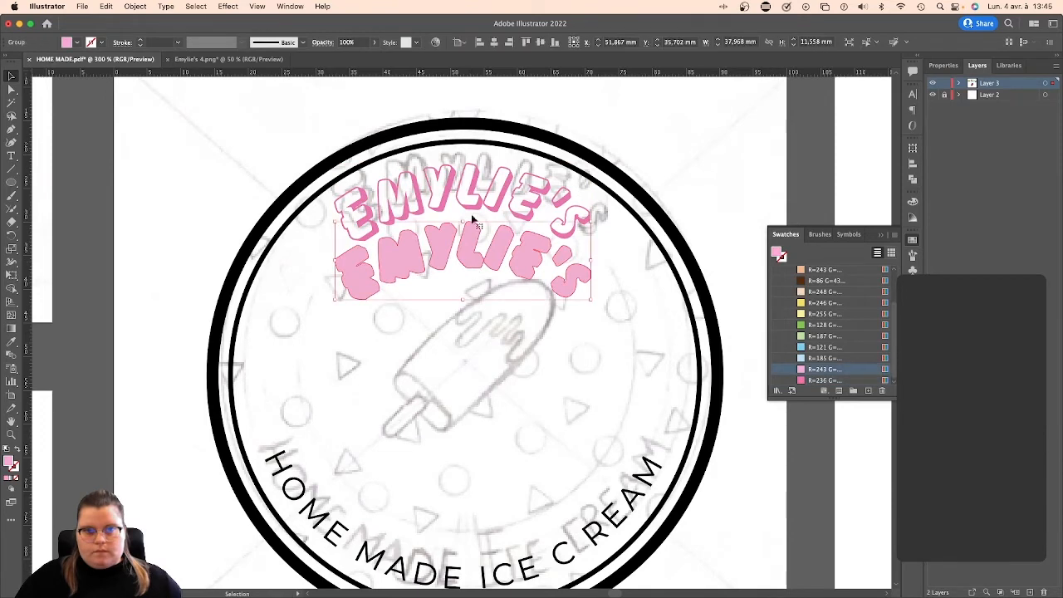
pyautogui.click(525, 43)
pyautogui.click(638, 153)
# Send the solid light pink lettering behind the darker pink outlined EMYLIE'S lettering.
pyautogui.rightClick(440, 182)
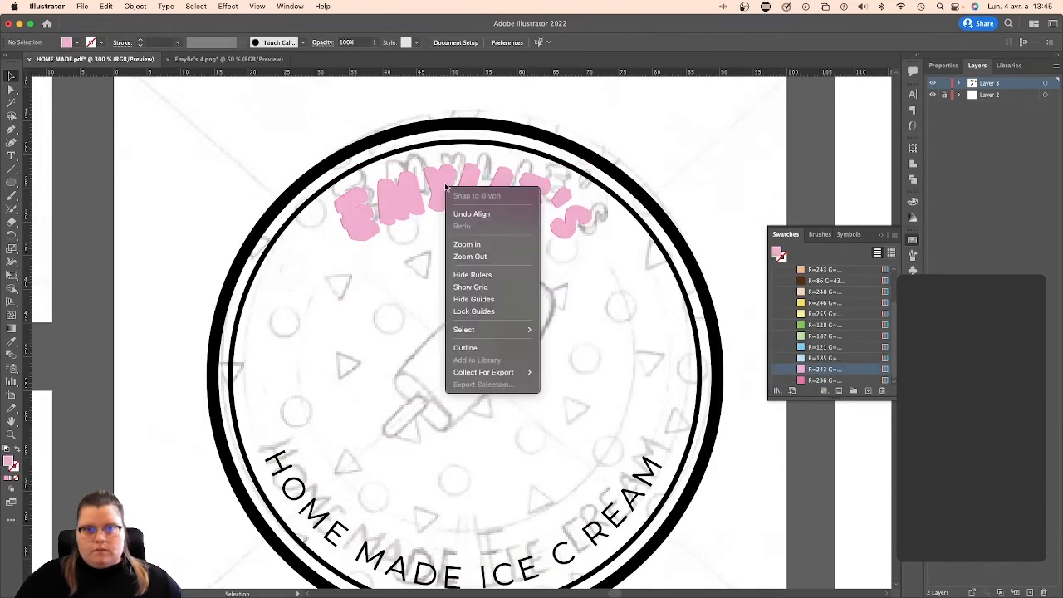
pyautogui.click(440, 181)
pyautogui.click(440, 181)
pyautogui.rightClick(440, 180)
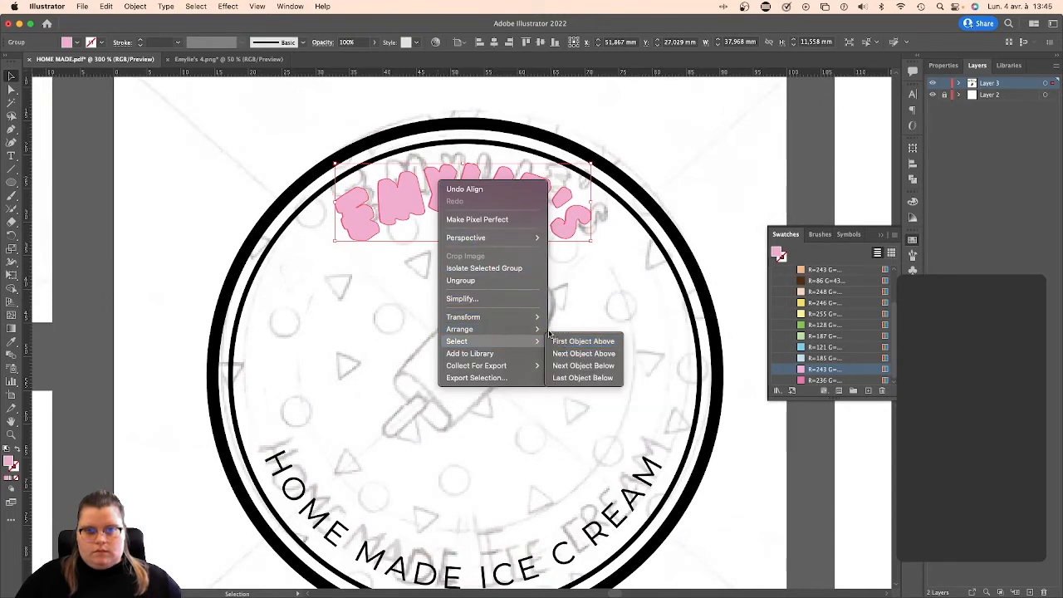
pyautogui.moveTo(498, 329)
pyautogui.click(558, 367)
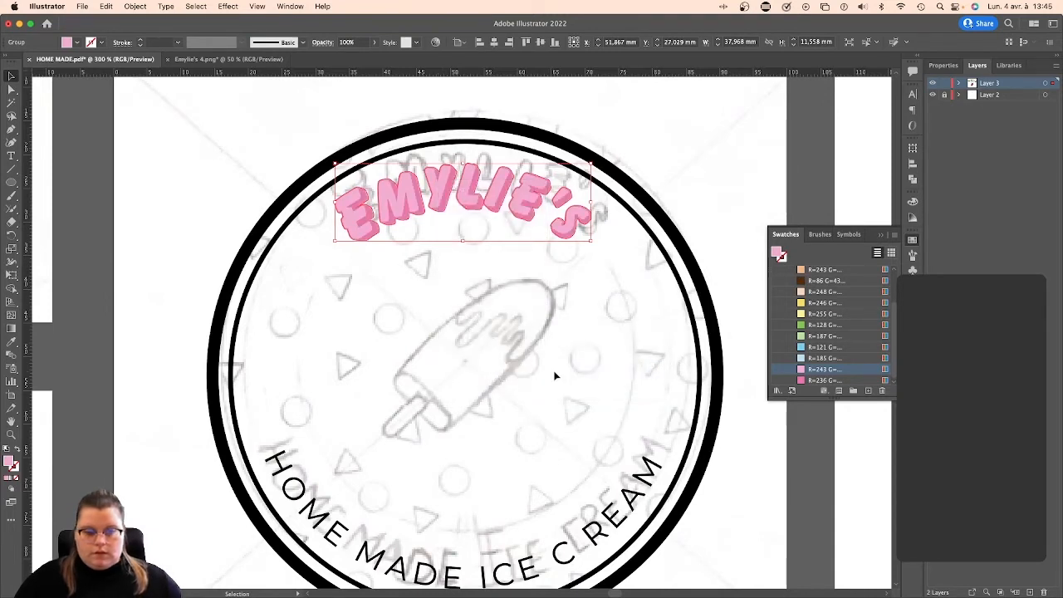
pyautogui.click(553, 350)
pyautogui.click(439, 207)
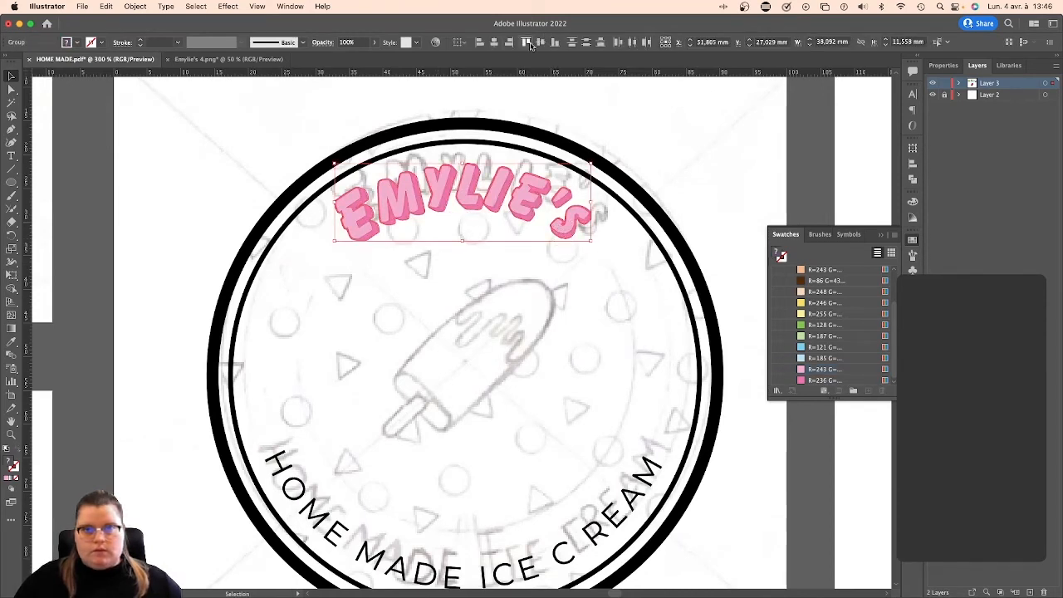
pyautogui.click(622, 127)
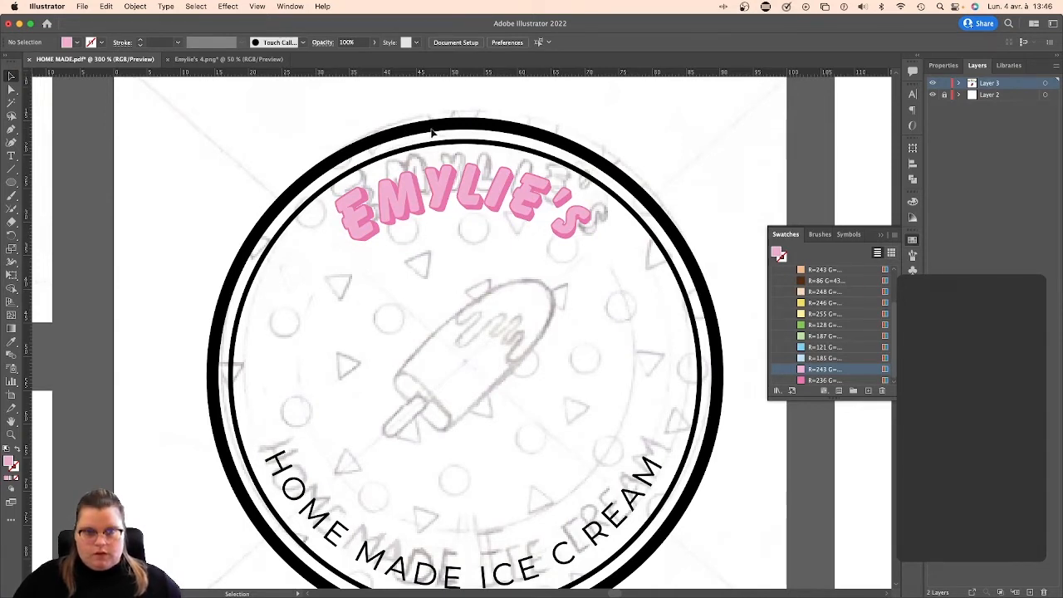
# Recolor the stroke of the badge's outer ring with the R=187 light green swatch, leaving its fill empty.
pyautogui.click(539, 135)
pyautogui.click(806, 371)
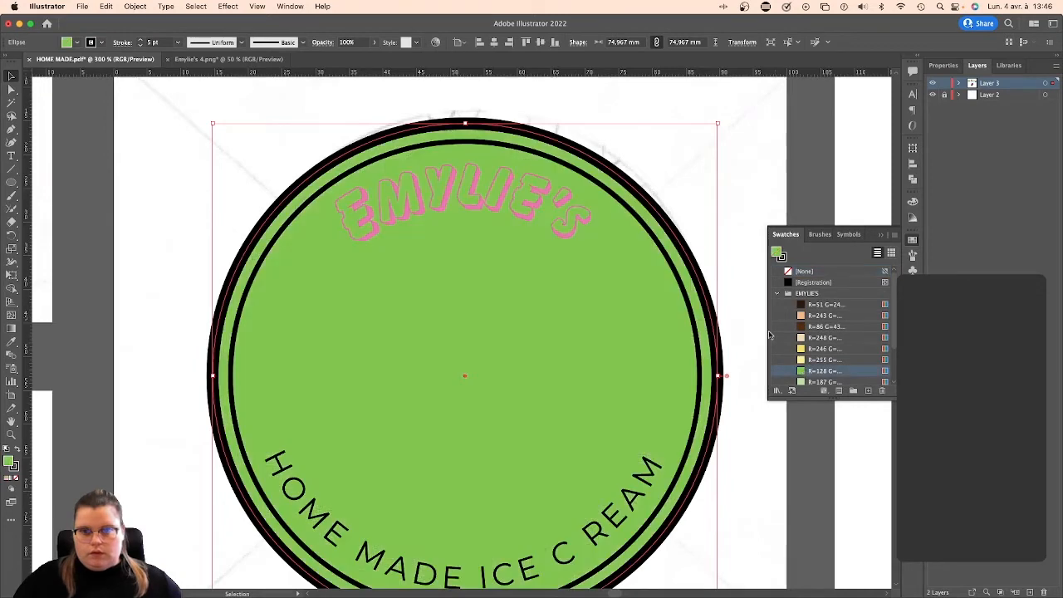
pyautogui.press('super+z')
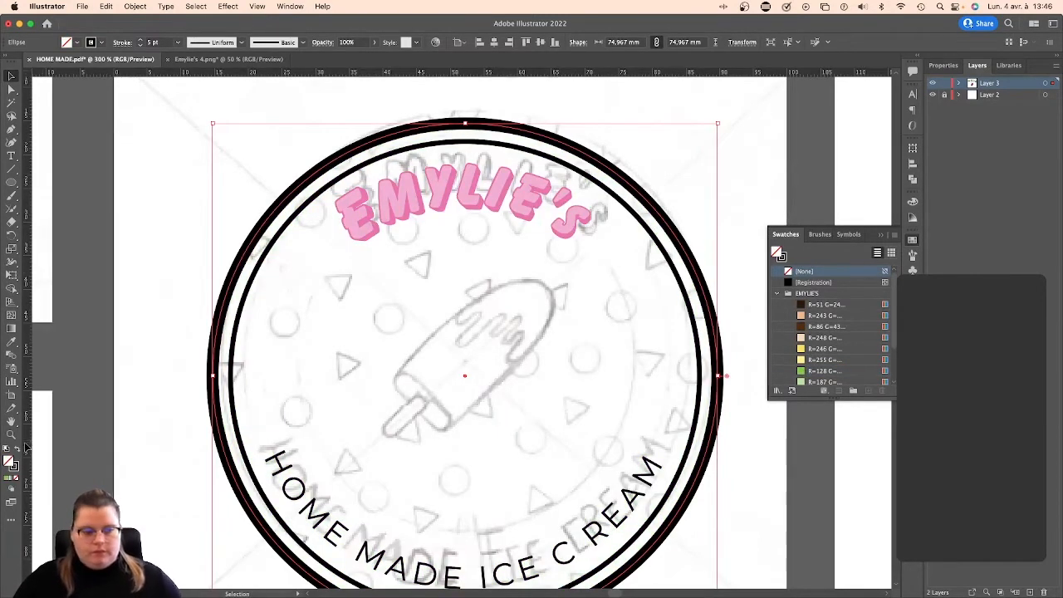
pyautogui.click(15, 467)
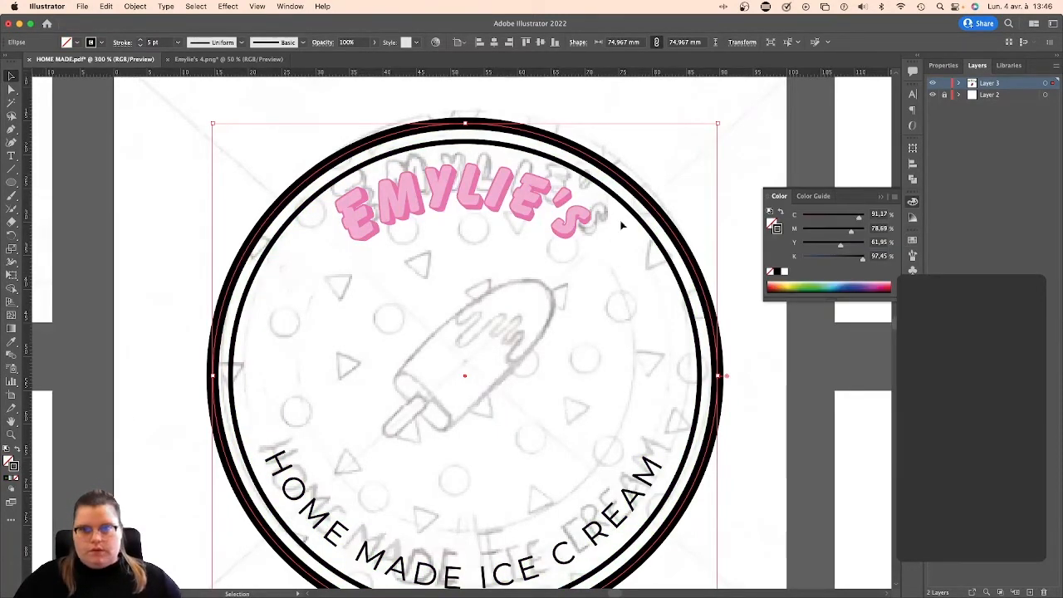
pyautogui.press('super+F10')
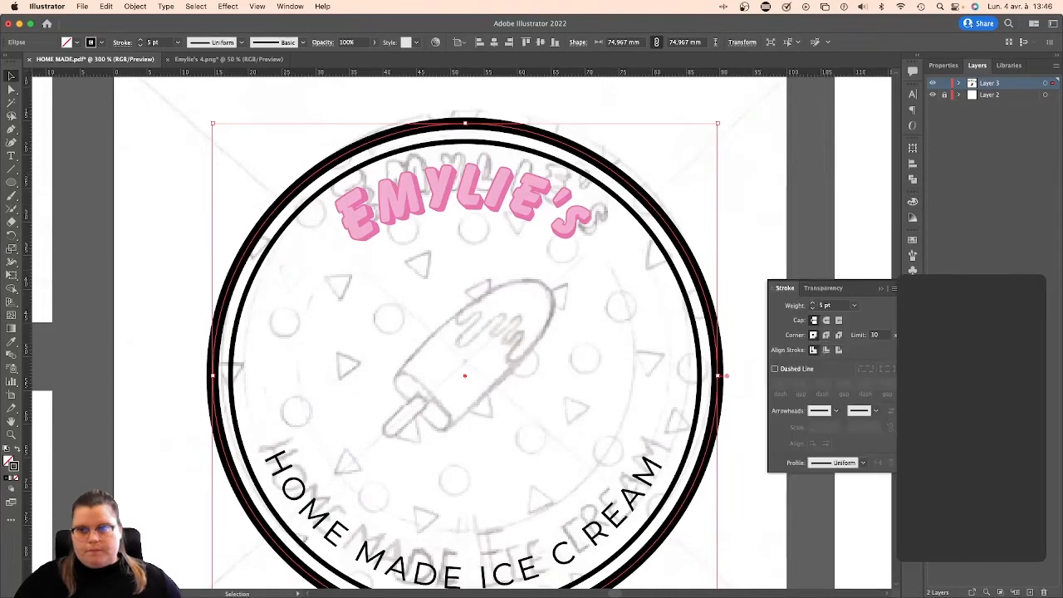
pyautogui.click(912, 253)
pyautogui.click(804, 371)
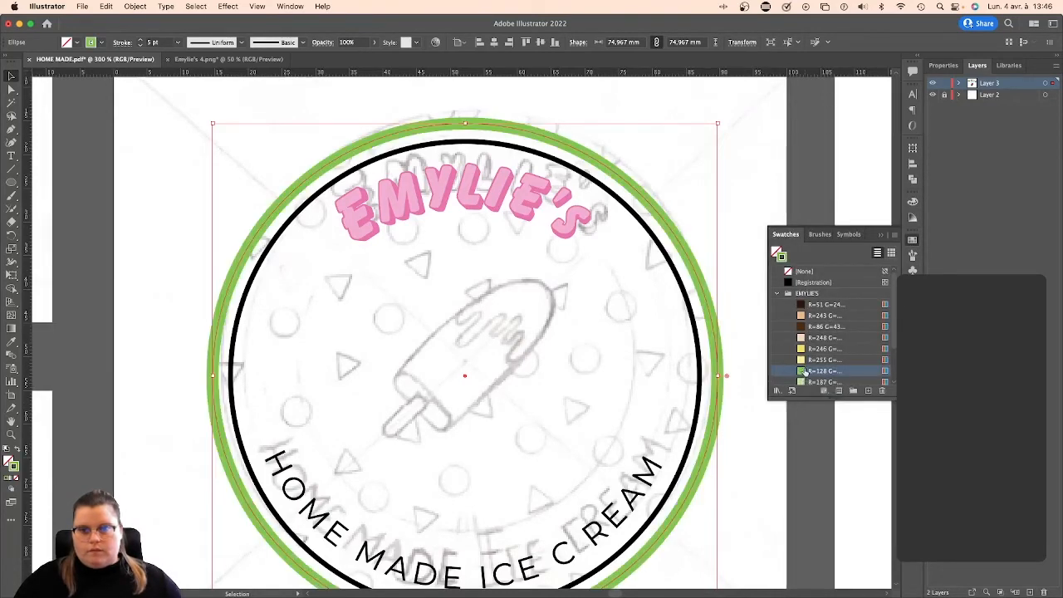
pyautogui.click(822, 381)
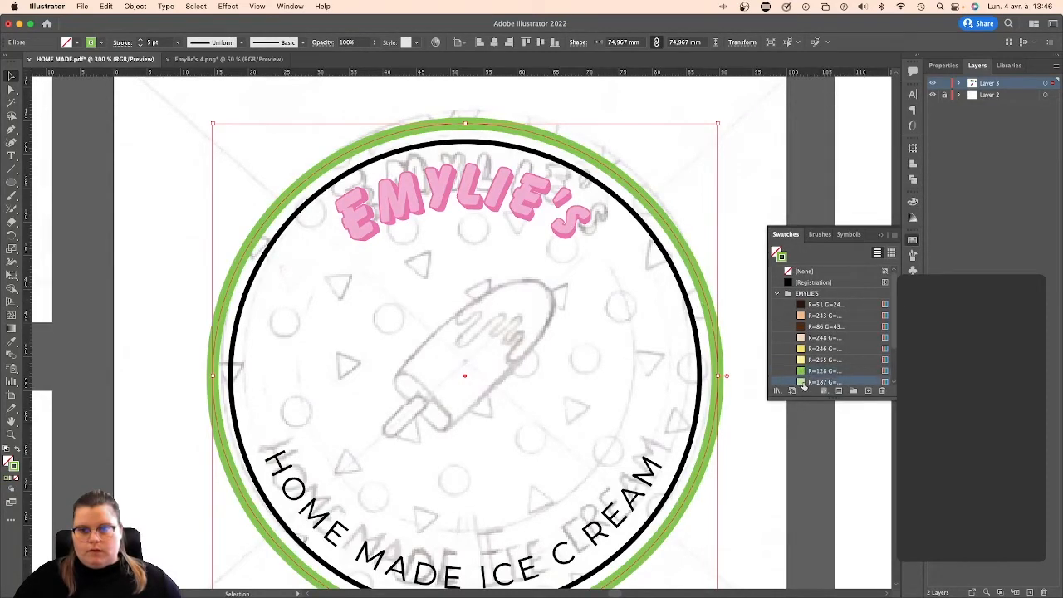
# Recolor the stroke of the badge's inner ring with the R=187 light green swatch.
pyautogui.click(674, 275)
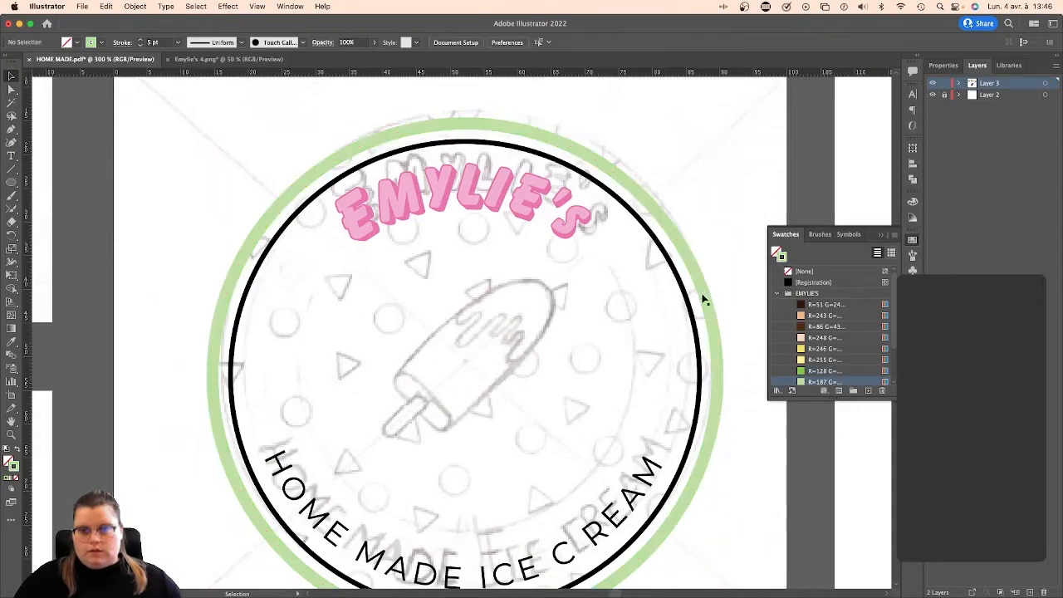
pyautogui.click(681, 292)
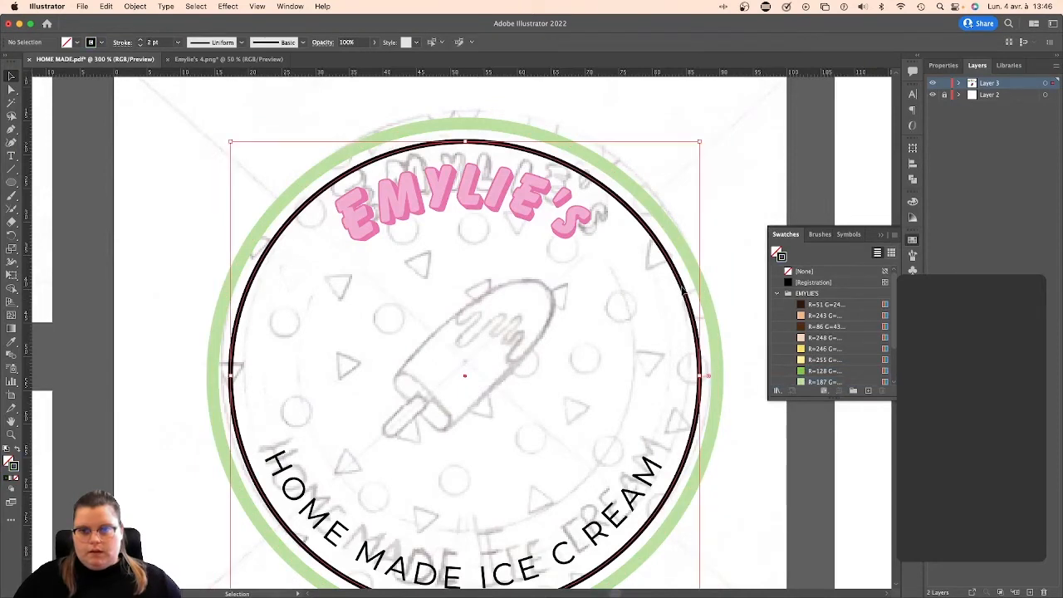
pyautogui.click(800, 382)
pyautogui.click(726, 238)
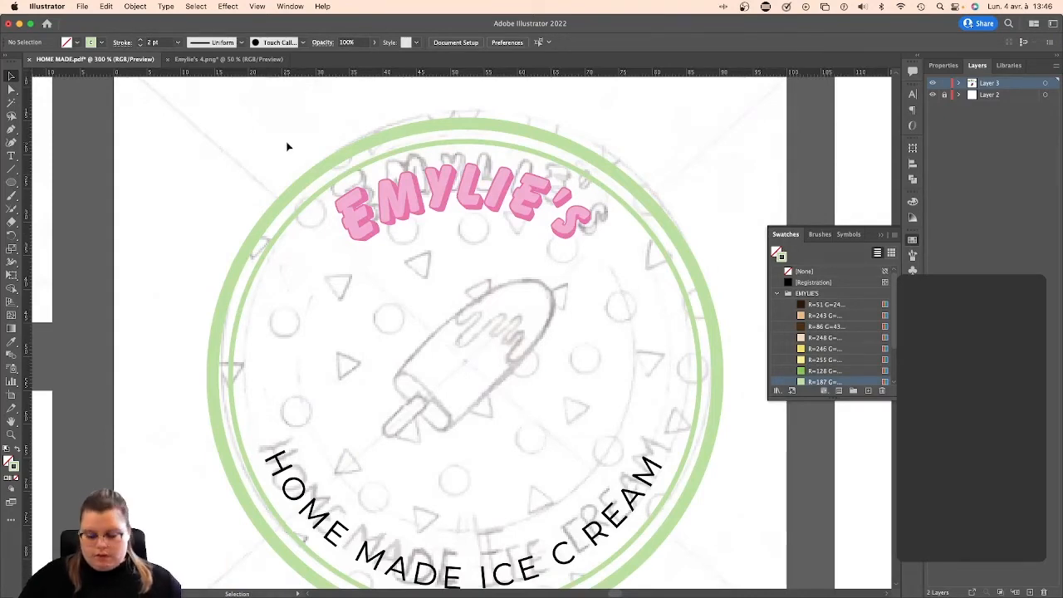
# Copy the yellow-iced popsicle from the blue EMYLIE'S logo artboard into the center of the circular badge.
pyautogui.press('super+minus')
pyautogui.press('super+minus')
pyautogui.scroll(-3, 446, 264)
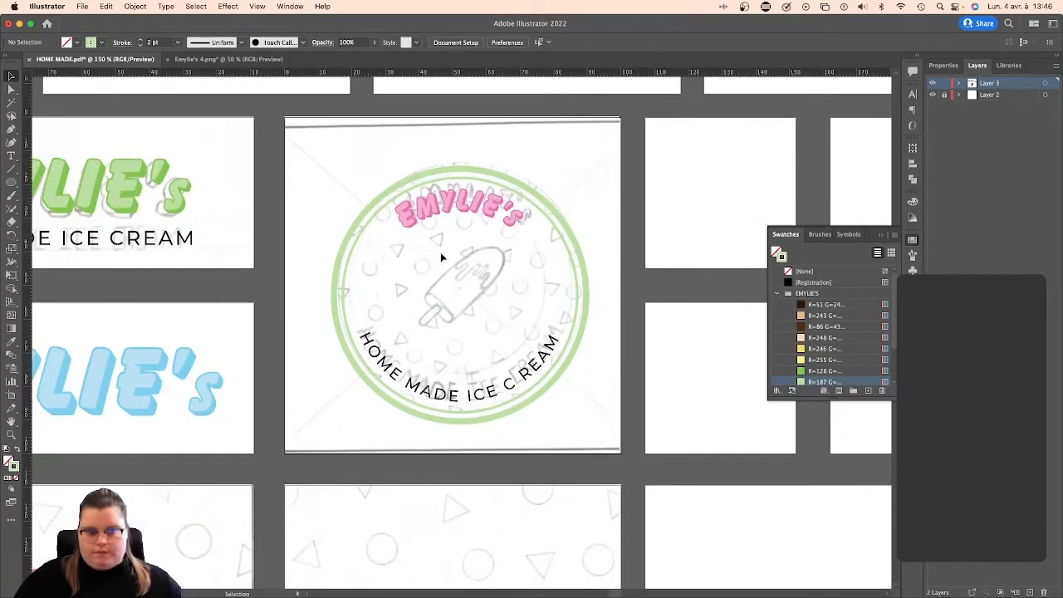
pyautogui.press('super+minus')
pyautogui.press('super+minus')
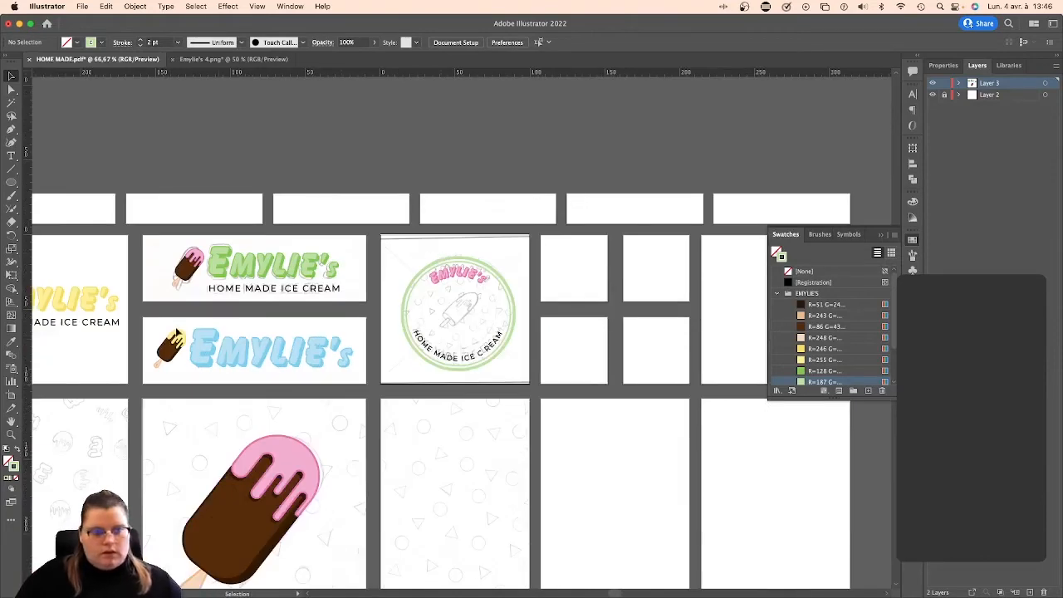
pyautogui.moveTo(153, 328); pyautogui.dragTo(461, 324)
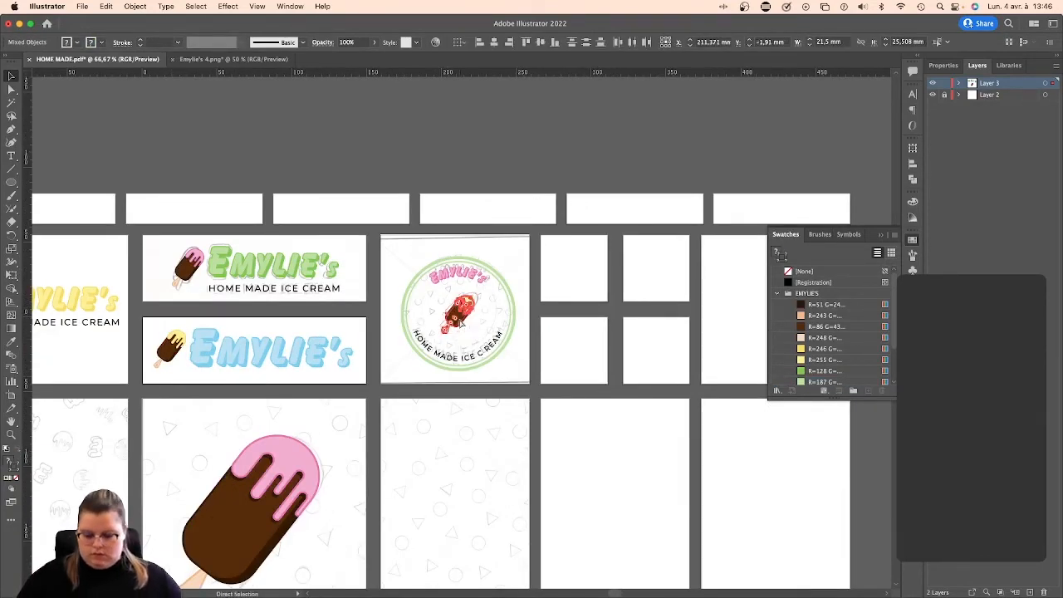
# Shift the popsicle slightly upward over the sketch in the badge's center and deselect it.
pyautogui.press('super+equal')
pyautogui.press('super+equal')
pyautogui.press('super+equal')
pyautogui.press('super+equal')
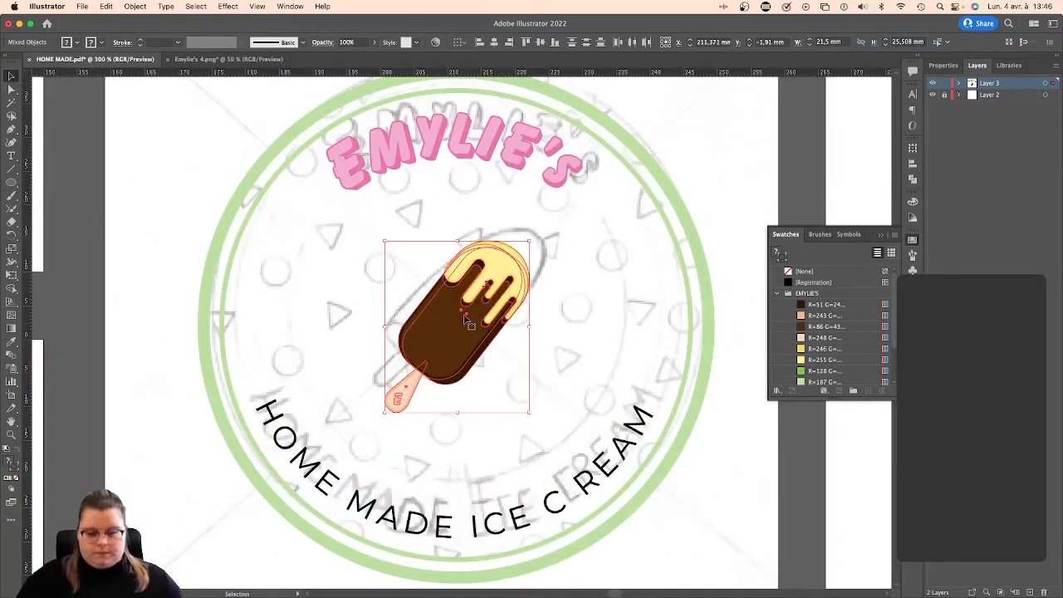
pyautogui.press('super+equal')
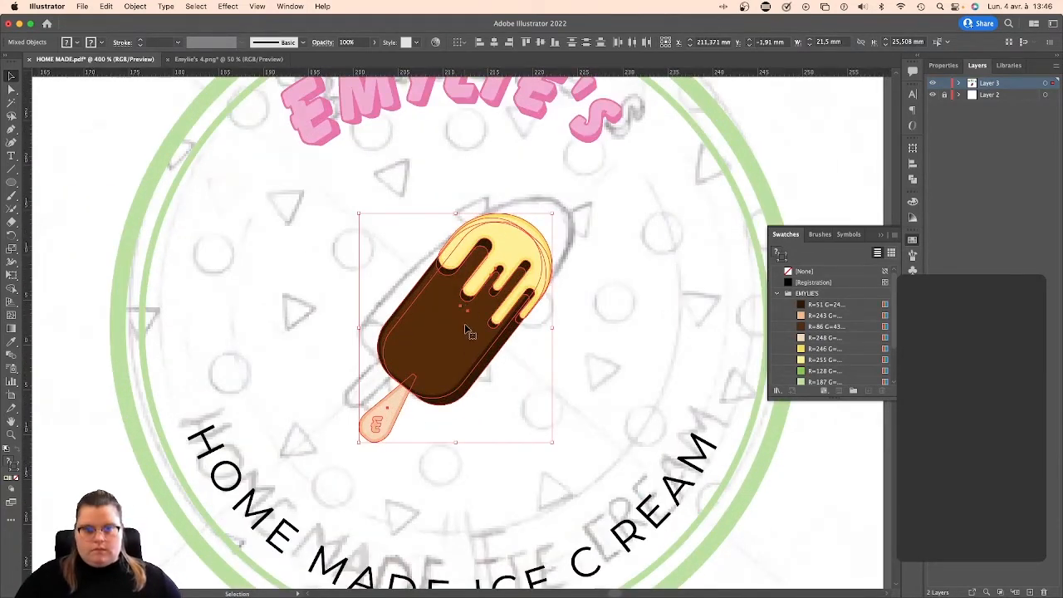
pyautogui.moveTo(467, 332); pyautogui.dragTo(464, 315)
pyautogui.click(612, 299)
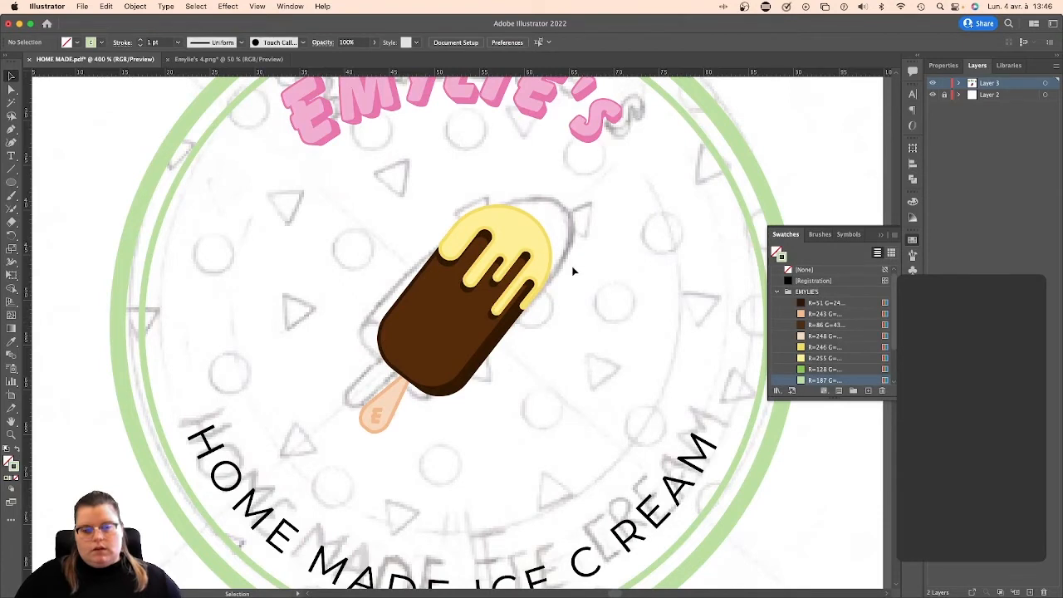
# Recolor the outline of the popsicle's dripping icing with the R=121 blue swatch.
pyautogui.click(528, 238)
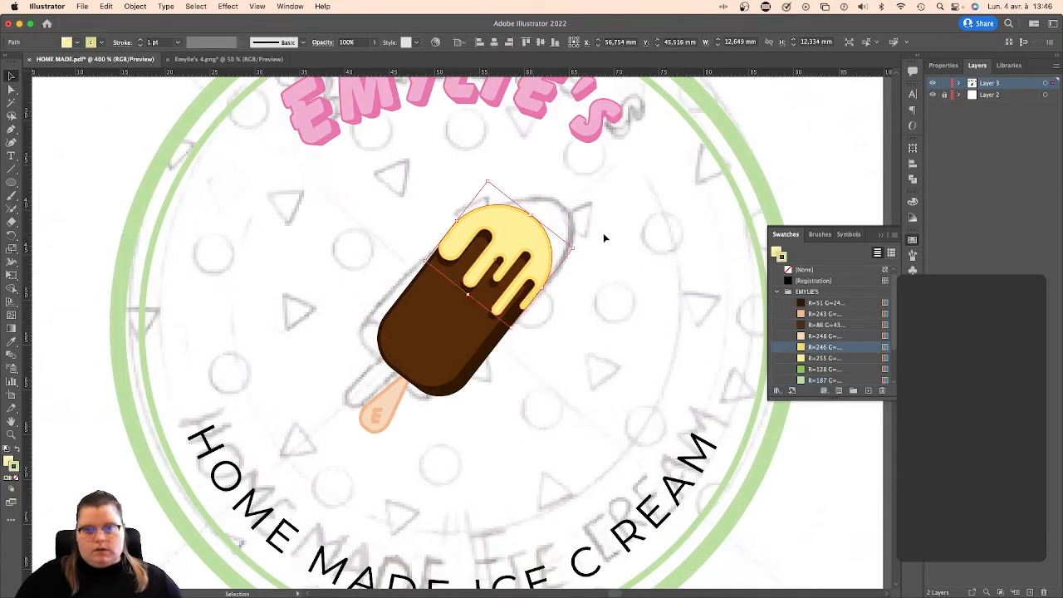
pyautogui.scroll(-3, 822, 330)
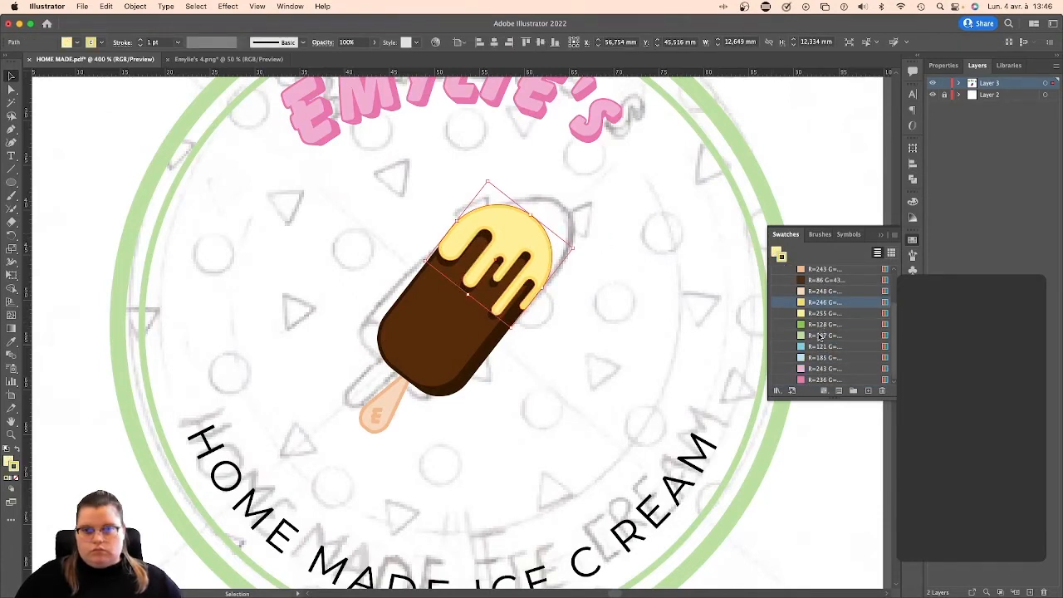
pyautogui.click(806, 348)
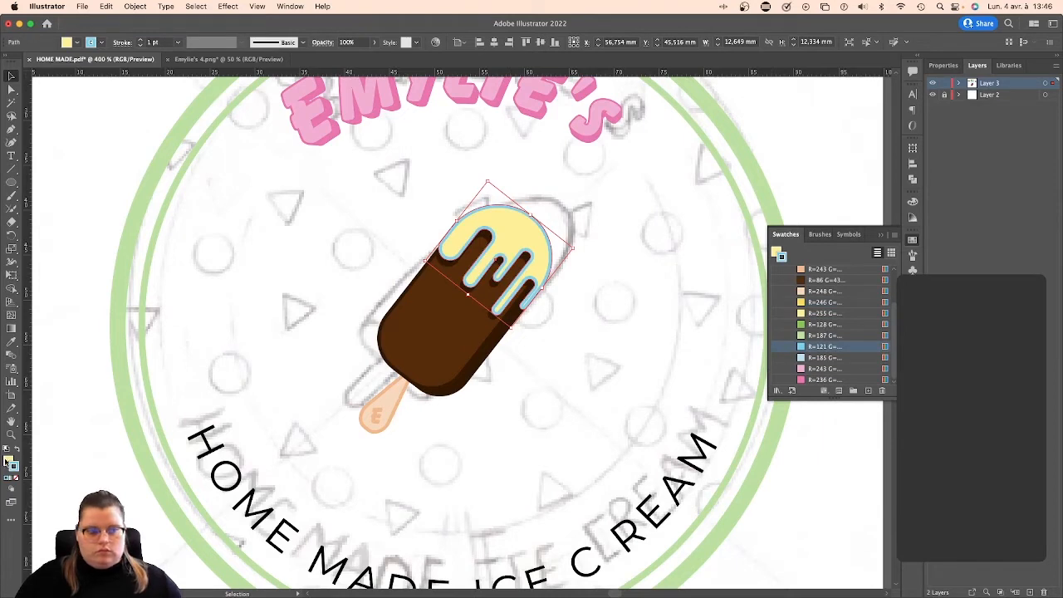
pyautogui.click(810, 358)
pyautogui.click(619, 342)
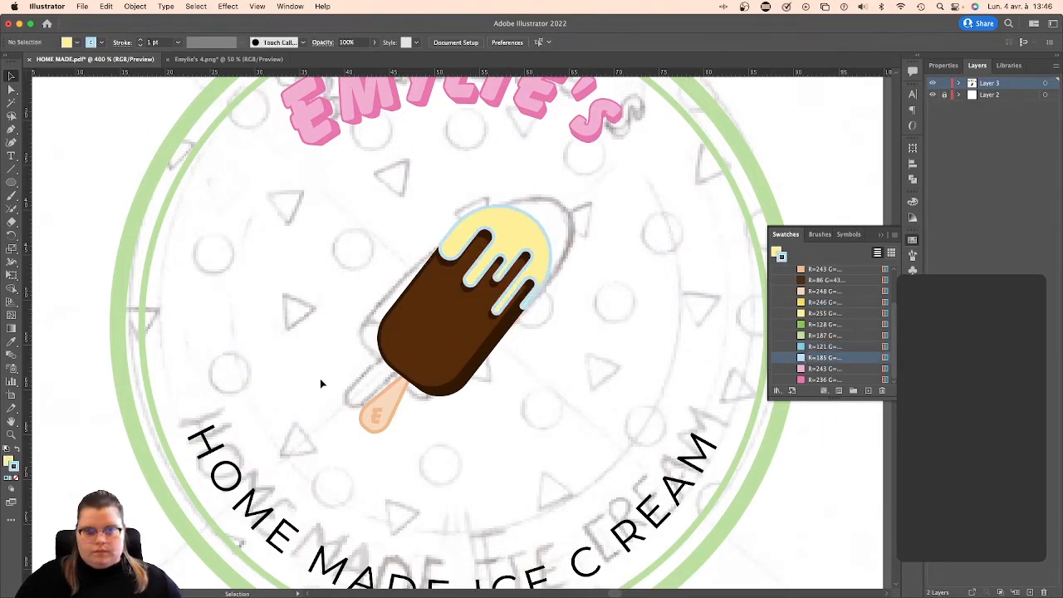
pyautogui.hotkey('ctrl', 'z')
pyautogui.hotkey('ctrl', 'z')
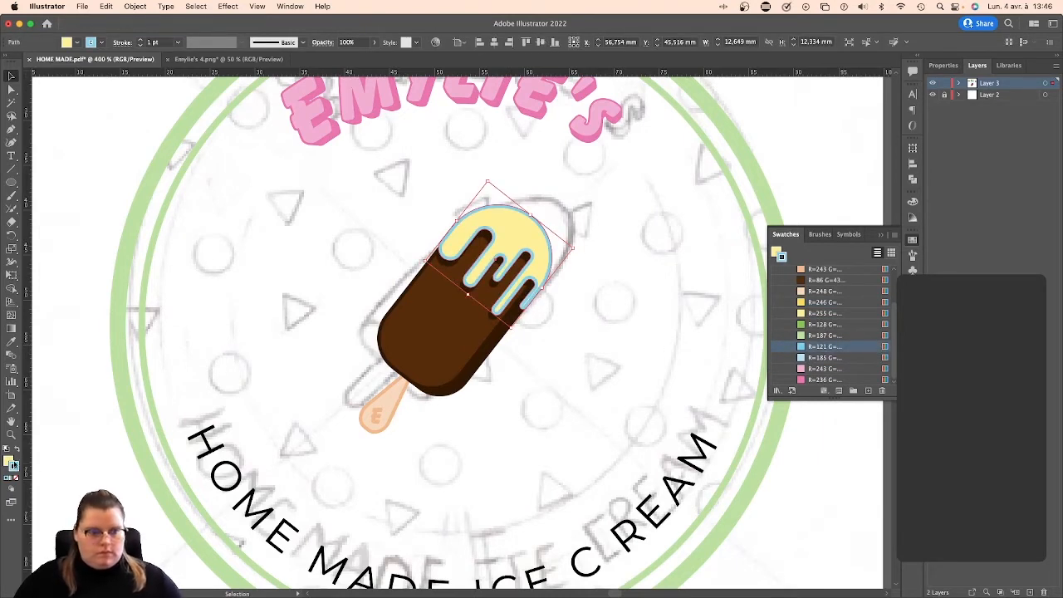
# Fill the popsicle's dripping icing with the R=185 light blue swatch.
pyautogui.click(10, 461)
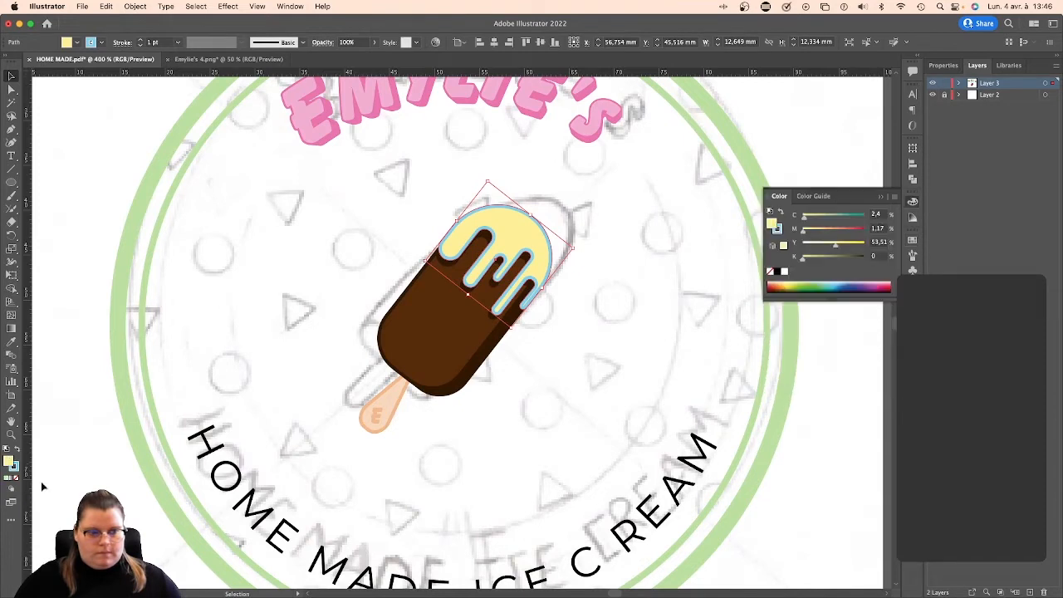
pyautogui.click(913, 240)
pyautogui.click(818, 358)
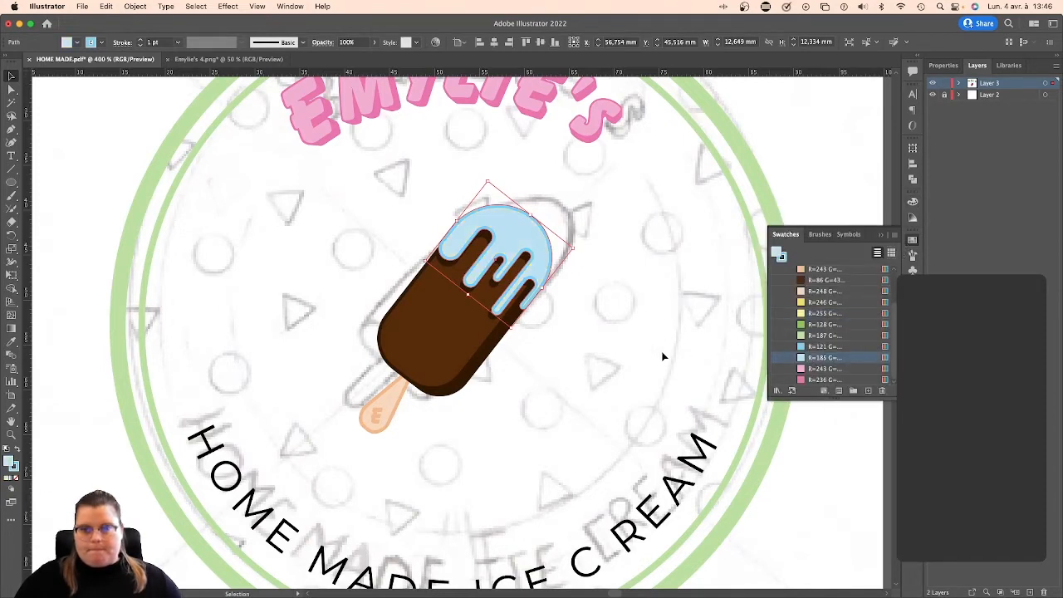
pyautogui.click(664, 345)
# Review the badge's composition and colors alongside the neighboring logo artboards.
pyautogui.hotkey('ctrl', '-')
pyautogui.hotkey('ctrl', '-')
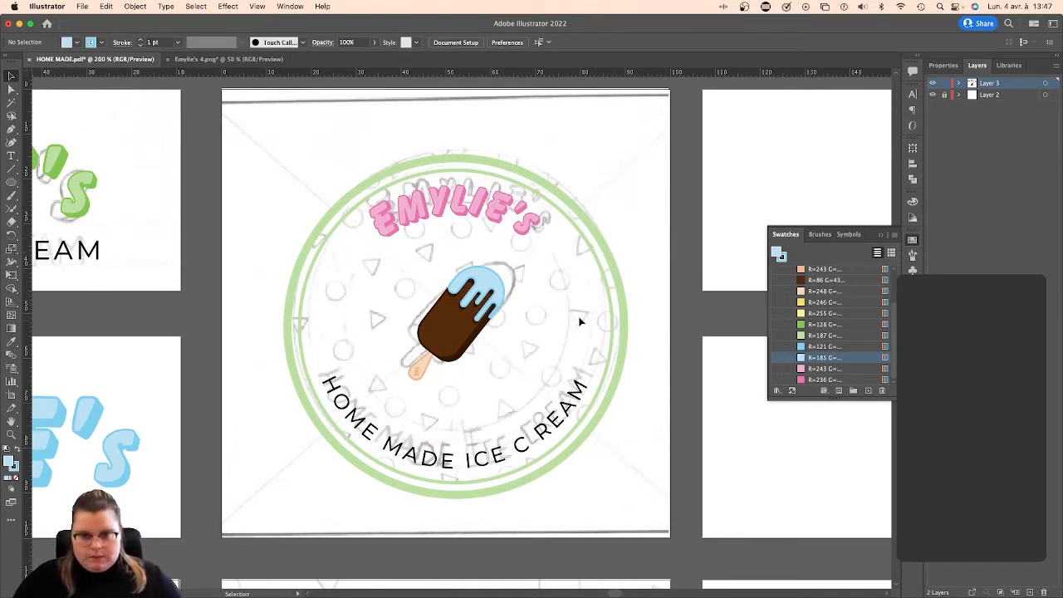
pyautogui.scroll(-3, 496, 339)
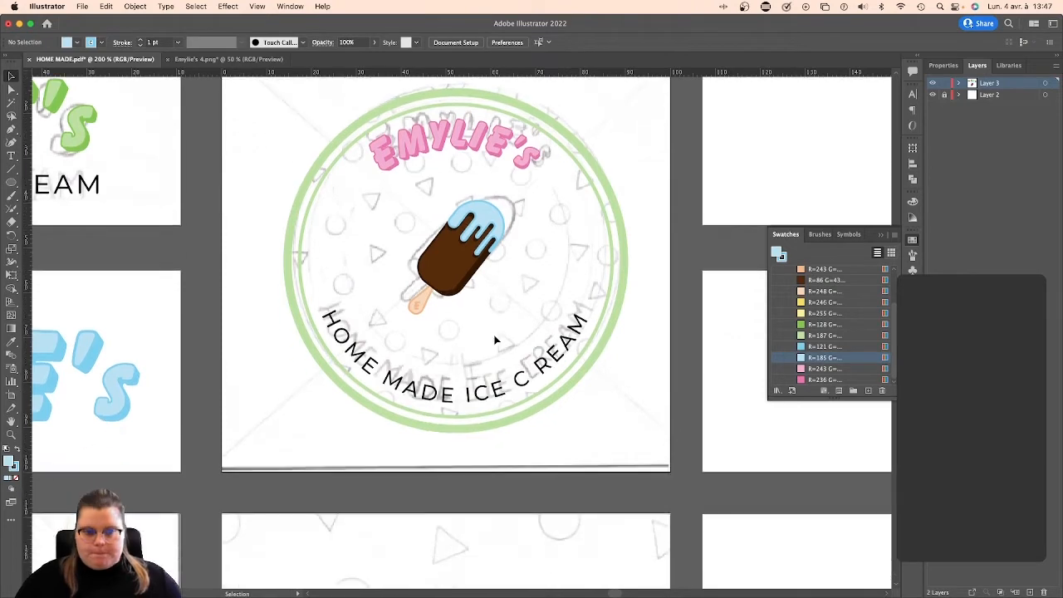
pyautogui.press('super+minus')
pyautogui.press('super+minus')
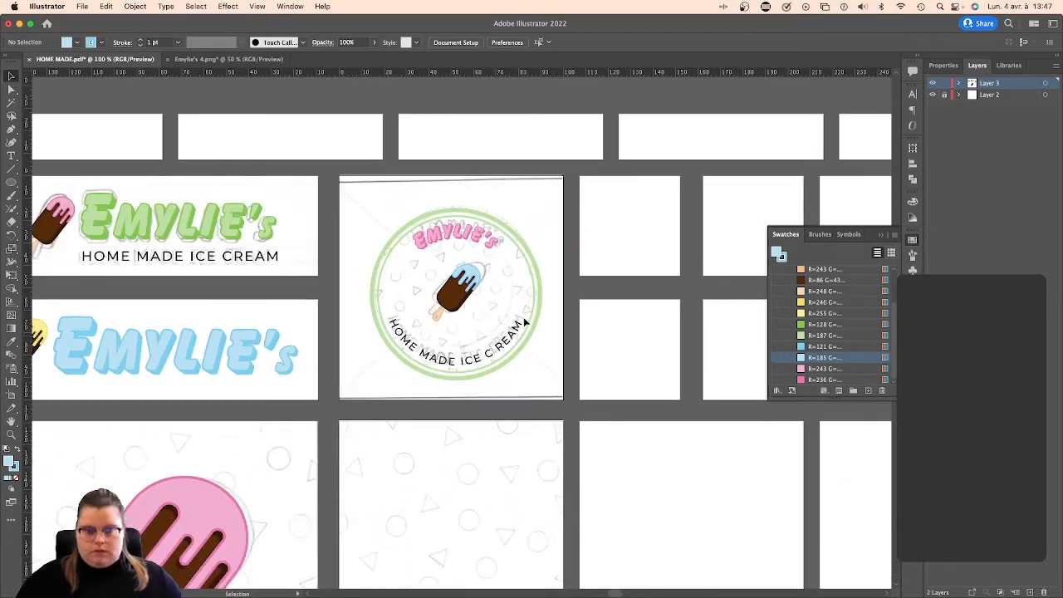
pyautogui.scroll(1, 529, 299)
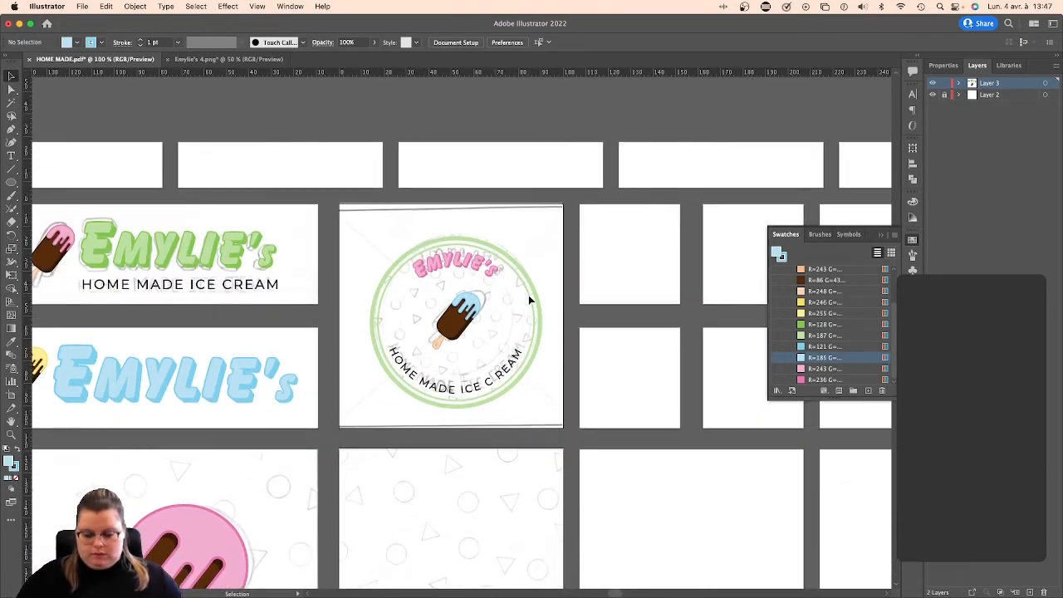
pyautogui.press('super+plus')
pyautogui.press('super+plus')
pyautogui.press('super+plus')
pyautogui.press('super+plus')
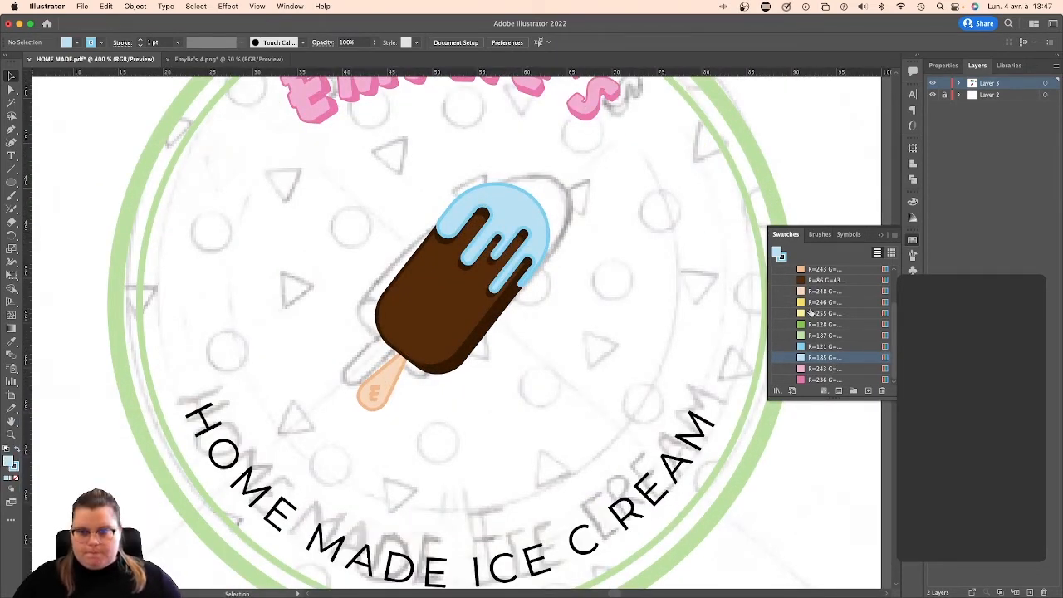
# Draw a circle about 4.8 mm wide over the sketched circle left of the popsicle, with R=255 yellow fill and R=246 yellow stroke.
pyautogui.click(789, 313)
pyautogui.click(17, 467)
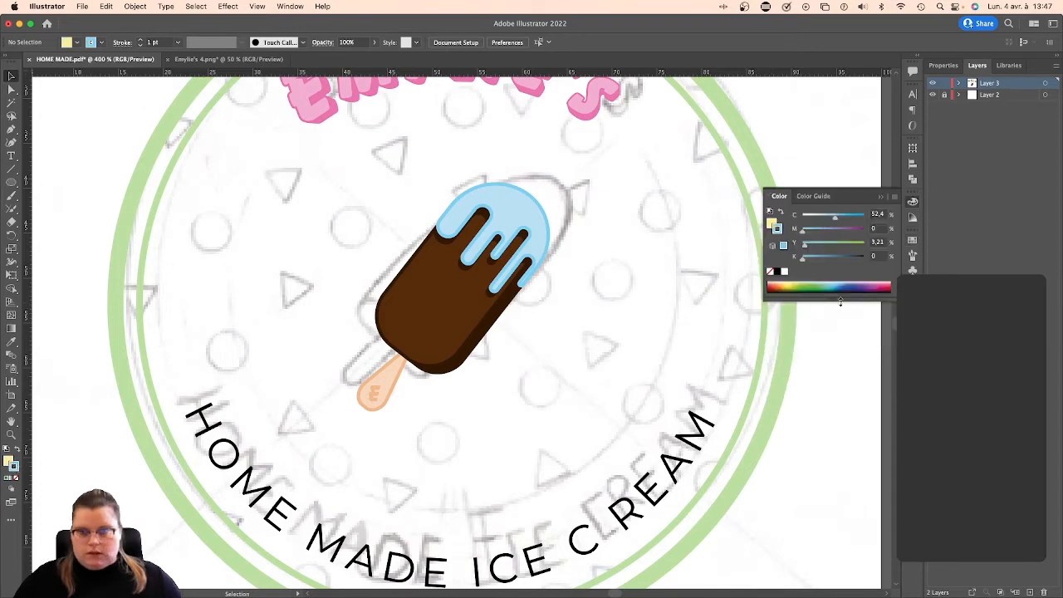
pyautogui.click(913, 240)
pyautogui.click(812, 304)
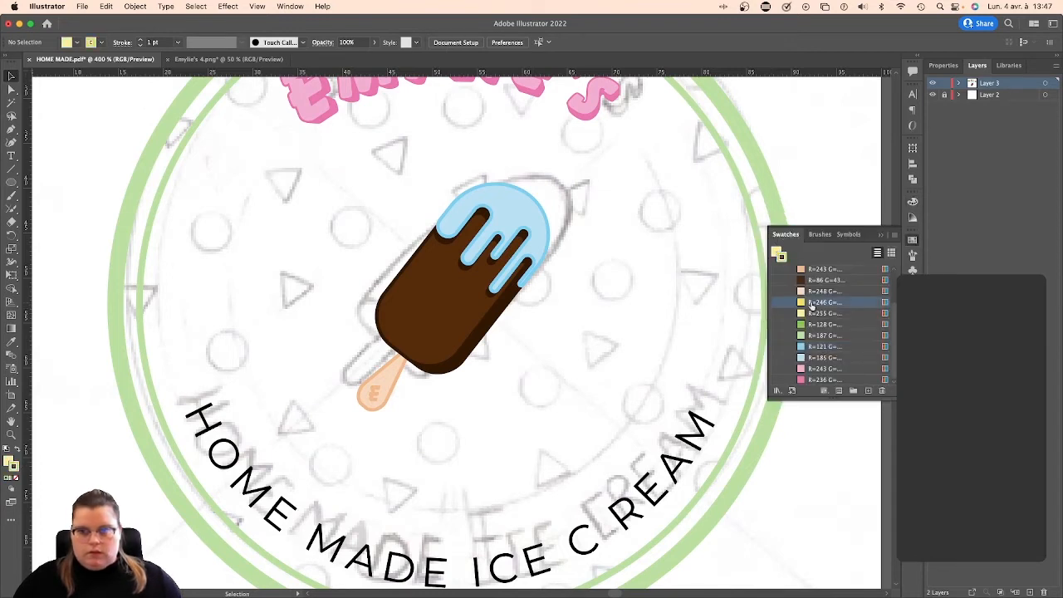
pyautogui.press('super+F10')
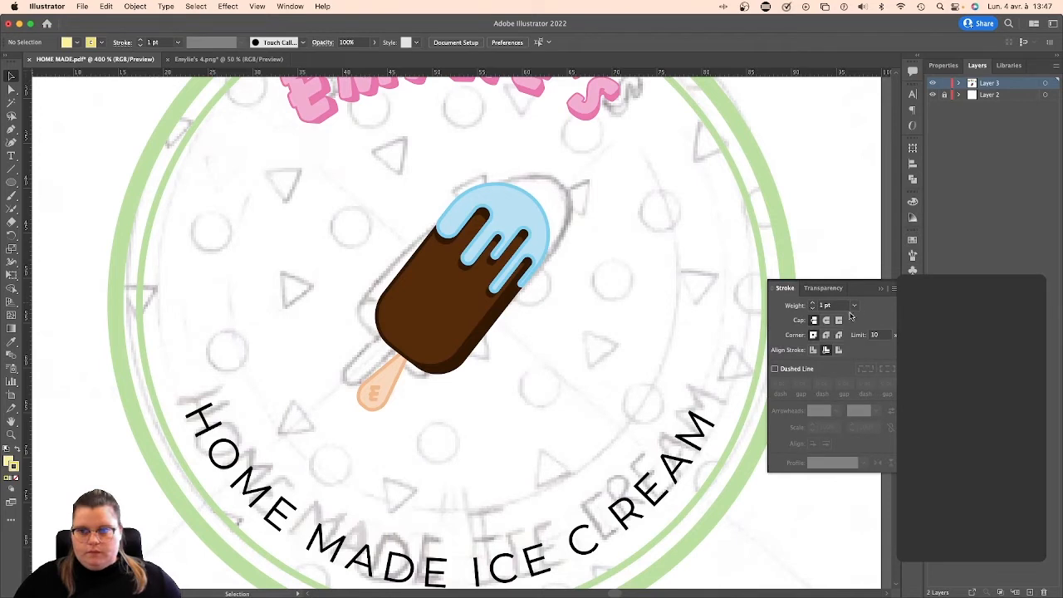
pyautogui.click(882, 289)
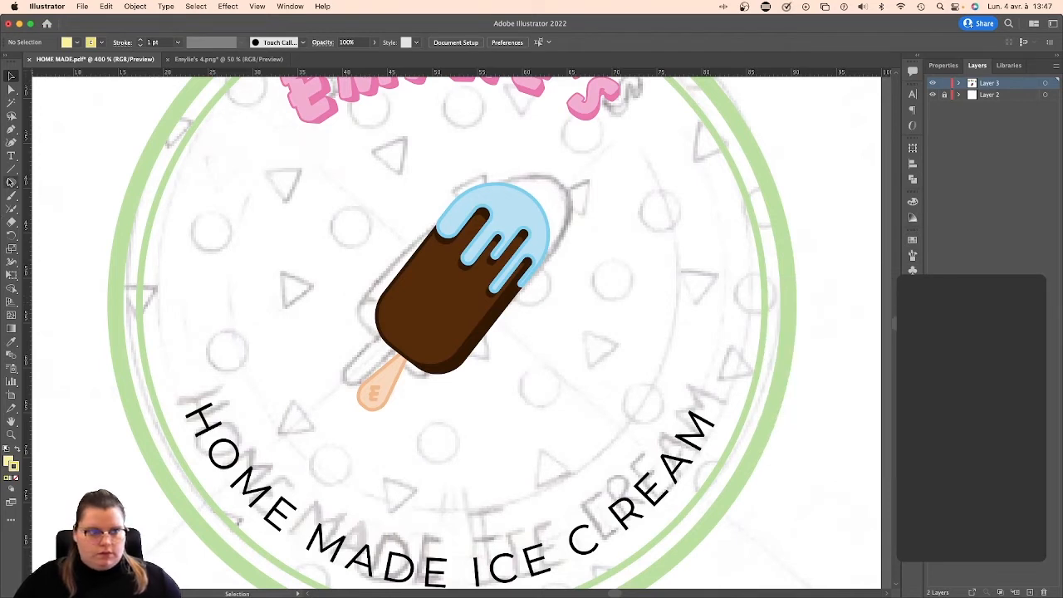
pyautogui.click(9, 183)
pyautogui.moveTo(210, 232); pyautogui.dragTo(232, 219)
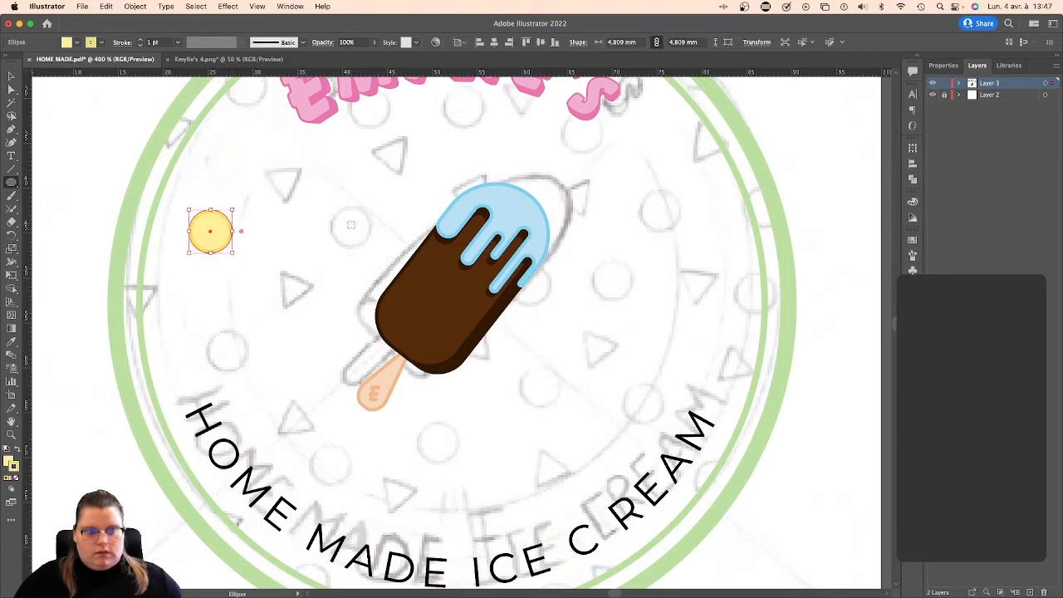
pyautogui.moveTo(351, 228); pyautogui.dragTo(373, 214)
pyautogui.scroll(5, 457, 221)
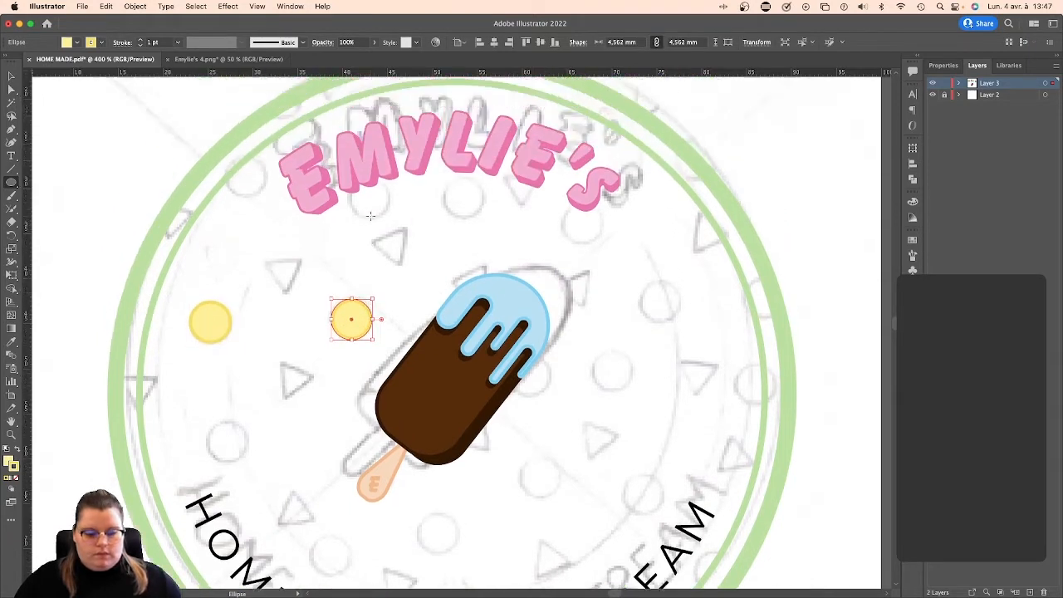
pyautogui.moveTo(465, 218); pyautogui.dragTo(489, 241)
pyautogui.moveTo(583, 249); pyautogui.dragTo(607, 271)
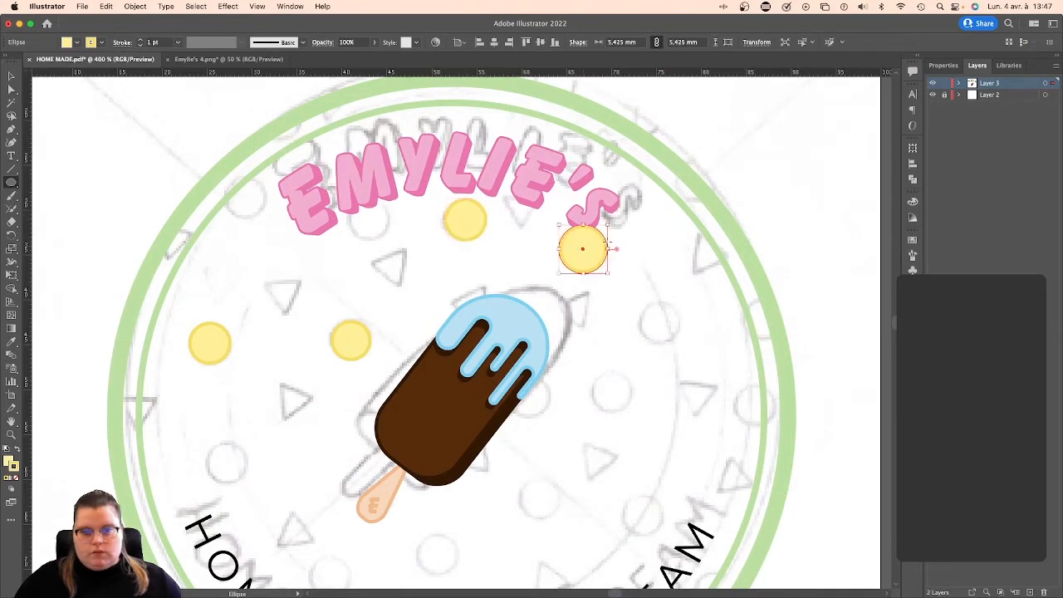
pyautogui.press('super+z')
pyautogui.press('super+z')
pyautogui.press('super+z')
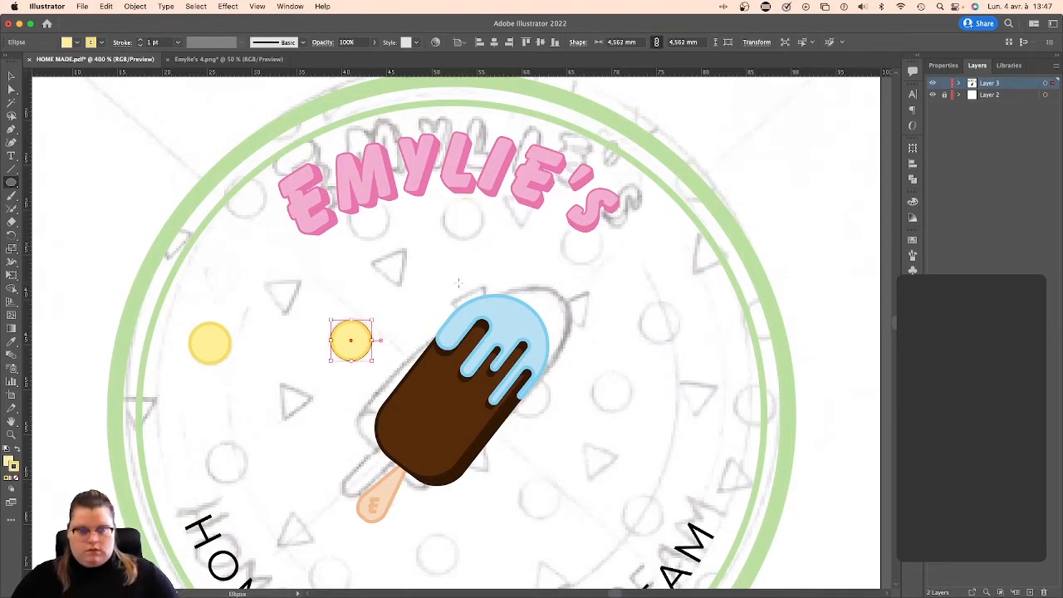
# Copy the yellow circle onto the sketched circles beside the popsicle, below the M and left of the EMYLIE'S lettering.
pyautogui.click(13, 74)
pyautogui.click(76, 159)
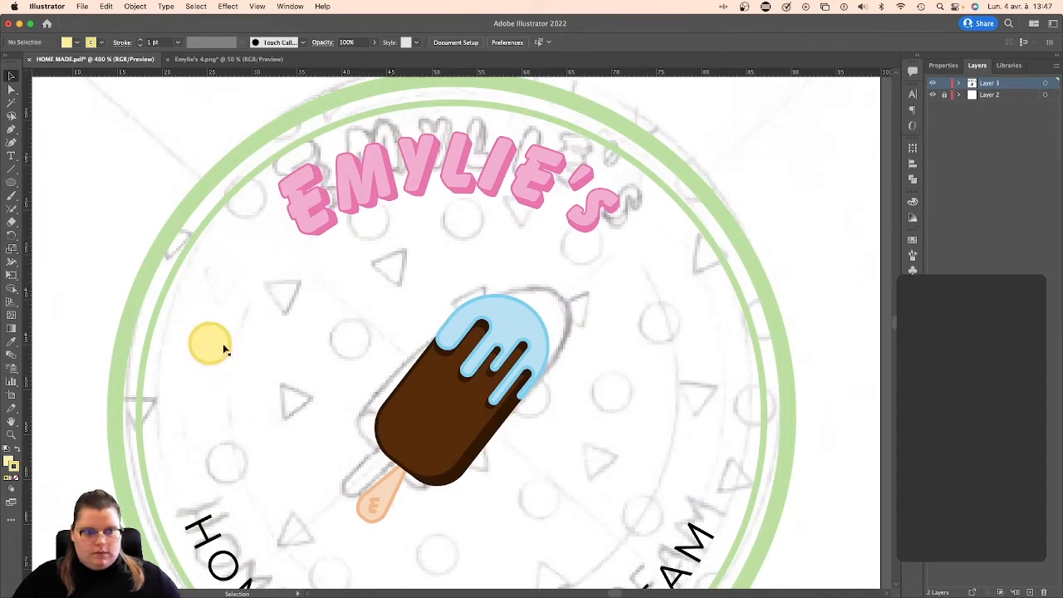
pyautogui.moveTo(222, 346); pyautogui.dragTo(359, 350)
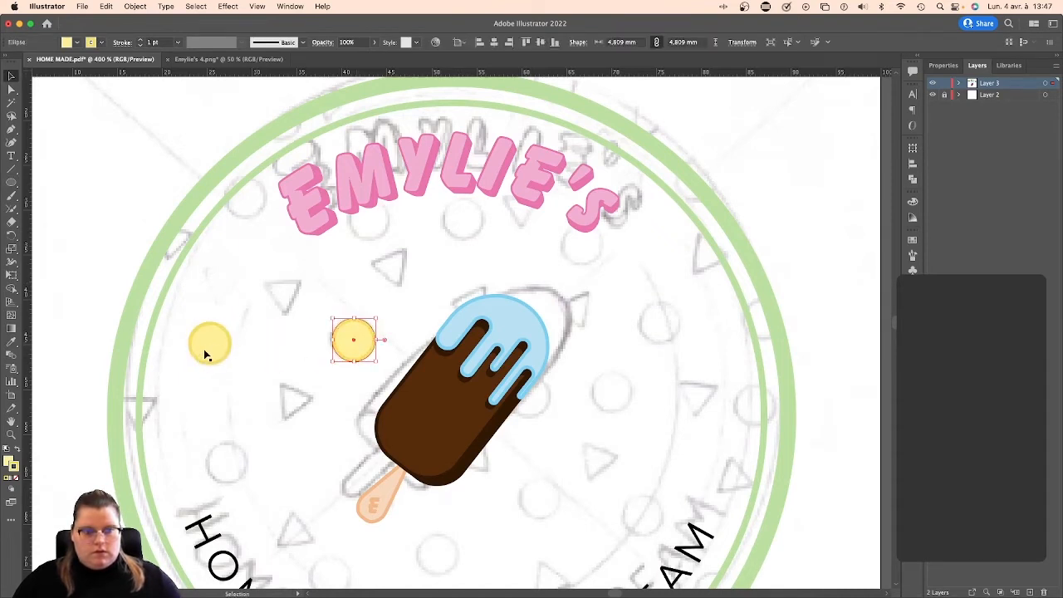
pyautogui.moveTo(203, 348); pyautogui.dragTo(363, 224)
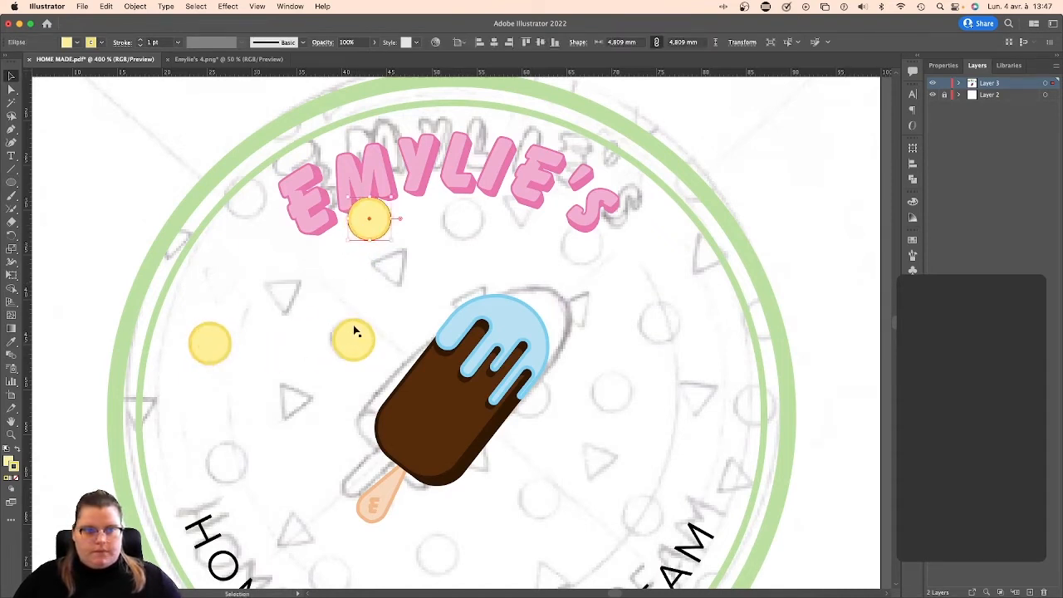
pyautogui.moveTo(355, 332); pyautogui.dragTo(249, 195)
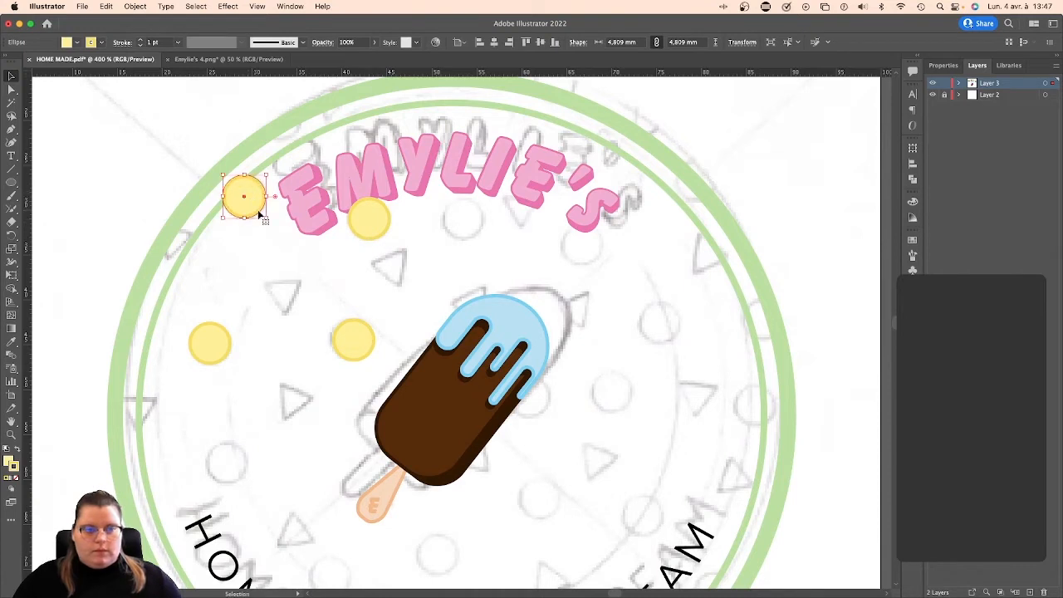
# Copy the yellow circle onto the sketched circles below the L and S of EMYLIE'S, right of the popsicle and on the right green ring.
pyautogui.keyDown('alt'); pyautogui.moveTo(378, 224); pyautogui.dragTo(768, 335); pyautogui.keyUp('alt')
pyautogui.scroll(-3, 754, 316)
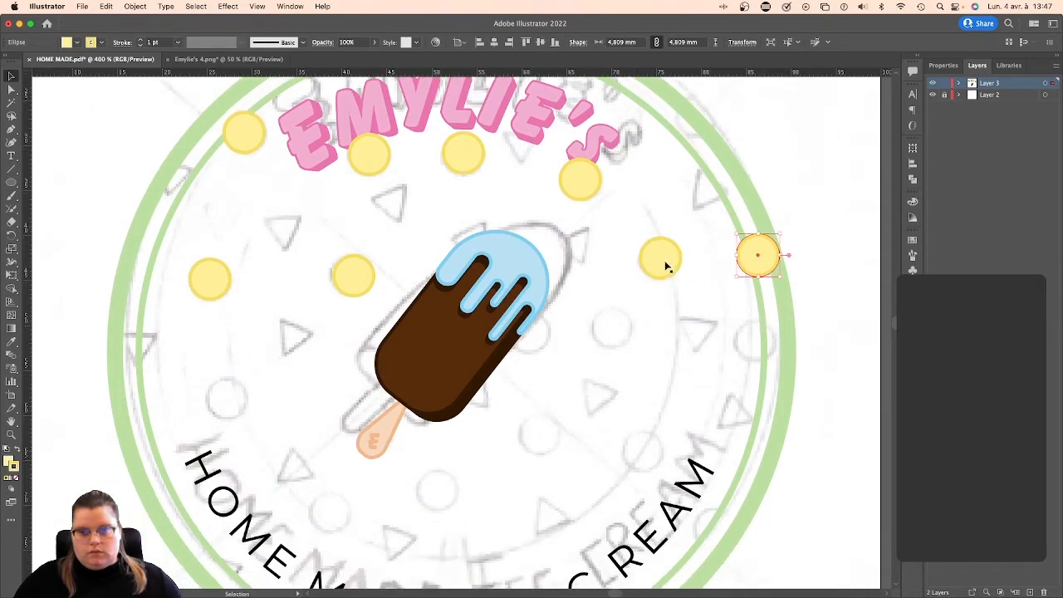
pyautogui.keyDown('alt'); pyautogui.moveTo(667, 268); pyautogui.dragTo(617, 337); pyautogui.keyUp('alt')
pyautogui.moveTo(655, 272); pyautogui.dragTo(755, 341)
pyautogui.scroll(-2, 754, 365)
pyautogui.scroll(-2, 753, 366)
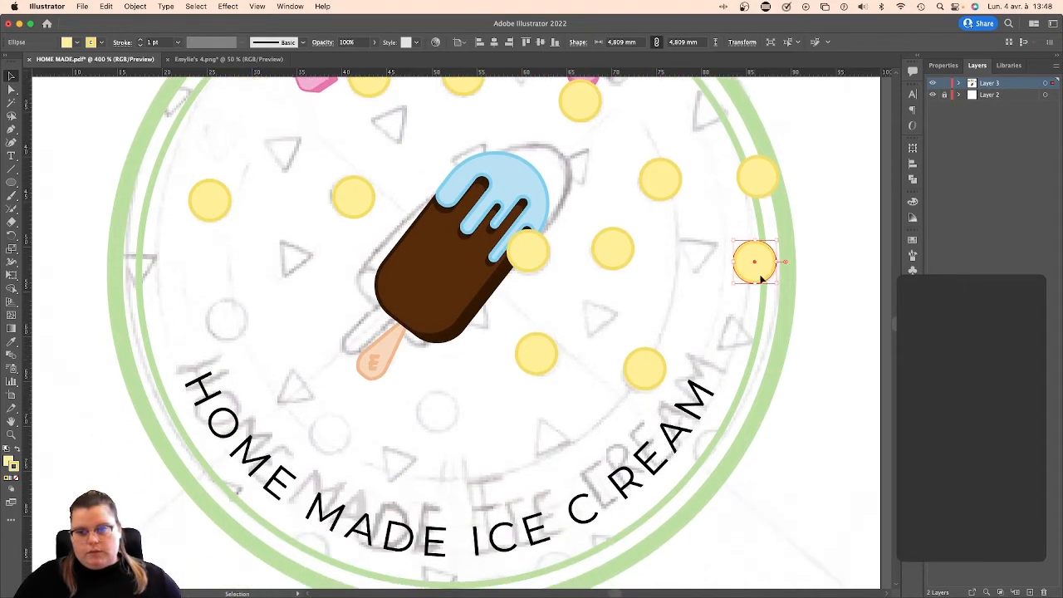
# Copy the yellow circle onto the sketched circles below the popsicle, above HOME, and along the ring's lower right and bottom.
pyautogui.moveTo(768, 268); pyautogui.dragTo(729, 455)
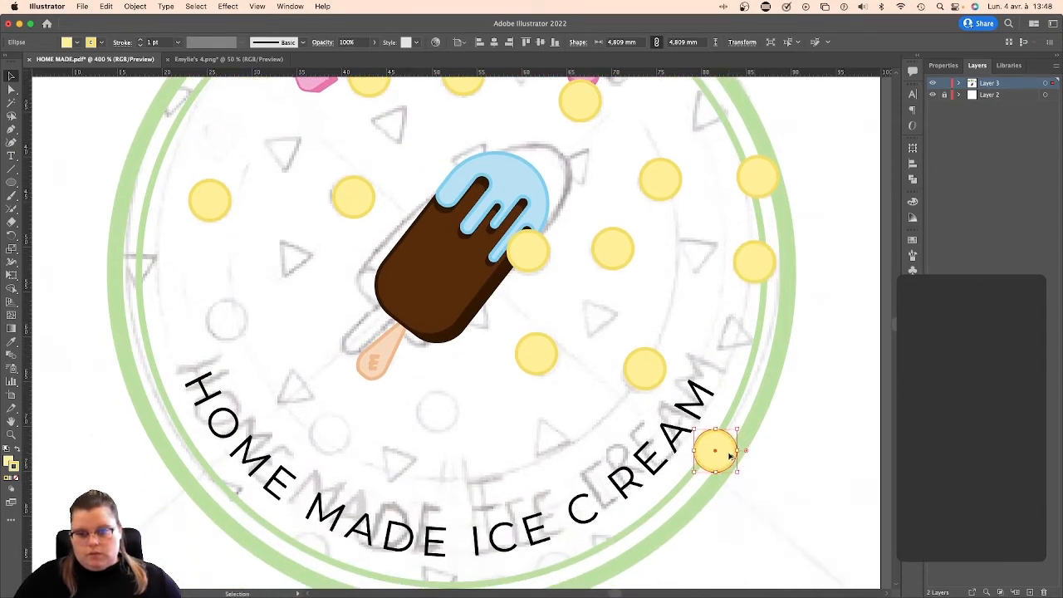
pyautogui.scroll(-3, 729, 455)
pyautogui.moveTo(727, 399); pyautogui.dragTo(240, 269)
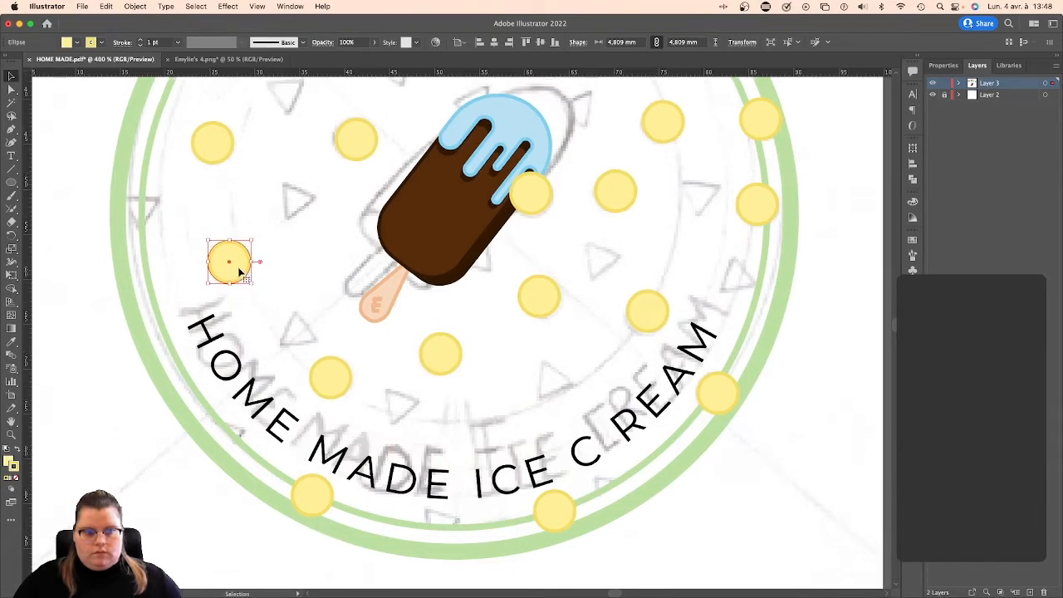
# Copy the yellow circle onto two spots on the green ring above EMYLIE'S and one on the ring left of HOME.
pyautogui.scroll(5, 240, 271)
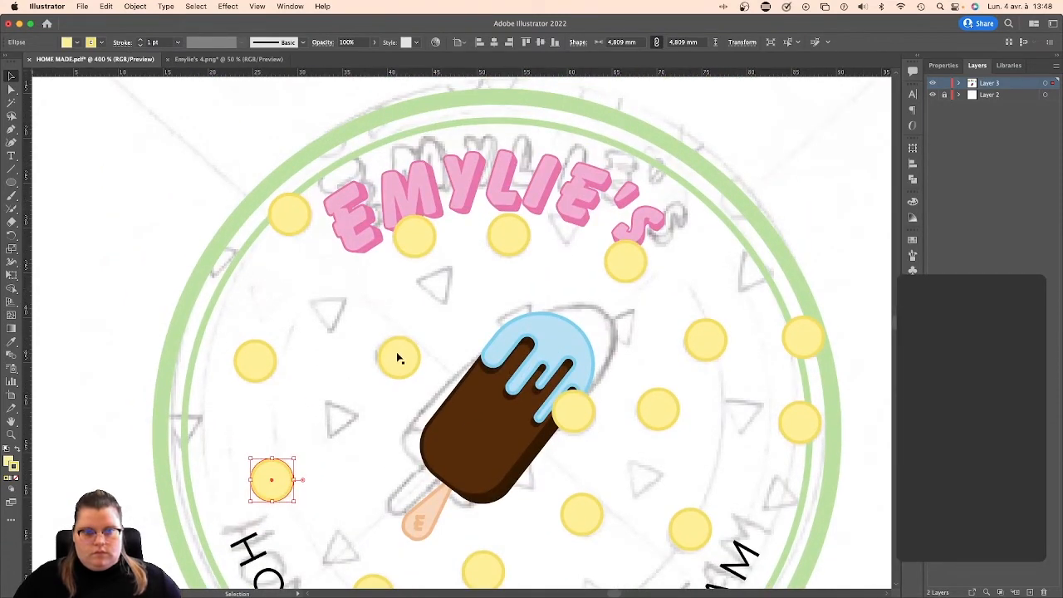
pyautogui.moveTo(397, 358); pyautogui.dragTo(441, 113)
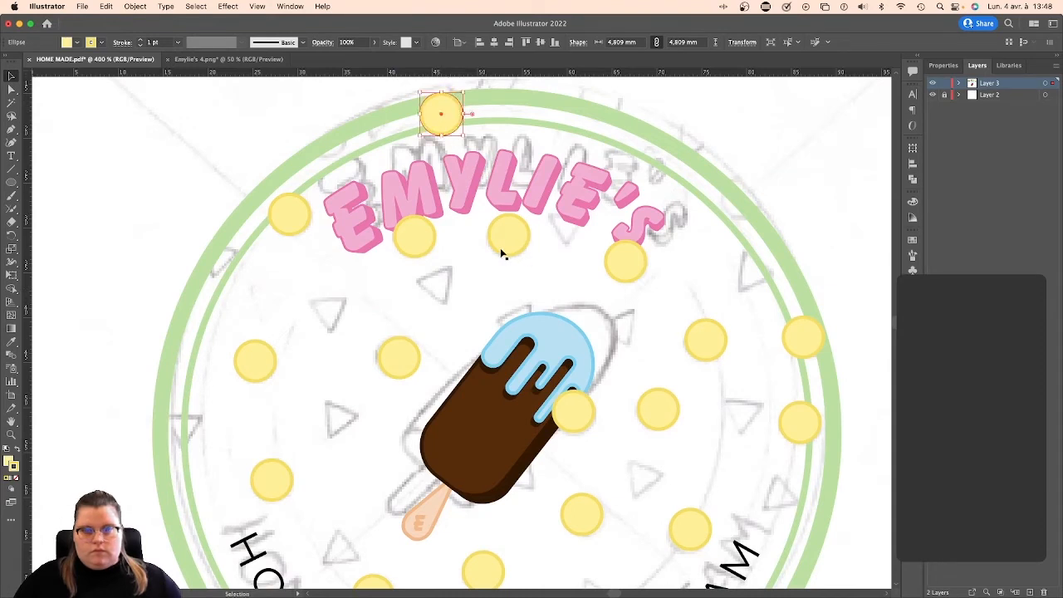
pyautogui.moveTo(502, 255); pyautogui.dragTo(588, 141)
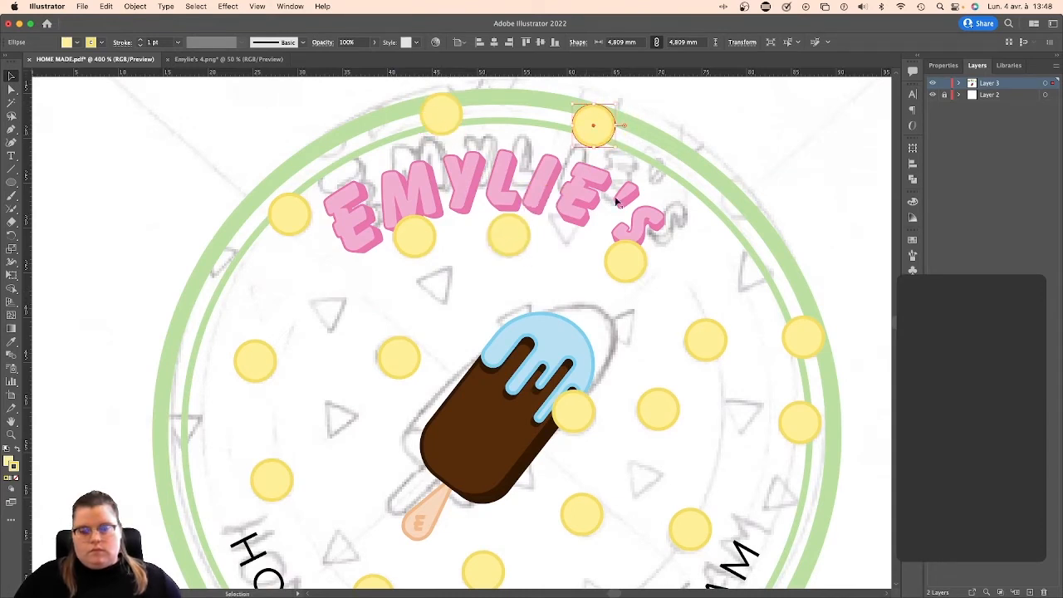
pyautogui.scroll(-3, 570, 305)
pyautogui.moveTo(402, 309); pyautogui.dragTo(180, 445)
pyautogui.scroll(-5, 190, 384)
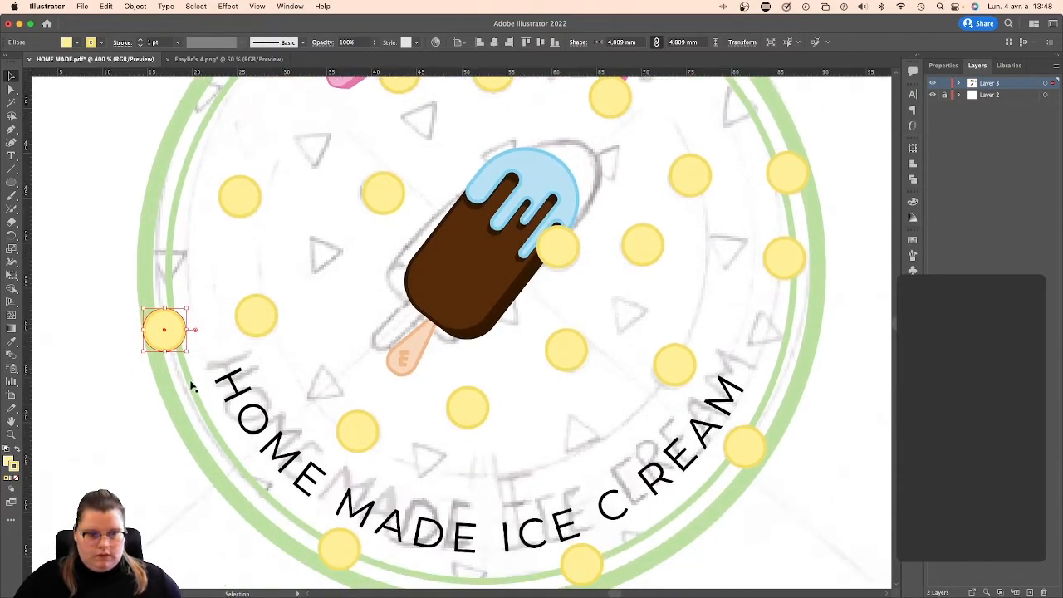
pyautogui.press('super+minus')
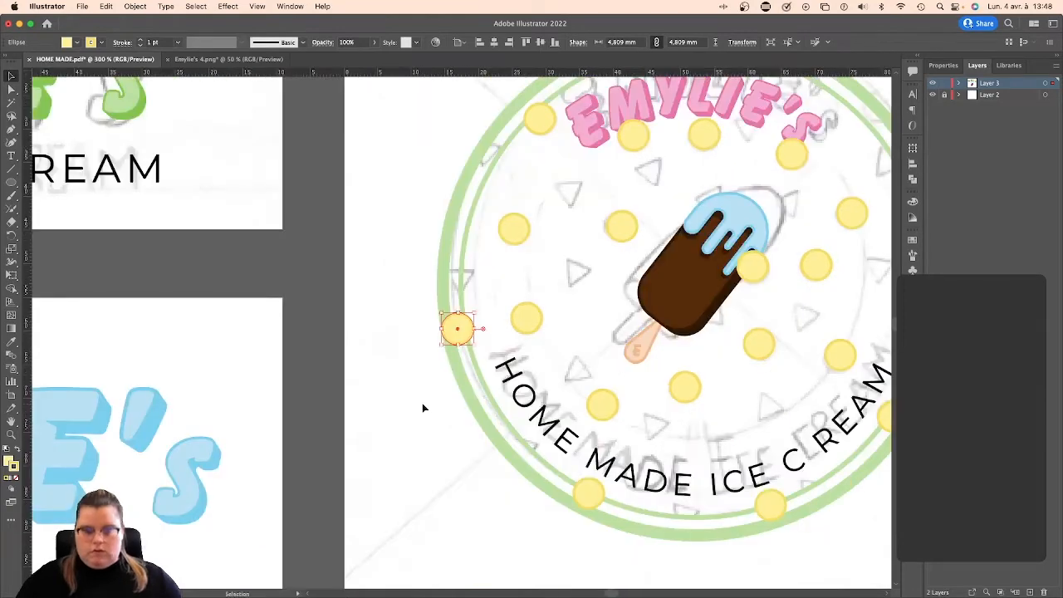
pyautogui.hscroll(5, 532, 392)
pyautogui.scroll(2, 532, 392)
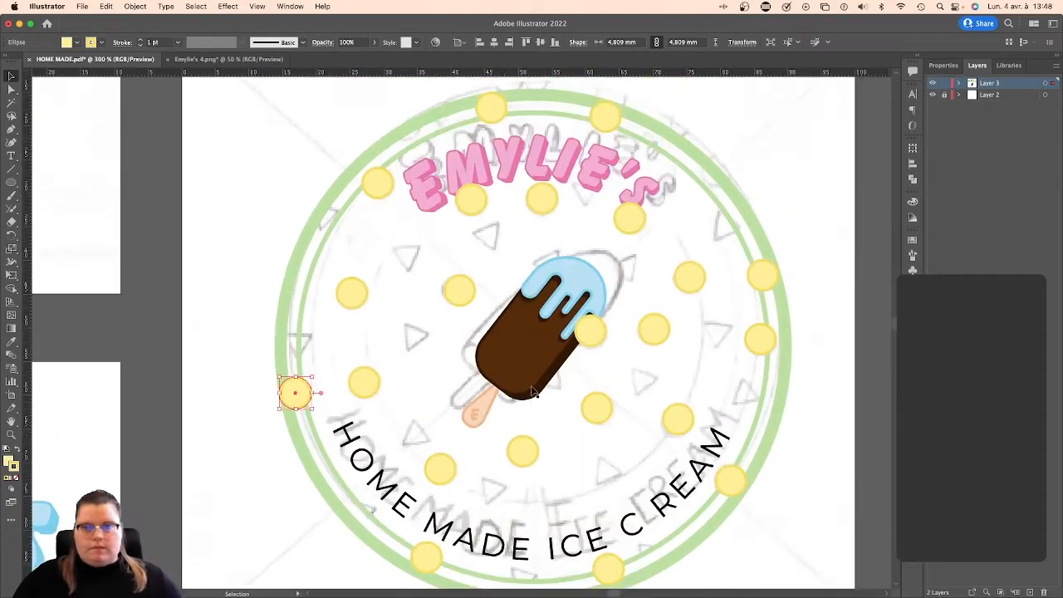
# Try filling the ring circle left of HOME with the R=243 pink swatch.
pyautogui.moveTo(13, 179); pyautogui.dragTo(47, 239)
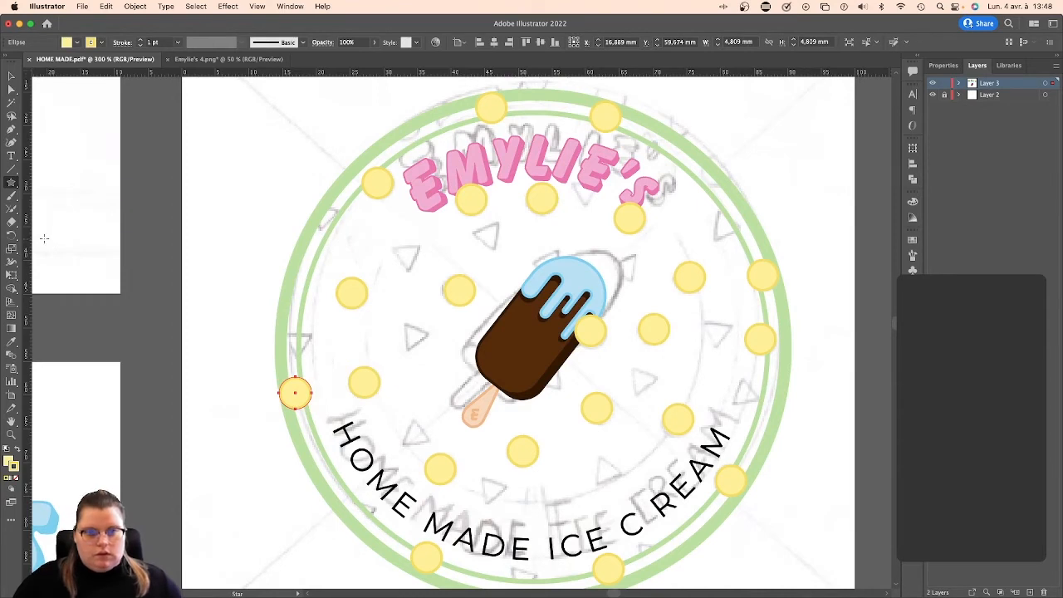
pyautogui.press('v')
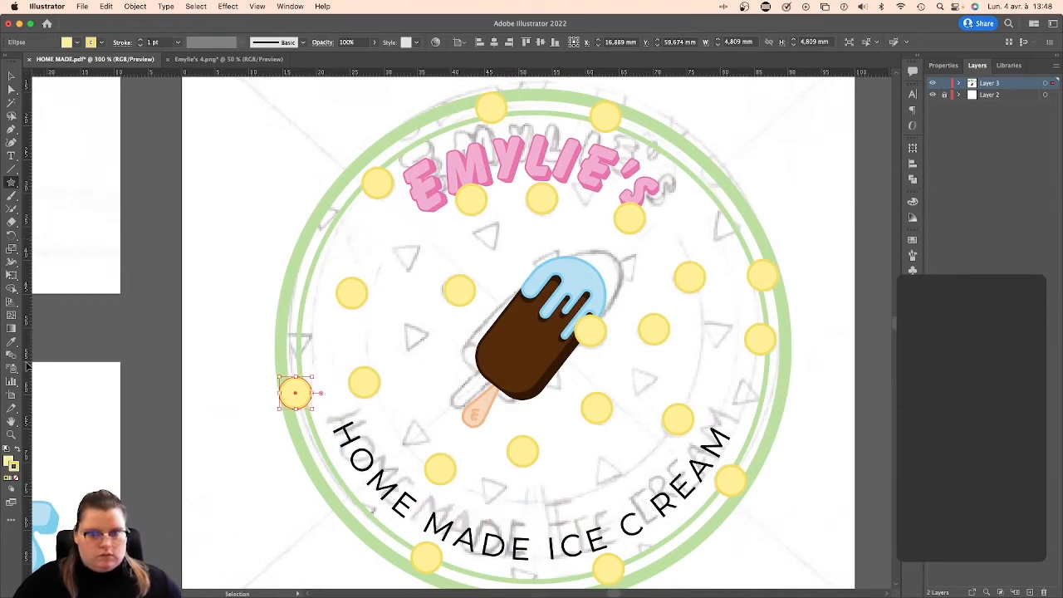
pyautogui.click(11, 461)
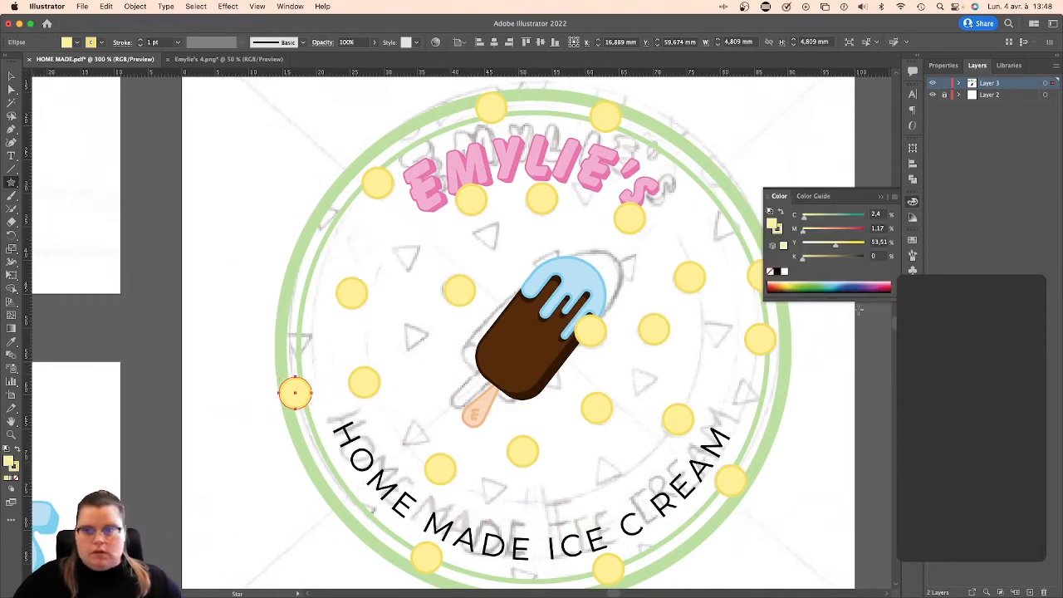
pyautogui.click(914, 242)
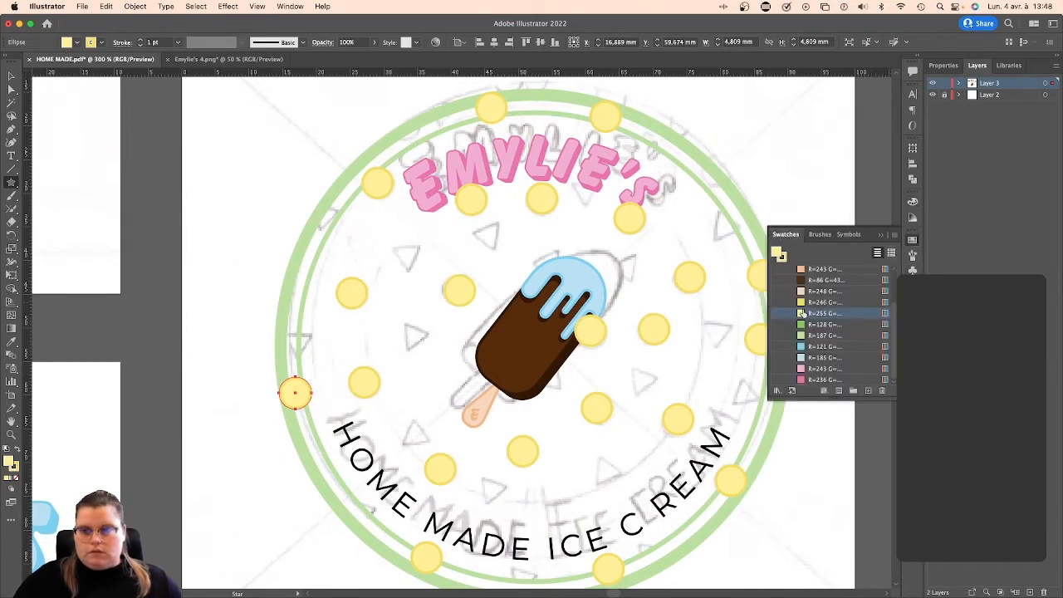
pyautogui.click(802, 369)
pyautogui.press('v')
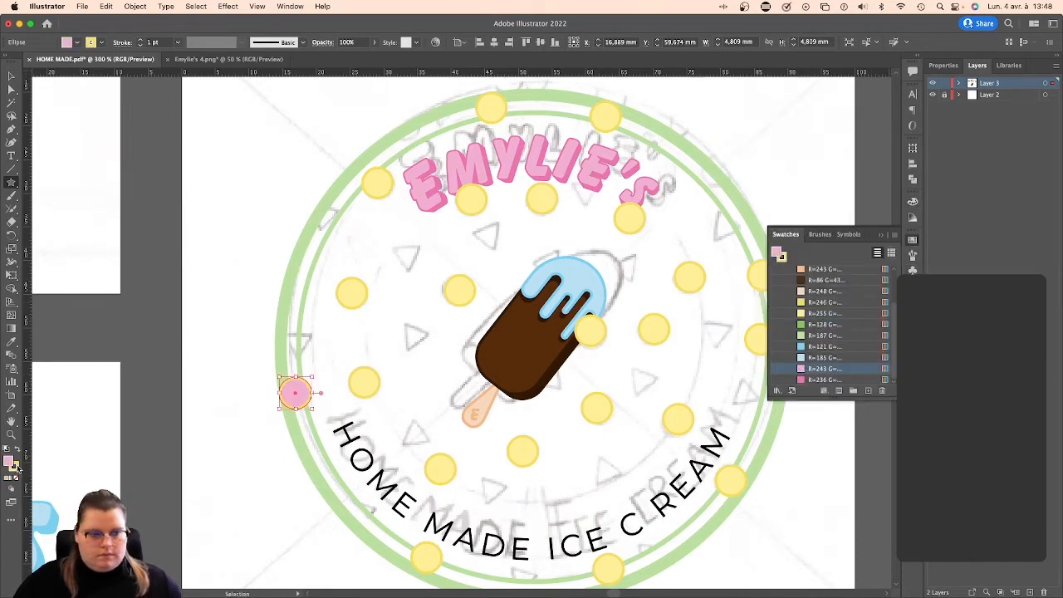
# Try giving the ring circle left of HOME a stroke in the R=236 pink swatch.
pyautogui.click(16, 467)
pyautogui.click(913, 241)
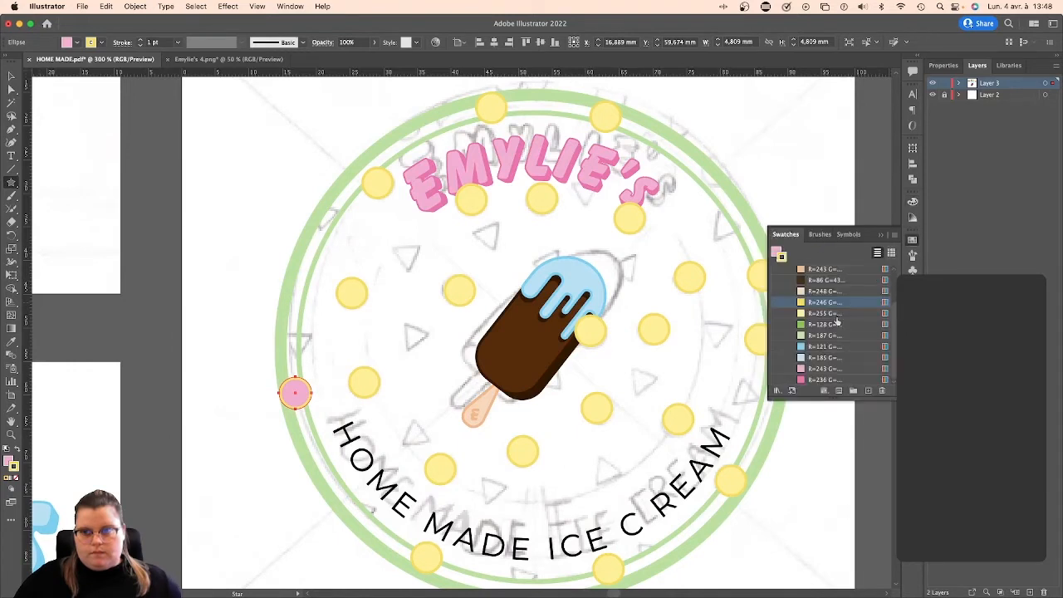
pyautogui.click(811, 381)
pyautogui.press('v')
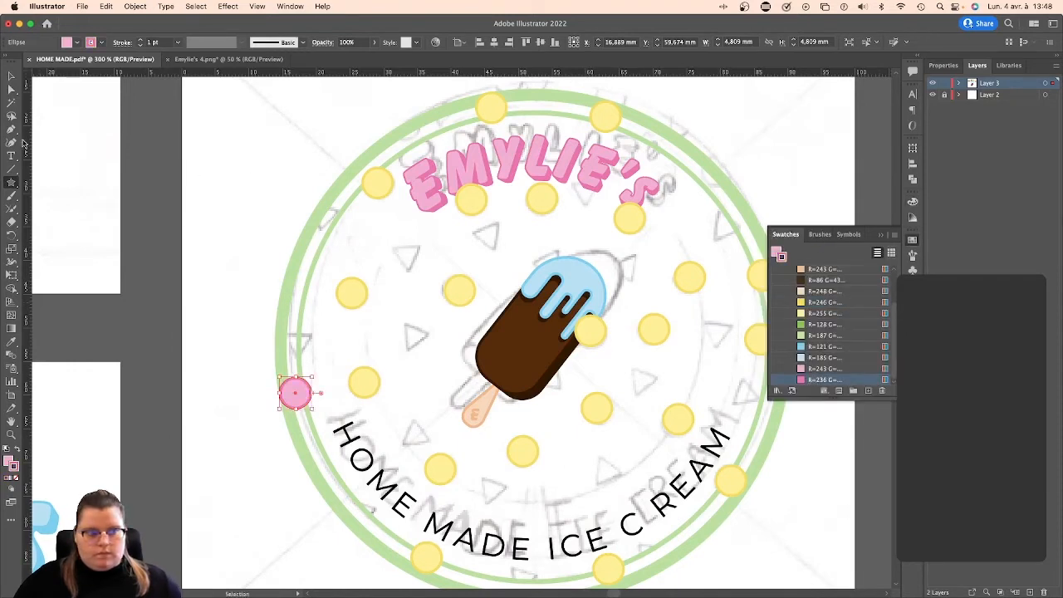
pyautogui.click(11, 89)
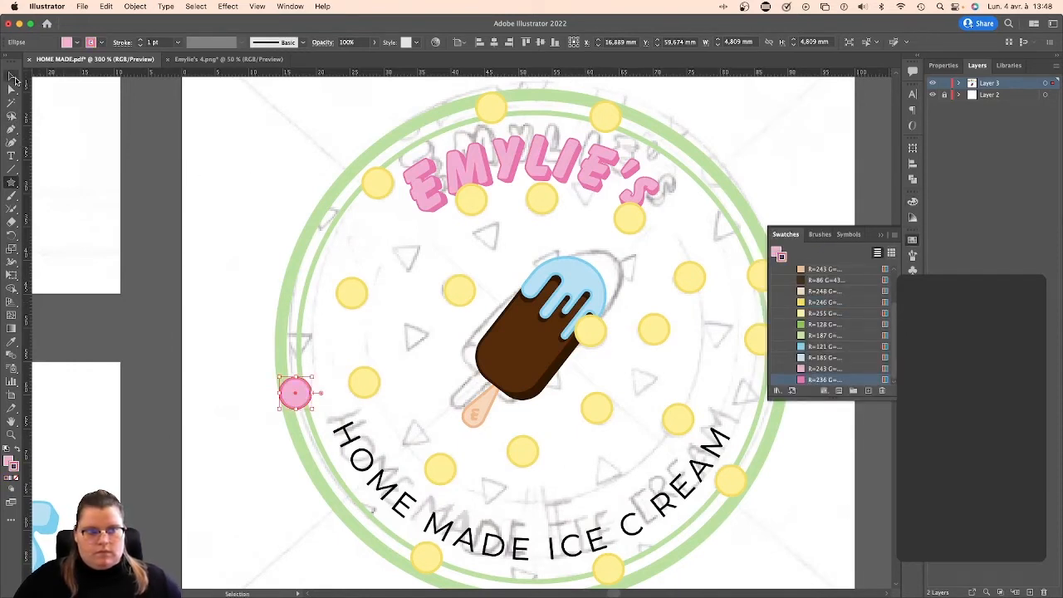
# Undo the pink fill and stroke on the ring circle left of HOME.
pyautogui.click(244, 233)
pyautogui.press('super+z')
pyautogui.press('super+z')
# With nothing selected, set the fill for new shapes to the R=243 pink swatch and the stroke to the R=236 pink swatch.
pyautogui.press('v')
pyautogui.click(251, 243)
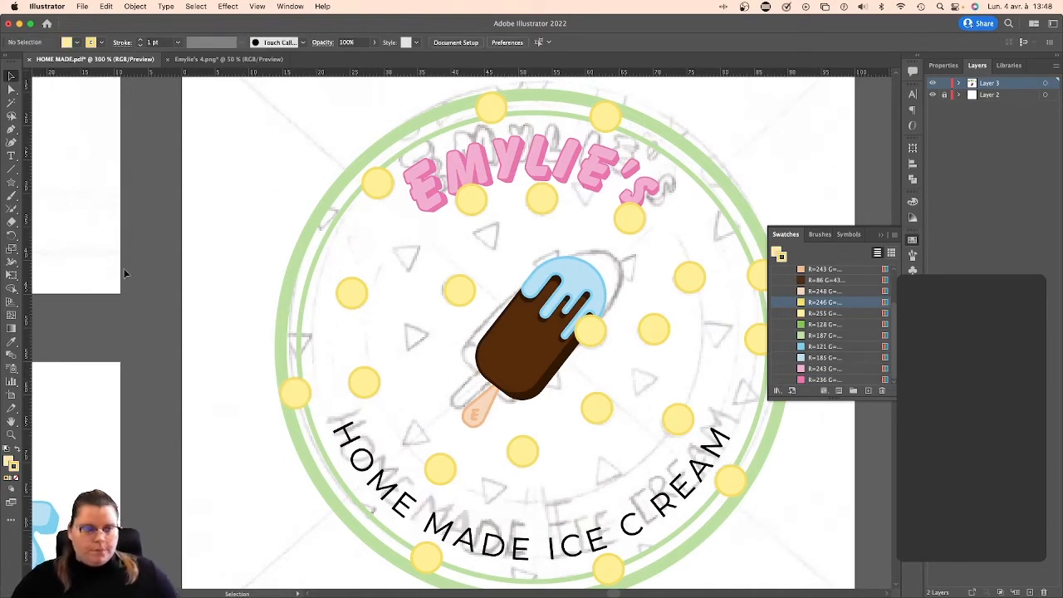
pyautogui.click(10, 186)
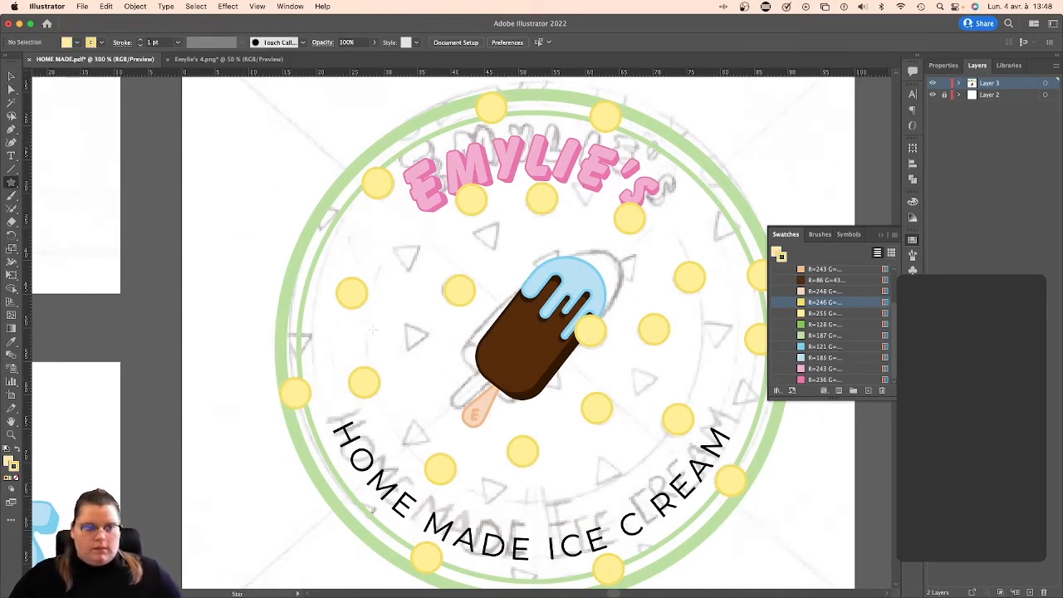
pyautogui.click(8, 460)
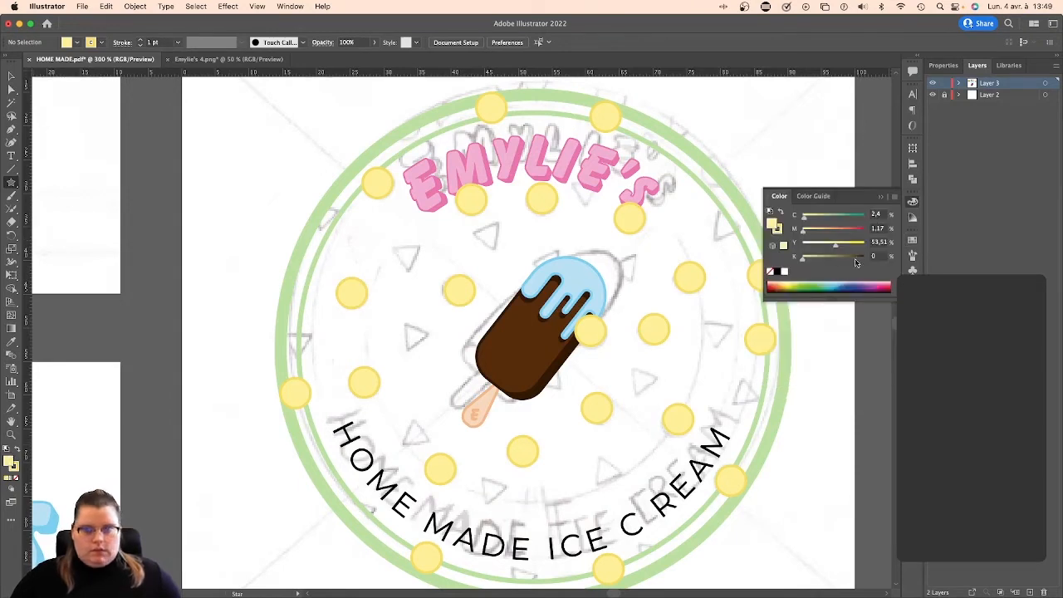
pyautogui.click(912, 240)
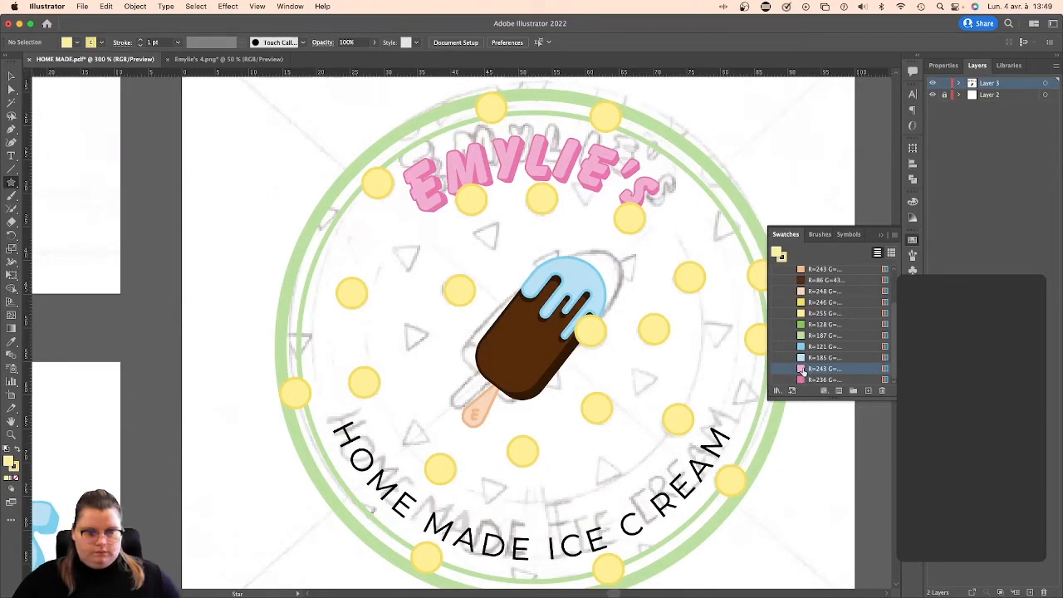
pyautogui.click(14, 469)
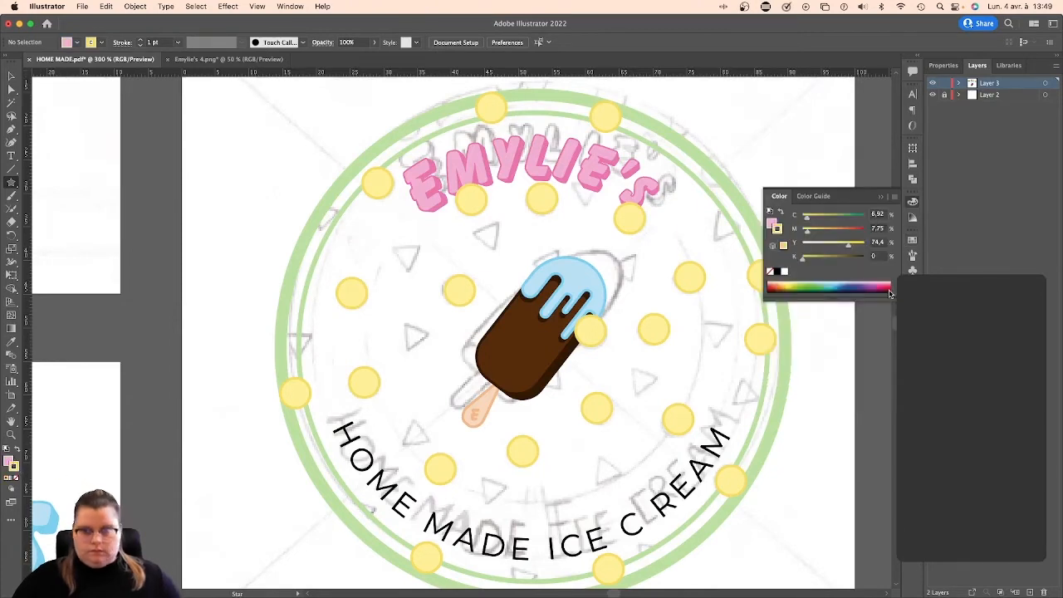
pyautogui.click(912, 241)
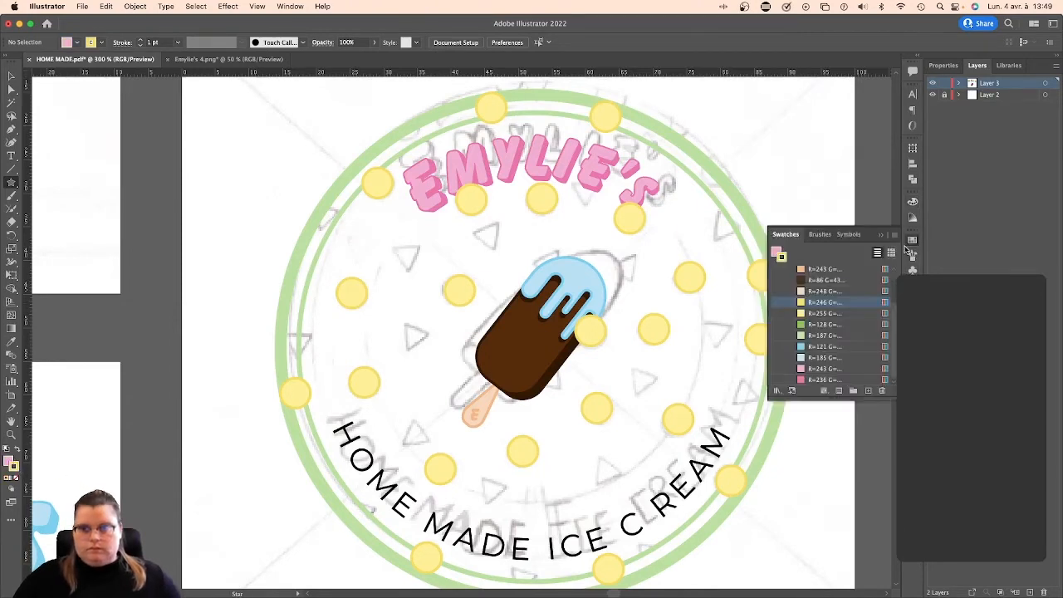
pyautogui.click(811, 379)
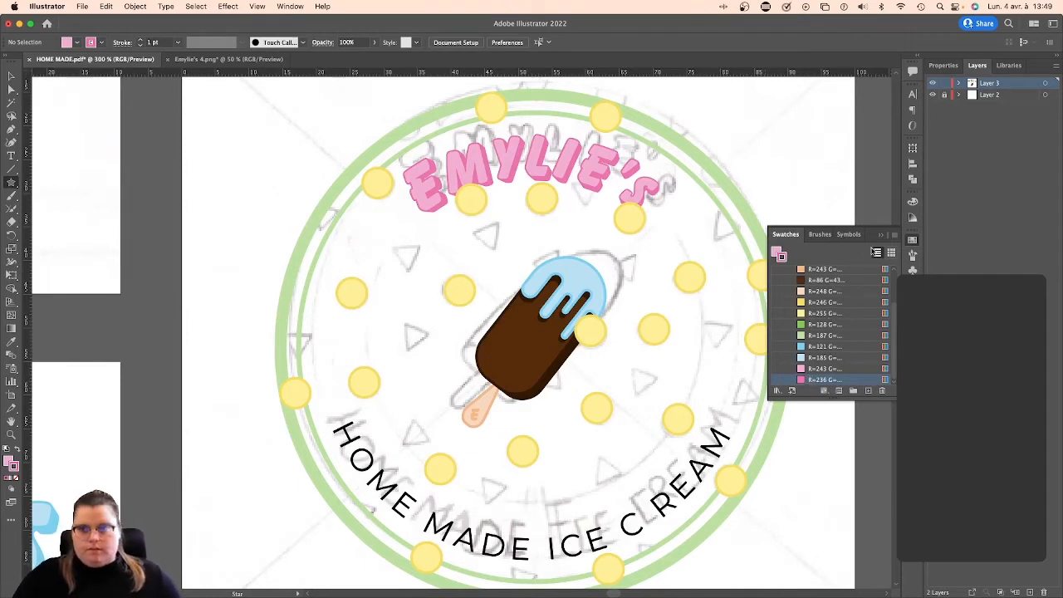
pyautogui.click(881, 237)
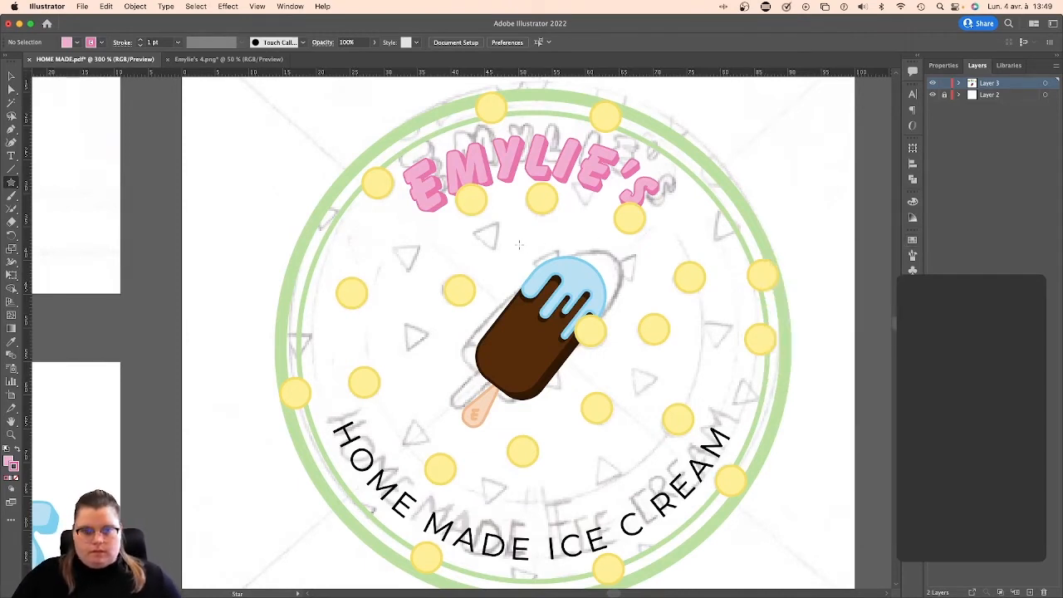
pyautogui.click(408, 338)
pyautogui.click(502, 347)
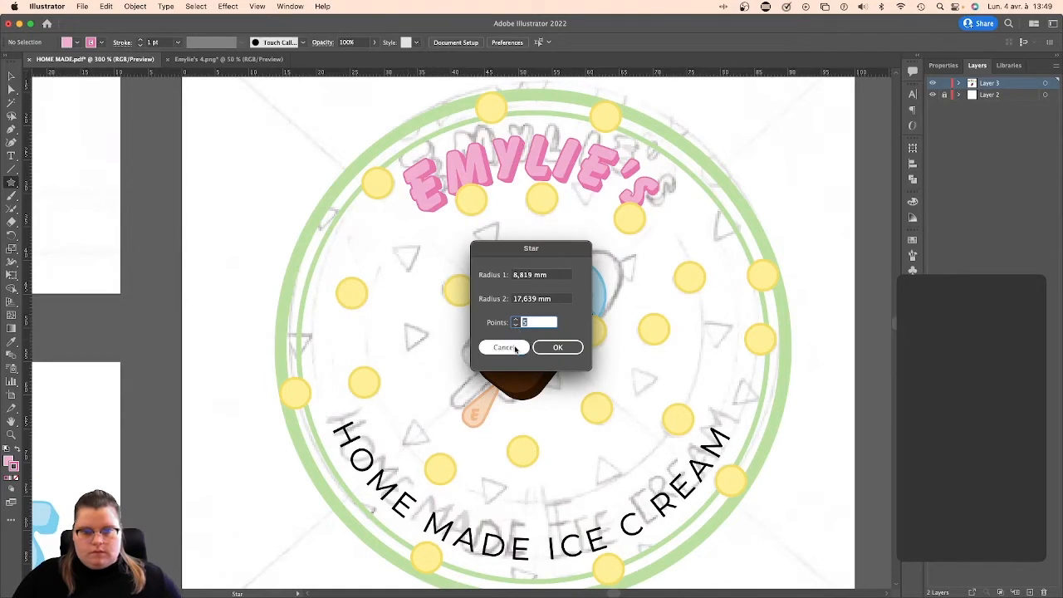
pyautogui.moveTo(14, 185); pyautogui.dragTo(61, 239)
pyautogui.click(371, 259)
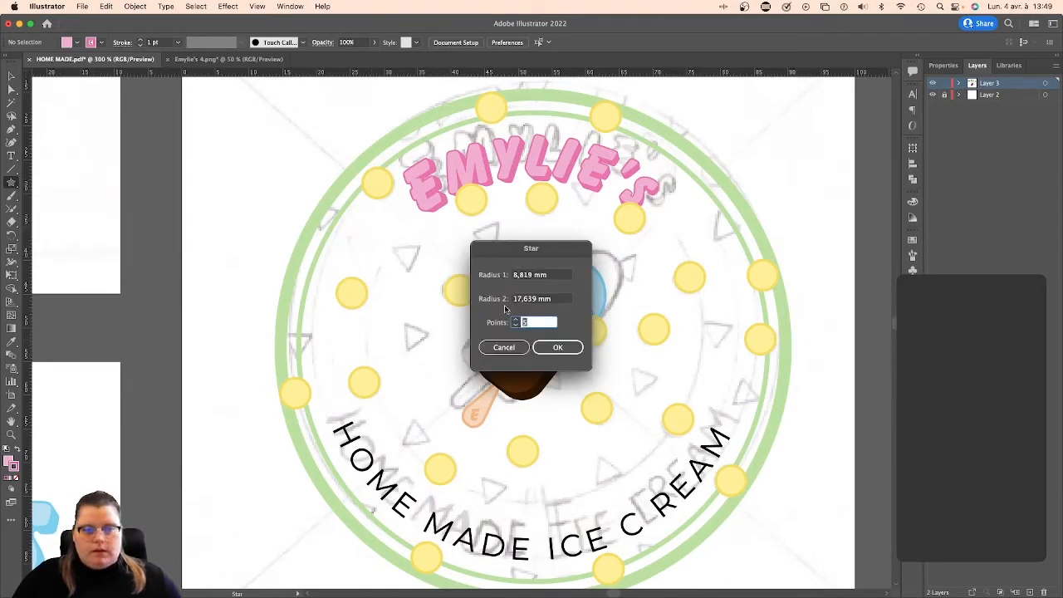
pyautogui.click(515, 343)
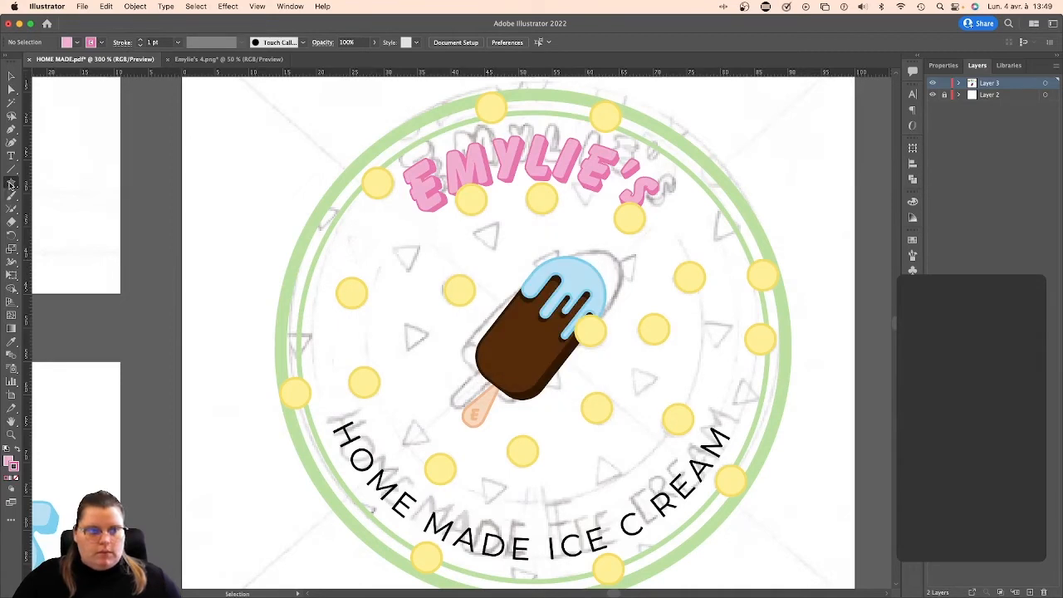
# Create a 3-sided polygon with a 17,639 mm radius and scale it down onto the sketched triangle below the E of EMYLIE'S.
pyautogui.moveTo(11, 185); pyautogui.dragTo(57, 224)
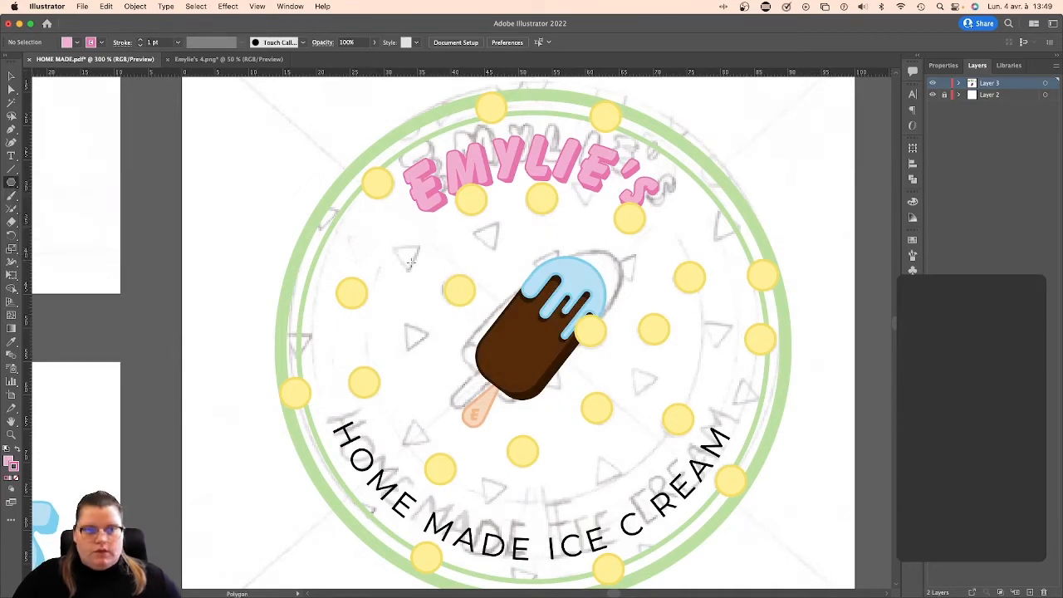
pyautogui.click(413, 277)
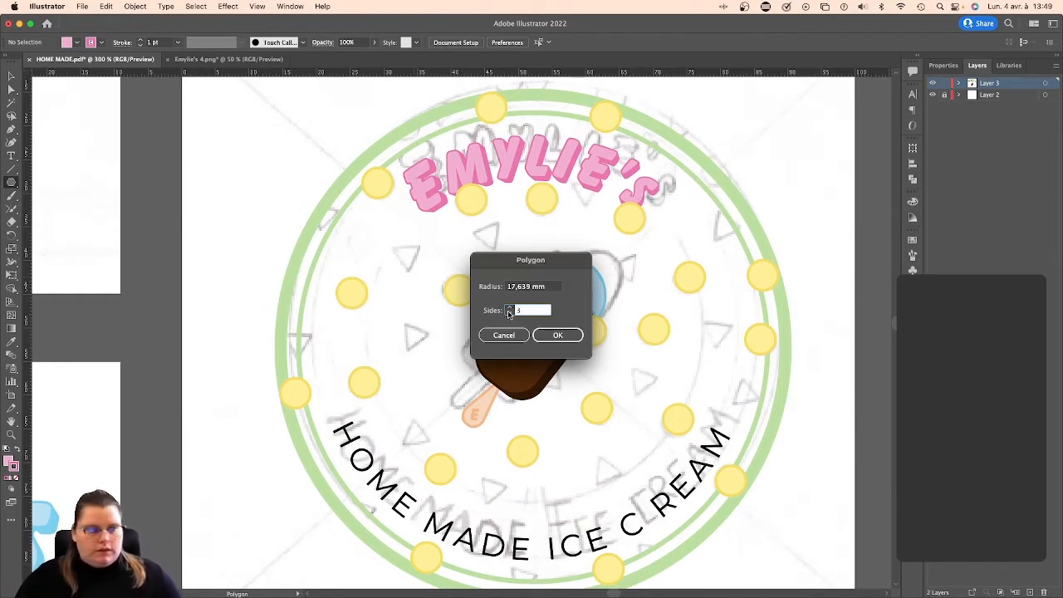
pyautogui.click(557, 335)
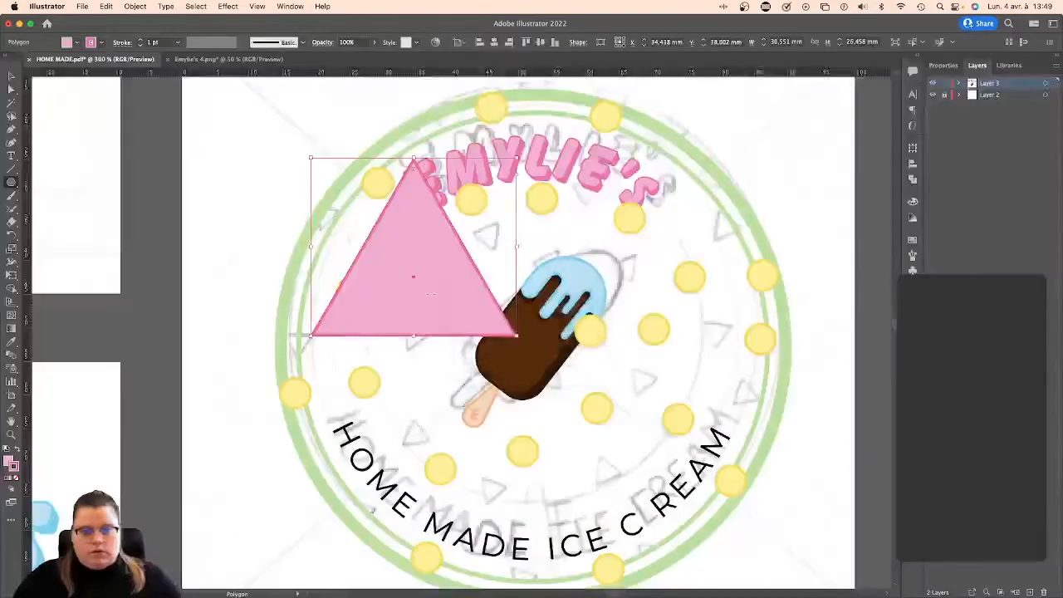
pyautogui.moveTo(517, 247)
pyautogui.mouseDown()
pyautogui.moveTo(446, 249)
pyautogui.moveTo(391, 317)
pyautogui.mouseUp()
pyautogui.click(8, 75)
pyautogui.click(391, 317)
# Copy the pink triangle onto the sketched triangles around the popsicle and along the right green ring, rotating copies to match the sketch.
pyautogui.moveTo(415, 283)
pyautogui.mouseDown()
pyautogui.moveTo(409, 262)
pyautogui.moveTo(416, 346)
pyautogui.moveTo(439, 345)
pyautogui.moveTo(492, 238)
pyautogui.moveTo(511, 246)
pyautogui.moveTo(496, 258)
pyautogui.moveTo(569, 243)
pyautogui.moveTo(579, 270)
pyautogui.moveTo(735, 231)
pyautogui.moveTo(686, 147)
pyautogui.moveTo(709, 298)
pyautogui.moveTo(737, 401)
pyautogui.moveTo(743, 394)
pyautogui.moveTo(646, 379)
pyautogui.mouseUp()
pyautogui.click(526, 245)
pyautogui.click(593, 235)
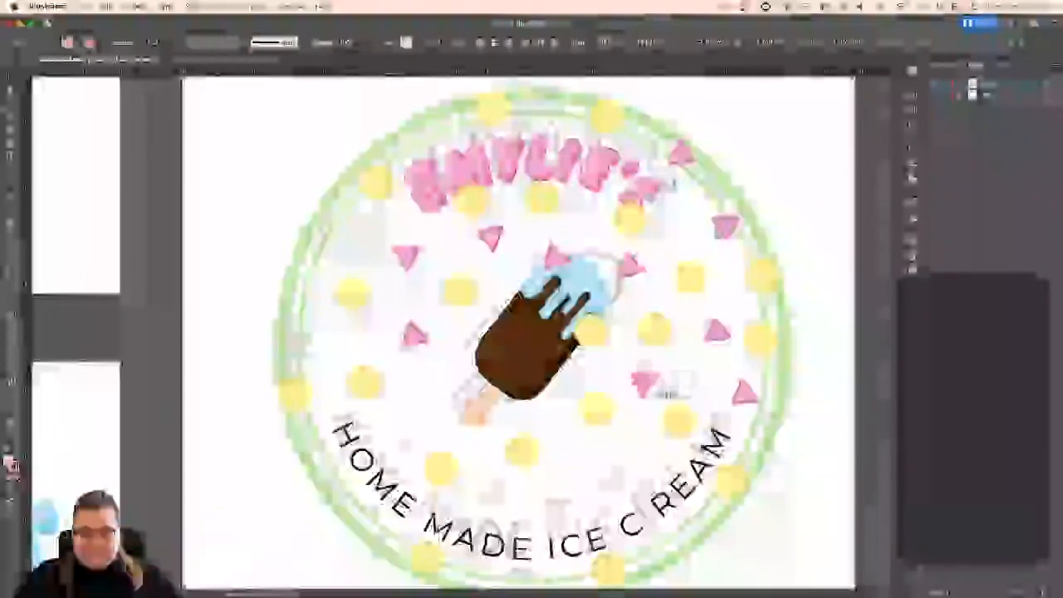
# Copy the pink triangle onto the sketched triangles above and below the HOME MADE ICE CREAM text.
pyautogui.moveTo(646, 380); pyautogui.dragTo(687, 536)
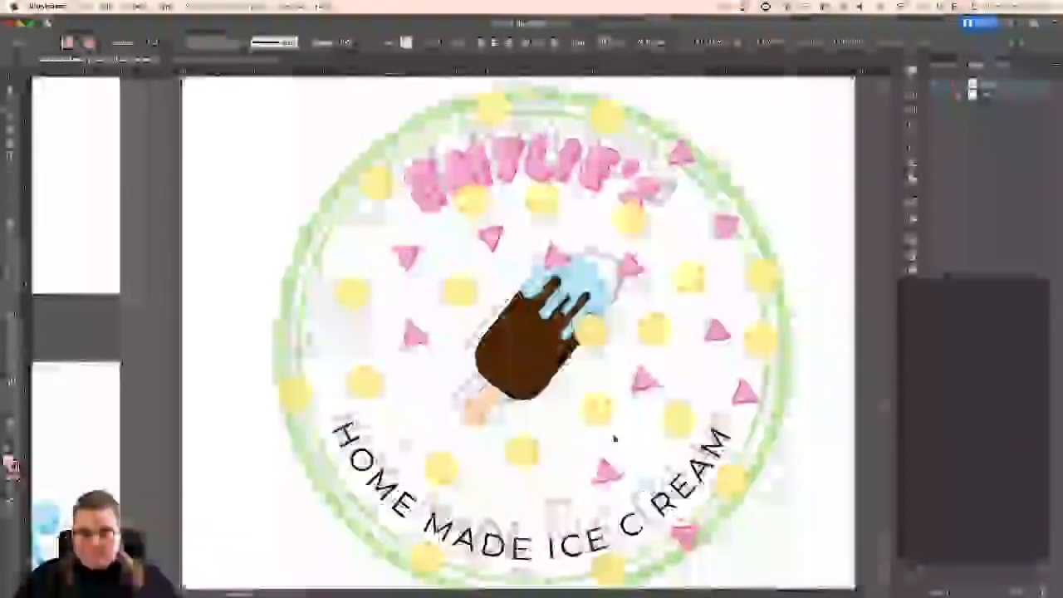
pyautogui.scroll(-3, 688, 531)
pyautogui.moveTo(688, 475); pyautogui.dragTo(490, 432)
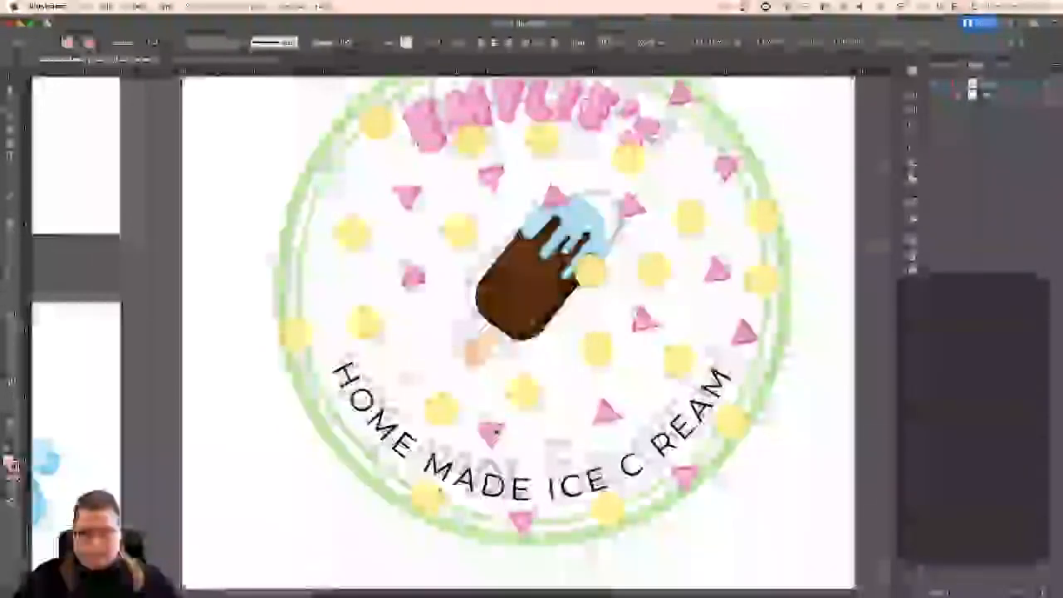
# Copy the pink triangle onto the remaining sketched triangles beside the popsicle stick and along the badge's left green ring.
pyautogui.moveTo(613, 419); pyautogui.dragTo(486, 310)
pyautogui.click(568, 358)
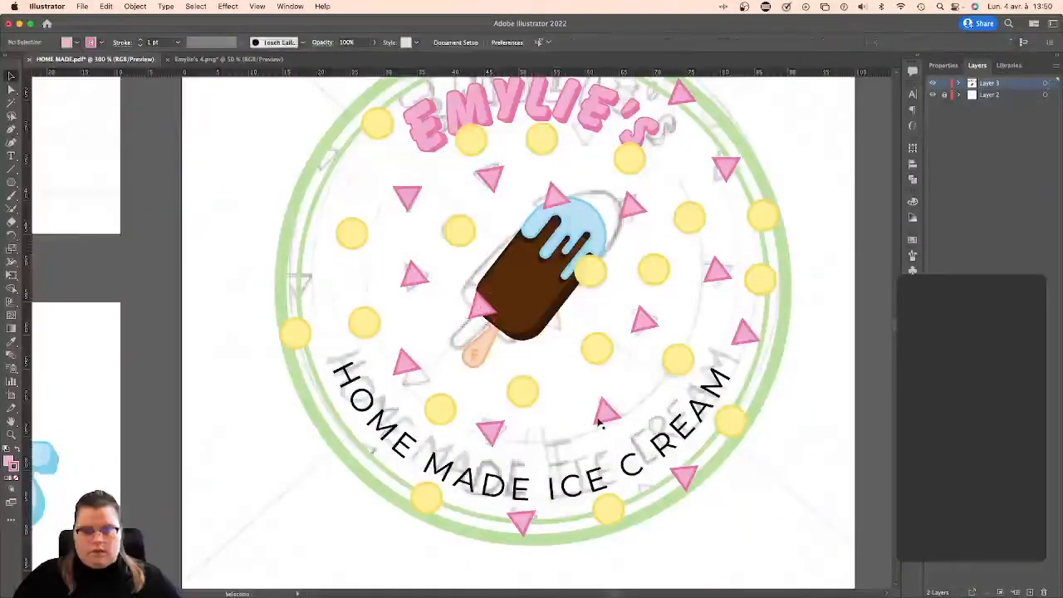
pyautogui.moveTo(600, 419); pyautogui.dragTo(377, 433)
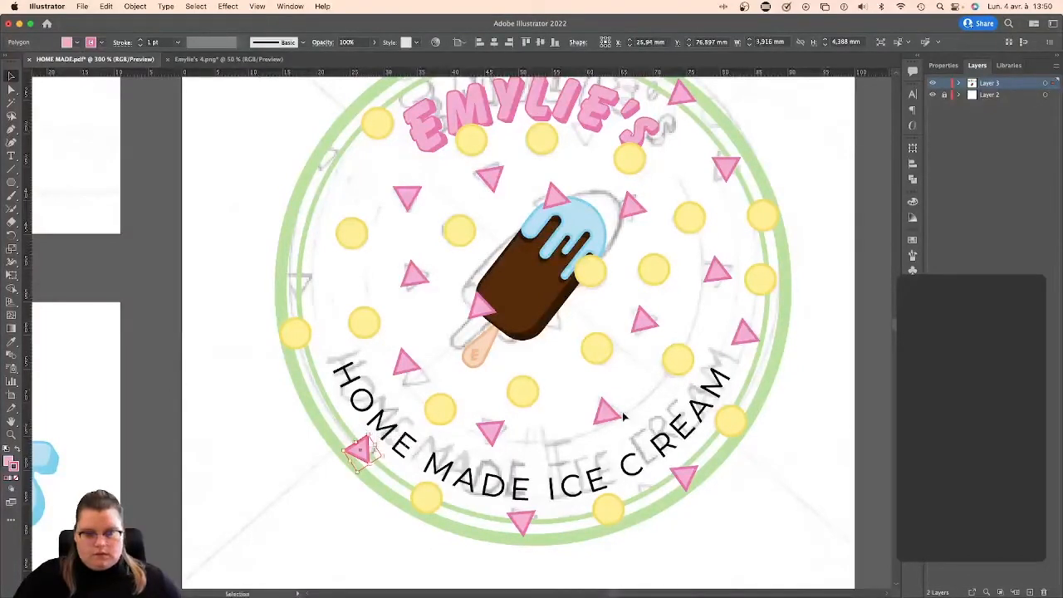
pyautogui.click(625, 418)
pyautogui.moveTo(610, 421); pyautogui.dragTo(334, 191)
pyautogui.scroll(2, 329, 283)
pyautogui.click(336, 316)
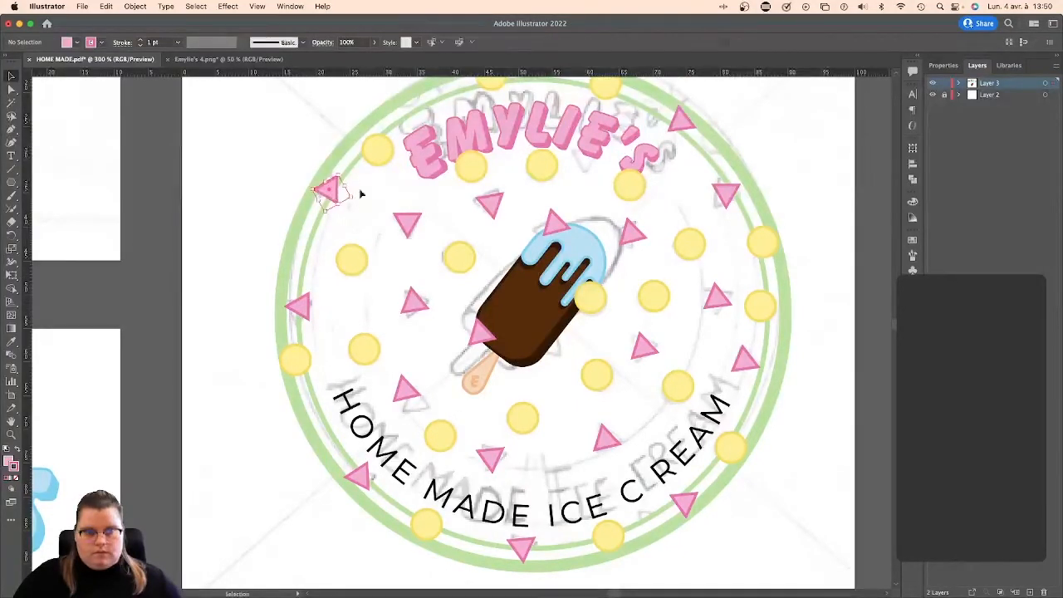
pyautogui.scroll(7, 366, 189)
pyautogui.click(366, 289)
pyautogui.moveTo(406, 318); pyautogui.dragTo(434, 187)
pyautogui.click(434, 192)
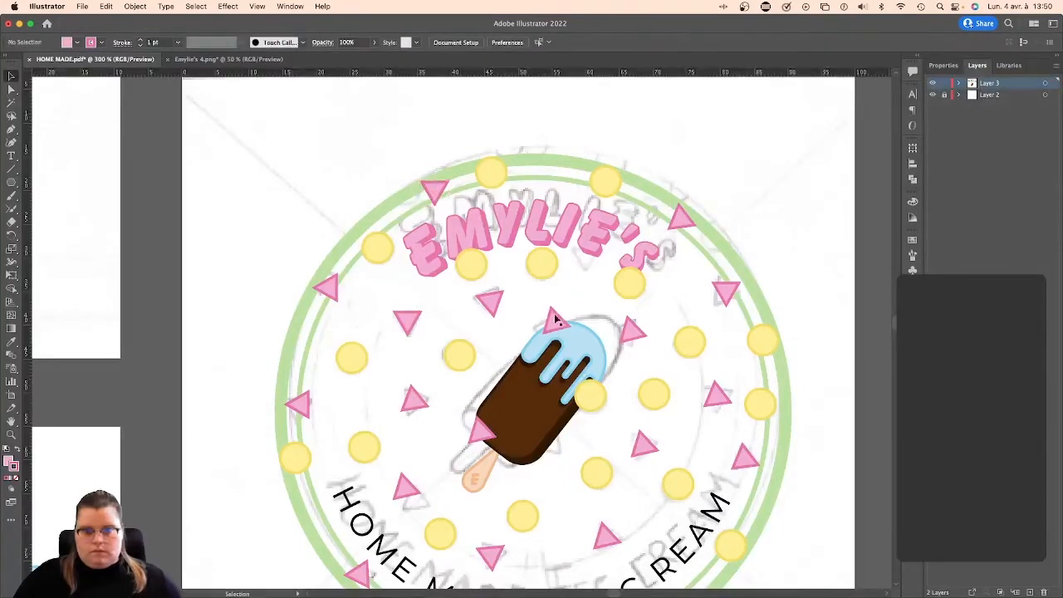
pyautogui.moveTo(557, 321); pyautogui.dragTo(592, 327)
pyautogui.press('super+z')
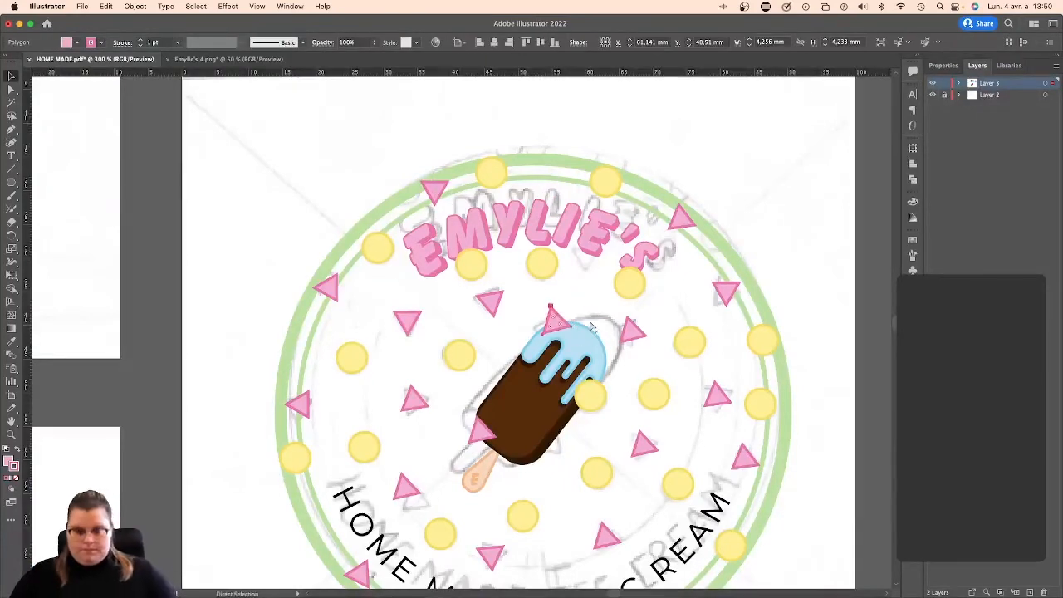
# Send all the yellow circles and pink triangles to the back, behind the green rings, lettering and popsicle.
pyautogui.scroll(-2, 593, 325)
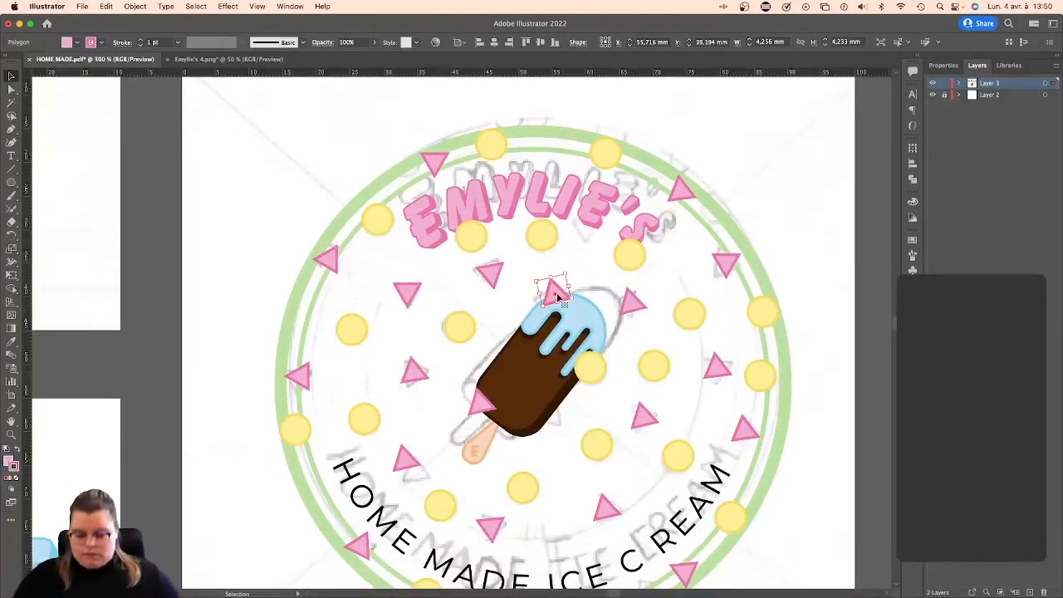
pyautogui.press('super+minus')
pyautogui.scroll(-2, 618, 540)
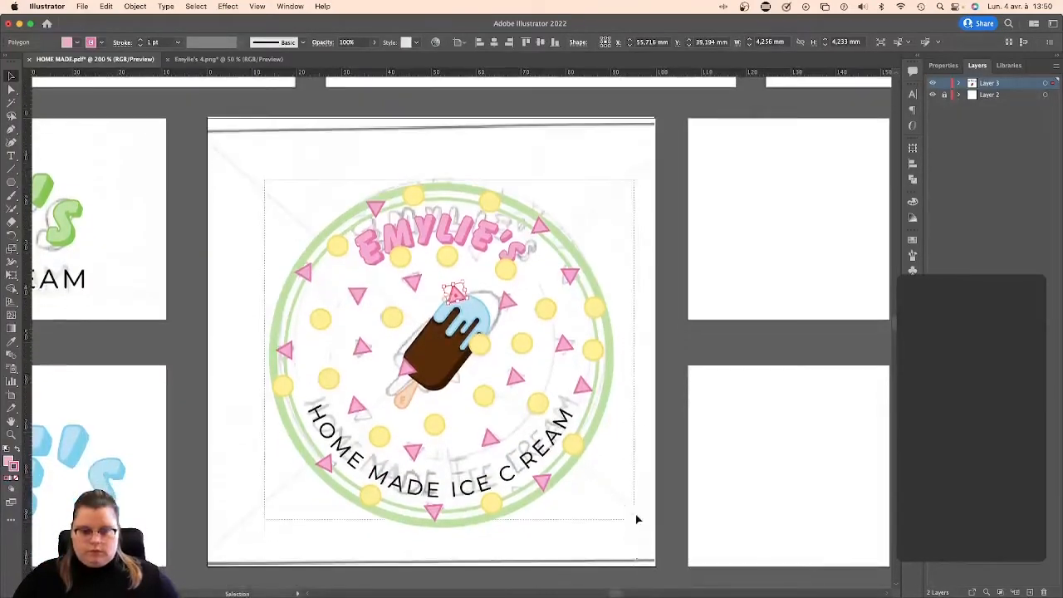
pyautogui.moveTo(637, 519); pyautogui.dragTo(619, 518)
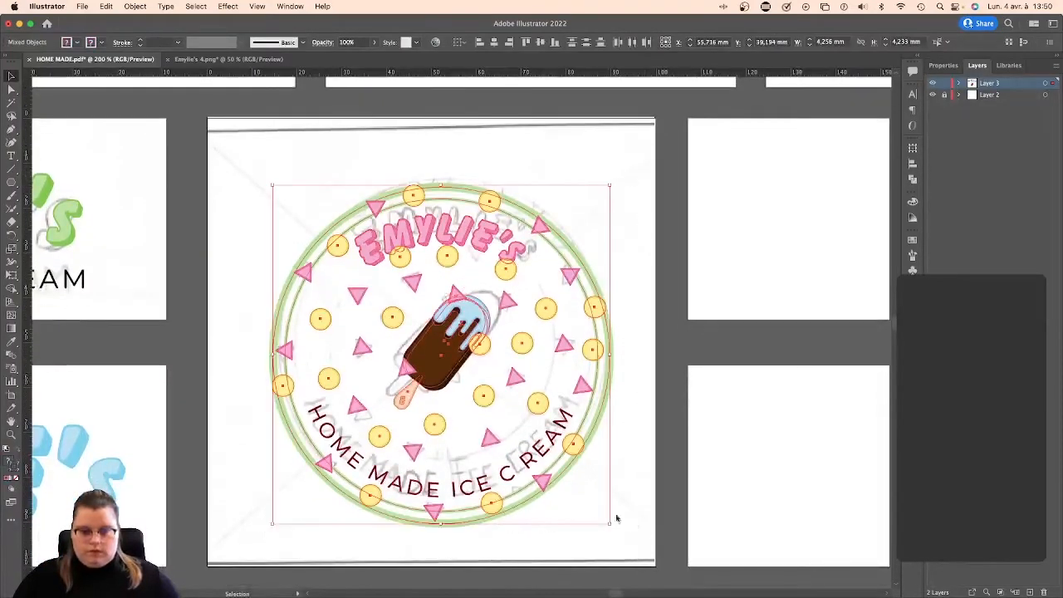
pyautogui.keyDown('shift'); pyautogui.click(551, 444); pyautogui.keyUp('shift')
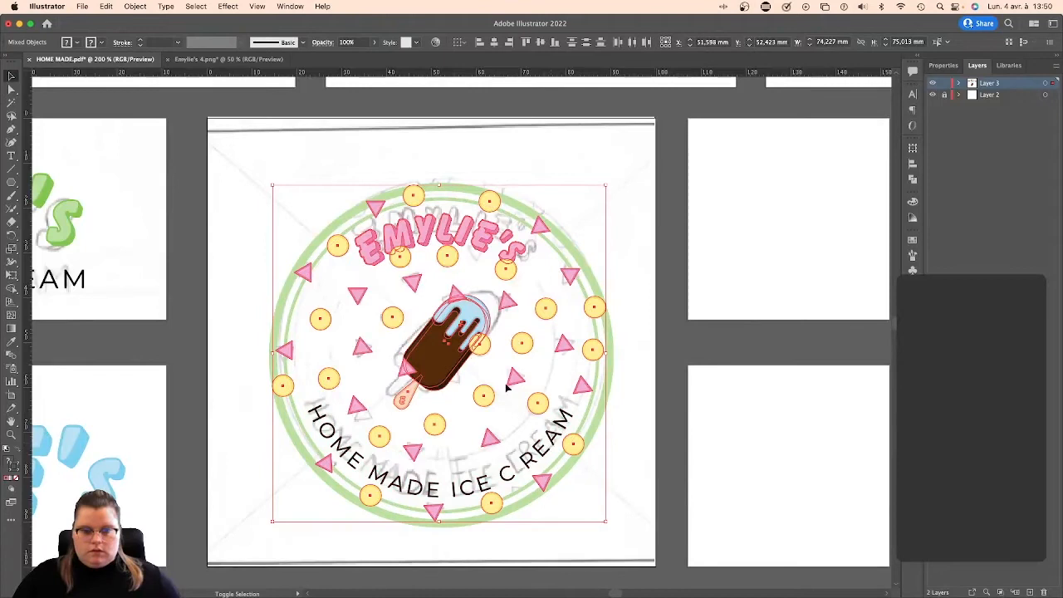
pyautogui.keyDown('shift'); pyautogui.click(458, 355); pyautogui.keyUp('shift')
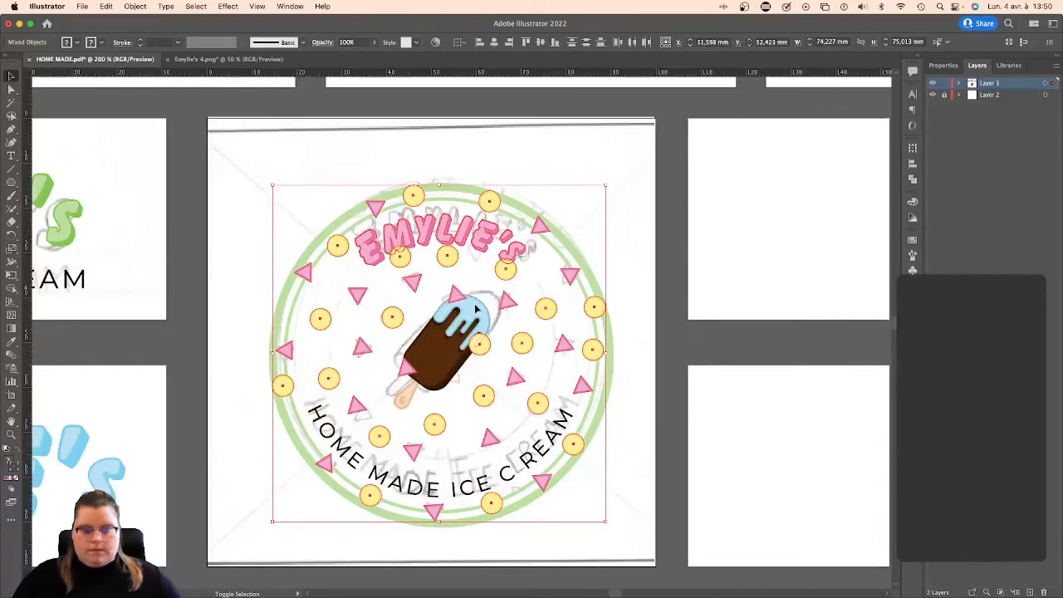
pyautogui.keyDown('shift'); pyautogui.click(487, 243); pyautogui.keyUp('shift')
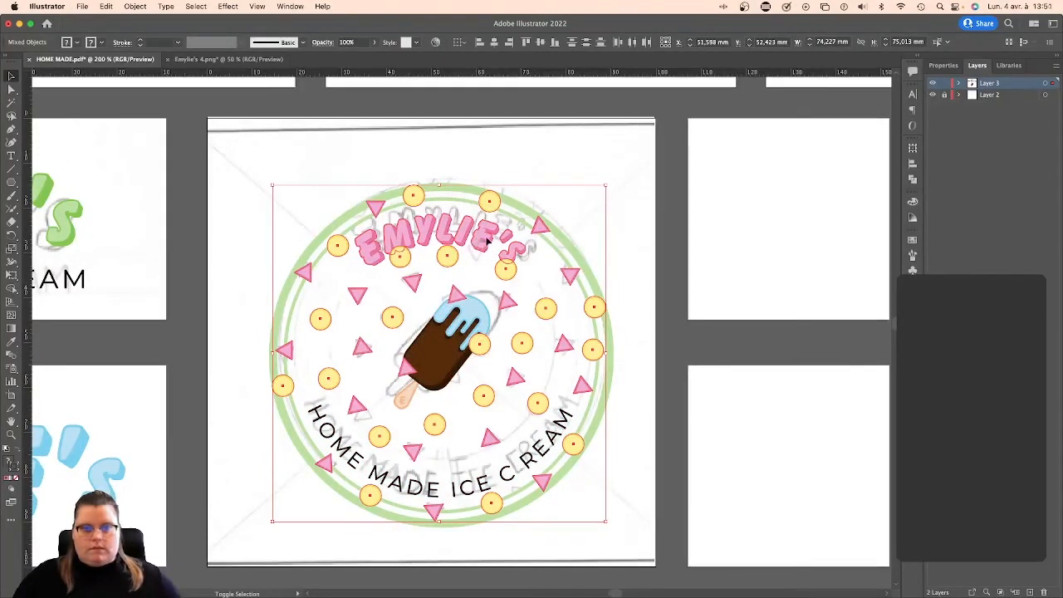
pyautogui.keyDown('shift'); pyautogui.click(487, 242); pyautogui.keyUp('shift')
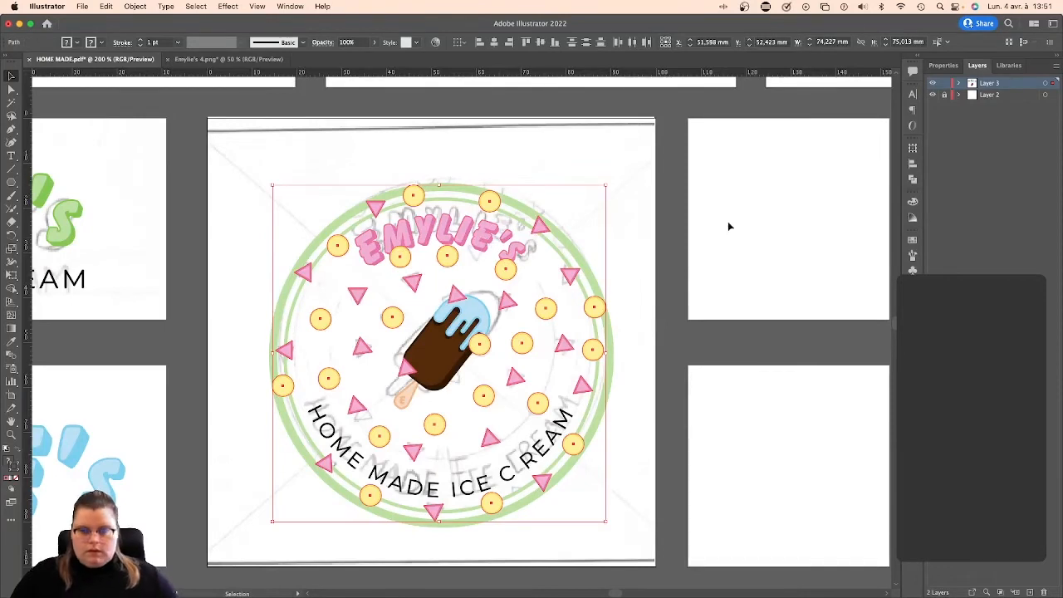
pyautogui.rightClick(553, 319)
pyautogui.moveTo(594, 503)
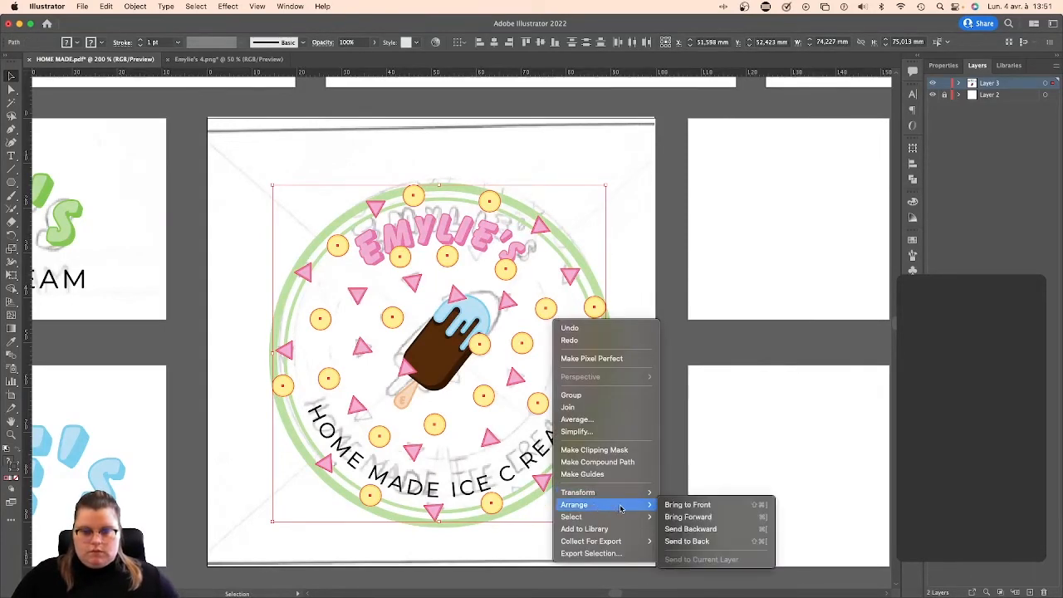
pyautogui.click(687, 542)
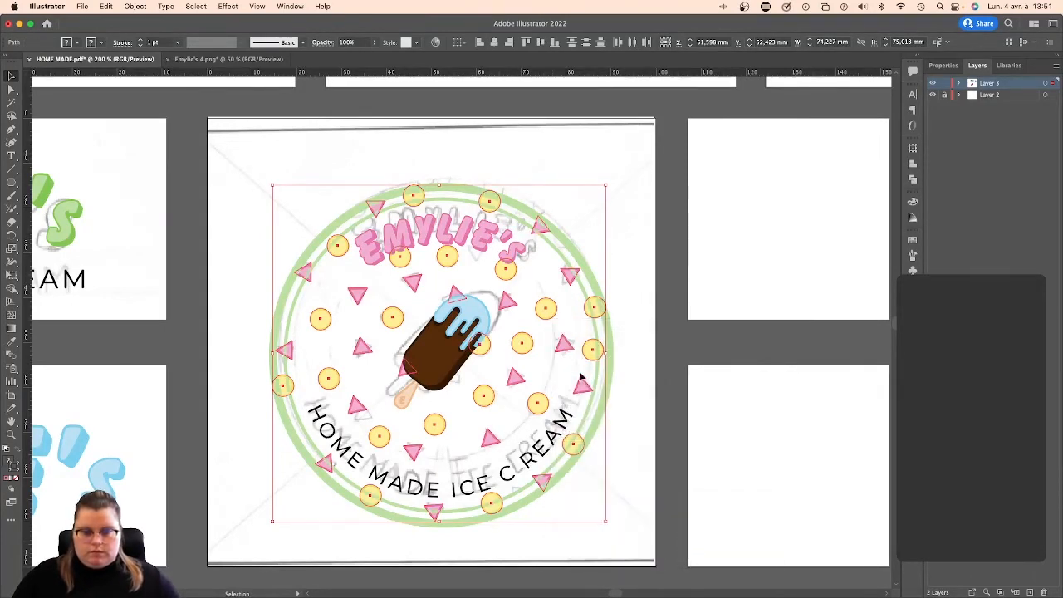
pyautogui.click(635, 233)
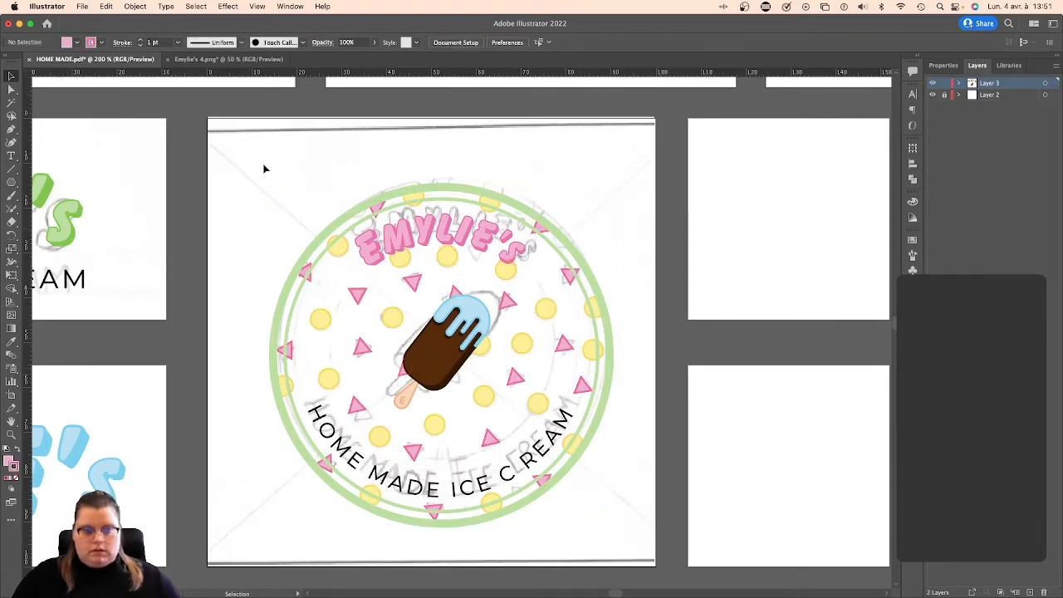
# Move the whole badge up to centre it on its artboard, and hide the sketch layer to view all artboards.
pyautogui.moveTo(264, 168); pyautogui.dragTo(587, 429)
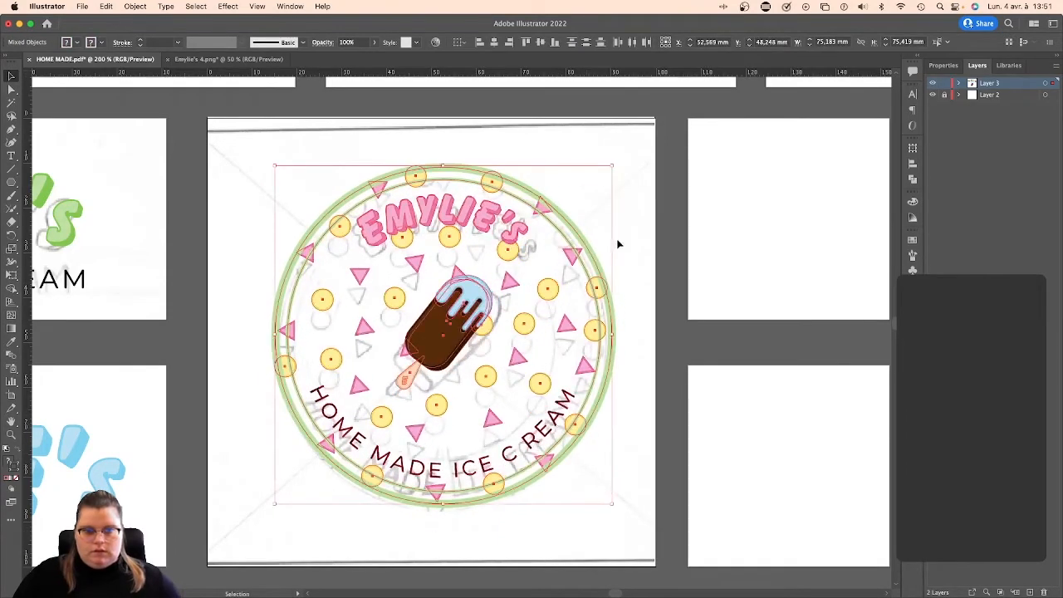
pyautogui.click(625, 168)
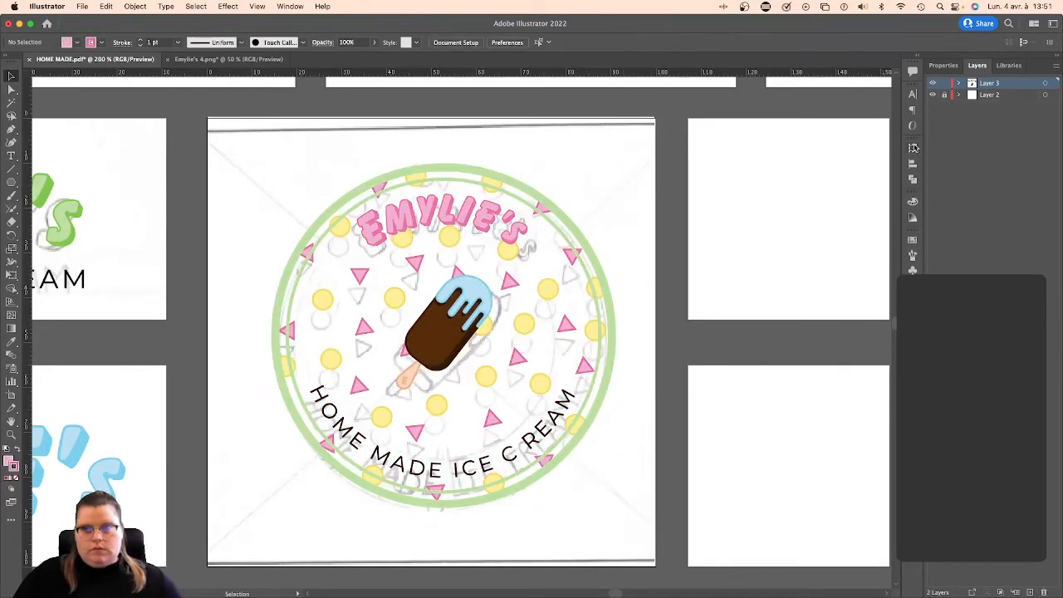
pyautogui.click(932, 95)
pyautogui.press('super+minus')
pyautogui.press('super+minus')
pyautogui.press('super+minus')
pyautogui.press('super+minus')
pyautogui.press('super+minus')
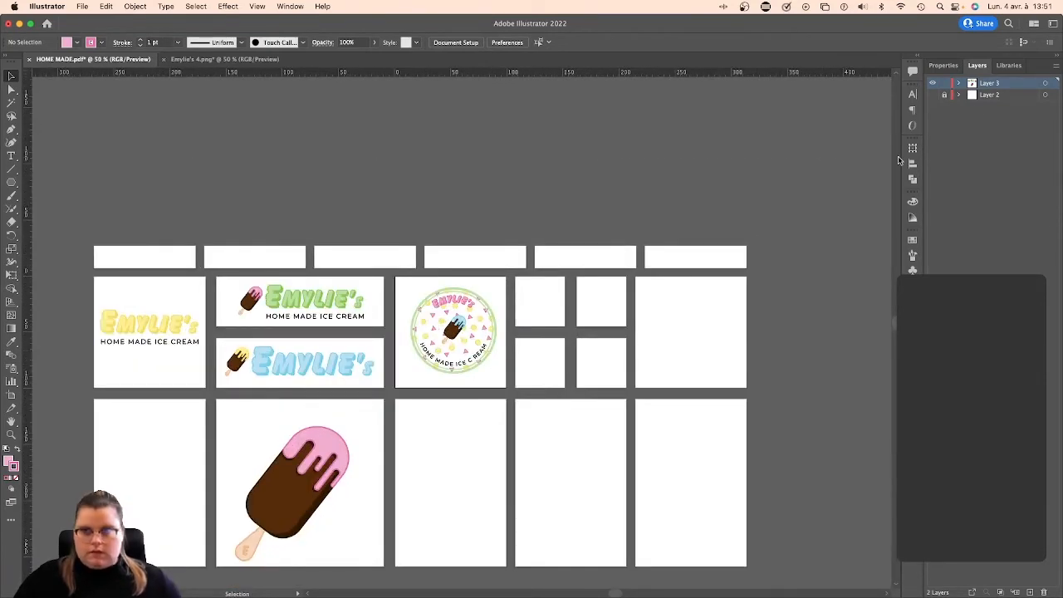
# Show and unlock the sketch layer and hide the sketch images of the finished logos, badge and popsicle, keeping the two pattern sketches.
pyautogui.click(933, 94)
pyautogui.click(959, 95)
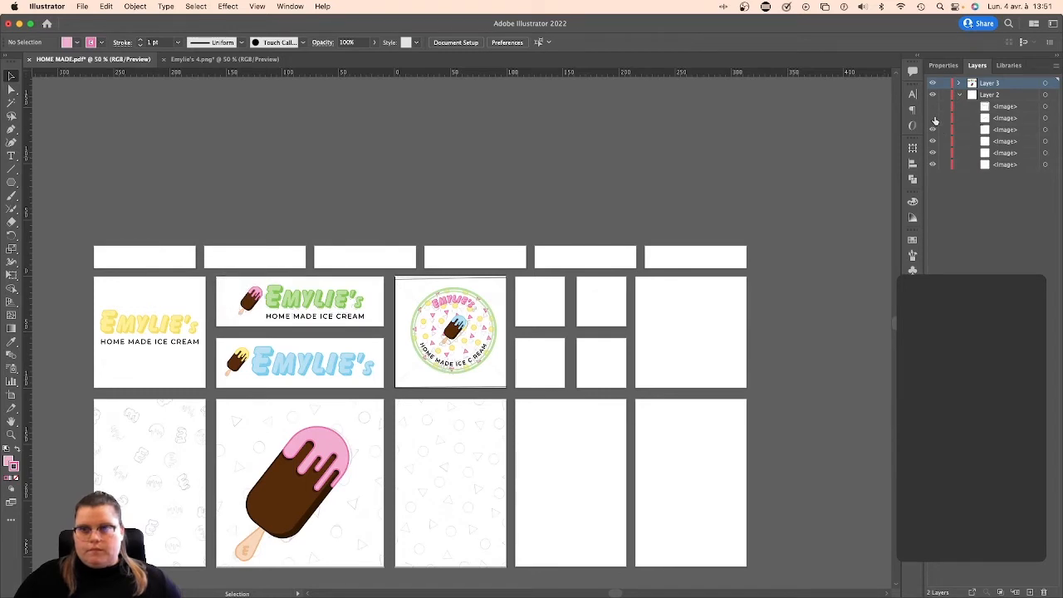
pyautogui.click(932, 131)
pyautogui.scroll(-1, 864, 245)
pyautogui.hscroll(-2, 864, 245)
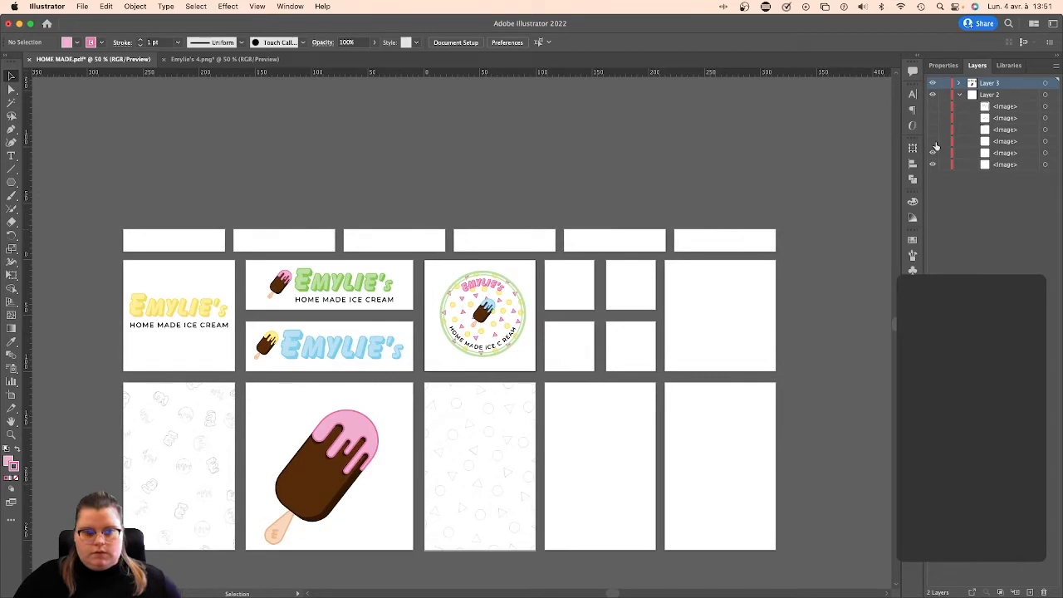
# Move the large pink-iced popsicle slightly up and to the right on its artboard.
pyautogui.moveTo(267, 428); pyautogui.dragTo(370, 548)
pyautogui.moveTo(335, 487); pyautogui.dragTo(343, 475)
pyautogui.click(516, 453)
# Collapse and lock the sketch layer, and make Layer 3 the active layer.
pyautogui.hscroll(-3, 518, 451)
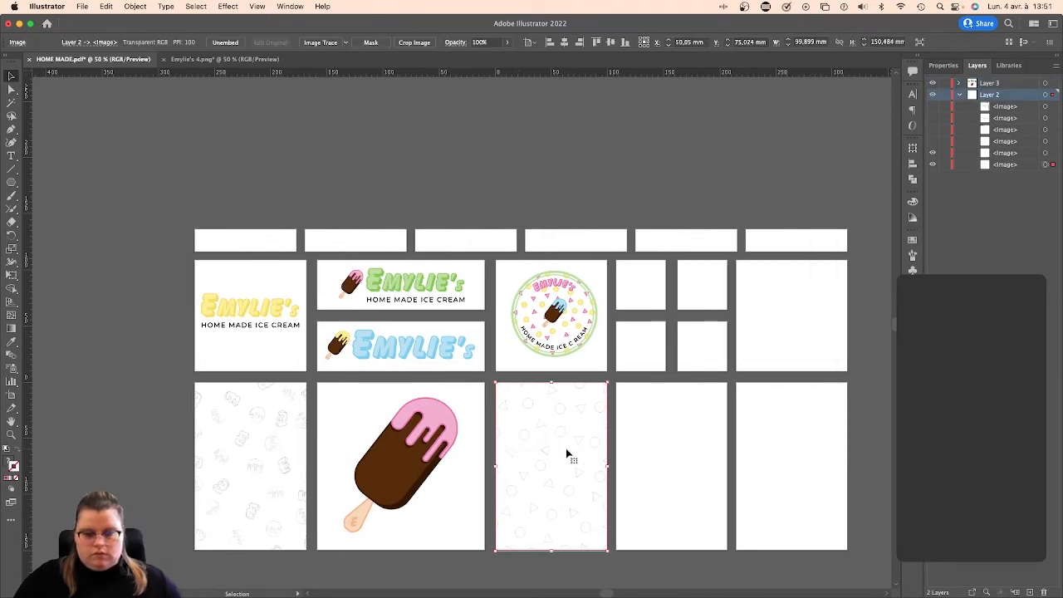
pyautogui.click(664, 440)
pyautogui.click(957, 99)
pyautogui.click(943, 94)
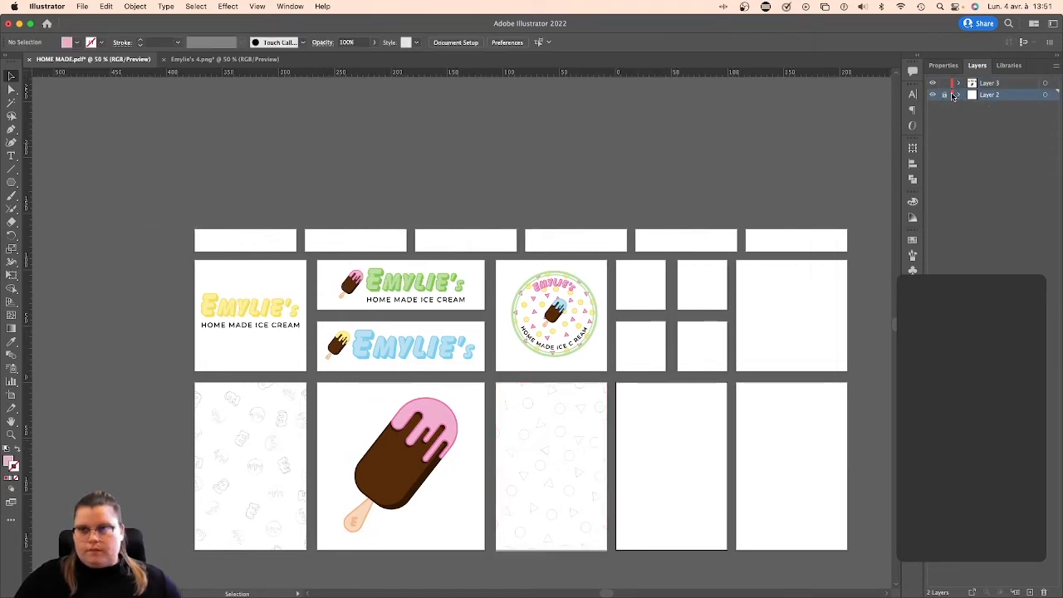
pyautogui.click(988, 84)
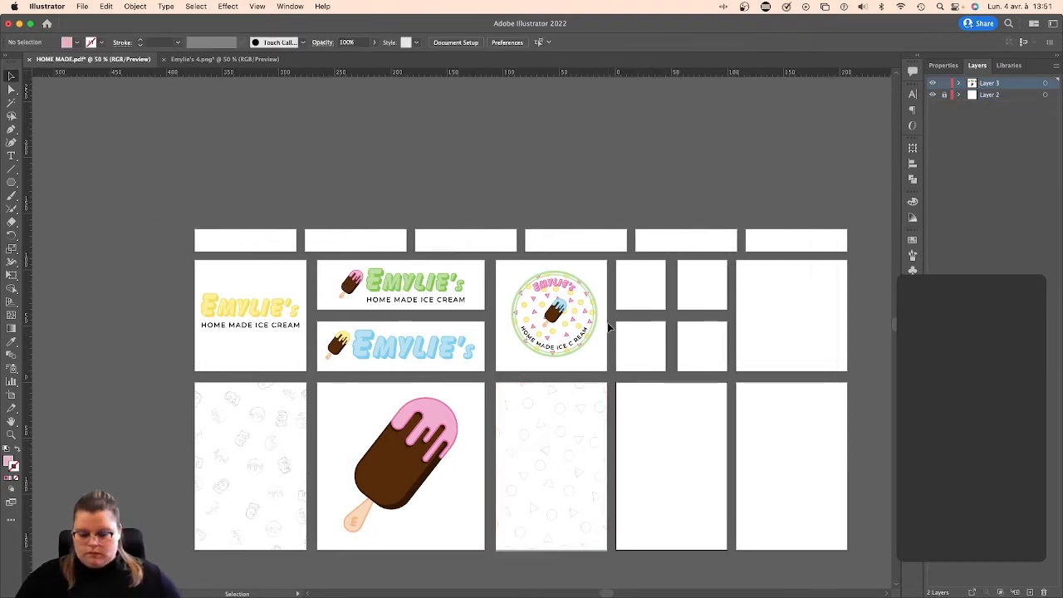
# Nudge the whole badge slightly left and up so it sits in the middle of its artboard.
pyautogui.press('super+1')
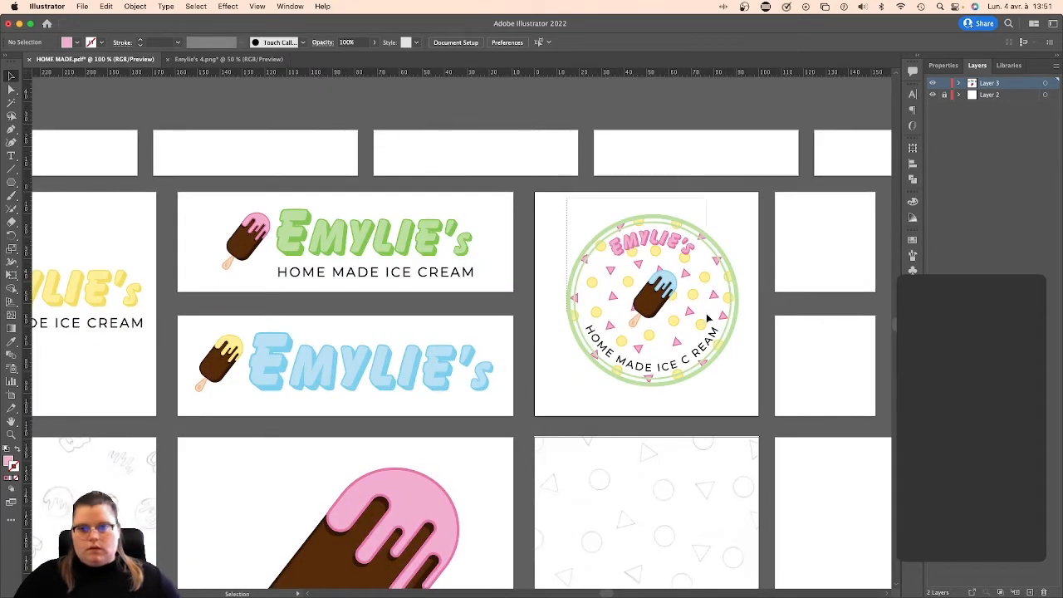
pyautogui.moveTo(707, 315); pyautogui.dragTo(722, 344)
pyautogui.click(842, 303)
# Draw a pink rectangle about 47.3 × 19.6 mm over the left half of the first small artboard in the upper row.
pyautogui.scroll(-1, 835, 296)
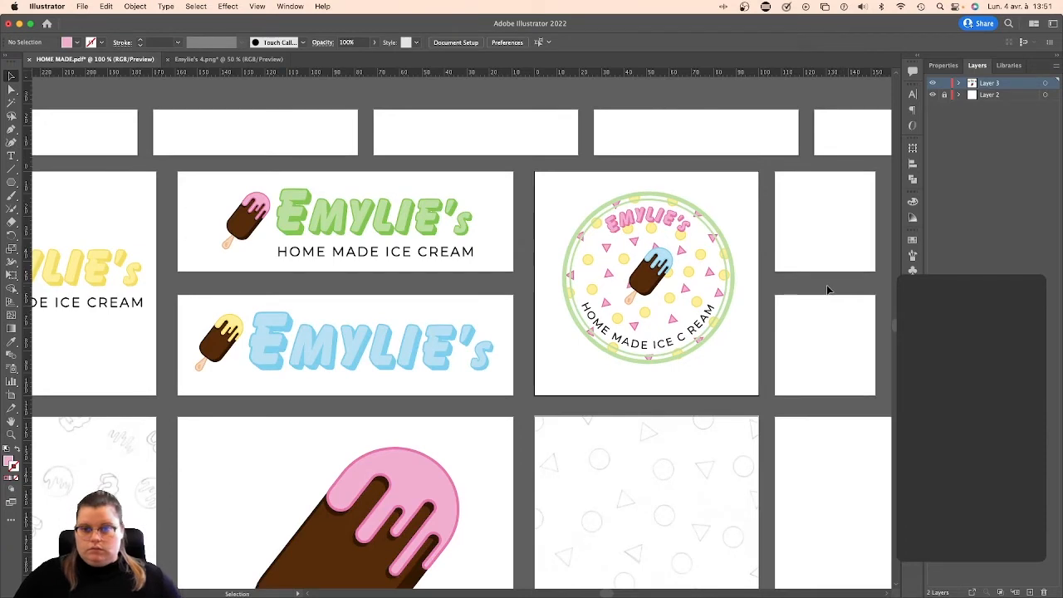
pyautogui.hscroll(-2, 828, 290)
pyautogui.hscroll(-3, 807, 286)
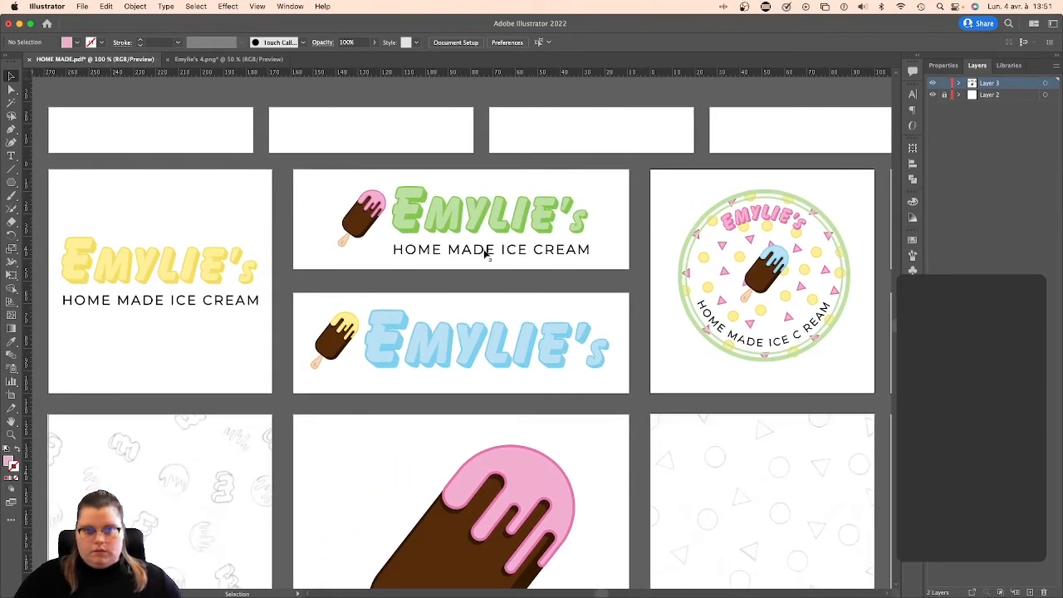
pyautogui.press('super+minus')
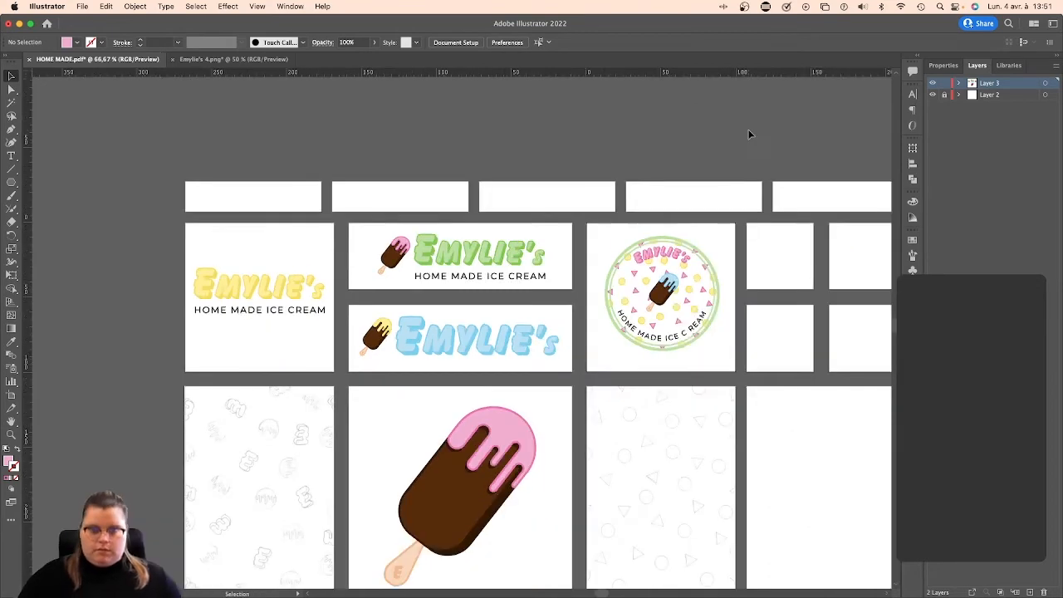
pyautogui.hscroll(3, 695, 137)
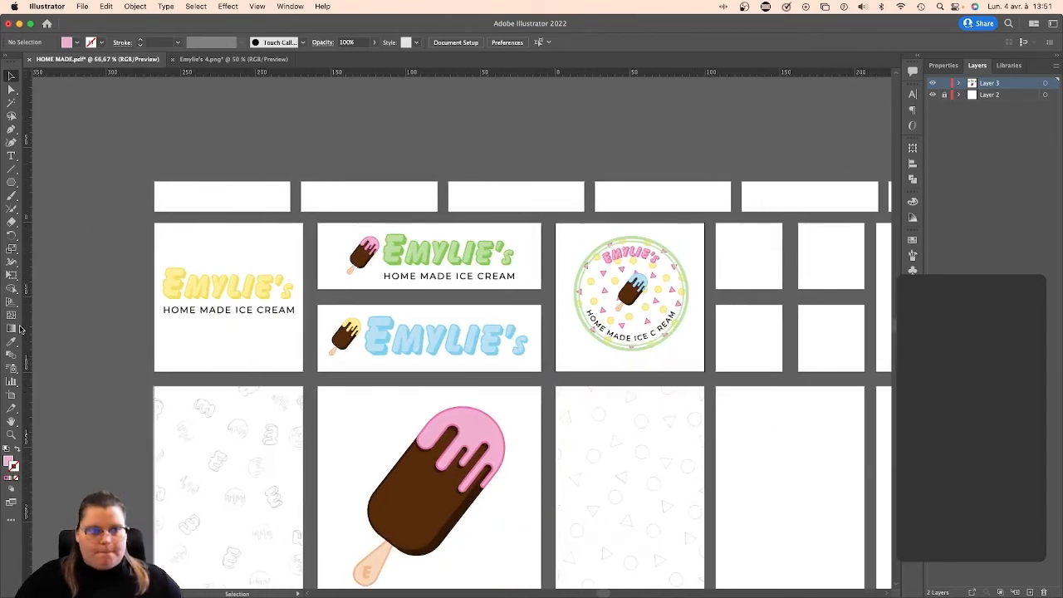
pyautogui.click(11, 182)
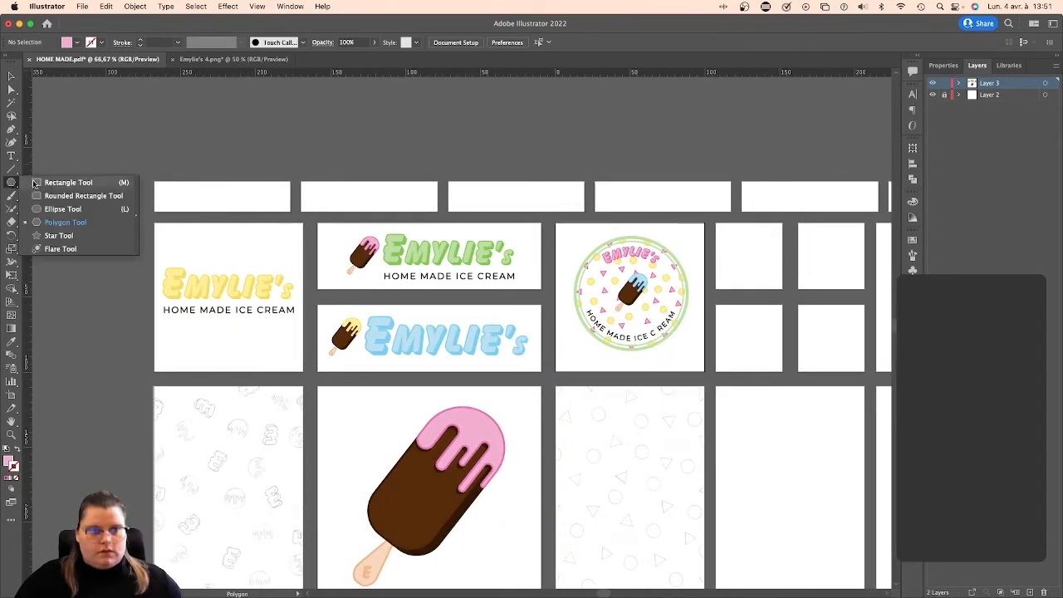
pyautogui.click(83, 182)
pyautogui.moveTo(153, 180); pyautogui.dragTo(226, 213)
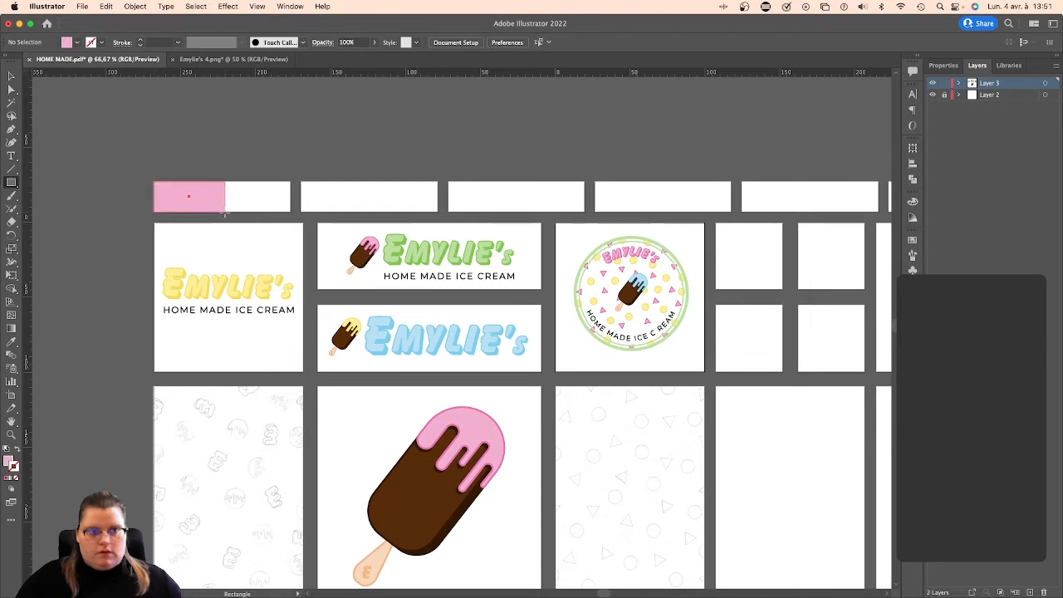
pyautogui.press('v')
pyautogui.click(139, 125)
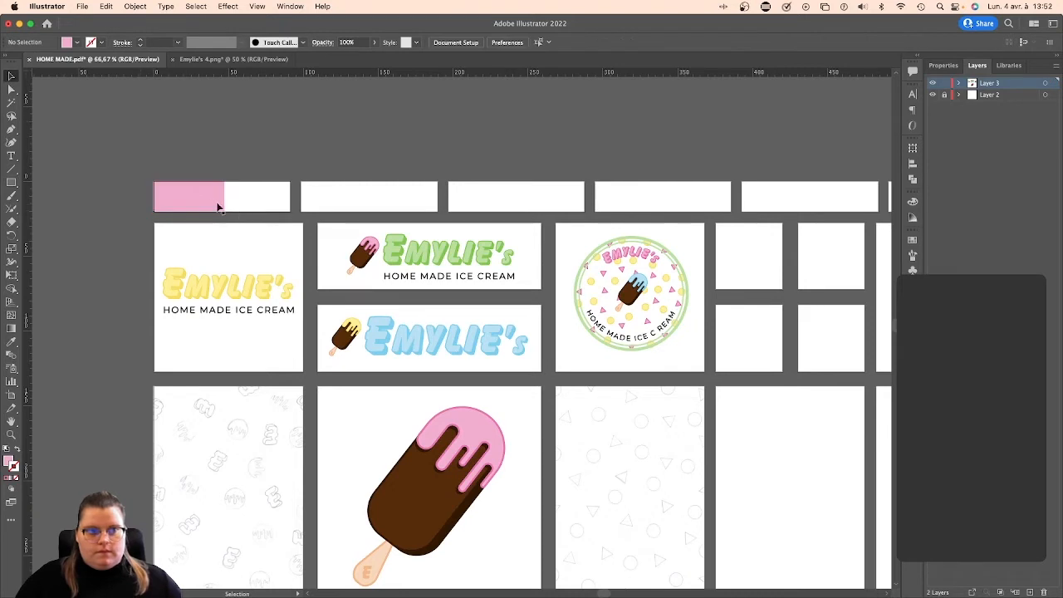
# Copy the pink rectangle beside the first and narrow both to about 45.9 mm wide so together they fill the artboard.
pyautogui.moveTo(218, 205); pyautogui.dragTo(281, 201)
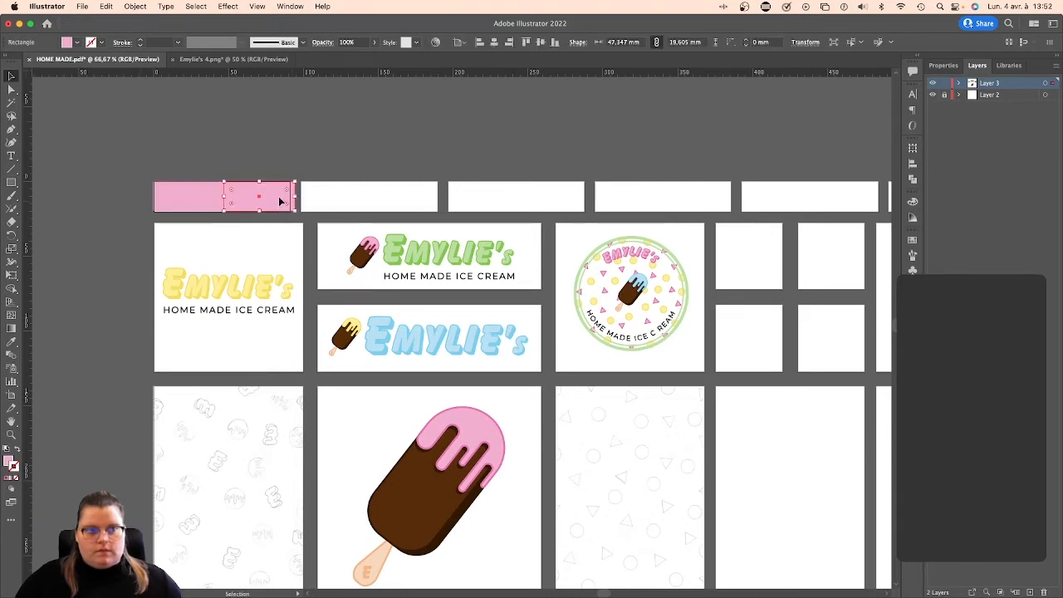
pyautogui.keyDown('shift'); pyautogui.click(216, 197); pyautogui.keyUp('shift')
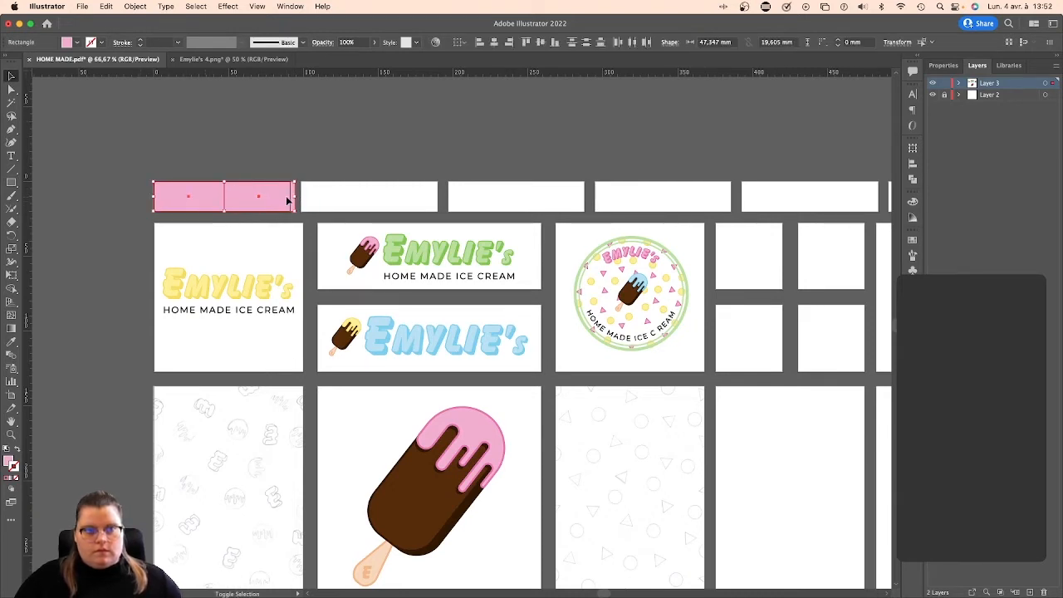
pyautogui.click(250, 166)
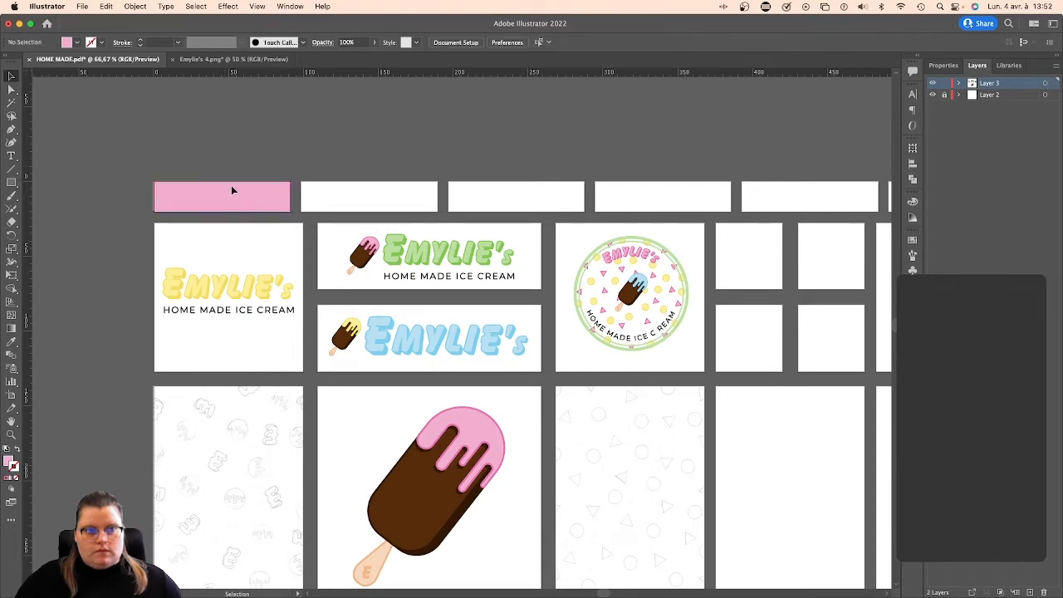
pyautogui.click(232, 193)
pyautogui.press('super+z')
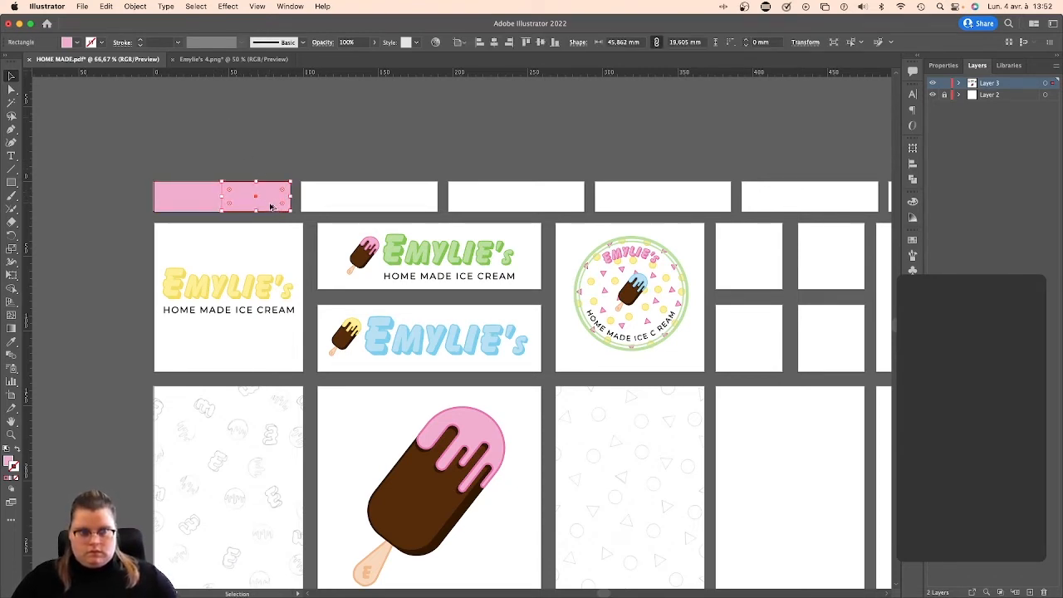
# Duplicate the pink rectangle to the right repeatedly, with equal spacing, until the copies reach past the last artboard in the upper row.
pyautogui.moveTo(276, 205); pyautogui.dragTo(348, 206)
pyautogui.press('super+d')
pyautogui.press('super+d')
pyautogui.press('super+d')
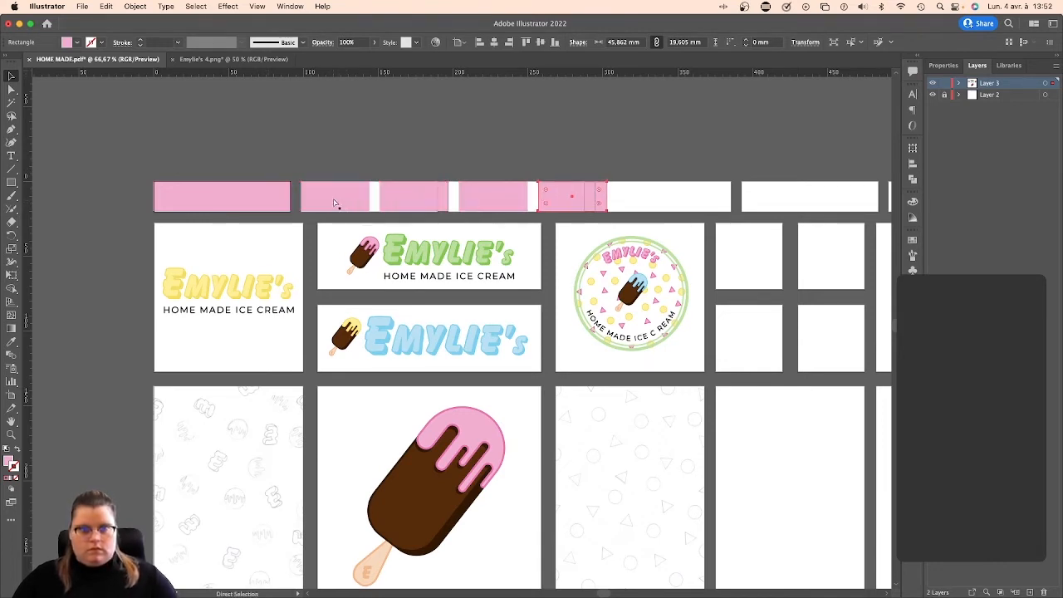
pyautogui.press('super+d')
pyautogui.press('super+d')
pyautogui.press('super+d')
pyautogui.press('super+d')
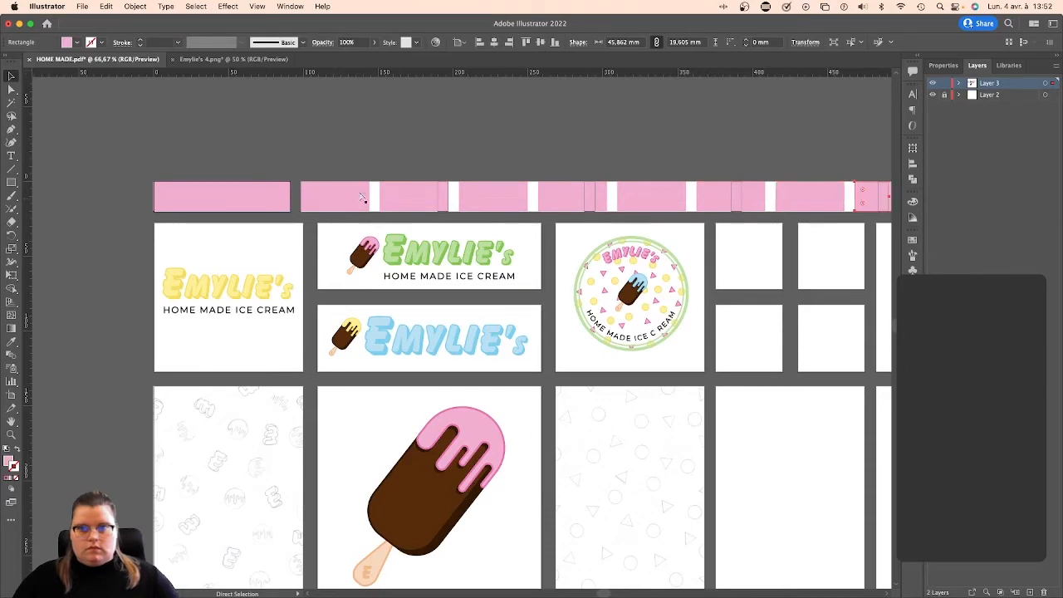
pyautogui.hscroll(8, 434, 174)
pyautogui.press('super+d')
pyautogui.press('super+d')
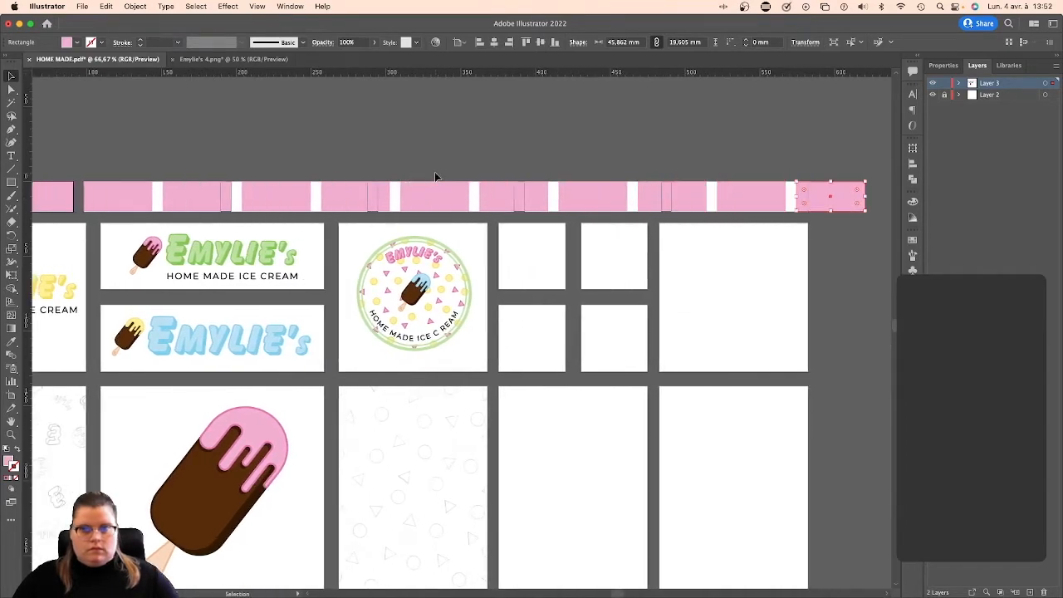
# Move the pink copies edge to edge so that pairs of them fill the second and third small artboards.
pyautogui.hscroll(-5, 434, 173)
pyautogui.click(326, 199)
pyautogui.moveTo(326, 200); pyautogui.dragTo(317, 199)
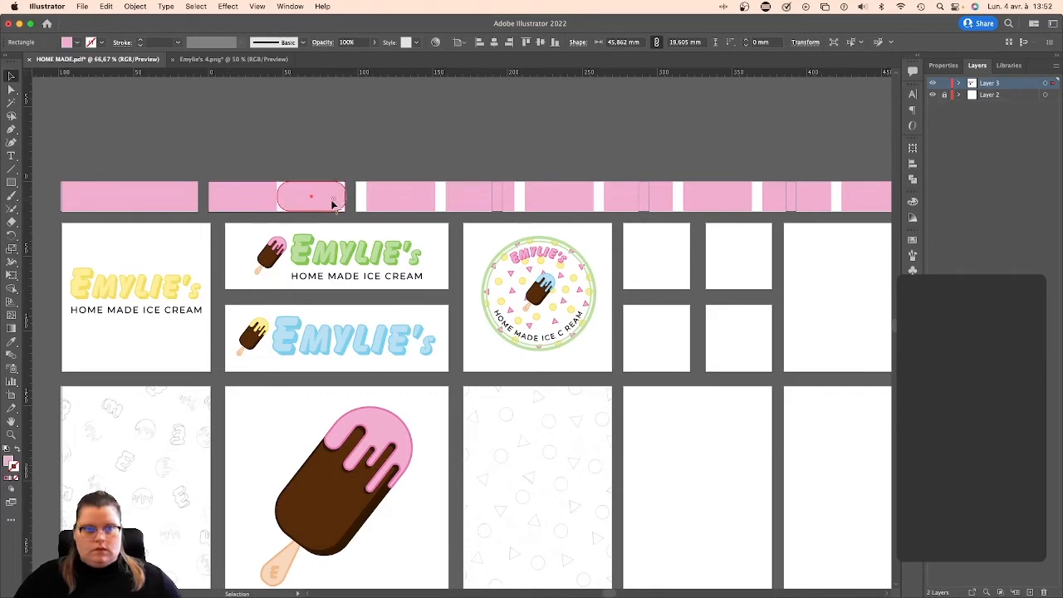
pyautogui.press('super+shift+a')
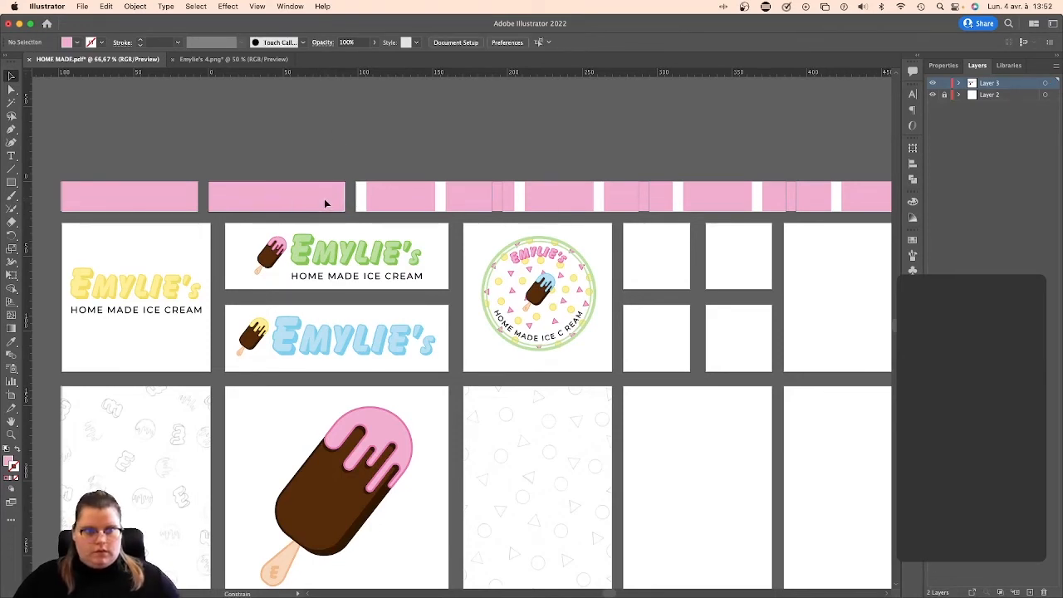
pyautogui.click(325, 203)
pyautogui.moveTo(417, 204); pyautogui.dragTo(446, 205)
pyautogui.moveTo(544, 204); pyautogui.dragTo(523, 206)
# Fit a pair of pink rectangles into the fourth small artboard and align another with the left half of the fifth.
pyautogui.moveTo(613, 204); pyautogui.dragTo(595, 199)
pyautogui.press('super+z')
pyautogui.click(592, 146)
pyautogui.moveTo(714, 198); pyautogui.dragTo(684, 199)
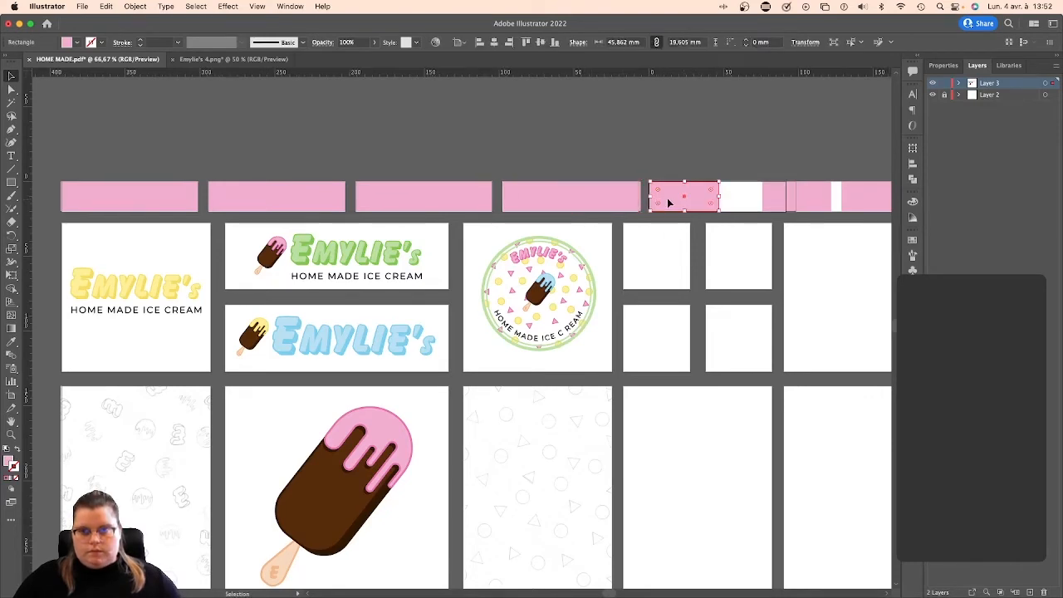
pyautogui.click(573, 189)
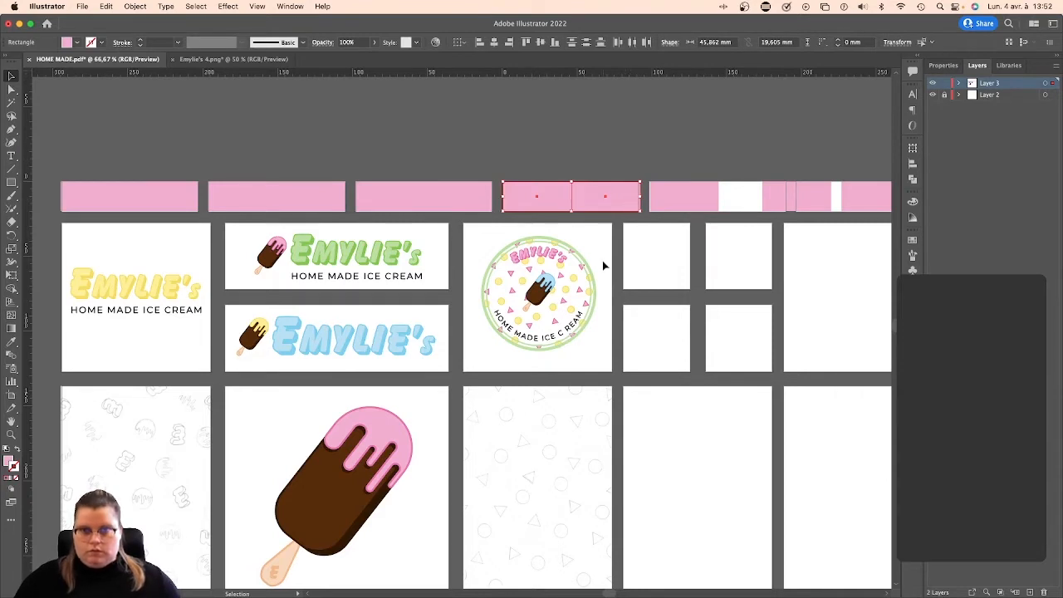
pyautogui.click(630, 173)
pyautogui.click(626, 197)
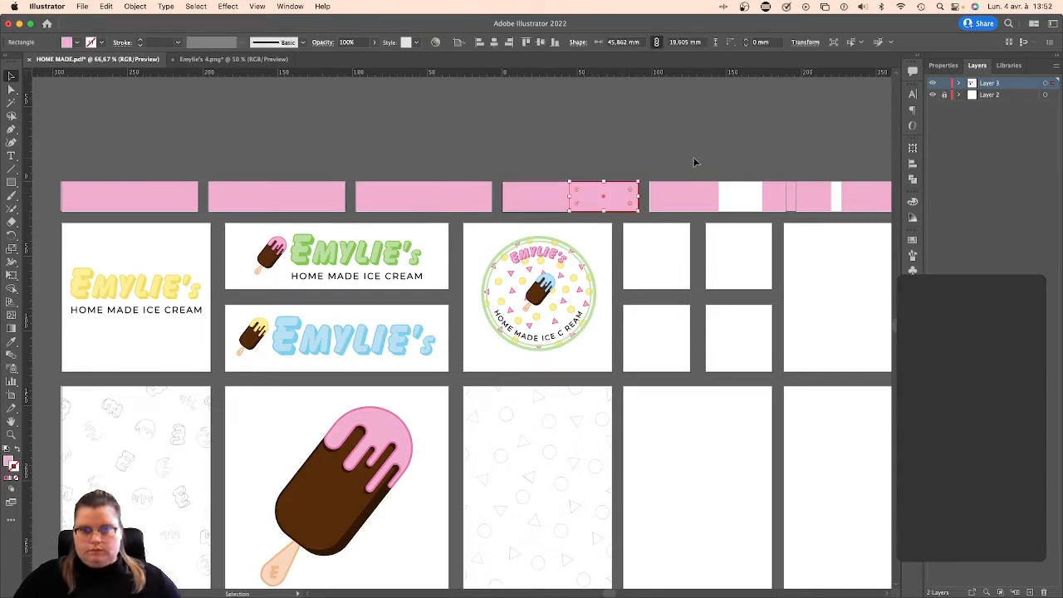
pyautogui.click(696, 163)
# Move the remaining pink rectangles so they fill the right half of the fifth small artboard and all of the sixth.
pyautogui.hscroll(2, 702, 169)
pyautogui.moveTo(779, 206); pyautogui.dragTo(735, 208)
pyautogui.hscroll(4, 781, 205)
pyautogui.hscroll(8, 782, 206)
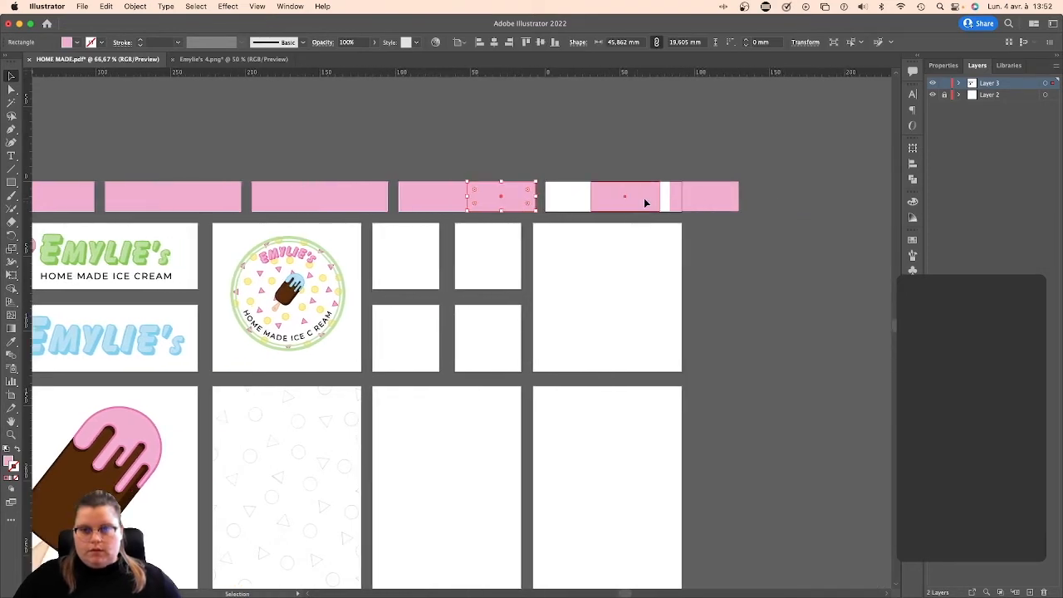
pyautogui.moveTo(644, 198); pyautogui.dragTo(602, 205)
pyautogui.moveTo(707, 205); pyautogui.dragTo(655, 202)
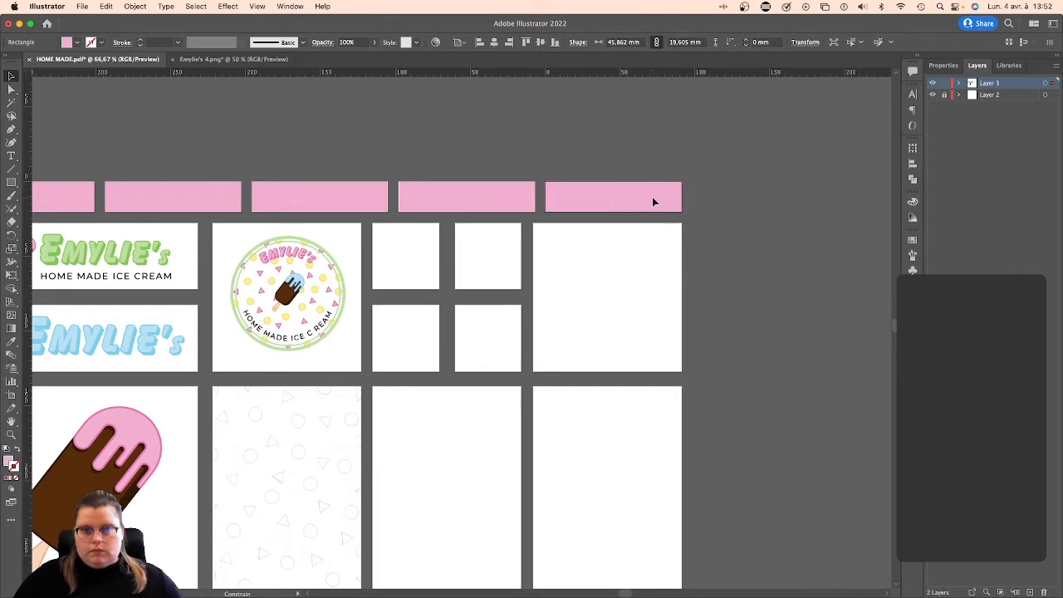
pyautogui.click(740, 202)
# Swap fill and stroke on the first artboard's right rectangle and colour its stroke with the darker pink R=236 swatch.
pyautogui.hscroll(-6, 739, 204)
pyautogui.hscroll(-4, 742, 208)
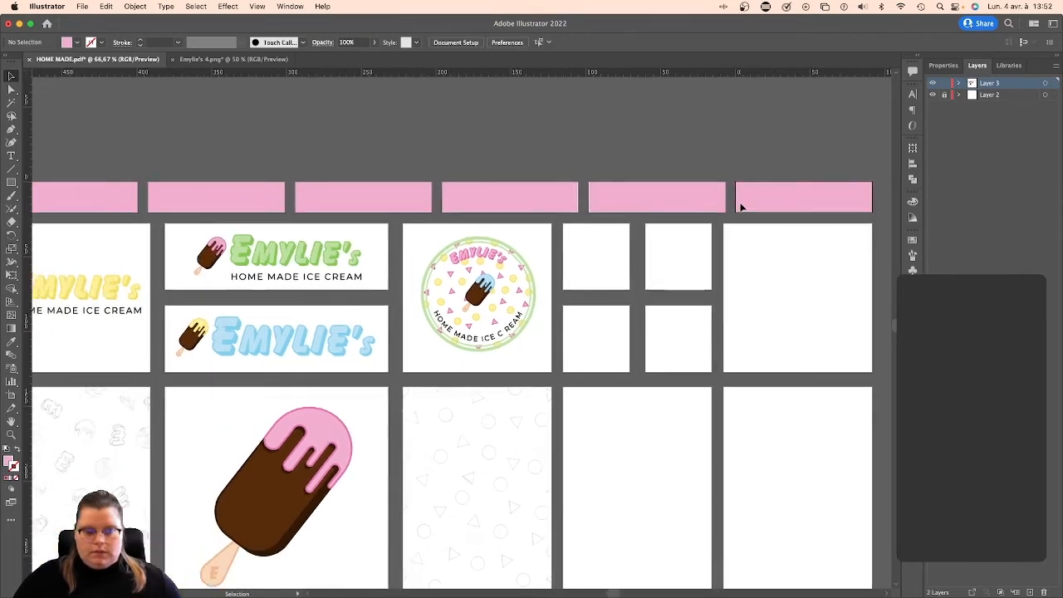
pyautogui.hscroll(-2, 204, 191)
pyautogui.click(146, 196)
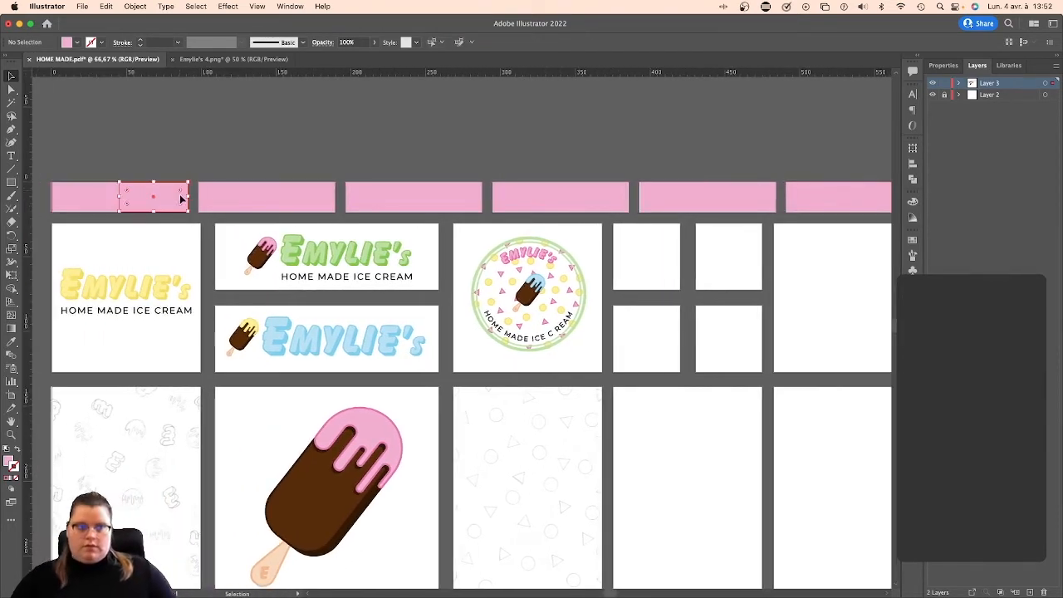
pyautogui.click(17, 449)
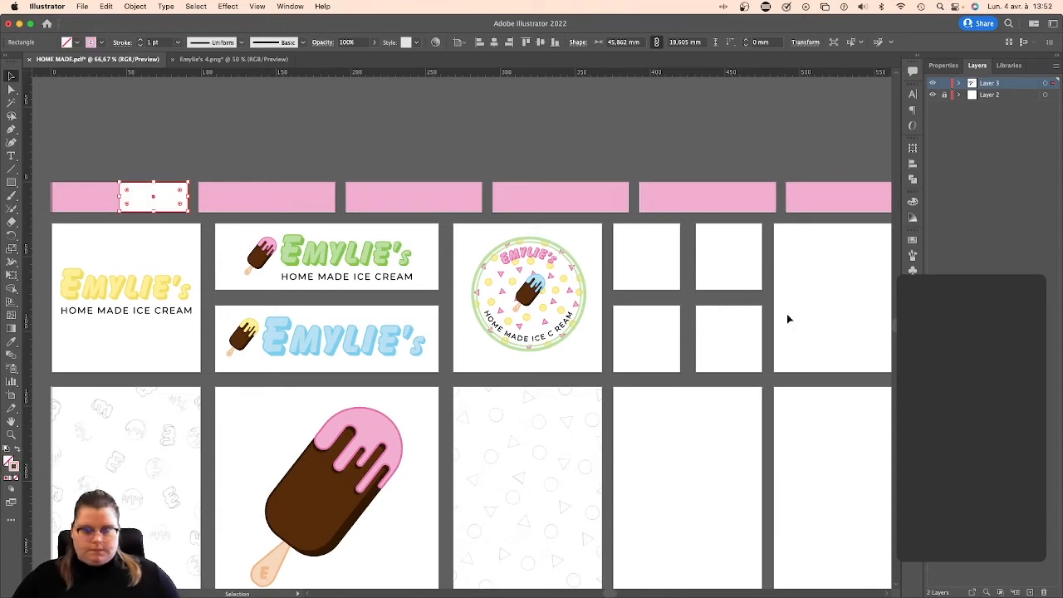
pyautogui.click(912, 239)
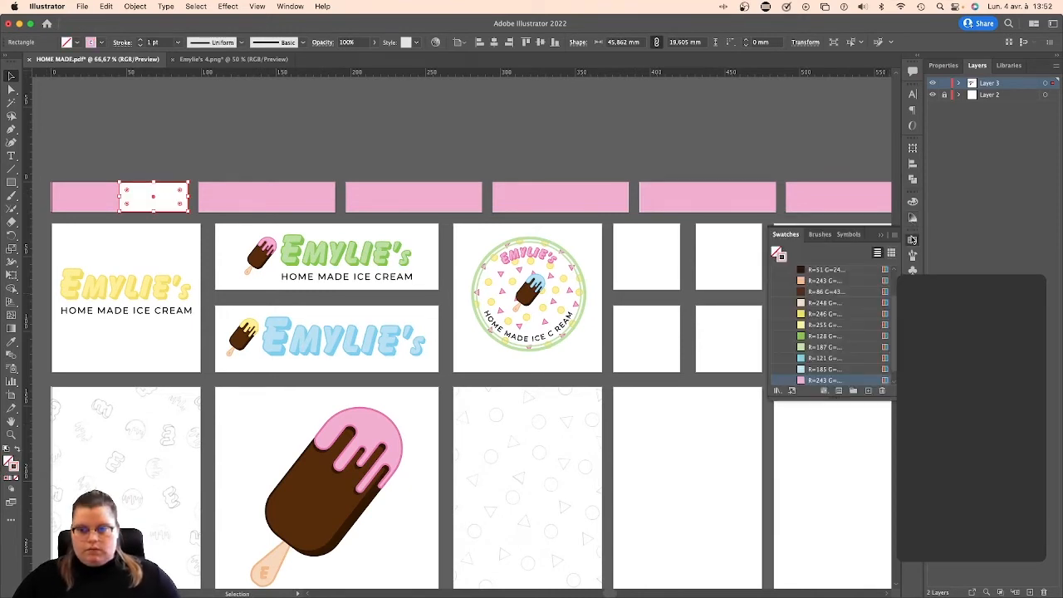
pyautogui.scroll(-1, 819, 348)
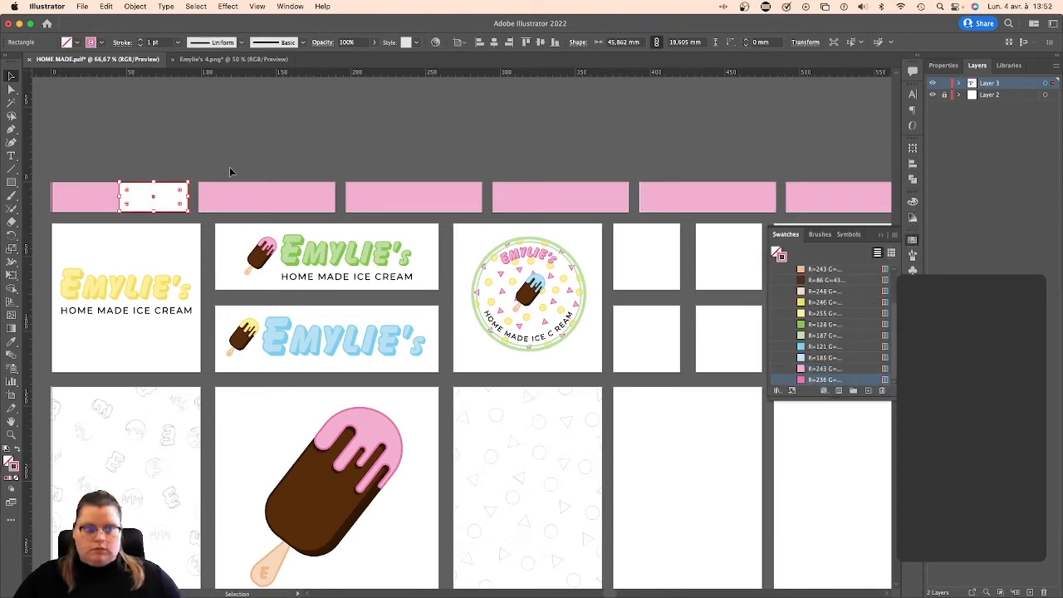
# Set the first artboard's pink outline to a 3 pt stroke aligned to the inside.
pyautogui.press('super+F10')
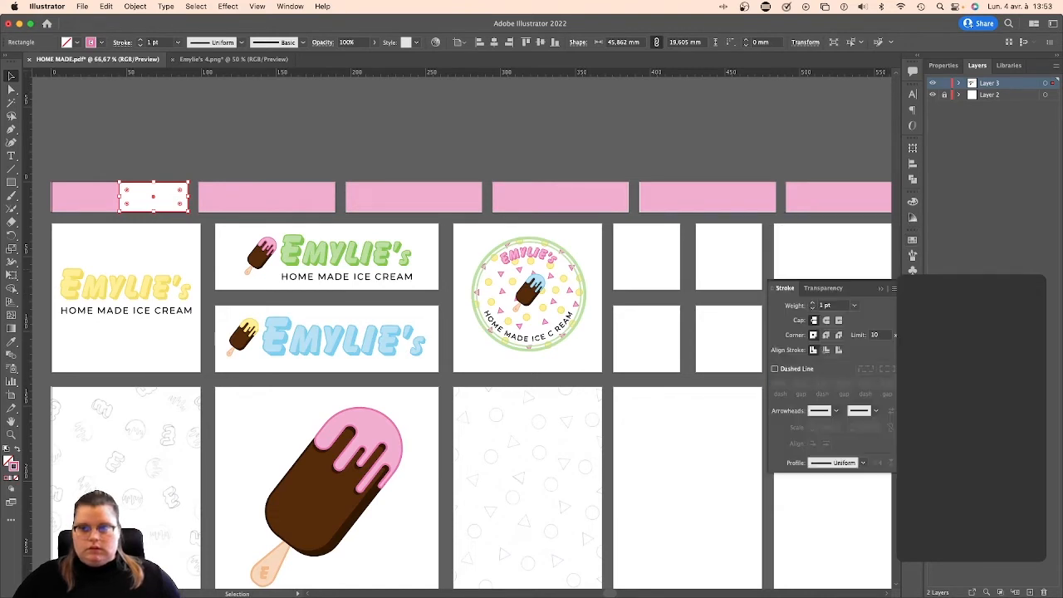
pyautogui.click(813, 303)
pyautogui.click(813, 303)
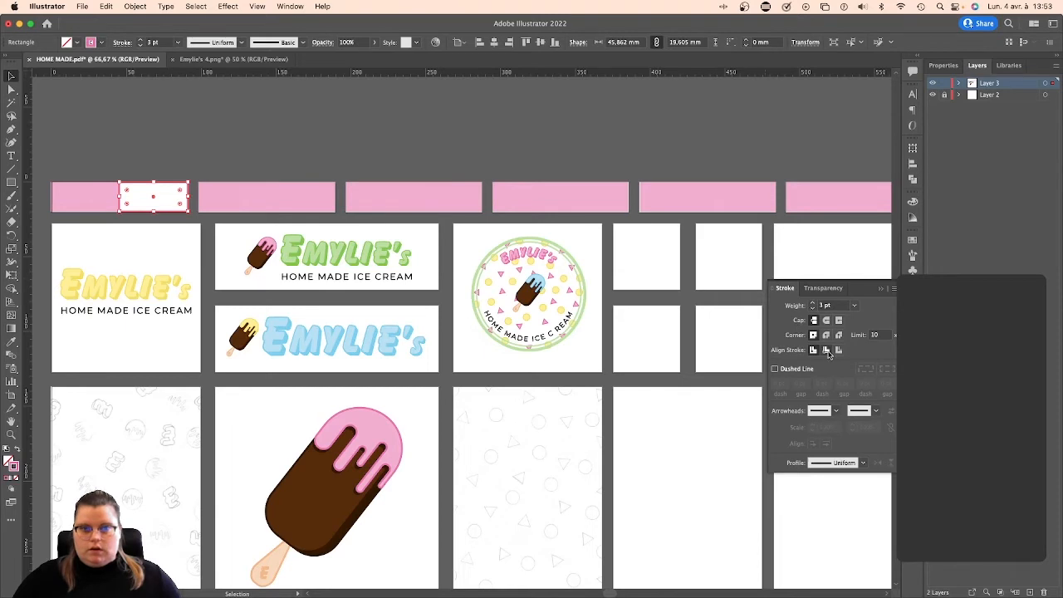
pyautogui.click(358, 137)
# Fill the left rectangle of the second small artboard with the light blue R=185 swatch and leave it without a stroke.
pyautogui.click(254, 196)
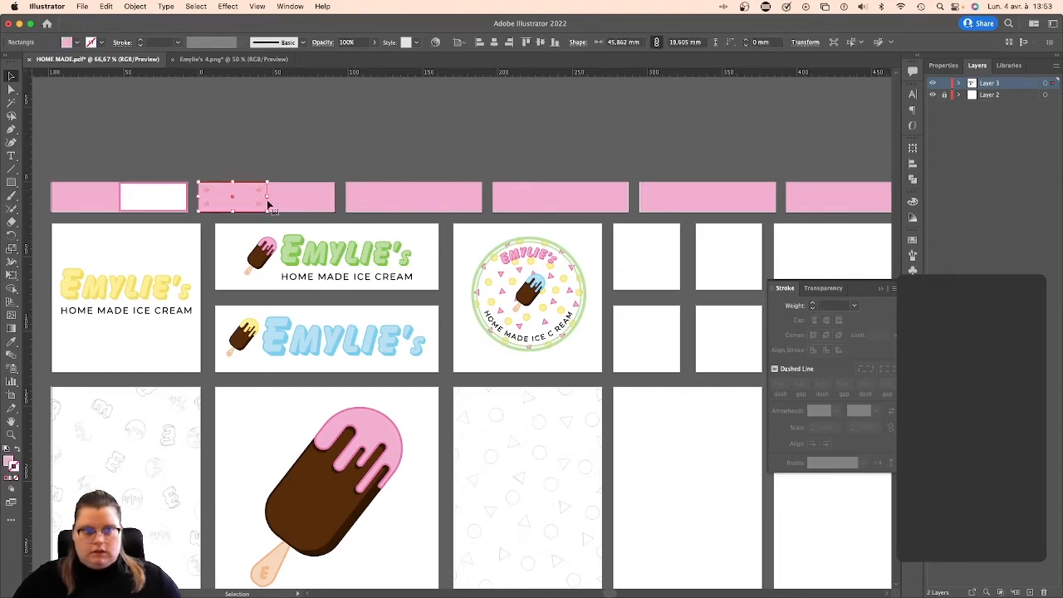
pyautogui.click(911, 241)
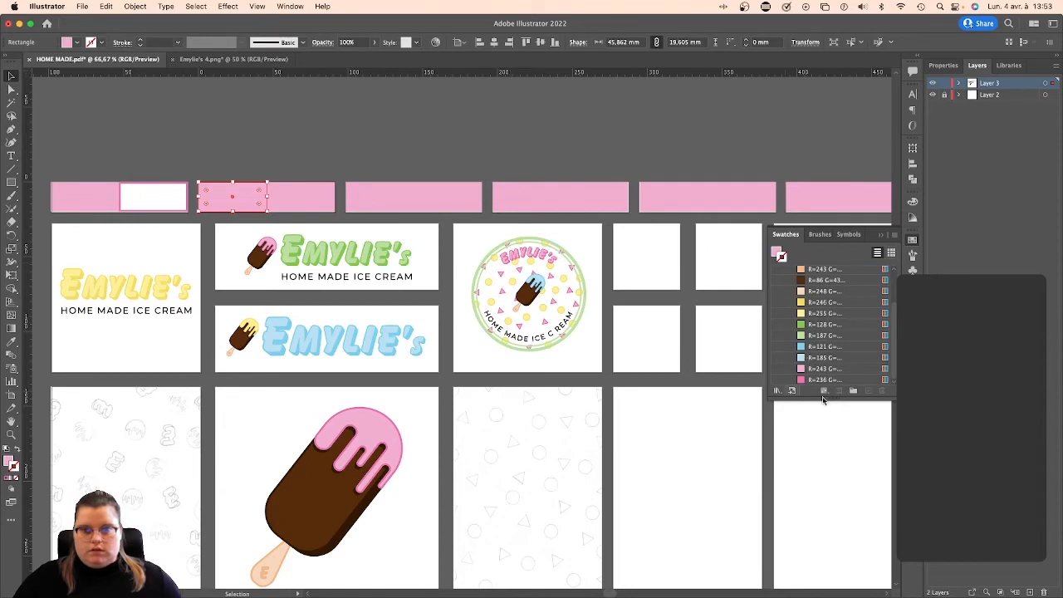
pyautogui.click(813, 359)
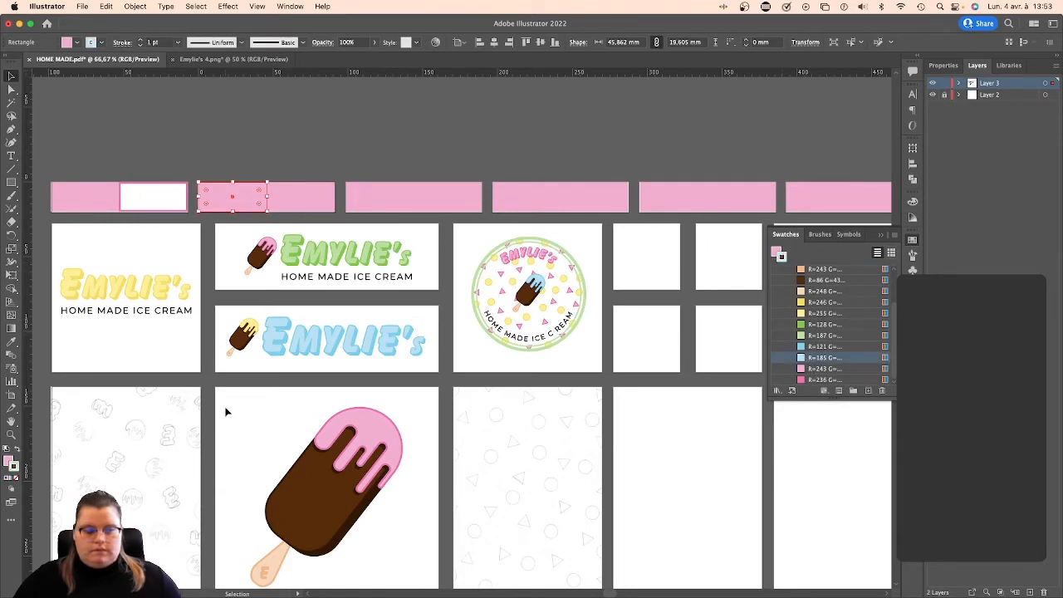
pyautogui.click(15, 485)
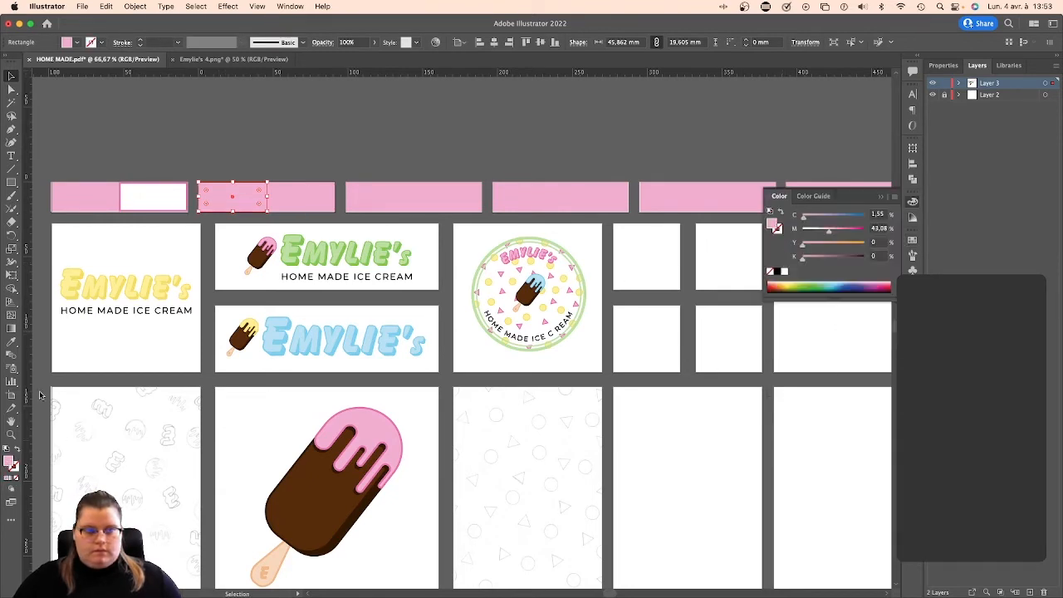
pyautogui.click(913, 240)
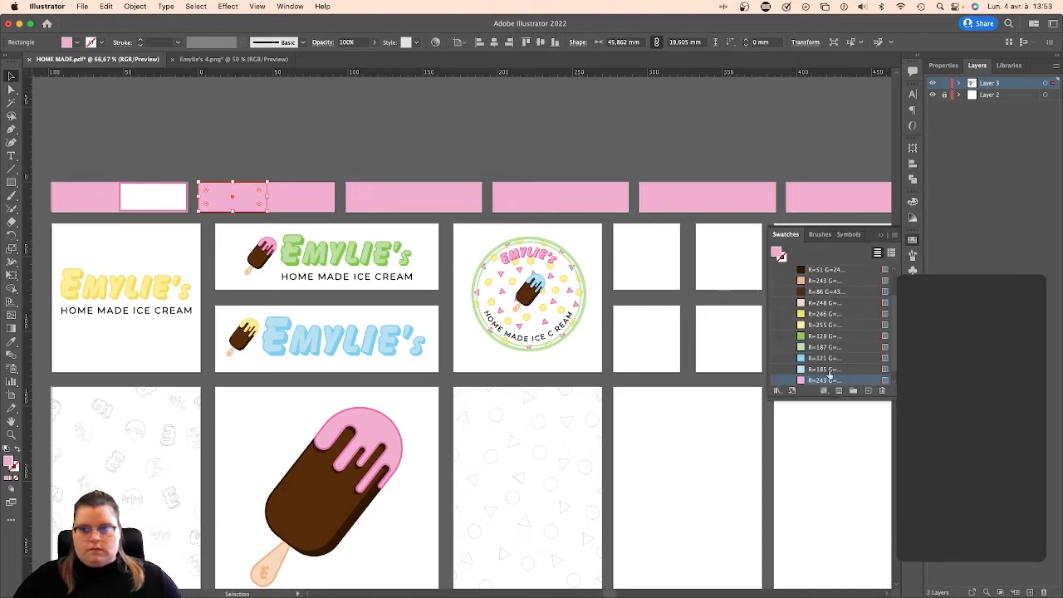
pyautogui.click(823, 369)
# Turn the second artboard's right rectangle into an unfilled outline with a 3 pt blue R=121 stroke aligned to the inside.
pyautogui.click(320, 209)
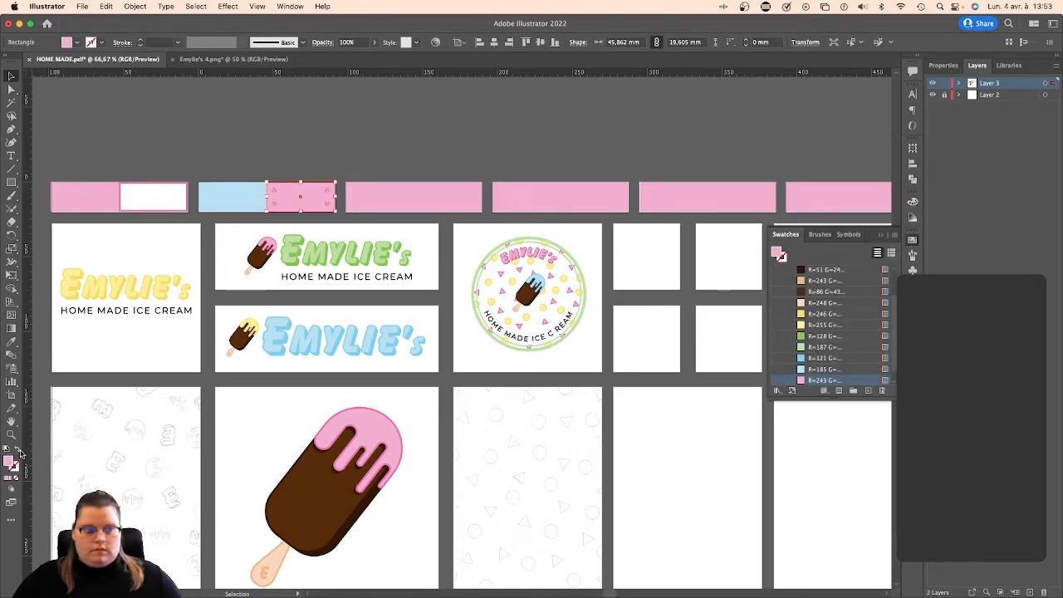
pyautogui.click(17, 451)
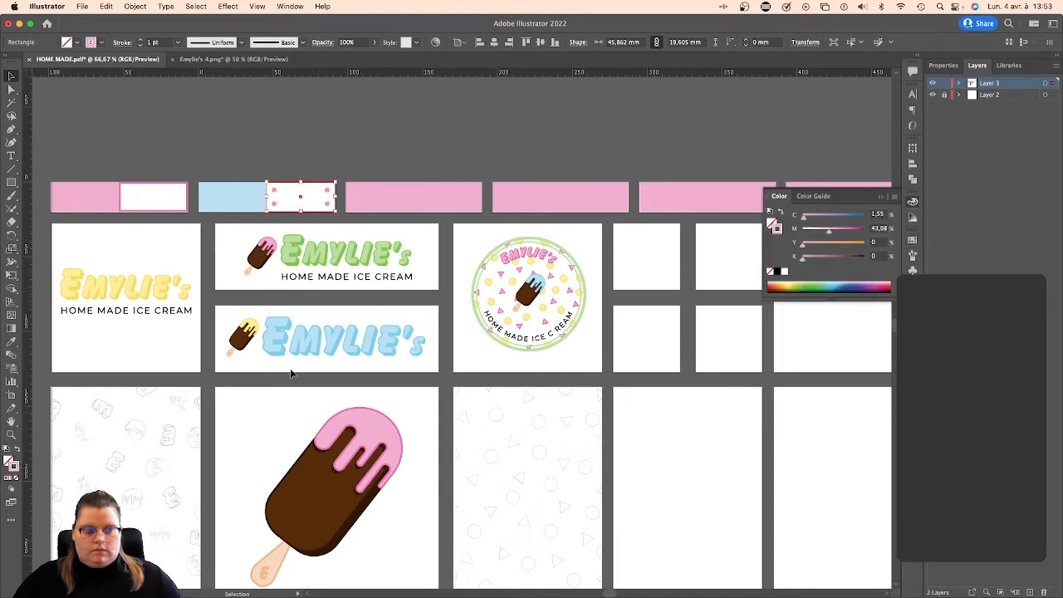
pyautogui.click(912, 241)
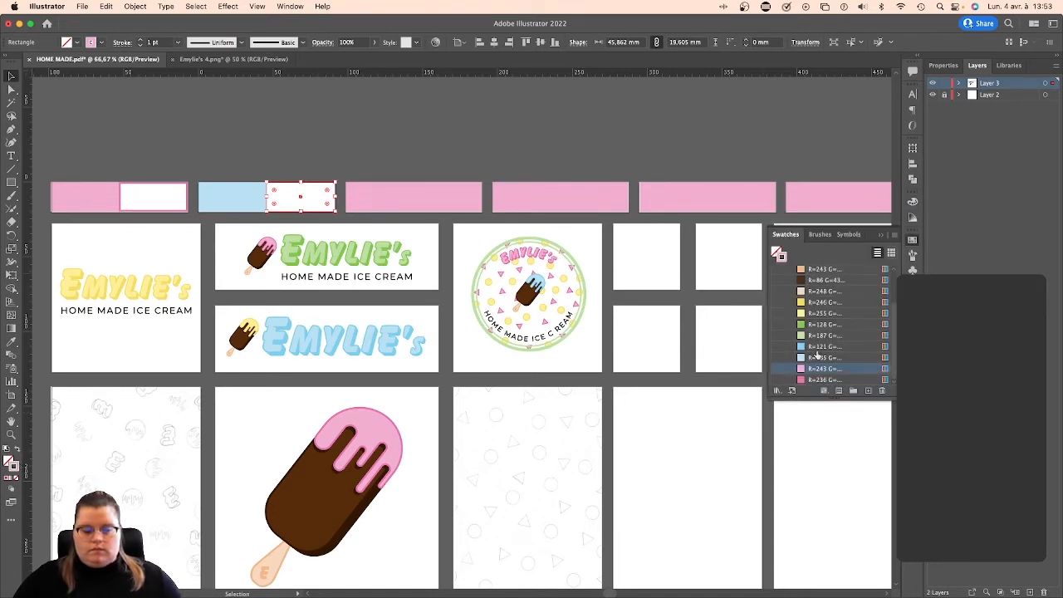
pyautogui.click(808, 346)
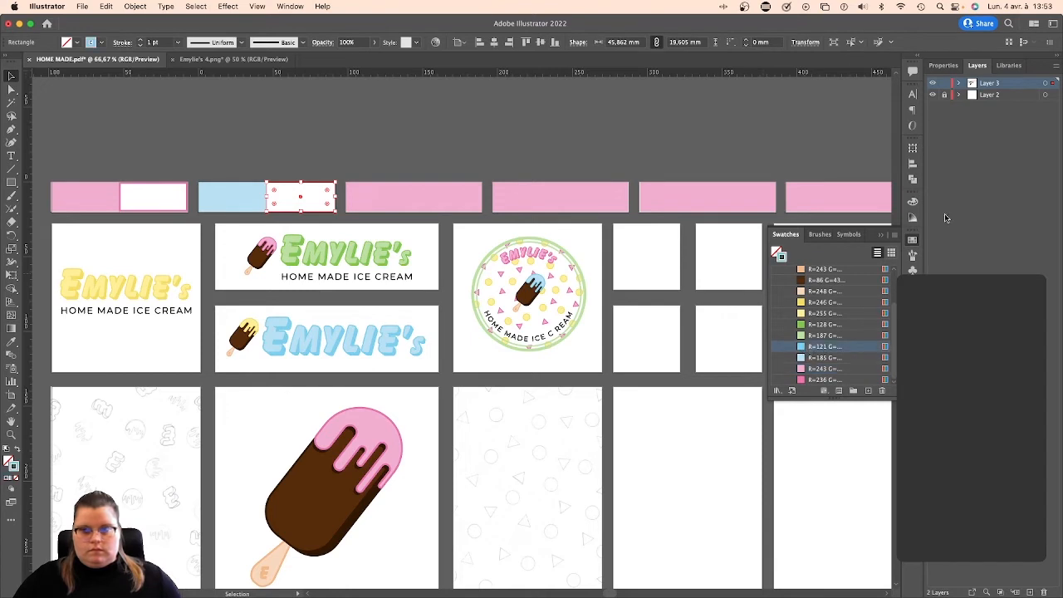
pyautogui.click(913, 271)
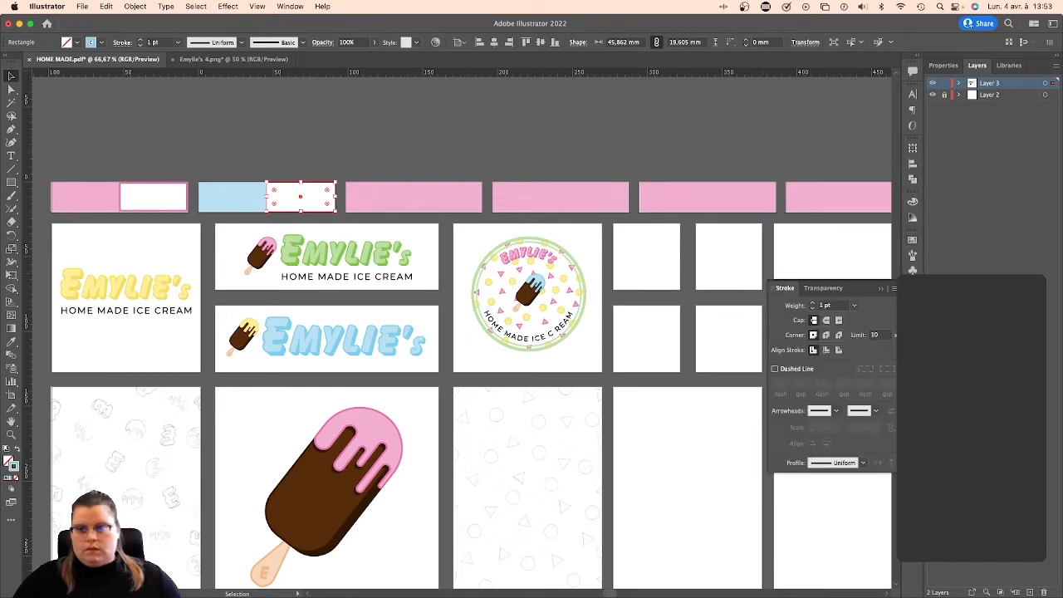
pyautogui.click(814, 304)
pyautogui.click(434, 156)
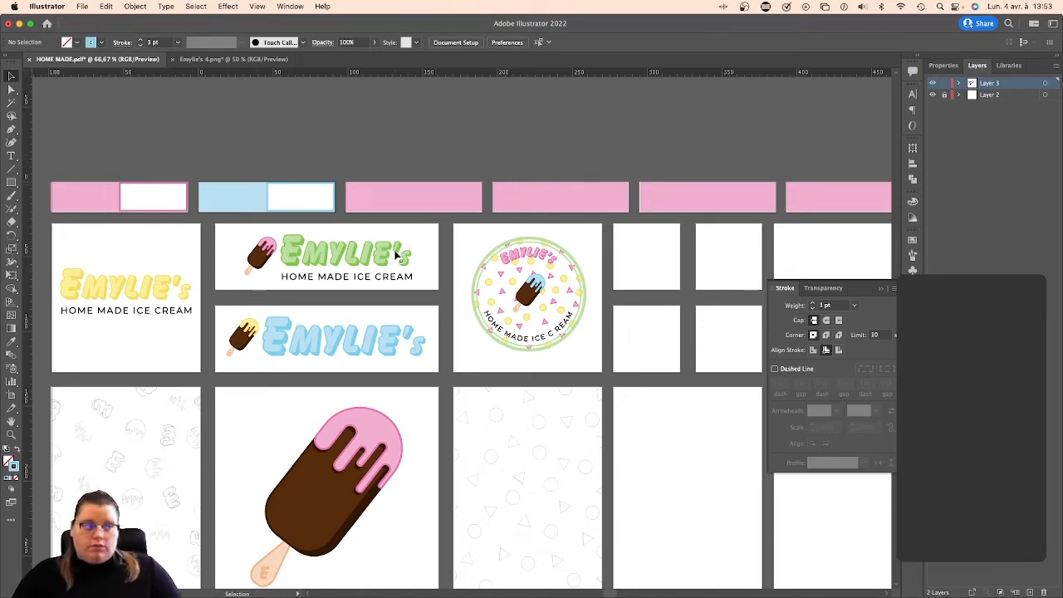
# Fill the left rectangle of the third small artboard with the light green R=187 swatch.
pyautogui.click(399, 197)
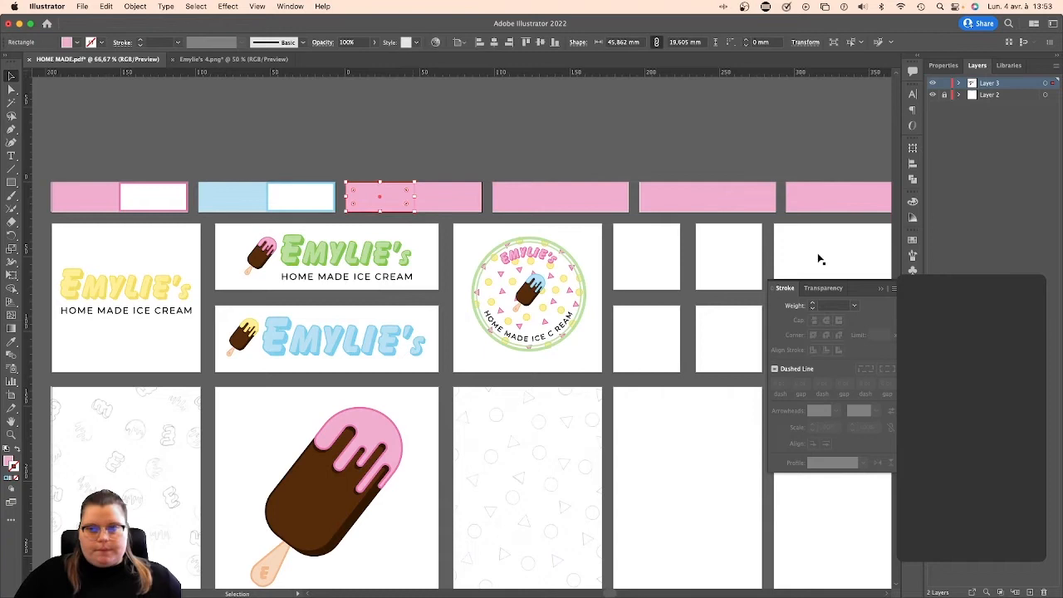
pyautogui.click(913, 240)
pyautogui.scroll(-3, 829, 372)
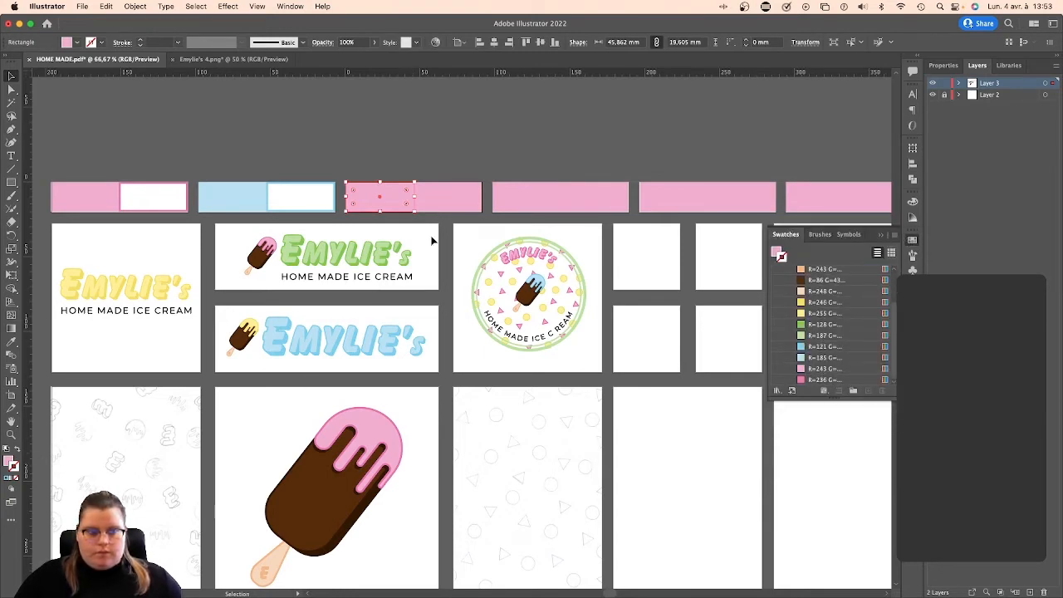
pyautogui.click(10, 461)
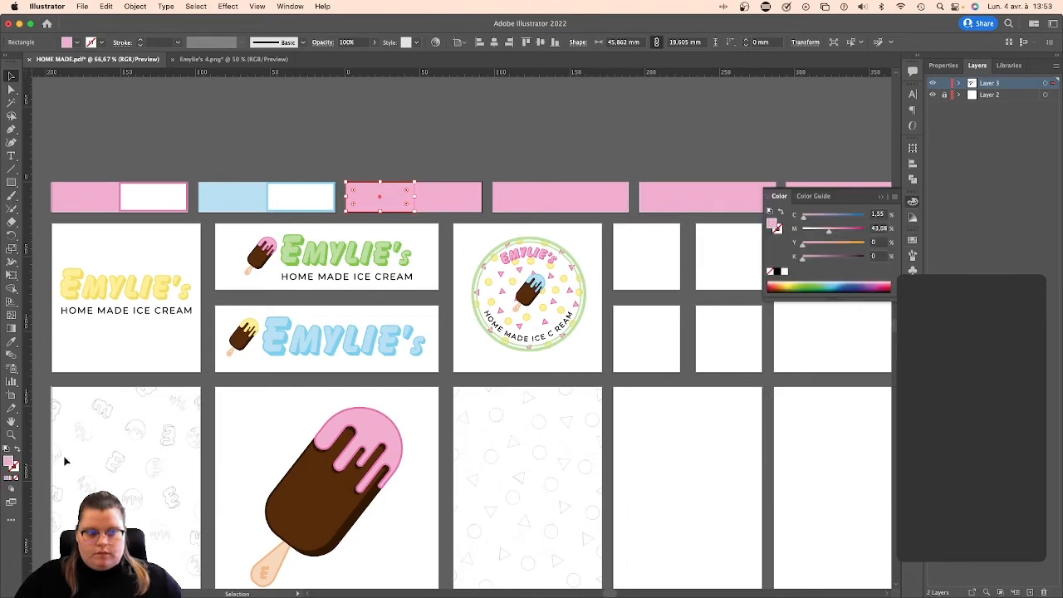
pyautogui.click(912, 240)
pyautogui.click(806, 336)
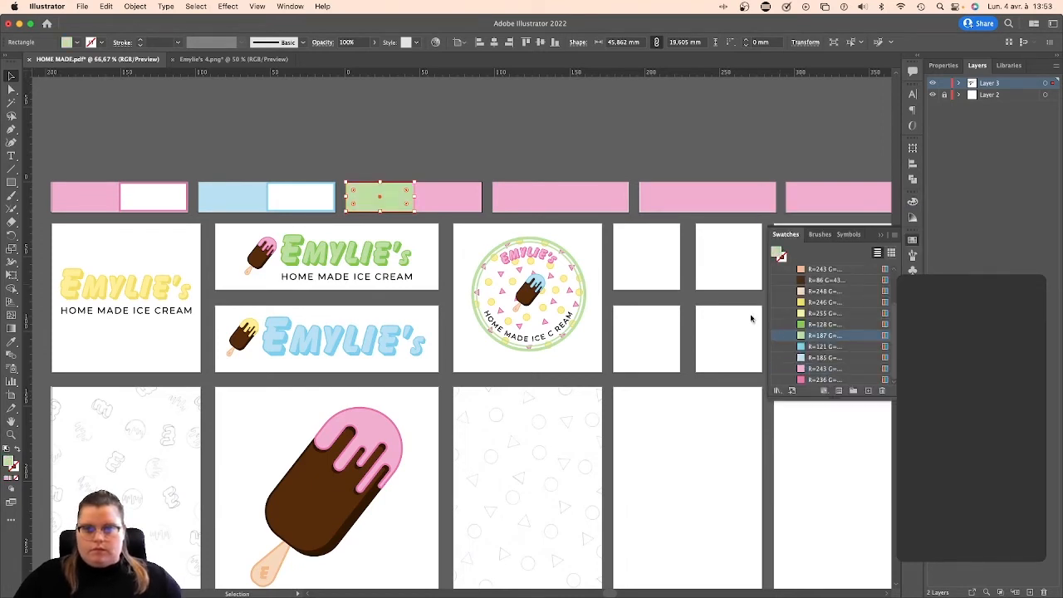
# Turn the third small artboard's right rectangle into an unfilled outline with a 3 pt green R=128 stroke.
pyautogui.click(446, 196)
pyautogui.click(20, 451)
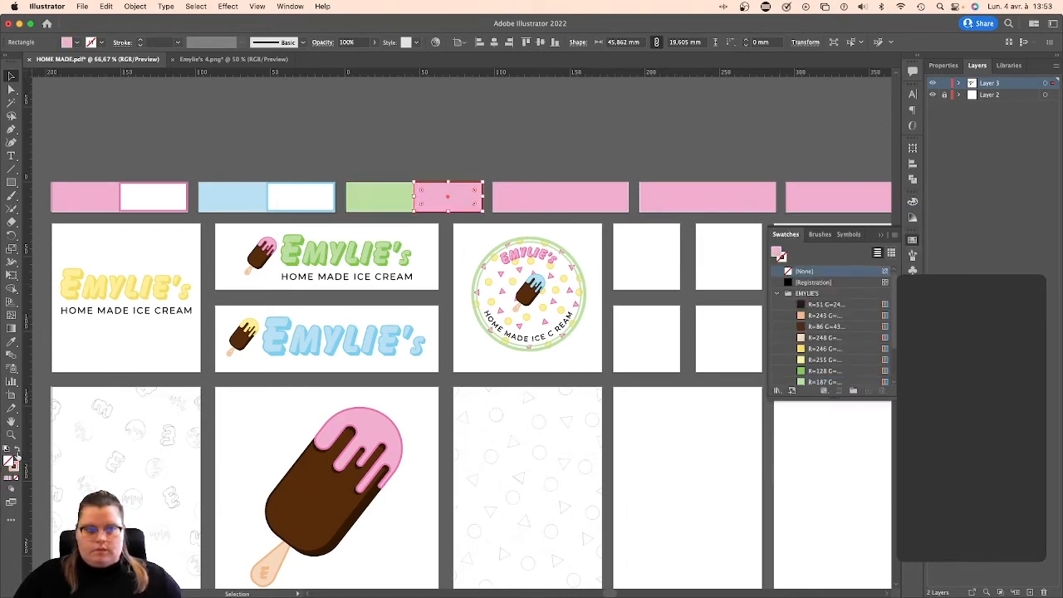
pyautogui.click(913, 201)
pyautogui.click(912, 240)
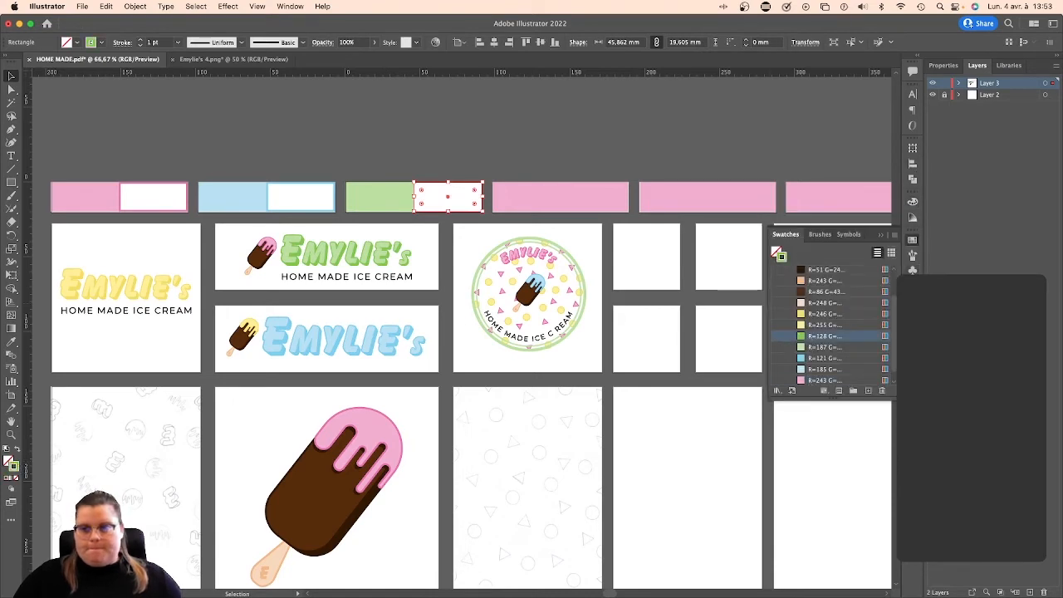
pyautogui.click(913, 293)
pyautogui.click(815, 303)
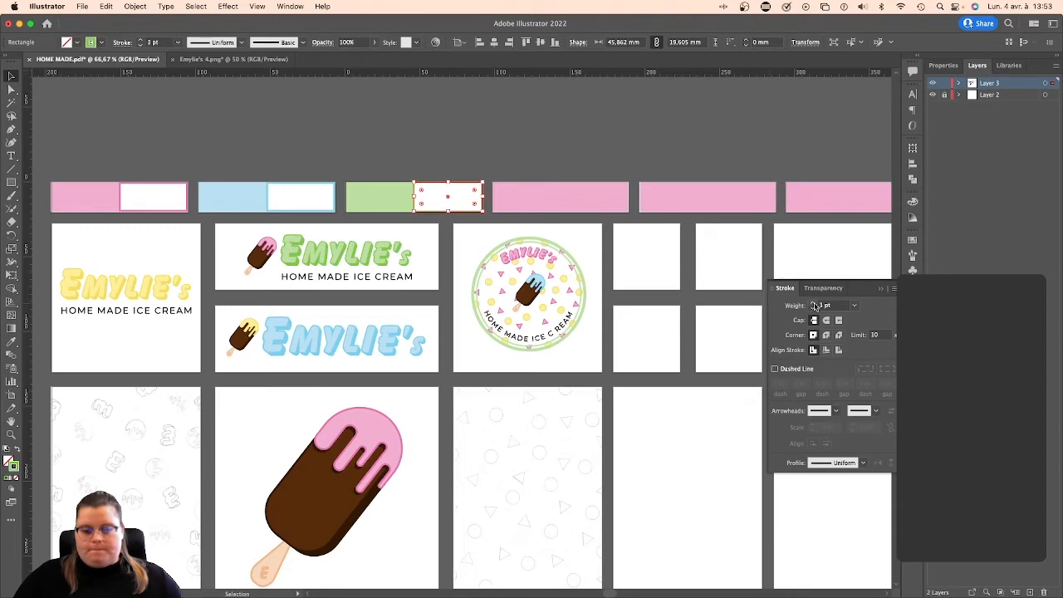
pyautogui.click(815, 303)
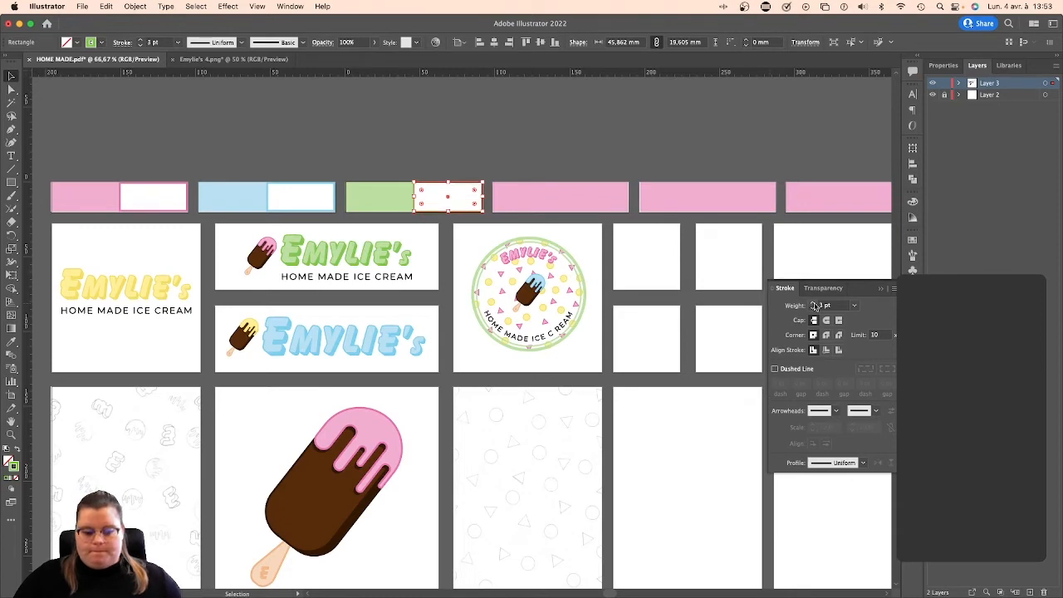
pyautogui.click(882, 289)
# Fill the left rectangle of the fourth small artboard with the light yellow R=255 swatch and leave it without a stroke.
pyautogui.click(556, 193)
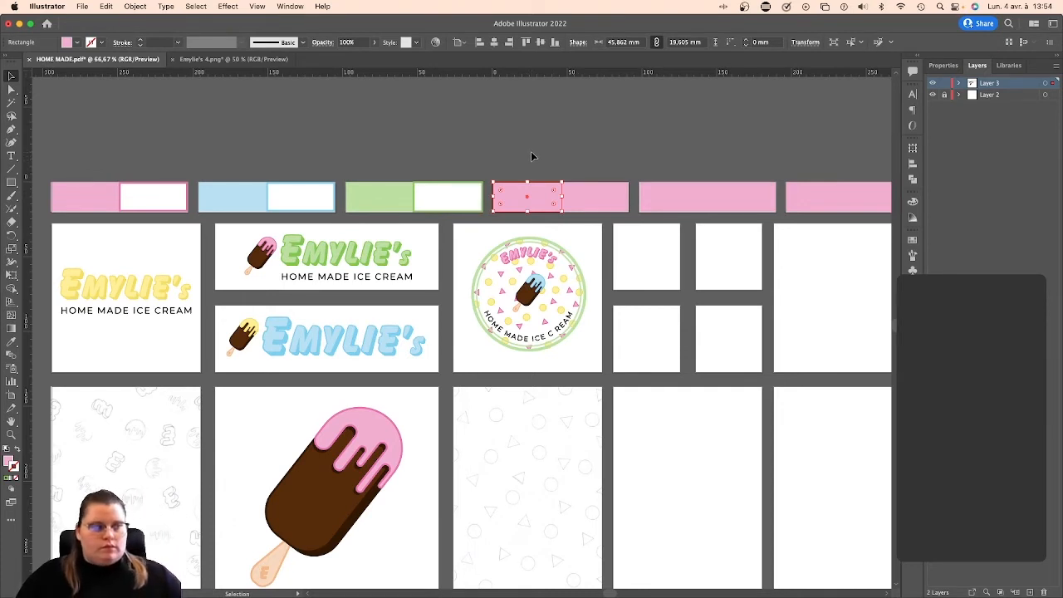
pyautogui.click(912, 240)
pyautogui.click(811, 361)
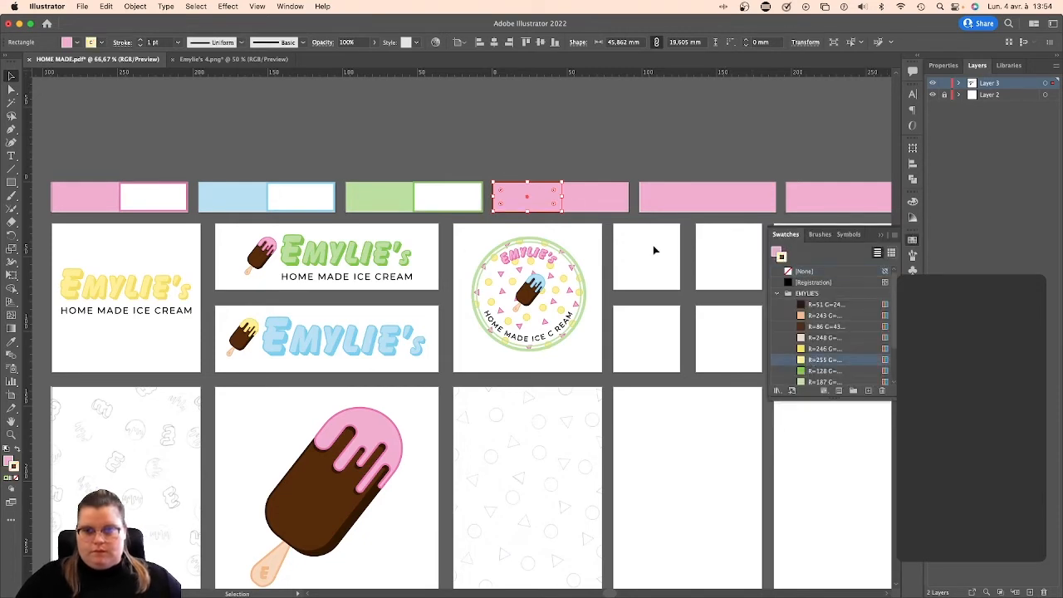
pyautogui.click(19, 451)
pyautogui.click(16, 480)
# Turn the fourth artboard's right rectangle into an unfilled outline with a 3 pt yellow R=246 stroke aligned to the inside.
pyautogui.click(606, 199)
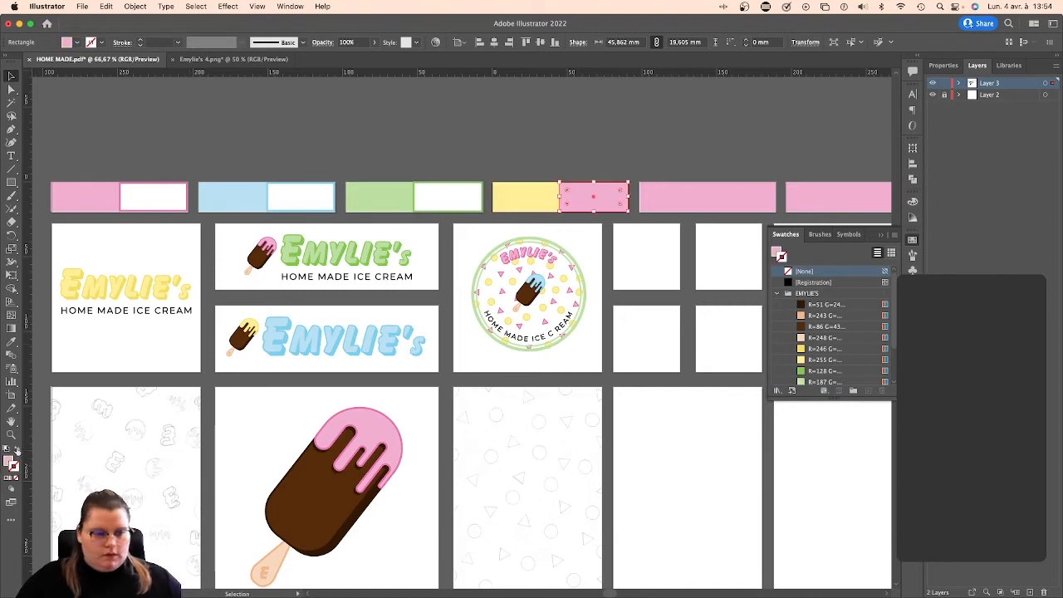
pyautogui.hotkey('shift', 'x')
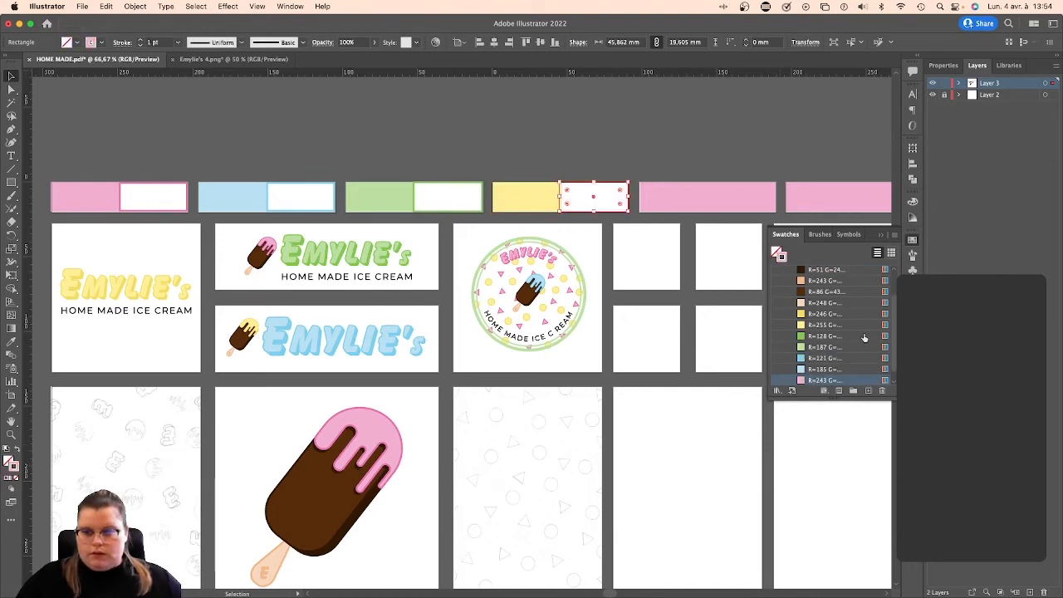
pyautogui.click(805, 314)
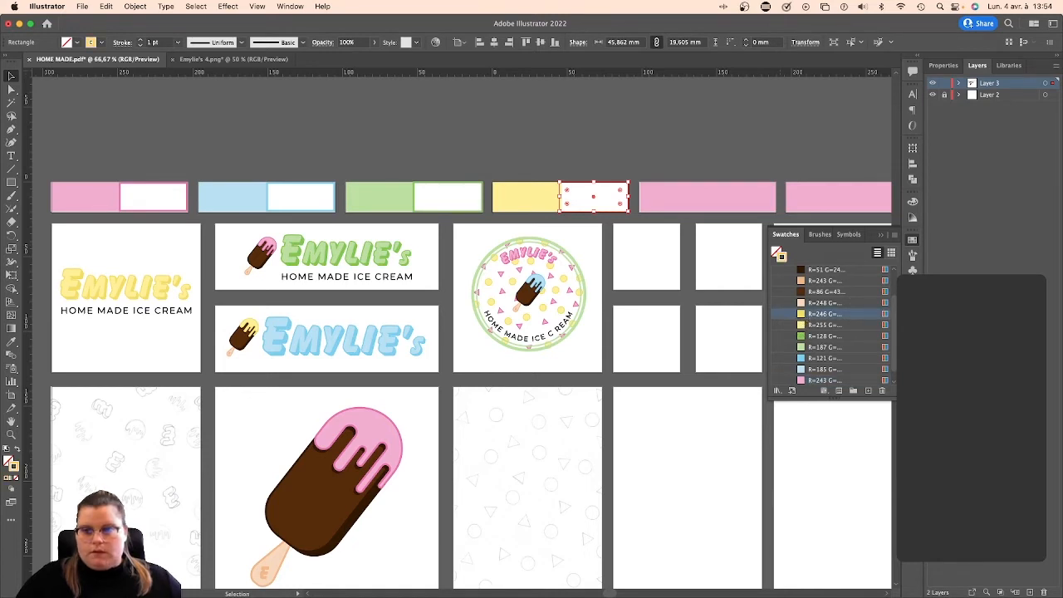
pyautogui.click(912, 292)
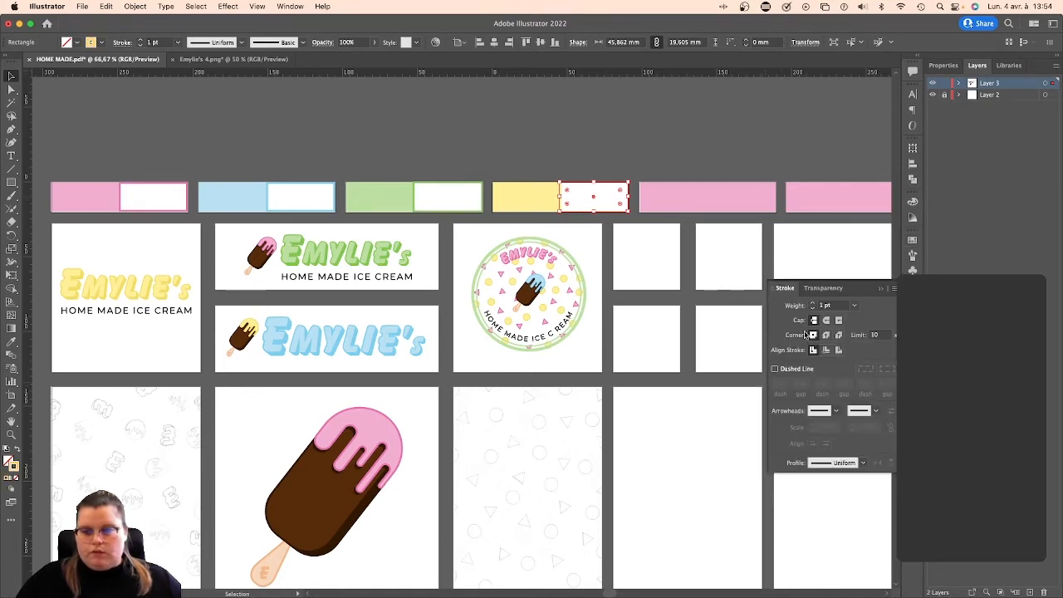
pyautogui.click(814, 304)
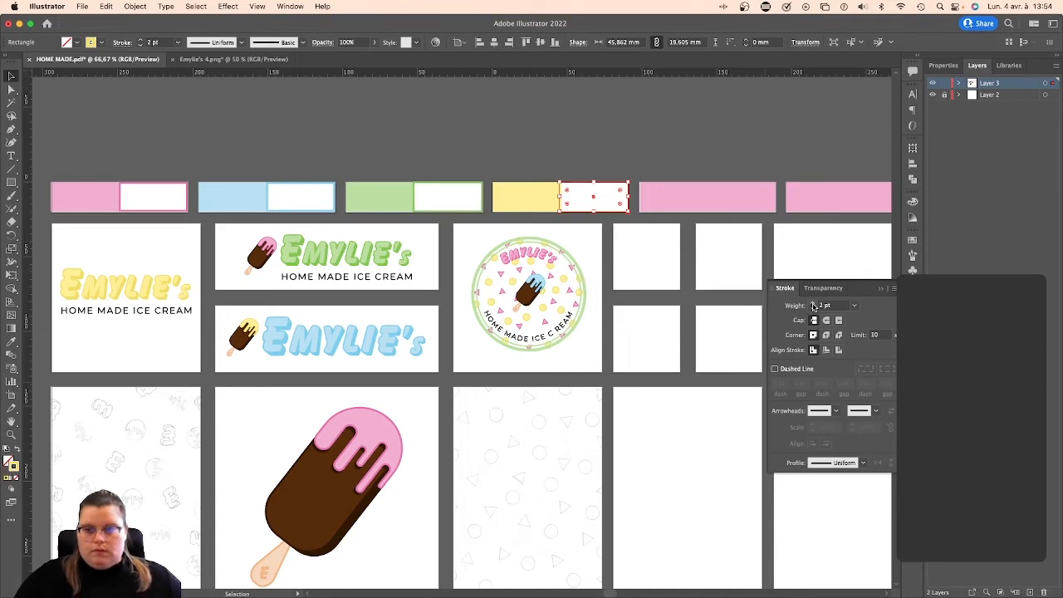
pyautogui.click(813, 304)
pyautogui.click(675, 127)
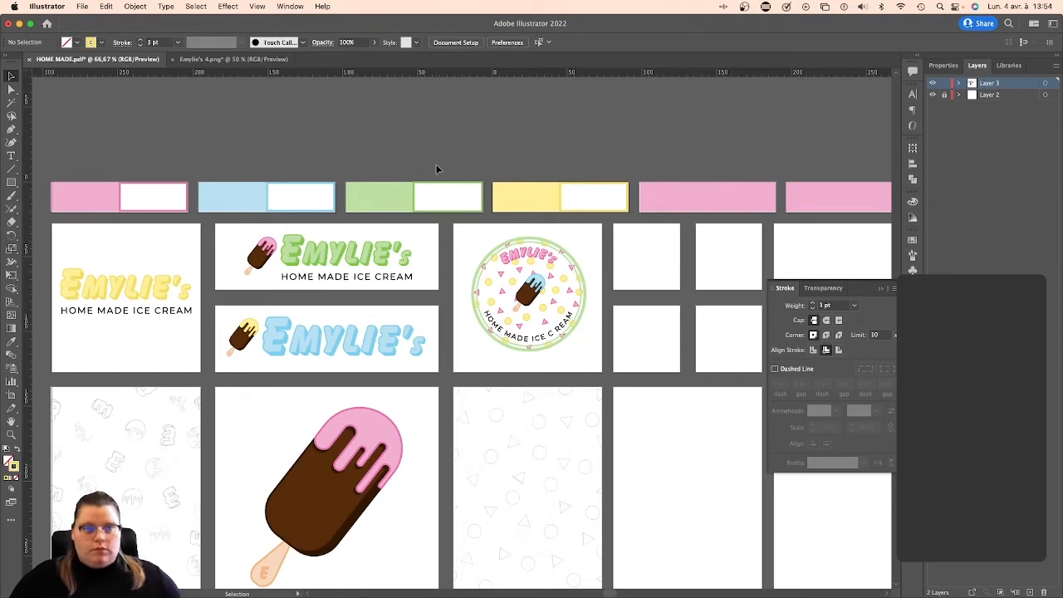
pyautogui.moveTo(106, 179); pyautogui.dragTo(532, 188)
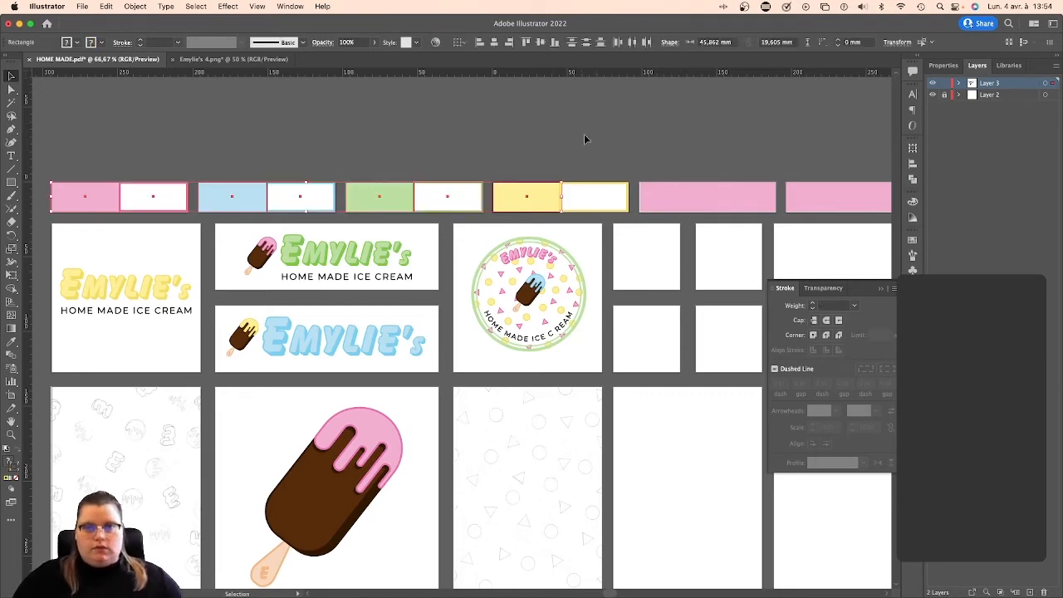
pyautogui.keyDown('shift'); pyautogui.click(575, 194); pyautogui.keyUp('shift')
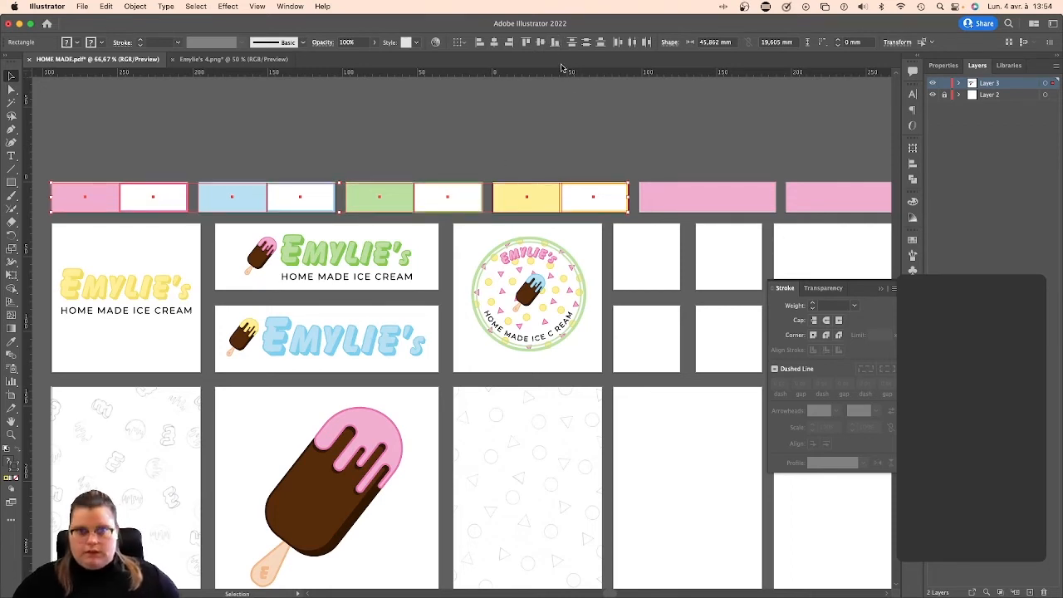
pyautogui.click(525, 125)
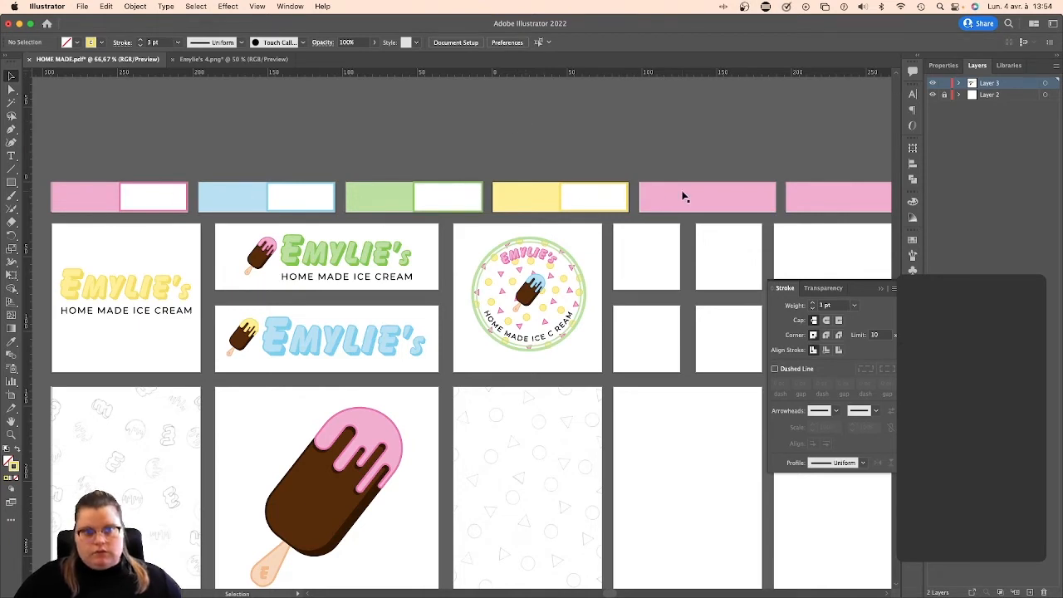
# Fill the left rectangle of the fifth small artboard with the light peach R=248 swatch and leave it without a stroke.
pyautogui.hscroll(5, 684, 196)
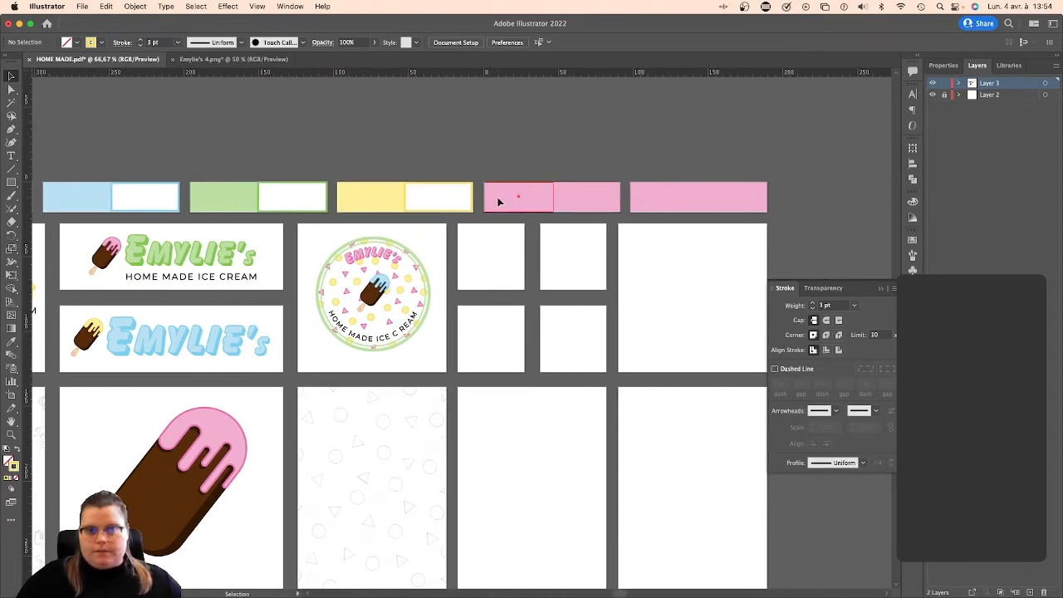
pyautogui.click(498, 202)
pyautogui.click(913, 241)
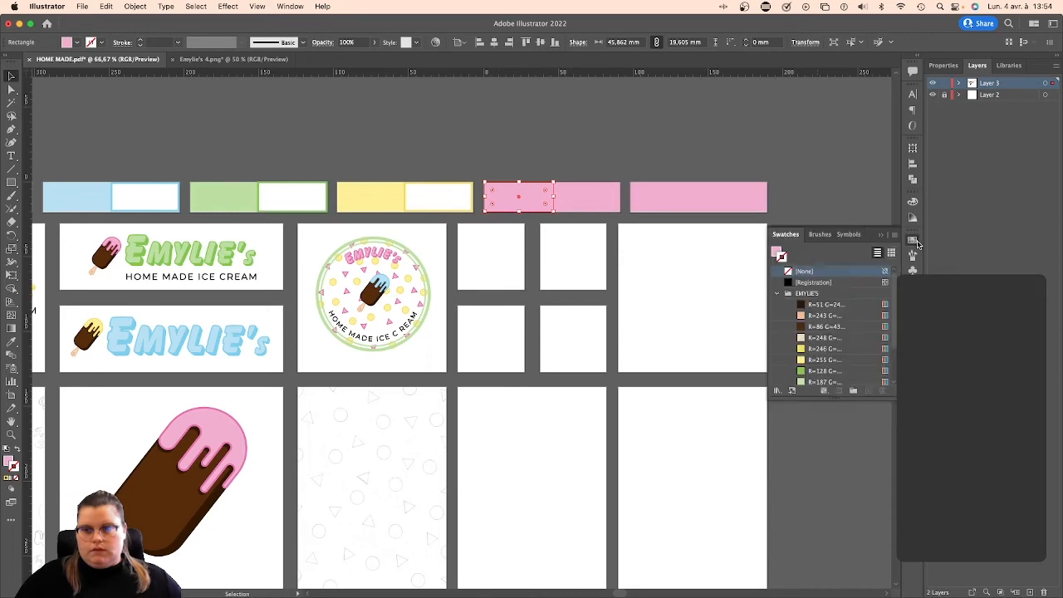
pyautogui.scroll(3, 834, 376)
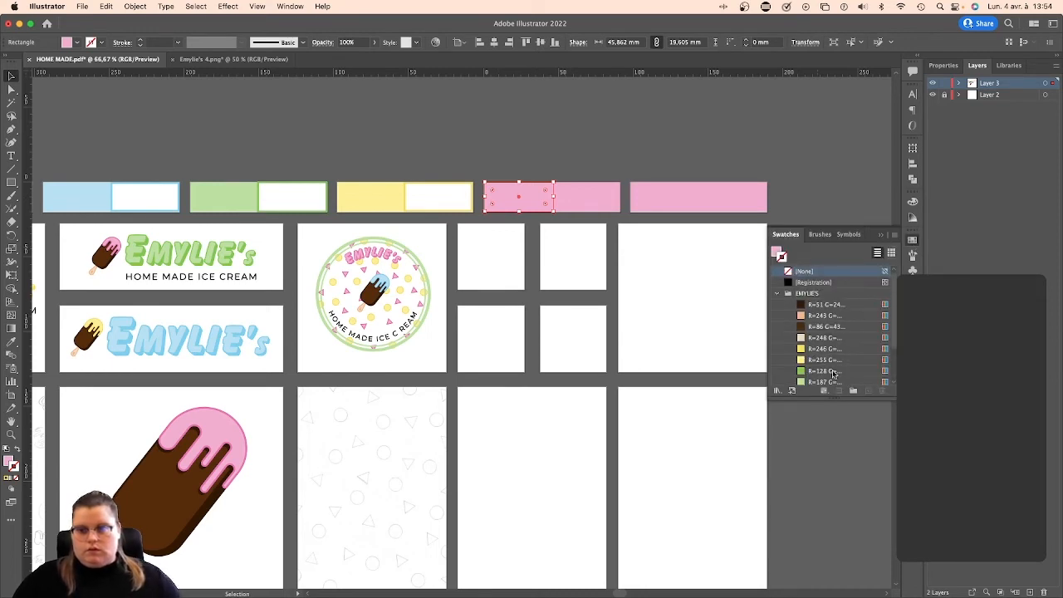
pyautogui.click(815, 340)
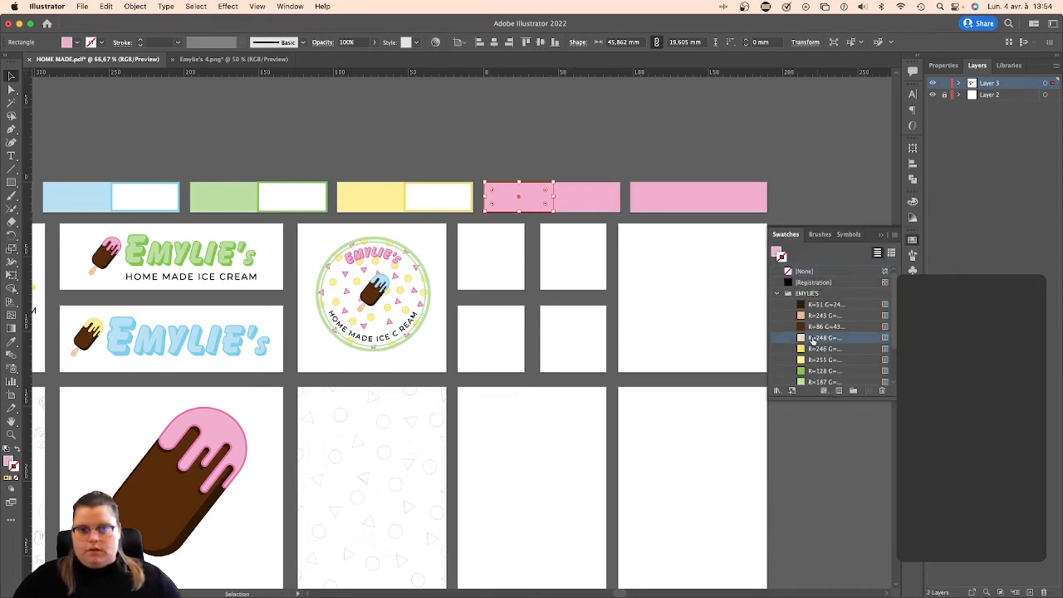
pyautogui.click(14, 455)
pyautogui.click(16, 454)
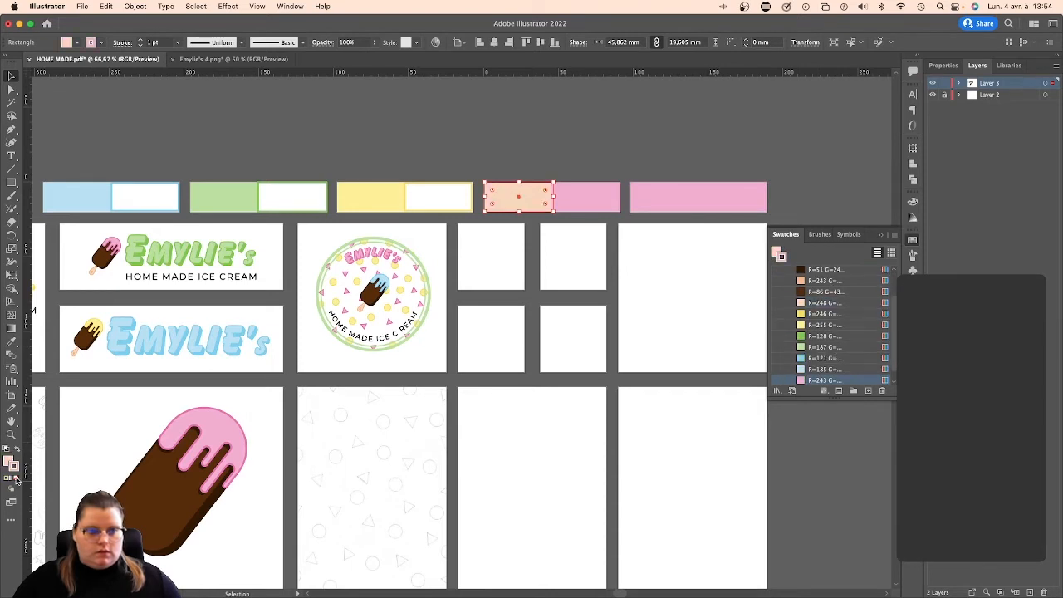
# Turn the fifth artboard's right rectangle into an unfilled outline with a 3 pt peach R=243 stroke aligned to the inside.
pyautogui.click(566, 205)
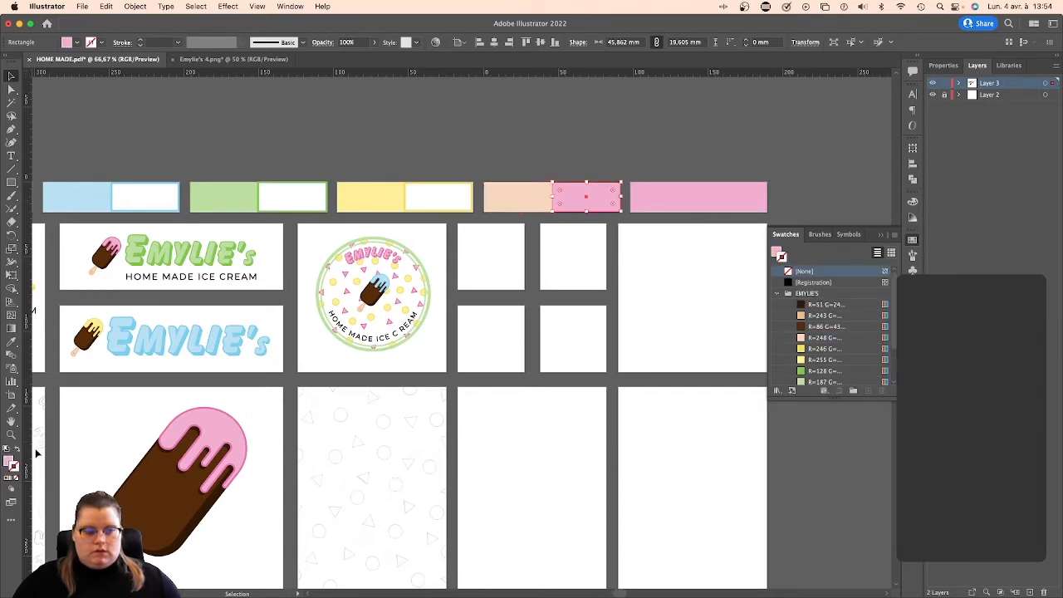
pyautogui.click(16, 452)
pyautogui.click(816, 283)
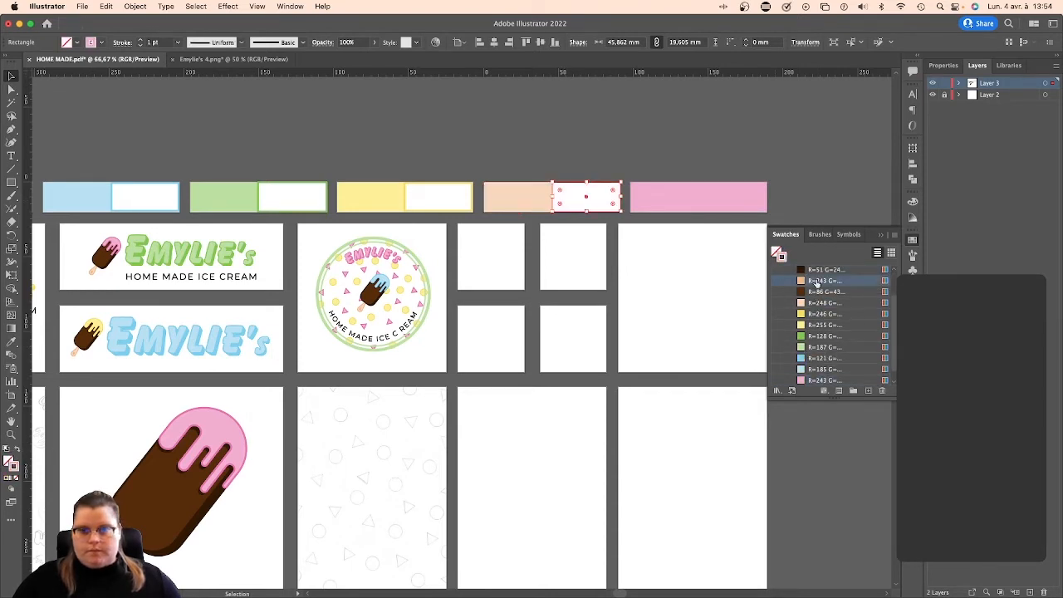
pyautogui.click(913, 289)
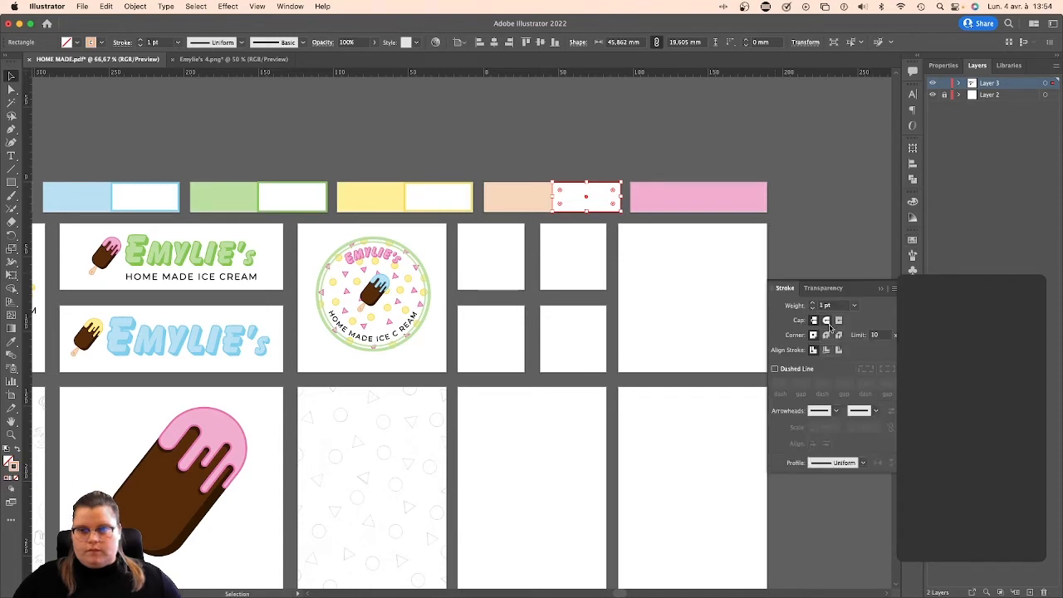
pyautogui.click(812, 303)
pyautogui.click(813, 303)
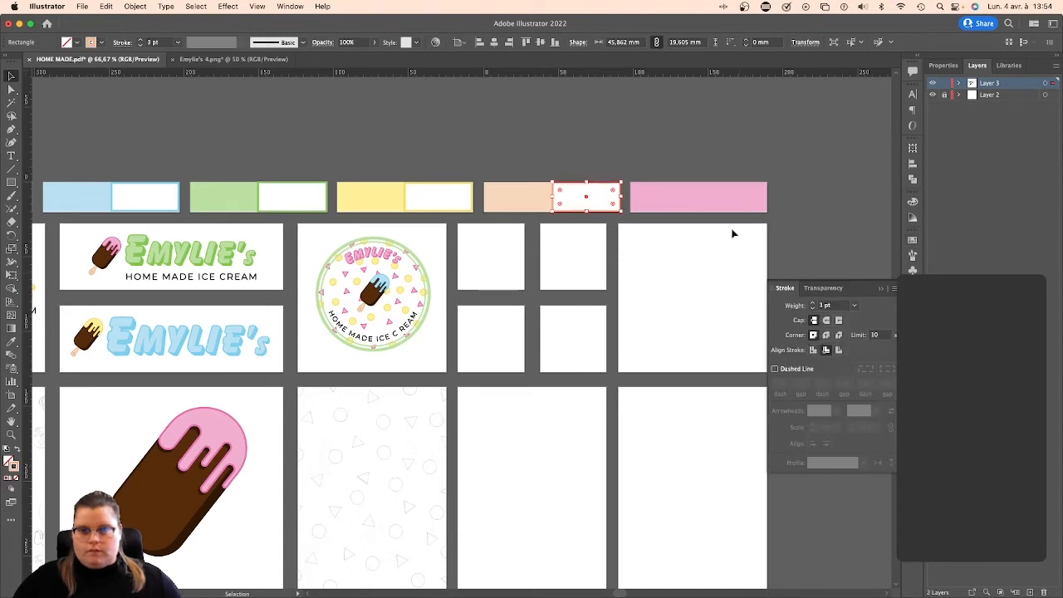
# Fill the left rectangle of the sixth small artboard with the brown R=86 G=43 swatch.
pyautogui.click(672, 197)
pyautogui.click(8, 462)
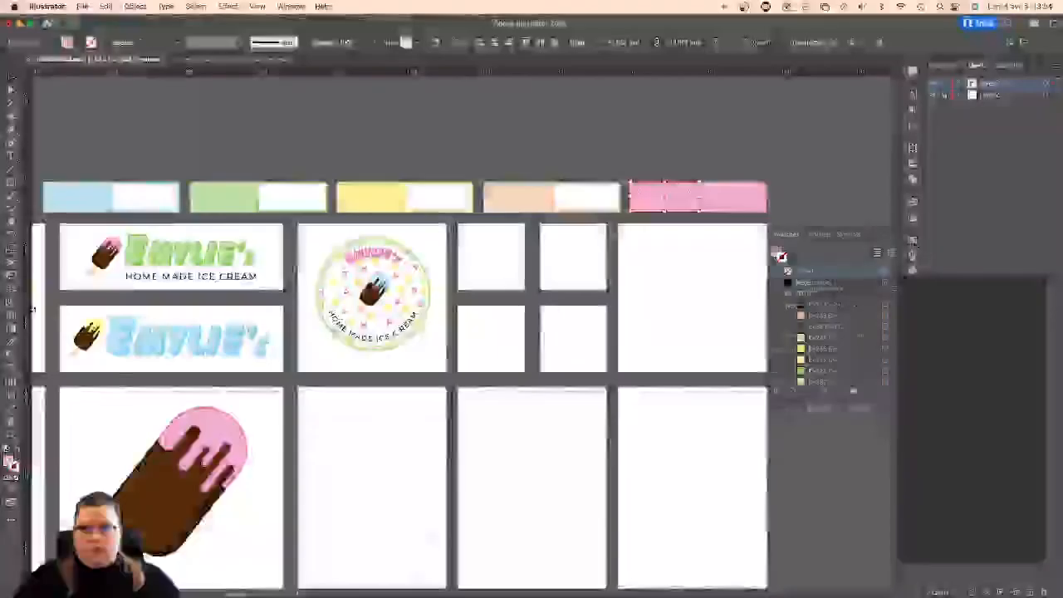
pyautogui.click(8, 462)
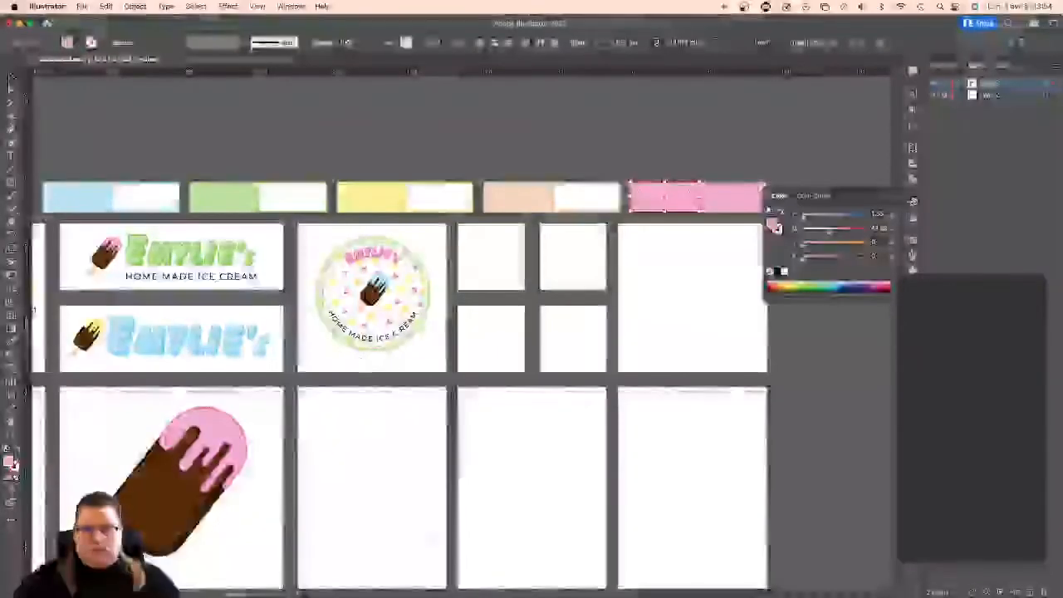
pyautogui.click(913, 240)
pyautogui.click(815, 293)
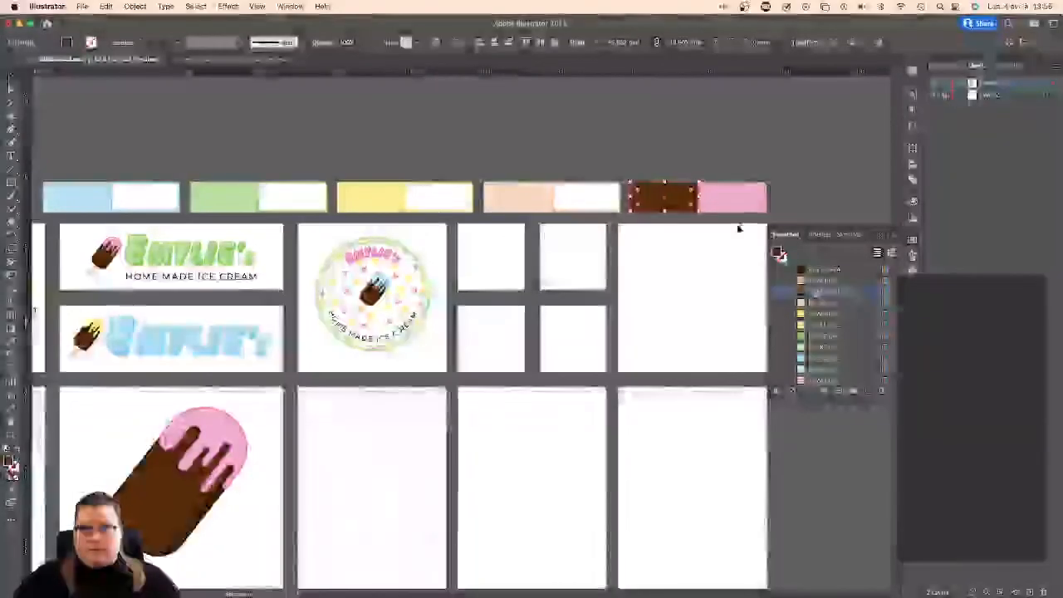
# Turn the sixth artboard's right rectangle into an unfilled outline with a 3 pt dark brown R=51 G=24 stroke aligned to the inside.
pyautogui.click(732, 197)
pyautogui.click(17, 450)
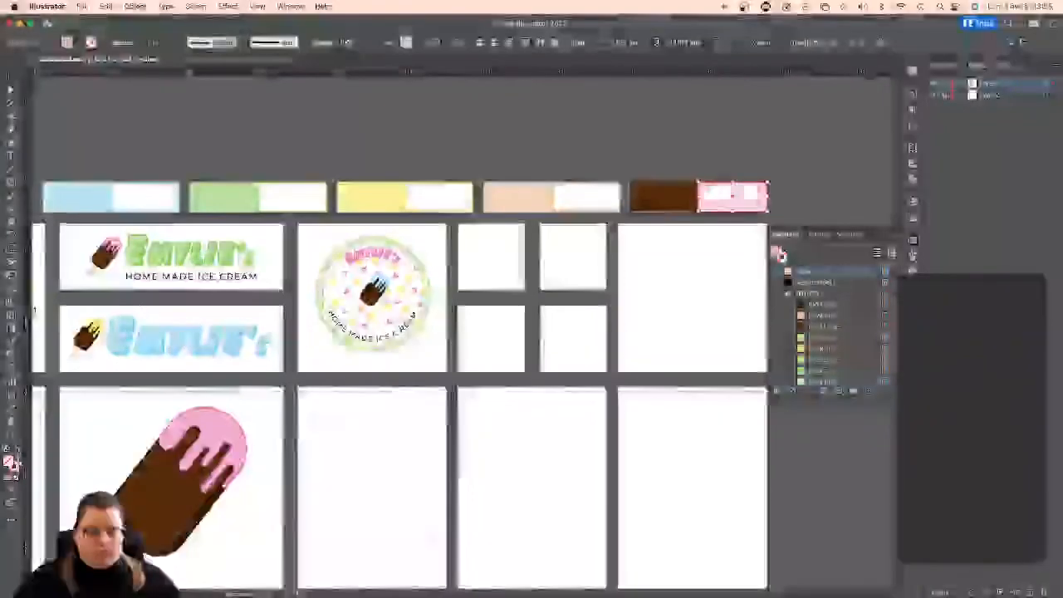
pyautogui.click(14, 467)
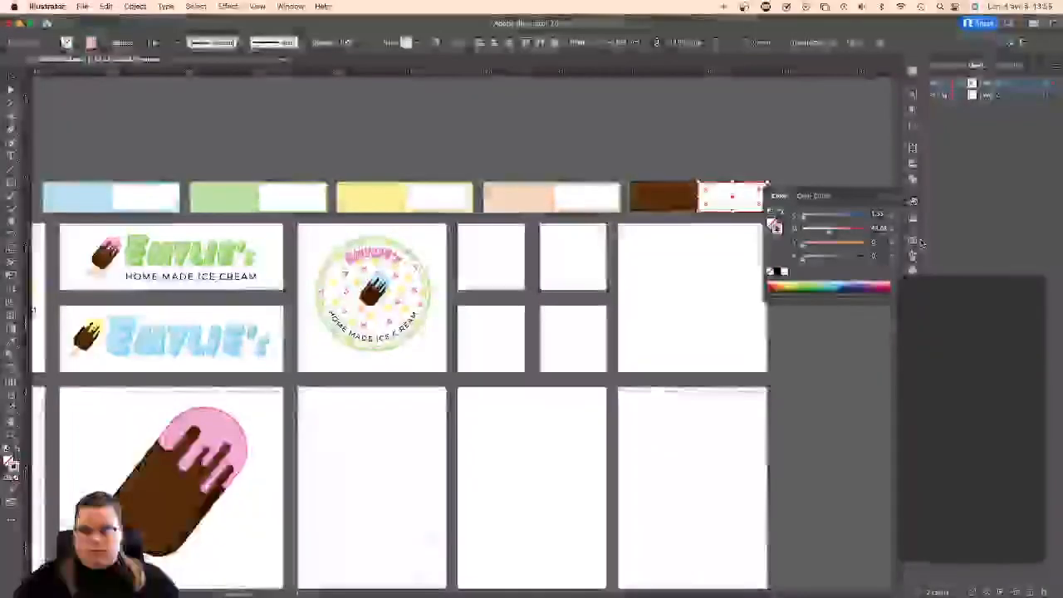
pyautogui.click(913, 240)
pyautogui.click(802, 271)
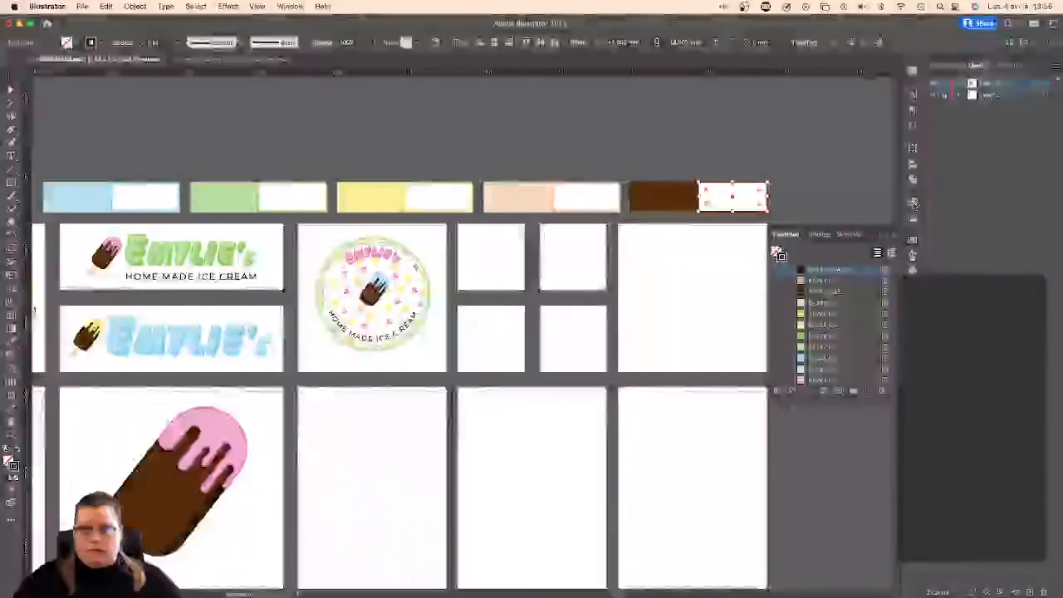
pyautogui.click(913, 270)
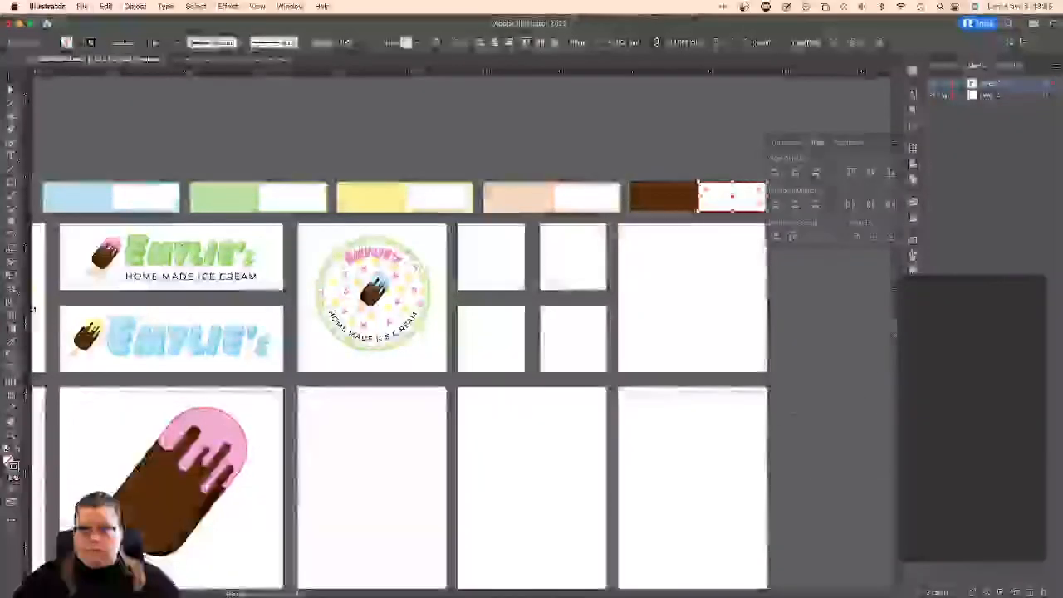
pyautogui.click(913, 293)
pyautogui.click(813, 304)
pyautogui.click(813, 304)
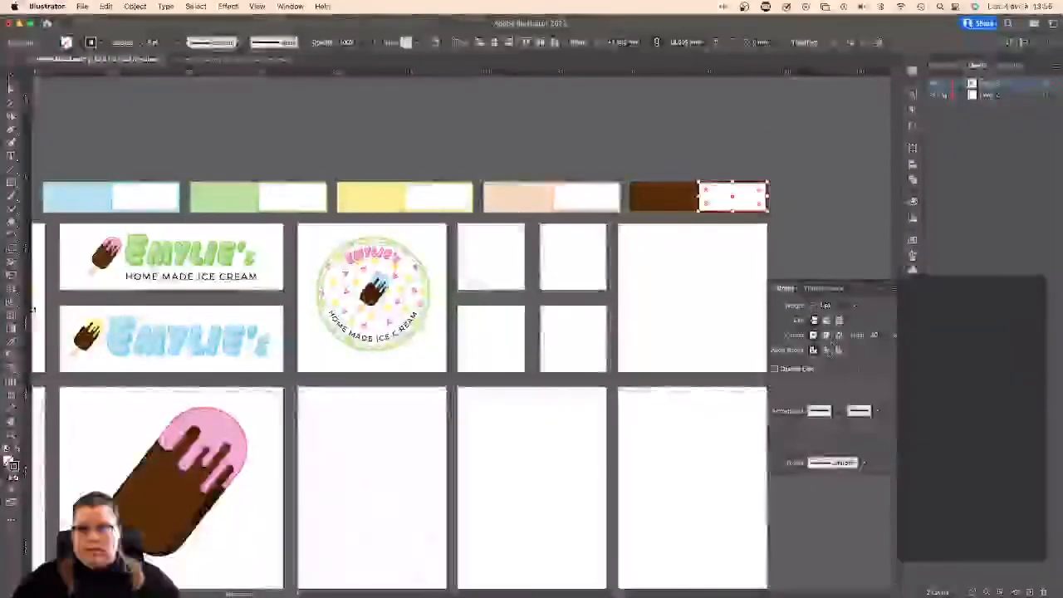
pyautogui.click(819, 204)
pyautogui.click(883, 292)
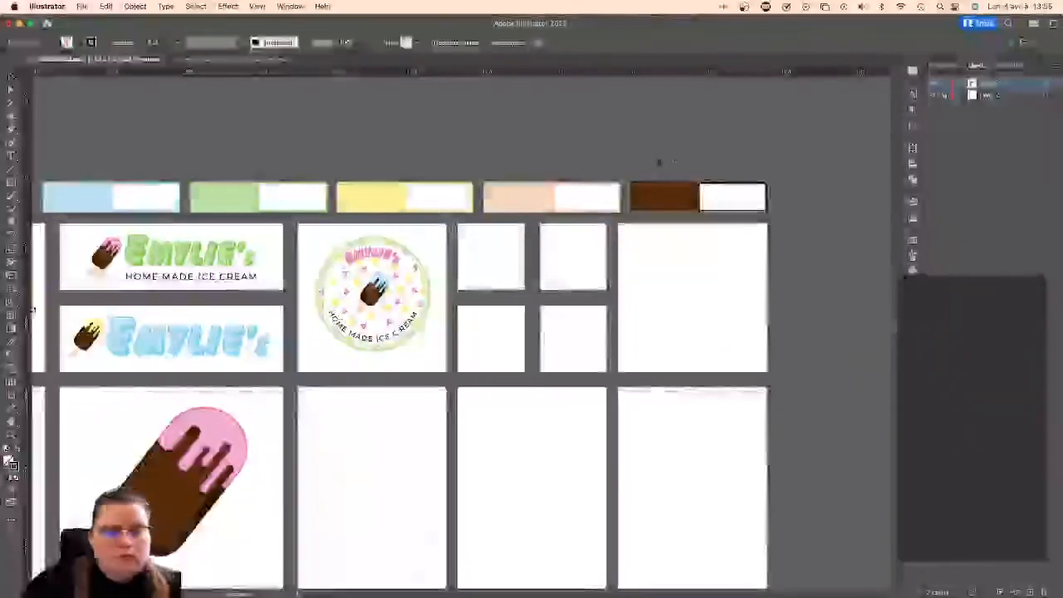
pyautogui.hscroll(-5, 640, 170)
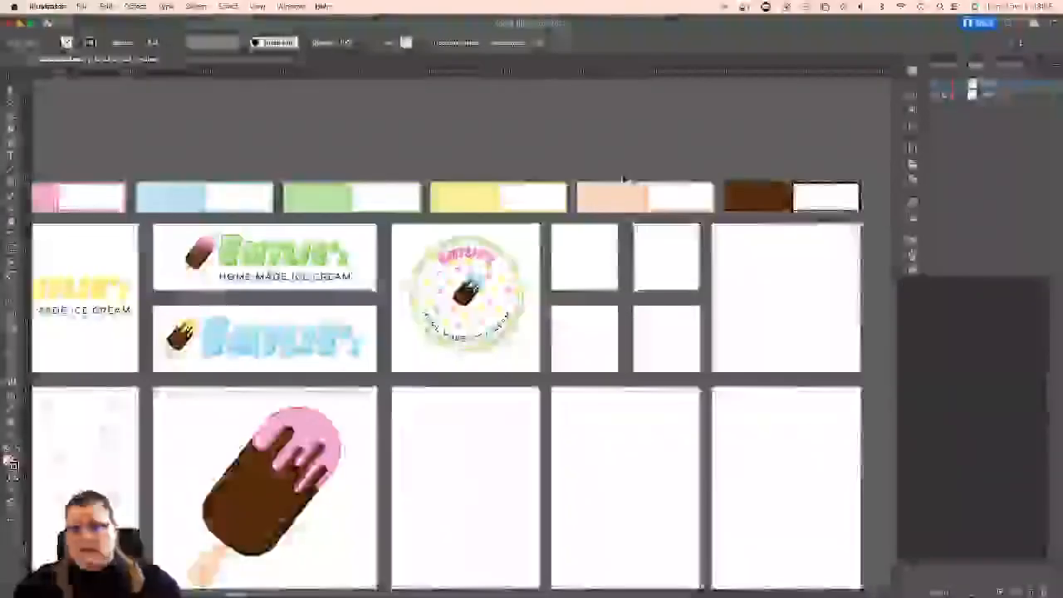
pyautogui.press('super+minus')
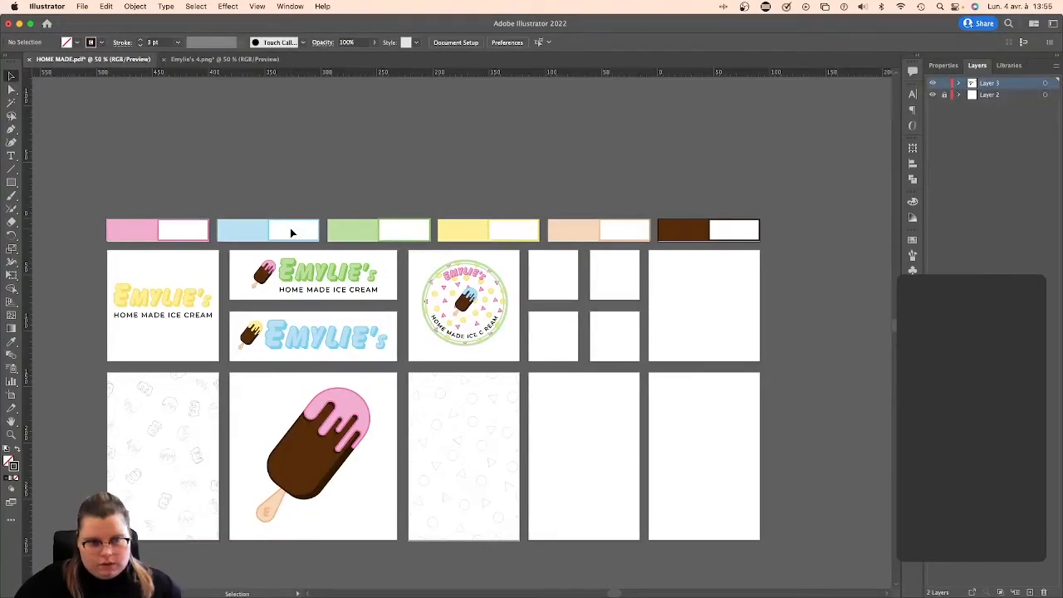
# Preview Emylie's 2.png in Finder, examine its colour palette and logotype sheet, and return to the Illustrator document.
pyautogui.hotkey('ctrl', 'Right')
pyautogui.click(102, 224)
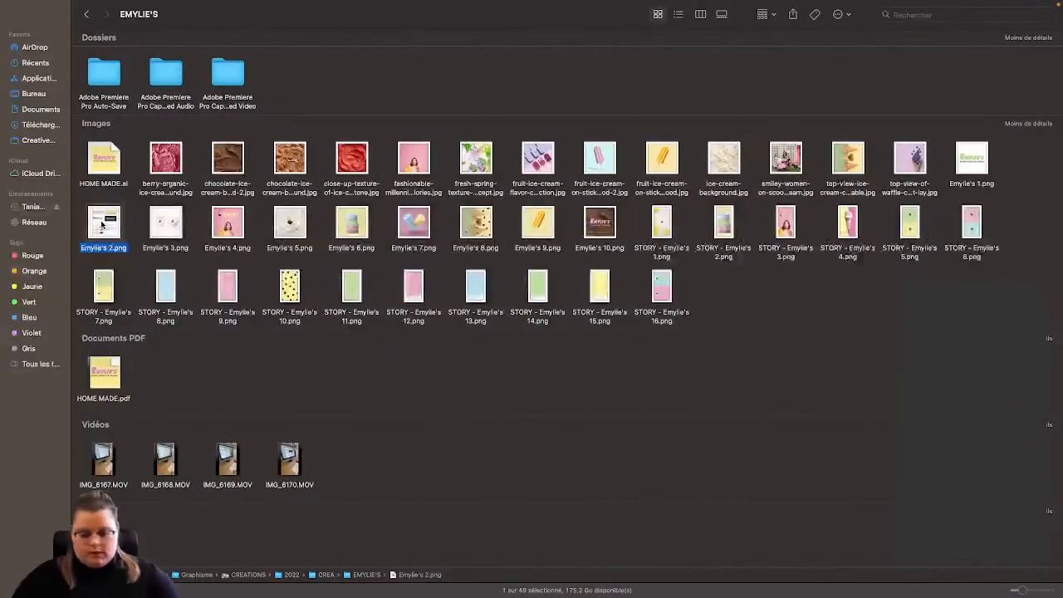
pyautogui.press('space')
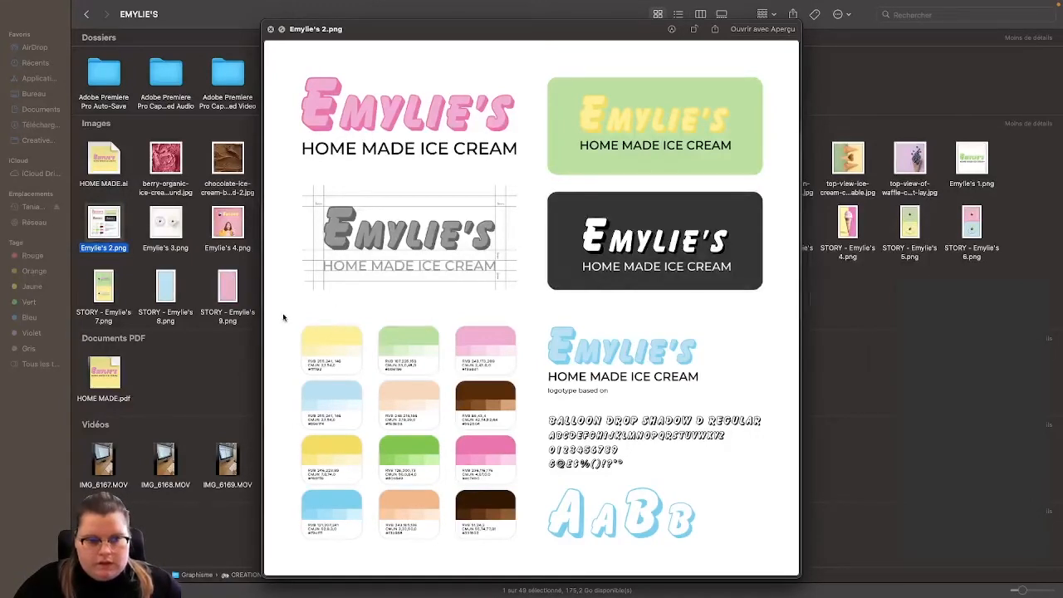
pyautogui.moveTo(283, 318); pyautogui.dragTo(498, 519)
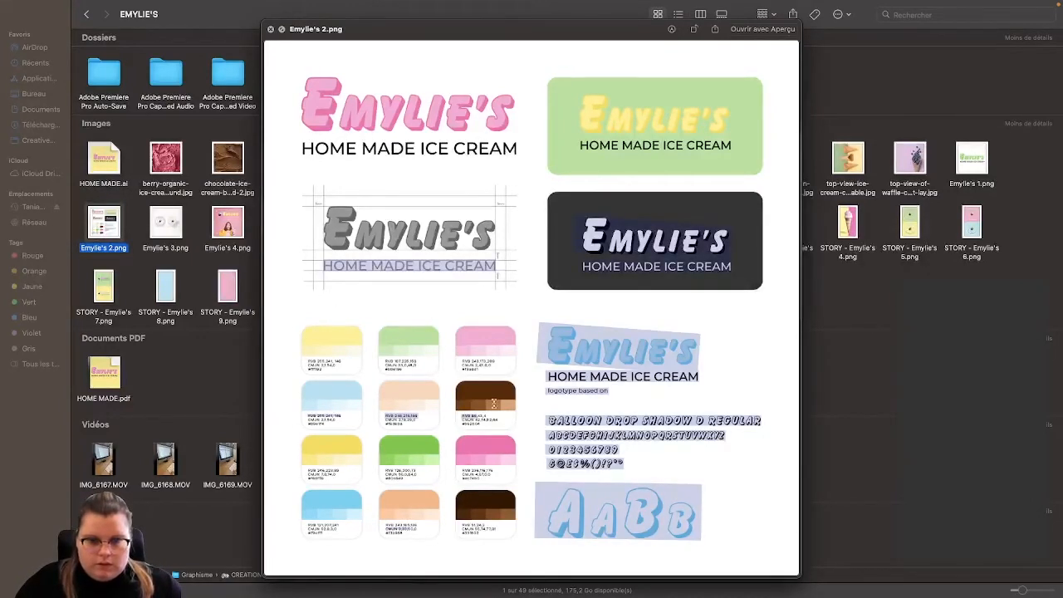
pyautogui.click(635, 401)
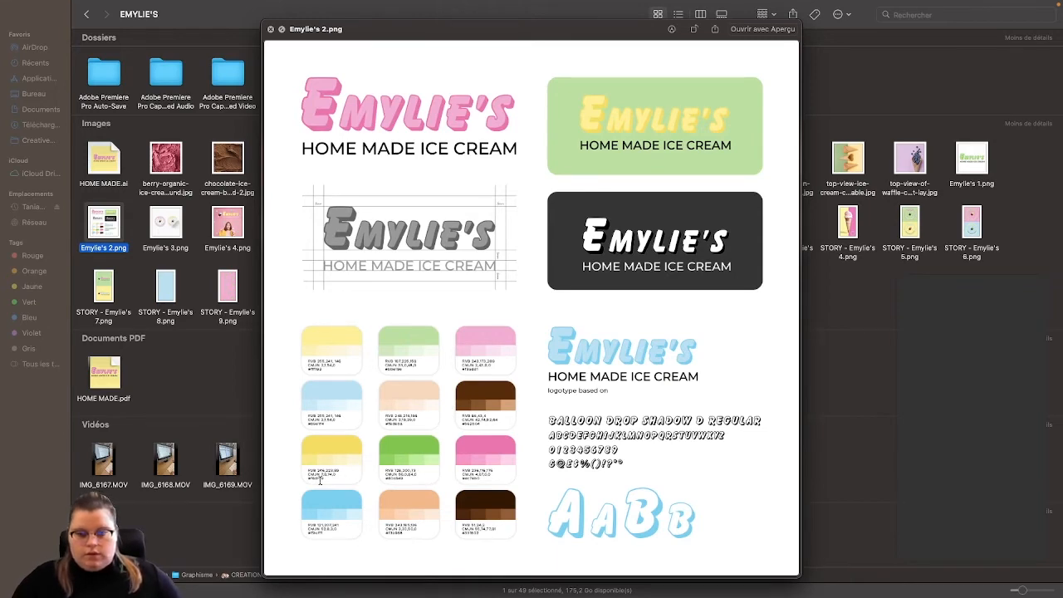
pyautogui.press('space')
pyautogui.hotkey('ctrl', 'Left')
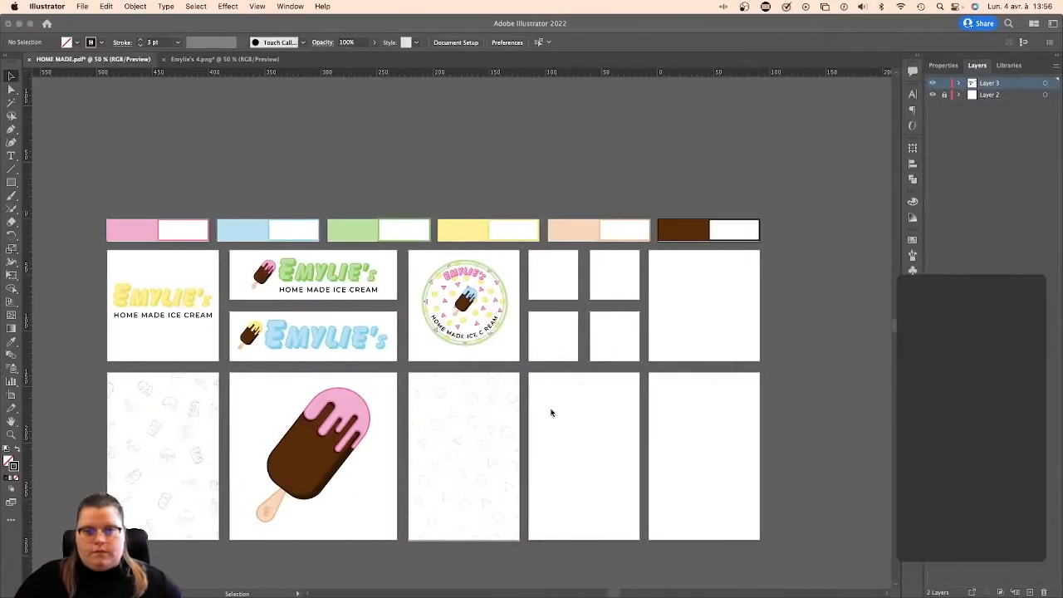
pyautogui.hscroll(-2, 480, 215)
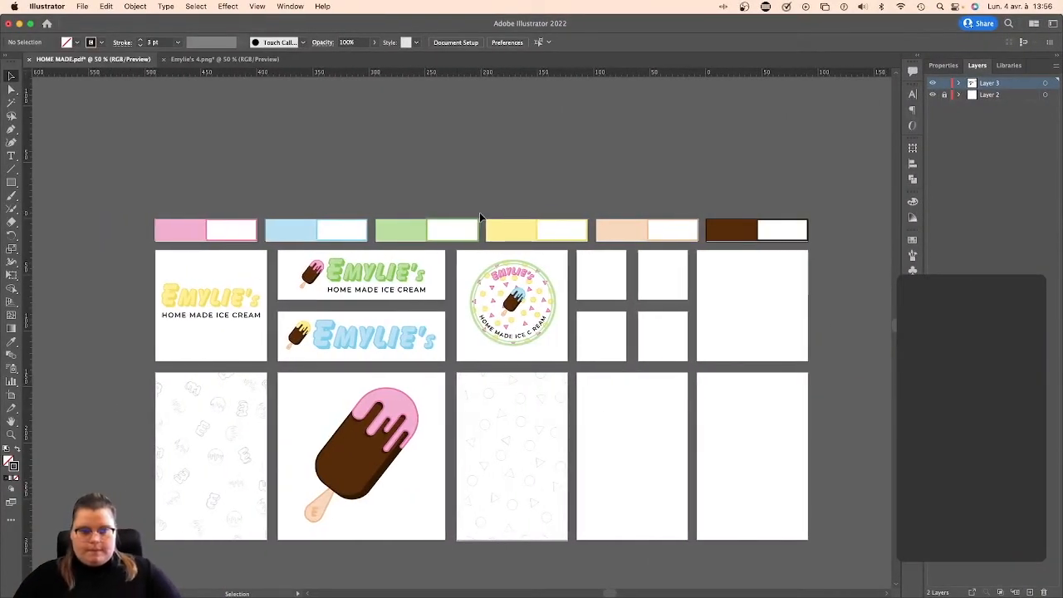
pyautogui.scroll(-2, 481, 216)
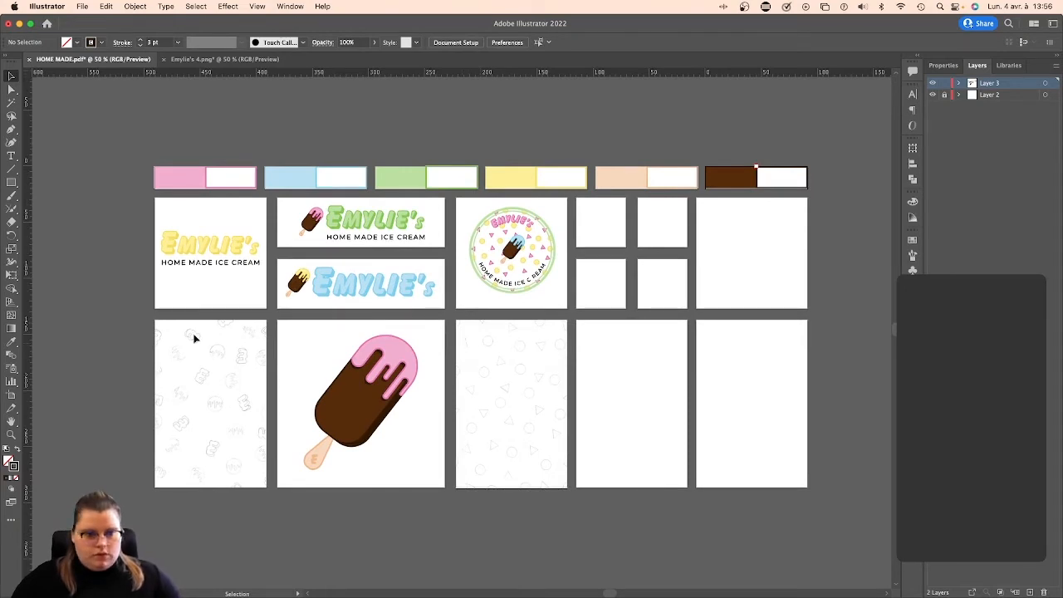
pyautogui.press('super+equal')
pyautogui.press('super+equal')
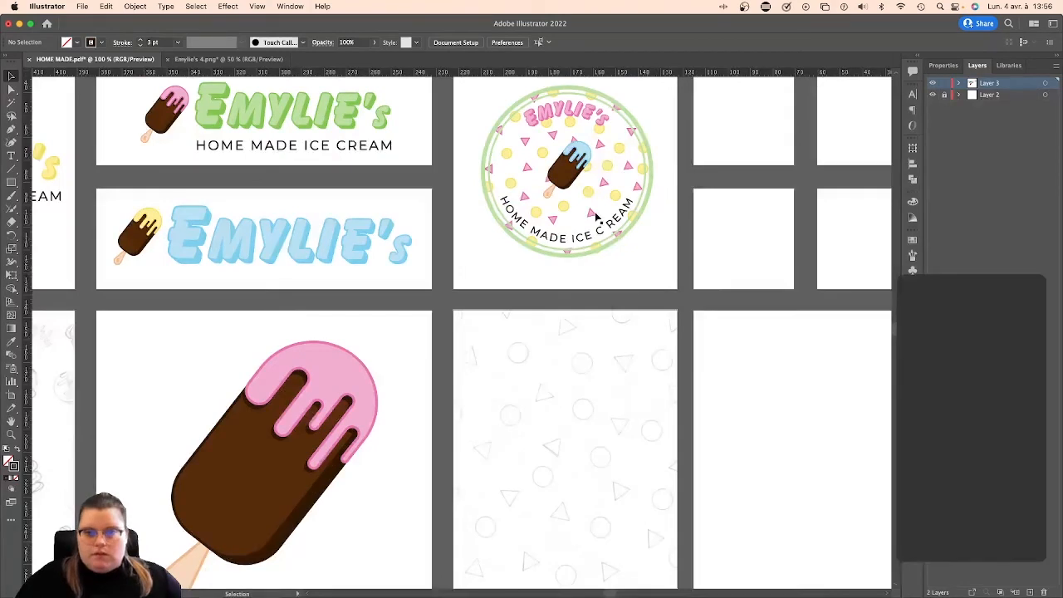
pyautogui.click(565, 209)
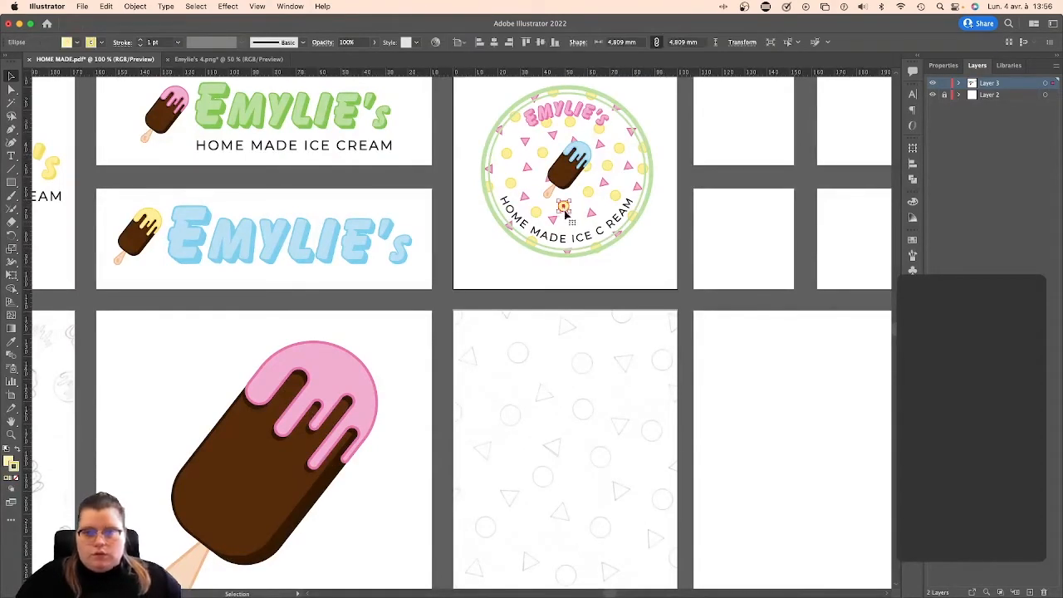
pyautogui.click(589, 279)
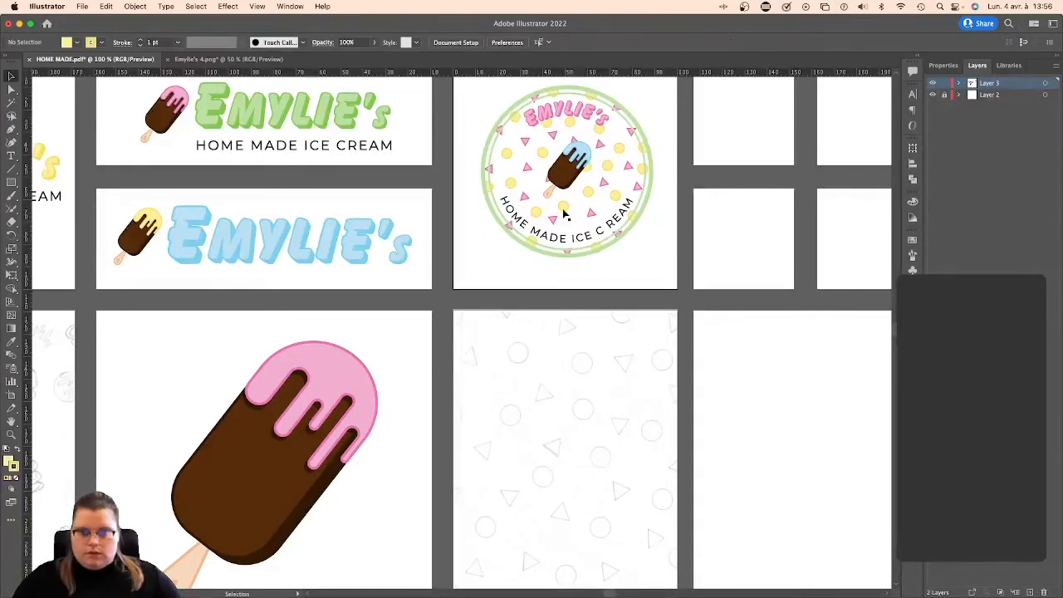
pyautogui.click(576, 228)
pyautogui.click(638, 276)
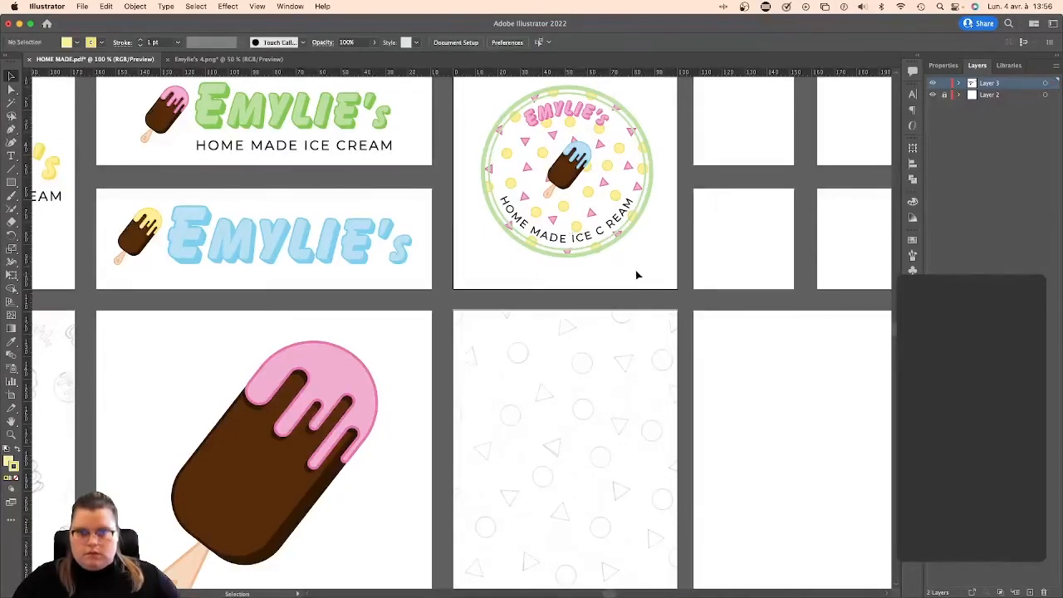
# Try to place only the light yellow front of the EMYLIE'S lettering on the sketched letter-pattern artboard.
pyautogui.hscroll(-10, 634, 269)
pyautogui.scroll(-4, 634, 269)
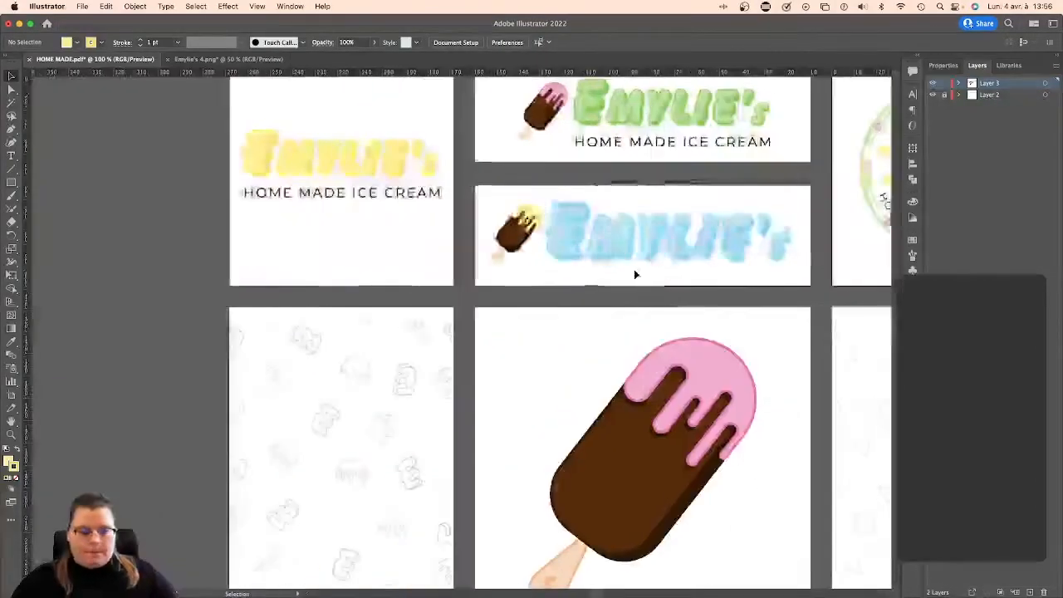
pyautogui.hscroll(-2, 636, 274)
pyautogui.scroll(1, 636, 274)
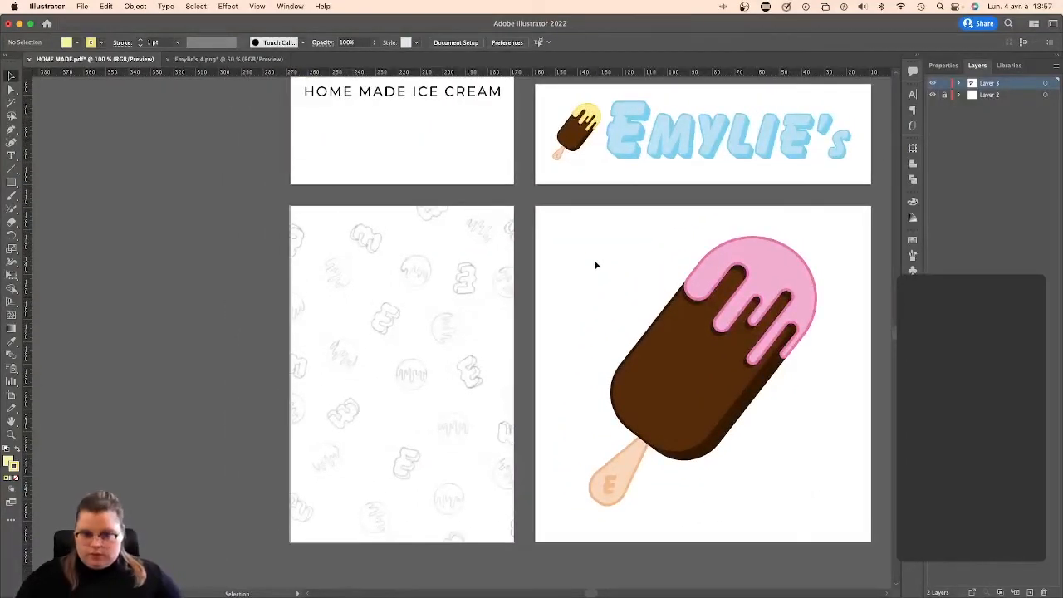
pyautogui.press('super+equal')
pyautogui.scroll(8, 535, 228)
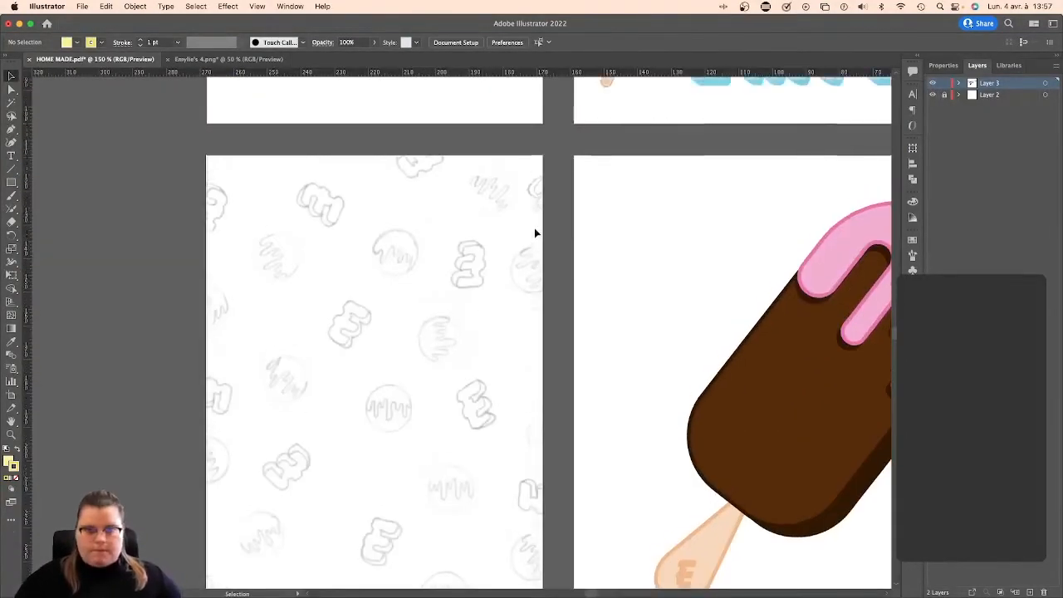
pyautogui.moveTo(275, 236); pyautogui.dragTo(298, 444)
pyautogui.scroll(-3, 351, 432)
pyautogui.scroll(-3, 351, 432)
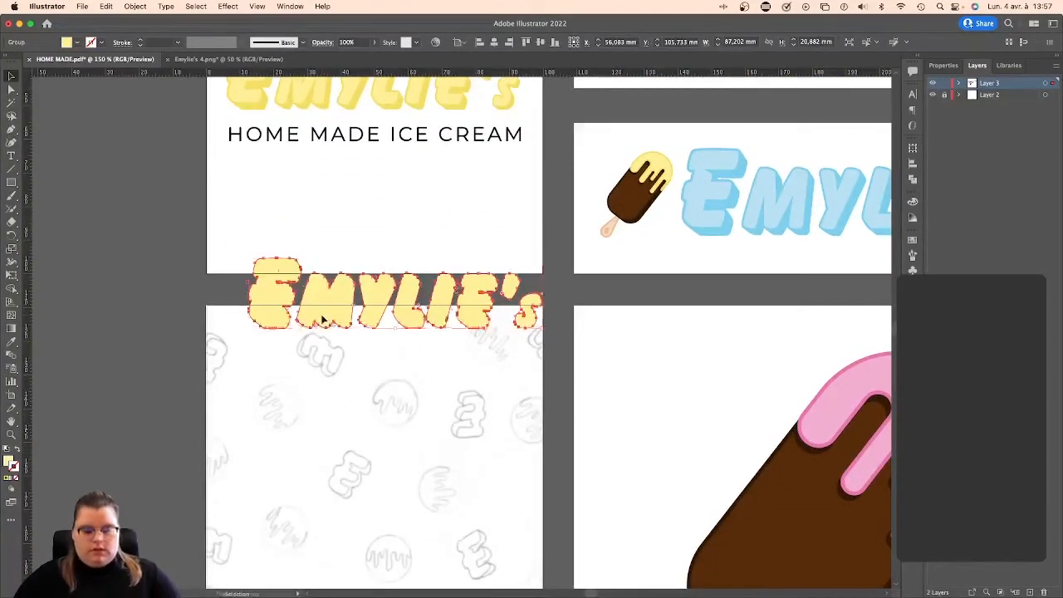
pyautogui.press('super+z')
# Copy the complete yellow EMYLIE'S lettering, including its darker shadow, onto the upper part of the sketched letter-pattern artboard.
pyautogui.scroll(3, 297, 255)
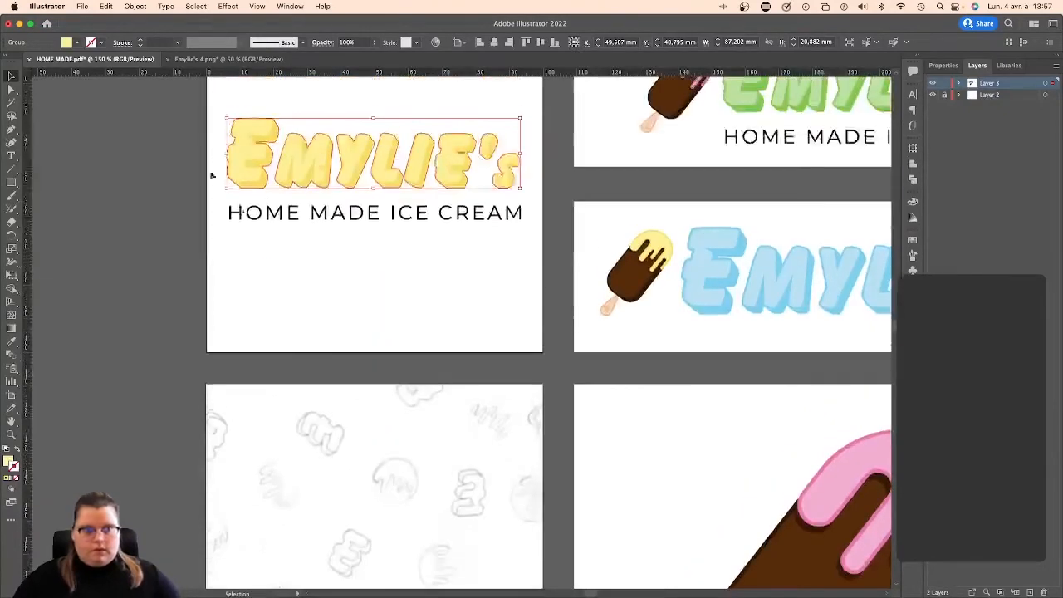
pyautogui.click(265, 165)
pyautogui.moveTo(266, 164); pyautogui.dragTo(261, 435)
pyautogui.scroll(-3, 261, 434)
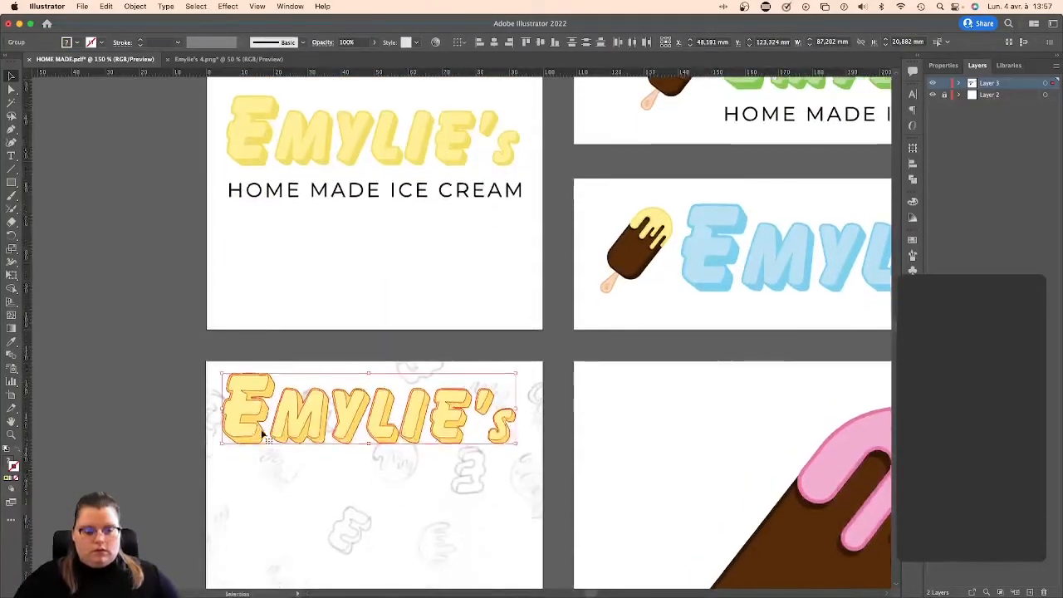
# Delete every letter of the copied lettering except the initial E.
pyautogui.click(285, 463)
pyautogui.click(456, 381)
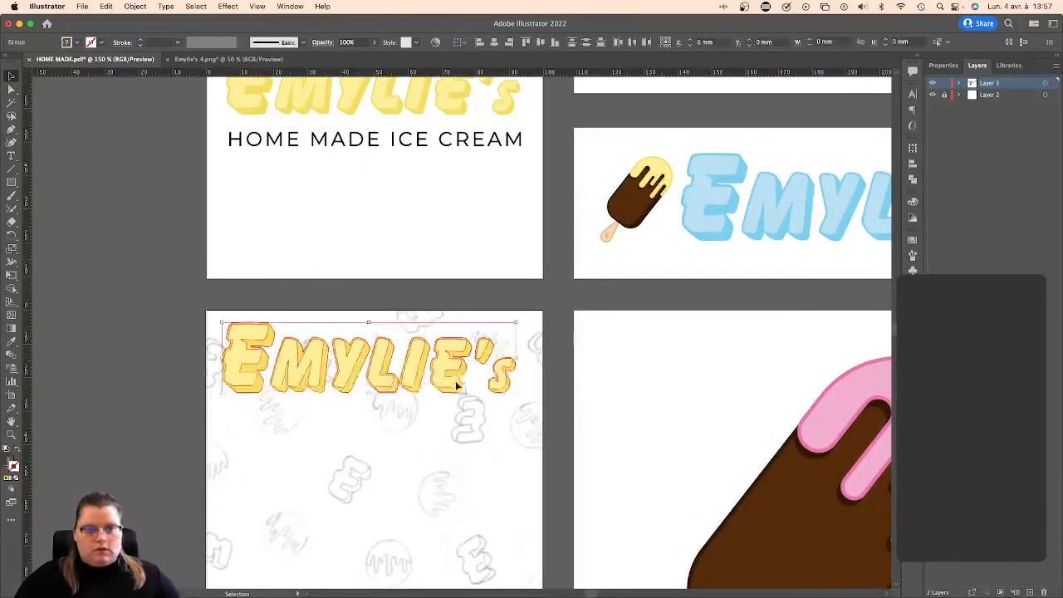
pyautogui.moveTo(288, 323); pyautogui.dragTo(570, 418)
pyautogui.press('Delete')
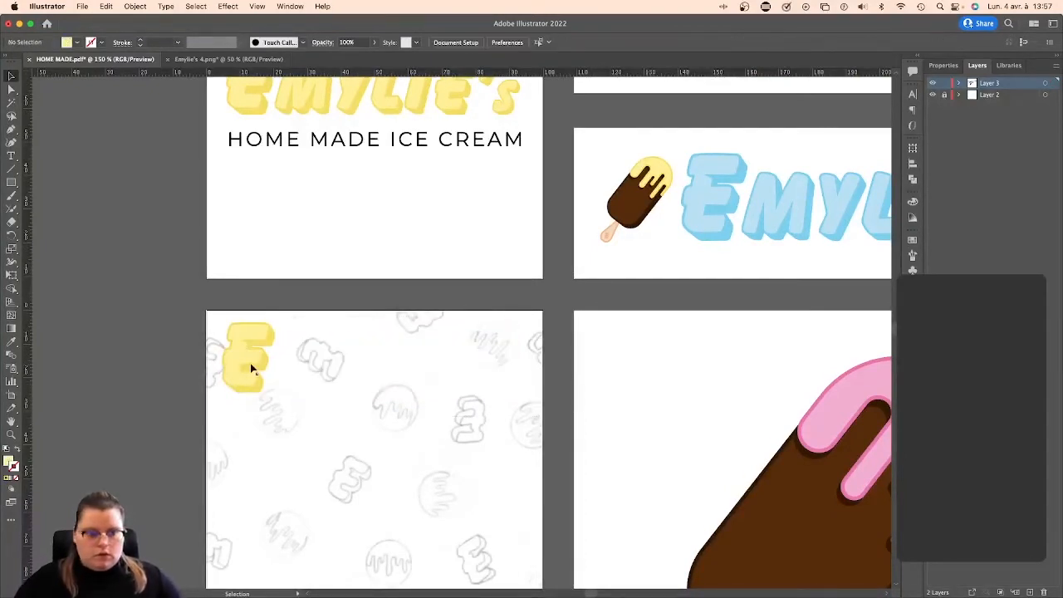
# Try to move one part of the copied yellow E across the pattern artboard.
pyautogui.click(269, 346)
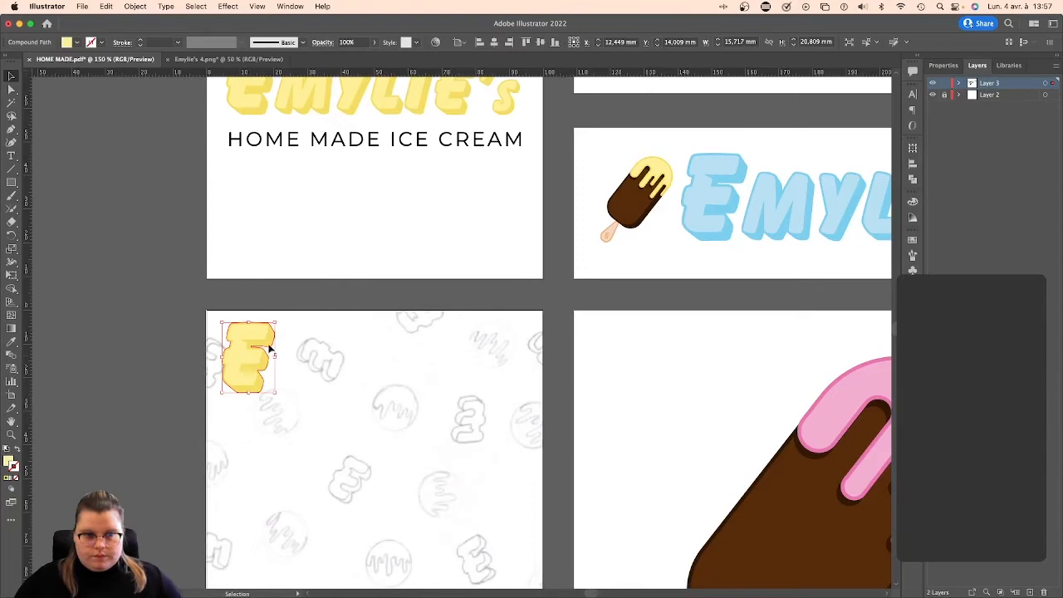
pyautogui.click(315, 350)
pyautogui.moveTo(259, 335); pyautogui.dragTo(418, 339)
pyautogui.press('super+z')
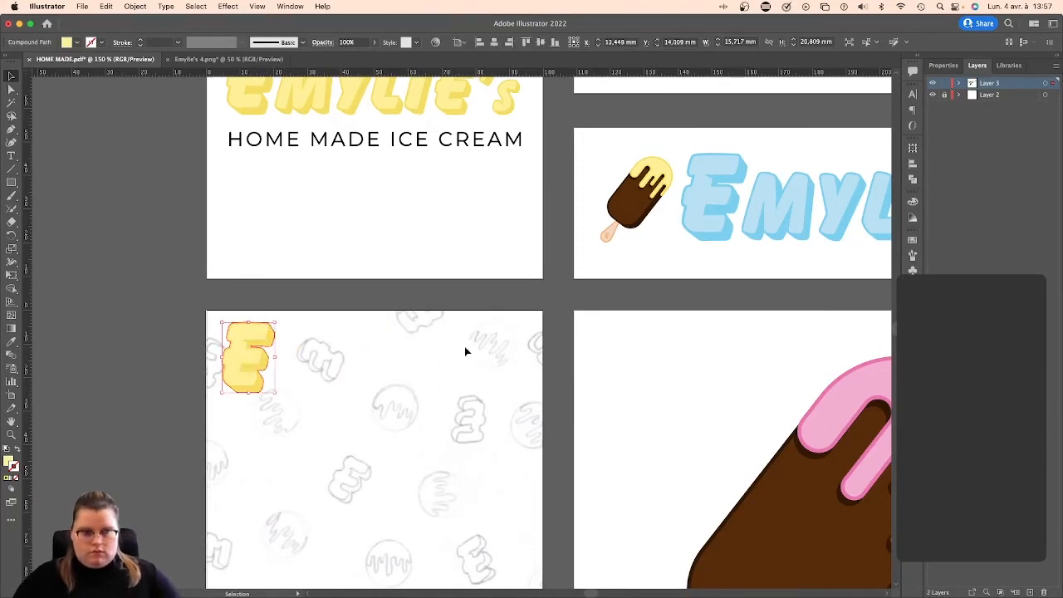
# Place small rotated copies of the complete yellow E over the four sketched E's in the upper part of the pattern artboard.
pyautogui.click(260, 336)
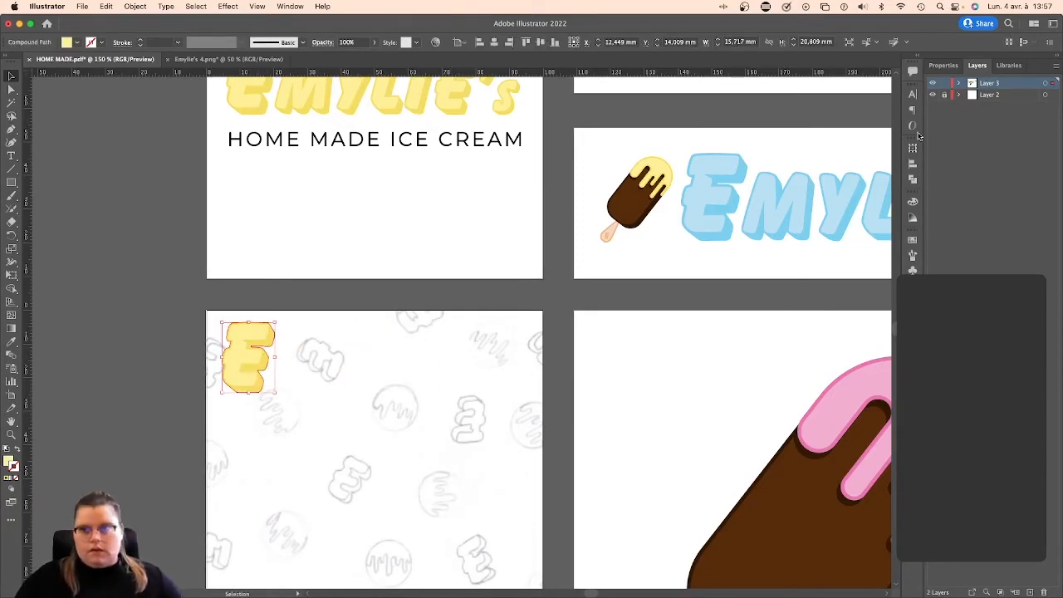
pyautogui.scroll(-3, 598, 306)
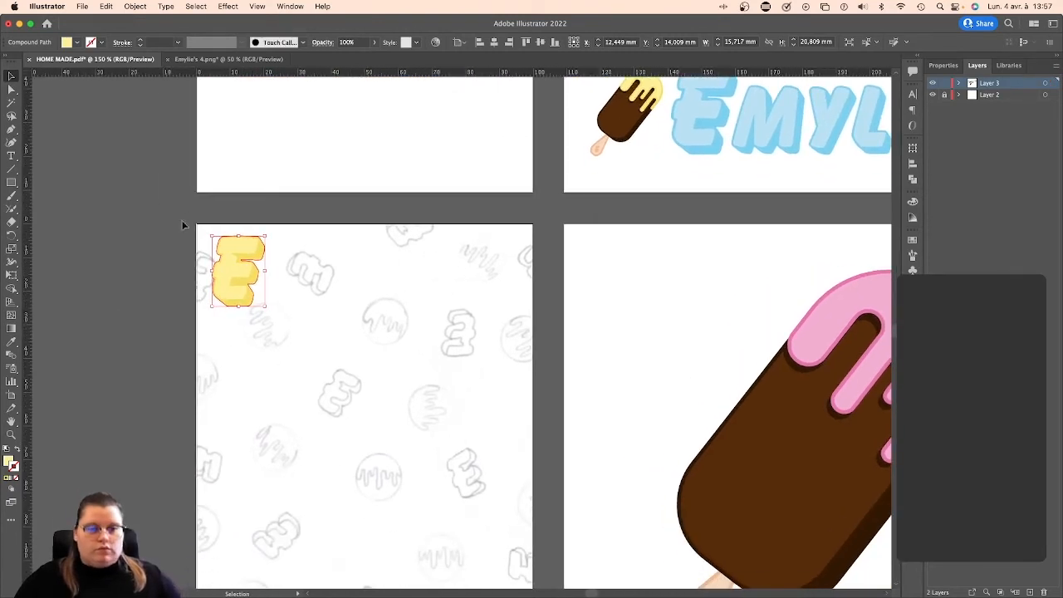
pyautogui.moveTo(184, 225); pyautogui.dragTo(316, 312)
pyautogui.moveTo(256, 256); pyautogui.dragTo(532, 260)
pyautogui.click(551, 275)
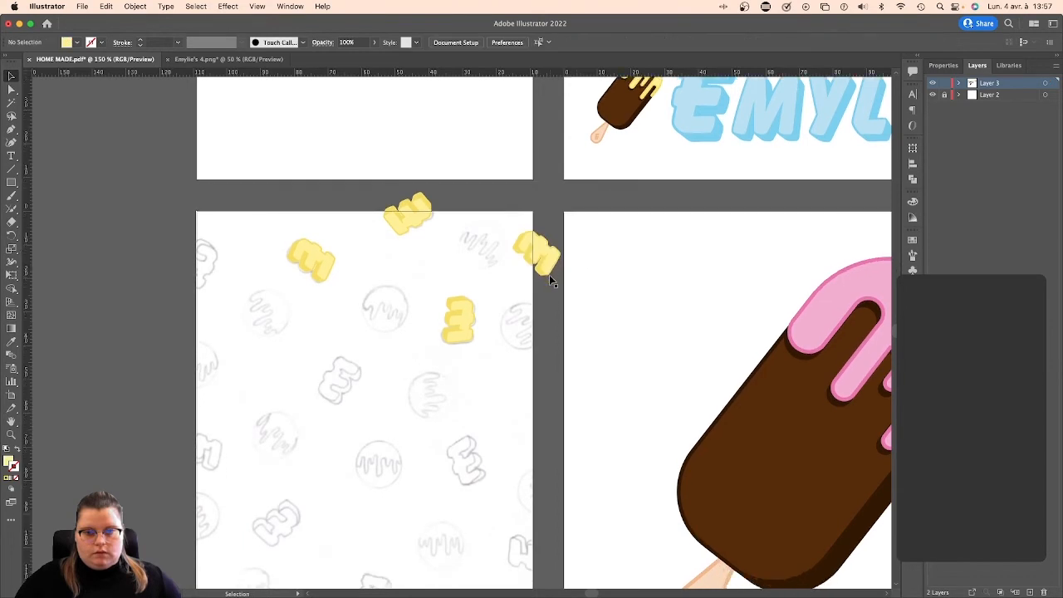
# Copy the yellow E at the pattern artboard's right edge onto the sketched E lower on that edge and rotate it to match.
pyautogui.scroll(-5, 551, 275)
pyautogui.keyDown('alt'); pyautogui.moveTo(541, 165); pyautogui.dragTo(532, 456); pyautogui.keyUp('alt')
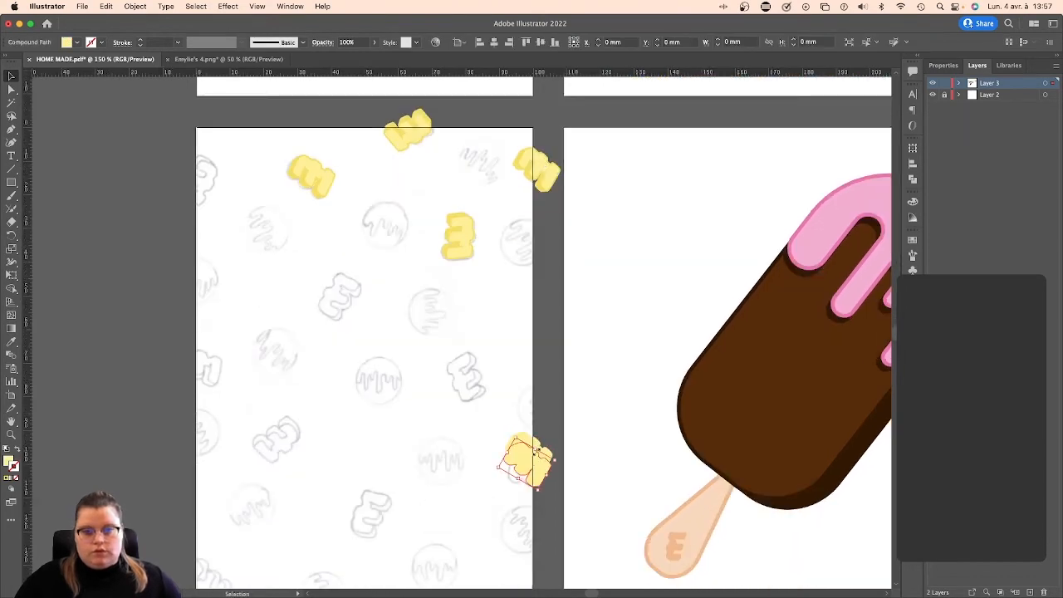
pyautogui.press('super+z')
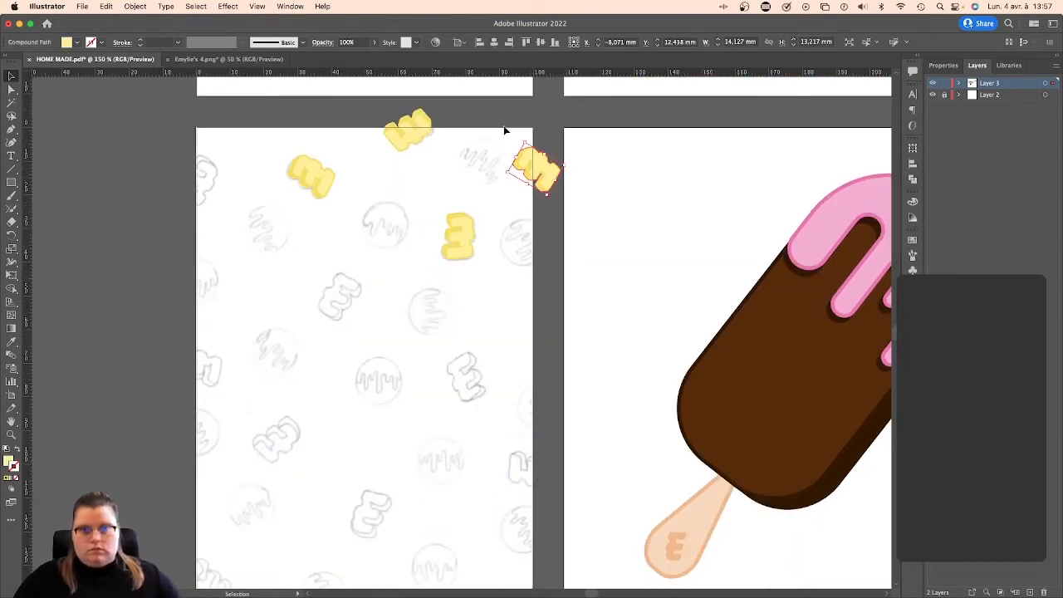
pyautogui.keyDown('alt'); pyautogui.moveTo(540, 226); pyautogui.dragTo(537, 453); pyautogui.keyUp('alt')
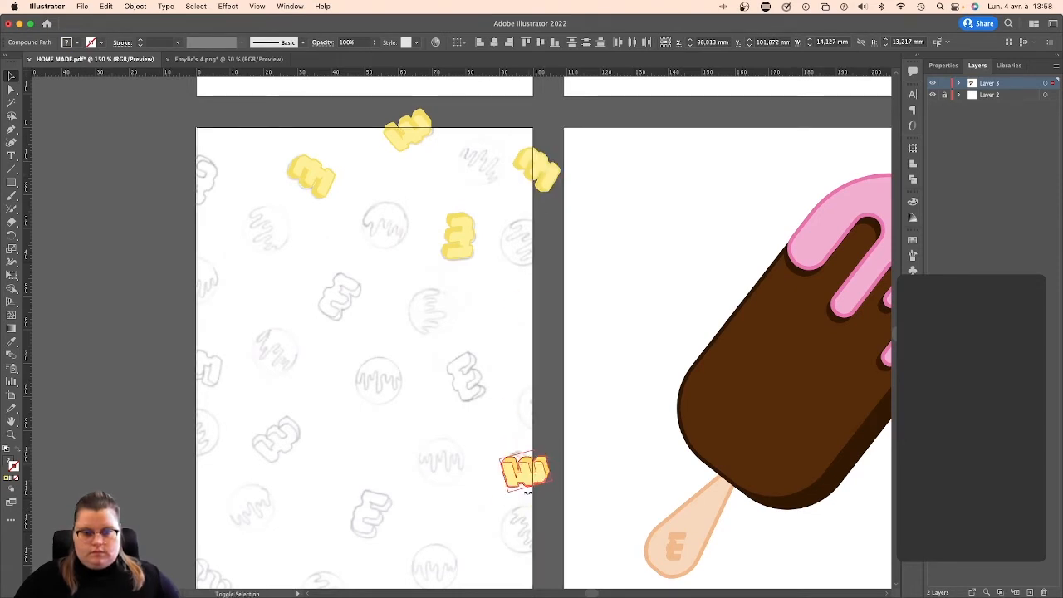
pyautogui.moveTo(528, 492); pyautogui.dragTo(523, 494)
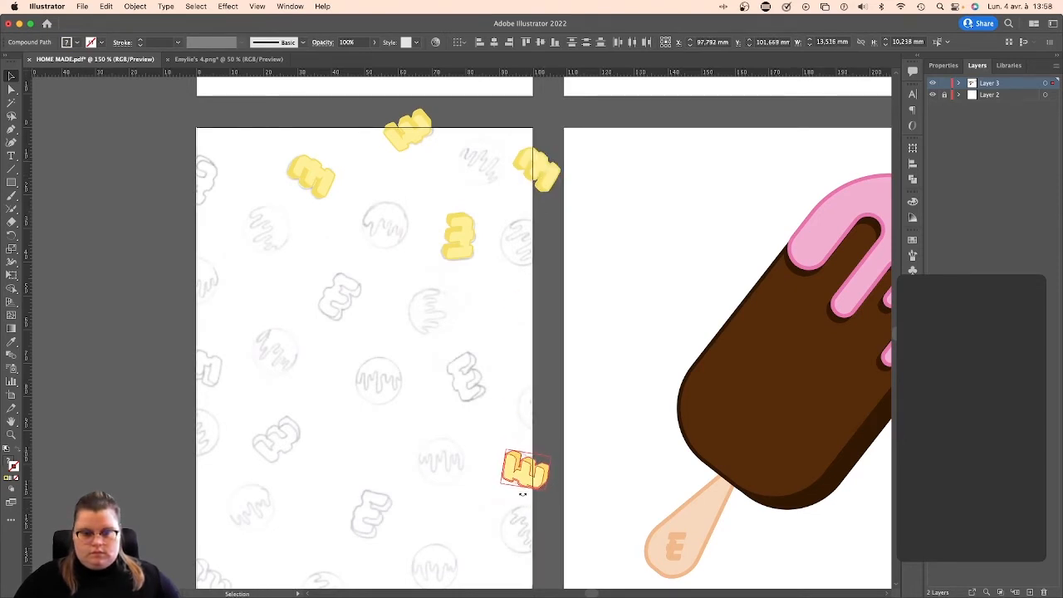
pyautogui.click(447, 483)
pyautogui.press('super+minus')
pyautogui.press('super+minus')
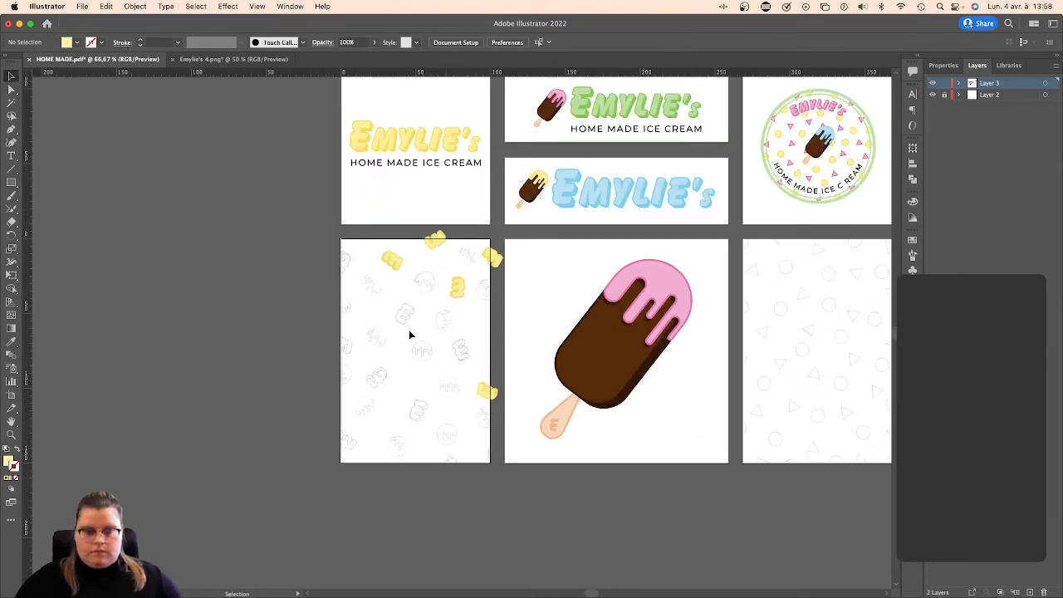
pyautogui.moveTo(511, 396); pyautogui.dragTo(510, 397)
pyautogui.rightClick(489, 390)
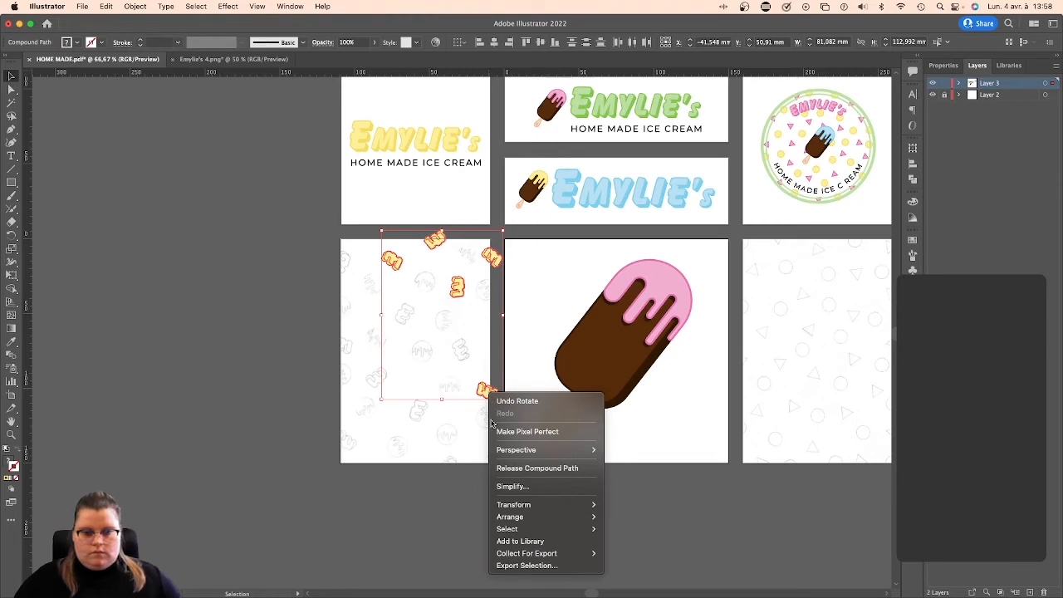
pyautogui.click(334, 372)
# Copy the lower right-edge E onto the upright sketched E above it and rotate the copy to match the sketch.
pyautogui.click(426, 342)
pyautogui.moveTo(473, 380); pyautogui.dragTo(495, 404)
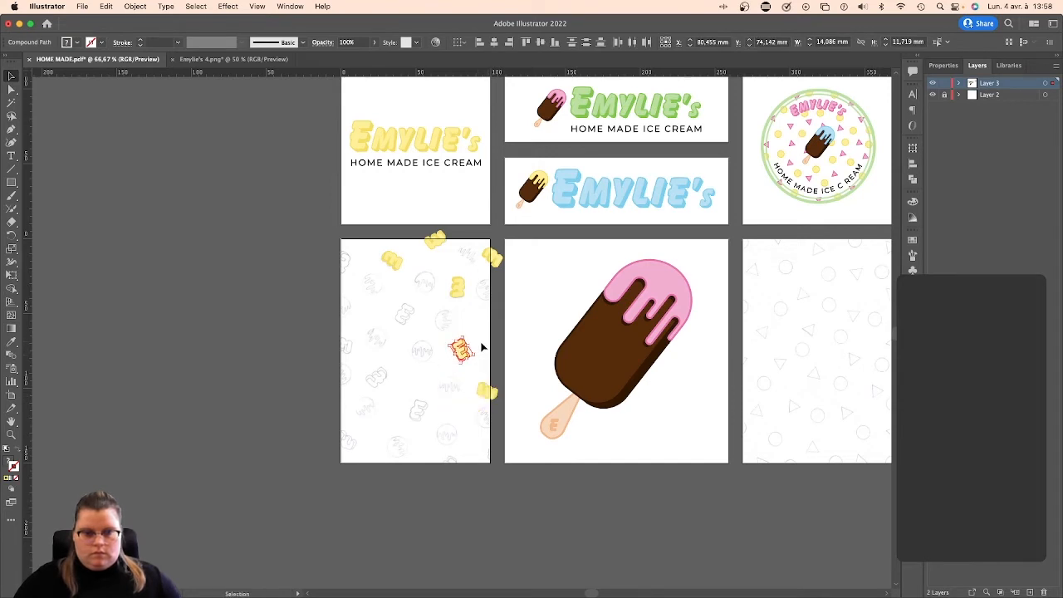
pyautogui.click(466, 355)
pyautogui.click(443, 353)
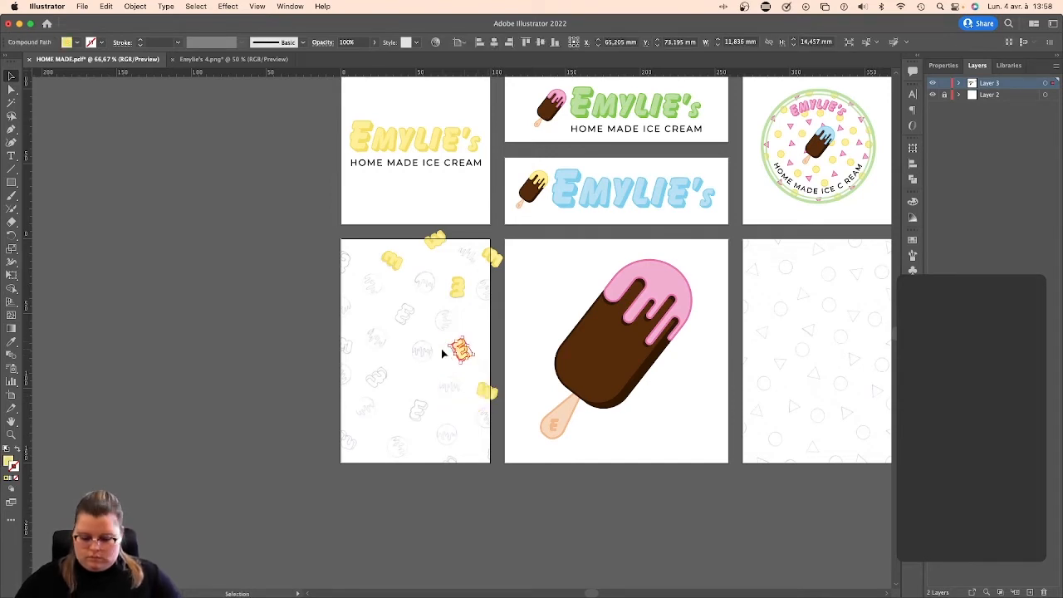
# Copy the yellow E from the right part of the pattern artboard onto the tilted sketched E left of its upper centre and rotate it to match.
pyautogui.scroll(3, 442, 353)
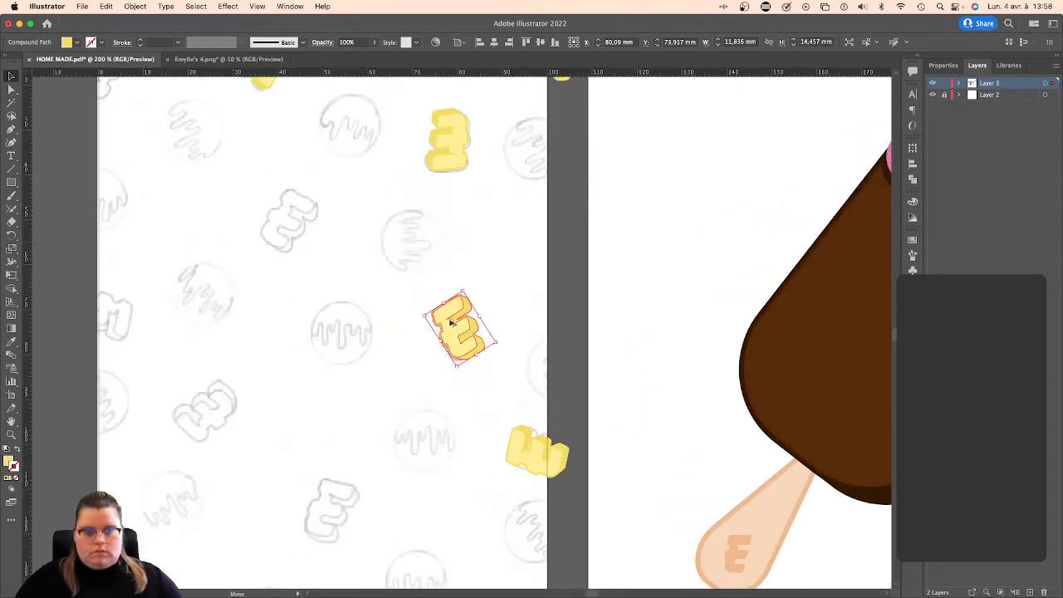
pyautogui.moveTo(451, 323); pyautogui.dragTo(331, 261)
pyautogui.press('super+z')
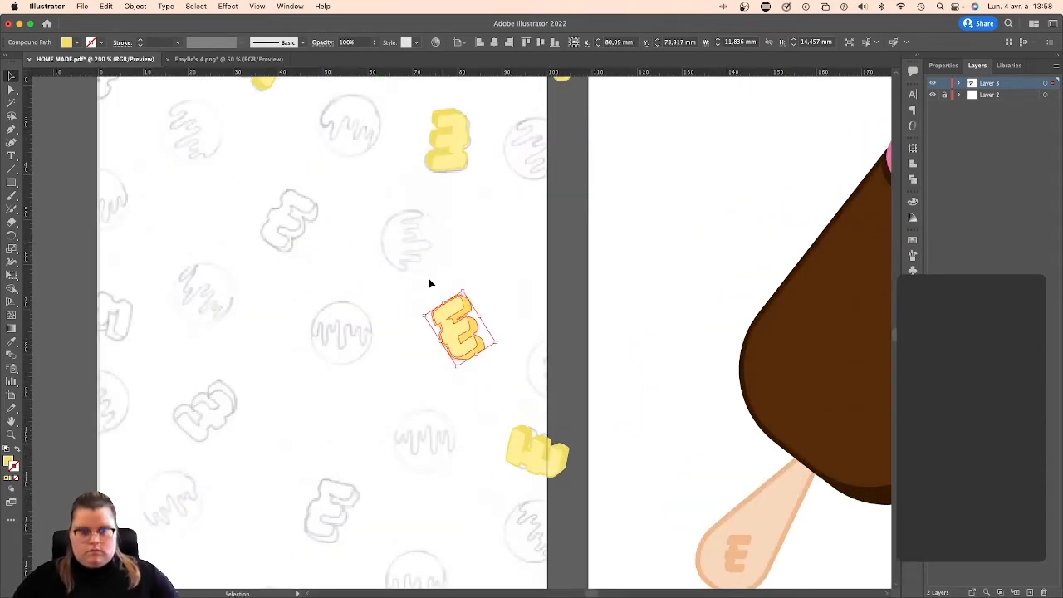
pyautogui.moveTo(436, 321); pyautogui.dragTo(333, 311)
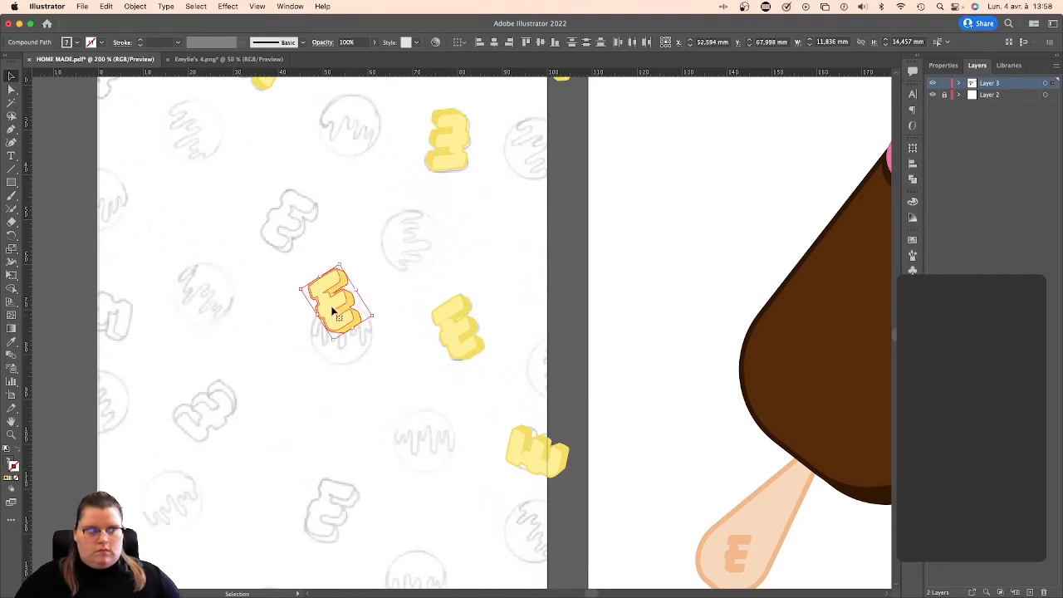
pyautogui.moveTo(342, 261); pyautogui.dragTo(301, 207)
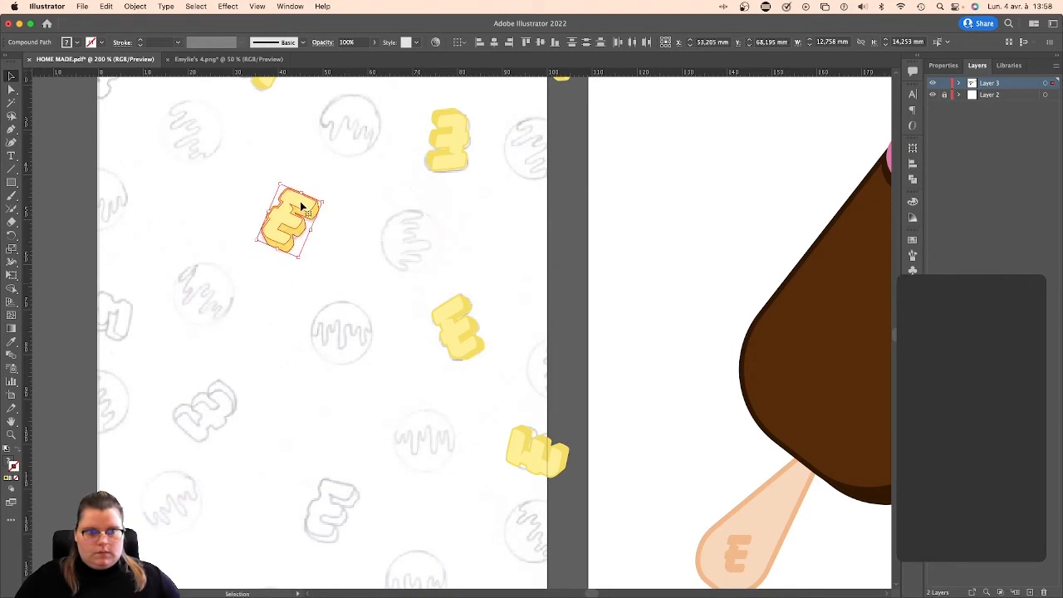
# Place rotated copies of the yellow E over the two sketched E's on the left edge, near the top corner and halfway down.
pyautogui.scroll(5, 303, 210)
pyautogui.hscroll(-3, 303, 210)
pyautogui.moveTo(344, 323)
pyautogui.mouseDown()
pyautogui.moveTo(166, 163)
pyautogui.moveTo(113, 186)
pyautogui.moveTo(101, 178)
pyautogui.moveTo(152, 180)
pyautogui.mouseUp()
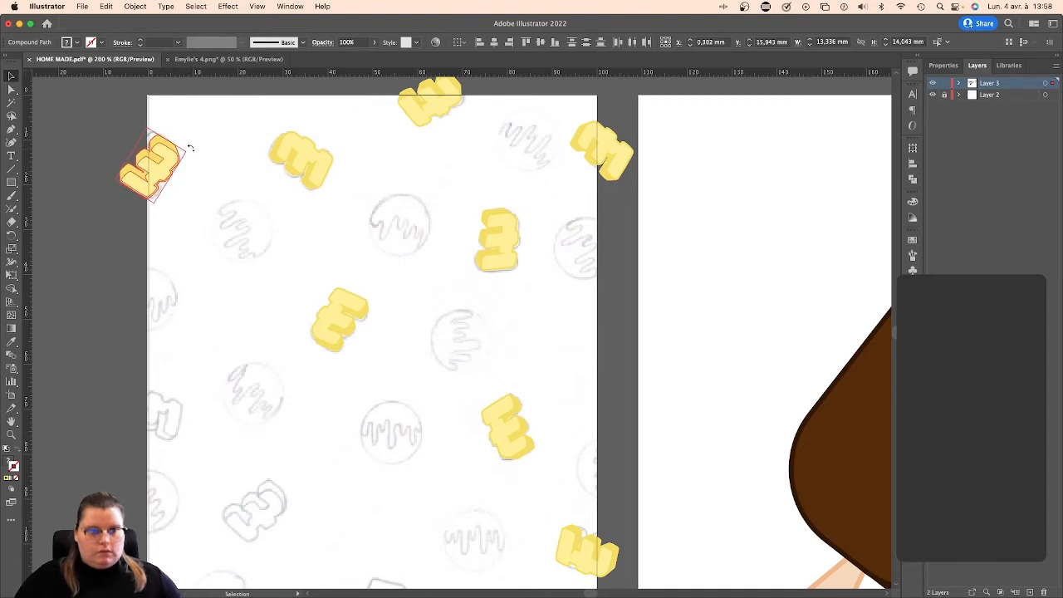
pyautogui.moveTo(190, 147)
pyautogui.mouseDown()
pyautogui.moveTo(171, 419)
pyautogui.moveTo(174, 407)
pyautogui.mouseUp()
pyautogui.scroll(-3, 186, 147)
pyautogui.moveTo(201, 372); pyautogui.dragTo(128, 354)
pyautogui.moveTo(164, 394); pyautogui.dragTo(151, 381)
pyautogui.scroll(-5, 161, 368)
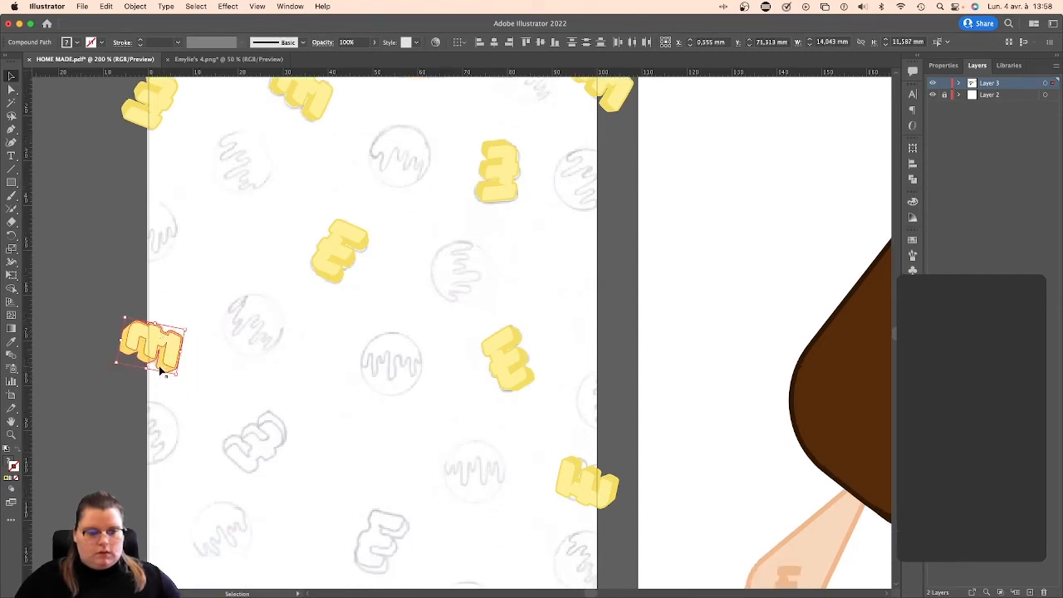
# Place rotated copies of the yellow E over the sketched E left of centre and the one low on the left edge.
pyautogui.moveTo(154, 243)
pyautogui.mouseDown()
pyautogui.moveTo(263, 349)
pyautogui.moveTo(288, 337)
pyautogui.moveTo(267, 368)
pyautogui.moveTo(266, 341)
pyautogui.mouseUp()
pyautogui.scroll(-3, 266, 341)
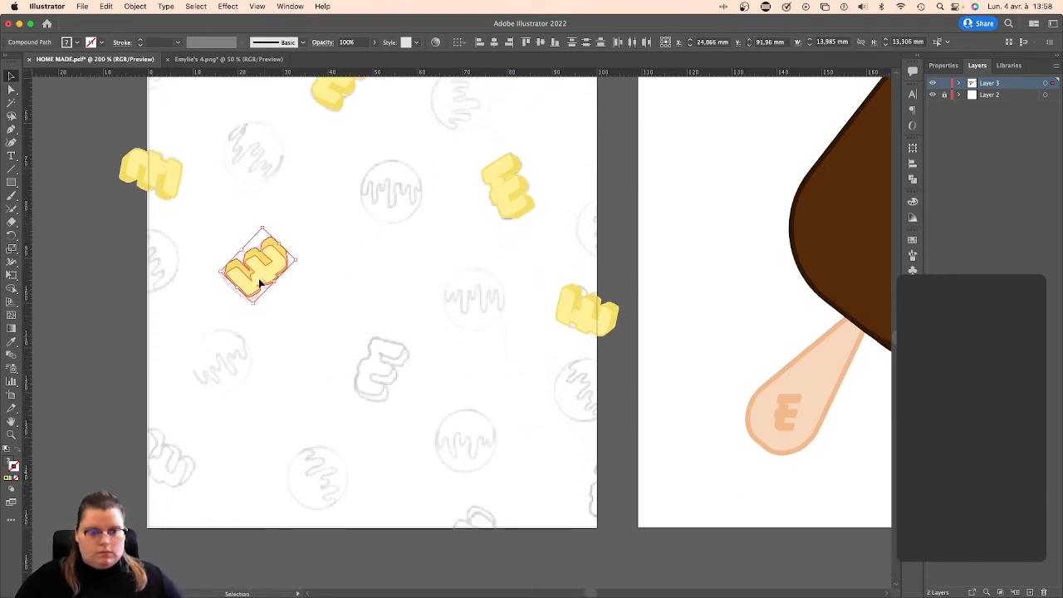
pyautogui.moveTo(261, 280); pyautogui.dragTo(174, 470)
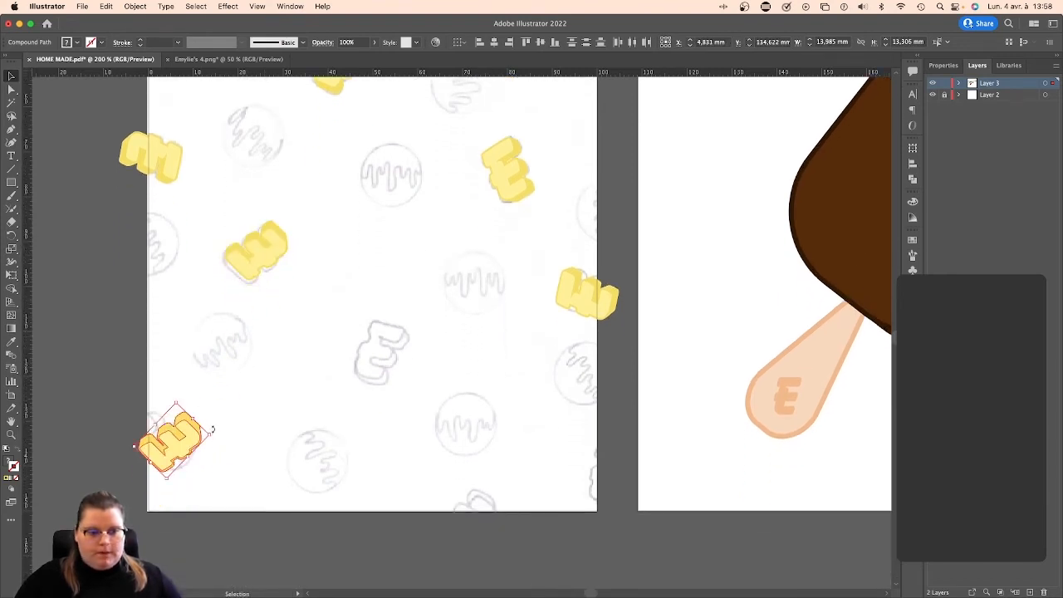
pyautogui.moveTo(213, 430); pyautogui.dragTo(194, 475)
# Place rotated copies of the yellow E over the sketched E's in the lower centre, on the bottom edge and at the lower right edge.
pyautogui.moveTo(167, 432); pyautogui.dragTo(420, 522)
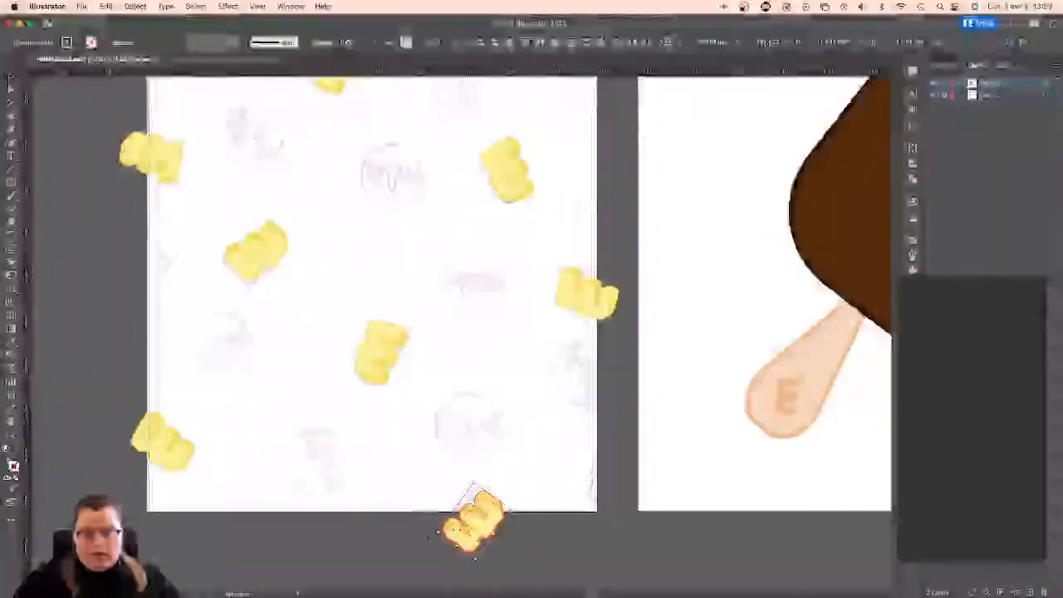
pyautogui.moveTo(488, 526); pyautogui.dragTo(614, 471)
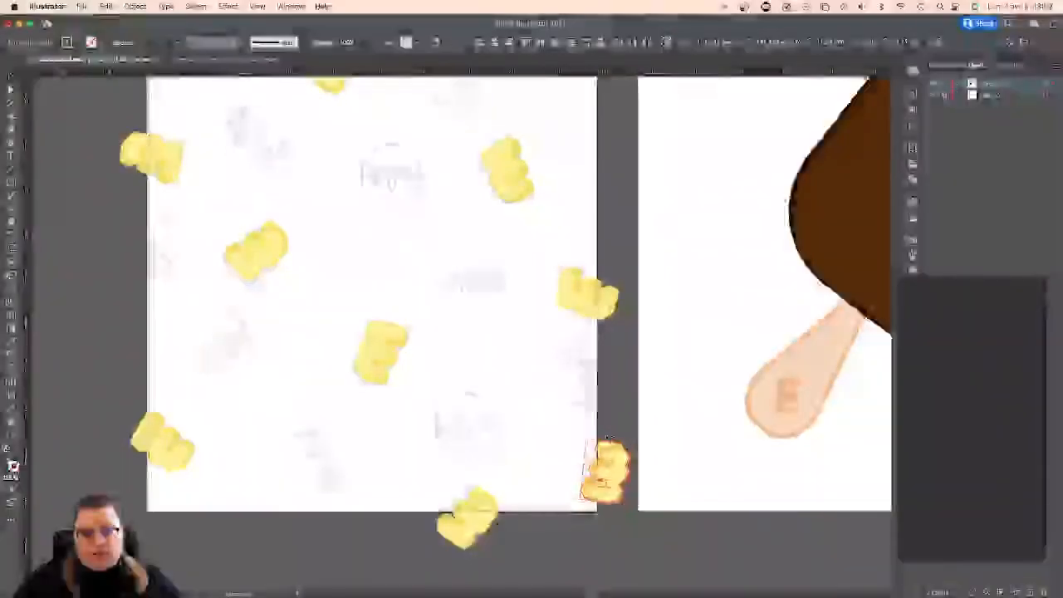
pyautogui.click(617, 422)
pyautogui.press('super+minus')
pyautogui.press('super+minus')
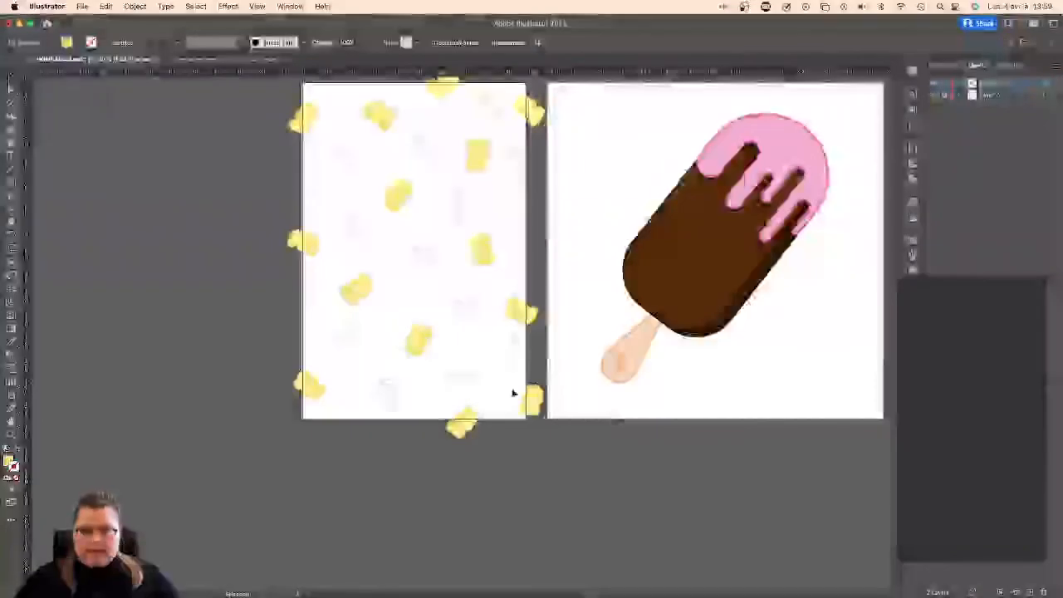
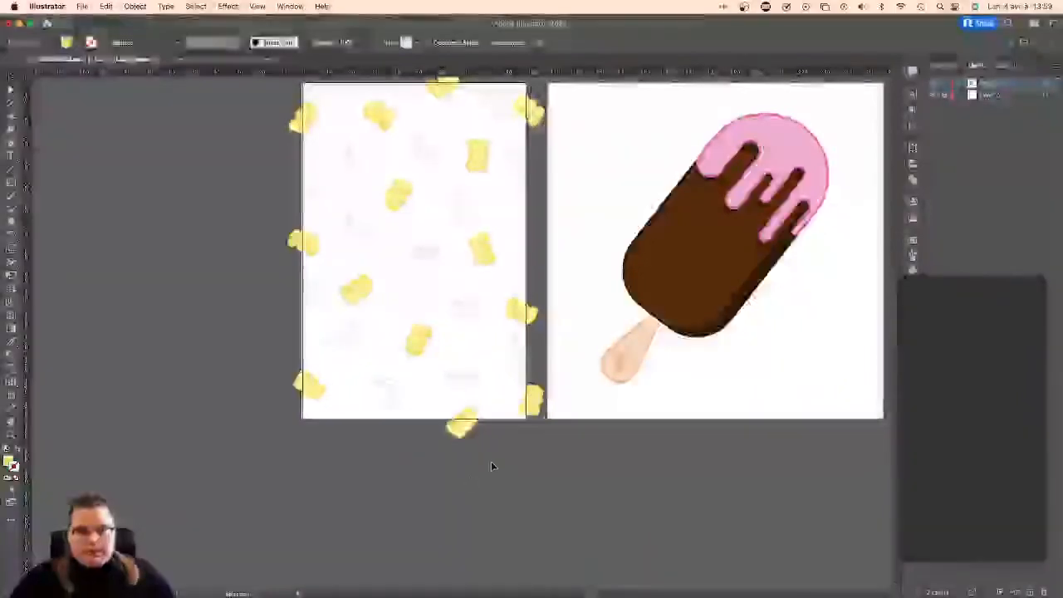
# Copy the yellow glaze from the small ice cream beside the blue logo onto the centre of the pattern artboard.
pyautogui.scroll(3, 494, 462)
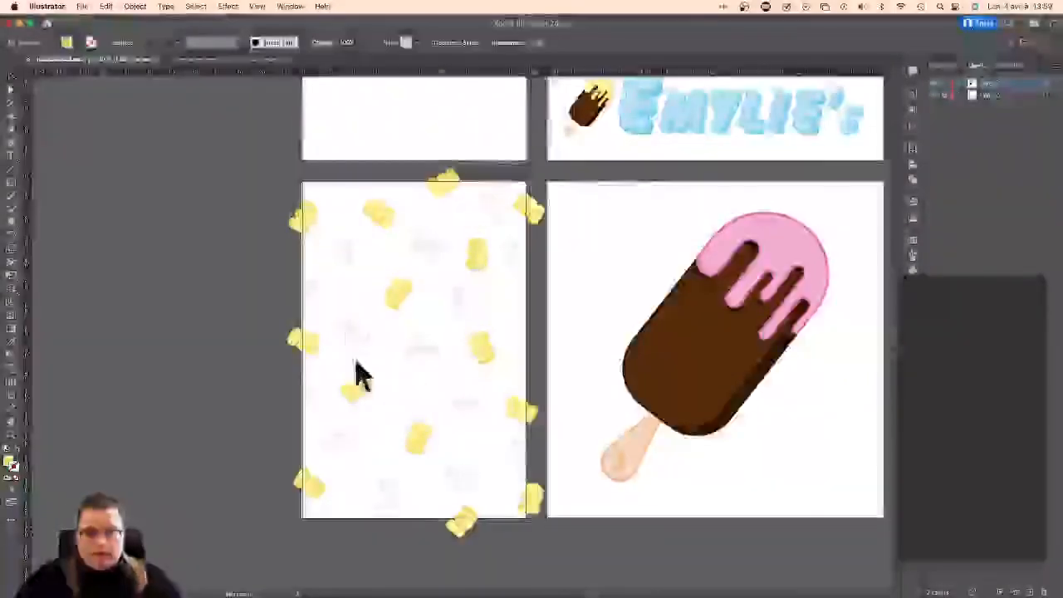
pyautogui.click(774, 244)
pyautogui.scroll(2, 774, 244)
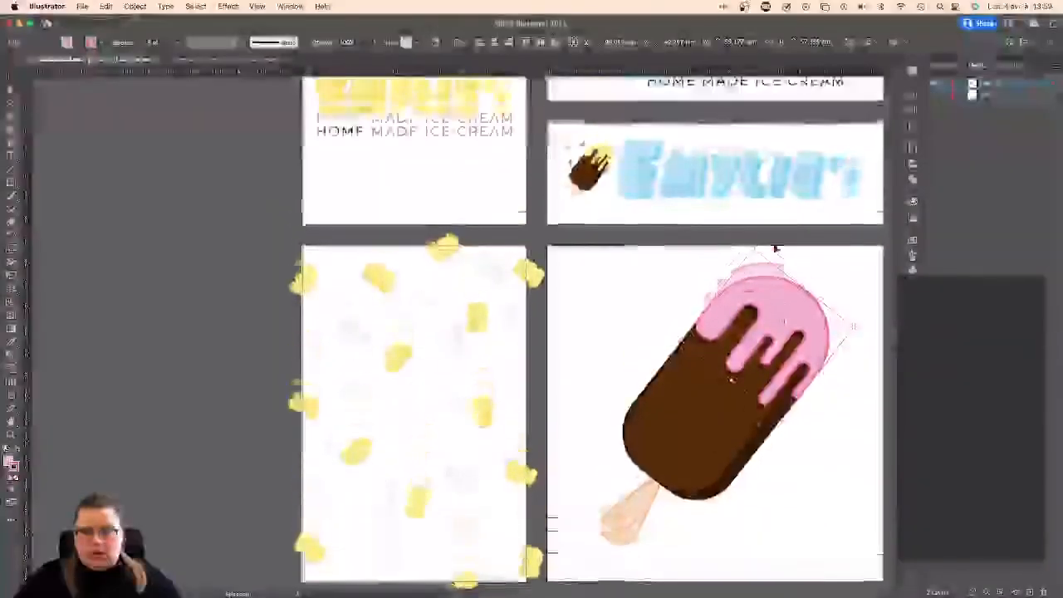
pyautogui.click(601, 158)
pyautogui.moveTo(601, 158); pyautogui.dragTo(427, 429)
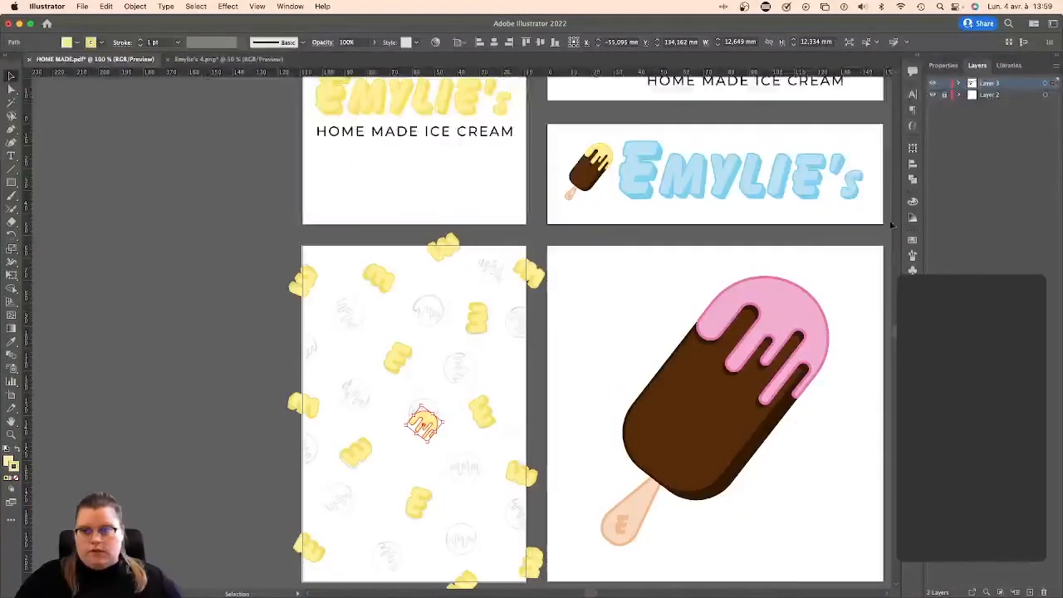
# Recolour the copied glaze with the R=121 blue swatch for the stroke and the R=185 light blue swatch for the fill.
pyautogui.click(913, 241)
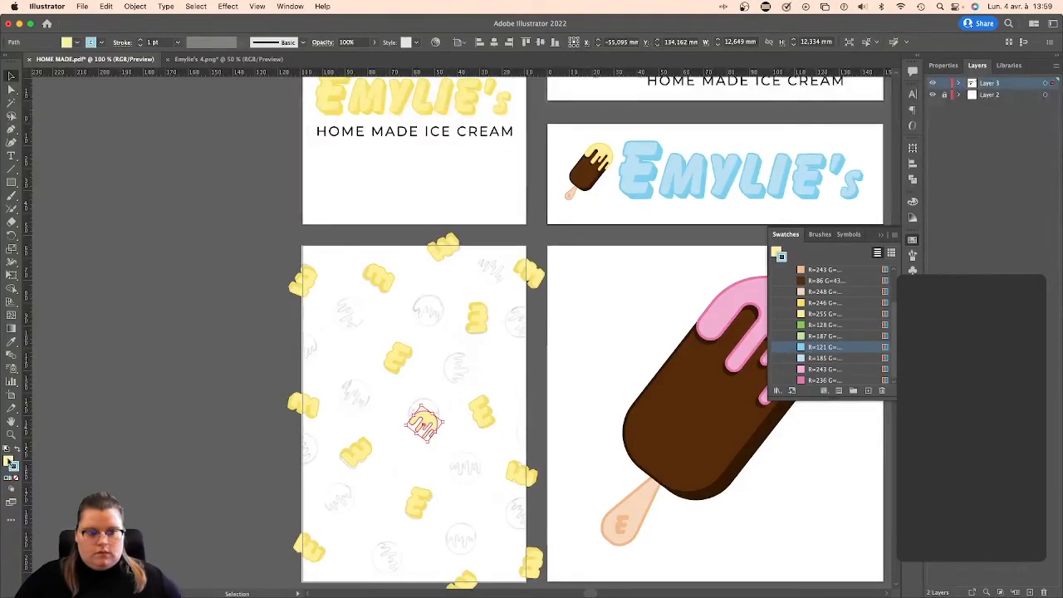
pyautogui.click(9, 461)
pyautogui.click(913, 241)
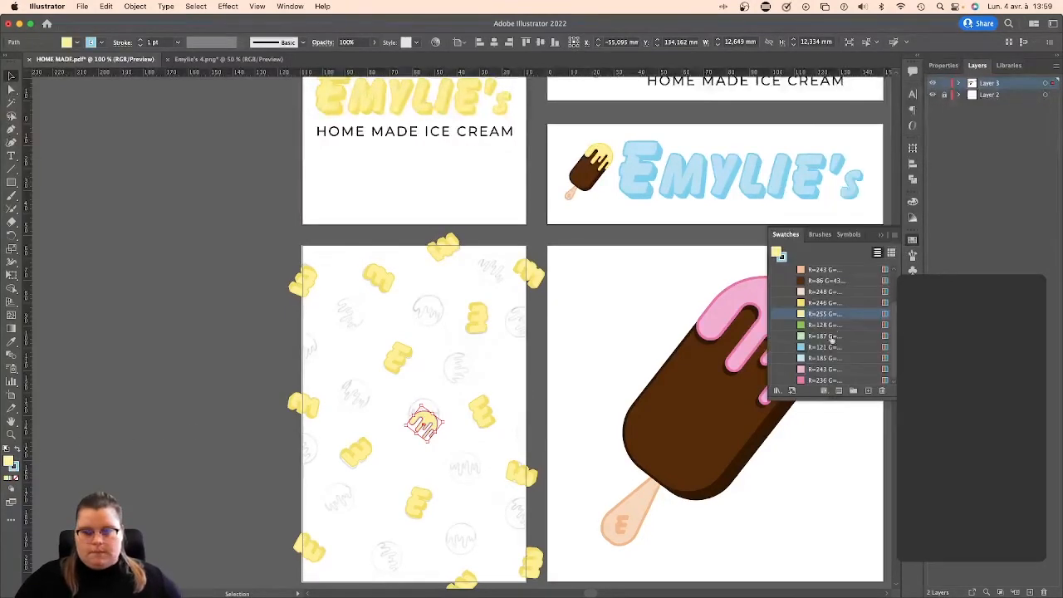
pyautogui.click(812, 359)
pyautogui.click(427, 388)
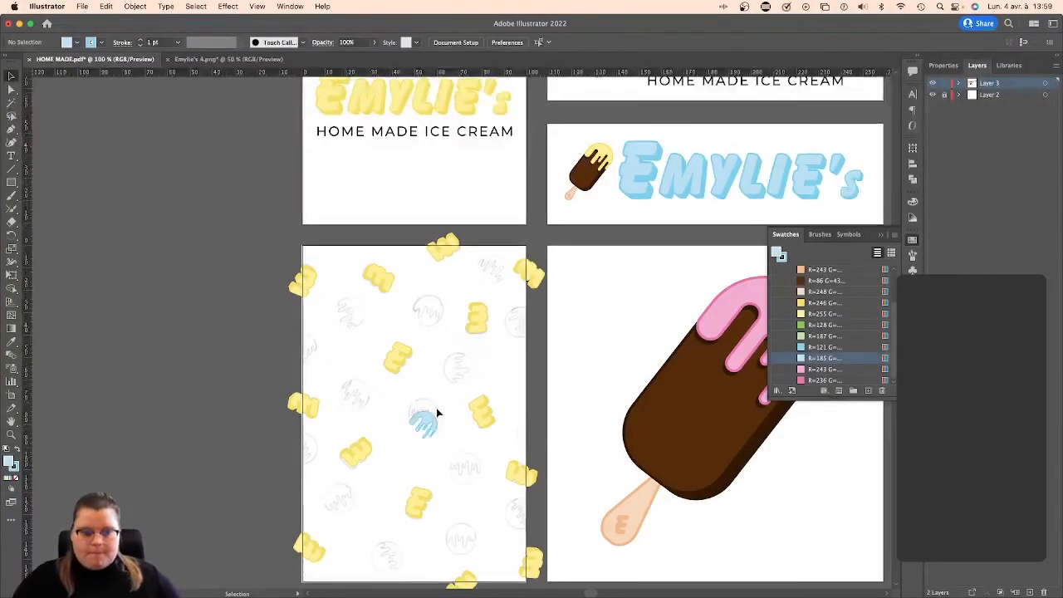
# Straighten the blue glaze over the central sketched circle and place a sideways copy over the circle above and right of it.
pyautogui.moveTo(435, 415)
pyautogui.mouseDown()
pyautogui.moveTo(437, 400)
pyautogui.moveTo(430, 415)
pyautogui.mouseUp()
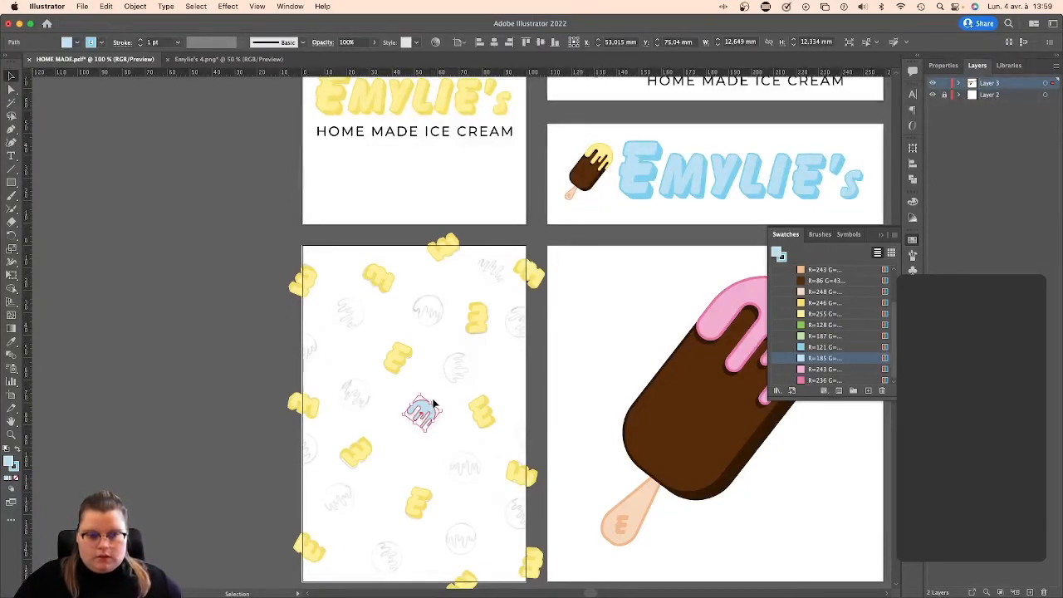
pyautogui.moveTo(431, 398); pyautogui.dragTo(421, 390)
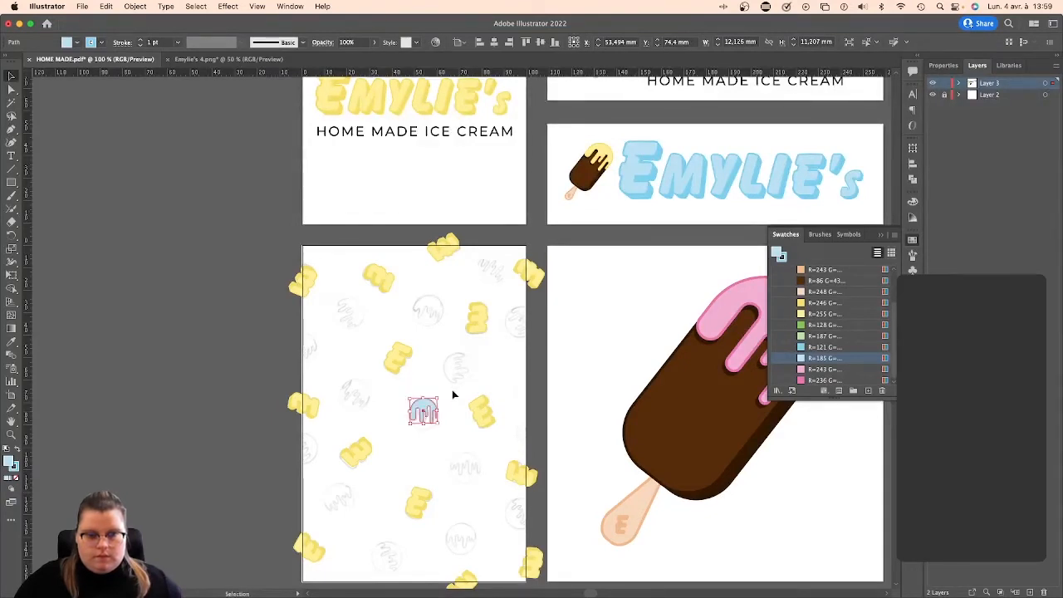
pyautogui.moveTo(422, 407); pyautogui.dragTo(448, 344)
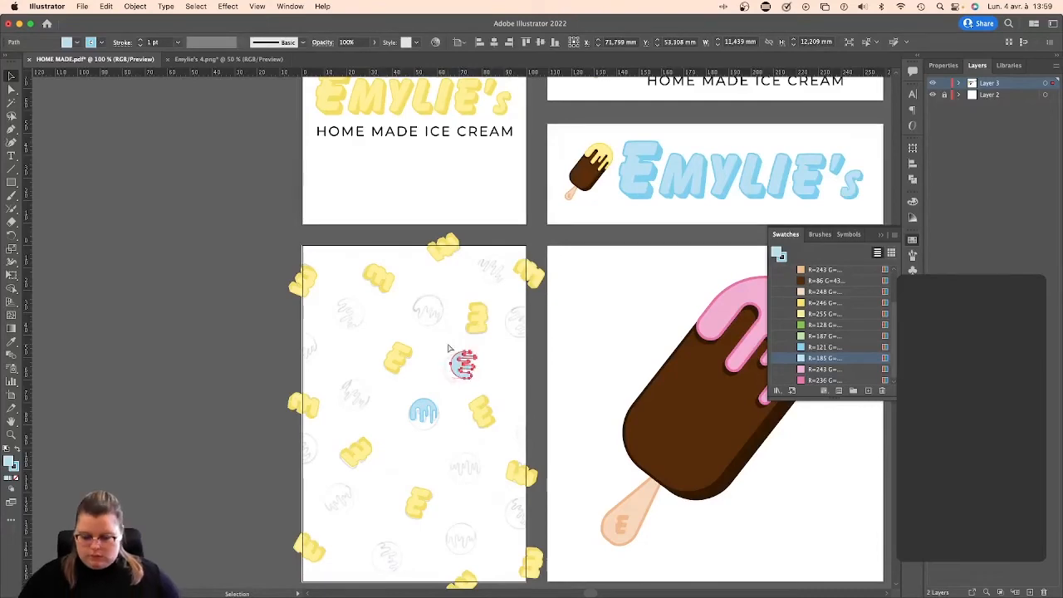
# Place rotated copies of the blue glaze over the sketched circles at the right edge and in the upper centre of the pattern.
pyautogui.press('super+plus')
pyautogui.press('super+plus')
pyautogui.press('super+plus')
pyautogui.moveTo(461, 329); pyautogui.dragTo(630, 197)
pyautogui.click(515, 342)
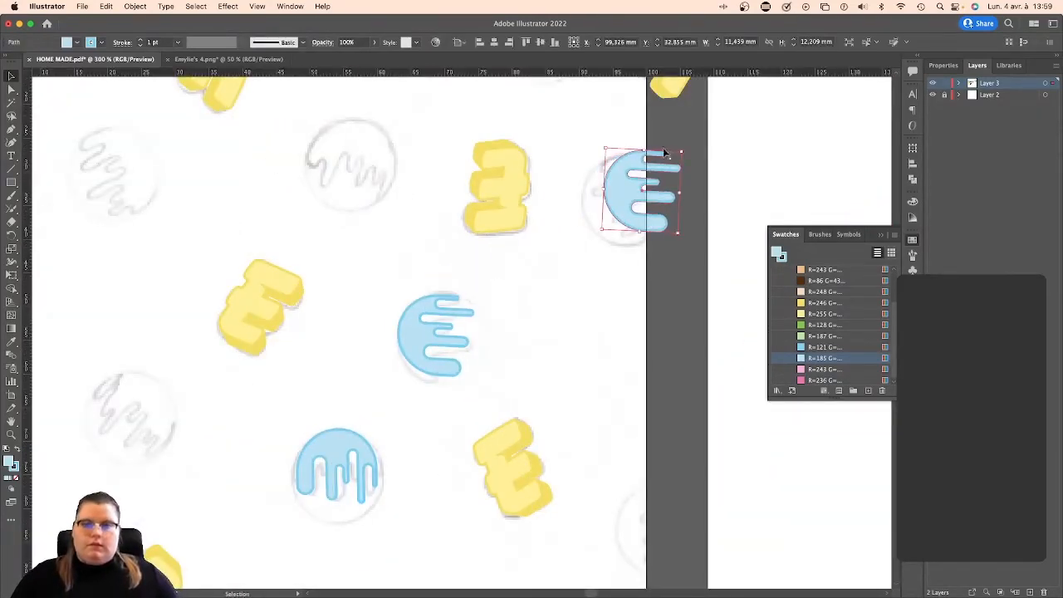
pyautogui.moveTo(685, 147); pyautogui.dragTo(379, 154)
pyautogui.scroll(3, 382, 154)
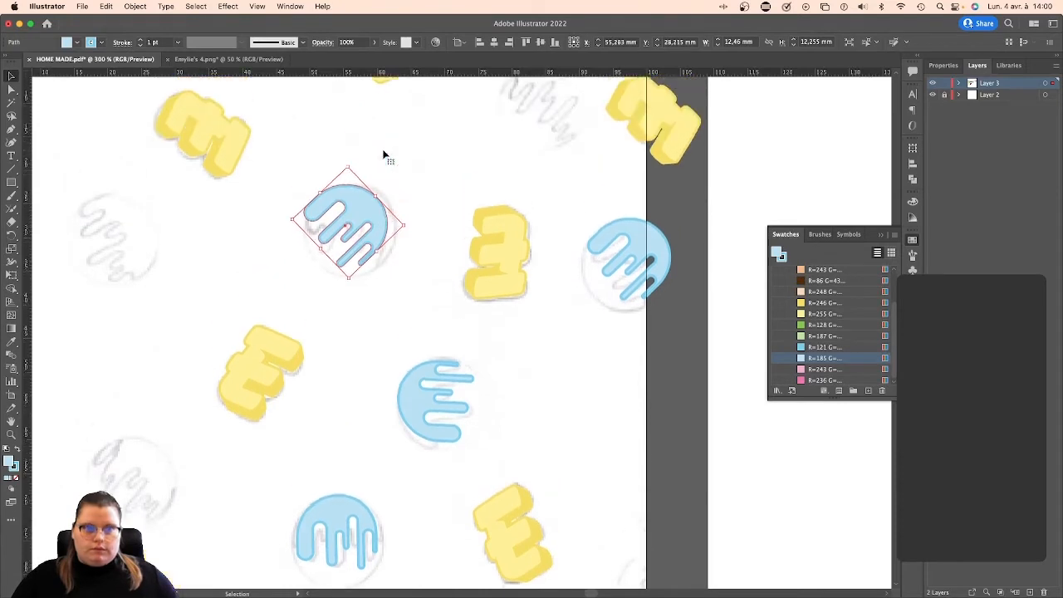
pyautogui.moveTo(381, 205)
pyautogui.mouseDown()
pyautogui.moveTo(363, 206)
pyautogui.moveTo(371, 214)
pyautogui.mouseUp()
# Place rotated copies of the blue glaze over the sketched circles near the pattern's top right corner and in its upper left part.
pyautogui.scroll(4, 353, 337)
pyautogui.keyDown('alt'); pyautogui.moveTo(353, 337); pyautogui.dragTo(535, 255); pyautogui.keyUp('alt')
pyautogui.hscroll(-5, 536, 258)
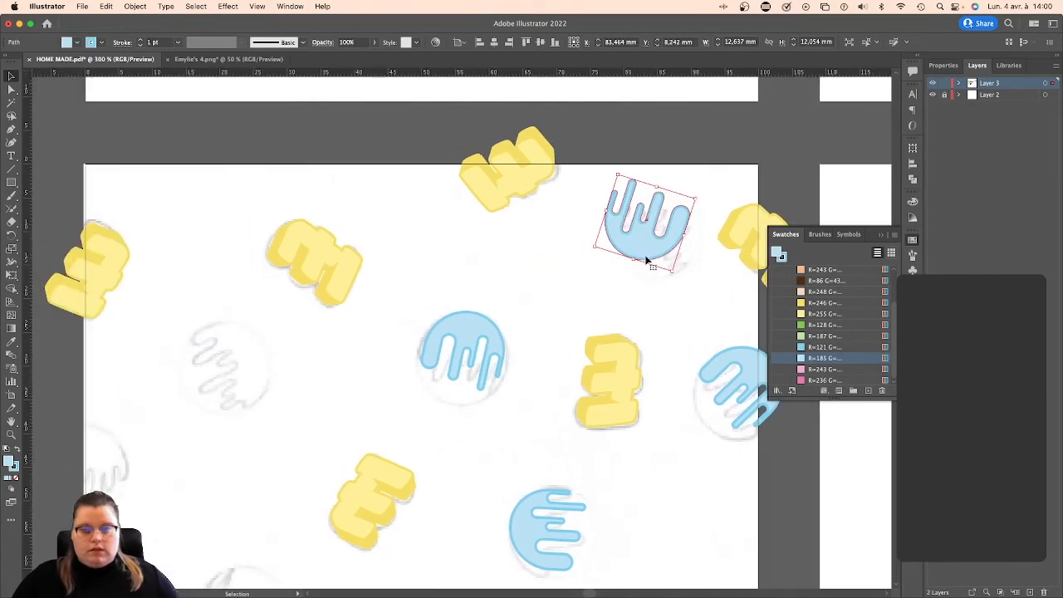
pyautogui.keyDown('alt'); pyautogui.moveTo(644, 245); pyautogui.dragTo(245, 386); pyautogui.keyUp('alt')
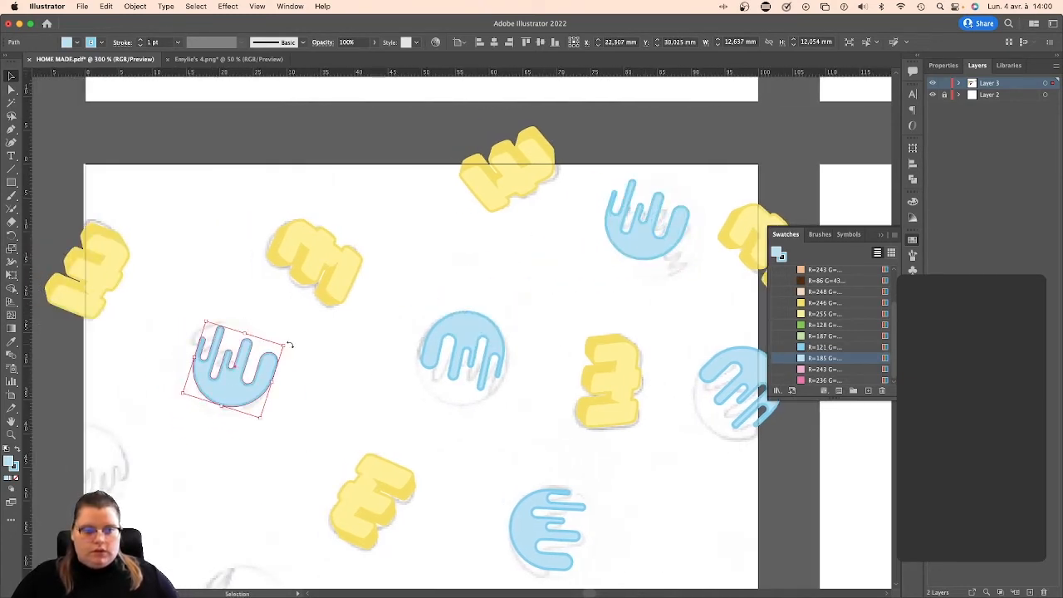
pyautogui.moveTo(289, 345); pyautogui.dragTo(171, 365)
# Add a copy of the blue glaze with its drips pointing up, overlapping the left part of the pattern artboard's top edge.
pyautogui.moveTo(238, 358); pyautogui.dragTo(219, 215)
pyautogui.click(303, 203)
pyautogui.moveTo(251, 181)
pyautogui.mouseDown()
pyautogui.moveTo(233, 194)
pyautogui.moveTo(233, 185)
pyautogui.mouseUp()
pyautogui.click(360, 161)
pyautogui.scroll(-2, 360, 161)
pyautogui.press('super+minus')
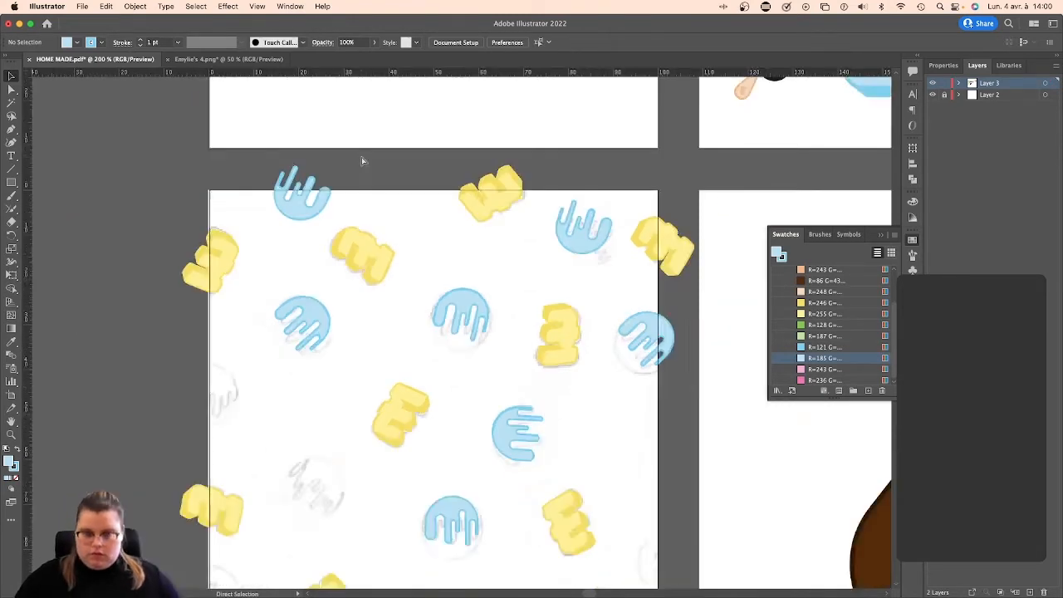
# Copy the blue glaze from the top edge onto the sketched circle on the artboard's left edge, between the two yellow E's.
pyautogui.press('super+minus')
pyautogui.moveTo(338, 246); pyautogui.dragTo(276, 397)
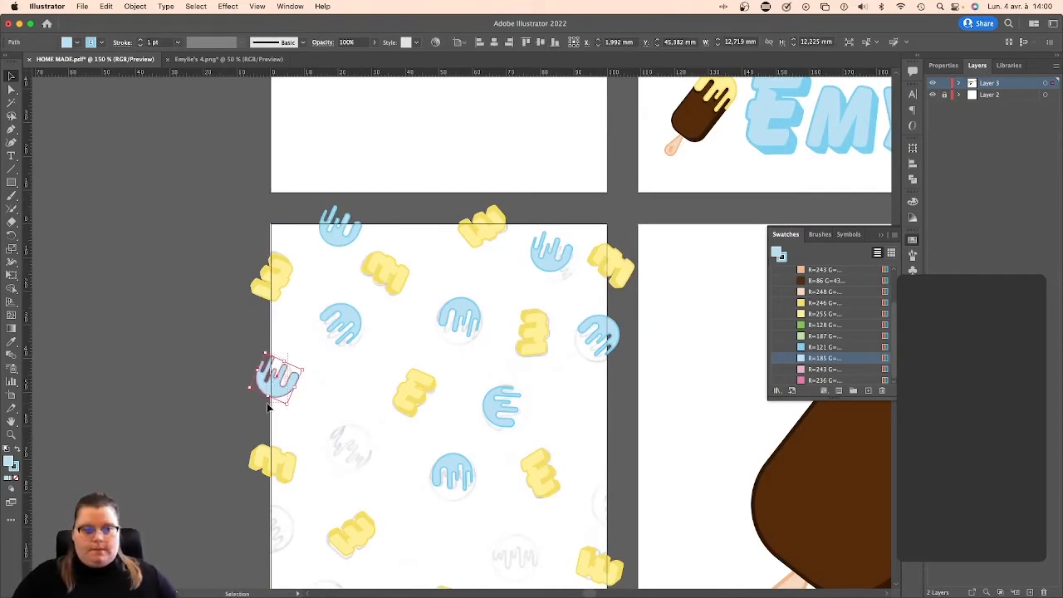
# Duplicate the light-blue drip onto the empty sketched circles at the middle left, both edges and lower half of the pattern, varying each copy's rotation.
pyautogui.moveTo(284, 355); pyautogui.dragTo(378, 445)
pyautogui.click(296, 364)
pyautogui.scroll(-5, 384, 360)
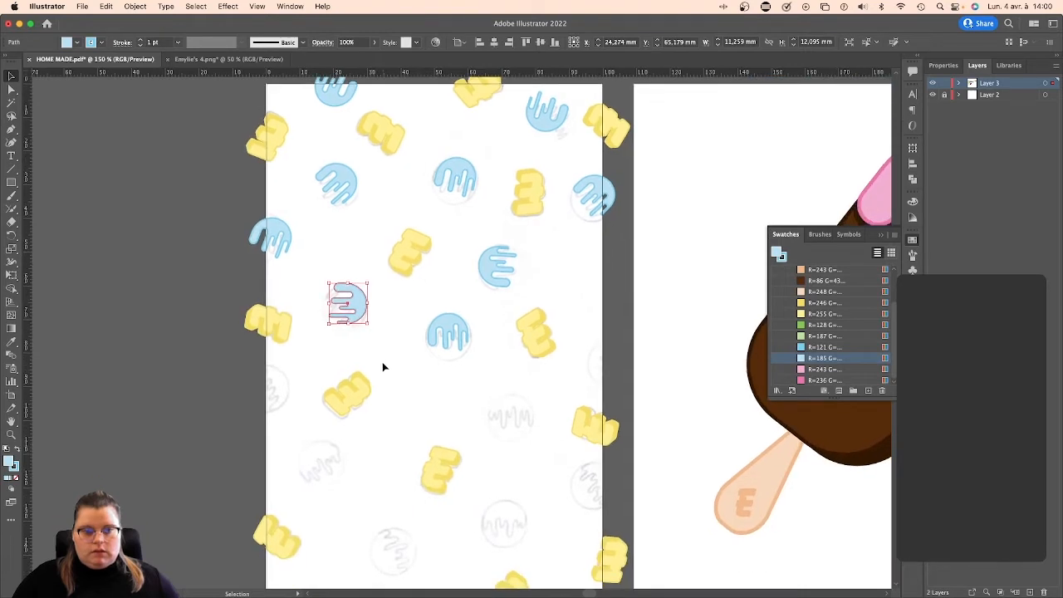
pyautogui.moveTo(364, 309); pyautogui.dragTo(588, 320)
pyautogui.click(330, 382)
pyautogui.click(376, 459)
pyautogui.scroll(-2, 374, 458)
pyautogui.click(440, 539)
pyautogui.press('super+shift+a')
pyautogui.click(586, 290)
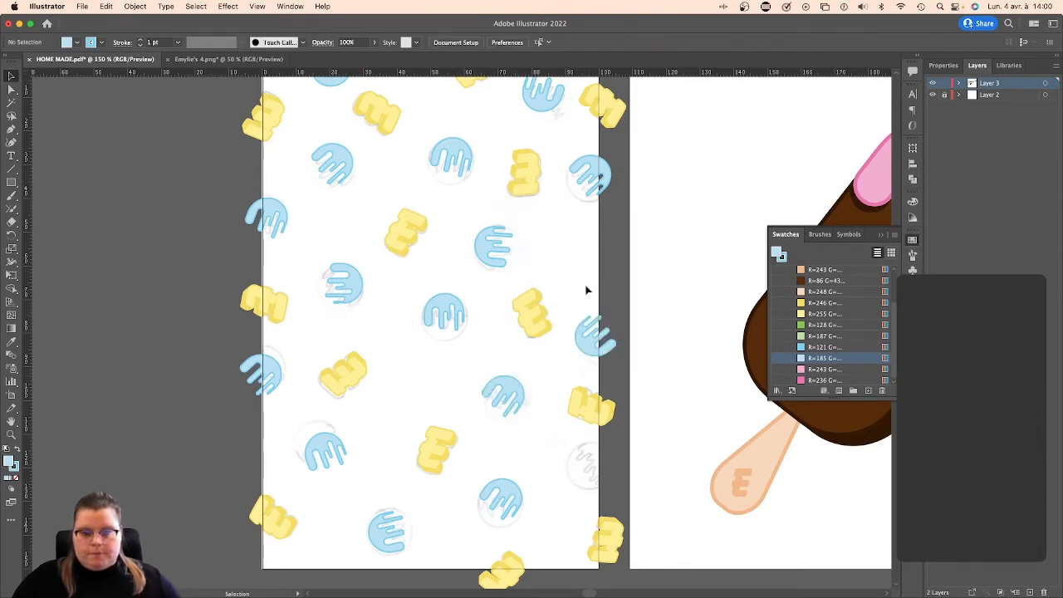
pyautogui.moveTo(537, 314); pyautogui.dragTo(600, 266)
pyautogui.press('super+z')
pyautogui.click(639, 303)
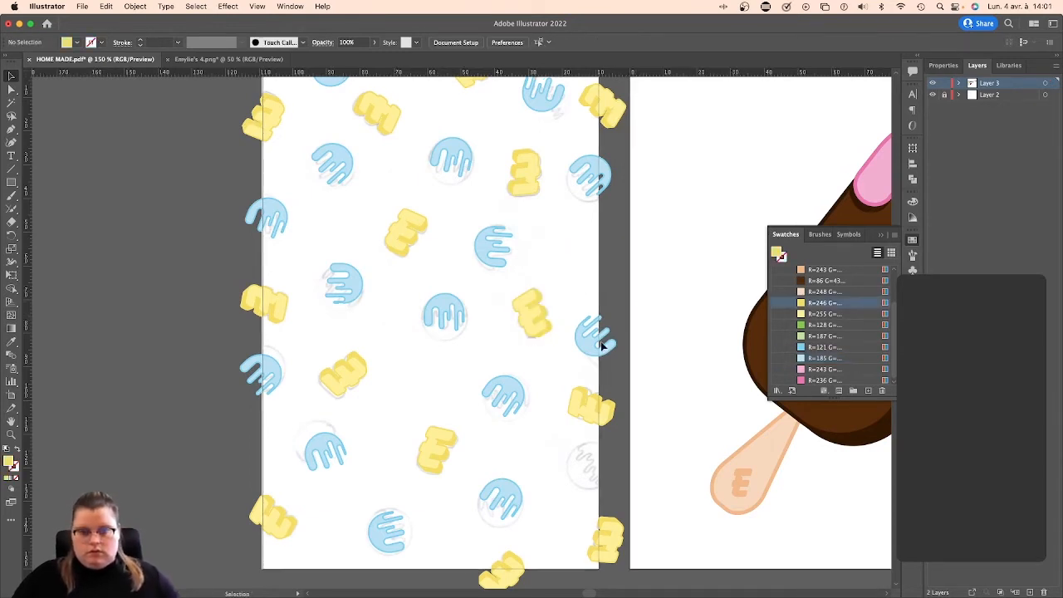
# Duplicate the light-blue drip onto the artboard's lower right edge and bottom left corner area, giving the copies different rotations.
pyautogui.moveTo(601, 345); pyautogui.dragTo(624, 501)
pyautogui.click(631, 472)
pyautogui.scroll(-2, 628, 470)
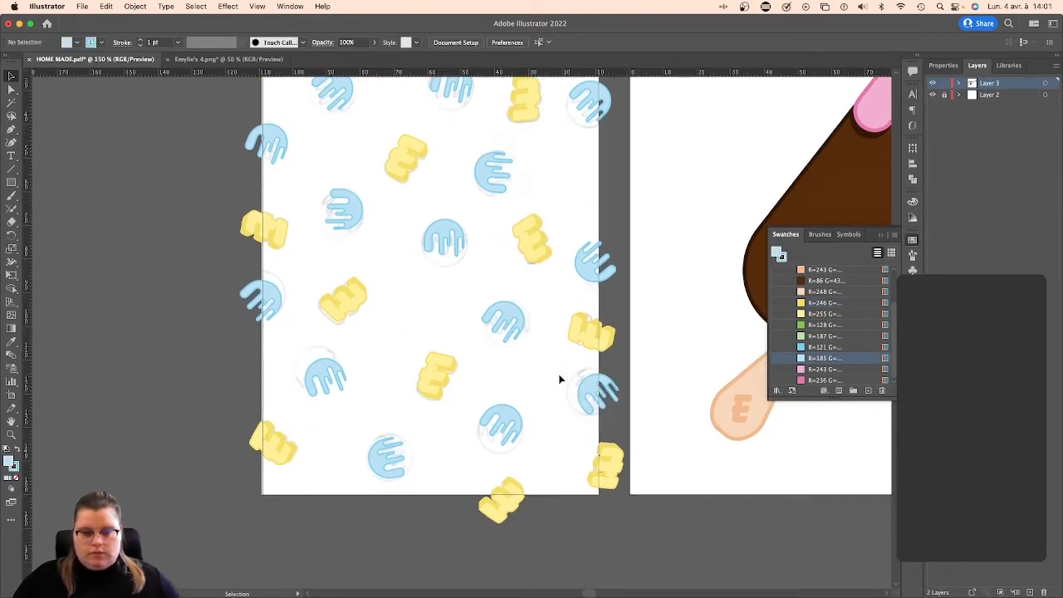
pyautogui.moveTo(598, 391); pyautogui.dragTo(312, 492)
pyautogui.click(356, 493)
pyautogui.scroll(2, 374, 496)
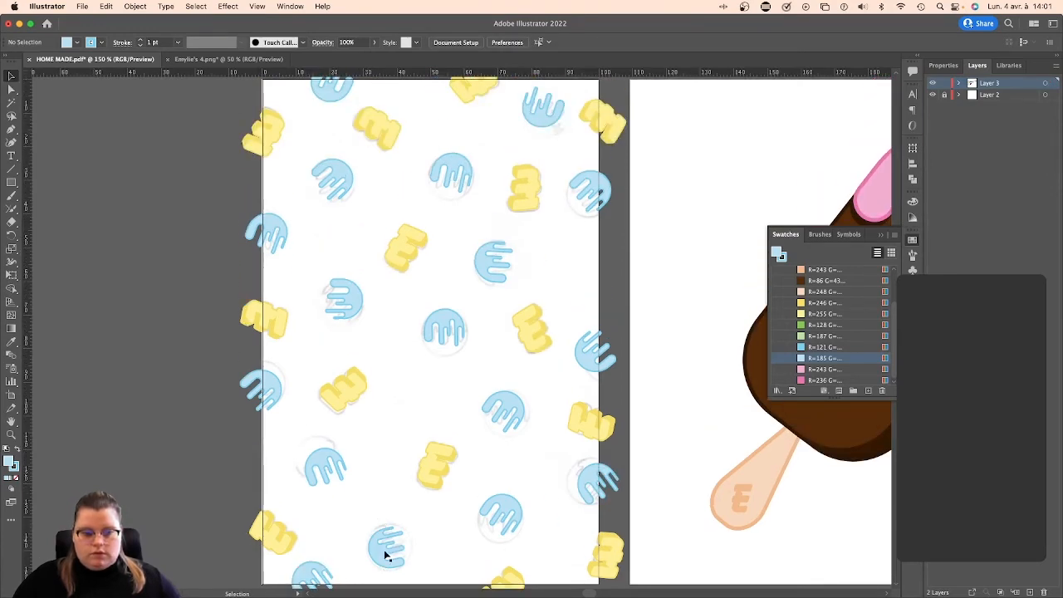
# Nudge the bottom light-blue drip slightly up and right, and place a rotated copy of the yellow E on the pattern's middle right edge.
pyautogui.moveTo(386, 552); pyautogui.dragTo(395, 543)
pyautogui.scroll(-1, 416, 500)
pyautogui.scroll(2, 416, 499)
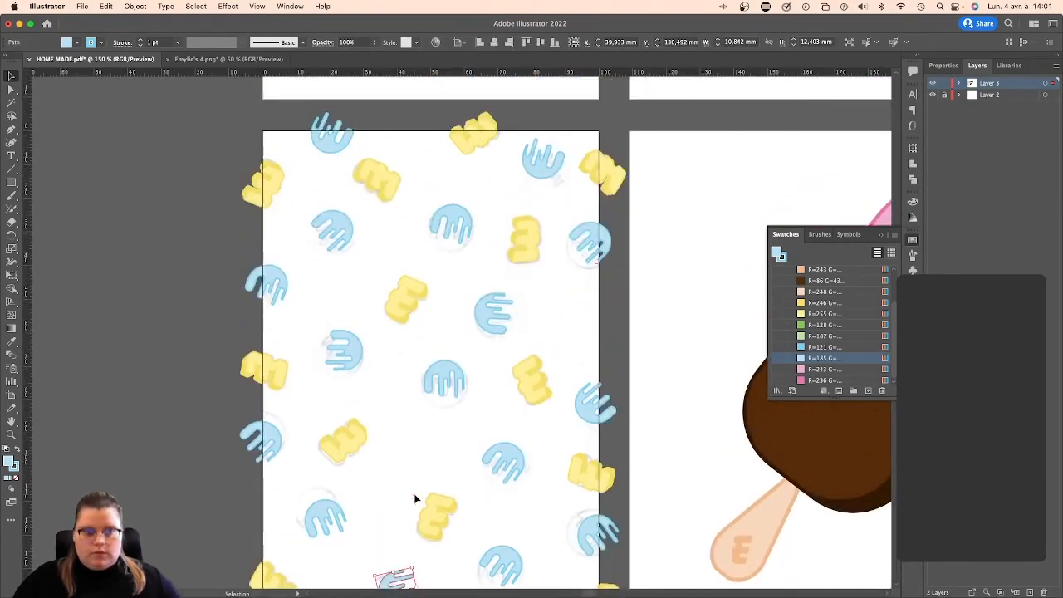
pyautogui.moveTo(528, 365); pyautogui.dragTo(618, 356)
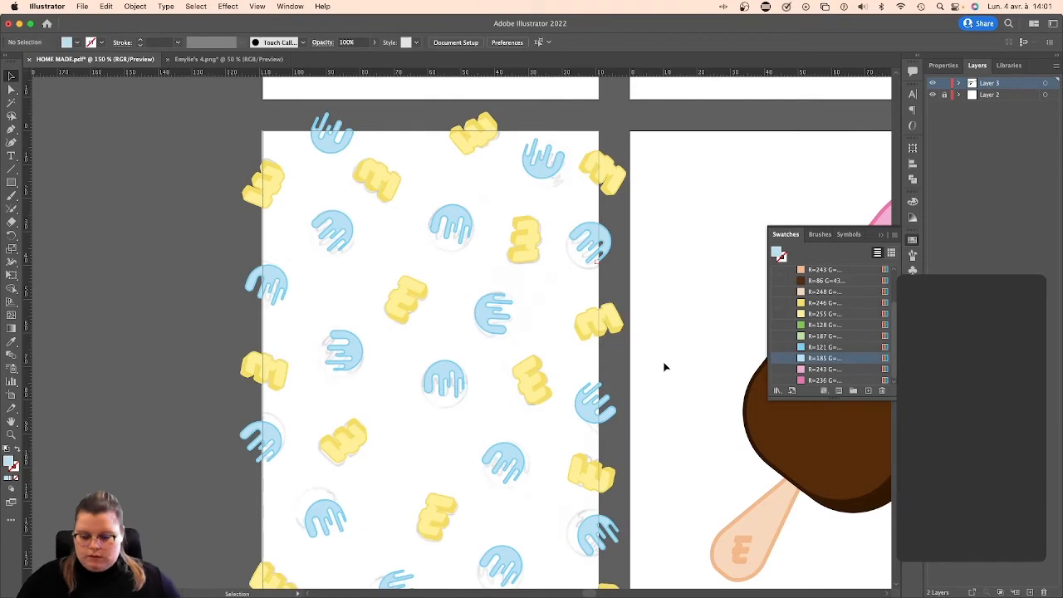
# Expand and unlock Layer 2, and hide the sketch image behind the letter-and-drip pattern.
pyautogui.press('super+minus')
pyautogui.press('super+minus')
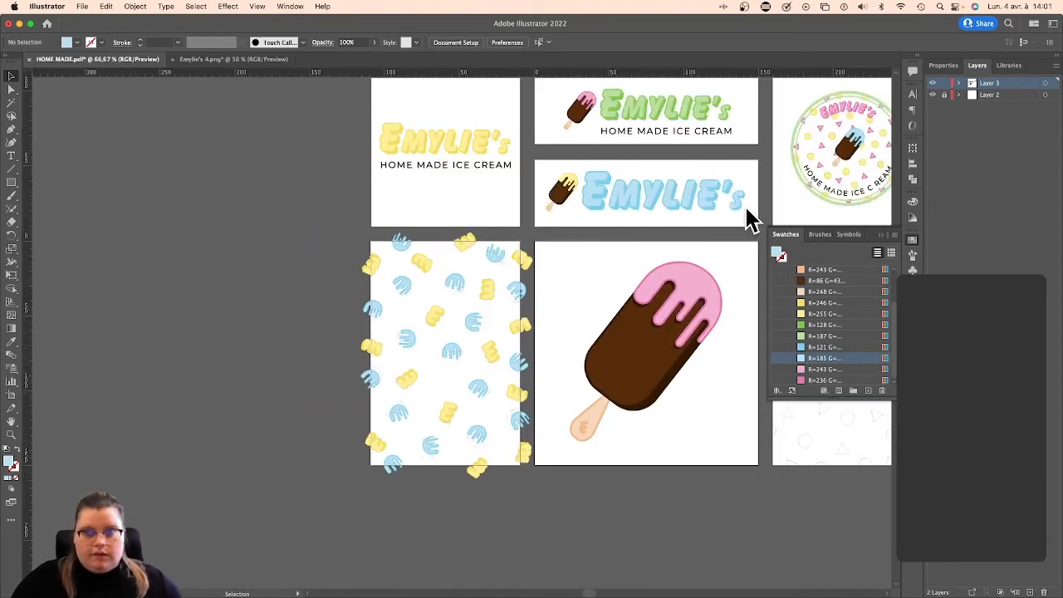
pyautogui.click(960, 95)
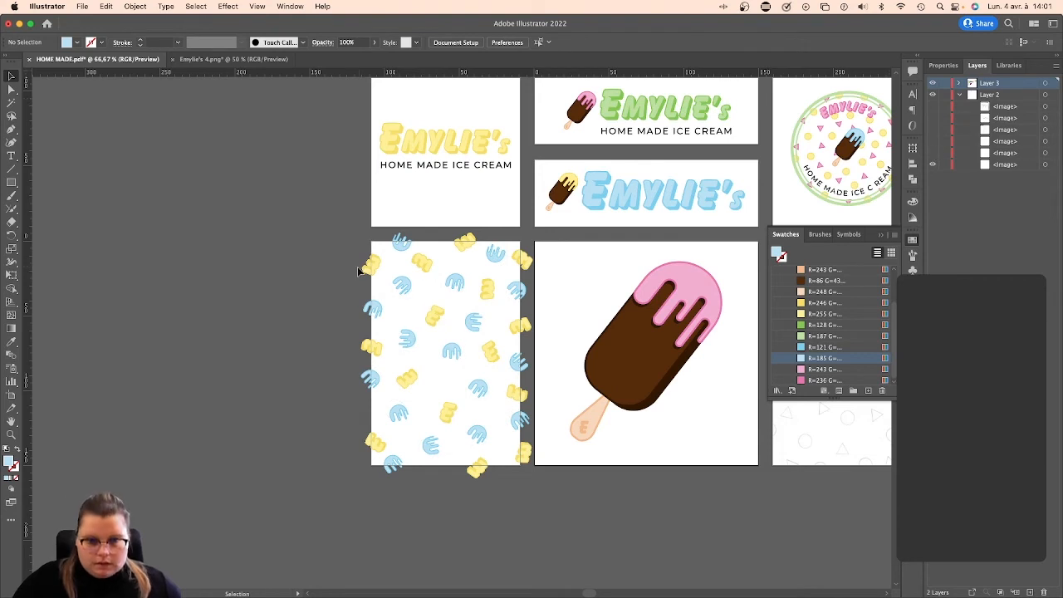
pyautogui.click(11, 182)
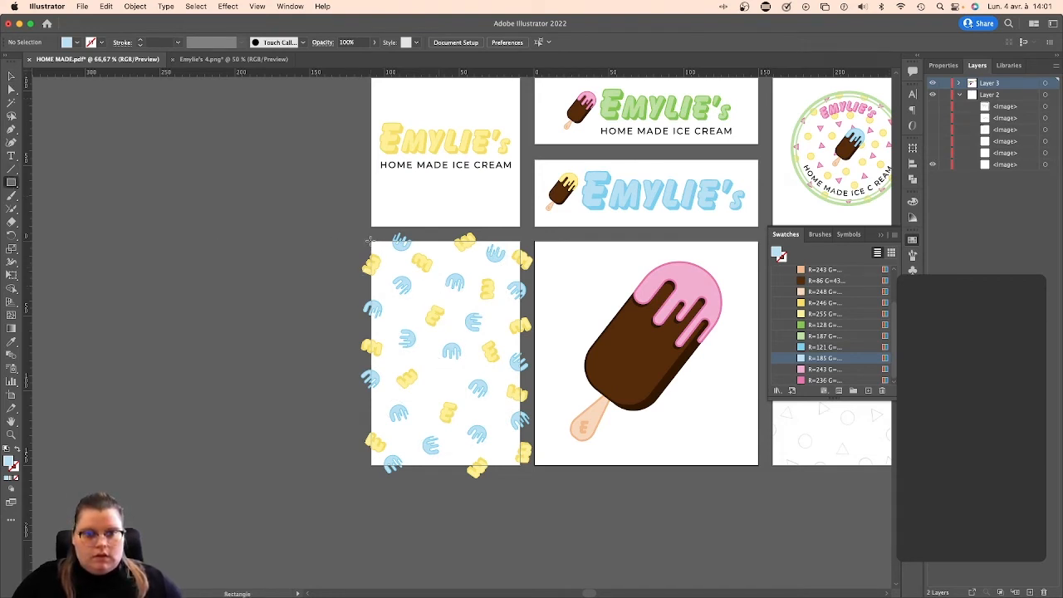
pyautogui.moveTo(371, 241); pyautogui.dragTo(520, 466)
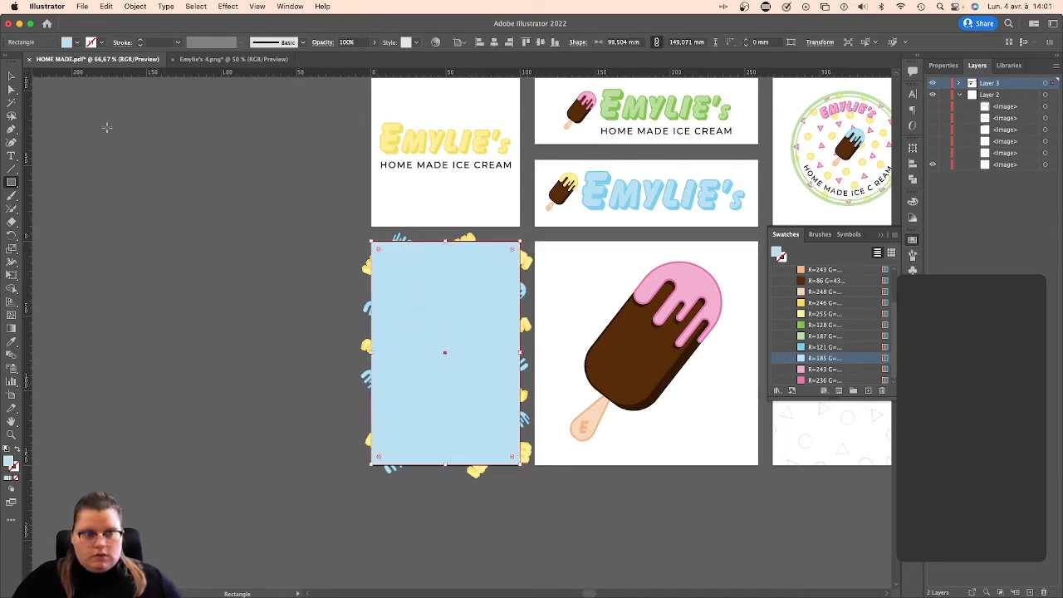
pyautogui.click(10, 76)
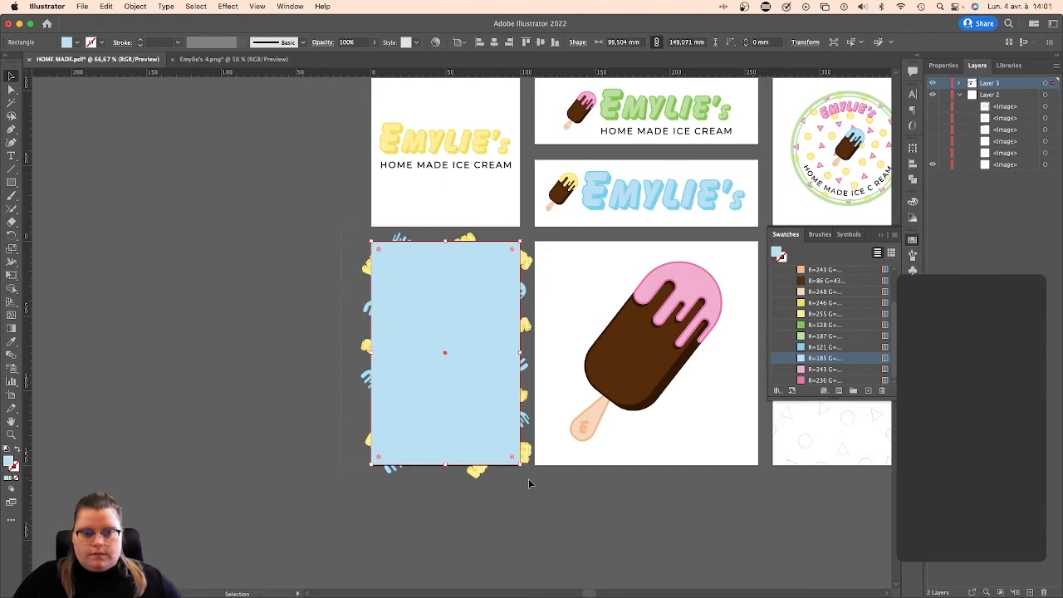
pyautogui.moveTo(529, 481); pyautogui.dragTo(493, 418)
pyautogui.rightClick(493, 417)
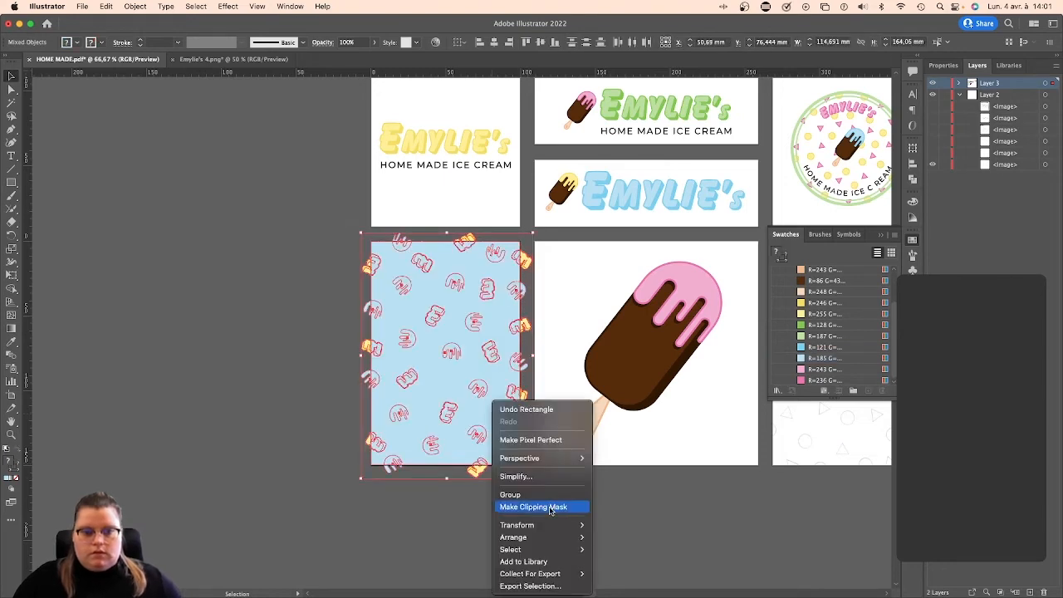
pyautogui.click(550, 508)
pyautogui.click(387, 495)
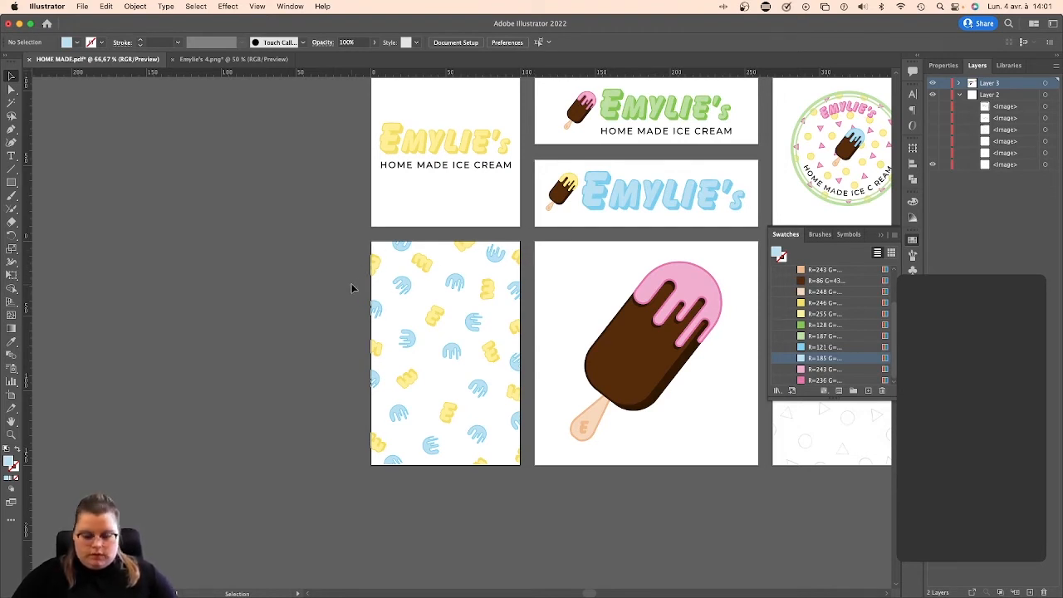
pyautogui.press('super+z')
pyautogui.press('super+z')
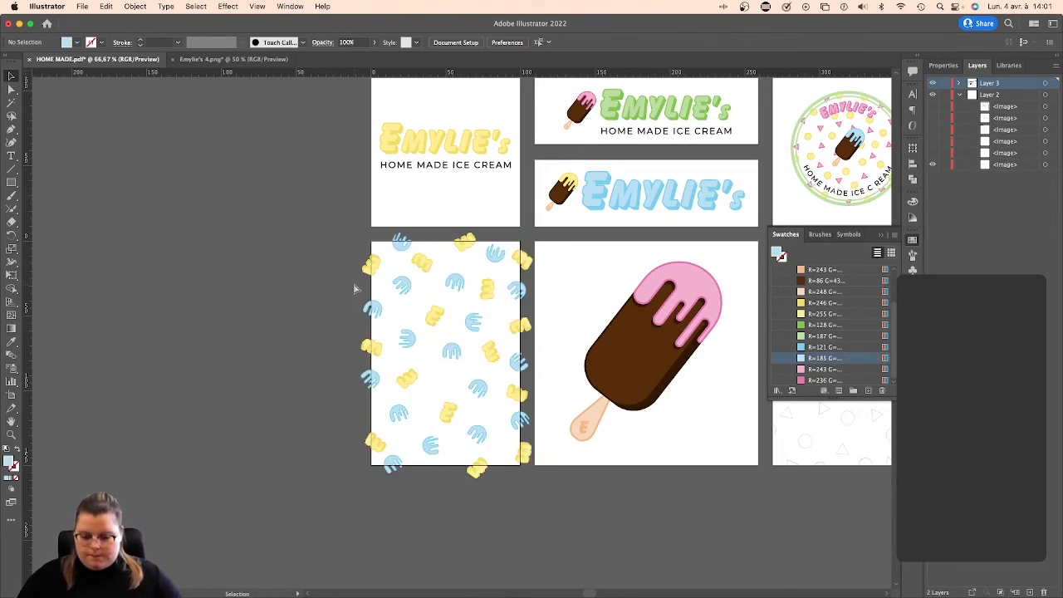
# Draw a rectangle of about 99 × 149 mm covering the artboard of the letter-and-drip pattern.
pyautogui.press('super+equal')
pyautogui.press('super+equal')
pyautogui.press('super+minus')
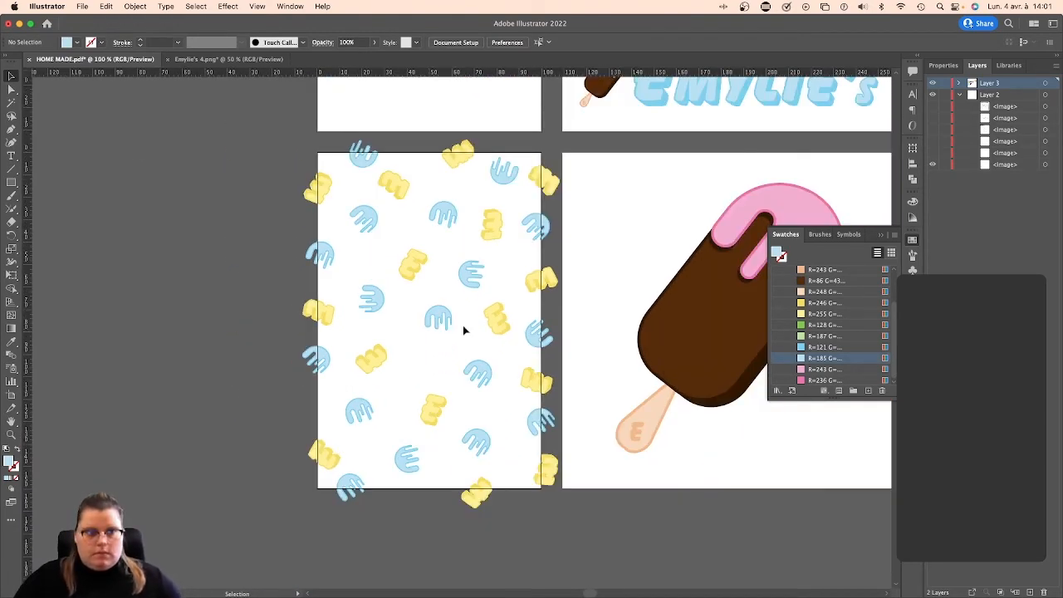
pyautogui.click(12, 181)
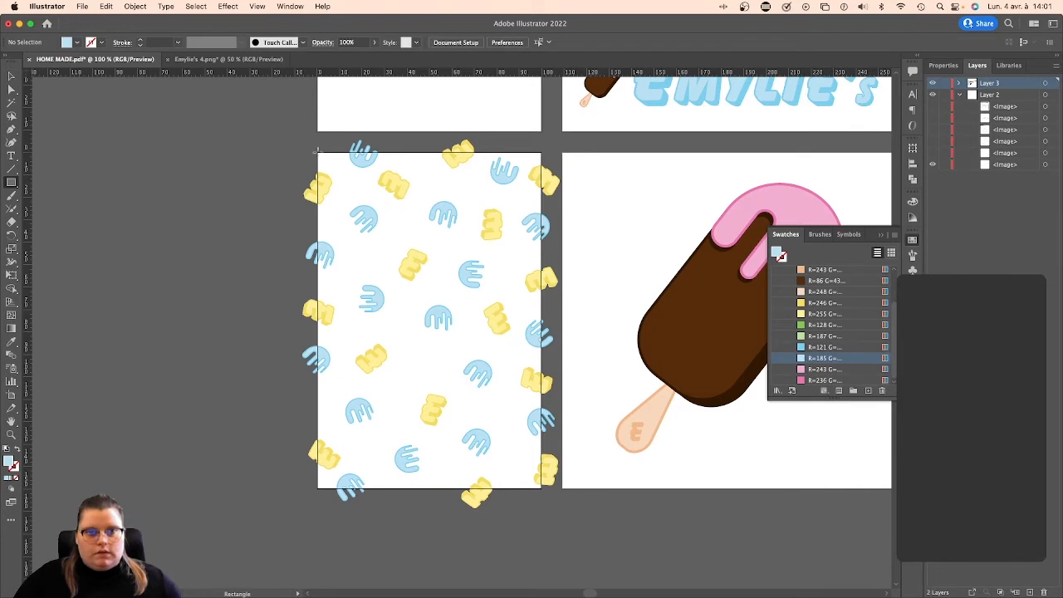
pyautogui.moveTo(318, 152); pyautogui.dragTo(541, 490)
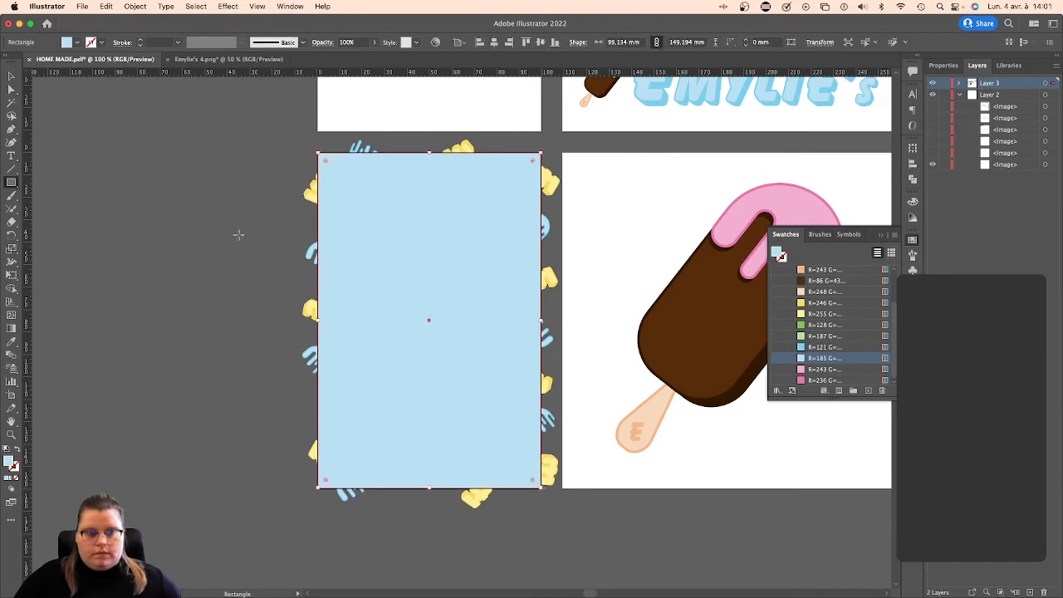
# Make a clipping mask from the rectangle and all pattern elements so the pattern is trimmed to the artboard.
pyautogui.press('v')
pyautogui.moveTo(282, 143); pyautogui.dragTo(571, 502)
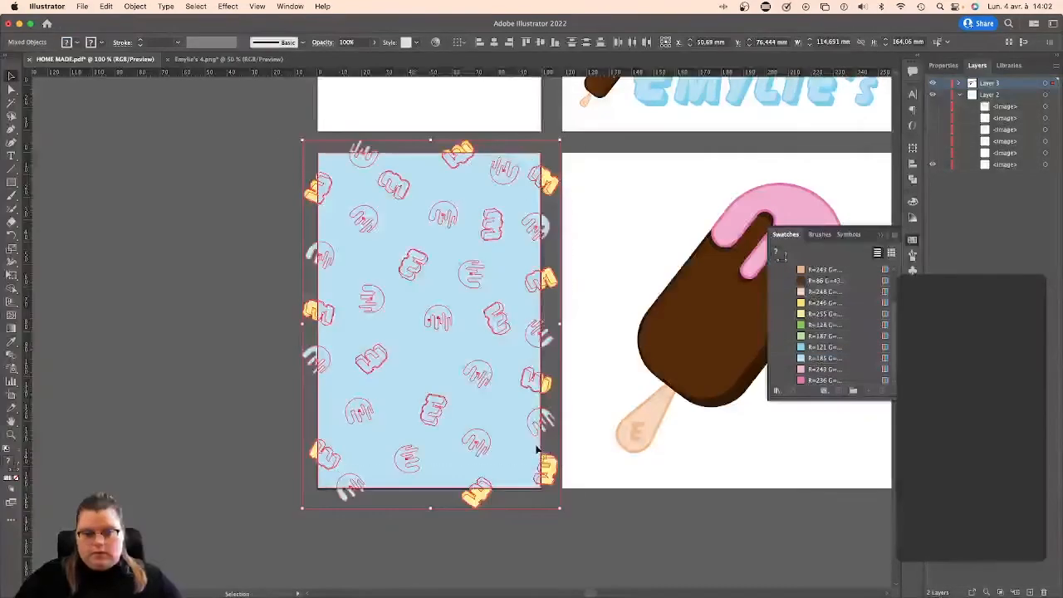
pyautogui.rightClick(530, 382)
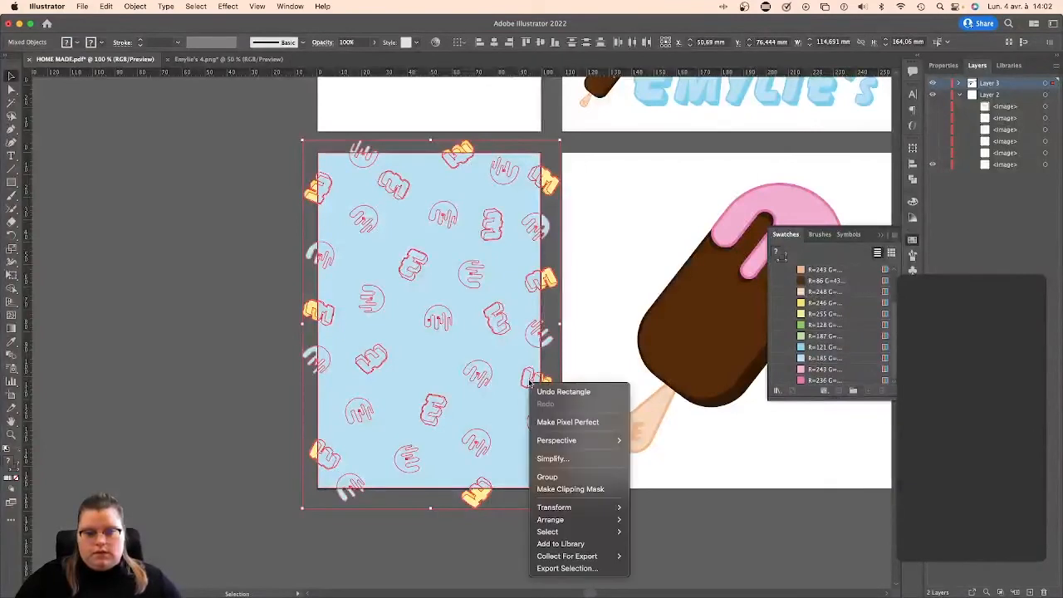
pyautogui.click(571, 491)
pyautogui.click(549, 507)
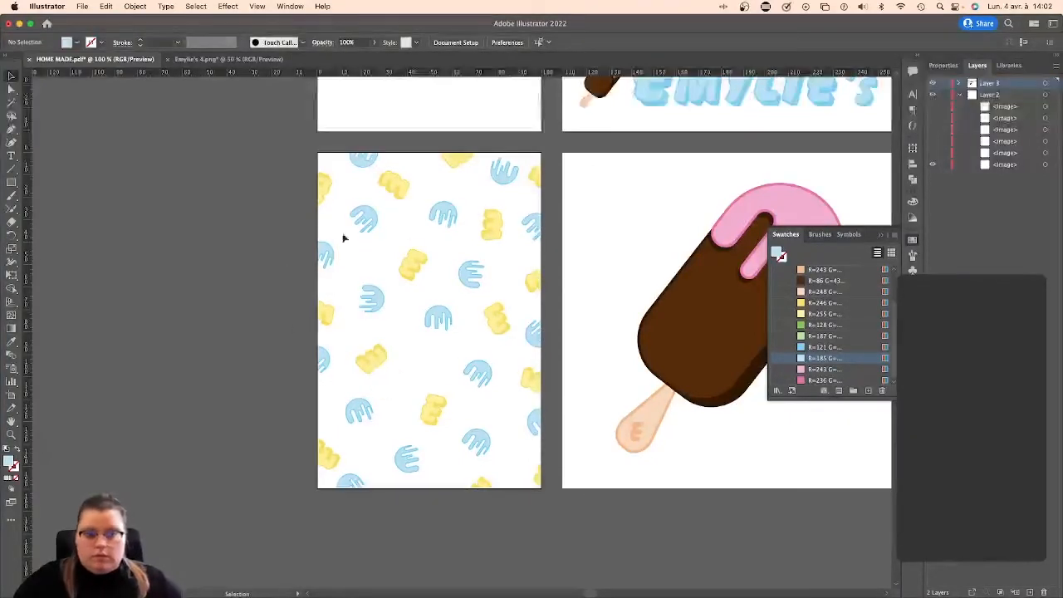
# Inside the clipped pattern group, move the yellow E in the lower middle slightly upward.
pyautogui.doubleClick(439, 314)
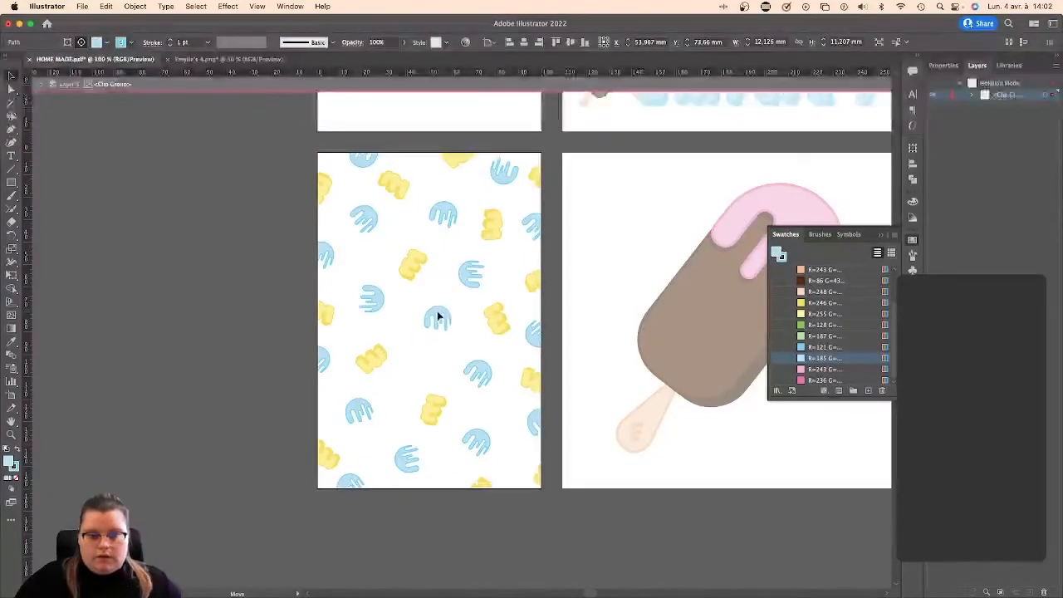
pyautogui.moveTo(437, 311); pyautogui.dragTo(436, 400)
pyautogui.click(412, 395)
pyautogui.doubleClick(289, 387)
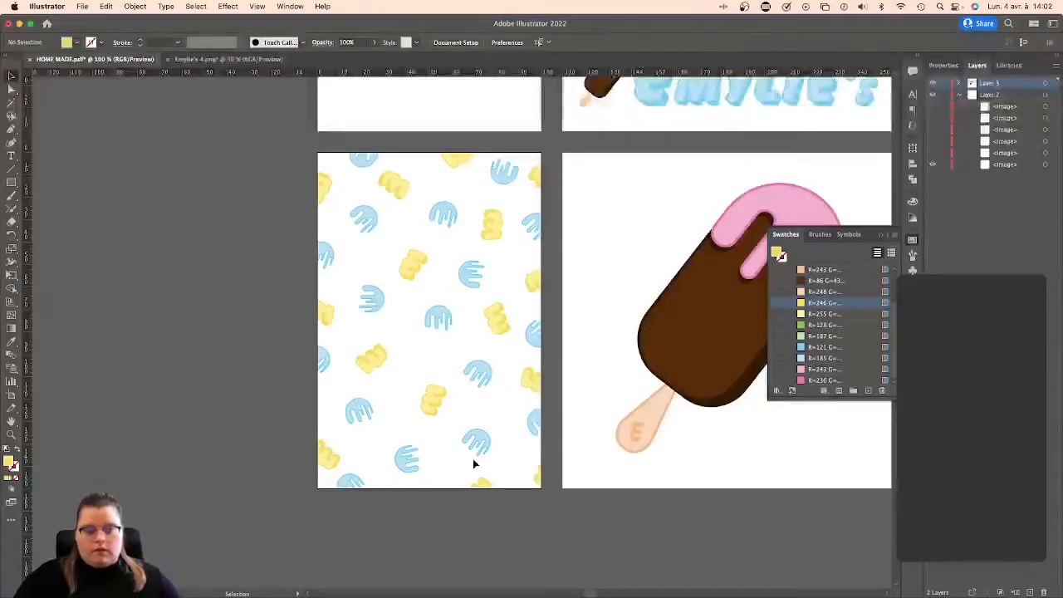
# Choose the Ellipse tool for the sketched circle-and-triangle pattern and set the fill to the light pink R=243 swatch.
pyautogui.press('super+minus')
pyautogui.press('super+minus')
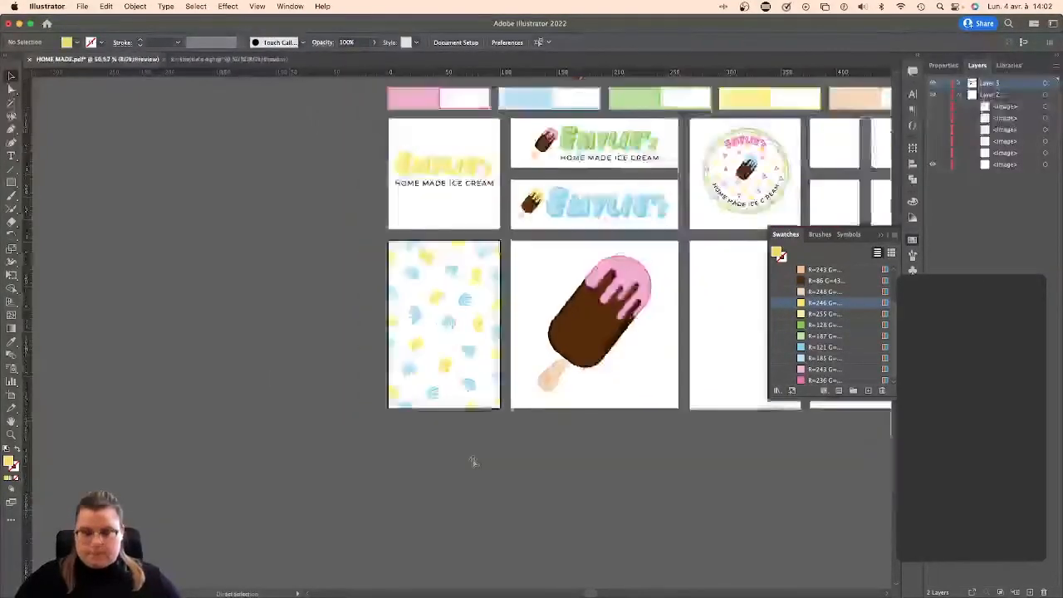
pyautogui.hscroll(5, 379, 454)
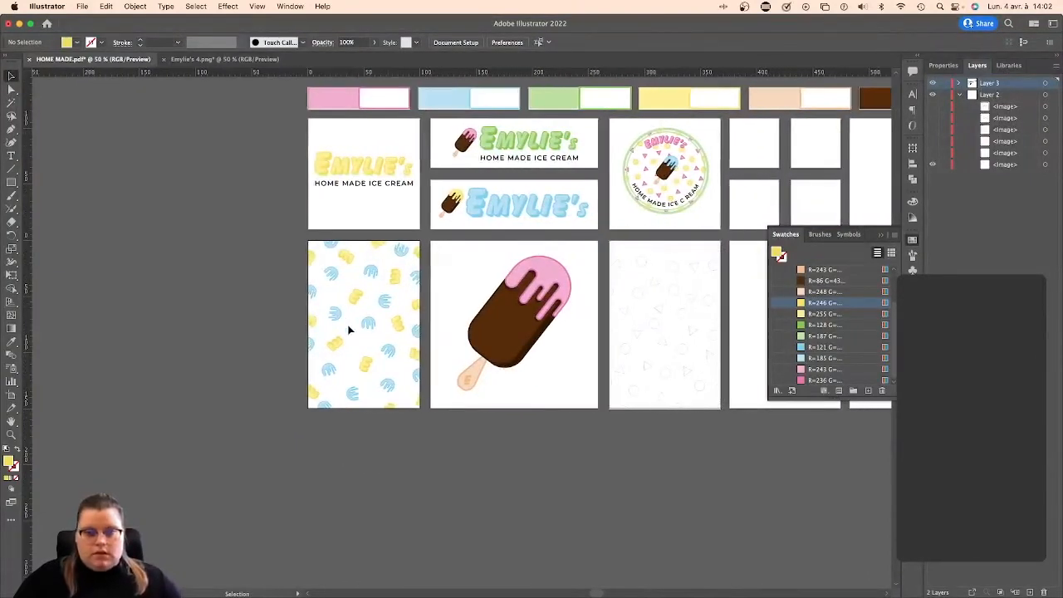
pyautogui.hscroll(10, 391, 280)
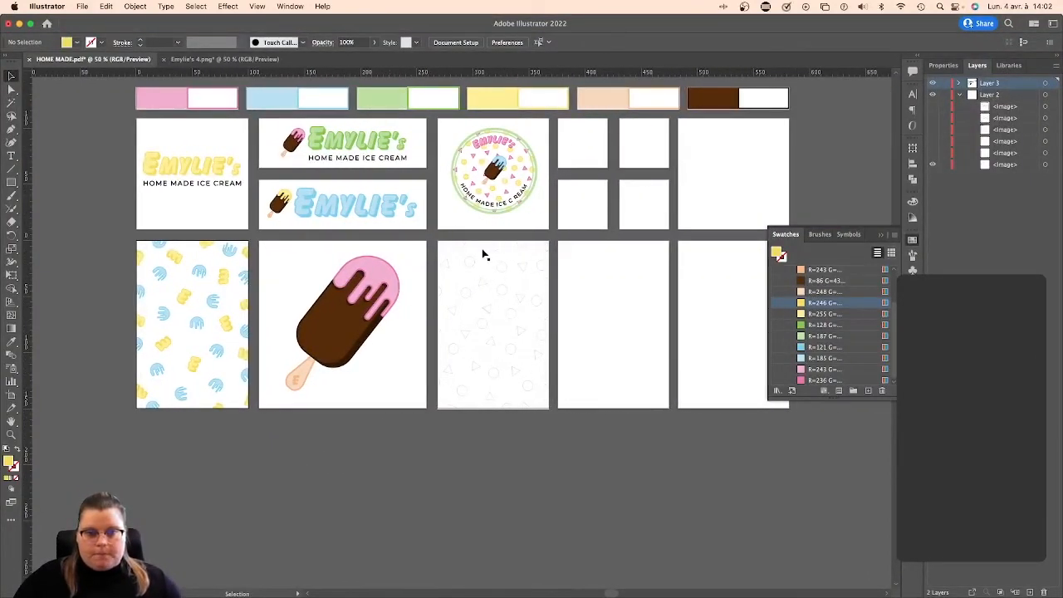
pyautogui.press('super+equal')
pyautogui.press('super+equal')
pyautogui.hscroll(3, 454, 282)
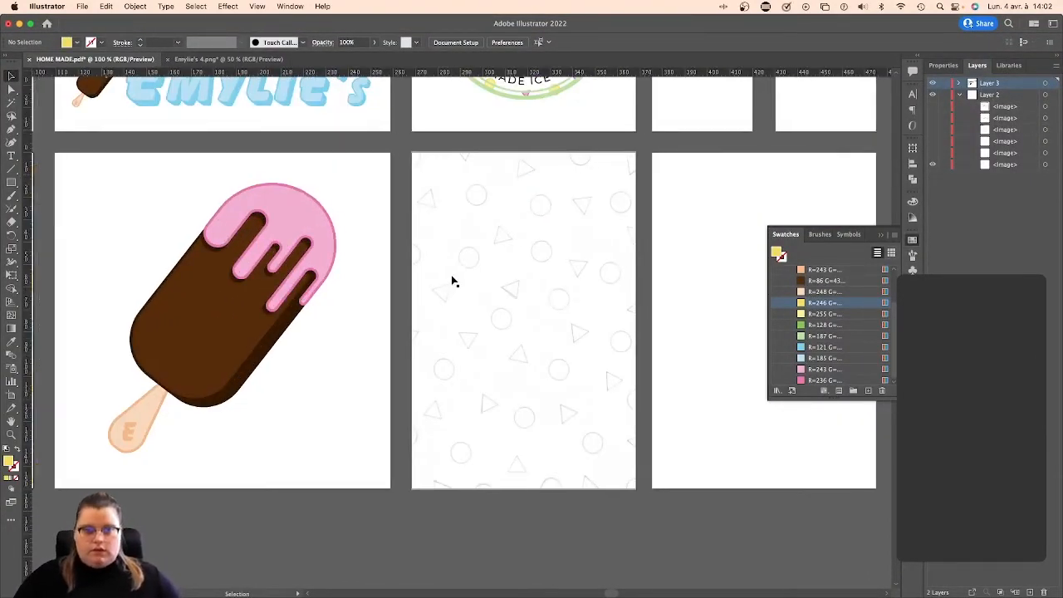
pyautogui.press('super+equal')
pyautogui.scroll(3, 455, 281)
pyautogui.hscroll(1, 455, 281)
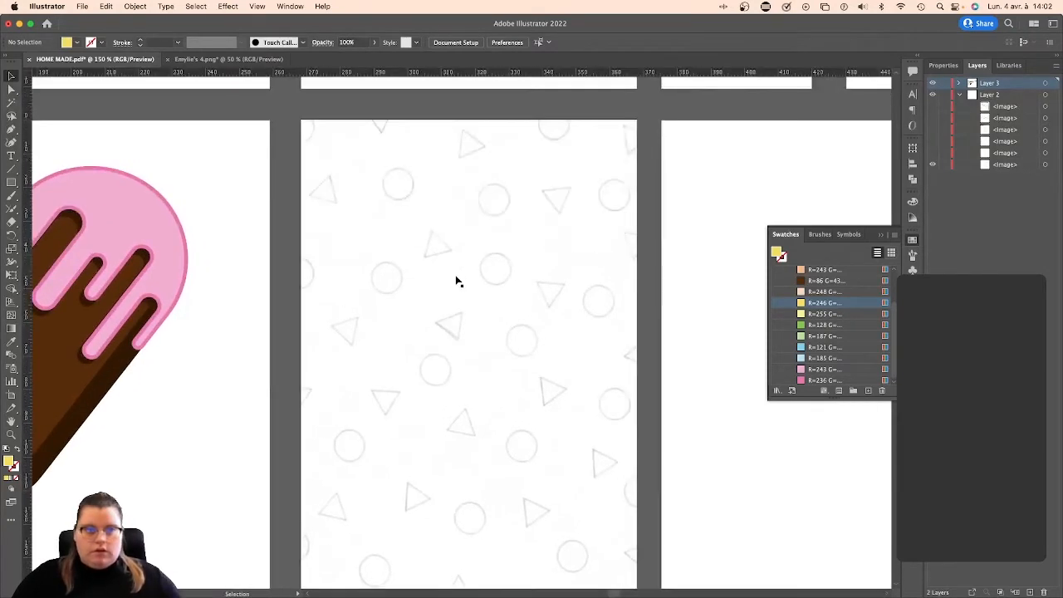
pyautogui.moveTo(12, 181); pyautogui.dragTo(62, 207)
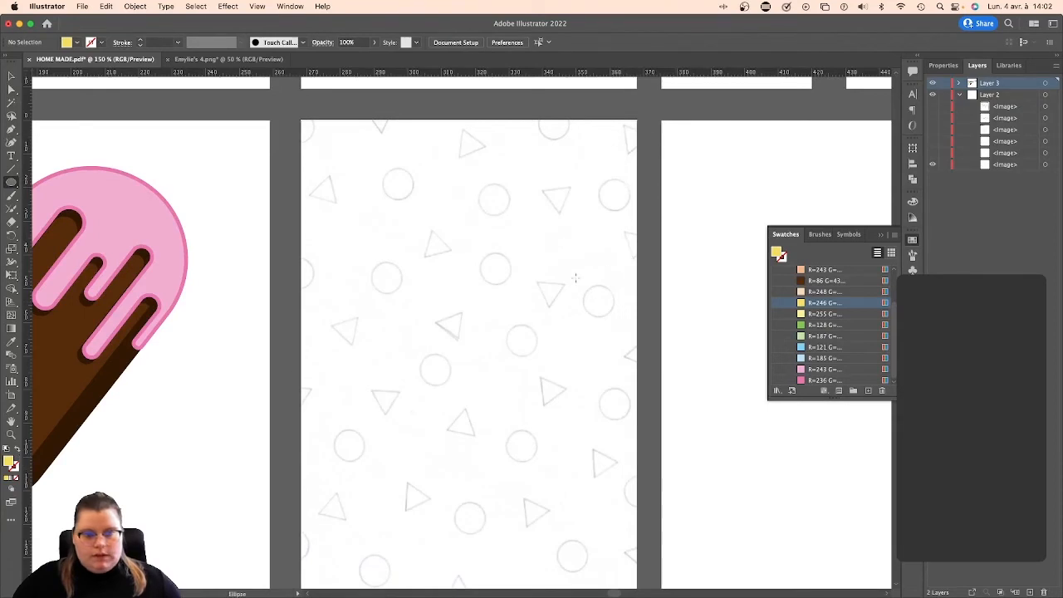
pyautogui.click(816, 371)
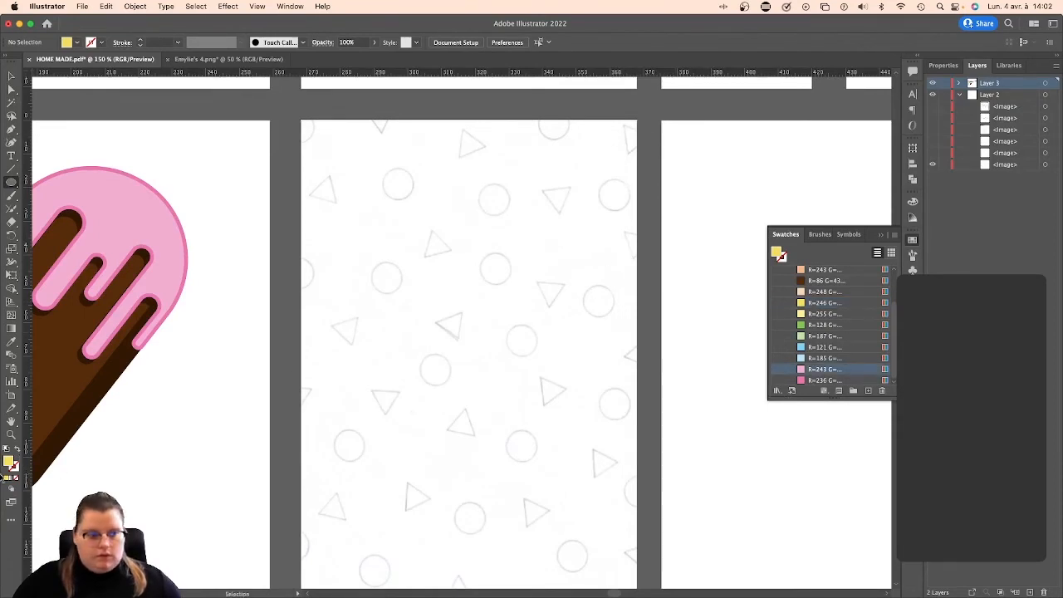
pyautogui.click(806, 371)
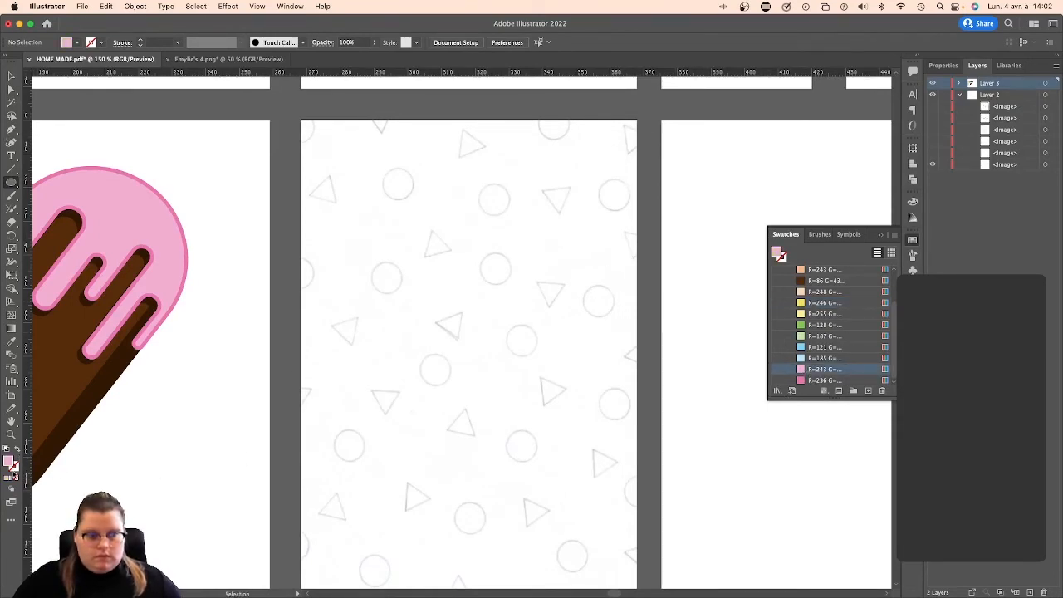
# Set the stroke to the darker pink R=236 swatch with a weight of 3 pt.
pyautogui.click(13, 475)
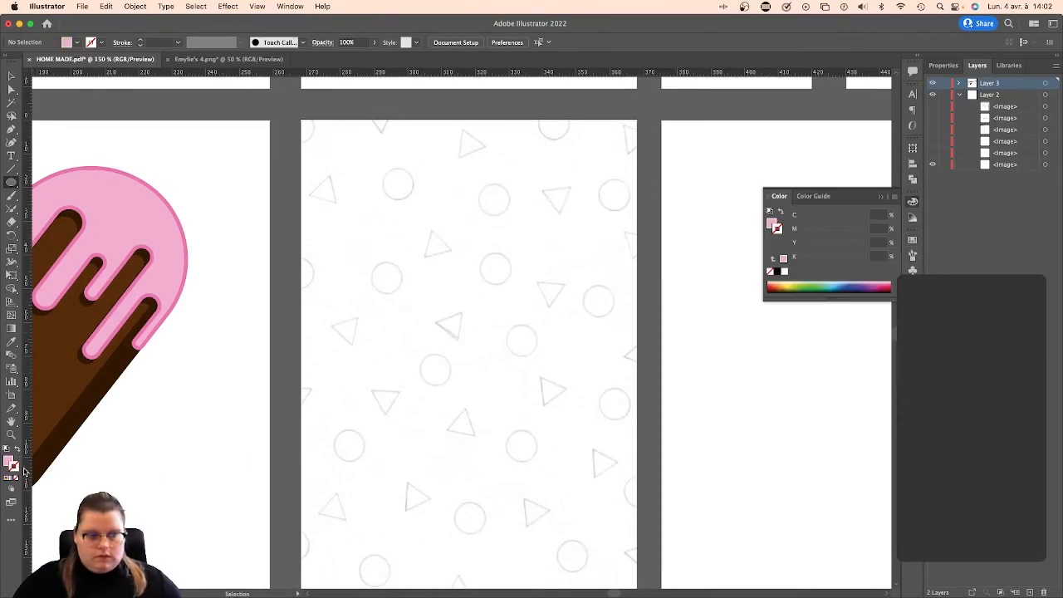
pyautogui.click(912, 238)
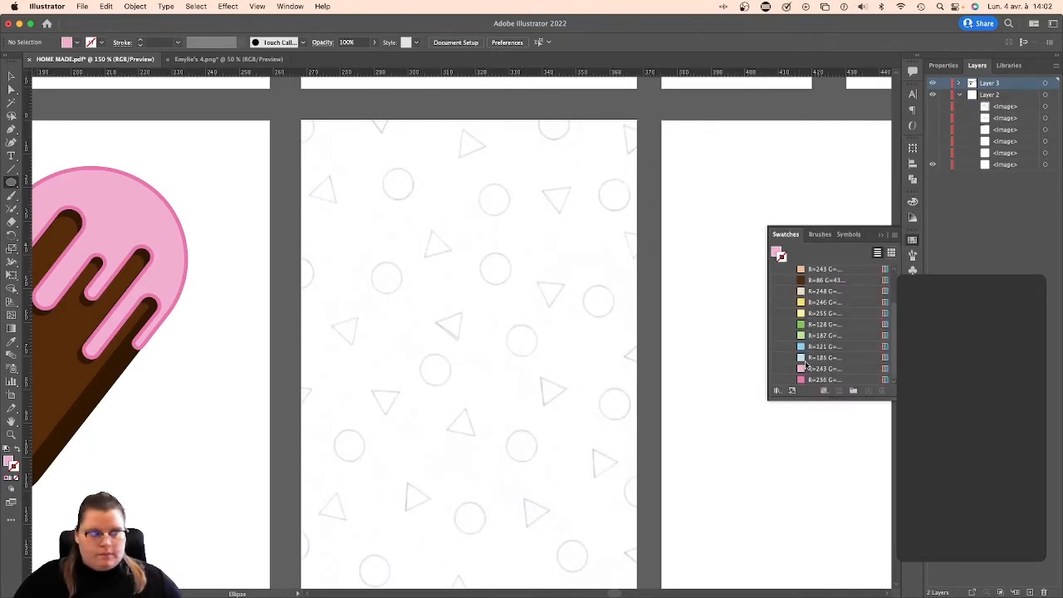
pyautogui.click(812, 380)
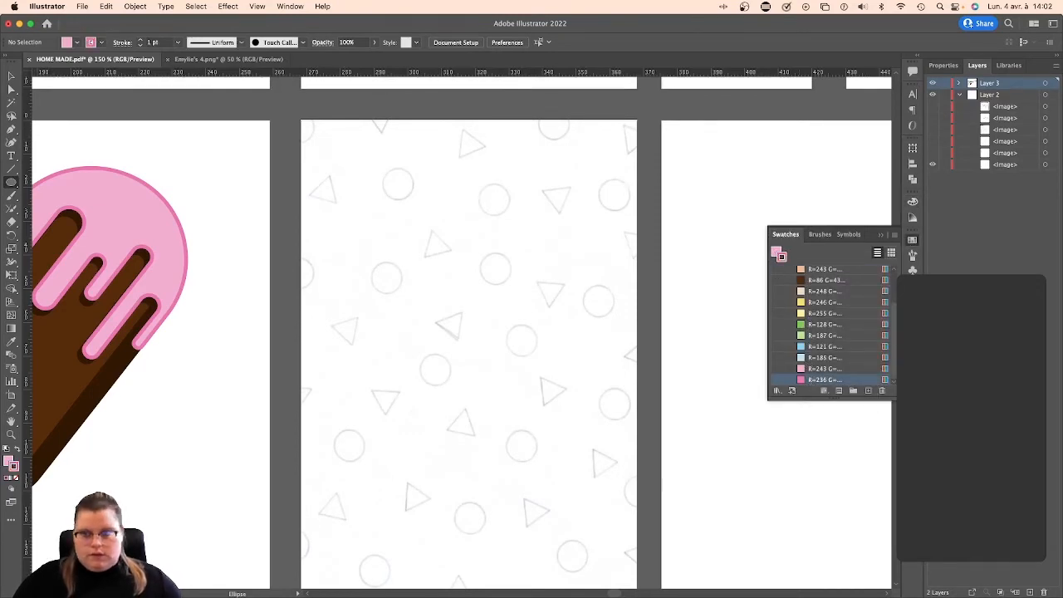
pyautogui.click(913, 292)
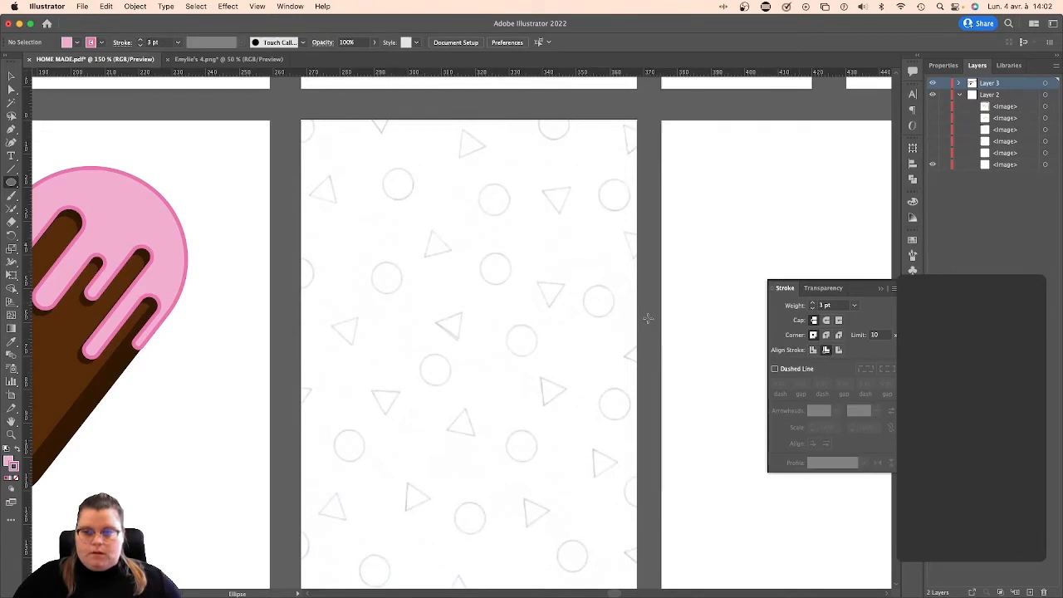
# Inside the clipped letter-and-drip pattern group, select the blue drips in the upper half.
pyautogui.hscroll(-10, 647, 319)
pyautogui.hscroll(-4, 647, 319)
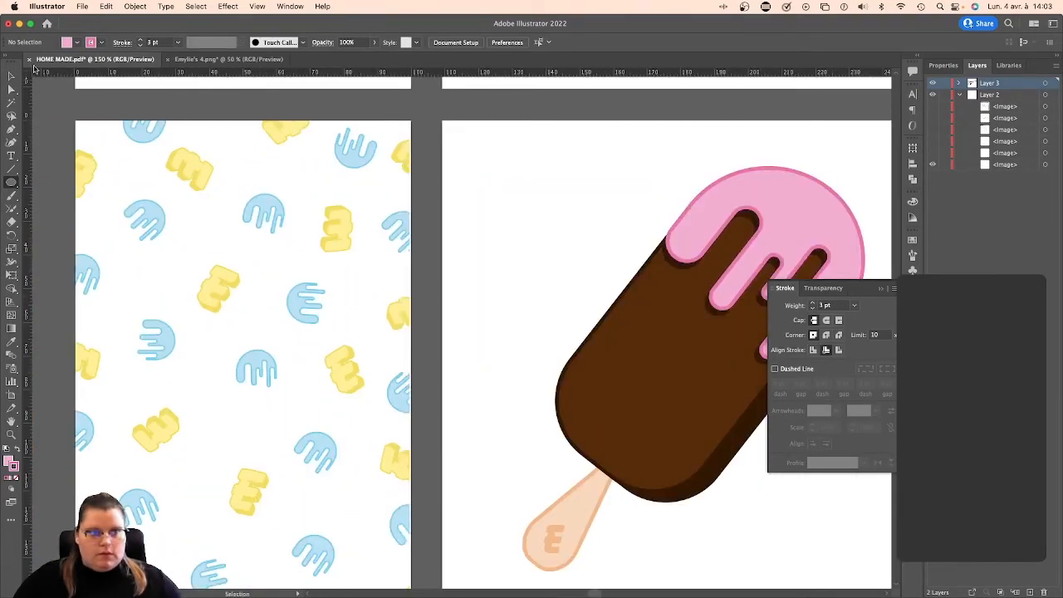
pyautogui.click(12, 77)
pyautogui.click(351, 176)
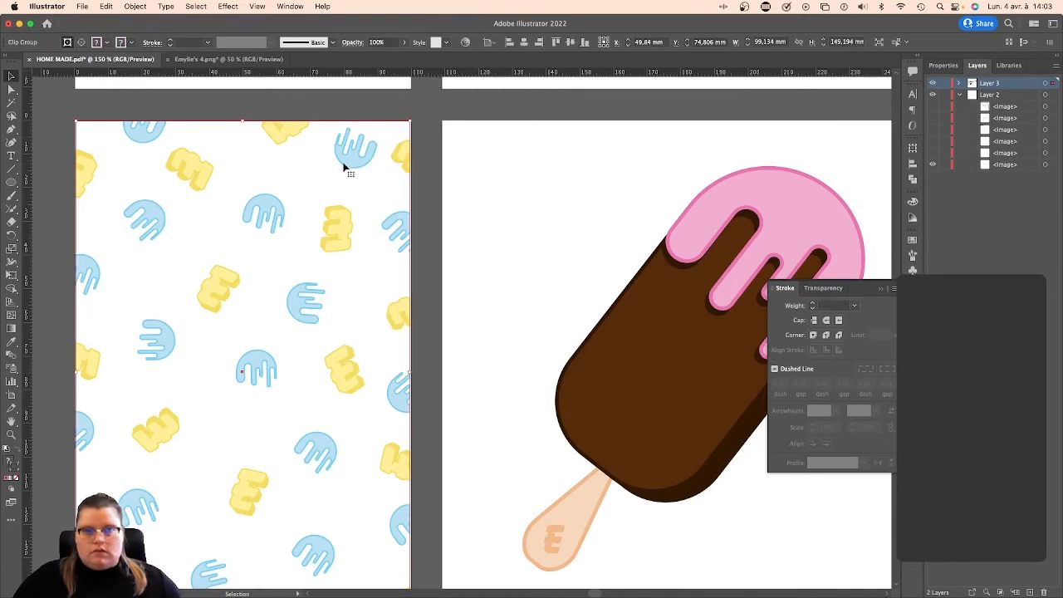
pyautogui.doubleClick(347, 166)
pyautogui.click(353, 162)
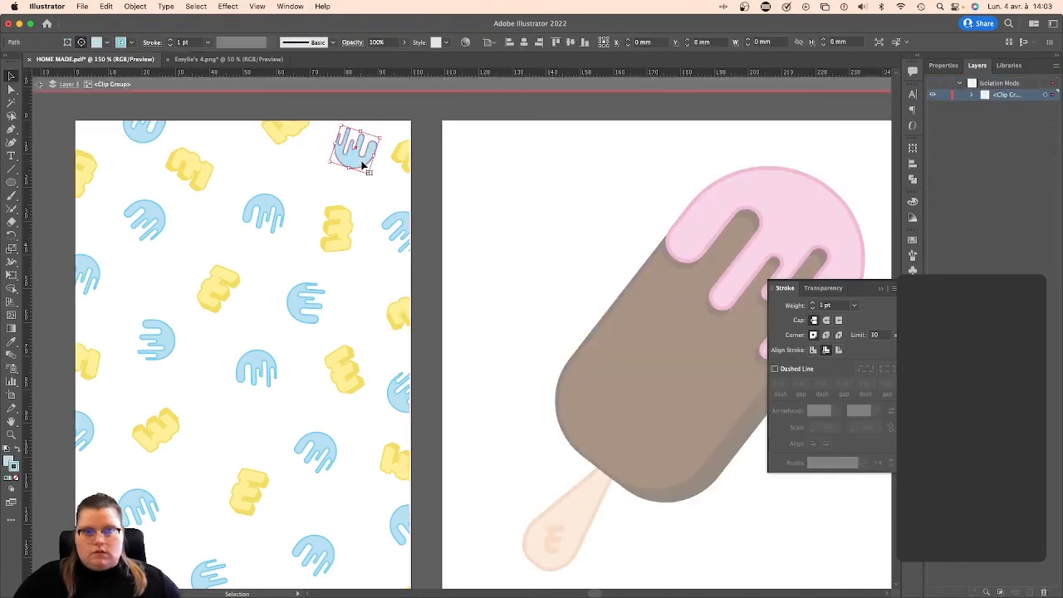
pyautogui.keyDown('shift'); pyautogui.click(139, 137); pyautogui.keyUp('shift')
pyautogui.keyDown('shift'); pyautogui.click(154, 222); pyautogui.keyUp('shift')
pyautogui.keyDown('shift'); pyautogui.click(270, 211); pyautogui.keyUp('shift')
pyautogui.keyDown('shift'); pyautogui.click(404, 228); pyautogui.keyUp('shift')
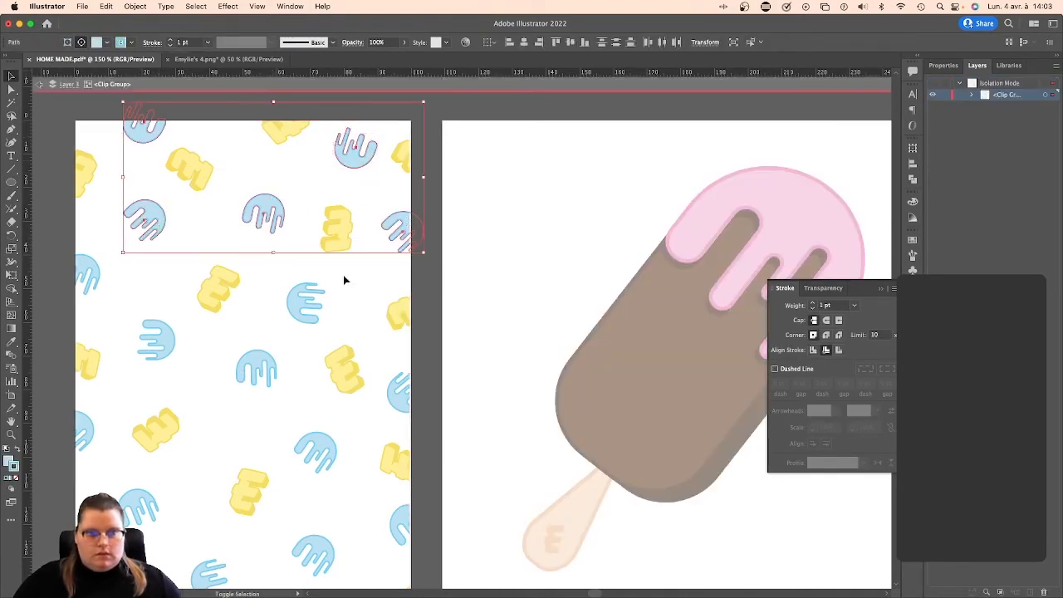
pyautogui.keyDown('shift'); pyautogui.click(299, 295); pyautogui.keyUp('shift')
pyautogui.keyDown('shift'); pyautogui.click(172, 347); pyautogui.keyUp('shift')
pyautogui.click(108, 293)
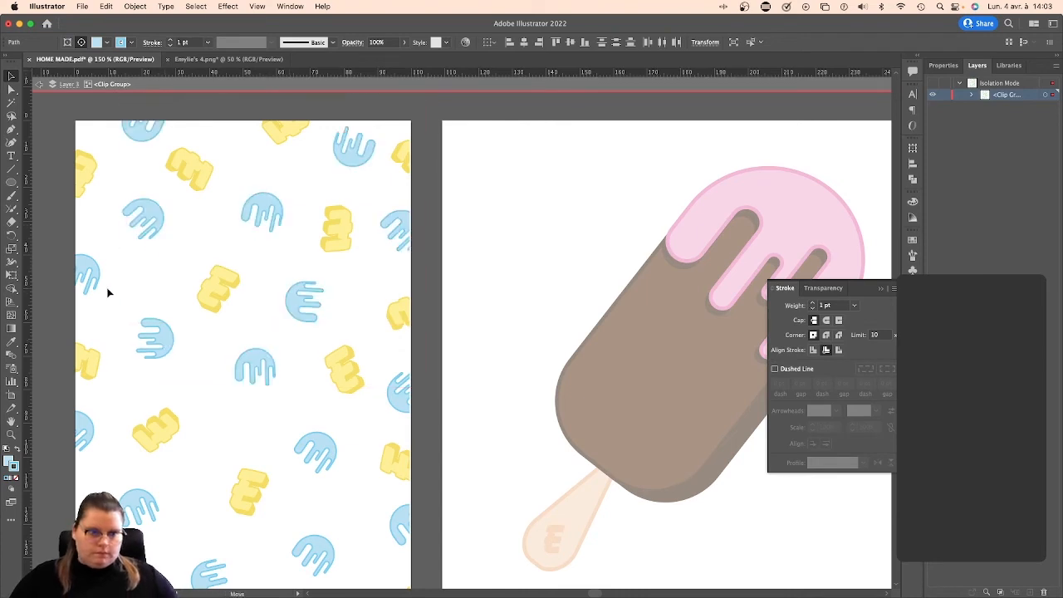
pyautogui.press('super+z')
# Try to add the blue drips along the edges and in the lower half to the selection.
pyautogui.keyDown('shift'); pyautogui.click(94, 271); pyautogui.keyUp('shift')
pyautogui.keyDown('shift'); pyautogui.click(90, 428); pyautogui.keyUp('shift')
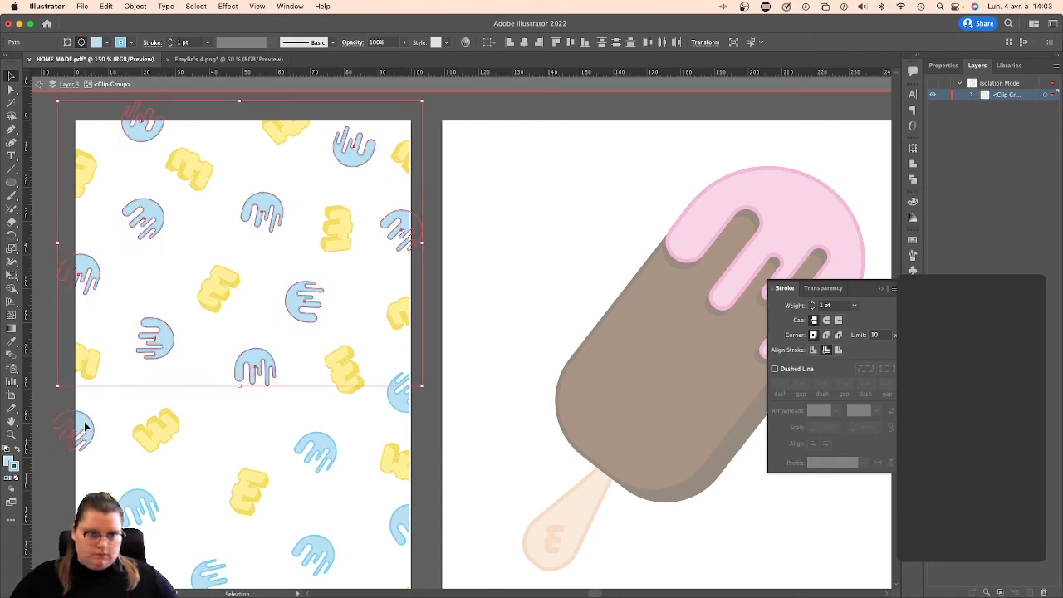
pyautogui.keyDown('shift'); pyautogui.click(145, 502); pyautogui.keyUp('shift')
pyautogui.keyDown('shift'); pyautogui.click(324, 449); pyautogui.keyUp('shift')
pyautogui.keyDown('shift'); pyautogui.click(398, 399); pyautogui.keyUp('shift')
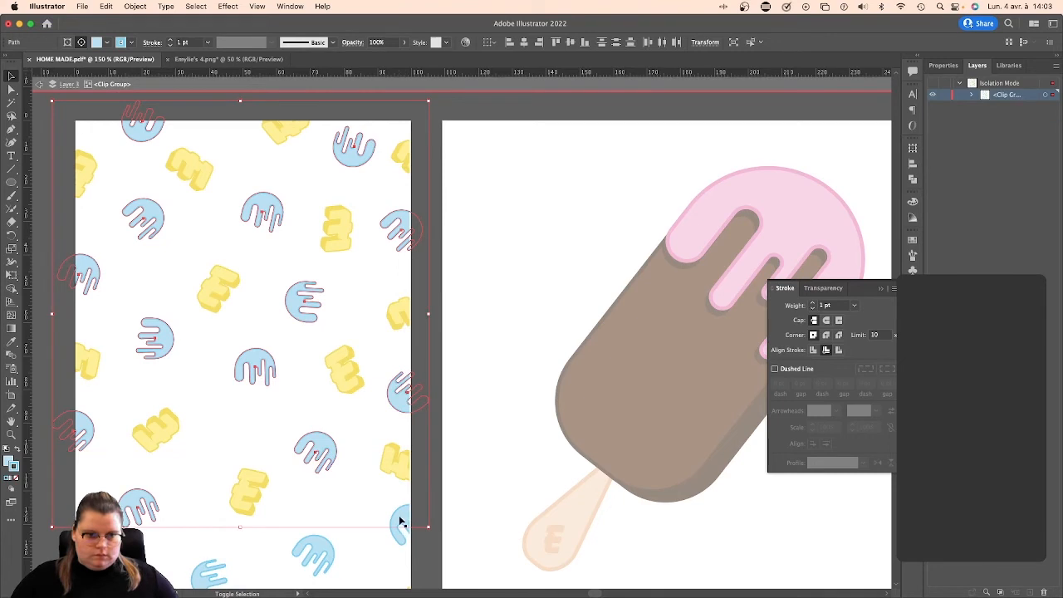
pyautogui.keyDown('shift'); pyautogui.click(400, 521); pyautogui.keyUp('shift')
pyautogui.keyDown('shift'); pyautogui.click(315, 555); pyautogui.keyUp('shift')
pyautogui.scroll(-3, 324, 526)
pyautogui.keyDown('shift'); pyautogui.click(208, 502); pyautogui.keyUp('shift')
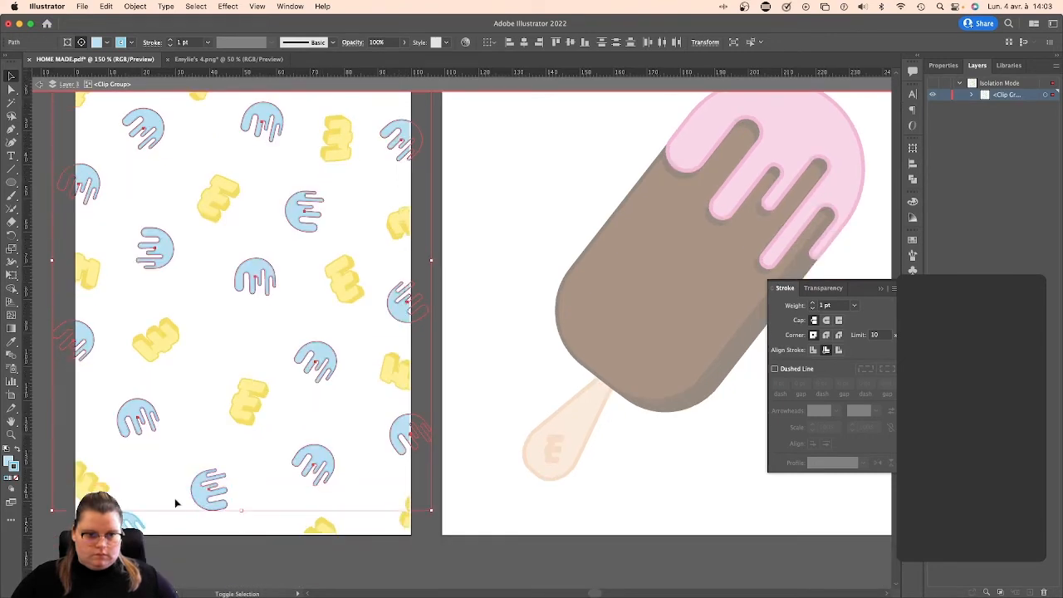
pyautogui.keyDown('shift'); pyautogui.click(119, 521); pyautogui.keyUp('shift')
pyautogui.press('super+z')
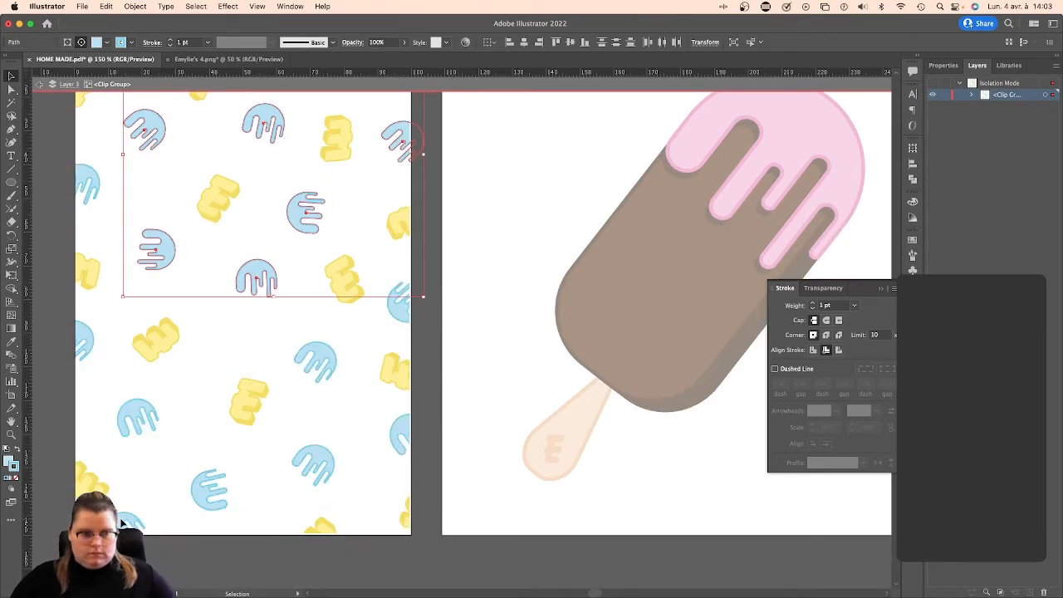
pyautogui.press('Escape')
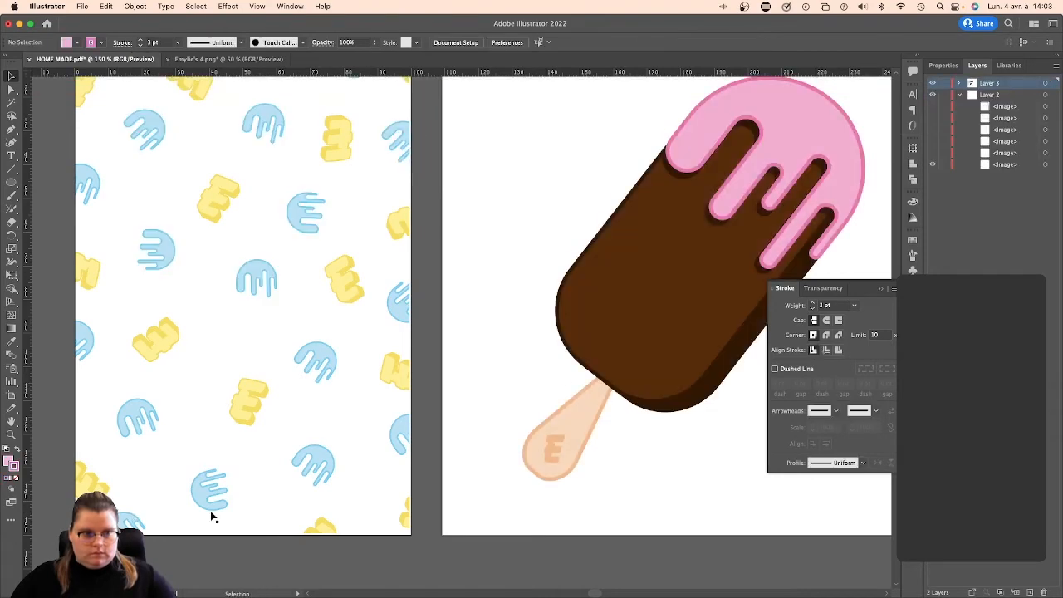
# Undo the pink fill and stroke settings and the yellow E's move, and restore the E's moved position.
pyautogui.scroll(1, 211, 516)
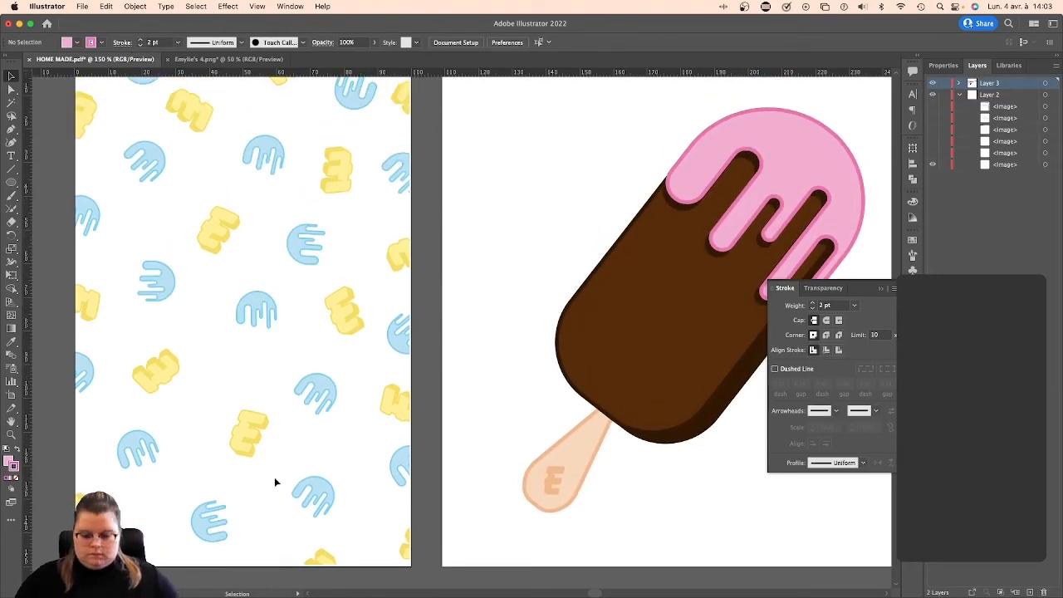
pyautogui.press('super+minus')
pyautogui.press('super+minus')
pyautogui.press('a')
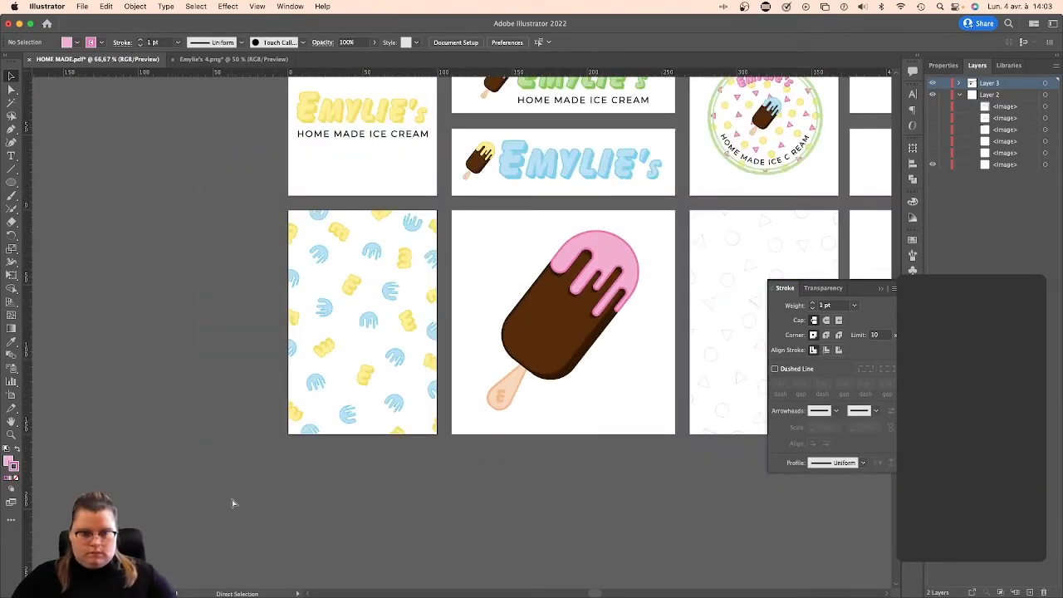
pyautogui.press('super+z')
pyautogui.press('super+z')
pyautogui.press('super+z')
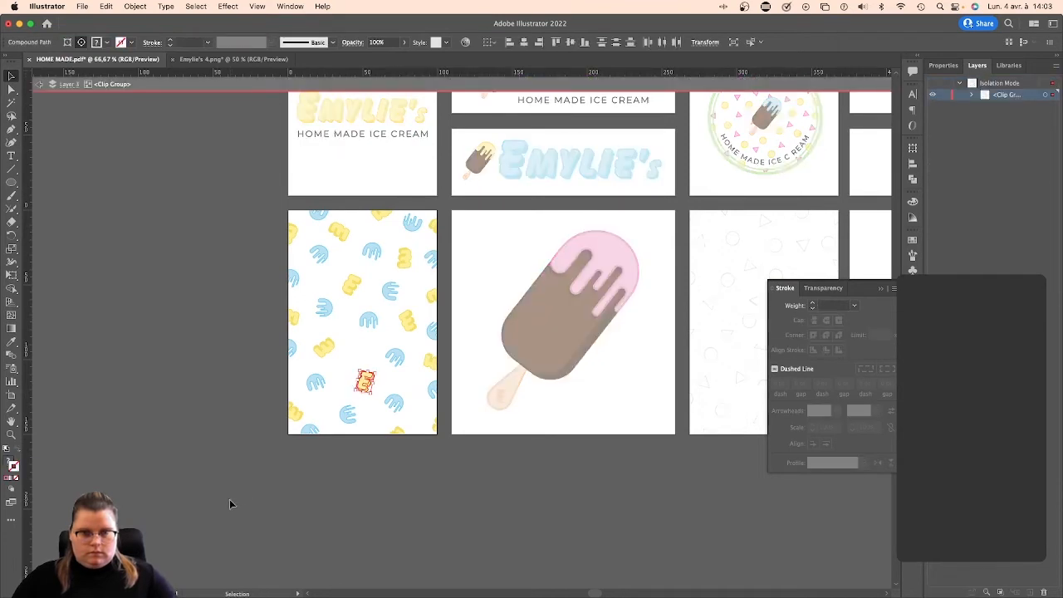
pyautogui.press('super+z')
pyautogui.press('super+z')
pyautogui.press('super+z')
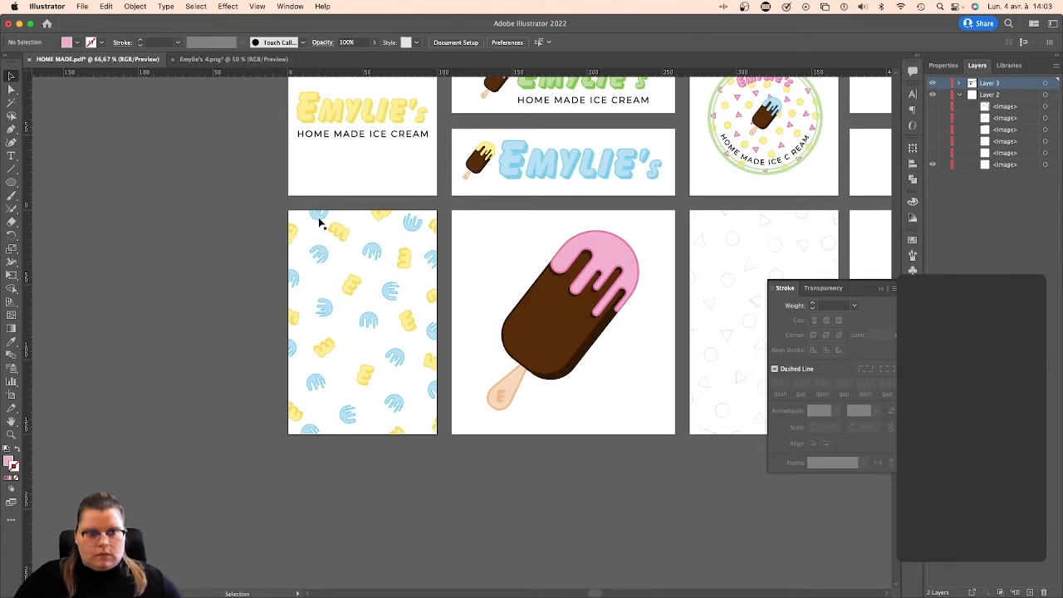
# Inside the clipped pattern group, select every blue drip, including those cut off by the artboard edges.
pyautogui.press('super+z')
pyautogui.press('super+z')
pyautogui.press('super+z')
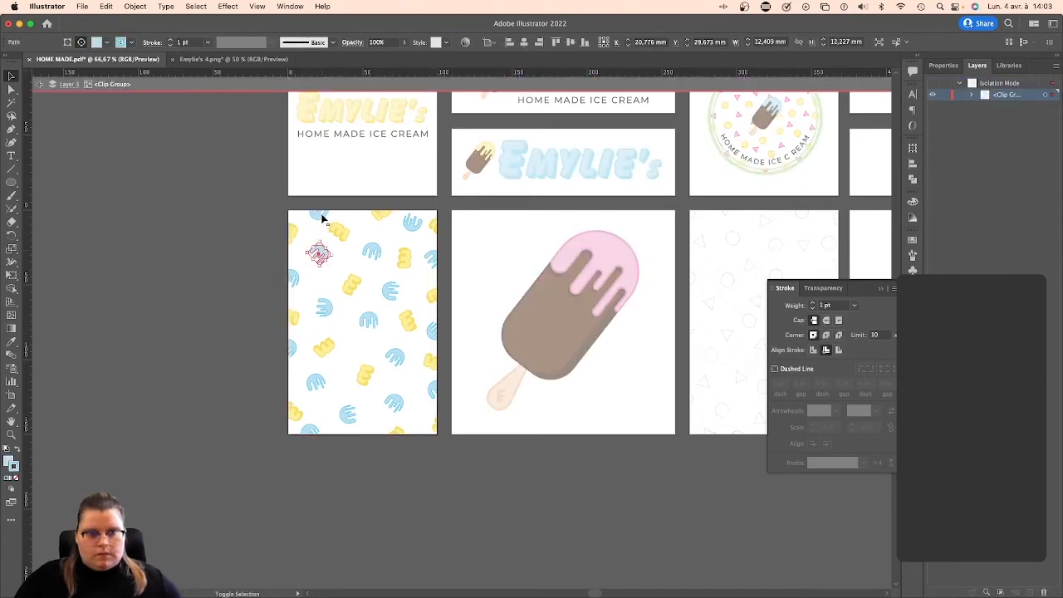
pyautogui.keyDown('shift'); pyautogui.click(323, 218); pyautogui.keyUp('shift')
pyautogui.keyDown('shift'); pyautogui.click(292, 276); pyautogui.keyUp('shift')
pyautogui.keyDown('shift'); pyautogui.click(323, 305); pyautogui.keyUp('shift')
pyautogui.keyDown('shift'); pyautogui.click(370, 321); pyautogui.keyUp('shift')
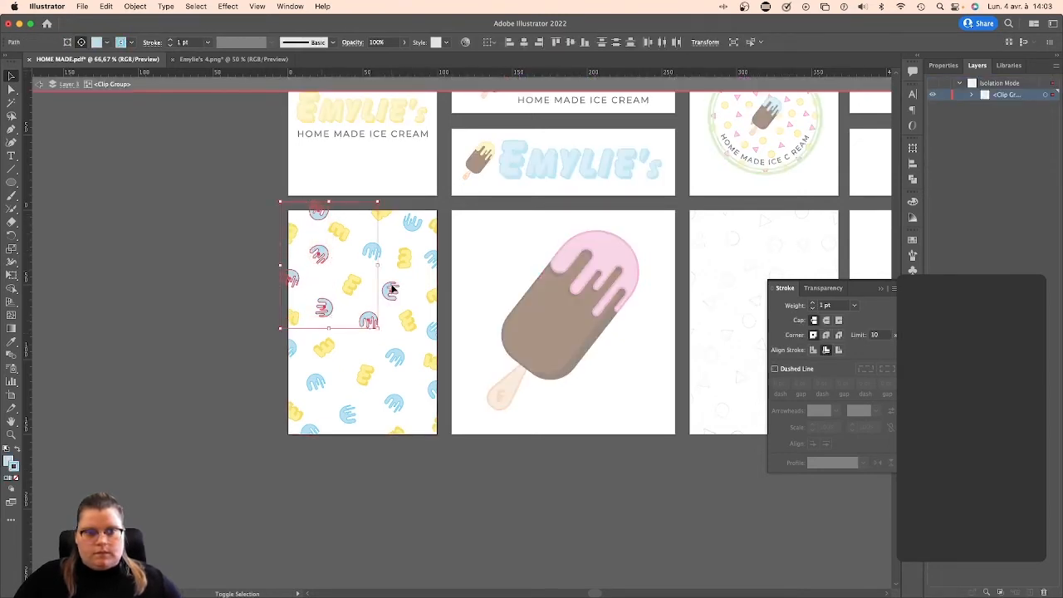
pyautogui.keyDown('shift'); pyautogui.click(391, 288); pyautogui.keyUp('shift')
pyautogui.keyDown('shift'); pyautogui.click(372, 250); pyautogui.keyUp('shift')
pyautogui.keyDown('shift'); pyautogui.click(414, 222); pyautogui.keyUp('shift')
pyautogui.keyDown('shift'); pyautogui.click(434, 261); pyautogui.keyUp('shift')
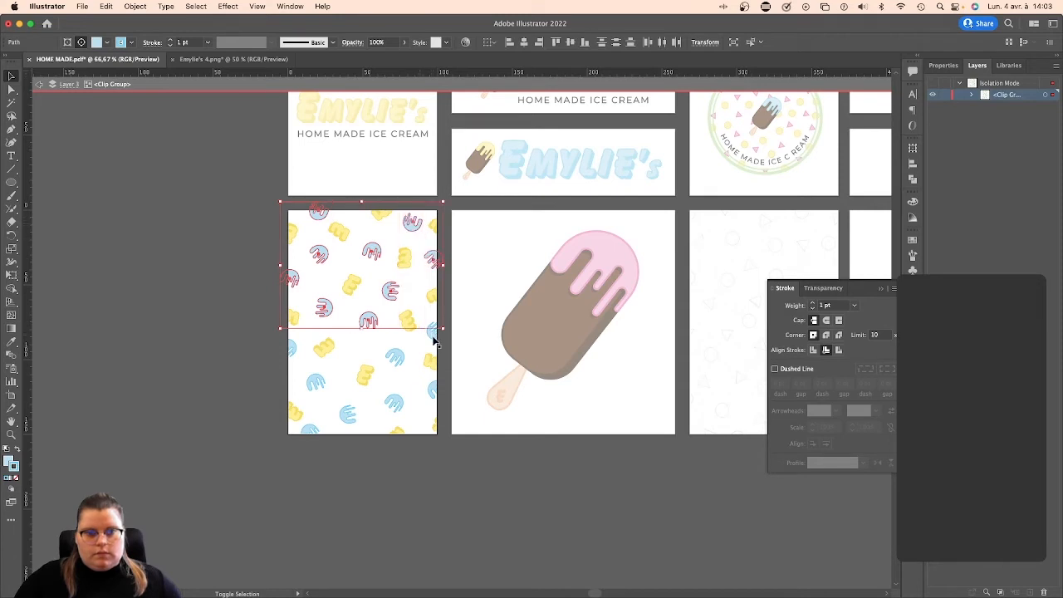
pyautogui.keyDown('shift'); pyautogui.click(435, 331); pyautogui.keyUp('shift')
pyautogui.keyDown('shift'); pyautogui.click(395, 357); pyautogui.keyUp('shift')
pyautogui.keyDown('shift'); pyautogui.click(434, 389); pyautogui.keyUp('shift')
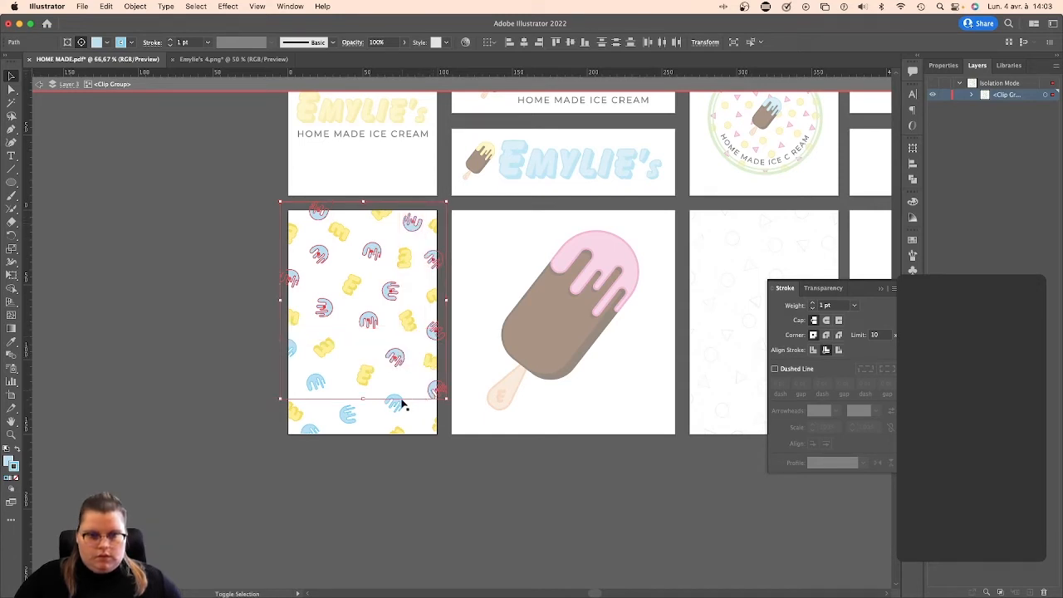
pyautogui.keyDown('shift'); pyautogui.click(396, 402); pyautogui.keyUp('shift')
pyautogui.keyDown('shift'); pyautogui.click(347, 415); pyautogui.keyUp('shift')
pyautogui.keyDown('shift'); pyautogui.click(309, 430); pyautogui.keyUp('shift')
pyautogui.keyDown('shift'); pyautogui.click(316, 382); pyautogui.keyUp('shift')
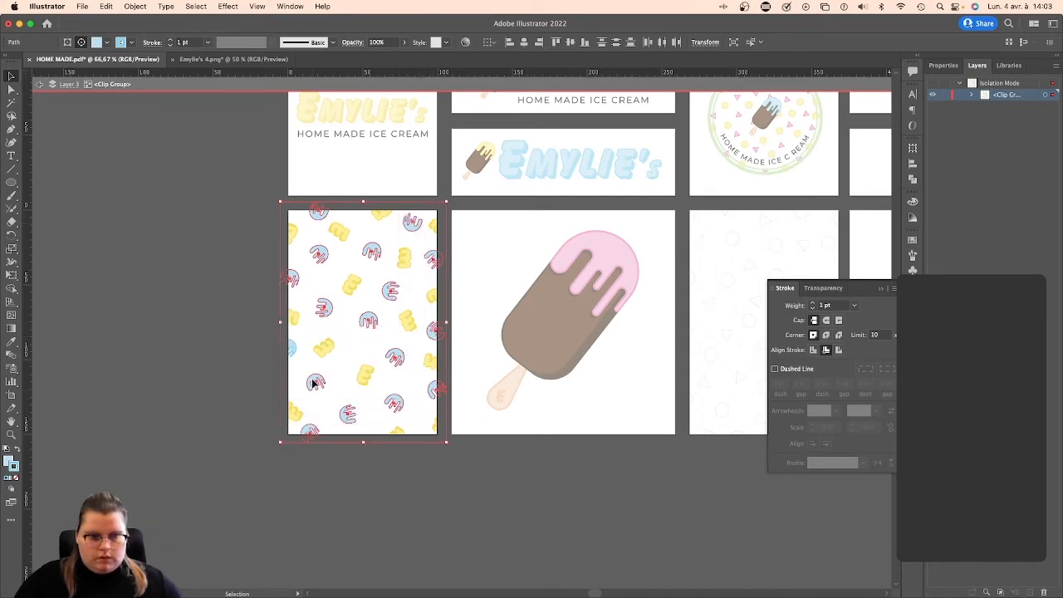
pyautogui.keyDown('shift'); pyautogui.click(291, 349); pyautogui.keyUp('shift')
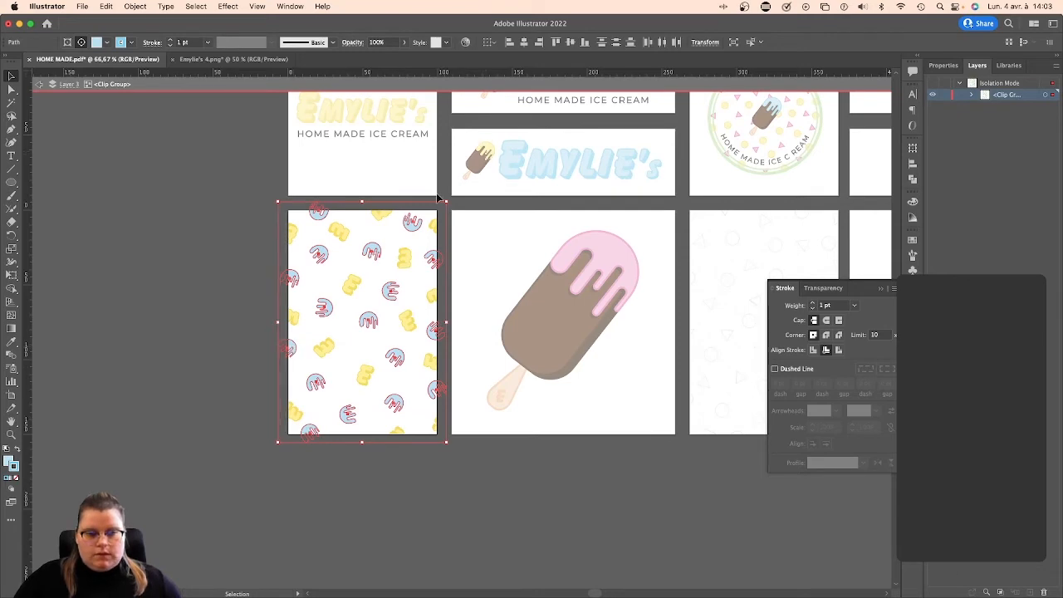
# Try a 3 pt stroke aligned outside on the selected blue drips, and settle on 2 pt aligned inside.
pyautogui.press('super+equal')
pyautogui.press('super+equal')
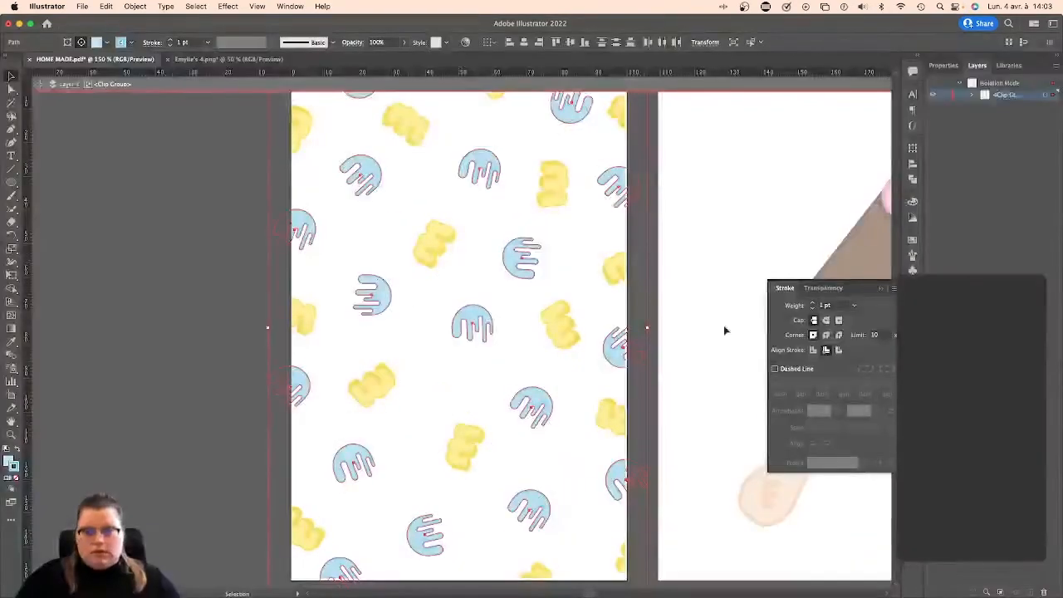
pyautogui.click(813, 304)
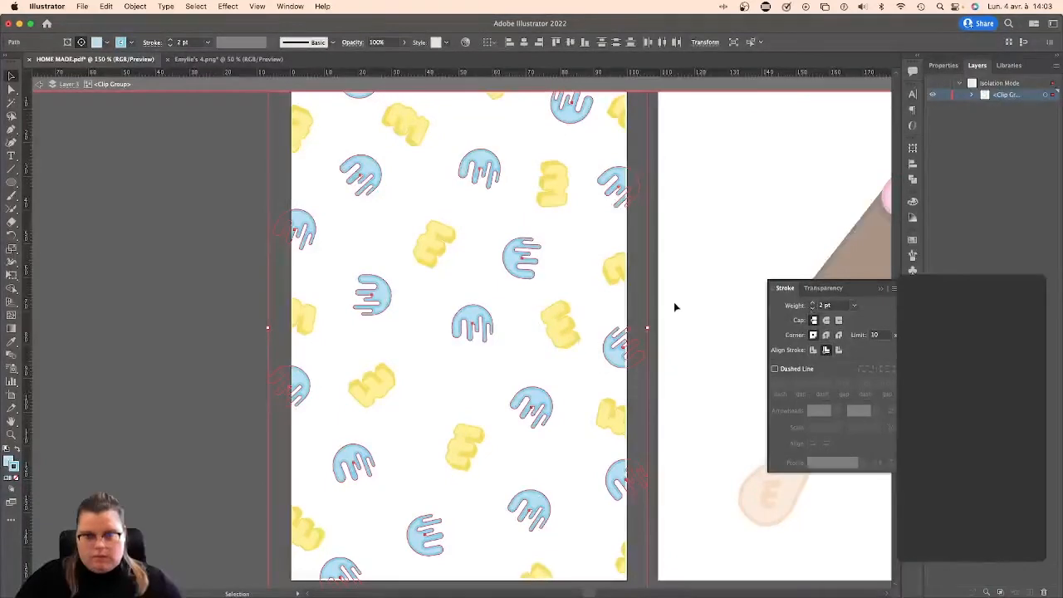
pyautogui.click(813, 304)
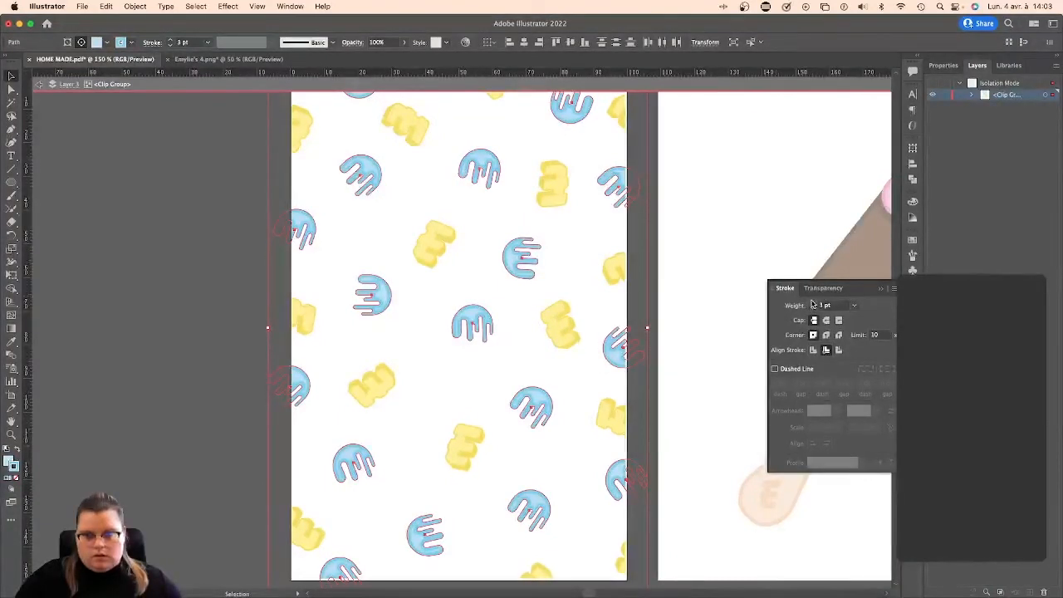
pyautogui.click(837, 350)
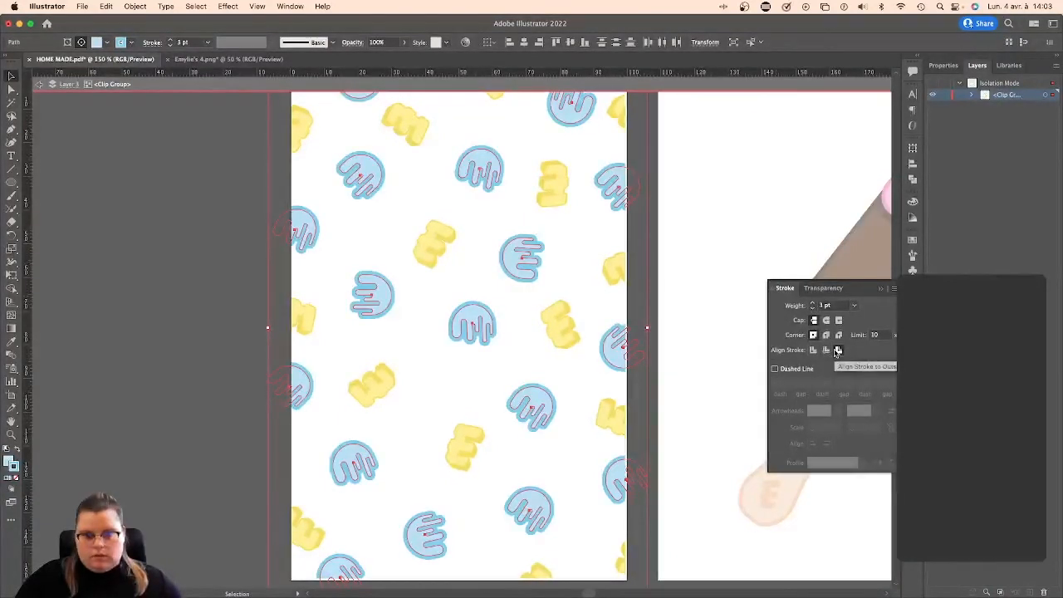
pyautogui.click(813, 308)
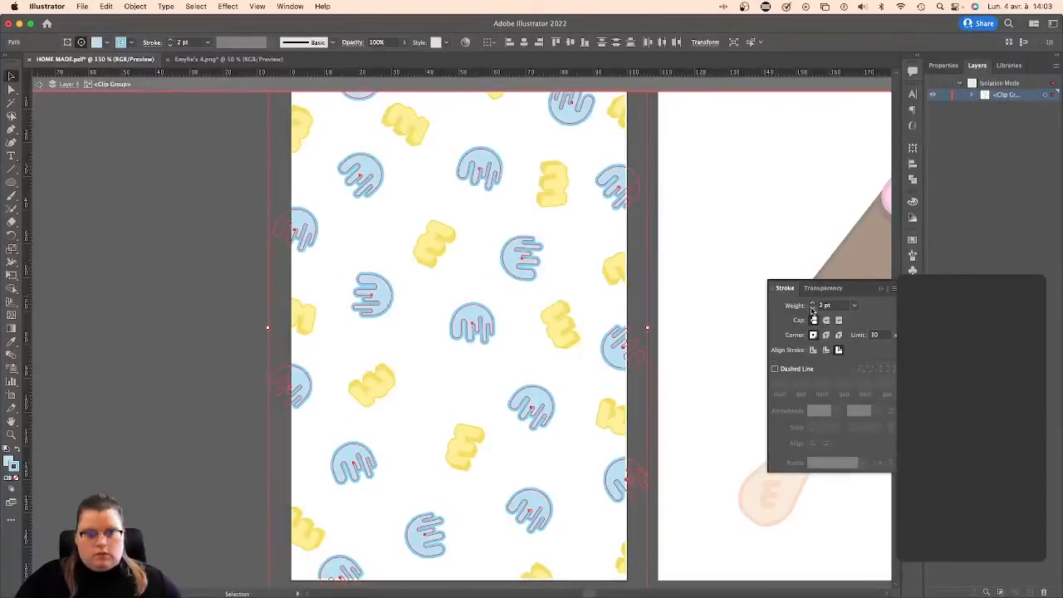
pyautogui.click(827, 350)
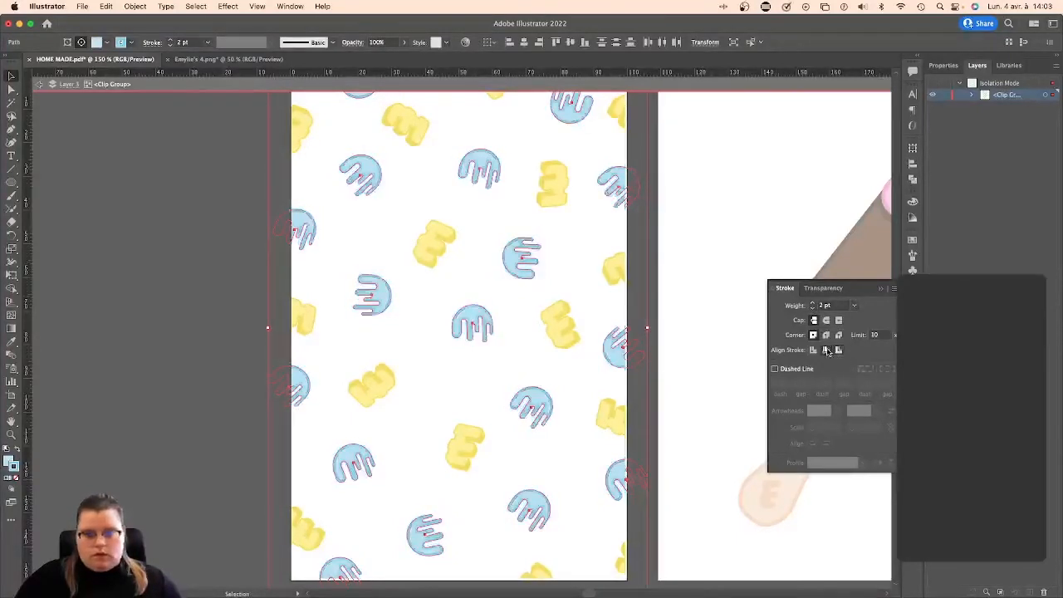
pyautogui.click(600, 293)
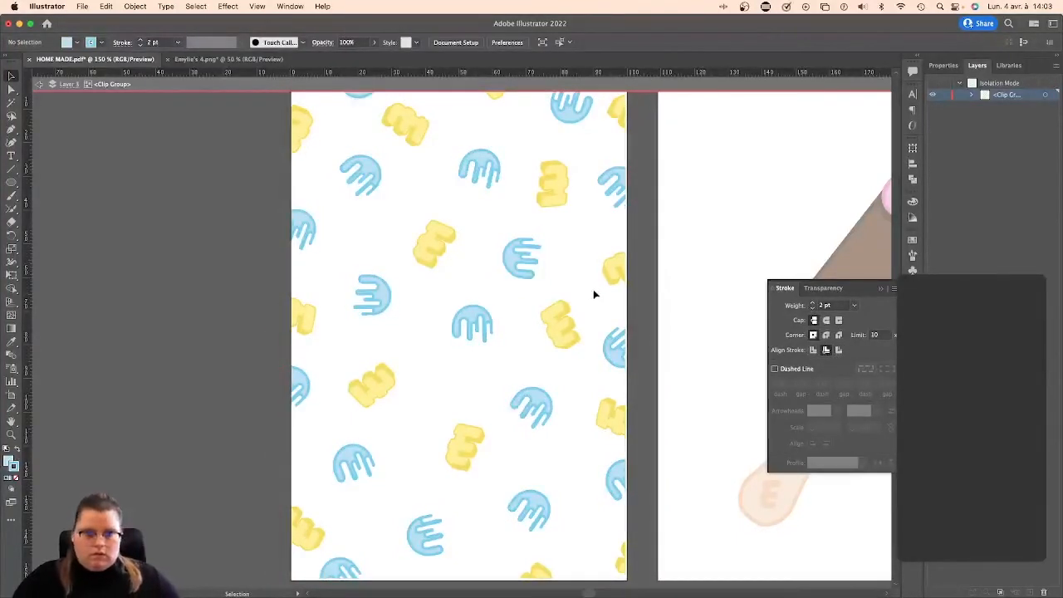
# Undo the blue drips' stroke weight and alignment changes, and leave the clipped pattern group.
pyautogui.press('super+z')
pyautogui.press('super+z')
pyautogui.press('super+z')
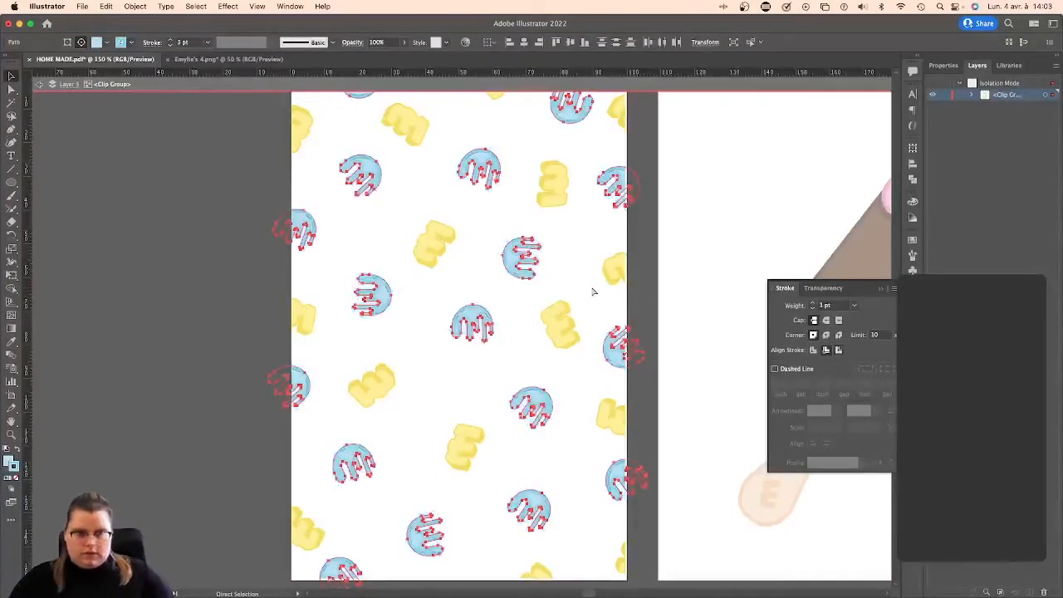
pyautogui.press('super+z')
pyautogui.press('super+z')
pyautogui.press('super+z')
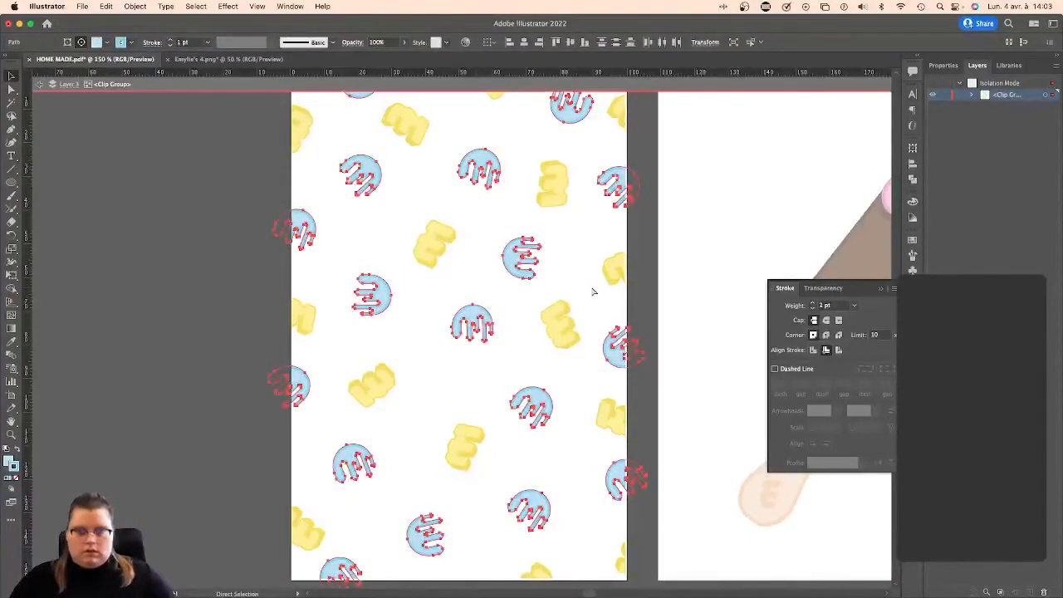
pyautogui.press('v')
pyautogui.click(665, 269)
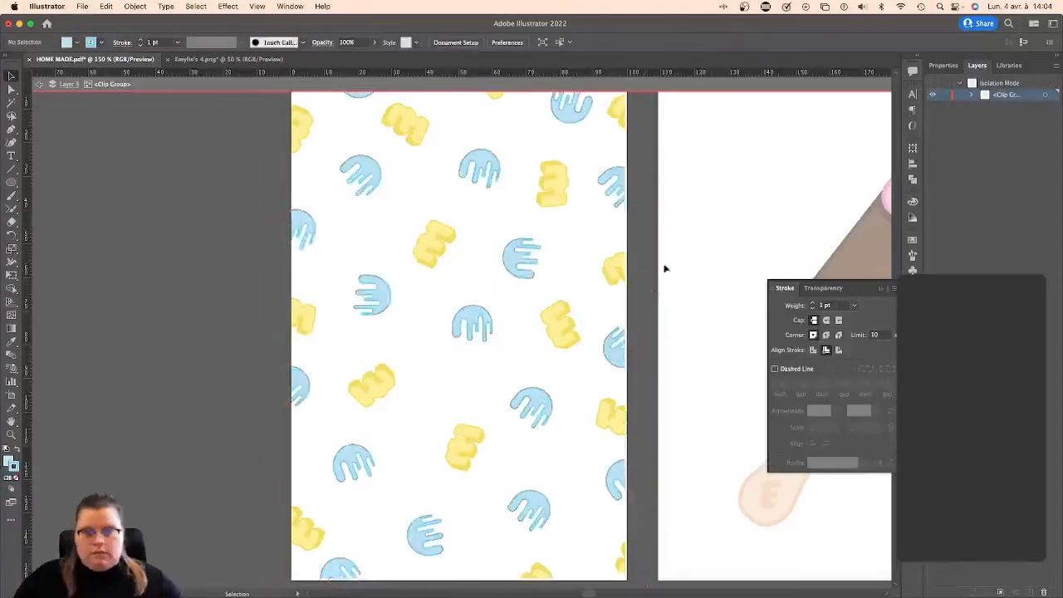
pyautogui.press('super+minus')
pyautogui.press('super+minus')
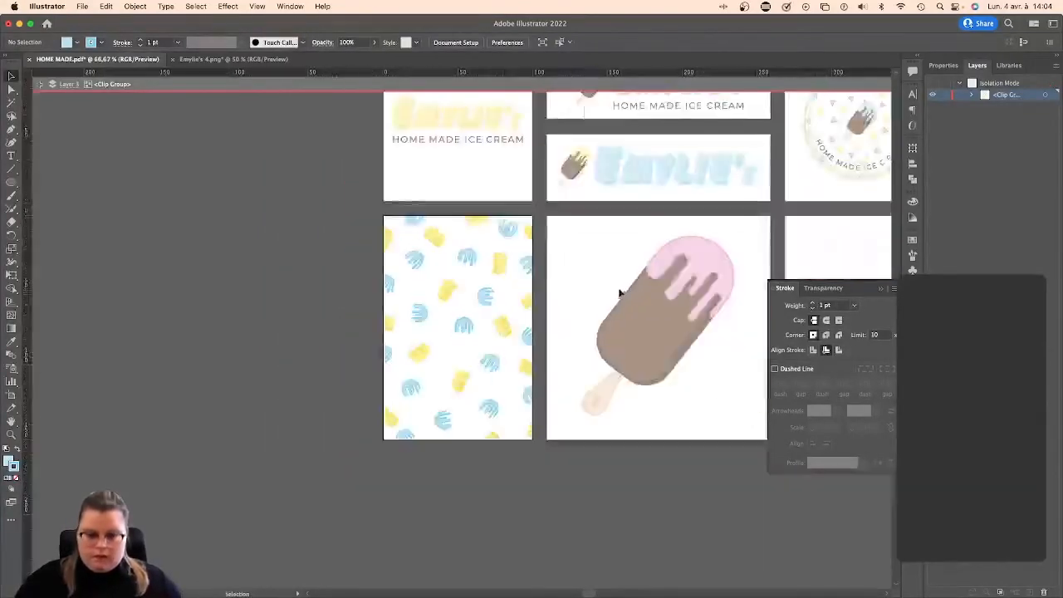
pyautogui.hscroll(5, 625, 293)
pyautogui.doubleClick(651, 302)
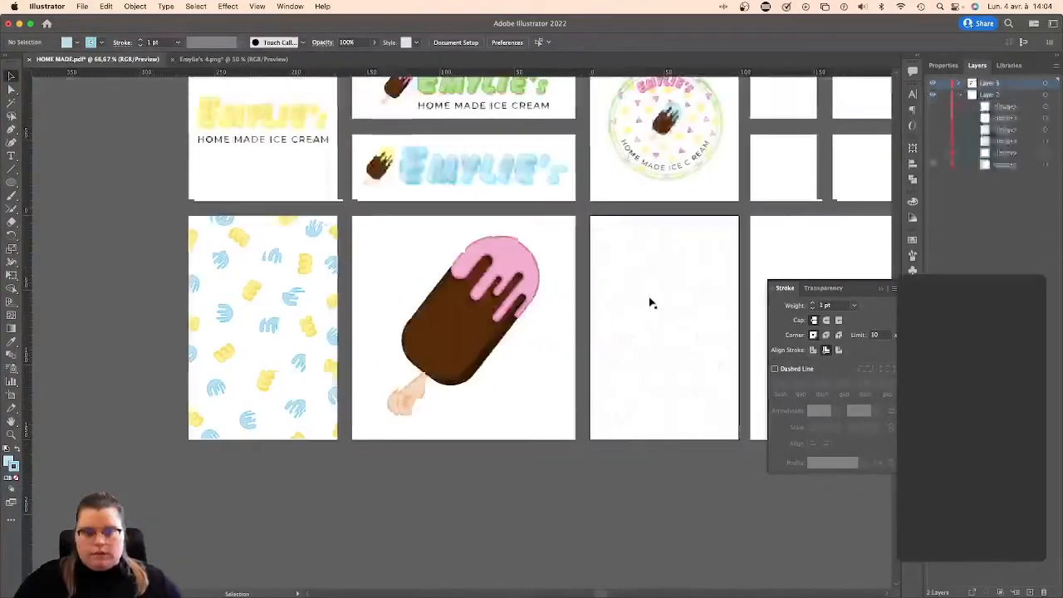
# Show the colour swatches and pick up the popsicle's pink drip fill and 3 pt pink stroke as the drawing colours.
pyautogui.hscroll(3, 651, 303)
pyautogui.press('super+plus')
pyautogui.hscroll(4, 649, 296)
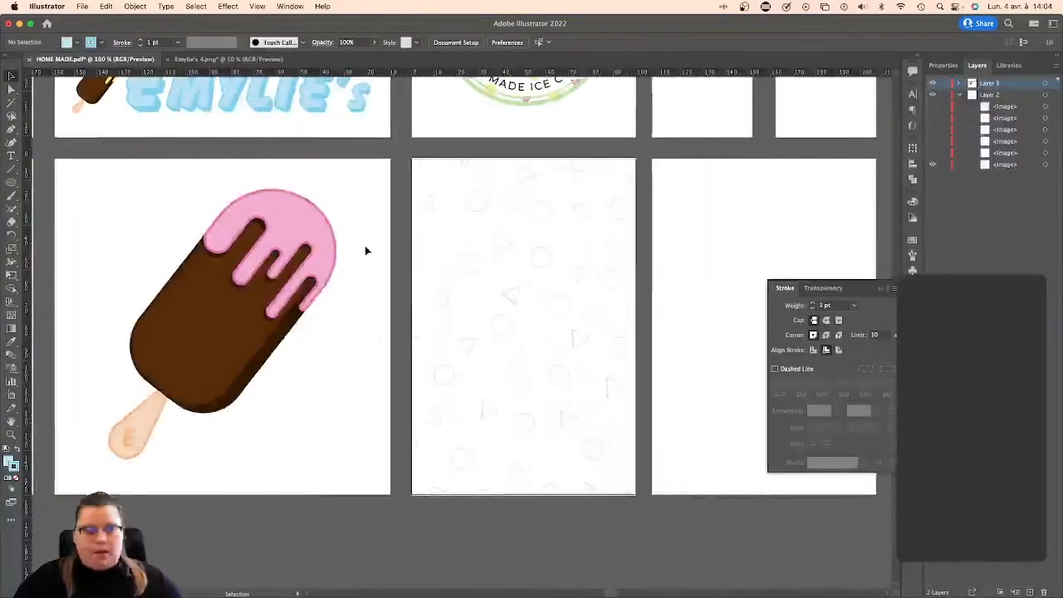
pyautogui.click(12, 182)
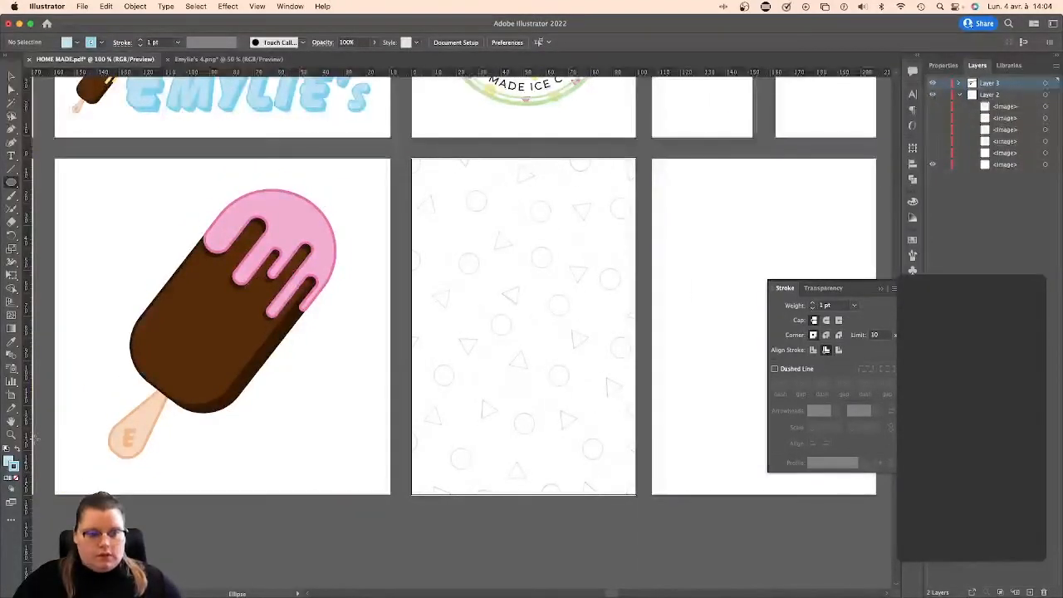
pyautogui.click(913, 240)
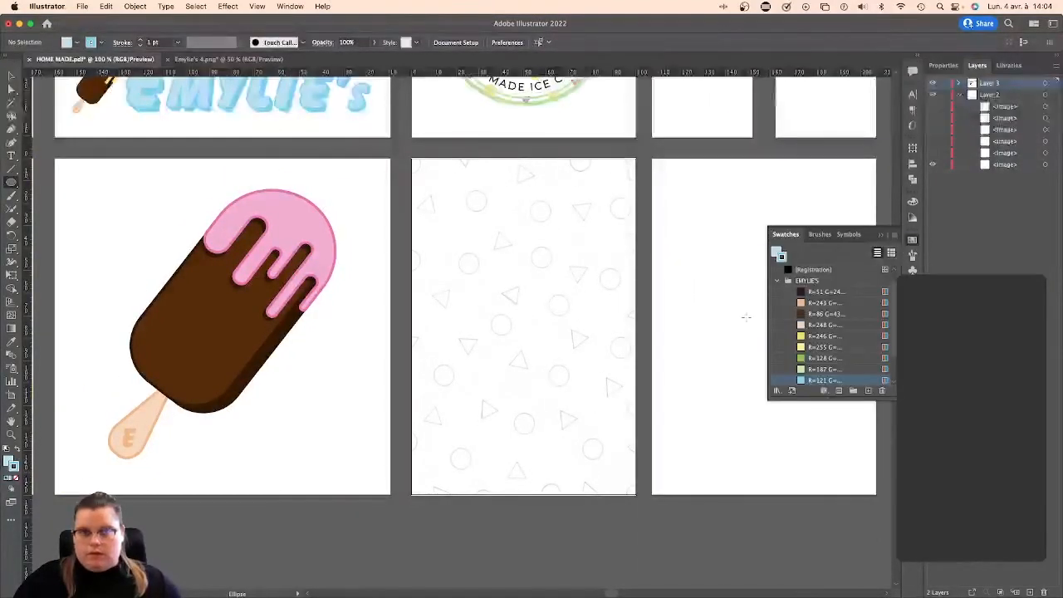
pyautogui.click(11, 75)
pyautogui.click(278, 208)
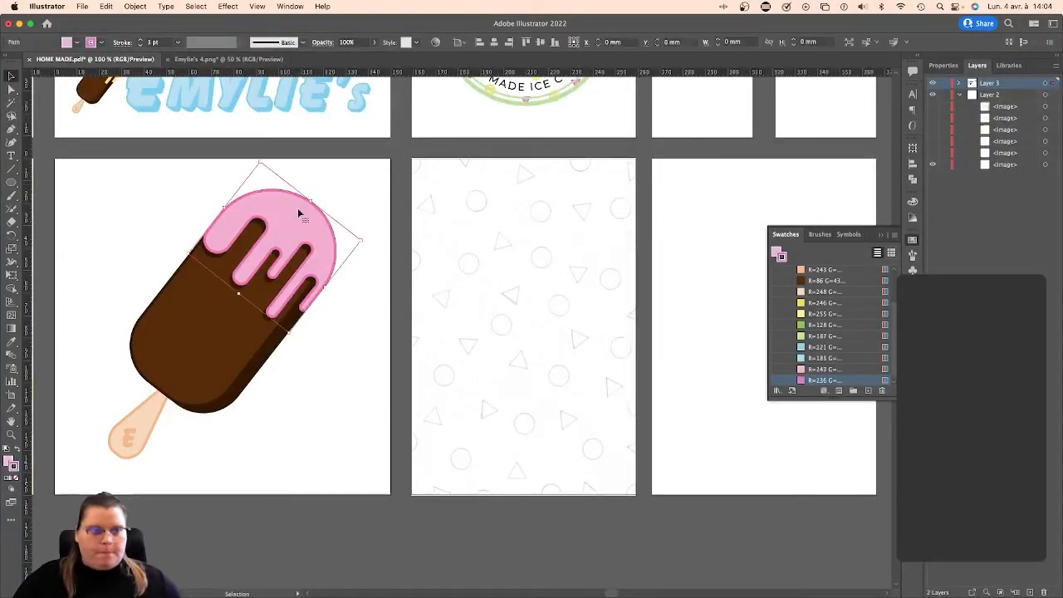
pyautogui.click(468, 222)
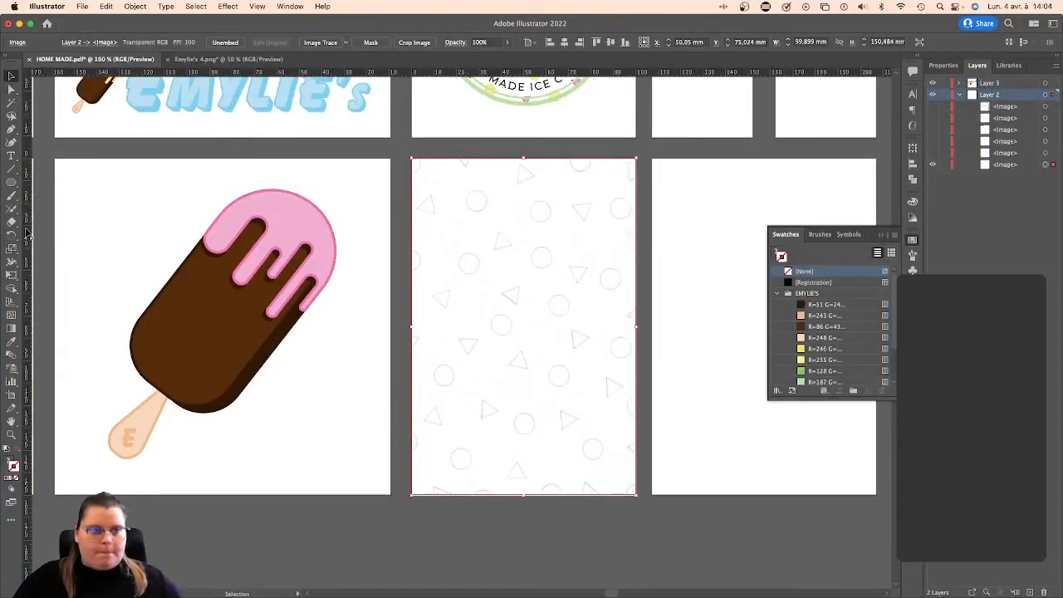
pyautogui.click(12, 184)
pyautogui.click(11, 184)
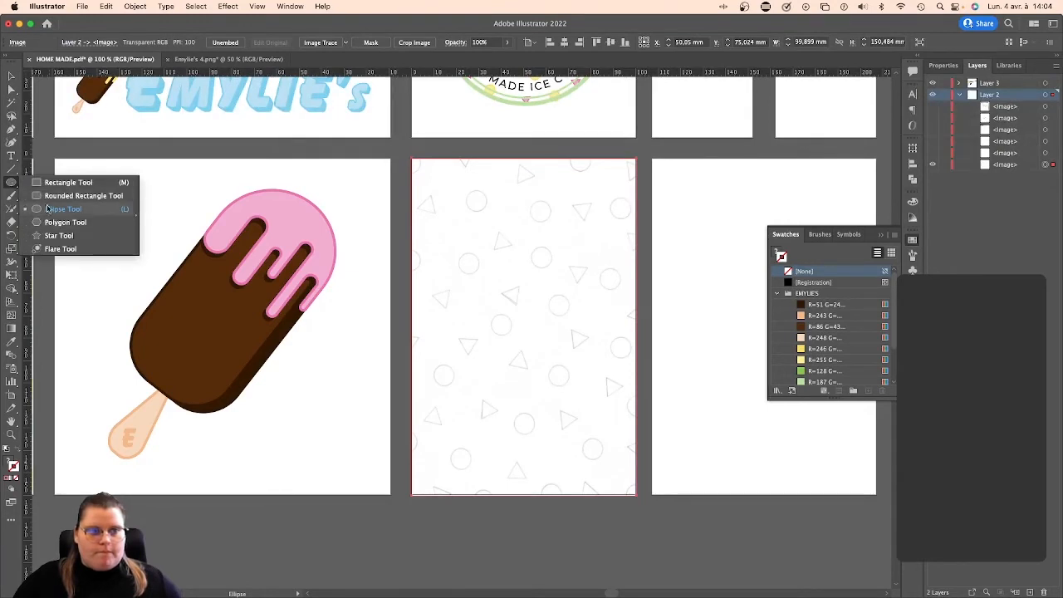
pyautogui.click(62, 208)
pyautogui.click(10, 75)
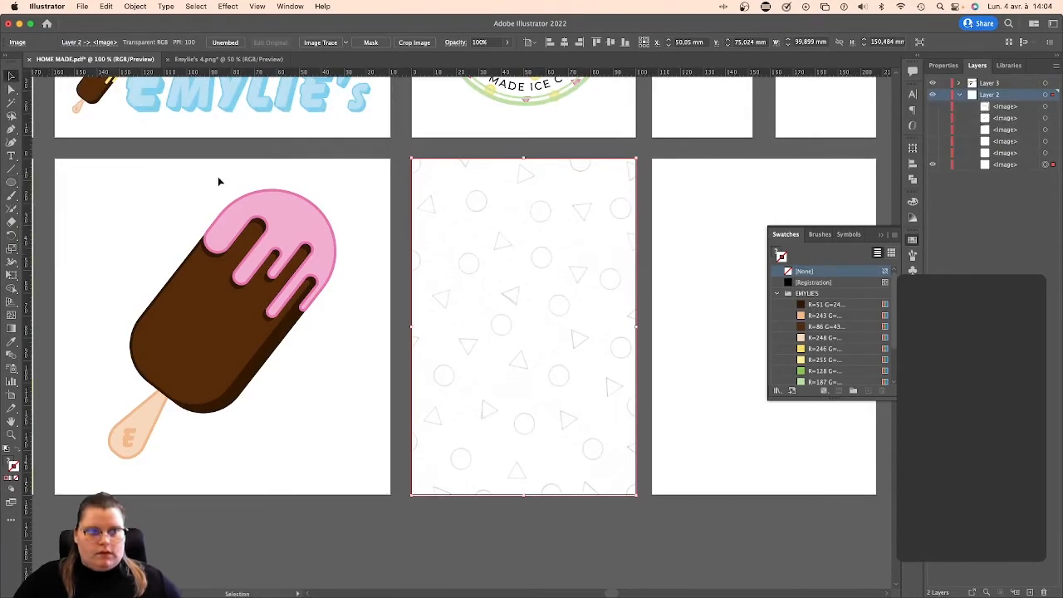
pyautogui.click(263, 201)
# Draw a pink circle about 10.85 mm wide over a circle near the sketch's centre, and lock Layer 2.
pyautogui.click(11, 182)
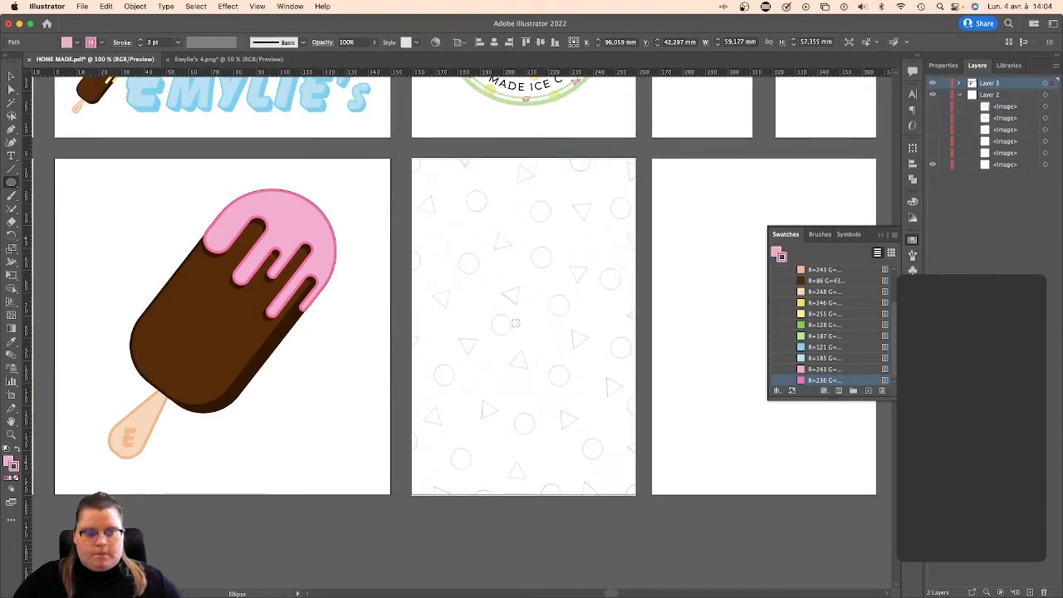
pyautogui.moveTo(503, 325)
pyautogui.mouseDown()
pyautogui.moveTo(516, 318)
pyautogui.moveTo(469, 268)
pyautogui.moveTo(489, 201)
pyautogui.moveTo(420, 170)
pyautogui.moveTo(581, 162)
pyautogui.moveTo(541, 212)
pyautogui.moveTo(545, 272)
pyautogui.moveTo(634, 214)
pyautogui.mouseUp()
pyautogui.click(12, 76)
pyautogui.click(535, 346)
pyautogui.click(944, 94)
# Duplicate the pink circle onto every other sketched circle, including those cut off by the artboard edges.
pyautogui.click(522, 221)
pyautogui.click(585, 259)
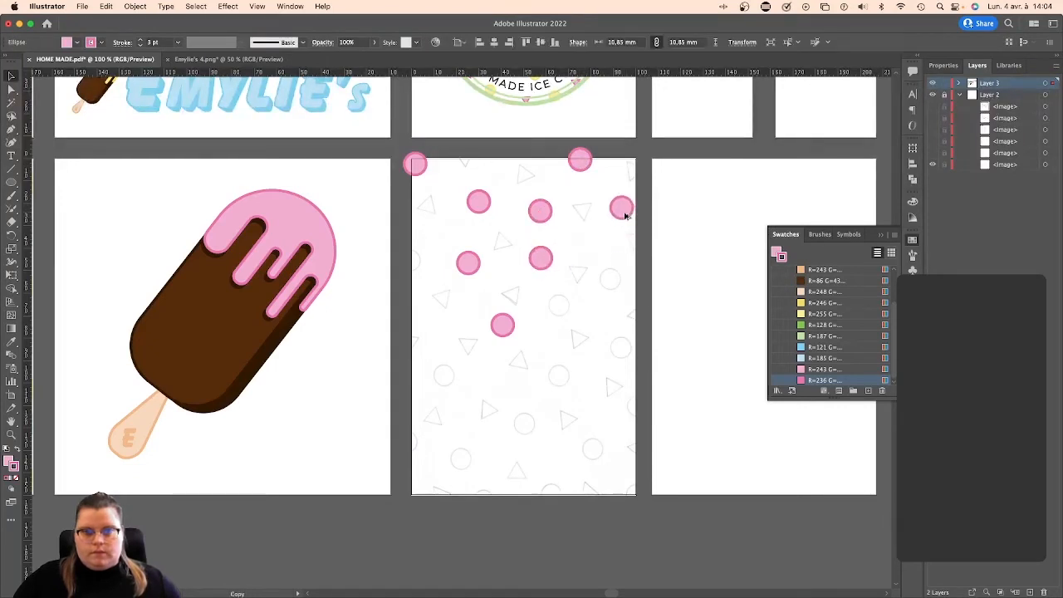
pyautogui.moveTo(623, 212); pyautogui.dragTo(638, 416)
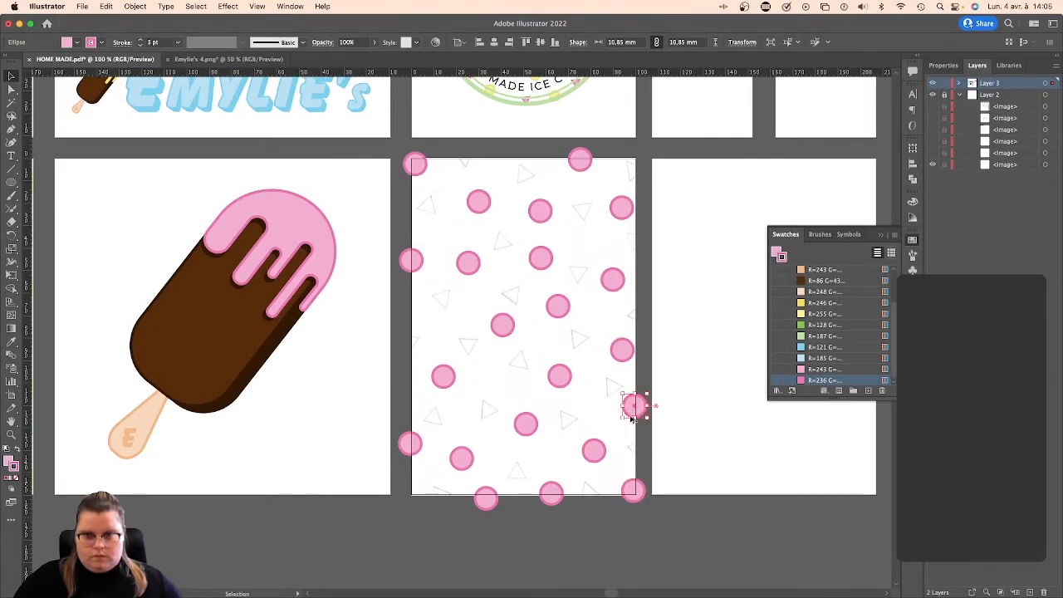
pyautogui.click(678, 337)
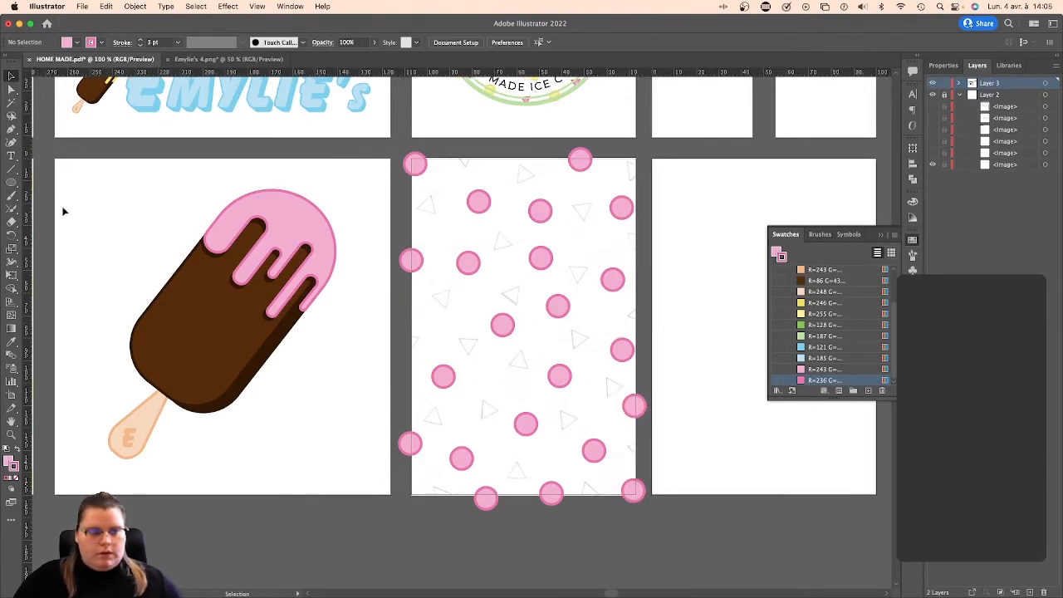
# Create a 3-sided polygon with a 17.639 mm radius on the circle-pattern artboard.
pyautogui.moveTo(10, 182); pyautogui.dragTo(54, 223)
pyautogui.click(445, 283)
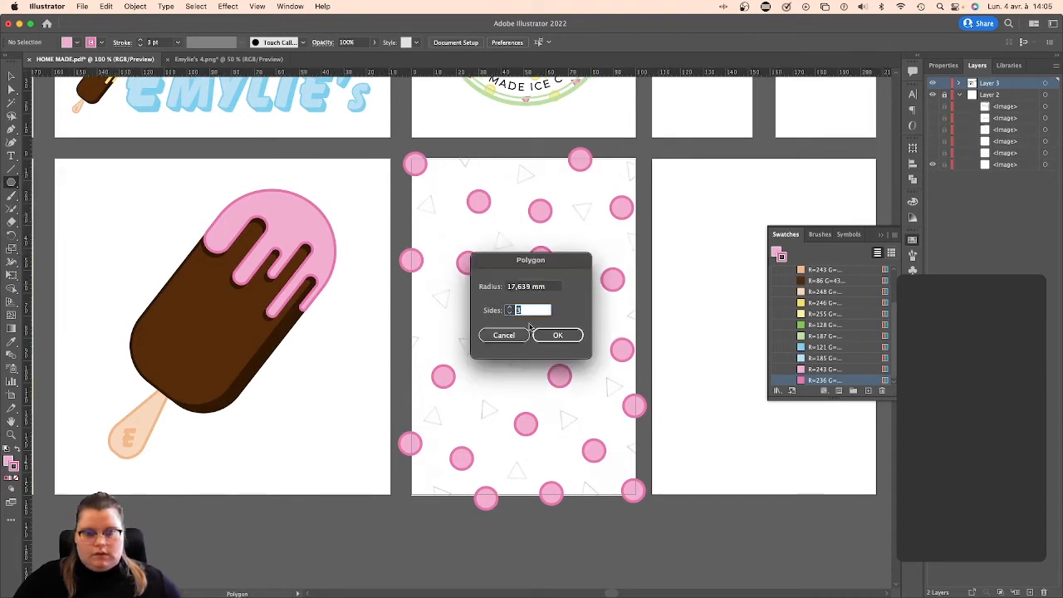
pyautogui.click(552, 334)
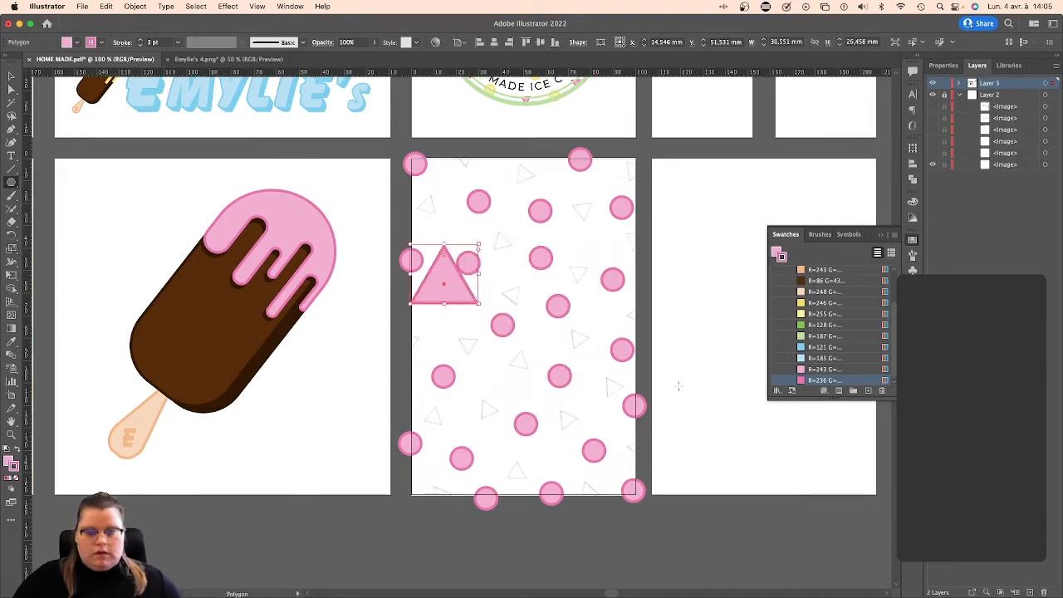
# Give the triangle a green R=128 swatch stroke and a light green R=187 swatch fill.
pyautogui.click(810, 327)
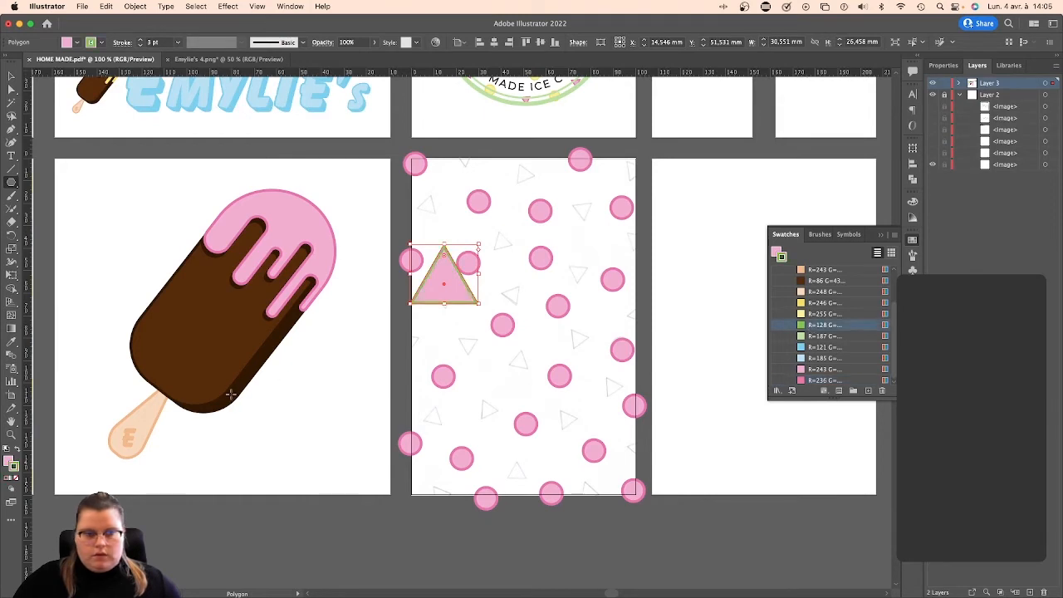
pyautogui.click(8, 462)
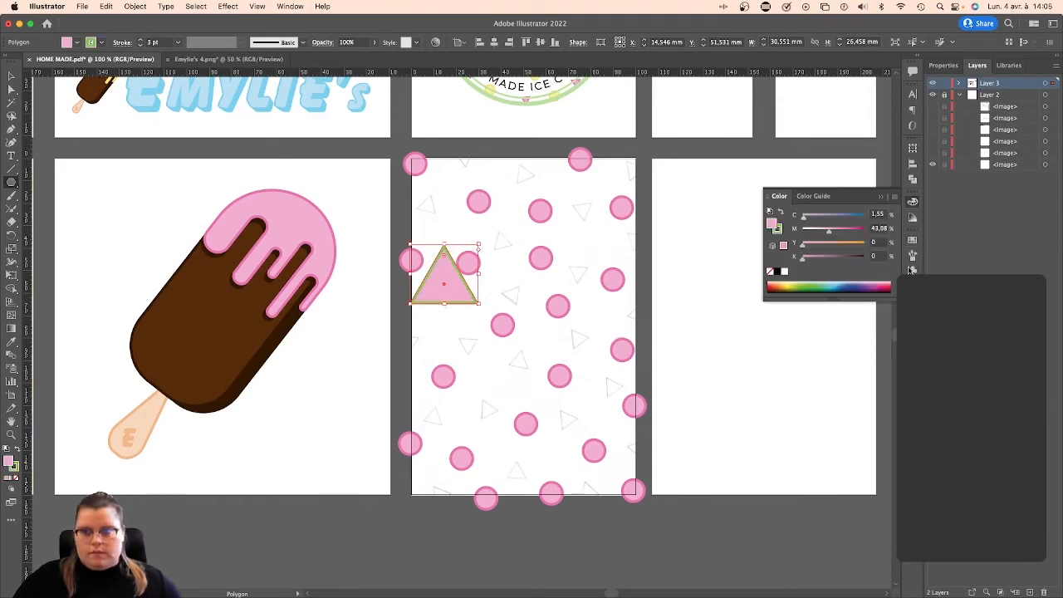
pyautogui.click(913, 241)
pyautogui.click(794, 335)
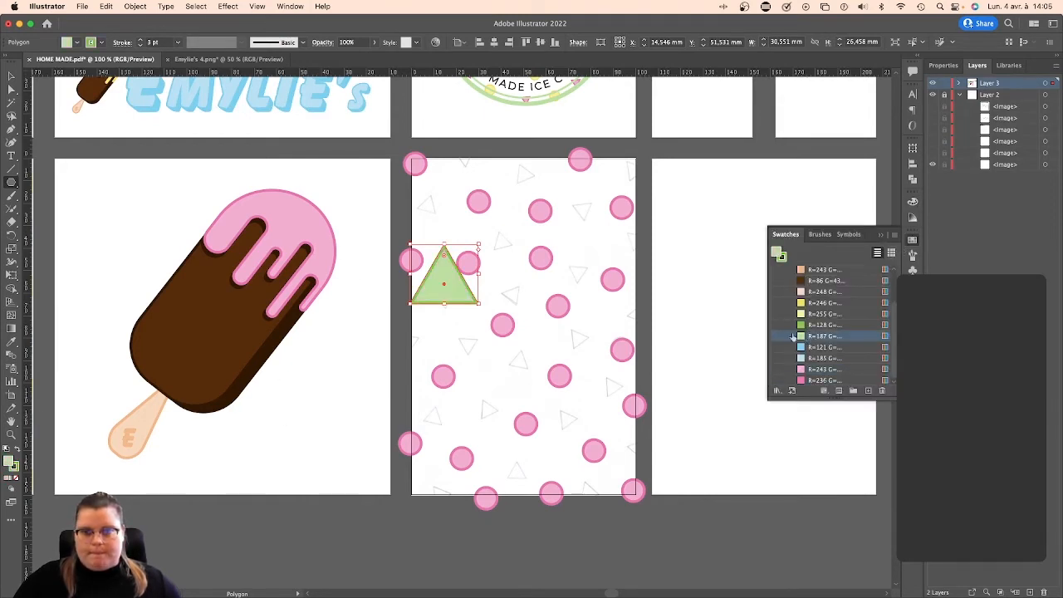
# Shrink the green triangle to about 12.3 by 10.65 mm and copy it over the sketched triangles in the artboard's left part.
pyautogui.click(11, 76)
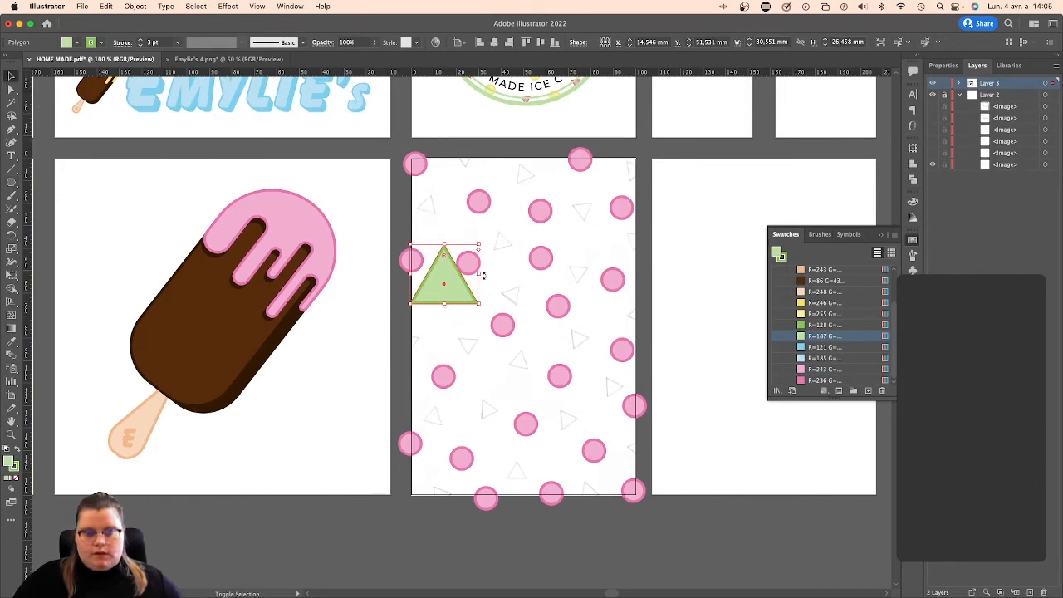
pyautogui.moveTo(480, 274); pyautogui.dragTo(435, 495)
pyautogui.click(515, 268)
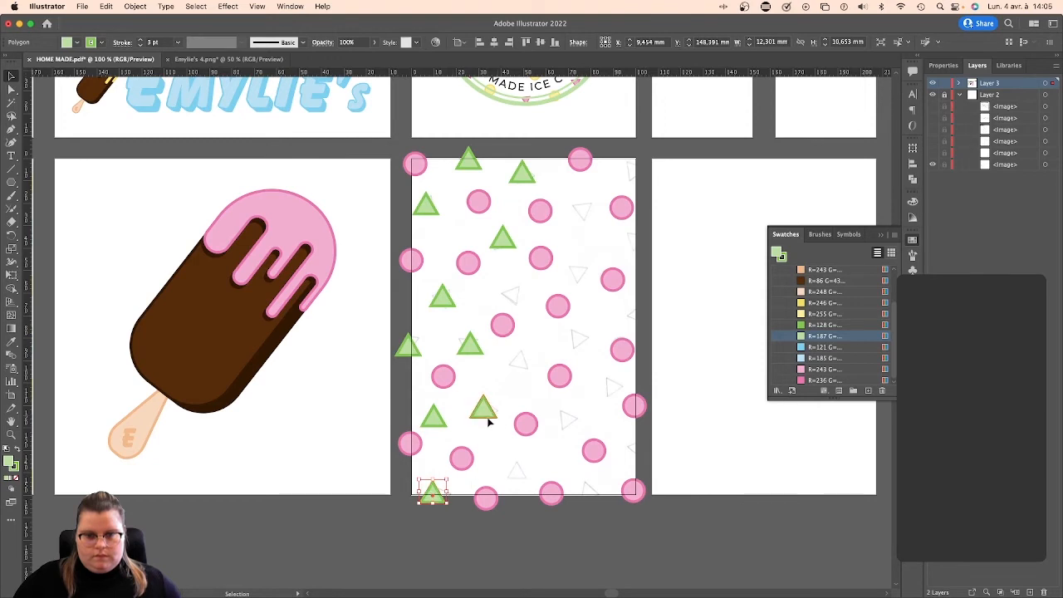
# Copy the green triangle over the remaining sketched triangles in the middle and right part of the artboard.
pyautogui.moveTo(487, 418); pyautogui.dragTo(590, 341)
pyautogui.moveTo(590, 342); pyautogui.dragTo(522, 366)
pyautogui.moveTo(522, 365); pyautogui.dragTo(516, 292)
pyautogui.moveTo(517, 291); pyautogui.dragTo(581, 269)
pyautogui.moveTo(581, 269); pyautogui.dragTo(639, 248)
pyautogui.moveTo(639, 249); pyautogui.dragTo(635, 171)
pyautogui.moveTo(635, 171); pyautogui.dragTo(638, 313)
pyautogui.click(677, 361)
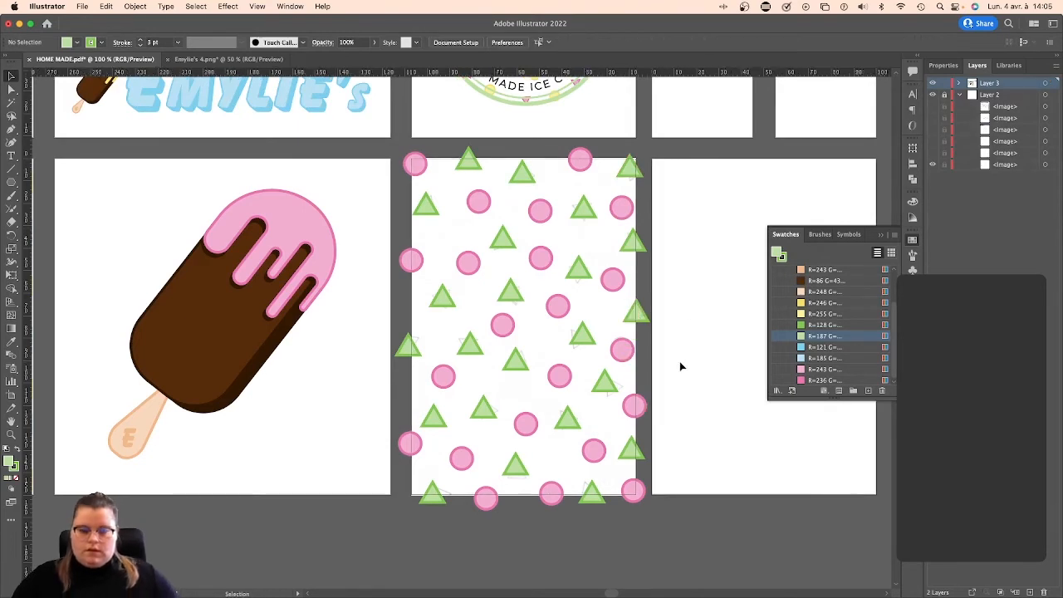
# Rotate the four green triangles in the artboard's upper right area to match the sketched orientations.
pyautogui.click(629, 170)
pyautogui.moveTo(634, 160); pyautogui.dragTo(586, 188)
pyautogui.click(583, 208)
pyautogui.click(633, 241)
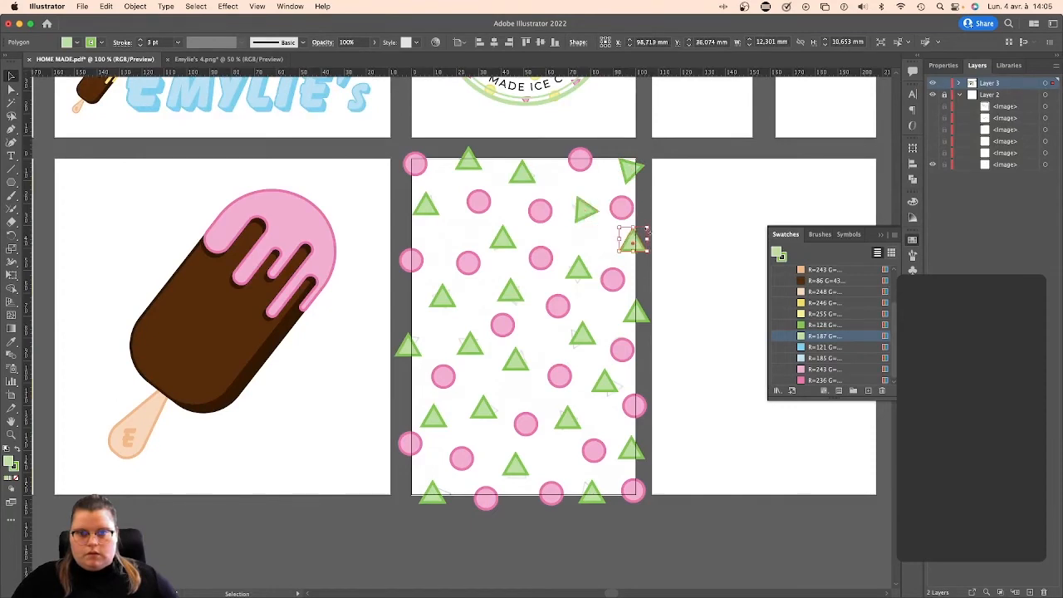
pyautogui.moveTo(649, 222); pyautogui.dragTo(611, 226)
pyautogui.click(578, 271)
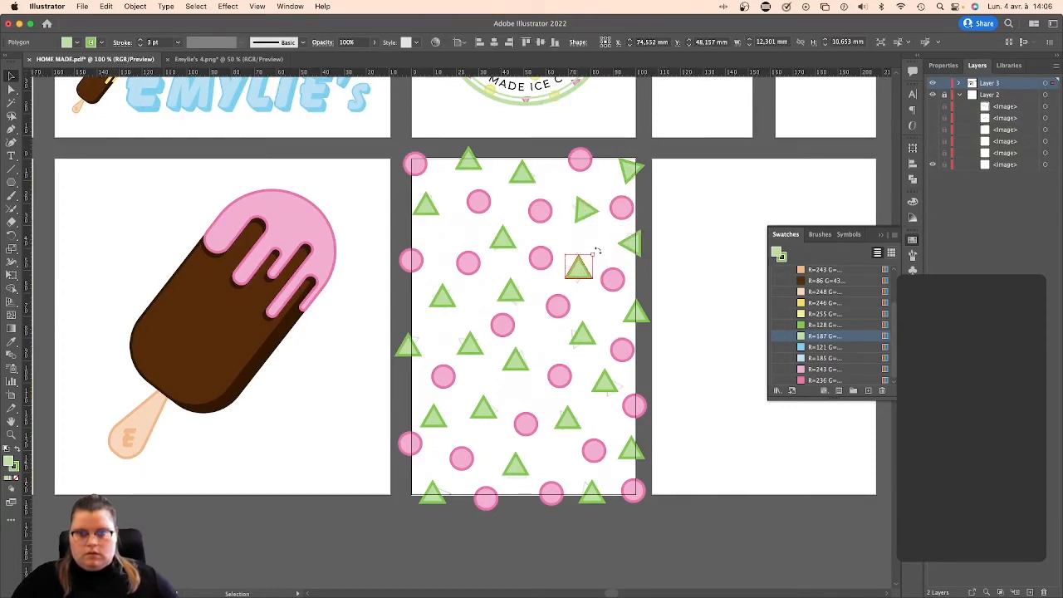
# Rotate the three green triangles halfway down the artboard's right side to match the sketch.
pyautogui.click(586, 332)
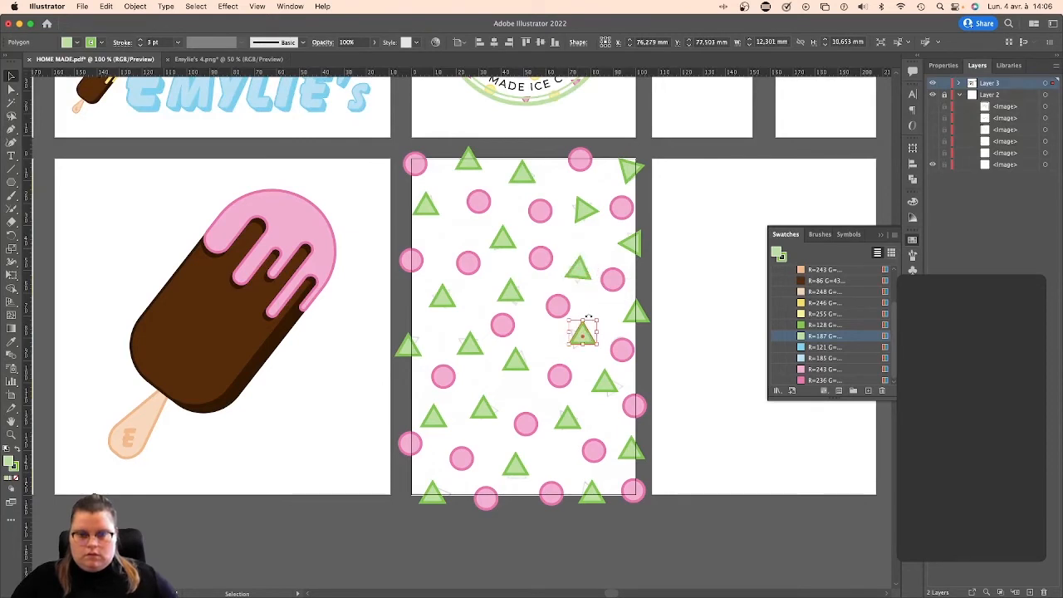
pyautogui.moveTo(588, 317); pyautogui.dragTo(585, 349)
pyautogui.click(639, 315)
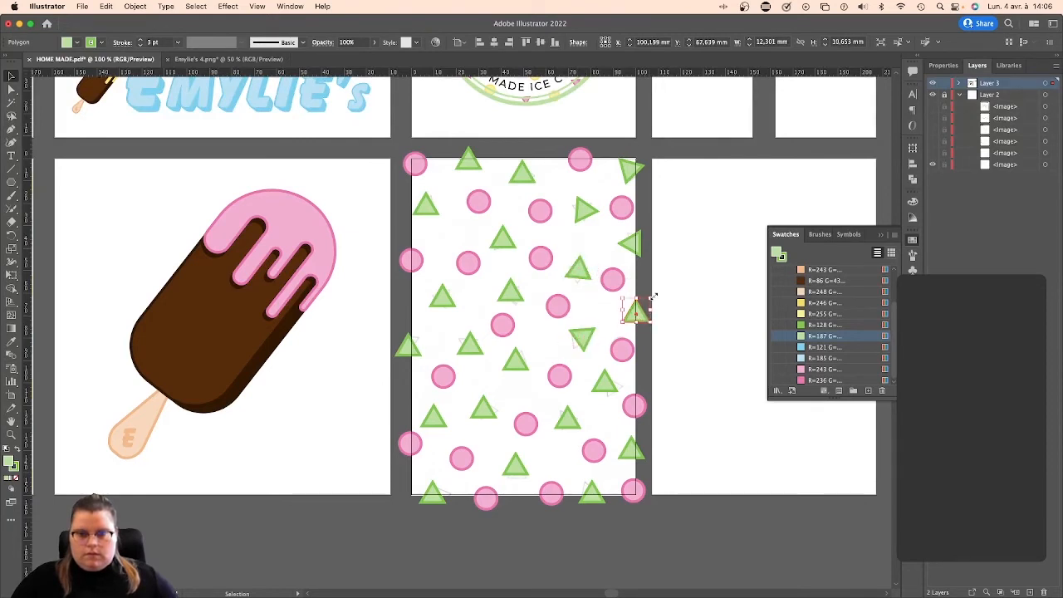
pyautogui.moveTo(654, 297)
pyautogui.mouseDown()
pyautogui.moveTo(655, 317)
pyautogui.moveTo(642, 309)
pyautogui.mouseUp()
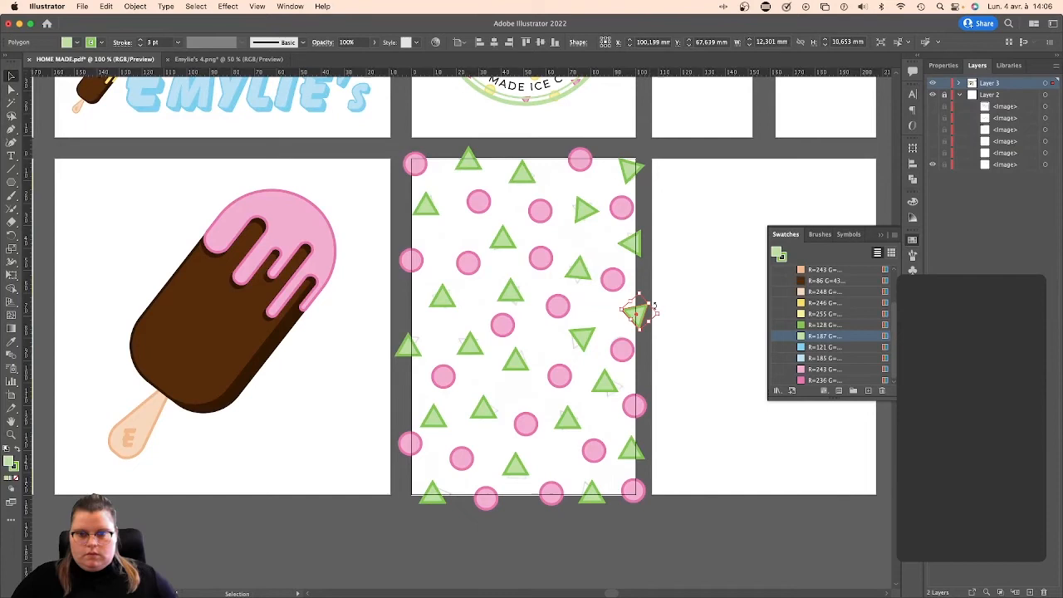
pyautogui.click(615, 375)
pyautogui.moveTo(624, 367); pyautogui.dragTo(595, 363)
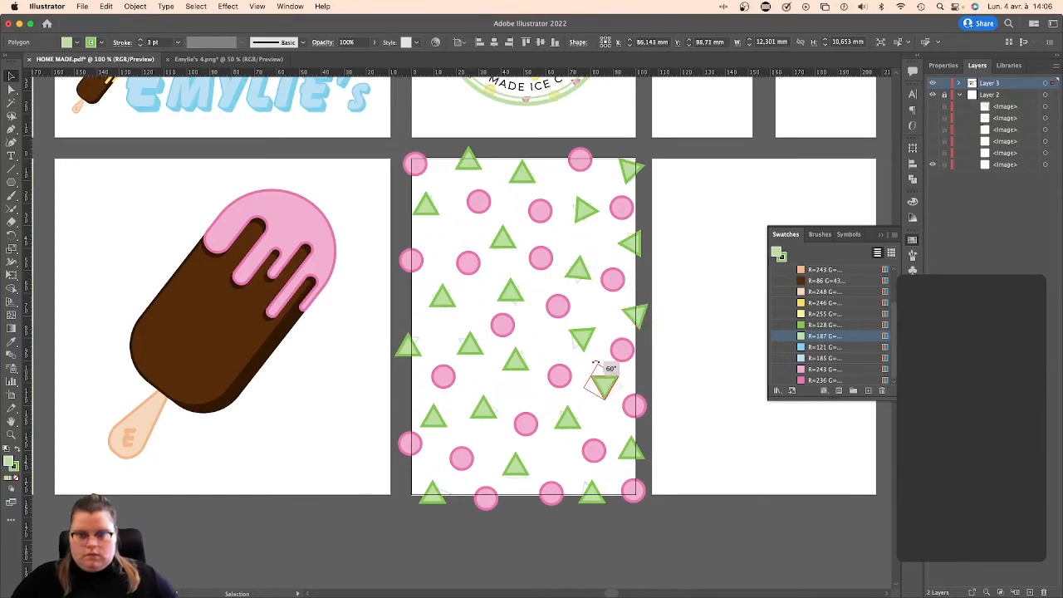
# Rotate the three green triangles in the artboard's lower right corner area to follow the sketch.
pyautogui.click(566, 420)
pyautogui.moveTo(584, 402); pyautogui.dragTo(626, 440)
pyautogui.click(630, 450)
pyautogui.click(593, 494)
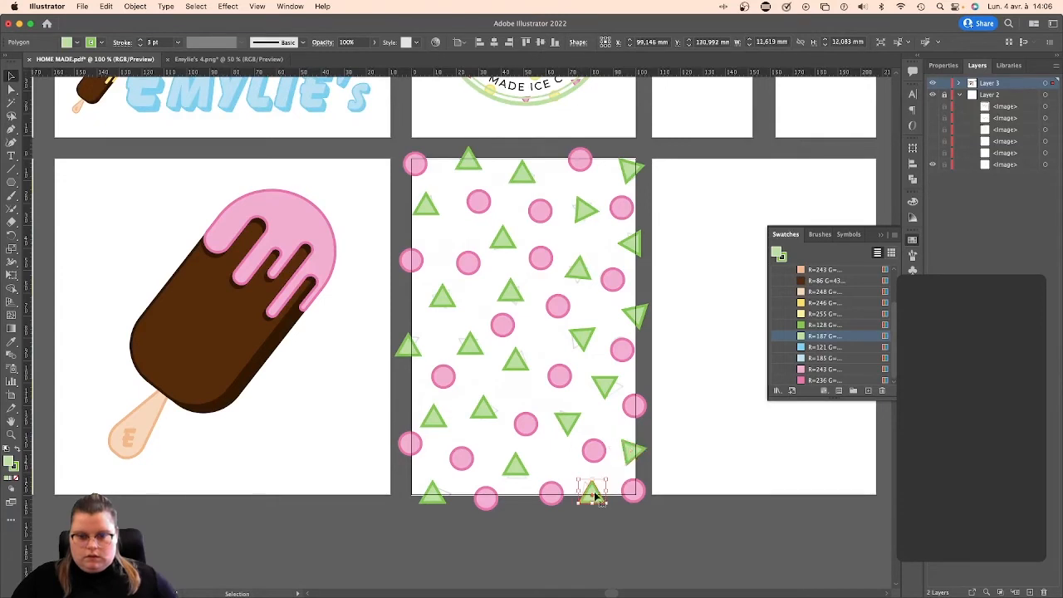
pyautogui.moveTo(592, 475); pyautogui.dragTo(573, 483)
# Rotate the green triangle near the artboard's bottom centre and nudge it slightly right onto its sketch.
pyautogui.click(515, 472)
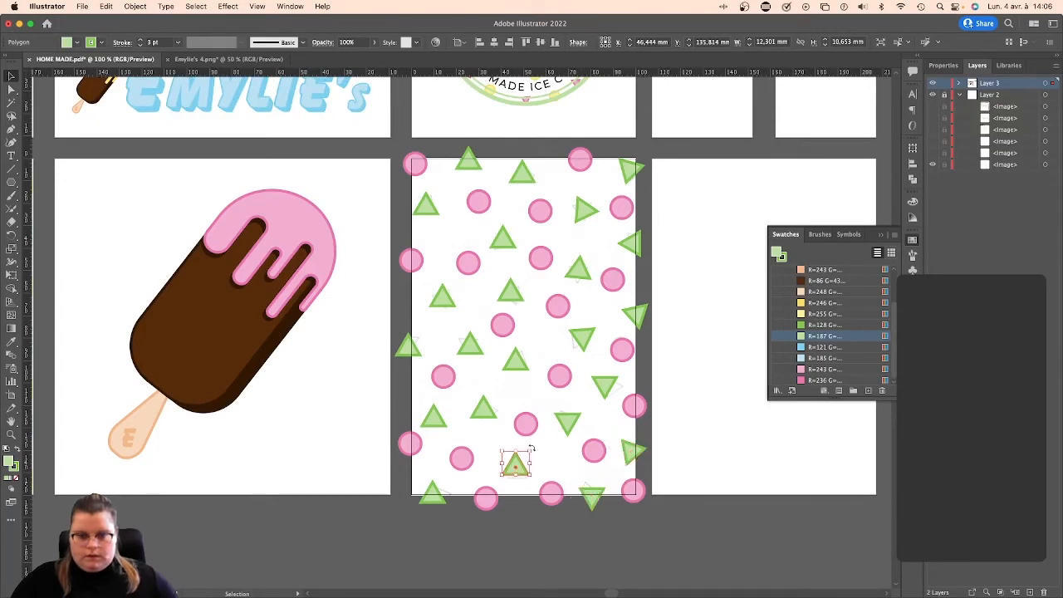
pyautogui.moveTo(532, 449); pyautogui.dragTo(533, 472)
pyautogui.moveTo(515, 469); pyautogui.dragTo(526, 465)
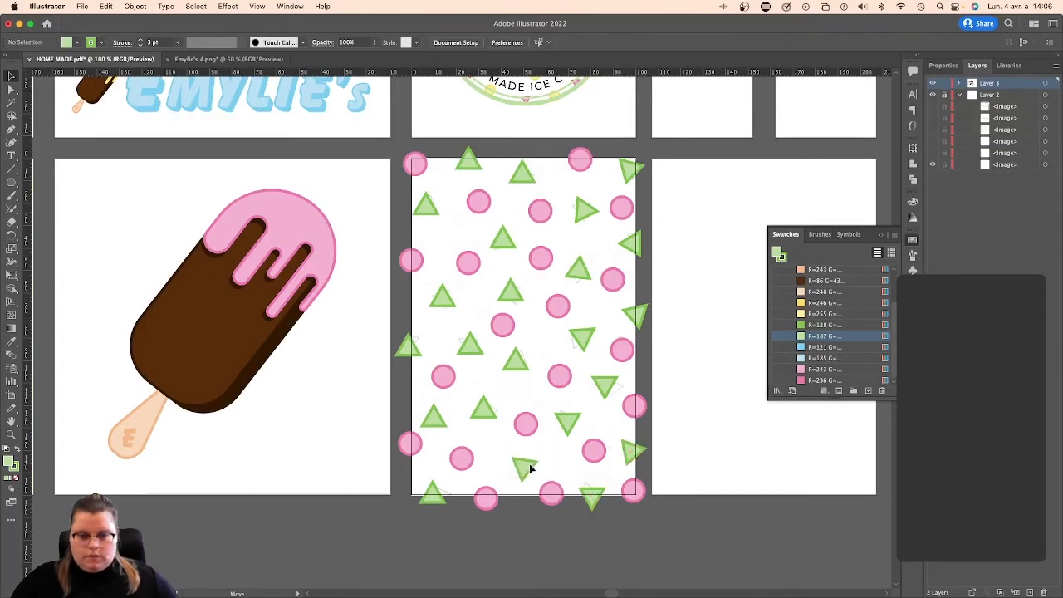
# Rotate the three green triangles in the artboard's lower left area to match the sketched ones.
pyautogui.click(482, 405)
pyautogui.moveTo(484, 393); pyautogui.dragTo(499, 409)
pyautogui.click(433, 409)
pyautogui.moveTo(433, 400); pyautogui.dragTo(449, 415)
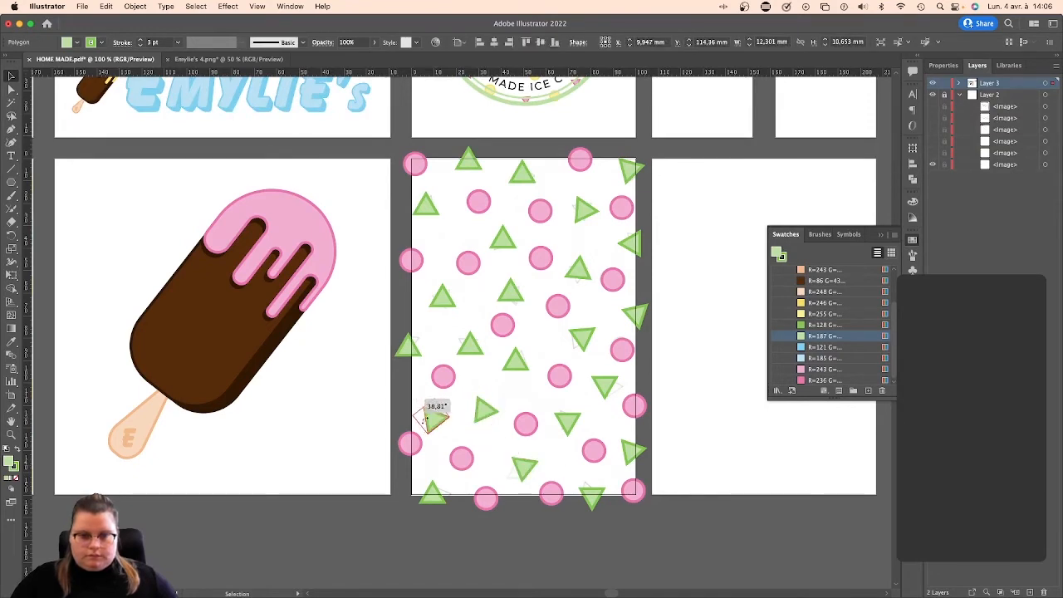
pyautogui.click(433, 494)
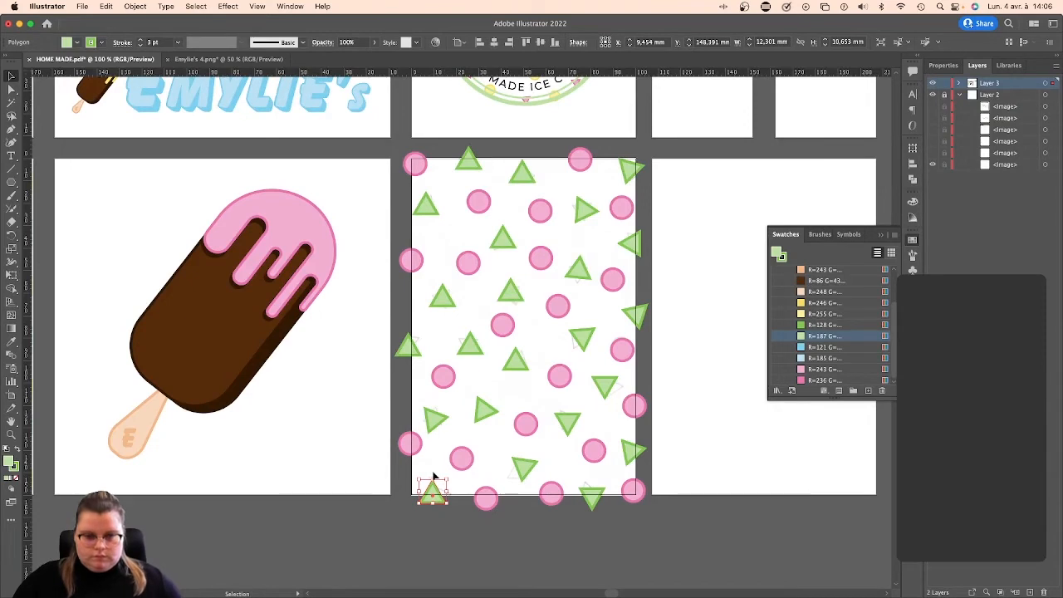
pyautogui.moveTo(432, 476); pyautogui.dragTo(414, 480)
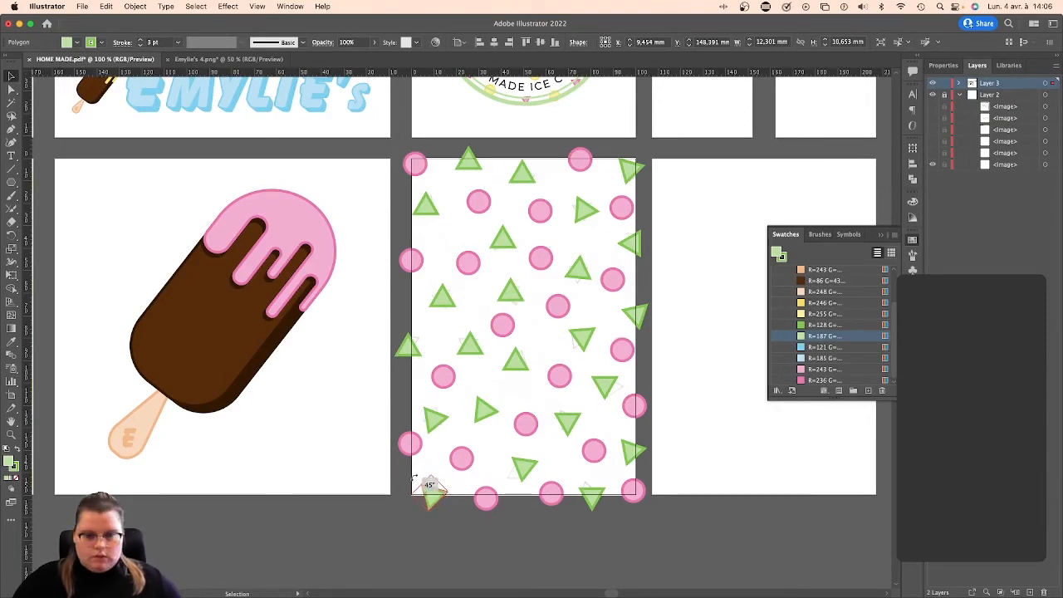
# Rotate the green triangles in the artboard's centre and along its upper edge to follow the sketch.
pyautogui.click(470, 346)
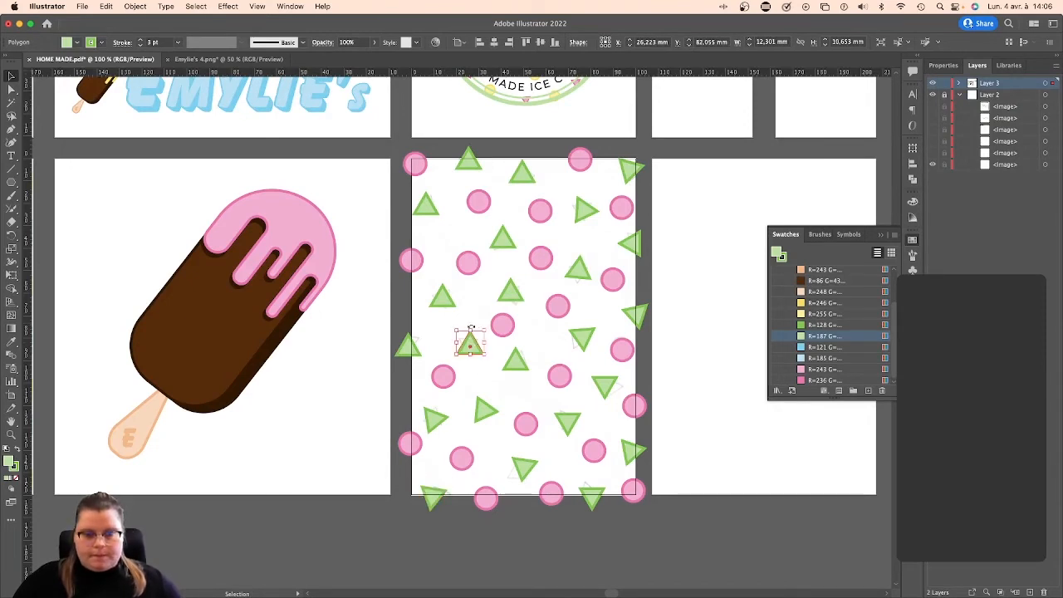
pyautogui.moveTo(470, 342); pyautogui.dragTo(537, 365)
pyautogui.click(515, 292)
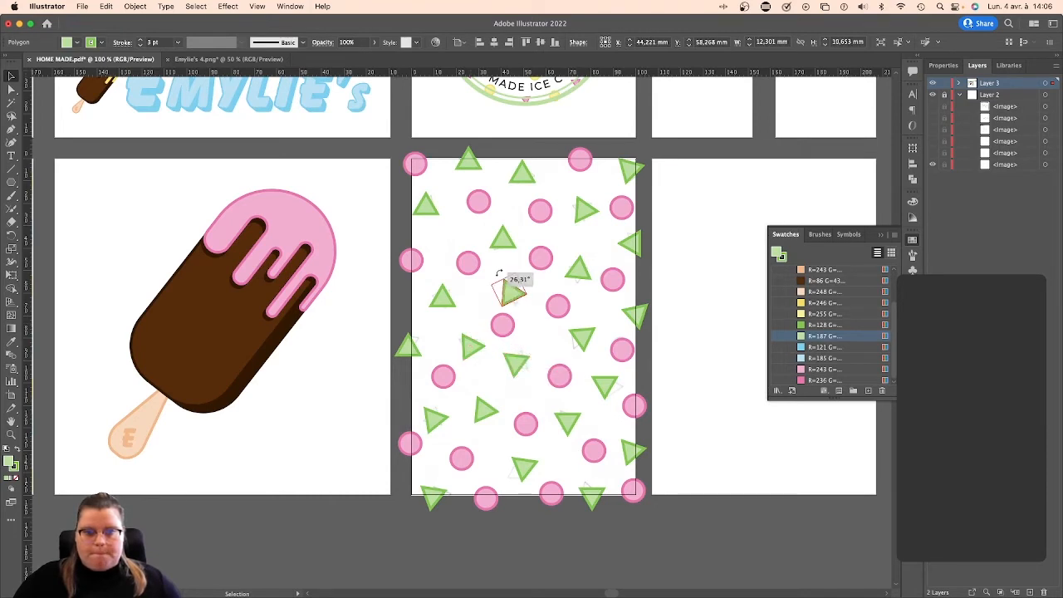
pyautogui.click(509, 230)
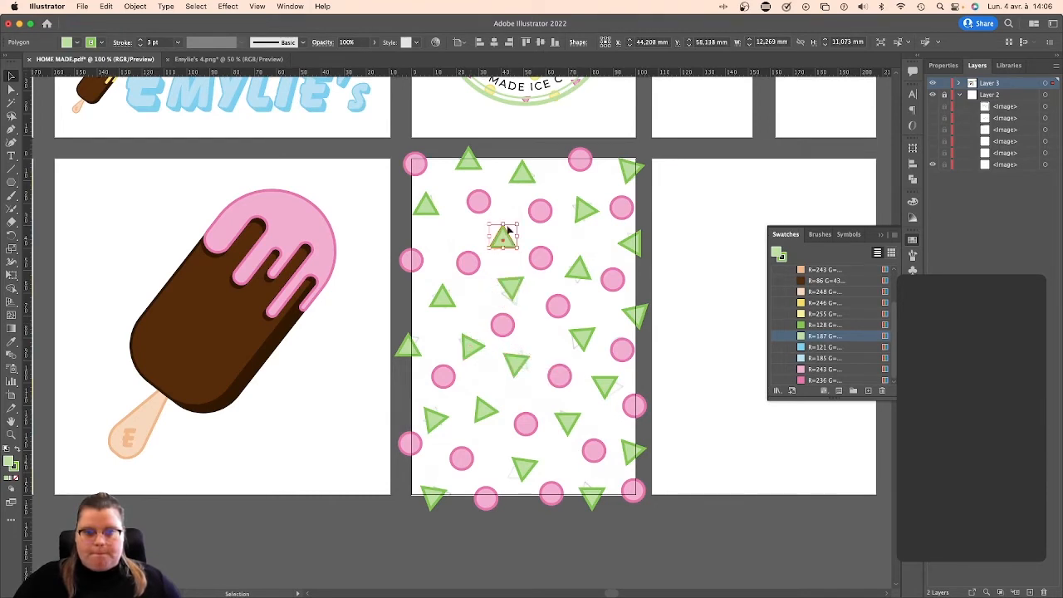
pyautogui.moveTo(505, 222); pyautogui.dragTo(491, 167)
# Rotate the three green triangles along the upper and middle left side of the artboard to match the sketch.
pyautogui.click(426, 208)
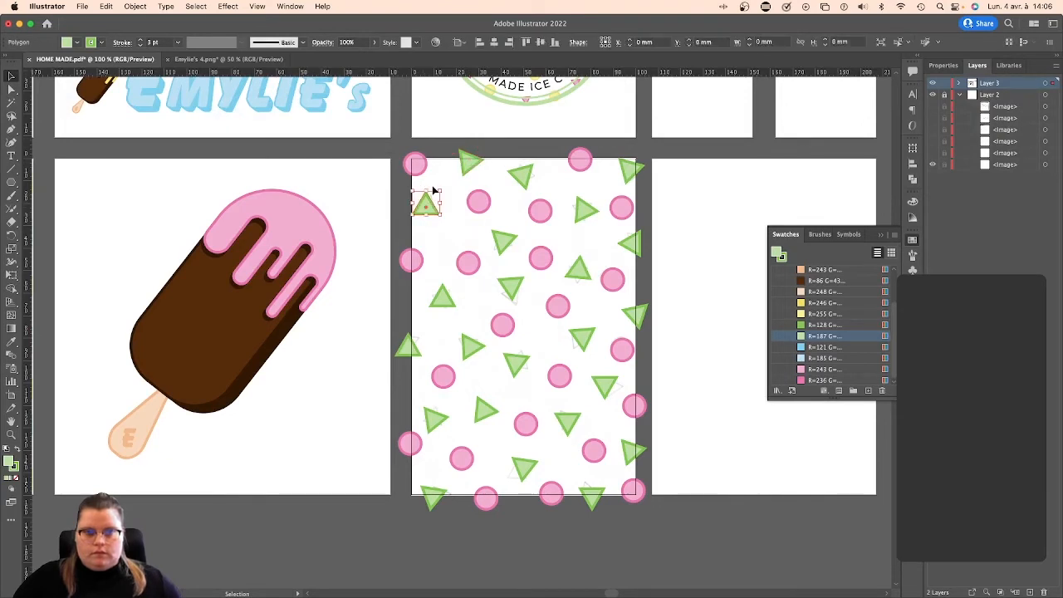
pyautogui.moveTo(432, 189); pyautogui.dragTo(402, 325)
pyautogui.click(443, 299)
pyautogui.click(451, 339)
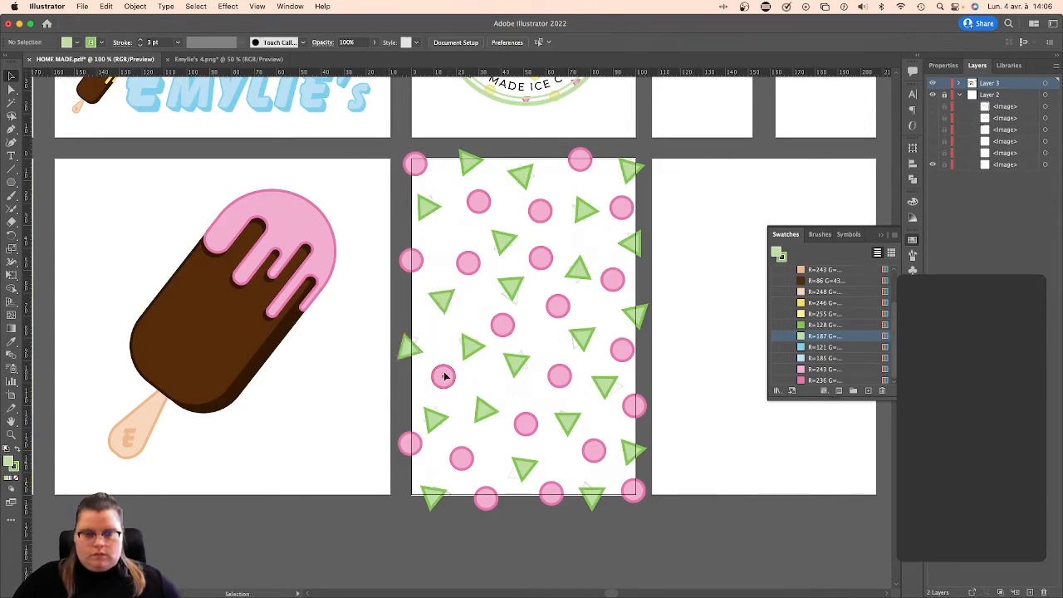
# Nudge the pink circles and green triangles around the artboard's middle left area and centre to refine their spacing.
pyautogui.moveTo(443, 373); pyautogui.dragTo(461, 346)
pyautogui.moveTo(441, 304); pyautogui.dragTo(433, 305)
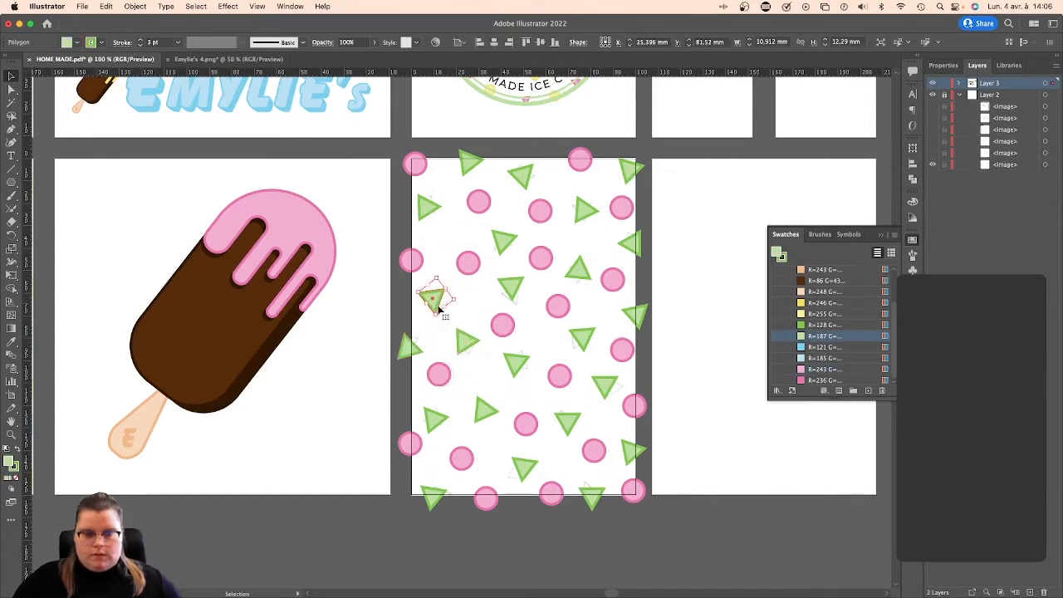
pyautogui.click(481, 329)
pyautogui.moveTo(497, 327); pyautogui.dragTo(495, 324)
pyautogui.moveTo(518, 368); pyautogui.dragTo(524, 360)
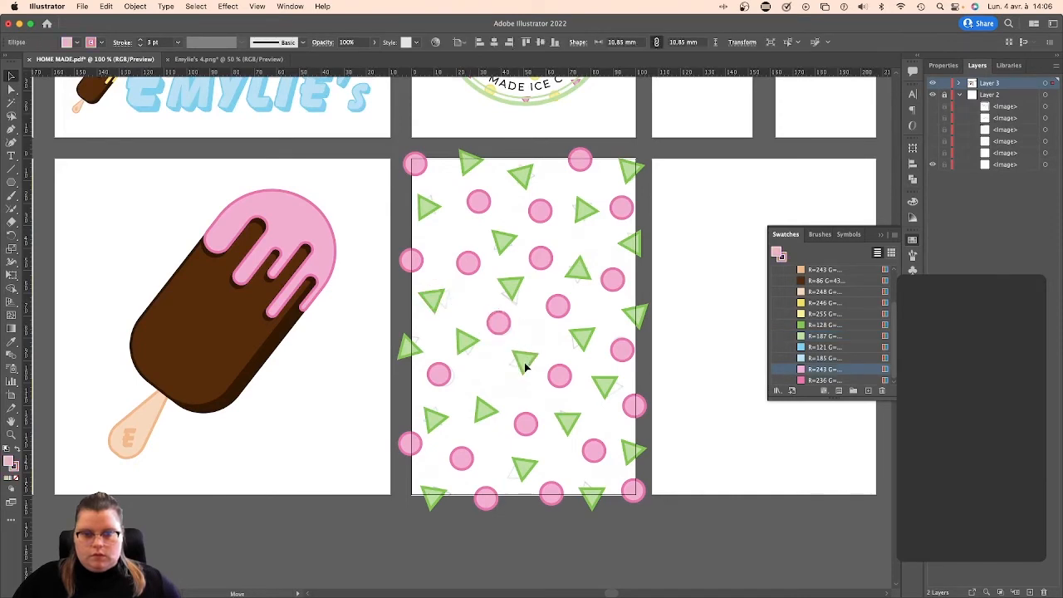
pyautogui.click(484, 409)
pyautogui.click(671, 457)
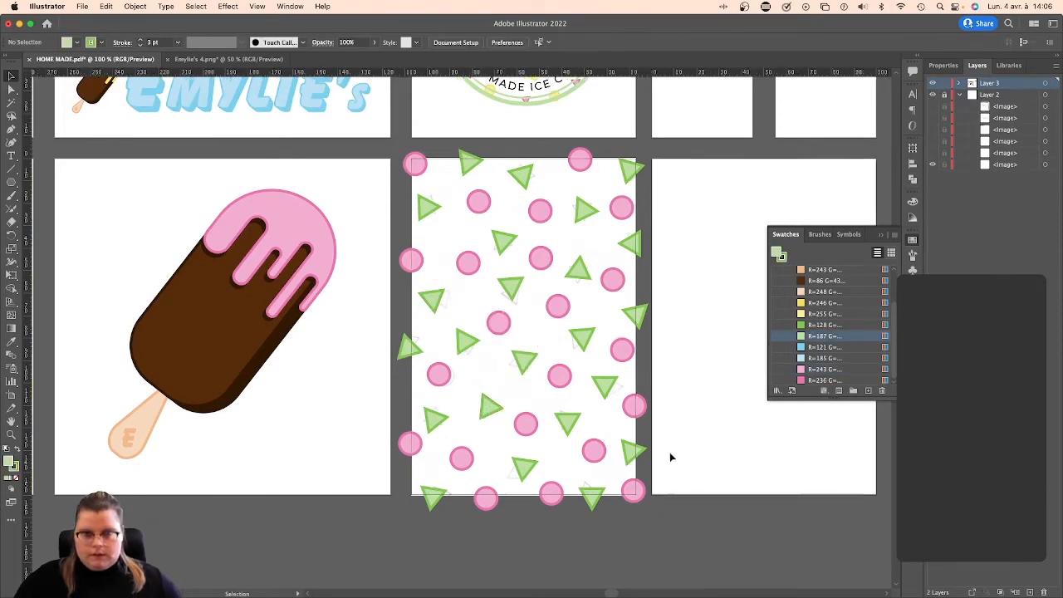
# Draw a rectangle about 100 × 150 mm over the pattern artboard and use it as a clipping mask for the pattern.
pyautogui.press('super+minus')
pyautogui.press('super+plus')
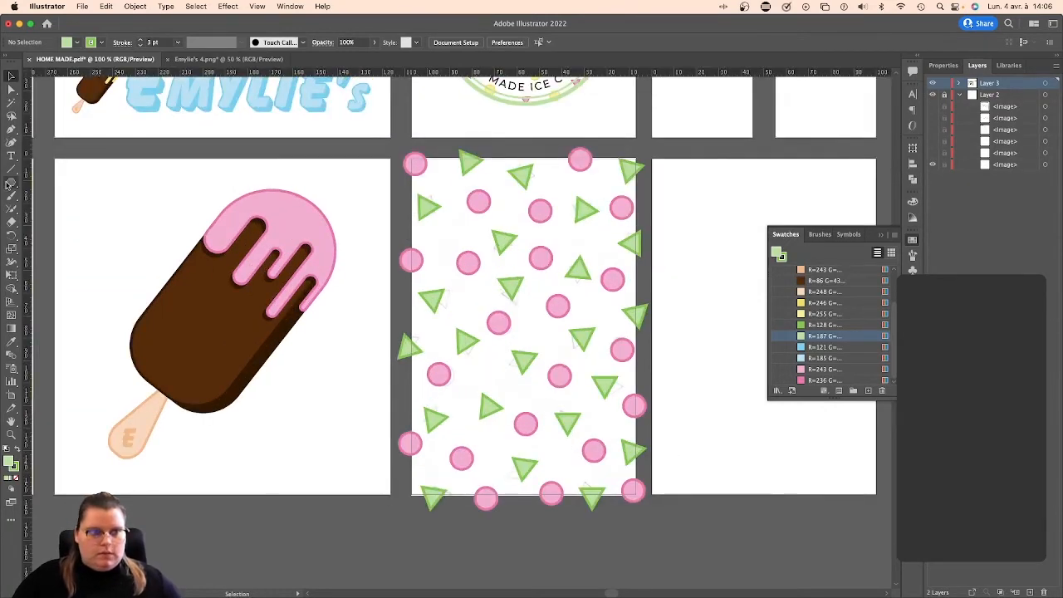
pyautogui.moveTo(10, 185); pyautogui.dragTo(58, 182)
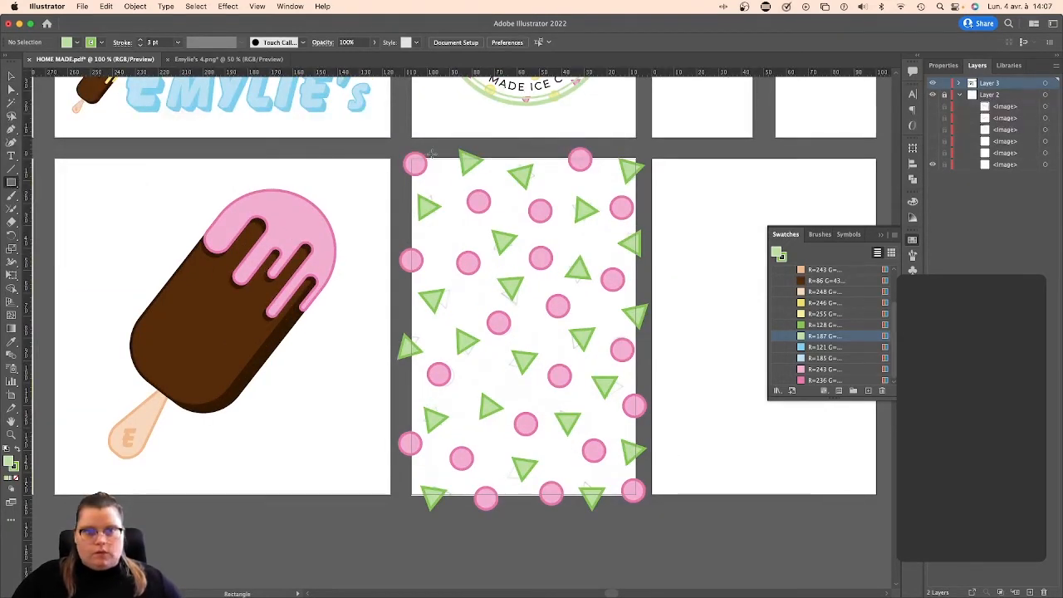
pyautogui.moveTo(414, 162); pyautogui.dragTo(636, 495)
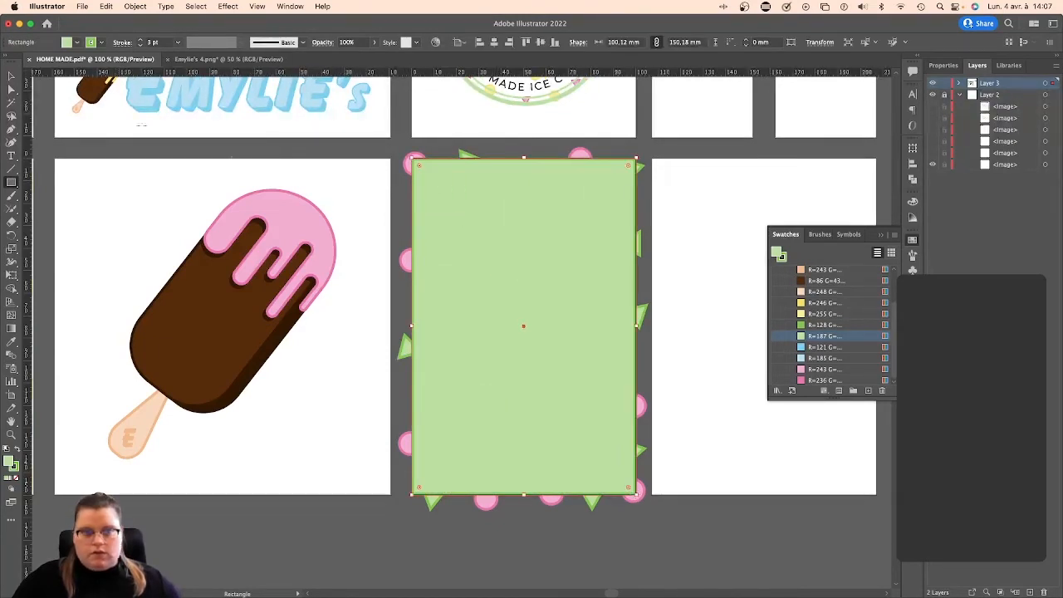
pyautogui.press('v')
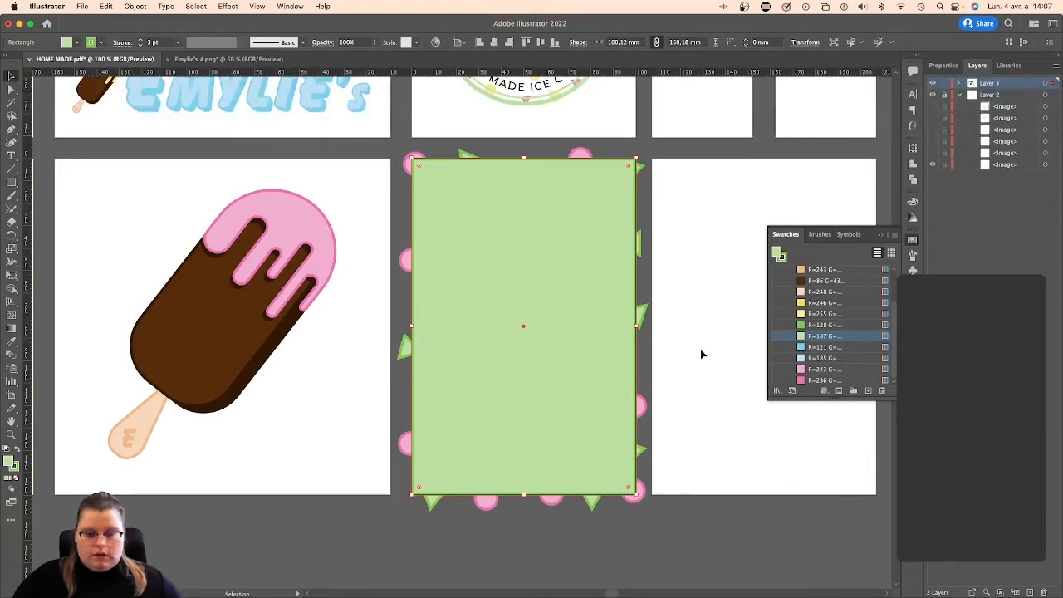
pyautogui.press('alt+super+a')
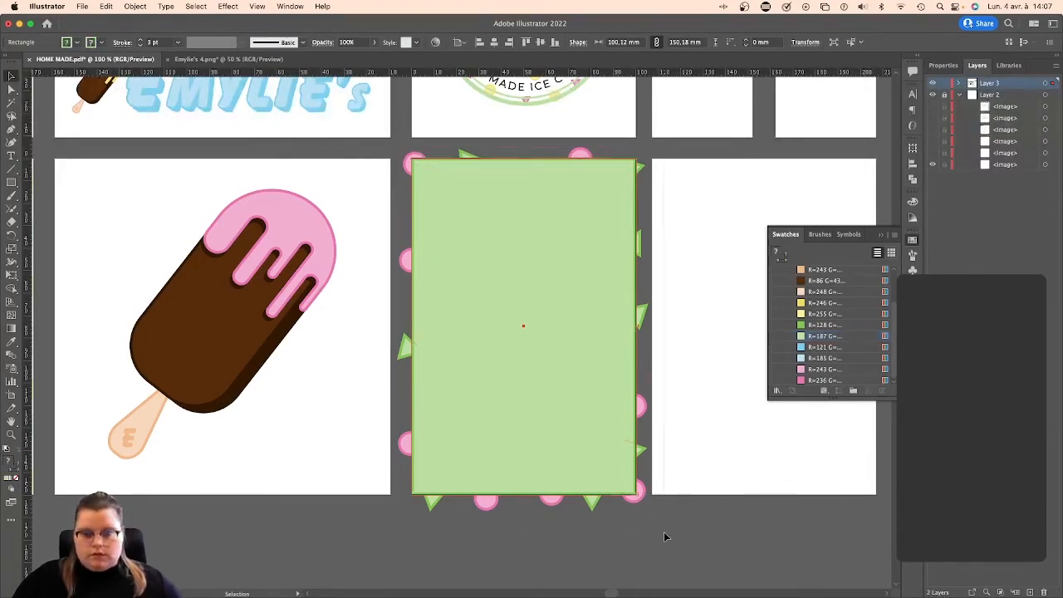
pyautogui.rightClick(580, 317)
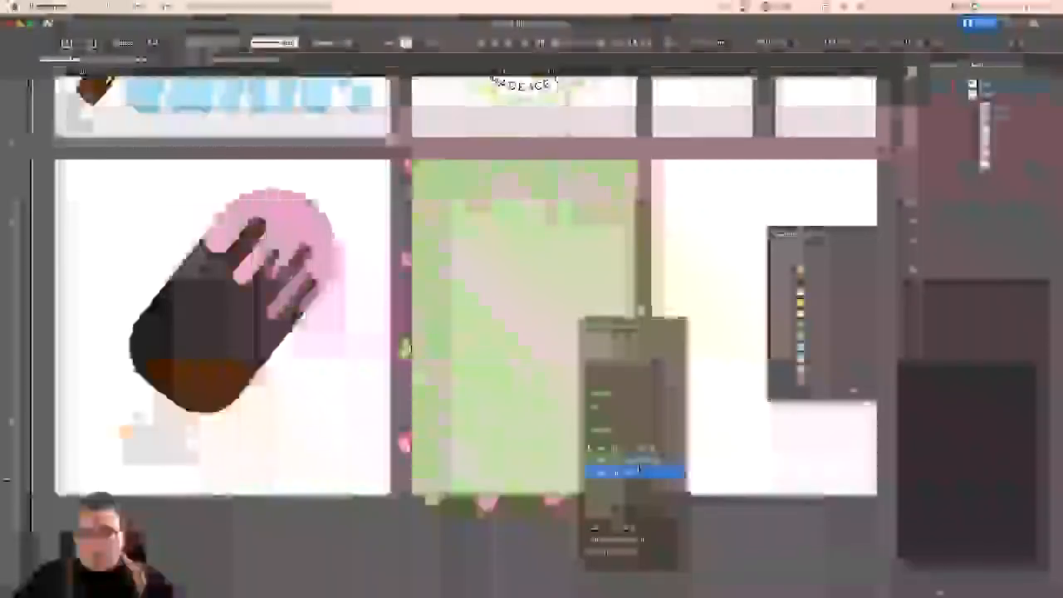
pyautogui.click(621, 448)
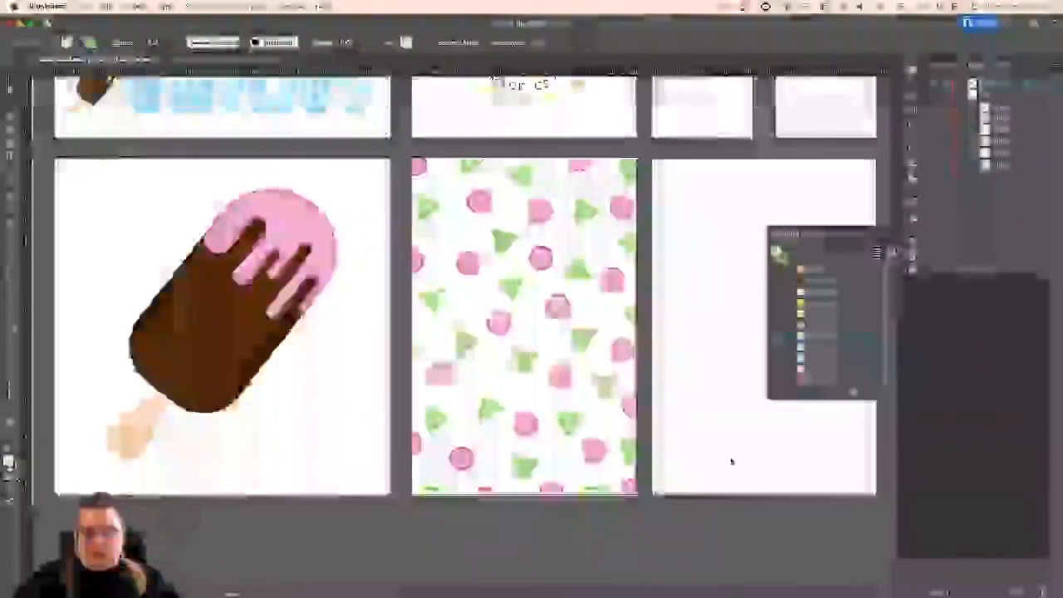
# Collapse the list of images inside Layer 2.
pyautogui.click(962, 95)
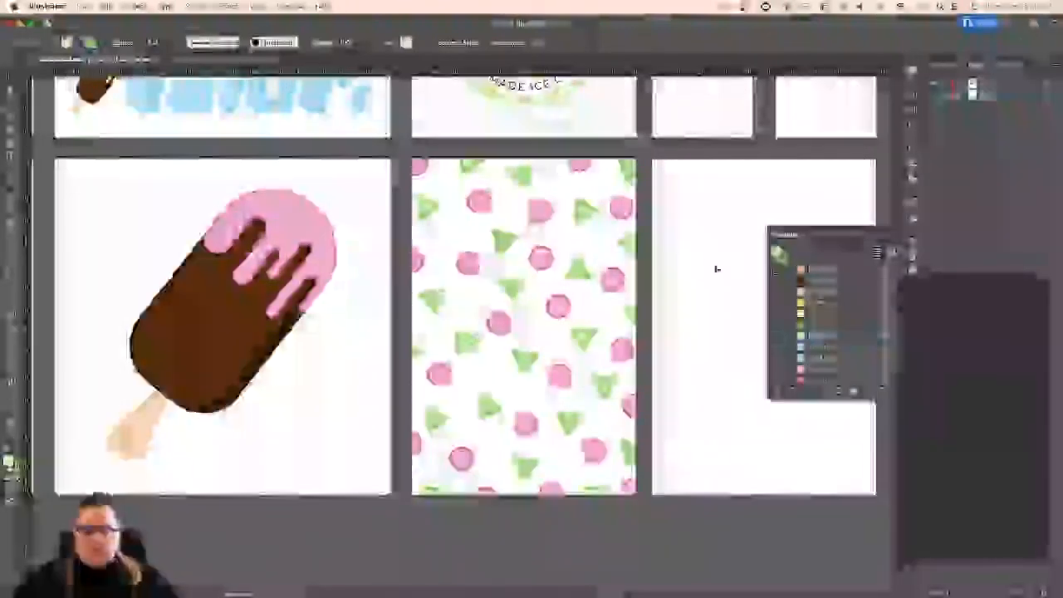
pyautogui.press('super+minus')
pyautogui.press('super+minus')
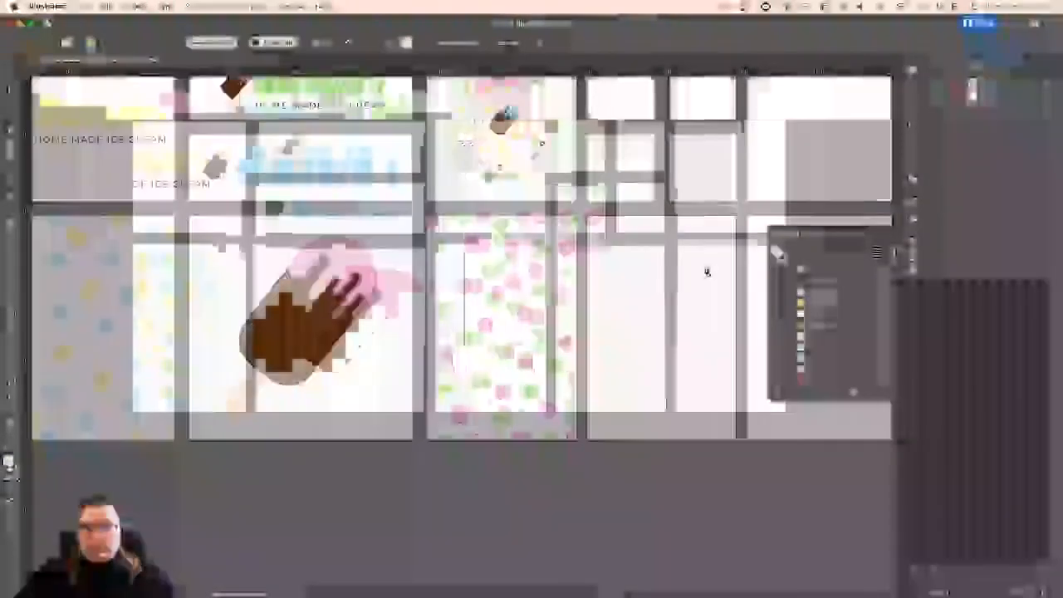
pyautogui.hscroll(-3, 600, 284)
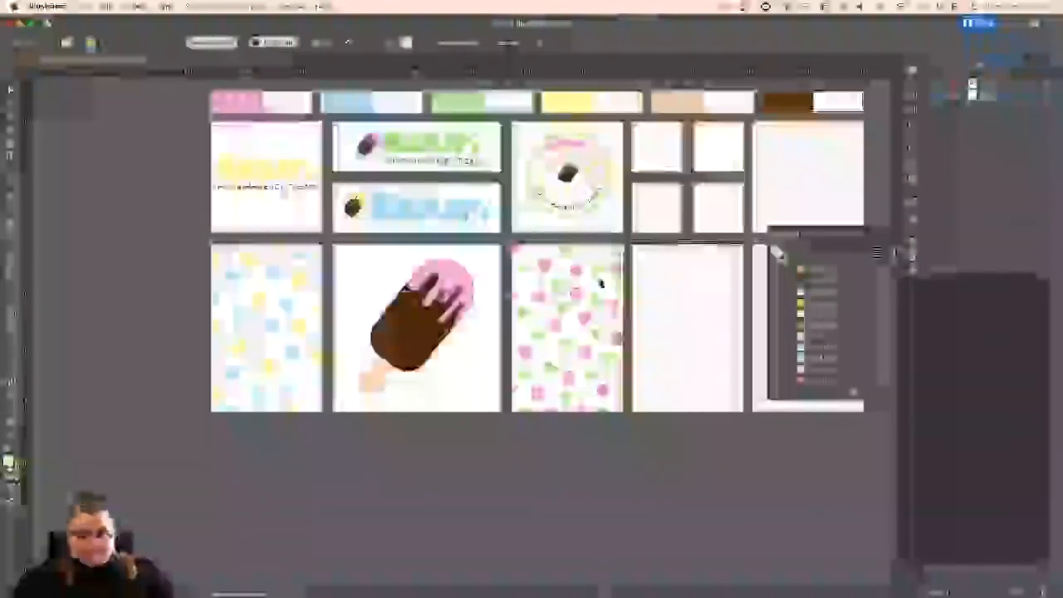
# Release the circle-and-triangle pattern's clipping mask and delete the green rectangle covering it.
pyautogui.click(604, 287)
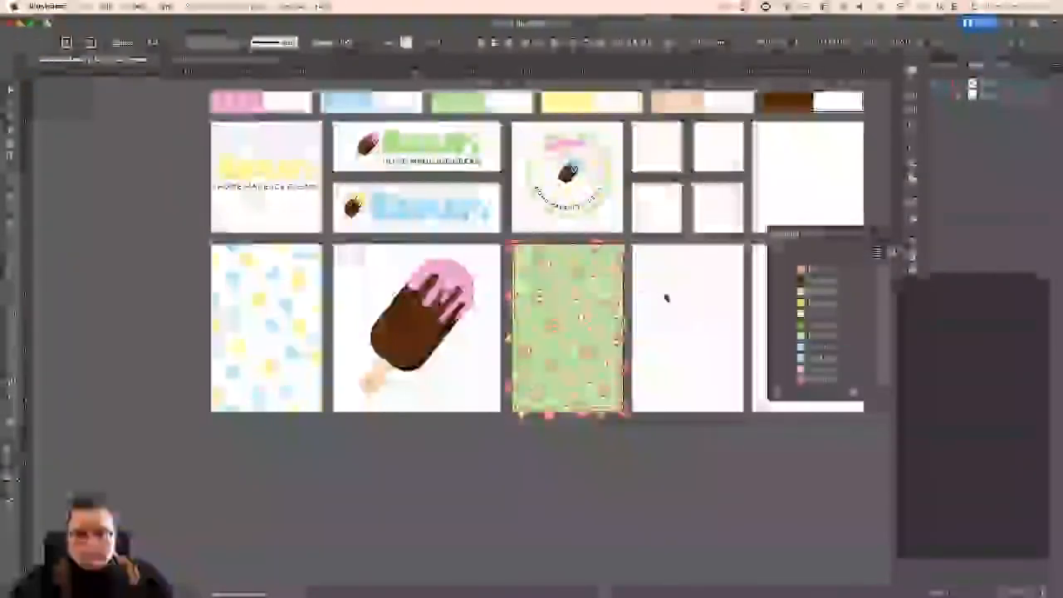
pyautogui.press('super+shift+g')
pyautogui.press('Return')
pyautogui.click(664, 294)
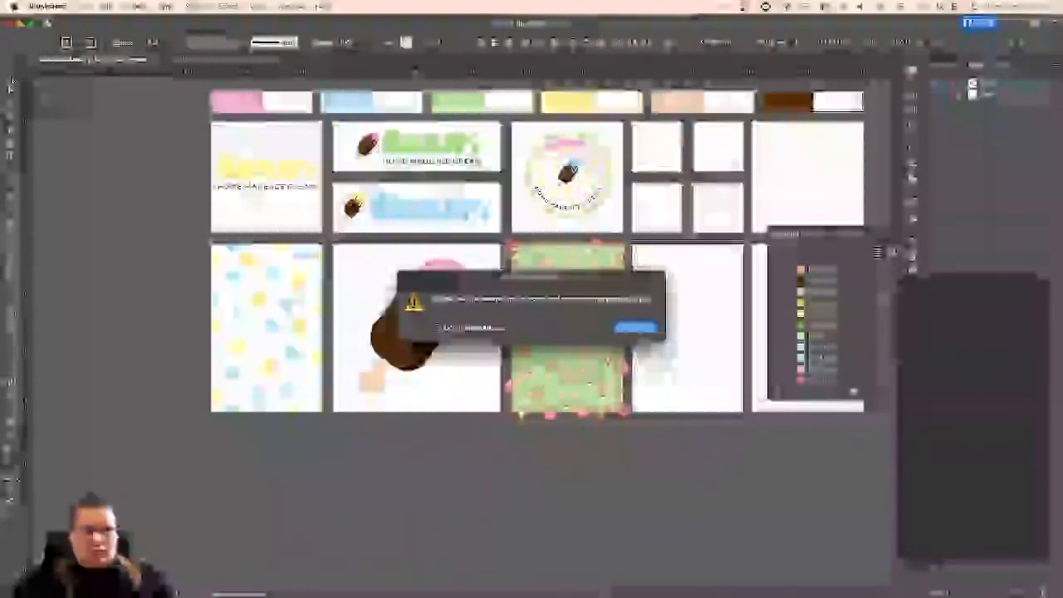
pyautogui.press('Return')
pyautogui.click(11, 77)
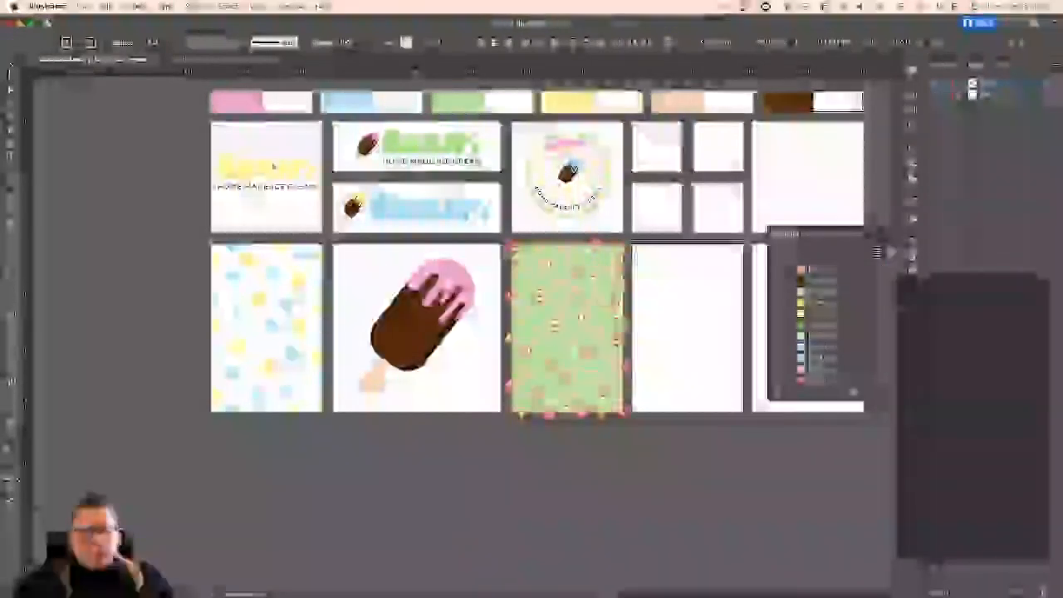
pyautogui.click(666, 269)
pyautogui.click(607, 265)
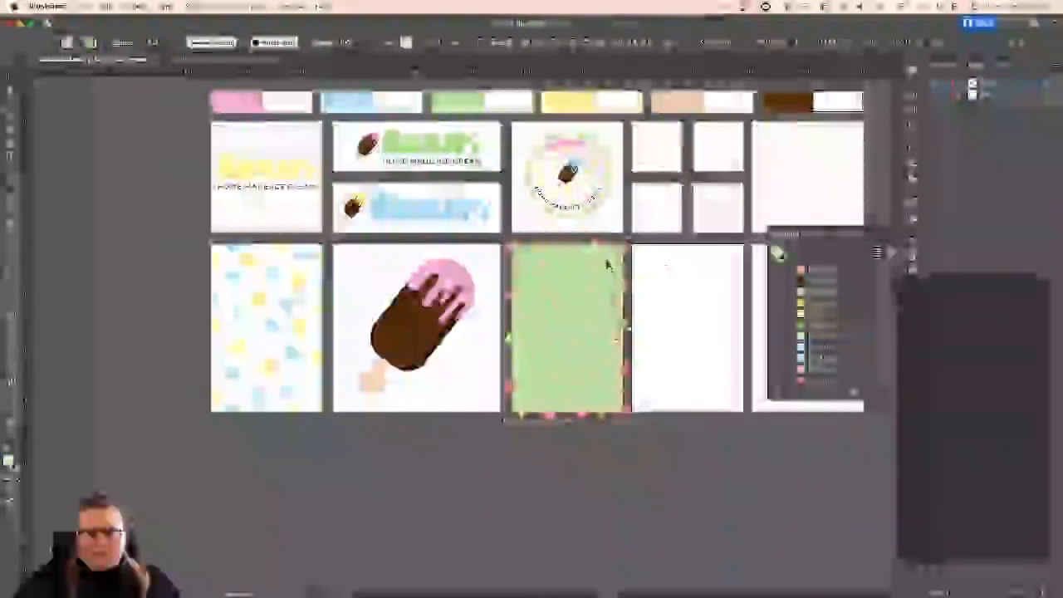
pyautogui.press('Delete')
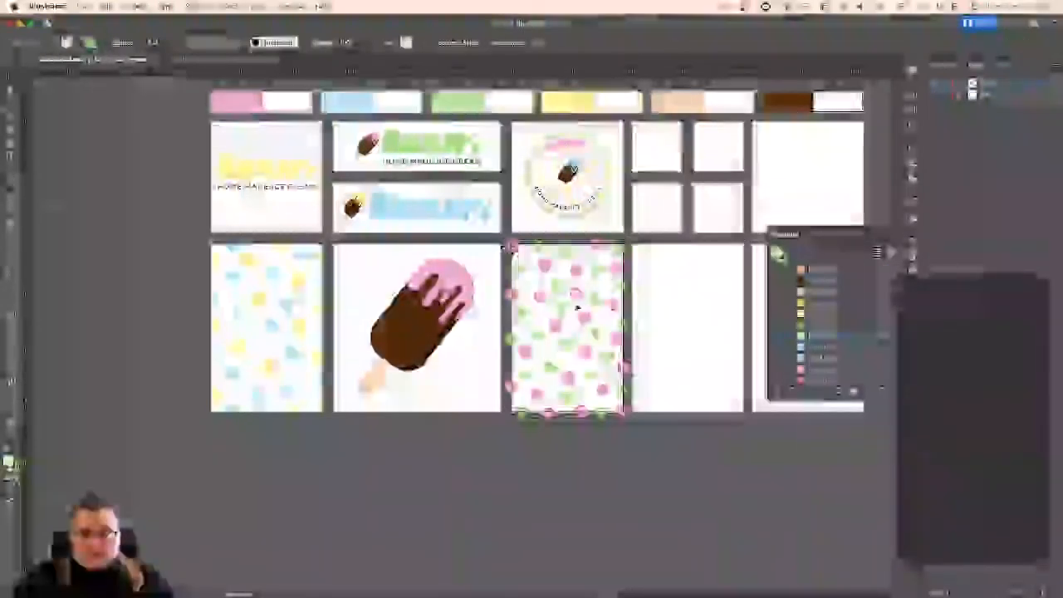
# Duplicate the whole circle-and-triangle pattern onto the neighbouring ice cream artboard and deselect it.
pyautogui.click(609, 358)
pyautogui.moveTo(609, 358); pyautogui.dragTo(441, 388)
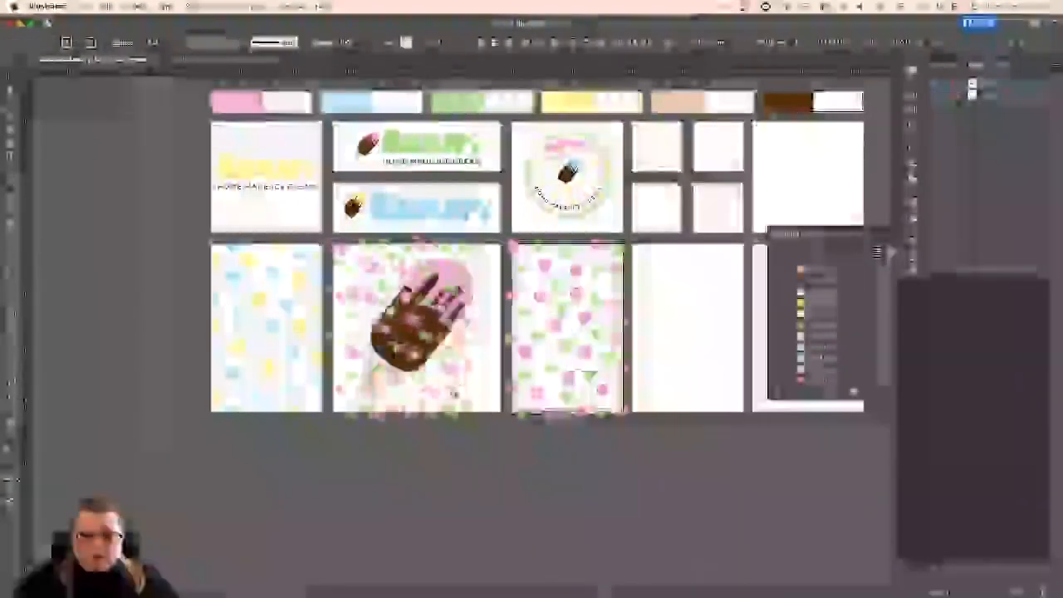
pyautogui.press('super+shift+bracketleft')
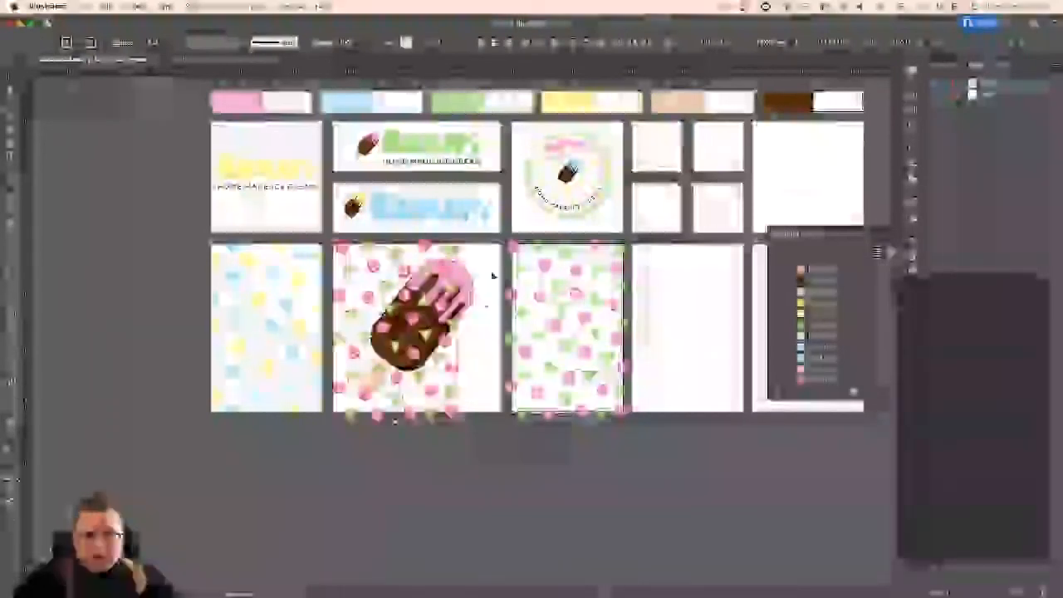
pyautogui.press('super+shift+a')
# Draw a green rectangle about 99 × 150 mm over the original pattern's artboard and remove its stroke.
pyautogui.press('m')
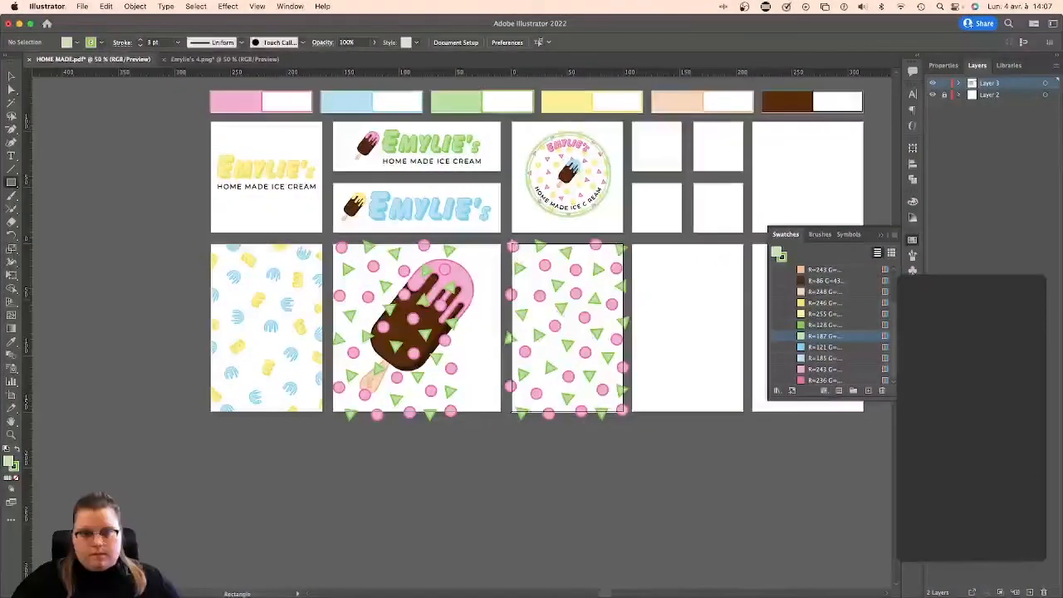
pyautogui.moveTo(512, 244); pyautogui.dragTo(624, 412)
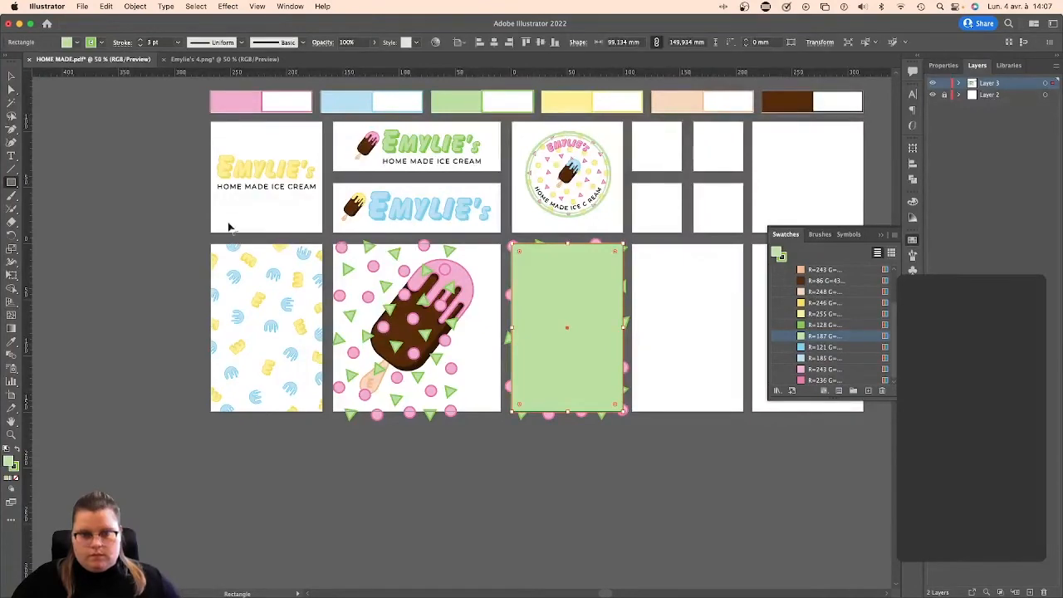
pyautogui.press('super+plus')
pyautogui.press('super+plus')
pyautogui.press('super+plus')
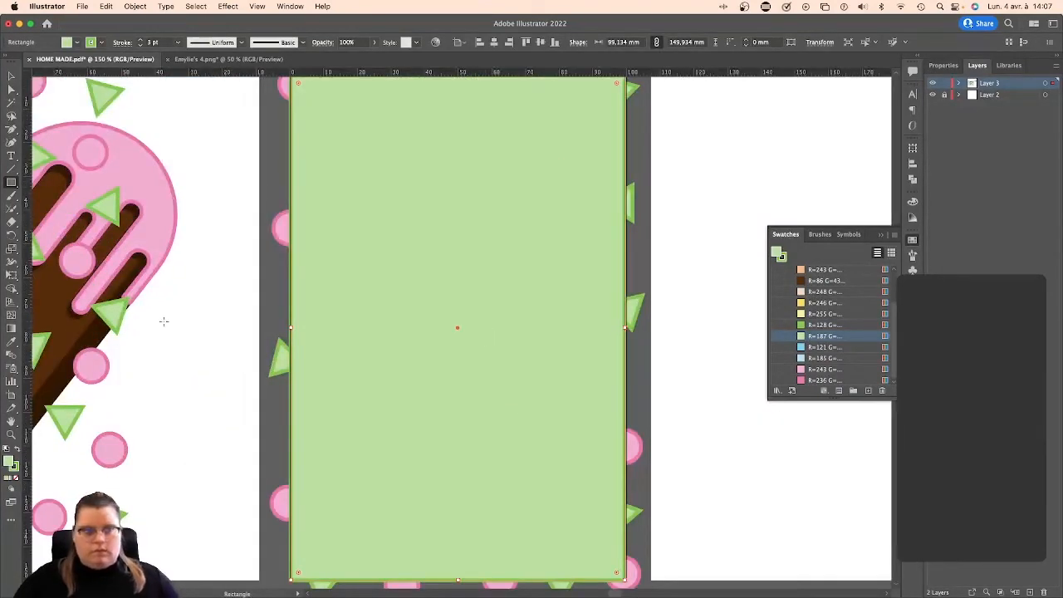
pyautogui.click(17, 471)
pyautogui.click(16, 478)
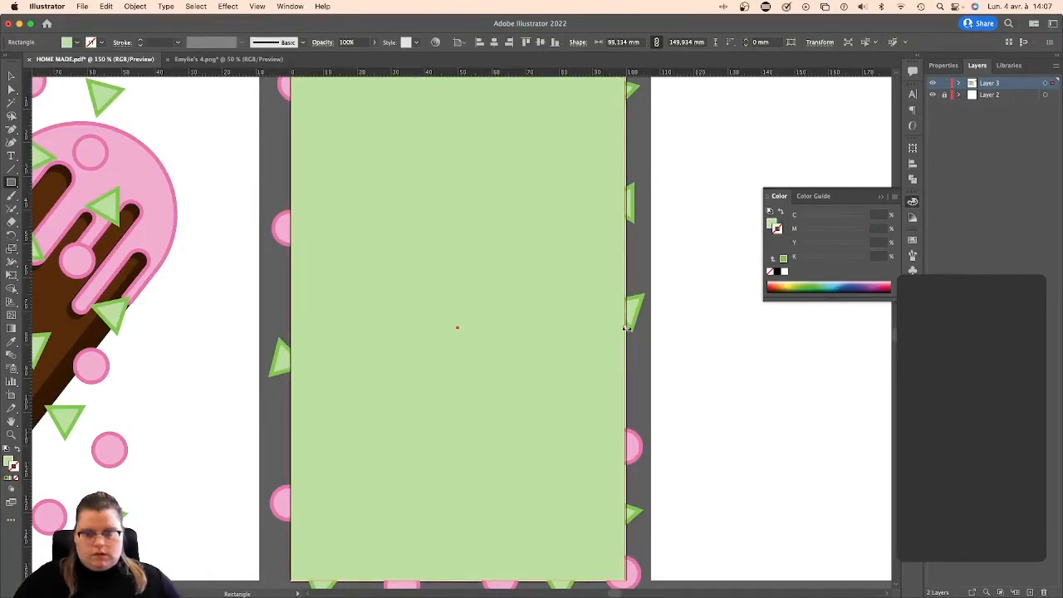
# Stretch the rectangle's edges to fit the artboard, to about 99.7 × 150.1 mm.
pyautogui.moveTo(626, 329); pyautogui.dragTo(628, 329)
pyautogui.scroll(-1, 533, 442)
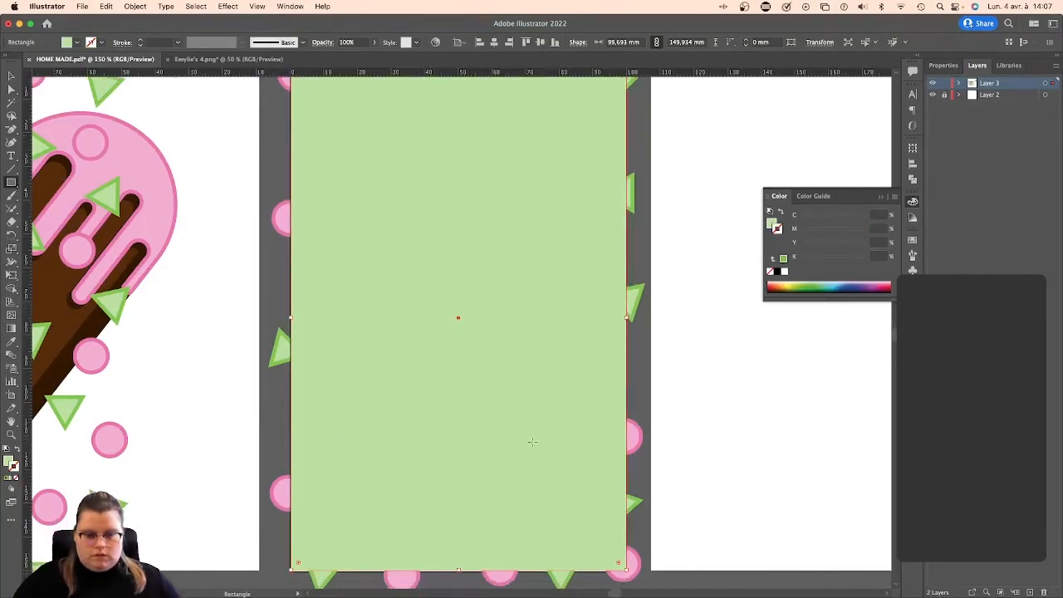
pyautogui.moveTo(460, 573); pyautogui.dragTo(459, 572)
pyautogui.scroll(3, 458, 510)
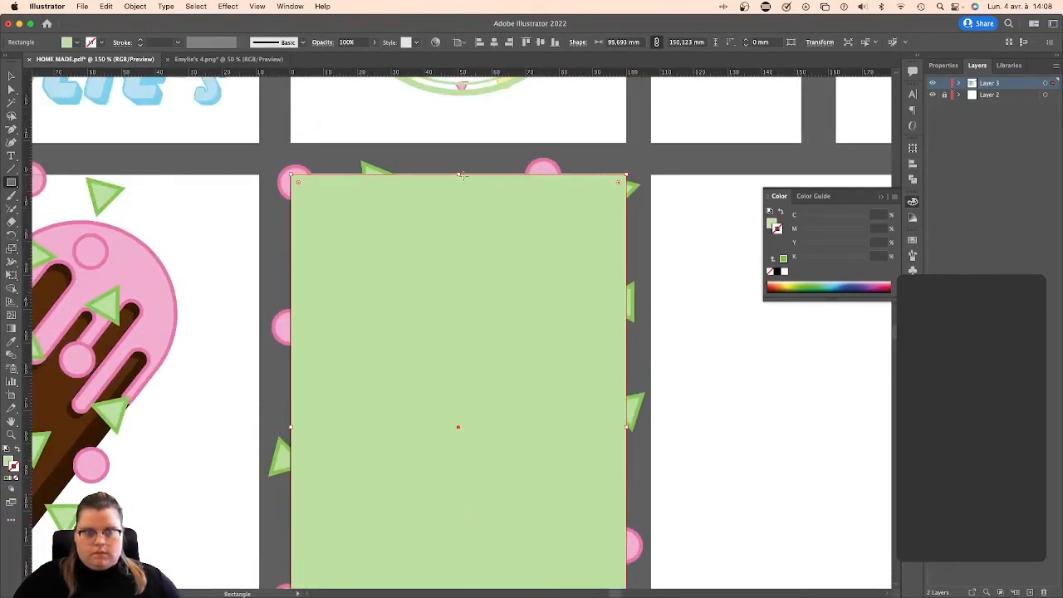
pyautogui.moveTo(460, 175); pyautogui.dragTo(460, 176)
# Select the rectangle with the circles and triangles beneath it and make a clipping mask from them.
pyautogui.press('super+minus')
pyautogui.press('super+minus')
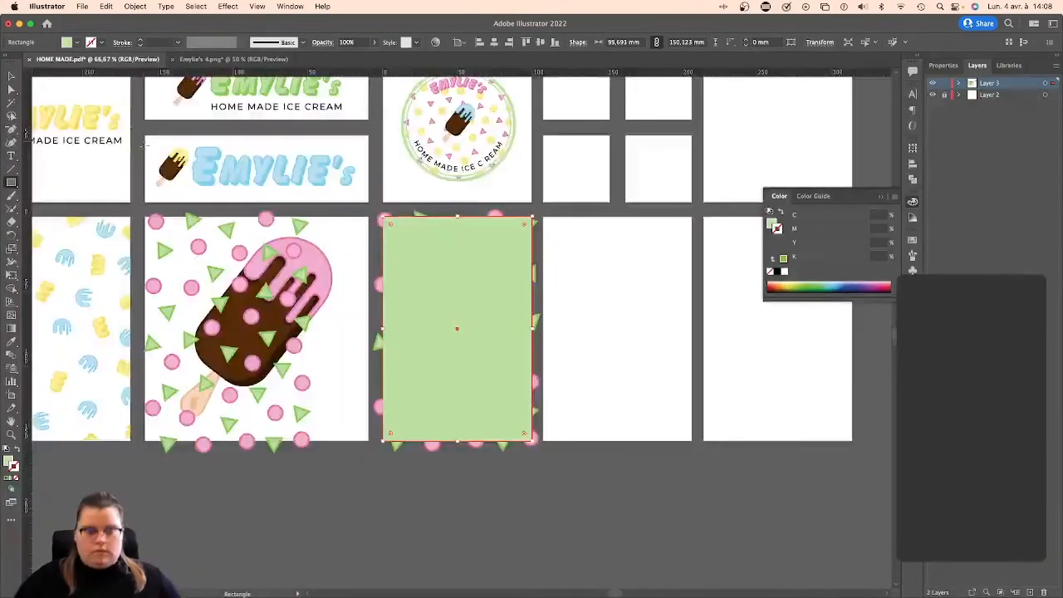
pyautogui.click(12, 78)
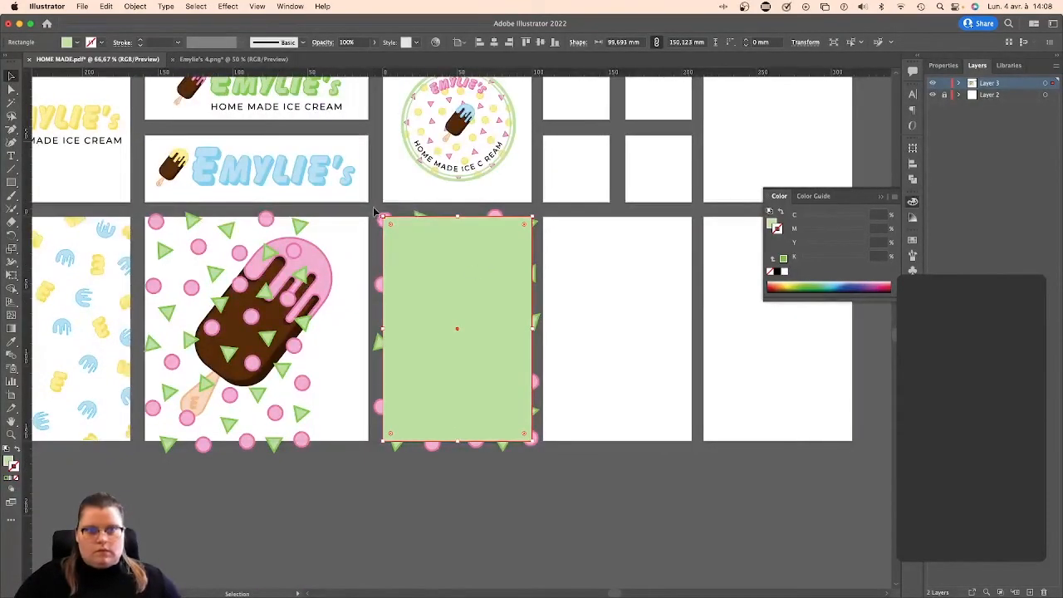
pyautogui.moveTo(555, 469); pyautogui.dragTo(498, 399)
pyautogui.rightClick(488, 350)
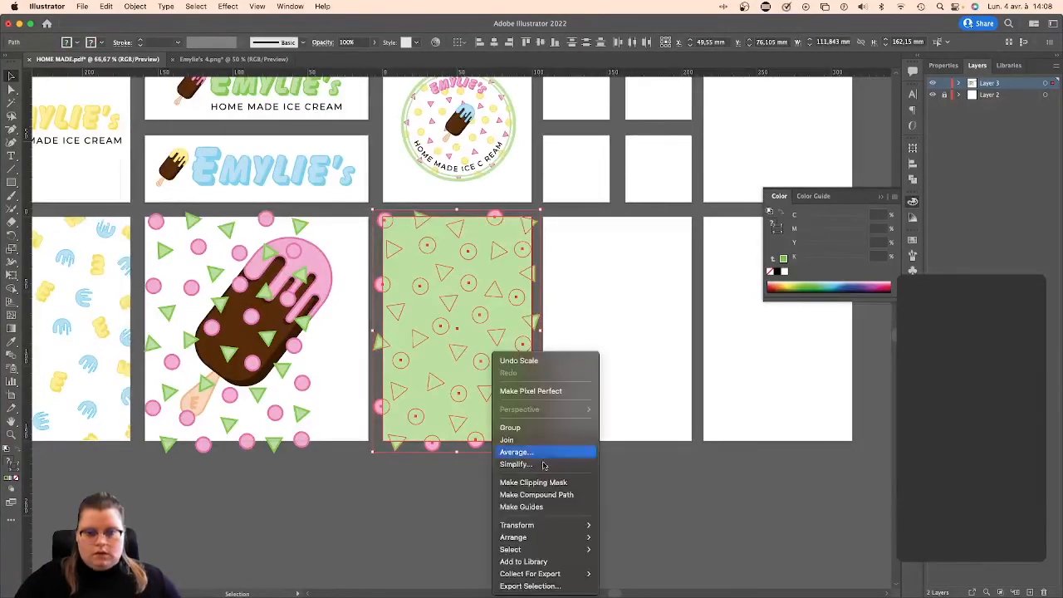
pyautogui.click(561, 490)
pyautogui.click(634, 363)
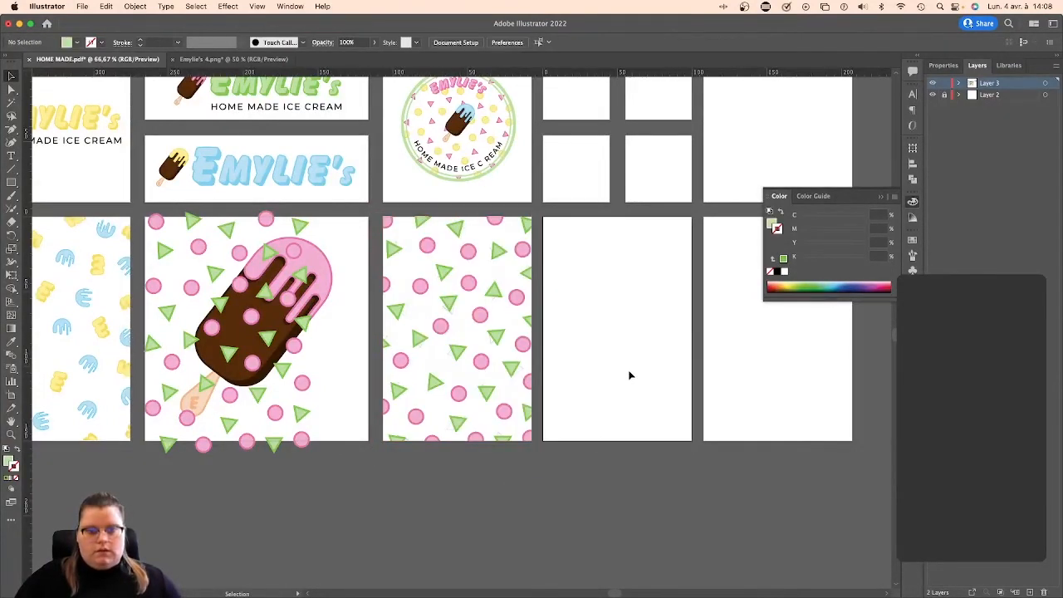
# Select all parts of the chocolate ice cream illustration behind the circles and triangles and group them.
pyautogui.hscroll(-3, 629, 373)
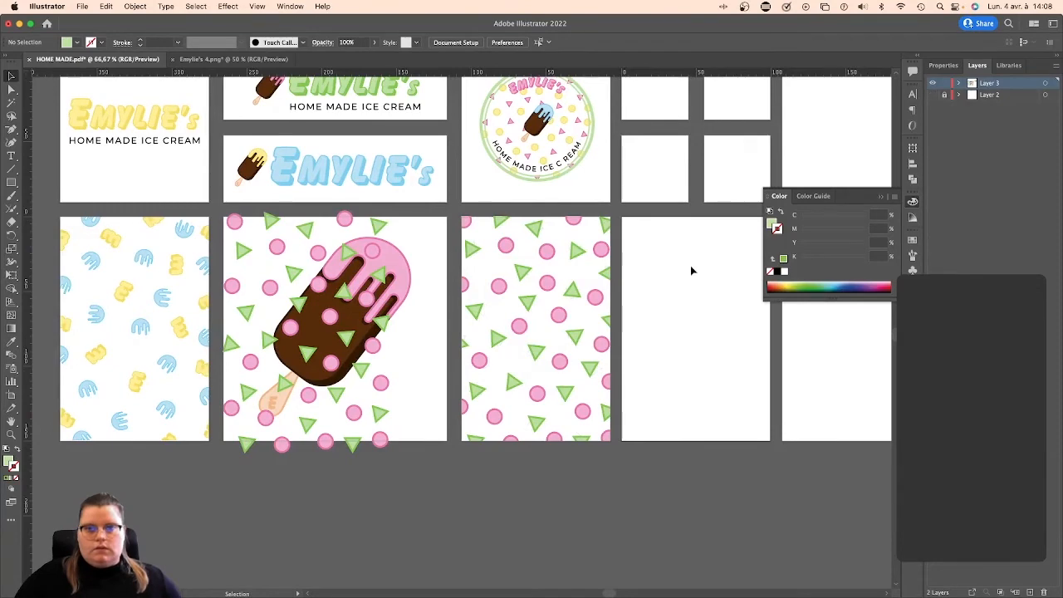
pyautogui.hscroll(-2, 327, 334)
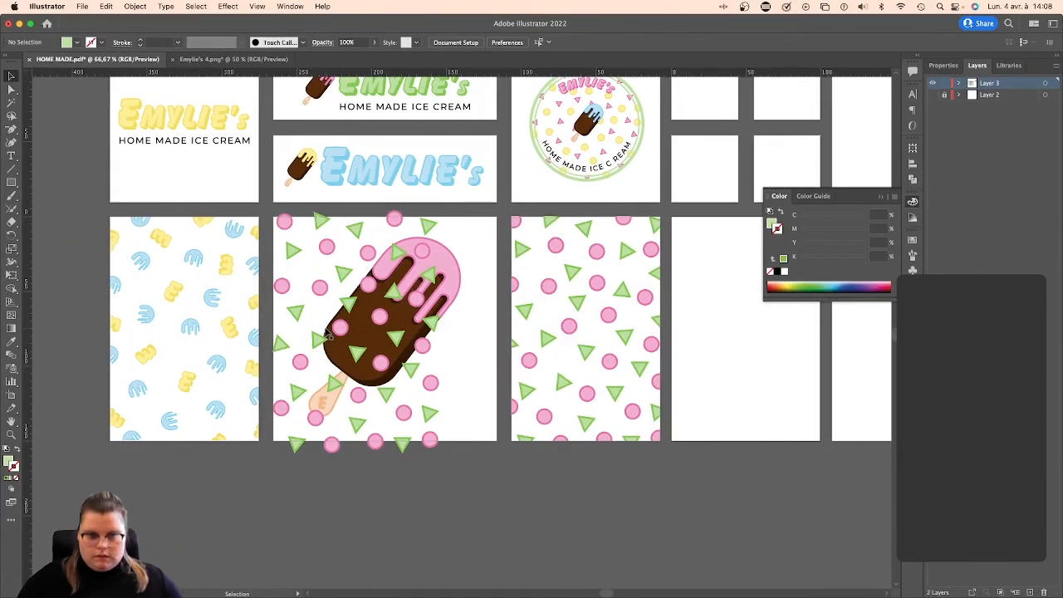
pyautogui.hscroll(-2, 463, 269)
pyautogui.keyDown('alt'); pyautogui.scroll(1, 463, 268); pyautogui.keyUp('alt')
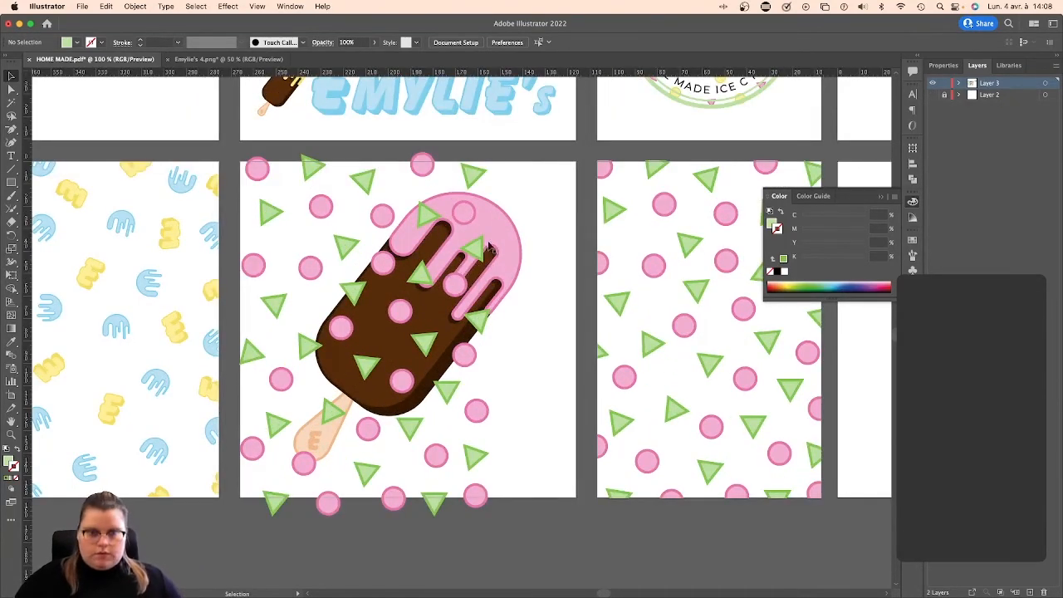
pyautogui.click(490, 247)
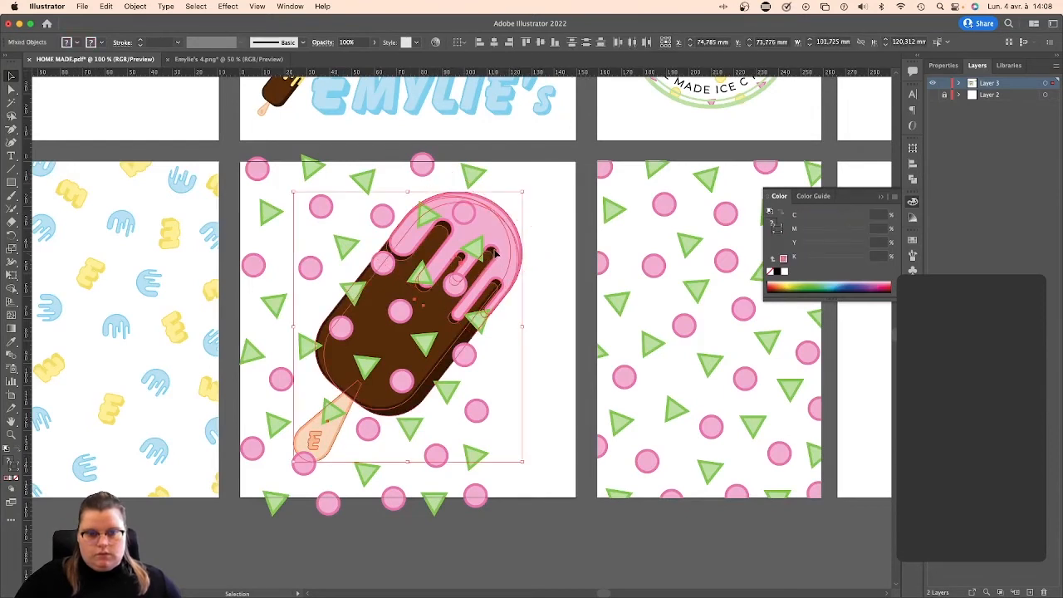
pyautogui.press('super+g')
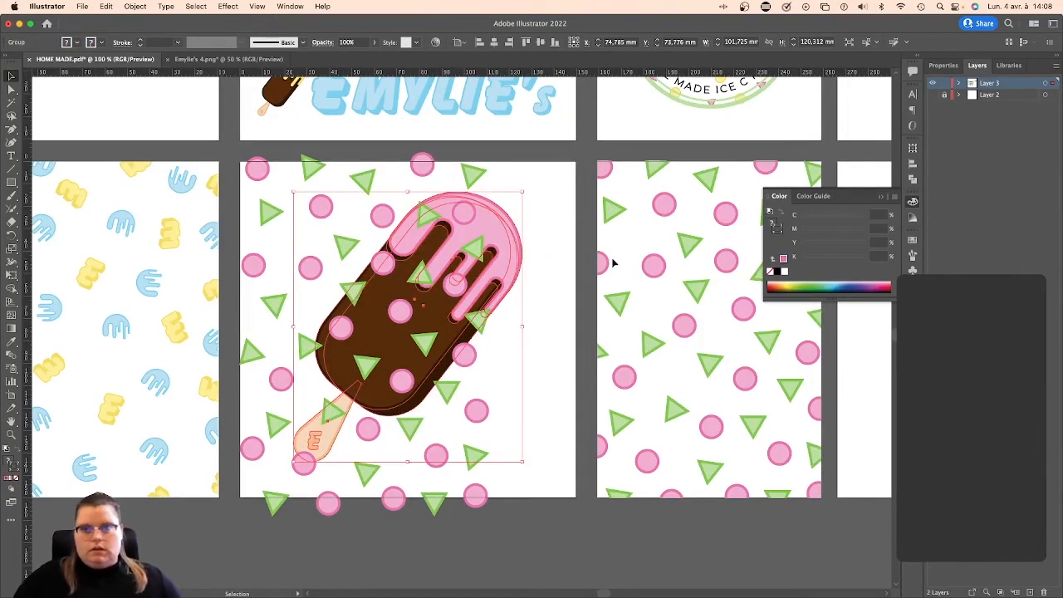
# Find the ice cream group within Layer 3 and lock it, leaving nothing selected.
pyautogui.click(959, 84)
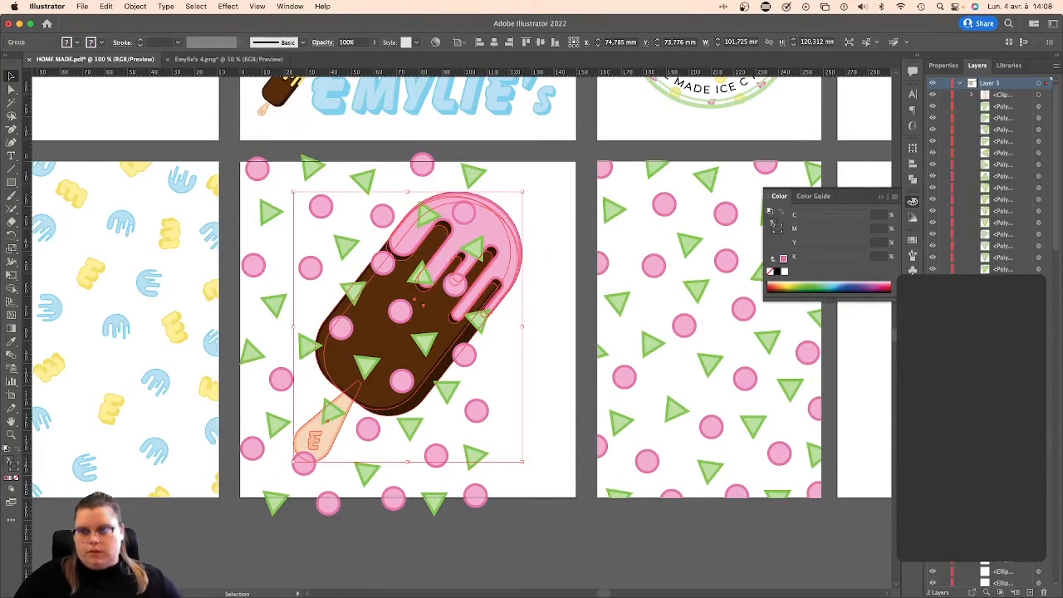
pyautogui.scroll(-10, 988, 174)
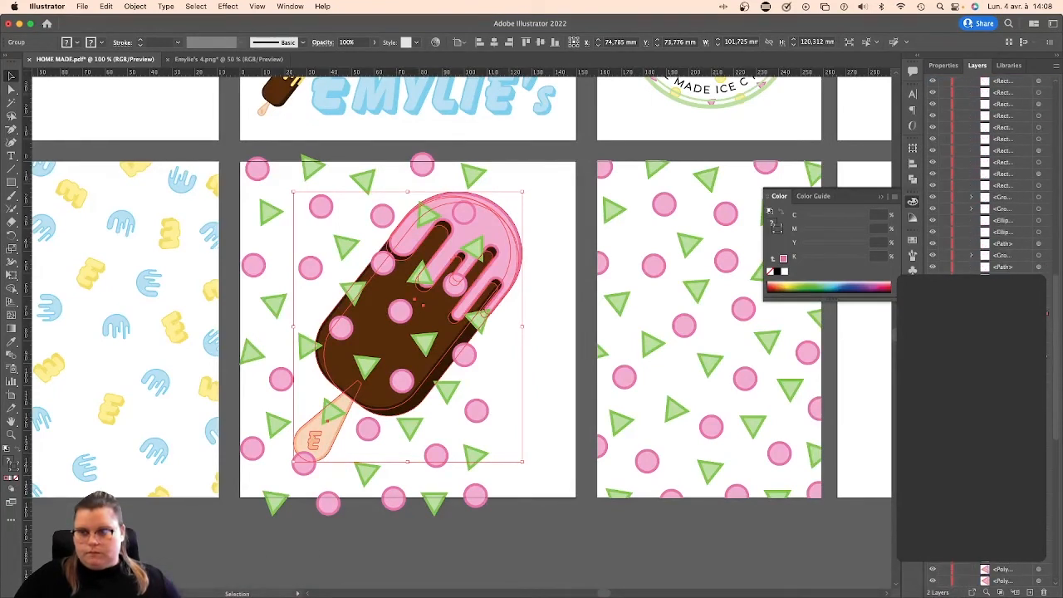
pyautogui.click(522, 346)
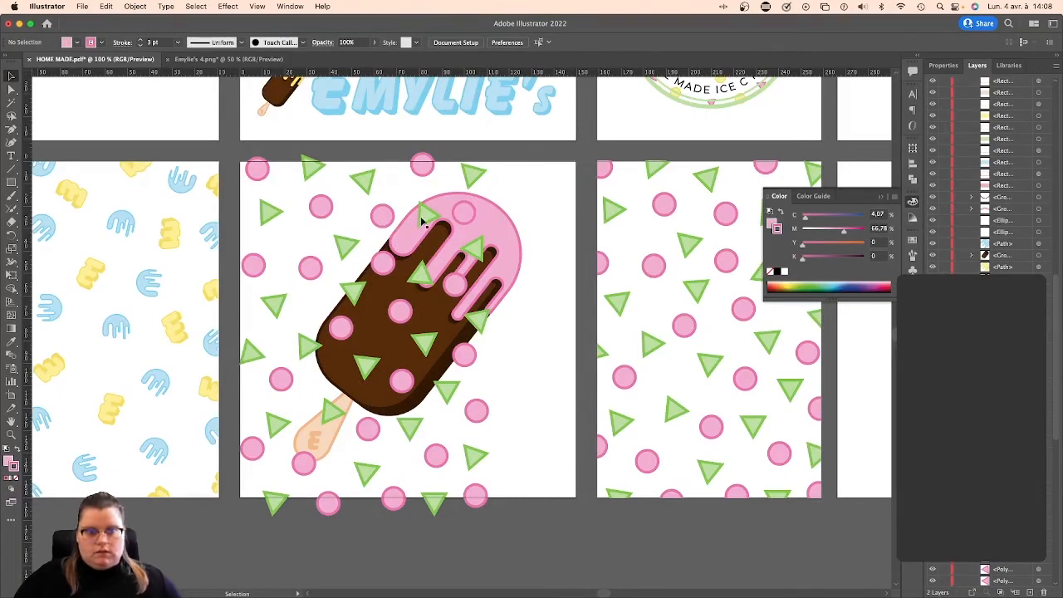
# Select all the circles and triangles on the ice cream artboard and send them to the back, behind the ice cream.
pyautogui.moveTo(243, 152); pyautogui.dragTo(508, 510)
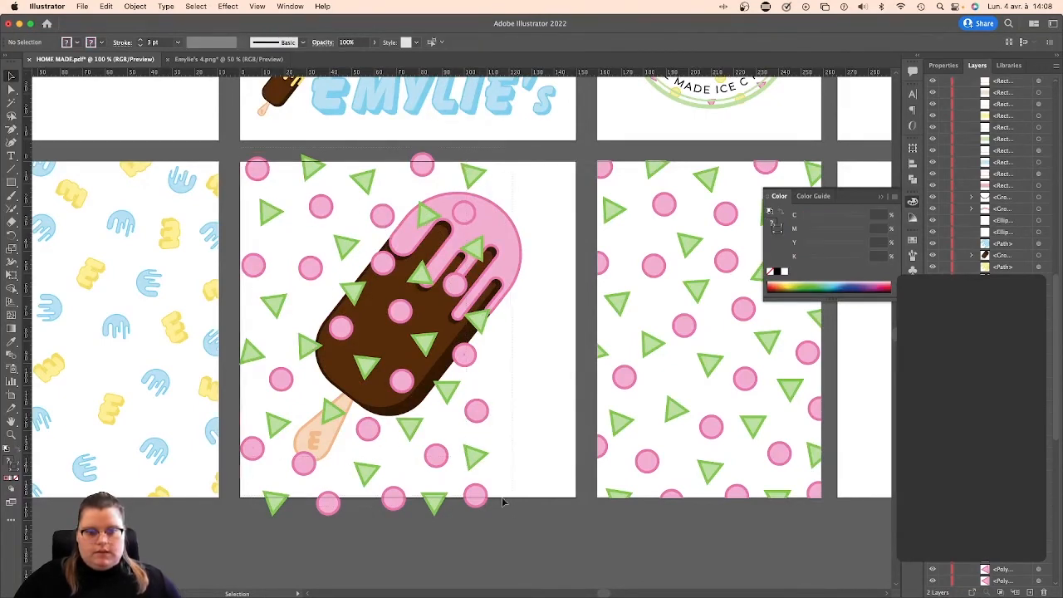
pyautogui.rightClick(508, 510)
pyautogui.moveTo(548, 538)
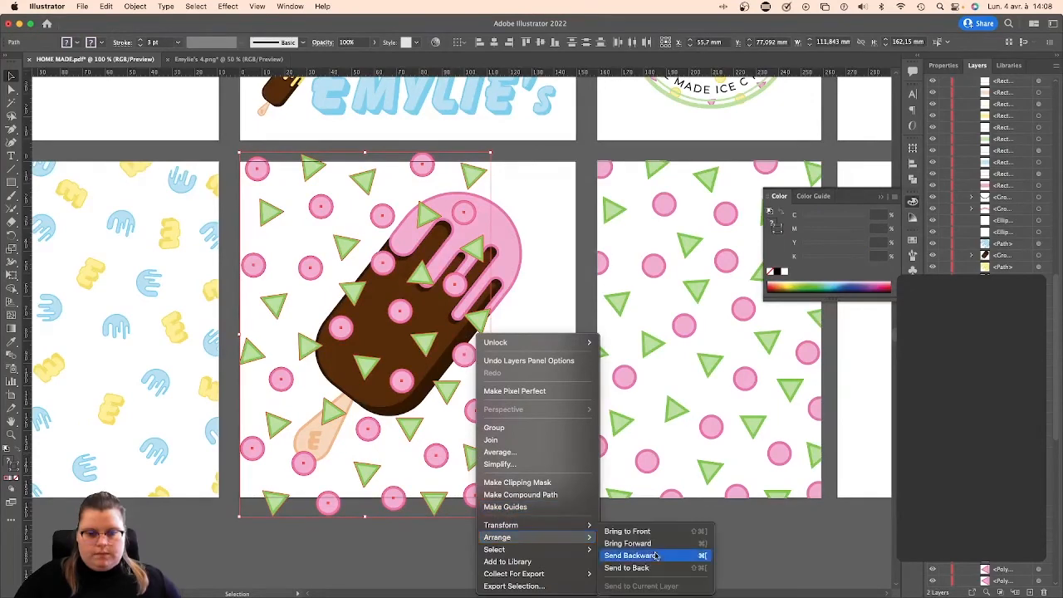
pyautogui.click(623, 568)
pyautogui.click(532, 358)
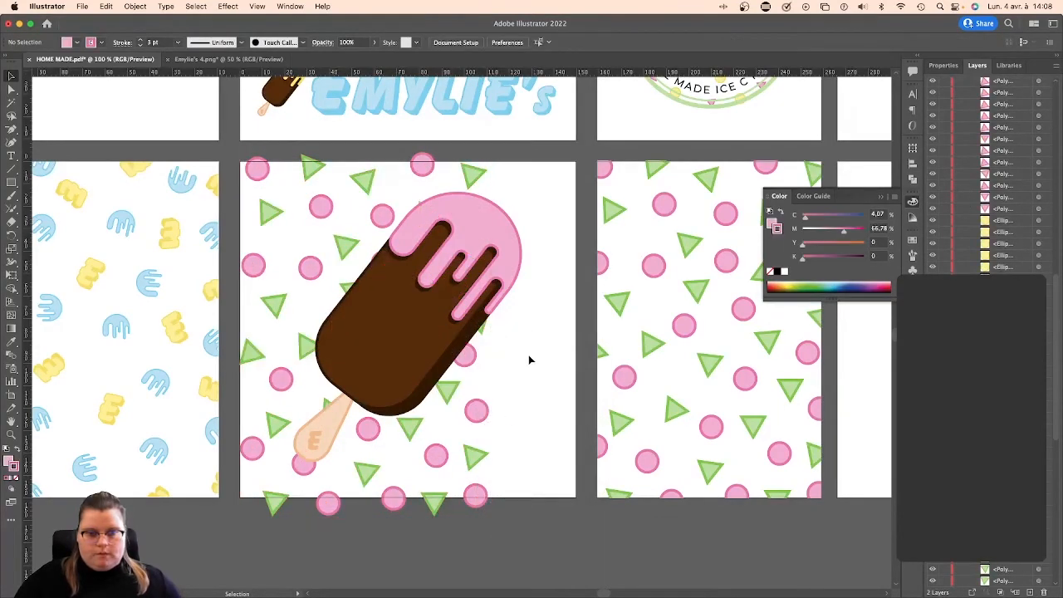
# Shift the circles and triangles together slightly left so the pattern overlaps the ice cream artboard's left edge.
pyautogui.moveTo(235, 156); pyautogui.dragTo(546, 515)
pyautogui.moveTo(475, 451); pyautogui.dragTo(457, 451)
pyautogui.click(540, 452)
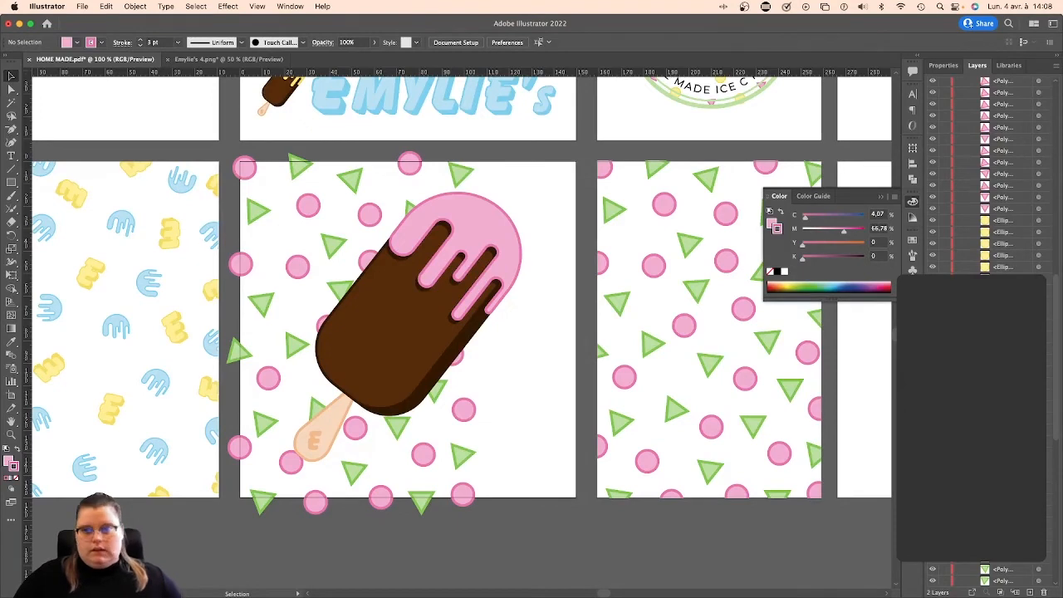
# Find the ice cream group within Layer 3 and hide it to expose the whole pattern.
pyautogui.scroll(-10, 980, 332)
pyautogui.scroll(15, 988, 175)
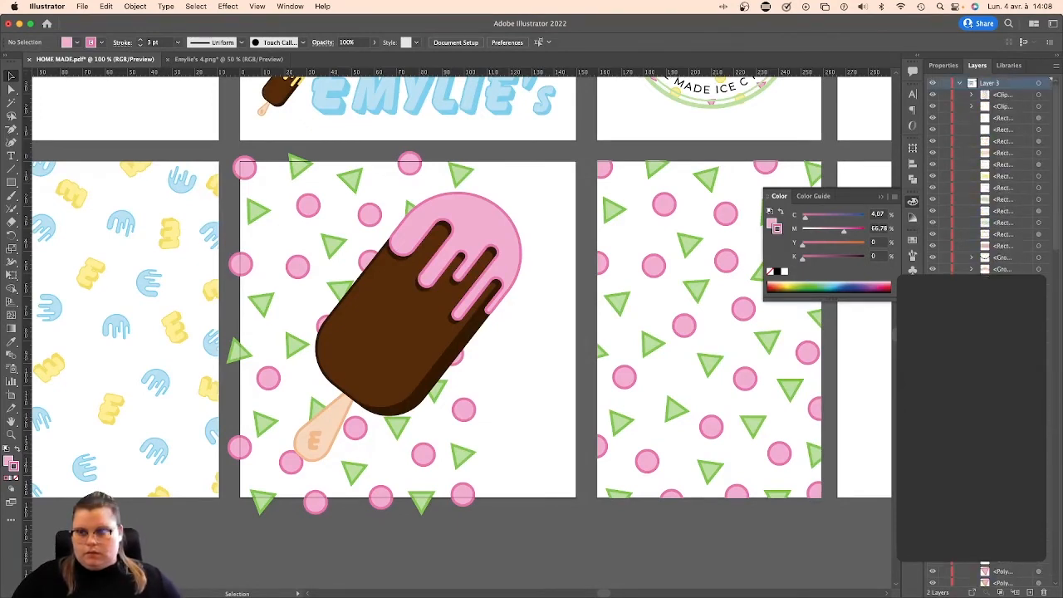
pyautogui.press('super+z')
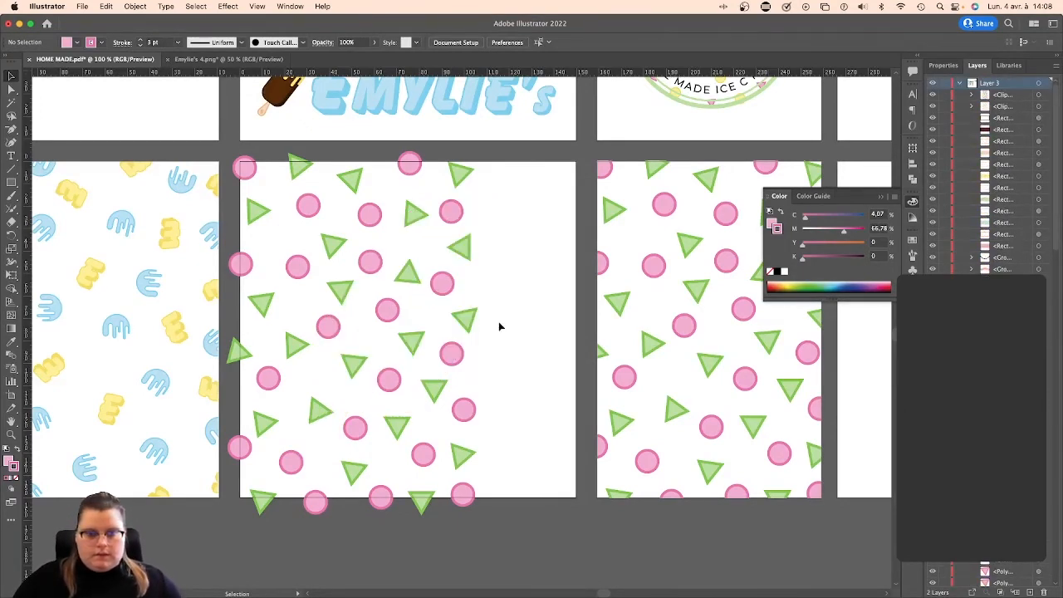
# Duplicate seven green triangles into the artboard's empty right side and along its edges, adjusting their spacing.
pyautogui.moveTo(466, 320); pyautogui.dragTo(507, 384)
pyautogui.moveTo(416, 343); pyautogui.dragTo(524, 245)
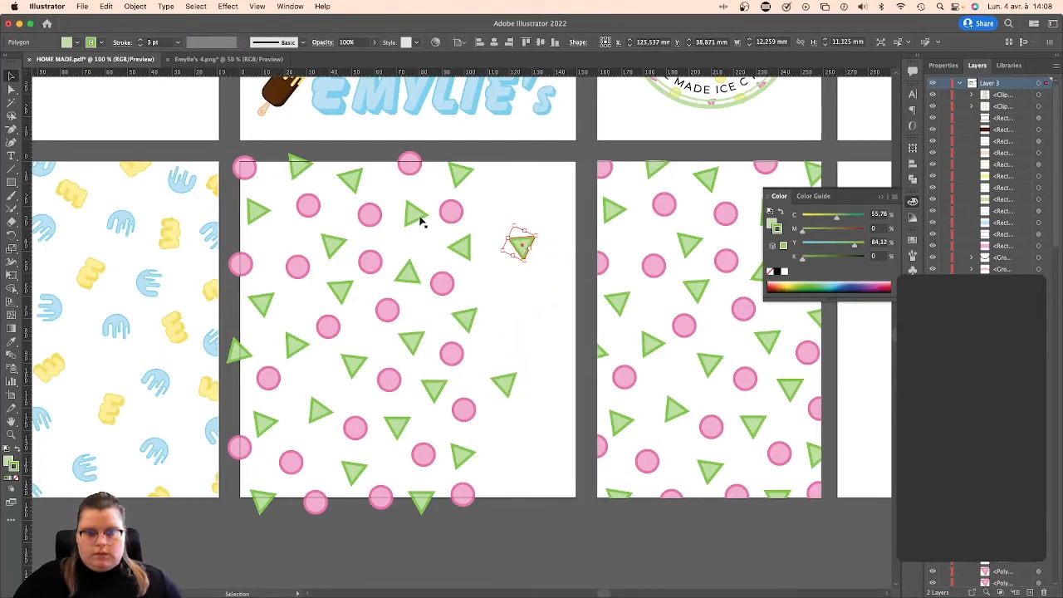
pyautogui.moveTo(415, 218); pyautogui.dragTo(545, 325)
pyautogui.moveTo(458, 175); pyautogui.dragTo(530, 163)
pyautogui.moveTo(351, 181); pyautogui.dragTo(571, 204)
pyautogui.moveTo(418, 214); pyautogui.dragTo(579, 414)
pyautogui.moveTo(465, 451); pyautogui.dragTo(541, 494)
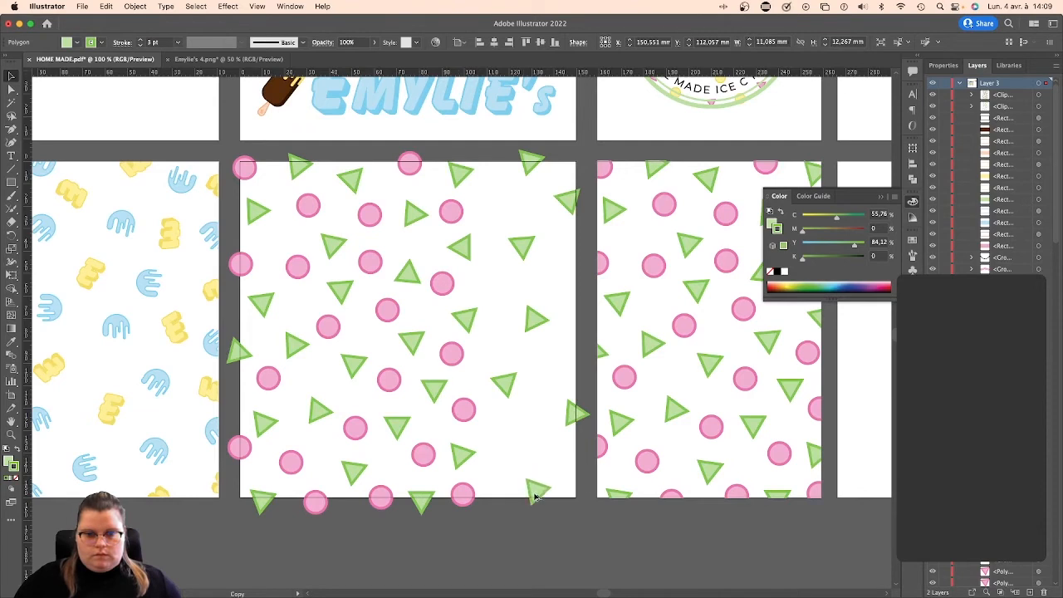
pyautogui.moveTo(510, 388); pyautogui.dragTo(528, 243)
# Duplicate nine pink circles into the gaps between the new triangles and over the artboard's right edge.
pyautogui.moveTo(456, 215); pyautogui.dragTo(573, 249)
pyautogui.moveTo(571, 253); pyautogui.dragTo(507, 458)
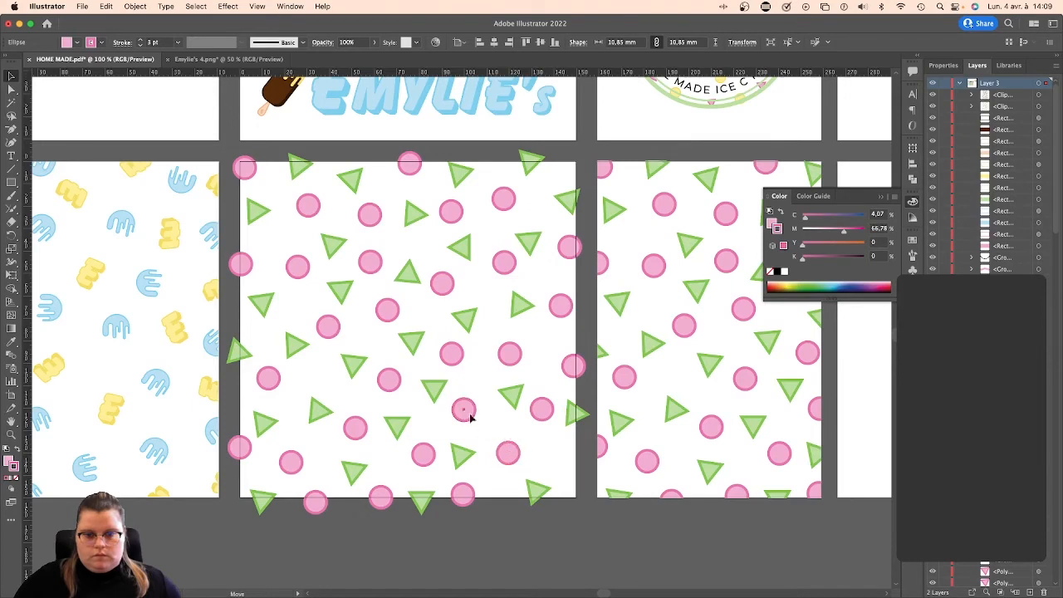
pyautogui.keyDown('alt'); pyautogui.moveTo(468, 413); pyautogui.dragTo(572, 470); pyautogui.keyUp('alt')
pyautogui.click(580, 525)
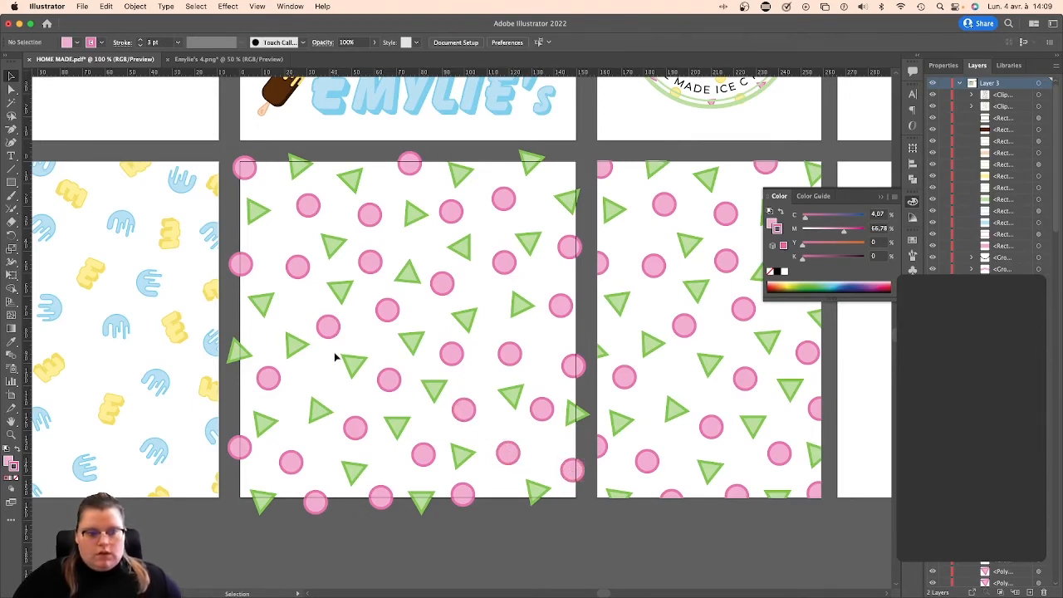
# Select all the pink circles of the pattern on the ice cream artboard and group them.
pyautogui.click(246, 173)
pyautogui.keyDown('shift'); pyautogui.click(246, 268); pyautogui.keyUp('shift')
pyautogui.keyDown('shift'); pyautogui.click(307, 268); pyautogui.keyUp('shift')
pyautogui.keyDown('shift'); pyautogui.click(308, 268); pyautogui.keyUp('shift')
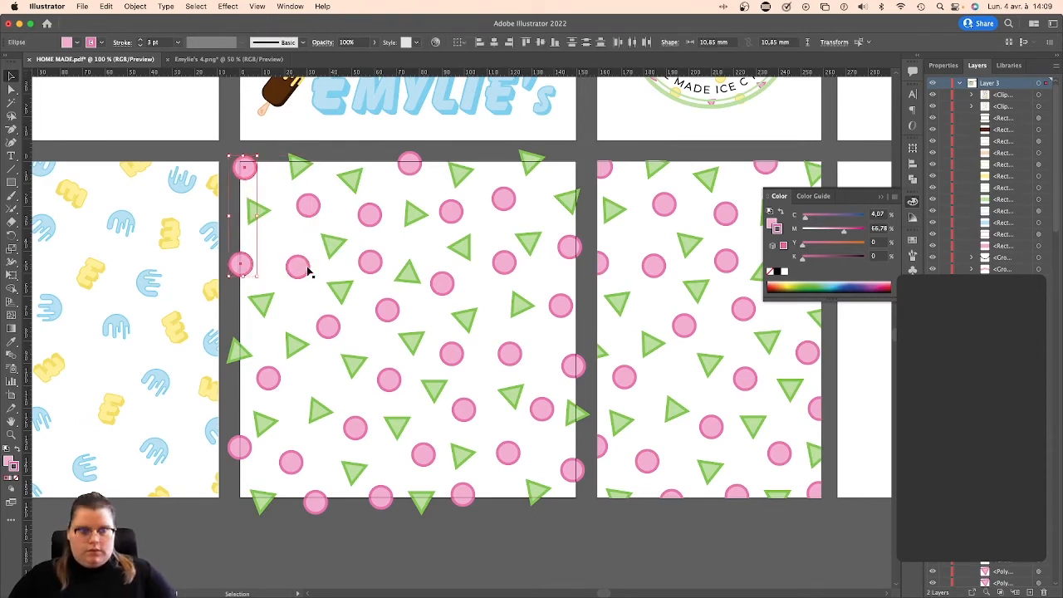
pyautogui.keyDown('shift'); pyautogui.click(308, 206); pyautogui.keyUp('shift')
pyautogui.keyDown('shift'); pyautogui.click(298, 266); pyautogui.keyUp('shift')
pyautogui.keyDown('shift'); pyautogui.click(370, 216); pyautogui.keyUp('shift')
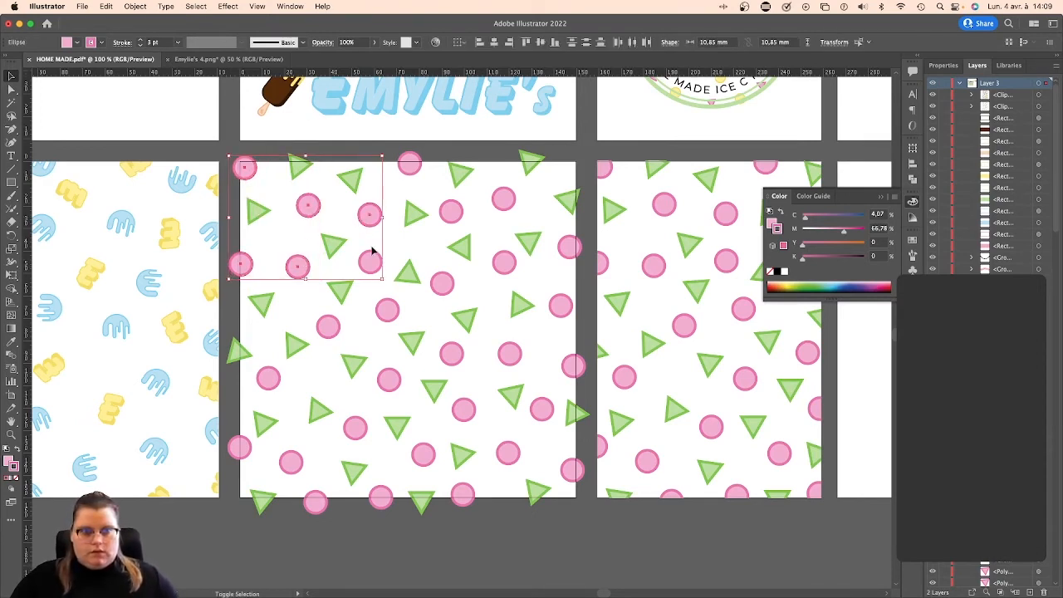
pyautogui.keyDown('shift'); pyautogui.click(371, 261); pyautogui.keyUp('shift')
pyautogui.keyDown('shift'); pyautogui.click(408, 168); pyautogui.keyUp('shift')
pyautogui.keyDown('shift'); pyautogui.click(462, 247); pyautogui.keyUp('shift')
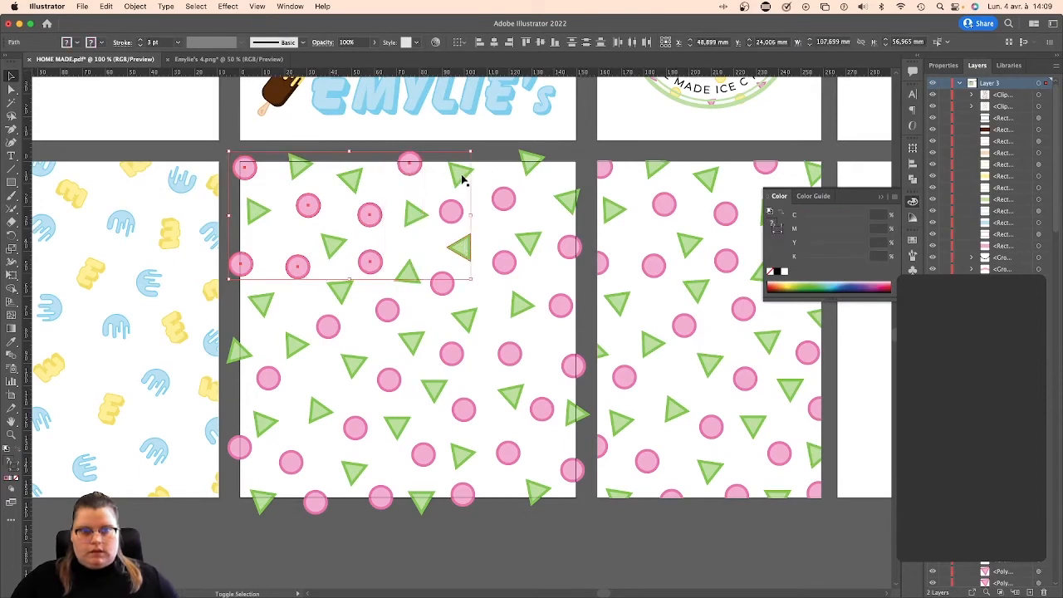
pyautogui.keyDown('shift'); pyautogui.click(503, 207); pyautogui.keyUp('shift')
pyautogui.keyDown('shift'); pyautogui.click(453, 213); pyautogui.keyUp('shift')
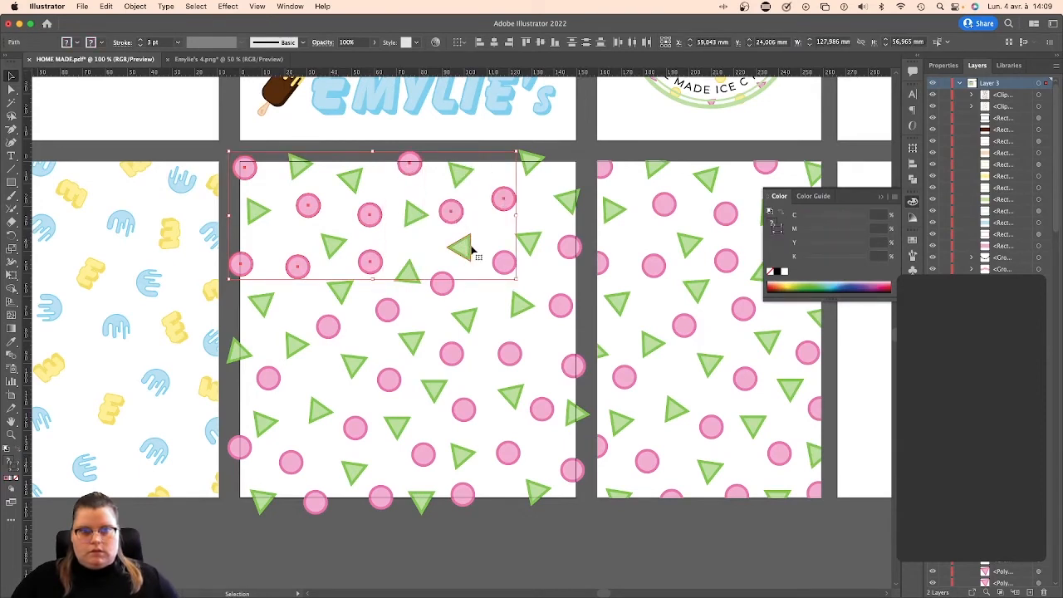
pyautogui.keyDown('shift'); pyautogui.click(467, 249); pyautogui.keyUp('shift')
pyautogui.keyDown('shift'); pyautogui.click(503, 263); pyautogui.keyUp('shift')
pyautogui.keyDown('shift'); pyautogui.click(441, 284); pyautogui.keyUp('shift')
pyautogui.keyDown('shift'); pyautogui.click(387, 312); pyautogui.keyUp('shift')
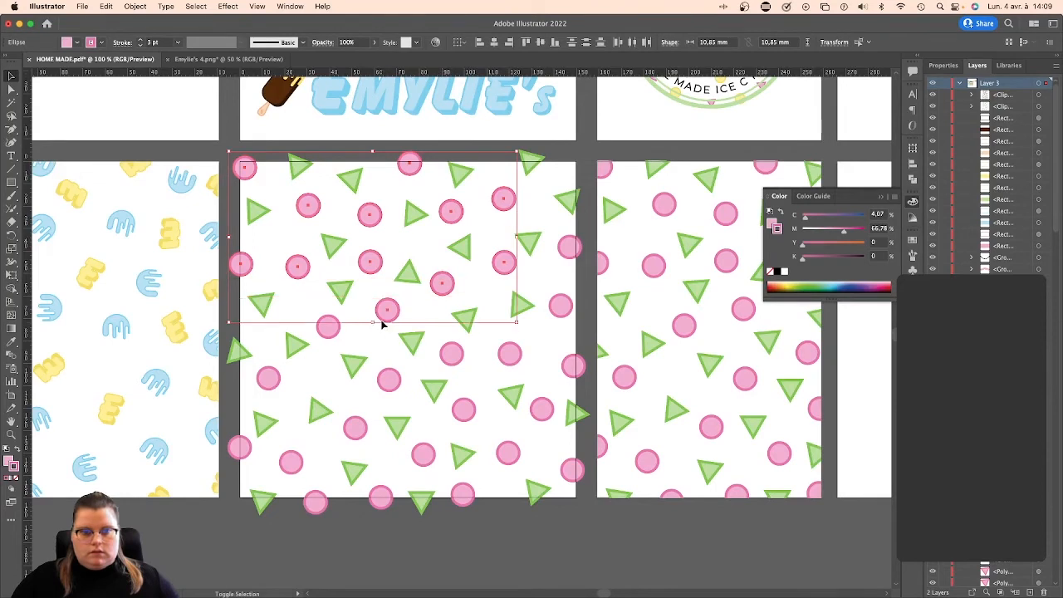
pyautogui.keyDown('shift'); pyautogui.click(329, 336); pyautogui.keyUp('shift')
pyautogui.keyDown('shift'); pyautogui.click(268, 377); pyautogui.keyUp('shift')
pyautogui.keyDown('shift'); pyautogui.click(353, 424); pyautogui.keyUp('shift')
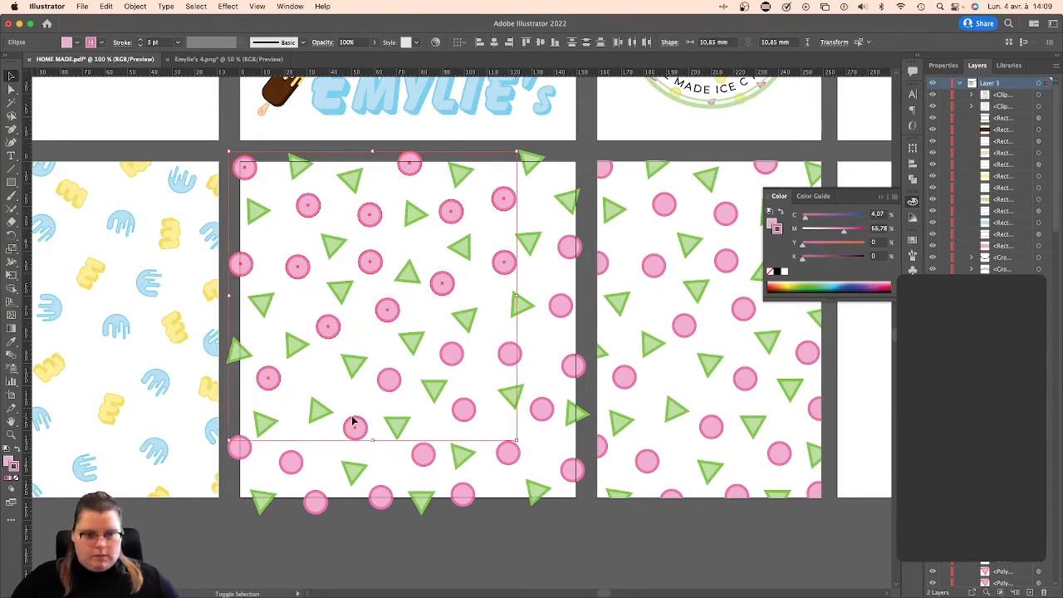
pyautogui.keyDown('shift'); pyautogui.click(290, 463); pyautogui.keyUp('shift')
pyautogui.keyDown('shift'); pyautogui.click(318, 506); pyautogui.keyUp('shift')
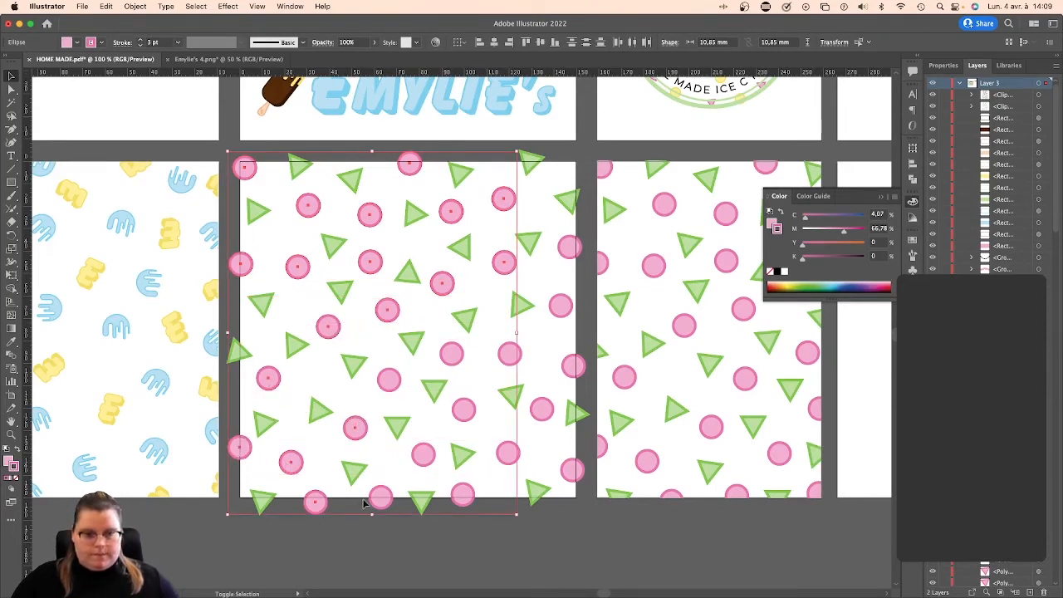
pyautogui.keyDown('shift'); pyautogui.click(502, 453); pyautogui.keyUp('shift')
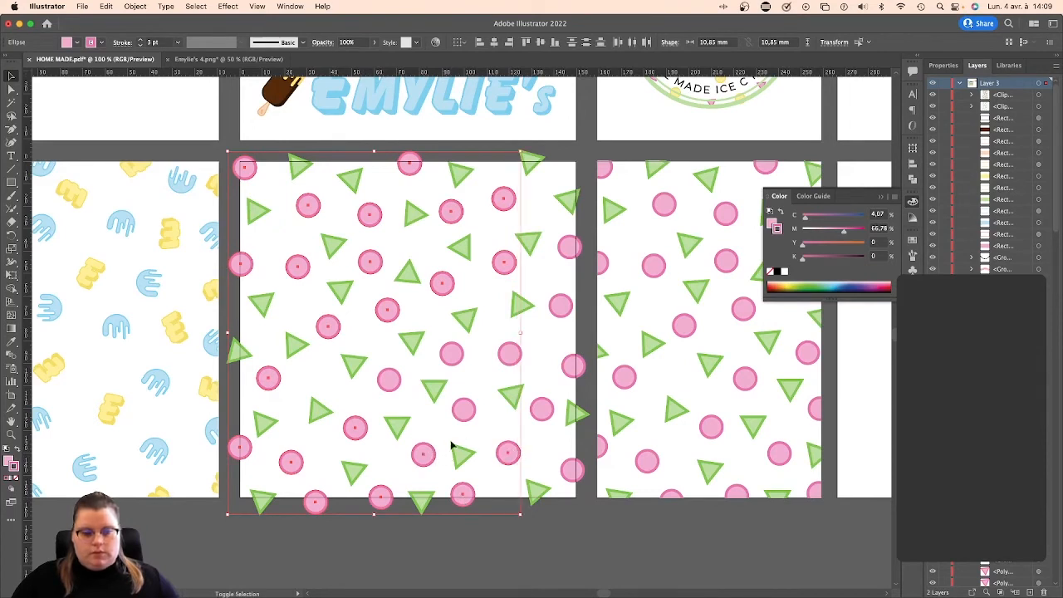
pyautogui.keyDown('shift'); pyautogui.click(461, 358); pyautogui.keyUp('shift')
pyautogui.keyDown('shift'); pyautogui.click(503, 359); pyautogui.keyUp('shift')
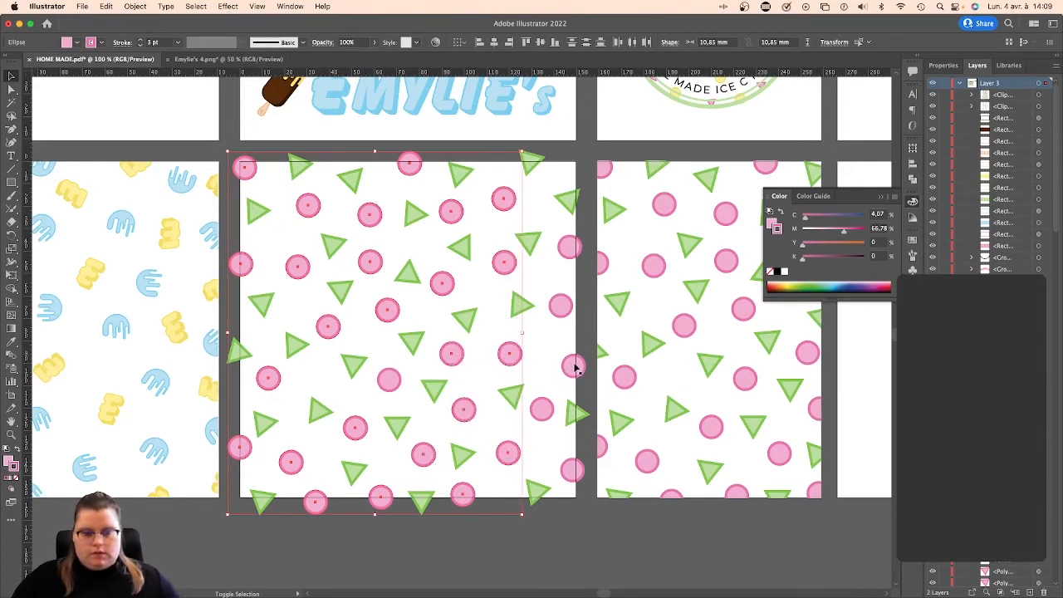
pyautogui.keyDown('shift'); pyautogui.click(575, 367); pyautogui.keyUp('shift')
pyautogui.keyDown('shift'); pyautogui.click(549, 411); pyautogui.keyUp('shift')
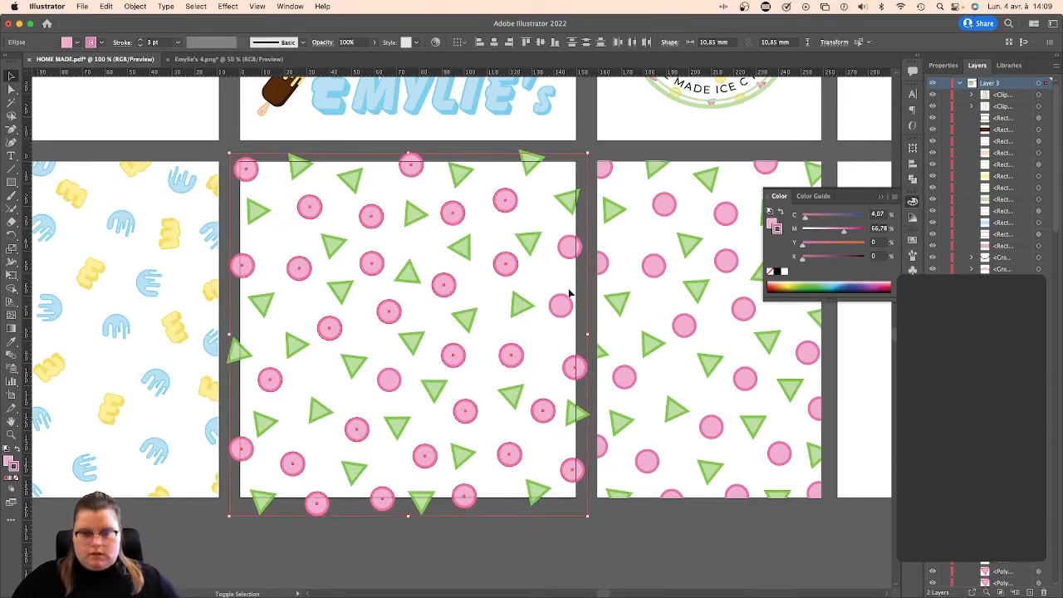
pyautogui.moveTo(561, 303); pyautogui.dragTo(558, 300)
pyautogui.press('v')
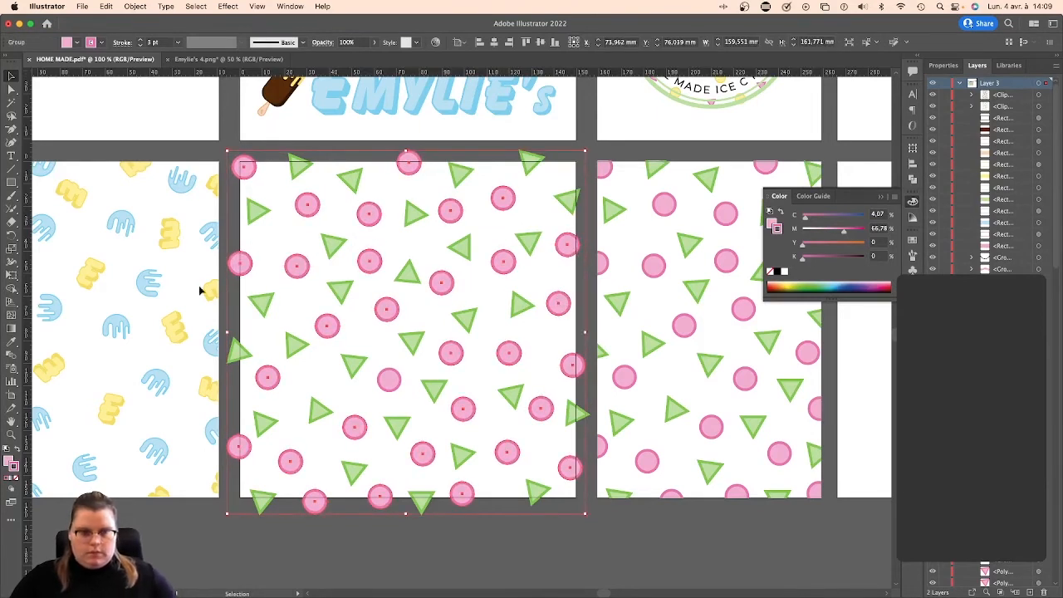
# Recolour the circle group with the green sampled from a triangle using the Eyedropper, and lock the group.
pyautogui.click(18, 339)
pyautogui.click(296, 337)
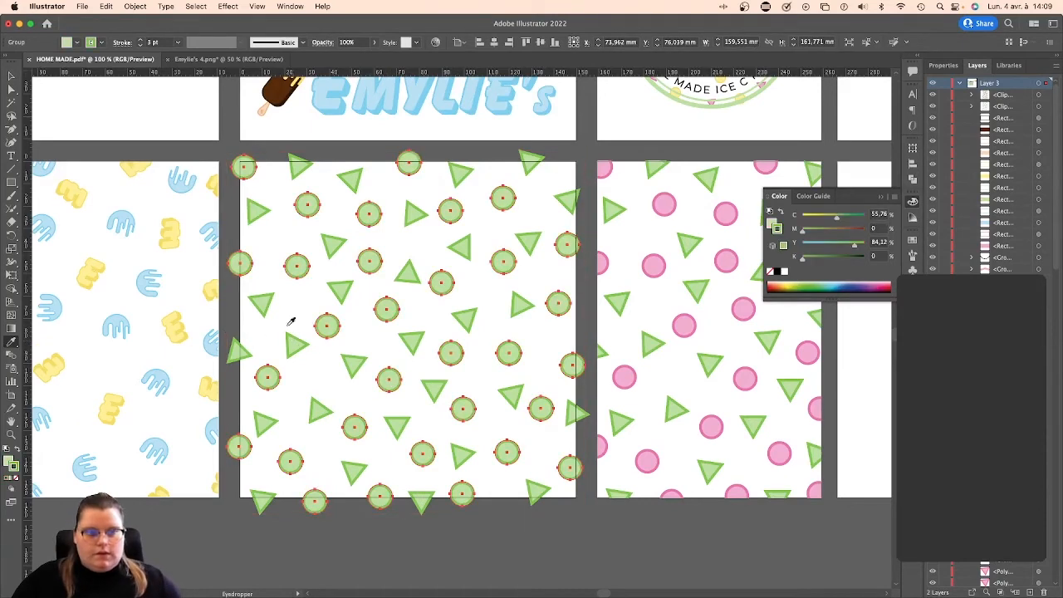
pyautogui.click(12, 77)
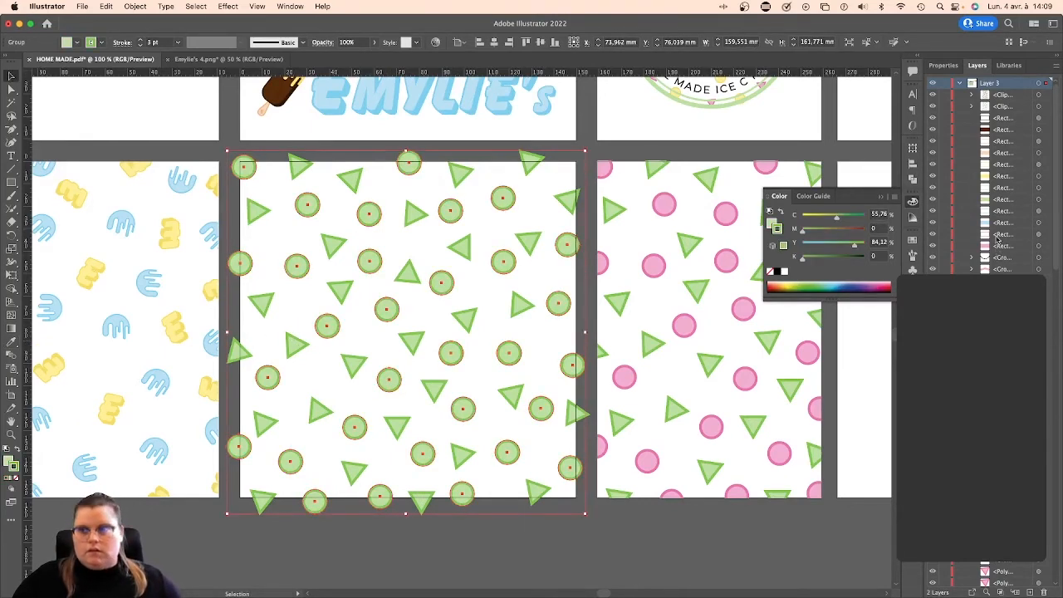
pyautogui.scroll(-5, 985, 154)
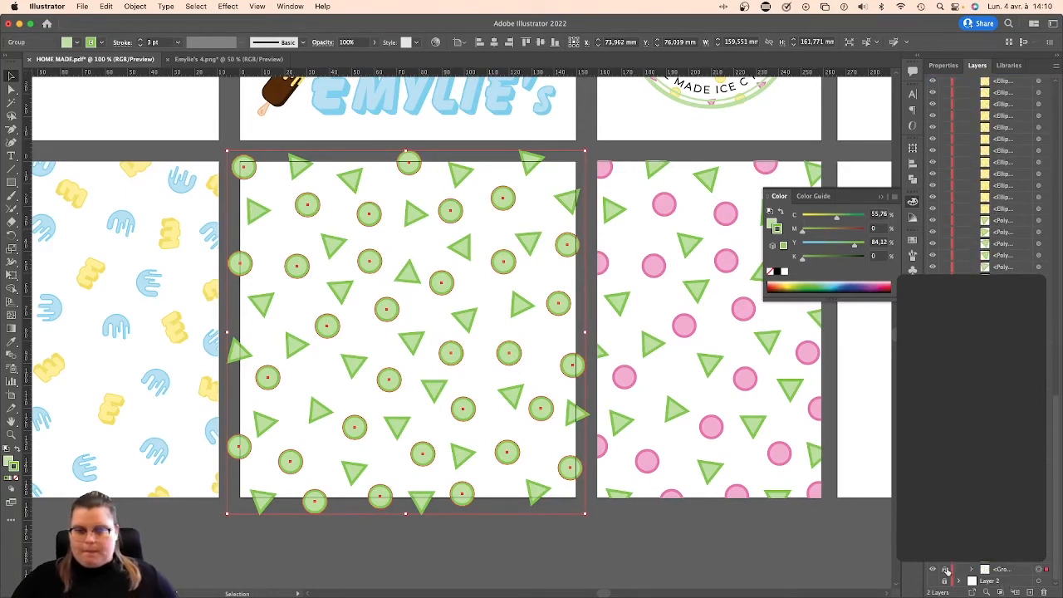
pyautogui.click(946, 570)
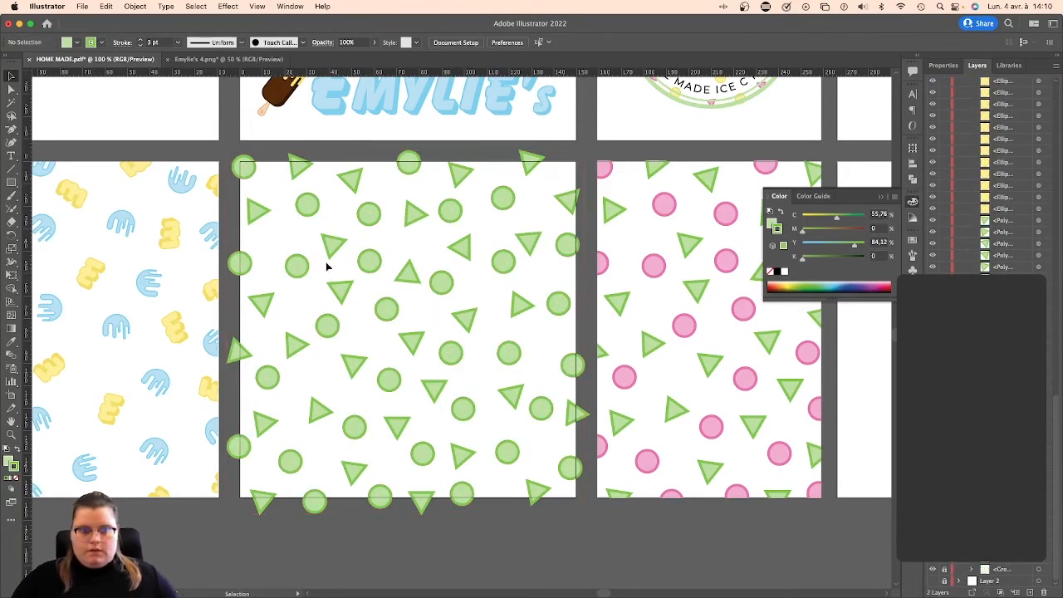
# Select all the triangles on the artboard and recolour them with the light blue sampled from the neighbouring drip pattern.
pyautogui.click(586, 513)
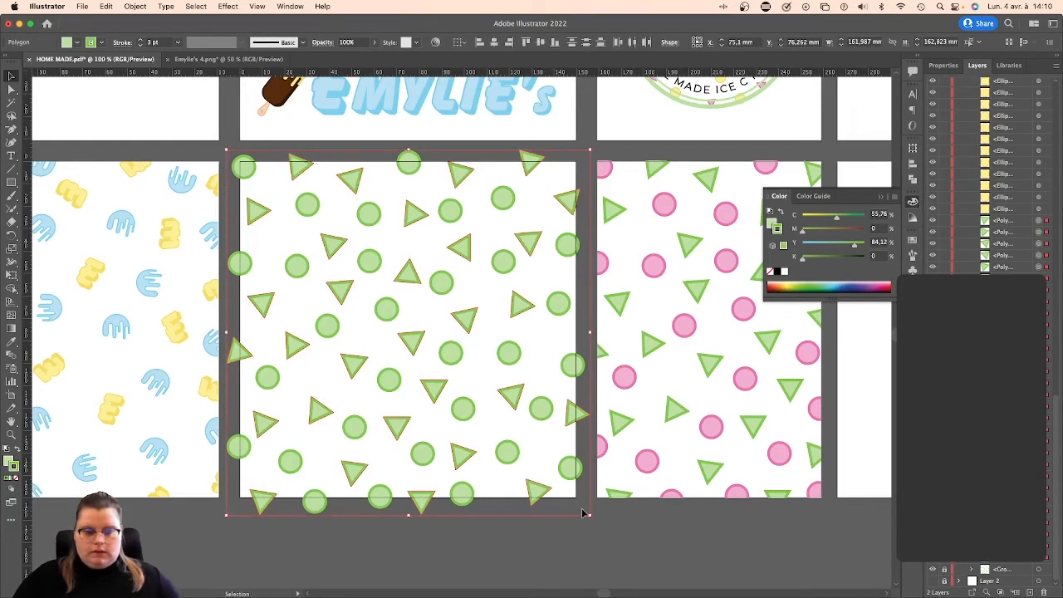
pyautogui.click(11, 341)
pyautogui.click(119, 315)
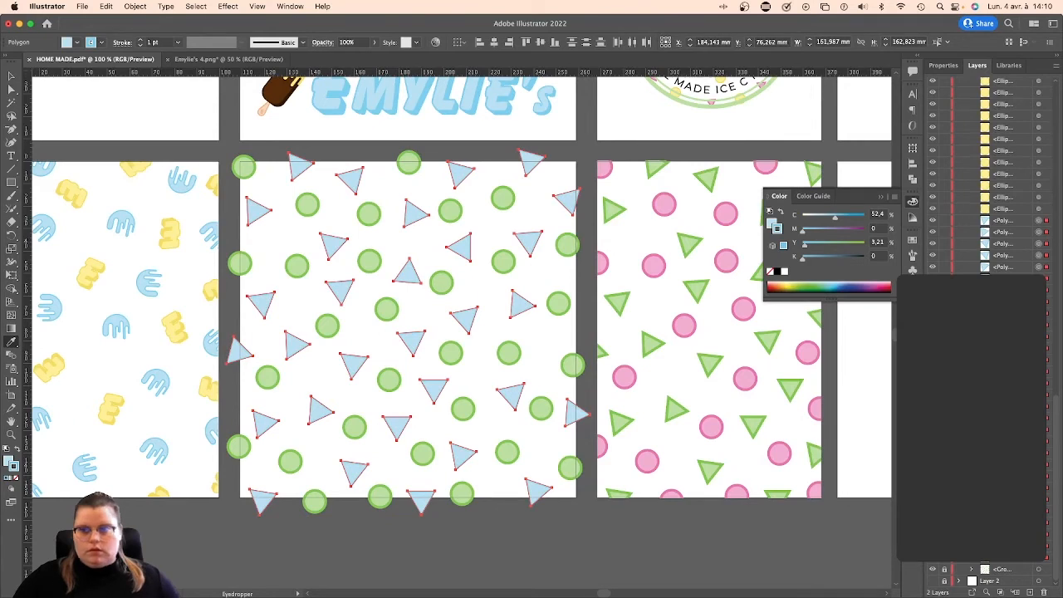
# Set the stroke weight of the blue triangles on the ice cream artboard to 3 pt and deselect them.
pyautogui.click(913, 293)
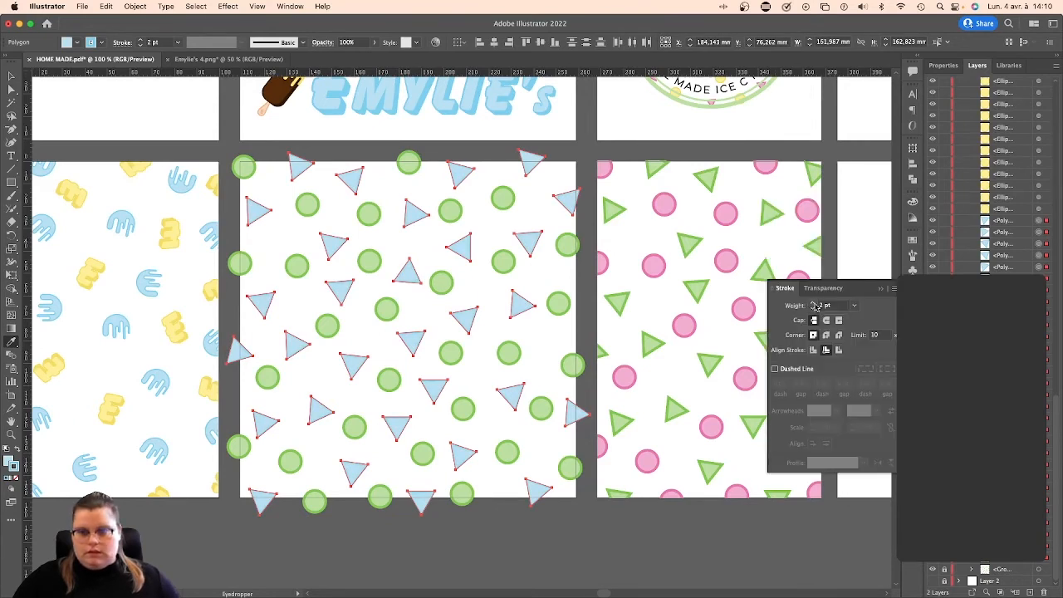
pyautogui.click(815, 304)
pyautogui.click(12, 77)
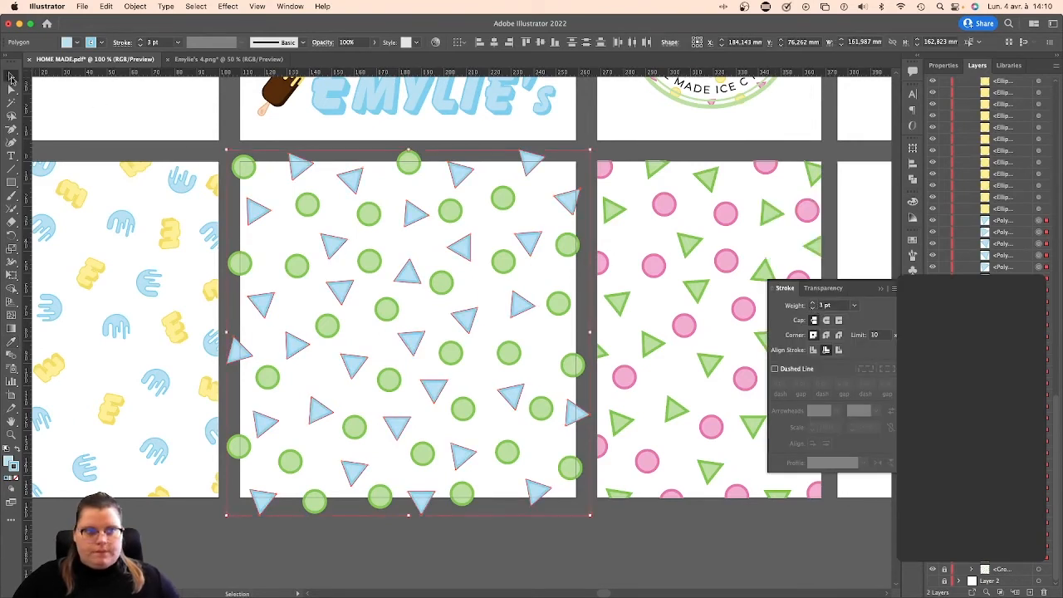
pyautogui.click(493, 238)
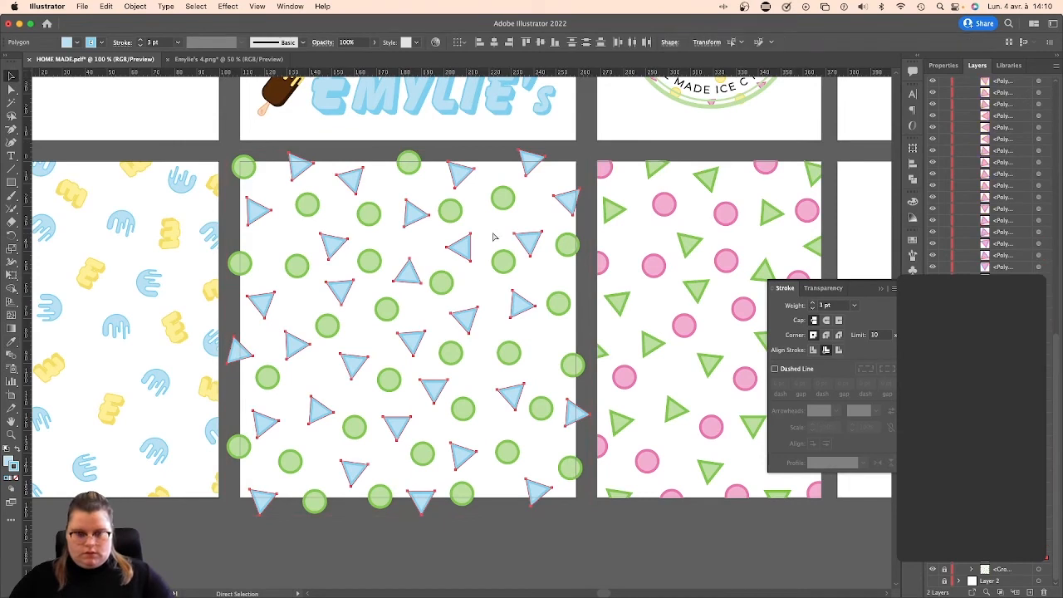
pyautogui.click(584, 326)
pyautogui.scroll(10, 984, 174)
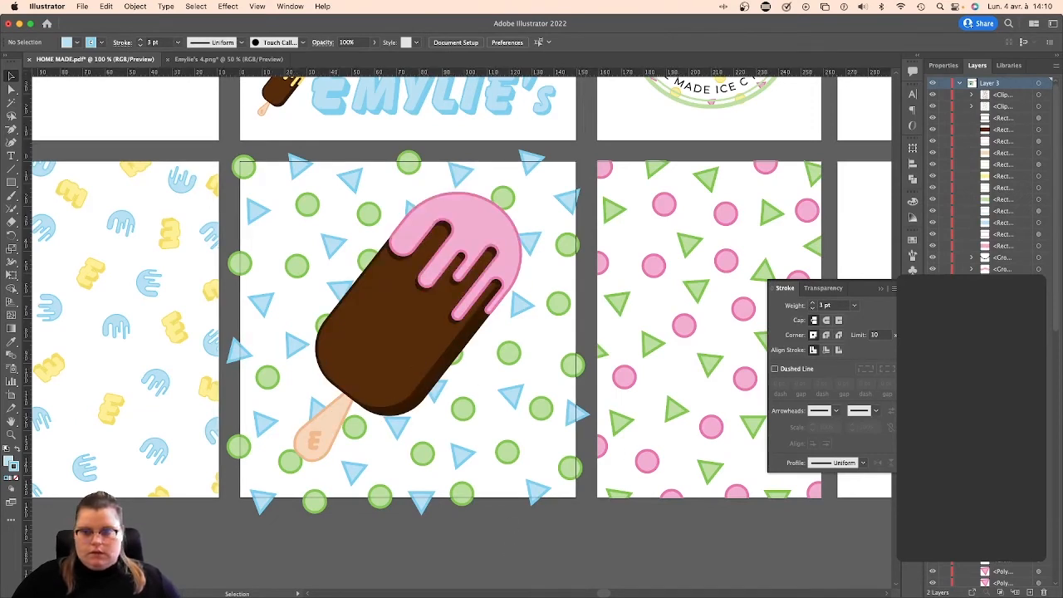
# Move the large ice cream slightly up and to the right on its artboard, and hide it.
pyautogui.click(417, 246)
pyautogui.moveTo(470, 252)
pyautogui.mouseDown()
pyautogui.moveTo(491, 229)
pyautogui.moveTo(486, 244)
pyautogui.mouseUp()
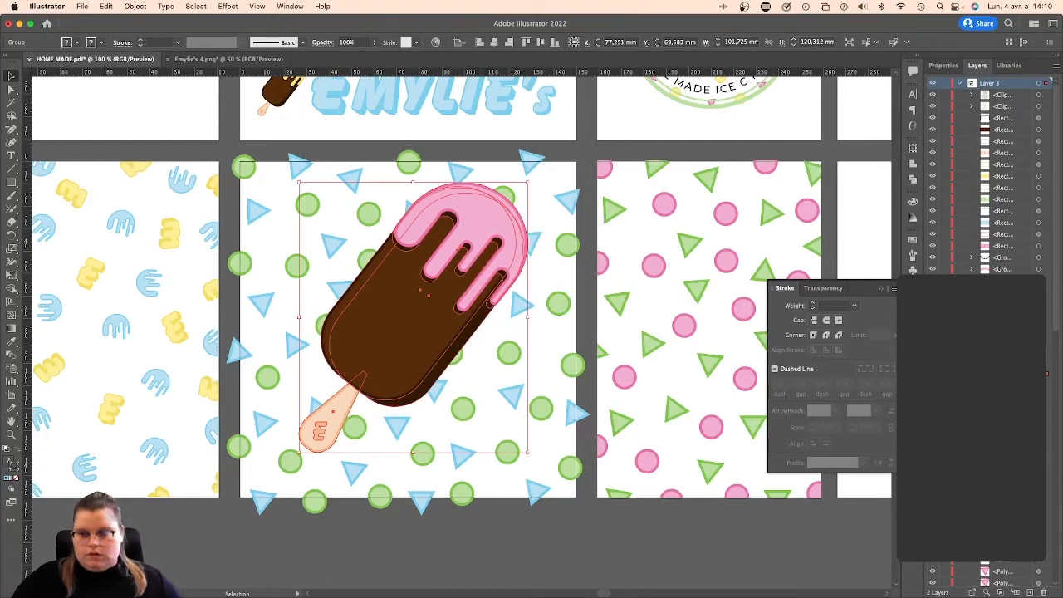
pyautogui.press('Delete')
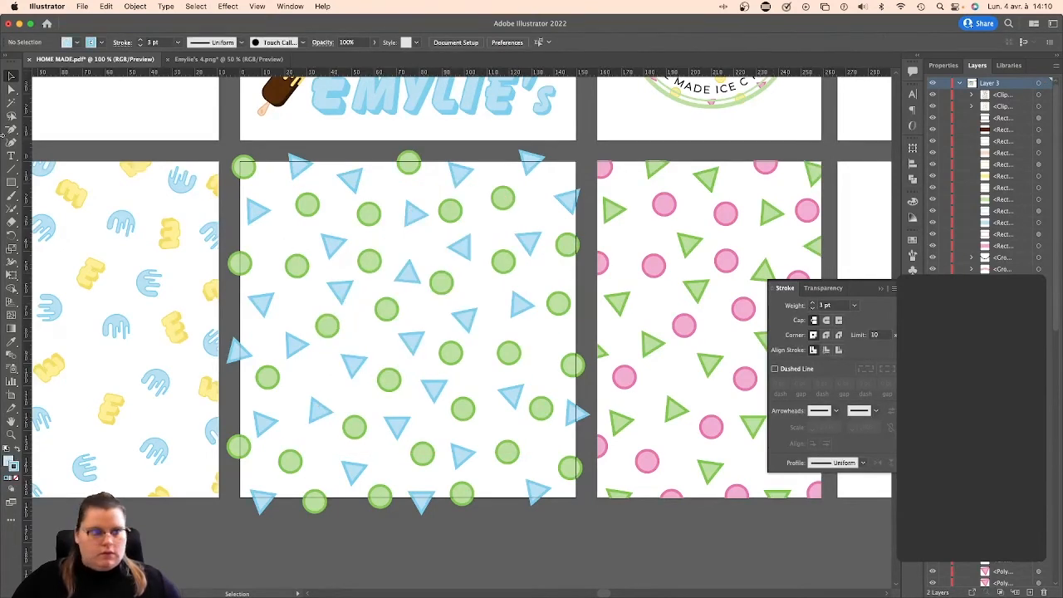
# Draw a rectangle without stroke covering the ice cream artboard and use it as a clipping mask for the circle-and-triangle pattern.
pyautogui.click(12, 181)
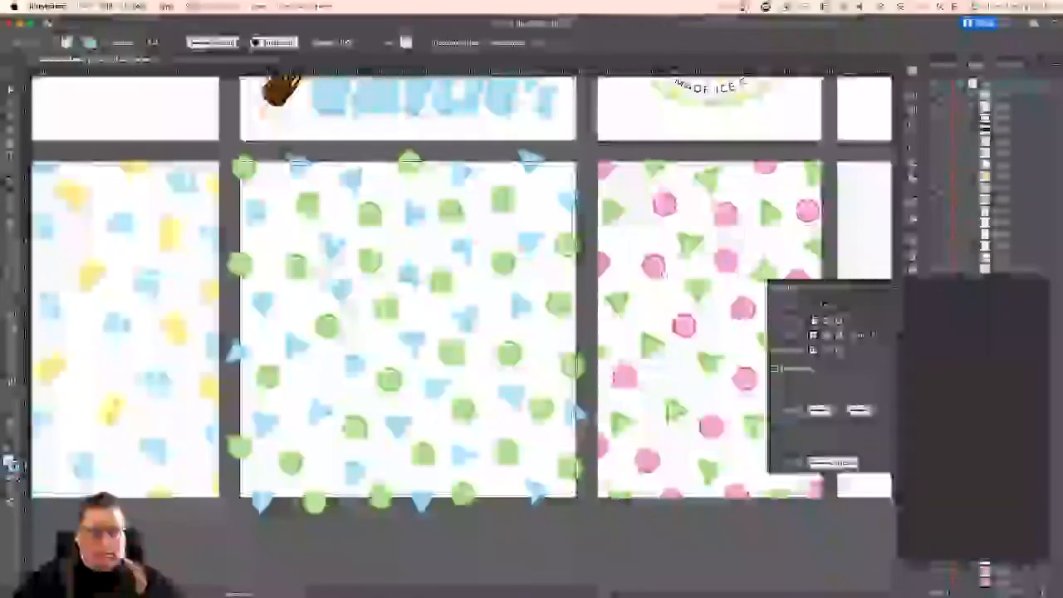
pyautogui.moveTo(241, 162)
pyautogui.mouseDown()
pyautogui.moveTo(570, 451)
pyautogui.moveTo(576, 497)
pyautogui.mouseUp()
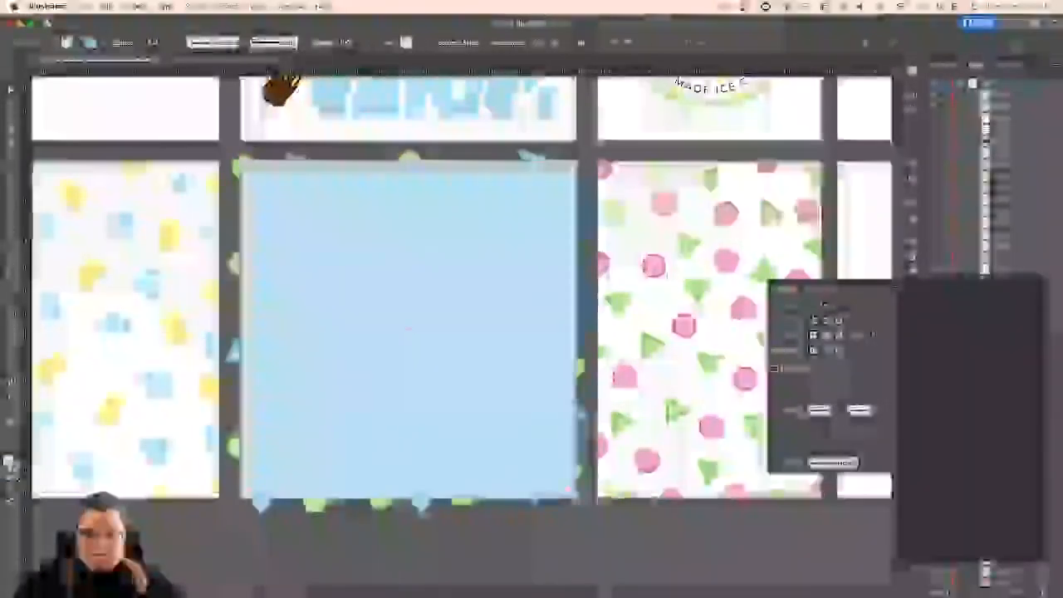
pyautogui.click(15, 478)
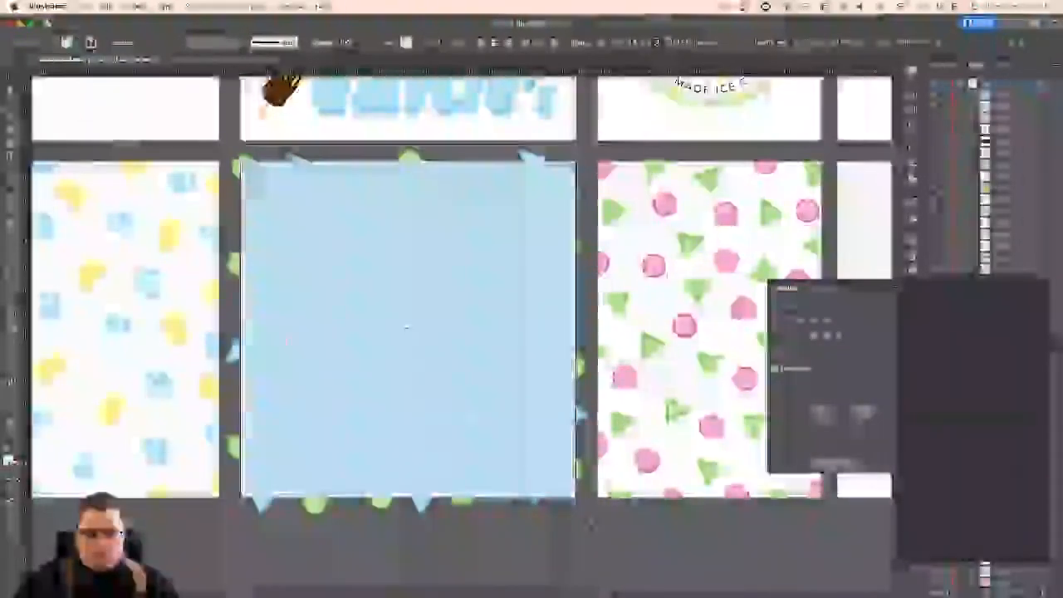
pyautogui.moveTo(590, 528); pyautogui.dragTo(229, 151)
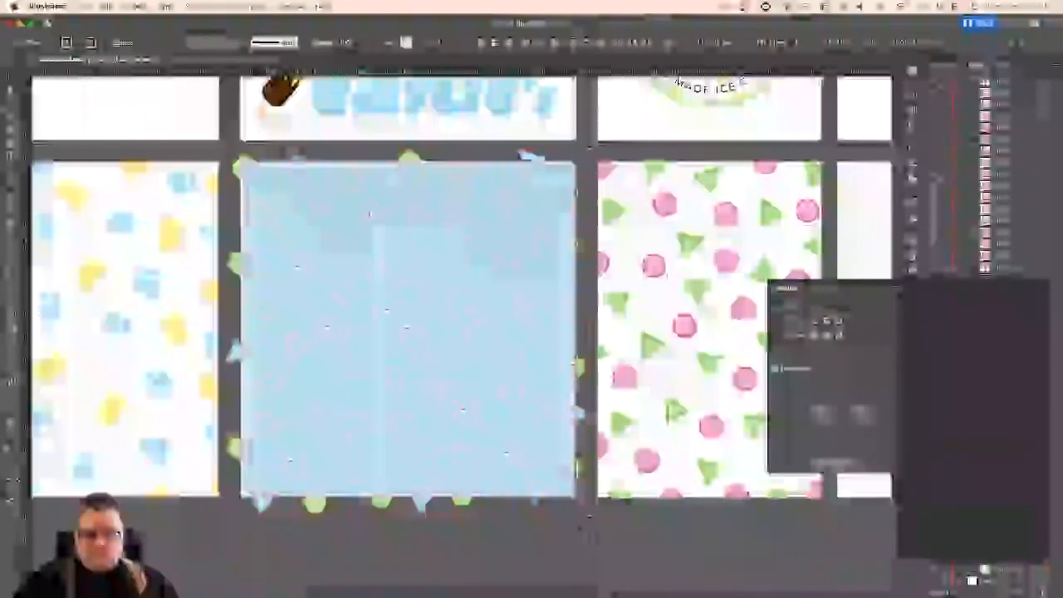
pyautogui.rightClick(348, 344)
pyautogui.click(398, 452)
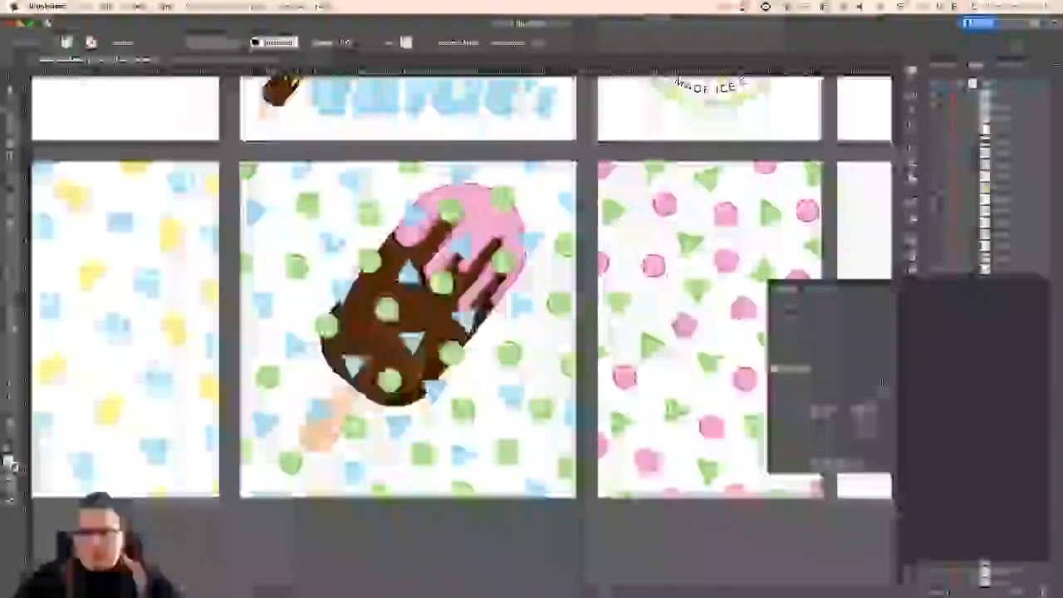
# Arrange the clipped pattern behind the large ice cream, deselect it, and close the stroke settings.
pyautogui.rightClick(508, 268)
pyautogui.moveTo(565, 418)
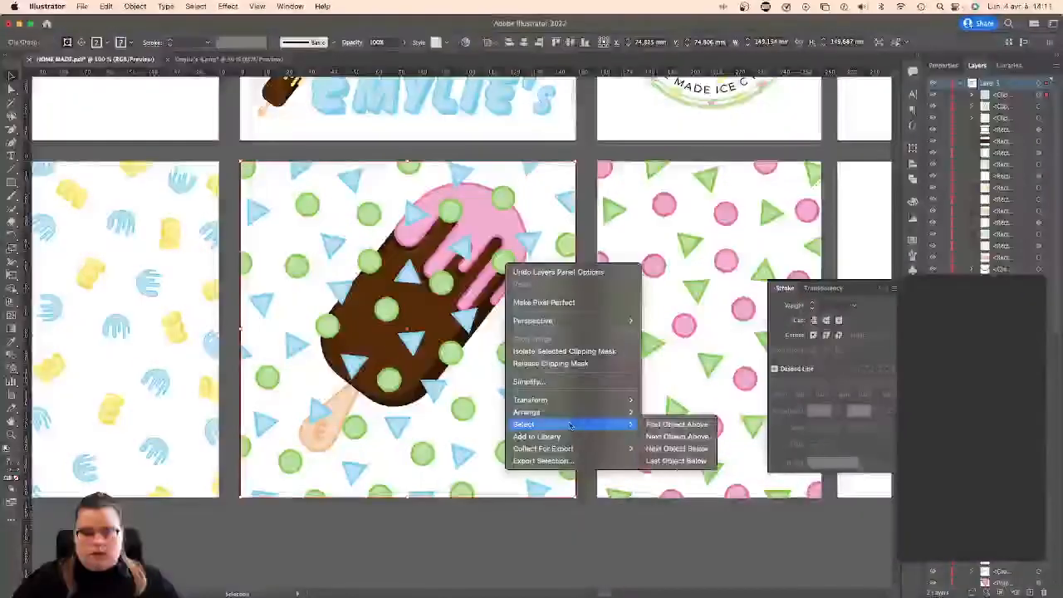
pyautogui.click(731, 450)
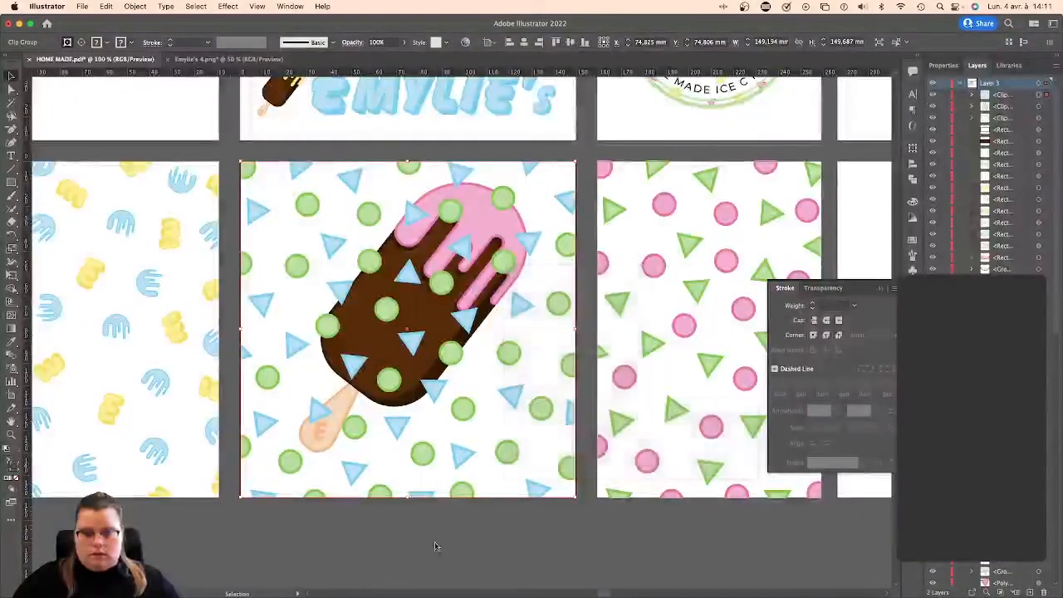
pyautogui.click(545, 543)
pyautogui.press('super+minus')
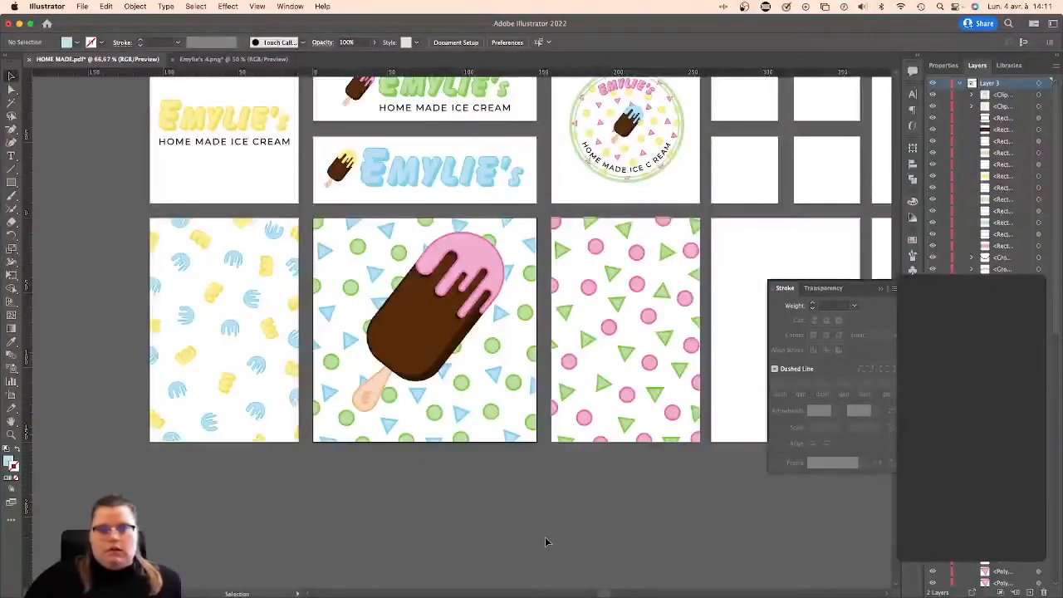
pyautogui.scroll(2, 552, 494)
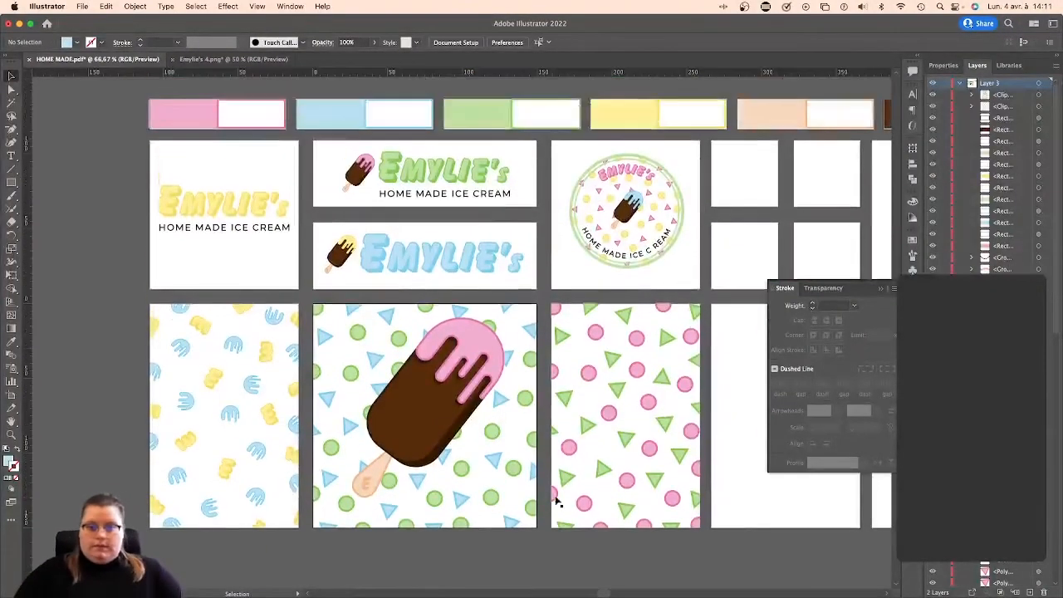
pyautogui.click(881, 288)
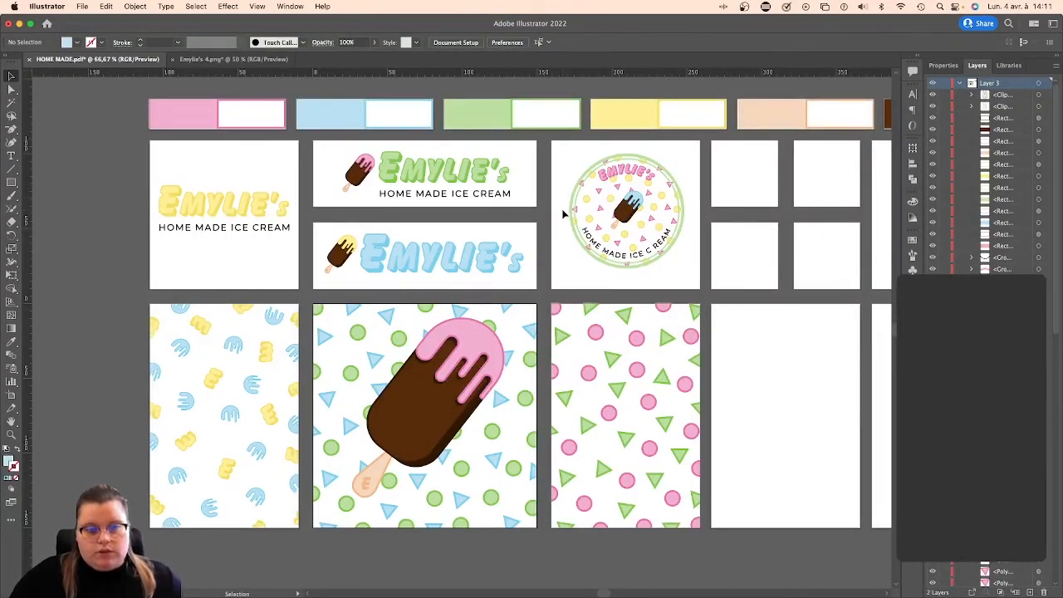
# Switch to the EMYLIE'S folder in Finder and preview Emylie's 4.png, the ice cream cones photo and the yellow fruit ice cream on a stick photo.
pyautogui.hscroll(10, 756, 190)
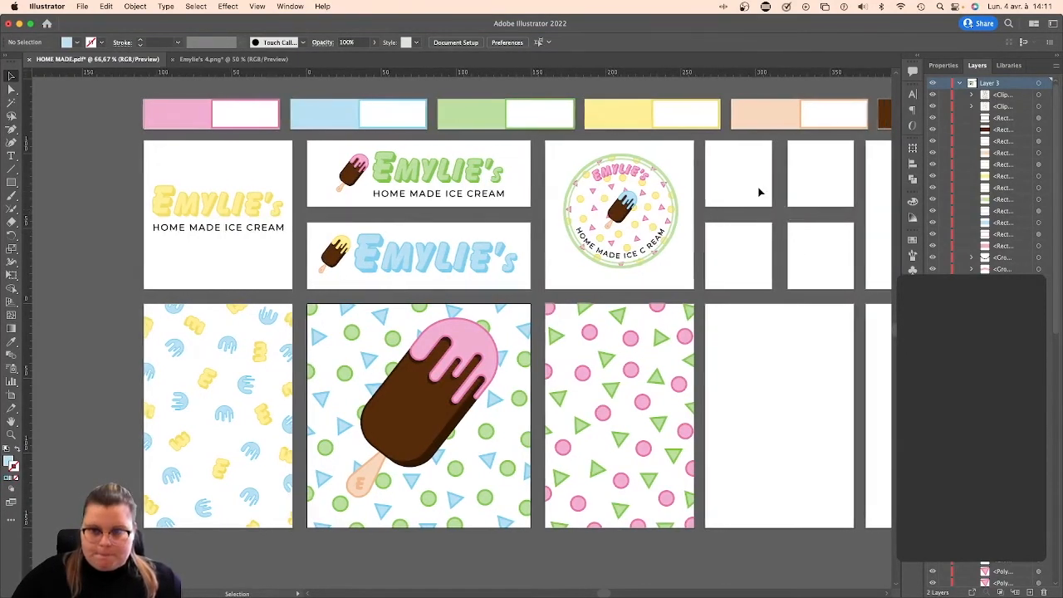
pyautogui.hscroll(-3, 757, 194)
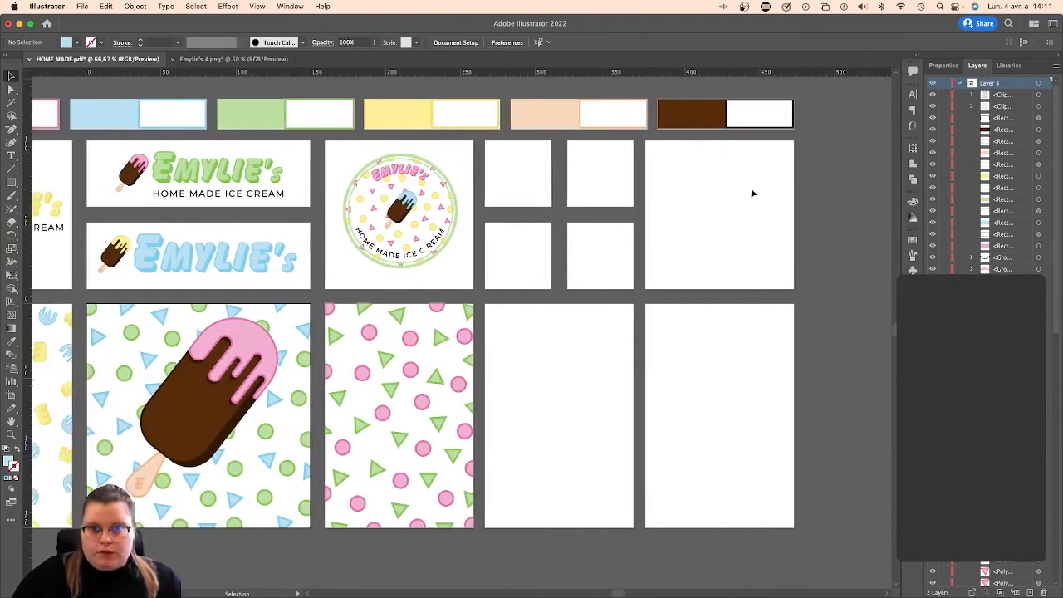
pyautogui.hotkey('ctrl', 'Right')
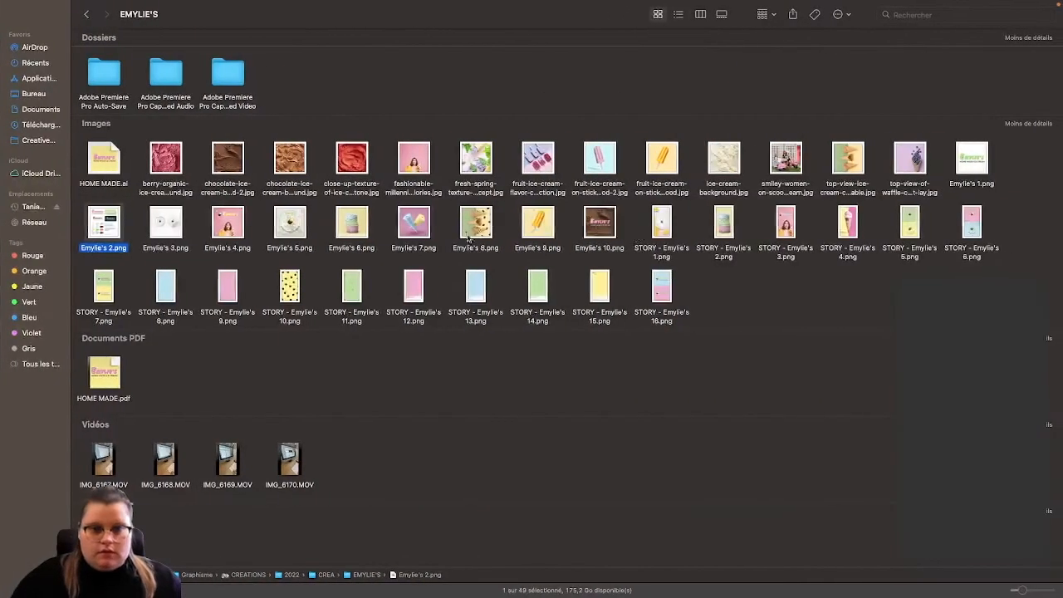
pyautogui.click(233, 234)
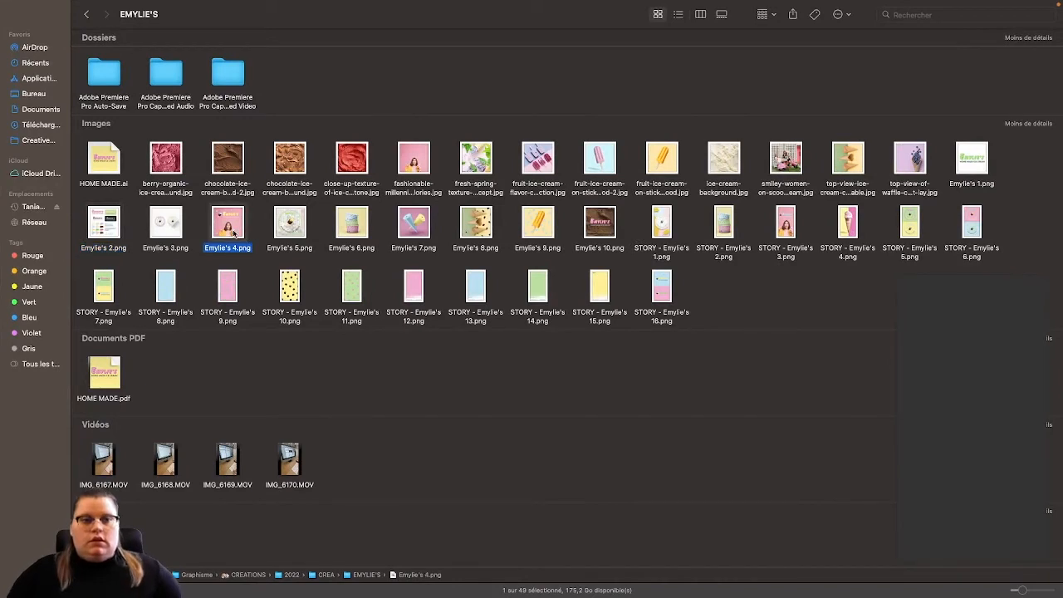
pyautogui.press('space')
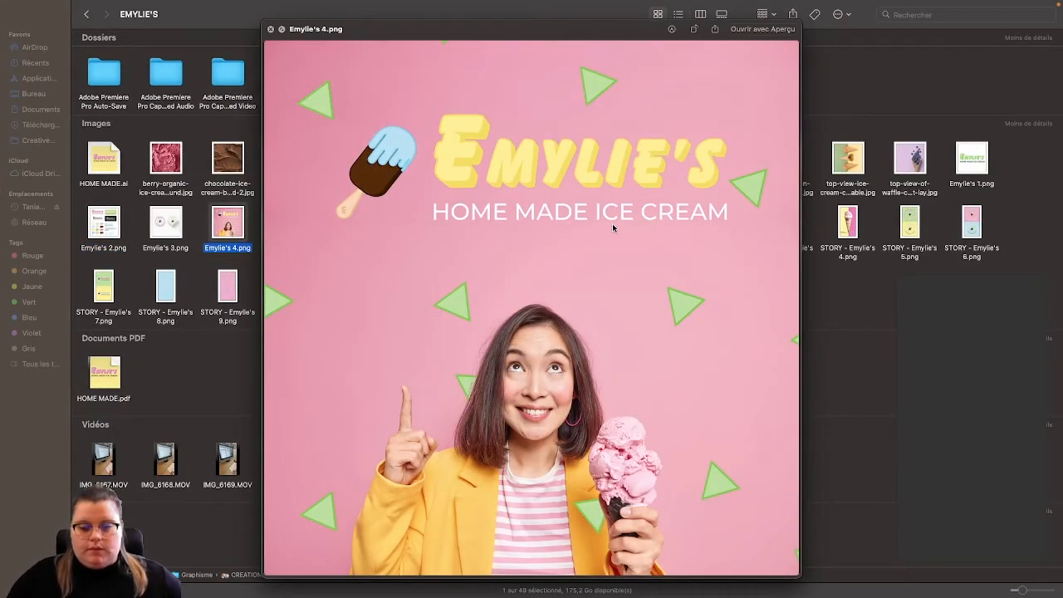
pyautogui.press('space')
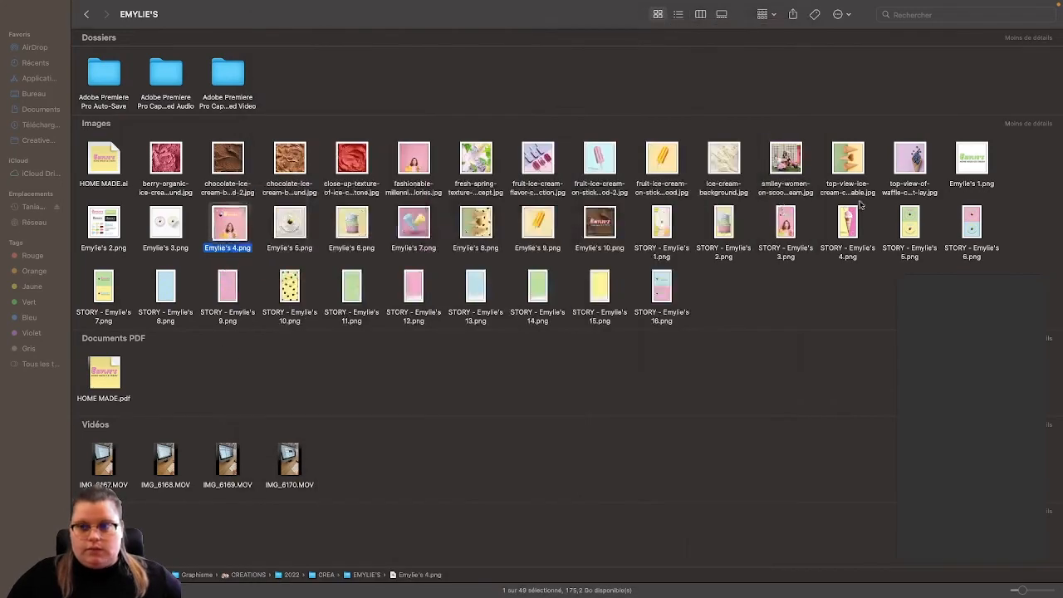
pyautogui.click(849, 159)
pyautogui.press('space')
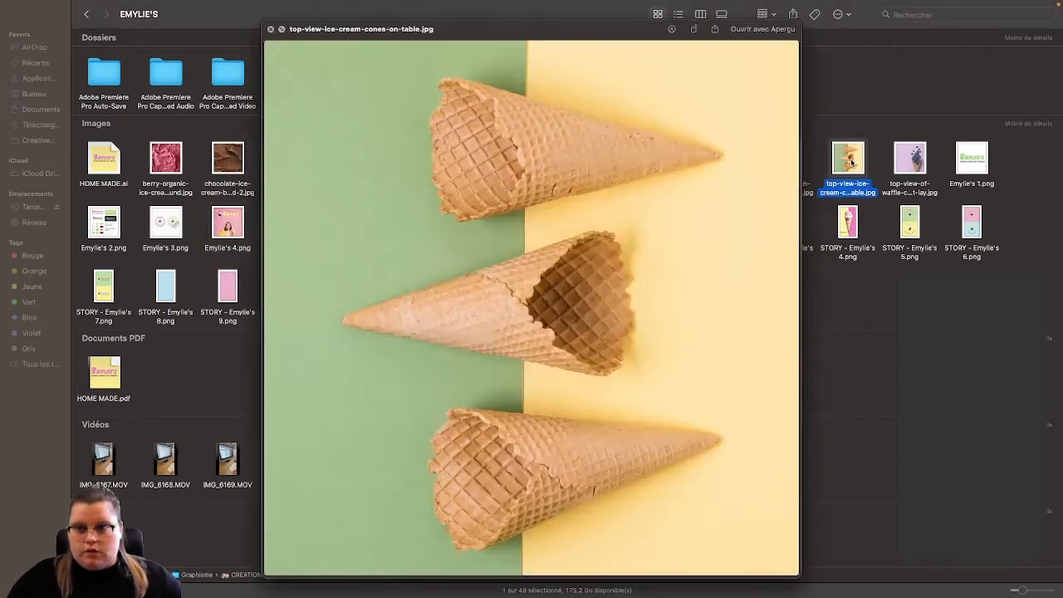
pyautogui.press('space')
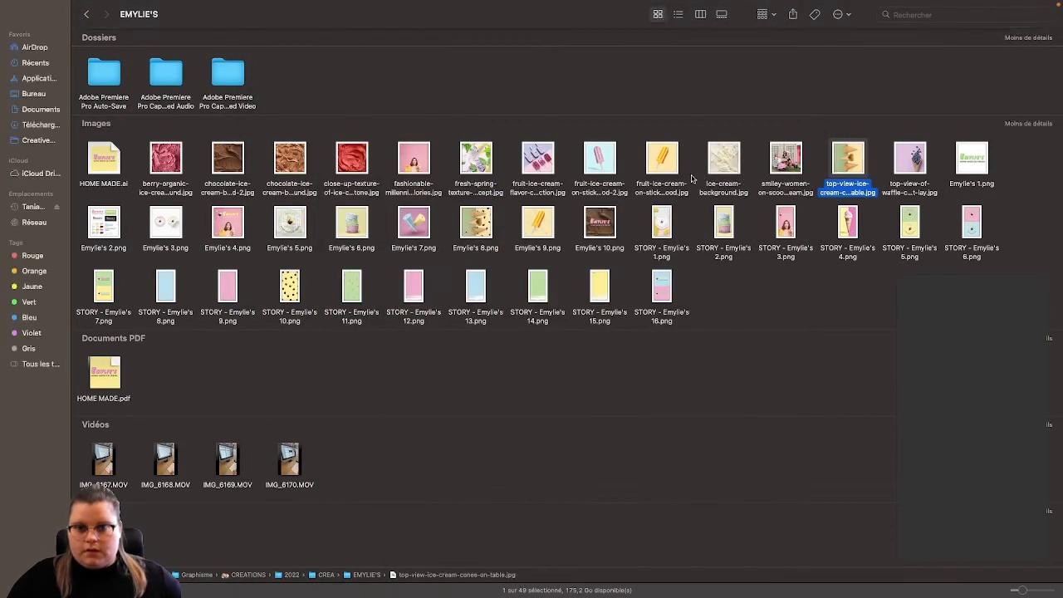
pyautogui.click(661, 172)
pyautogui.press('space')
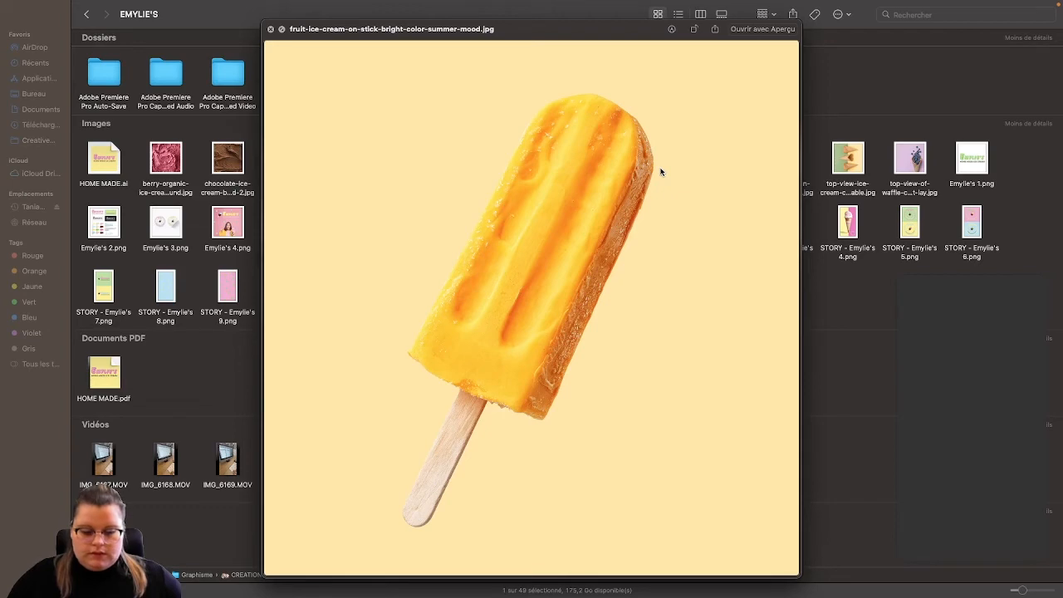
pyautogui.press('space')
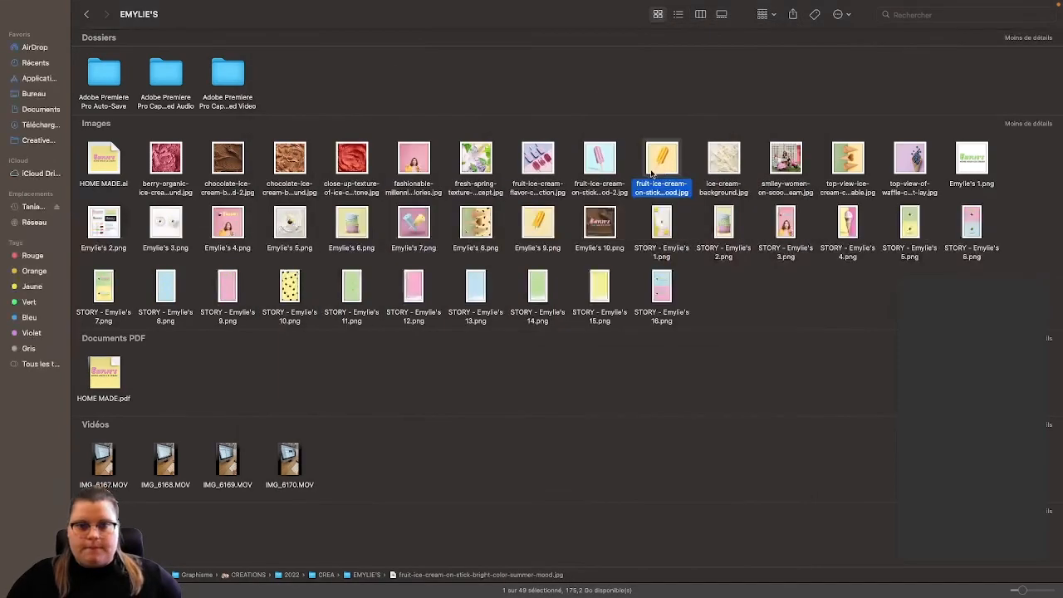
# Return to Illustrator and duplicate the round Emylie's badge over the first small square artboard beside it.
pyautogui.press('super+Tab')
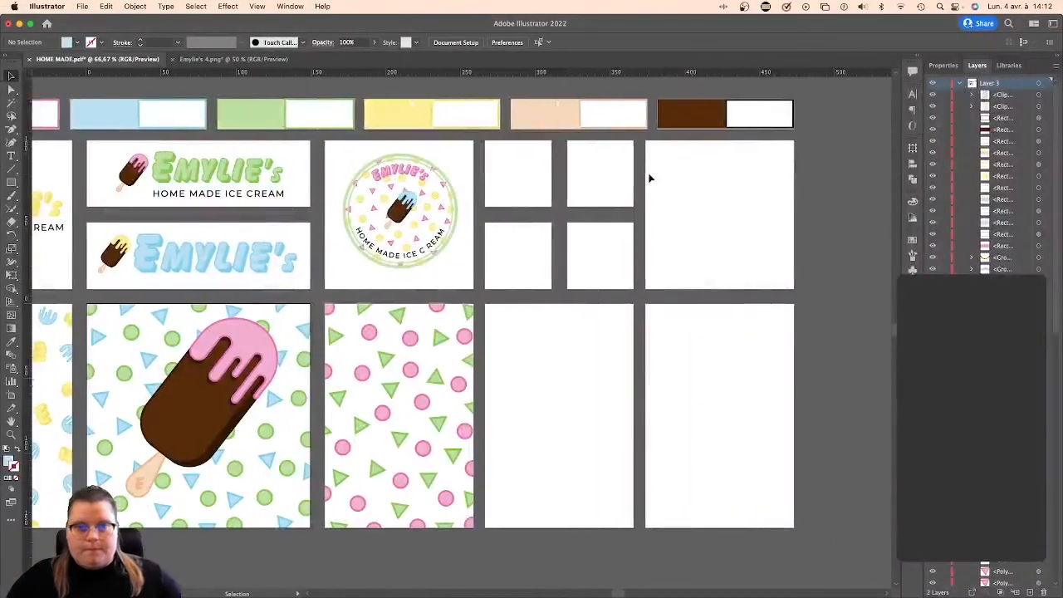
pyautogui.click(358, 163)
pyautogui.press('super+equal')
pyautogui.press('super+equal')
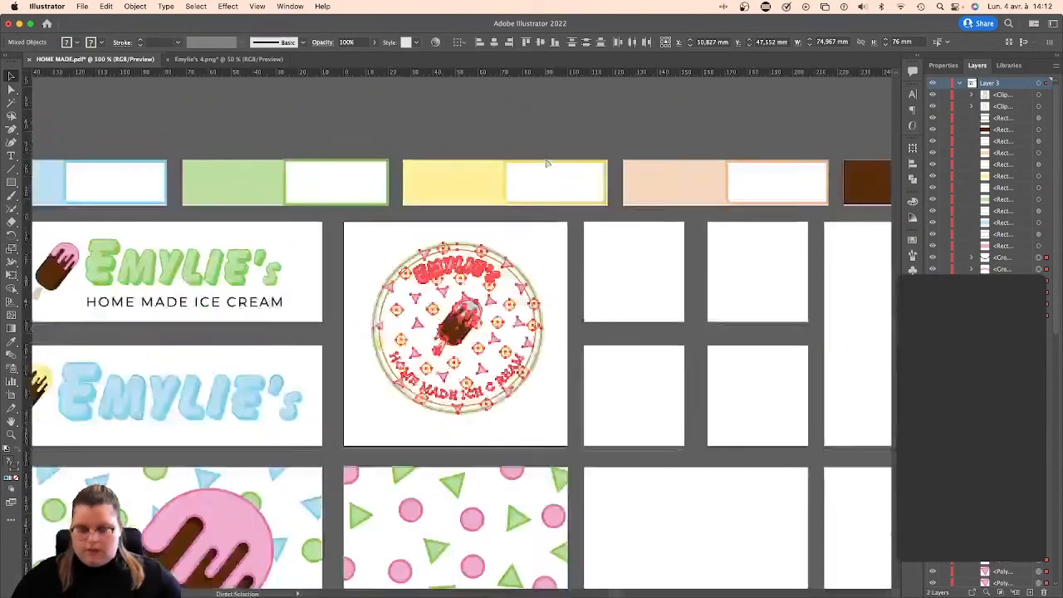
pyautogui.hscroll(2, 549, 158)
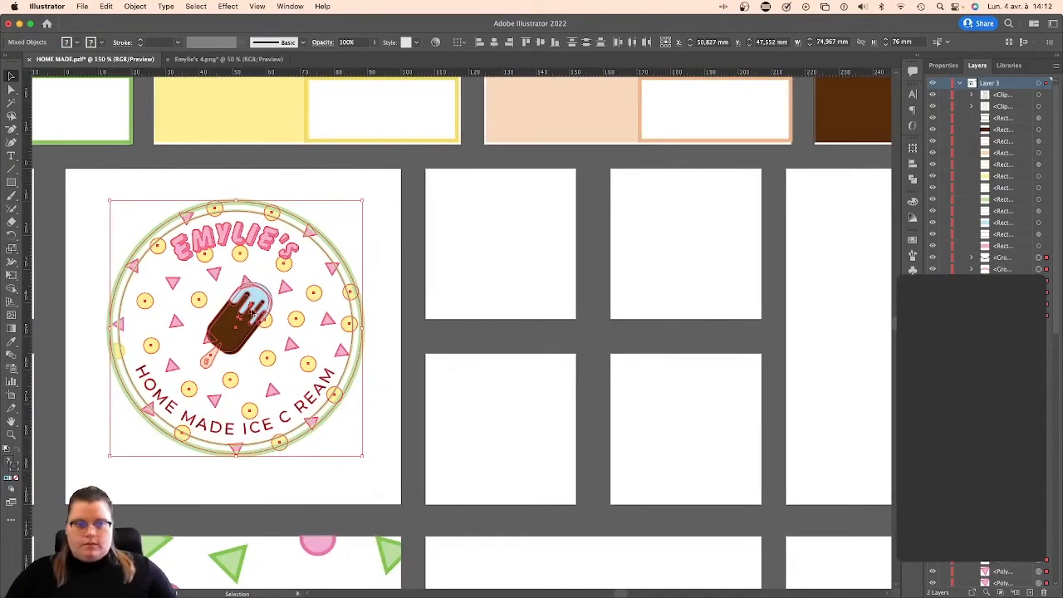
pyautogui.moveTo(226, 322); pyautogui.dragTo(502, 254)
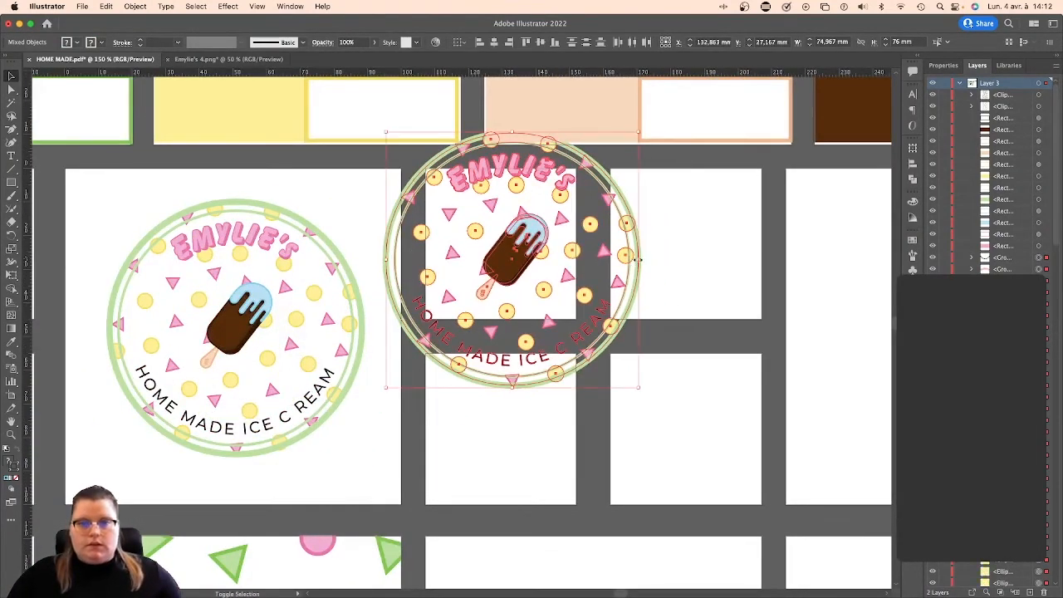
# Scale the badge copy down to about 39 mm and centre it on the upper-left small square artboard.
pyautogui.moveTo(637, 260); pyautogui.dragTo(563, 276)
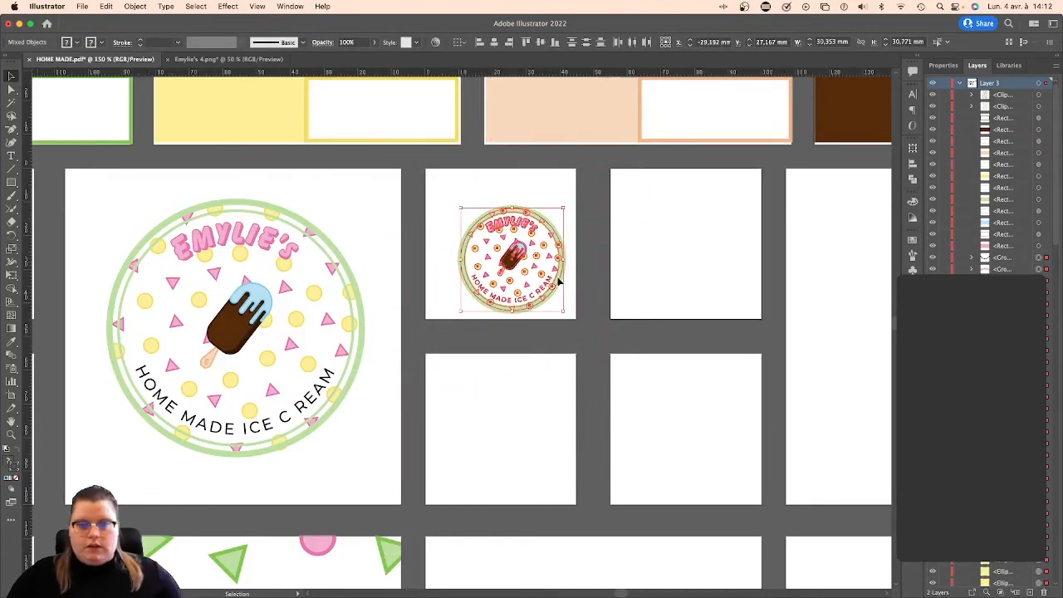
pyautogui.moveTo(454, 204); pyautogui.dragTo(555, 297)
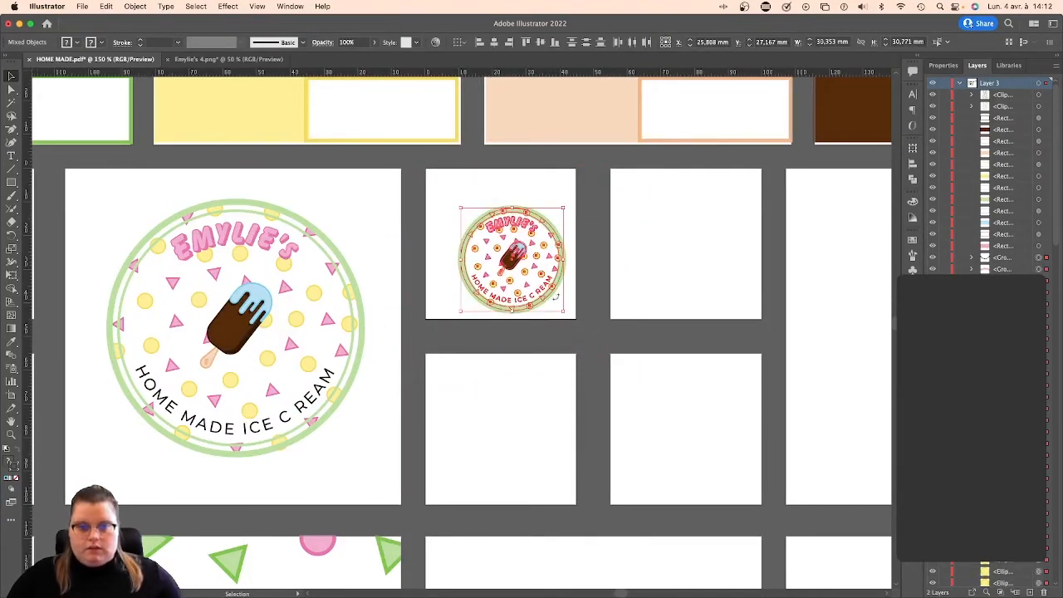
pyautogui.moveTo(515, 263); pyautogui.dragTo(502, 246)
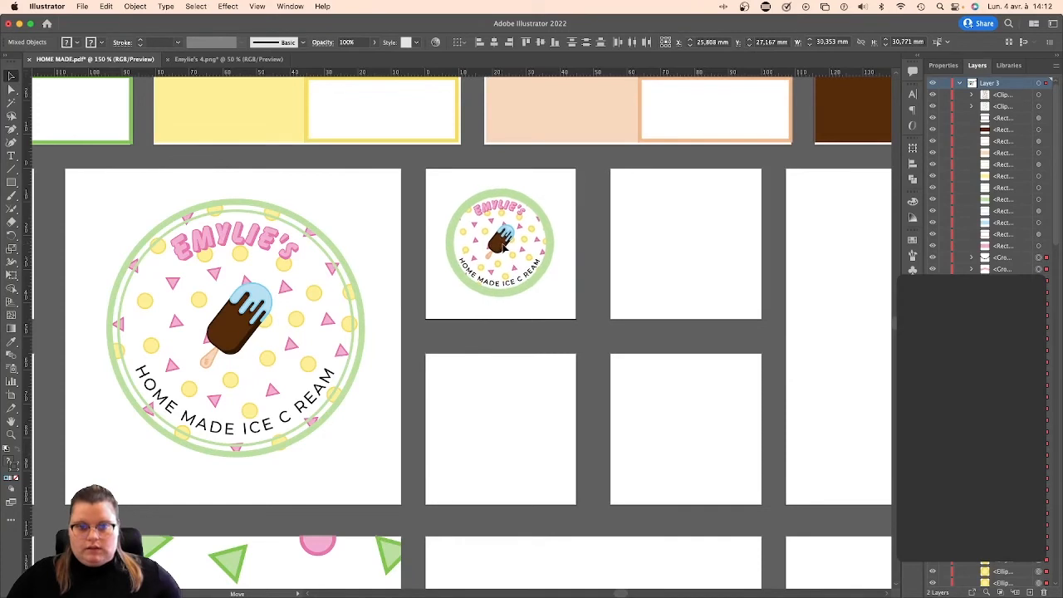
pyautogui.moveTo(501, 294); pyautogui.dragTo(501, 309)
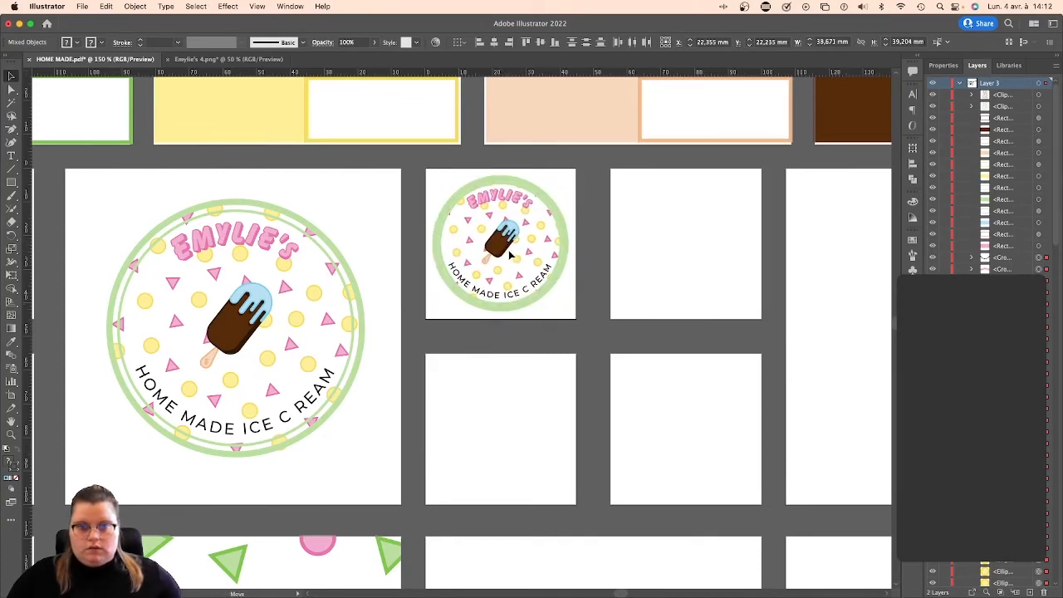
pyautogui.moveTo(509, 251); pyautogui.dragTo(510, 251)
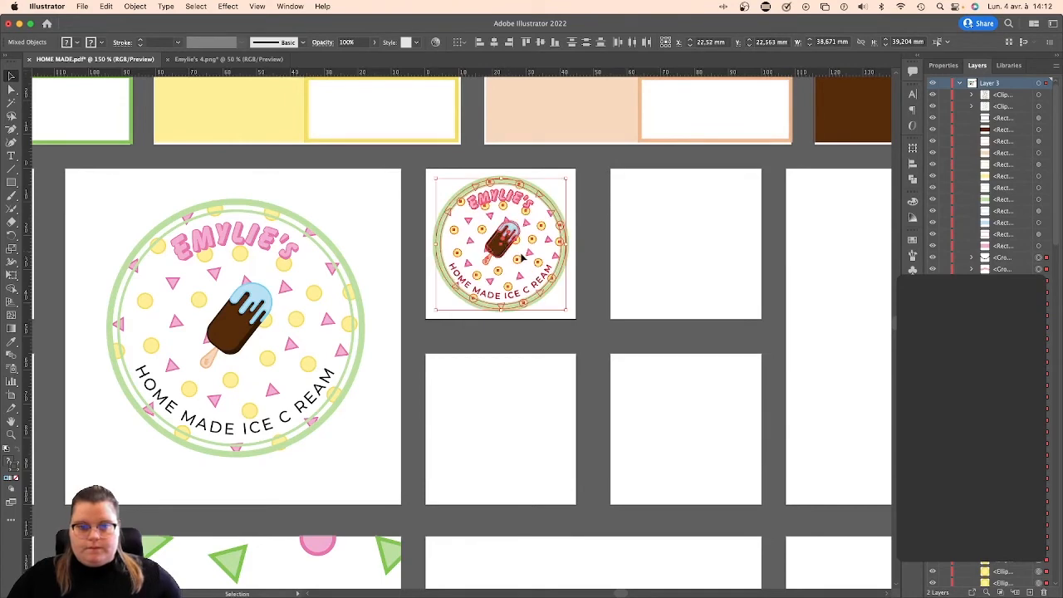
# Set the stroke weight of the outer green ring on the small badge copy to 3 pt.
pyautogui.click(591, 261)
pyautogui.press('super+equal')
pyautogui.press('super+equal')
pyautogui.press('super+equal')
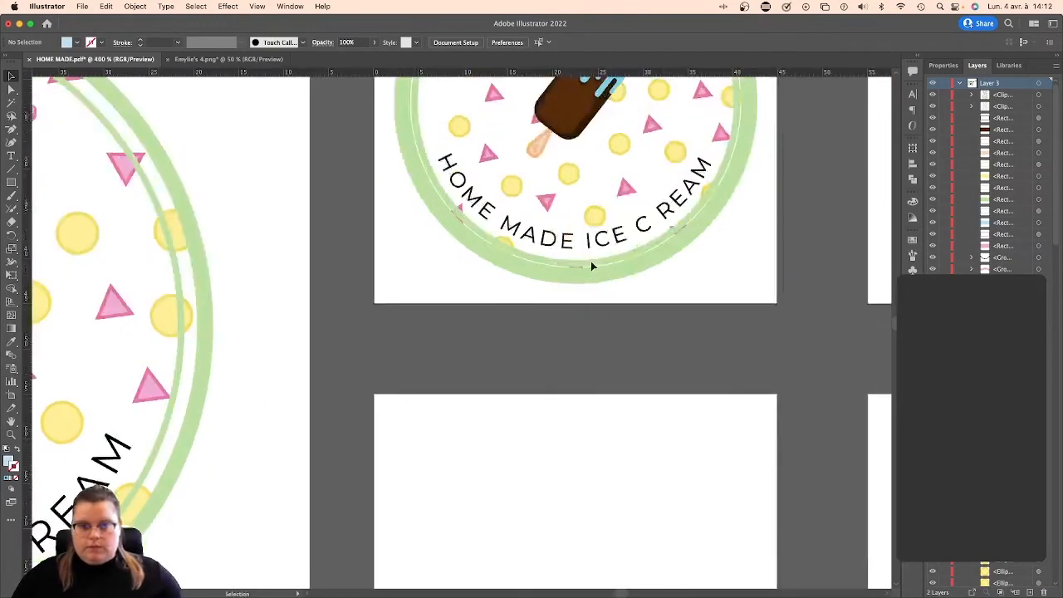
pyautogui.scroll(5, 629, 246)
pyautogui.hscroll(2, 630, 245)
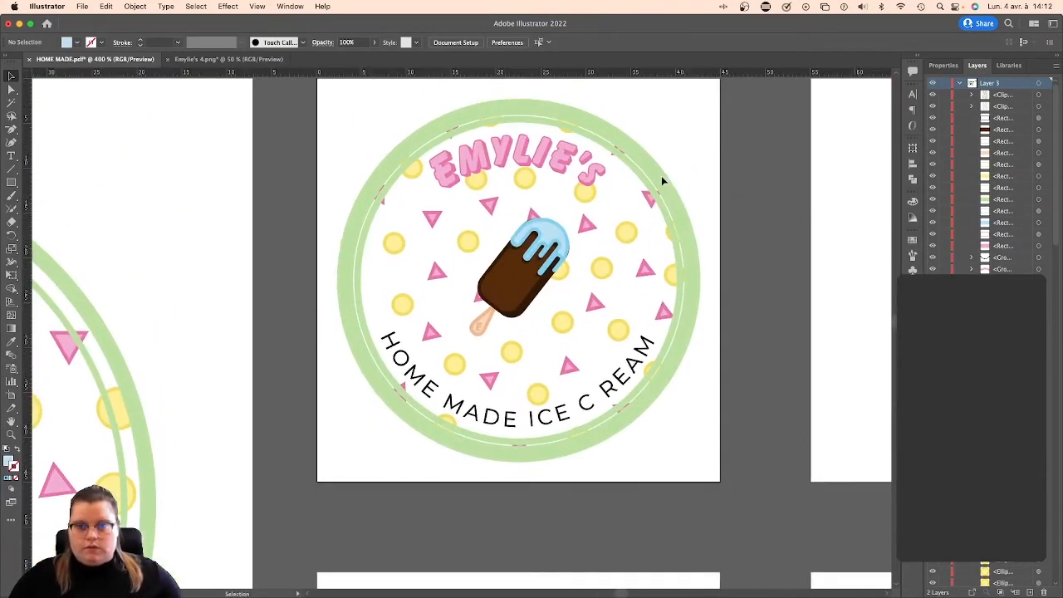
pyautogui.click(662, 182)
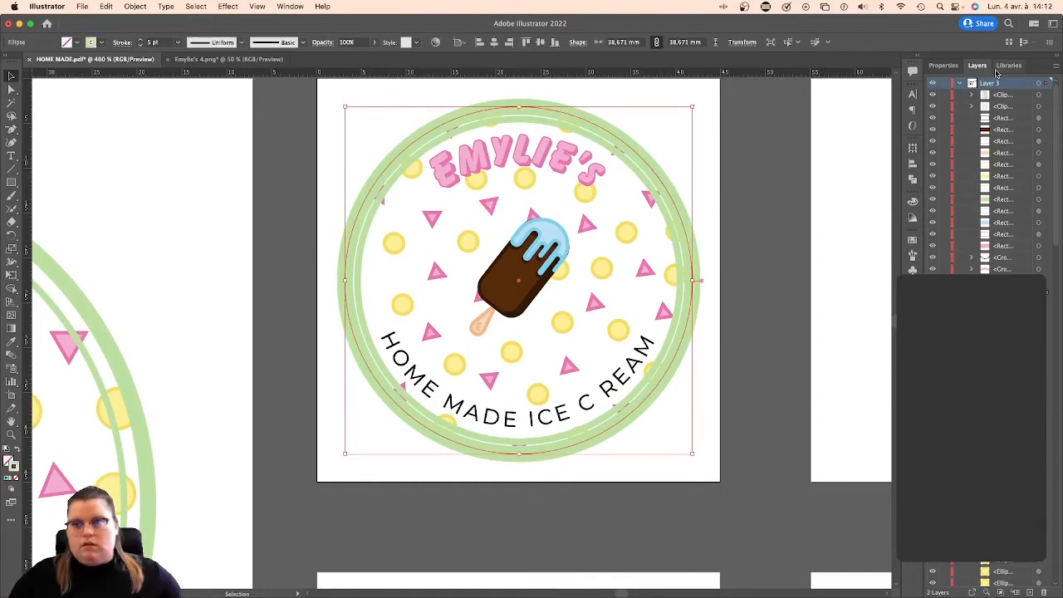
pyautogui.click(912, 291)
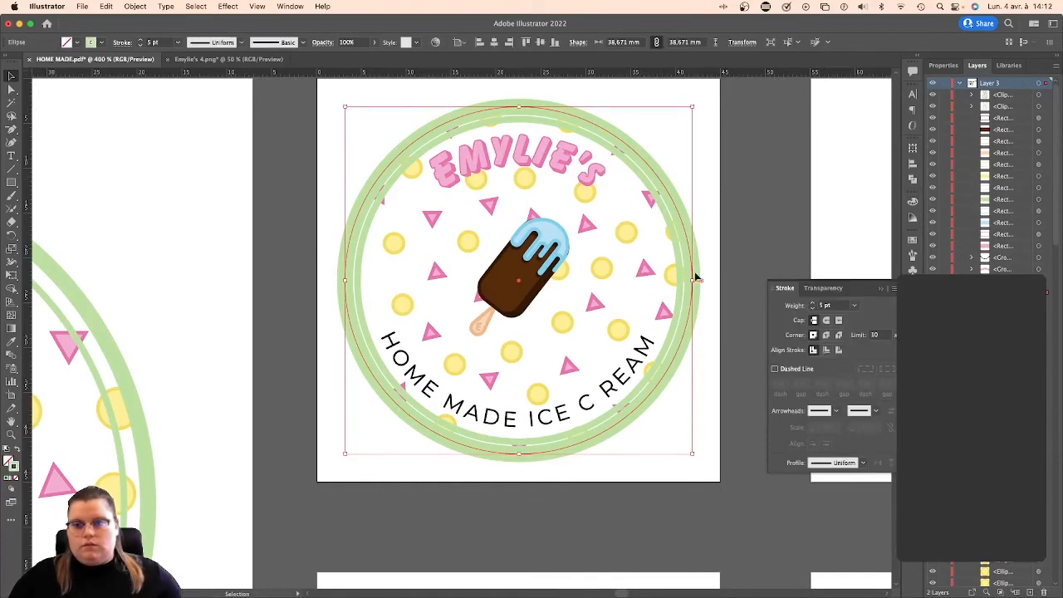
pyautogui.click(812, 309)
pyautogui.click(812, 309)
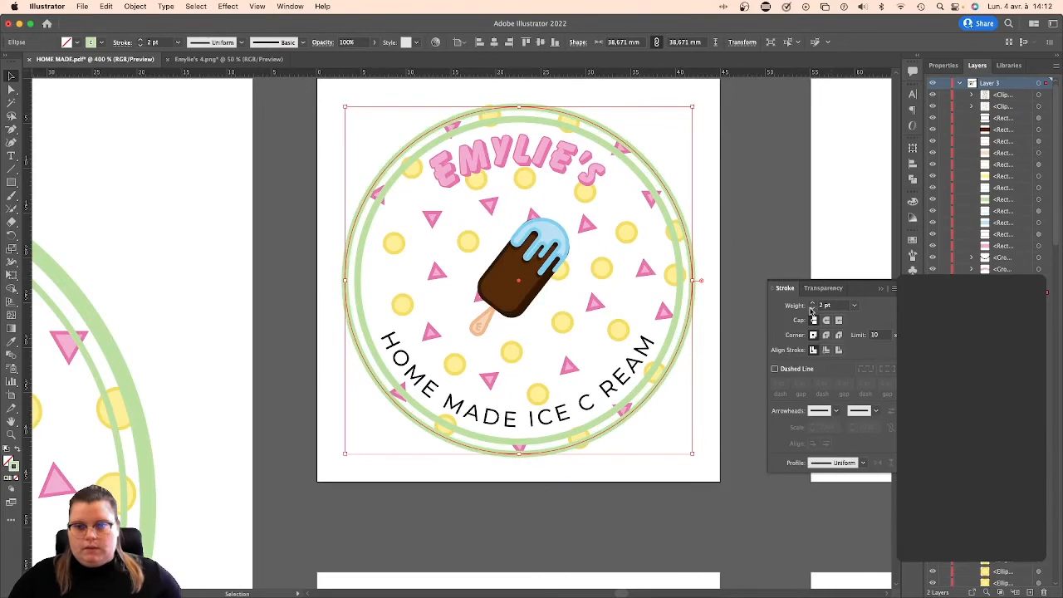
pyautogui.click(812, 304)
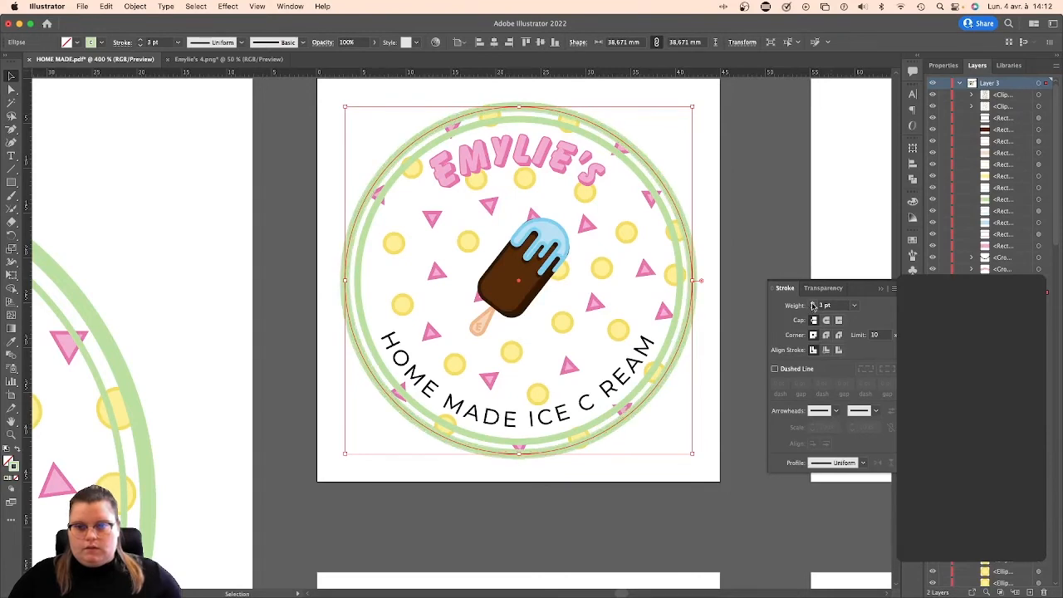
# Set the stroke weight of the small badge copy's inner green ring to 1 pt.
pyautogui.click(681, 299)
pyautogui.click(813, 309)
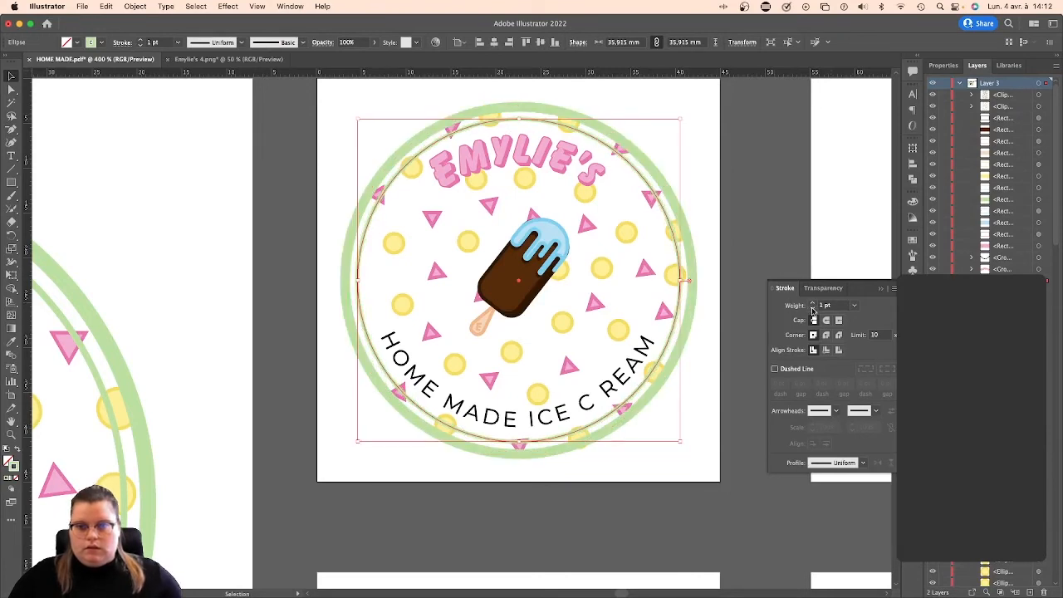
pyautogui.click(753, 313)
pyautogui.click(664, 312)
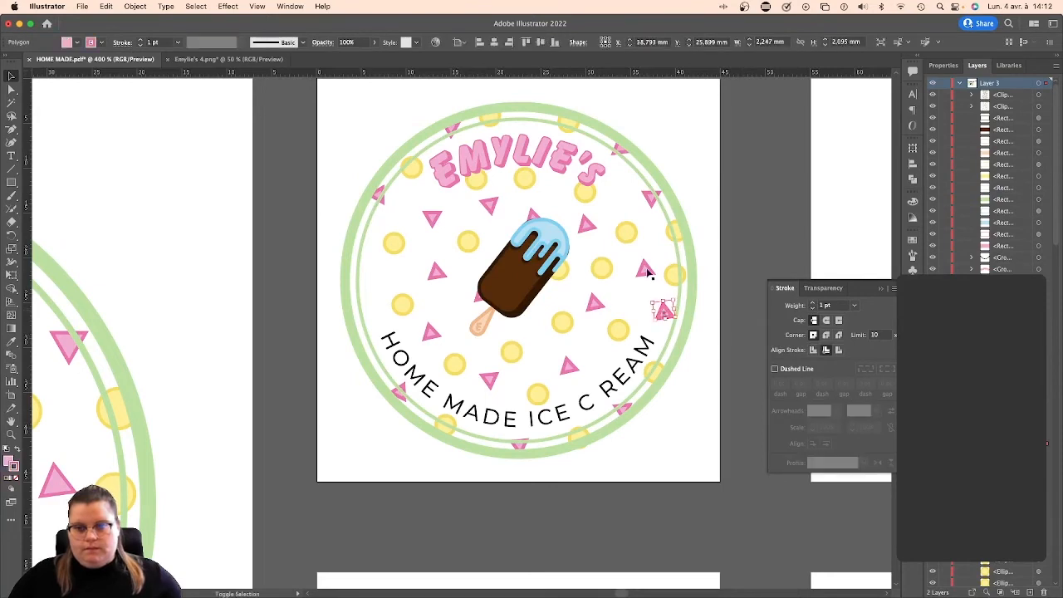
pyautogui.keyDown('shift'); pyautogui.click(647, 270); pyautogui.keyUp('shift')
pyautogui.keyDown('shift'); pyautogui.click(592, 303); pyautogui.keyUp('shift')
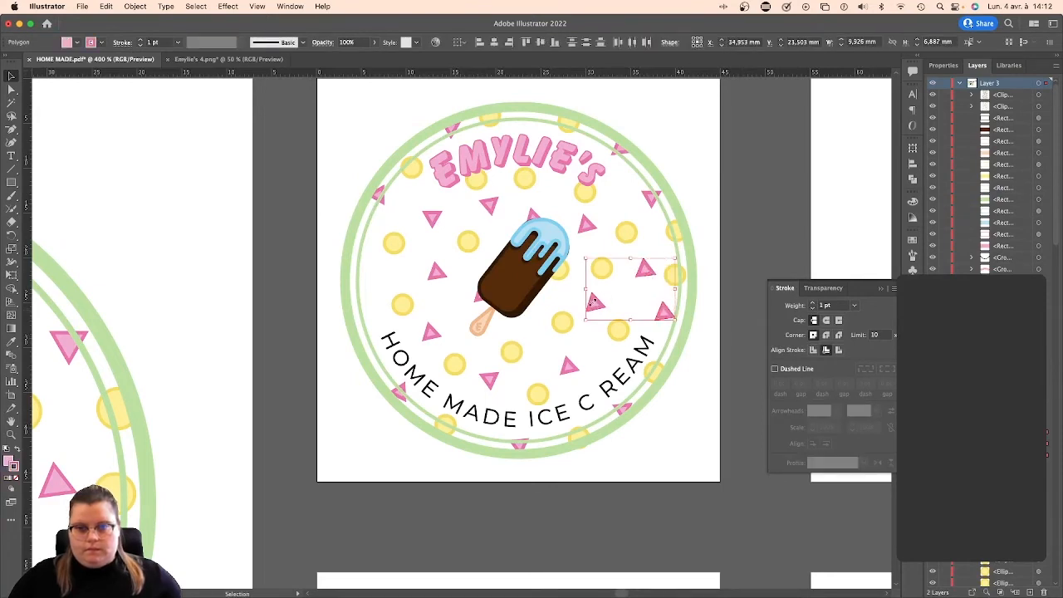
pyautogui.click(685, 230)
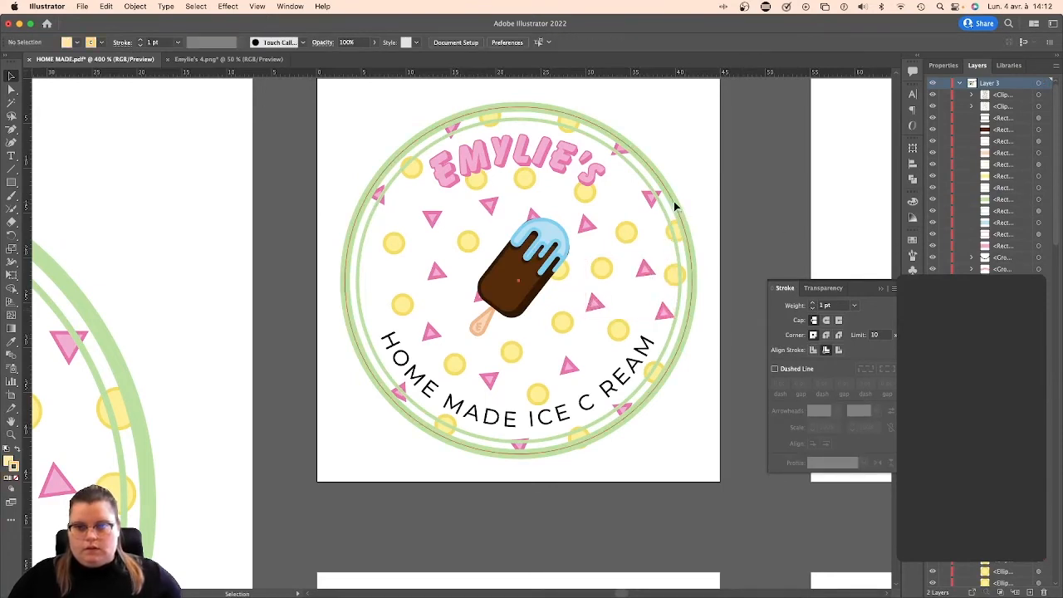
# Group the small badge's two green rings and lock the group.
pyautogui.click(674, 203)
pyautogui.keyDown('shift'); pyautogui.click(662, 208); pyautogui.keyUp('shift')
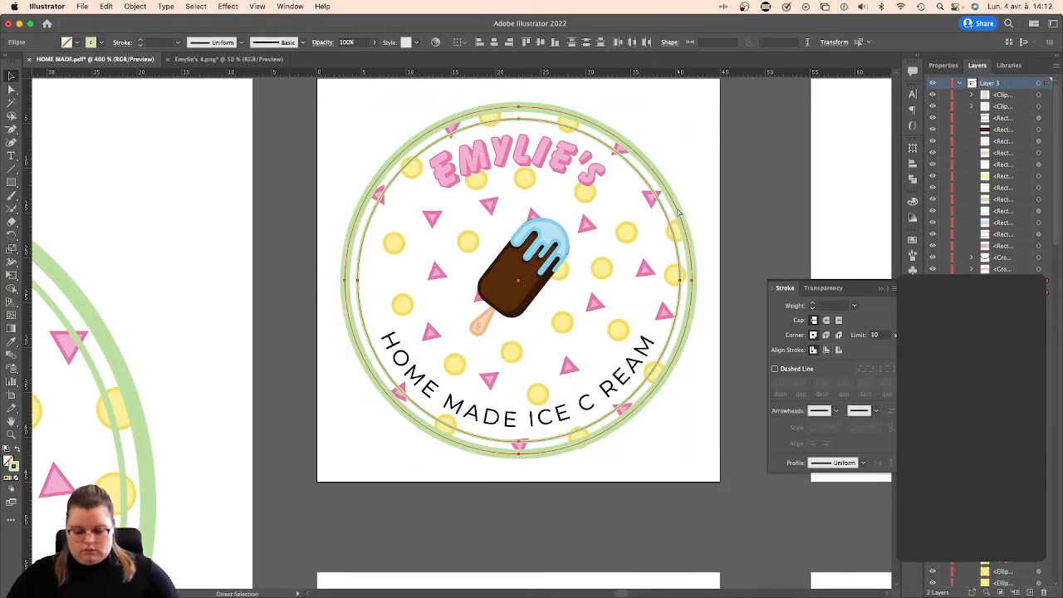
pyautogui.click(685, 211)
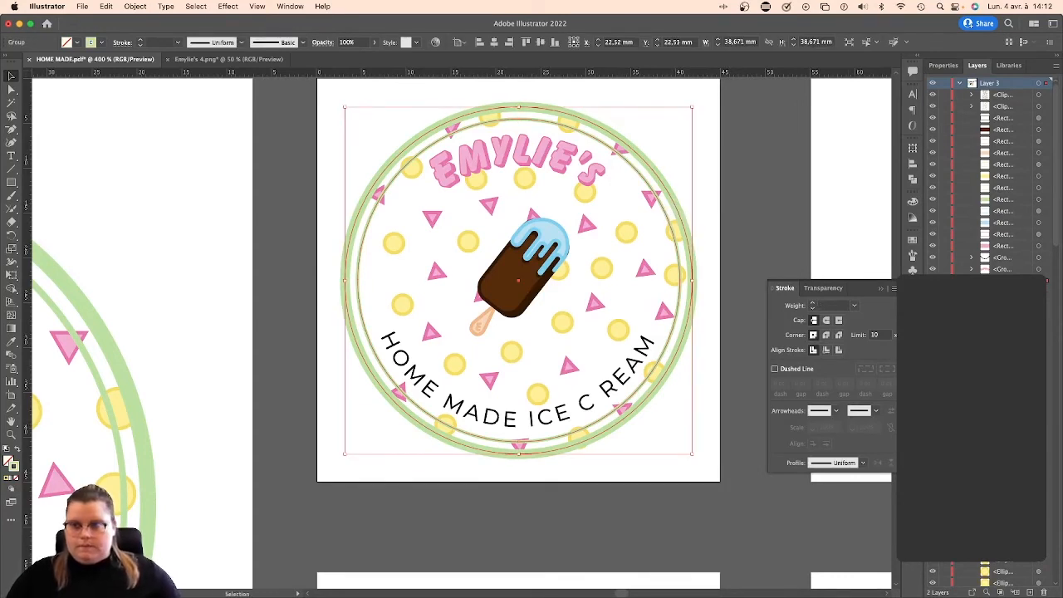
pyautogui.click(658, 259)
# Group the EMYLIE'S lettering with the curved home made ice cream text and lock the group.
pyautogui.click(462, 171)
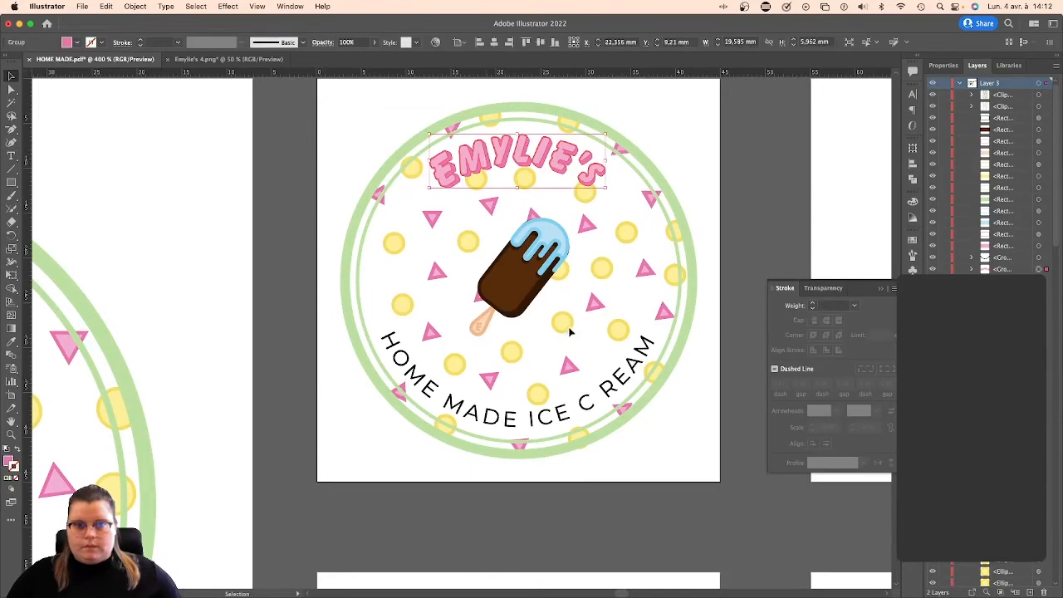
pyautogui.keyDown('shift'); pyautogui.click(585, 405); pyautogui.keyUp('shift')
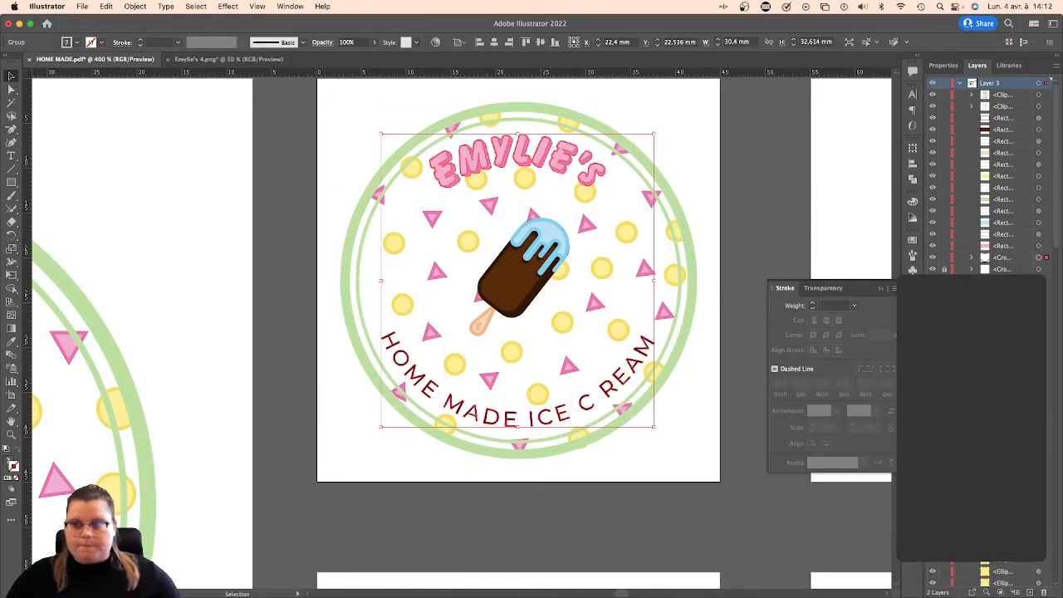
pyautogui.click(943, 258)
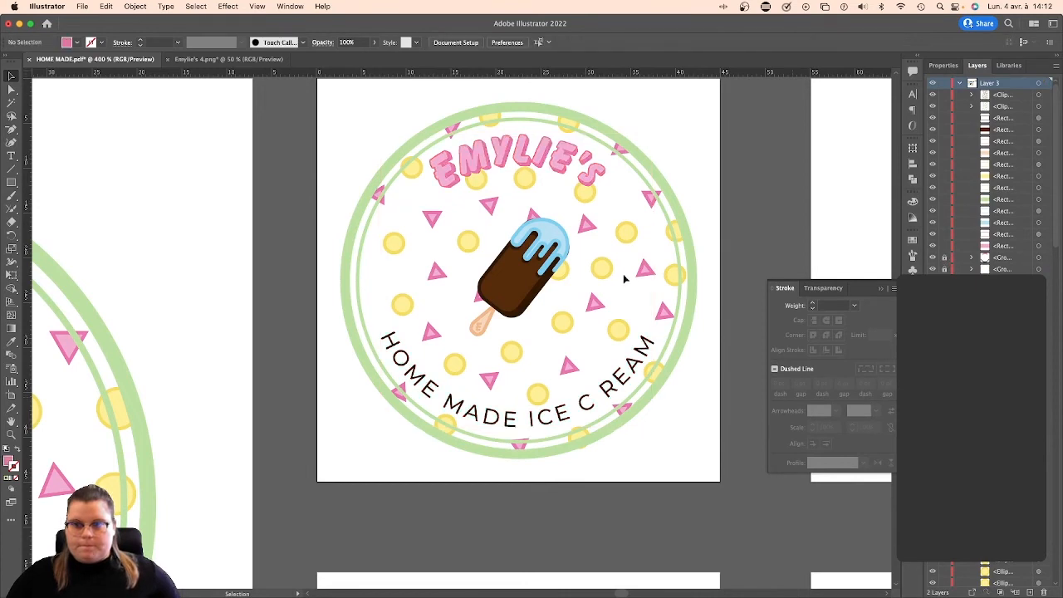
# Set the stroke weight of the blue icing on the small badge's ice cream to 0.75 pt.
pyautogui.click(552, 239)
pyautogui.click(813, 309)
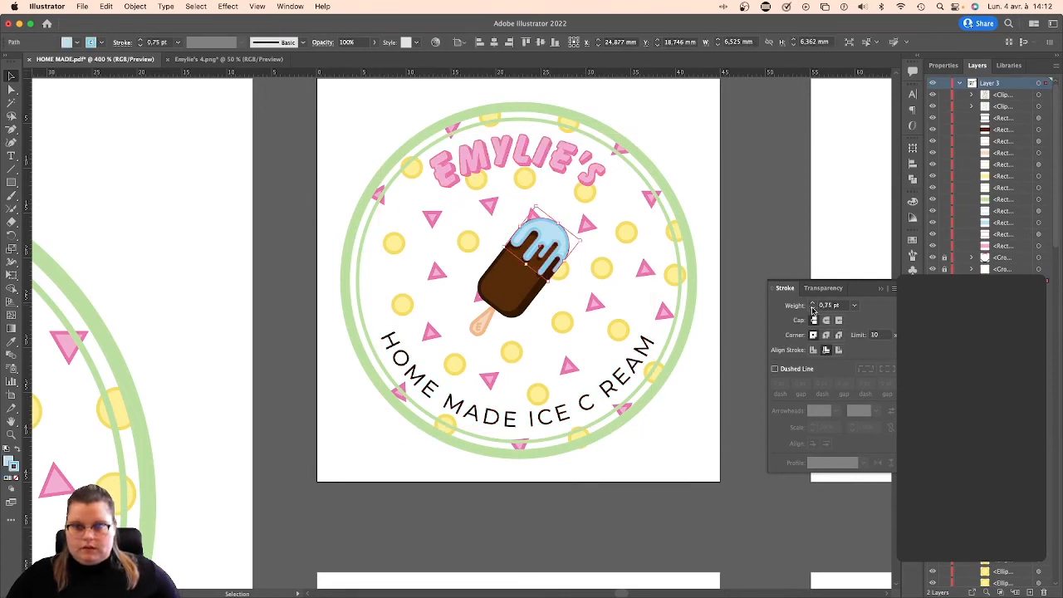
pyautogui.click(813, 309)
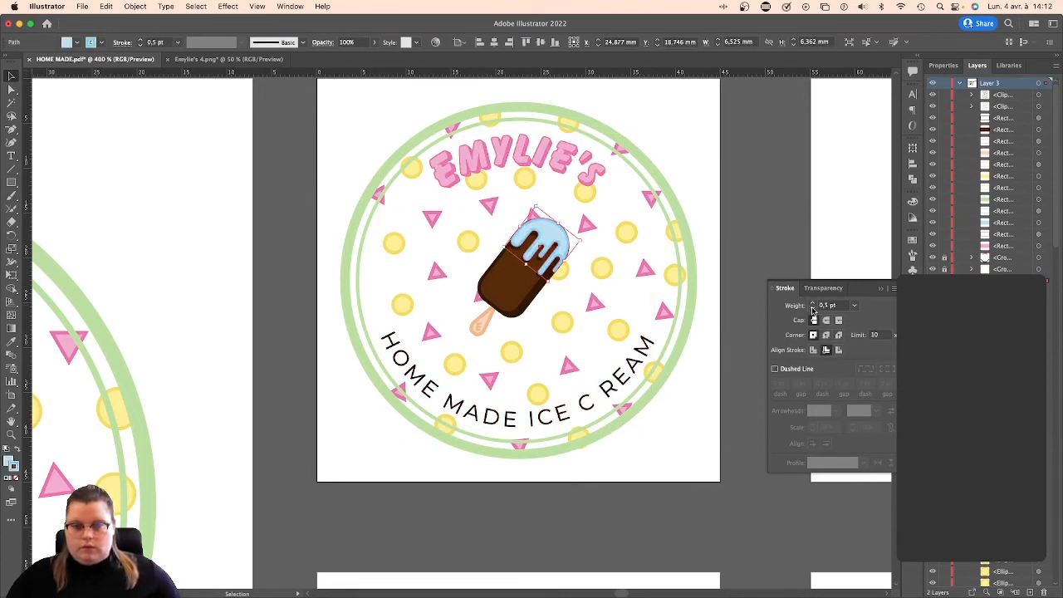
pyautogui.click(814, 303)
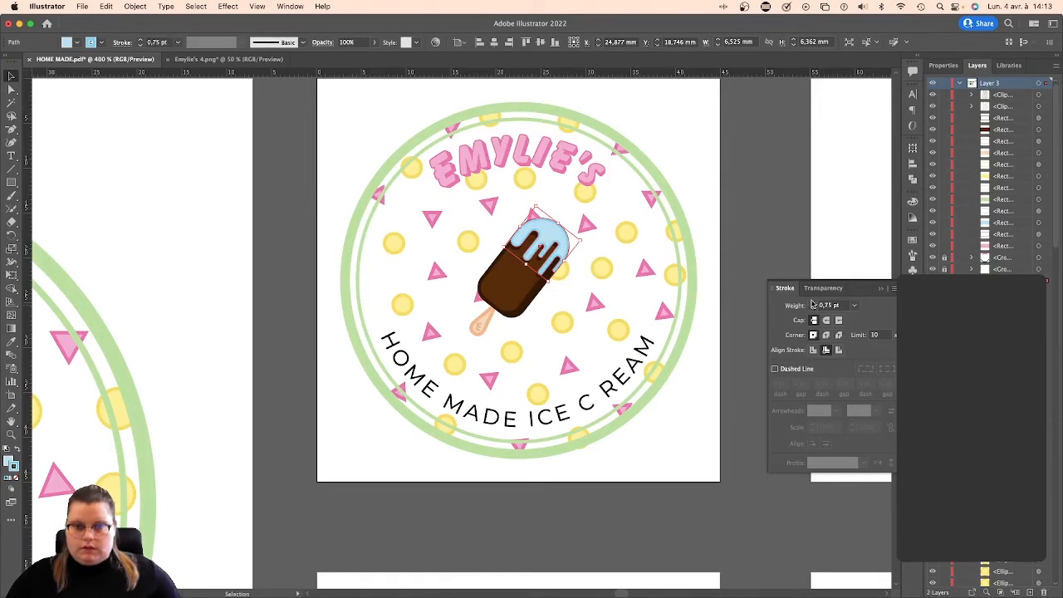
# Isolate the ice cream group, set the chocolate body's stroke to 0.5 pt and the stick's to 0.75 pt, and exit isolation.
pyautogui.click(508, 287)
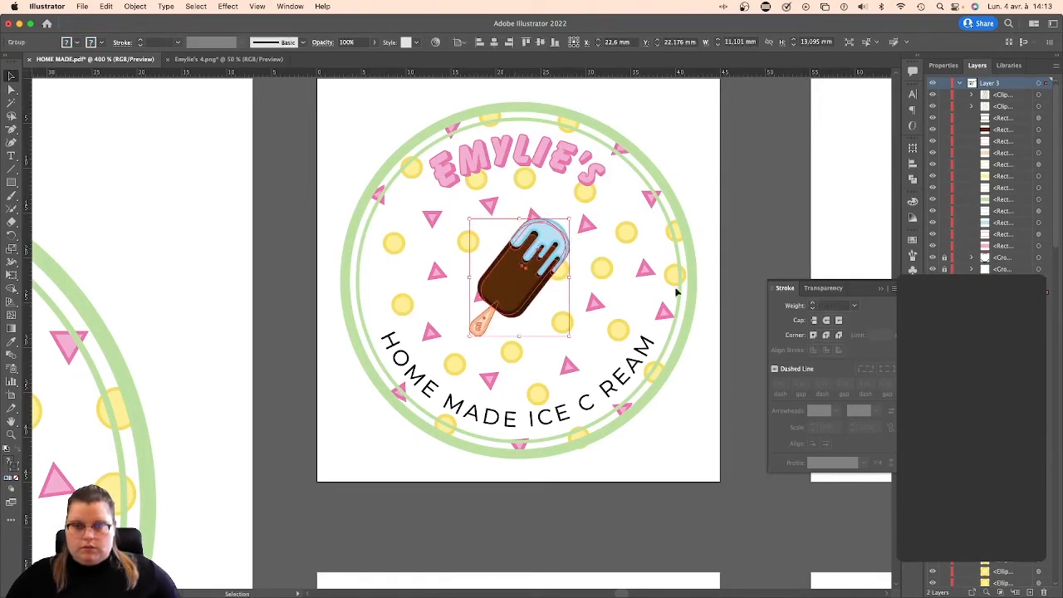
pyautogui.doubleClick(504, 290)
pyautogui.click(540, 283)
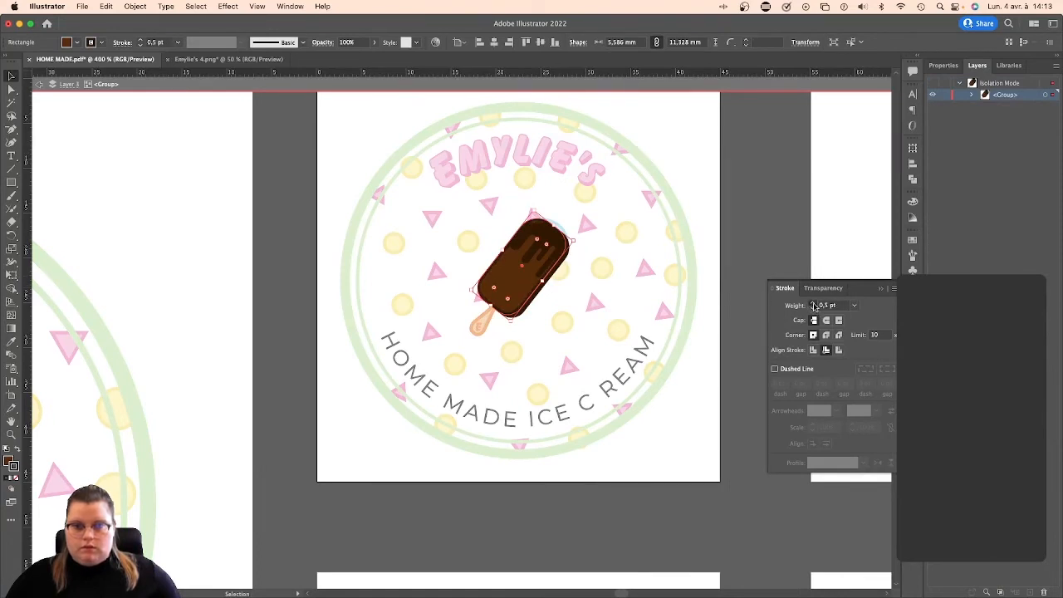
pyautogui.click(480, 322)
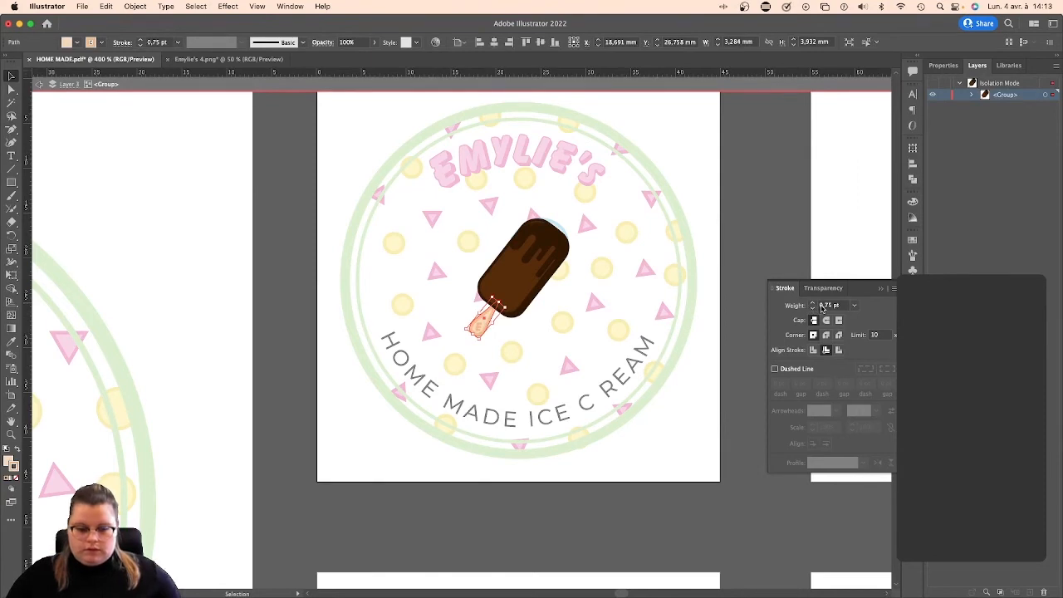
pyautogui.click(807, 248)
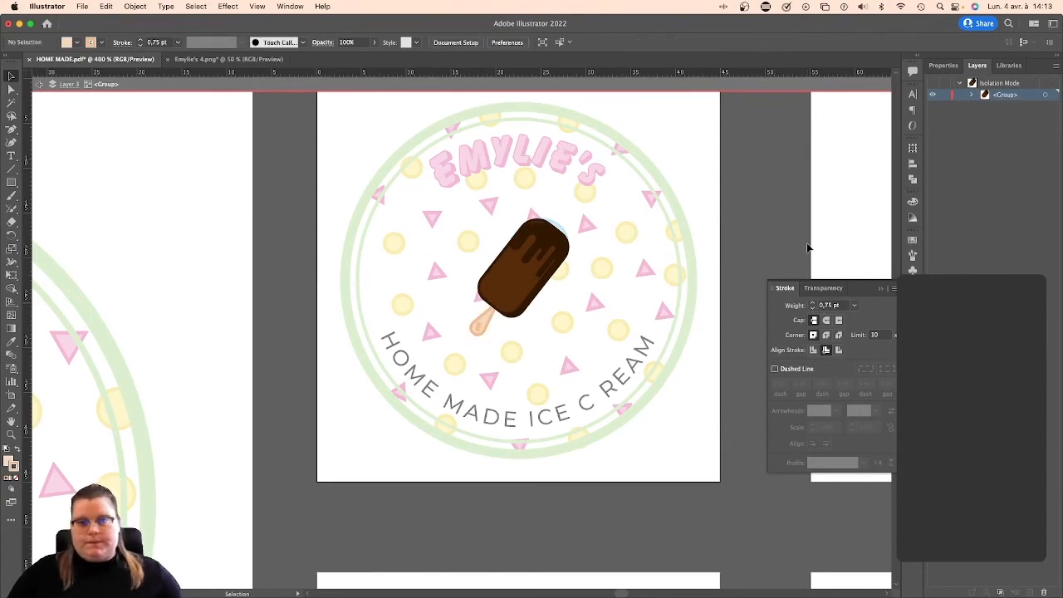
pyautogui.doubleClick(763, 243)
# Isolate the ice cream group again, adjust the chocolate body's dark shading under the icing drips, and exit isolation.
pyautogui.click(525, 274)
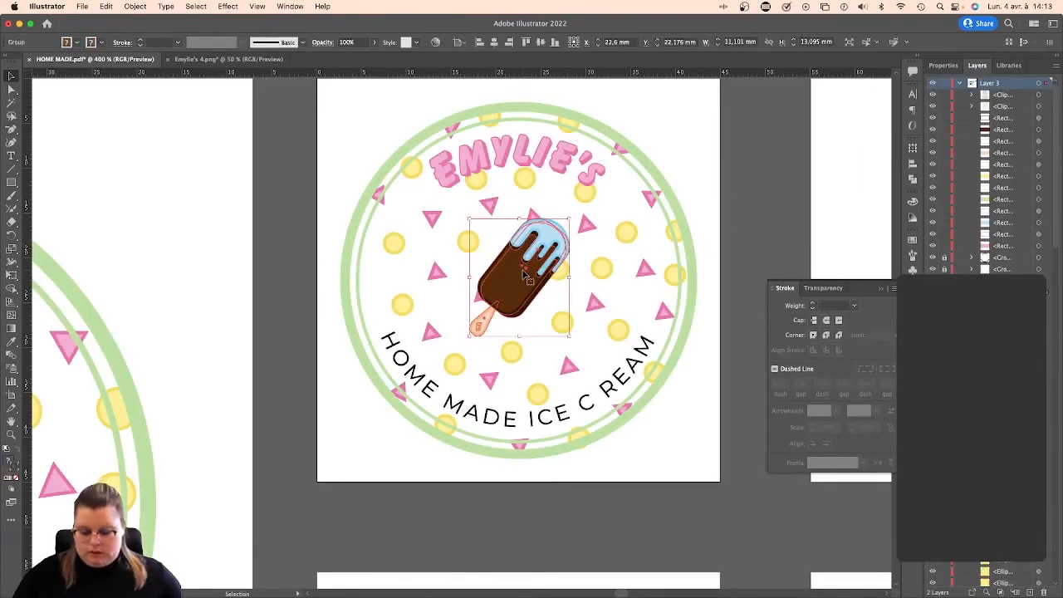
pyautogui.scroll(3, 525, 274)
pyautogui.doubleClick(440, 311)
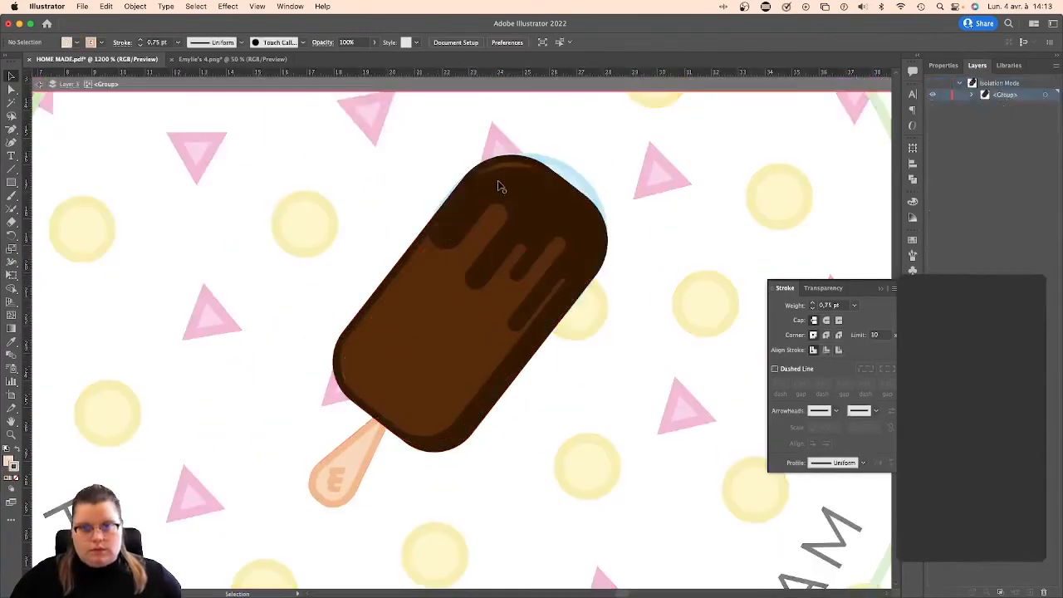
pyautogui.click(504, 214)
pyautogui.moveTo(511, 219)
pyautogui.mouseDown()
pyautogui.moveTo(513, 233)
pyautogui.moveTo(537, 244)
pyautogui.mouseUp()
pyautogui.click(601, 258)
pyautogui.doubleClick(705, 264)
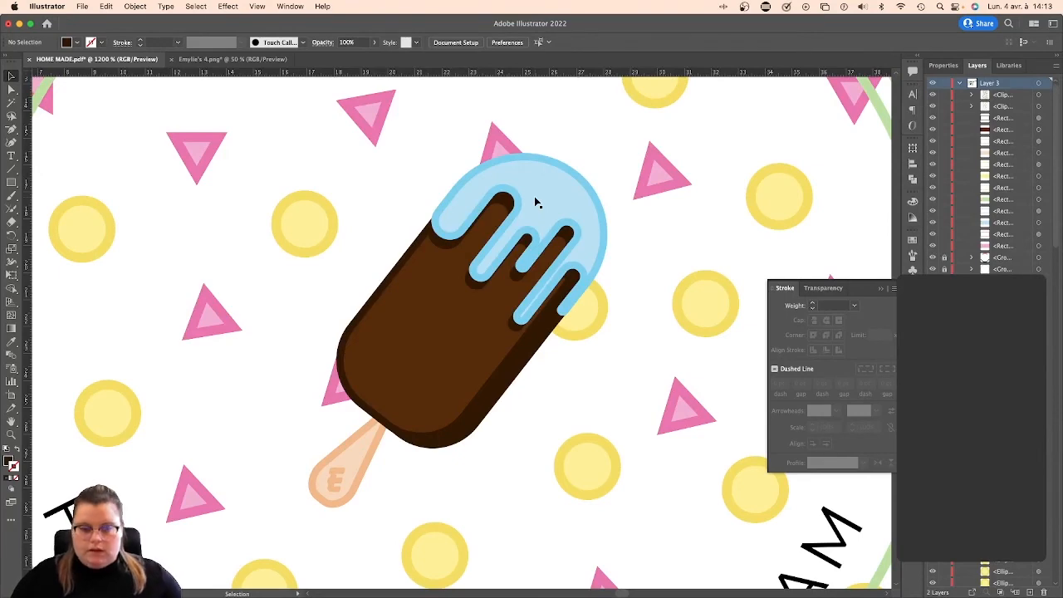
# Group the blue icing with the chocolate body and stick of the small badge's ice cream, and deselect it.
pyautogui.press('super+minus')
pyautogui.press('super+minus')
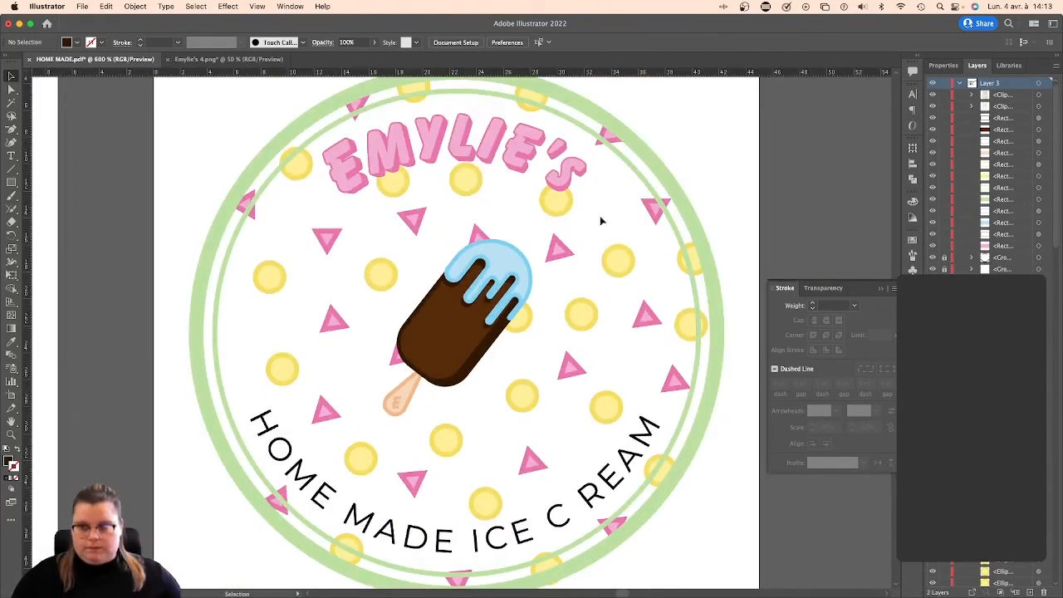
pyautogui.click(501, 263)
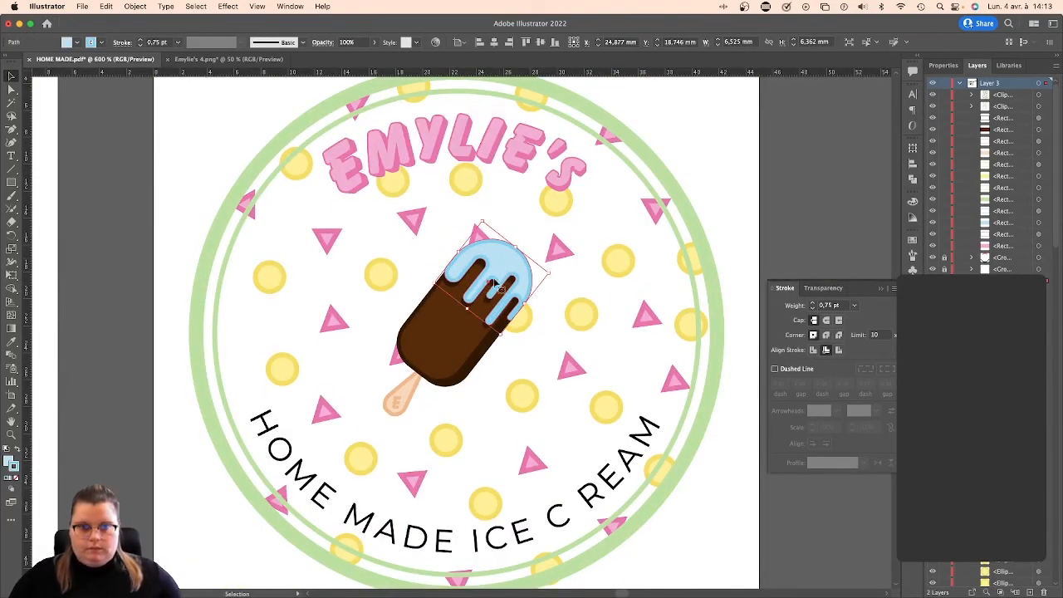
pyautogui.keyDown('shift'); pyautogui.click(449, 313); pyautogui.keyUp('shift')
pyautogui.press('super+g')
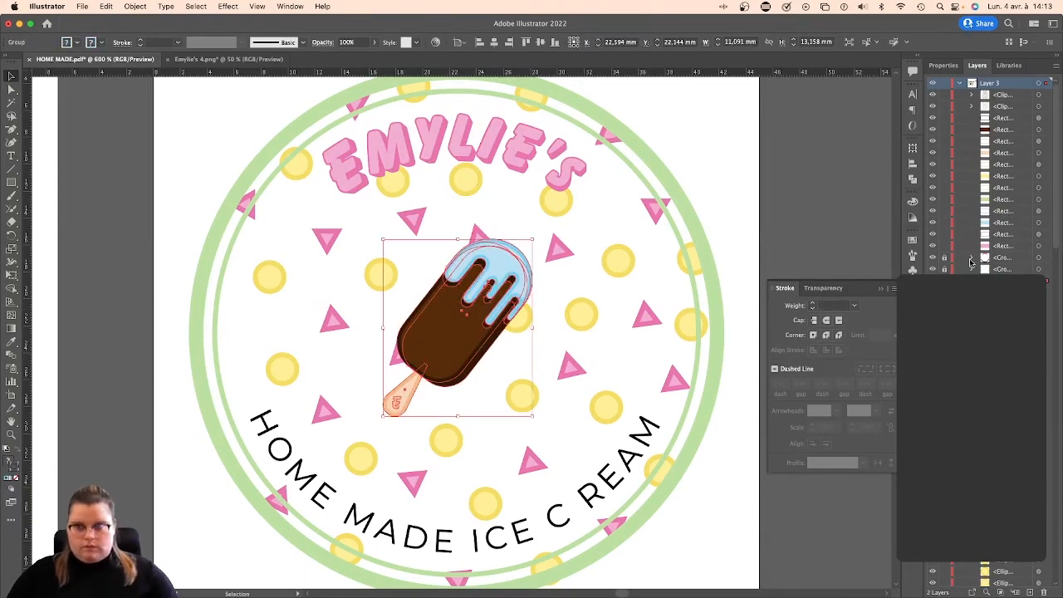
pyautogui.click(411, 286)
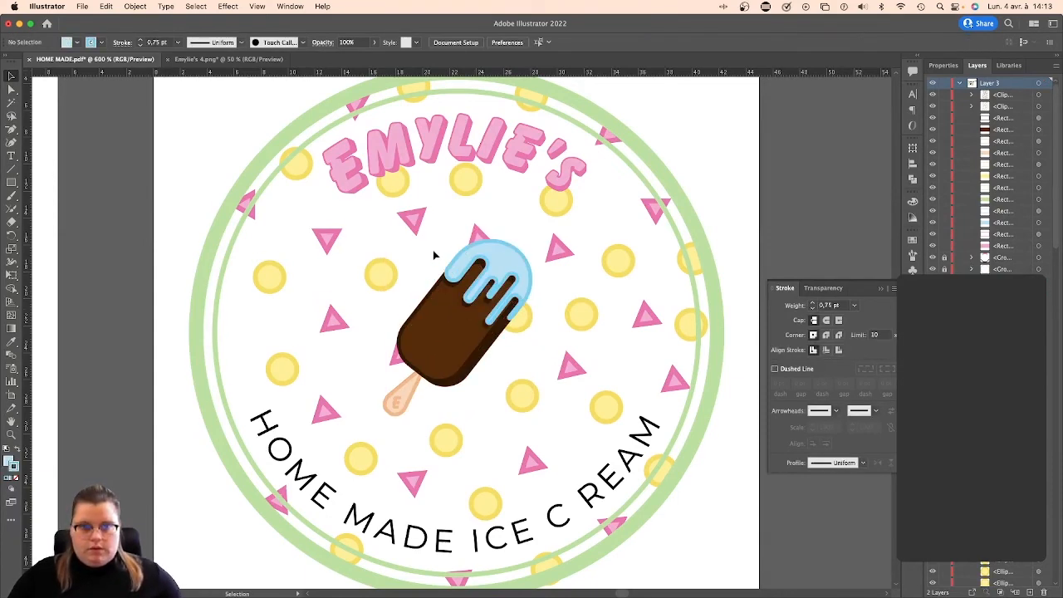
# Place a copy of a pink triangle on the left edge of the small badge's green ring.
pyautogui.press('super+minus')
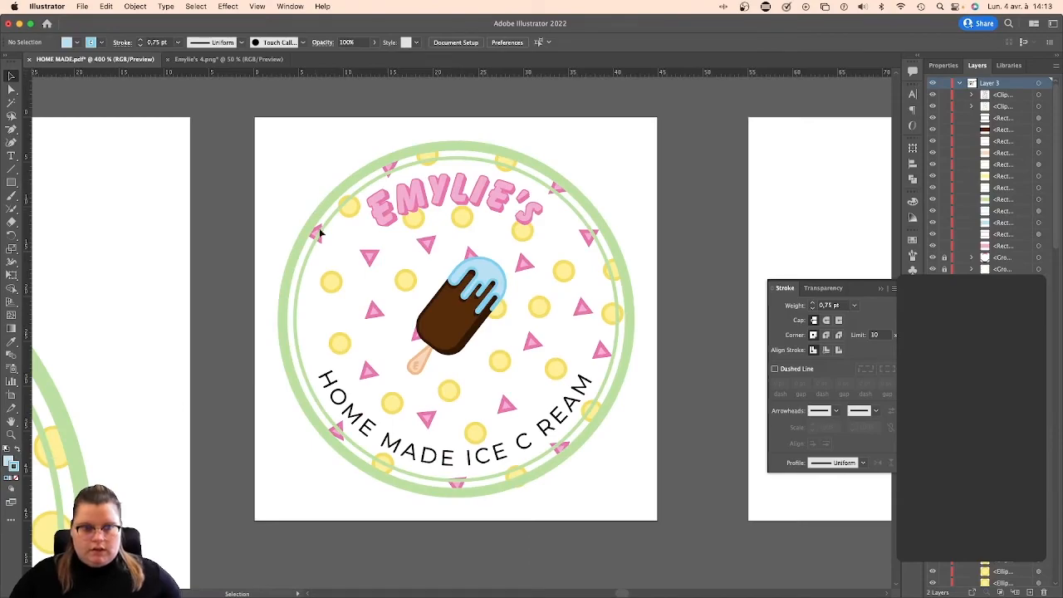
pyautogui.hscroll(-10, 366, 283)
pyautogui.scroll(-3, 368, 285)
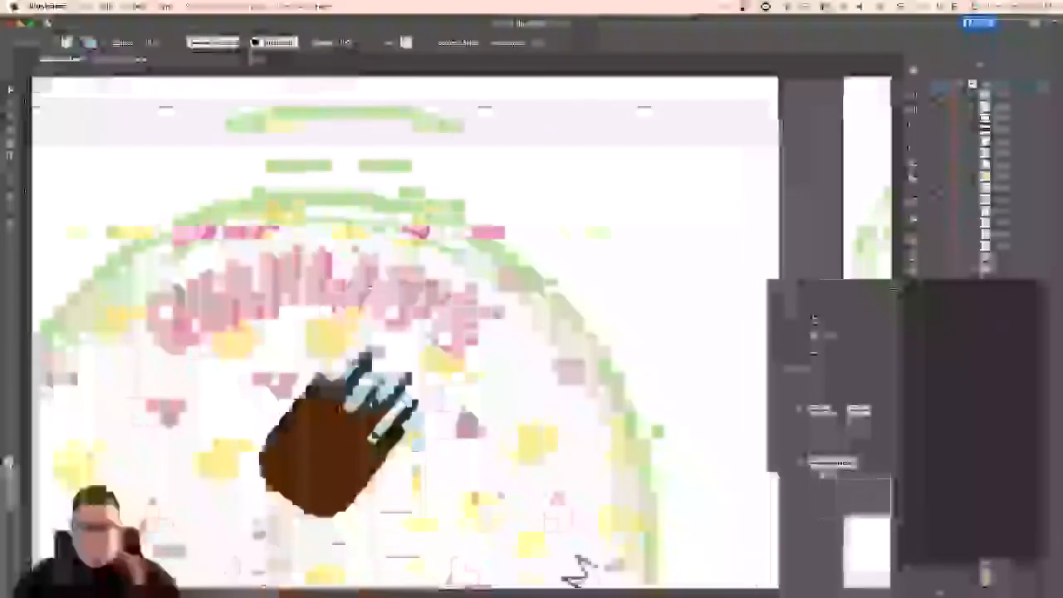
pyautogui.press('super+minus')
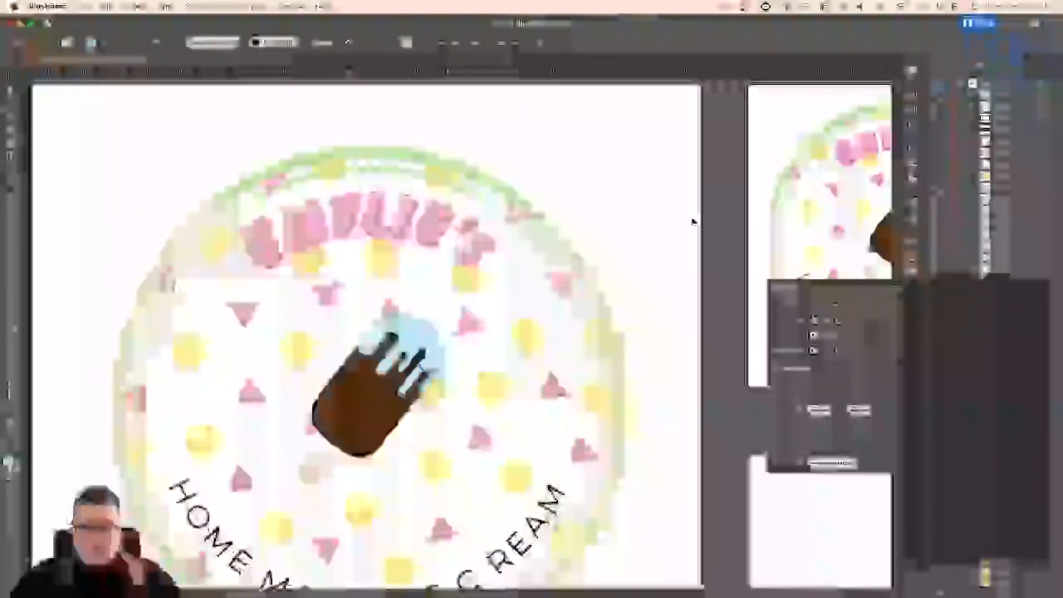
pyautogui.hscroll(2, 374, 357)
pyautogui.hscroll(-1, 374, 358)
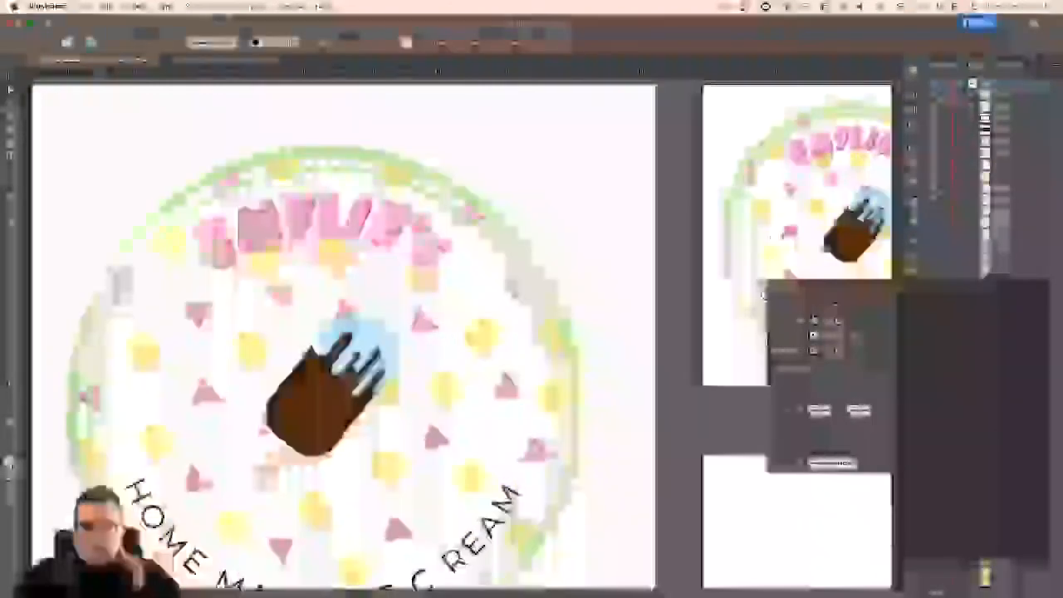
pyautogui.click(729, 240)
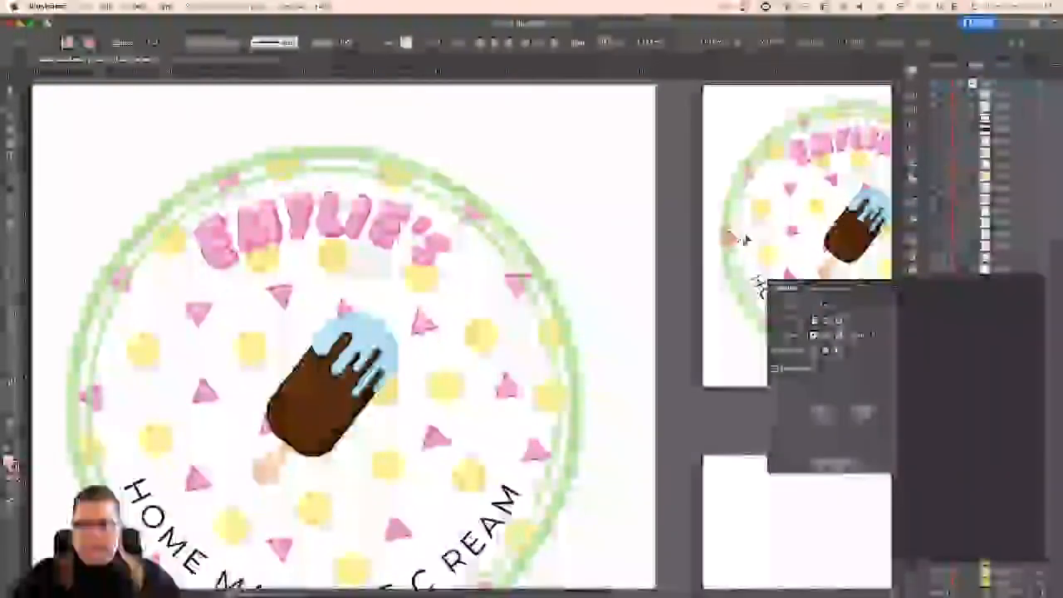
# Duplicate a yellow circle onto the left edge of the small badge's green ring, just below the pink triangle.
pyautogui.press('super+plus')
pyautogui.press('super+plus')
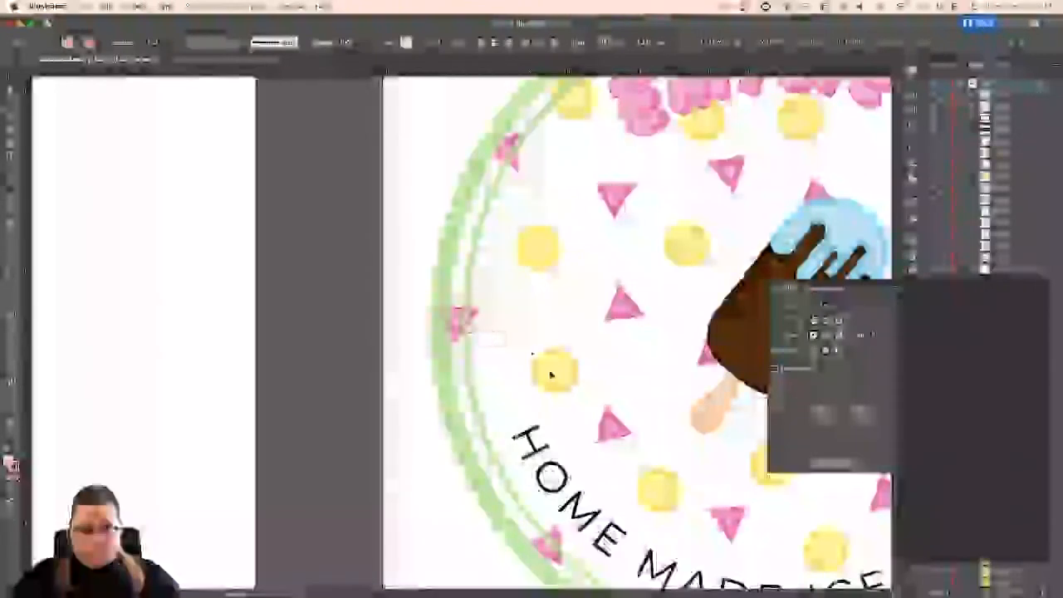
pyautogui.moveTo(555, 370); pyautogui.dragTo(470, 412)
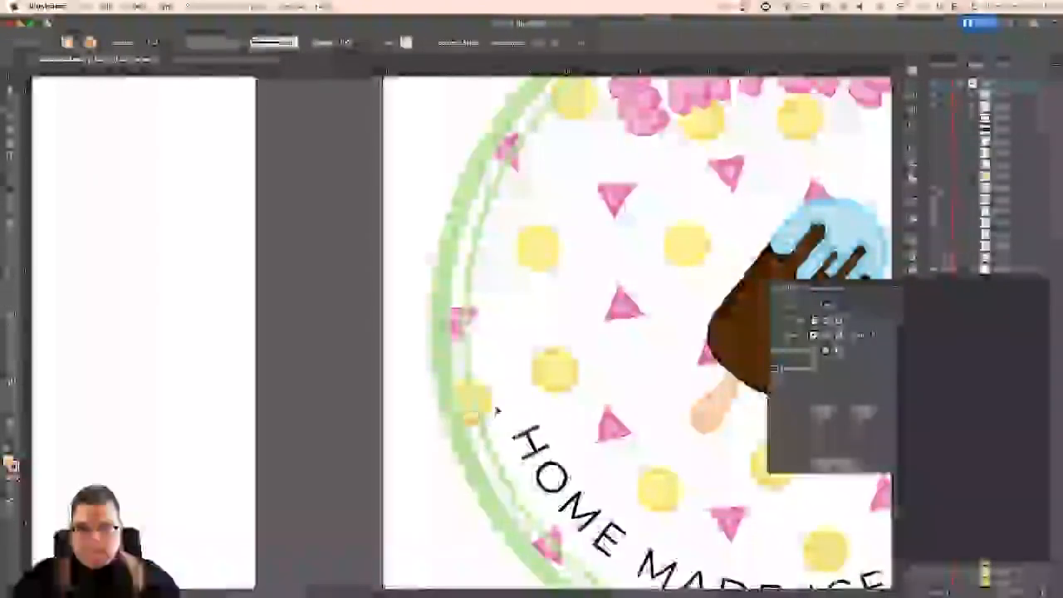
pyautogui.press('super+minus')
pyautogui.press('super+minus')
pyautogui.press('super+minus')
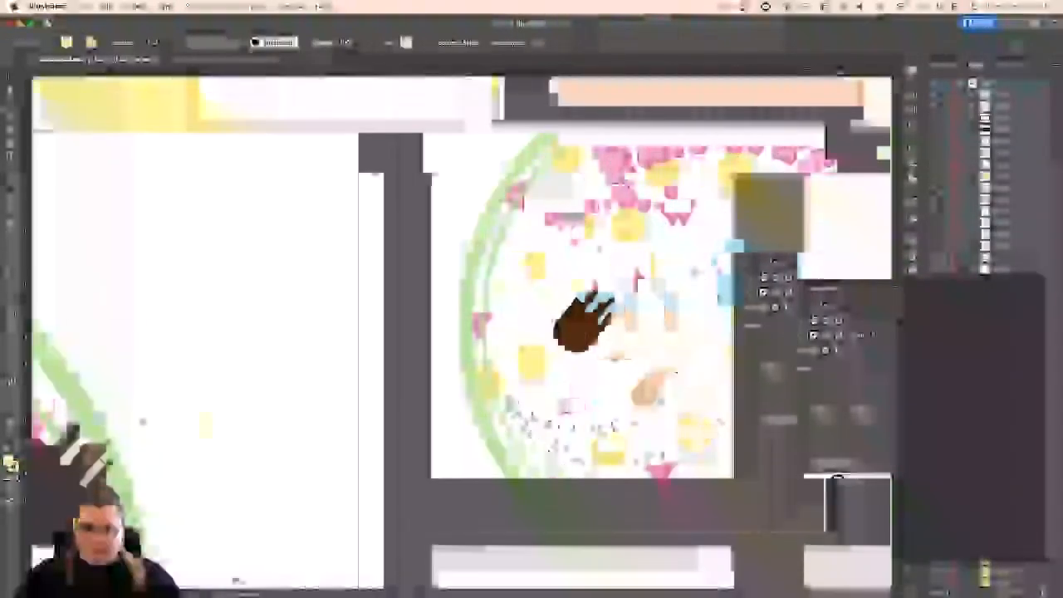
# Compare with the large badge and adjust the added pink triangle on the left edge of the small badge's ring.
pyautogui.hscroll(-5, 512, 309)
pyautogui.hscroll(-3, 513, 309)
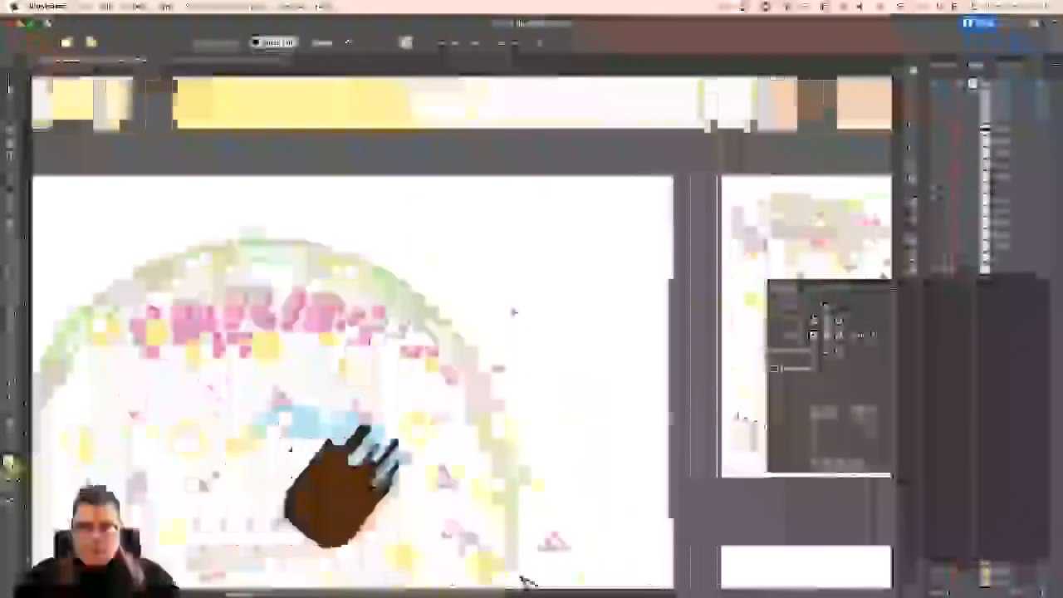
pyautogui.hscroll(5, 512, 309)
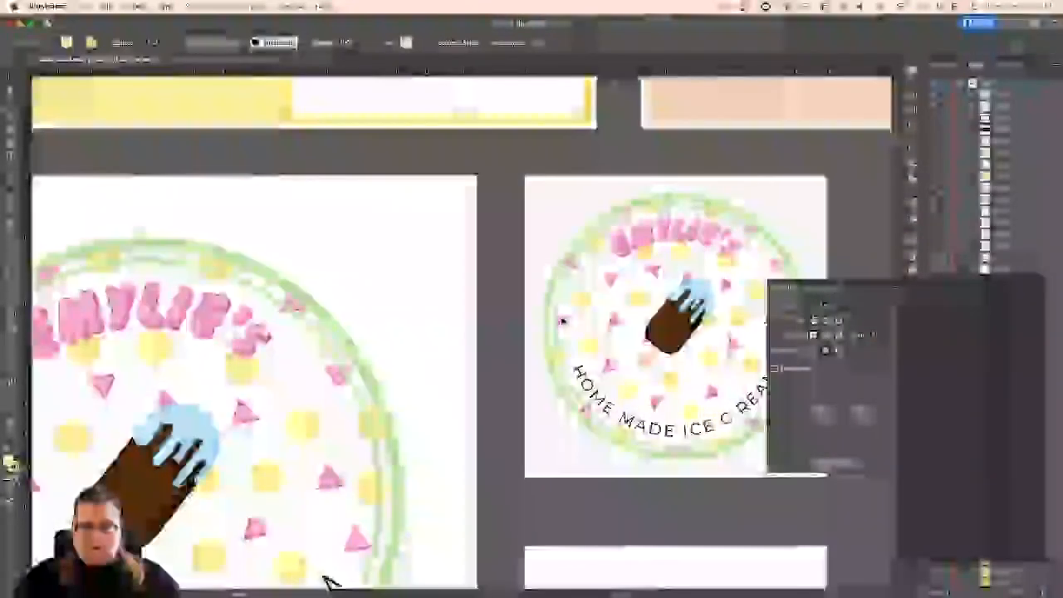
pyautogui.click(566, 316)
pyautogui.press('super+plus')
pyautogui.press('super+plus')
pyautogui.press('super+plus')
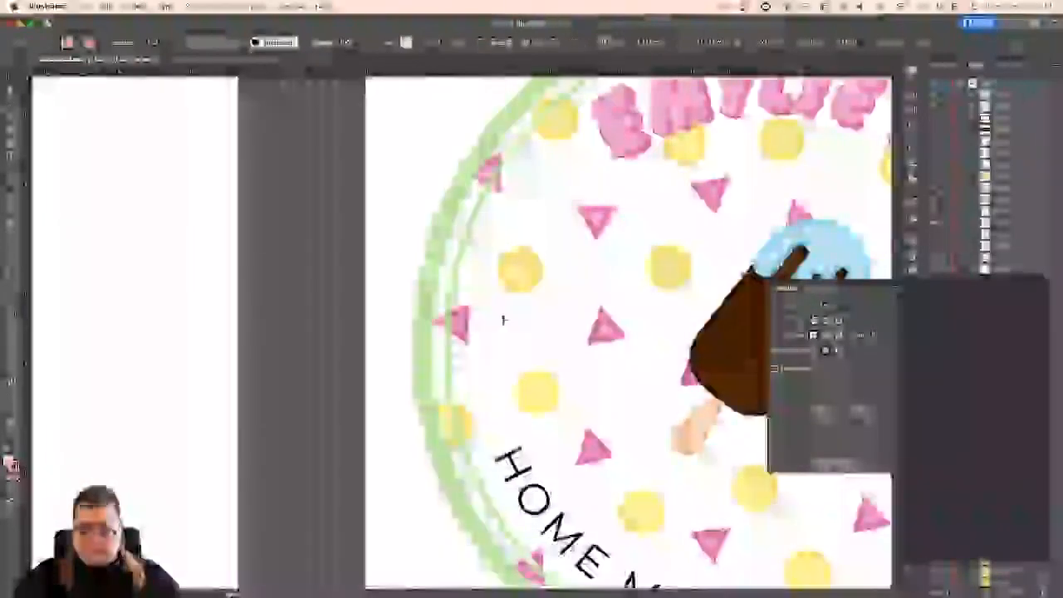
pyautogui.press('super+minus')
pyautogui.press('super+minus')
pyautogui.press('super+minus')
pyautogui.hscroll(2, 447, 382)
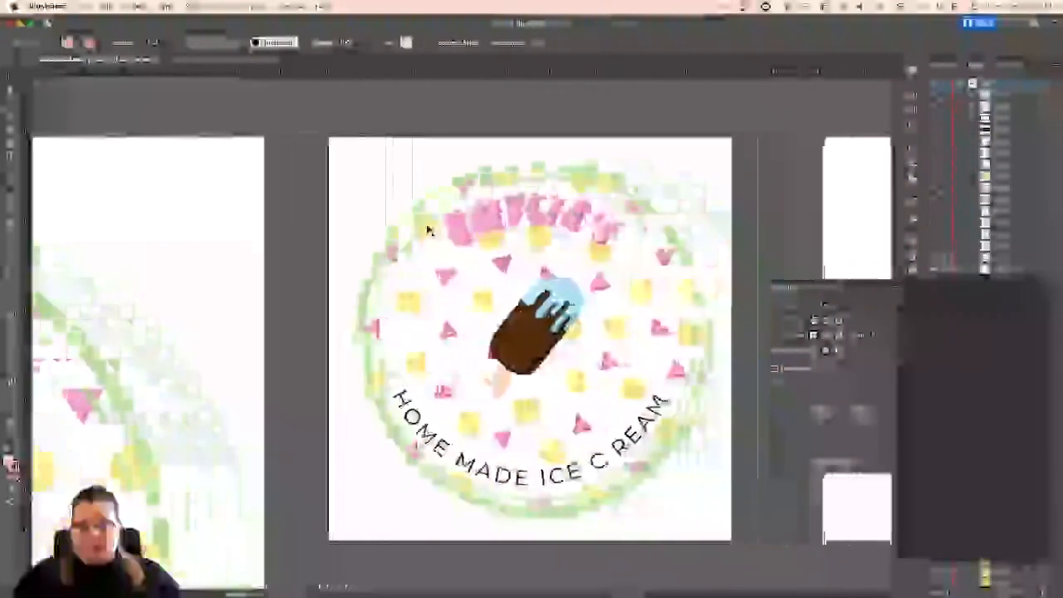
# Set the stroke weight of the small badge's triangles and circles to 0.75 pt, deselect them, and collapse the stroke settings.
pyautogui.press('super+a')
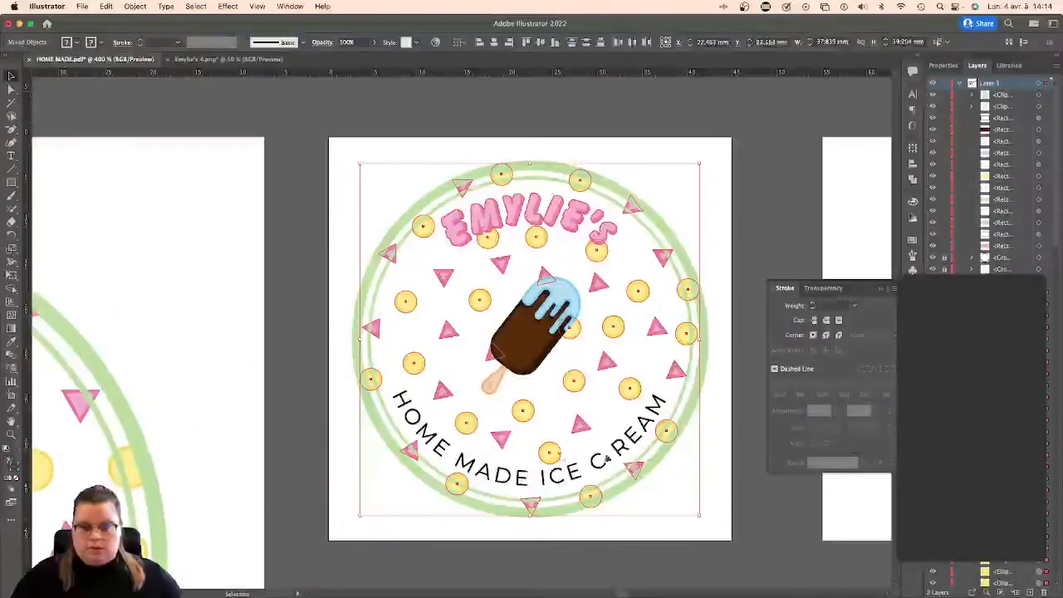
pyautogui.click(814, 304)
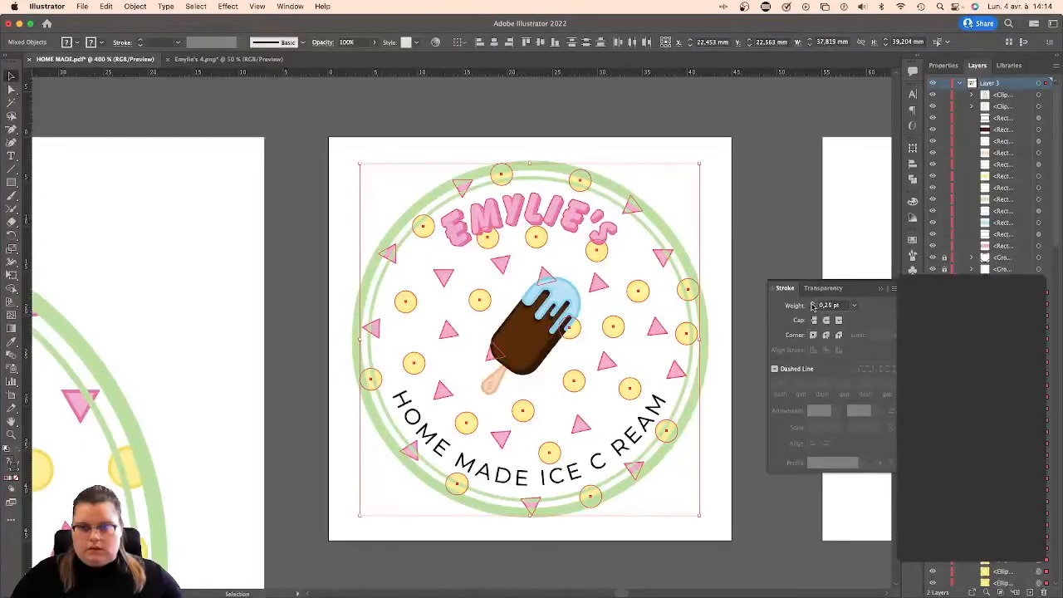
pyautogui.click(814, 304)
pyautogui.click(815, 304)
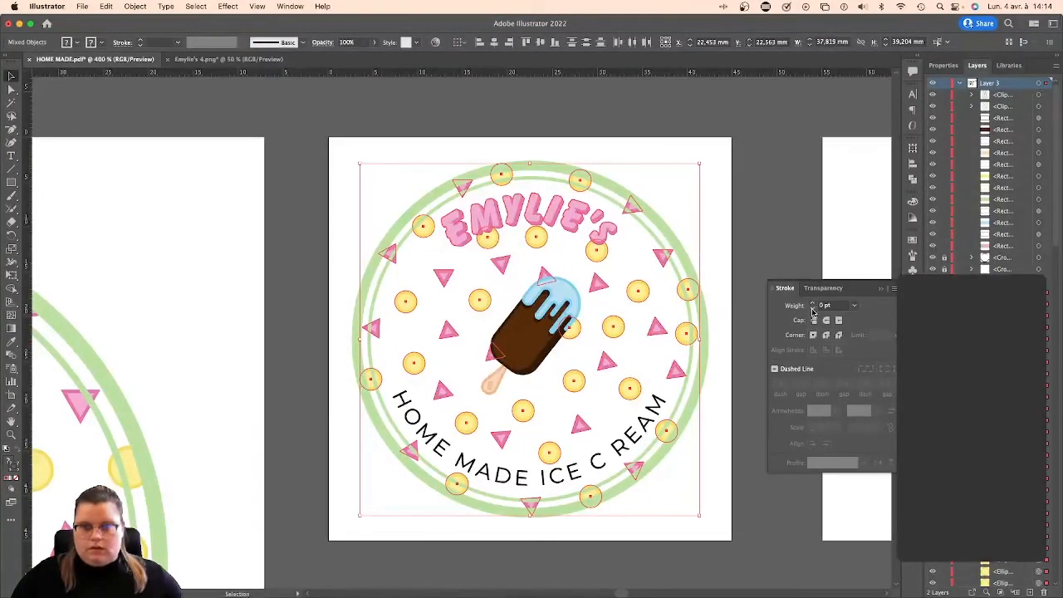
pyautogui.click(825, 306)
pyautogui.write(',25')
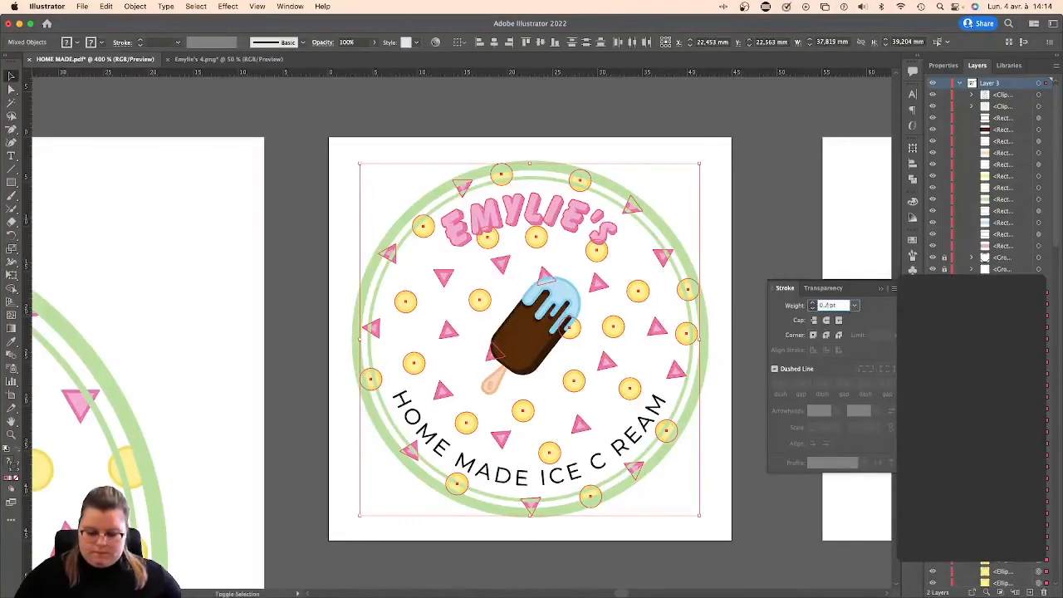
pyautogui.press('Return')
pyautogui.click(784, 258)
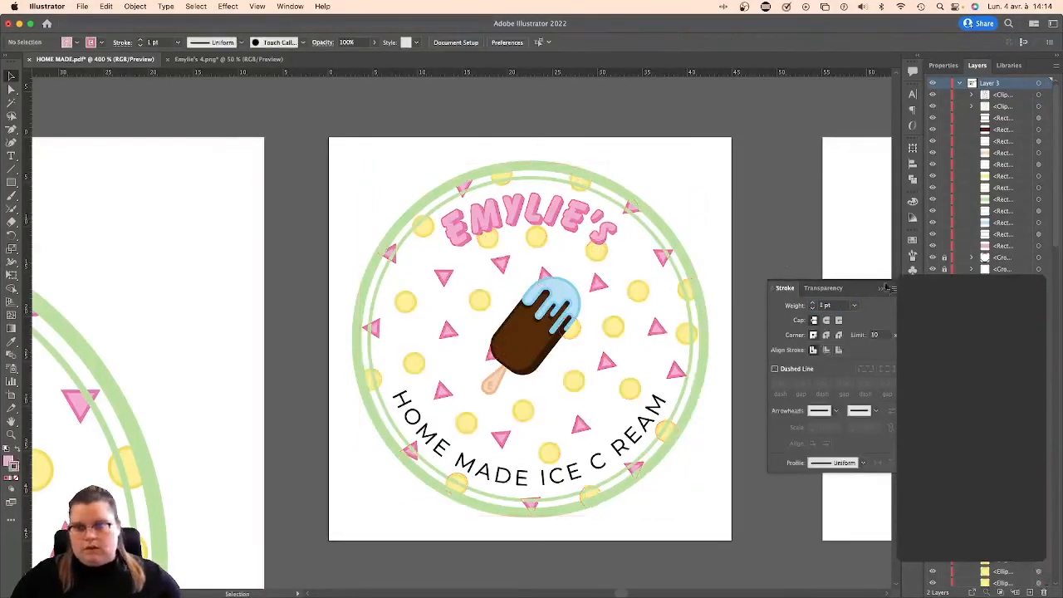
pyautogui.click(884, 289)
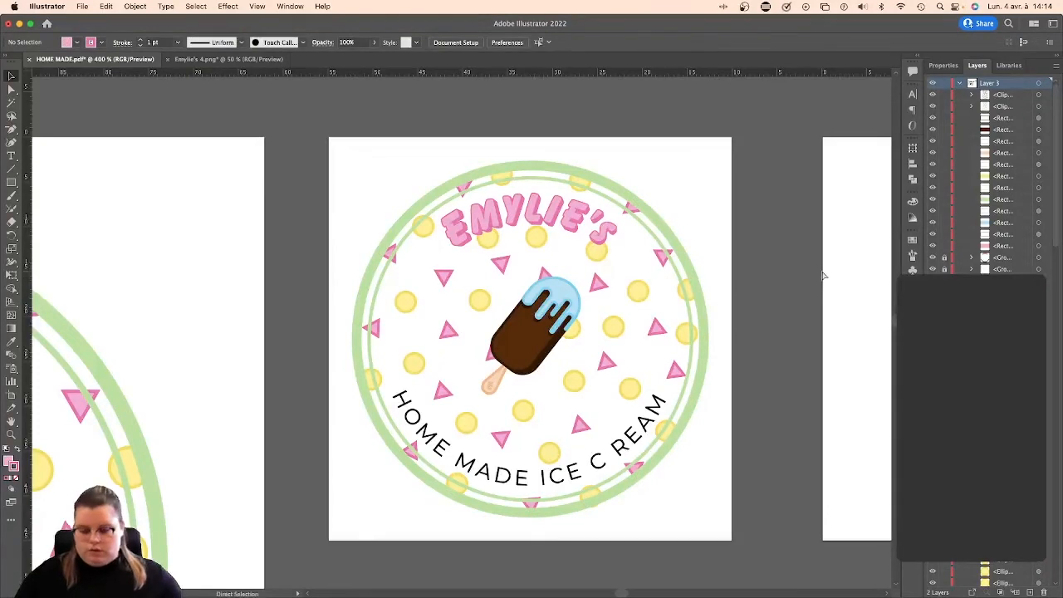
# Try to duplicate the entire small badge onto the neighbouring empty square artboard.
pyautogui.press('super+minus')
pyautogui.hscroll(5, 752, 266)
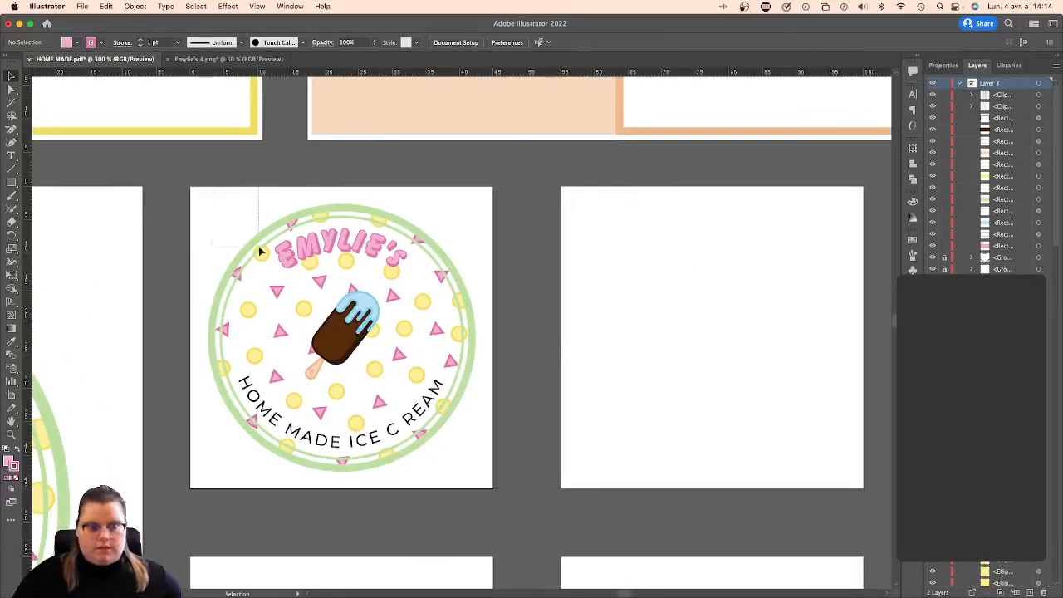
pyautogui.moveTo(261, 246); pyautogui.dragTo(466, 400)
pyautogui.moveTo(350, 332); pyautogui.dragTo(773, 334)
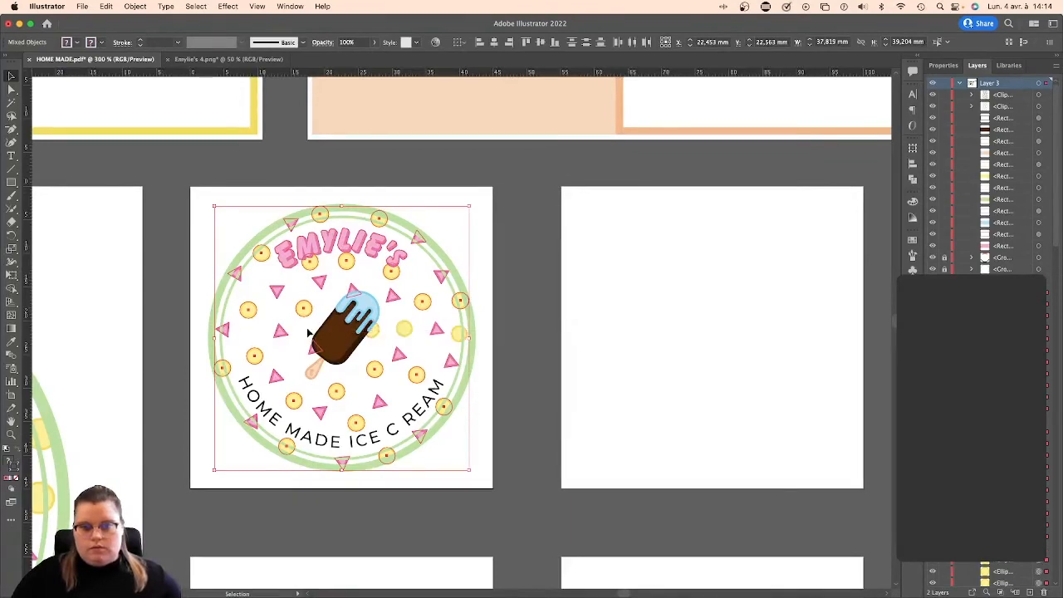
pyautogui.moveTo(348, 339); pyautogui.dragTo(838, 339)
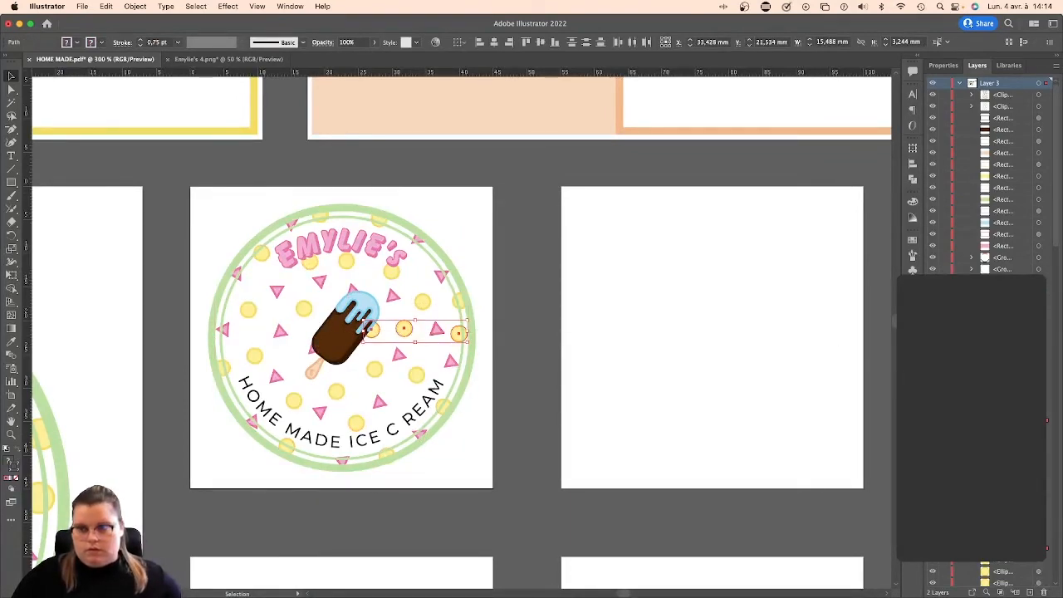
pyautogui.moveTo(235, 211); pyautogui.dragTo(465, 420)
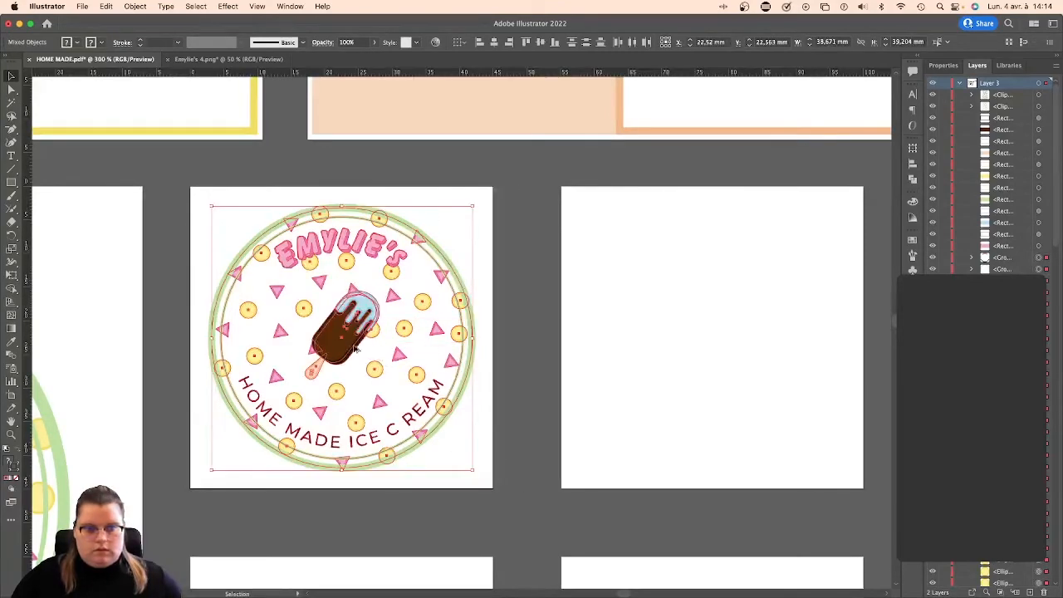
pyautogui.moveTo(354, 345); pyautogui.dragTo(727, 346)
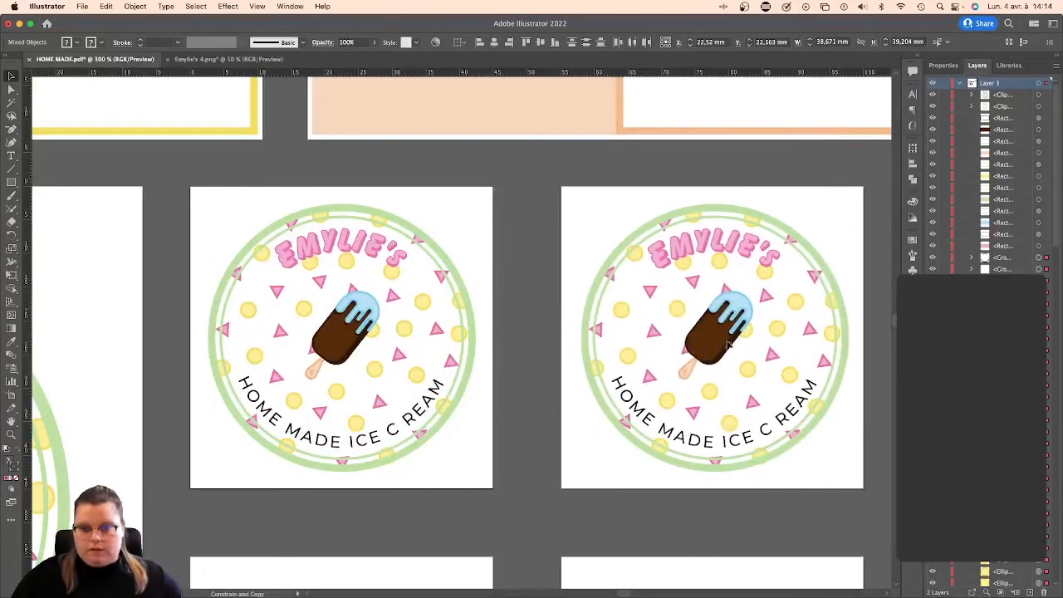
# Undo the small badge's duplication and clear the selection.
pyautogui.press('super+minus')
pyautogui.scroll(-3, 601, 330)
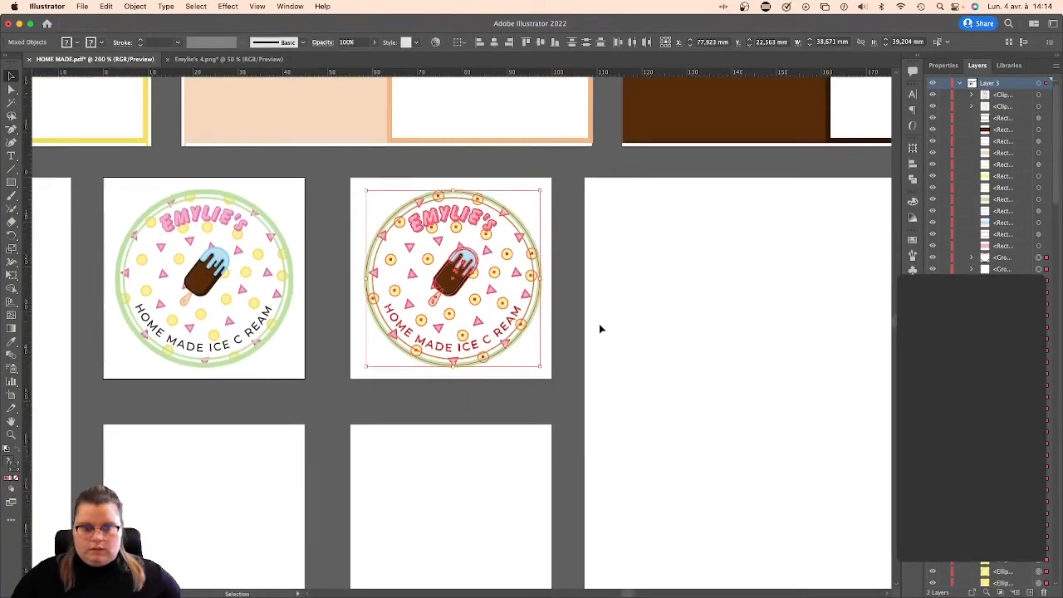
pyautogui.hscroll(-3, 604, 327)
pyautogui.press('super+z')
pyautogui.click(594, 338)
# Select all the yellow circles of the small badge and group them.
pyautogui.scroll(2, 591, 338)
pyautogui.hscroll(-1, 592, 338)
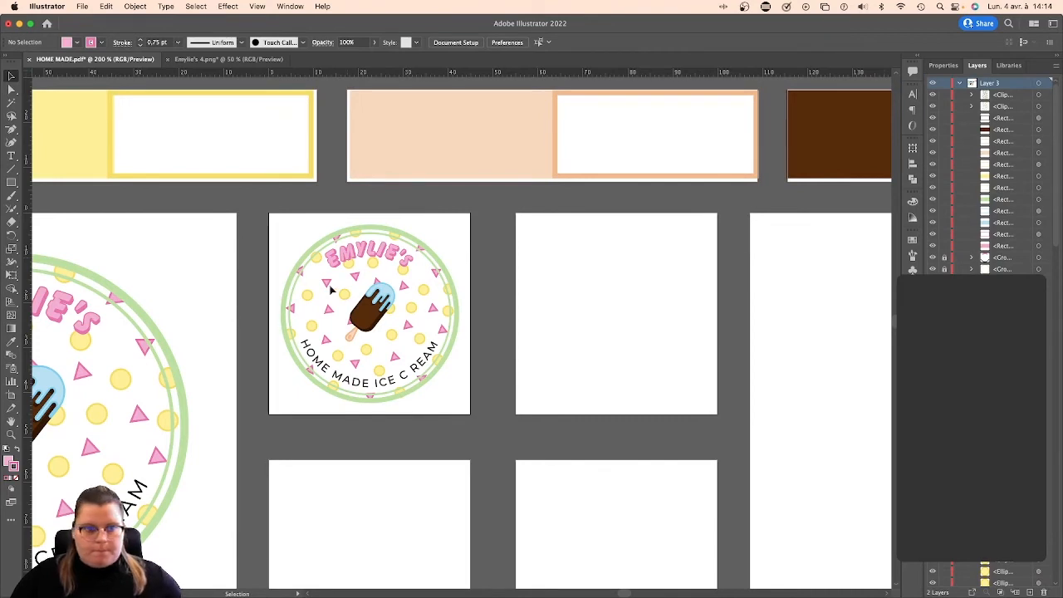
pyautogui.keyDown('shift'); pyautogui.click(355, 235); pyautogui.keyUp('shift')
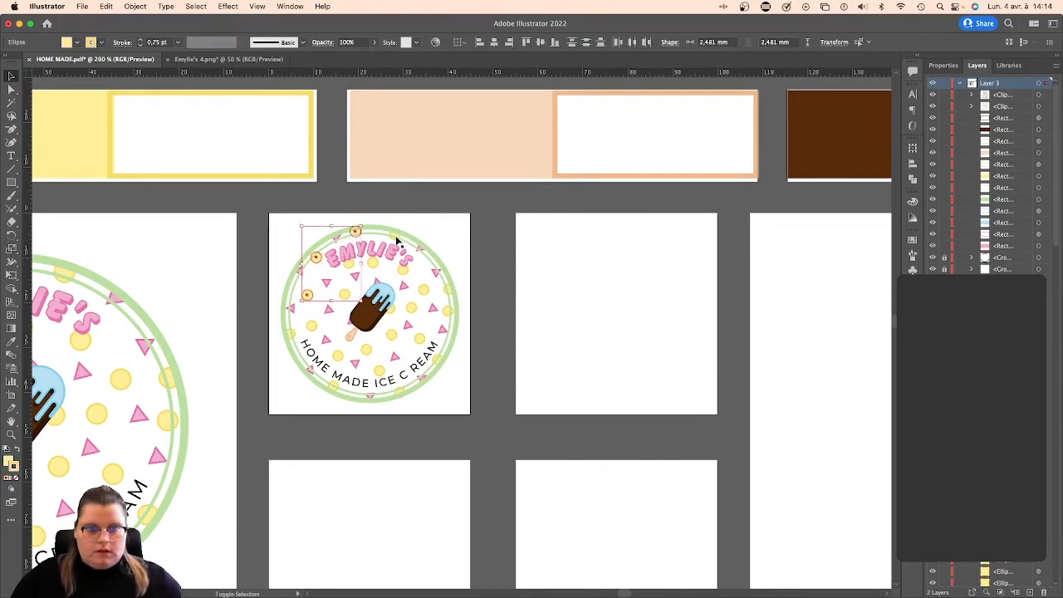
pyautogui.keyDown('shift'); pyautogui.click(397, 241); pyautogui.keyUp('shift')
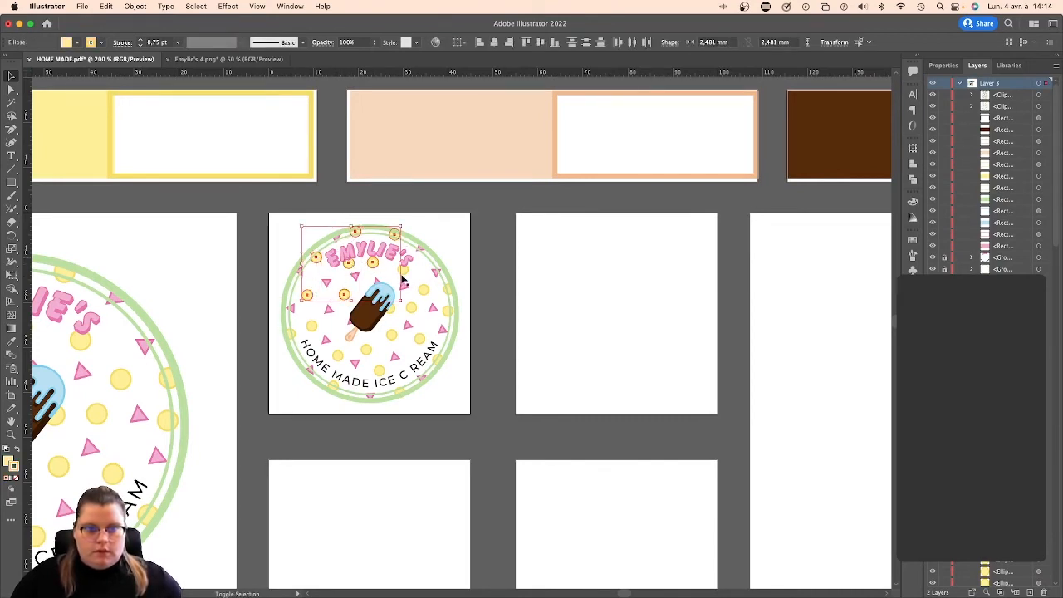
pyautogui.keyDown('shift'); pyautogui.click(404, 269); pyautogui.keyUp('shift')
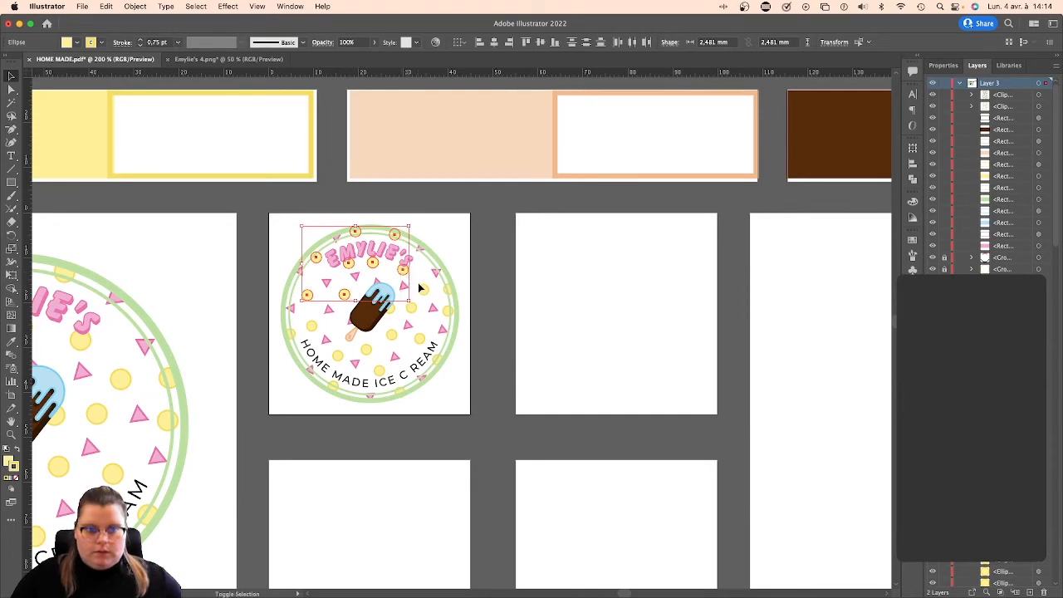
pyautogui.keyDown('shift'); pyautogui.click(423, 289); pyautogui.keyUp('shift')
pyautogui.keyDown('shift'); pyautogui.click(448, 289); pyautogui.keyUp('shift')
pyautogui.keyDown('shift'); pyautogui.click(449, 313); pyautogui.keyUp('shift')
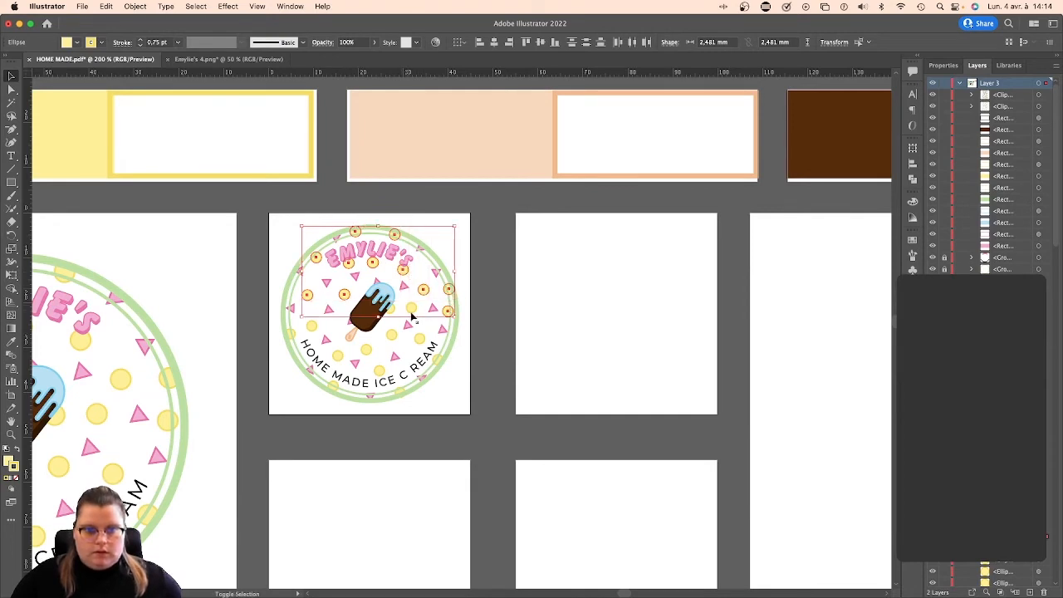
pyautogui.keyDown('shift'); pyautogui.click(392, 335); pyautogui.keyUp('shift')
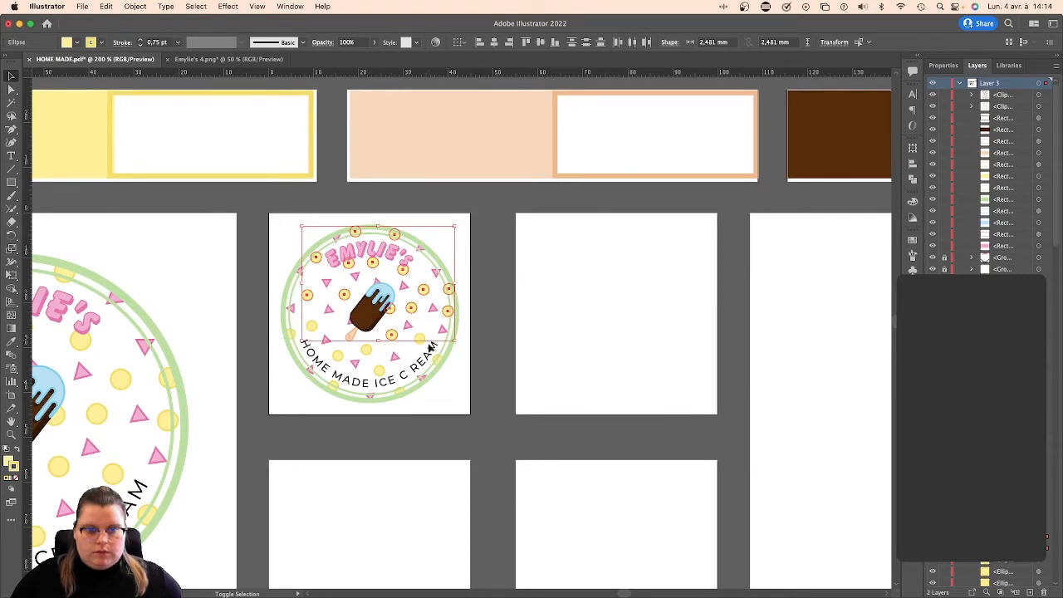
pyautogui.keyDown('shift'); pyautogui.click(421, 339); pyautogui.keyUp('shift')
pyautogui.keyDown('shift'); pyautogui.click(439, 361); pyautogui.keyUp('shift')
pyautogui.keyDown('shift'); pyautogui.click(400, 391); pyautogui.keyUp('shift')
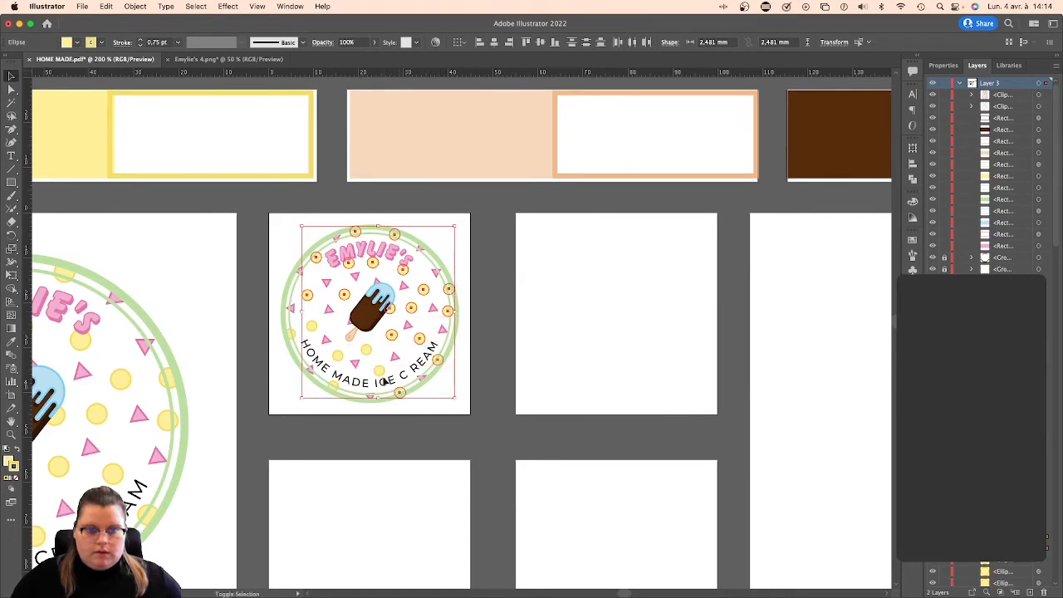
pyautogui.keyDown('shift'); pyautogui.click(379, 371); pyautogui.keyUp('shift')
pyautogui.keyDown('shift'); pyautogui.click(367, 349); pyautogui.keyUp('shift')
pyautogui.keyDown('shift'); pyautogui.click(337, 355); pyautogui.keyUp('shift')
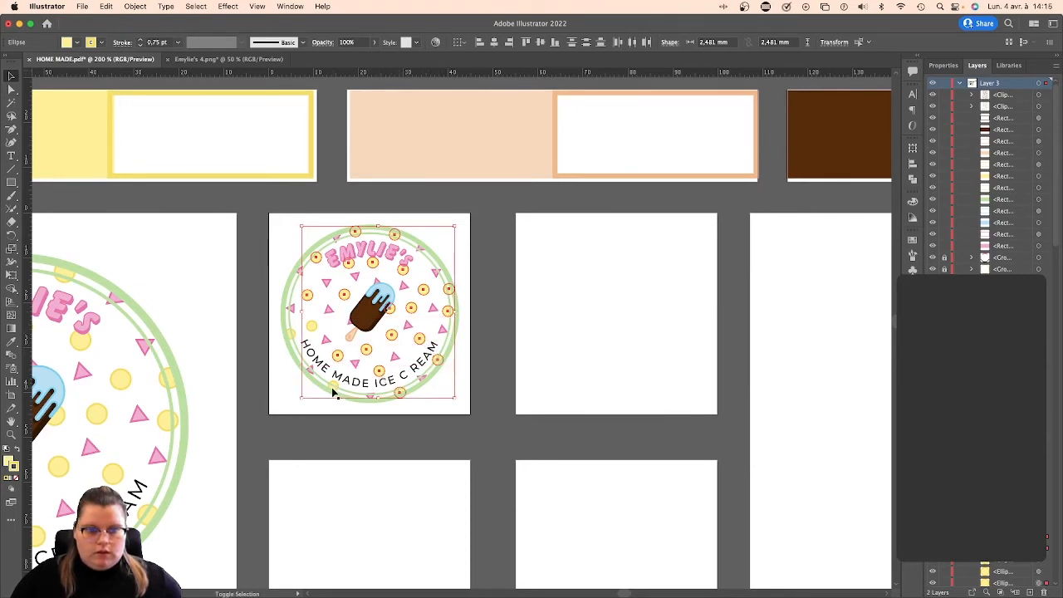
pyautogui.keyDown('shift'); pyautogui.click(313, 325); pyautogui.keyUp('shift')
pyautogui.keyDown('shift'); pyautogui.click(290, 333); pyautogui.keyUp('shift')
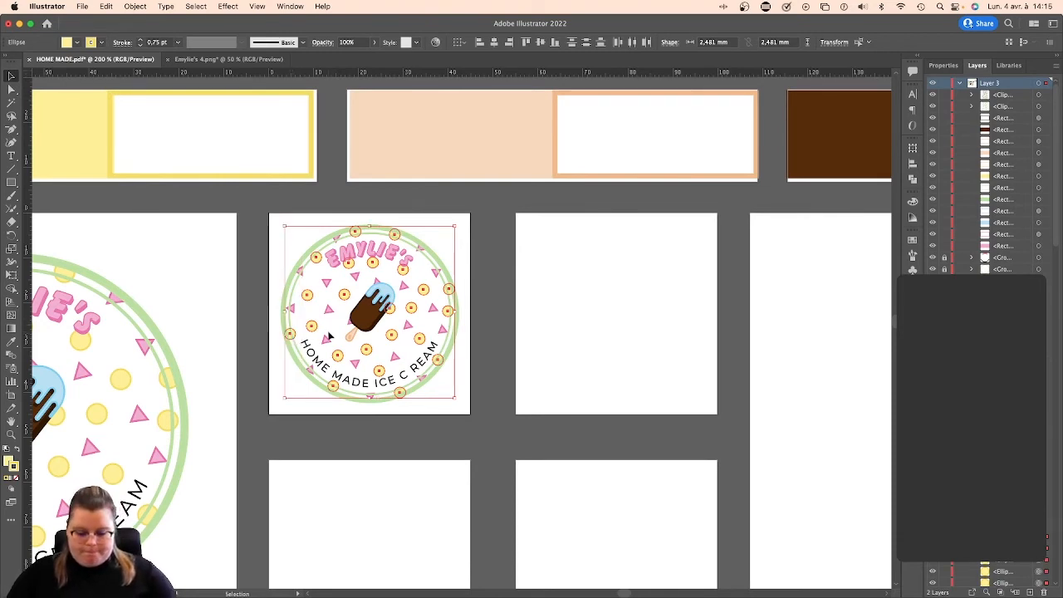
pyautogui.press('super+g')
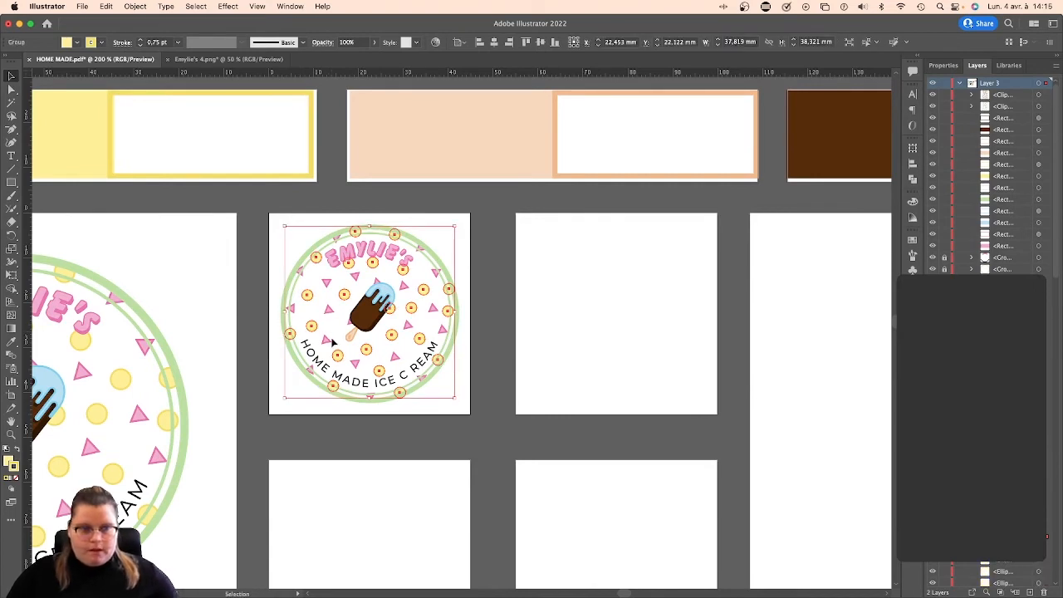
# Select the small badge's remaining pink elements without the yellow circles, group them, and clear the selection.
pyautogui.click(327, 340)
pyautogui.moveTo(276, 219); pyautogui.dragTo(520, 417)
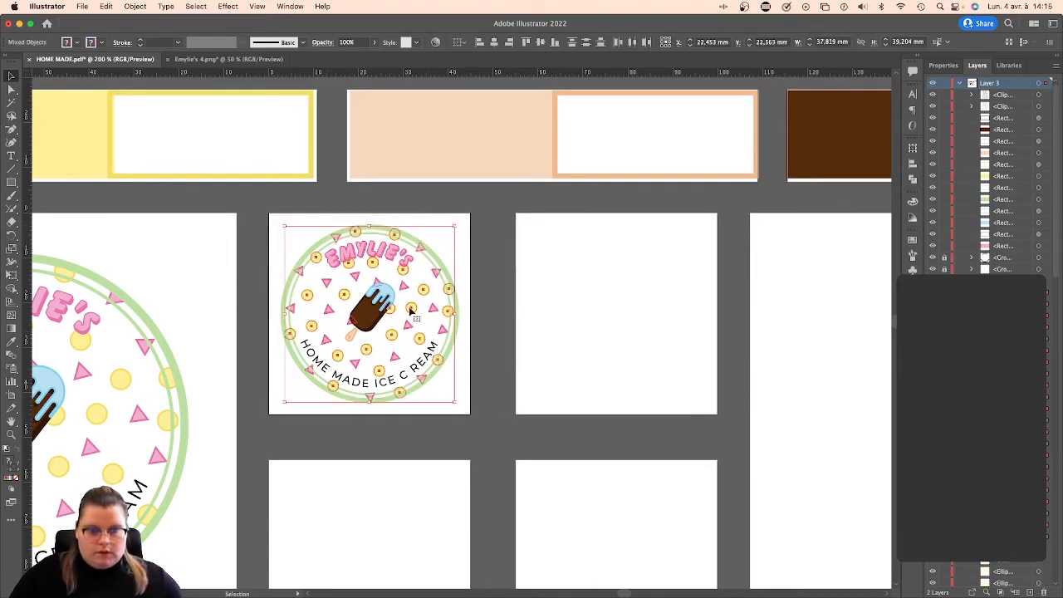
pyautogui.keyDown('shift'); pyautogui.click(410, 309); pyautogui.keyUp('shift')
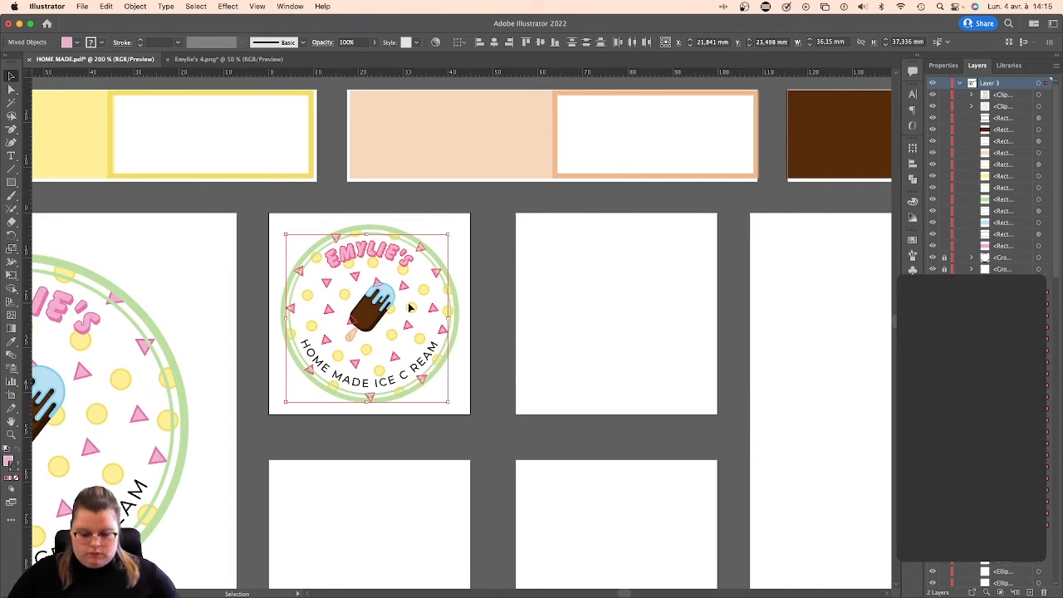
pyautogui.press('super+g')
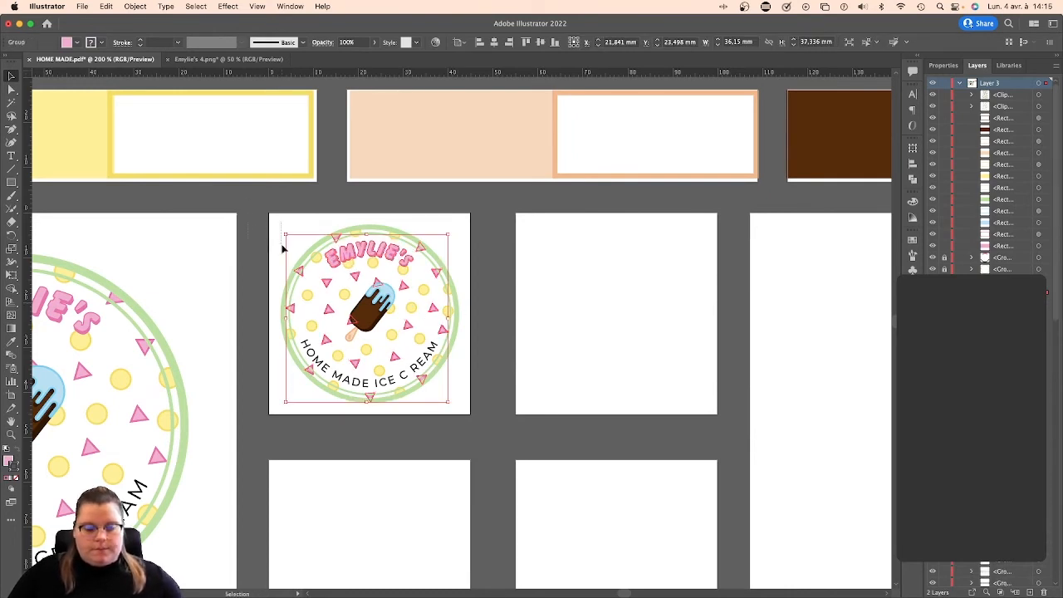
pyautogui.click(388, 310)
pyautogui.click(569, 312)
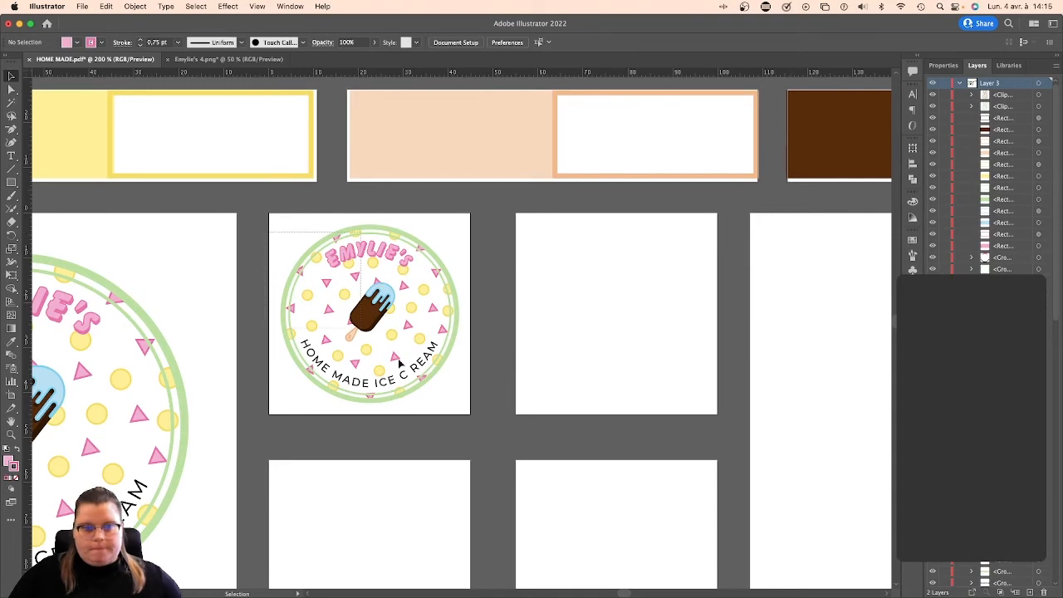
# Duplicate the small badge onto the neighbouring artboard, then copy both badges onto the two empty square artboards below.
pyautogui.moveTo(376, 320); pyautogui.dragTo(631, 319)
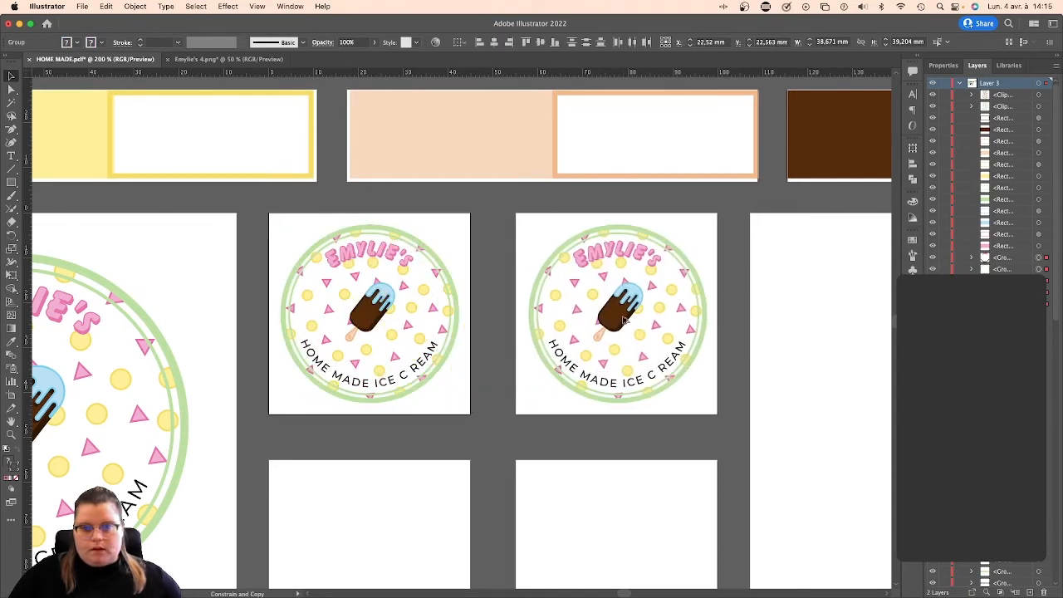
pyautogui.scroll(-3, 208, 203)
pyautogui.moveTo(209, 203); pyautogui.dragTo(708, 310)
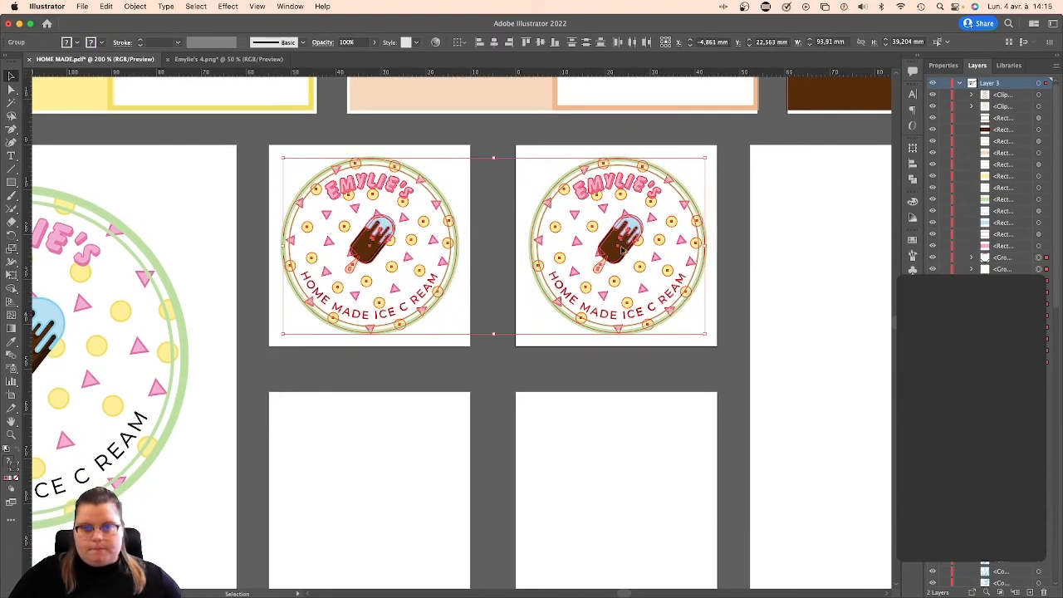
pyautogui.moveTo(605, 226); pyautogui.dragTo(604, 488)
pyautogui.scroll(-3, 605, 488)
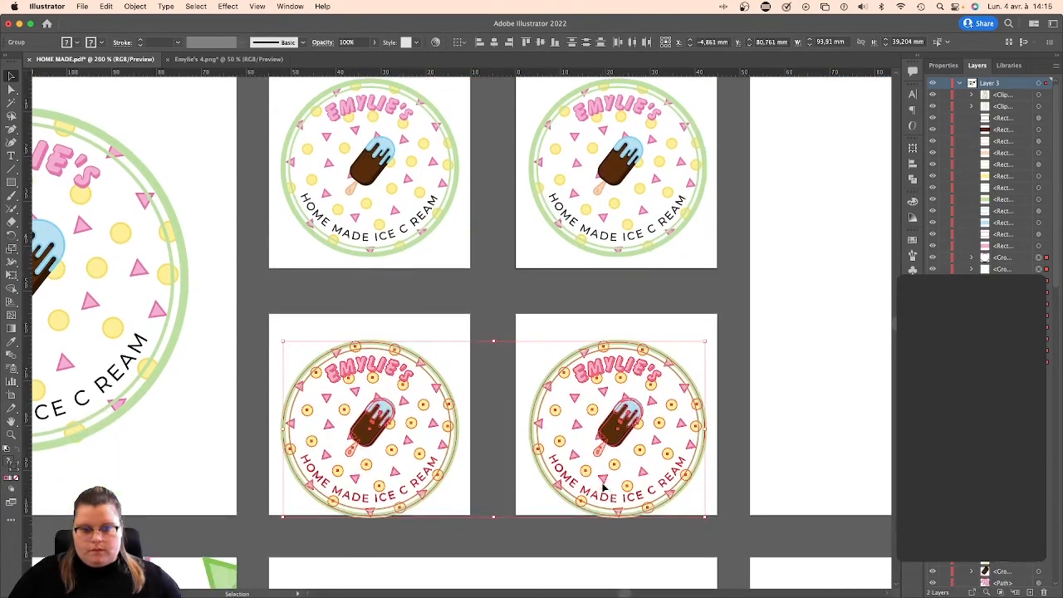
pyautogui.moveTo(619, 436); pyautogui.dragTo(619, 415)
pyautogui.click(752, 387)
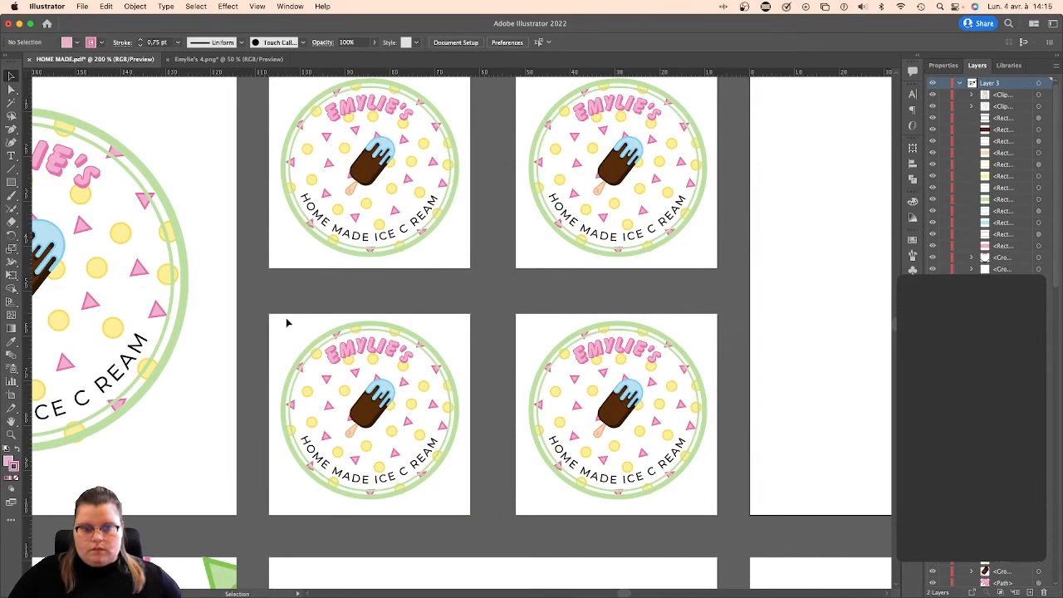
# Shift the two lower badges slightly down to centre them on their artboards and deselect them.
pyautogui.moveTo(288, 321); pyautogui.dragTo(694, 467)
pyautogui.moveTo(629, 407); pyautogui.dragTo(628, 415)
pyautogui.click(748, 360)
pyautogui.scroll(5, 747, 360)
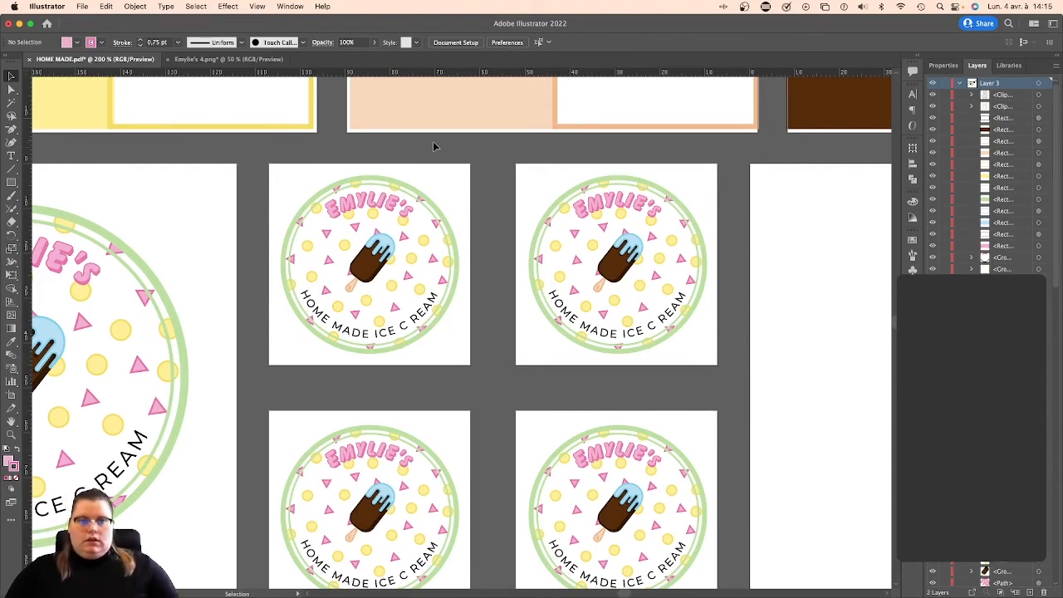
# Try to recolour the first small badge's triangle group with the R=121 blue stroke and the R=185 light blue fill.
pyautogui.click(414, 190)
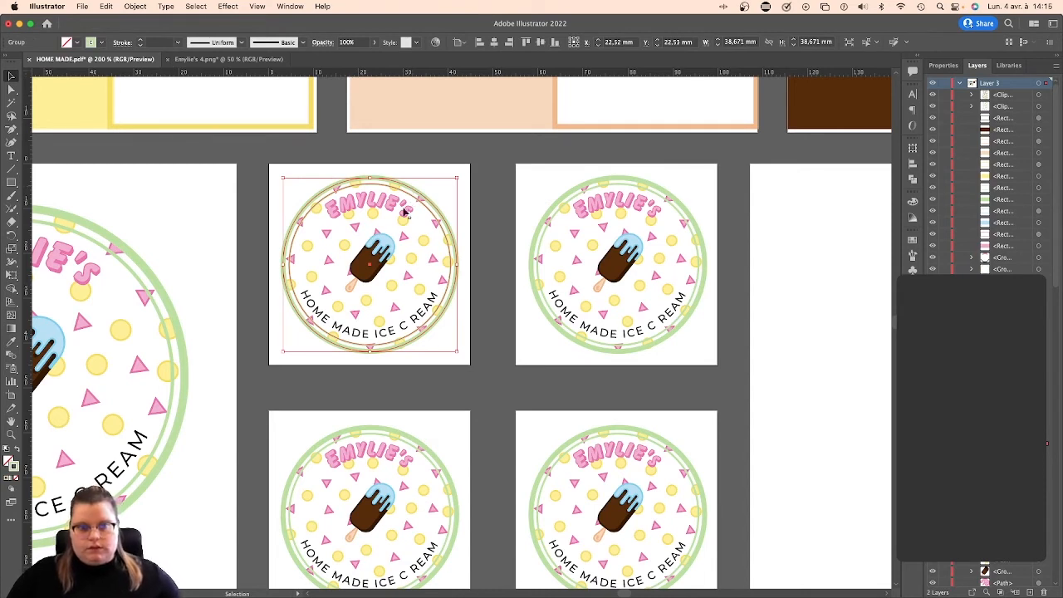
pyautogui.click(391, 243)
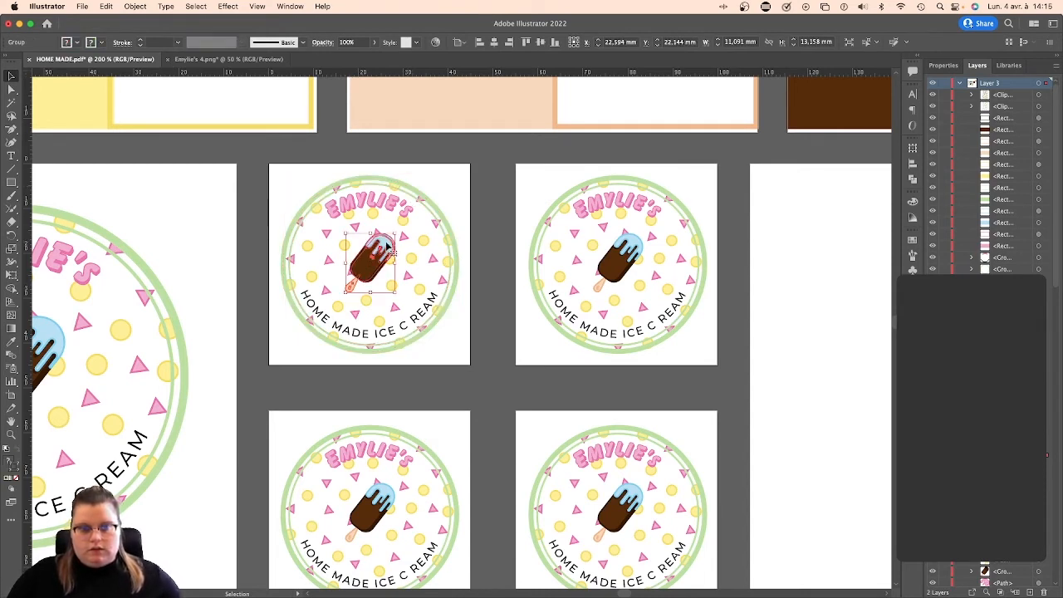
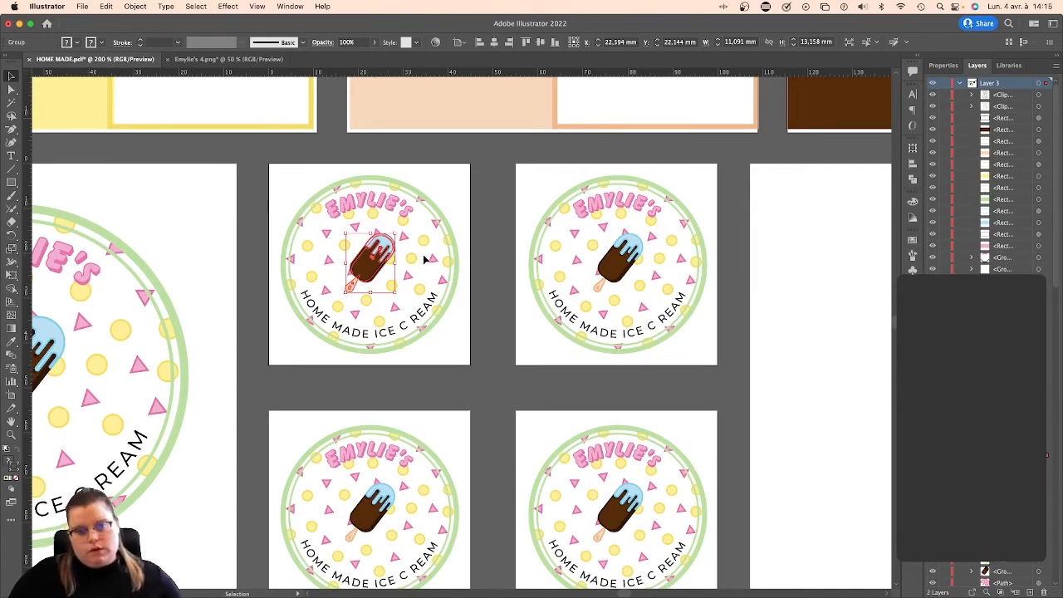
pyautogui.click(408, 279)
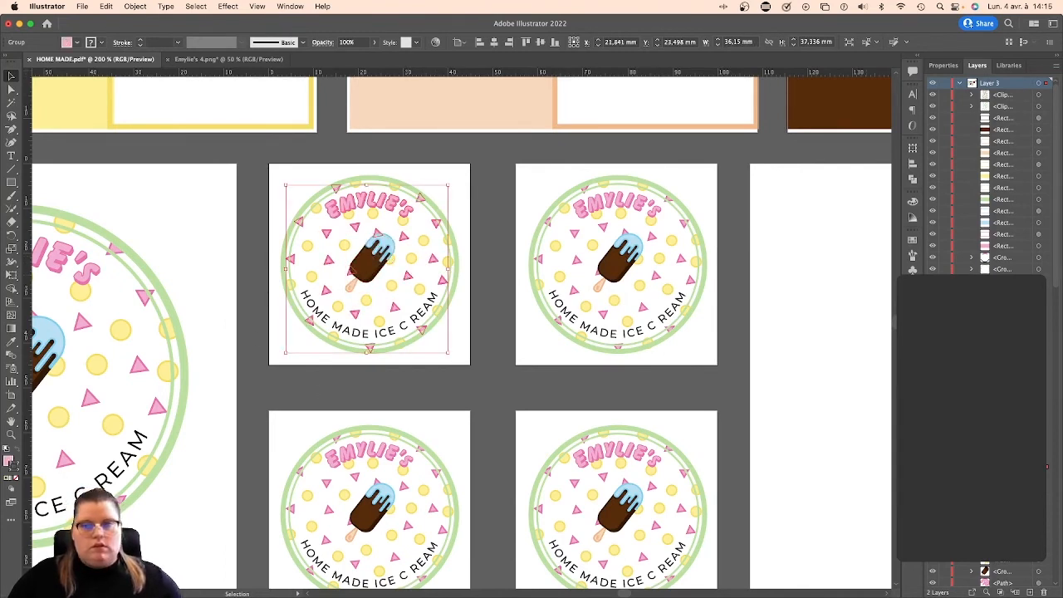
pyautogui.press('super+F10')
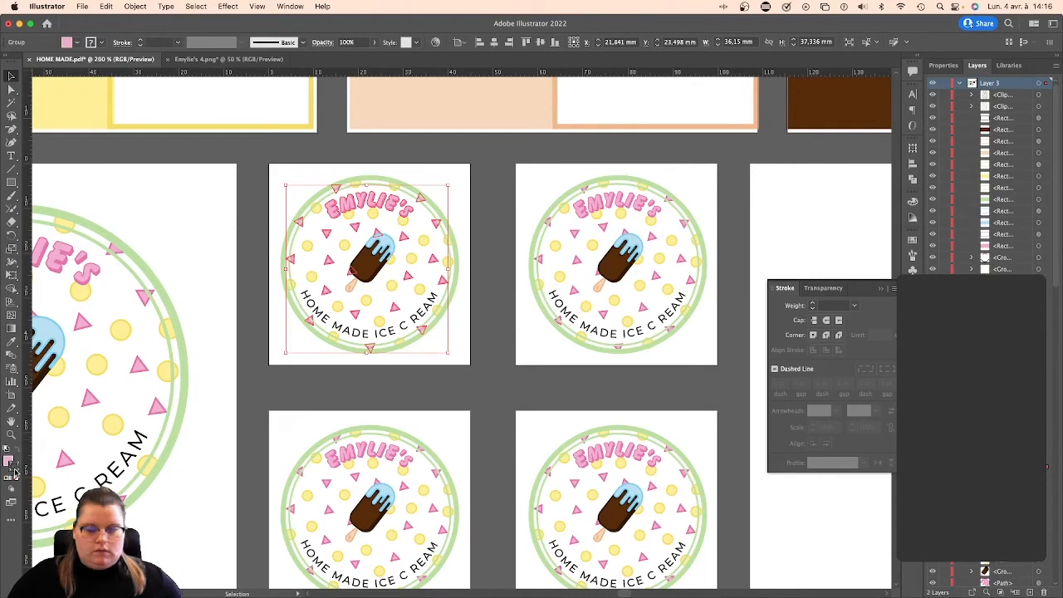
pyautogui.click(913, 240)
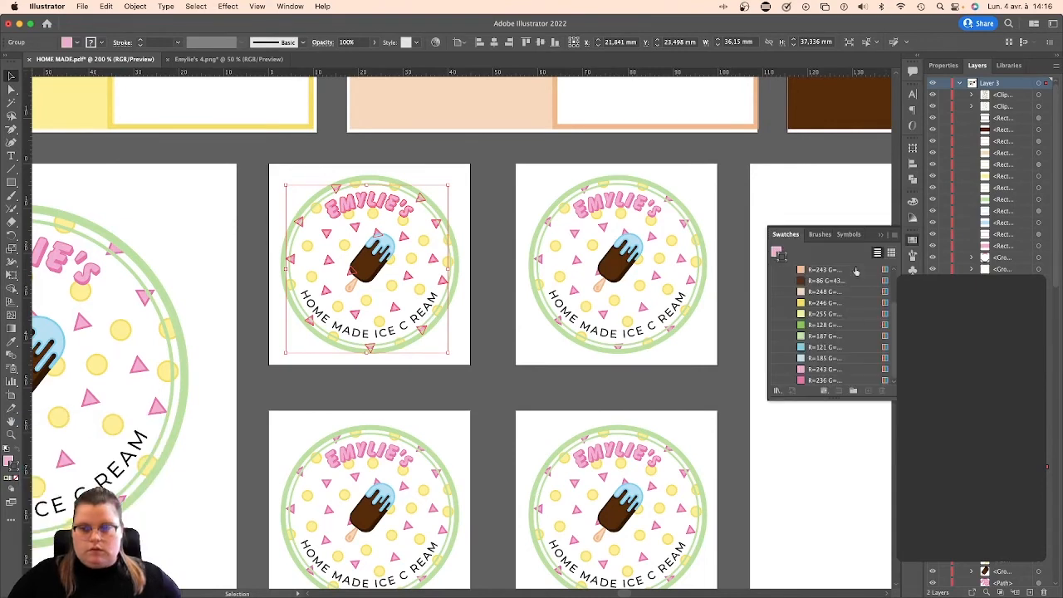
pyautogui.click(818, 346)
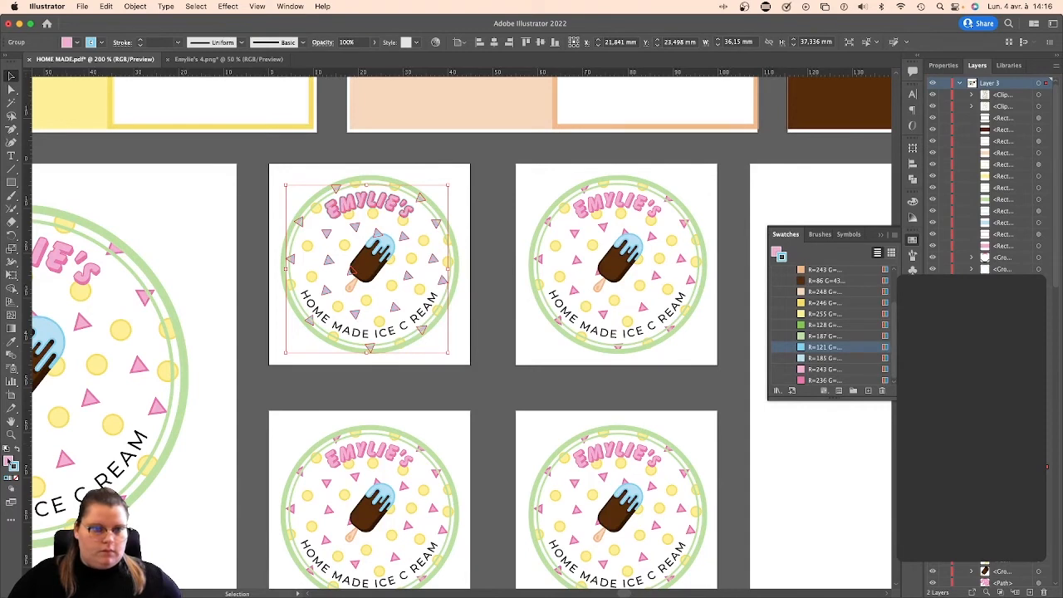
pyautogui.click(7, 461)
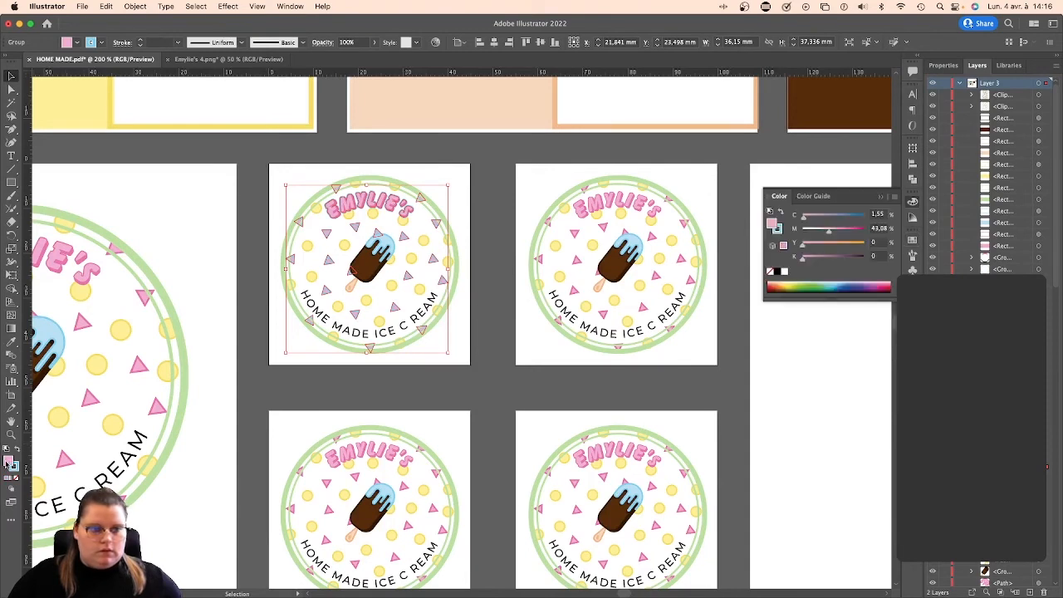
pyautogui.click(913, 239)
pyautogui.click(810, 359)
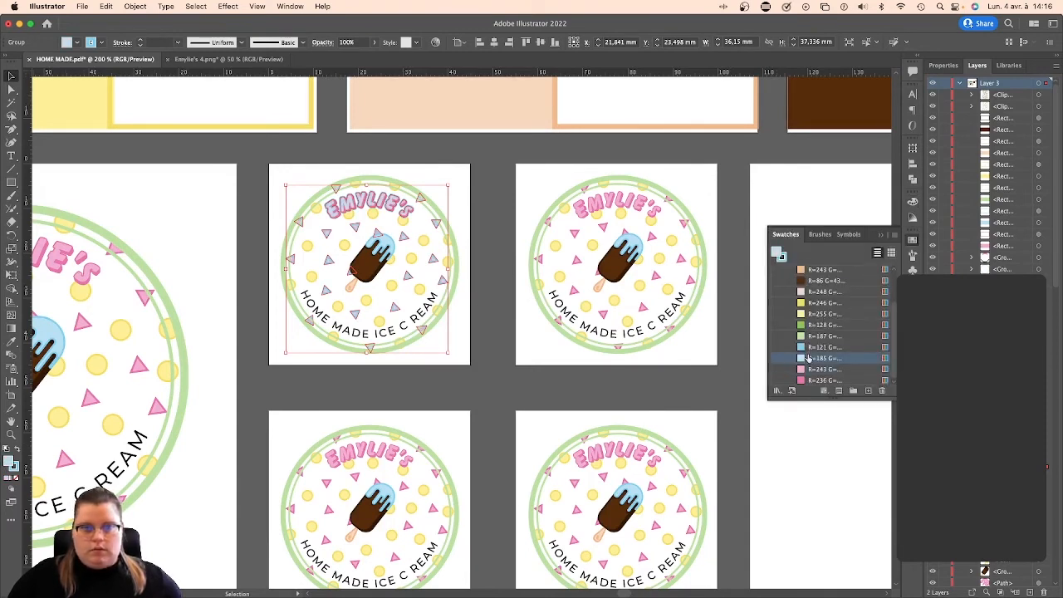
pyautogui.click(490, 185)
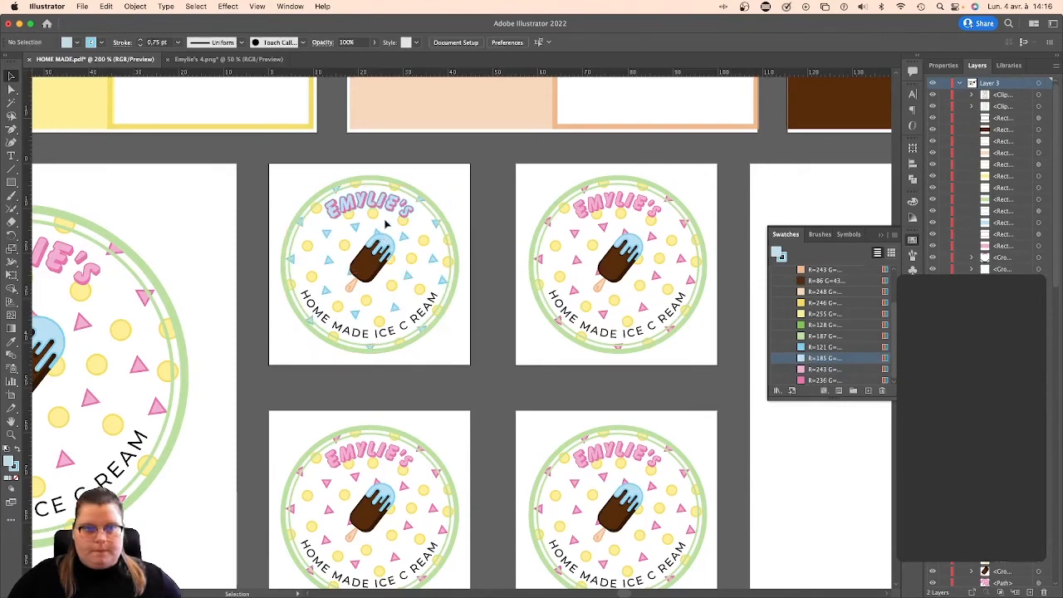
# Restore the first badge's pink colours and ungroup the group that mixes the triangles with the lettering.
pyautogui.click(395, 201)
pyautogui.press('super+plus')
pyautogui.press('super+plus')
pyautogui.press('super+plus')
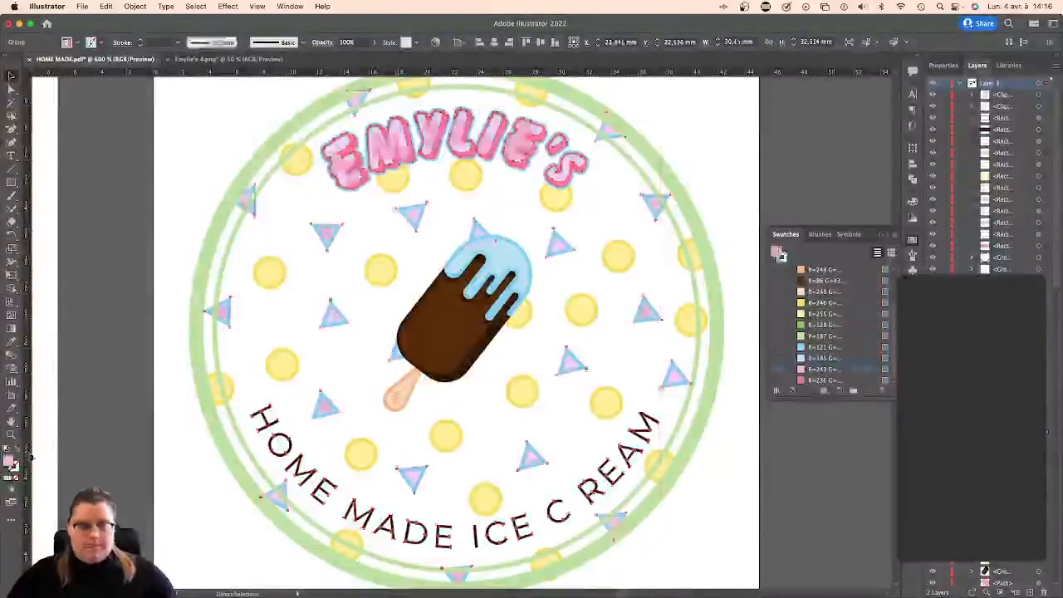
pyautogui.click(333, 241)
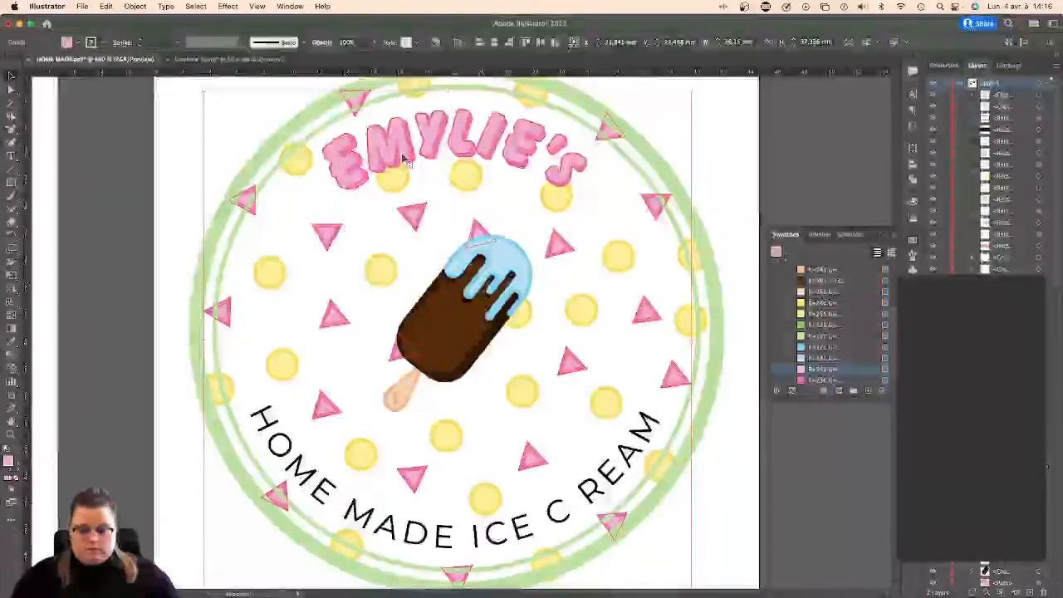
pyautogui.press('super+shift+g')
pyautogui.click(445, 204)
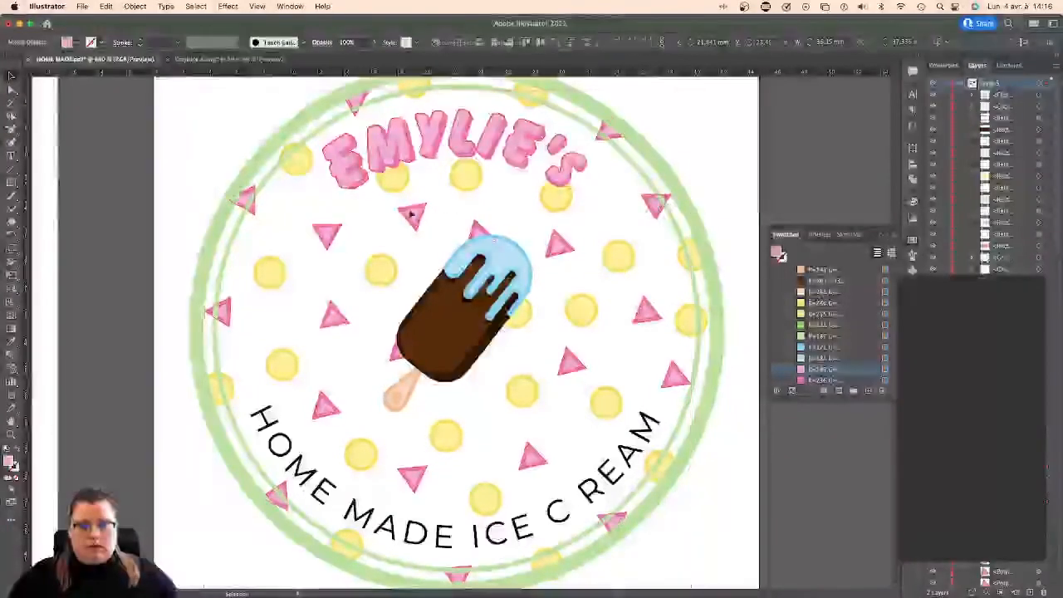
# Select only the pink triangles of the first badge, leaving out the lettering, and group them.
pyautogui.click(328, 236)
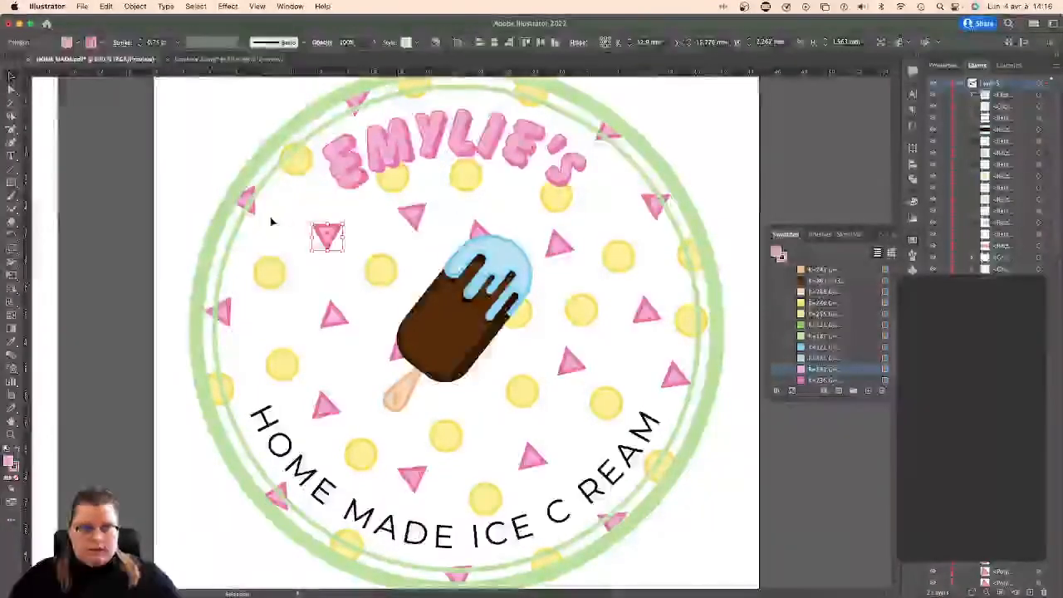
pyautogui.moveTo(226, 183); pyautogui.dragTo(350, 329)
pyautogui.keyDown('shift'); pyautogui.click(420, 215); pyautogui.keyUp('shift')
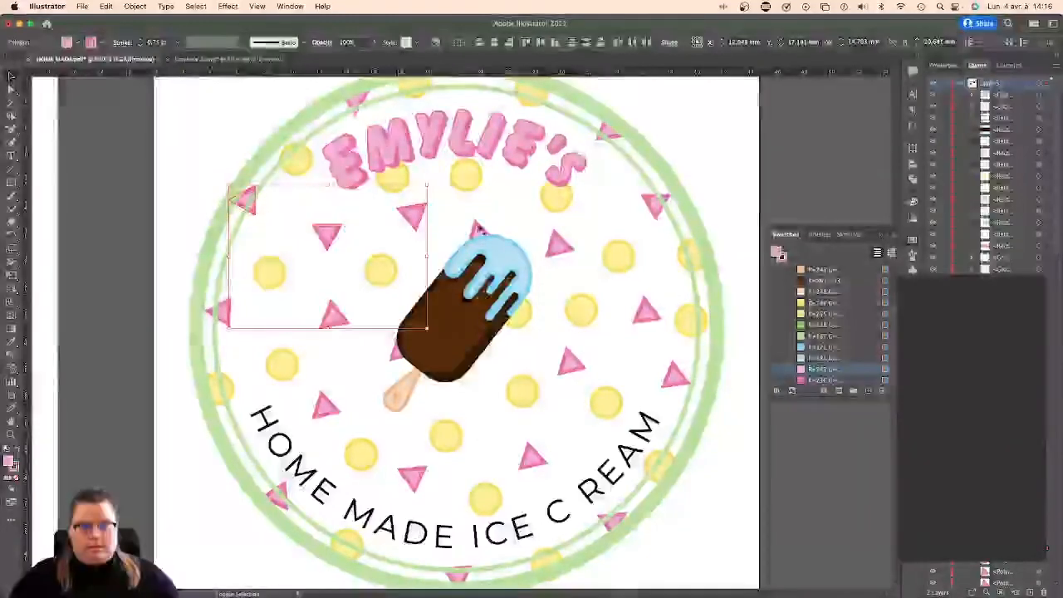
pyautogui.keyDown('shift'); pyautogui.click(478, 229); pyautogui.keyUp('shift')
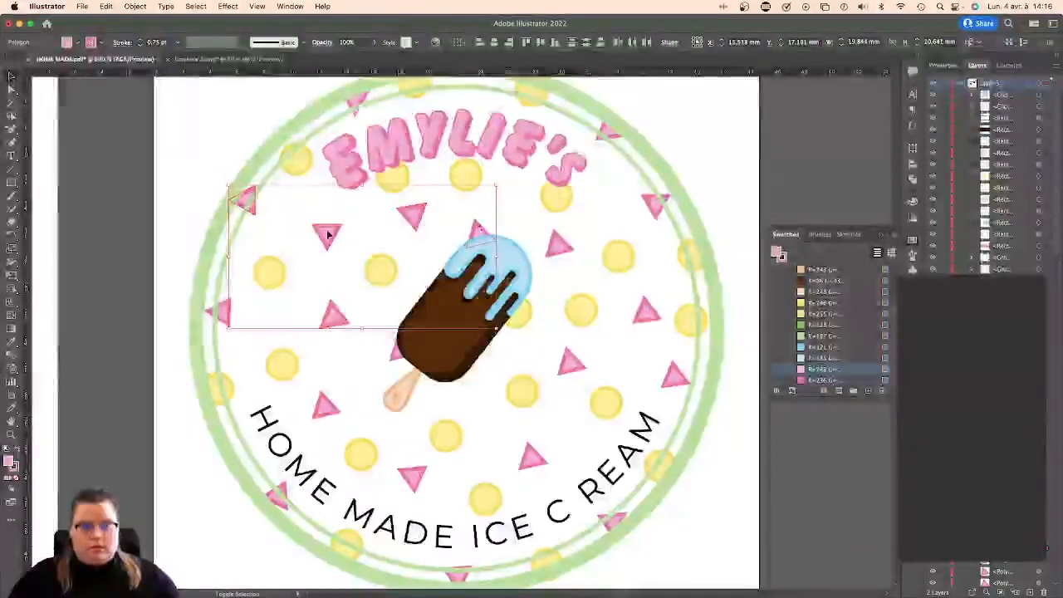
pyautogui.keyDown('shift'); pyautogui.click(356, 99); pyautogui.keyUp('shift')
pyautogui.keyDown('shift'); pyautogui.click(605, 129); pyautogui.keyUp('shift')
pyautogui.keyDown('shift'); pyautogui.click(655, 204); pyautogui.keyUp('shift')
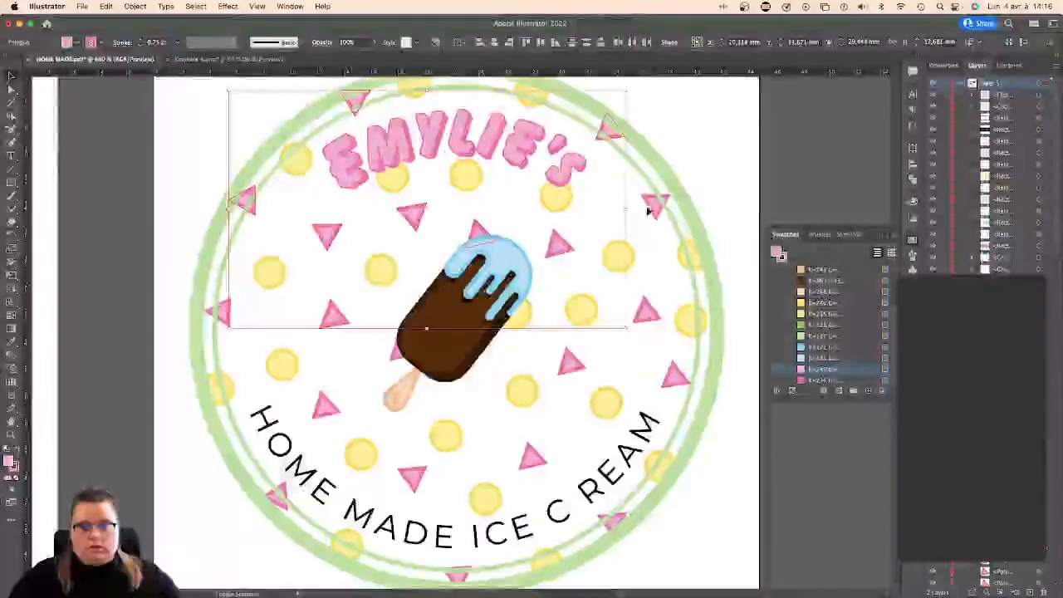
pyautogui.keyDown('shift'); pyautogui.click(649, 314); pyautogui.keyUp('shift')
pyautogui.keyDown('shift'); pyautogui.click(670, 376); pyautogui.keyUp('shift')
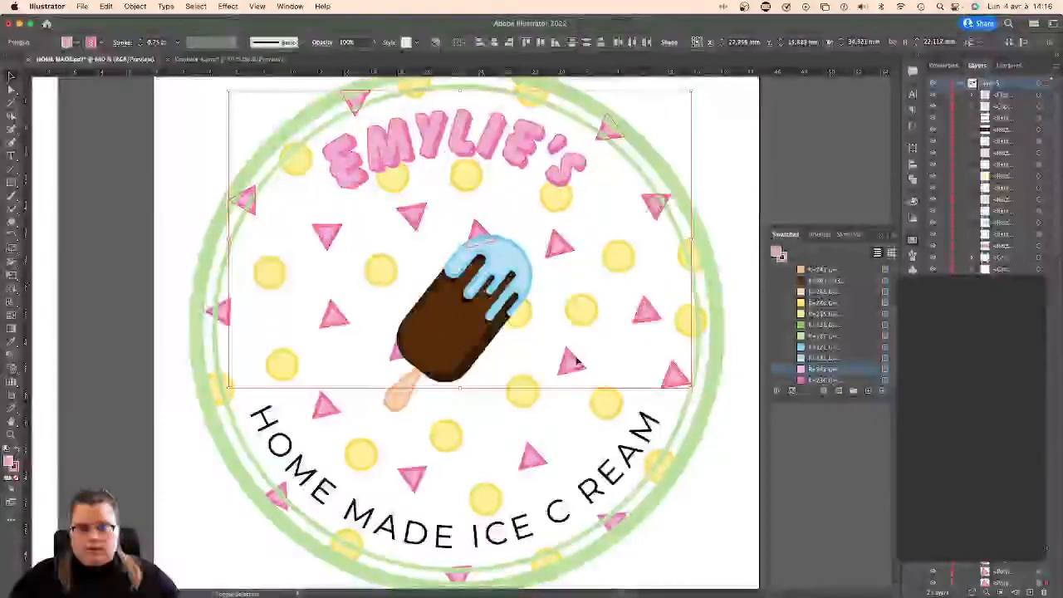
pyautogui.keyDown('shift'); pyautogui.click(572, 360); pyautogui.keyUp('shift')
pyautogui.keyDown('shift'); pyautogui.click(532, 454); pyautogui.keyUp('shift')
pyautogui.keyDown('shift'); pyautogui.click(615, 521); pyautogui.keyUp('shift')
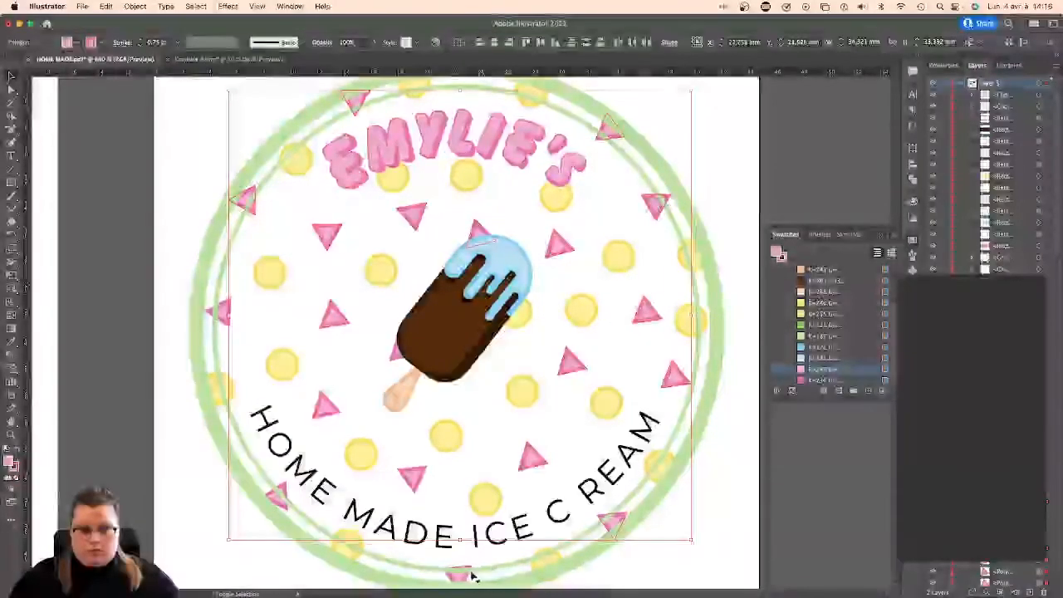
pyautogui.keyDown('shift'); pyautogui.click(459, 572); pyautogui.keyUp('shift')
pyautogui.keyDown('shift'); pyautogui.click(413, 478); pyautogui.keyUp('shift')
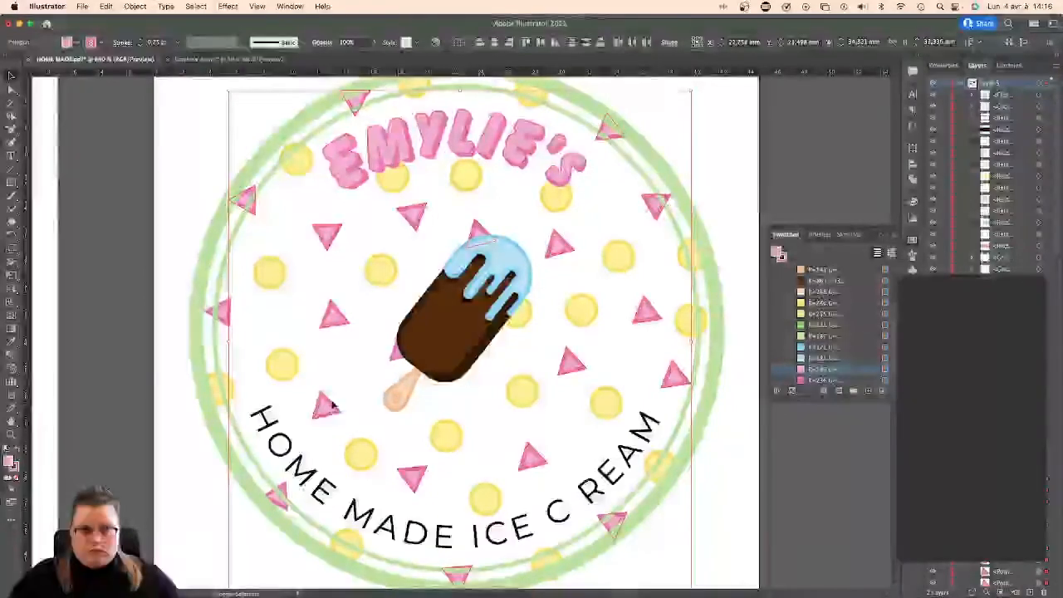
pyautogui.keyDown('shift'); pyautogui.click(397, 350); pyautogui.keyUp('shift')
pyautogui.keyDown('shift'); pyautogui.click(275, 500); pyautogui.keyUp('shift')
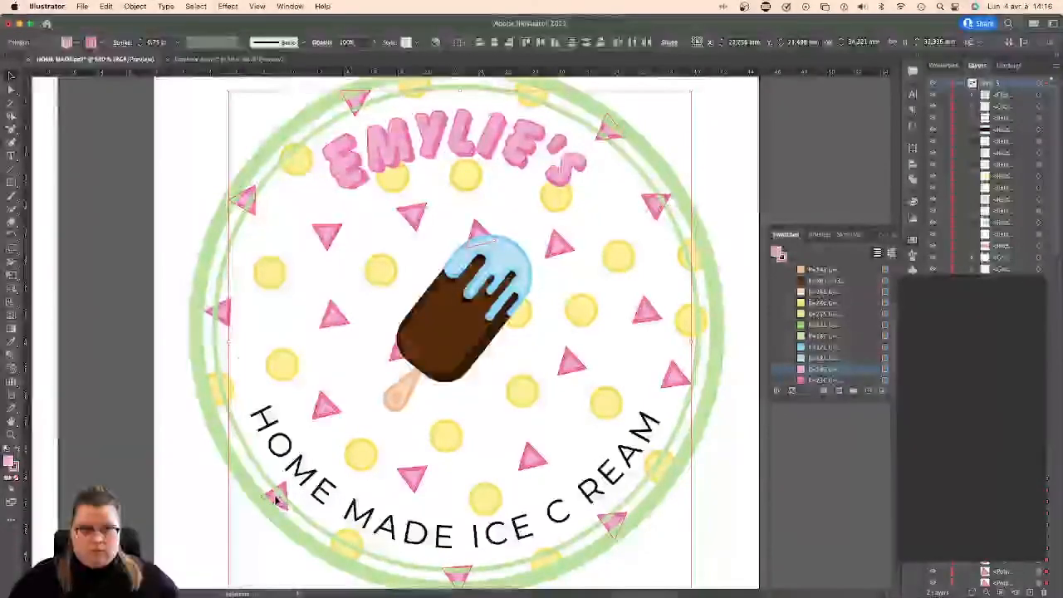
pyautogui.keyDown('shift'); pyautogui.click(220, 312); pyautogui.keyUp('shift')
pyautogui.press('super+g')
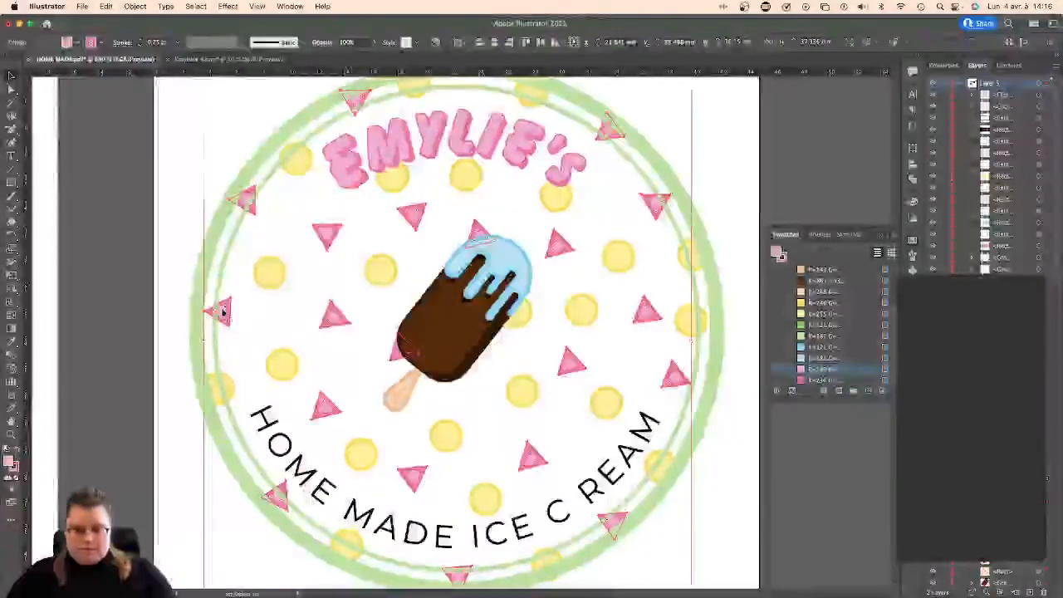
# Recolour the first small badge's triangle group with the R=121 blue stroke and R=185 light blue fill, and deselect it.
pyautogui.click(15, 467)
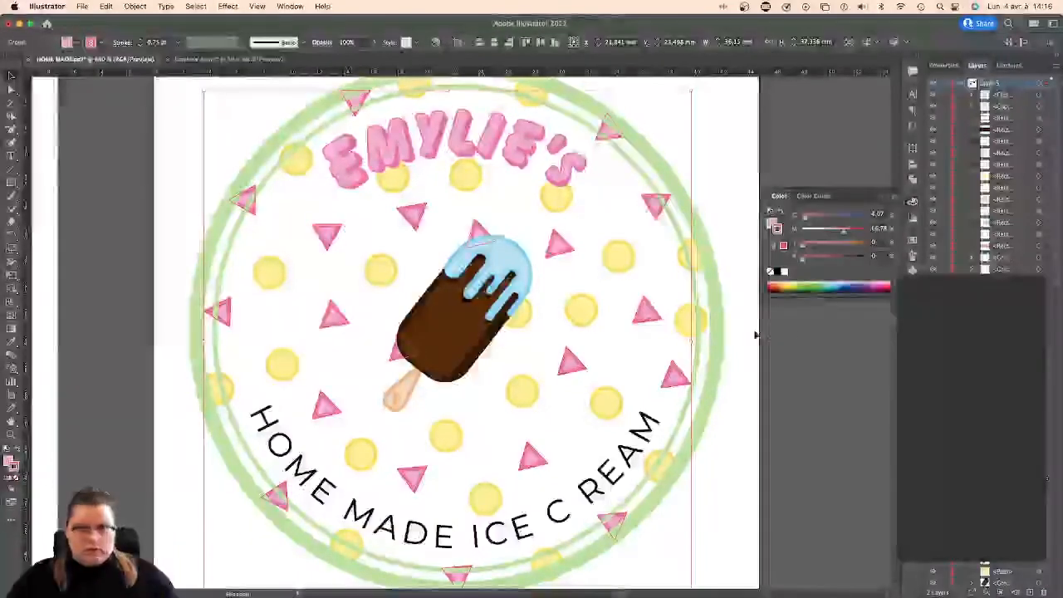
pyautogui.click(912, 290)
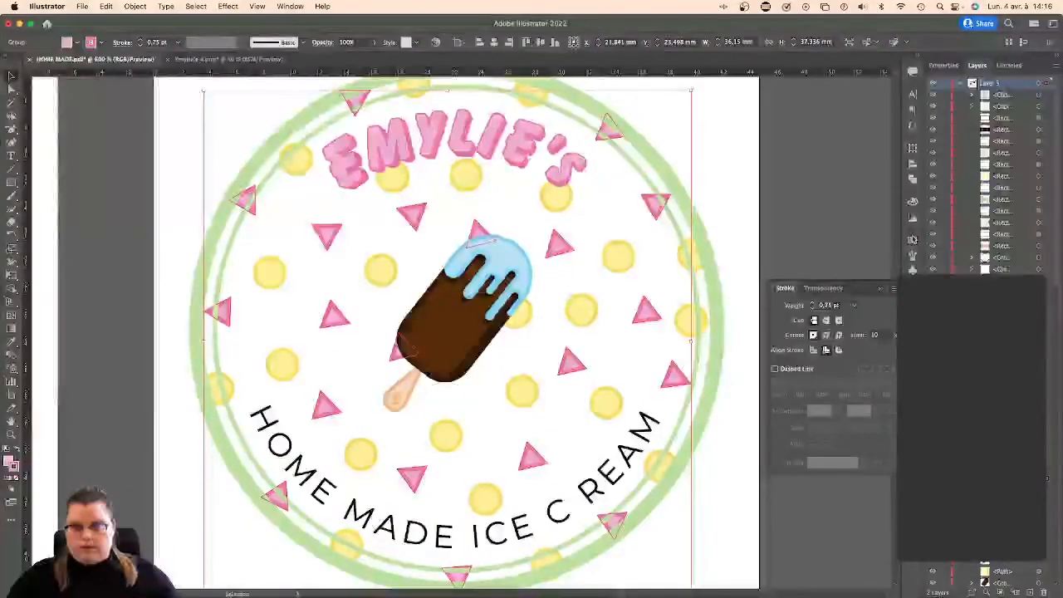
pyautogui.click(913, 239)
pyautogui.click(810, 349)
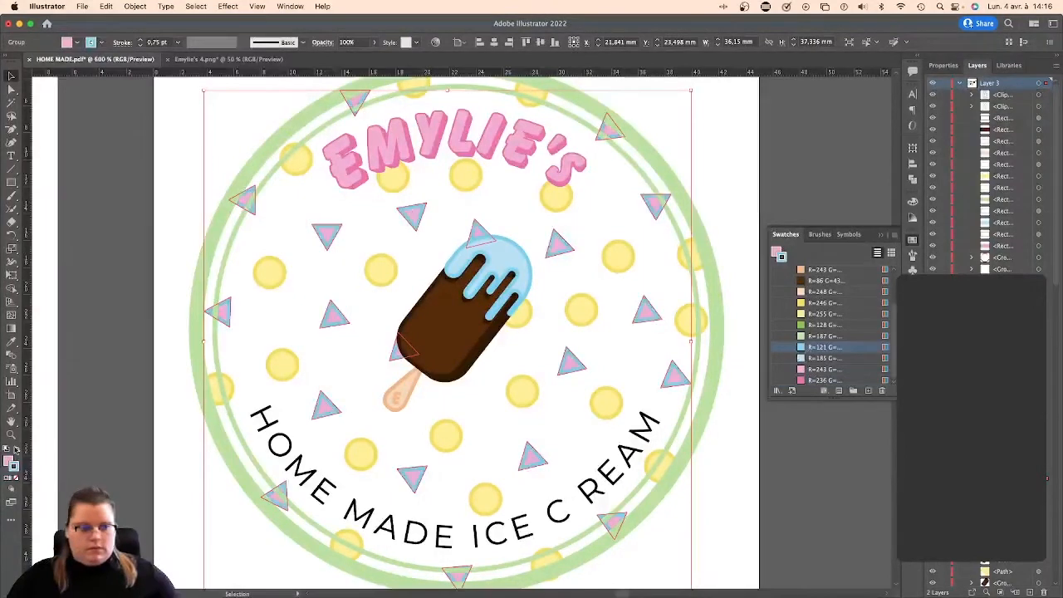
pyautogui.click(8, 462)
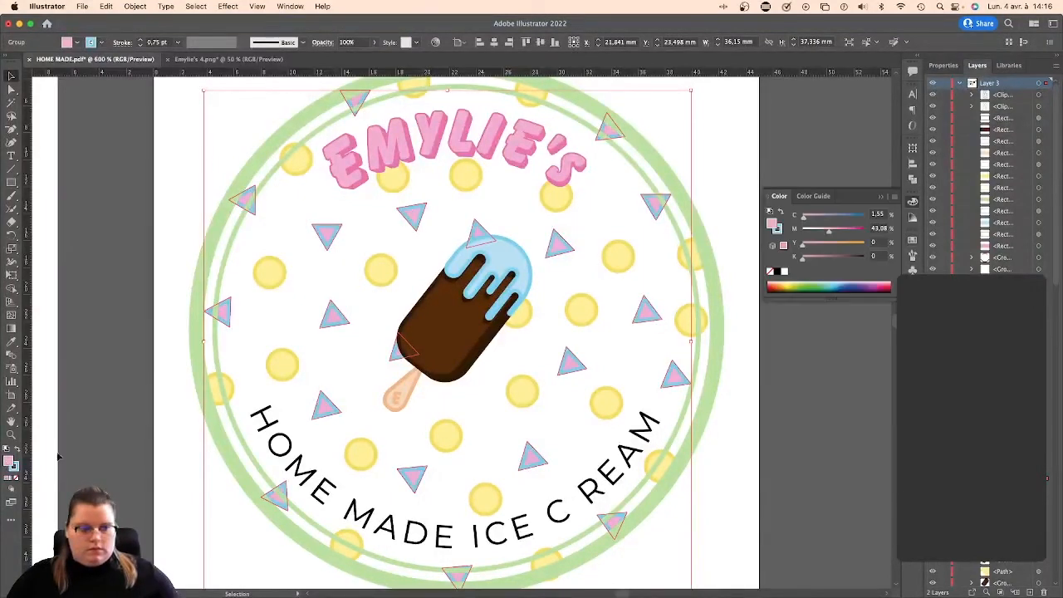
pyautogui.click(913, 240)
pyautogui.click(799, 358)
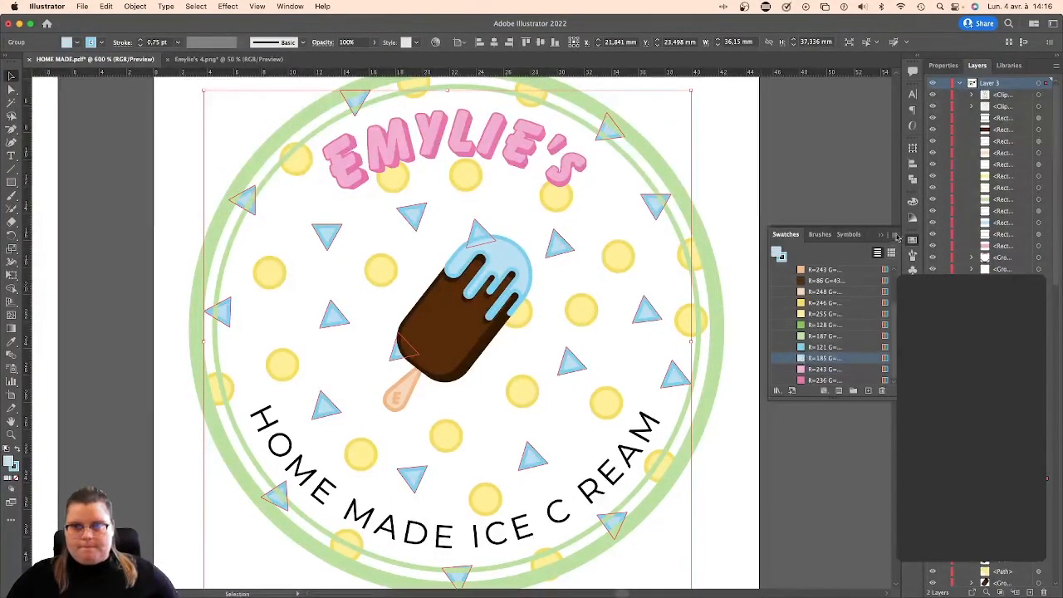
pyautogui.click(882, 237)
pyautogui.press('super+minus')
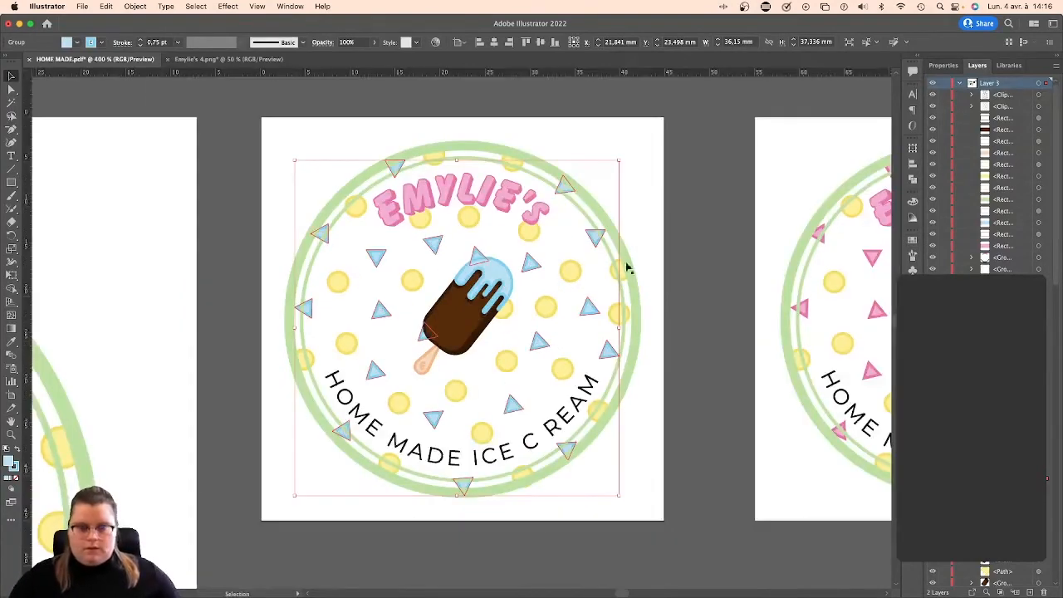
pyautogui.click(685, 260)
# Isolate the ice cream group in the first small badge and give its dripping icing the R=236 pink stroke.
pyautogui.click(502, 278)
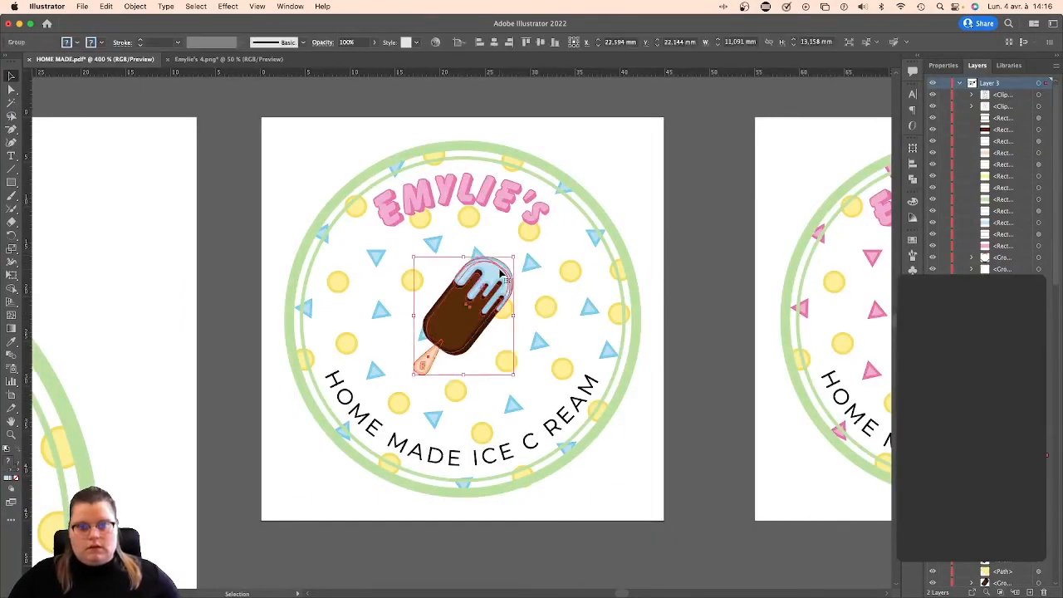
pyautogui.doubleClick(497, 273)
pyautogui.click(497, 272)
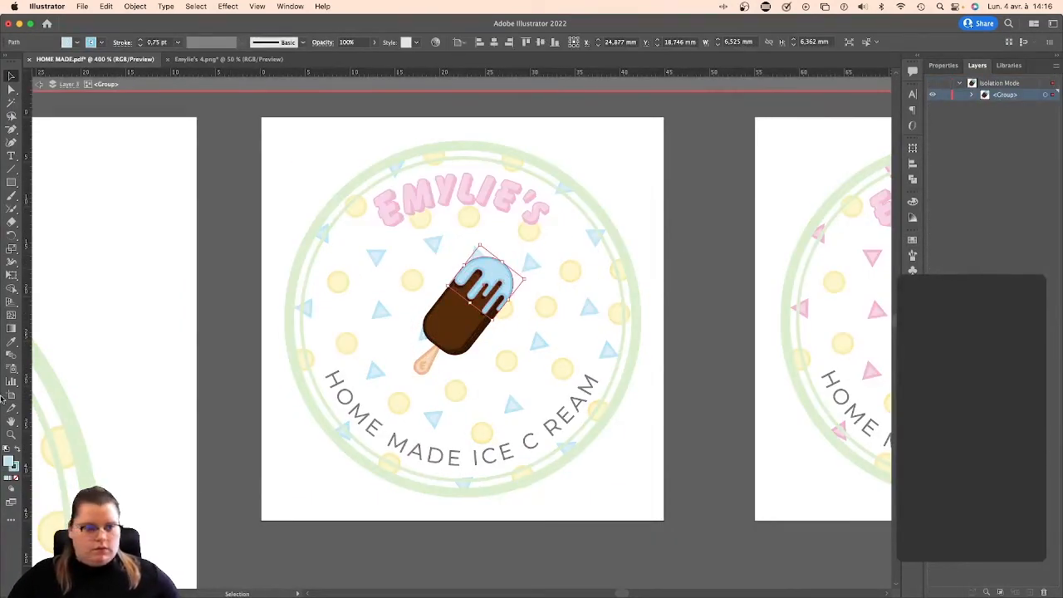
pyautogui.click(14, 467)
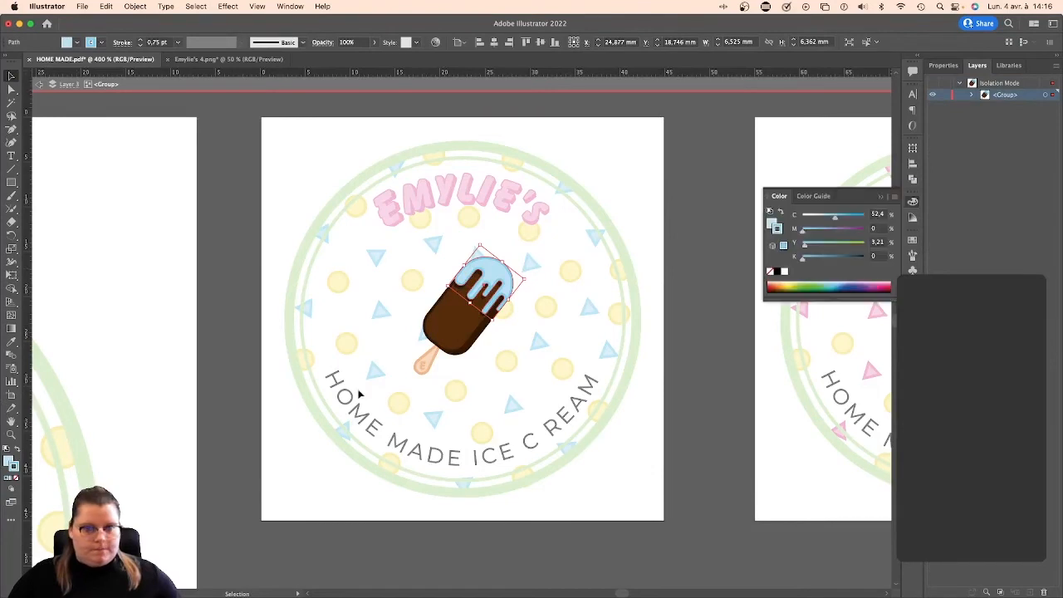
pyautogui.click(911, 240)
pyautogui.click(824, 380)
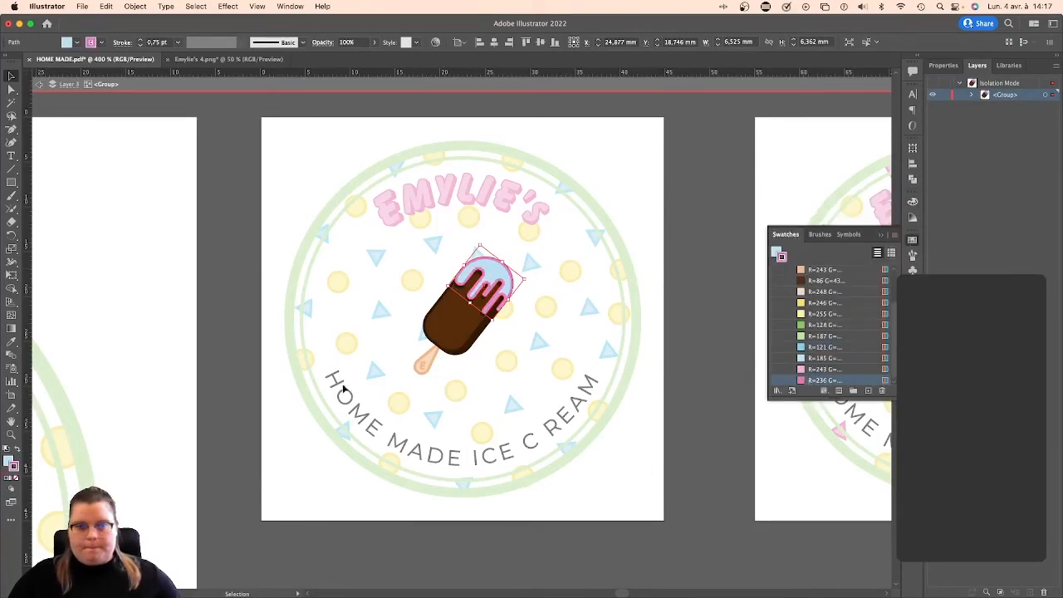
pyautogui.click(803, 370)
pyautogui.press('super+z')
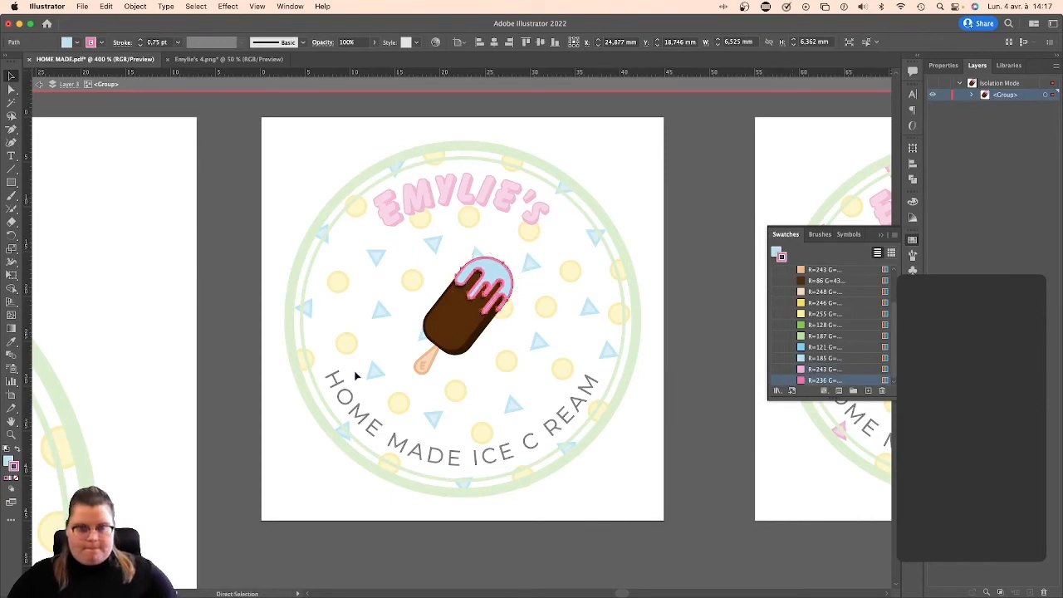
# Fill the icing with the R=243 light pink swatch and leave the ice cream group's isolation.
pyautogui.click(8, 462)
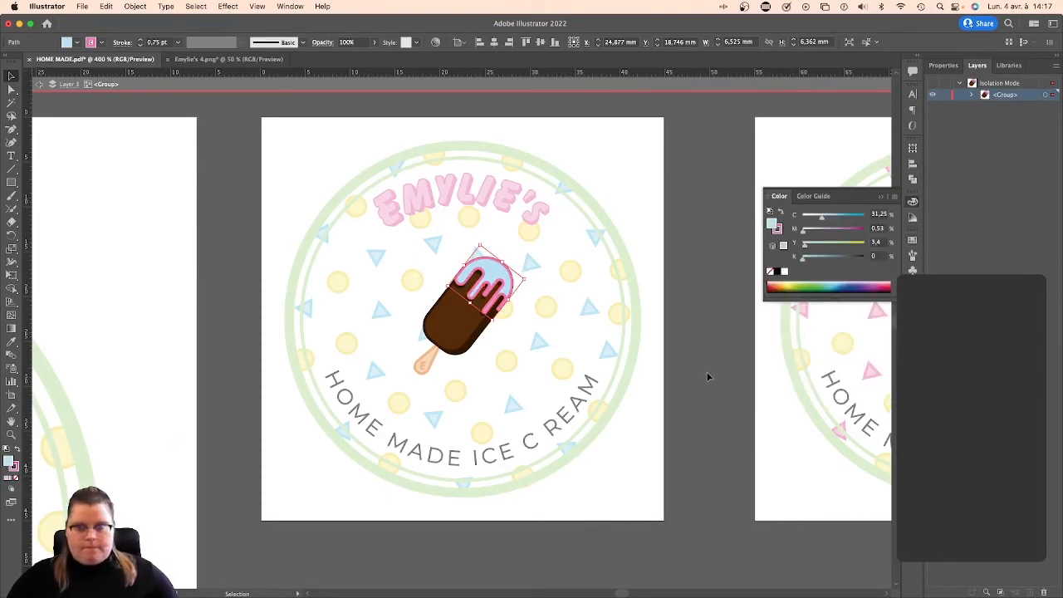
pyautogui.click(913, 240)
pyautogui.click(814, 373)
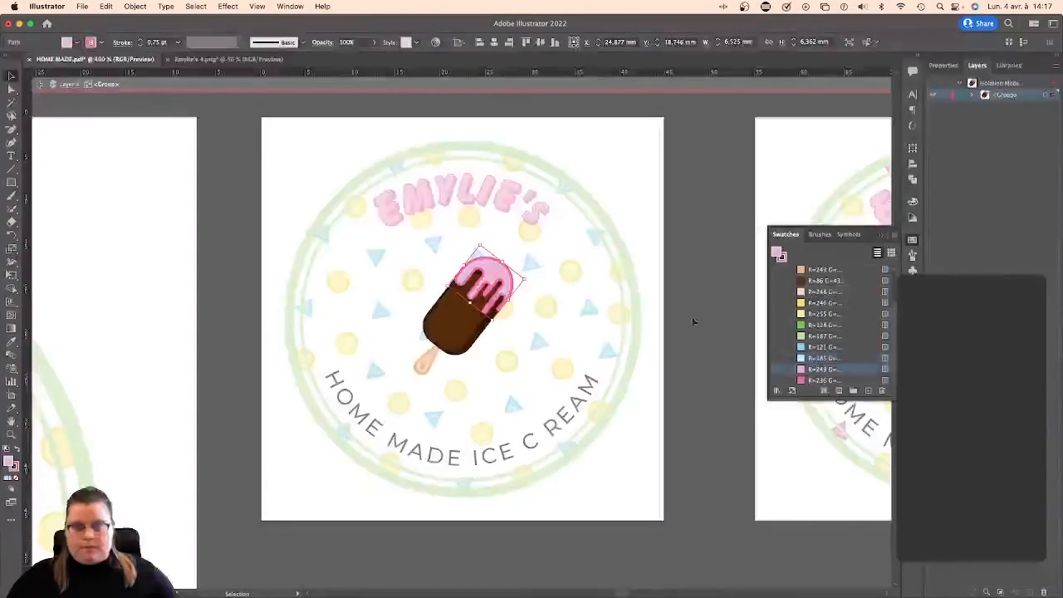
pyautogui.click(689, 288)
pyautogui.doubleClick(687, 273)
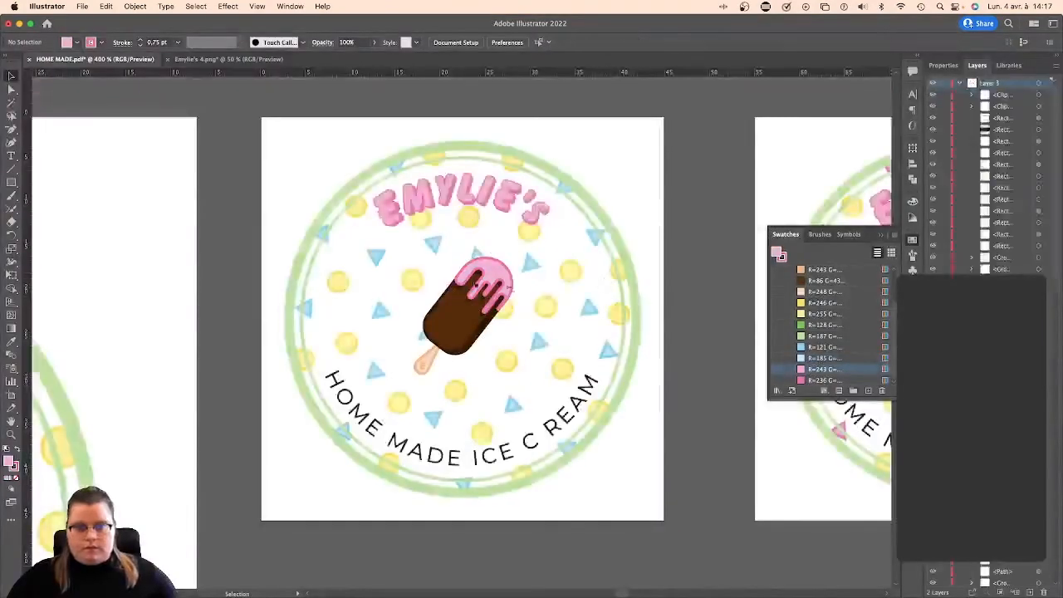
# Reduce the pink icing's stroke weight to 0.5 pt inside its group and leave isolation.
pyautogui.doubleClick(495, 272)
pyautogui.click(496, 274)
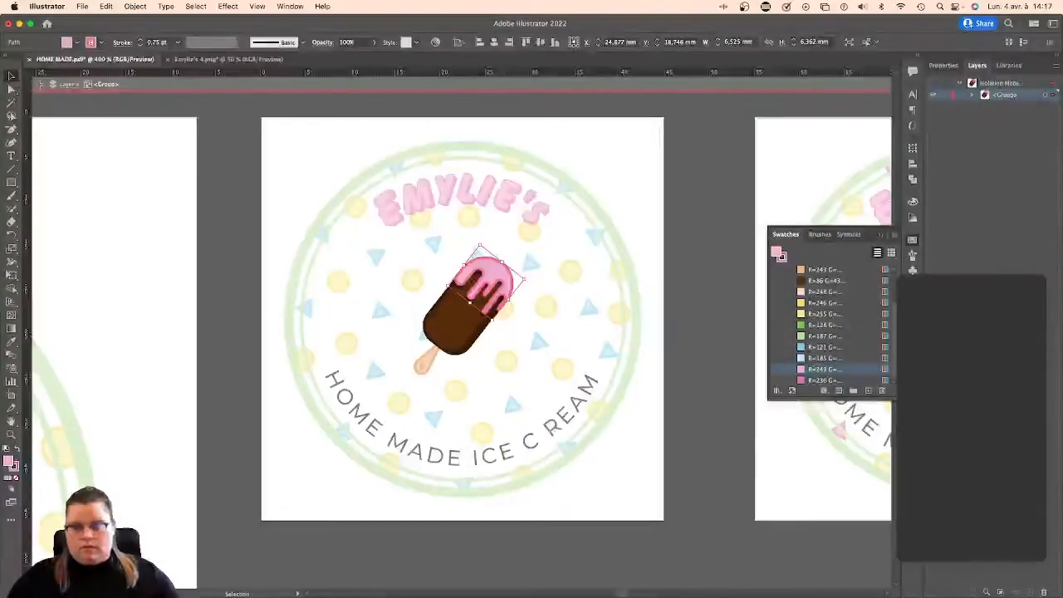
pyautogui.click(912, 293)
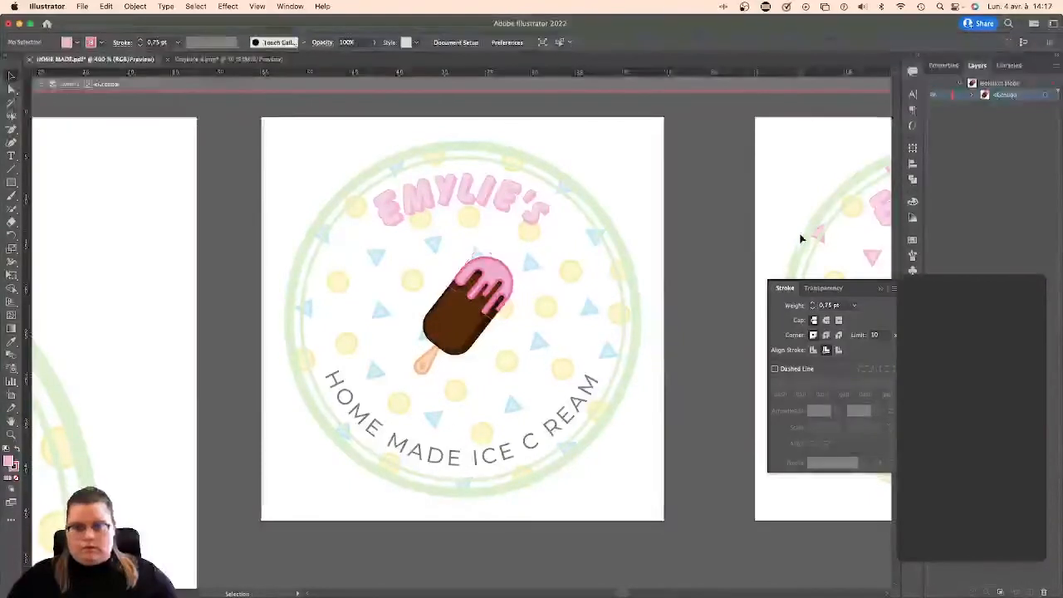
pyautogui.click(812, 308)
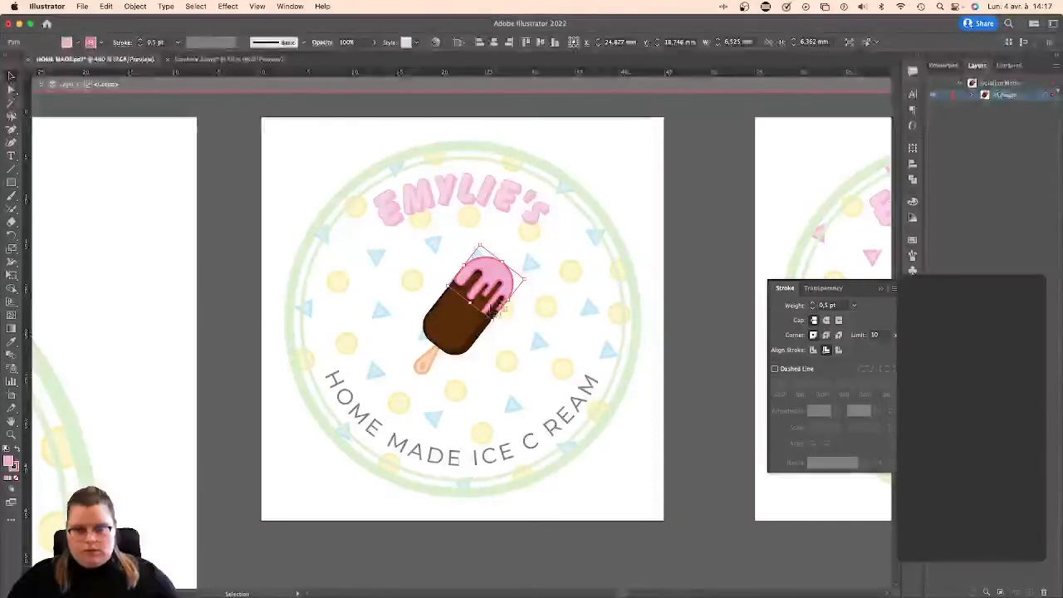
pyautogui.doubleClick(718, 258)
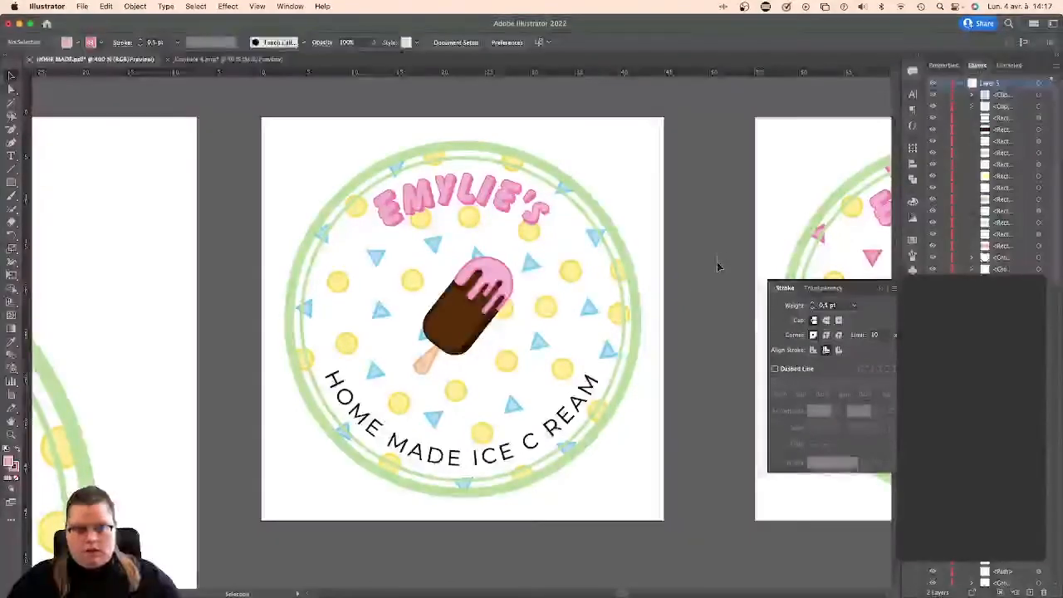
pyautogui.click(881, 289)
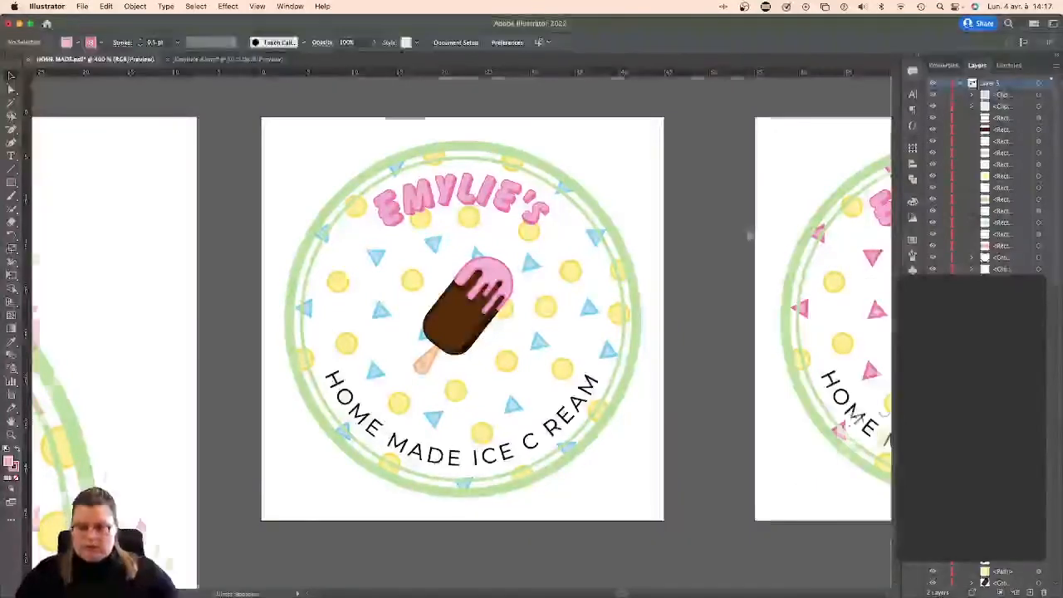
# Recolour the lower-right badge's yellow dots by sampling the blue of the first small badge's triangles with the Eyedropper.
pyautogui.press('super+minus')
pyautogui.press('super+minus')
pyautogui.scroll(-3, 518, 238)
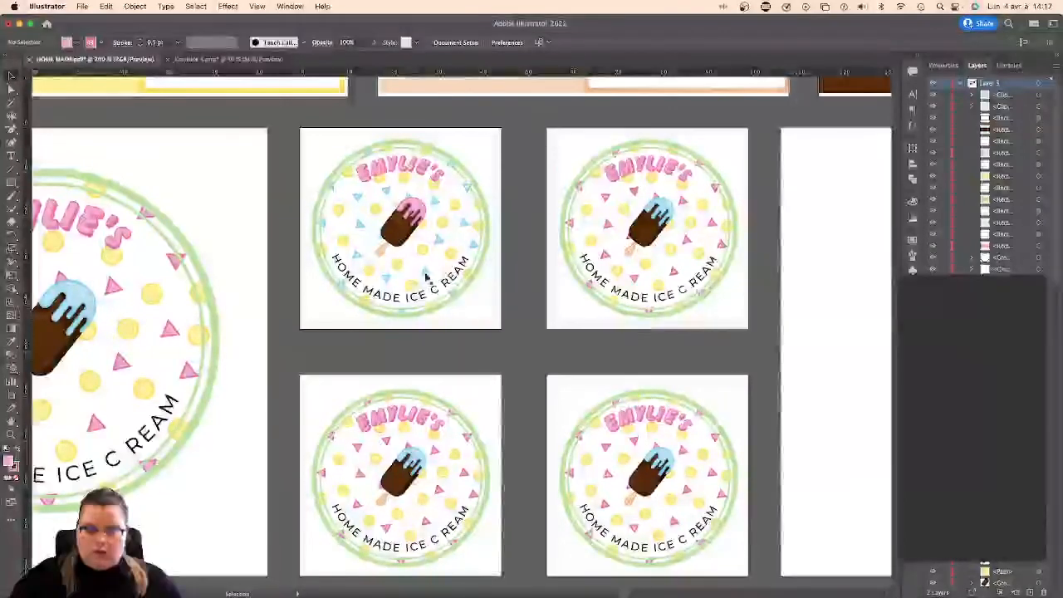
pyautogui.click(627, 468)
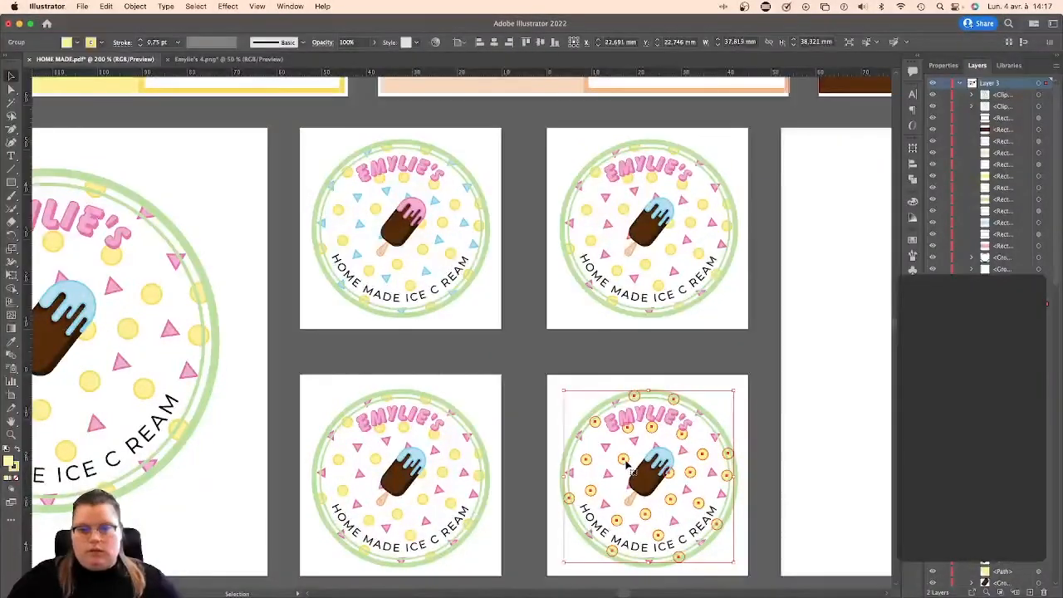
pyautogui.click(12, 340)
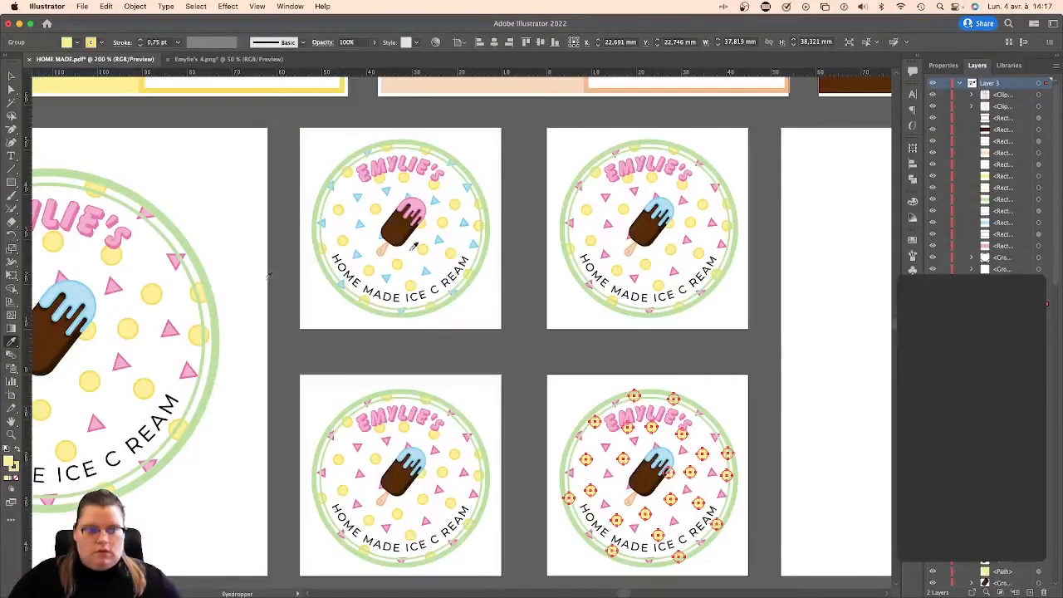
pyautogui.click(441, 241)
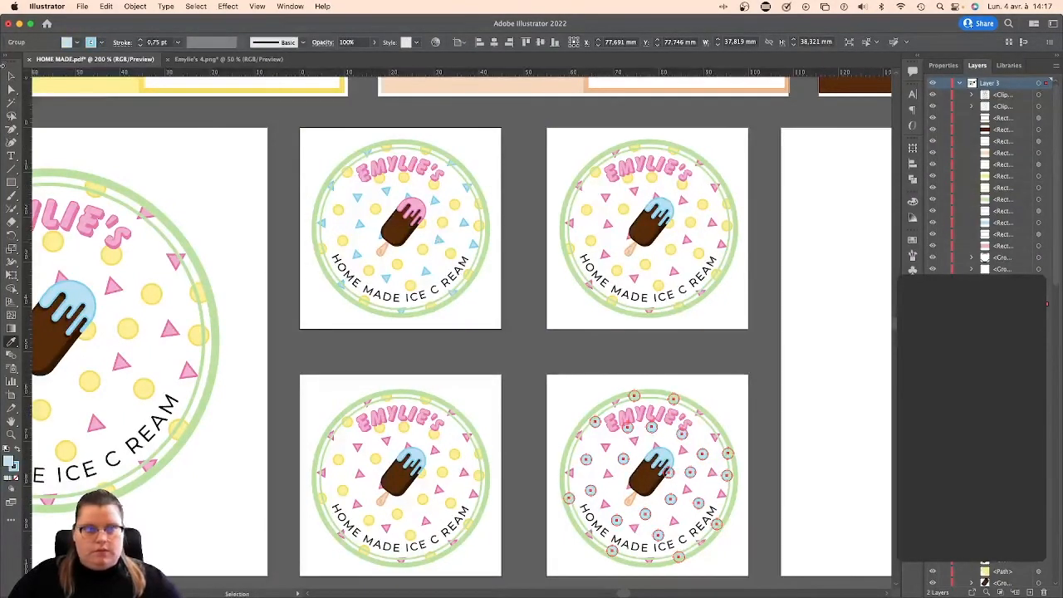
pyautogui.press('v')
# Recolour the lower-right badge's pink triangles and lettering faces with the yellow sampled from the first small badge, and deselect them.
pyautogui.click(631, 444)
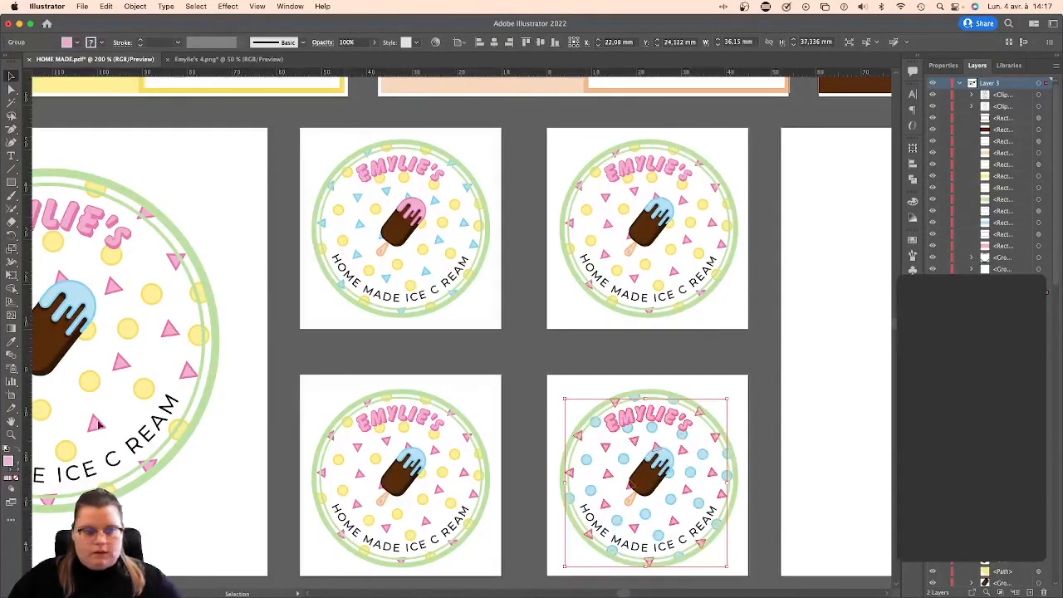
pyautogui.click(12, 341)
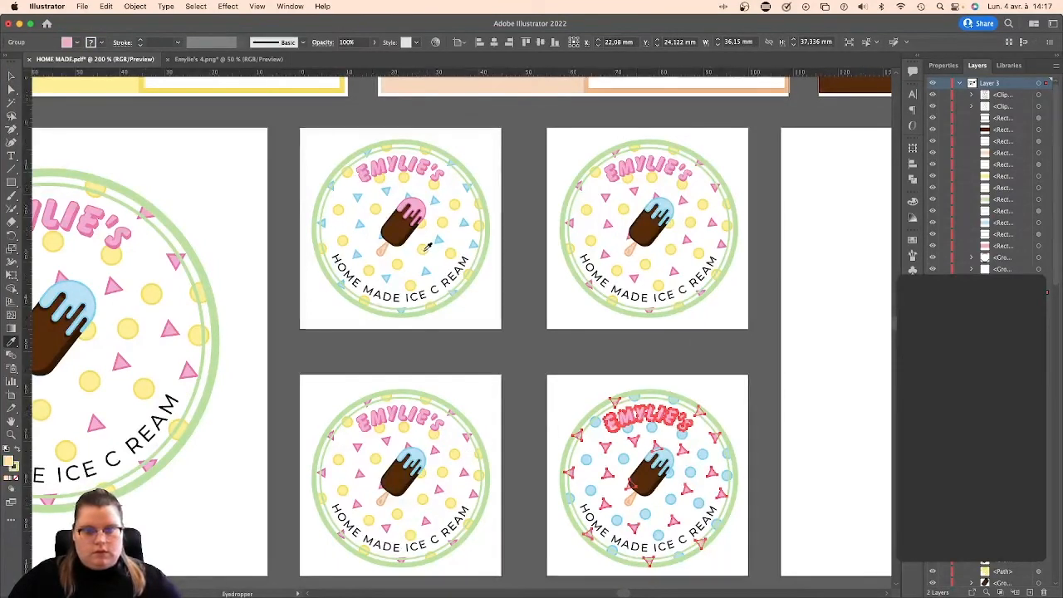
pyautogui.click(316, 235)
pyautogui.press('v')
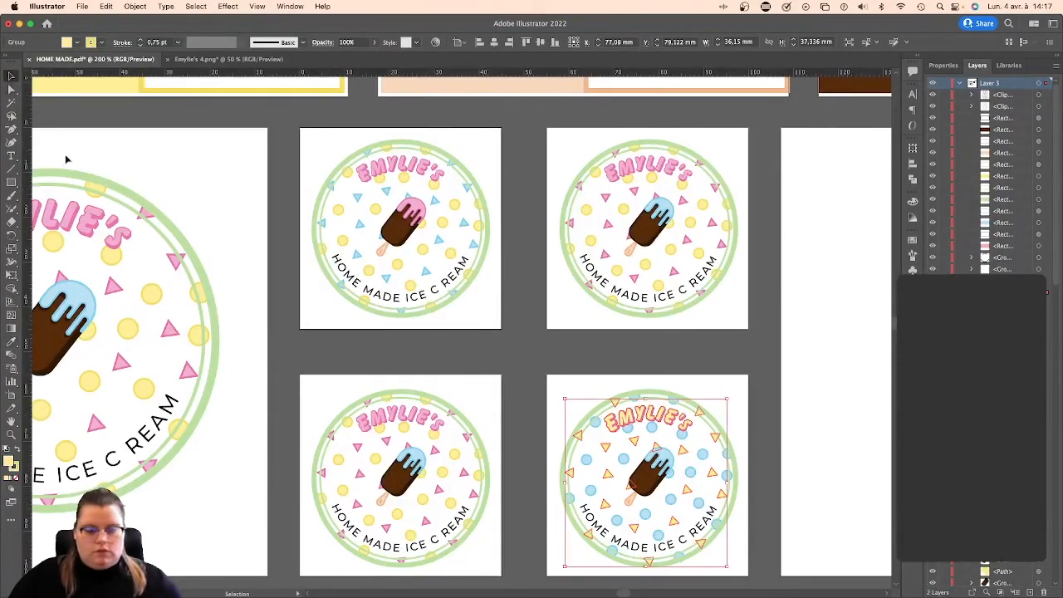
pyautogui.click(629, 375)
# Isolate the lower-right badge's text group and fill the pink shadow of the EMYLIE'S lettering with the R=128 green swatch.
pyautogui.click(650, 409)
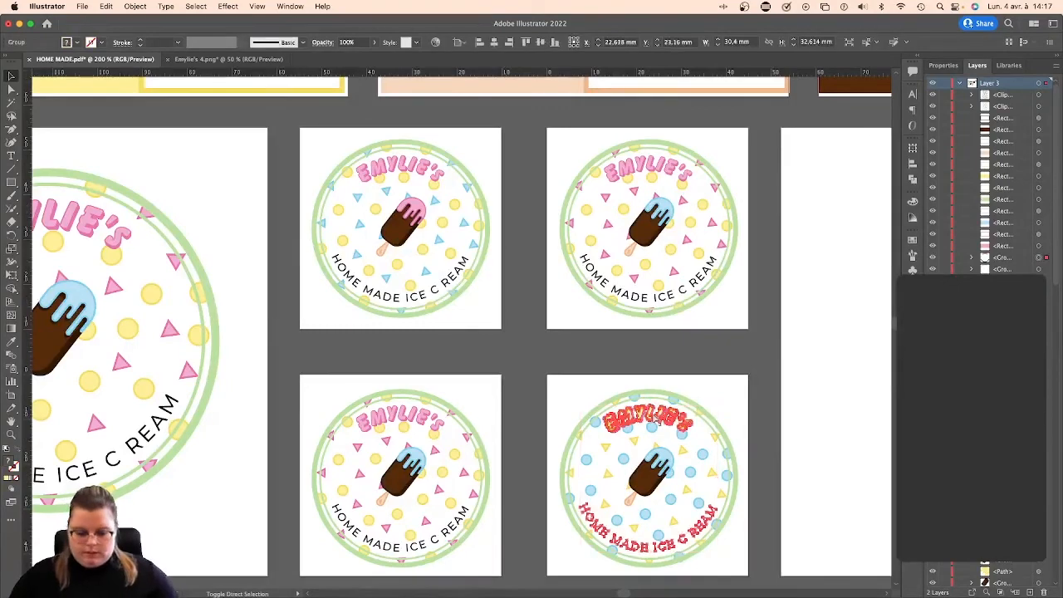
pyautogui.doubleClick(654, 419)
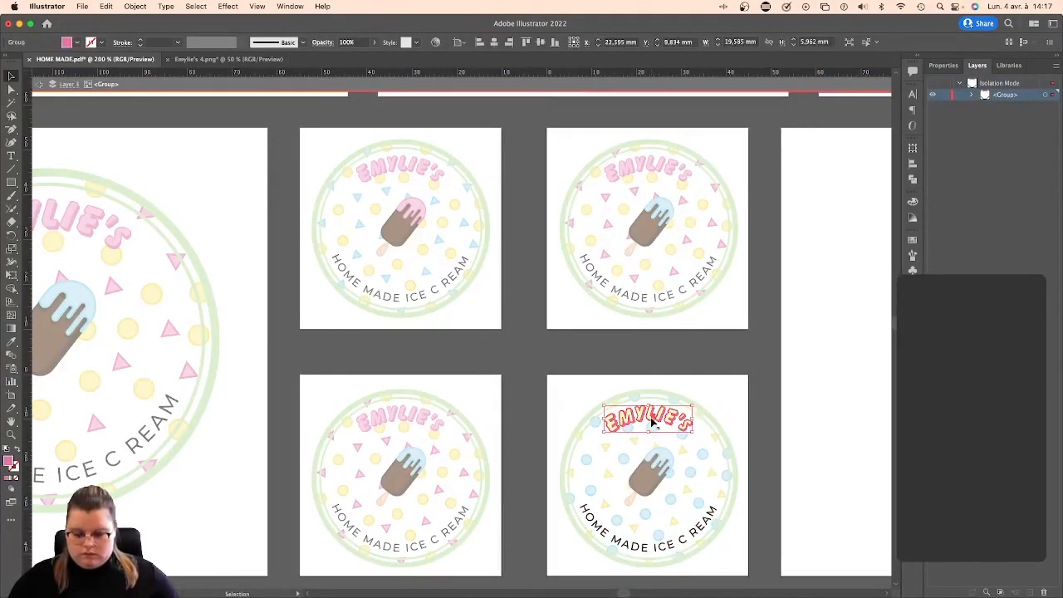
pyautogui.press('super+equal')
pyautogui.press('super+equal')
pyautogui.press('super+equal')
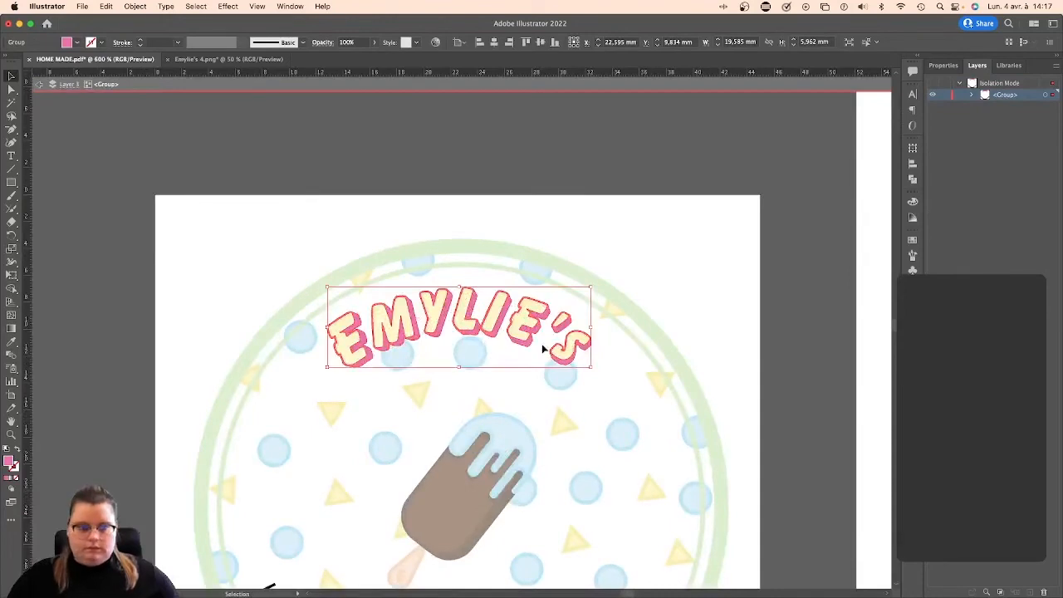
pyautogui.click(520, 267)
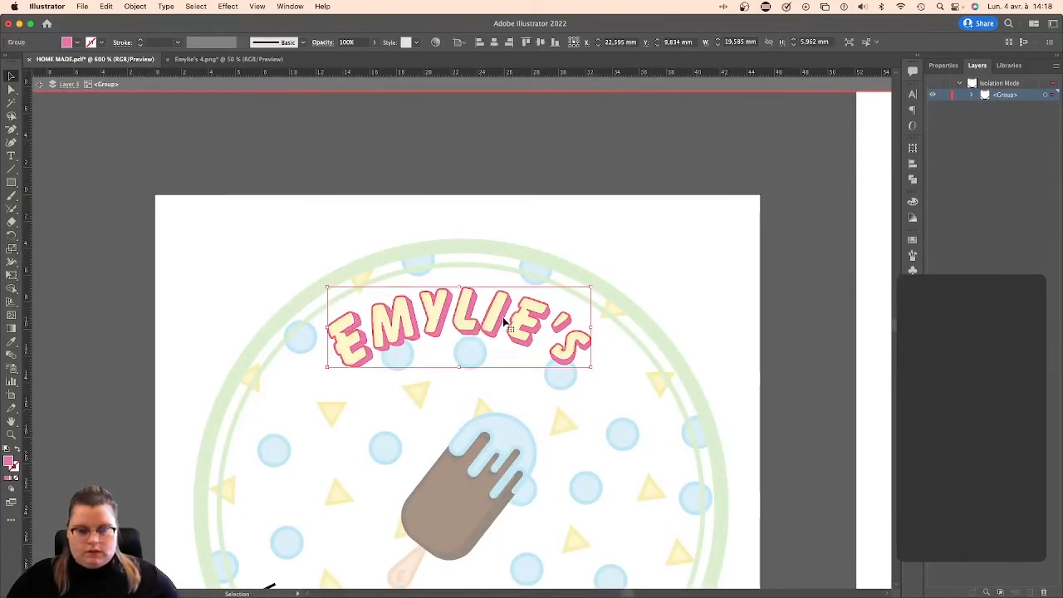
pyautogui.scroll(2, 513, 319)
pyautogui.hscroll(-2, 512, 319)
pyautogui.press('super+F10')
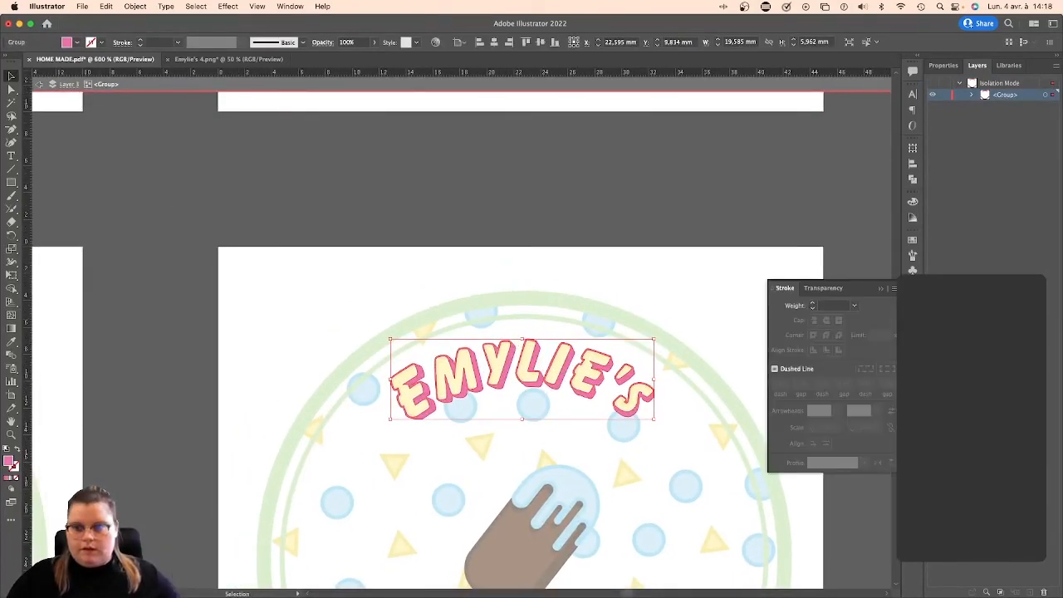
pyautogui.click(913, 244)
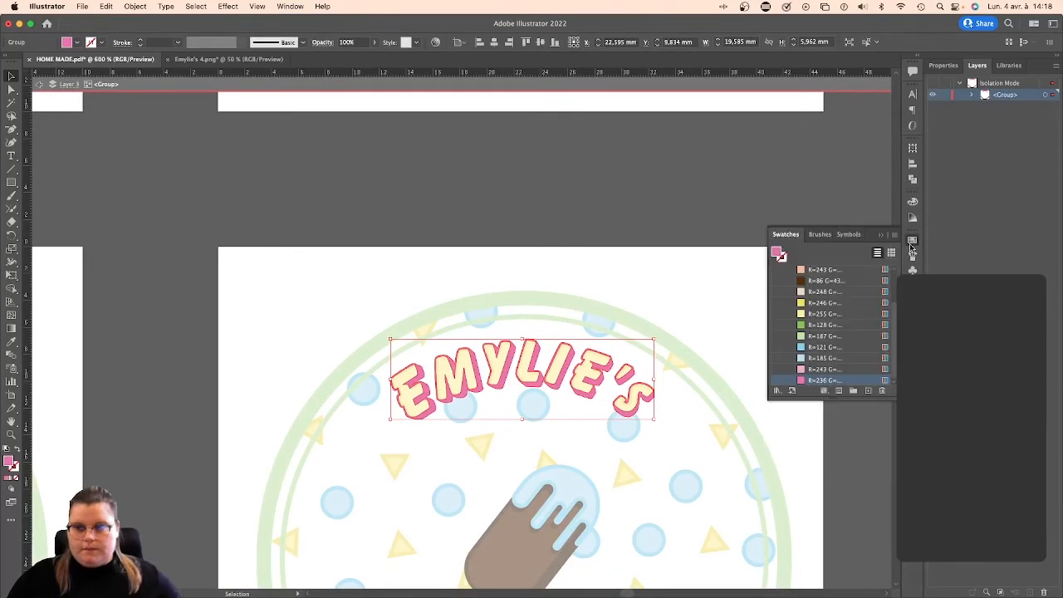
pyautogui.click(816, 325)
# Leave isolation and ungroup the yellow group that mixes the lower-right badge's triangles with the lettering faces.
pyautogui.click(588, 378)
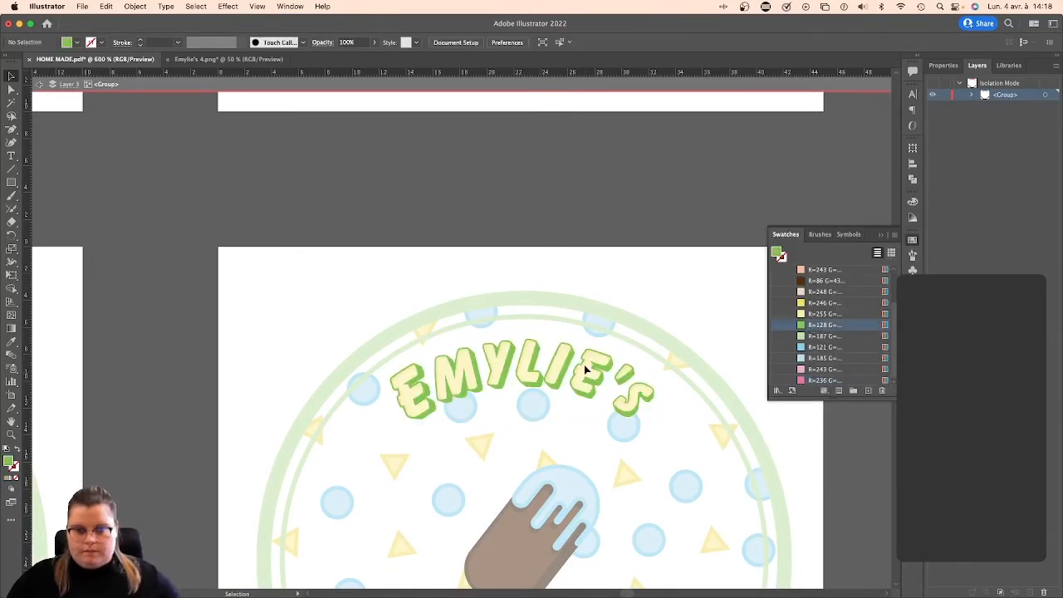
pyautogui.press('Escape')
pyautogui.click(588, 376)
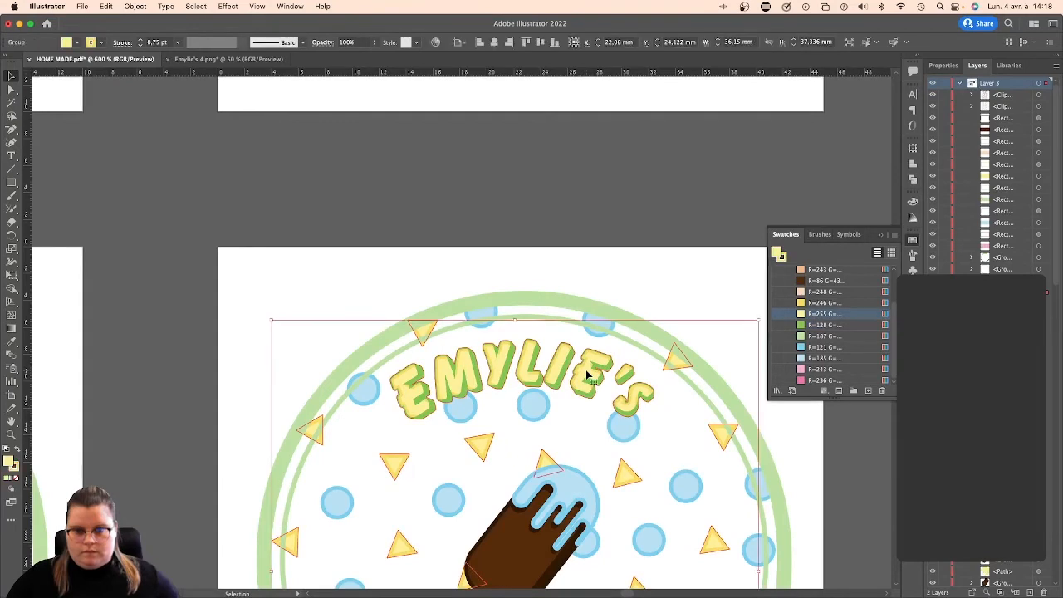
pyautogui.press('super+shift+g')
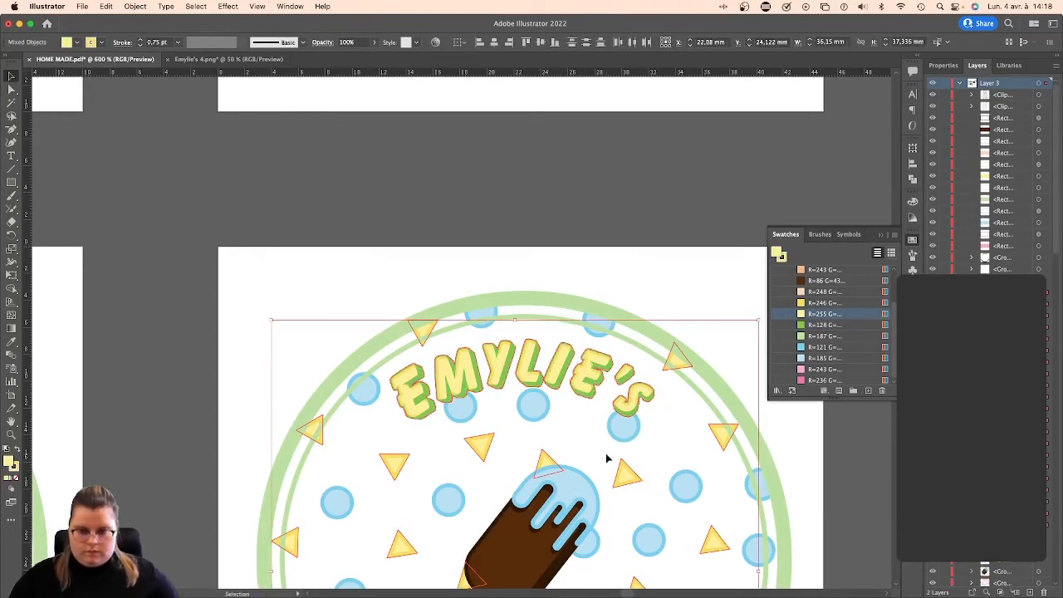
# Fill the yellow front face of the EMYLIE'S lettering with the light green R=187 swatch and remove its stroke.
pyautogui.click(592, 397)
pyautogui.click(613, 417)
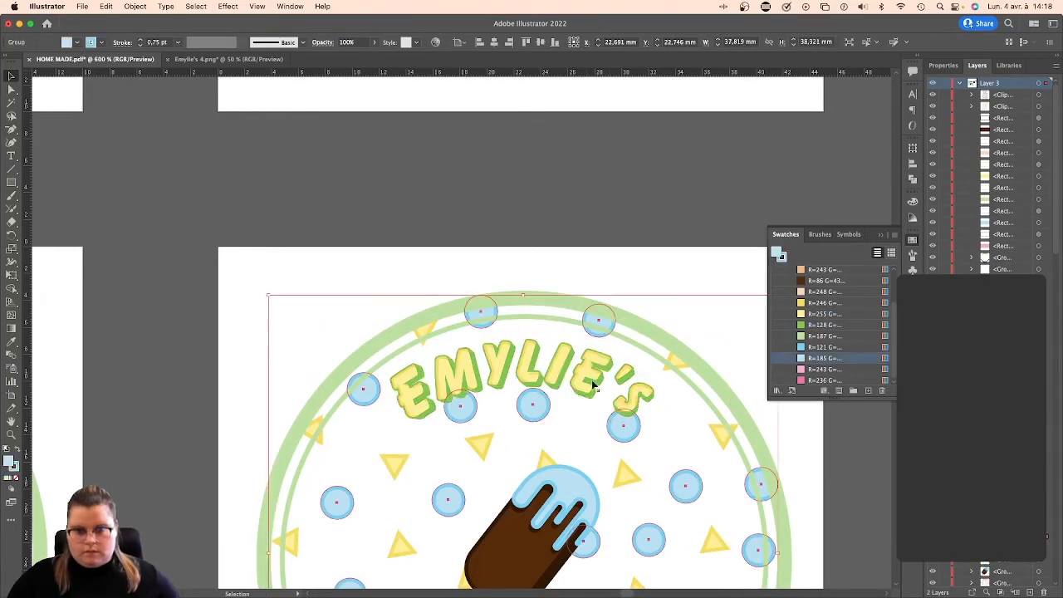
pyautogui.click(587, 376)
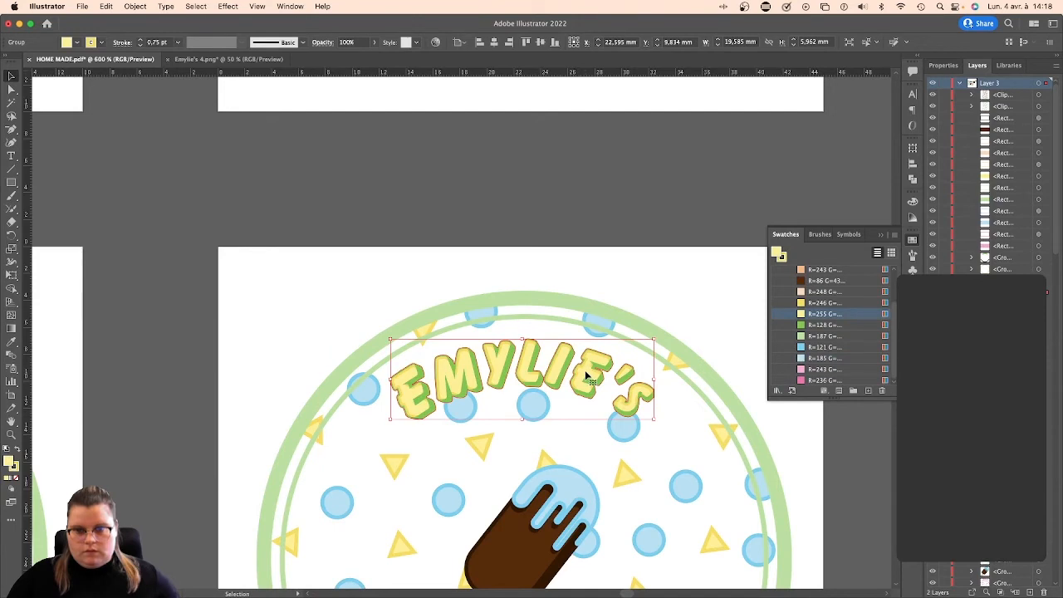
pyautogui.click(815, 337)
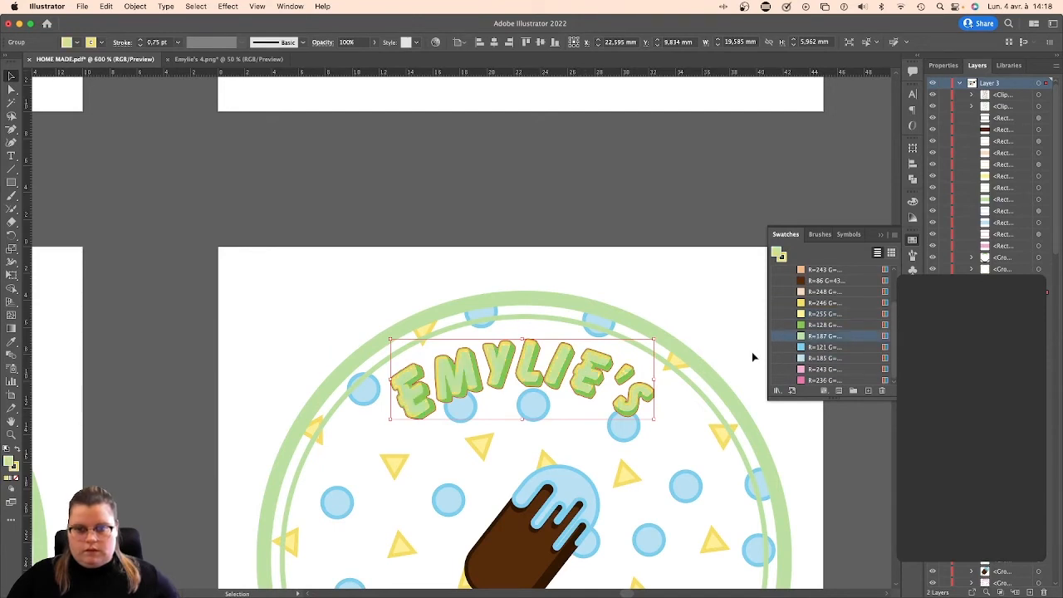
pyautogui.click(14, 468)
pyautogui.click(16, 480)
pyautogui.click(285, 378)
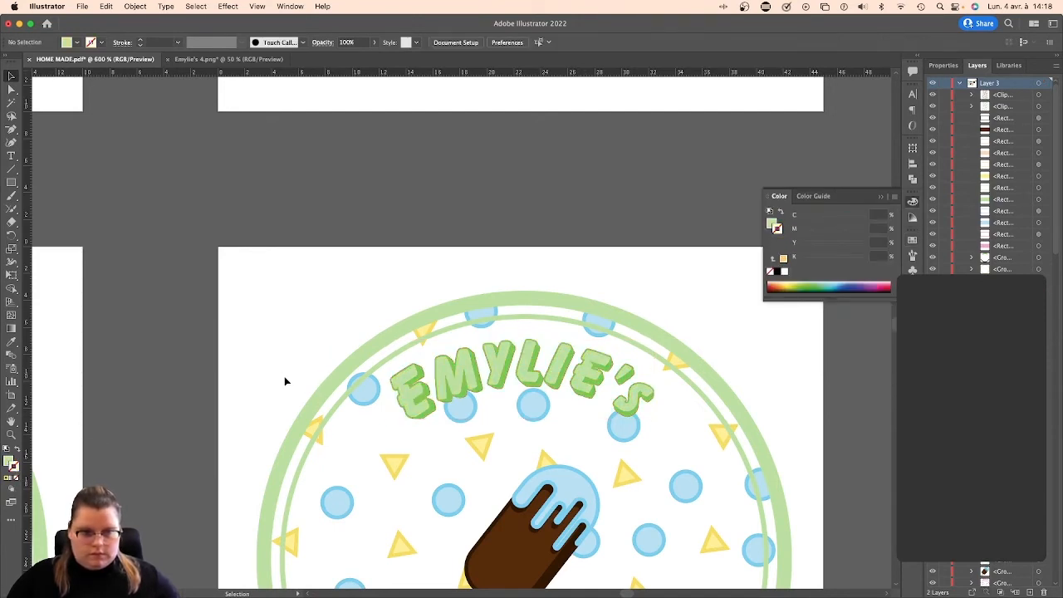
# Change the stroke of the double ring around the badge with blue dots to the light pink R=243 swatch.
pyautogui.click(426, 333)
pyautogui.press('super+minus')
pyautogui.press('super+minus')
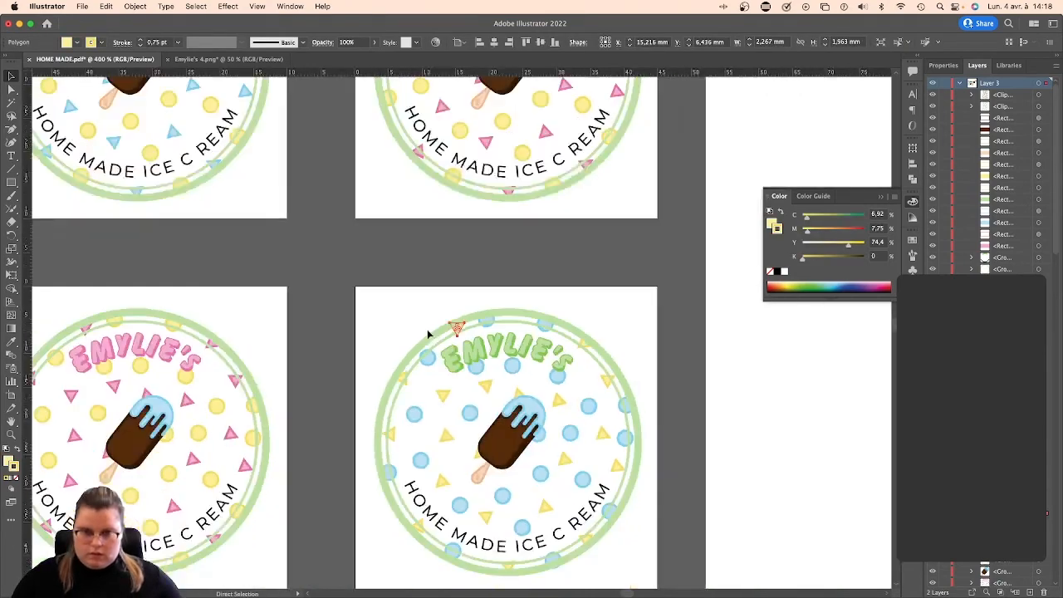
pyautogui.click(530, 299)
pyautogui.click(530, 322)
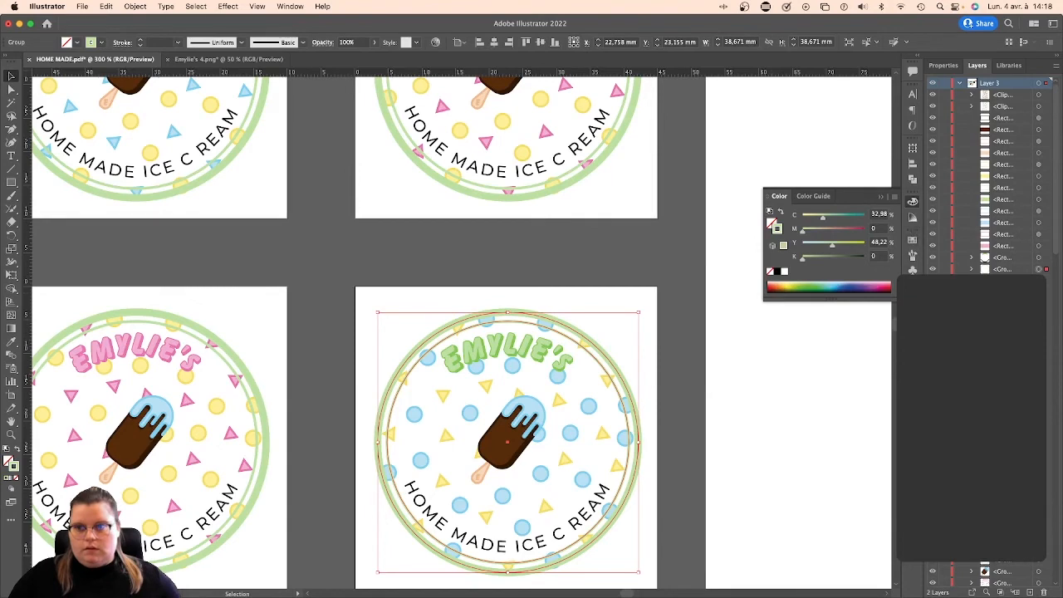
pyautogui.click(913, 292)
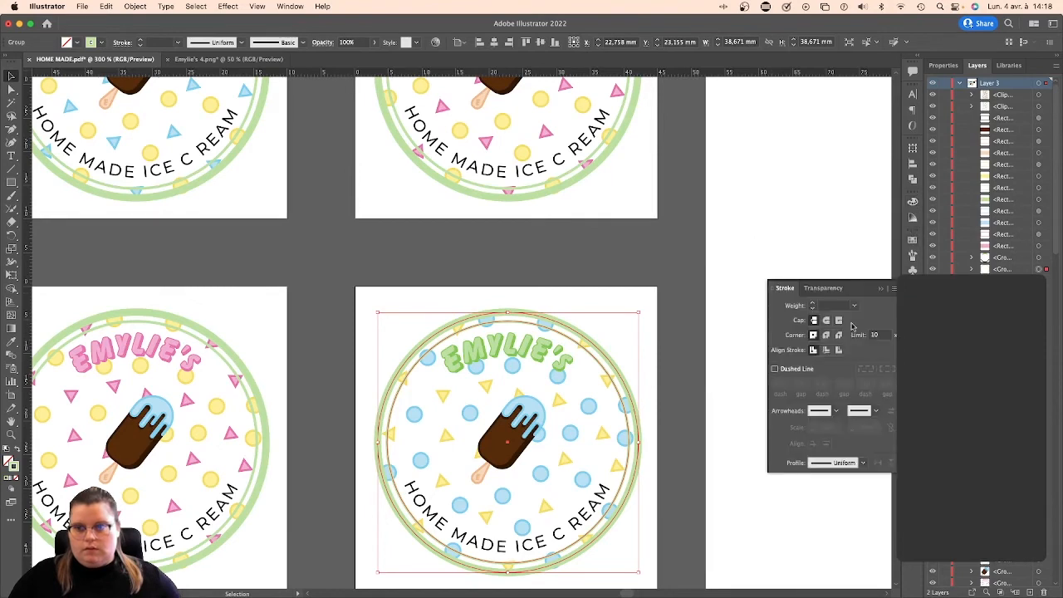
pyautogui.click(913, 240)
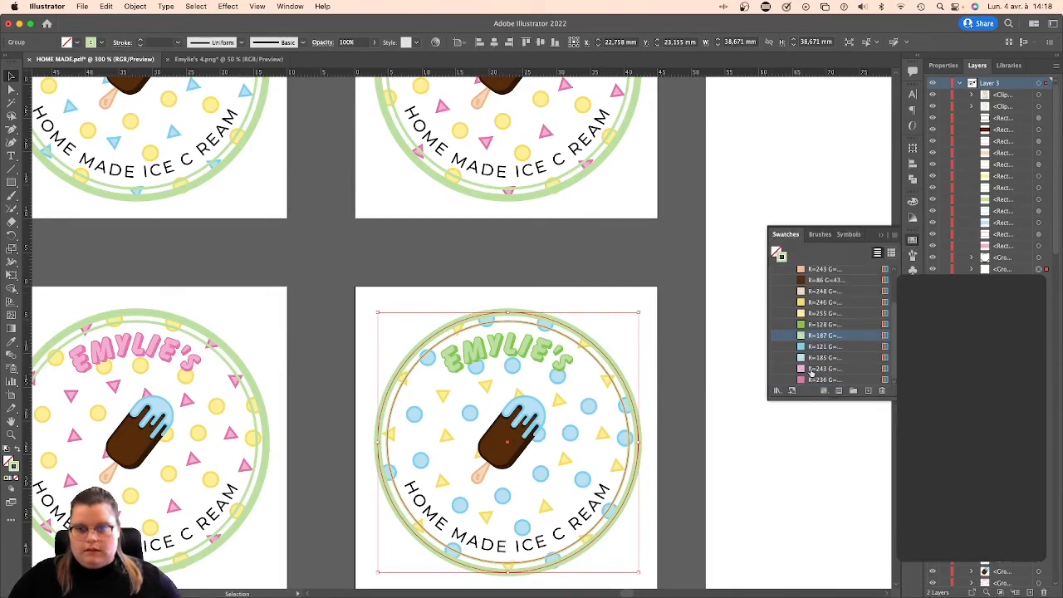
pyautogui.click(815, 370)
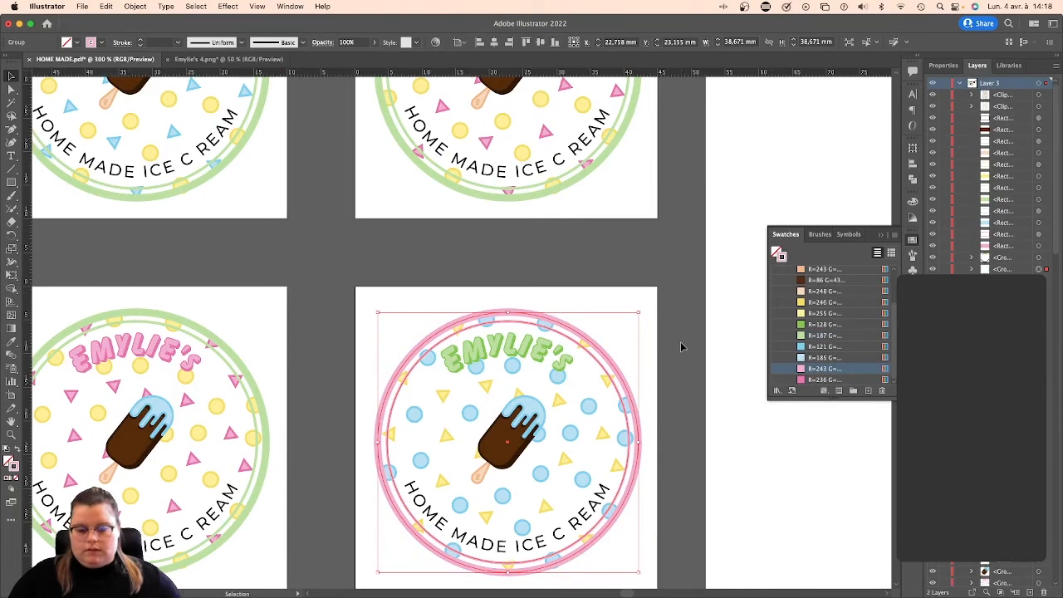
pyautogui.click(648, 356)
# Recolour the ice cream glaze inside the pink-ringed badge with a green R=128 stroke and a light green R=187 fill.
pyautogui.scroll(3, 647, 356)
pyautogui.hscroll(-4, 648, 356)
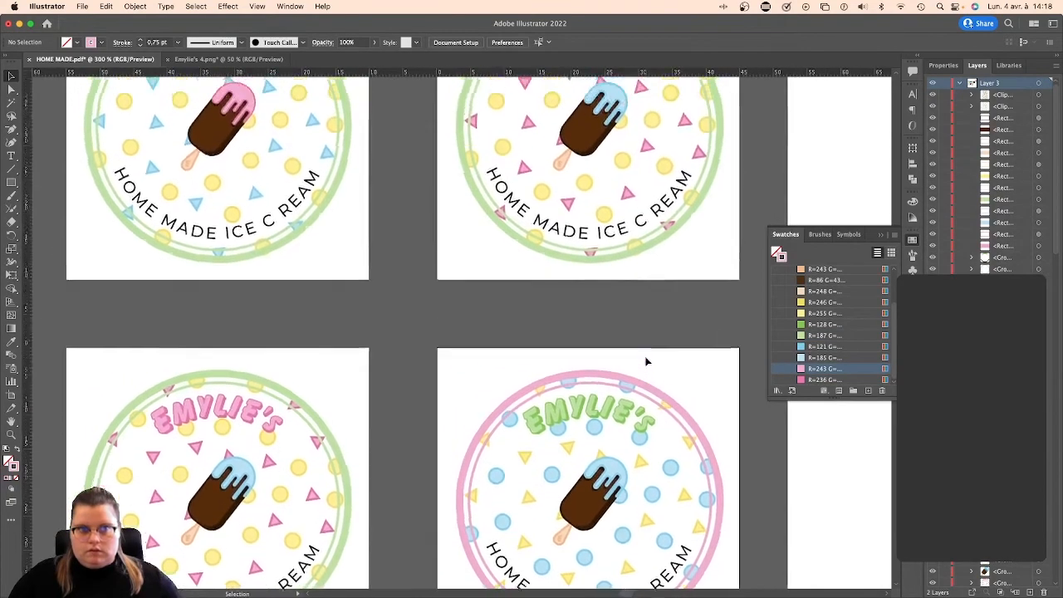
pyautogui.hscroll(4, 647, 363)
pyautogui.click(556, 480)
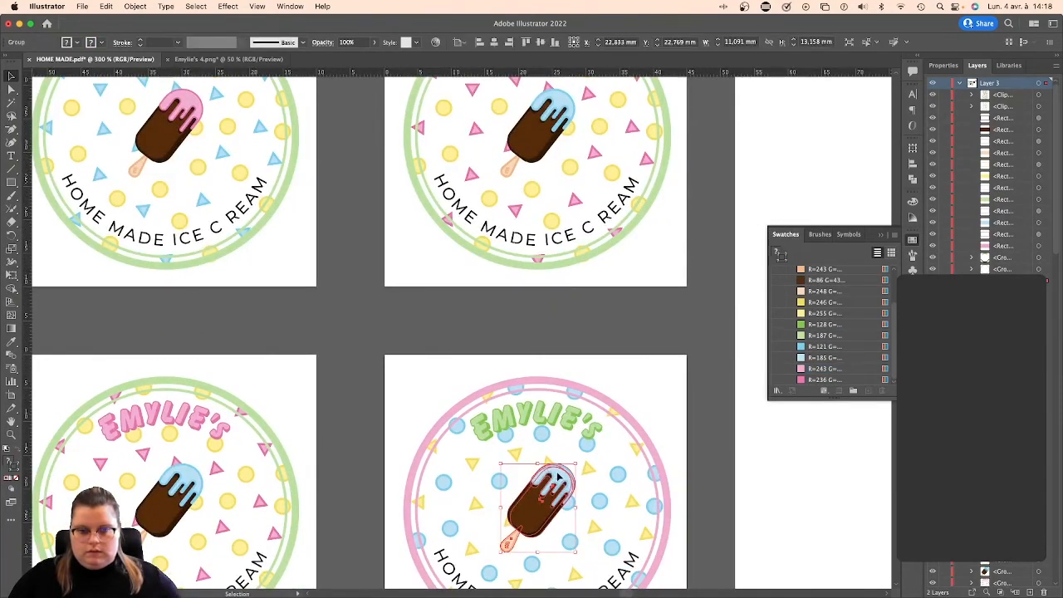
pyautogui.doubleClick(559, 478)
pyautogui.click(558, 480)
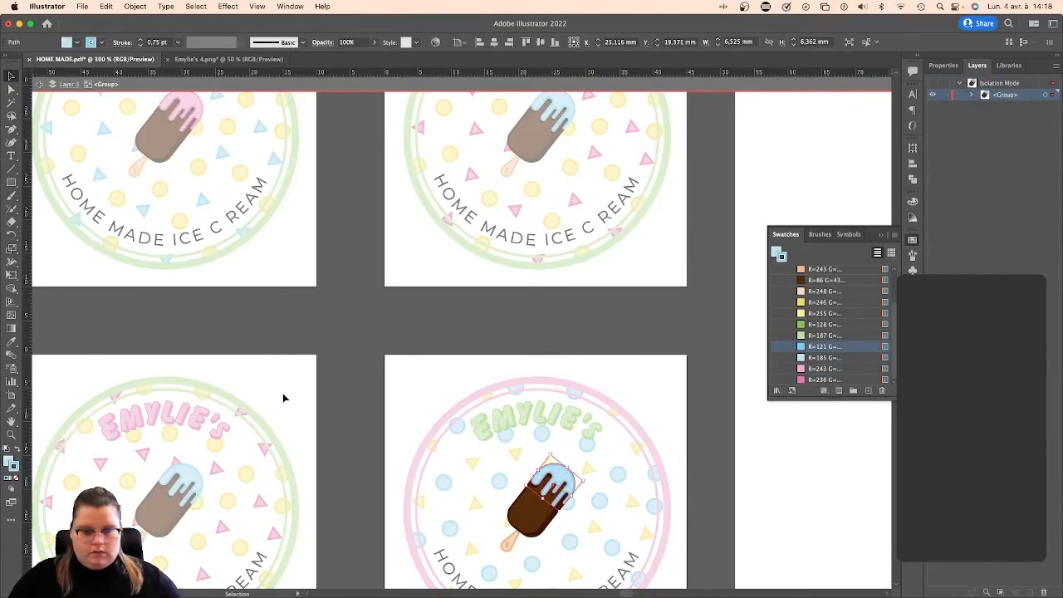
pyautogui.scroll(-3, 282, 399)
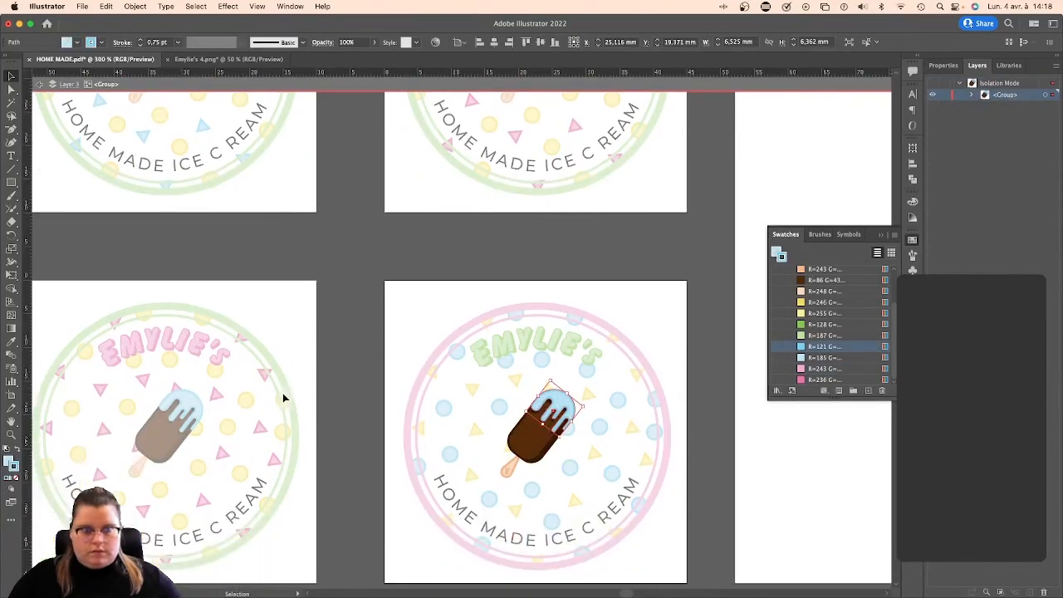
pyautogui.click(814, 324)
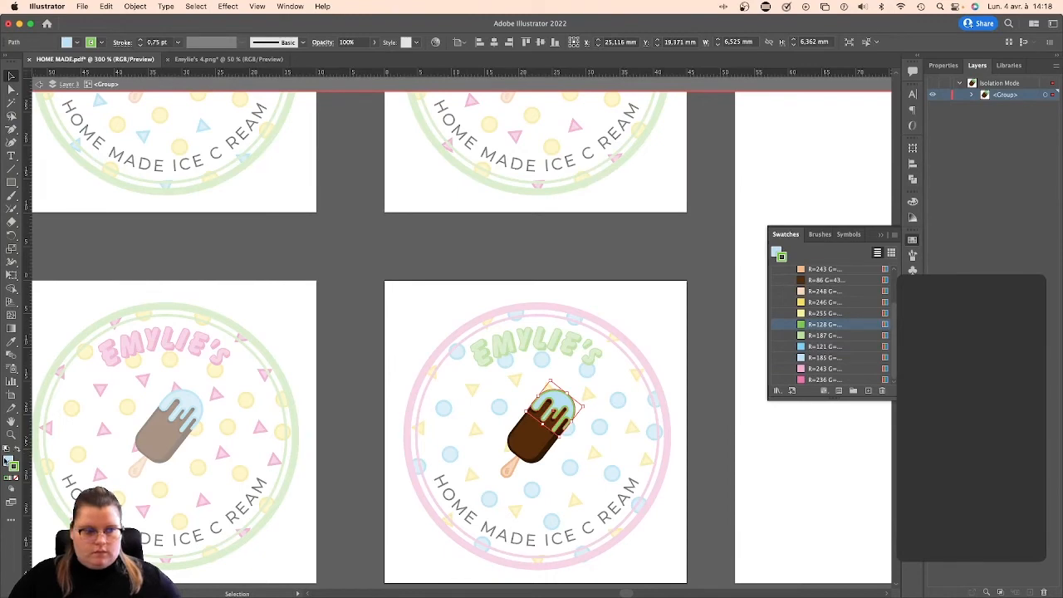
pyautogui.click(6, 461)
pyautogui.click(912, 240)
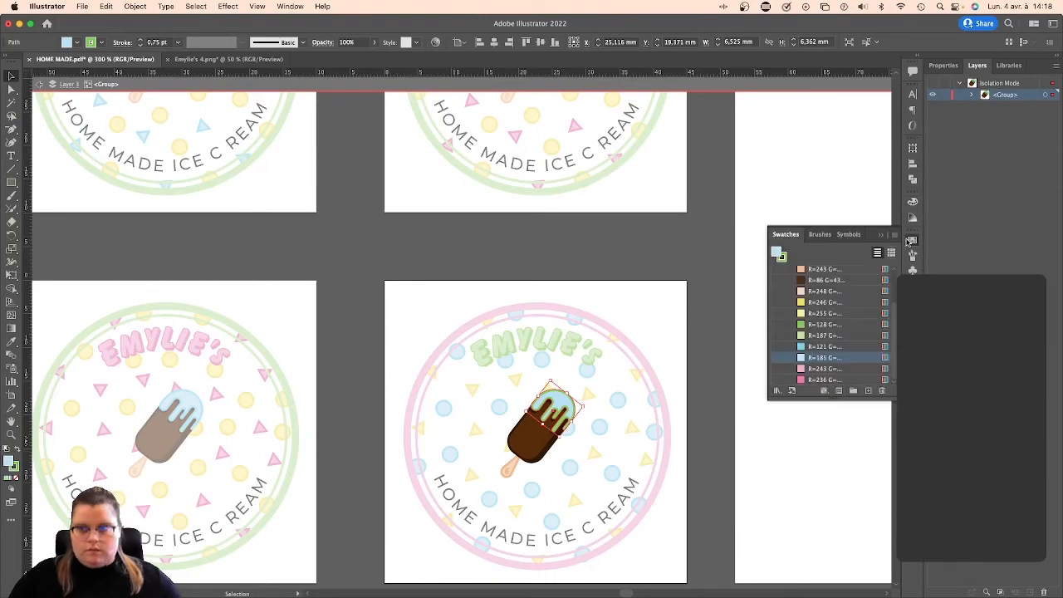
pyautogui.click(817, 335)
pyautogui.doubleClick(671, 320)
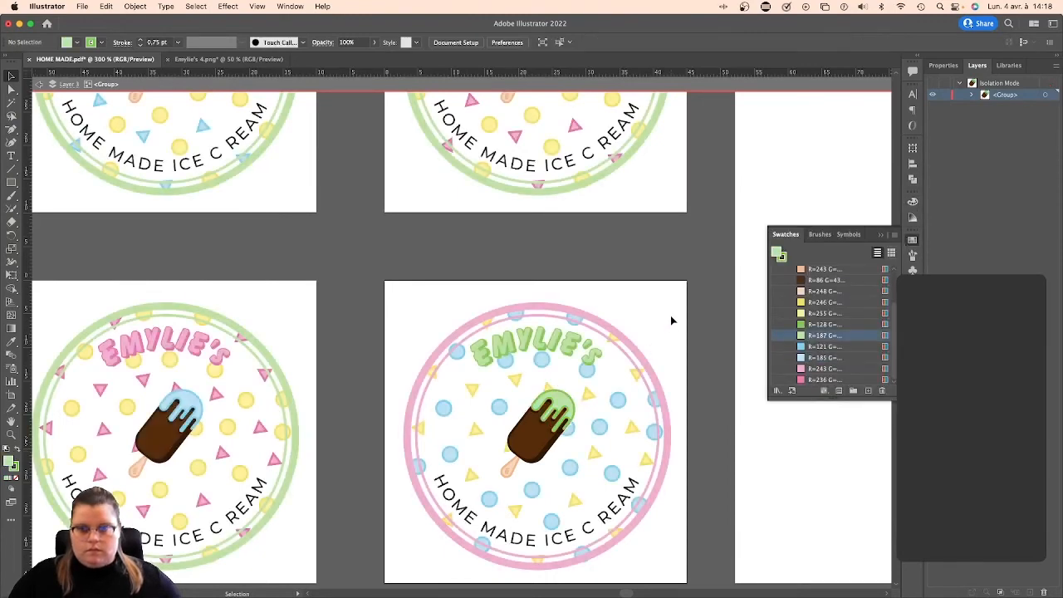
# Try to ungroup the pink triangles on the badge directly above the pink-ringed one.
pyautogui.press('super+minus')
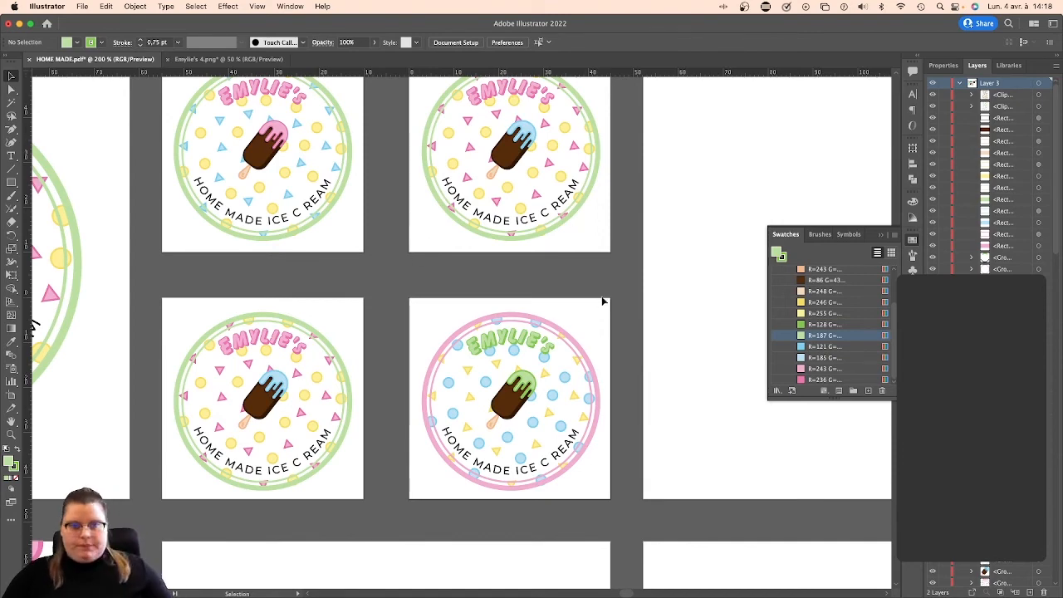
pyautogui.scroll(3, 604, 302)
pyautogui.press('super+plus')
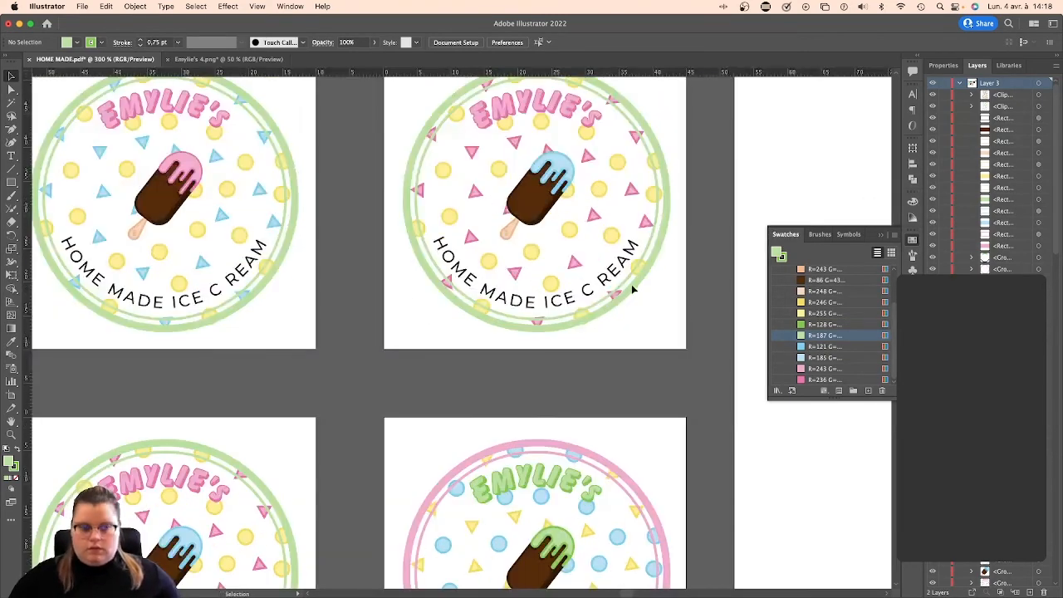
pyautogui.scroll(2, 633, 289)
pyautogui.click(544, 179)
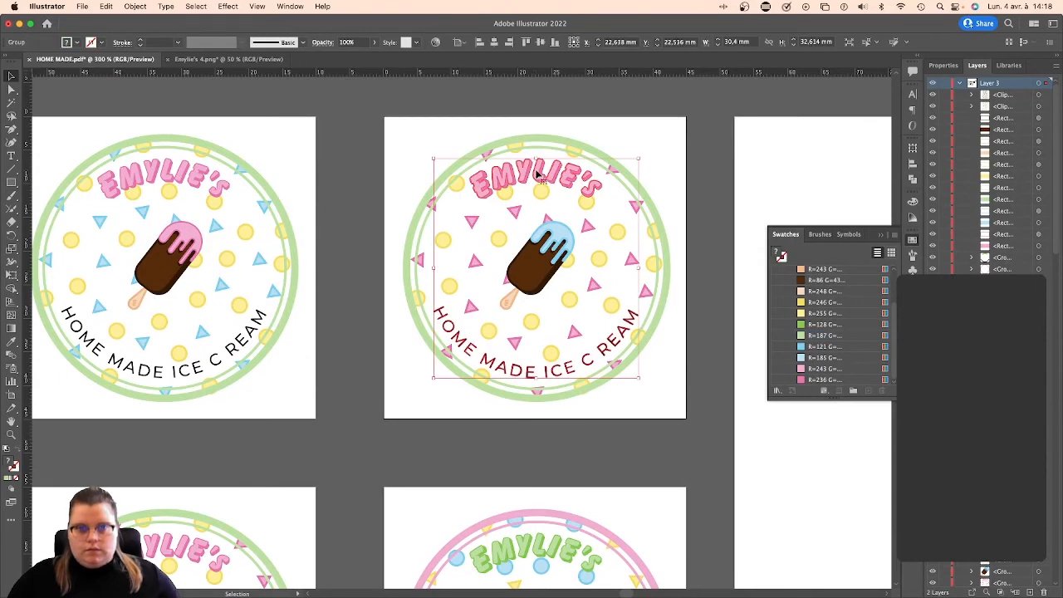
pyautogui.scroll(1, 536, 174)
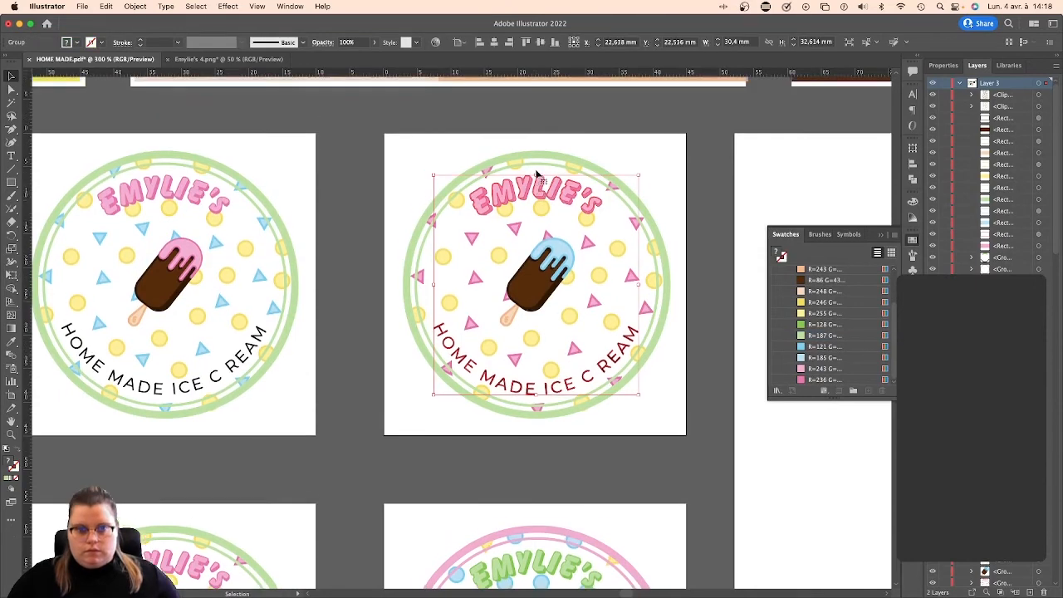
pyautogui.click(631, 150)
pyautogui.click(477, 239)
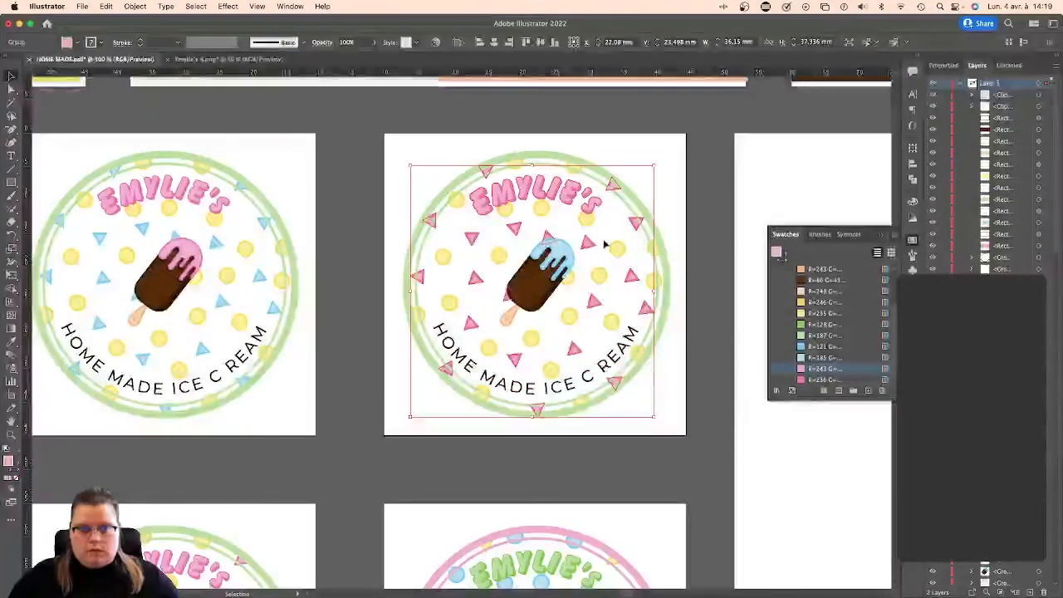
pyautogui.moveTo(595, 311); pyautogui.dragTo(676, 294)
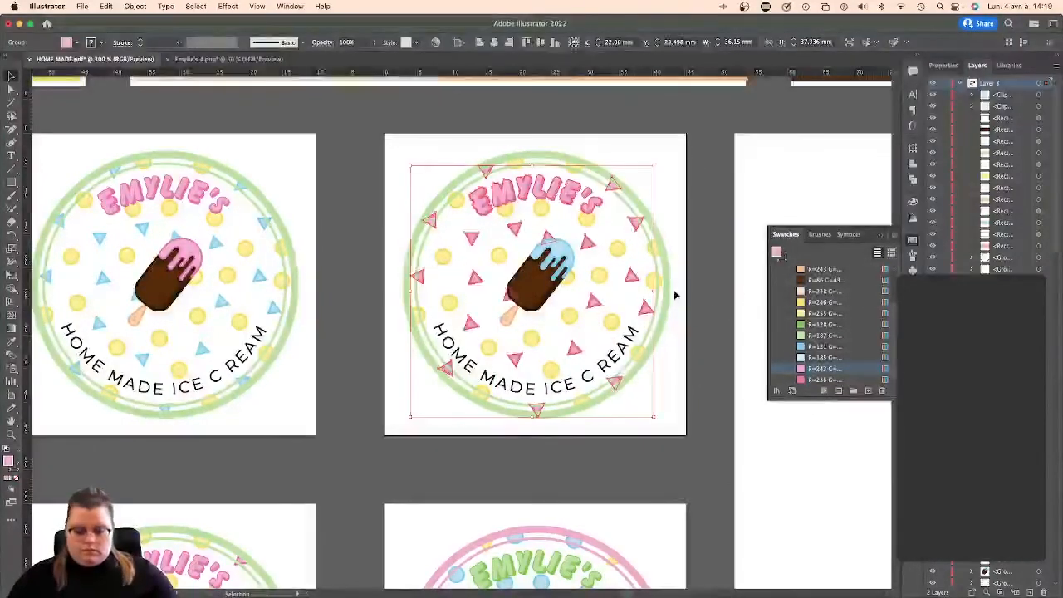
pyautogui.press('super+shift+g')
pyautogui.click(621, 231)
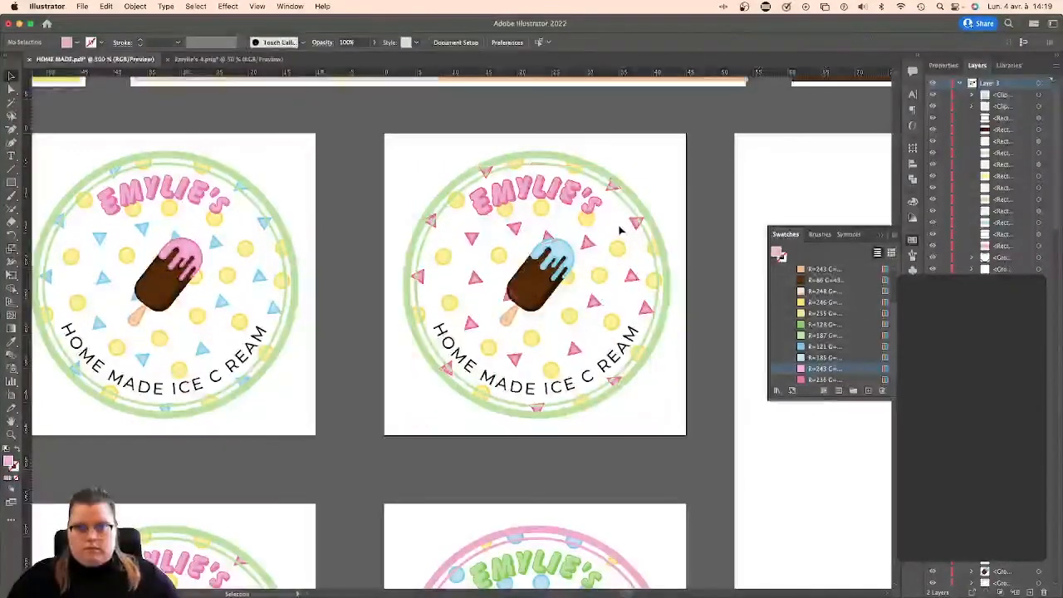
pyautogui.click(587, 241)
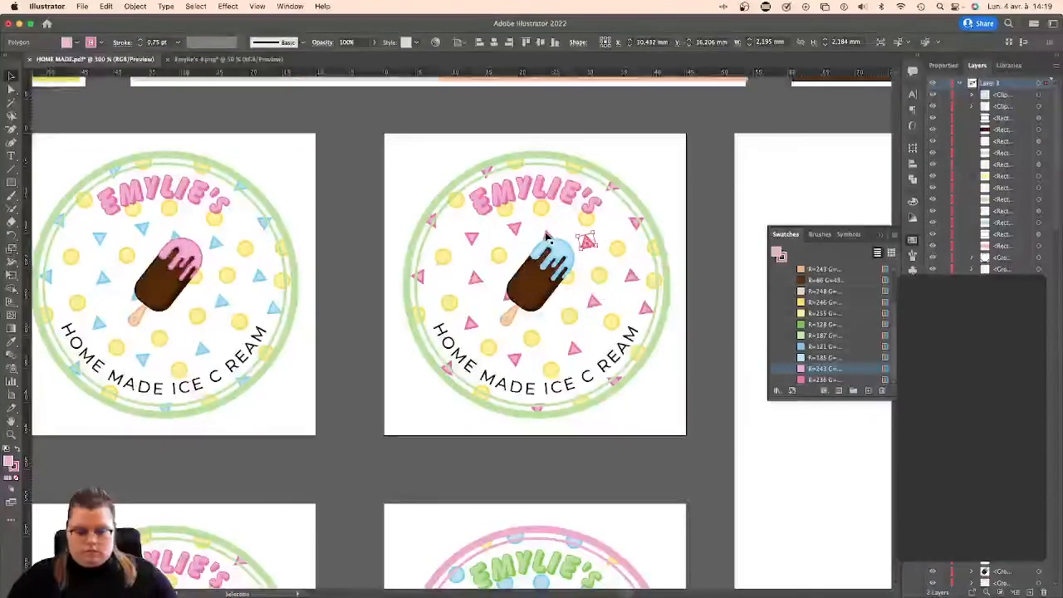
pyautogui.press('super+z')
pyautogui.press('super+shift+g')
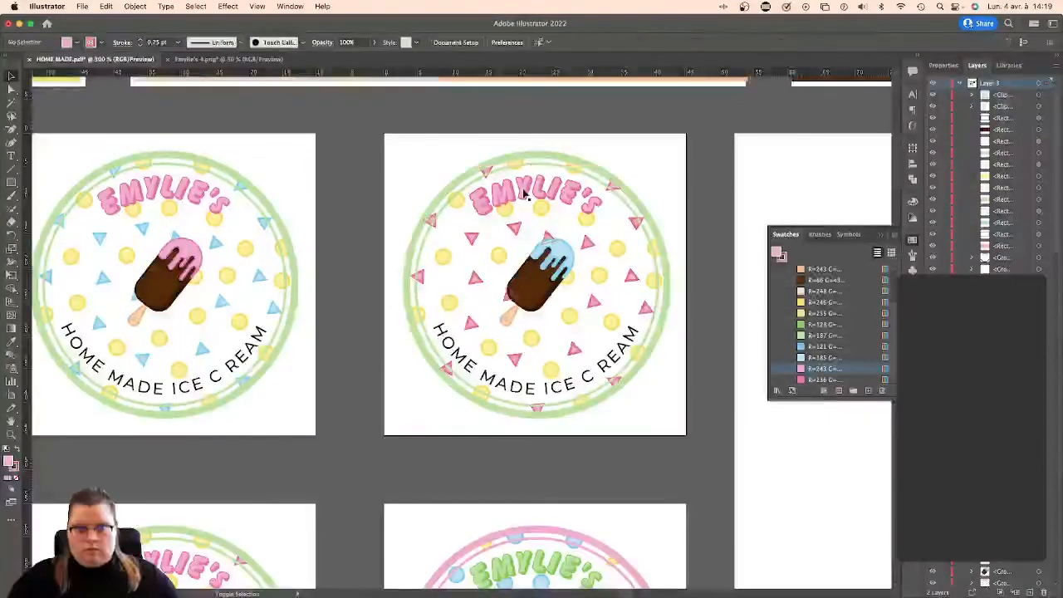
pyautogui.keyDown('shift'); pyautogui.click(524, 192); pyautogui.keyUp('shift')
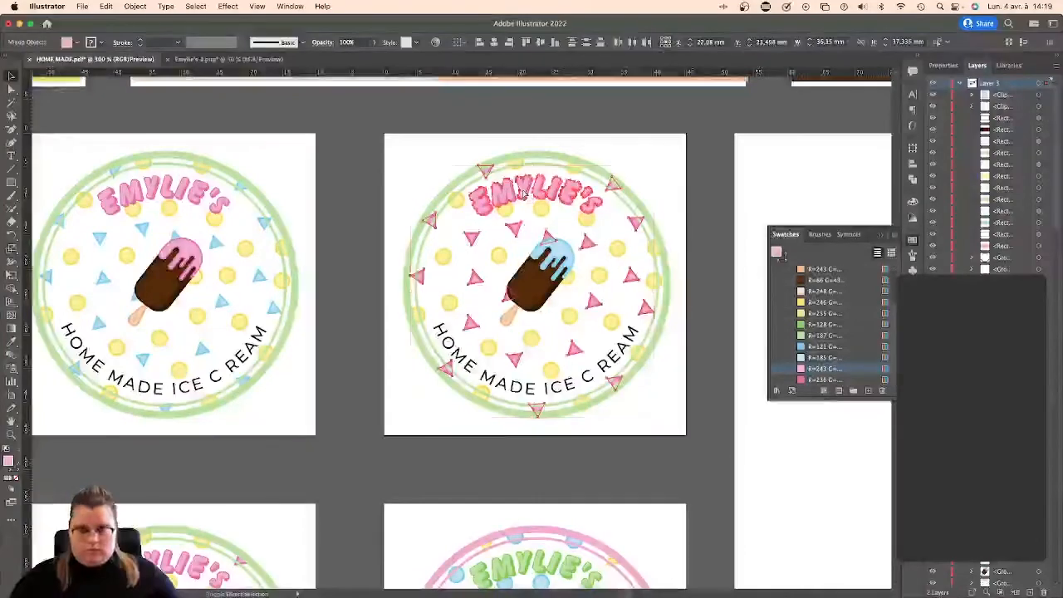
pyautogui.press('super+g')
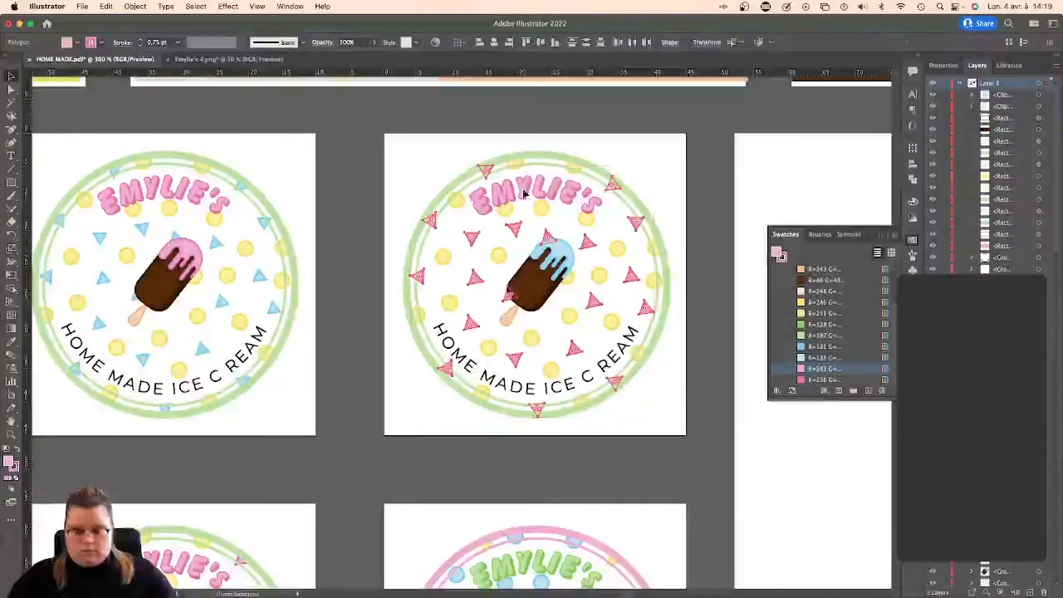
# Recolour the pink EMYLIE'S lettering on the upper badge, filling its face with light blue R=185 and its shadow with blue R=121.
pyautogui.click(530, 218)
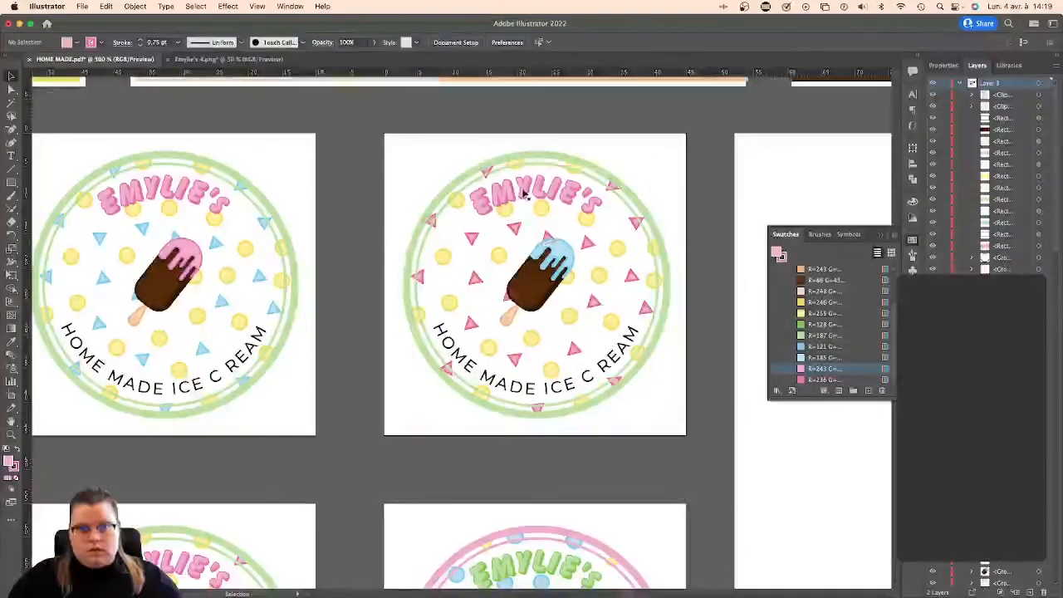
pyautogui.click(818, 357)
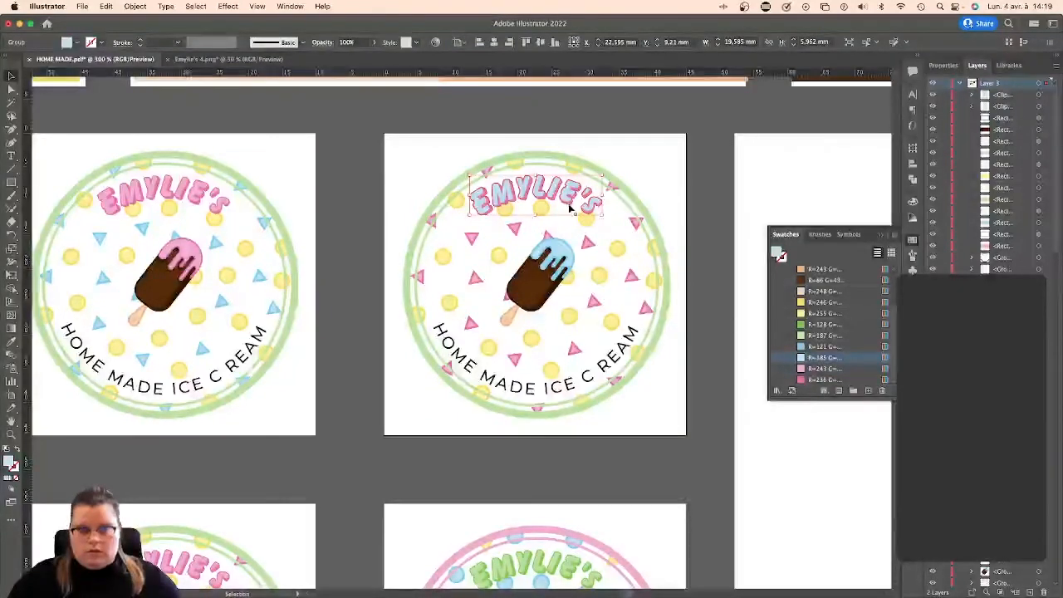
pyautogui.click(571, 212)
pyautogui.click(570, 212)
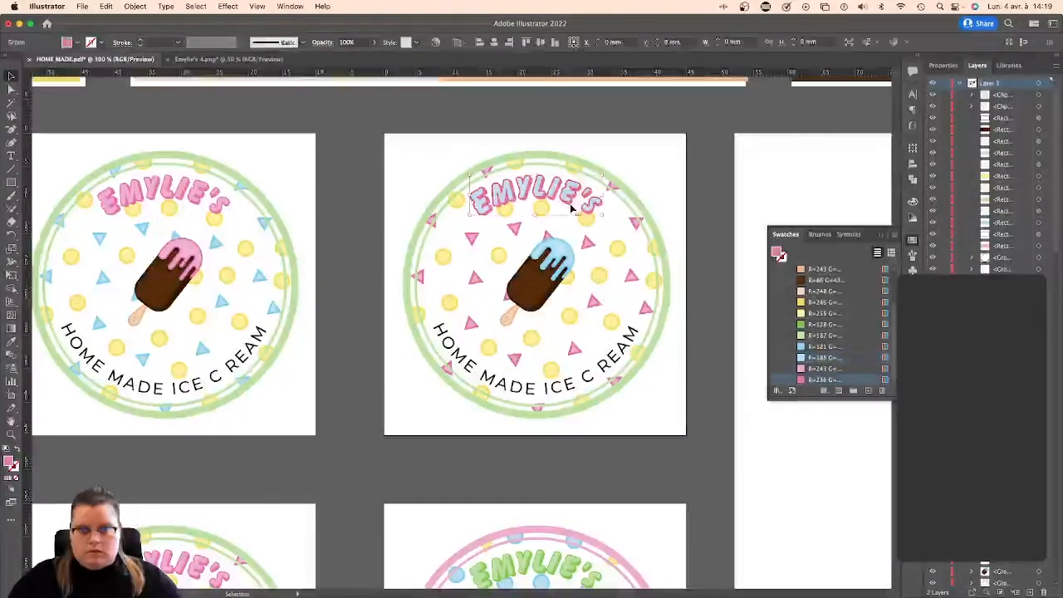
pyautogui.click(811, 347)
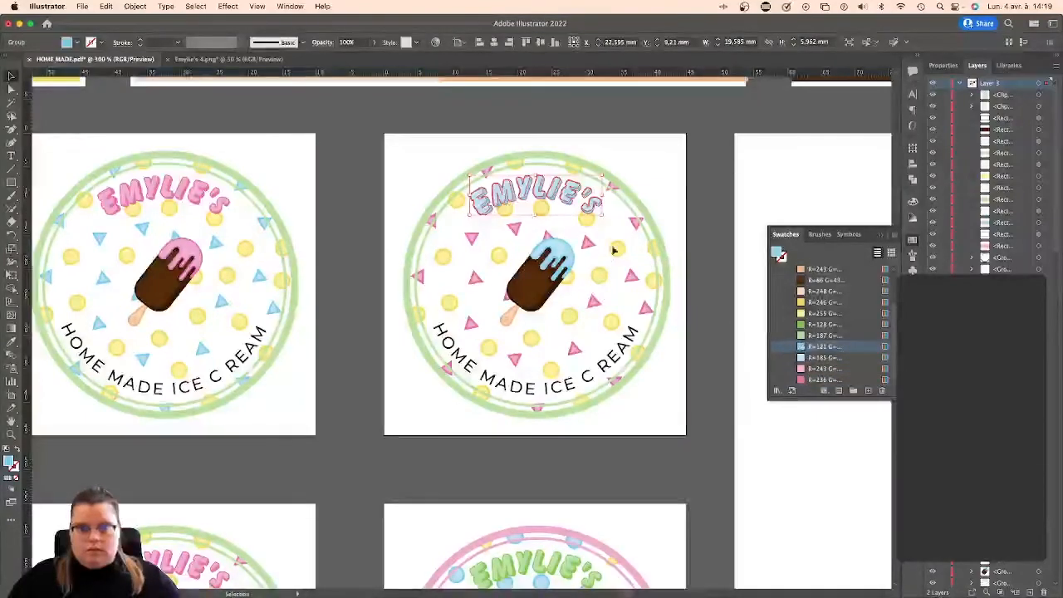
pyautogui.click(641, 185)
# Isolate the ice cream on the badge with blue lettering and set the blue glaze's stroke weight to 0.5 pt.
pyautogui.doubleClick(565, 257)
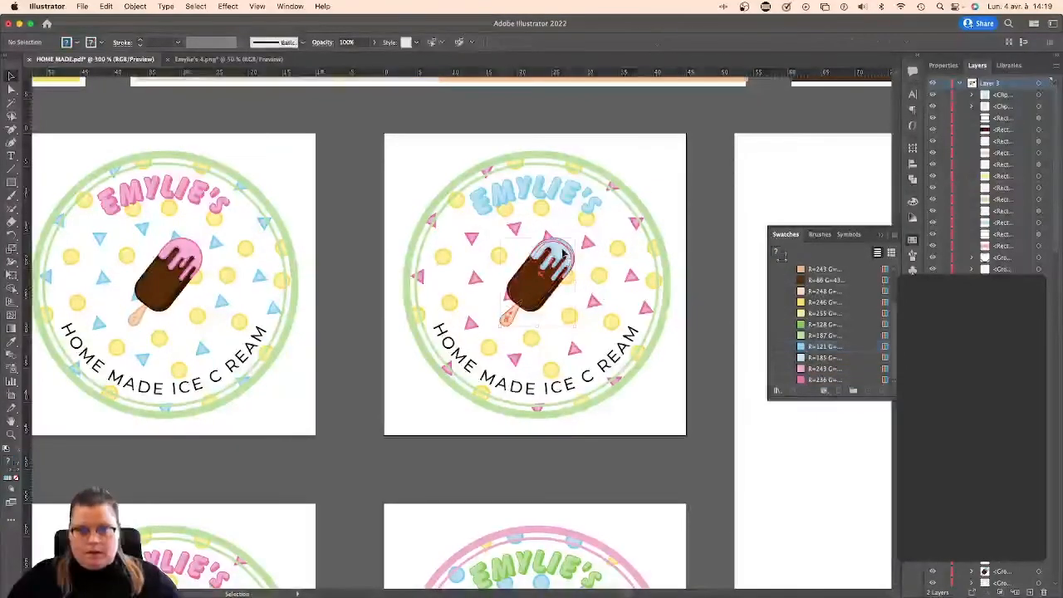
pyautogui.click(565, 254)
pyautogui.press('super+F10')
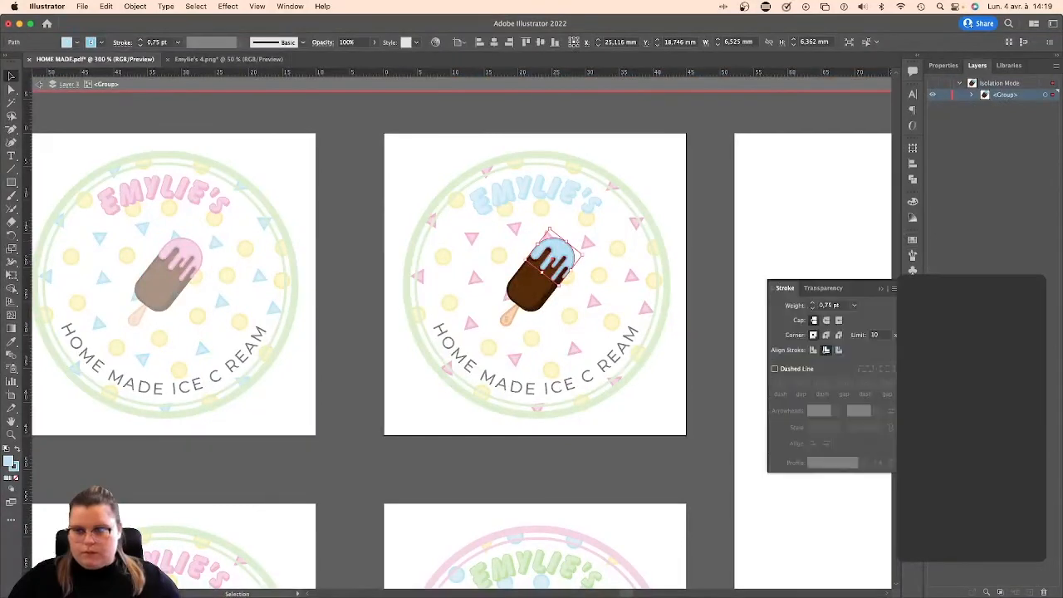
pyautogui.click(811, 309)
pyautogui.doubleClick(373, 247)
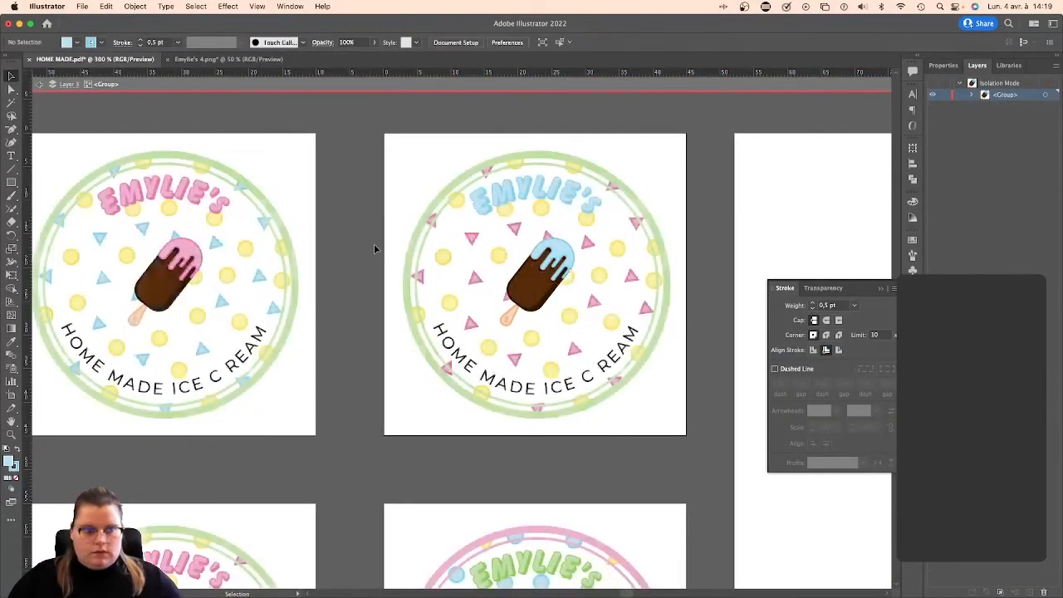
# Isolate the ice cream on the pink-ringed badge, set the green glaze's stroke weight to 0.5 pt and leave isolation.
pyautogui.scroll(-3, 440, 349)
pyautogui.doubleClick(548, 495)
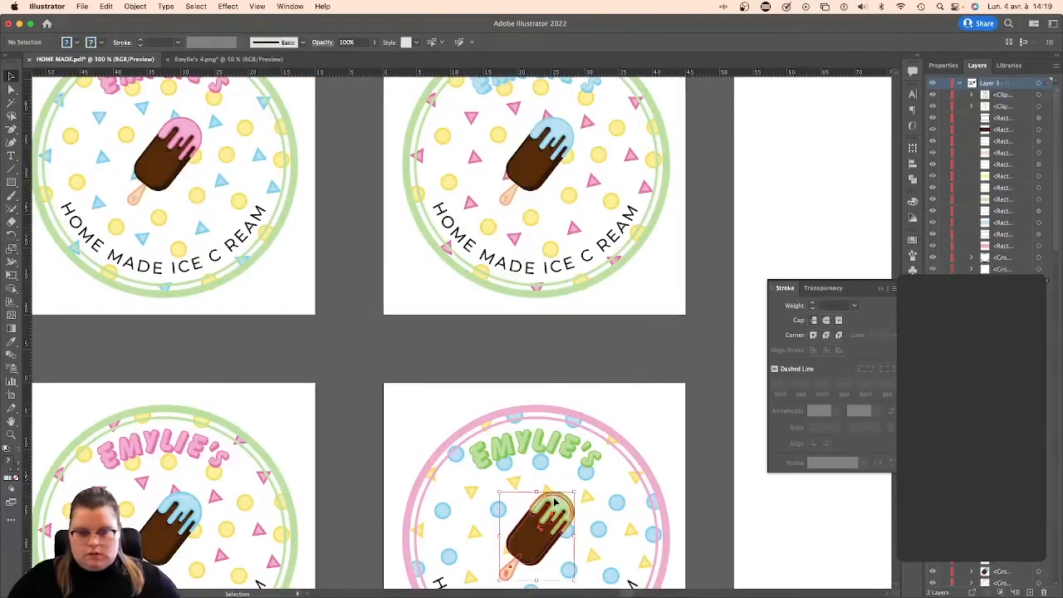
pyautogui.click(813, 308)
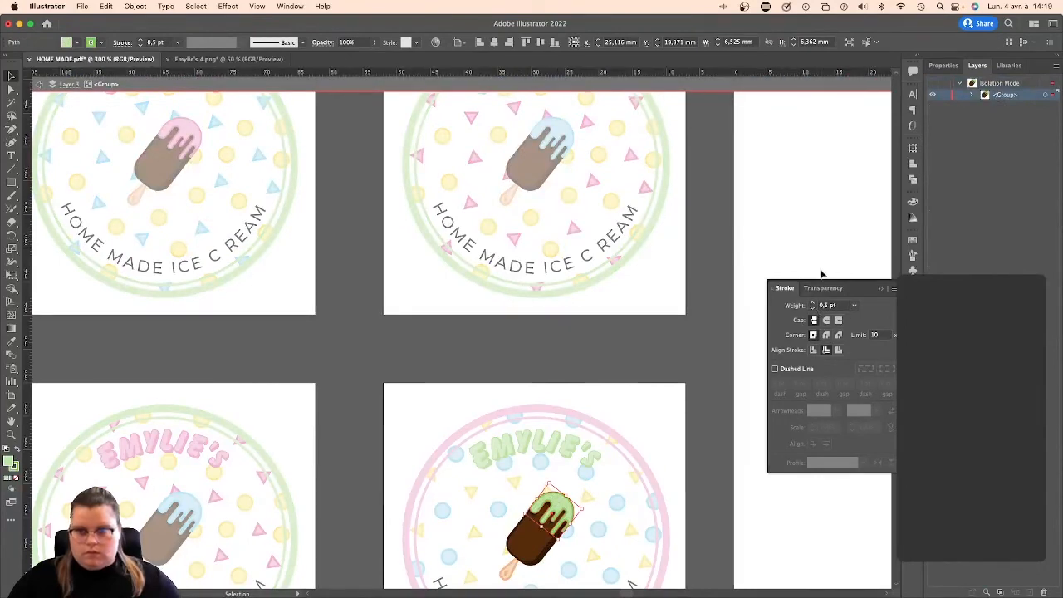
pyautogui.click(820, 274)
pyautogui.doubleClick(815, 268)
# Recolour the green rings on the badge with blue lettering using a light yellow R=255 stroke and no fill.
pyautogui.scroll(2, 761, 269)
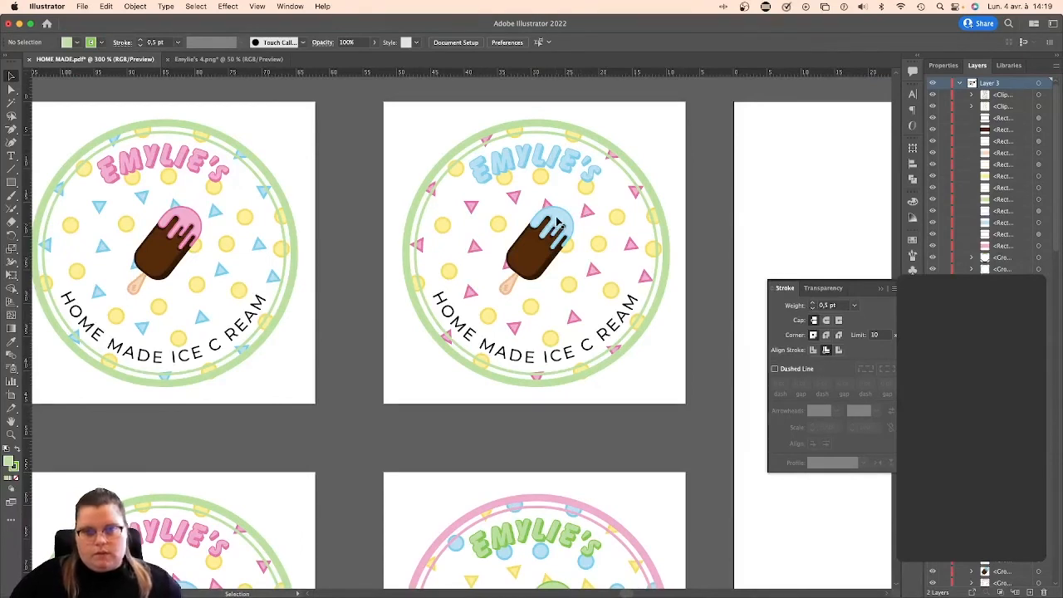
pyautogui.click(611, 158)
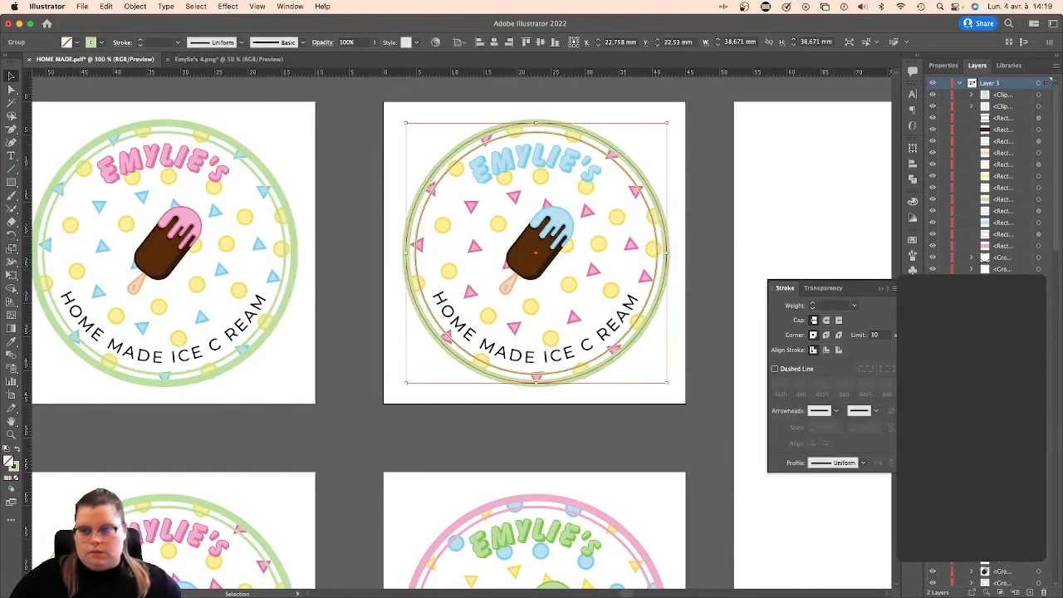
pyautogui.click(912, 241)
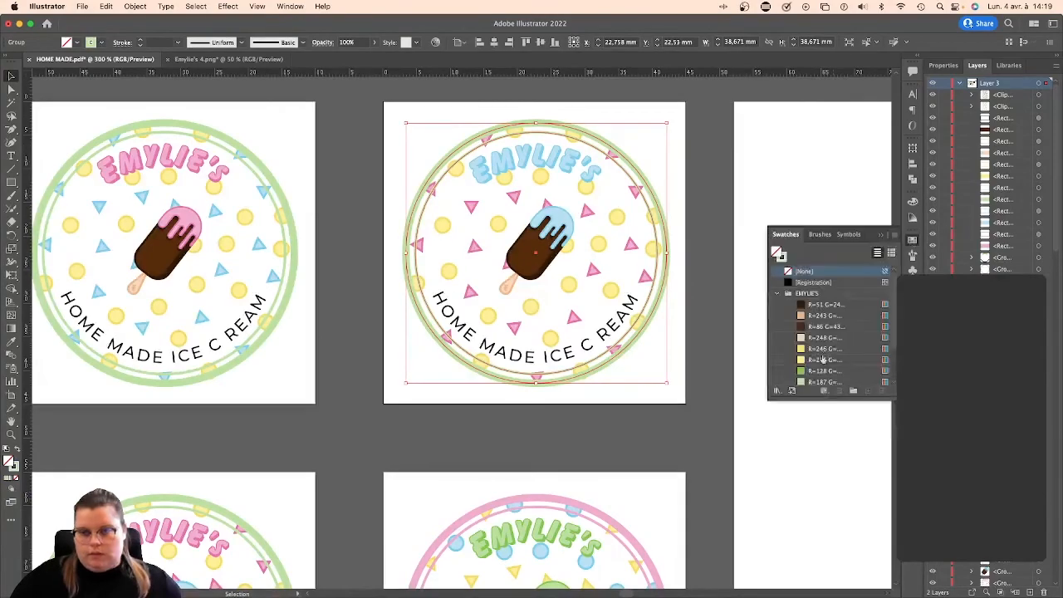
pyautogui.click(806, 362)
pyautogui.press('super+z')
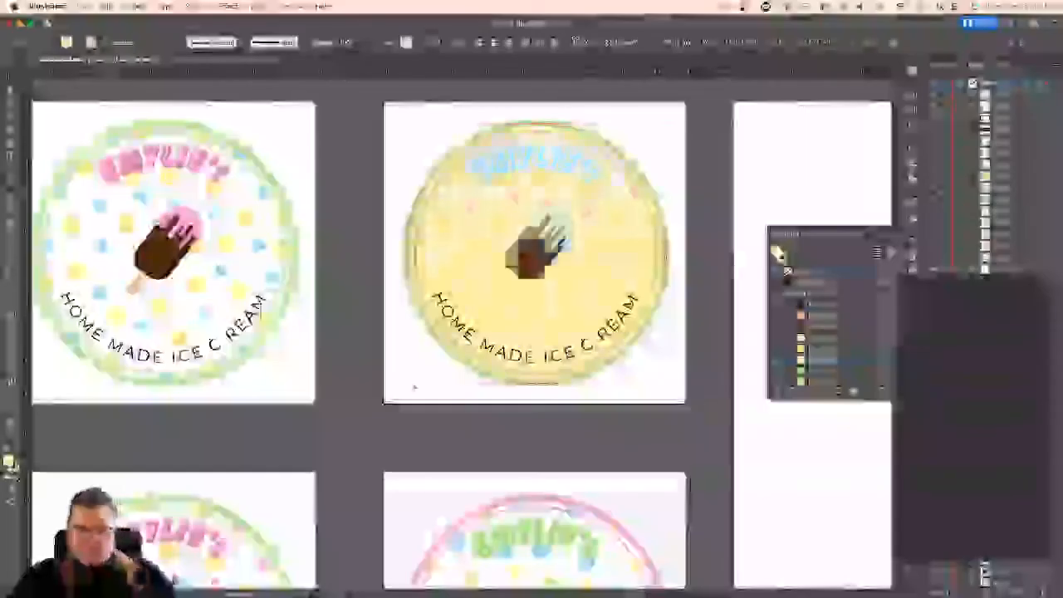
pyautogui.press('x')
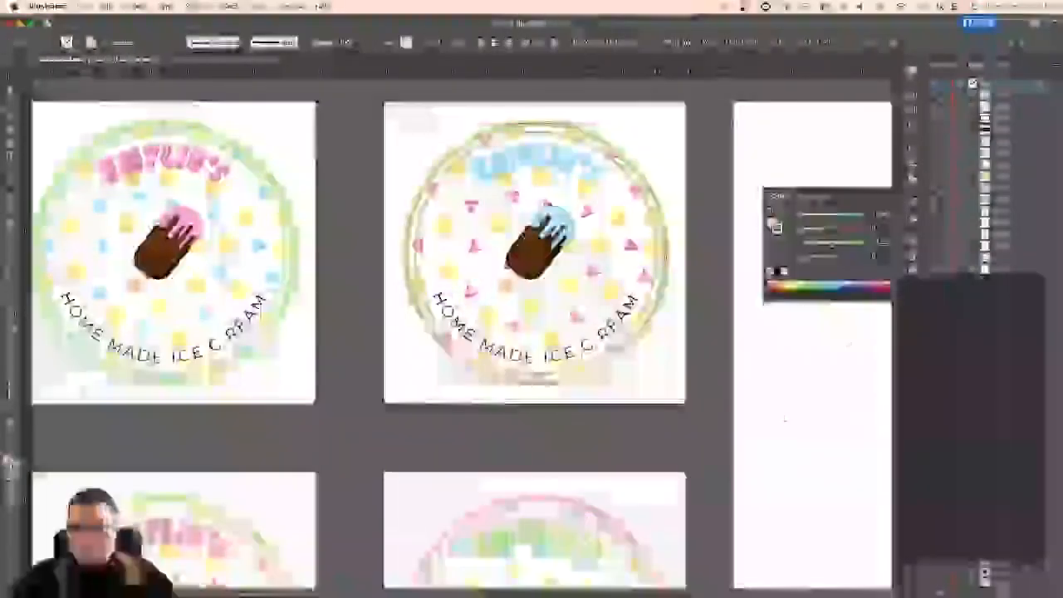
pyautogui.click(912, 241)
pyautogui.click(806, 359)
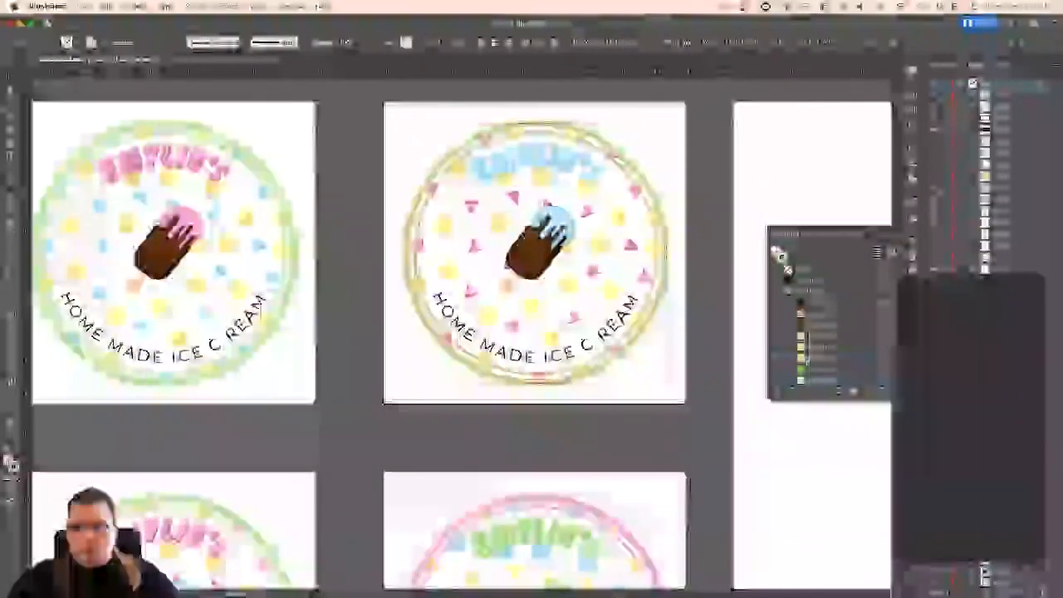
pyautogui.click(779, 253)
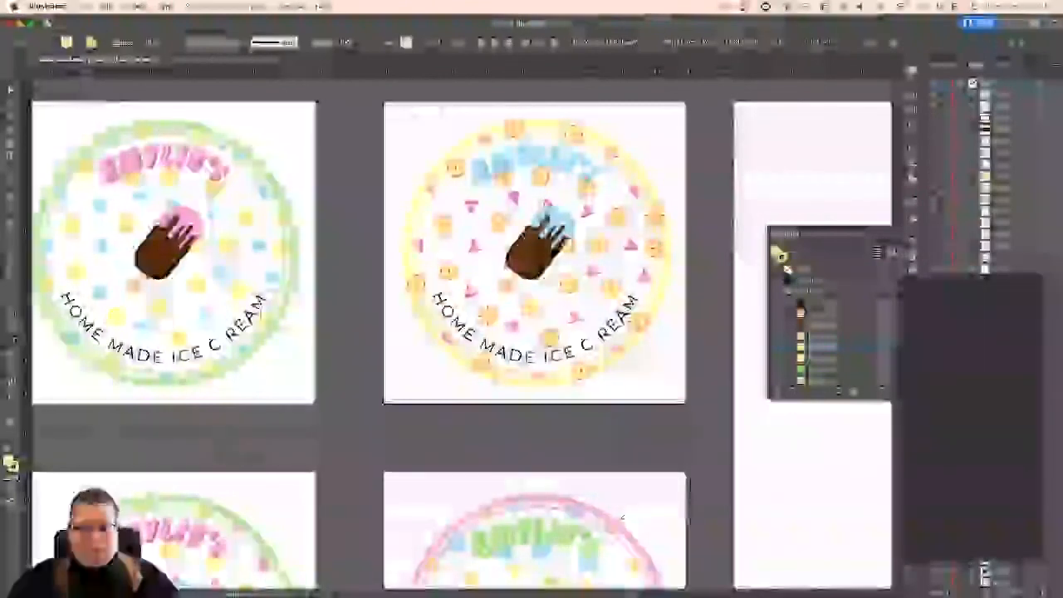
# Recolour the yellow circles on the badge with blue lettering with a green R=128 stroke and a light green R=187 fill.
pyautogui.click(911, 288)
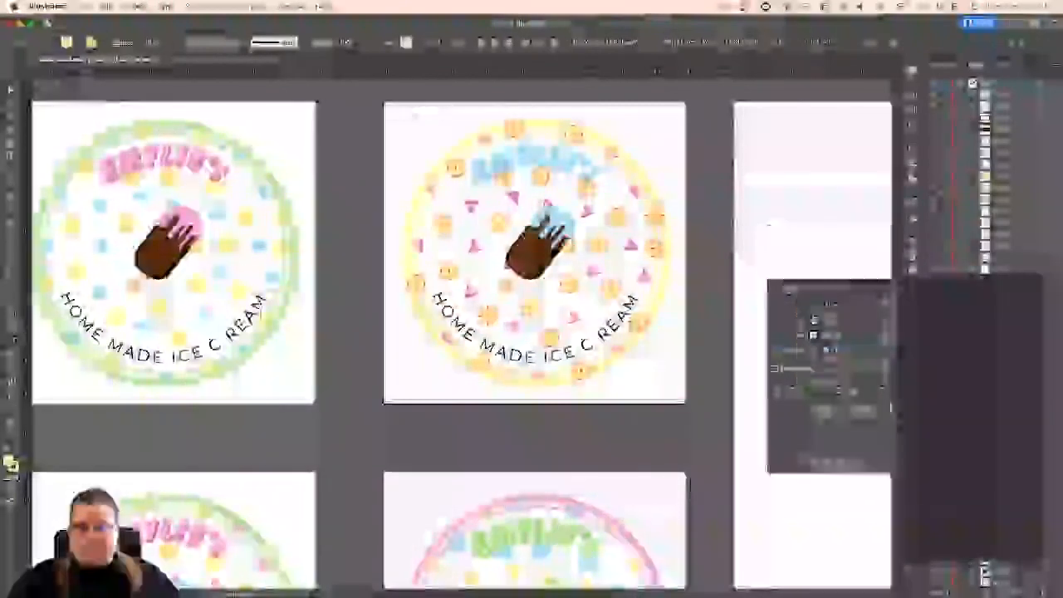
pyautogui.click(911, 246)
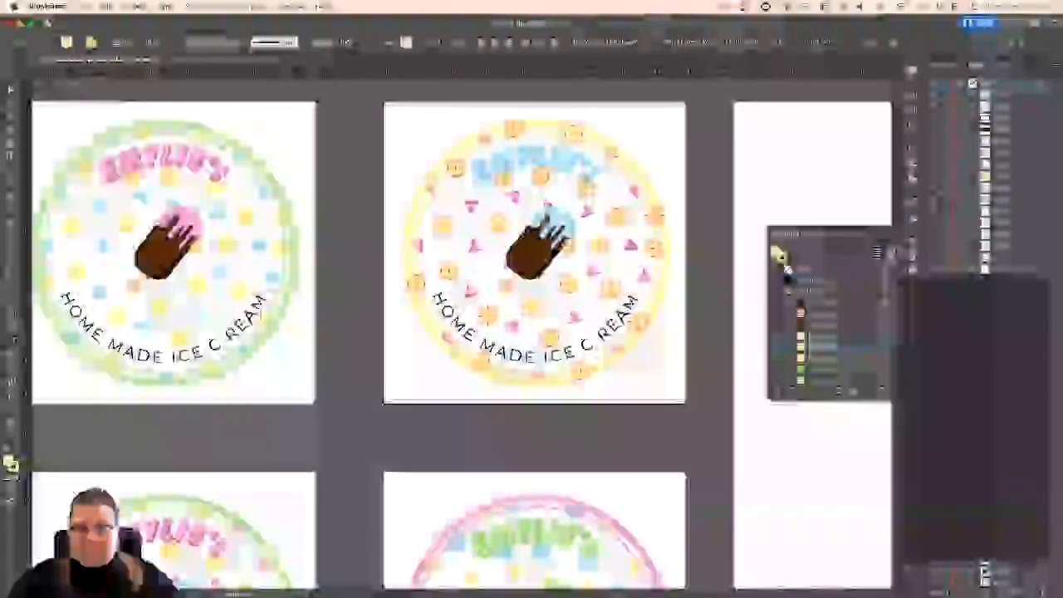
pyautogui.click(808, 371)
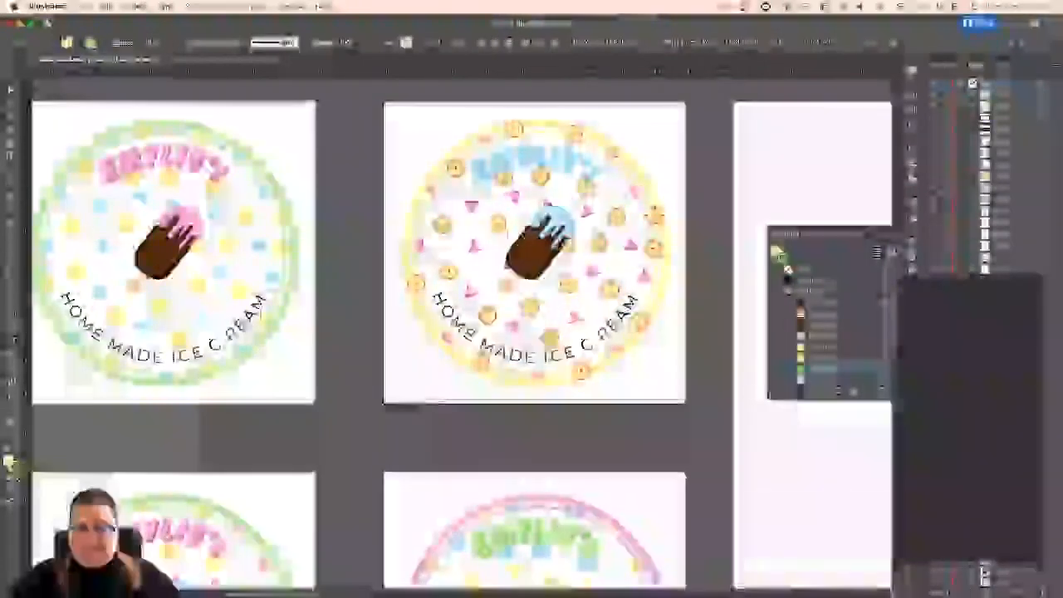
pyautogui.click(10, 462)
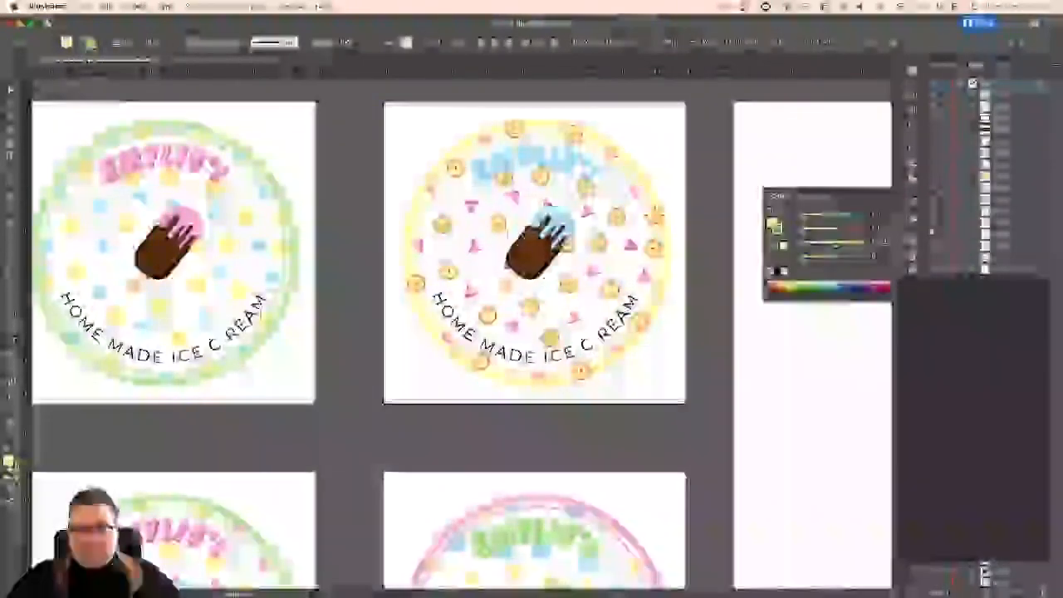
pyautogui.click(912, 246)
pyautogui.click(822, 380)
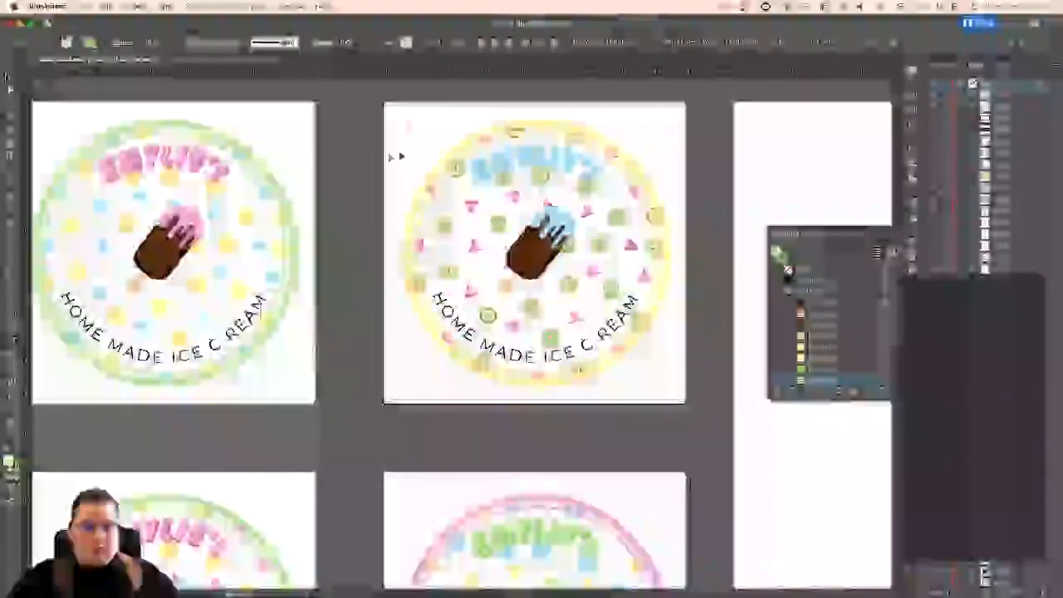
pyautogui.click(359, 156)
# Ungroup the triangles and lettering on the small green-ringed badge with the blue-glazed ice cream, and group its pink triangles separately.
pyautogui.scroll(-1, 466, 199)
pyautogui.press('super+minus')
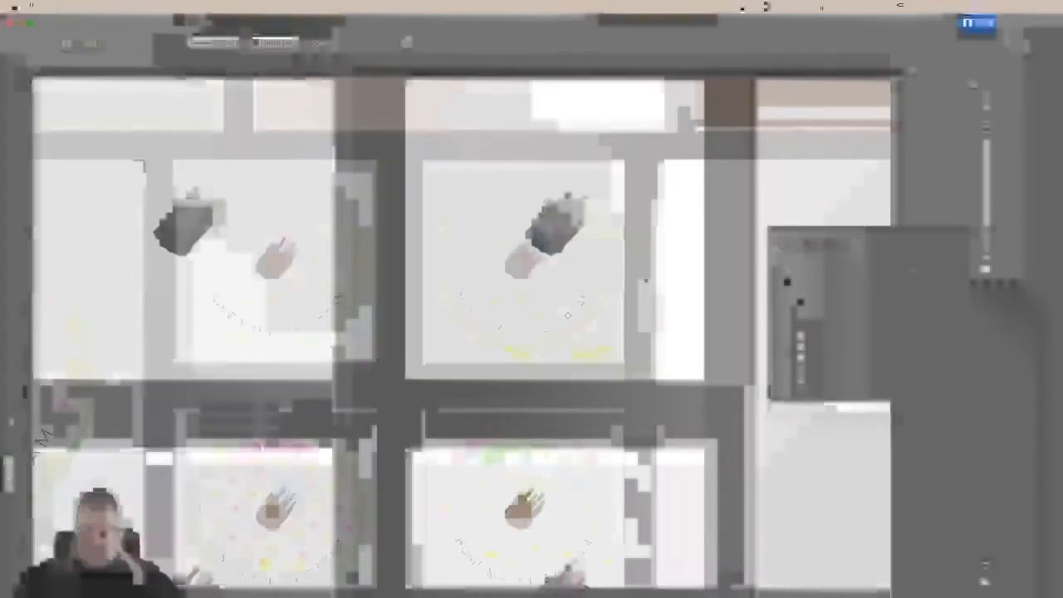
pyautogui.scroll(-2, 592, 299)
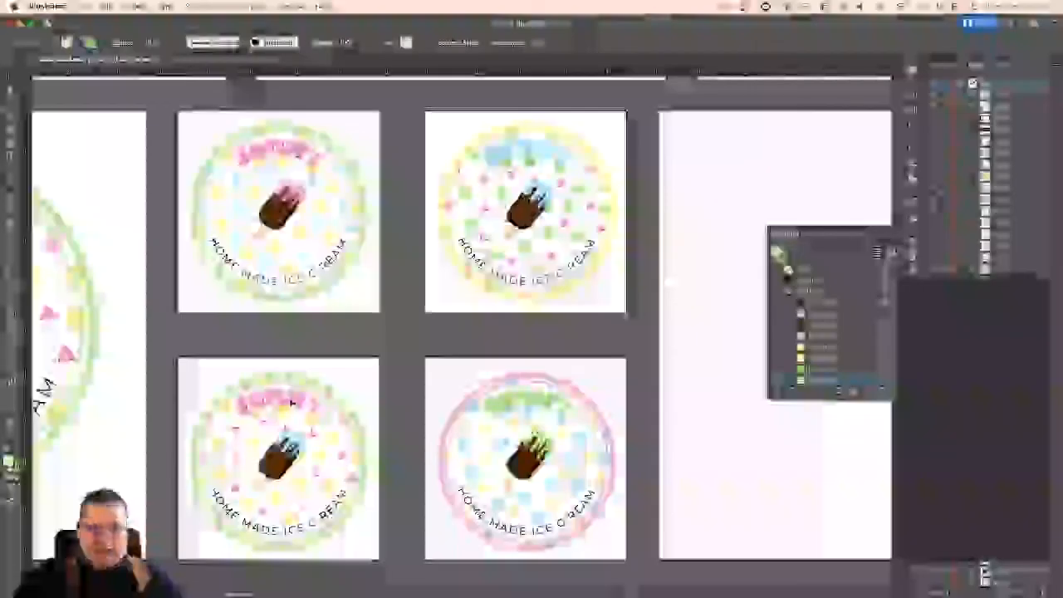
pyautogui.click(293, 402)
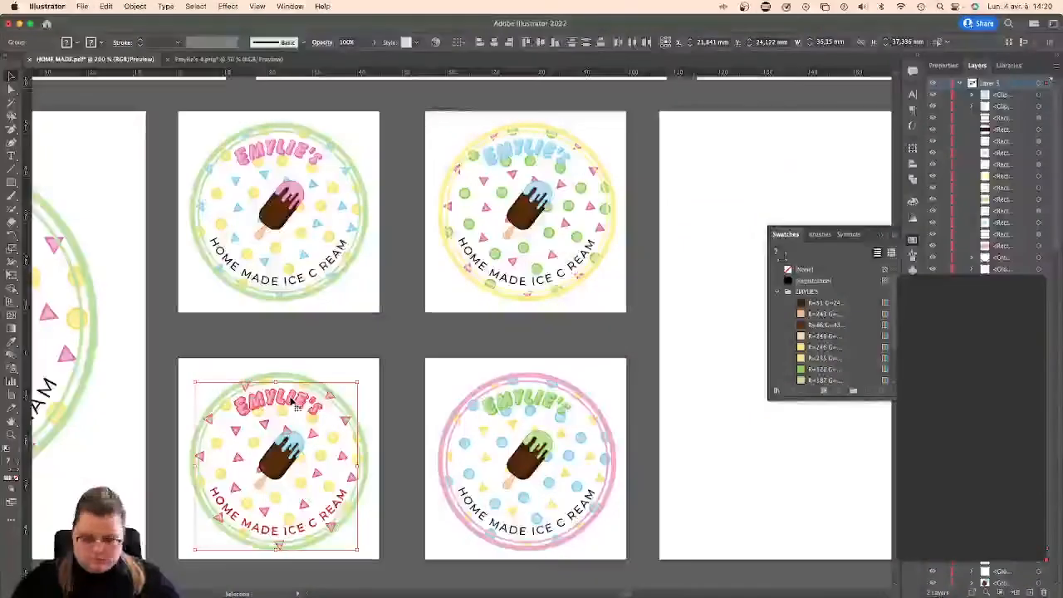
pyautogui.press('super+0')
pyautogui.click(290, 402)
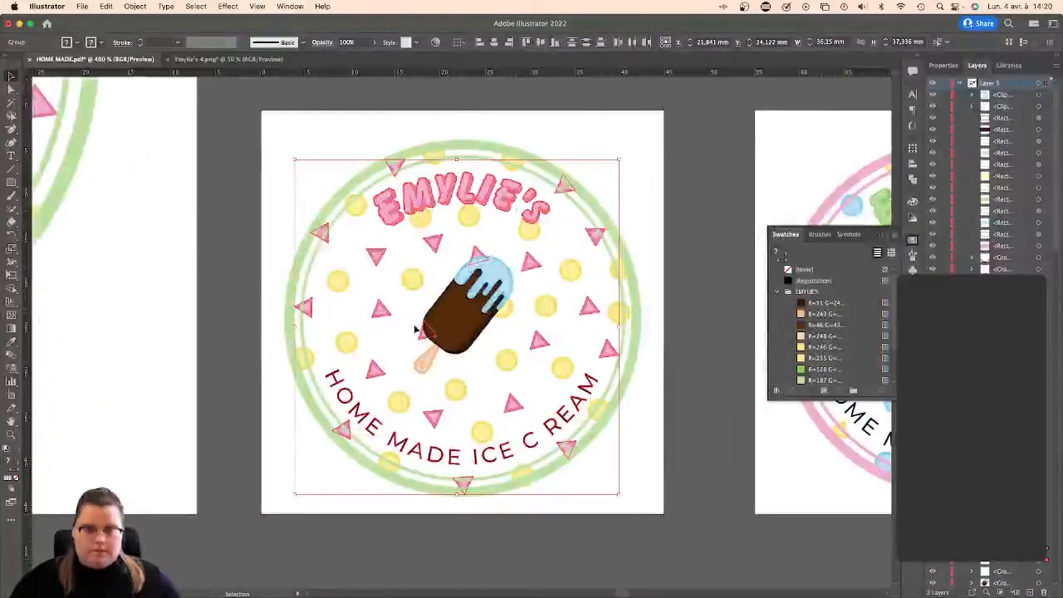
pyautogui.click(427, 191)
pyautogui.press('super+shift+g')
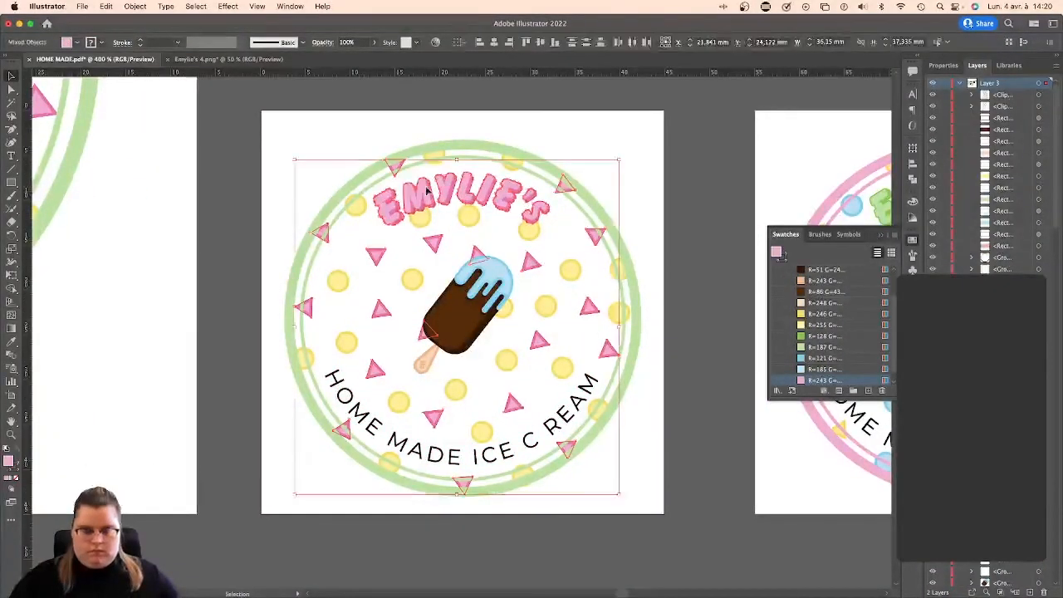
pyautogui.press('super+g')
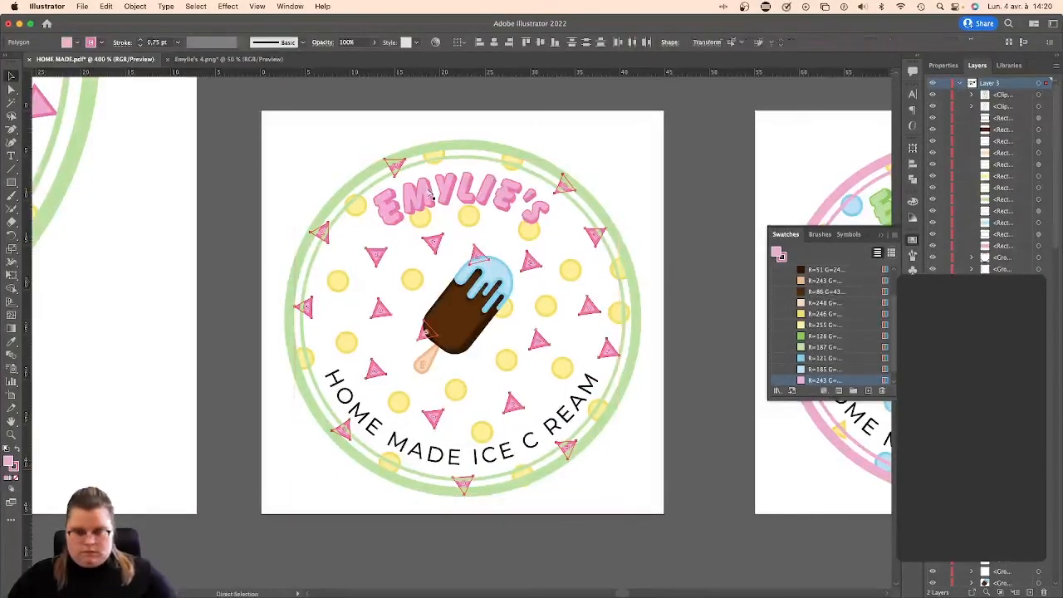
# Recolour the grouped pink triangles with the green sampled from the circles on the yellow-ringed badge using the Eyedropper.
pyautogui.click(12, 343)
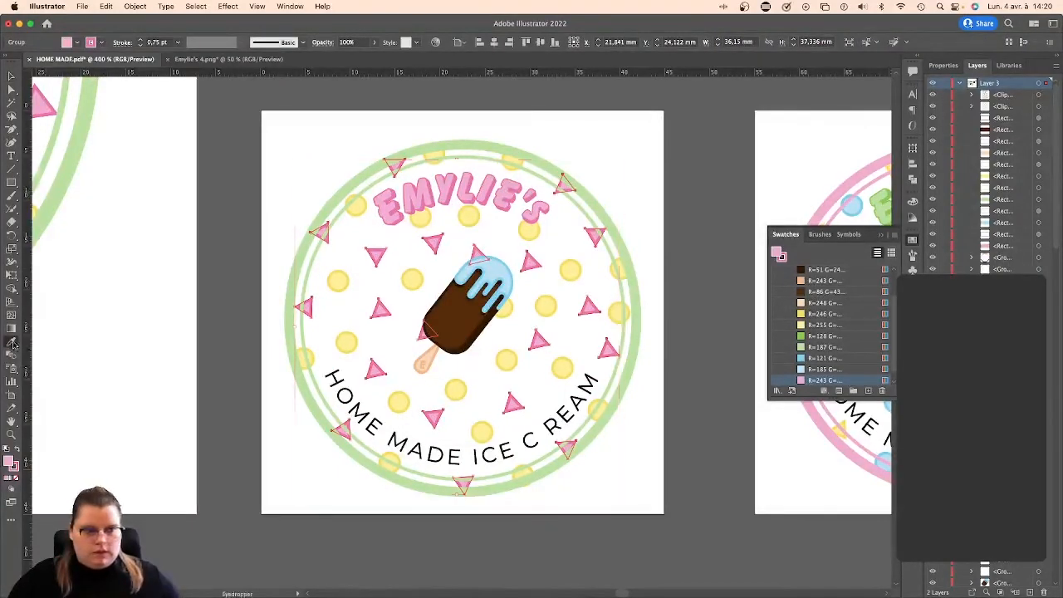
pyautogui.press('super+minus')
pyautogui.press('super+minus')
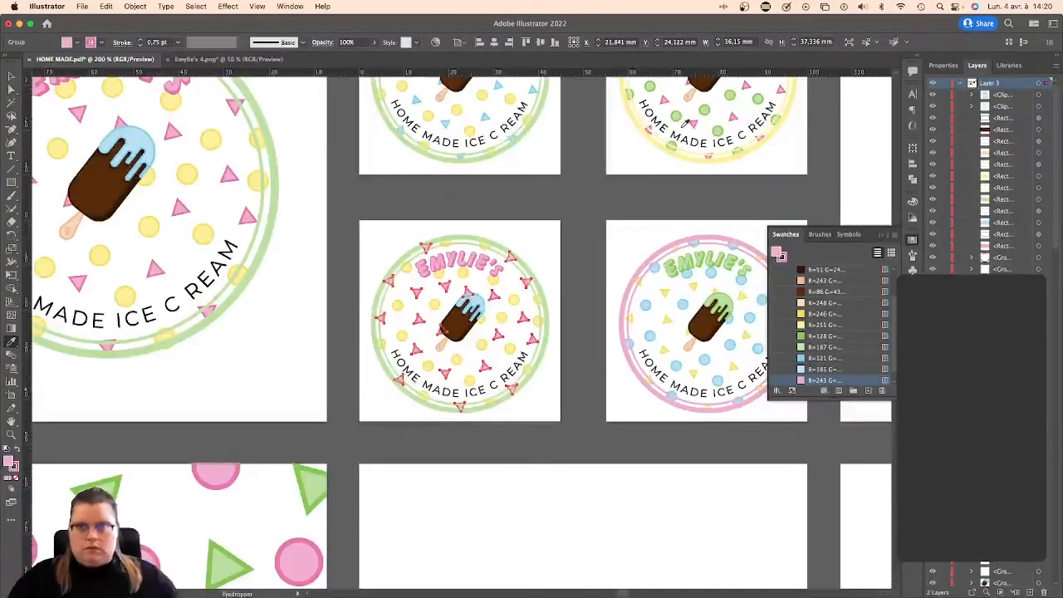
pyautogui.click(682, 115)
pyautogui.click(12, 77)
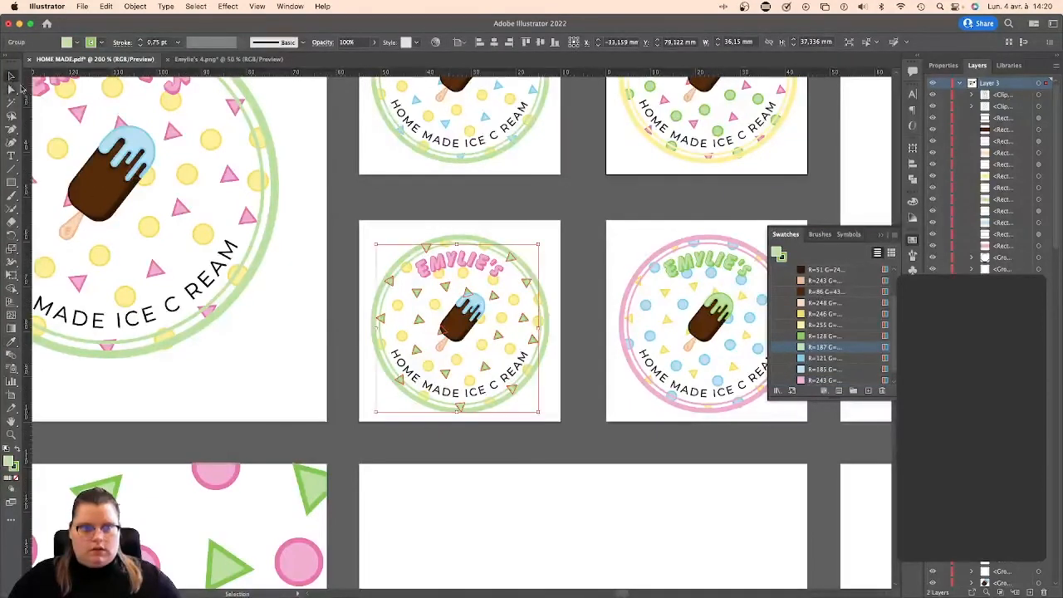
# Recolour the yellow circles on the same badge with the pink sampled from the yellow-ringed badge's triangles using the Eyedropper.
pyautogui.click(492, 282)
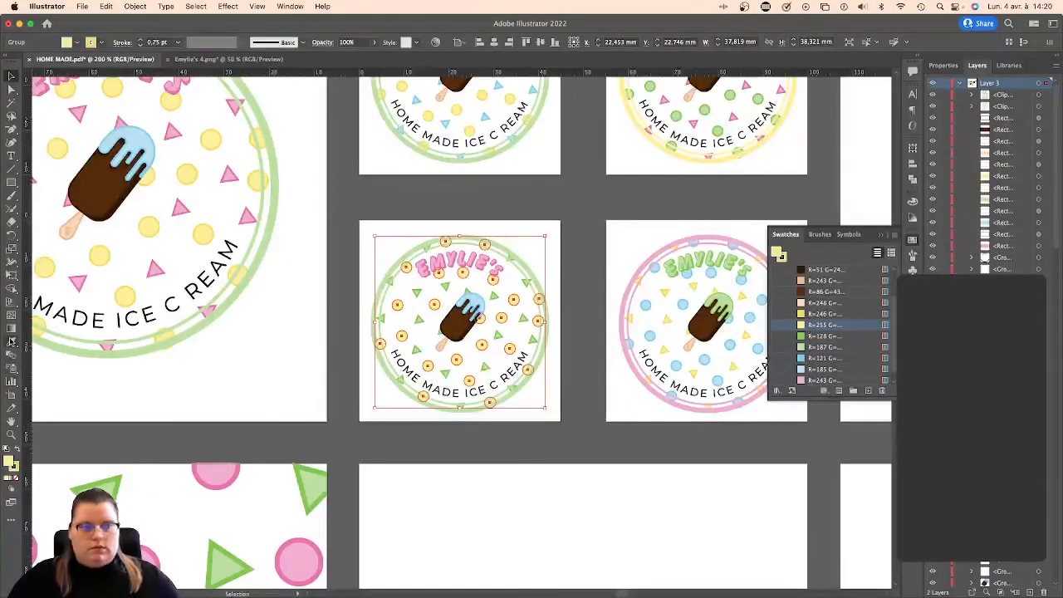
pyautogui.click(12, 342)
pyautogui.click(696, 121)
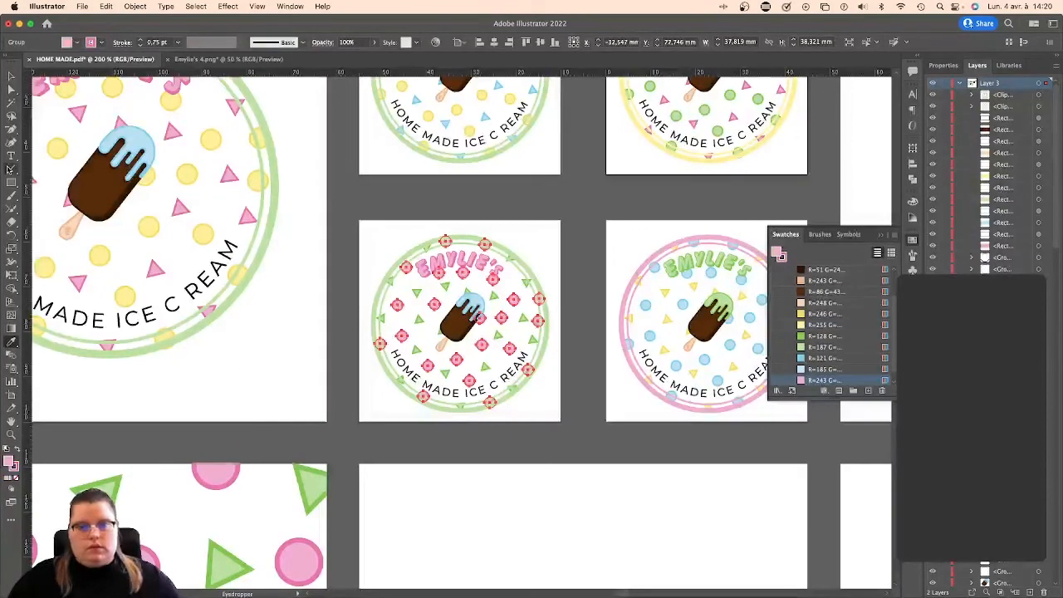
pyautogui.click(11, 76)
pyautogui.click(505, 277)
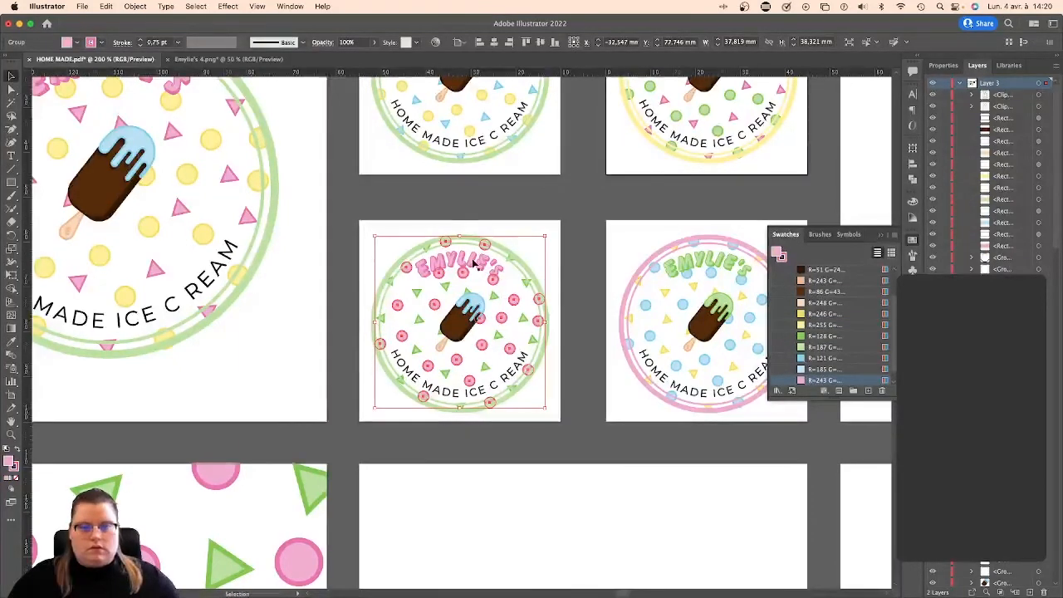
# Recolour the pink EMYLIE'S lettering on this badge, filling its shadow with yellow R=246 and its face with light yellow R=255.
pyautogui.click(487, 266)
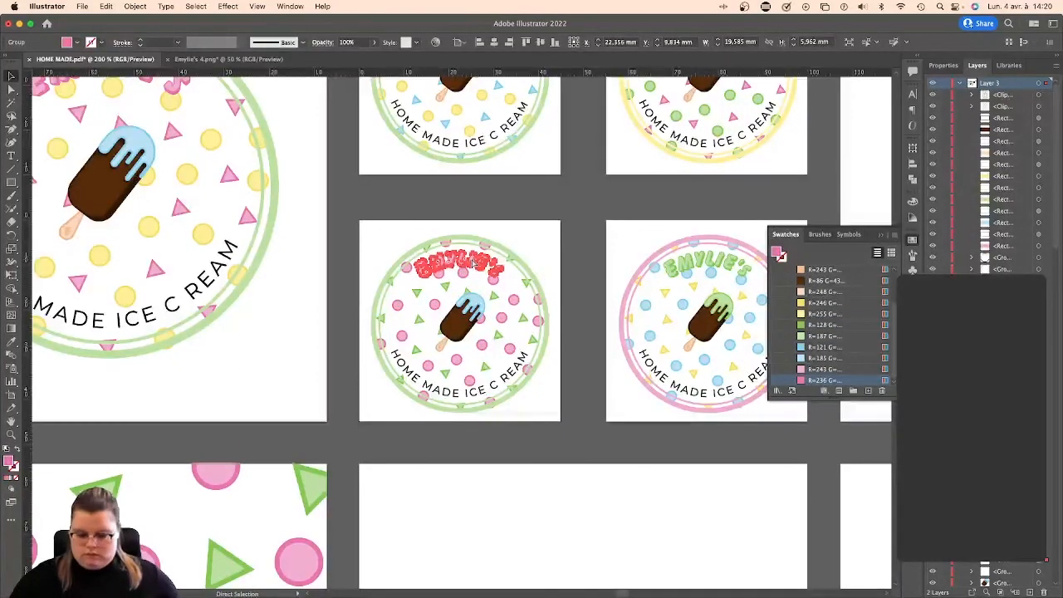
pyautogui.press('super+equal')
pyautogui.click(810, 314)
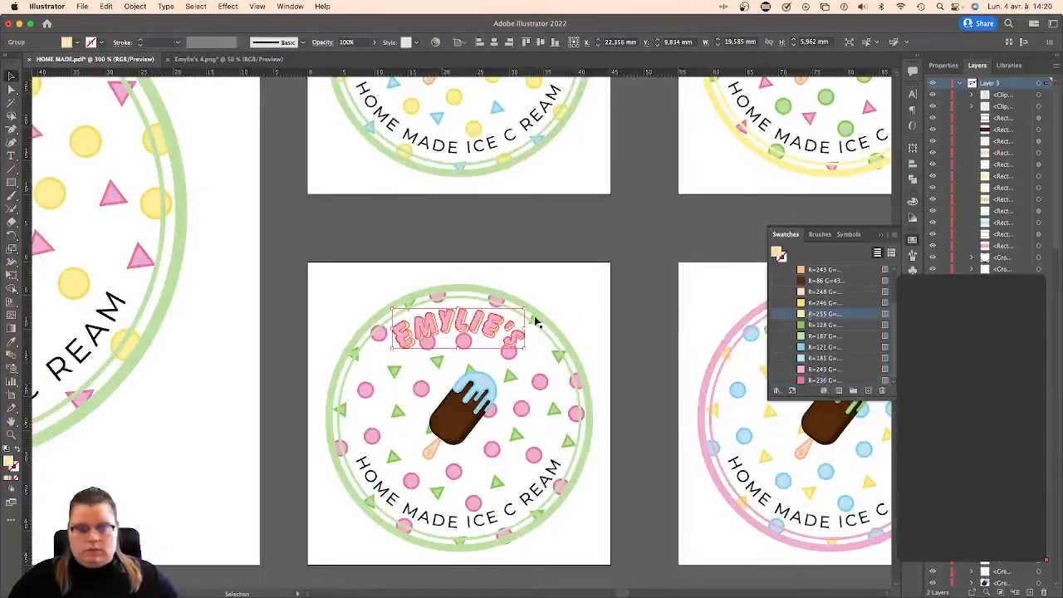
pyautogui.click(819, 304)
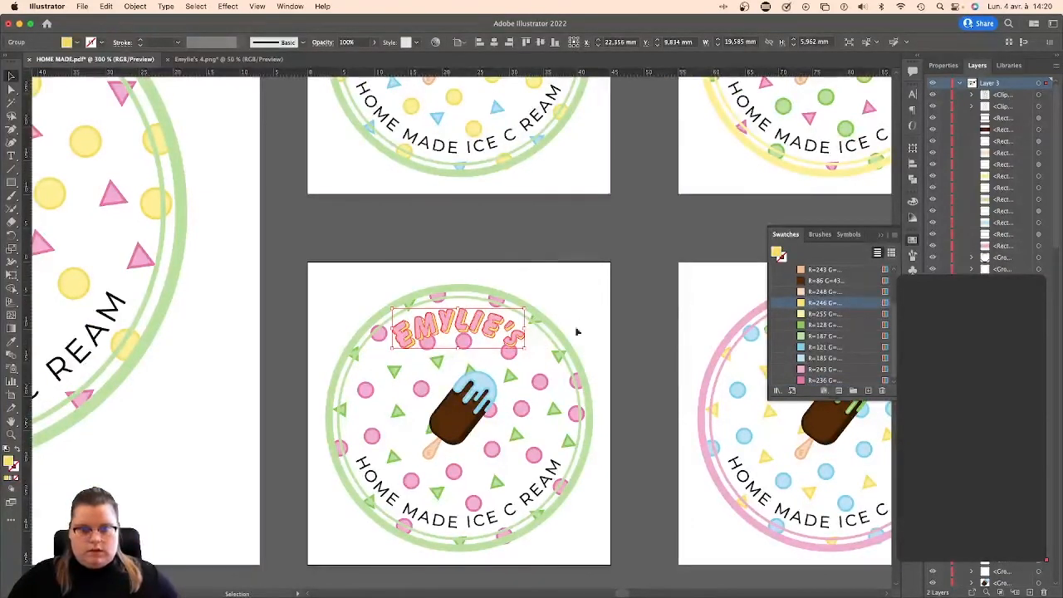
pyautogui.click(541, 340)
pyautogui.click(477, 324)
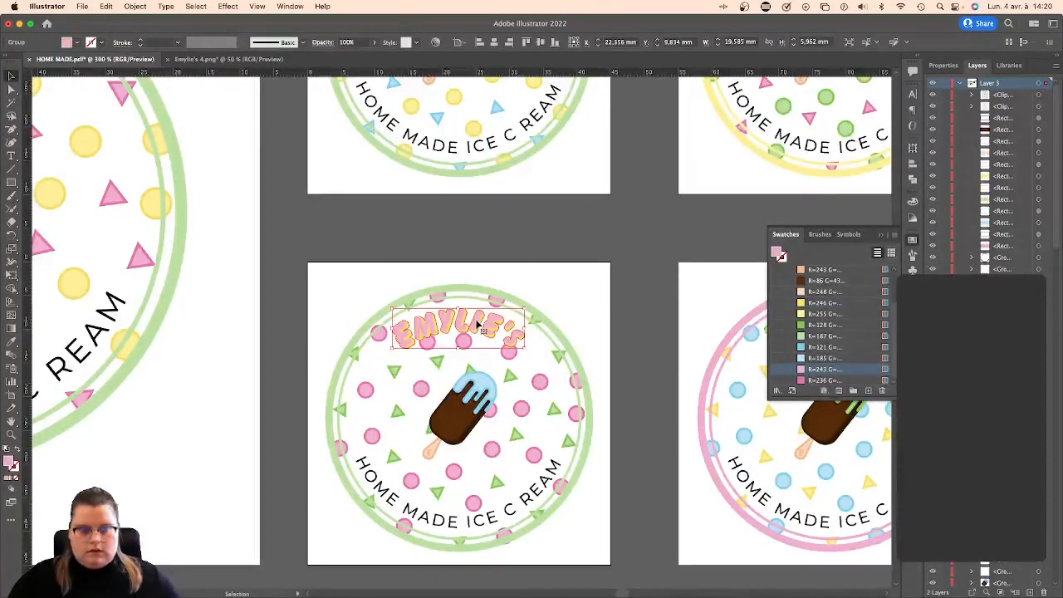
pyautogui.click(811, 313)
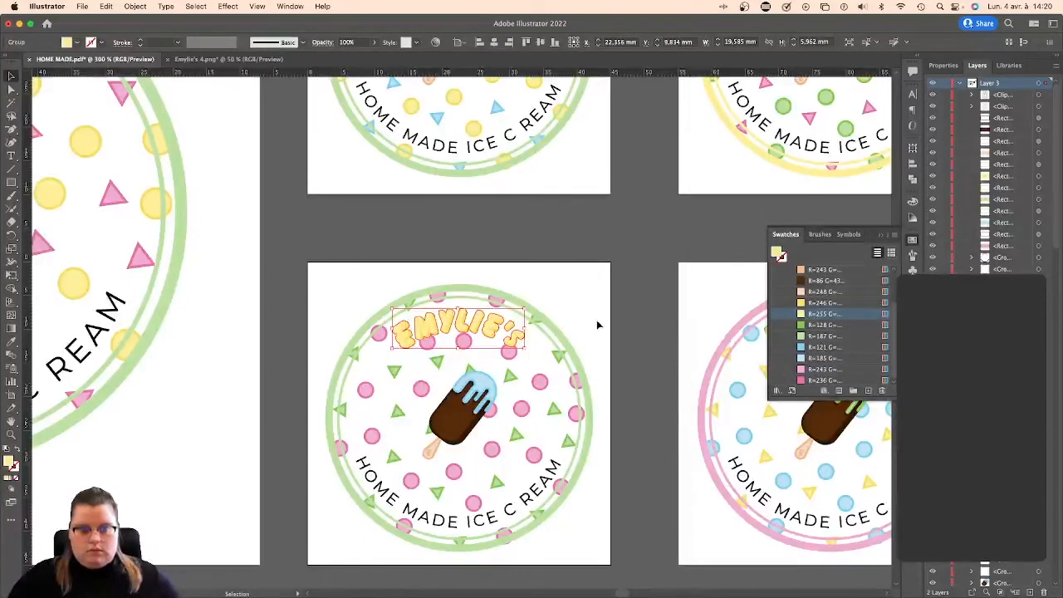
pyautogui.click(596, 324)
# Isolate this badge's ice cream and recolour its blue glaze with a light yellow R=255 fill and a yellow R=246 stroke.
pyautogui.click(482, 383)
pyautogui.doubleClick(482, 384)
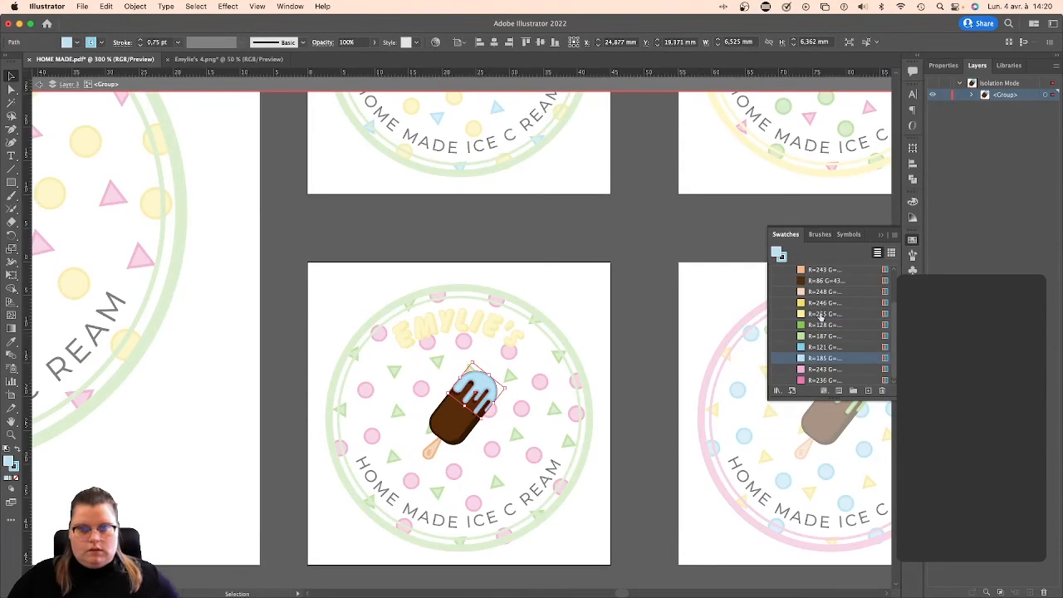
pyautogui.click(820, 315)
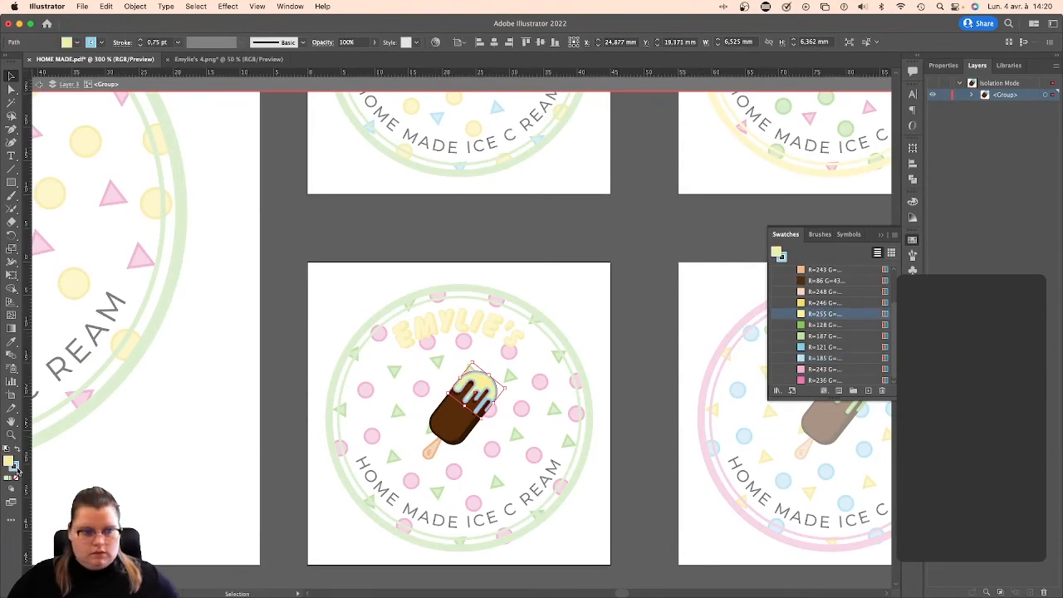
pyautogui.click(15, 468)
pyautogui.click(913, 242)
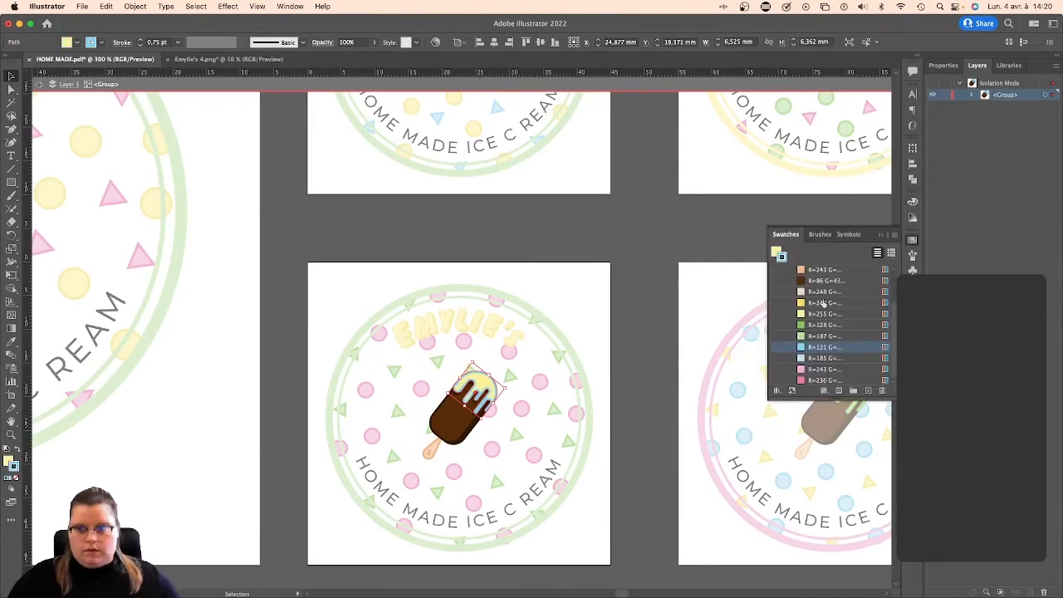
pyautogui.click(815, 304)
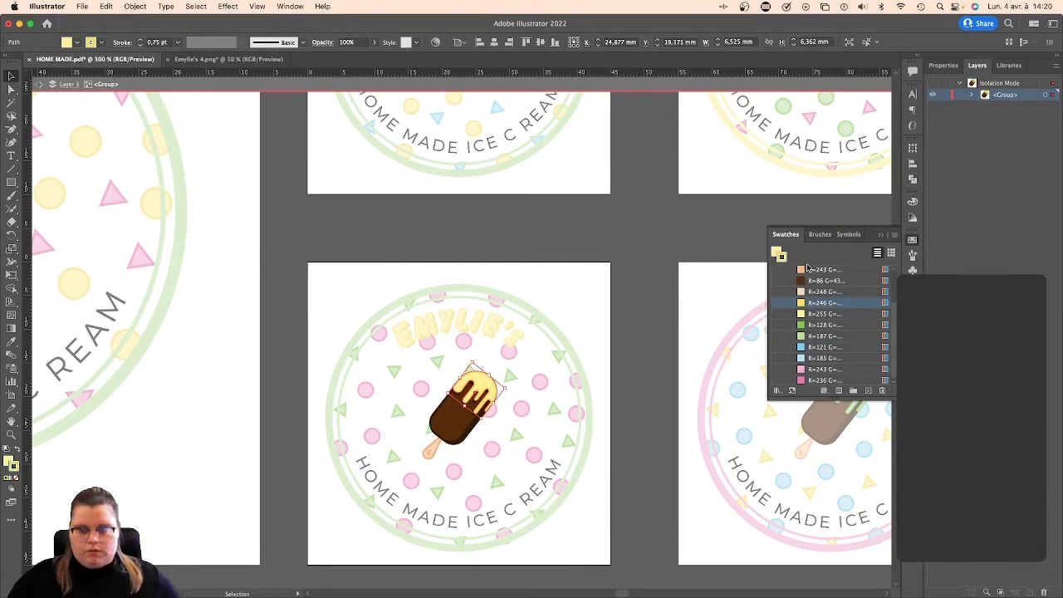
# Set the yellow glaze's stroke weight to 0.5 pt, leave isolation mode, and recolour the badge's green rings light blue R=185.
pyautogui.click(913, 292)
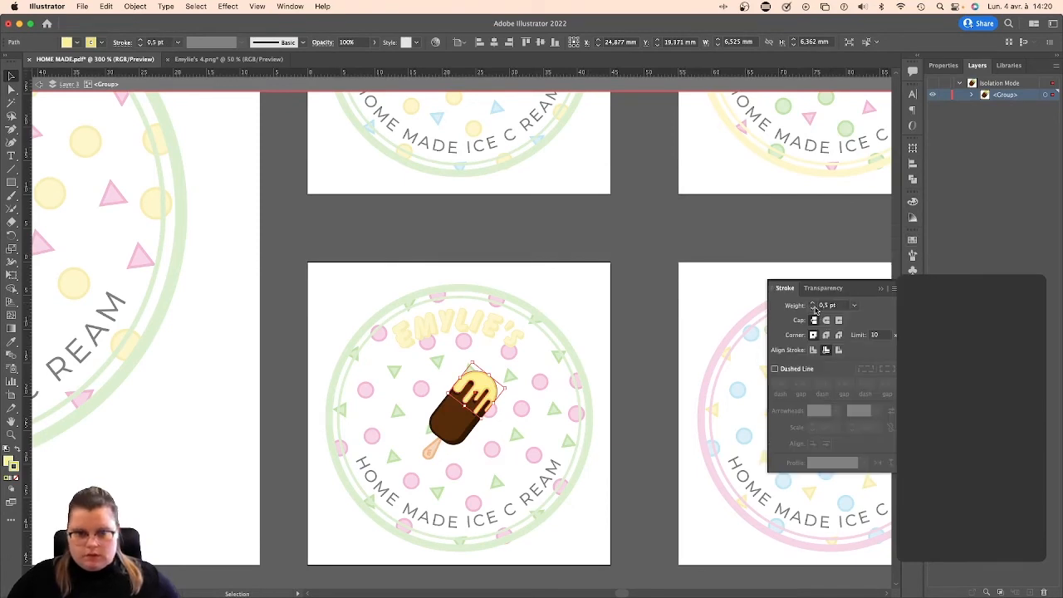
pyautogui.doubleClick(689, 293)
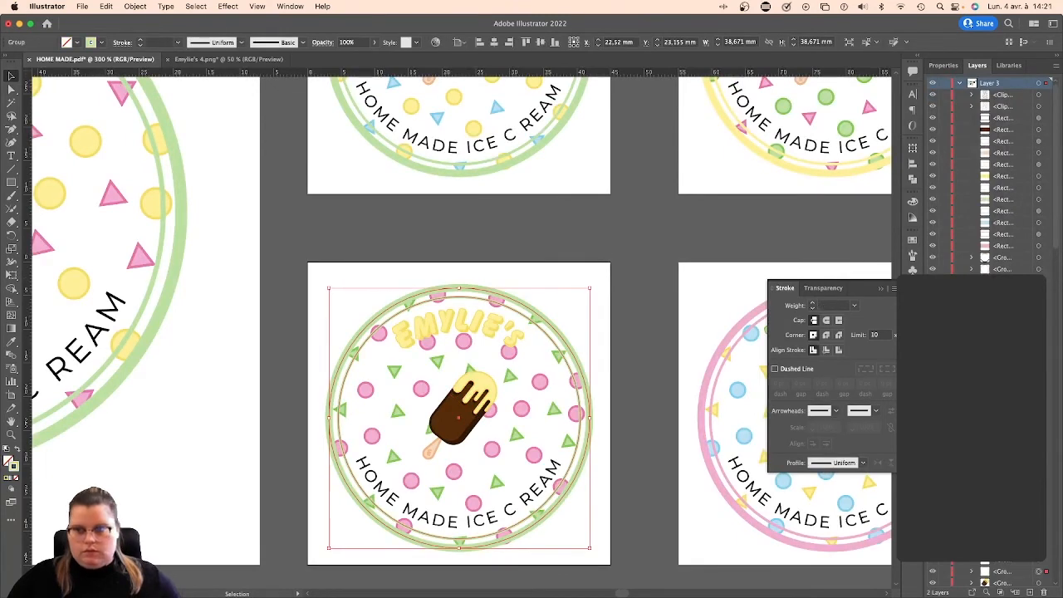
pyautogui.click(913, 241)
pyautogui.click(818, 358)
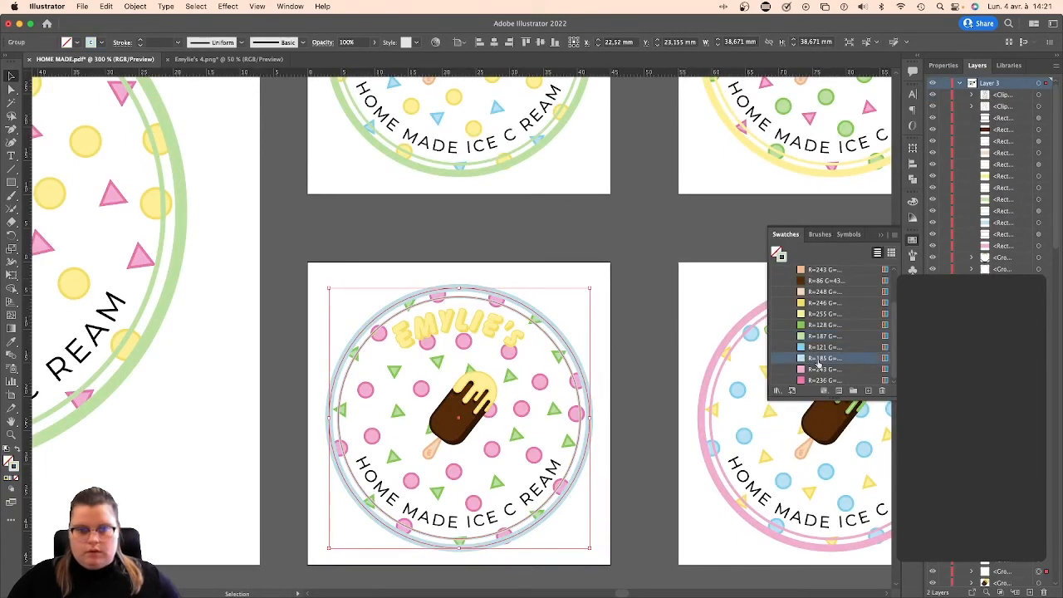
pyautogui.click(642, 305)
# Review the recoloured badges, the full artboard layout and the Emylie's 4.png reference document.
pyautogui.press('super+minus')
pyautogui.press('super+minus')
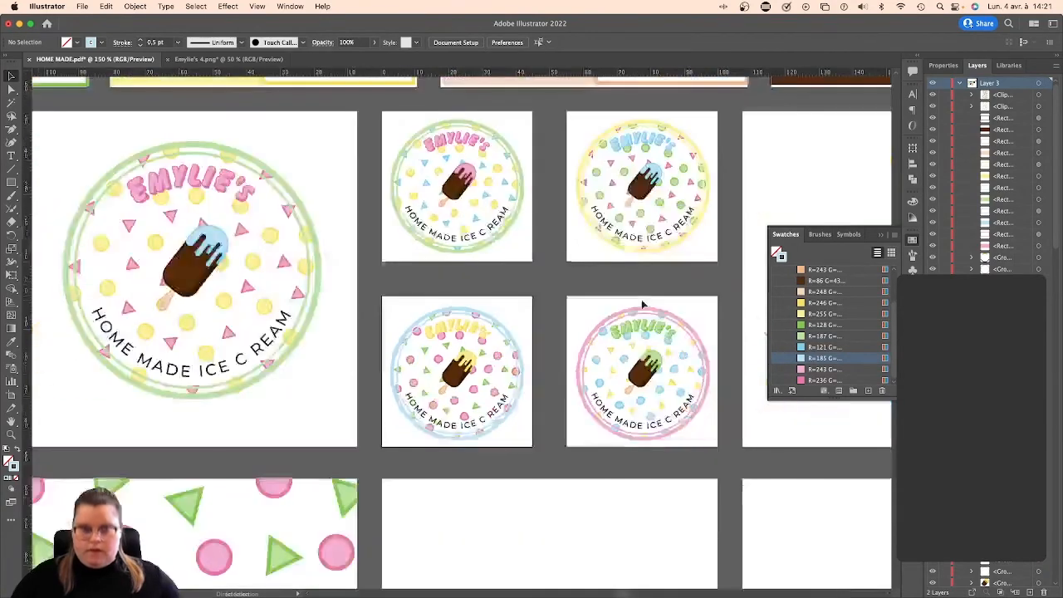
pyautogui.hscroll(3, 655, 284)
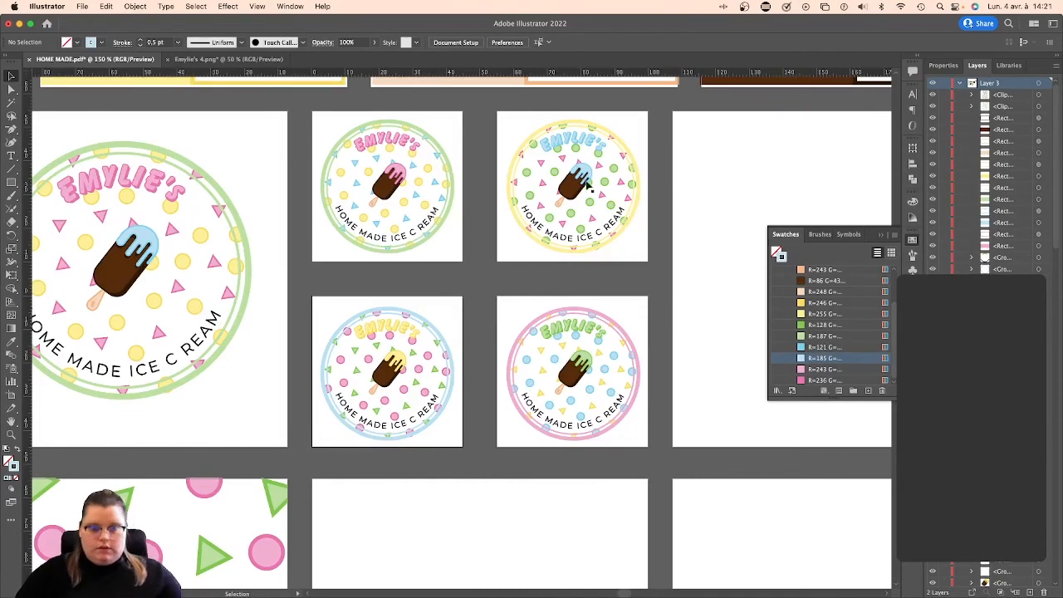
pyautogui.press('super+minus')
pyautogui.press('super+minus')
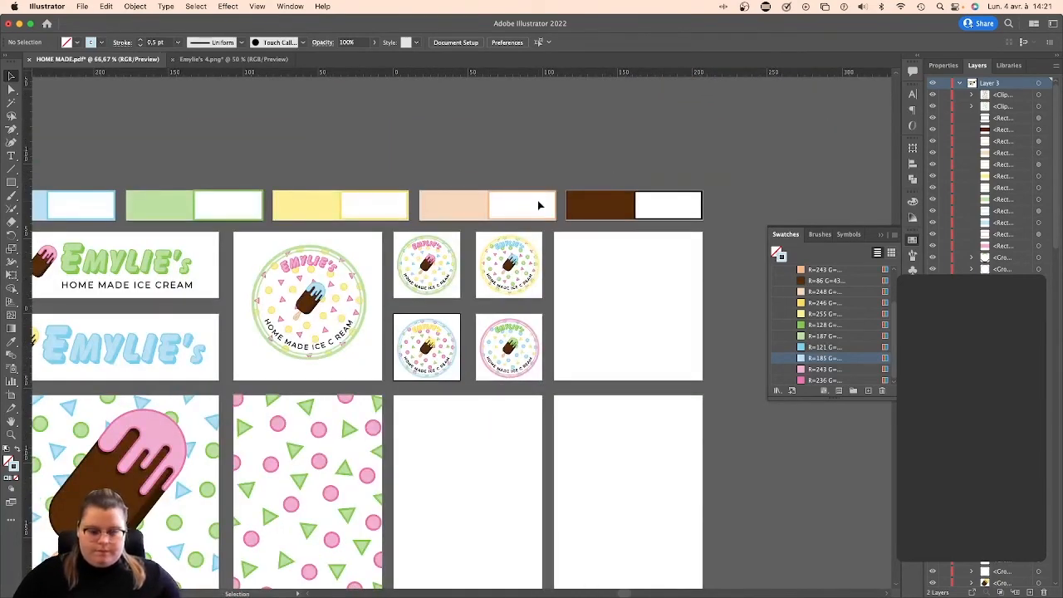
pyautogui.hscroll(-5, 515, 201)
pyautogui.scroll(-3, 497, 202)
pyautogui.press('super+minus')
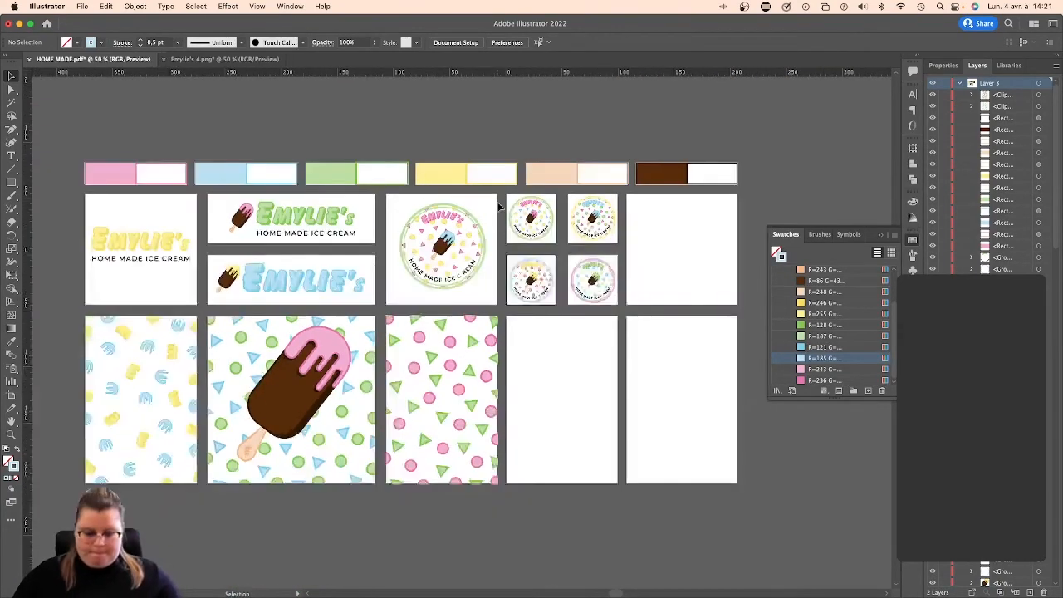
pyautogui.scroll(-2, 555, 185)
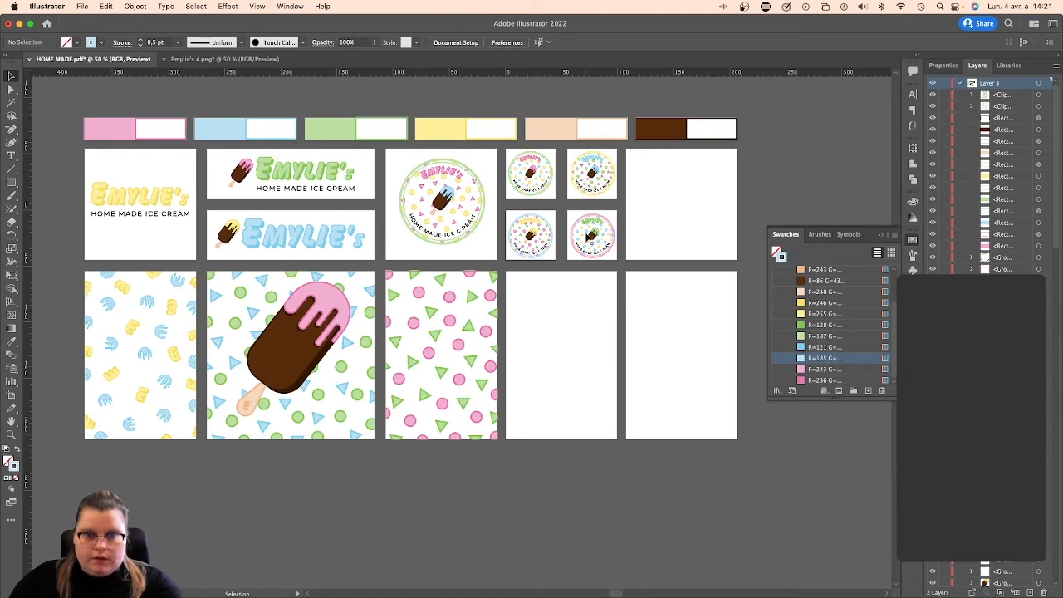
pyautogui.click(231, 60)
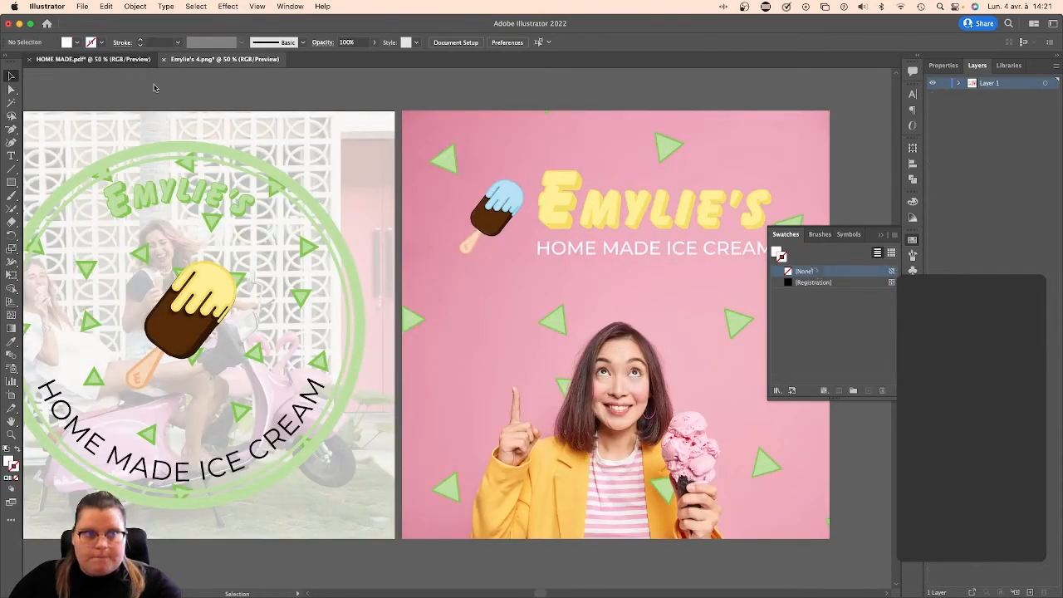
pyautogui.click(125, 59)
# Switch to the EMYLIE'S folder in Finder and open top-view-of-waffle-cone-with-ripe-blueberries-on-pastel-pink-background-flat-lay.jpg with Adobe Illustrator 2022.
pyautogui.click(714, 209)
pyautogui.hotkey('ctrl', 'Right')
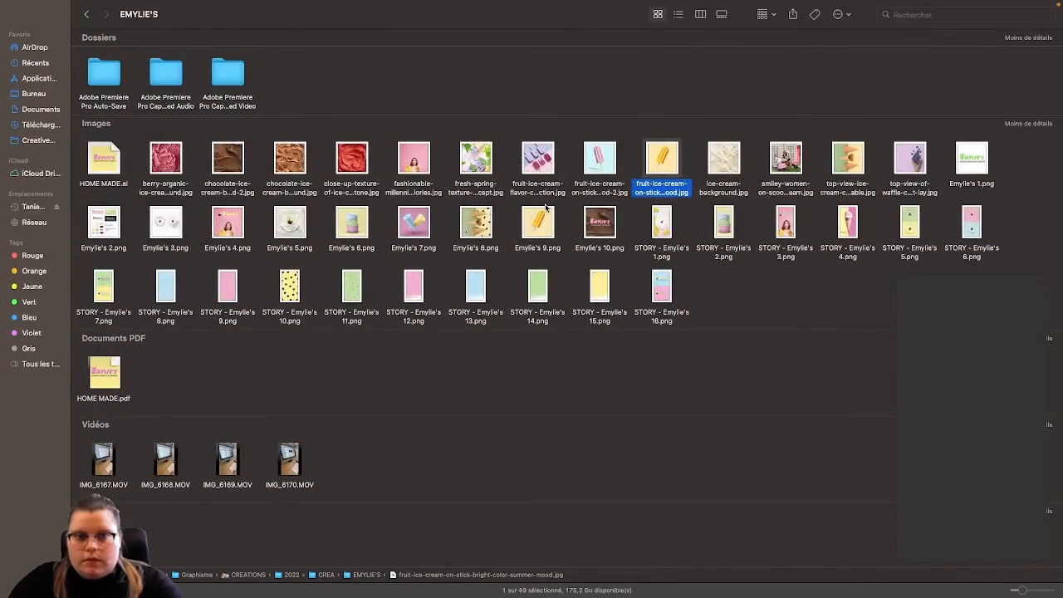
pyautogui.click(653, 104)
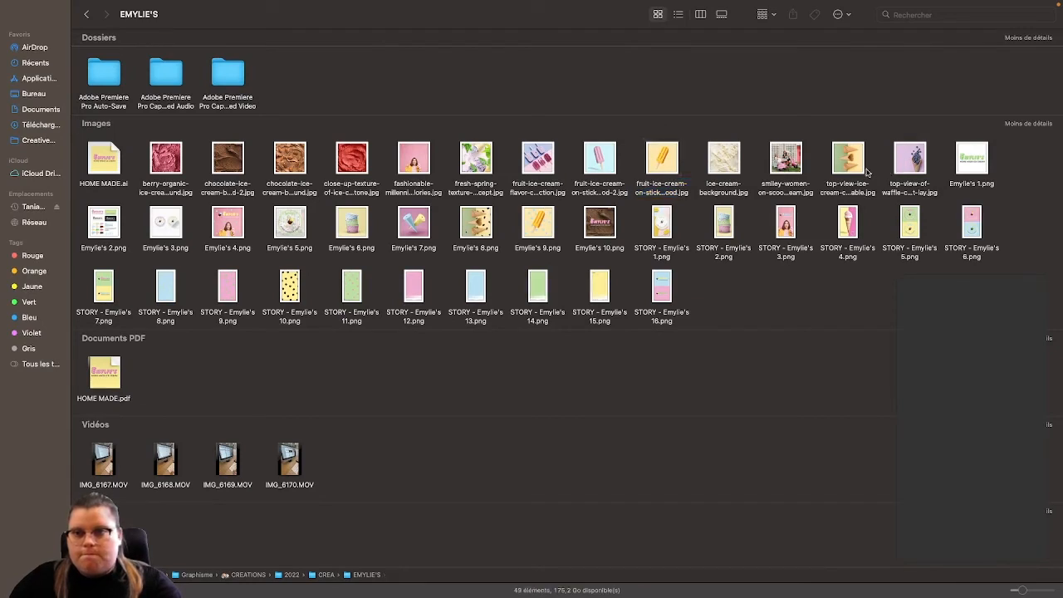
pyautogui.rightClick(911, 158)
pyautogui.moveTo(622, 169)
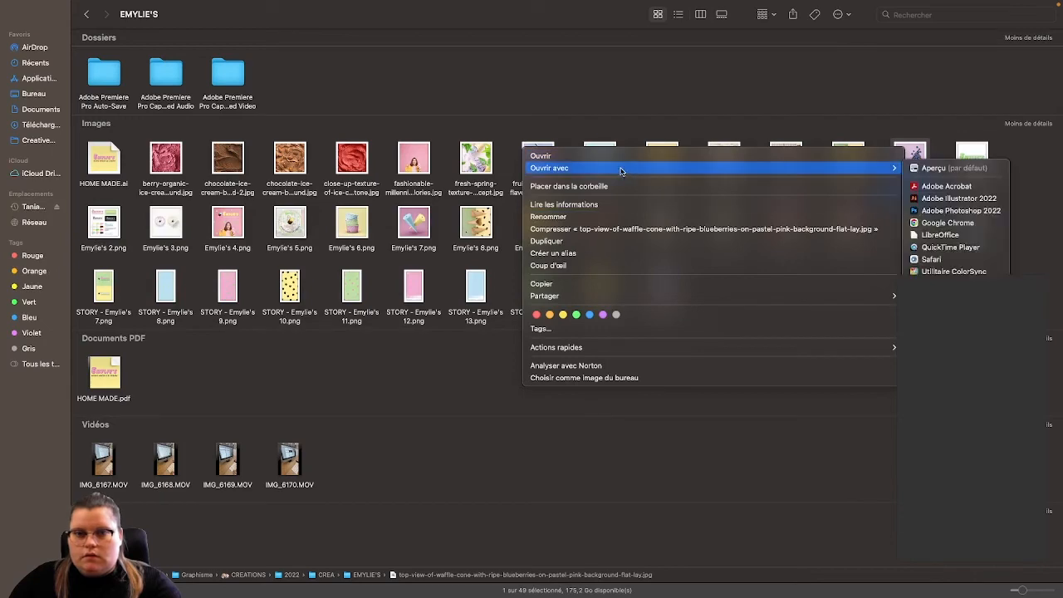
pyautogui.click(978, 197)
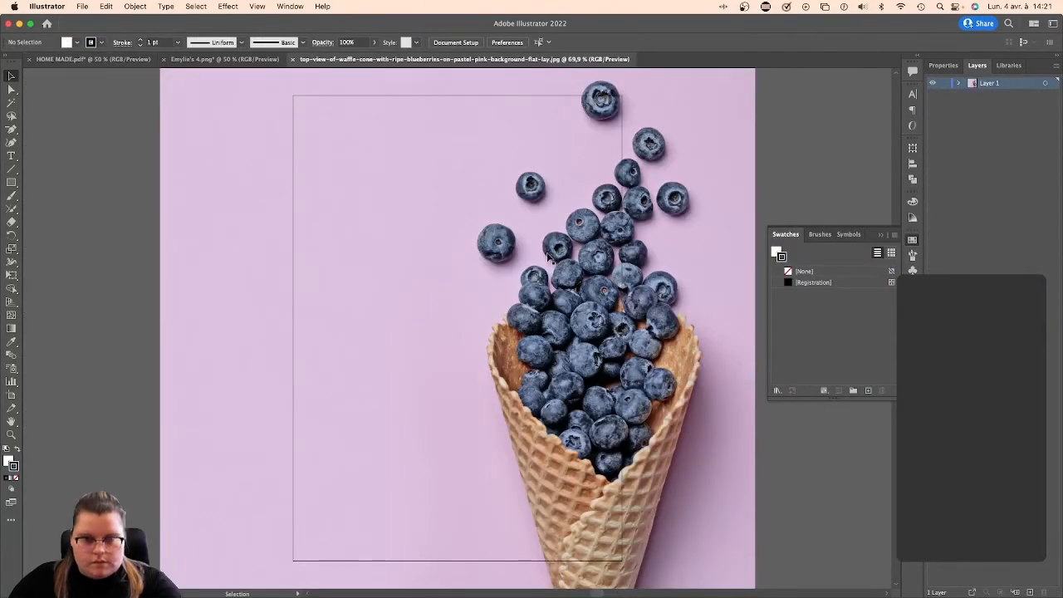
# Bring the blueberry waffle cone photo into HOME MADE.pdf and scale it down to cover the last blank artboard of the lower row.
pyautogui.moveTo(678, 196); pyautogui.dragTo(640, 310)
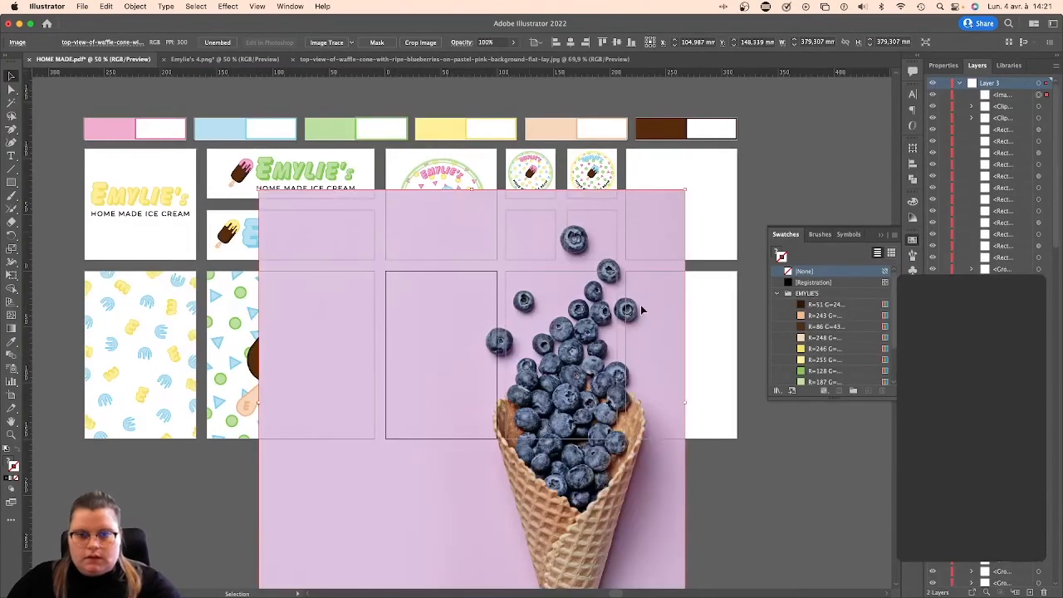
pyautogui.hscroll(5, 640, 310)
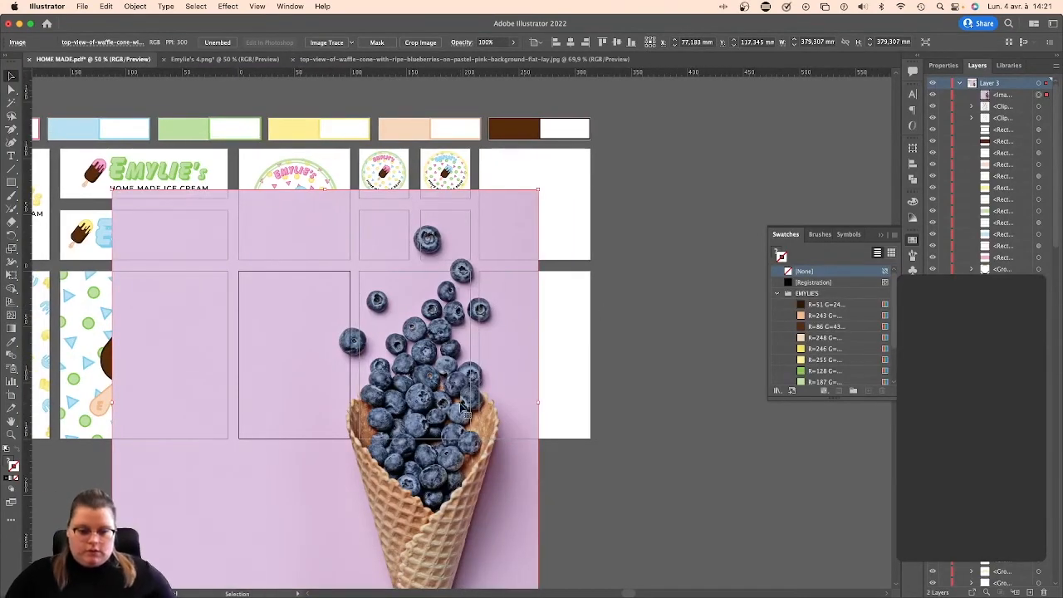
pyautogui.moveTo(446, 404); pyautogui.dragTo(706, 371)
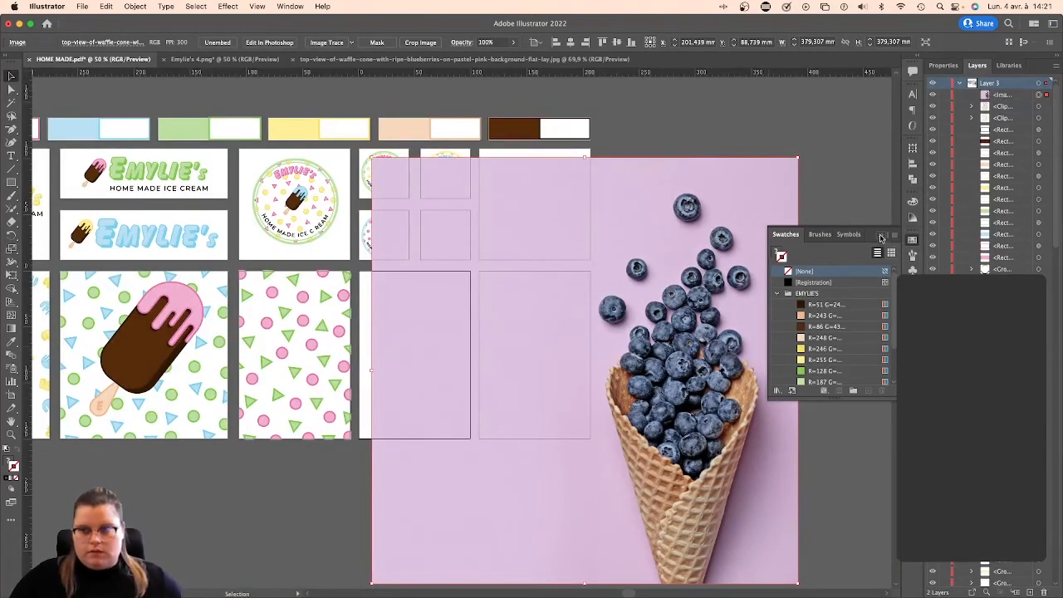
pyautogui.click(882, 236)
pyautogui.moveTo(796, 370); pyautogui.dragTo(586, 364)
pyautogui.click(670, 370)
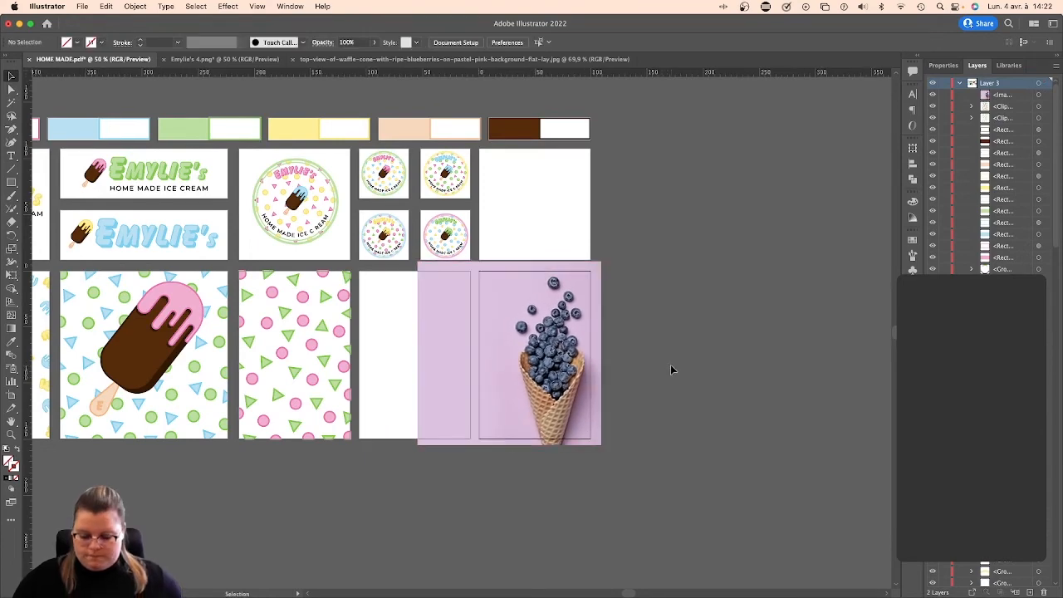
# Draw a text frame in the upper corner of the blueberry artboard, beside the berries, and enter "Nos glaces sont éléborées à partir de produits frais".
pyautogui.press('super+plus')
pyautogui.press('super+plus')
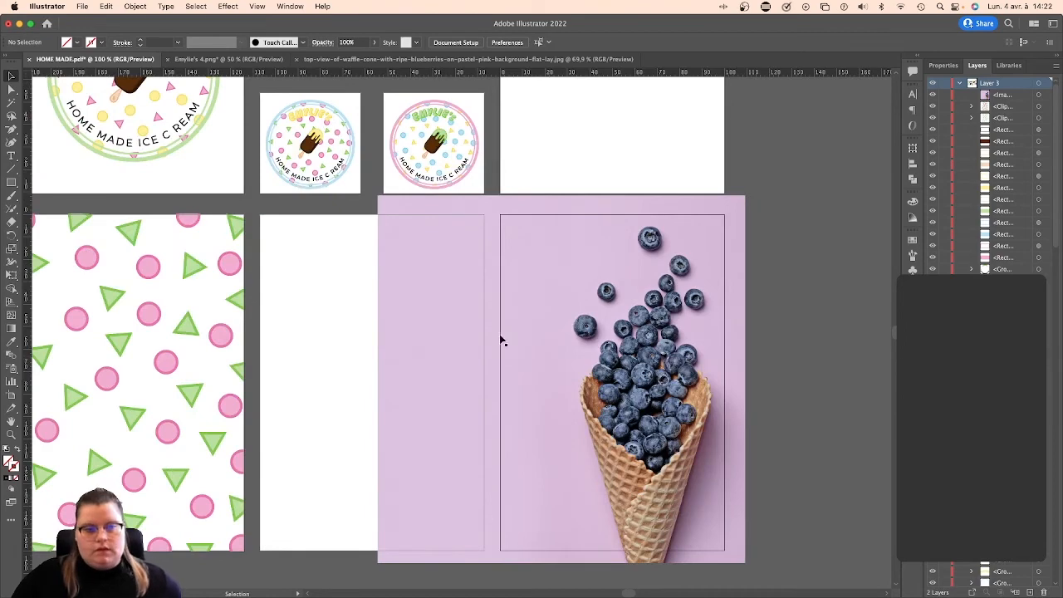
pyautogui.scroll(5, 501, 340)
pyautogui.hscroll(-1, 501, 341)
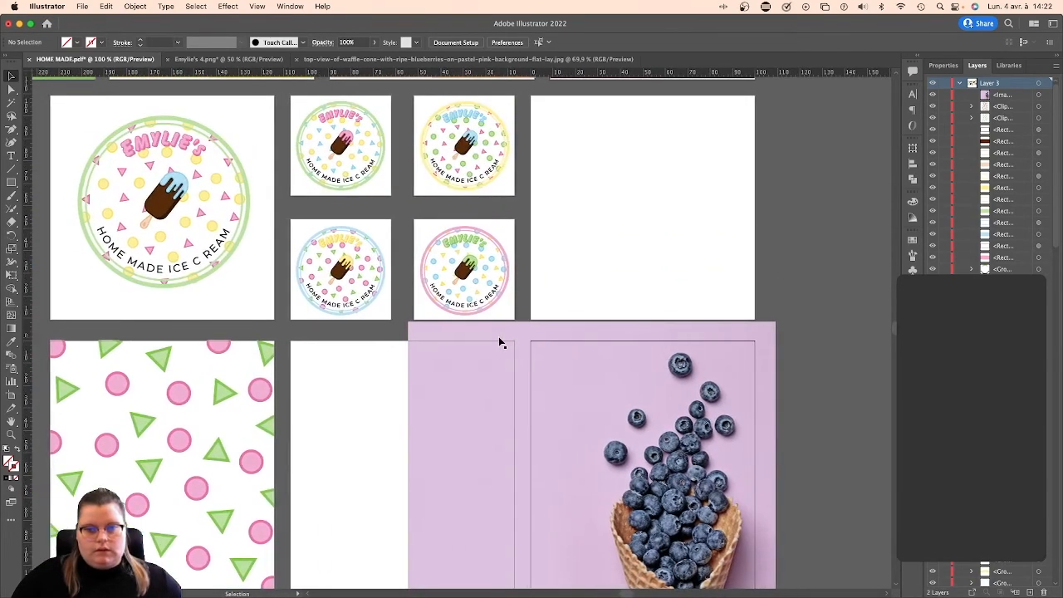
pyautogui.hscroll(2, 500, 342)
pyautogui.scroll(-6, 551, 358)
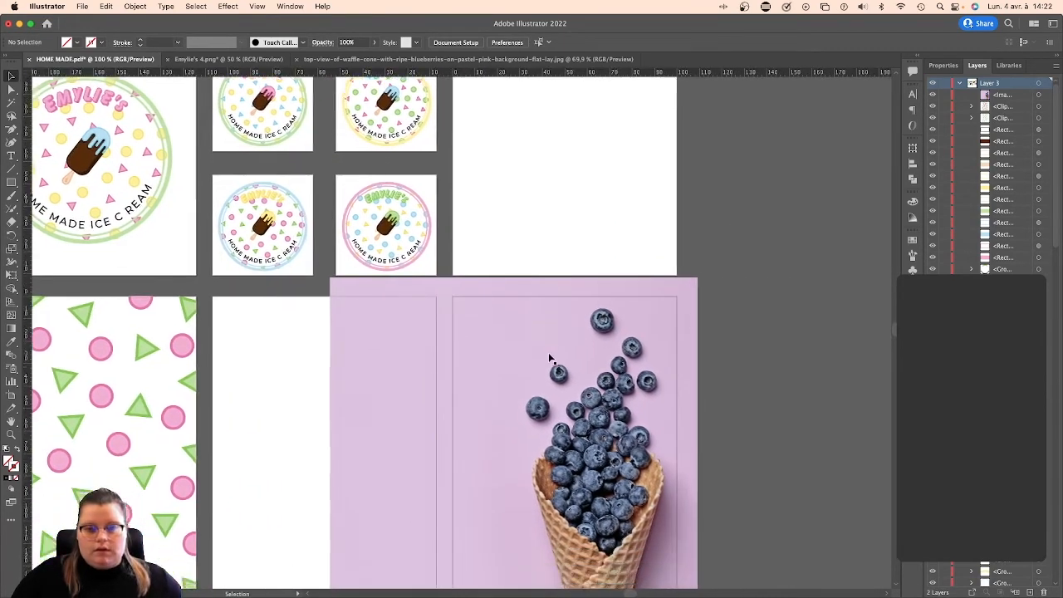
pyautogui.hscroll(2, 549, 352)
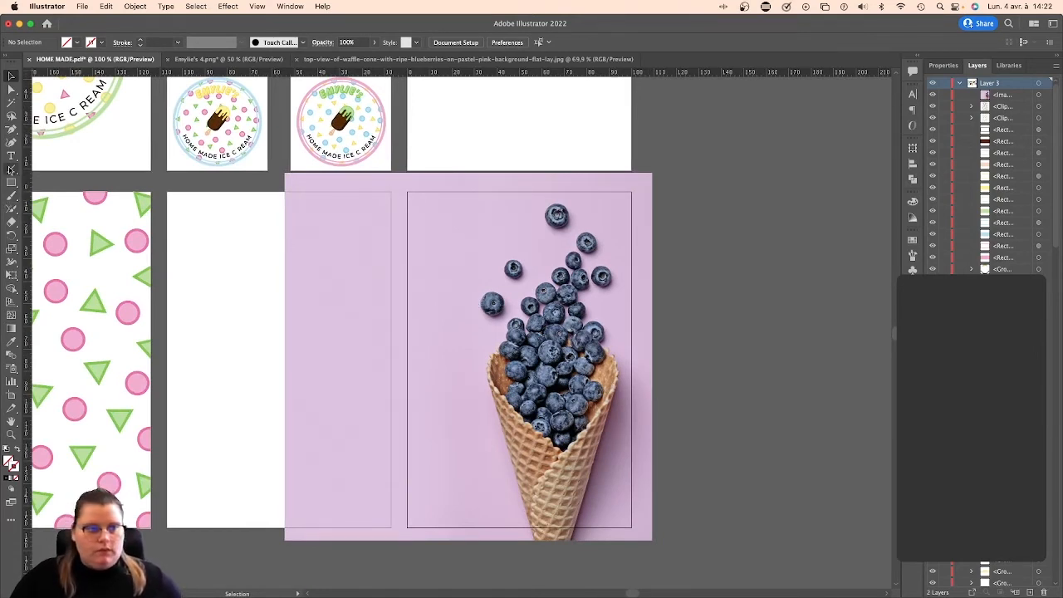
pyautogui.click(11, 156)
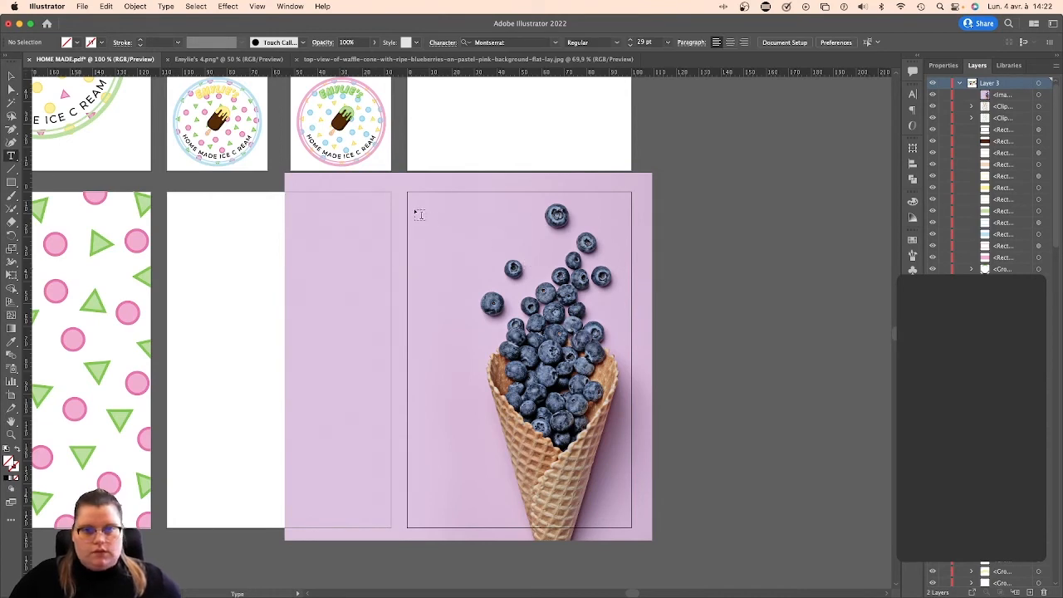
pyautogui.moveTo(414, 202); pyautogui.dragTo(535, 252)
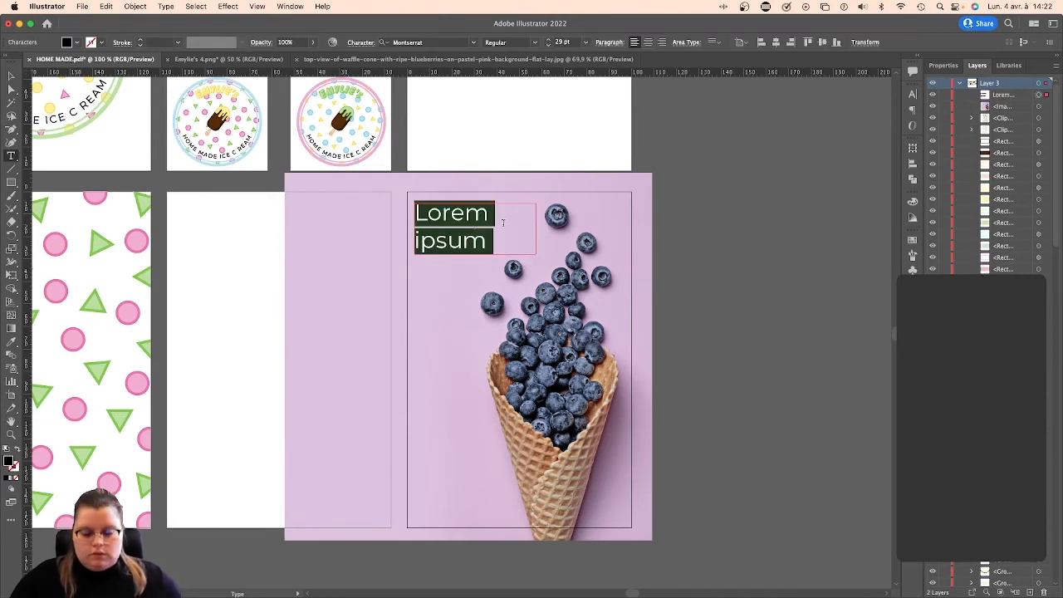
pyautogui.press('BackSpace')
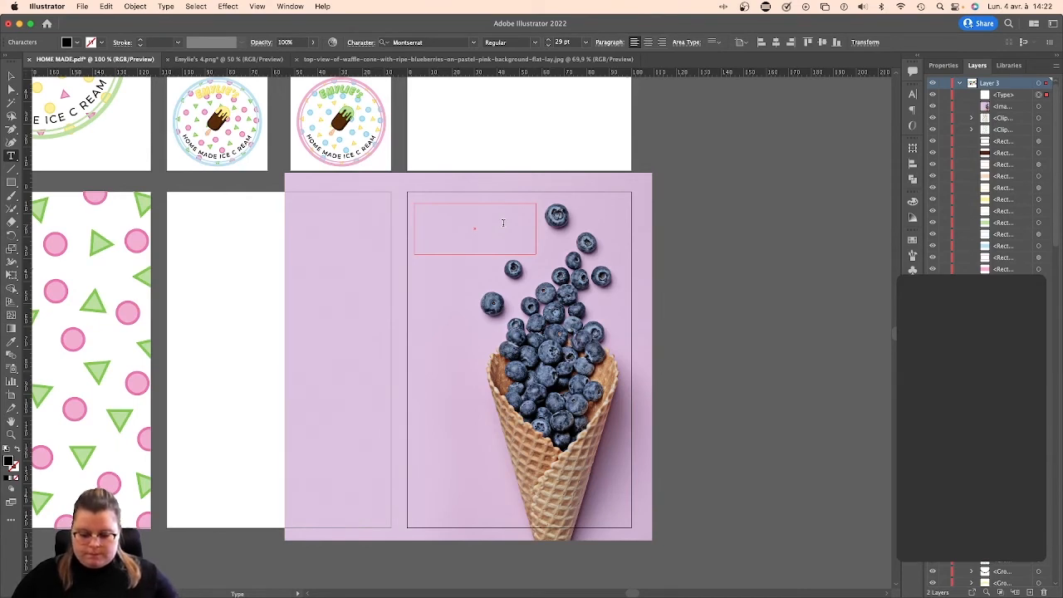
pyautogui.write('N')
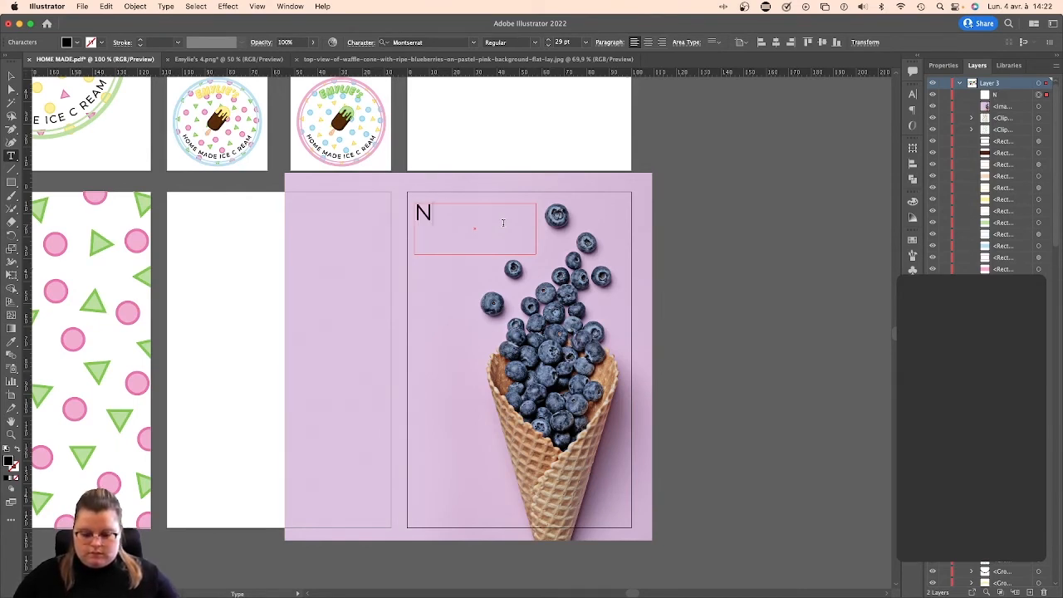
pyautogui.write('os glaces')
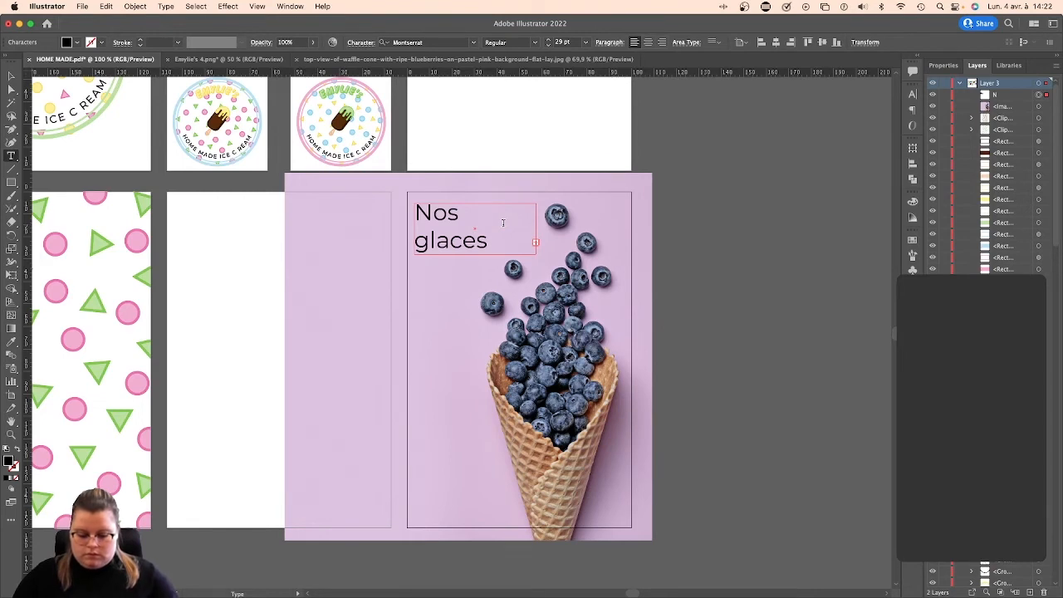
# Set the size of the whole "Nos glaces" text to 13 pt and tighten its frame around the three lines.
pyautogui.press('super+a')
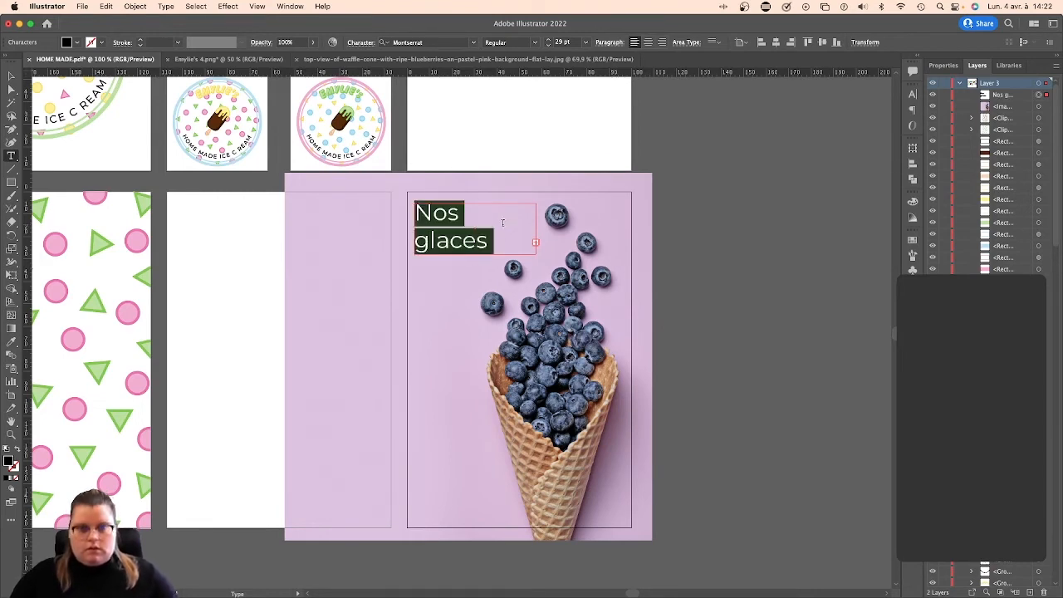
pyautogui.click(549, 46)
pyautogui.click(549, 46)
pyautogui.click(549, 46)
pyautogui.click(549, 46)
pyautogui.click(549, 46)
pyautogui.click(549, 46)
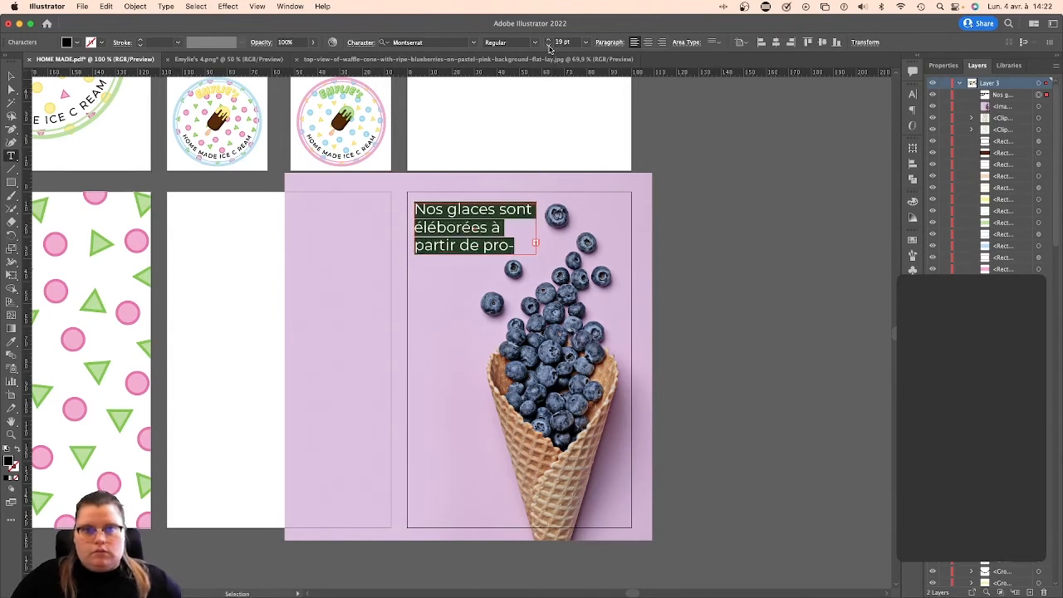
pyautogui.click(549, 46)
pyautogui.click(549, 45)
pyautogui.click(549, 47)
pyautogui.click(549, 47)
pyautogui.click(550, 47)
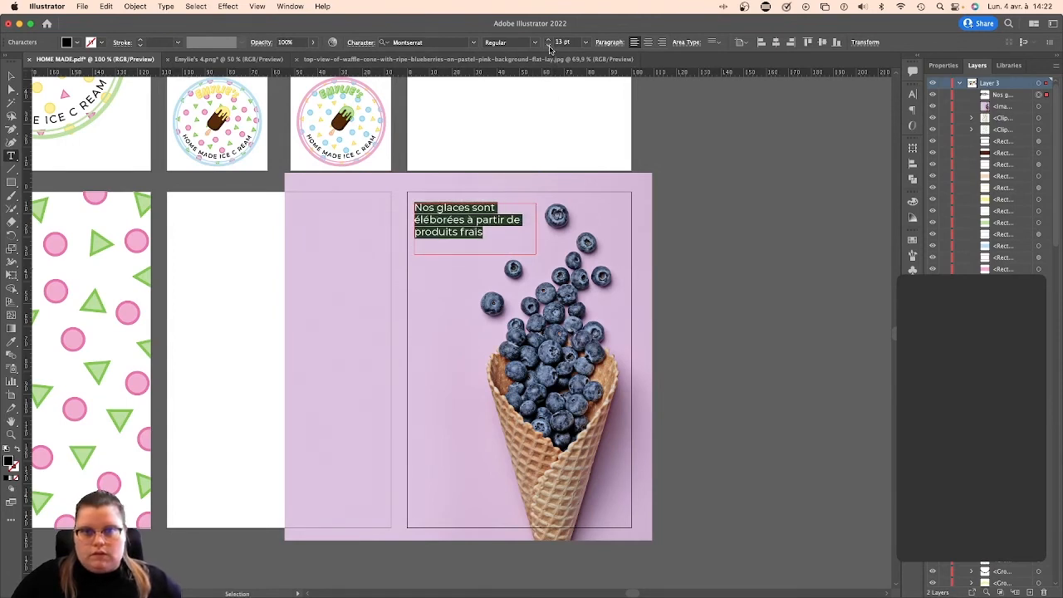
pyautogui.click(11, 76)
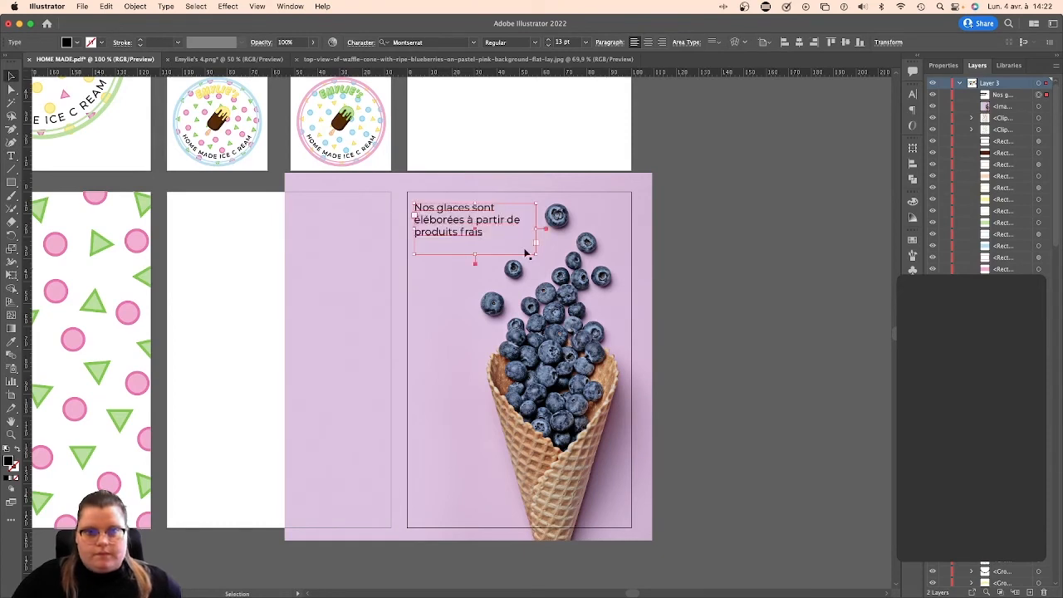
pyautogui.moveTo(544, 258)
pyautogui.mouseDown()
pyautogui.moveTo(573, 237)
pyautogui.moveTo(532, 241)
pyautogui.mouseUp()
# Try Medium Italic on the whole "Nos glaces" slogan, and settle on Montserrat Light Italic.
pyautogui.doubleClick(474, 232)
pyautogui.press('super+a')
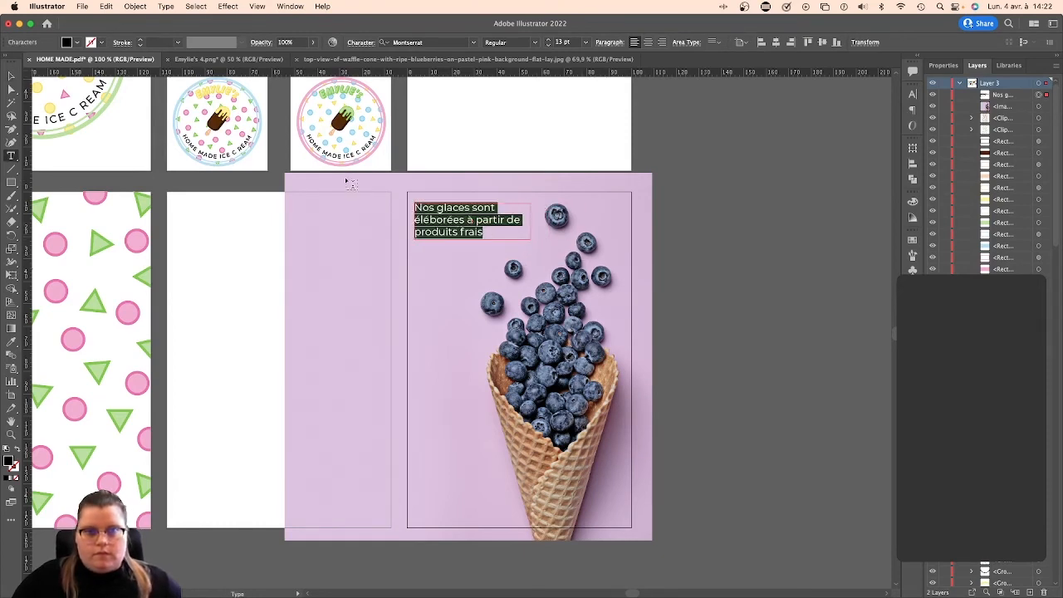
pyautogui.click(474, 43)
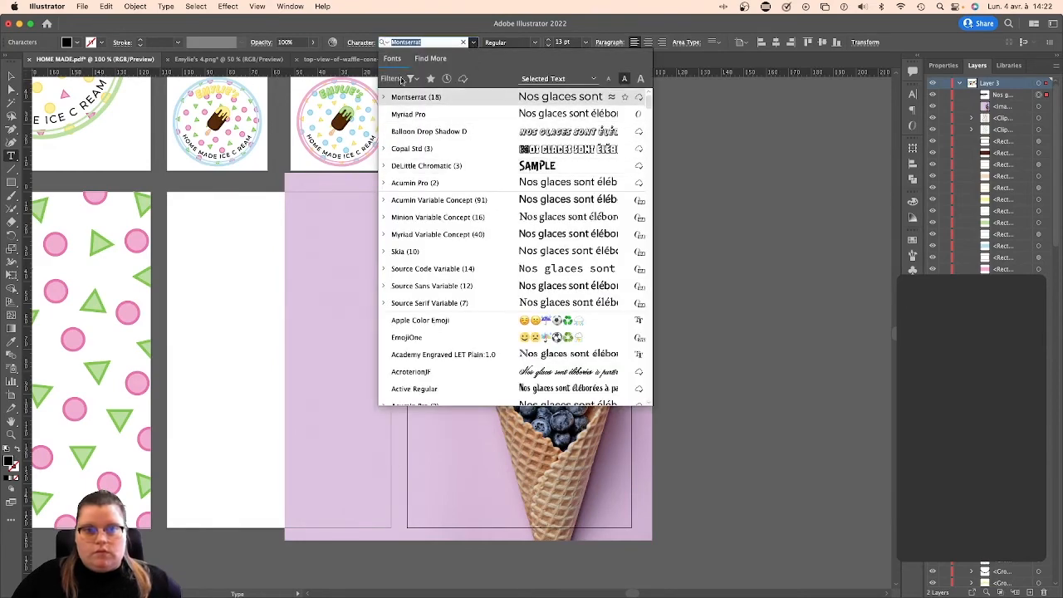
pyautogui.click(533, 42)
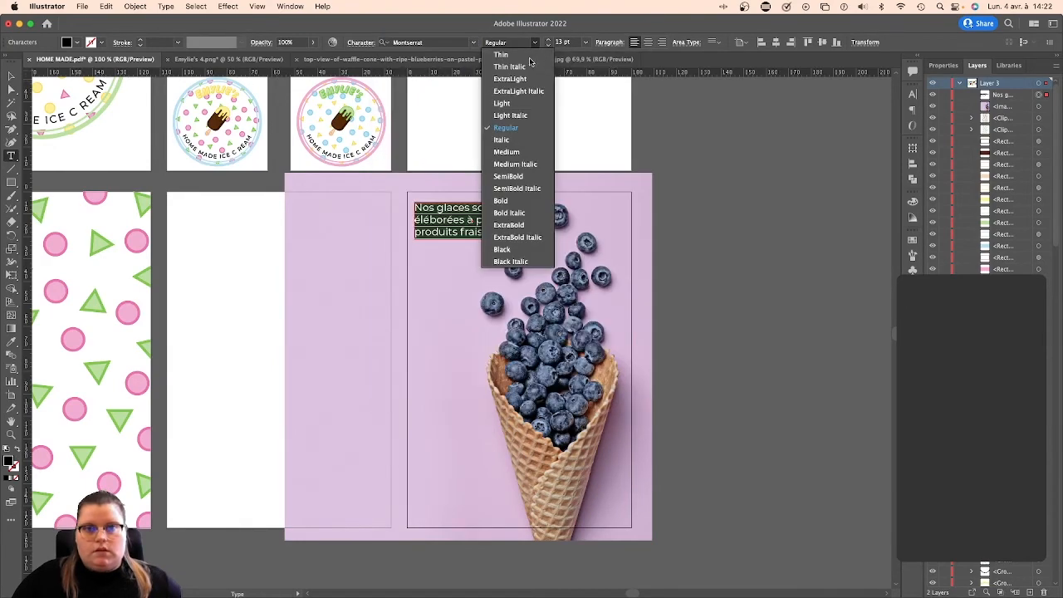
pyautogui.click(516, 164)
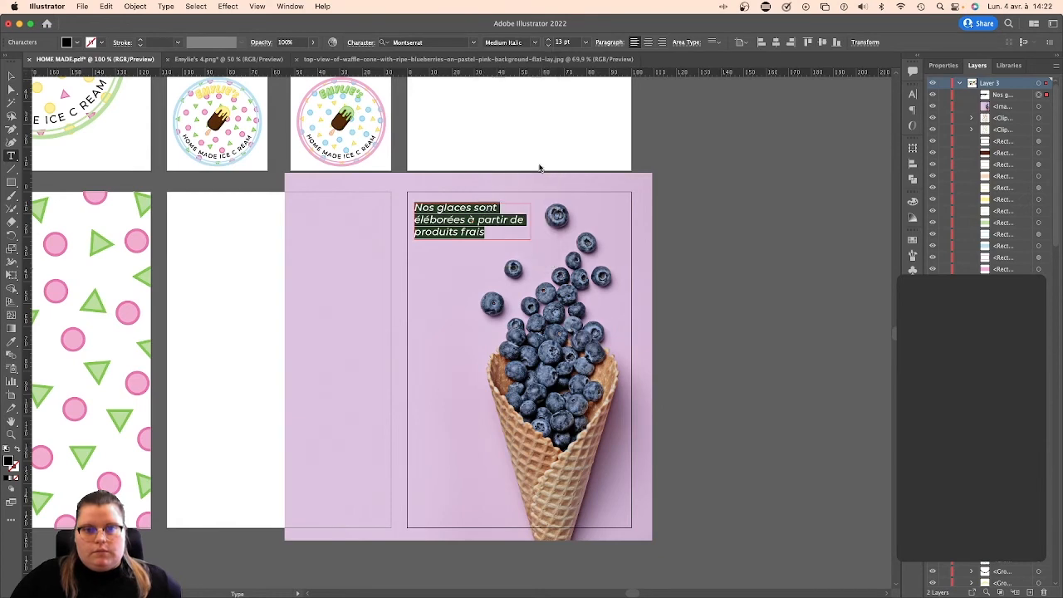
pyautogui.click(533, 42)
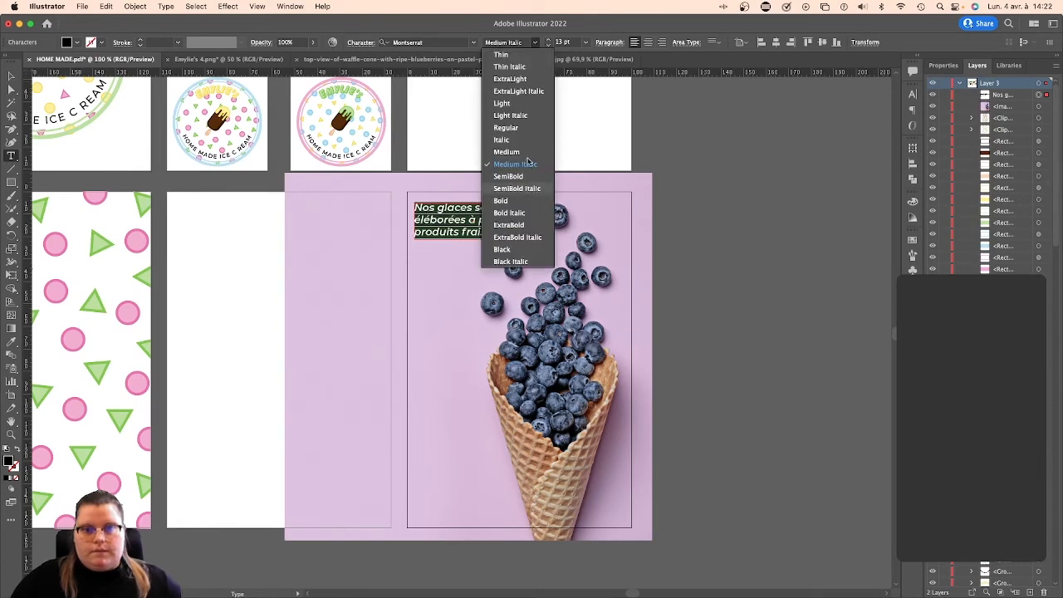
pyautogui.click(511, 115)
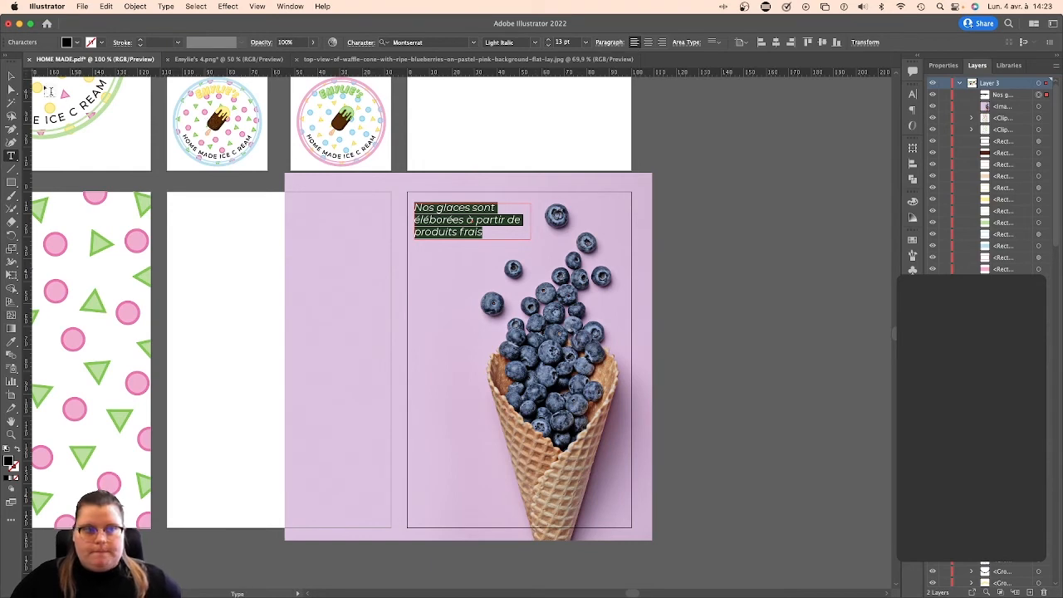
# Narrow the slogan's frame and reword the text to start with "Nos parfums de glaces" and end with a period.
pyautogui.press('Escape')
pyautogui.moveTo(532, 222); pyautogui.dragTo(518, 222)
pyautogui.doubleClick(494, 233)
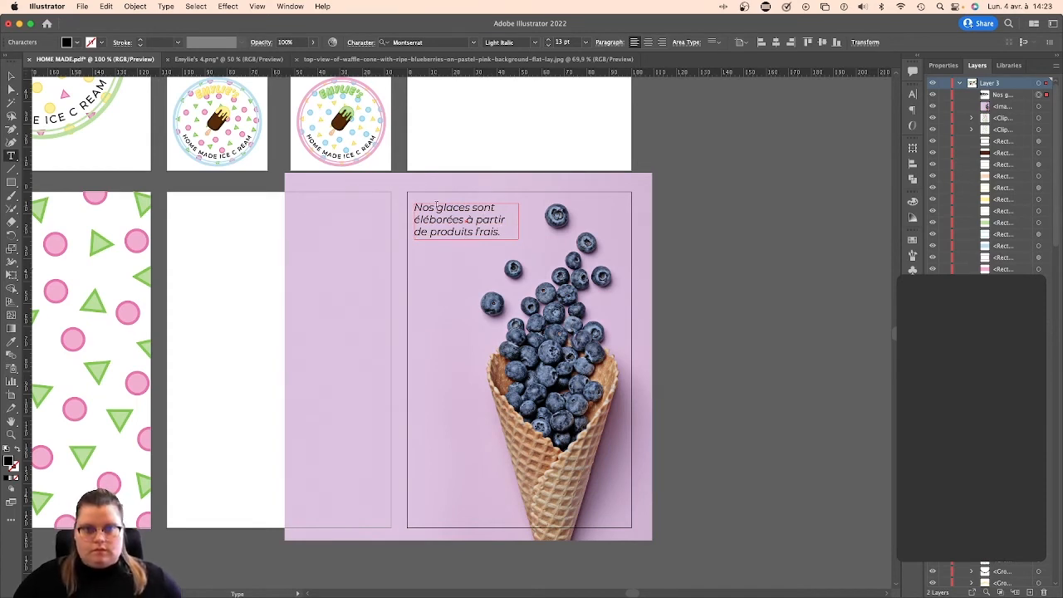
pyautogui.write('parfums de')
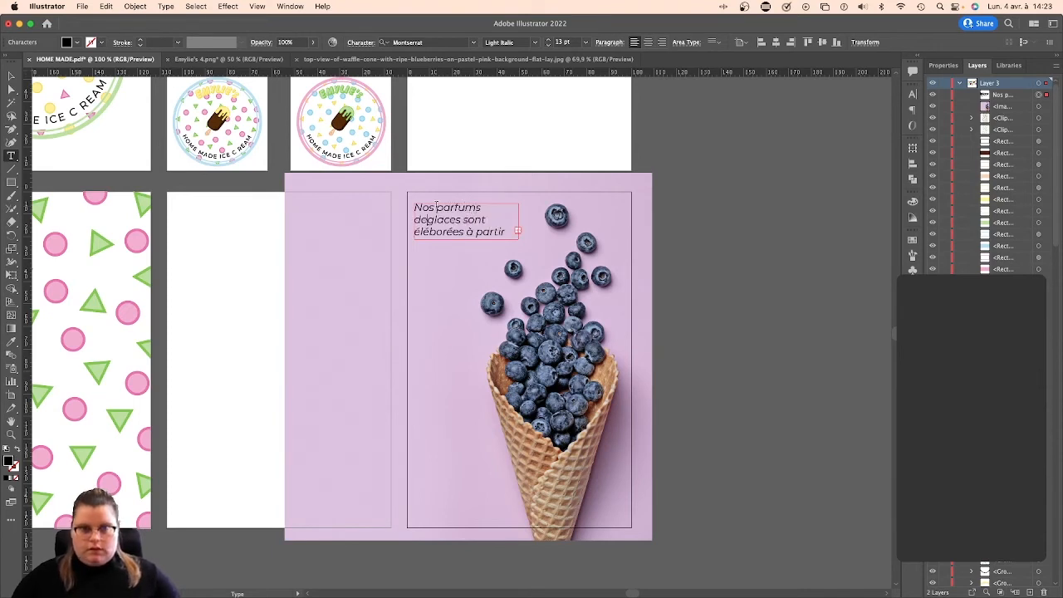
# Change "éléborées" to "éléborés" and widen the text frame until the whole slogan fits on three lines.
pyautogui.click(11, 75)
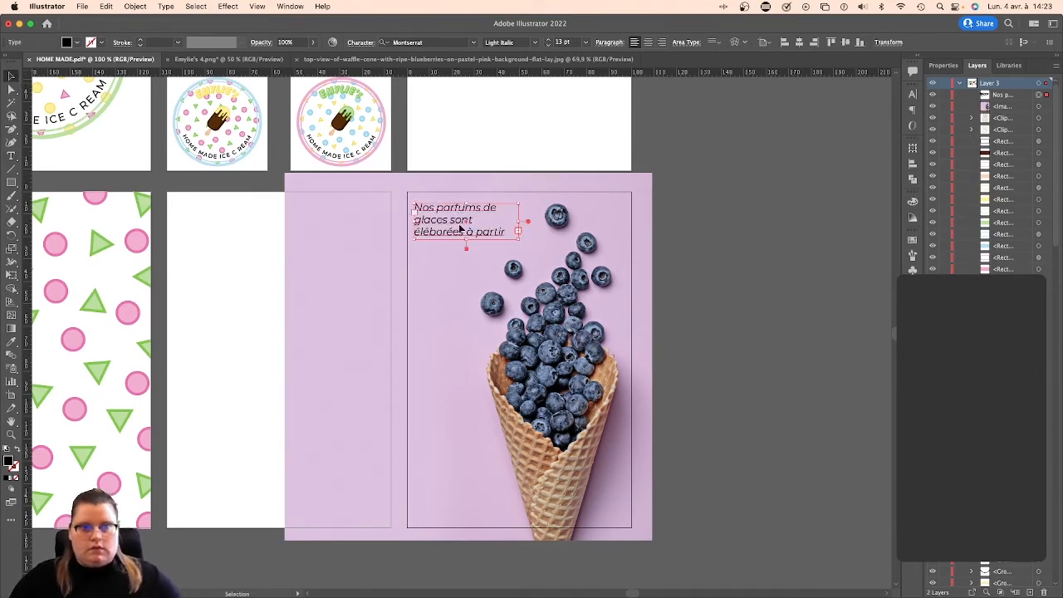
pyautogui.moveTo(518, 225); pyautogui.dragTo(530, 221)
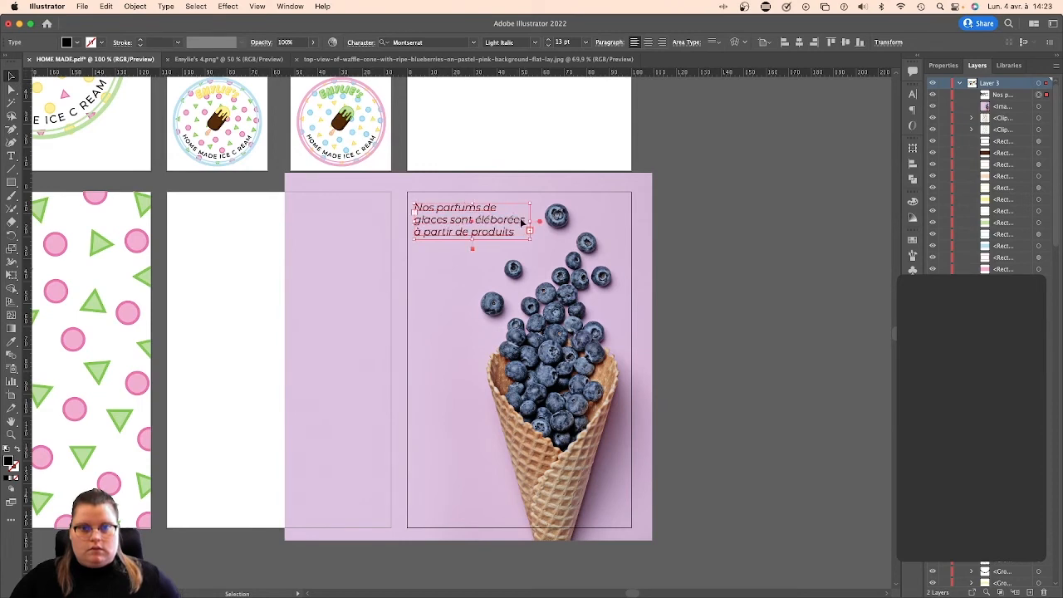
pyautogui.press('t')
pyautogui.press('BackSpace')
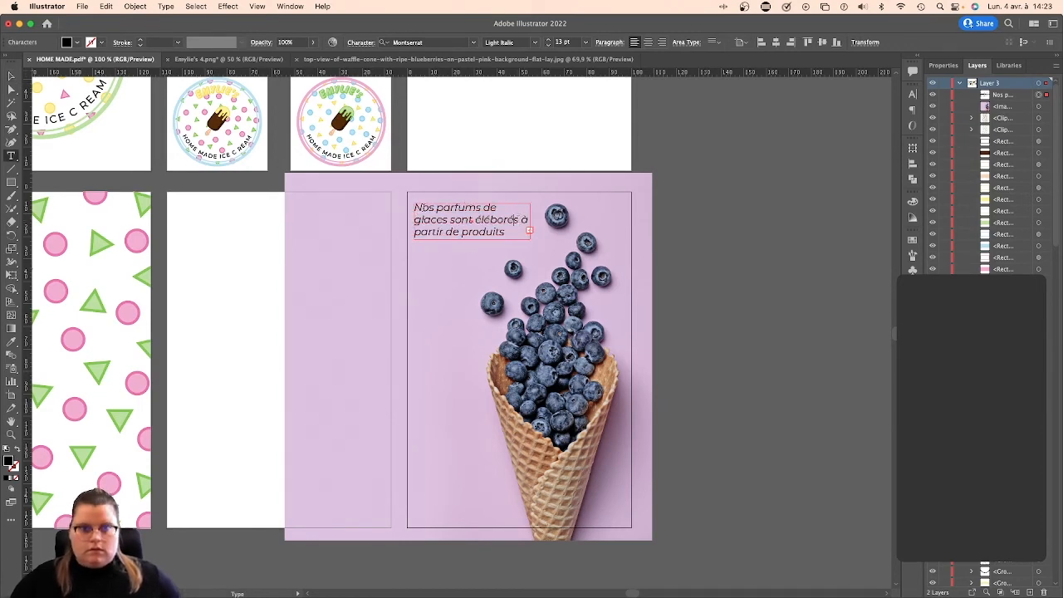
pyautogui.press('Escape')
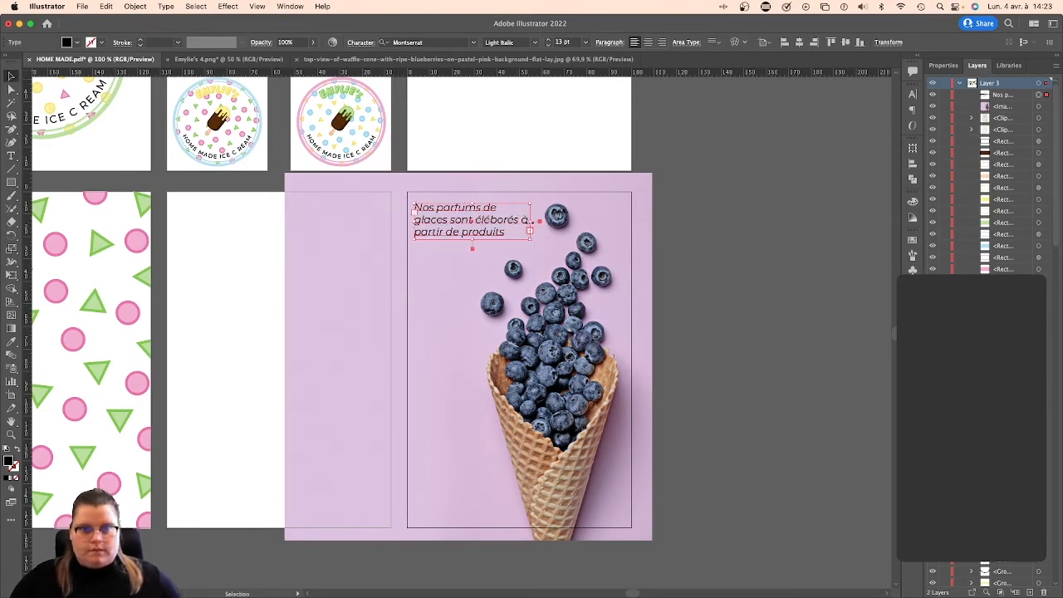
pyautogui.moveTo(531, 221); pyautogui.dragTo(538, 223)
pyautogui.click(691, 226)
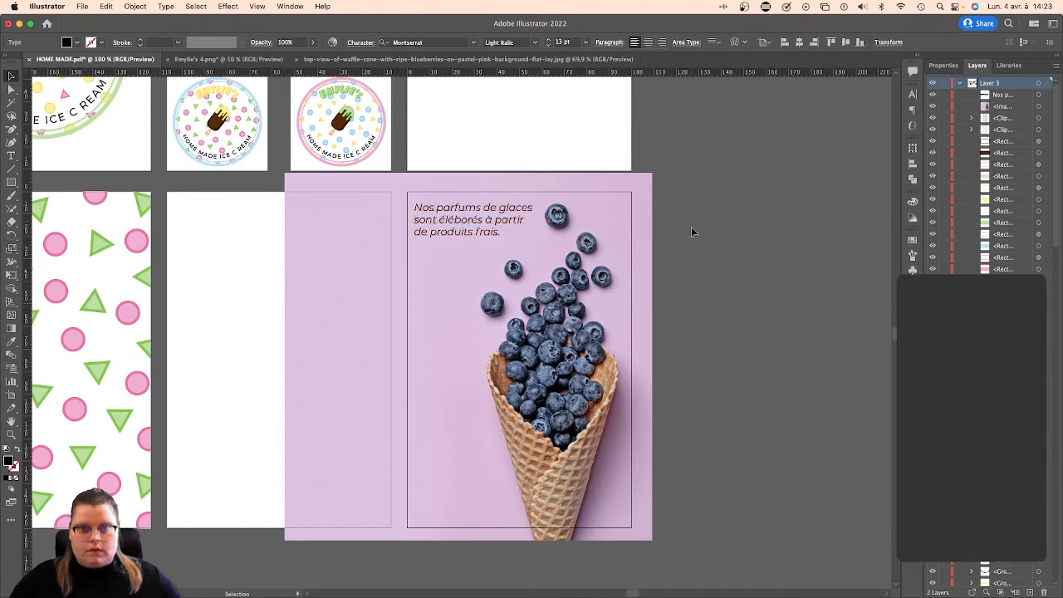
# Move the slogan slightly inwards from the artboard's side edge and set its text colour to white (FFFFFF).
pyautogui.click(510, 224)
pyautogui.moveTo(484, 219); pyautogui.dragTo(493, 218)
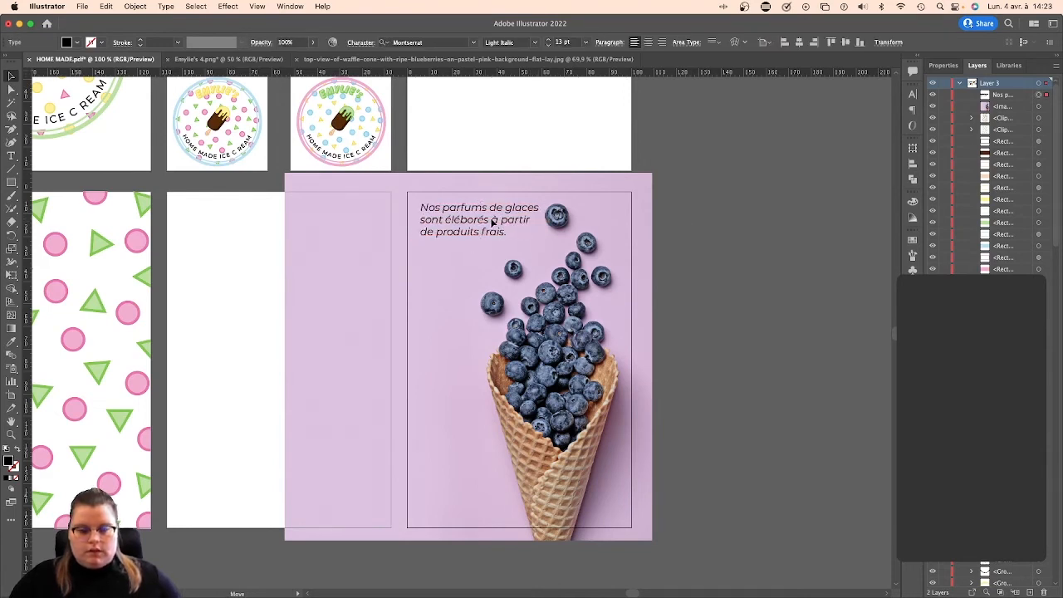
pyautogui.press('t')
pyautogui.tripleClick(493, 218)
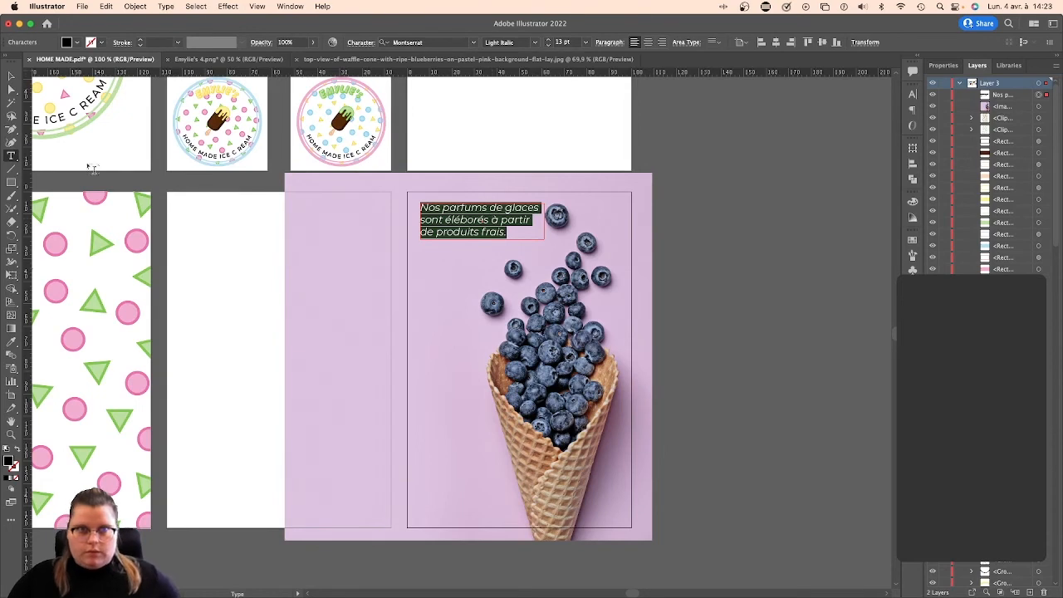
pyautogui.doubleClick(10, 463)
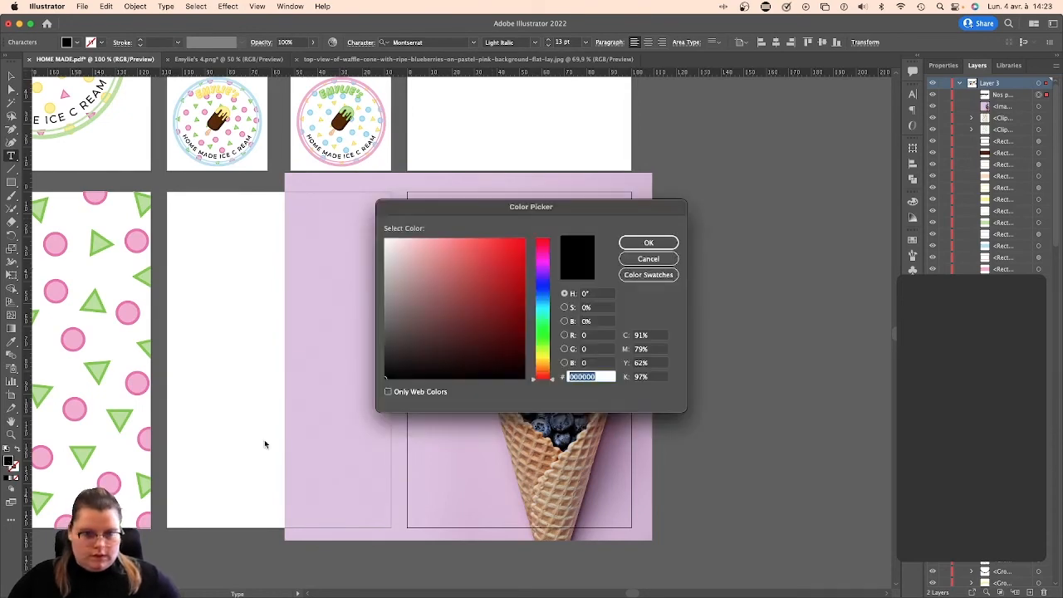
pyautogui.moveTo(398, 245); pyautogui.dragTo(378, 232)
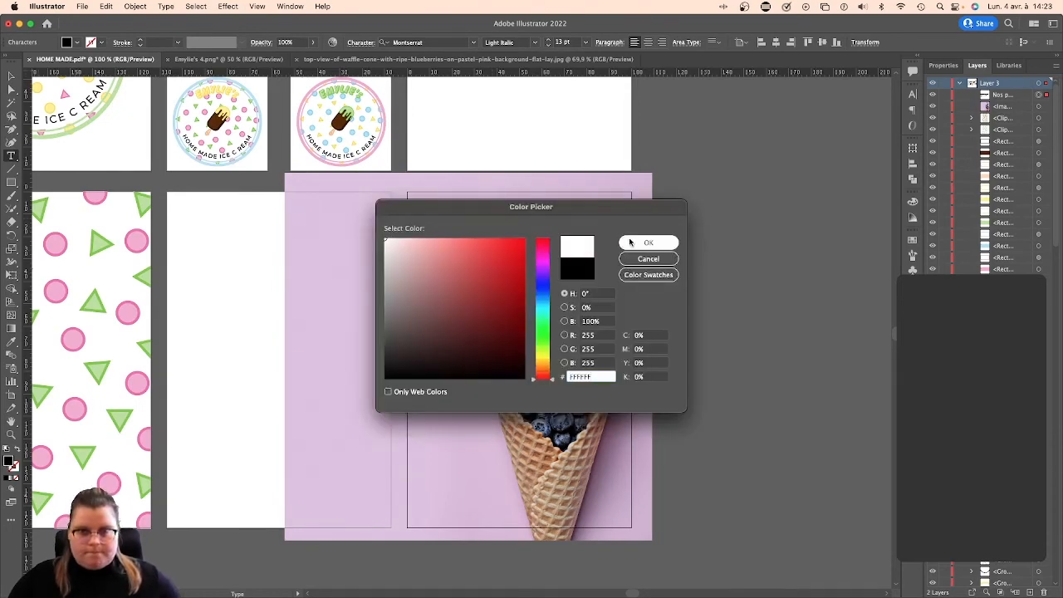
pyautogui.click(632, 244)
pyautogui.click(12, 76)
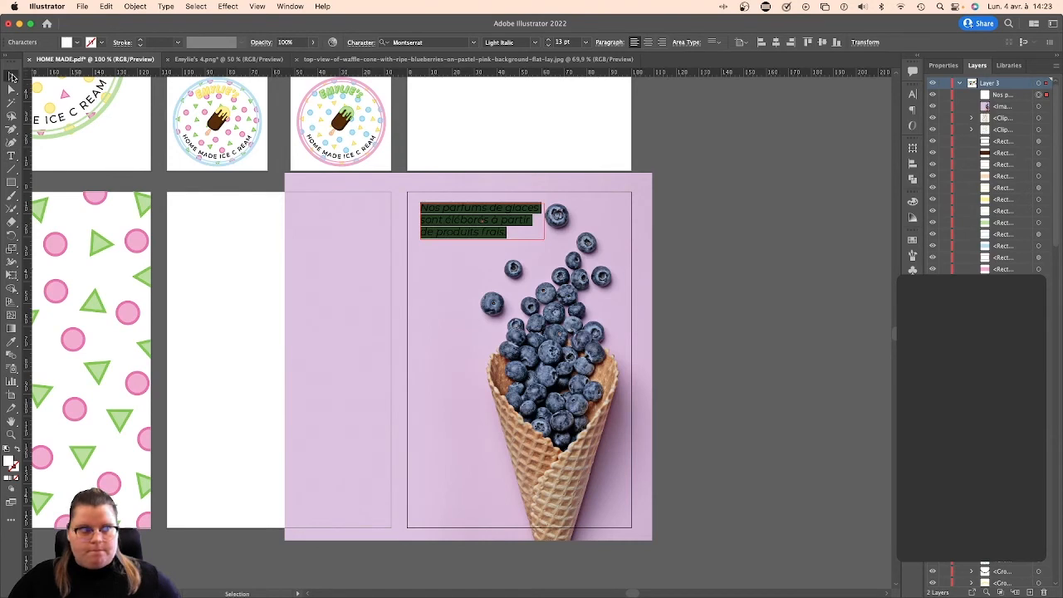
pyautogui.click(673, 209)
pyautogui.doubleClick(518, 221)
pyautogui.moveTo(512, 242); pyautogui.dragTo(372, 169)
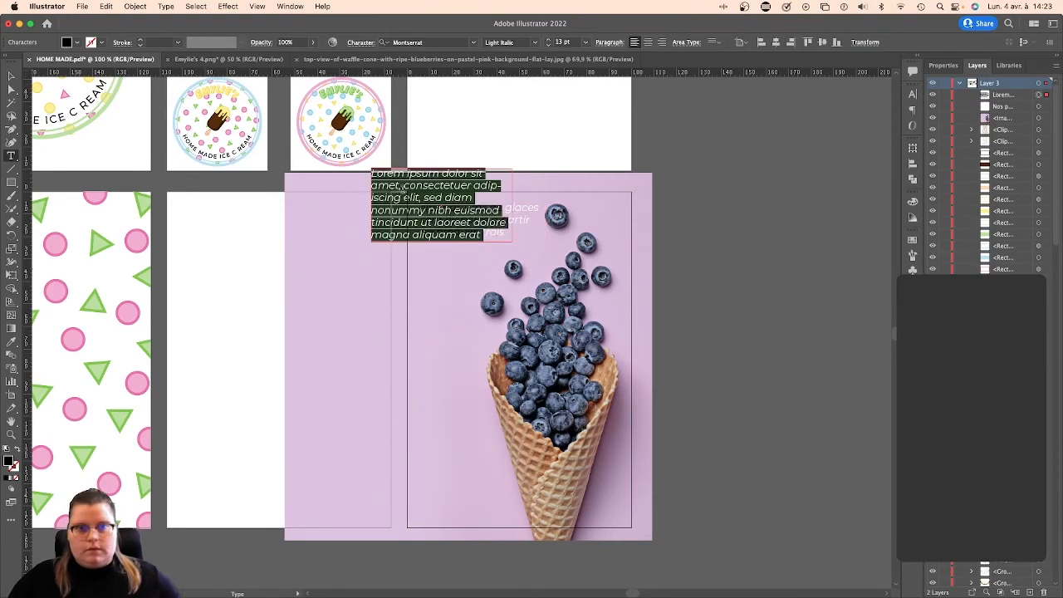
pyautogui.press('super+z')
pyautogui.click(510, 233)
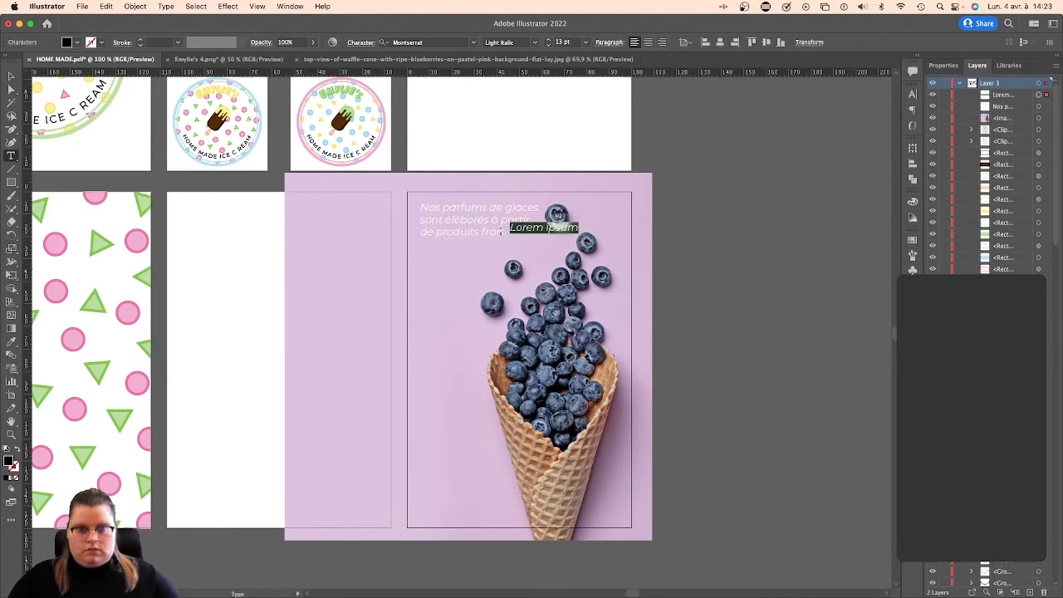
pyautogui.press('super+z')
# Set the whole slogan's font style to Medium Italic and shift the text slightly down on the blueberry artboard.
pyautogui.click(503, 233)
pyautogui.press('super+a')
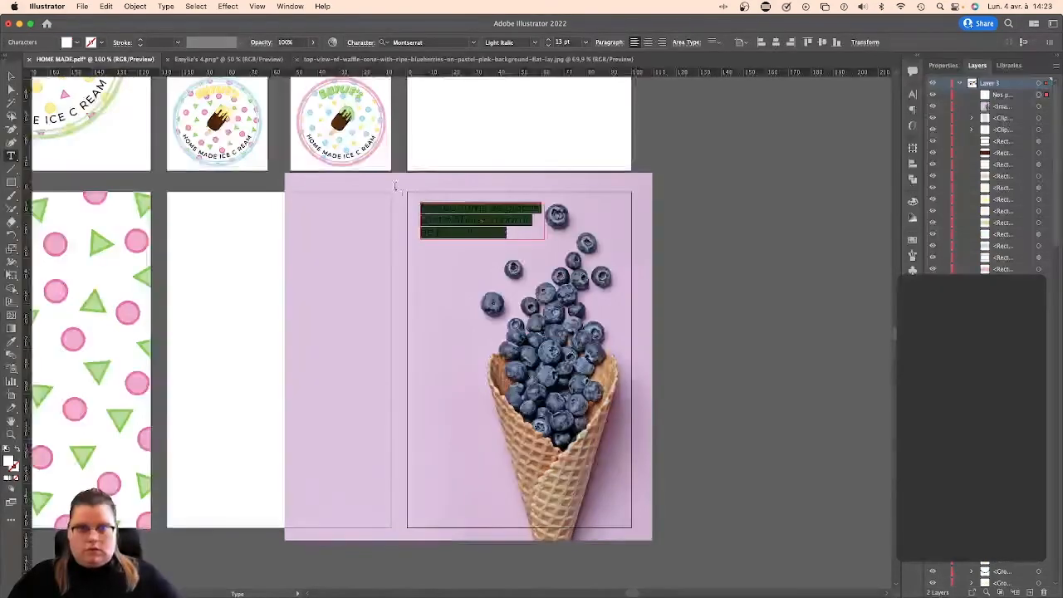
pyautogui.click(535, 44)
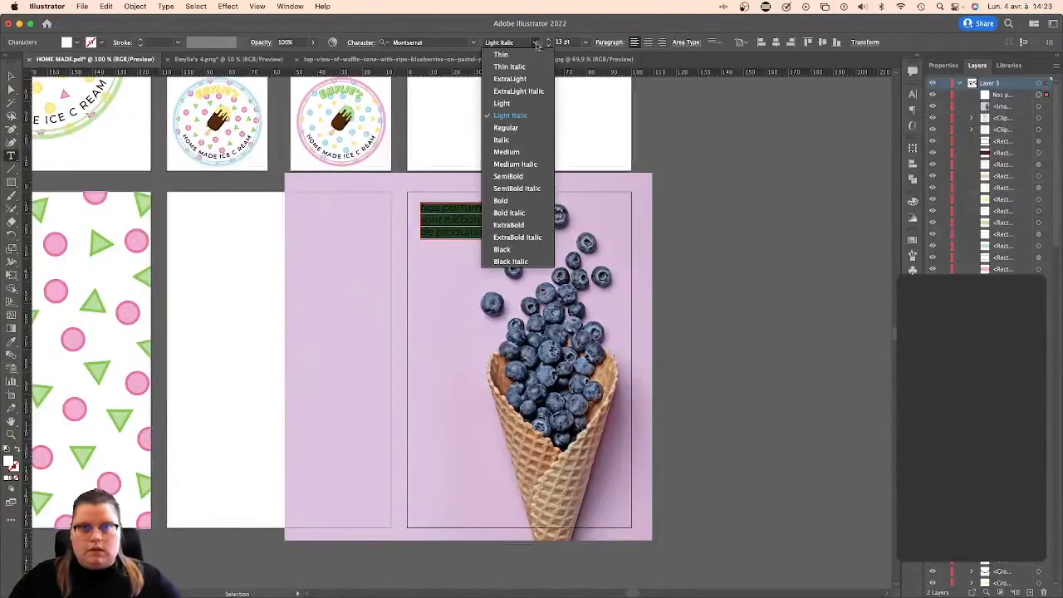
pyautogui.click(522, 165)
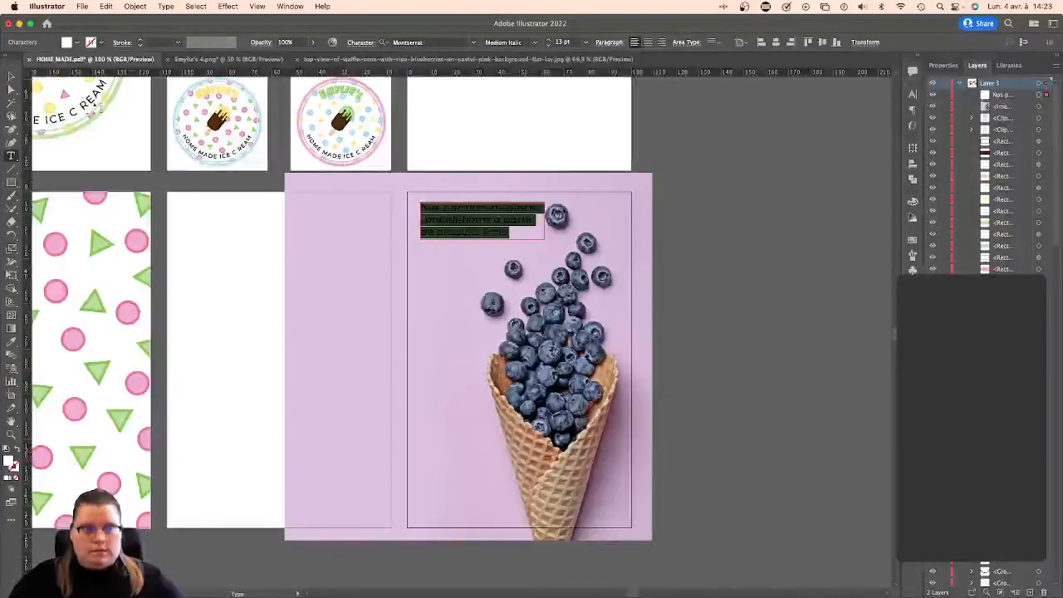
pyautogui.click(11, 76)
pyautogui.click(731, 168)
pyautogui.moveTo(517, 218); pyautogui.dragTo(516, 223)
pyautogui.click(738, 223)
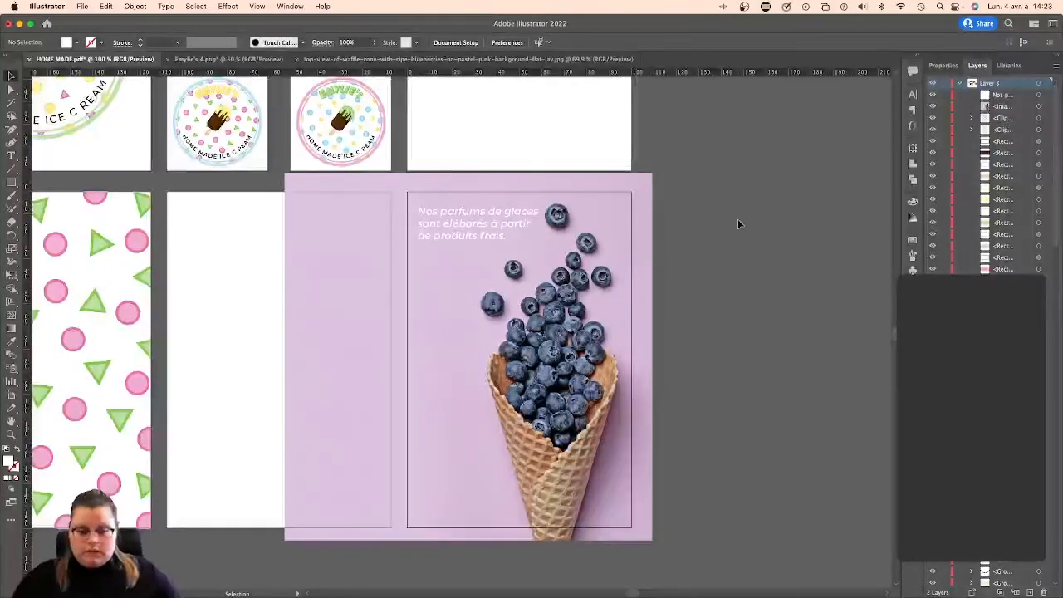
# Copy the blue EMYLIE'S logo with its yellow popsicle from its banner artboard to the empty area beside the blueberry photo.
pyautogui.hscroll(-3, 157, 270)
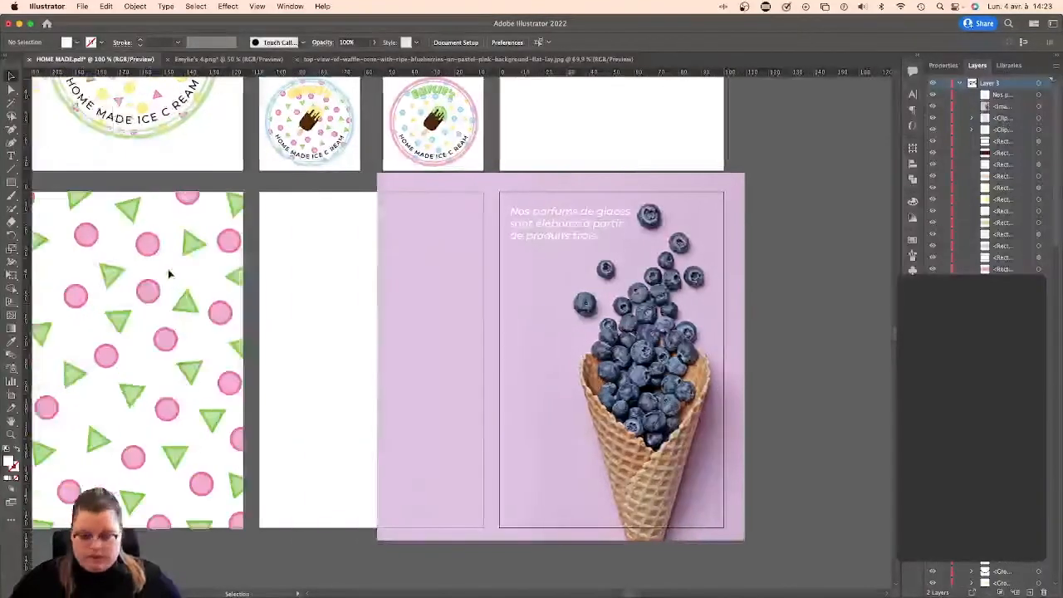
pyautogui.press('super+minus')
pyautogui.press('super+minus')
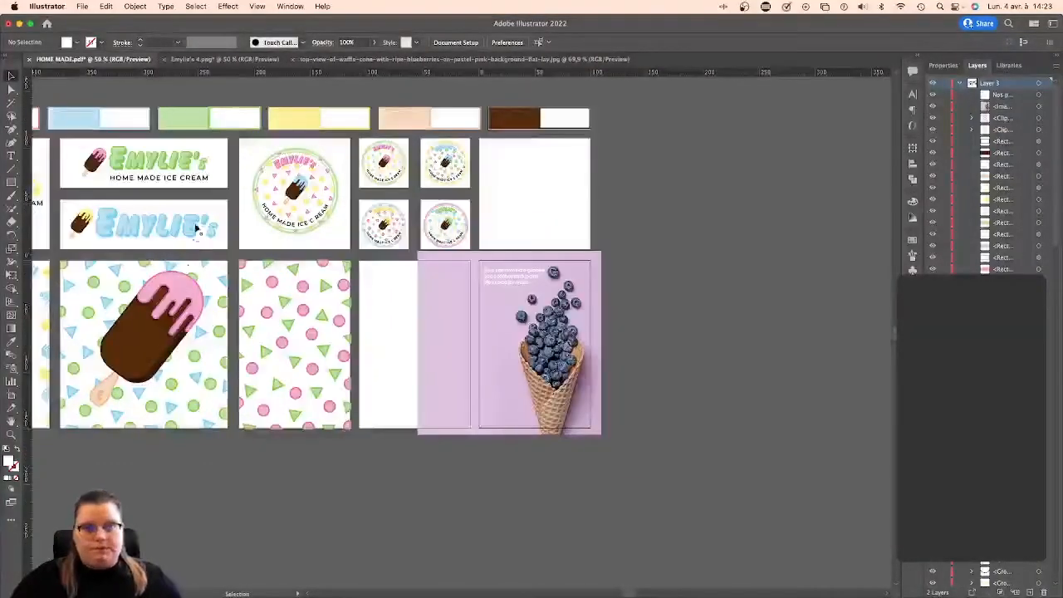
pyautogui.hscroll(-2, 197, 226)
pyautogui.hscroll(-3, 198, 225)
pyautogui.scroll(2, 198, 226)
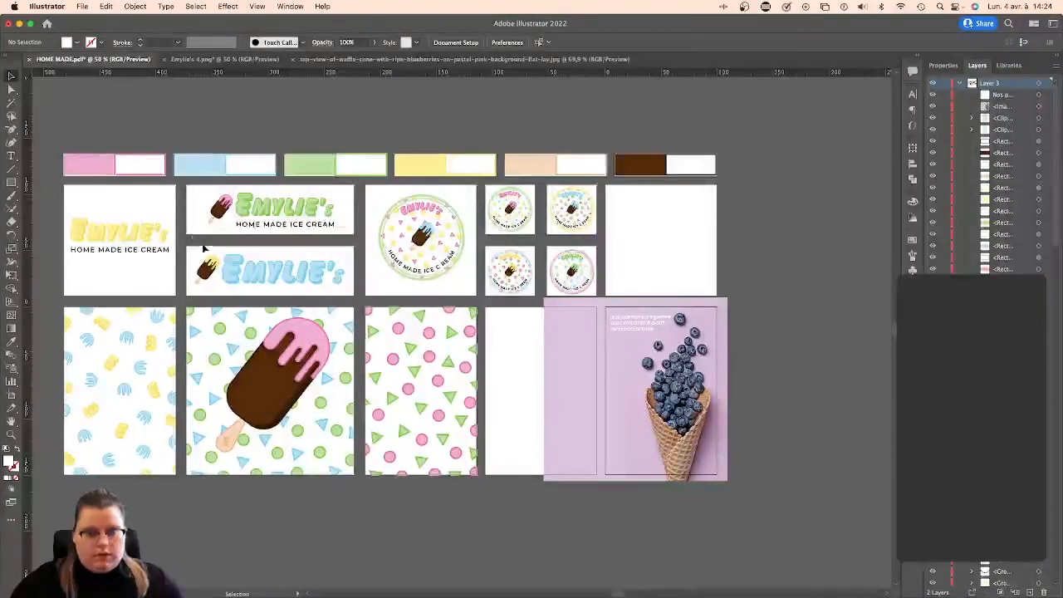
pyautogui.click(324, 292)
pyautogui.moveTo(324, 293); pyautogui.dragTo(349, 293)
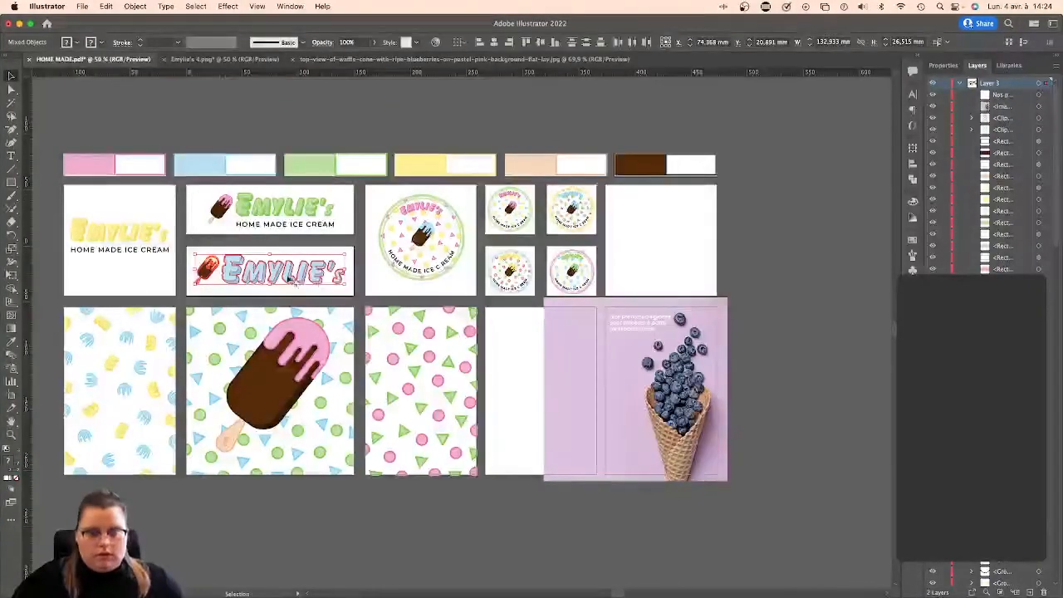
pyautogui.moveTo(288, 280); pyautogui.dragTo(829, 414)
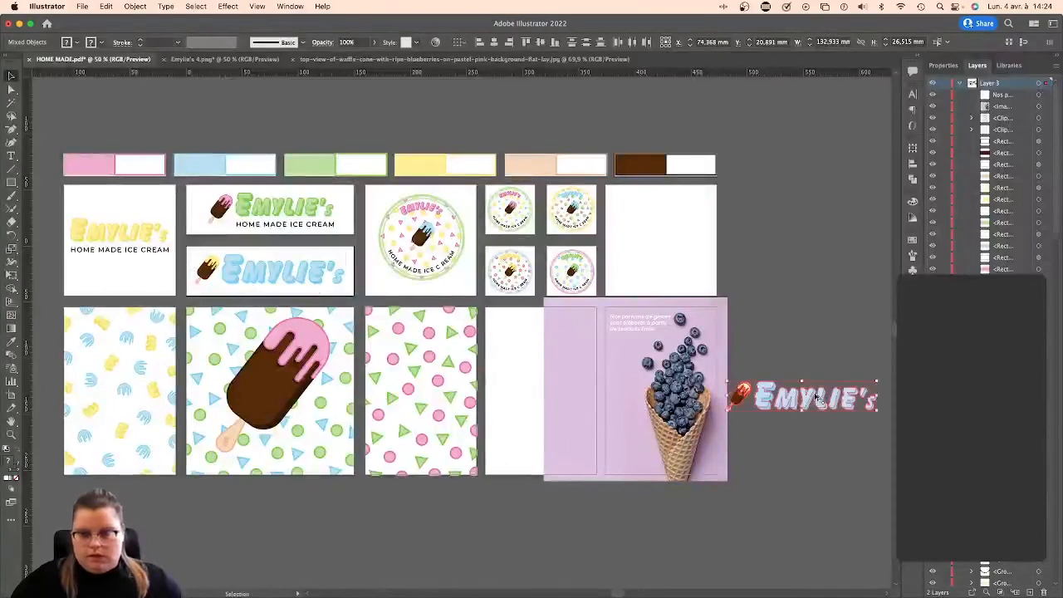
# Bring the copied logo to the front and place it over the lower part of the blueberry artboard, scaled to about 67 mm wide.
pyautogui.rightClick(780, 475)
pyautogui.moveTo(844, 534)
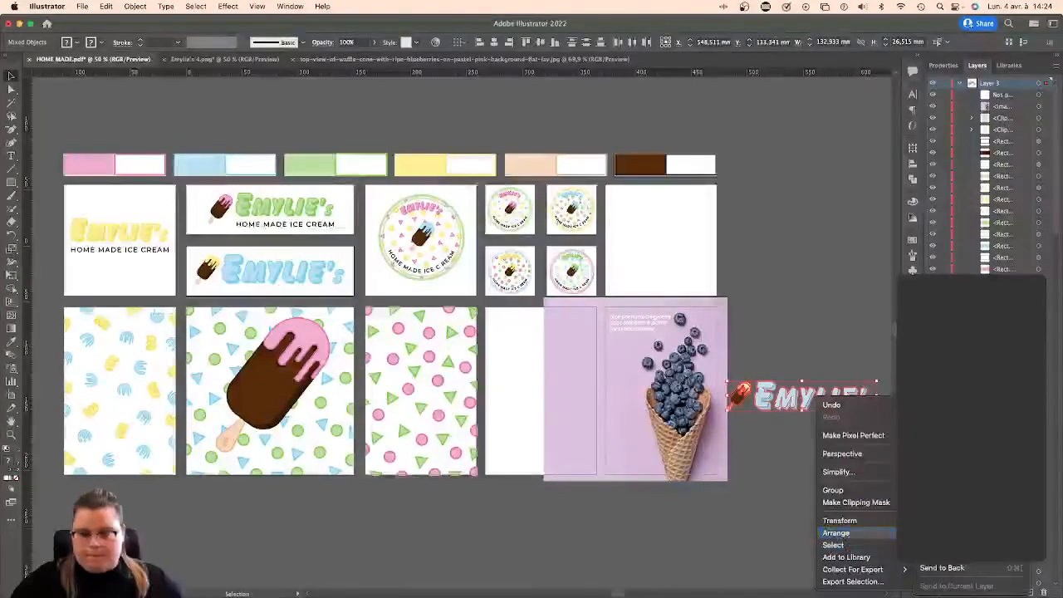
pyautogui.click(942, 567)
pyautogui.moveTo(764, 401); pyautogui.dragTo(647, 454)
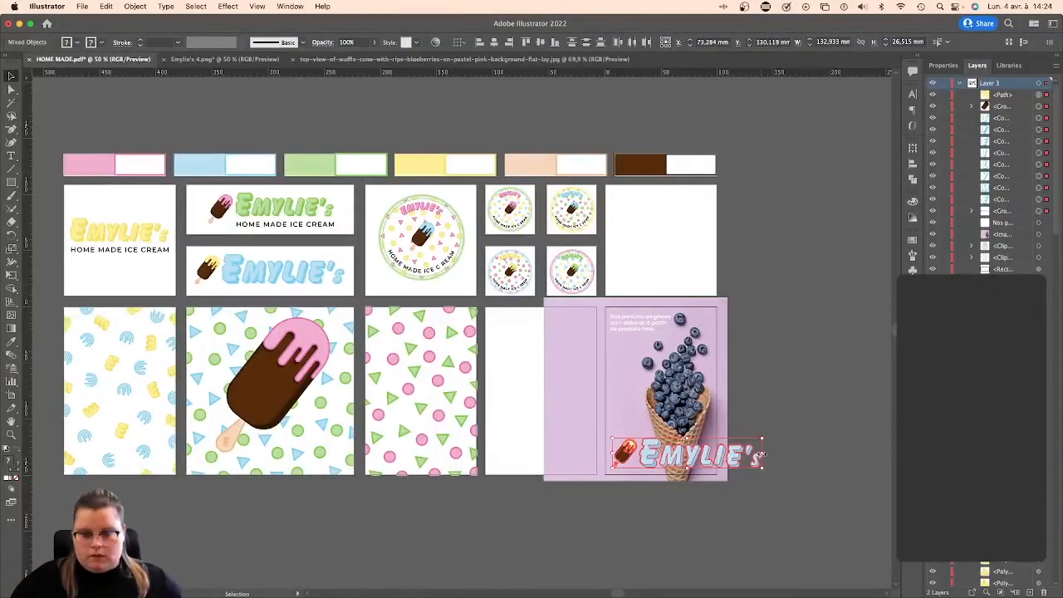
pyautogui.moveTo(667, 454); pyautogui.dragTo(631, 462)
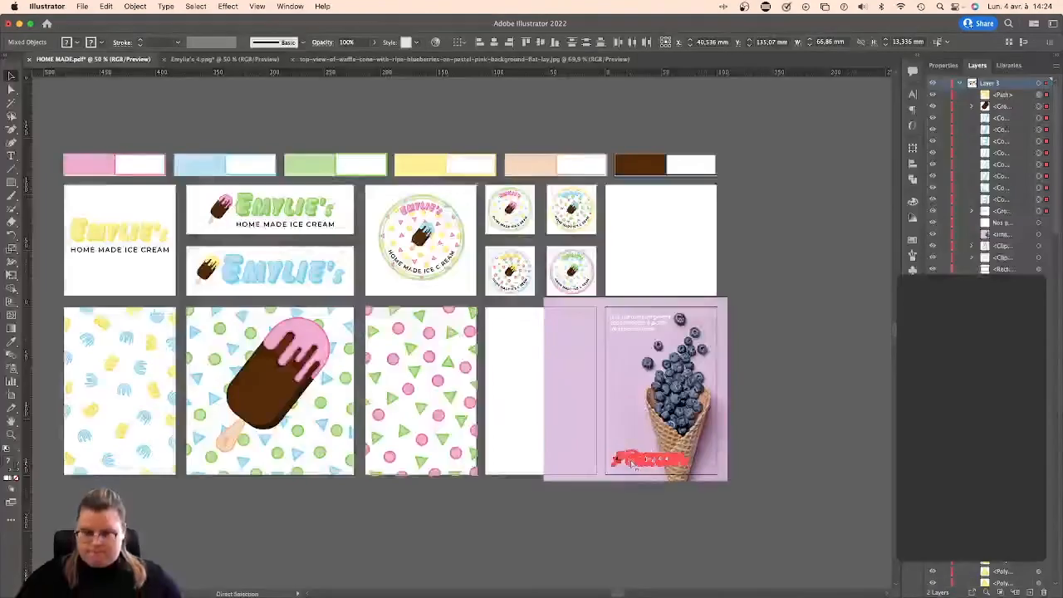
# Scale the logo copy down to about 43 mm wide and position it in the artboard's lower corner, beside the cone's tip.
pyautogui.press('super+equal')
pyautogui.press('super+equal')
pyautogui.press('super+equal')
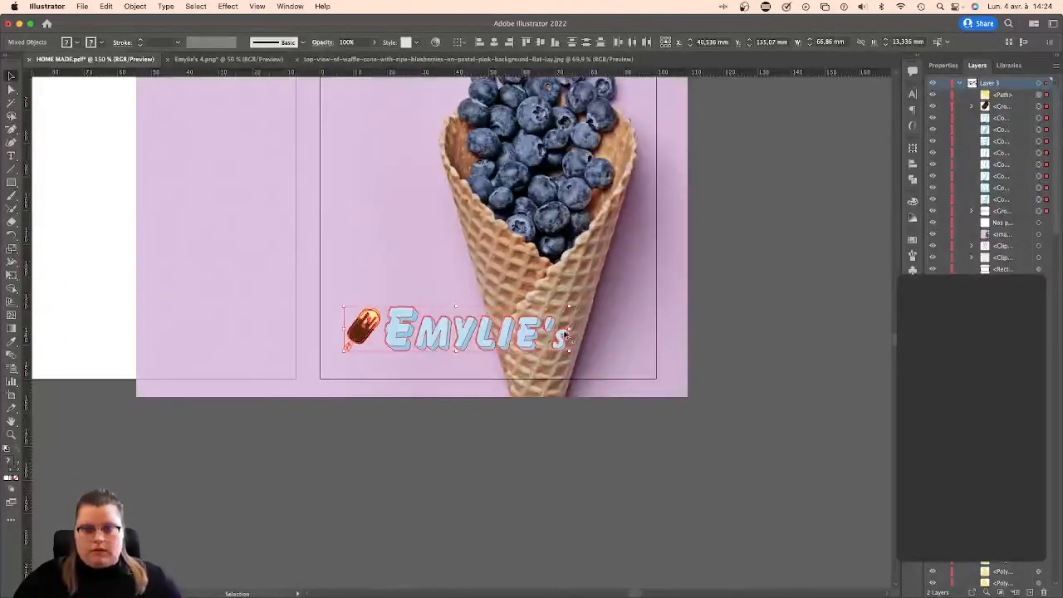
pyautogui.moveTo(569, 329); pyautogui.dragTo(453, 344)
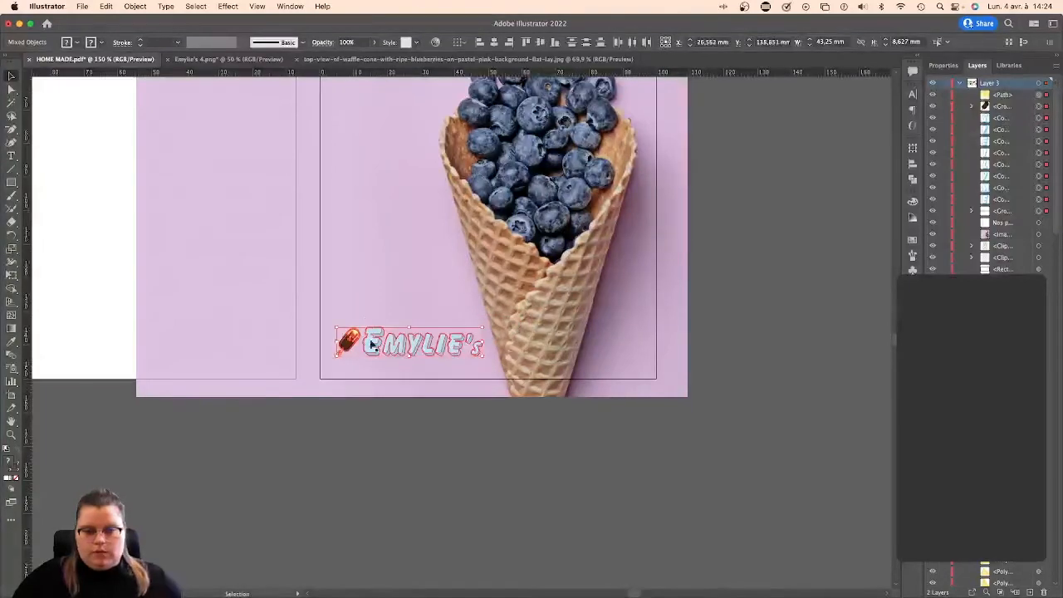
pyautogui.click(475, 419)
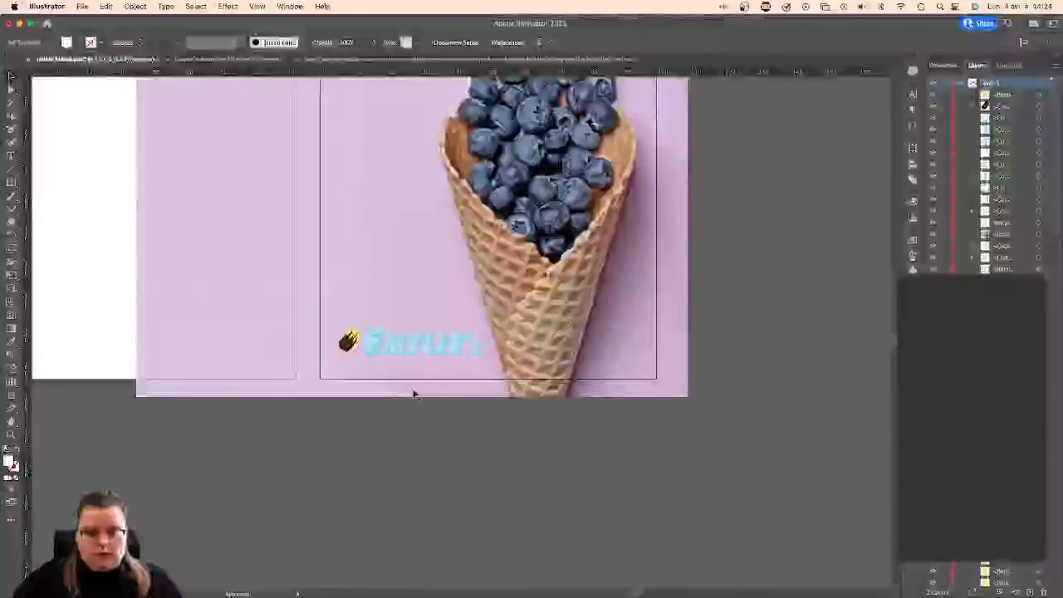
# Fill the front letter faces of the small EMYLIE'S logo on the blueberry artboard with the pale yellow R=255 swatch.
pyautogui.scroll(6, 368, 326)
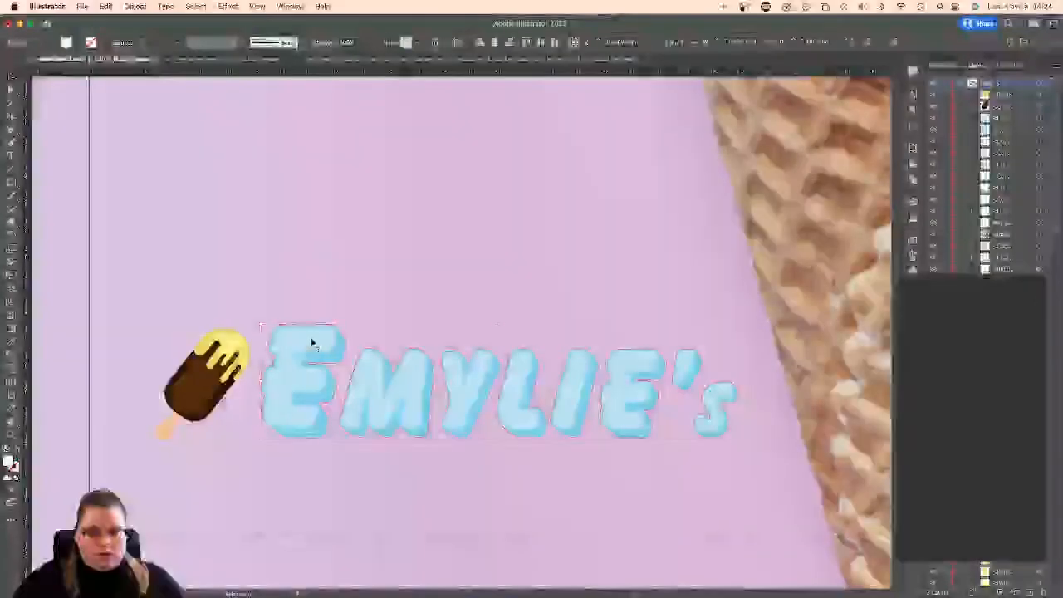
pyautogui.click(359, 333)
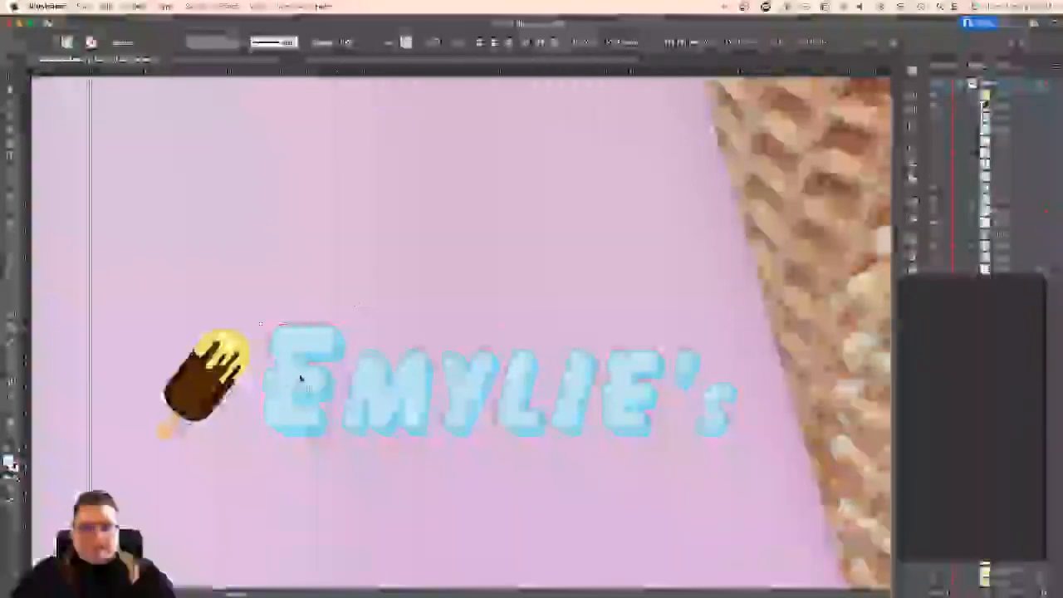
pyautogui.click(912, 241)
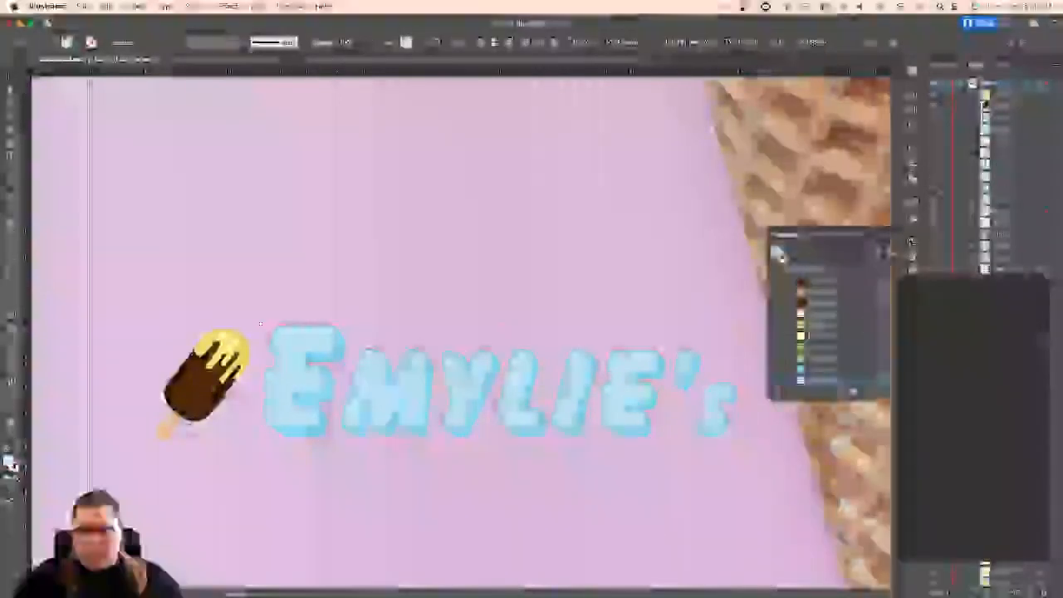
pyautogui.click(805, 337)
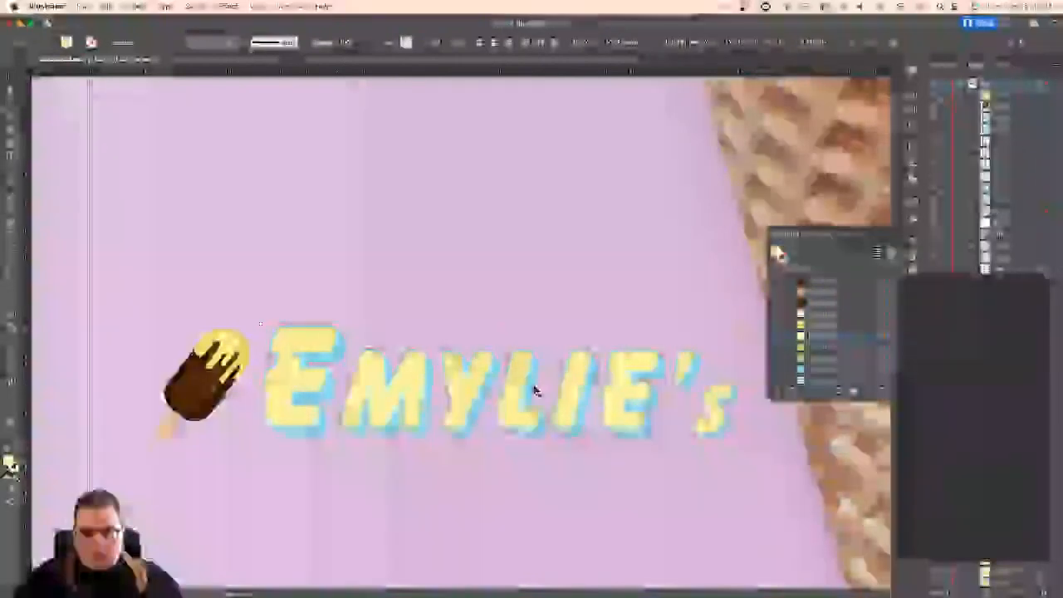
# Fill the blue extruded sides of all the logo's letters with the darker yellow R=246 swatch.
pyautogui.click(535, 389)
pyautogui.keyDown('shift'); pyautogui.click(570, 430); pyautogui.keyUp('shift')
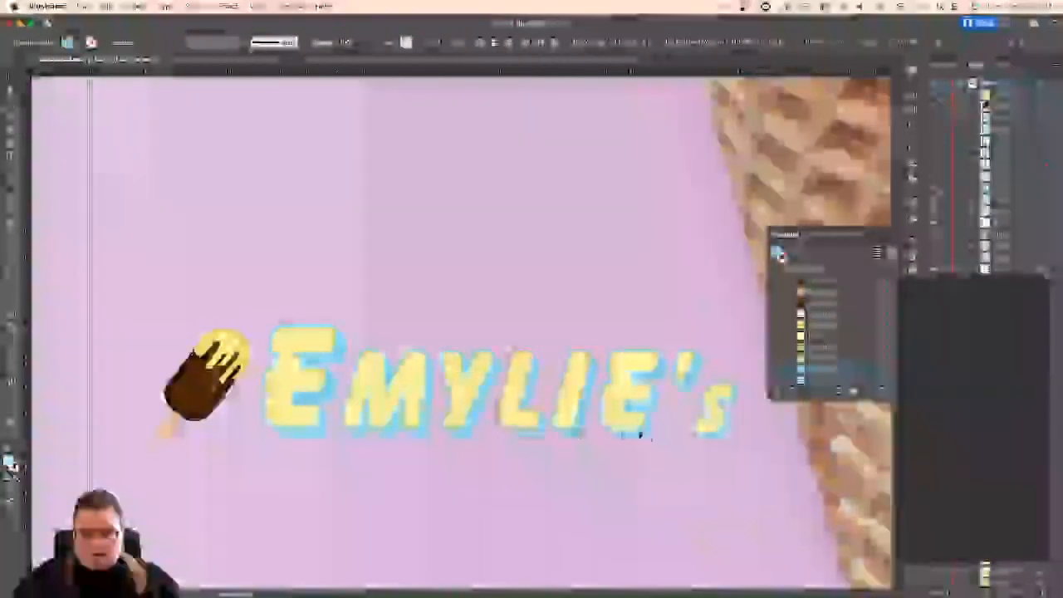
pyautogui.keyDown('shift'); pyautogui.click(641, 432); pyautogui.keyUp('shift')
pyautogui.keyDown('shift'); pyautogui.click(690, 386); pyautogui.keyUp('shift')
pyautogui.keyDown('shift'); pyautogui.click(725, 420); pyautogui.keyUp('shift')
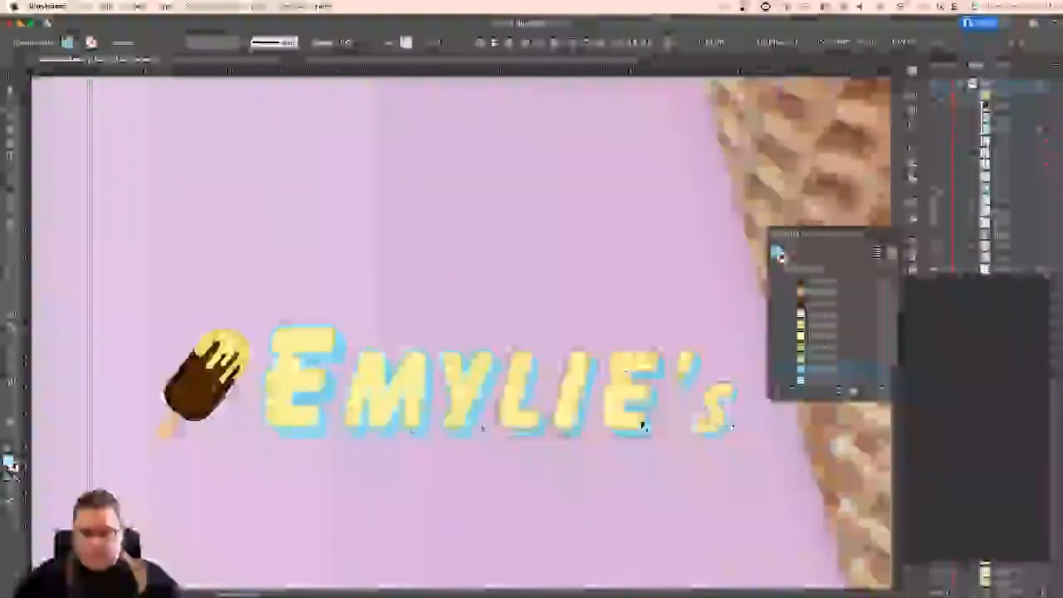
pyautogui.keyDown('shift'); pyautogui.click(468, 432); pyautogui.keyUp('shift')
pyautogui.keyDown('shift'); pyautogui.click(414, 435); pyautogui.keyUp('shift')
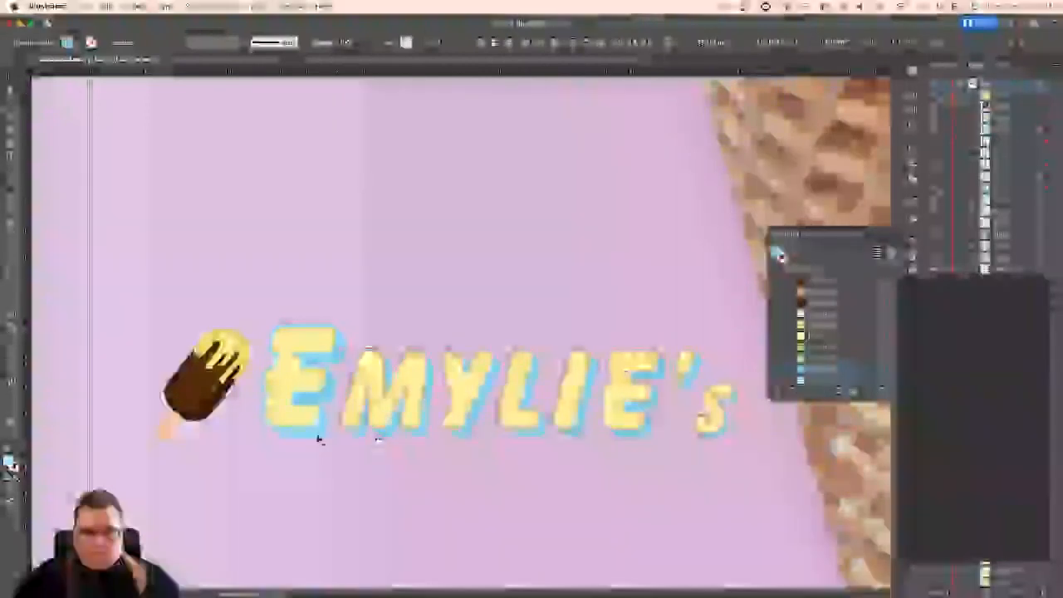
pyautogui.keyDown('shift'); pyautogui.click(318, 436); pyautogui.keyUp('shift')
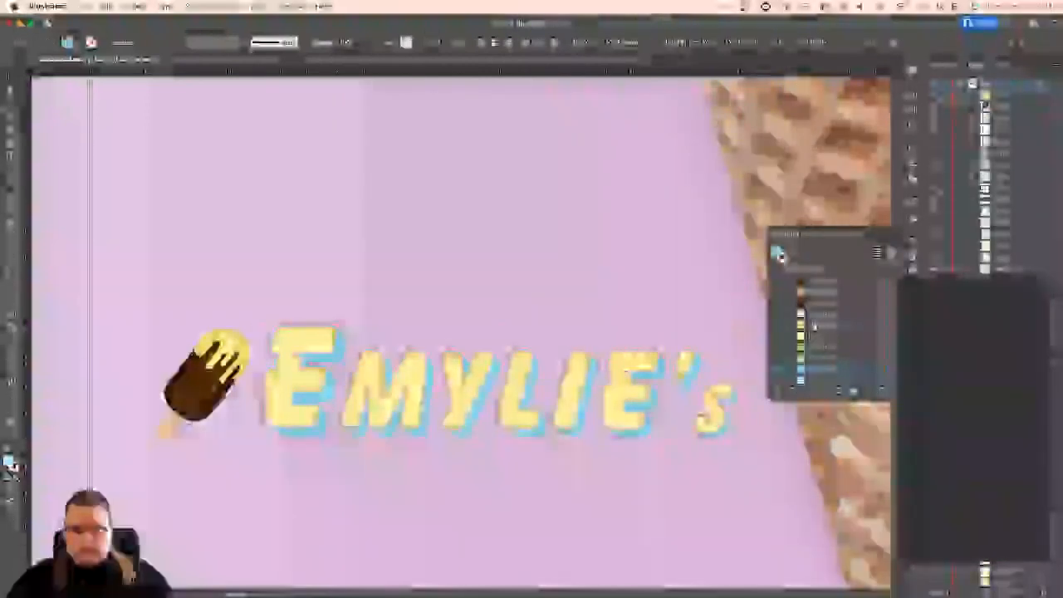
pyautogui.click(816, 324)
# Recolour the popsicle's yellow glaze with the light green R=187 swatch as fill and the green R=128 swatch as stroke.
pyautogui.click(227, 343)
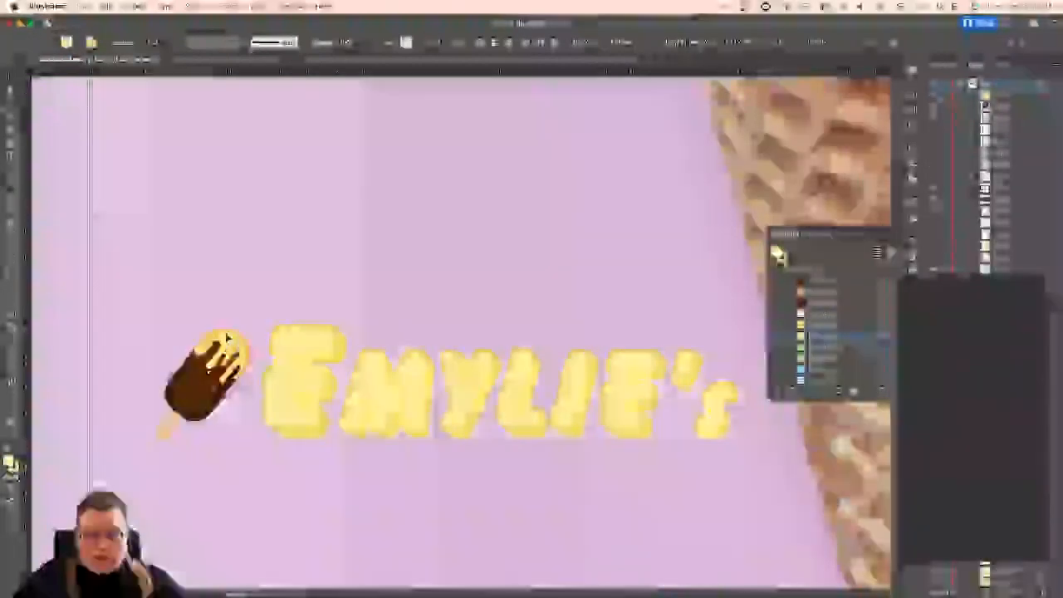
pyautogui.click(806, 360)
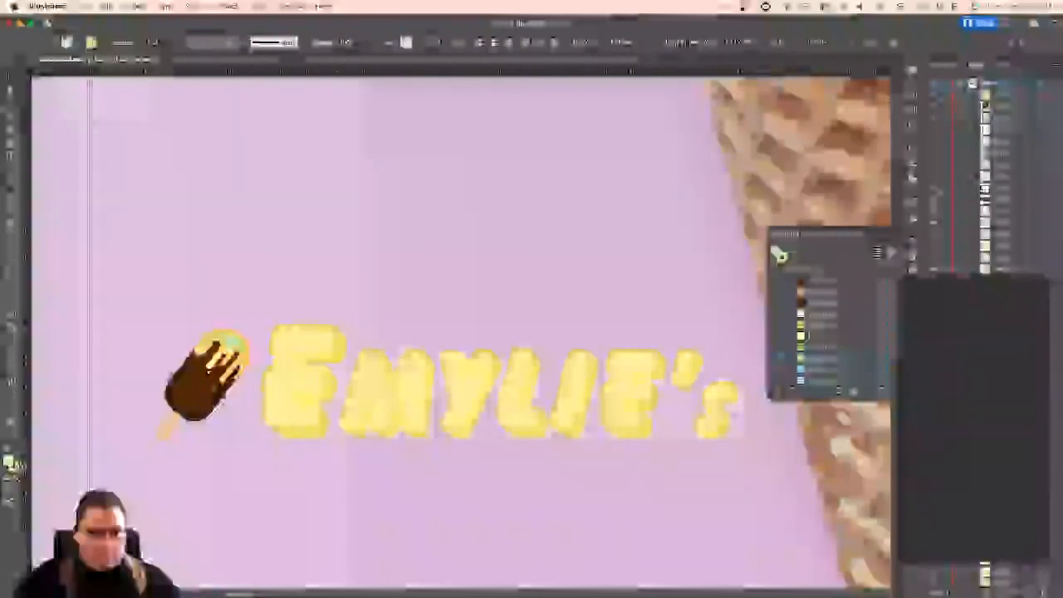
pyautogui.click(10, 462)
pyautogui.click(913, 241)
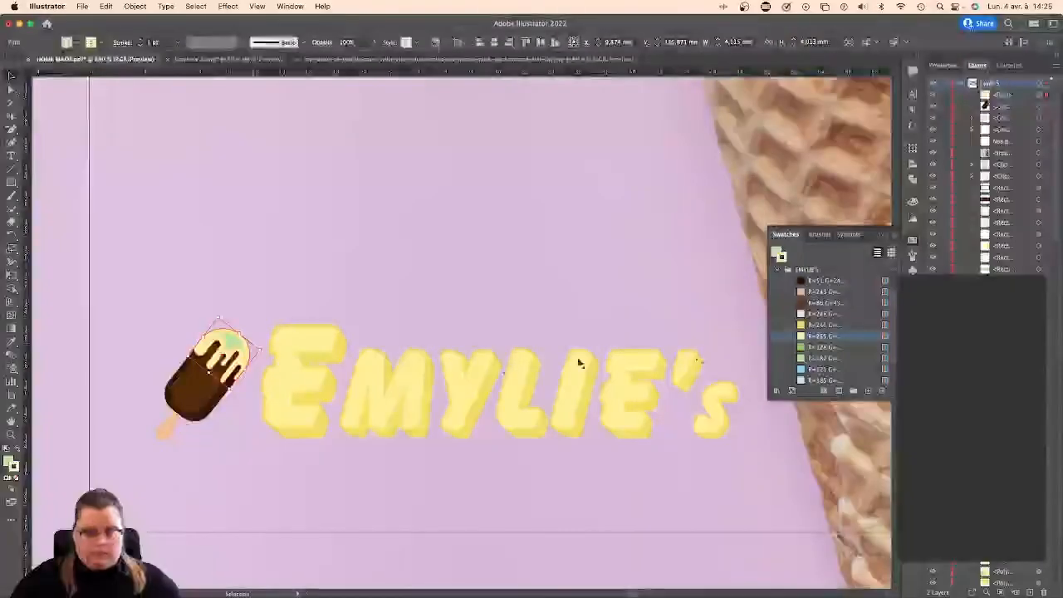
pyautogui.click(810, 347)
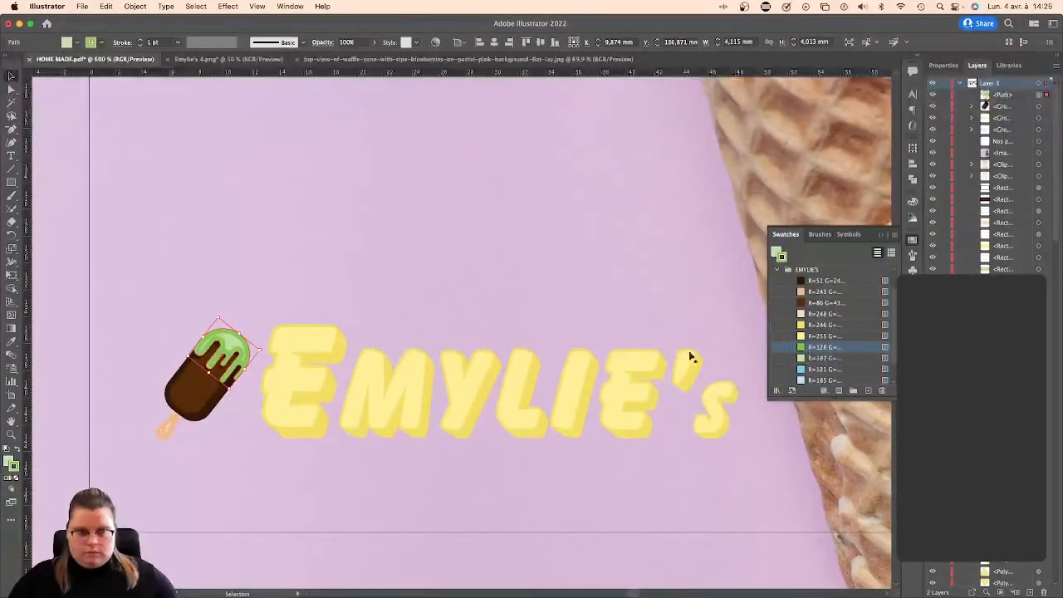
# Set the green glaze's stroke weight to 0.5 pt.
pyautogui.click(913, 293)
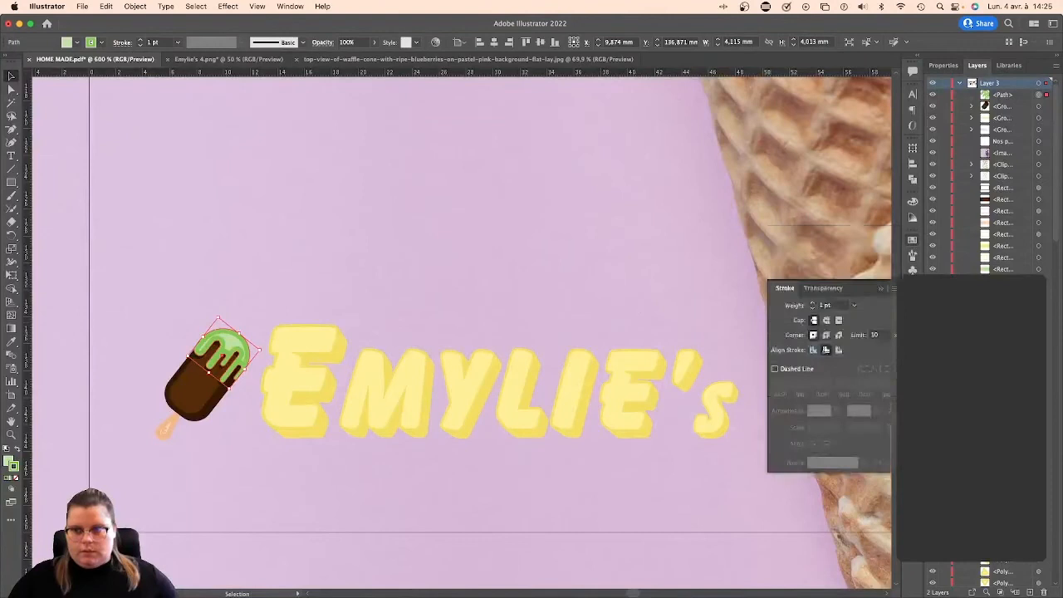
pyautogui.click(813, 309)
pyautogui.click(814, 309)
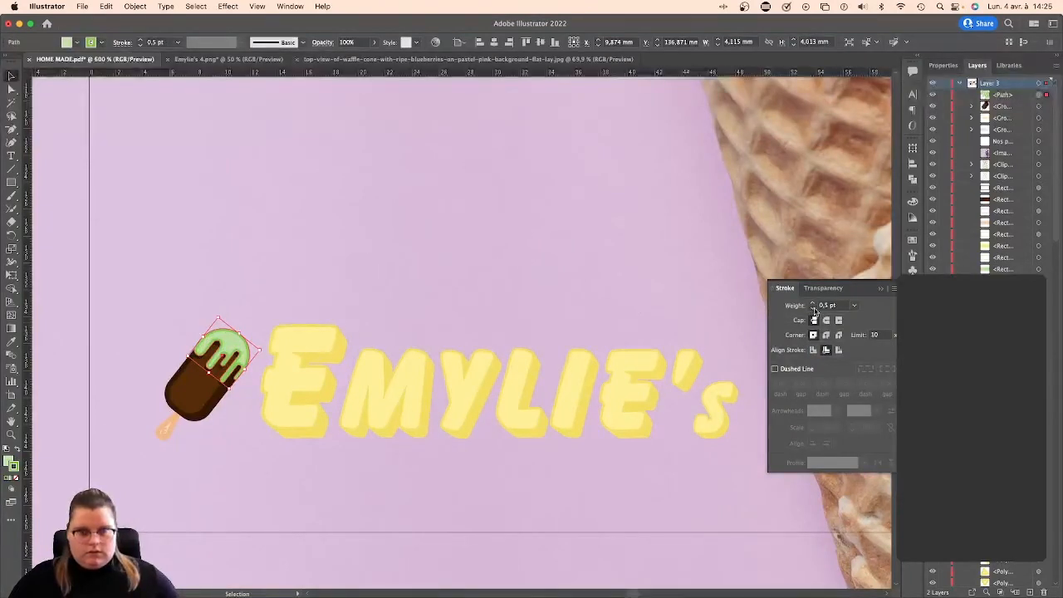
pyautogui.click(813, 309)
pyautogui.click(813, 303)
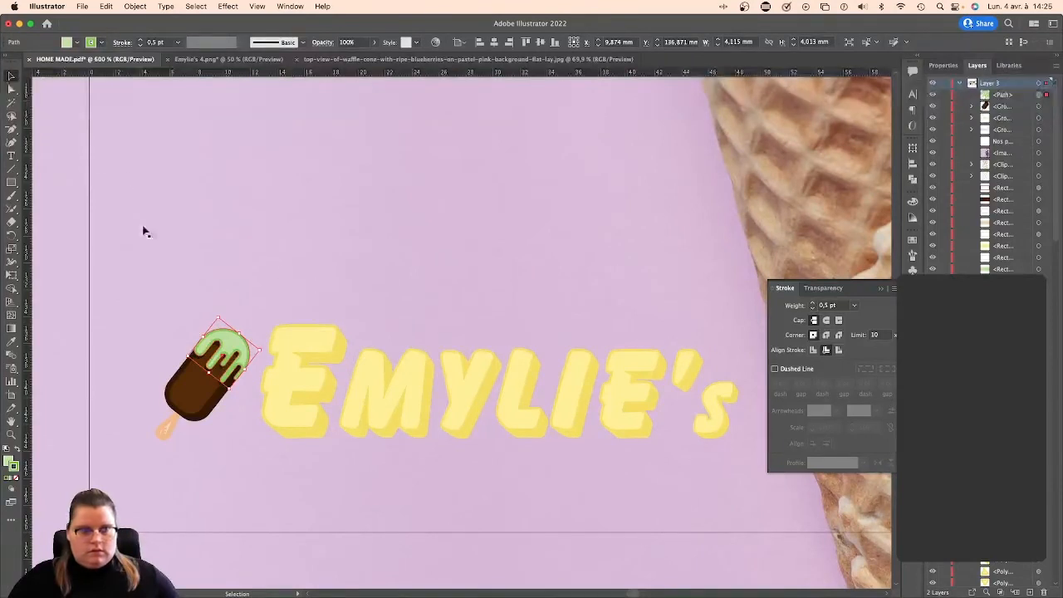
# Inside the popsicle group, set the chocolate body's stroke weight to 0.5 pt and thin the wooden stick's stroke.
pyautogui.click(175, 381)
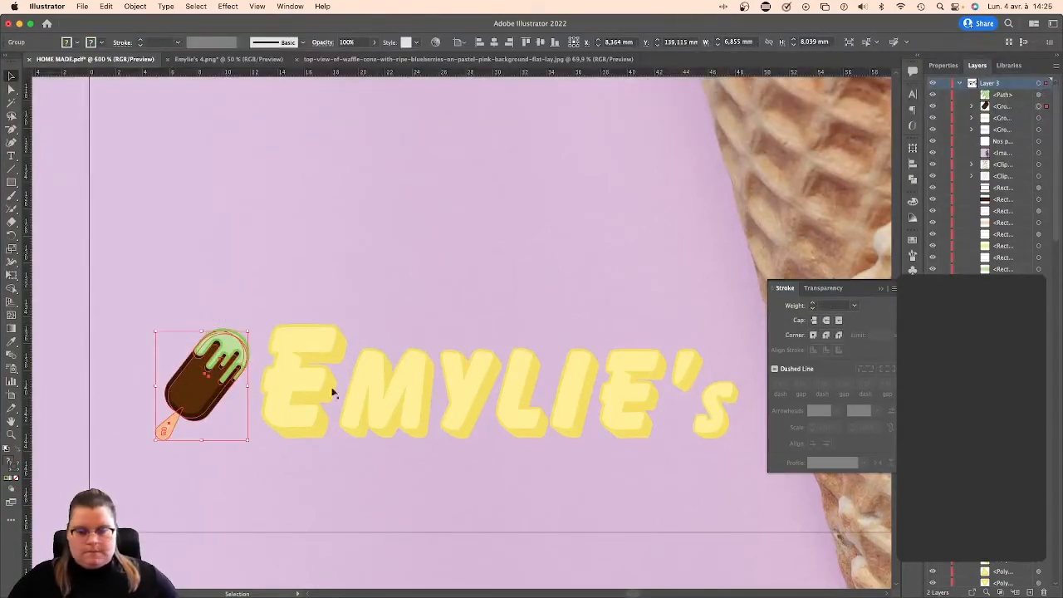
pyautogui.doubleClick(197, 382)
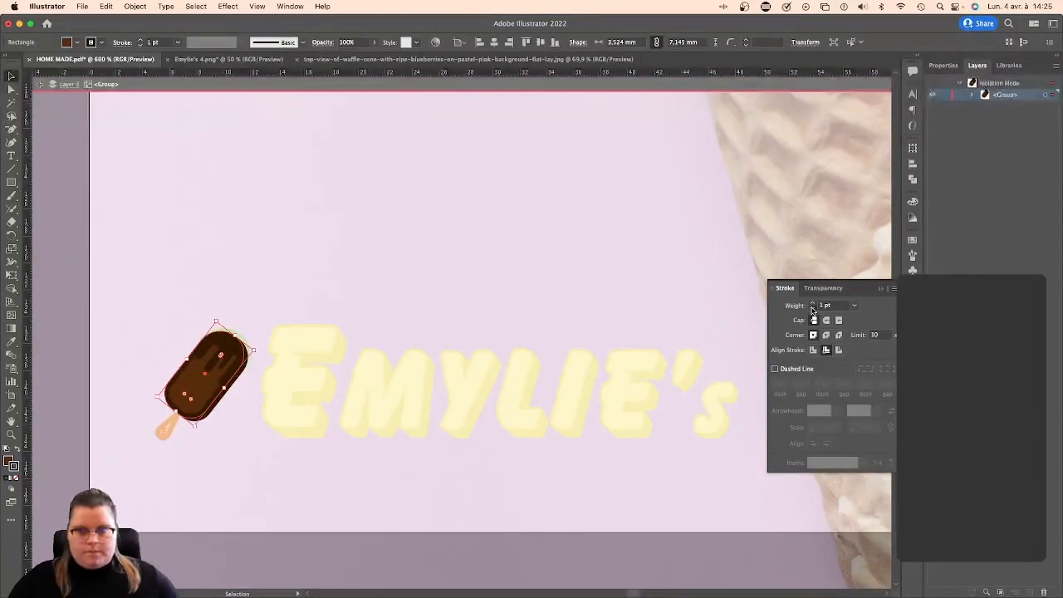
pyautogui.click(813, 308)
pyautogui.doubleClick(190, 445)
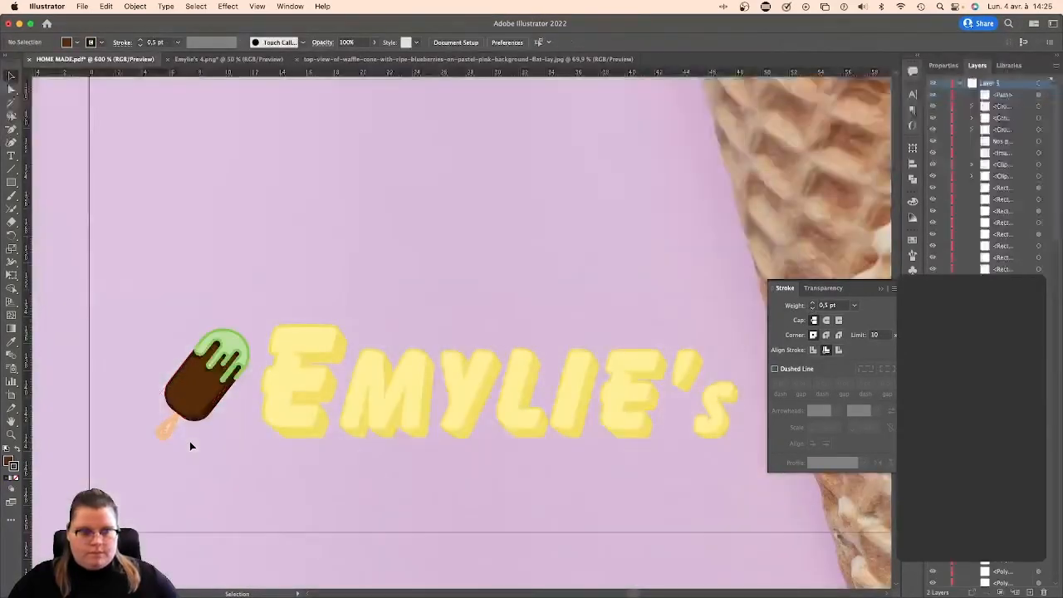
pyautogui.click(171, 427)
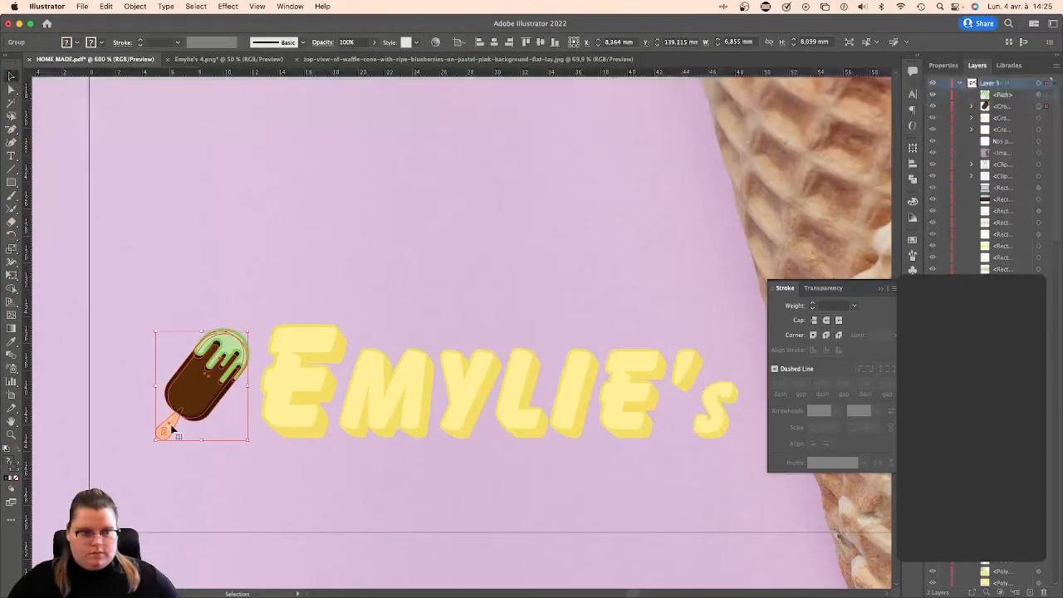
pyautogui.doubleClick(168, 428)
pyautogui.click(813, 308)
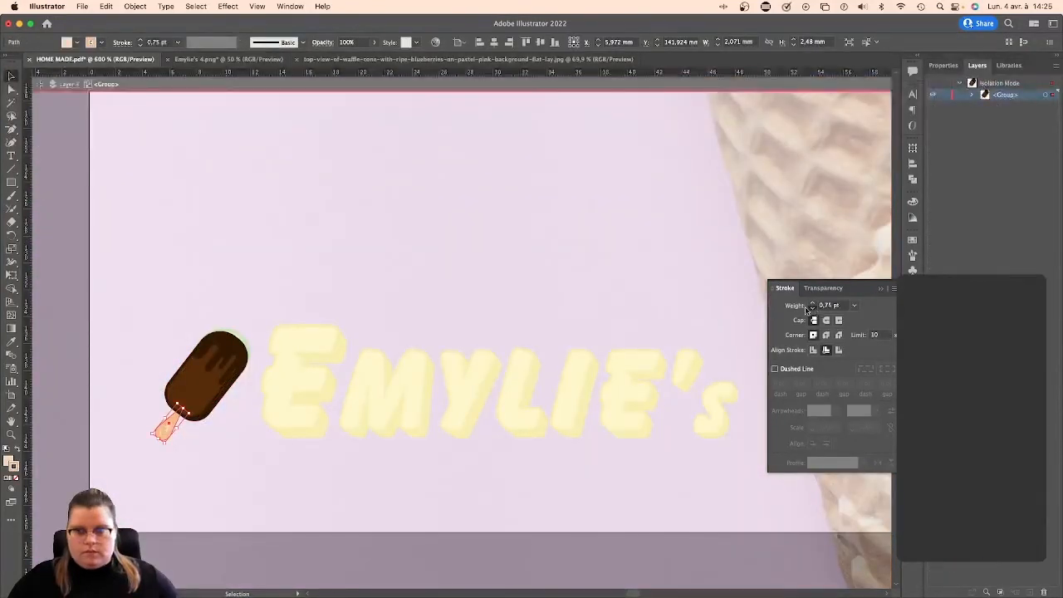
pyautogui.click(812, 308)
pyautogui.doubleClick(701, 292)
pyautogui.moveTo(363, 358); pyautogui.dragTo(711, 463)
pyautogui.press('super+z')
pyautogui.press('super+minus')
pyautogui.press('super+minus')
pyautogui.press('super+minus')
pyautogui.press('super+minus')
pyautogui.press('super+minus')
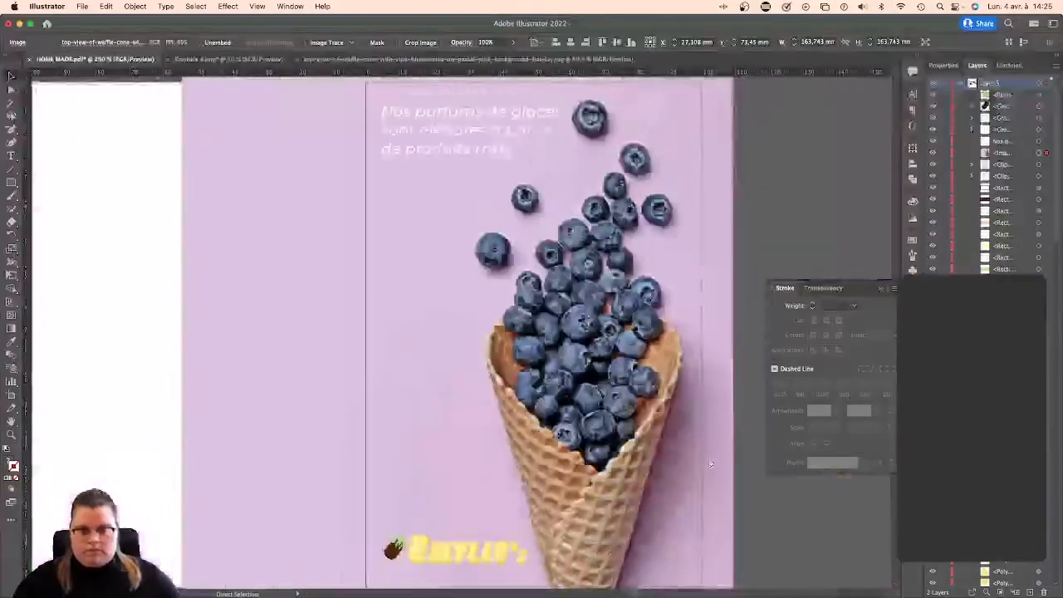
pyautogui.click(694, 461)
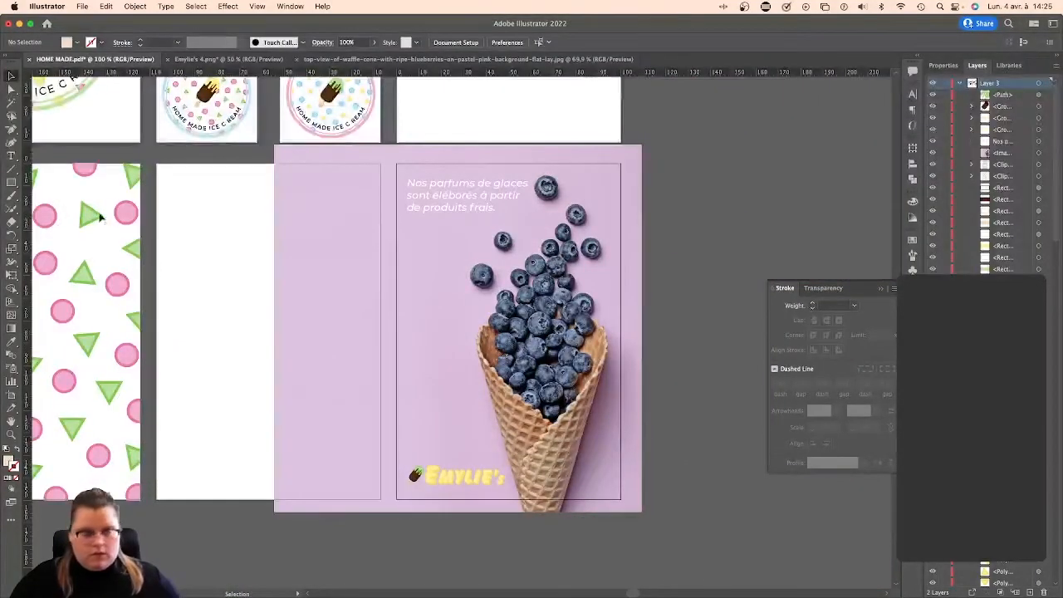
pyautogui.press('m')
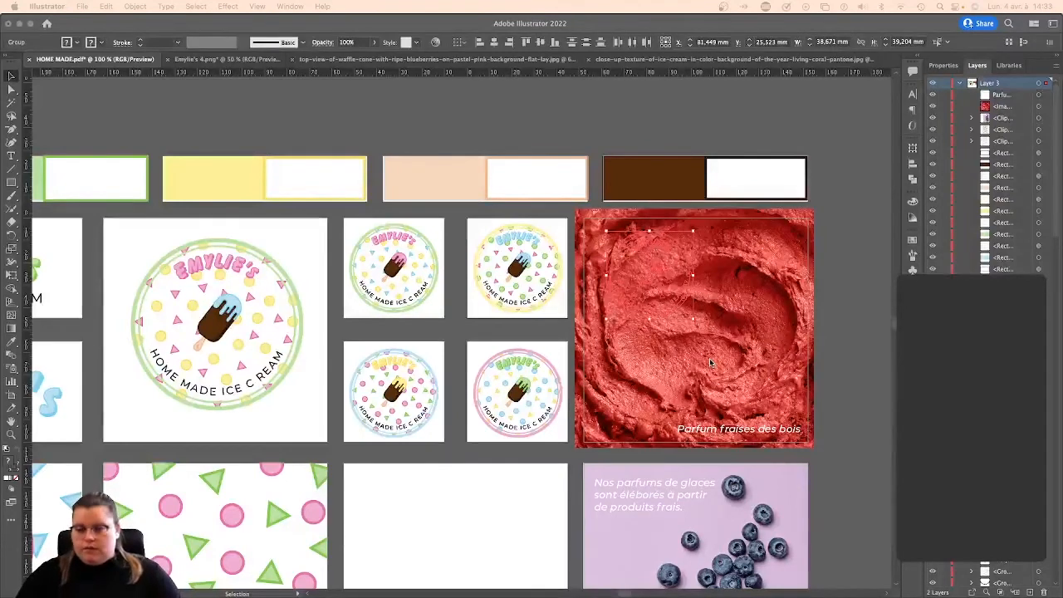
# Bring the round EMYLIE'S badge copy to the front of the red ice cream photo and shift it slightly left.
pyautogui.rightClick(681, 300)
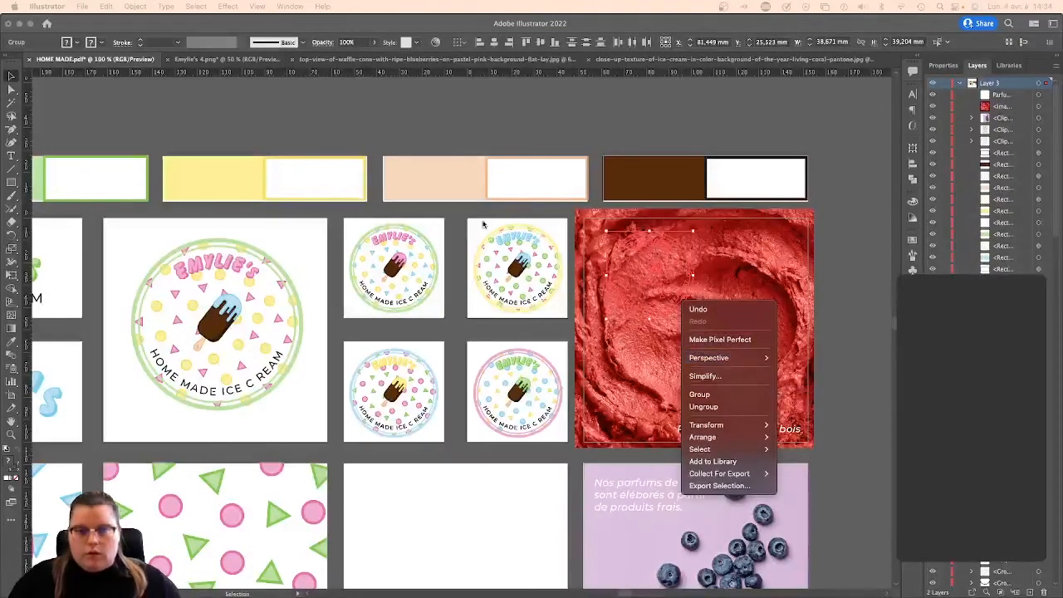
pyautogui.moveTo(740, 438)
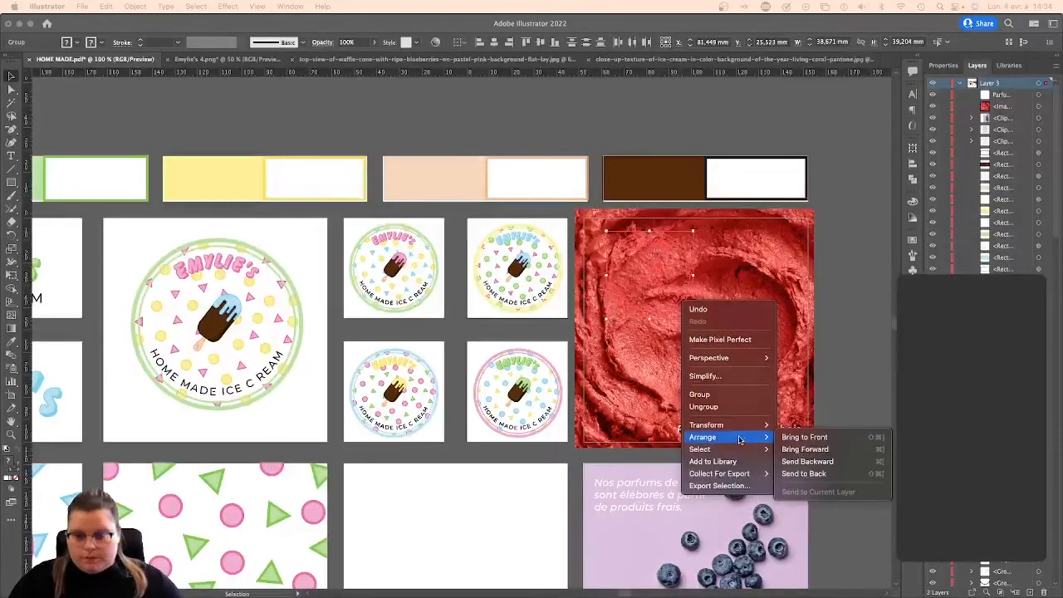
pyautogui.click(804, 438)
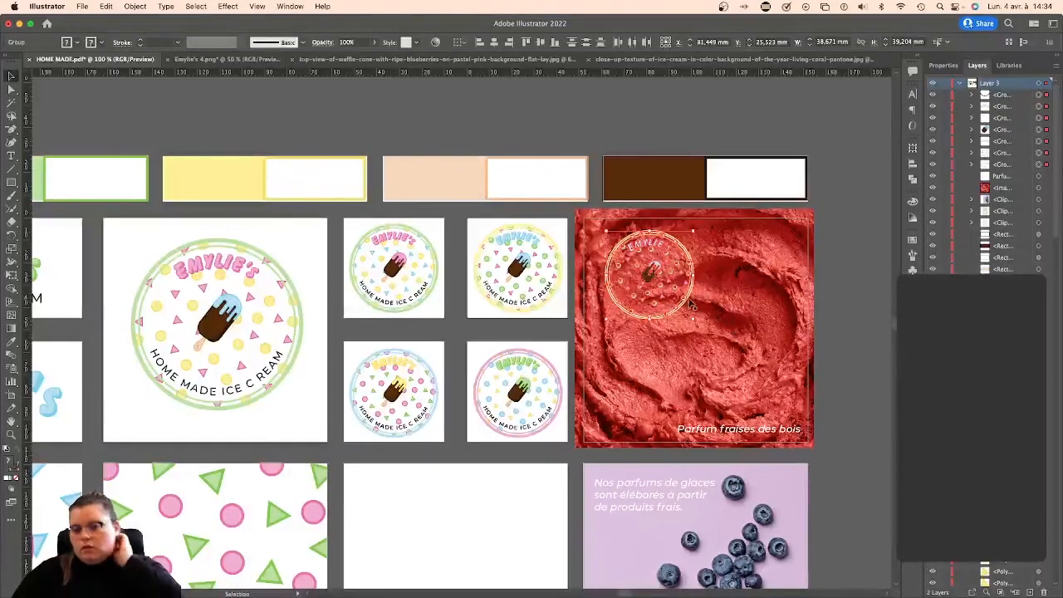
pyautogui.moveTo(692, 305)
pyautogui.mouseDown()
pyautogui.moveTo(679, 303)
pyautogui.moveTo(761, 351)
pyautogui.moveTo(720, 314)
pyautogui.moveTo(676, 297)
pyautogui.moveTo(679, 306)
pyautogui.mouseUp()
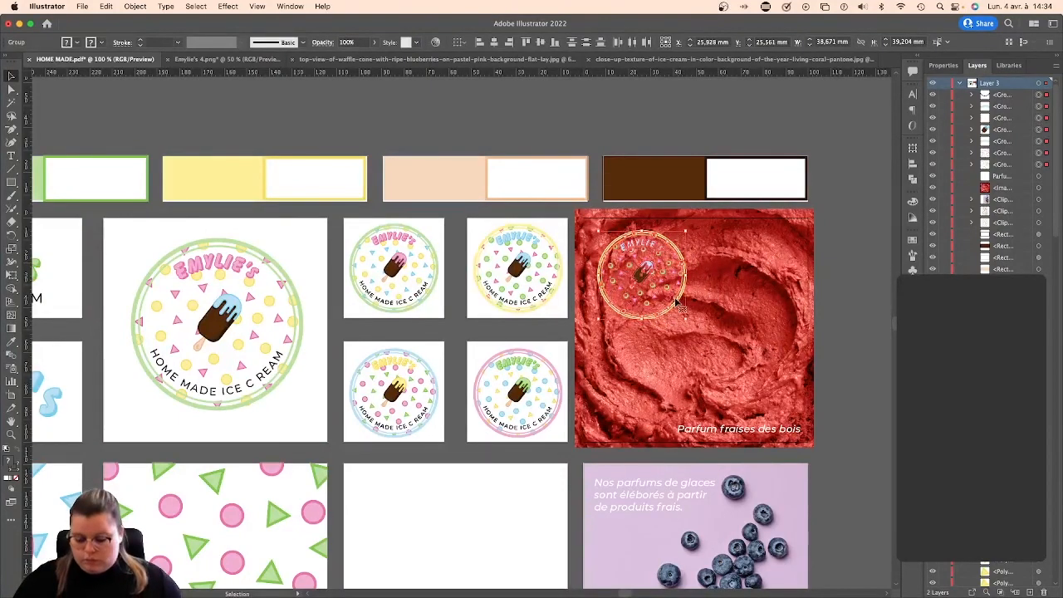
# Try an opacity of 40% on the badge over the red ice cream photo, and undo it.
pyautogui.press('super+equal')
pyautogui.scroll(-3, 680, 270)
pyautogui.hscroll(3, 681, 270)
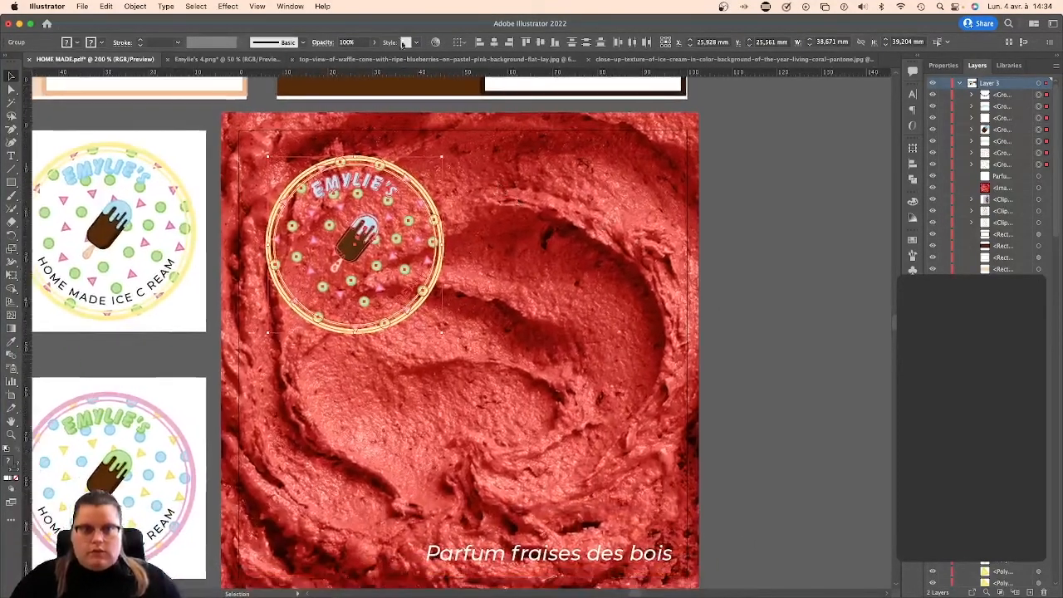
pyautogui.click(374, 42)
pyautogui.moveTo(377, 56); pyautogui.dragTo(348, 59)
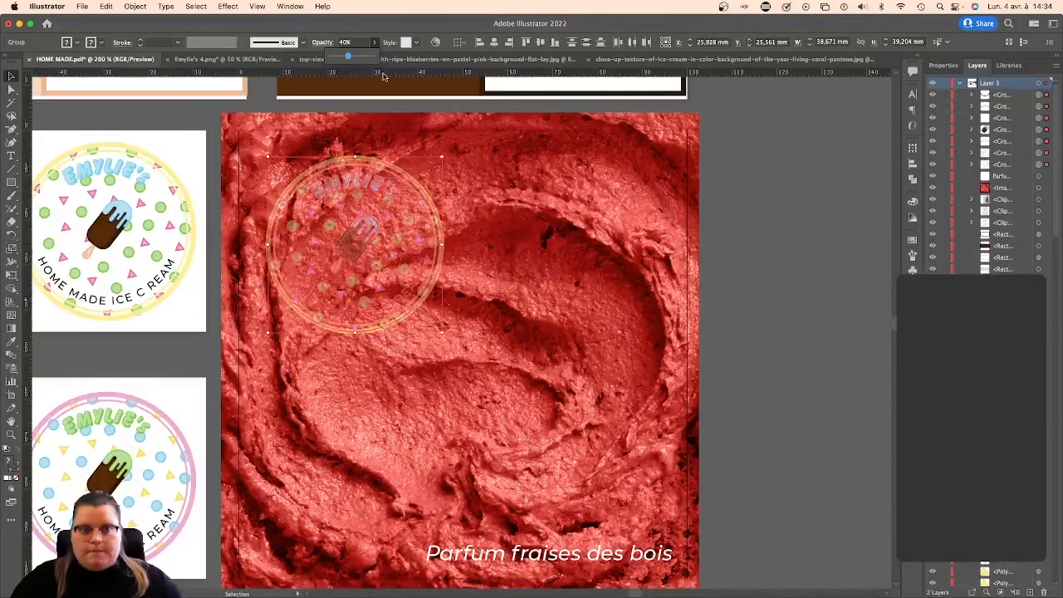
pyautogui.click(759, 198)
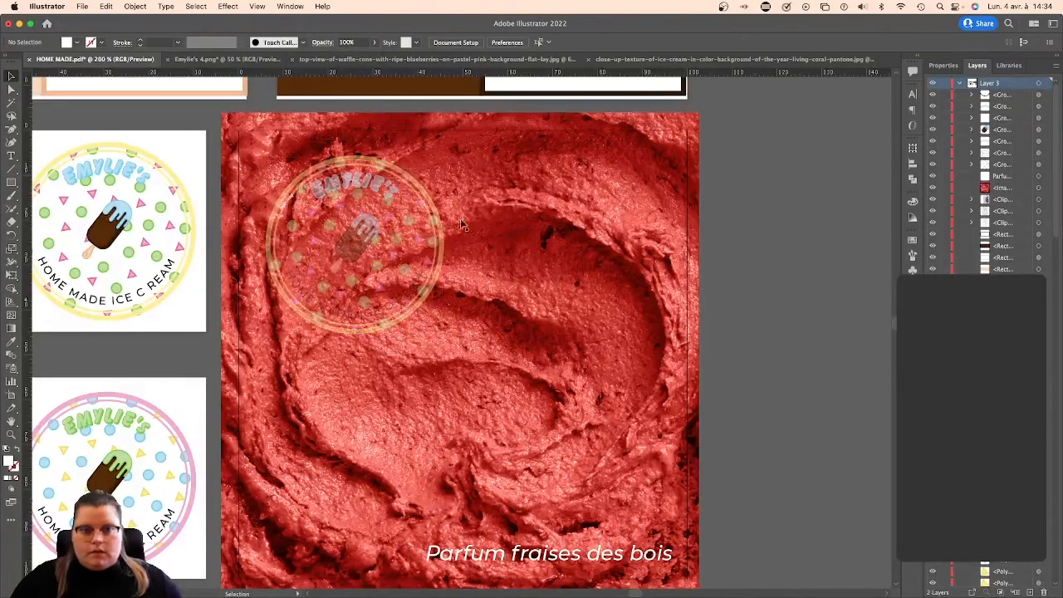
pyautogui.click(397, 177)
pyautogui.press('super+z')
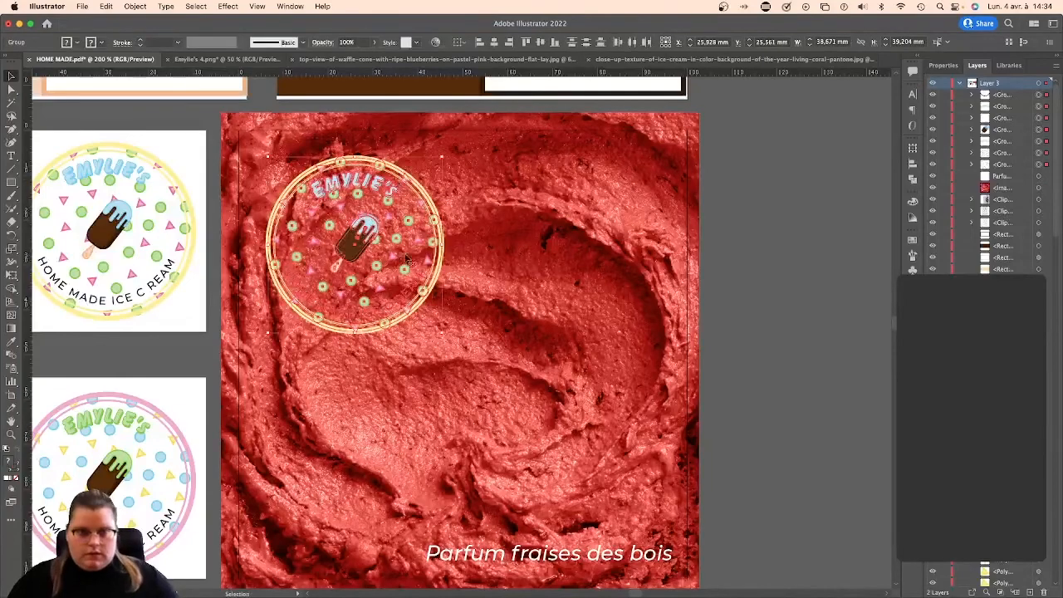
# Move the badge to the middle of the red ice cream photo and fill its curved HOME MADE ICE CREAM text with white.
pyautogui.moveTo(364, 239); pyautogui.dragTo(482, 351)
pyautogui.click(846, 382)
pyautogui.click(519, 406)
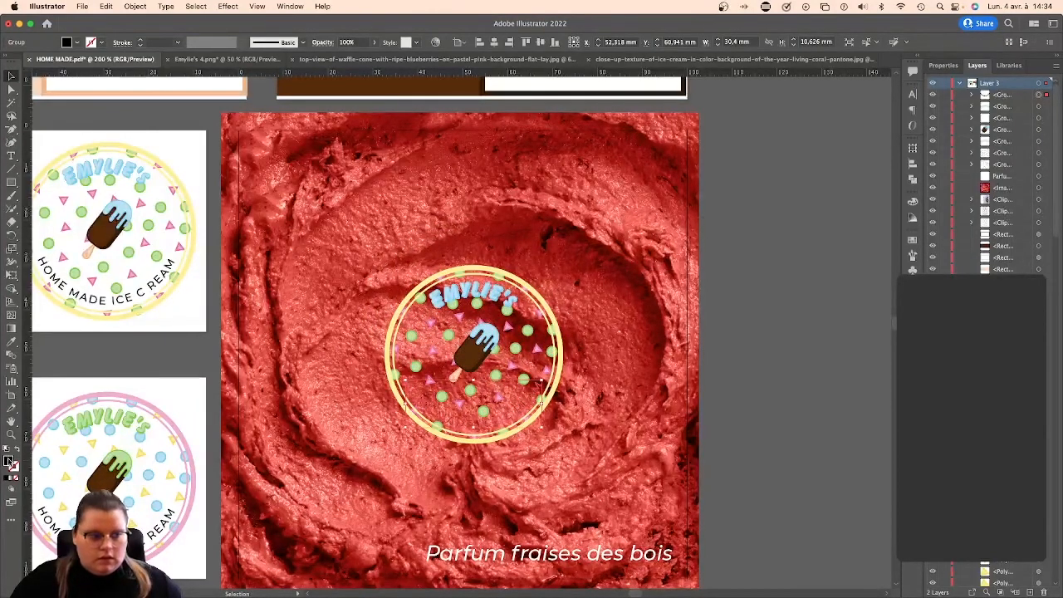
pyautogui.doubleClick(8, 460)
pyautogui.click(386, 240)
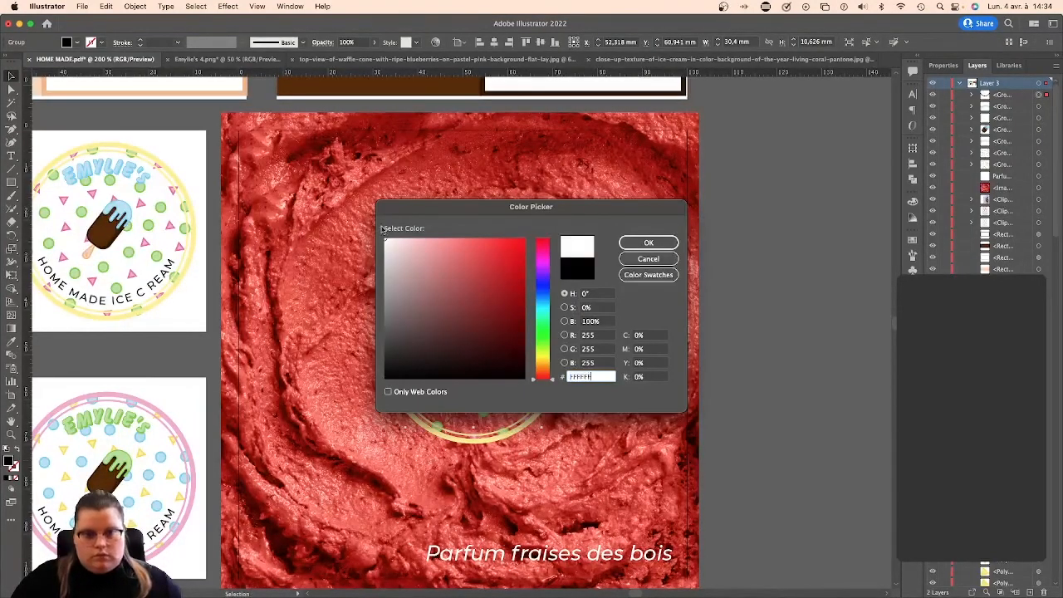
pyautogui.click(649, 242)
pyautogui.click(786, 232)
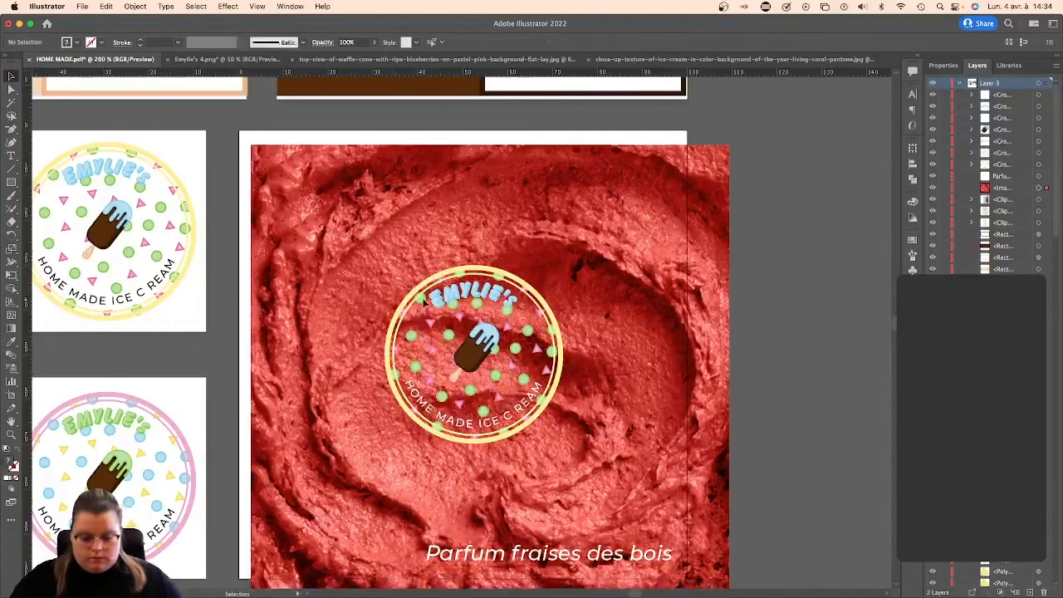
pyautogui.click(424, 304)
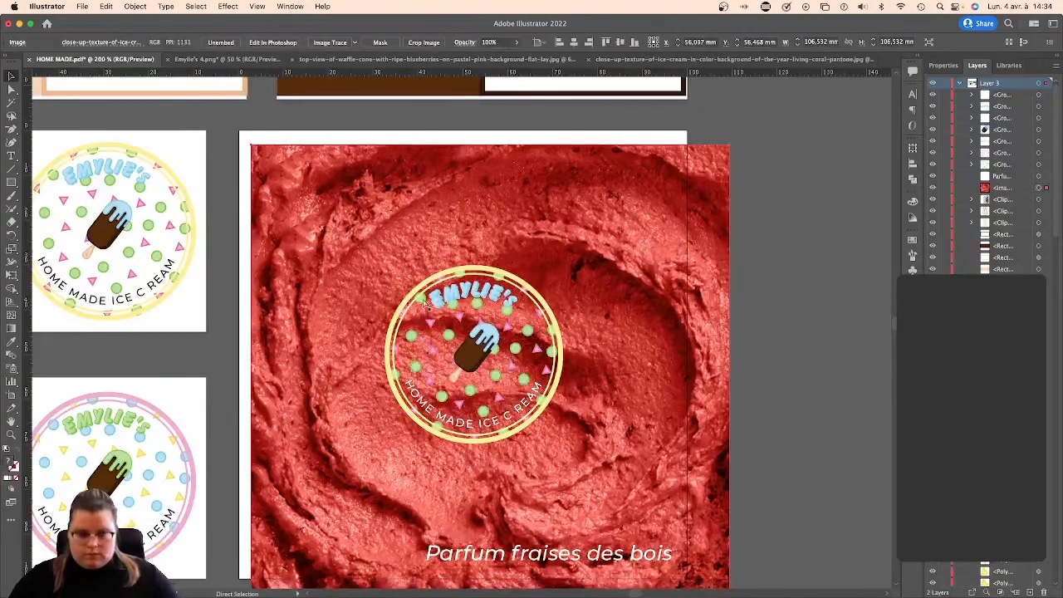
# Move the EMYLIE'S badge to the upper-left corner of the red ice cream photo and shrink it to about 21.7 mm wide.
pyautogui.click(785, 297)
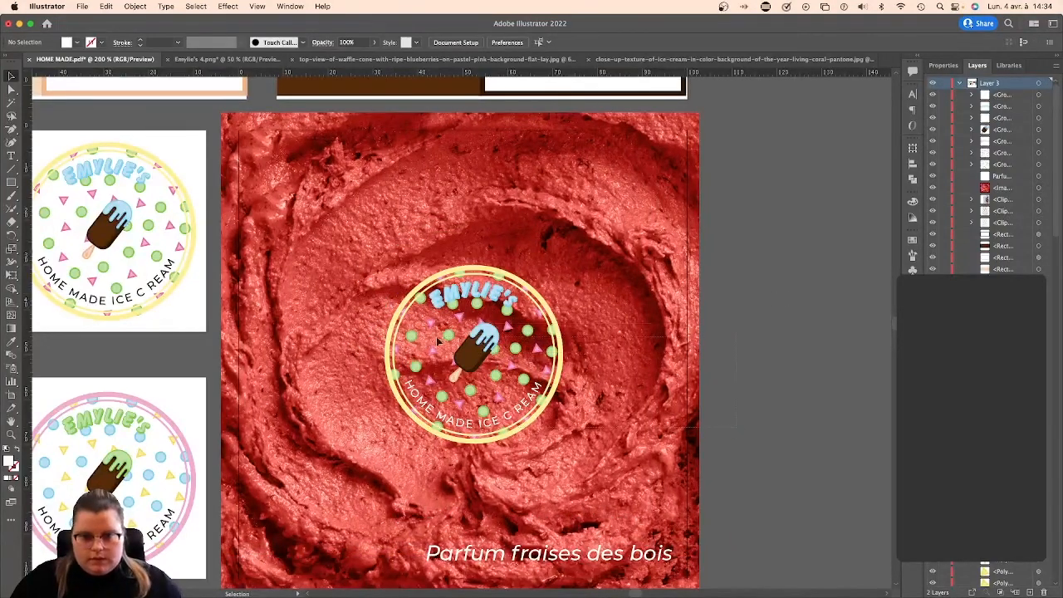
pyautogui.click(481, 342)
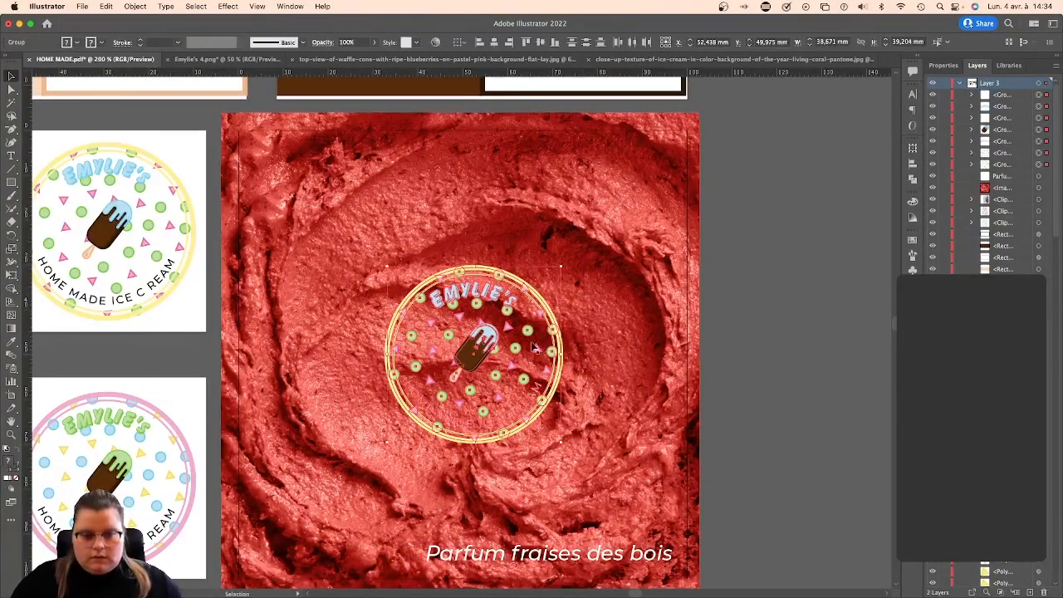
pyautogui.moveTo(490, 352); pyautogui.dragTo(350, 231)
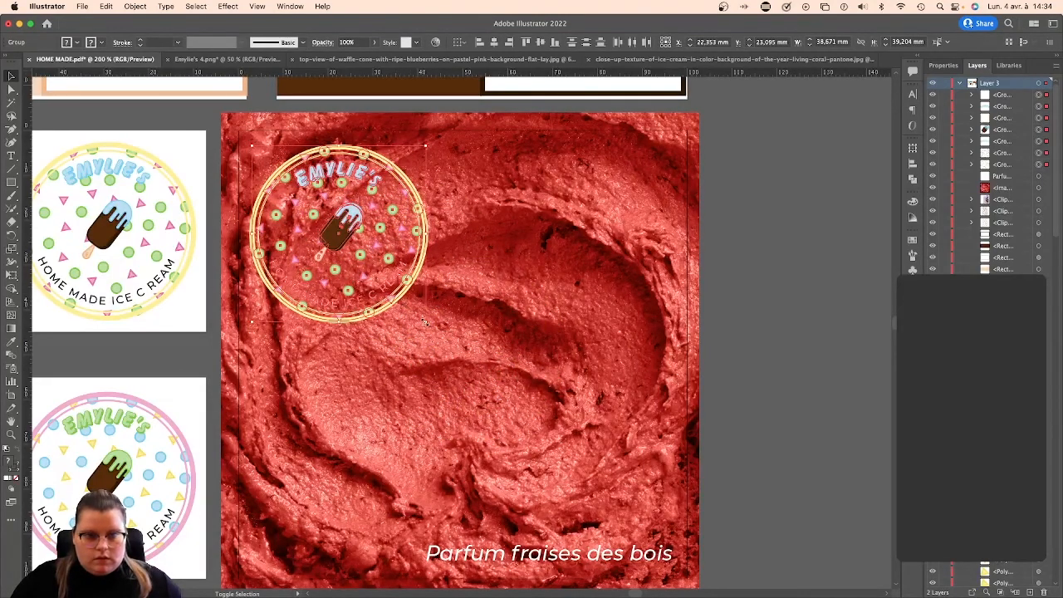
pyautogui.moveTo(425, 324); pyautogui.dragTo(389, 298)
pyautogui.moveTo(342, 233); pyautogui.dragTo(297, 184)
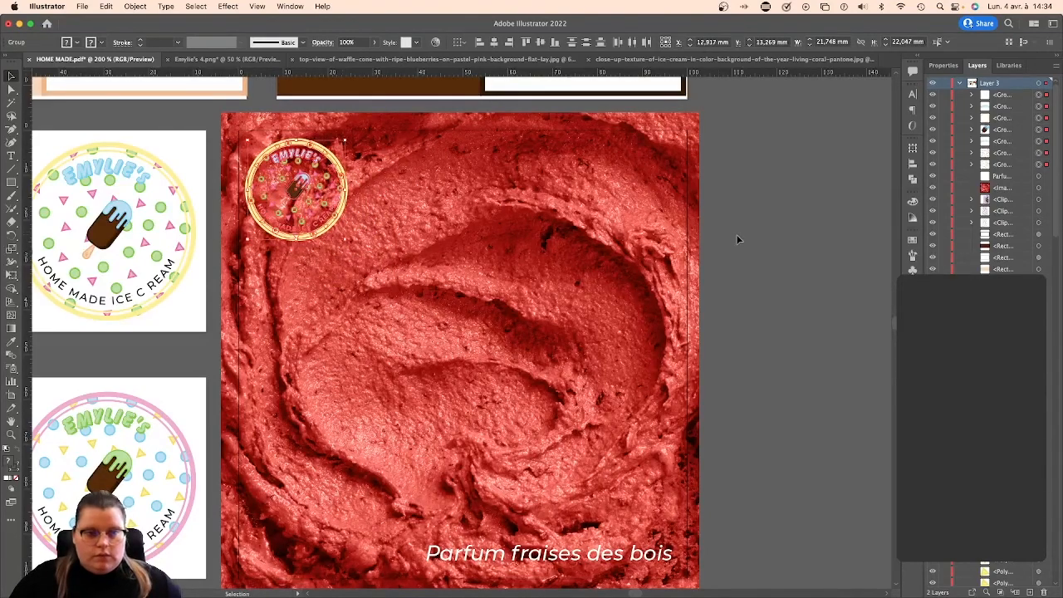
pyautogui.click(770, 241)
# Set the stroke weight of the small badge's two yellow rings to 1 pt.
pyautogui.hscroll(-5, 315, 189)
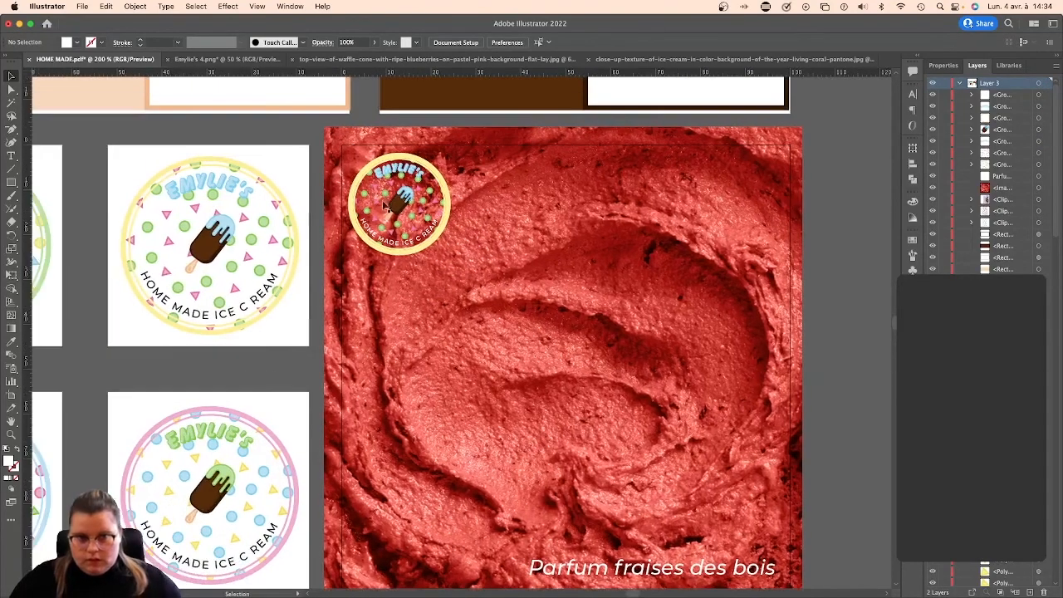
pyautogui.press('super+plus')
pyautogui.press('super+plus')
pyautogui.press('super+plus')
pyautogui.press('super+plus')
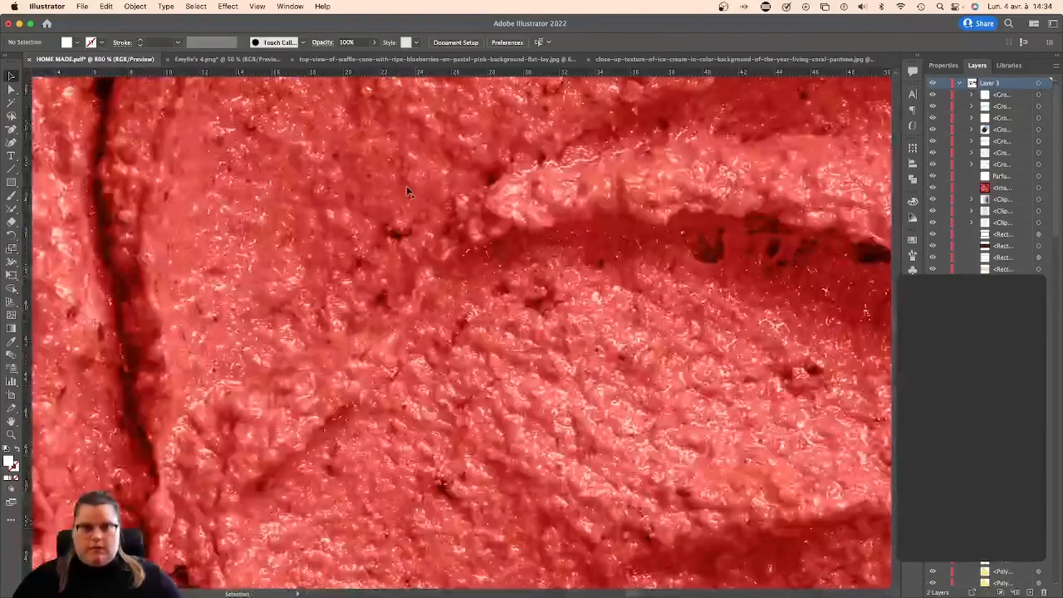
pyautogui.scroll(4, 405, 189)
pyautogui.scroll(8, 408, 188)
pyautogui.hscroll(-3, 408, 189)
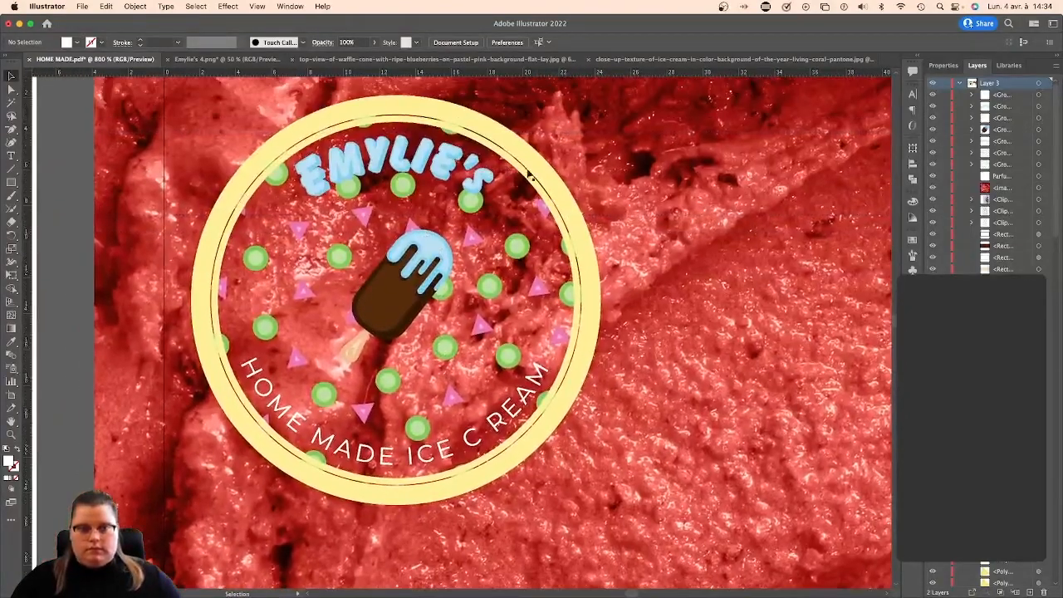
pyautogui.click(530, 174)
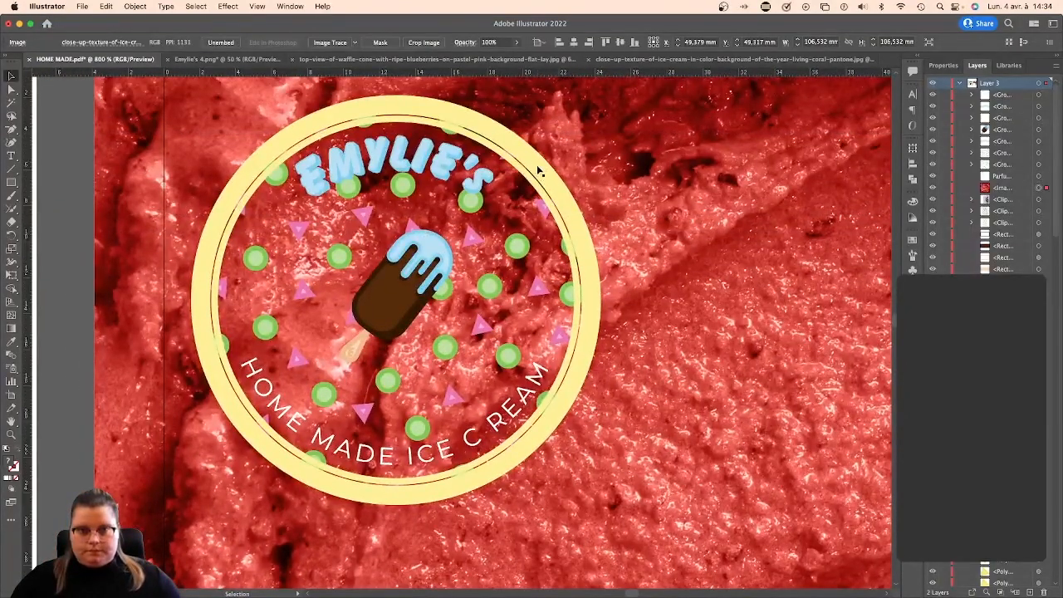
pyautogui.click(539, 171)
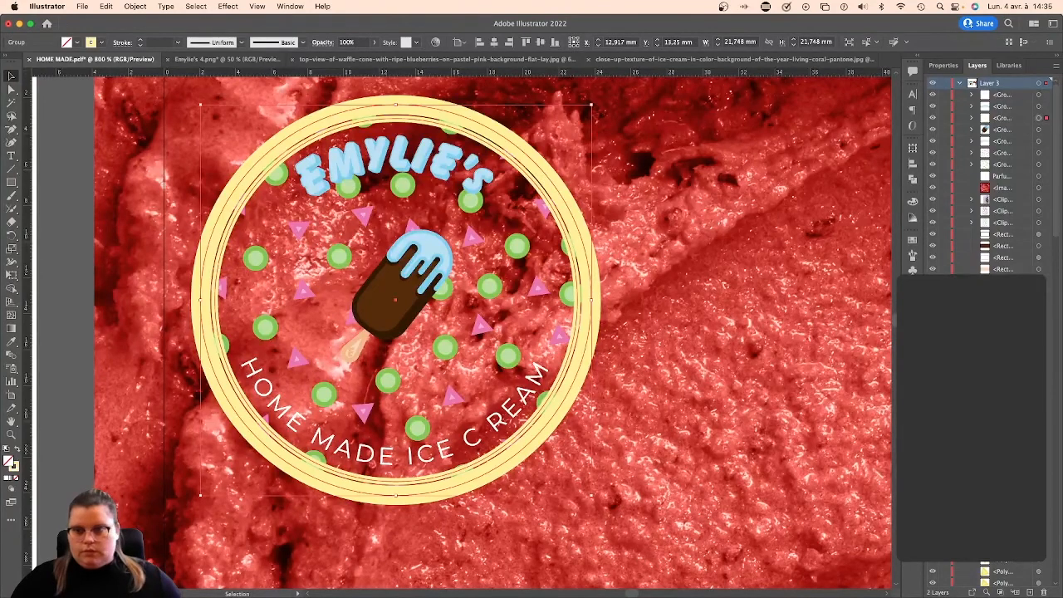
pyautogui.click(912, 288)
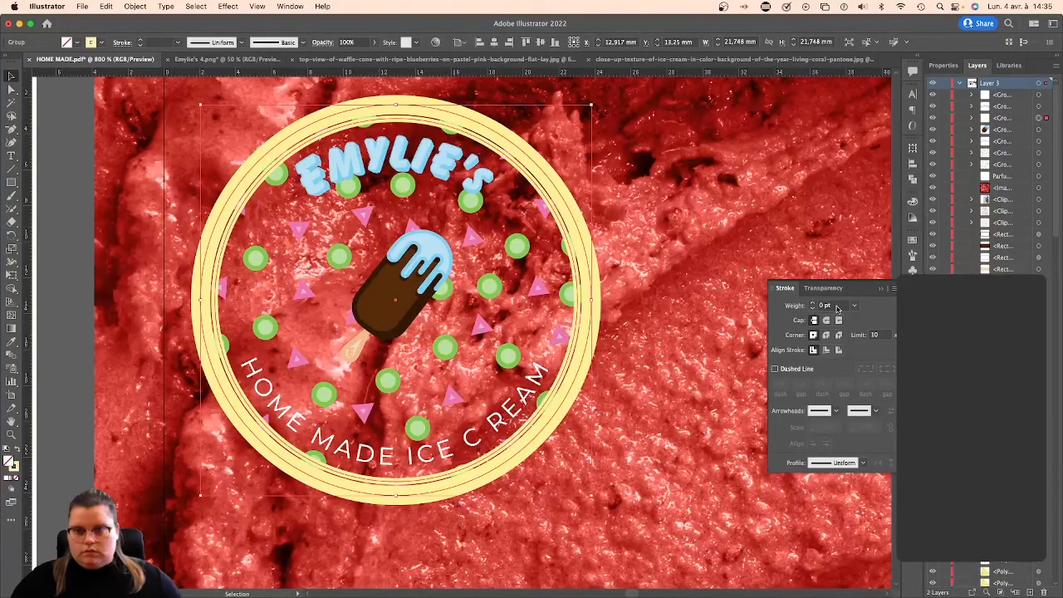
pyautogui.click(837, 309)
pyautogui.write('1')
pyautogui.press('Return')
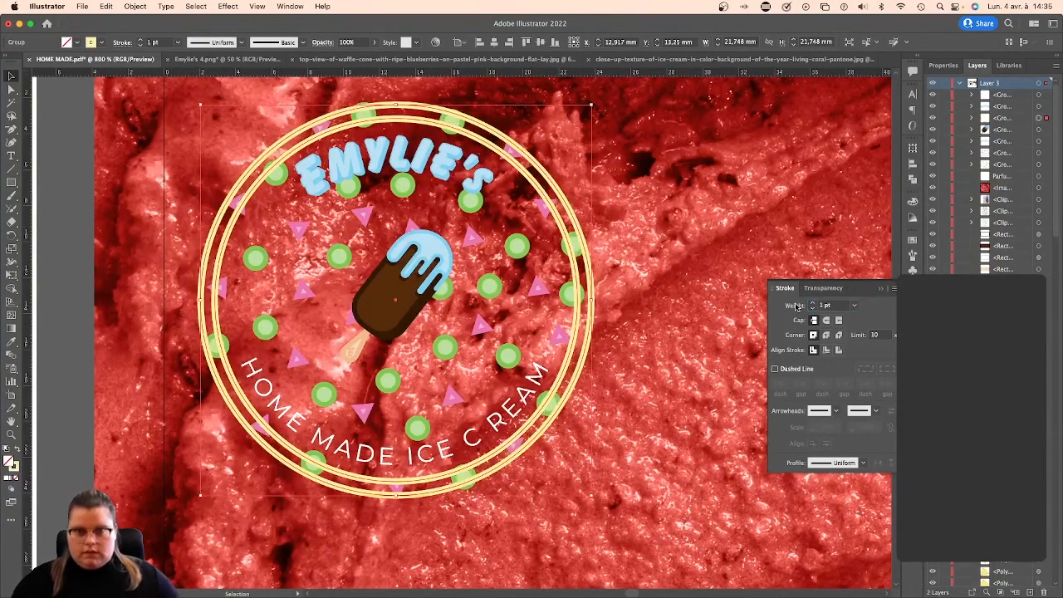
# Inside the yellow ring group, thicken the outer ring's stroke and set the inner ring's stroke to 0.75 pt.
pyautogui.doubleClick(544, 177)
pyautogui.click(544, 171)
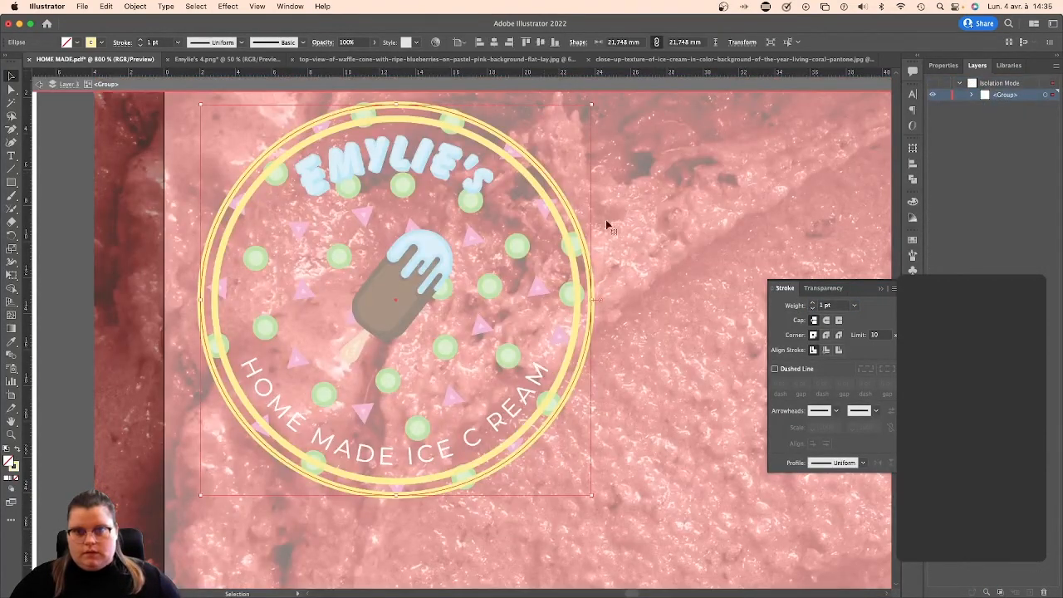
pyautogui.click(813, 305)
pyautogui.click(527, 178)
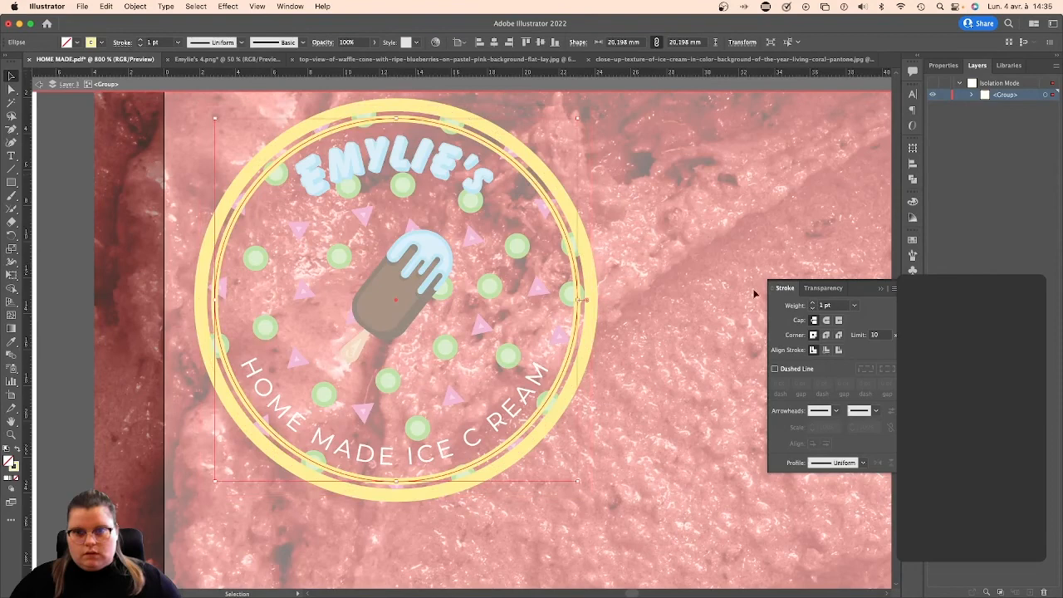
pyautogui.click(812, 308)
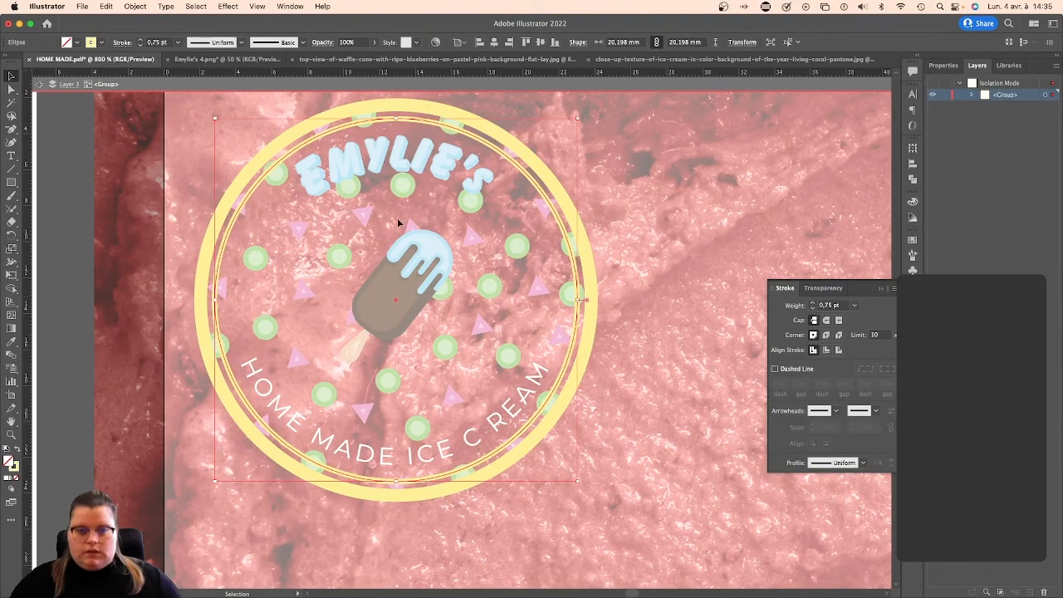
pyautogui.press('Escape')
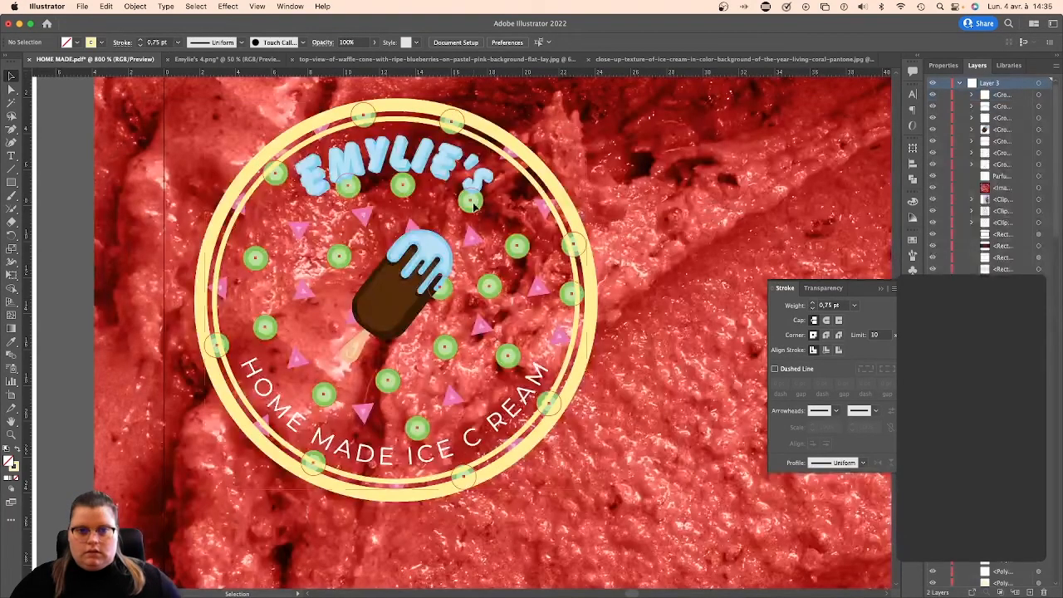
# Set the stroke weight of the small badge's green dots and pink triangles to 0.5 pt.
pyautogui.click(812, 309)
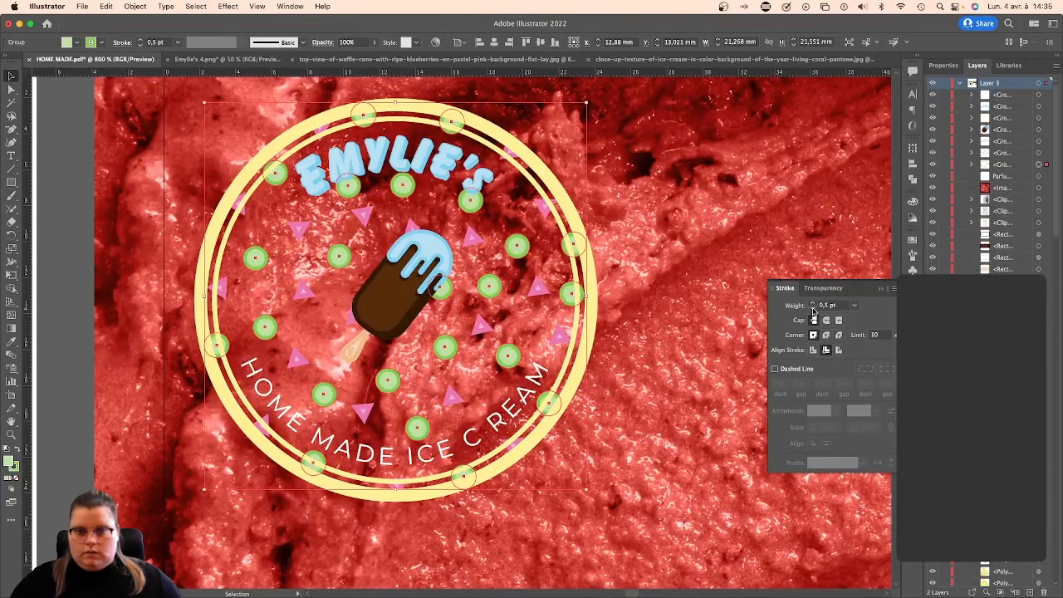
pyautogui.click(539, 290)
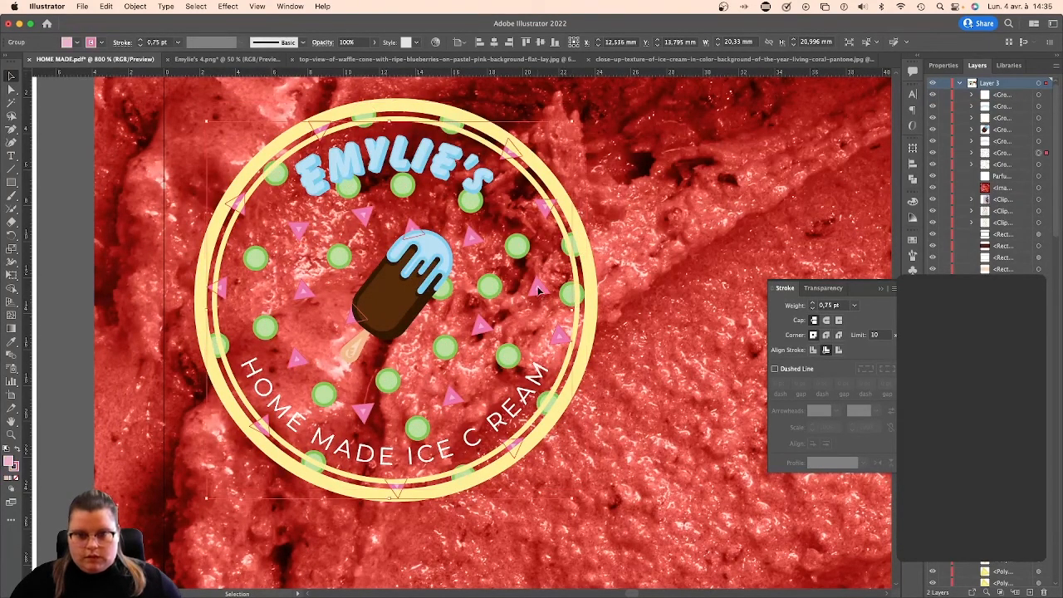
pyautogui.click(812, 309)
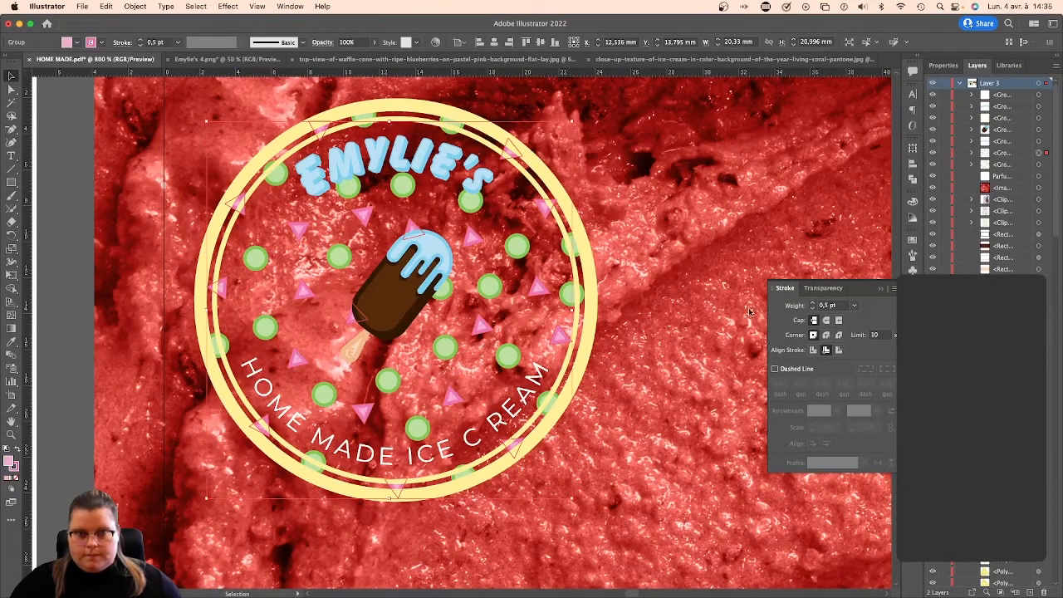
pyautogui.click(681, 366)
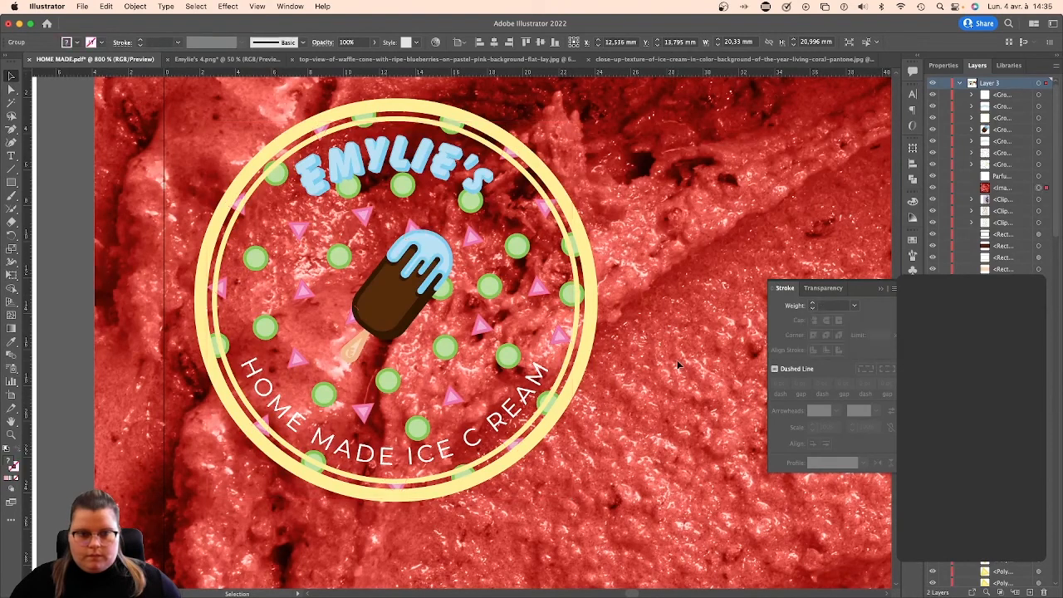
# Inside the small badge's popsicle group, thin the chocolate body's stroke and set the wooden stick's stroke to 0.5 pt.
pyautogui.click(382, 303)
pyautogui.doubleClick(382, 302)
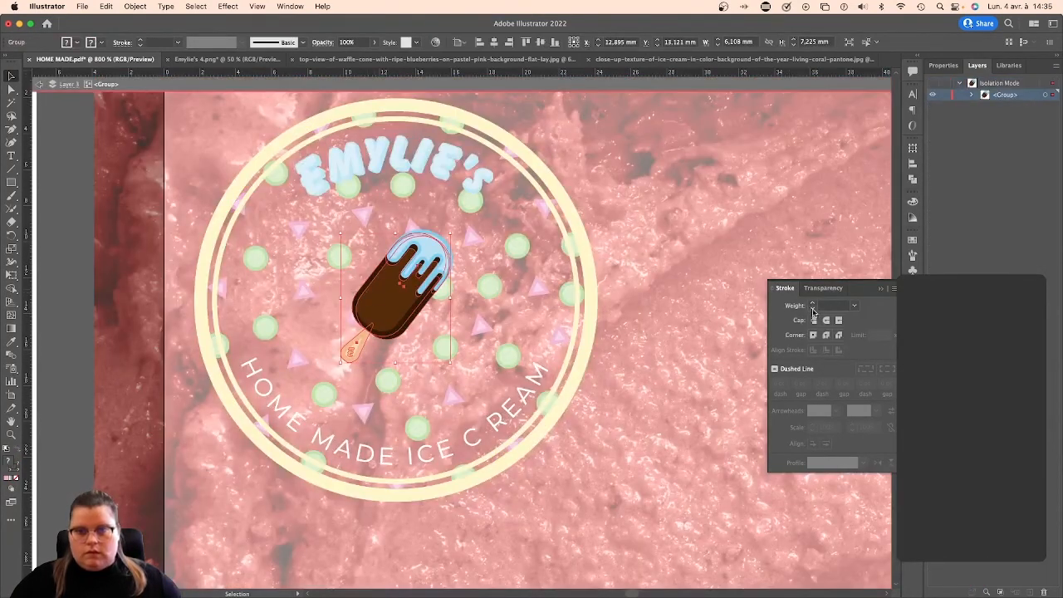
pyautogui.doubleClick(399, 297)
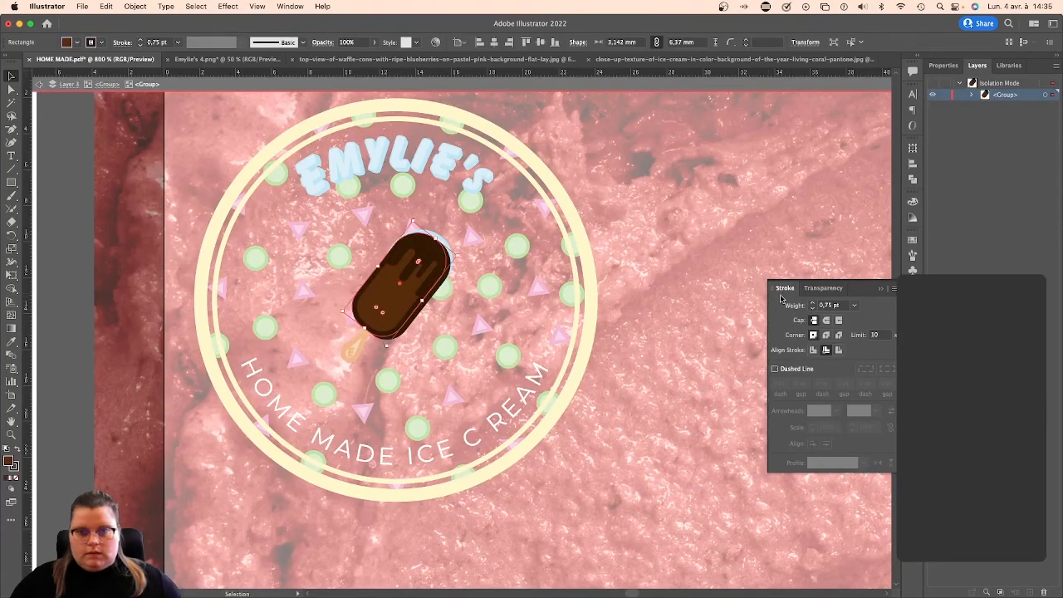
pyautogui.click(813, 308)
pyautogui.click(362, 346)
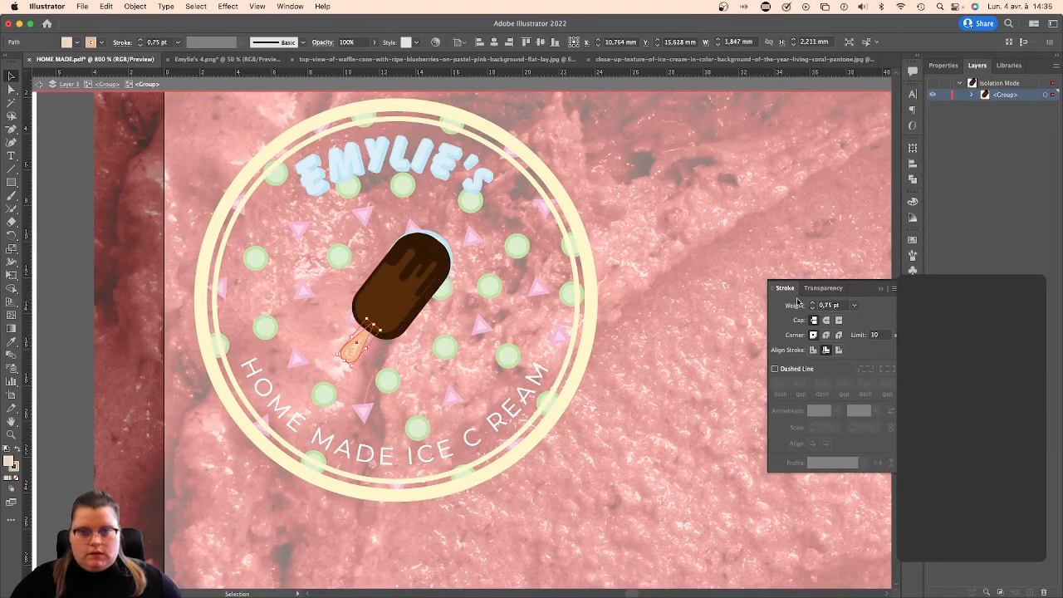
pyautogui.click(813, 308)
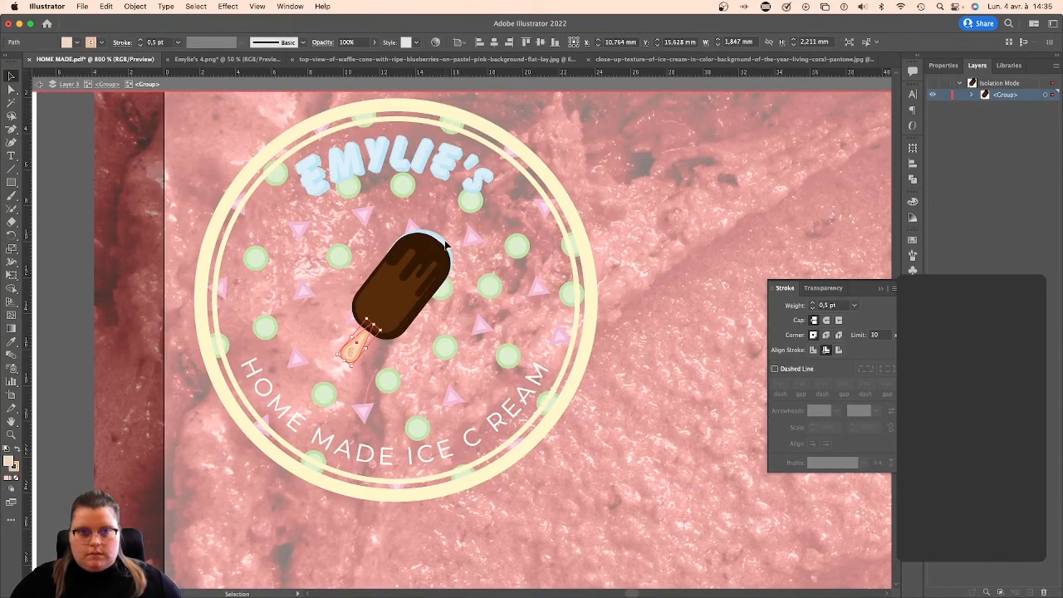
pyautogui.doubleClick(480, 247)
# Set the stroke weight of the blue icing on the small badge's popsicle to 0.25 pt.
pyautogui.click(442, 247)
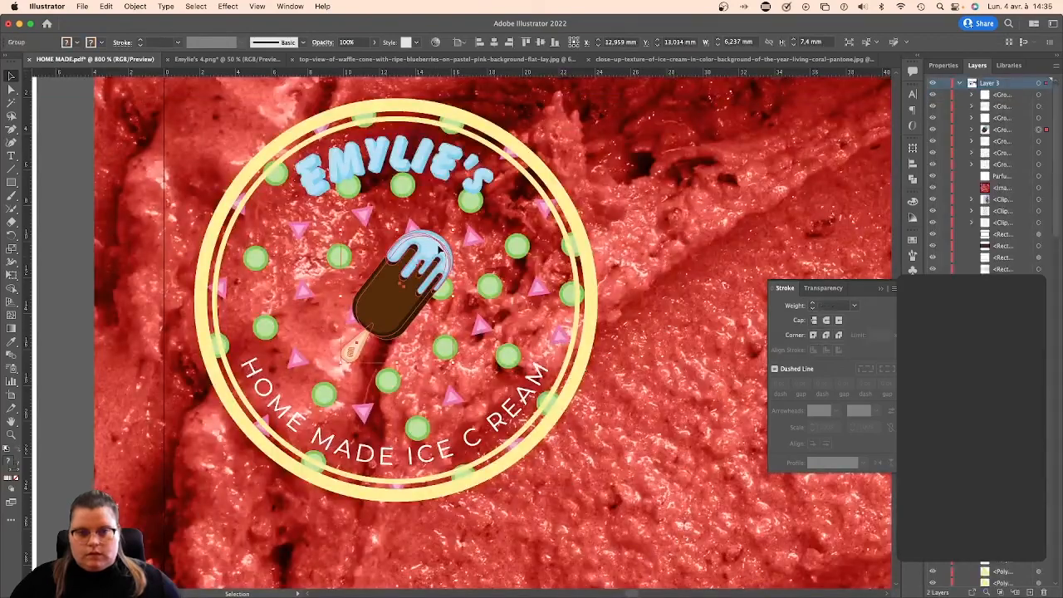
pyautogui.doubleClick(441, 247)
pyautogui.click(813, 309)
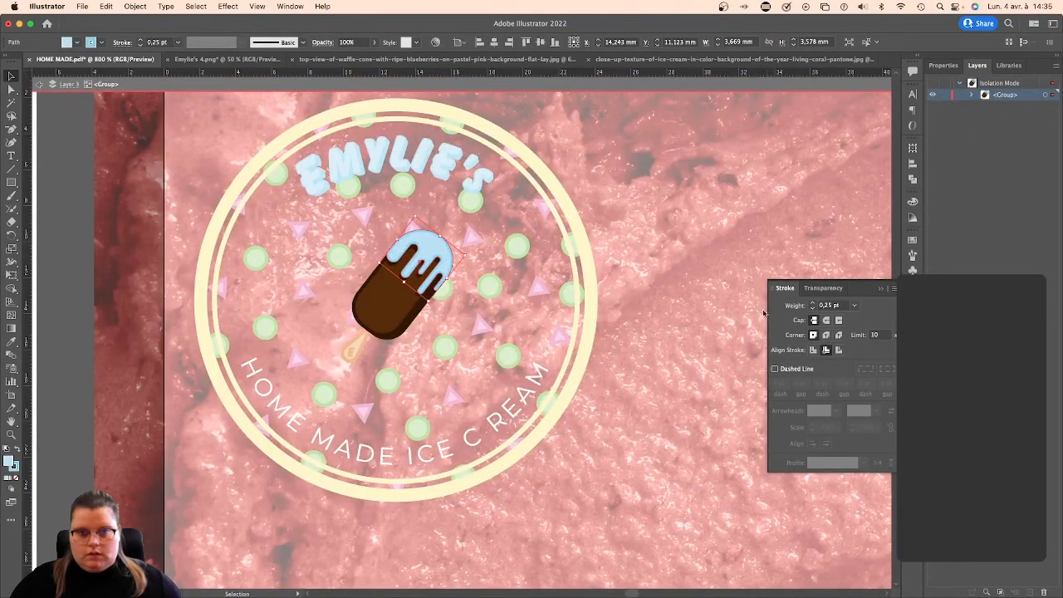
pyautogui.click(756, 286)
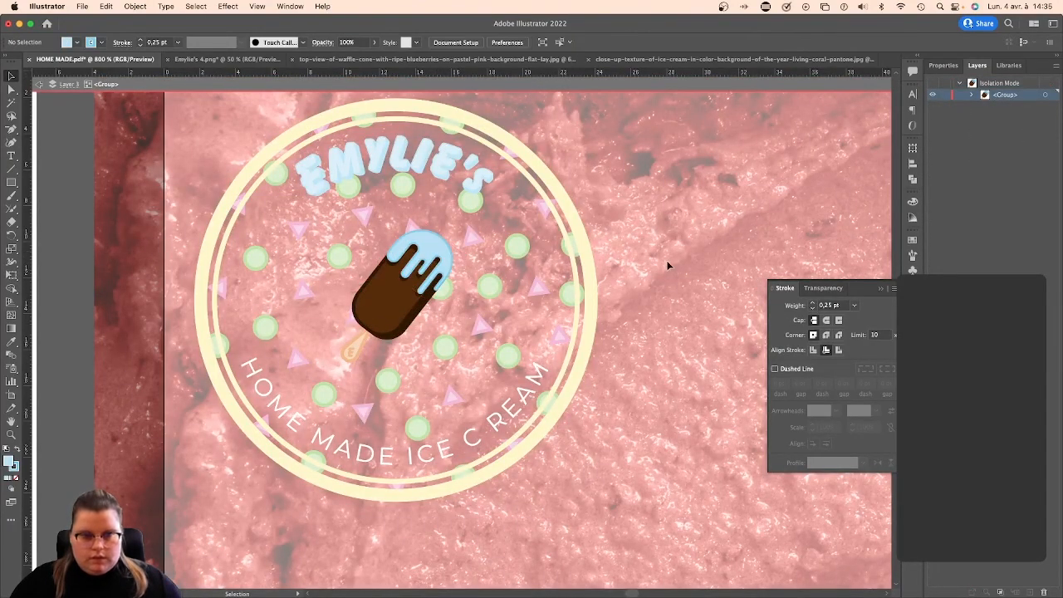
pyautogui.doubleClick(668, 264)
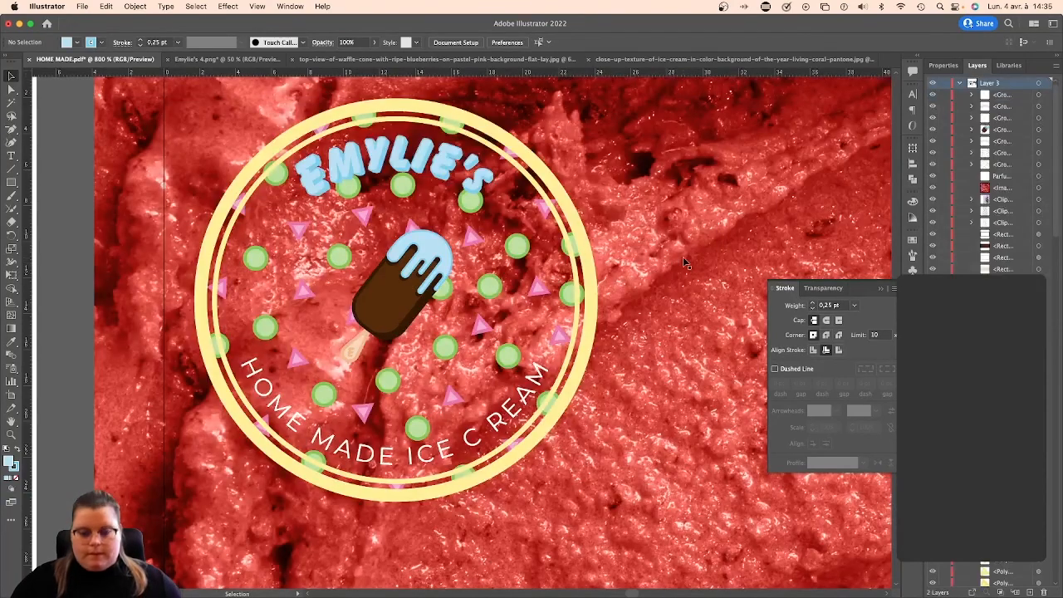
# Draw a square of about 99.8 mm over the red ice cream photo, matching the artboard's edges.
pyautogui.press('super+minus')
pyautogui.press('super+minus')
pyautogui.press('super+minus')
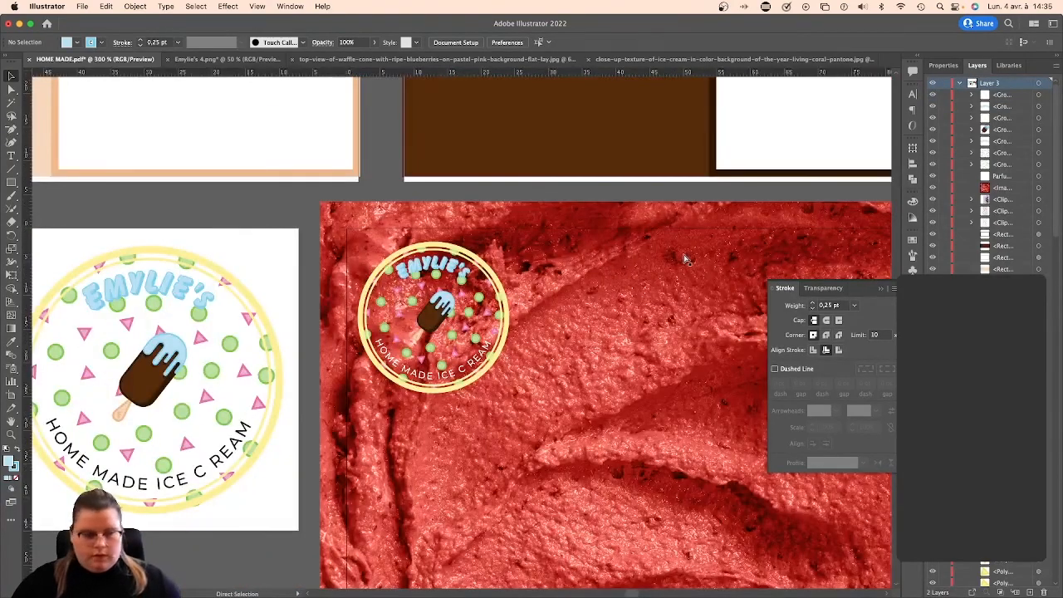
pyautogui.press('super+minus')
pyautogui.press('super+minus')
pyautogui.scroll(-2, 671, 250)
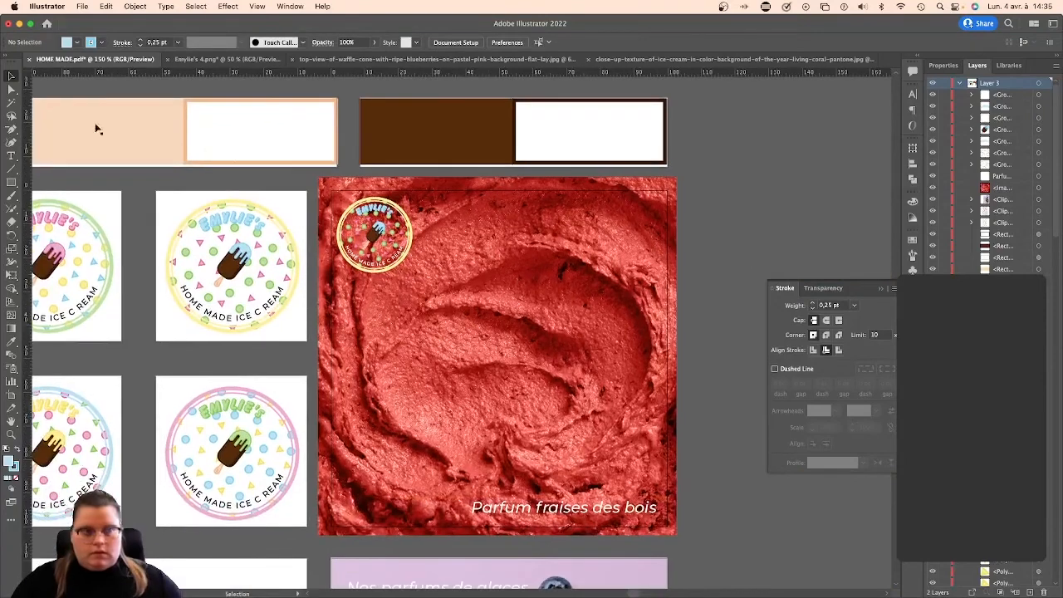
pyautogui.click(11, 182)
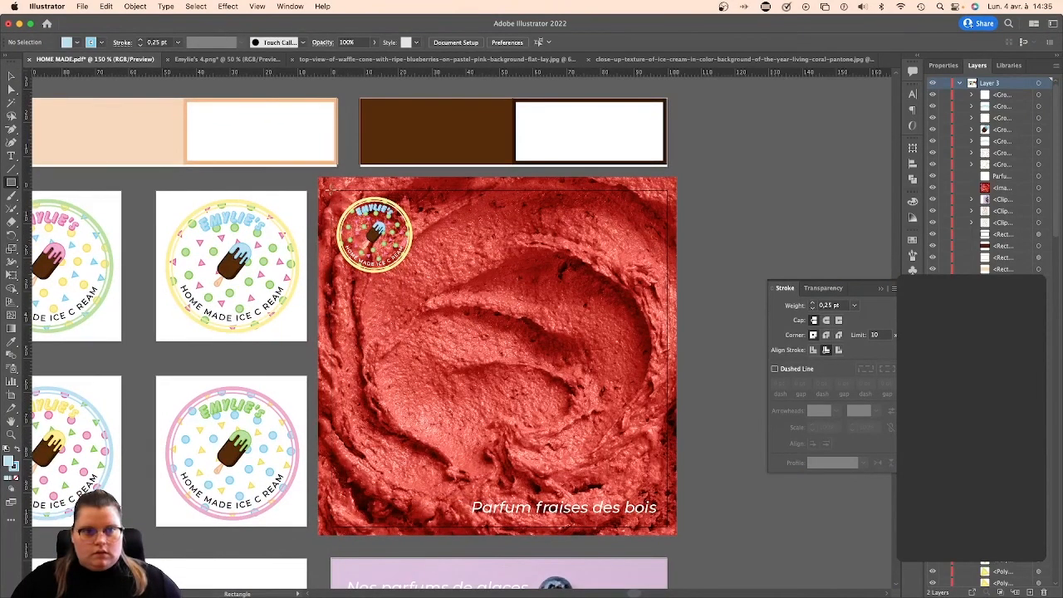
pyautogui.moveTo(330, 190); pyautogui.dragTo(668, 526)
pyautogui.press('v')
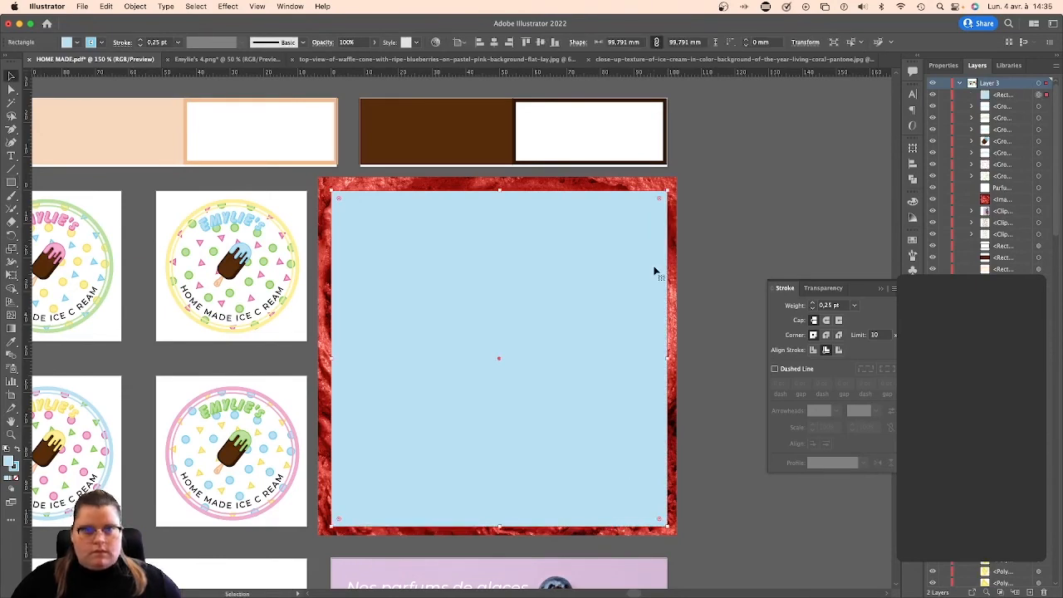
# Make a clipping mask from the square, the red ice cream photo, the badge and the Parfum fraises des bois text.
pyautogui.moveTo(408, 256); pyautogui.dragTo(702, 544)
pyautogui.rightClick(540, 299)
pyautogui.moveTo(597, 450)
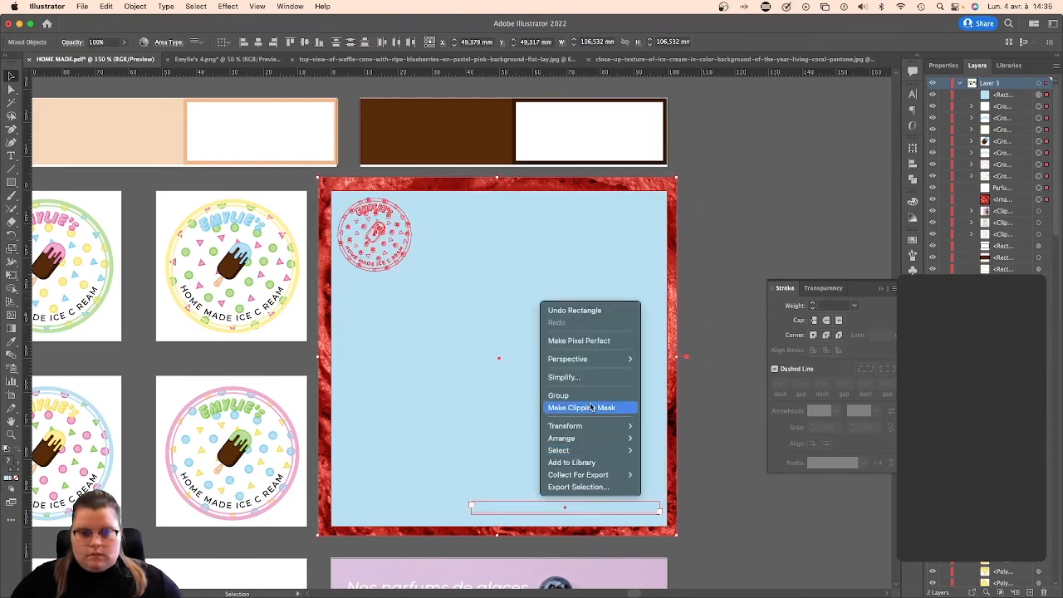
pyautogui.click(591, 407)
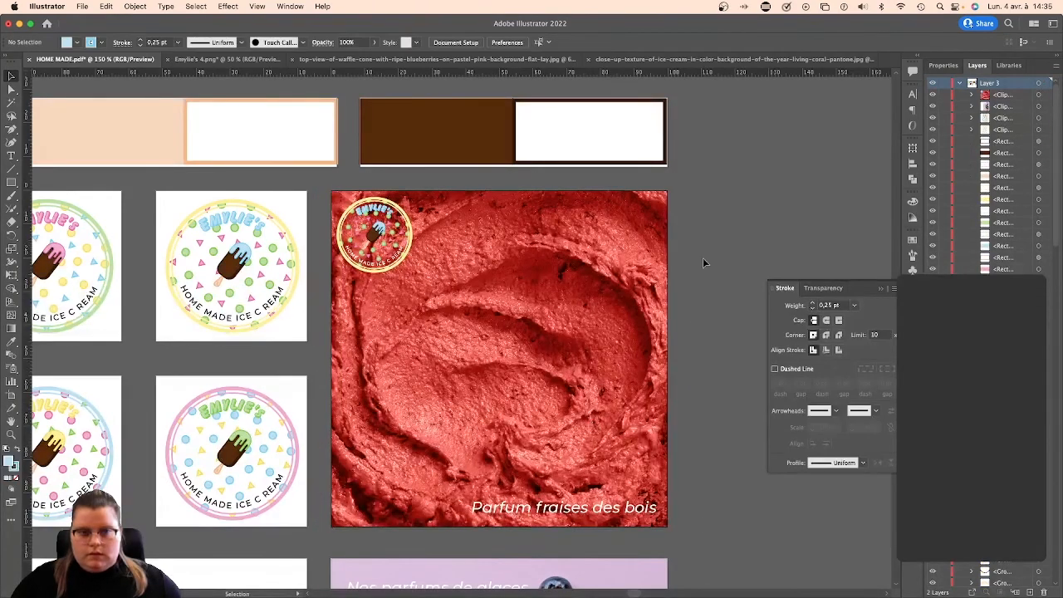
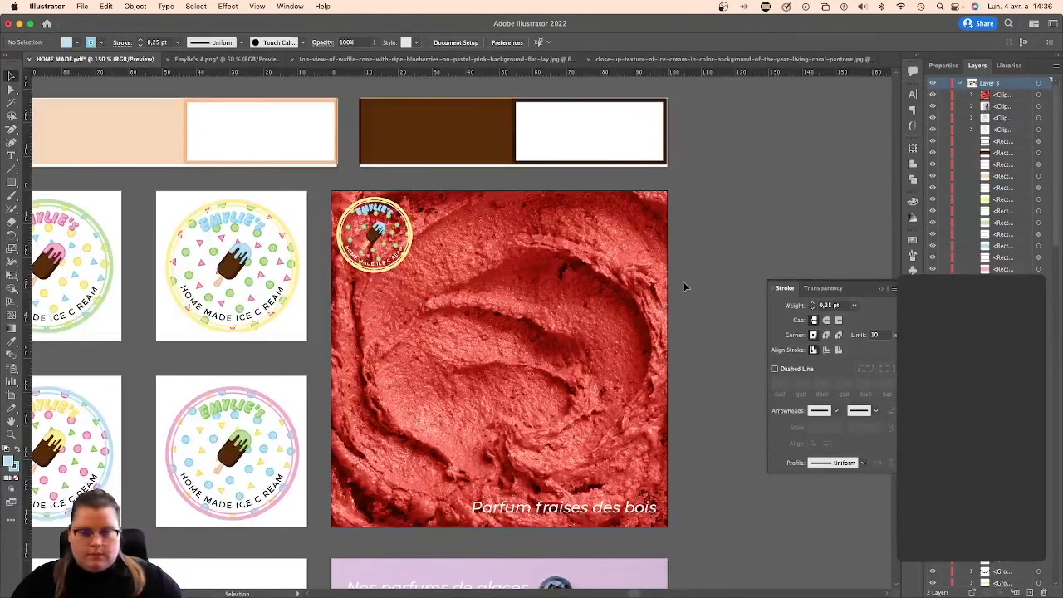
pyautogui.scroll(-10, 718, 281)
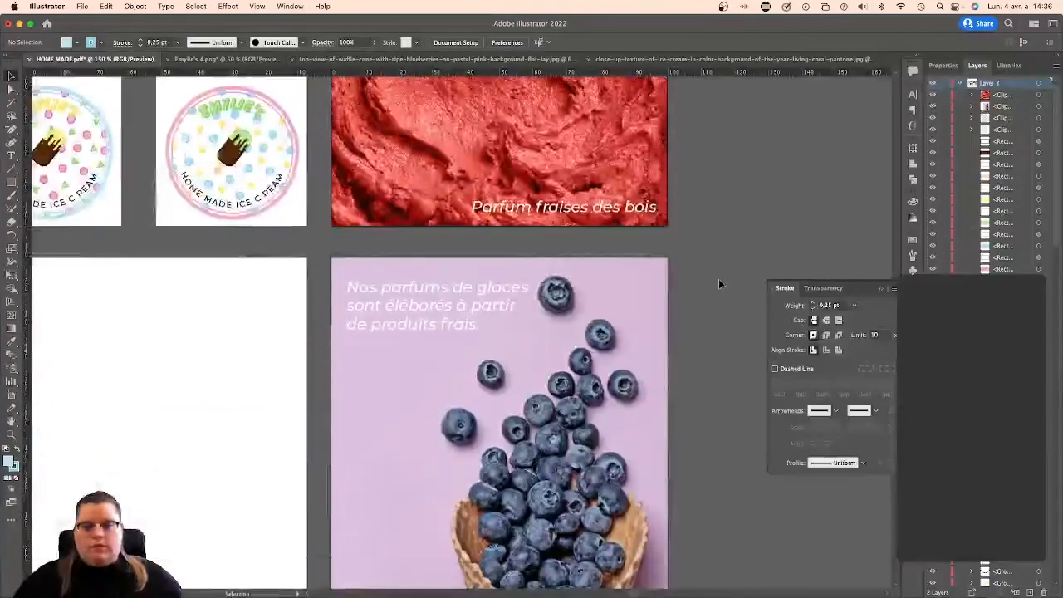
# Look over the brand board, from the blueberry and red ice cream artboards to the logos, badges and colour swatches.
pyautogui.scroll(-3, 719, 285)
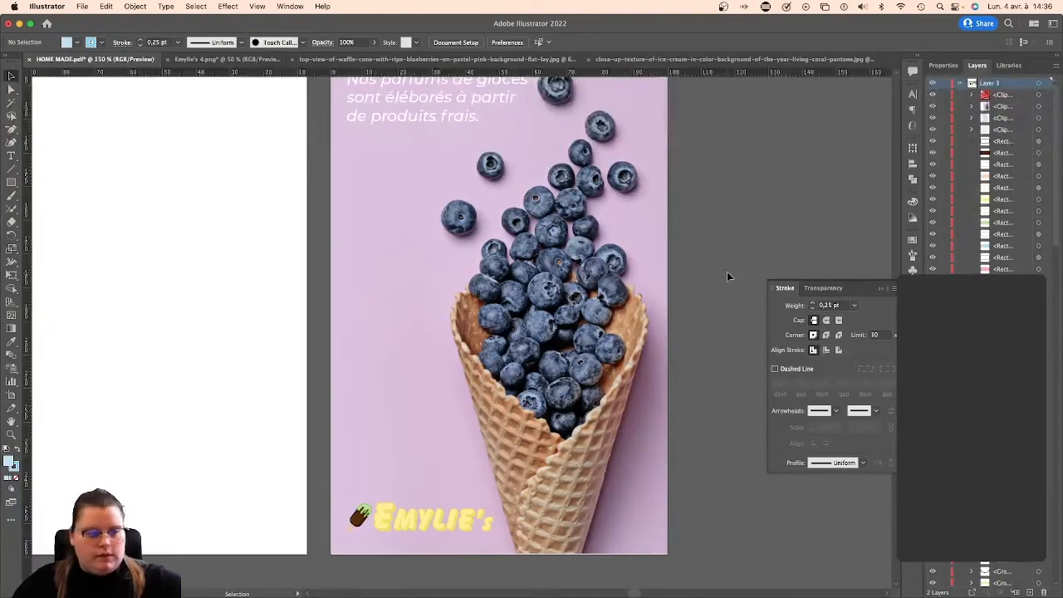
pyautogui.press('super+minus')
pyautogui.press('super+minus')
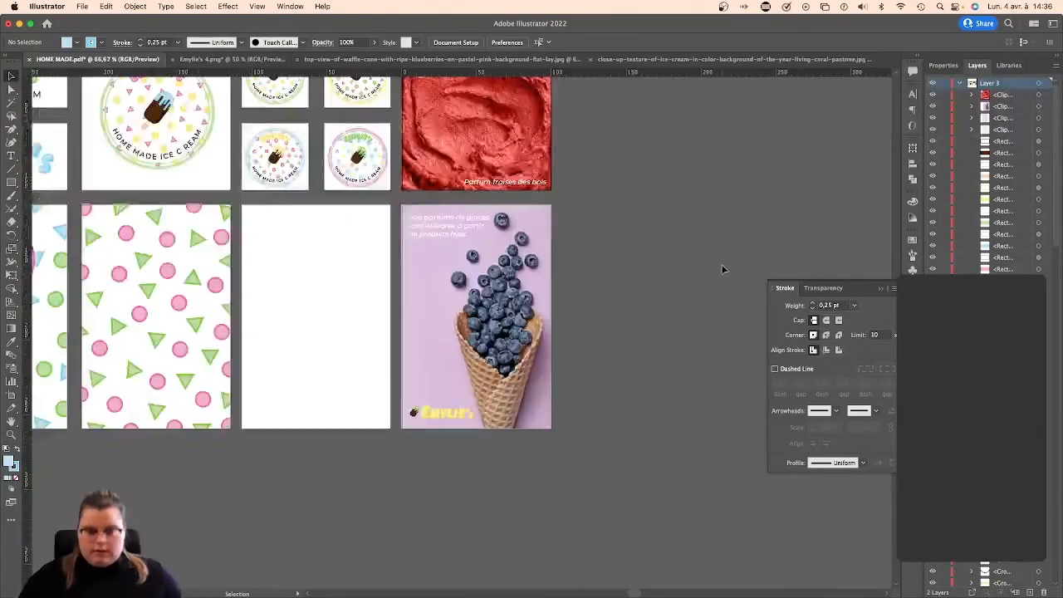
pyautogui.scroll(3, 645, 240)
pyautogui.hscroll(-3, 645, 240)
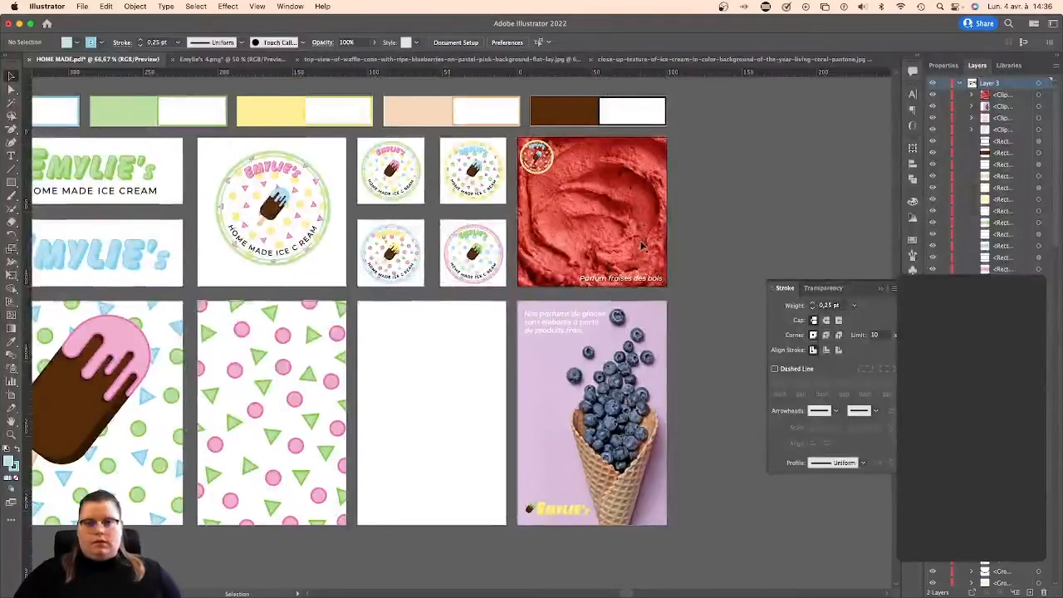
pyautogui.scroll(2, 723, 207)
pyautogui.hscroll(-2, 723, 208)
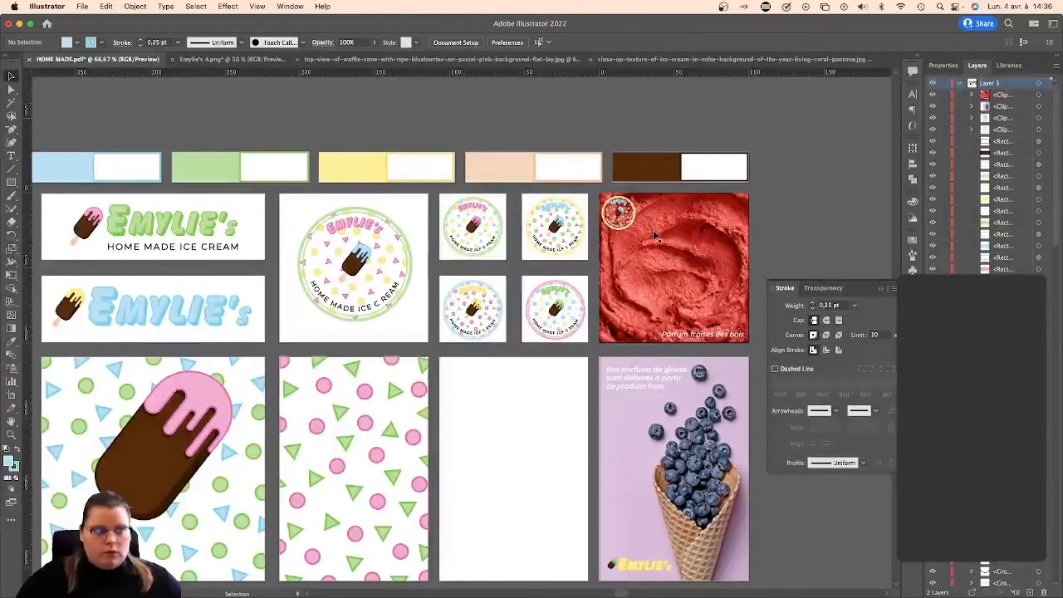
pyautogui.click(395, 392)
pyautogui.click(518, 421)
# Switch to the EMYLIE'S folder in Finder and preview the image STORY - Emylie's 2.png.
pyautogui.hotkey('ctrl', 'Right')
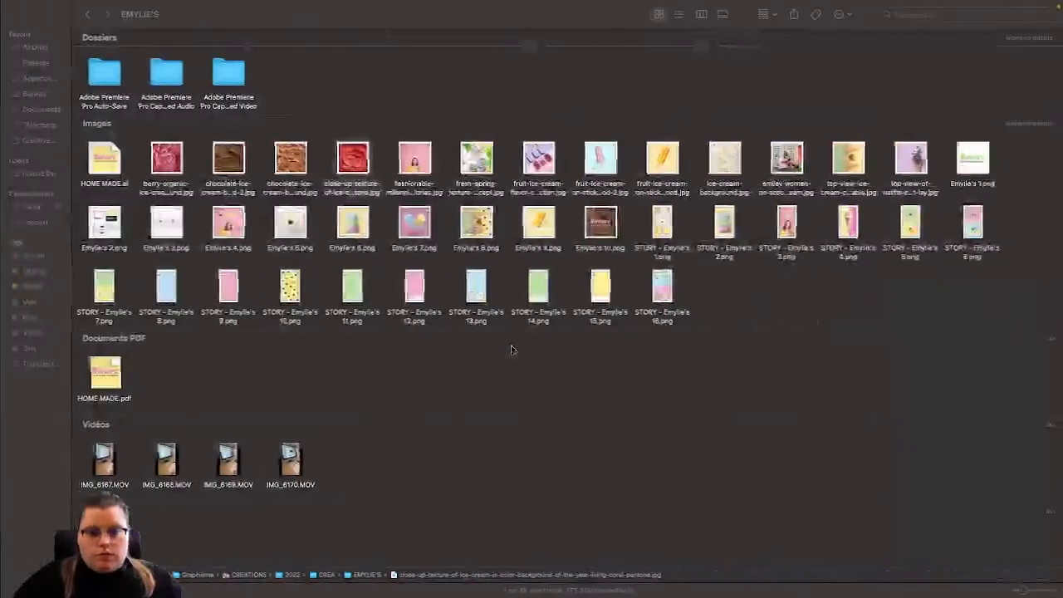
pyautogui.click(373, 225)
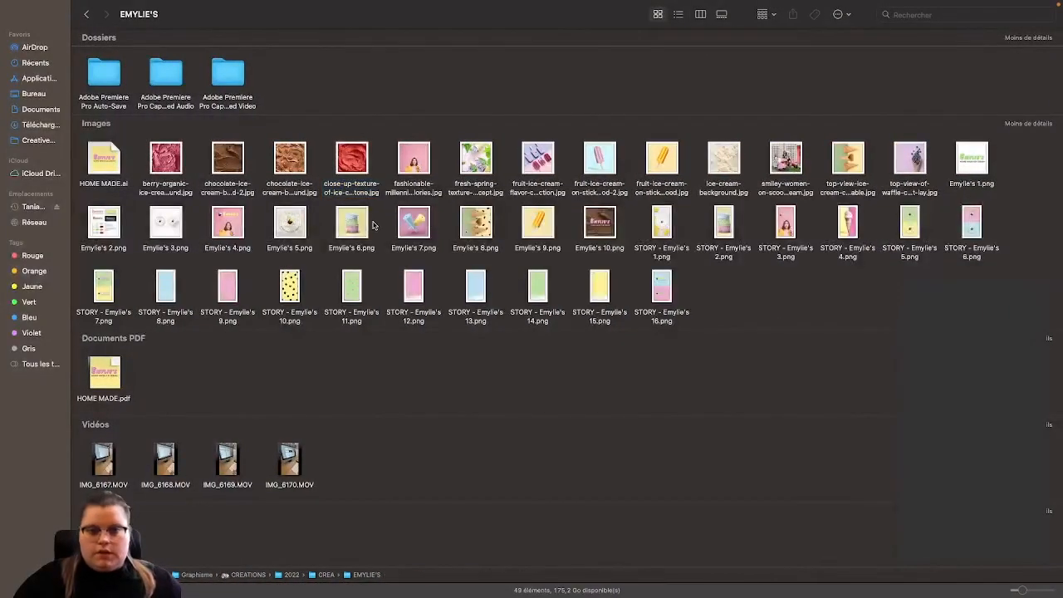
pyautogui.click(716, 226)
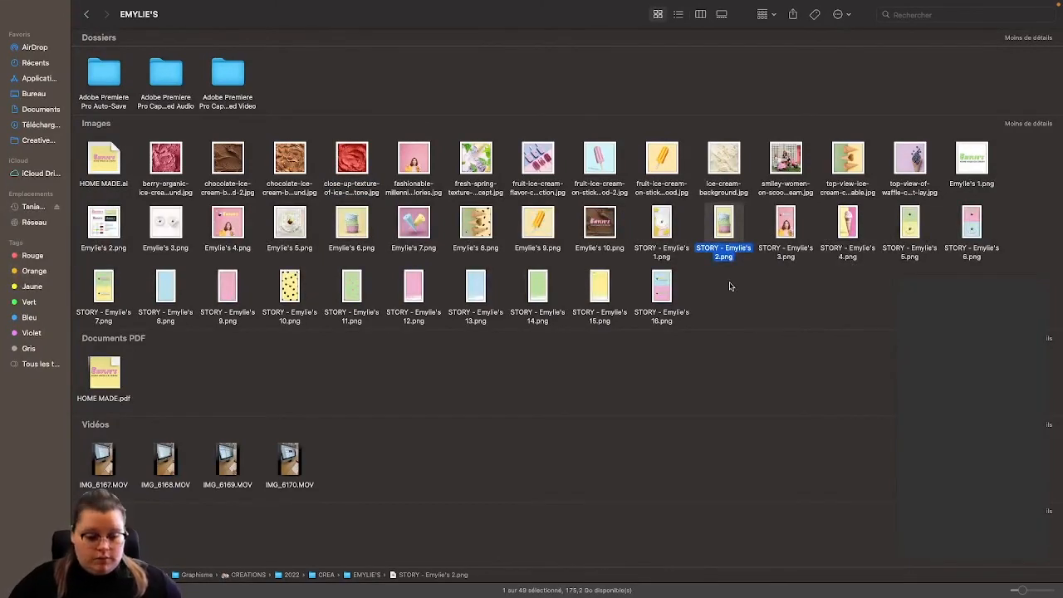
pyautogui.press('space')
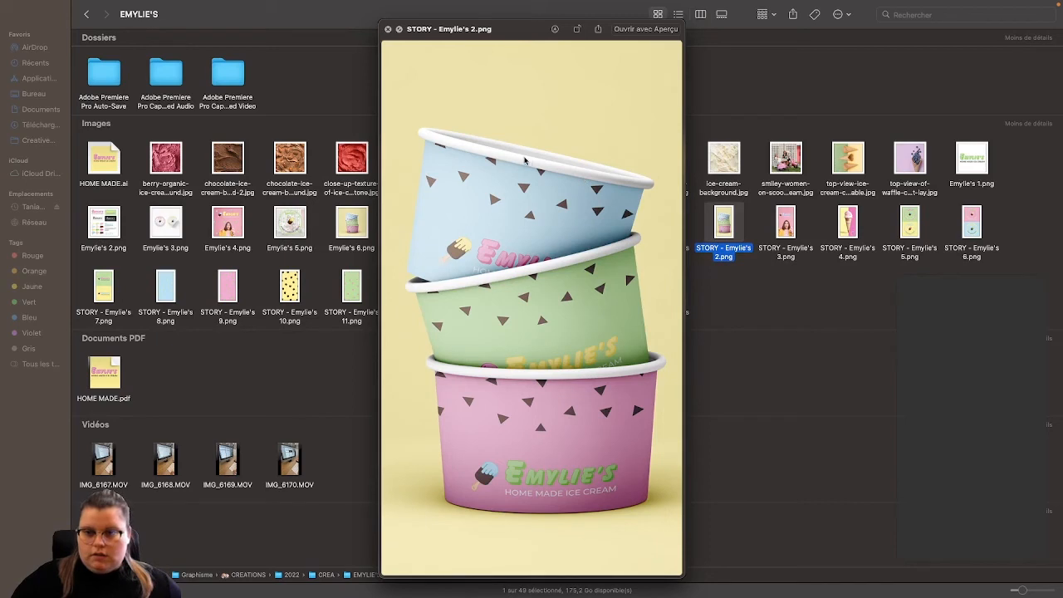
pyautogui.press('space')
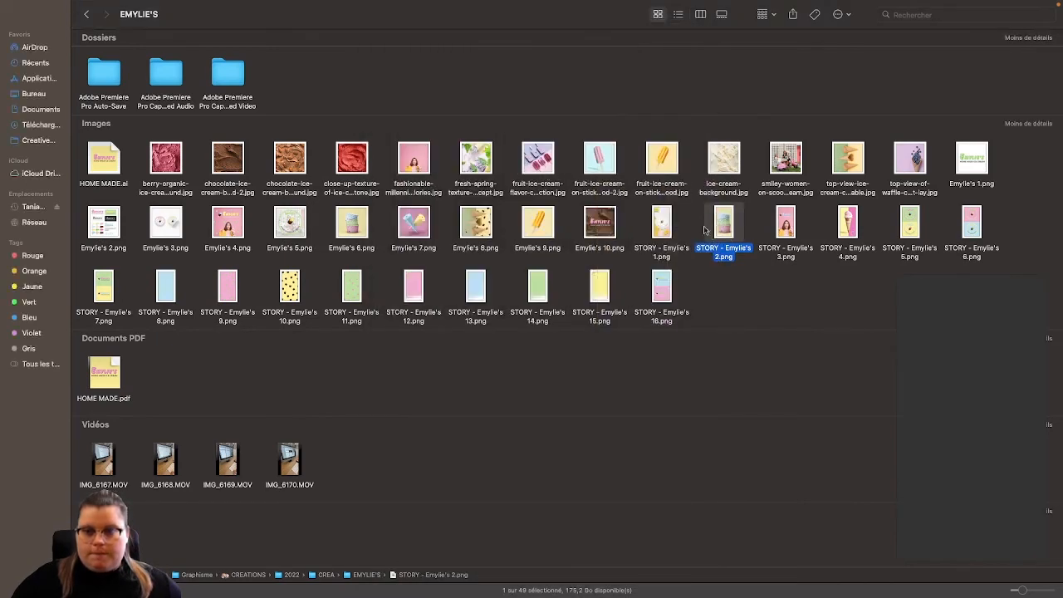
# Open smiley-women-on-scooter-having-ice-cream.jpg from the EMYLIE'S folder in Adobe Illustrator 2022.
pyautogui.click(413, 154)
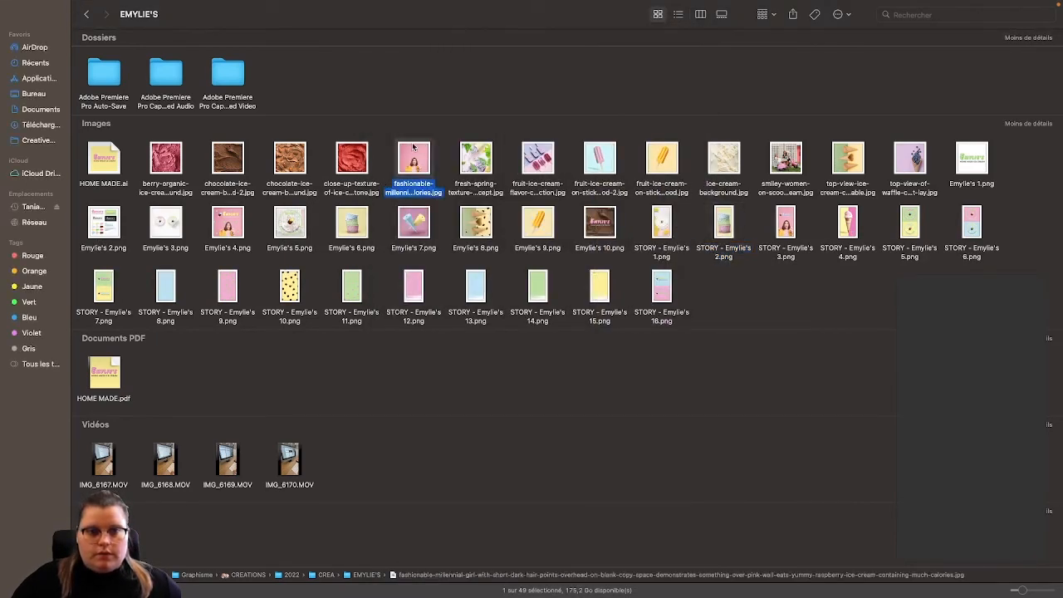
pyautogui.click(781, 157)
pyautogui.rightClick(779, 150)
pyautogui.moveTo(799, 167)
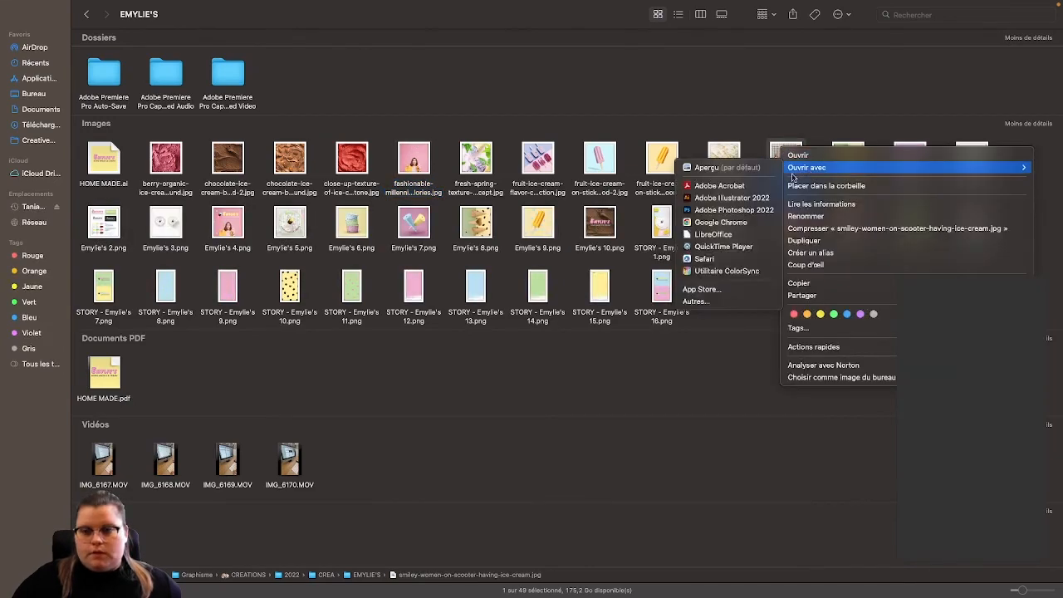
pyautogui.click(721, 199)
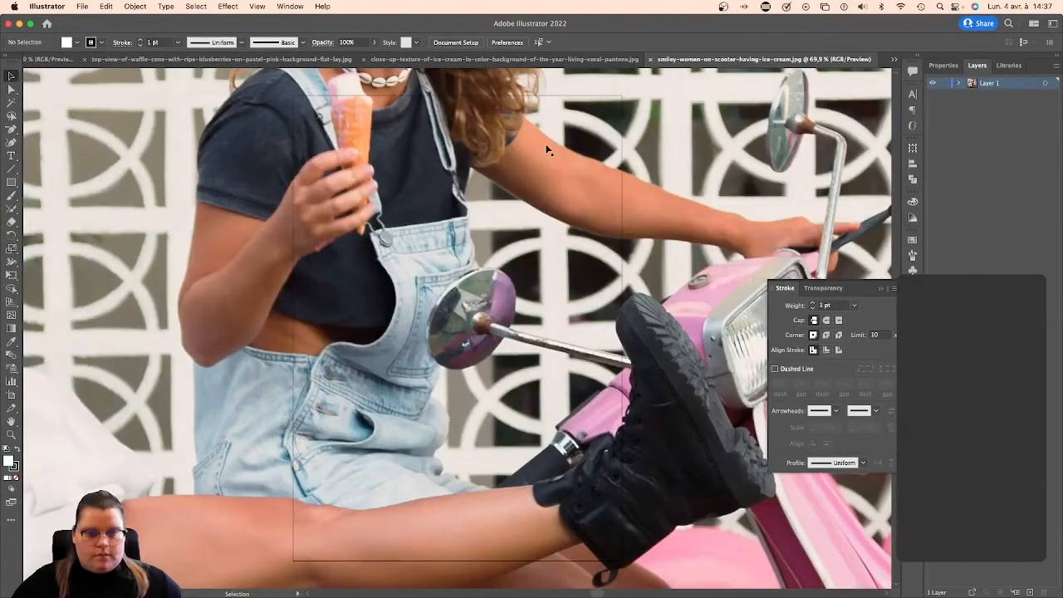
# Close the blueberry waffle cone and coral ice cream texture images, keeping the scooter photo open.
pyautogui.scroll(-2, 678, 157)
pyautogui.scroll(2, 651, 157)
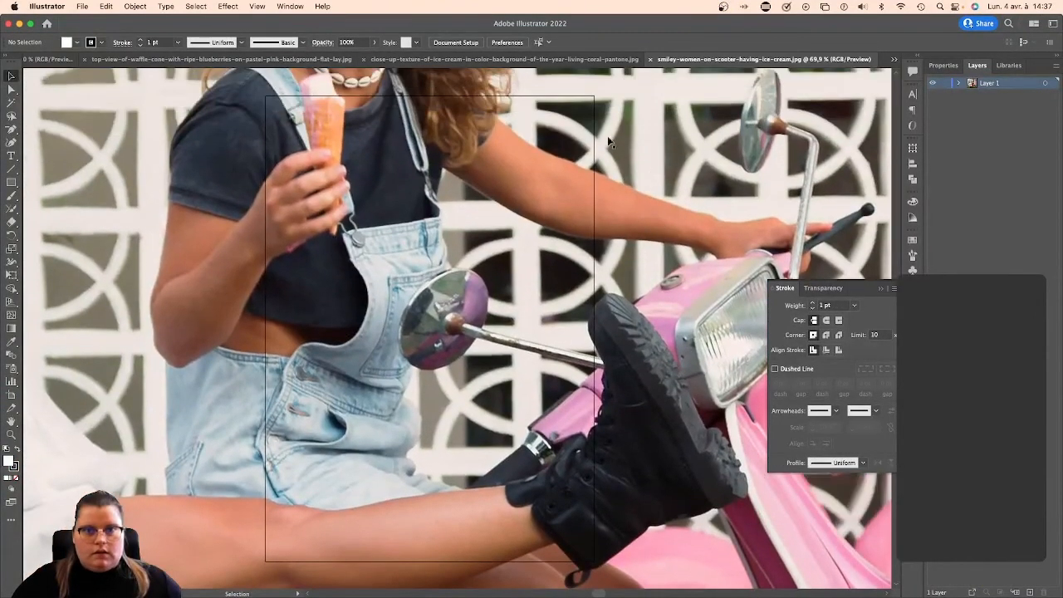
pyautogui.click(364, 59)
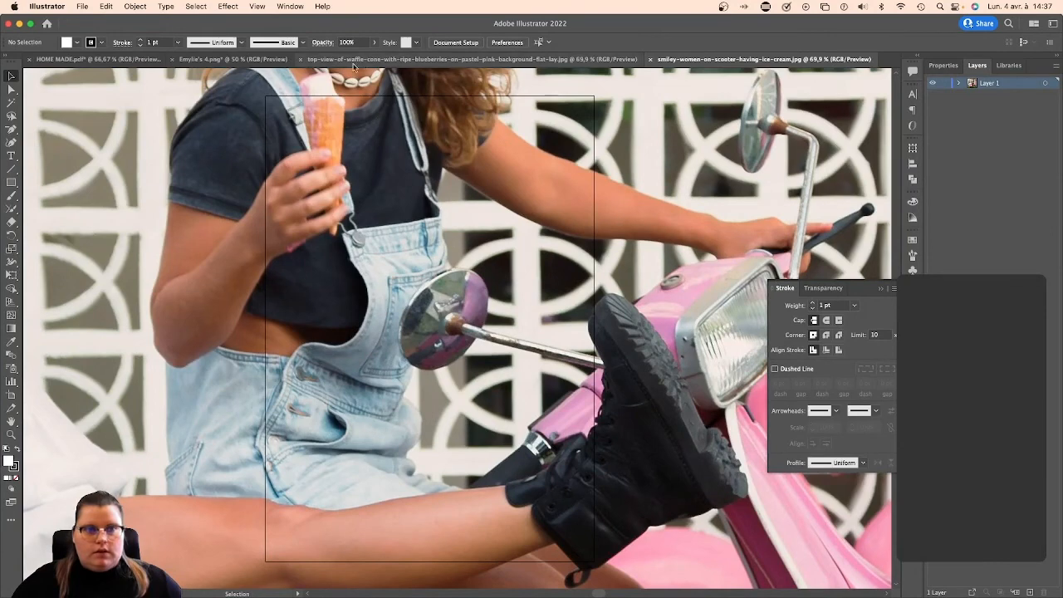
pyautogui.click(302, 59)
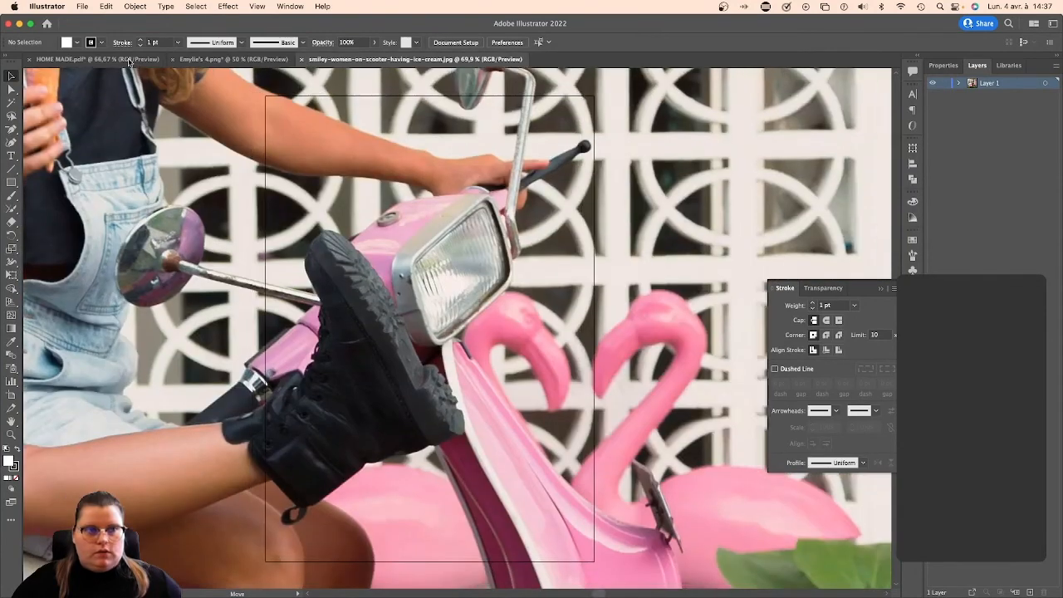
# Paste the scooter photo into HOME MADE.pdf and shrink it to about 126 mm square over the blank artboard.
pyautogui.click(129, 62)
pyautogui.press('super+v')
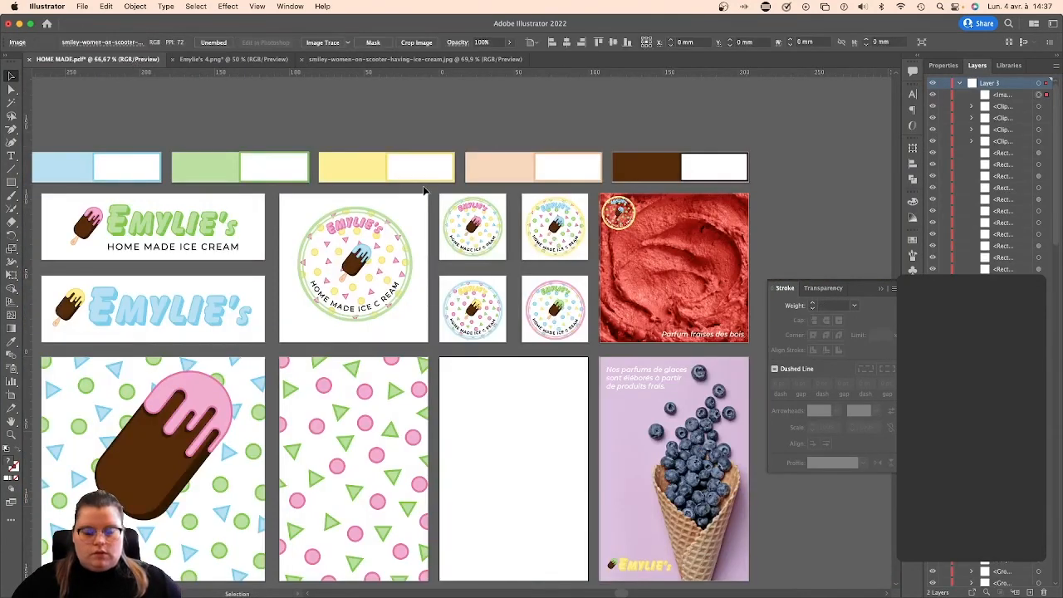
pyautogui.press('super+minus')
pyautogui.press('super+minus')
pyautogui.press('super+minus')
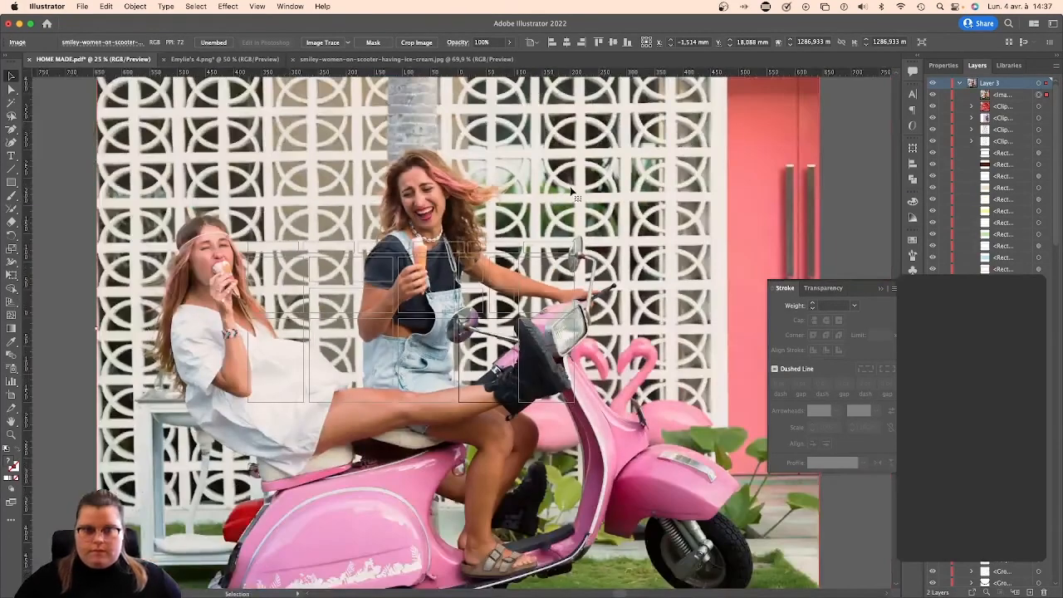
pyautogui.press('super+minus')
pyautogui.press('super+minus')
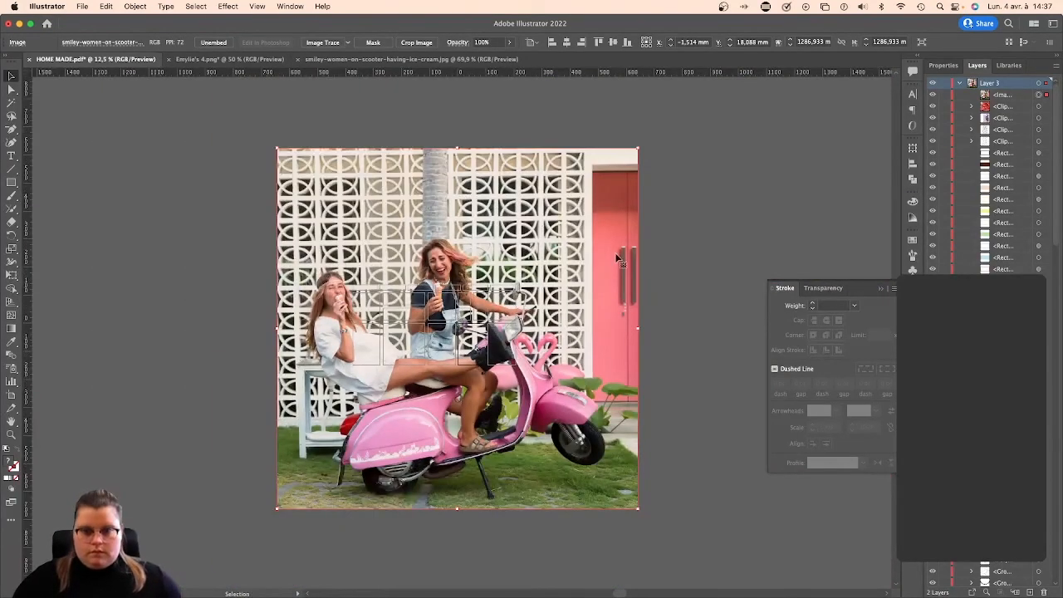
pyautogui.moveTo(638, 328); pyautogui.dragTo(496, 284)
pyautogui.press('super+plus')
pyautogui.press('super+plus')
pyautogui.press('super+plus')
pyautogui.press('super+plus')
pyautogui.press('super+plus')
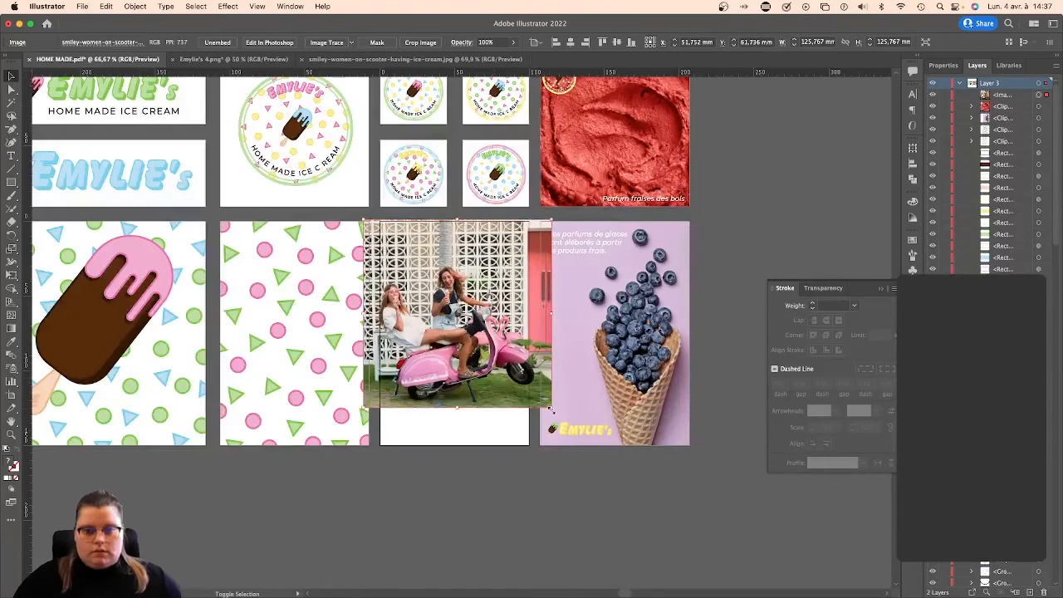
# Enlarge the scooter photo to about 168 mm square and position it to cover the whole blank artboard.
pyautogui.moveTo(551, 408); pyautogui.dragTo(580, 417)
pyautogui.moveTo(553, 385); pyautogui.dragTo(554, 384)
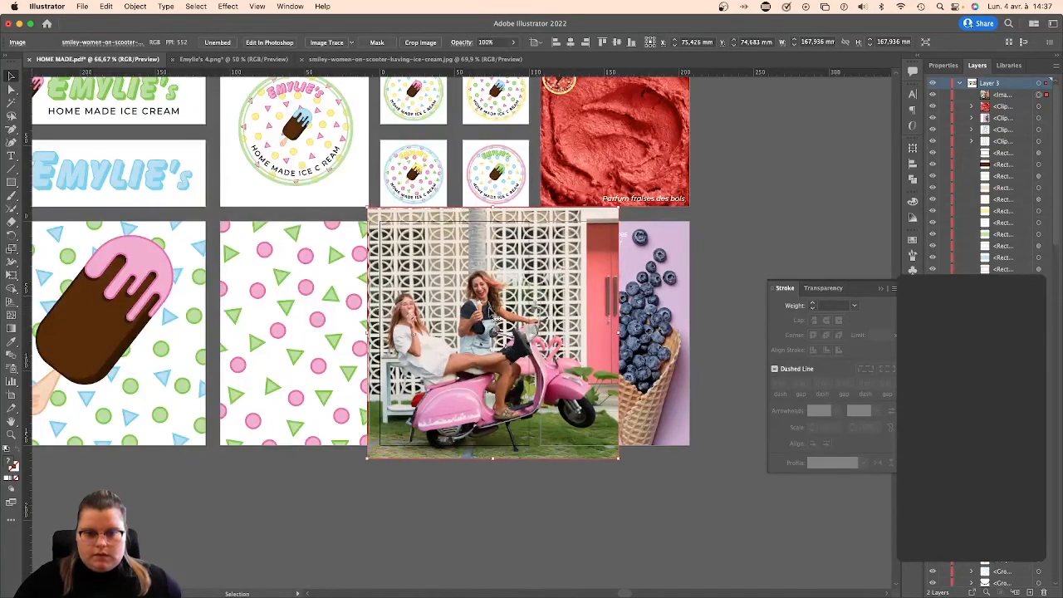
pyautogui.moveTo(493, 314); pyautogui.dragTo(487, 308)
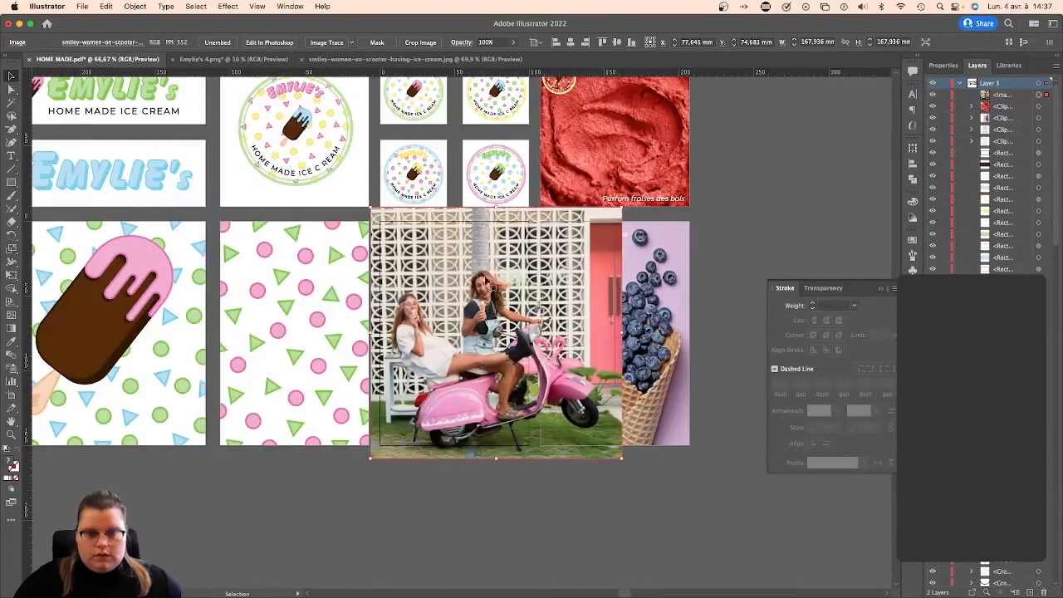
pyautogui.click(546, 515)
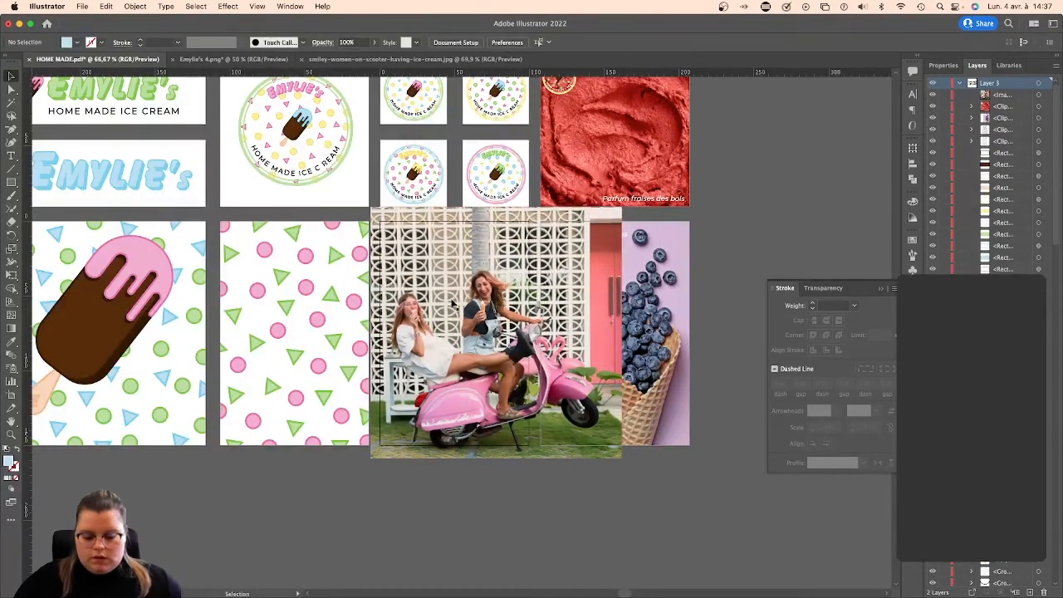
# Duplicate the blue and yellow E pattern from its artboard and move the copy across to the scooter photo's artboard.
pyautogui.press('super+equal')
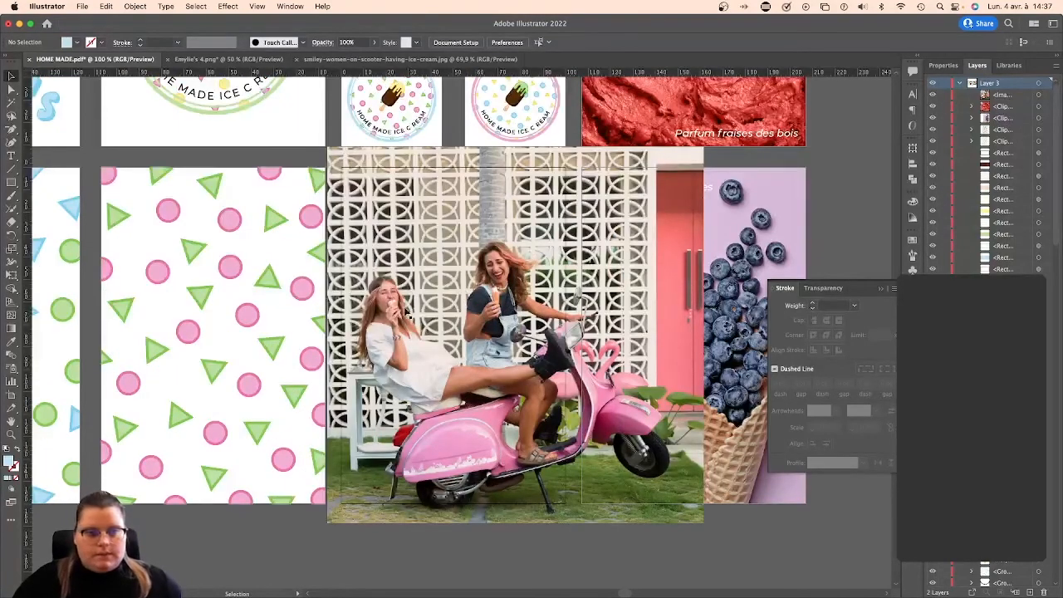
pyautogui.hscroll(-5, 405, 311)
pyautogui.hscroll(-1, 406, 311)
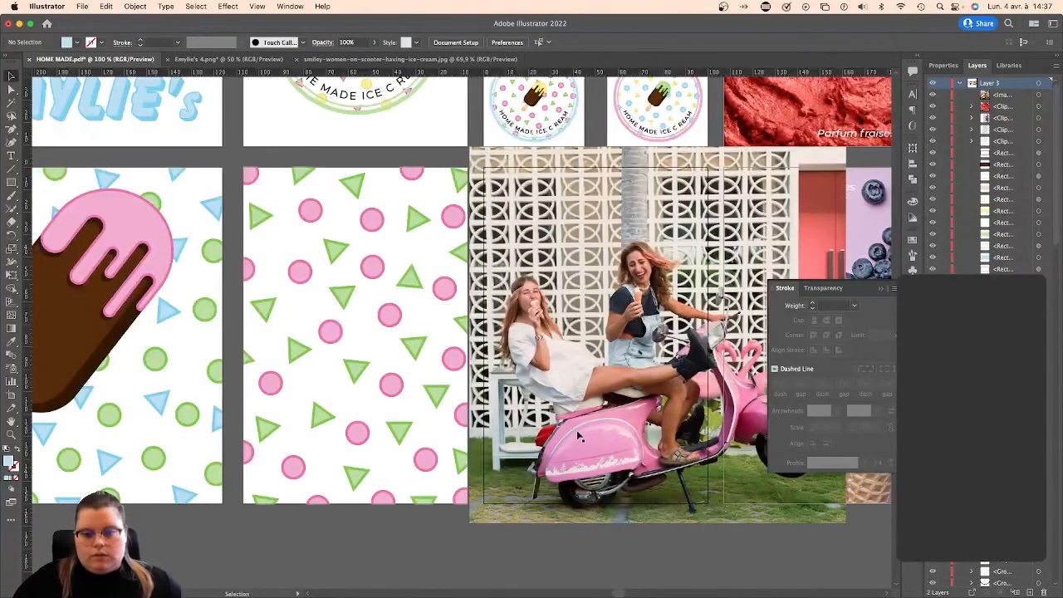
pyautogui.hscroll(-15, 211, 314)
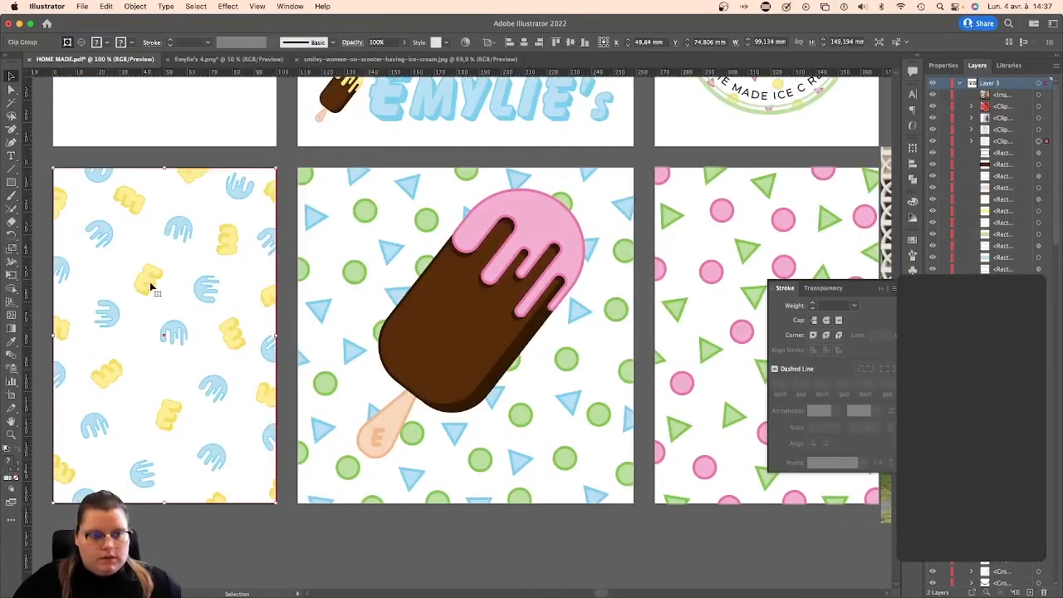
pyautogui.moveTo(149, 281); pyautogui.dragTo(656, 274)
pyautogui.hscroll(1, 656, 275)
pyautogui.hscroll(12, 656, 274)
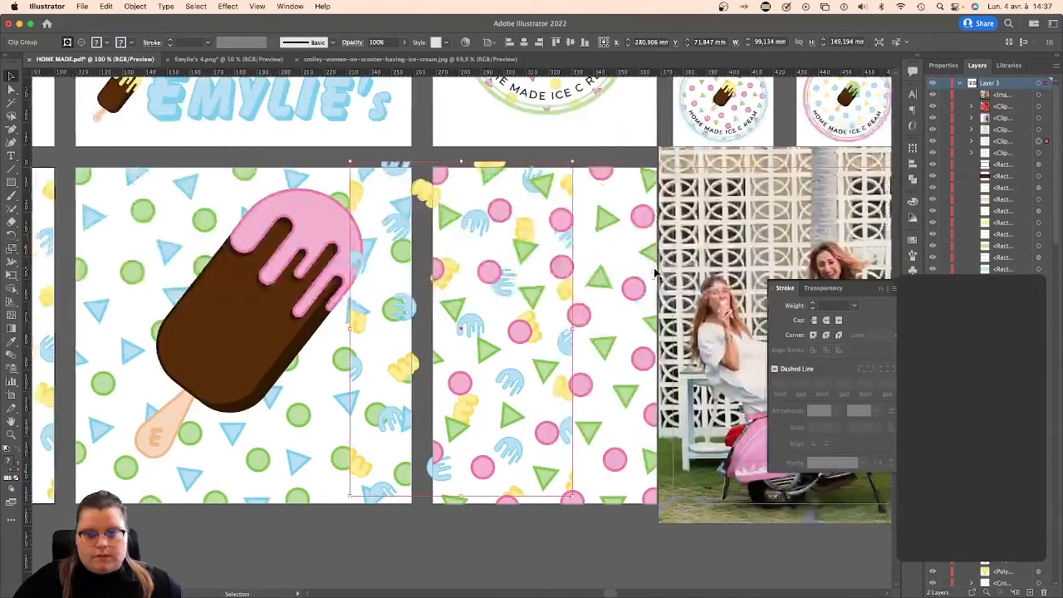
pyautogui.moveTo(449, 291); pyautogui.dragTo(719, 292)
pyautogui.hscroll(5, 713, 291)
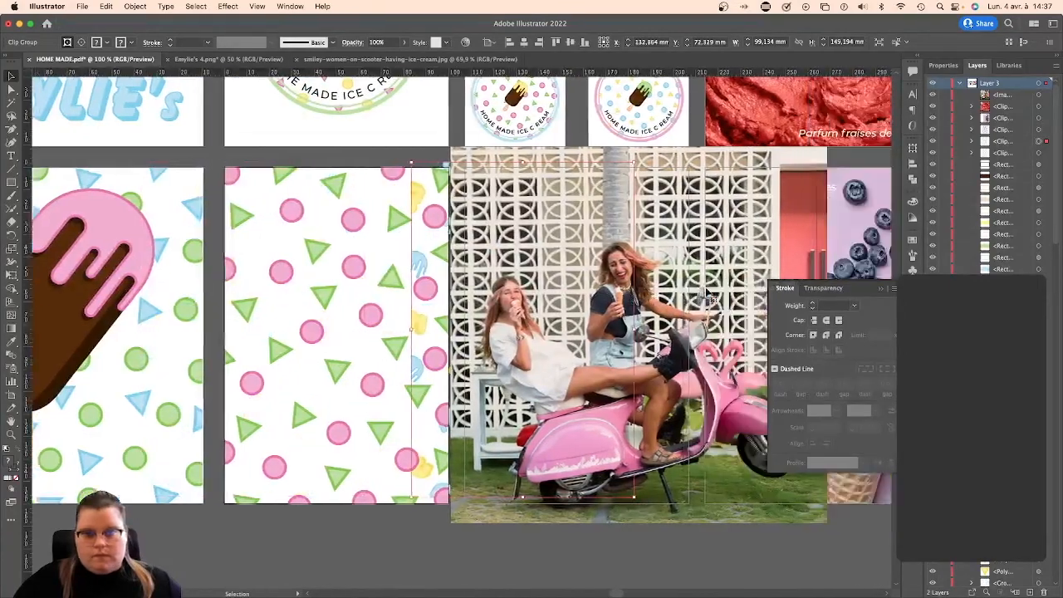
# Bring the copied E pattern in front of the scooter photo and align it with the artboard's edges.
pyautogui.rightClick(359, 261)
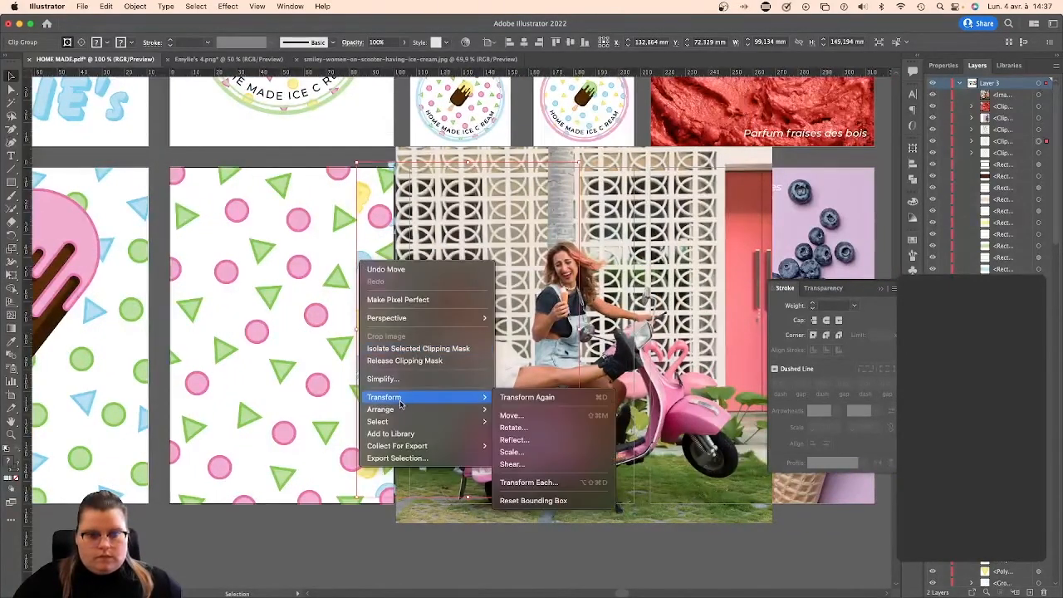
pyautogui.moveTo(398, 410)
pyautogui.click(523, 410)
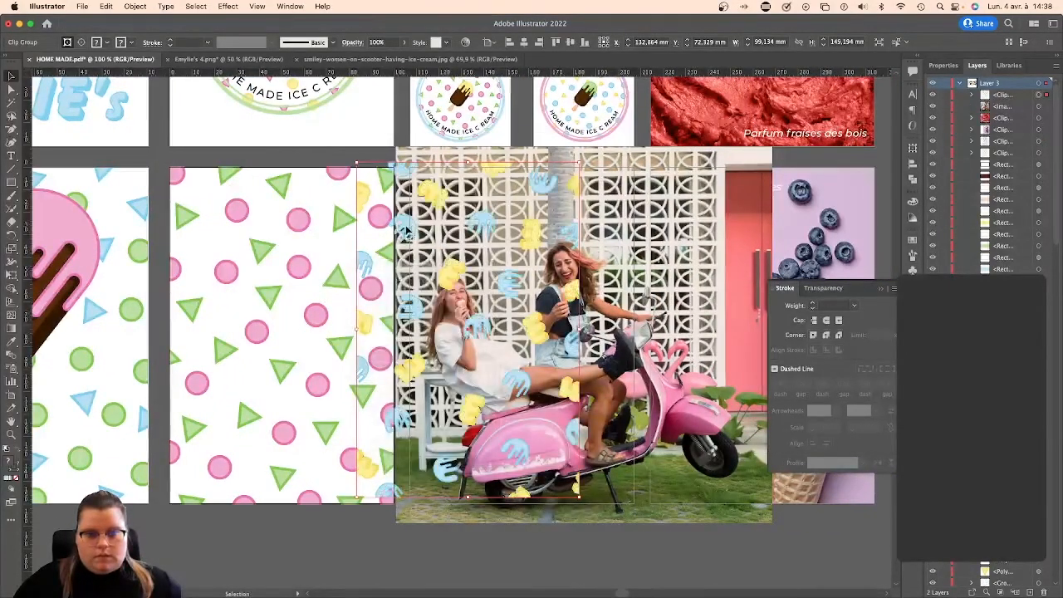
pyautogui.moveTo(407, 237); pyautogui.dragTo(460, 238)
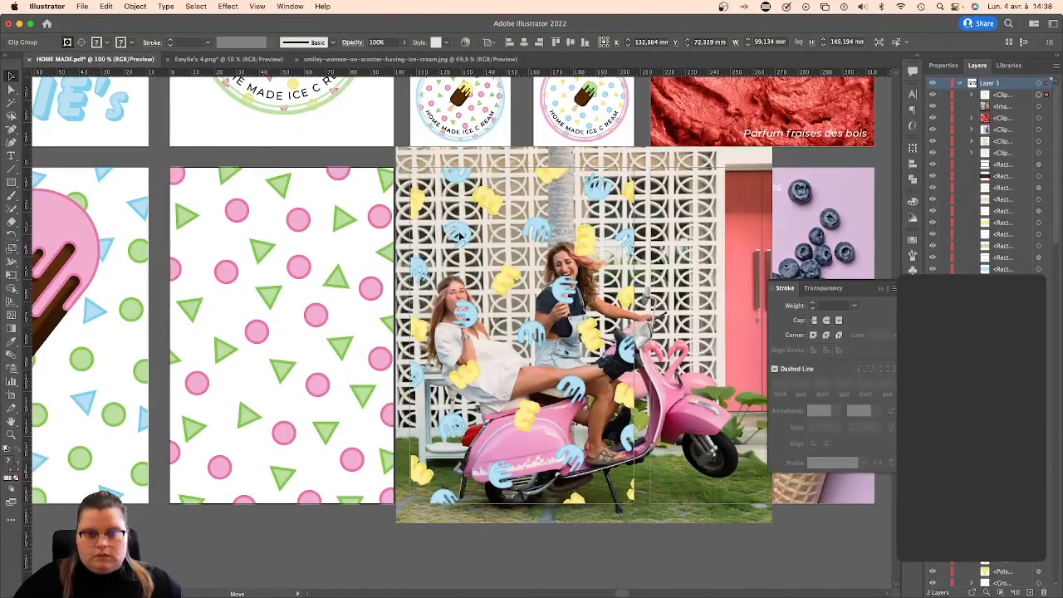
pyautogui.moveTo(458, 236); pyautogui.dragTo(458, 236)
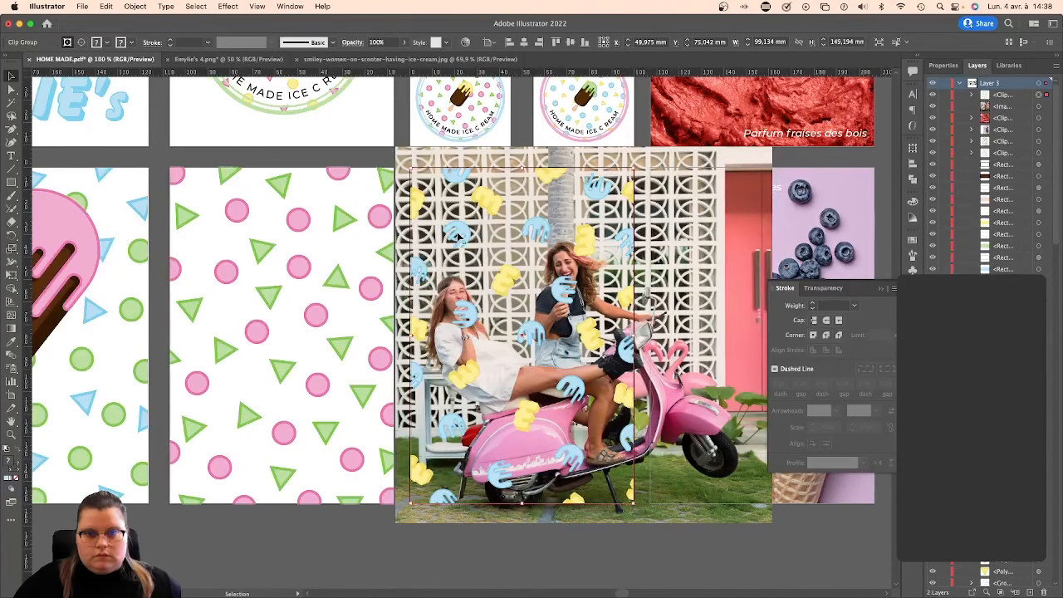
# Isolate the E pattern copy and delete the Es over the woman holding the ice cream cone and over the crossed legs.
pyautogui.doubleClick(562, 291)
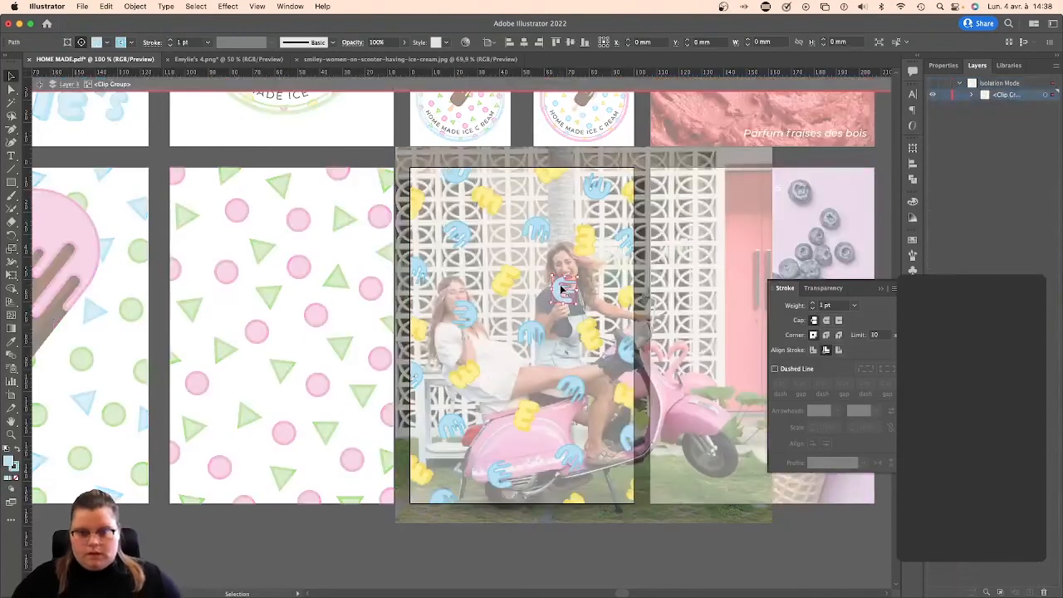
pyautogui.press('Delete')
pyautogui.click(594, 336)
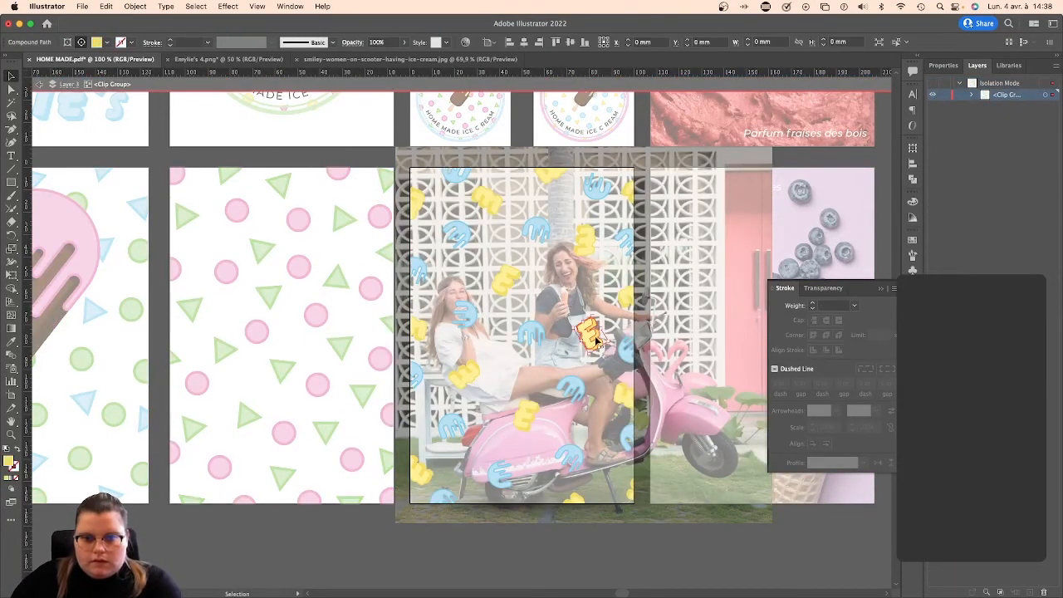
pyautogui.press('Delete')
pyautogui.click(592, 337)
pyautogui.press('Delete')
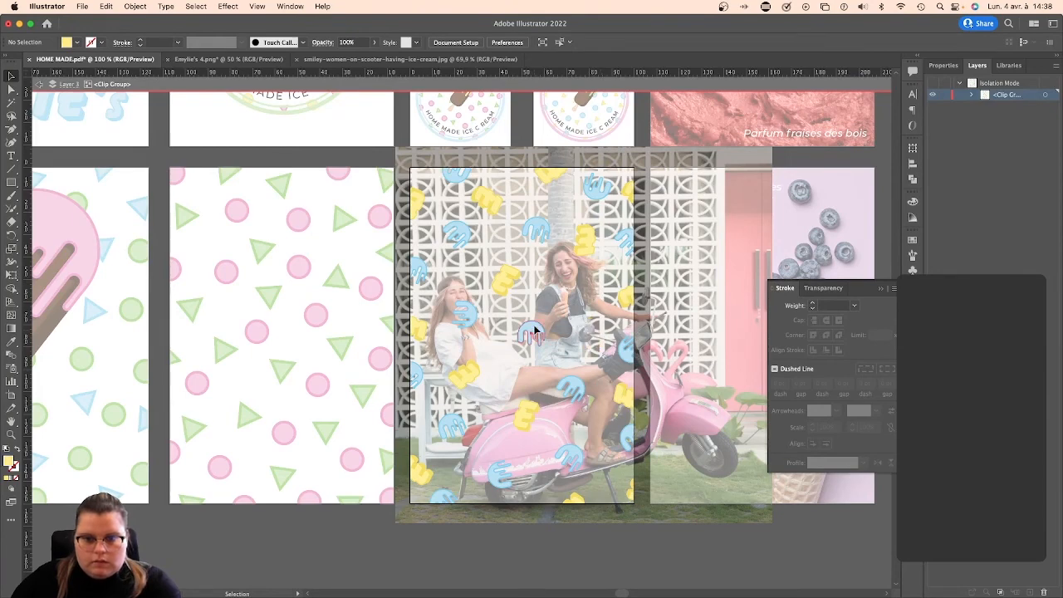
pyautogui.click(535, 329)
pyautogui.press('Delete')
pyautogui.click(579, 393)
pyautogui.press('Delete')
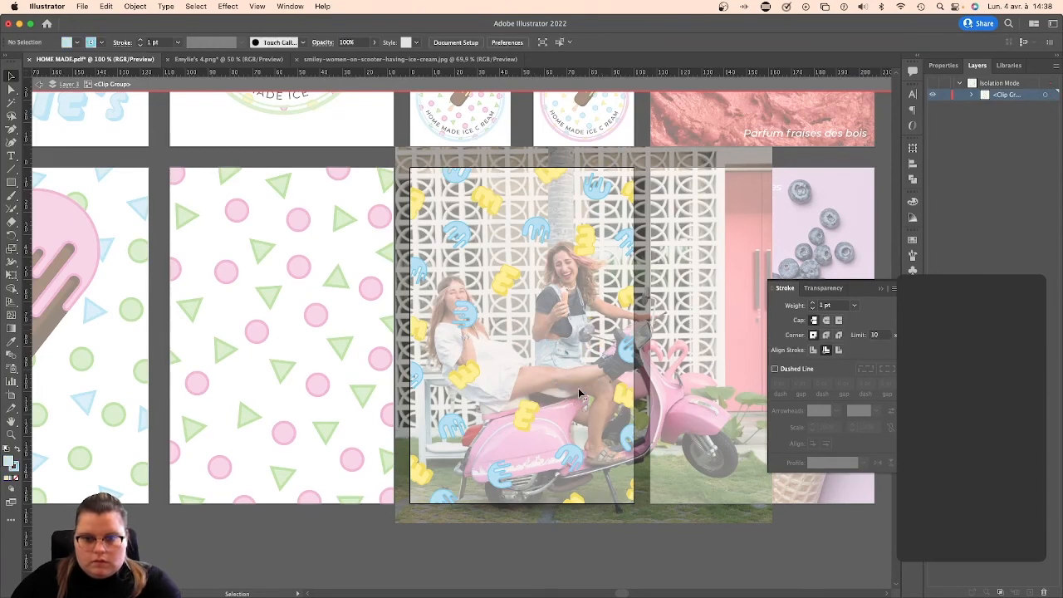
# Delete the Es over the scooter seat area and the reclining woman, plus the yellow E above the other woman's head, and leave isolation.
pyautogui.click(527, 414)
pyautogui.press('Delete')
pyautogui.click(465, 374)
pyautogui.press('Delete')
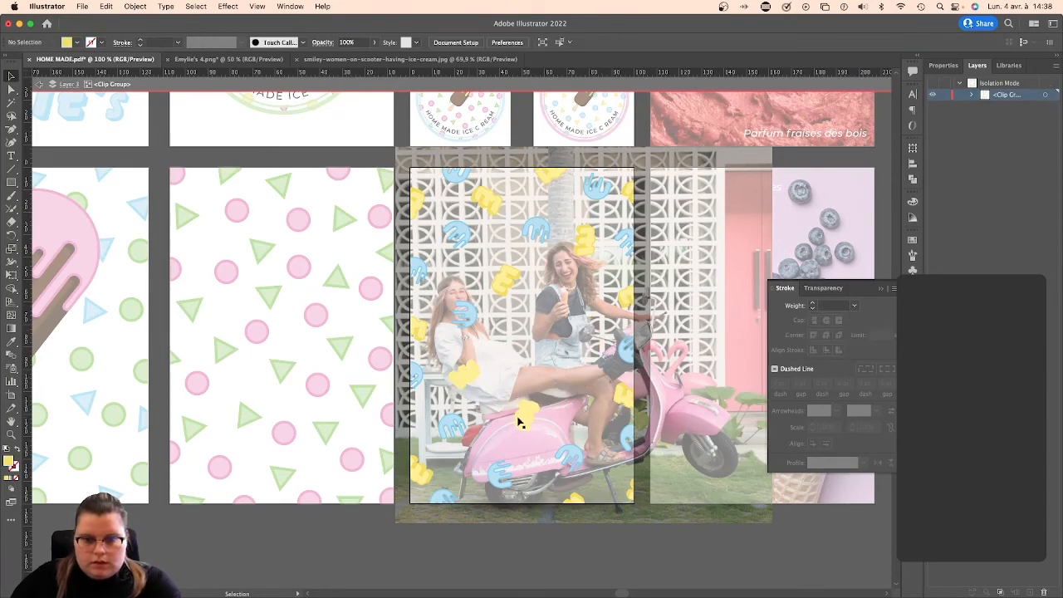
pyautogui.click(522, 418)
pyautogui.press('Delete')
pyautogui.click(462, 373)
pyautogui.press('Delete')
pyautogui.click(463, 320)
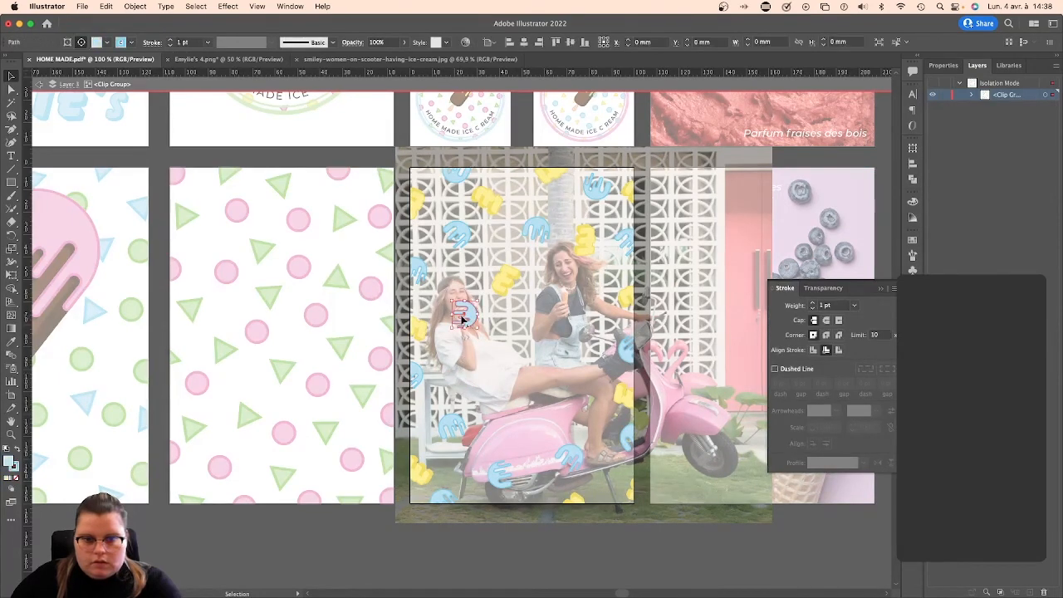
pyautogui.press('Delete')
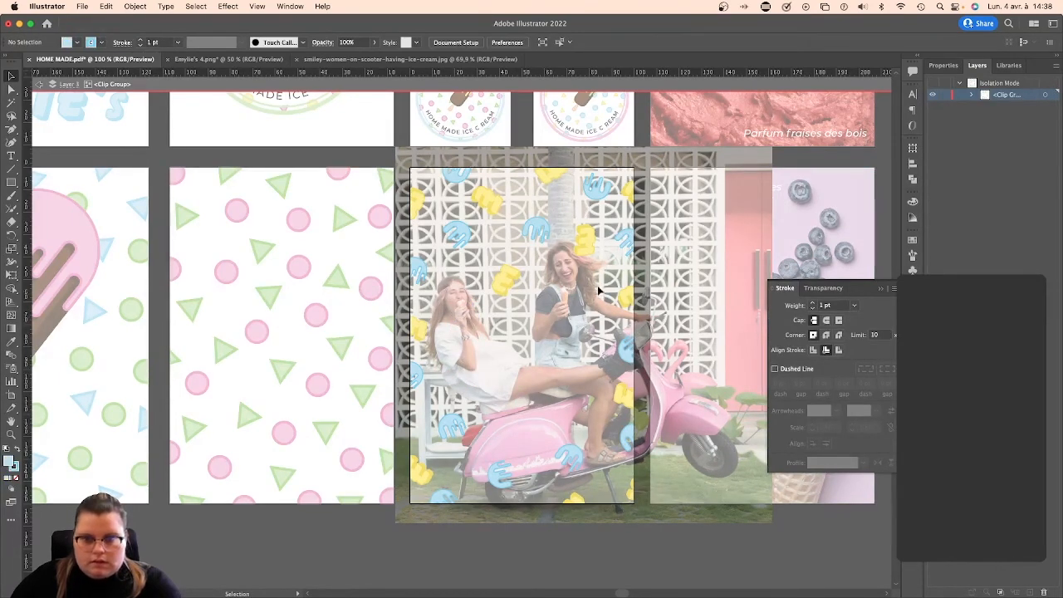
pyautogui.click(585, 235)
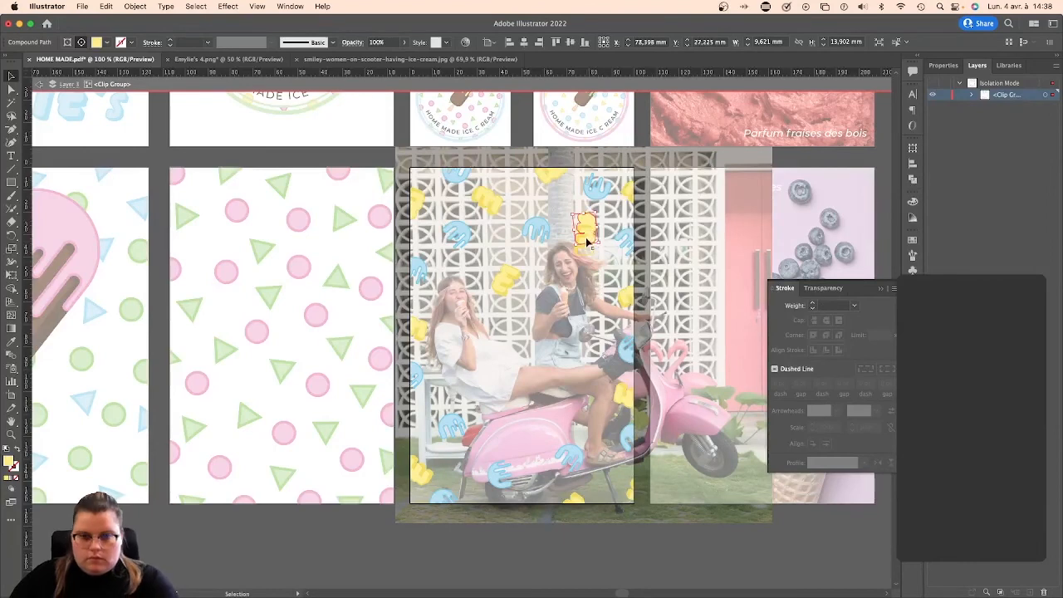
pyautogui.press('Delete')
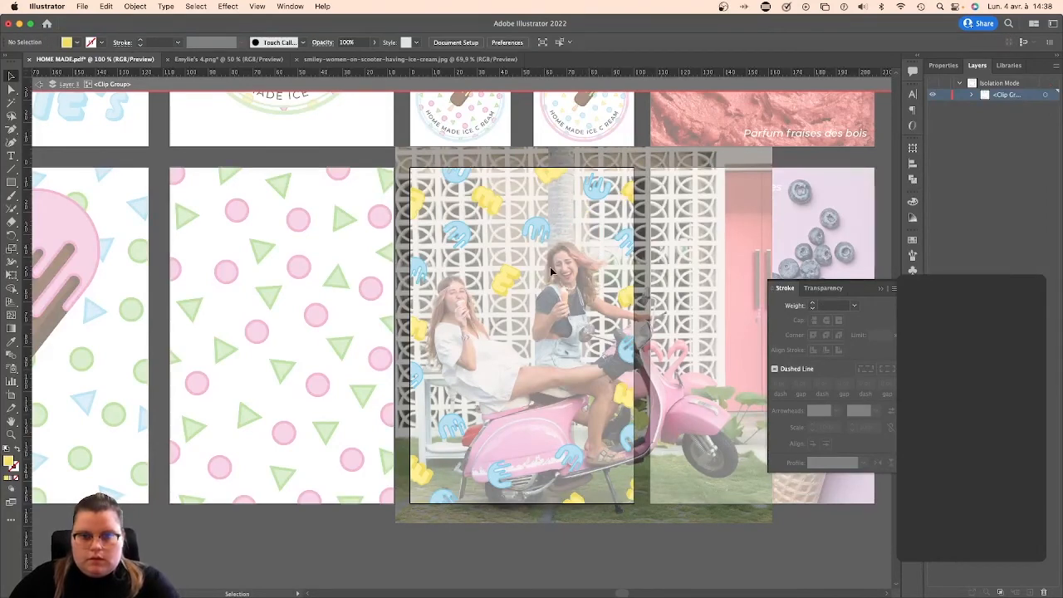
pyautogui.doubleClick(627, 547)
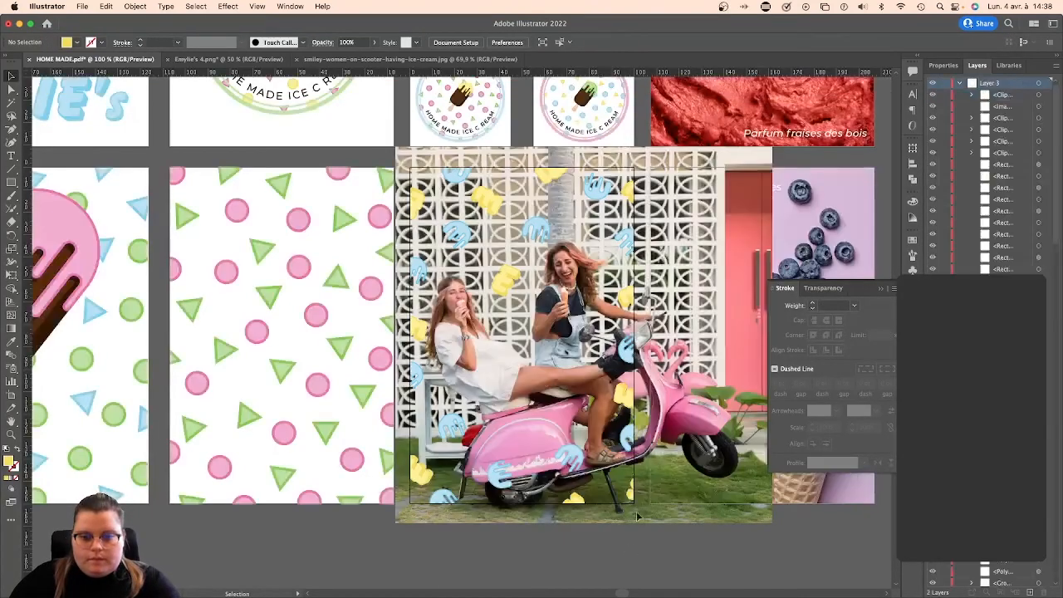
# Draw a rectangle about 100 by 150 mm over the artboard and use it to clip the scooter photo and E pattern.
pyautogui.click(11, 182)
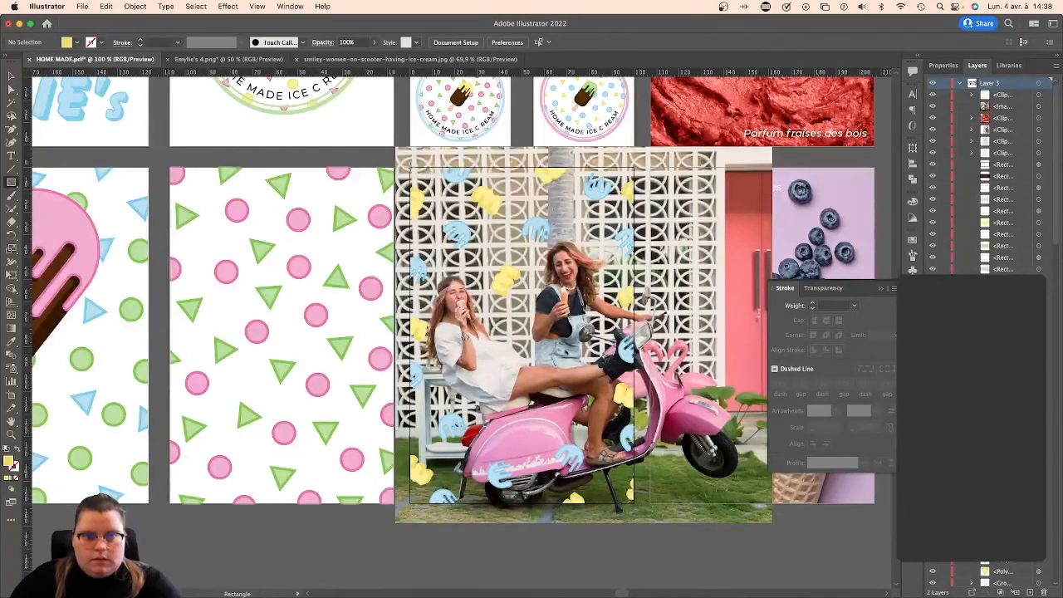
pyautogui.moveTo(410, 168); pyautogui.dragTo(635, 503)
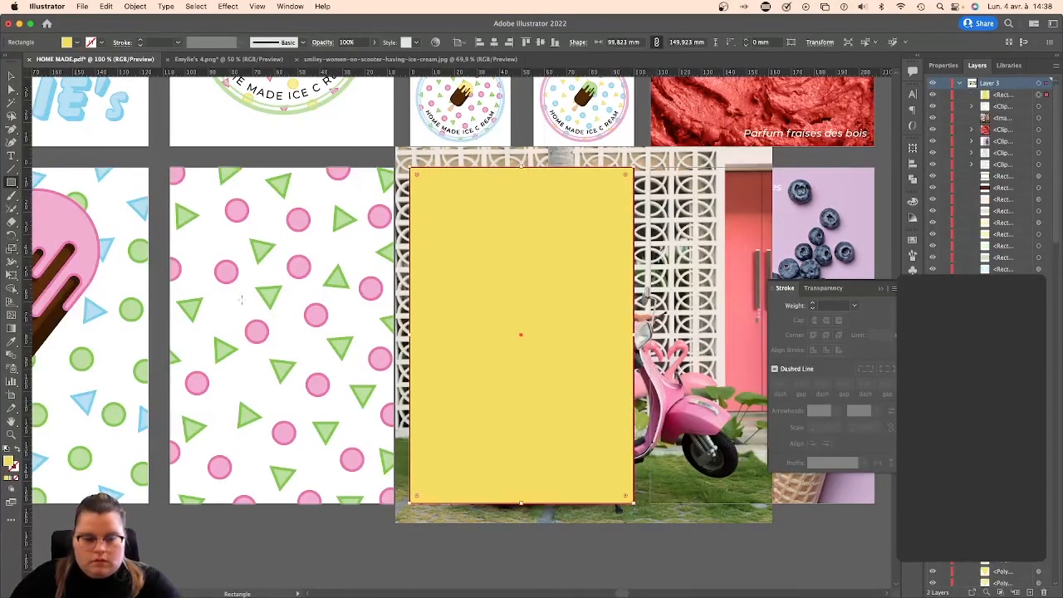
pyautogui.press('v')
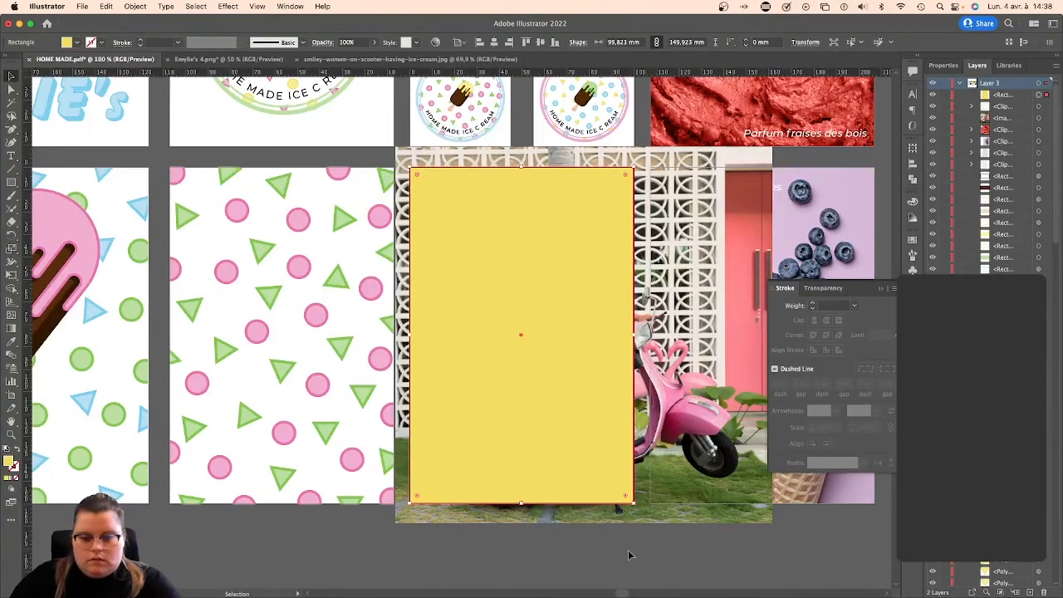
pyautogui.keyDown('shift'); pyautogui.click(410, 162); pyautogui.keyUp('shift')
pyautogui.rightClick(509, 309)
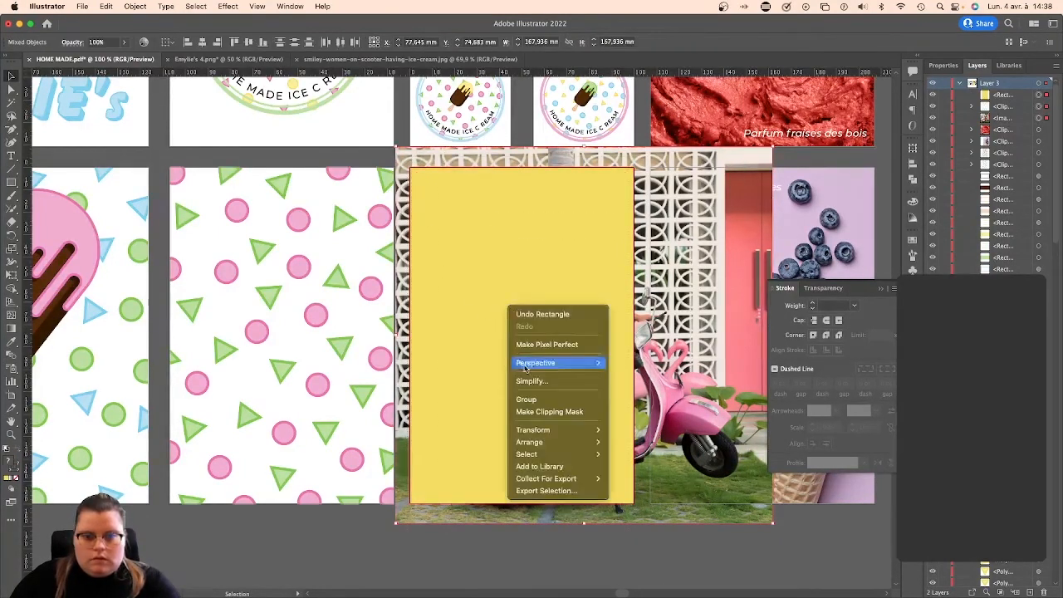
pyautogui.click(550, 412)
pyautogui.click(593, 521)
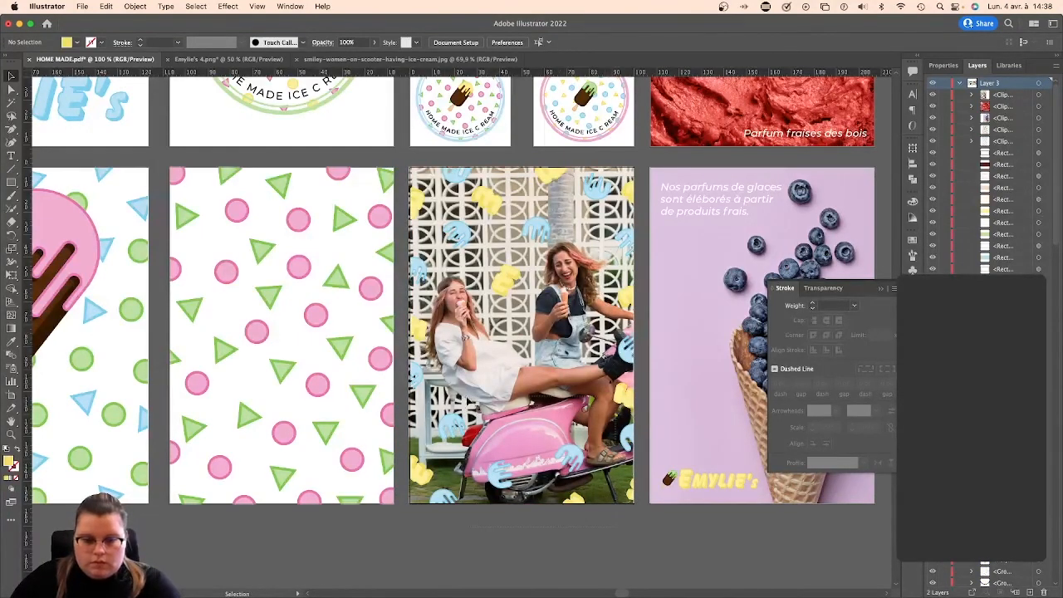
# Inspect the clipped scooter visual up close and compare it with the other artboards on the brand board.
pyautogui.click(410, 406)
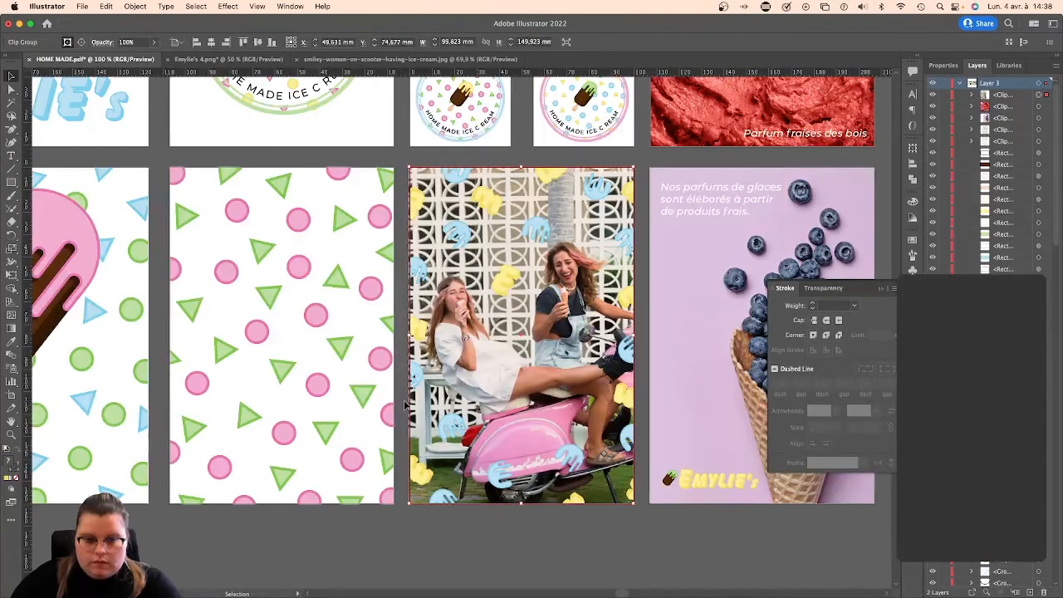
pyautogui.click(546, 540)
pyautogui.press('super+equal')
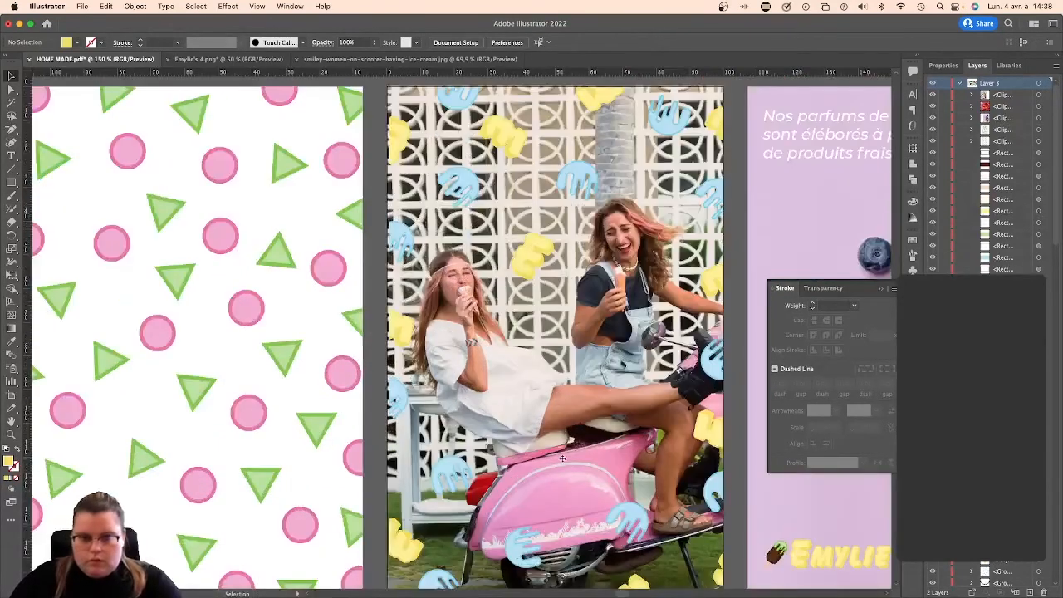
pyautogui.hscroll(2, 566, 449)
pyautogui.scroll(-2, 566, 449)
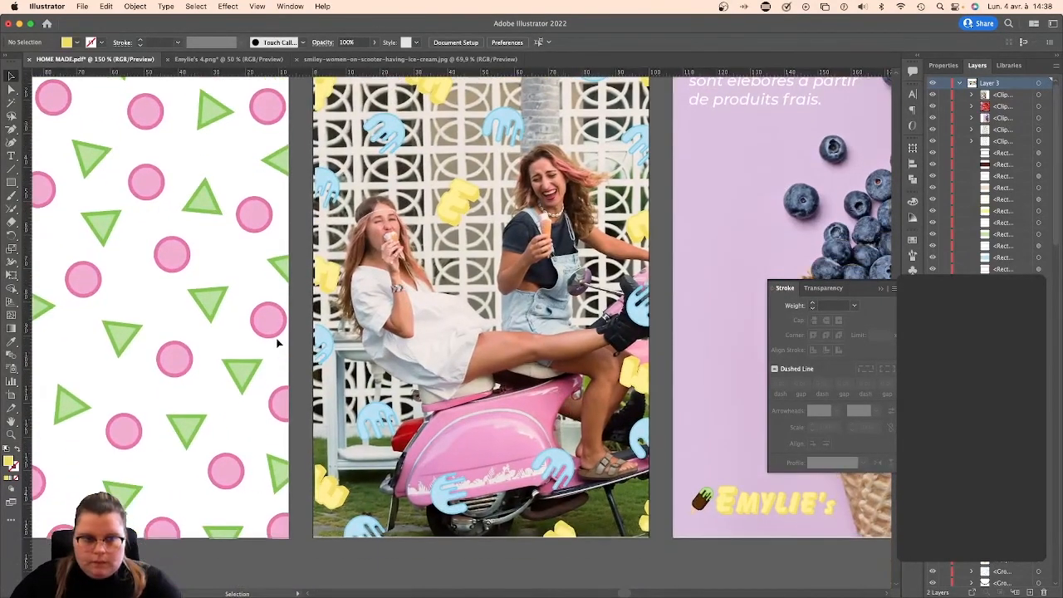
pyautogui.scroll(4, 279, 345)
pyautogui.hscroll(-2, 279, 345)
pyautogui.press('super+minus')
pyautogui.press('super+minus')
pyautogui.press('super+minus')
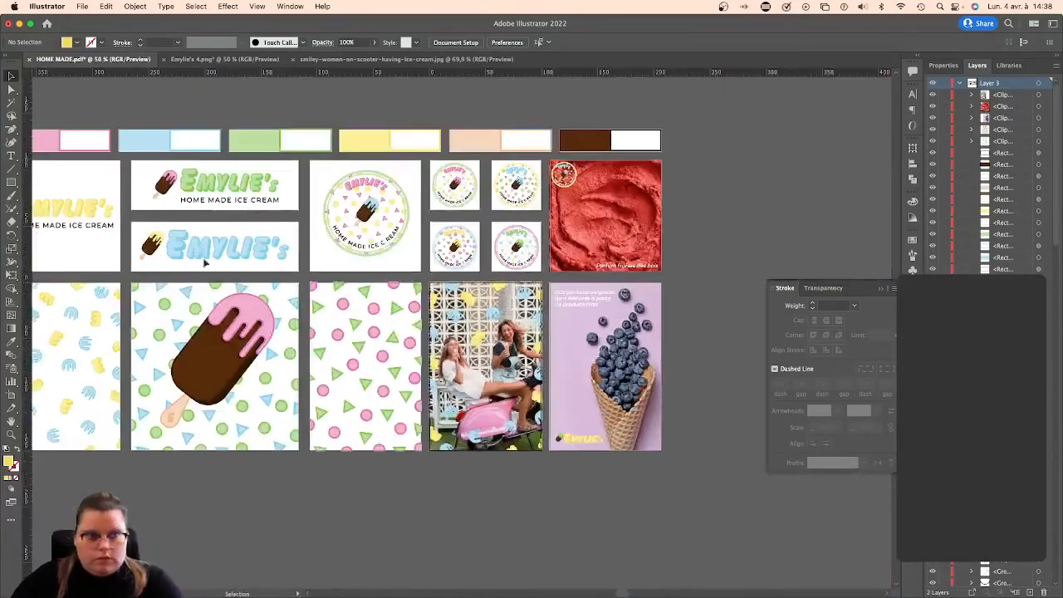
pyautogui.hscroll(-5, 144, 226)
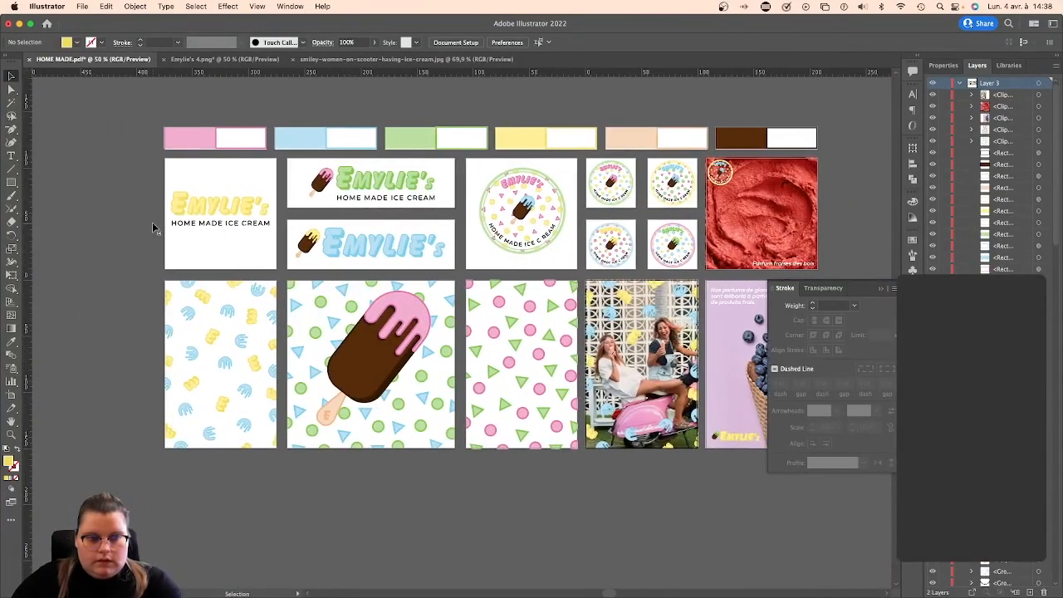
# Duplicate the yellow Emylie's logo with its tagline and place the copy just below the scooter artboard.
pyautogui.click(235, 211)
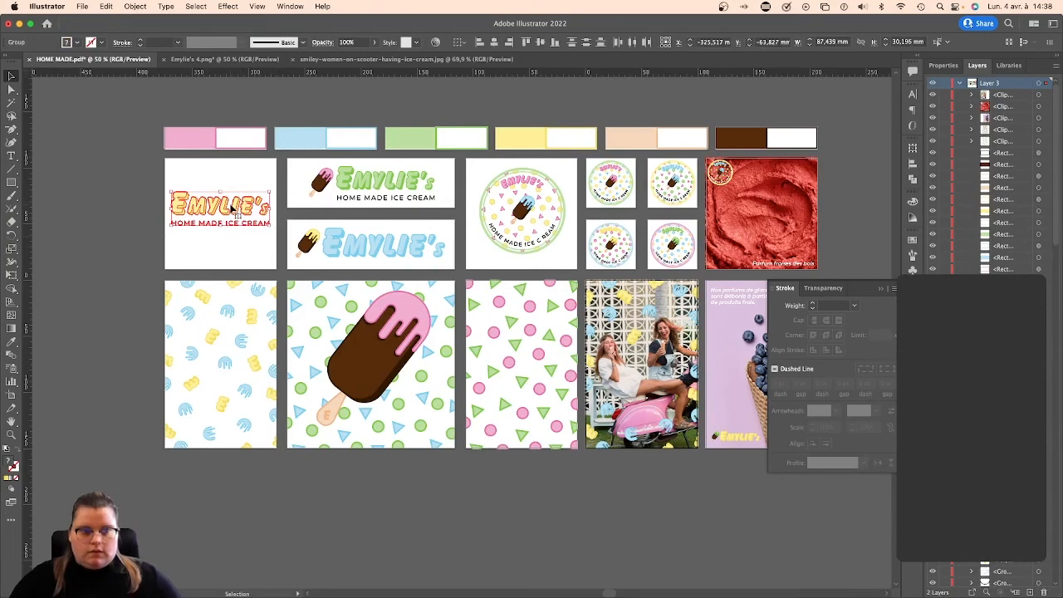
pyautogui.moveTo(233, 208); pyautogui.dragTo(665, 504)
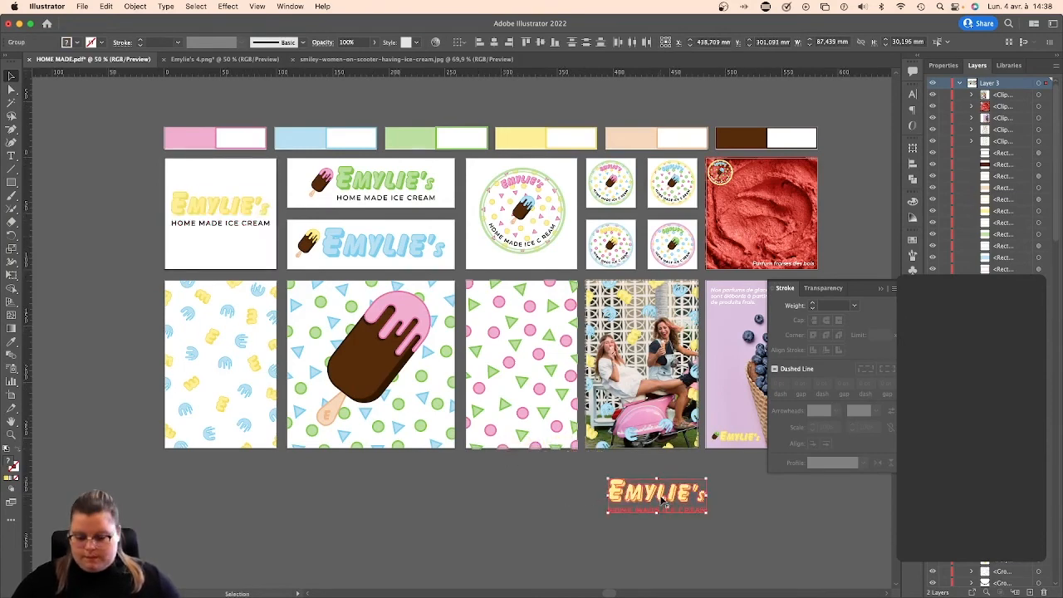
pyautogui.press('super+equal')
pyautogui.press('super+equal')
pyautogui.press('super+equal')
pyautogui.scroll(4, 522, 368)
pyautogui.hscroll(-2, 522, 367)
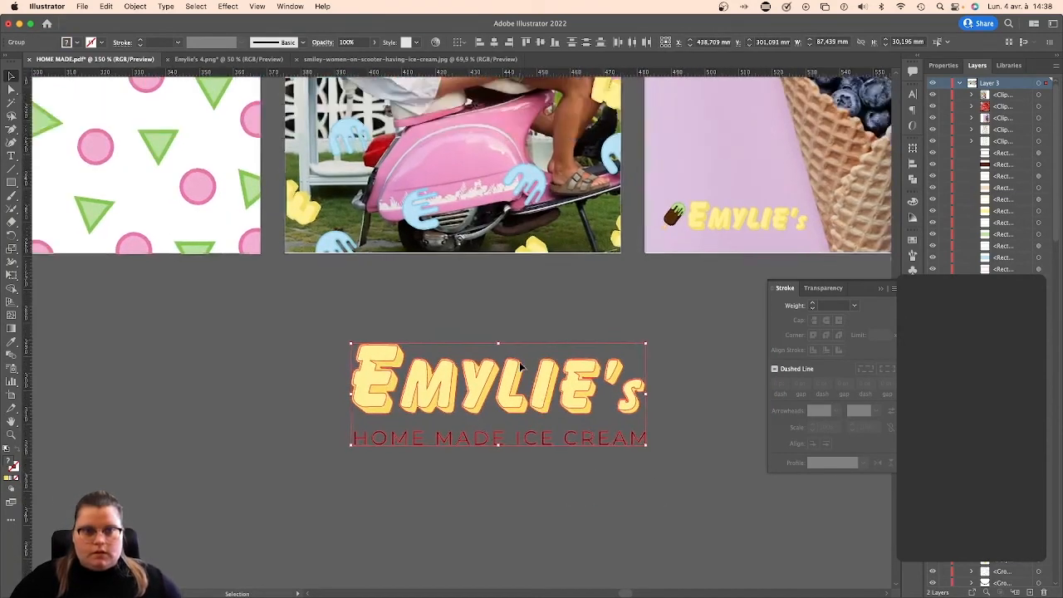
pyautogui.moveTo(485, 413); pyautogui.dragTo(458, 365)
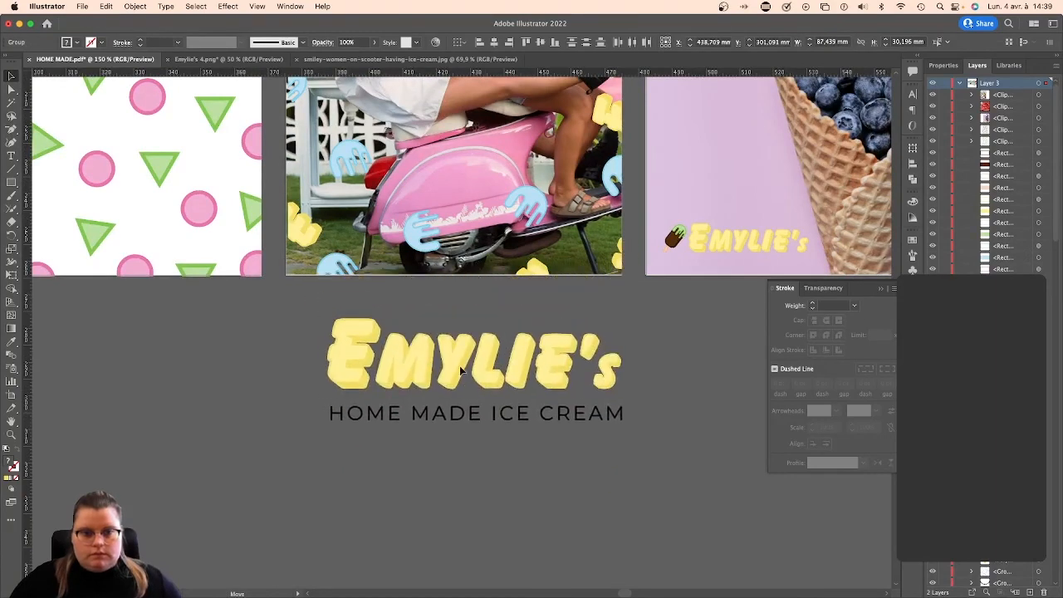
# Bring the copied logo to the front and shrink it to about 28 by 10 mm on the scooter's pink side panel.
pyautogui.rightClick(458, 364)
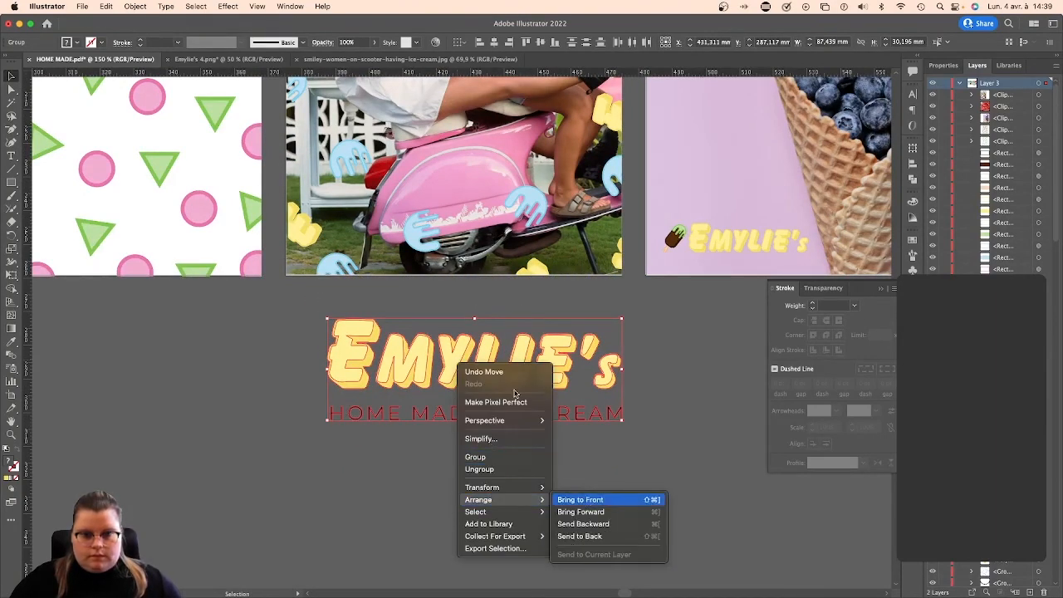
pyautogui.click(580, 499)
pyautogui.moveTo(456, 370); pyautogui.dragTo(425, 212)
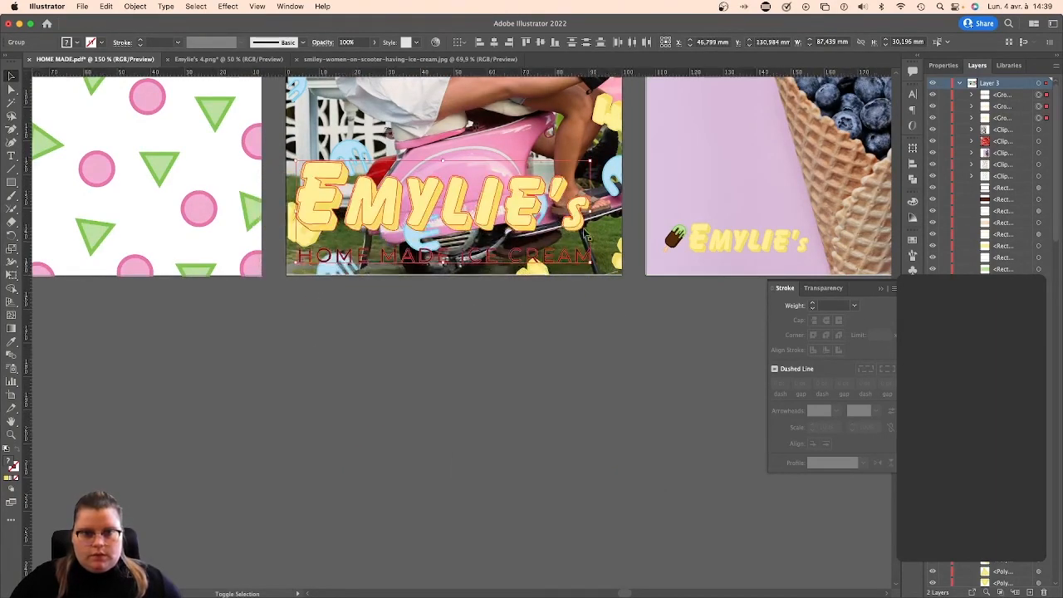
pyautogui.moveTo(590, 214); pyautogui.dragTo(463, 182)
pyautogui.scroll(2, 492, 342)
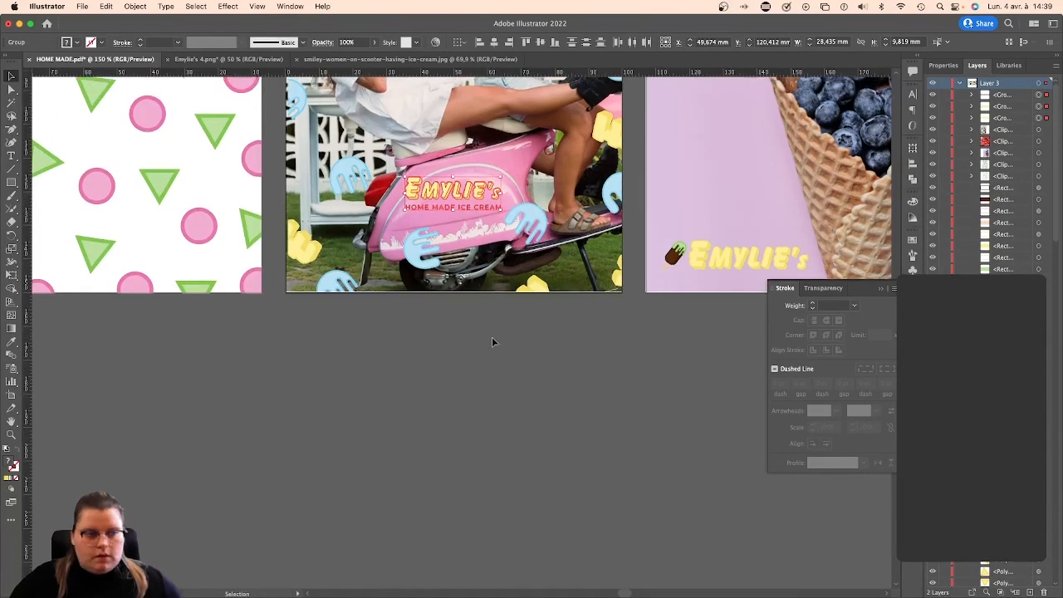
# Change the fill of the HOME MADE ICE CREAM tagline on the scooter to white (ffffff).
pyautogui.click(490, 366)
pyautogui.click(478, 209)
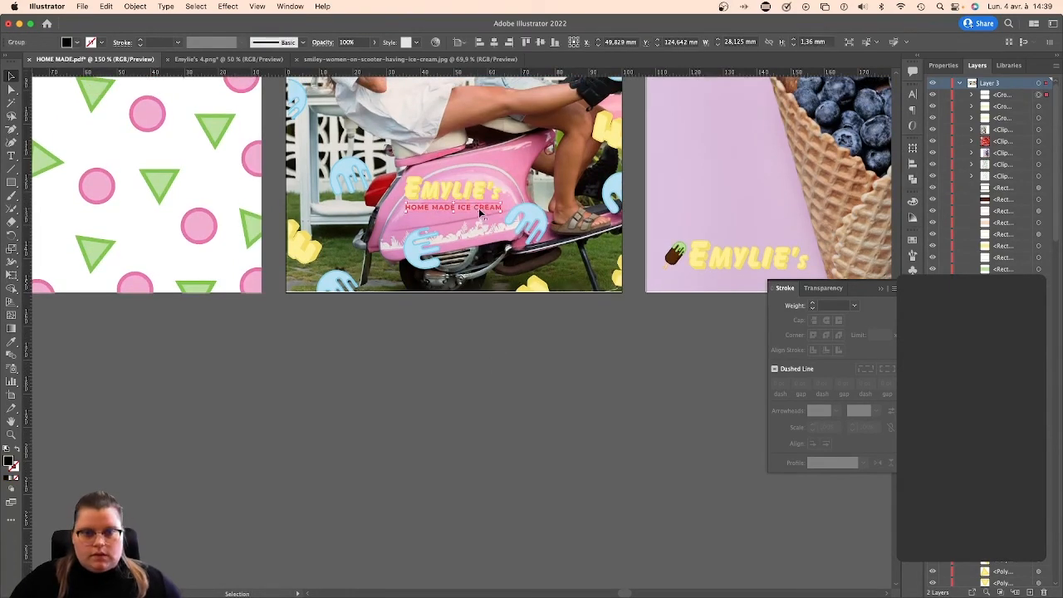
pyautogui.doubleClick(10, 463)
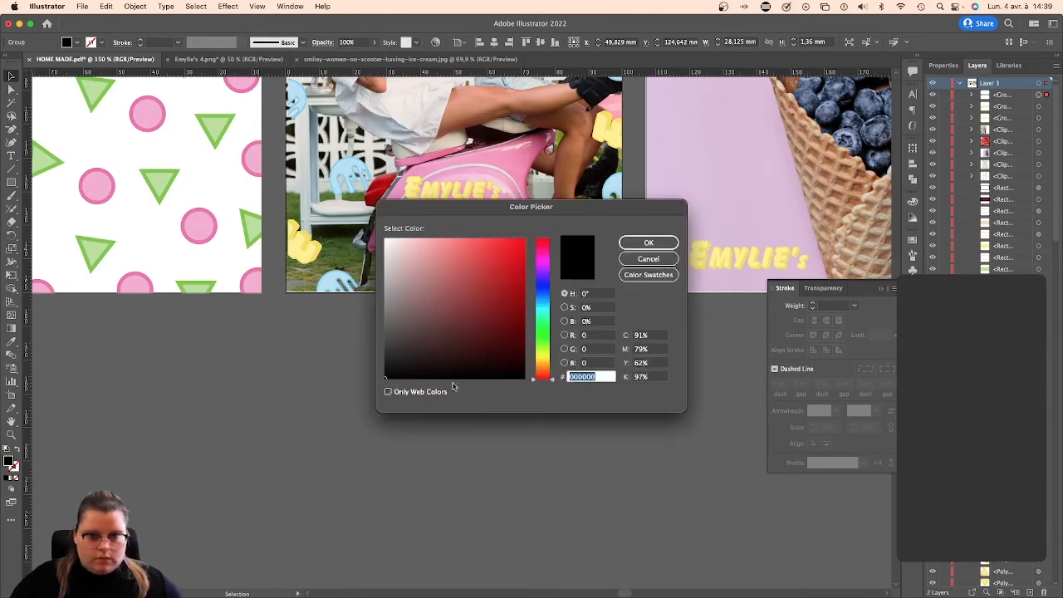
pyautogui.write('ffffff')
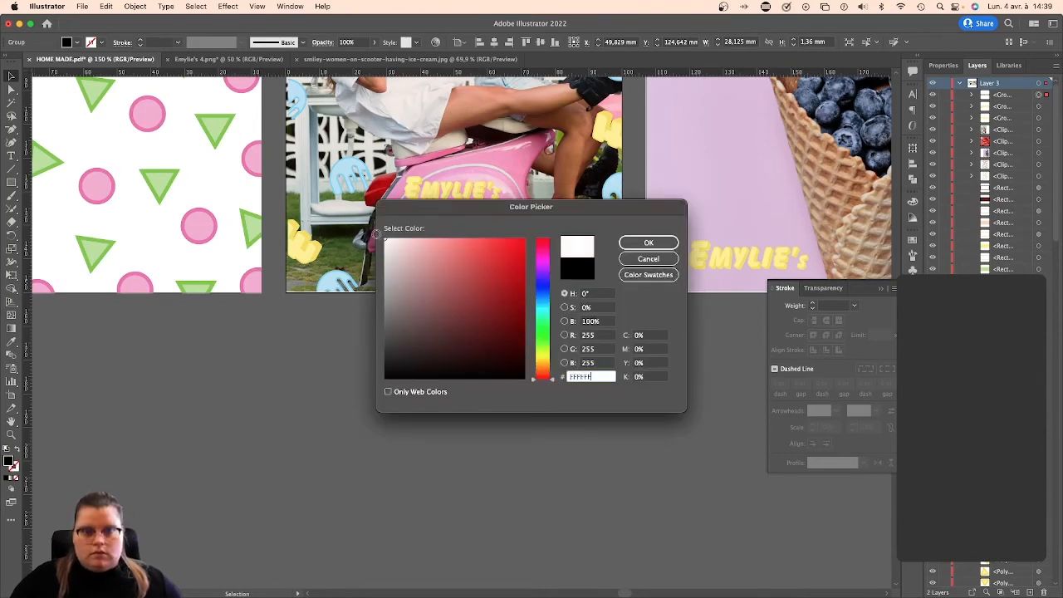
pyautogui.press('Return')
pyautogui.click(470, 311)
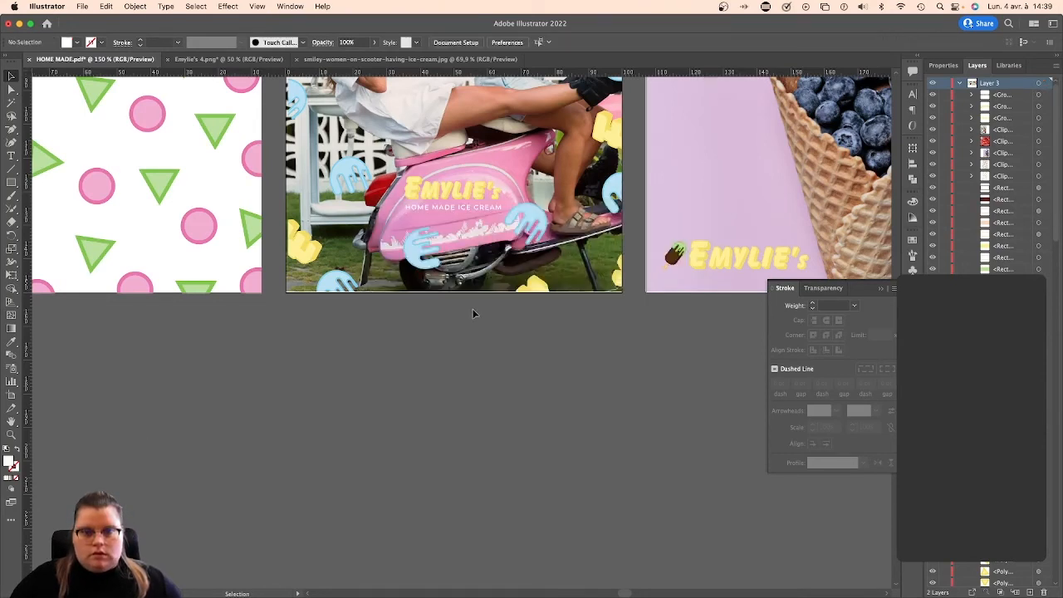
# Try to tilt the Emylie's logo and tagline on the scooter's side panel, and undo the rotation.
pyautogui.scroll(2, 472, 308)
pyautogui.press('super+plus')
pyautogui.press('super+plus')
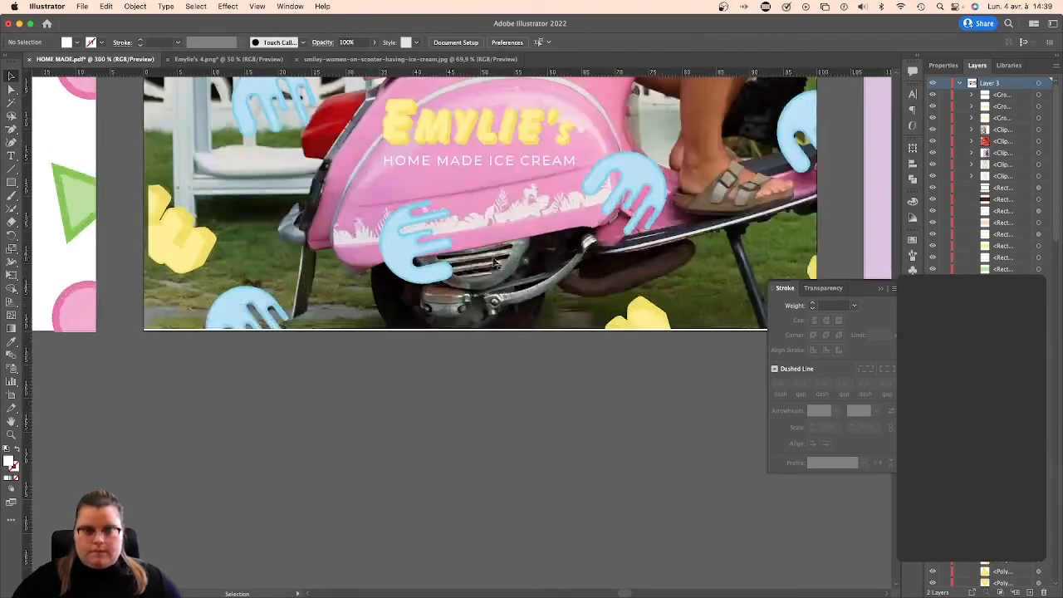
pyautogui.scroll(5, 494, 258)
pyautogui.click(515, 268)
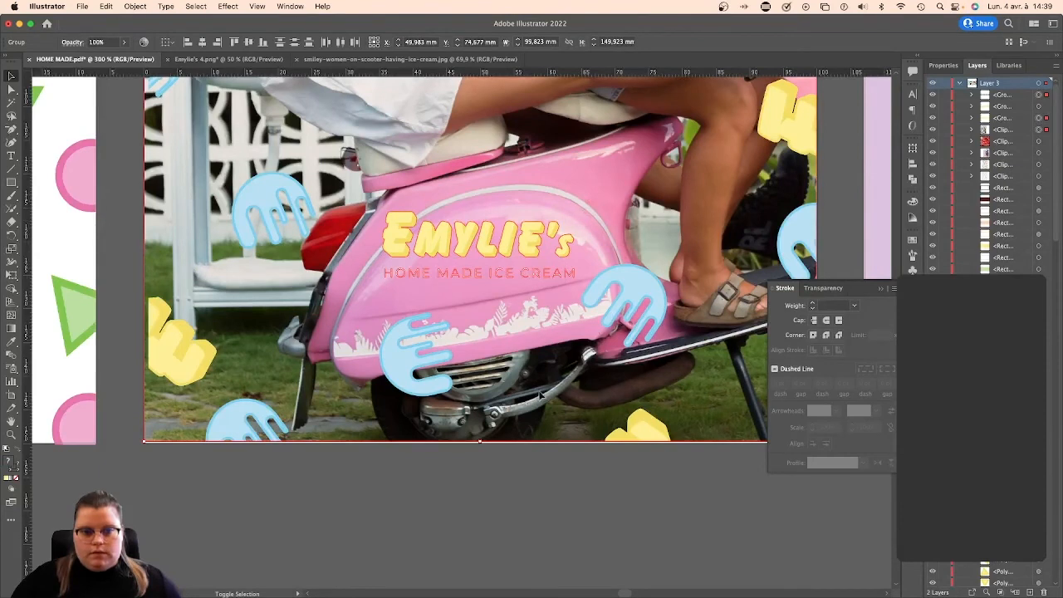
pyautogui.click(519, 305)
pyautogui.moveTo(580, 207); pyautogui.dragTo(570, 195)
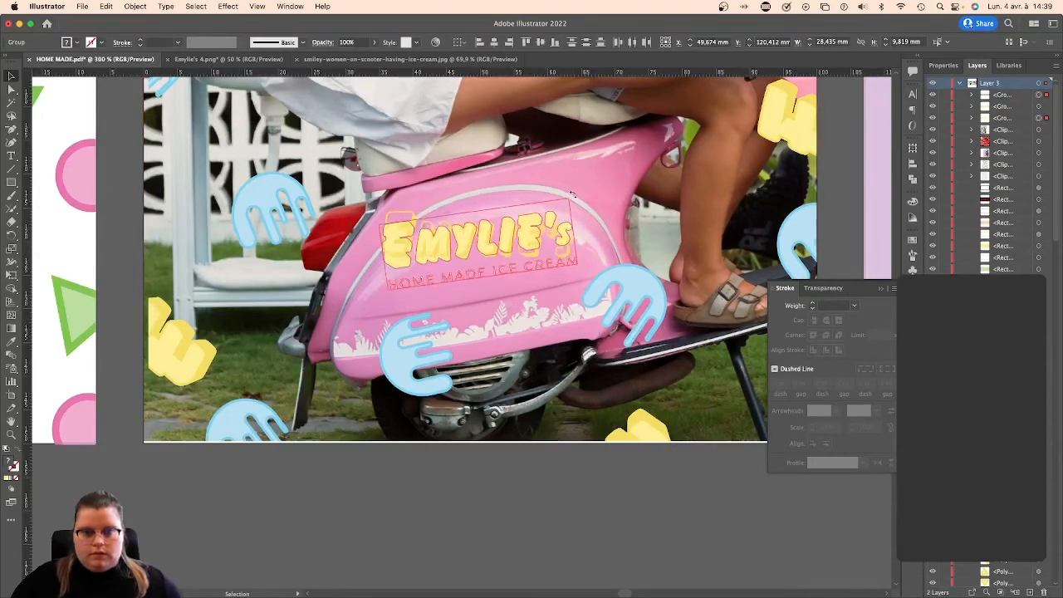
pyautogui.press('super+z')
# Tilt the complete scooter logo slightly counterclockwise, shrink it to about 23 by 9 mm and centre it on the pink side panel.
pyautogui.keyDown('shift'); pyautogui.click(406, 239); pyautogui.keyUp('shift')
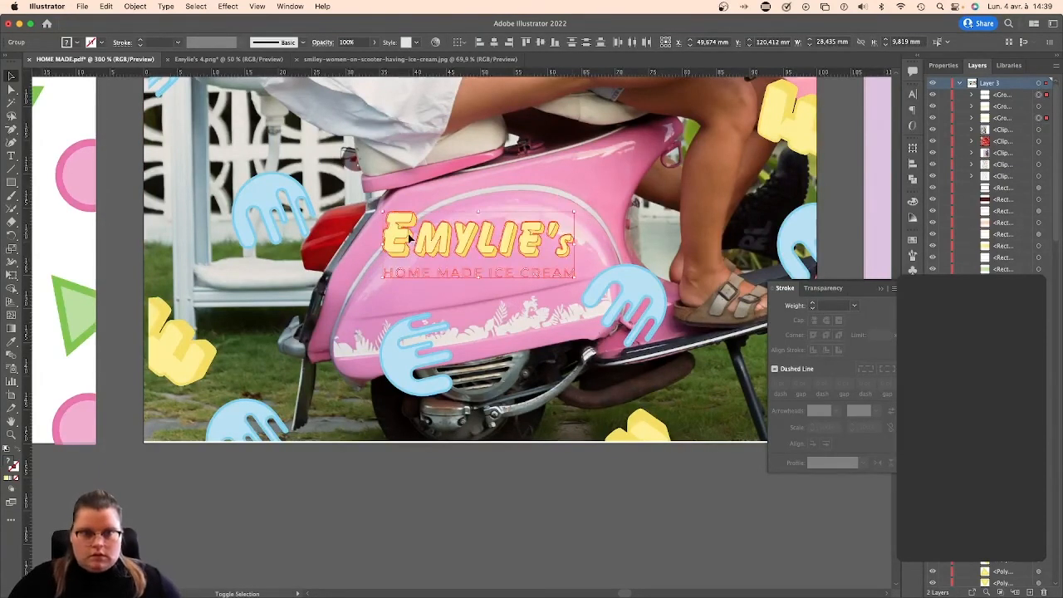
pyautogui.moveTo(576, 211)
pyautogui.mouseDown()
pyautogui.moveTo(569, 197)
pyautogui.moveTo(559, 206)
pyautogui.mouseUp()
pyautogui.keyDown('shift'); pyautogui.click(532, 233); pyautogui.keyUp('shift')
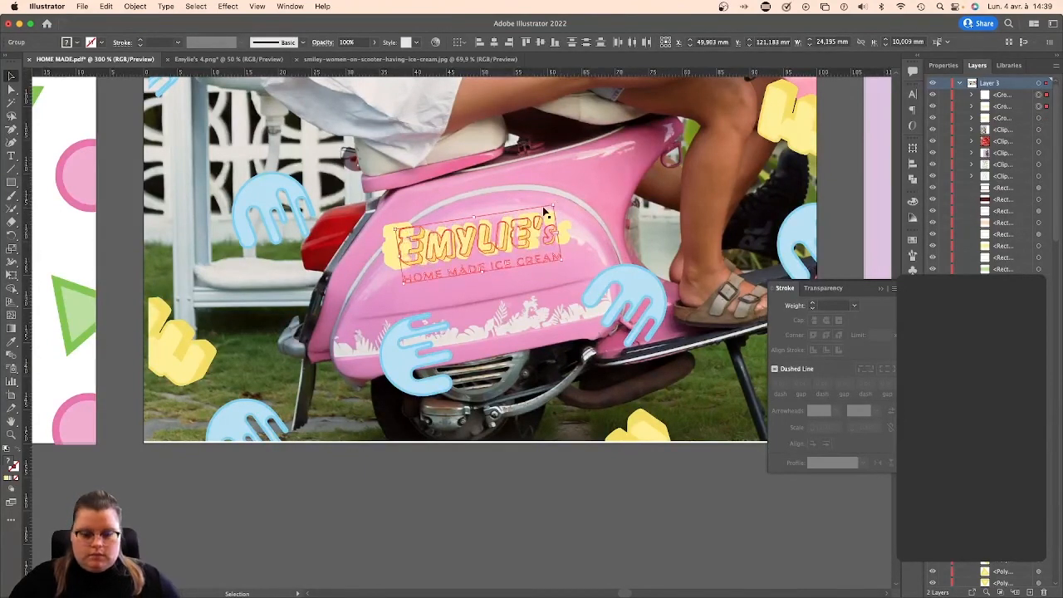
pyautogui.press('super+z')
pyautogui.keyDown('shift'); pyautogui.click(398, 249); pyautogui.keyUp('shift')
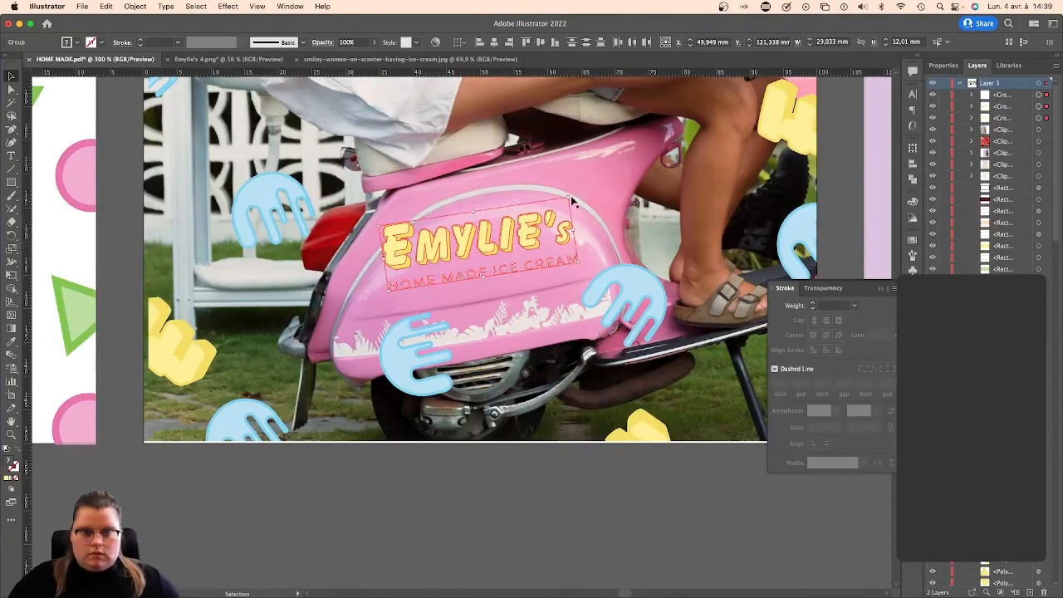
pyautogui.moveTo(569, 198); pyautogui.dragTo(563, 209)
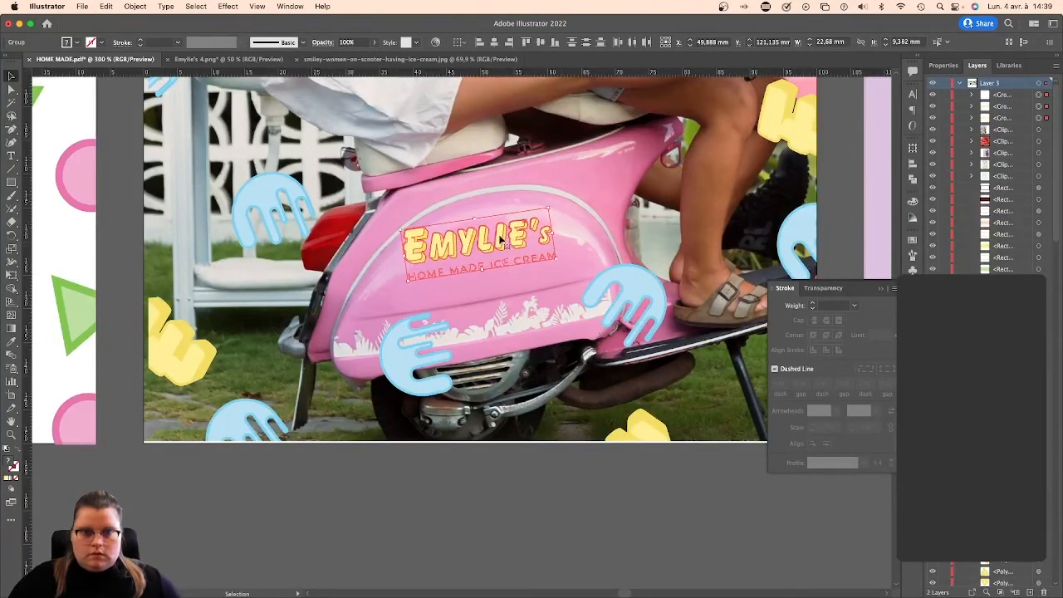
pyautogui.moveTo(505, 239); pyautogui.dragTo(504, 255)
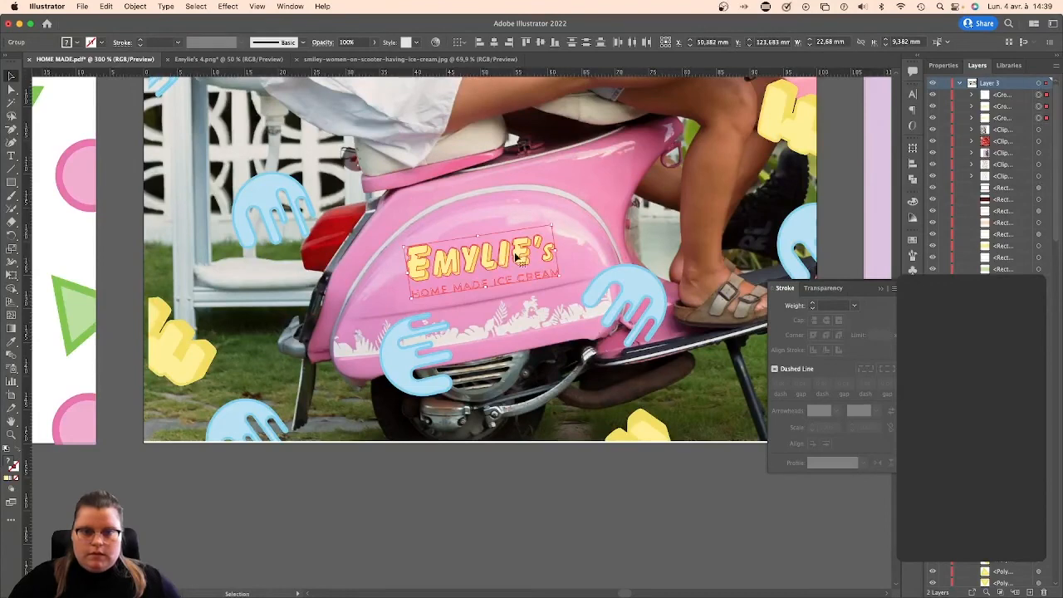
pyautogui.click(574, 477)
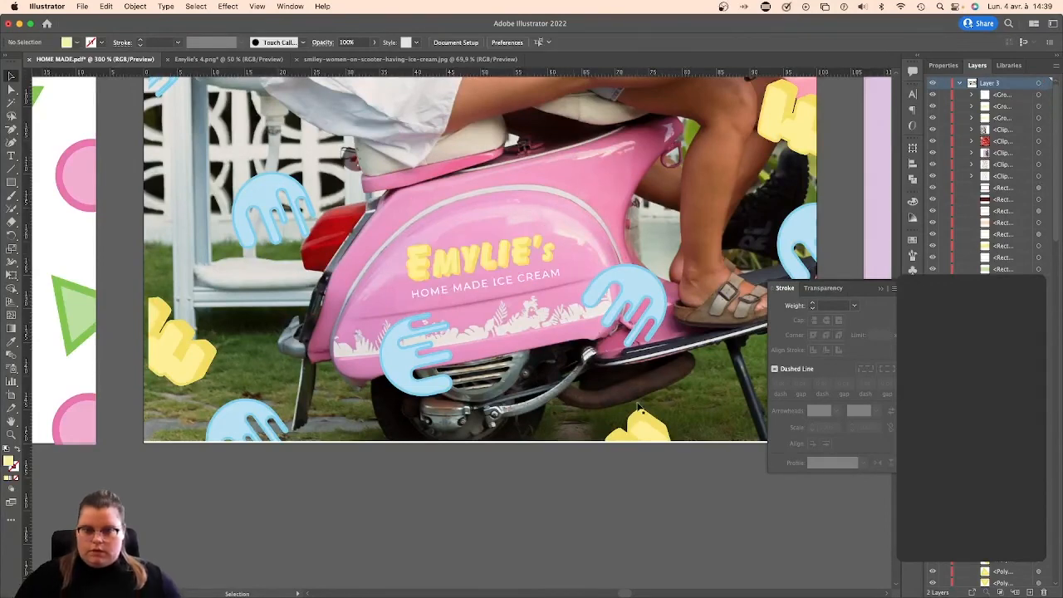
# Put away the floating Stroke settings and review the scooter visual within the whole brand board.
pyautogui.press('super+1')
pyautogui.scroll(2, 640, 368)
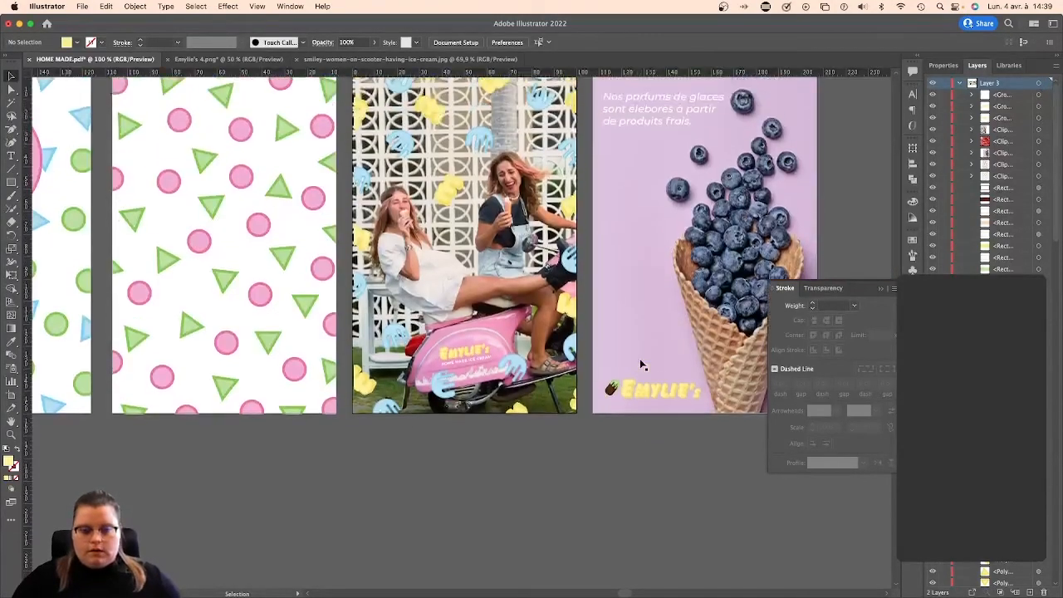
pyautogui.scroll(1, 641, 366)
pyautogui.scroll(2, 503, 309)
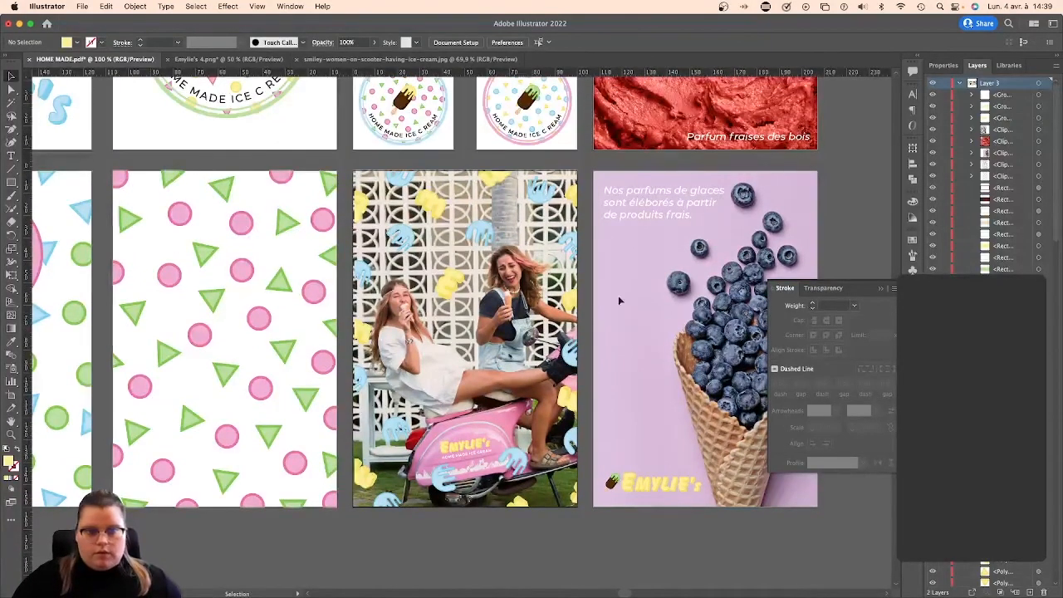
pyautogui.click(882, 288)
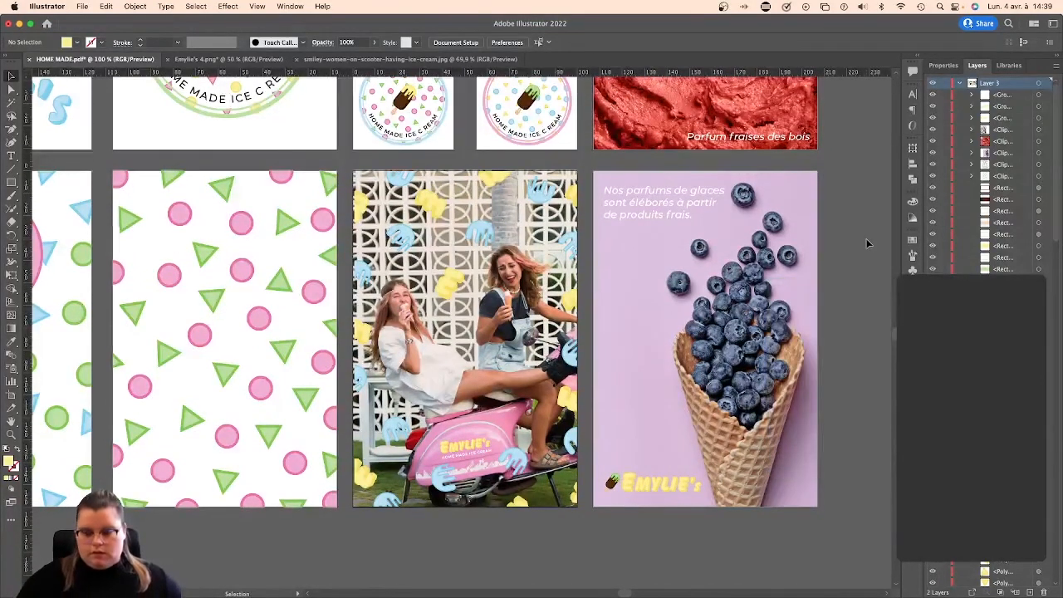
pyautogui.press('super+alt+0')
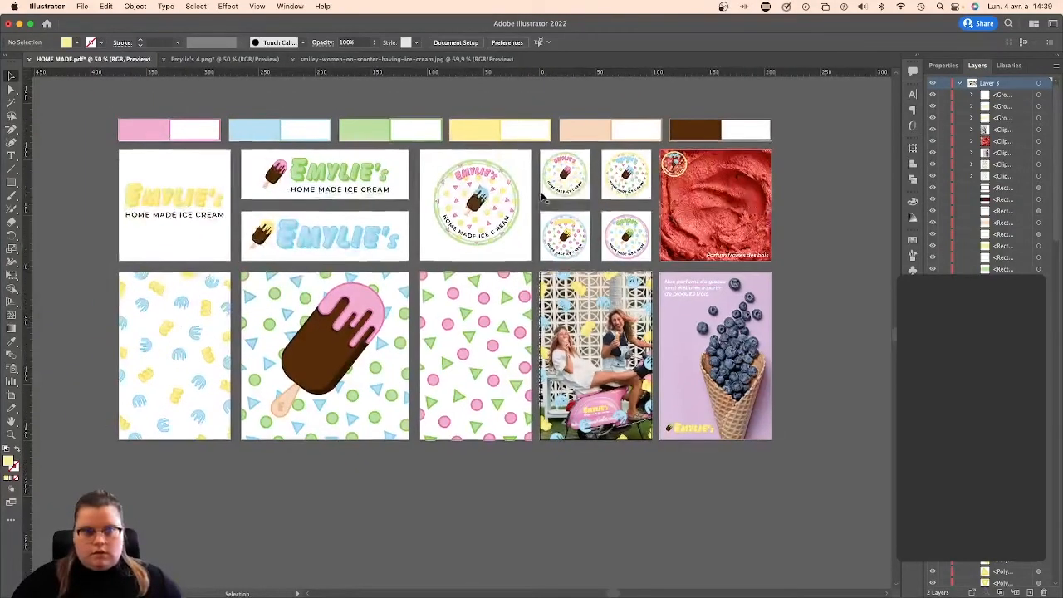
# Draw a rectangle about 100 by 99 mm over the yellow Emylie's logo artboard and fill it with the palette's pink.
pyautogui.click(11, 182)
pyautogui.moveTo(116, 149); pyautogui.dragTo(231, 263)
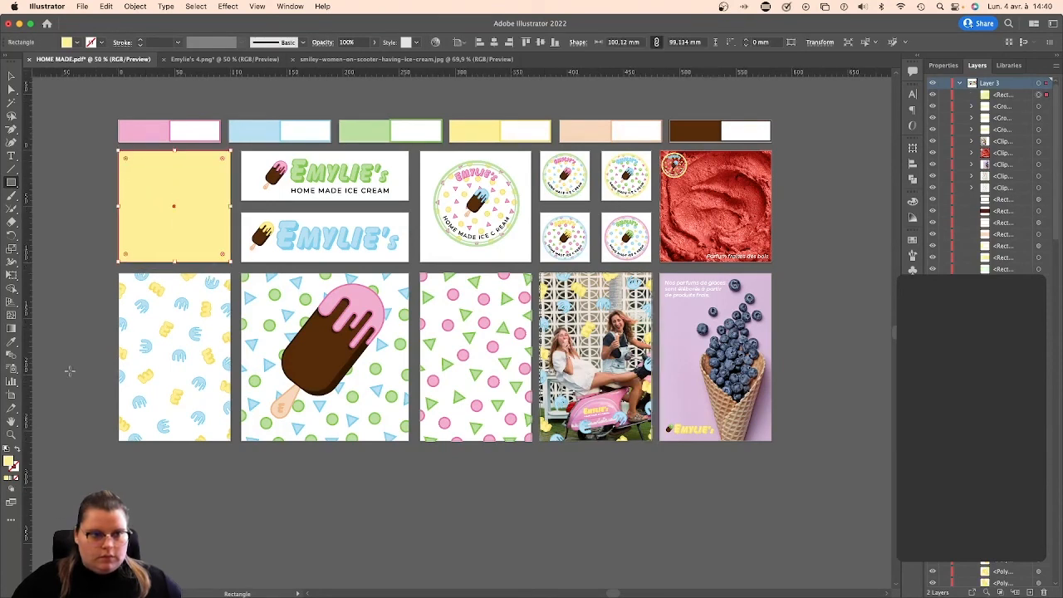
pyautogui.click(11, 342)
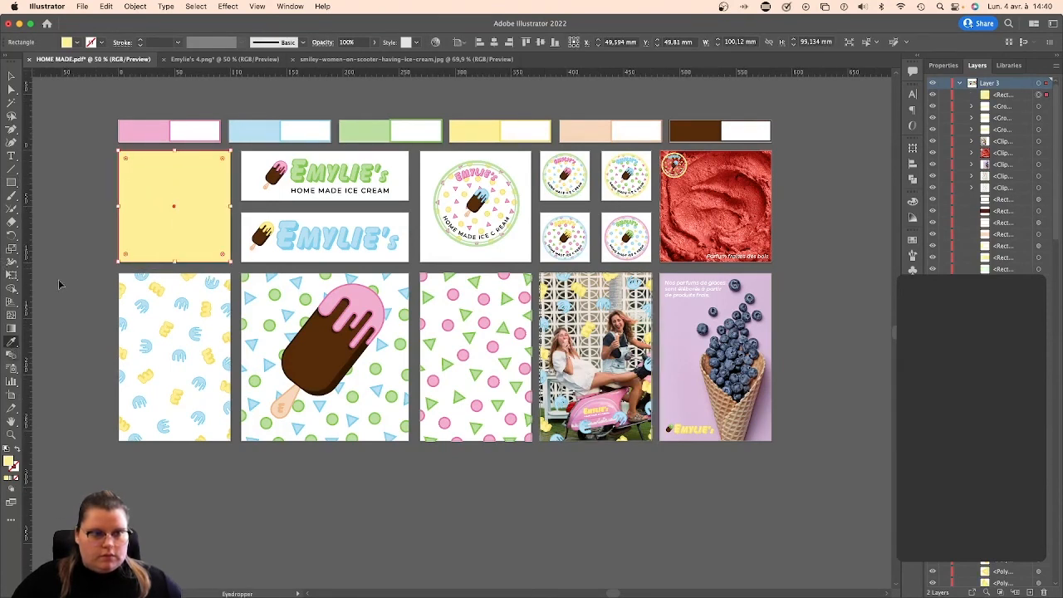
pyautogui.click(135, 131)
pyautogui.press('v')
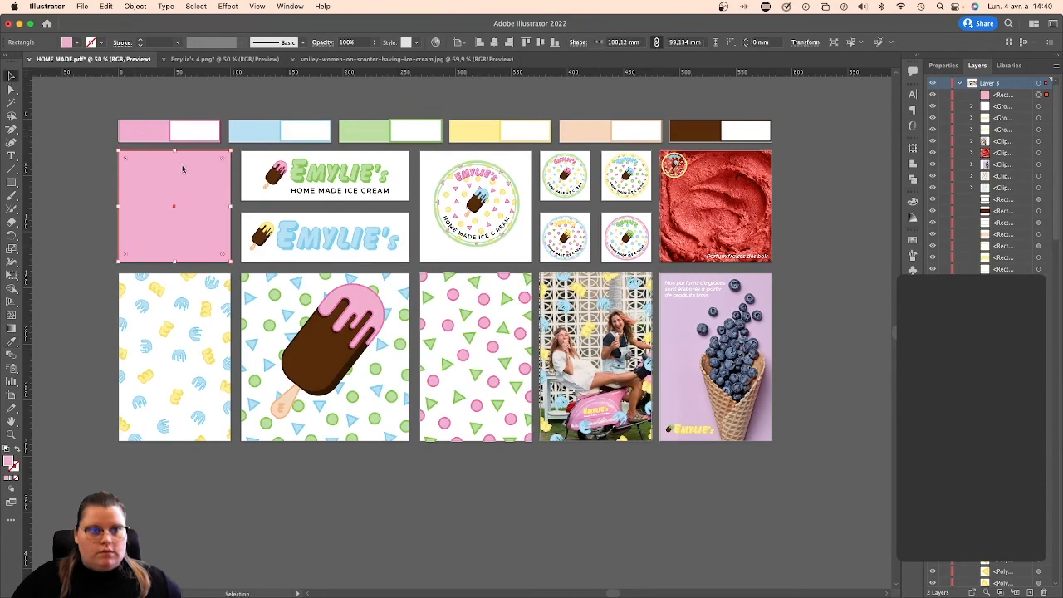
# Send the pink rectangle to the back so it forms the background of the yellow Emylie's logo.
pyautogui.rightClick(183, 167)
pyautogui.moveTo(237, 387)
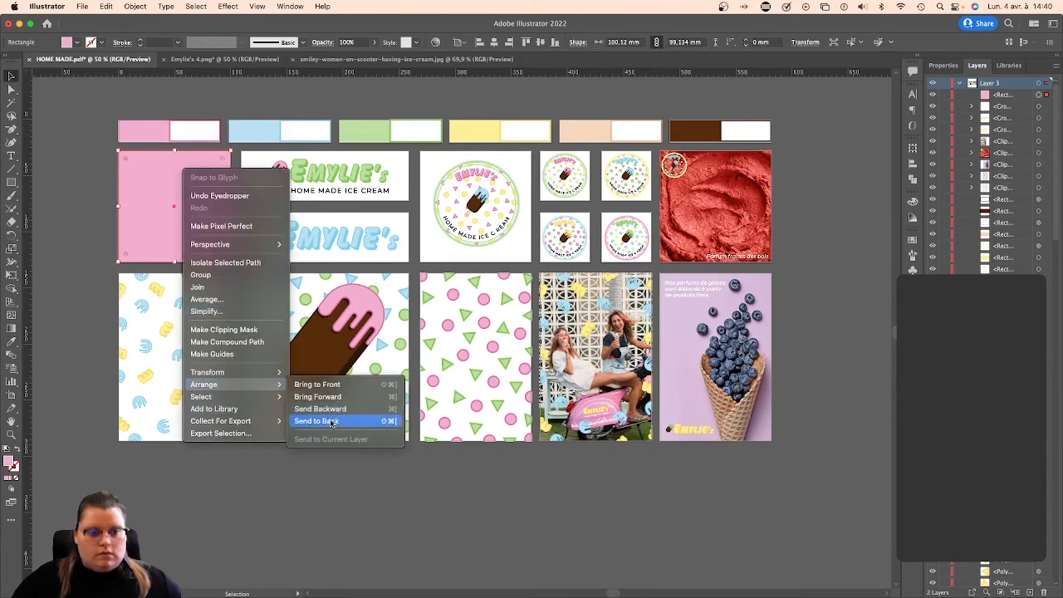
pyautogui.click(331, 422)
pyautogui.click(88, 274)
pyautogui.press('super+0')
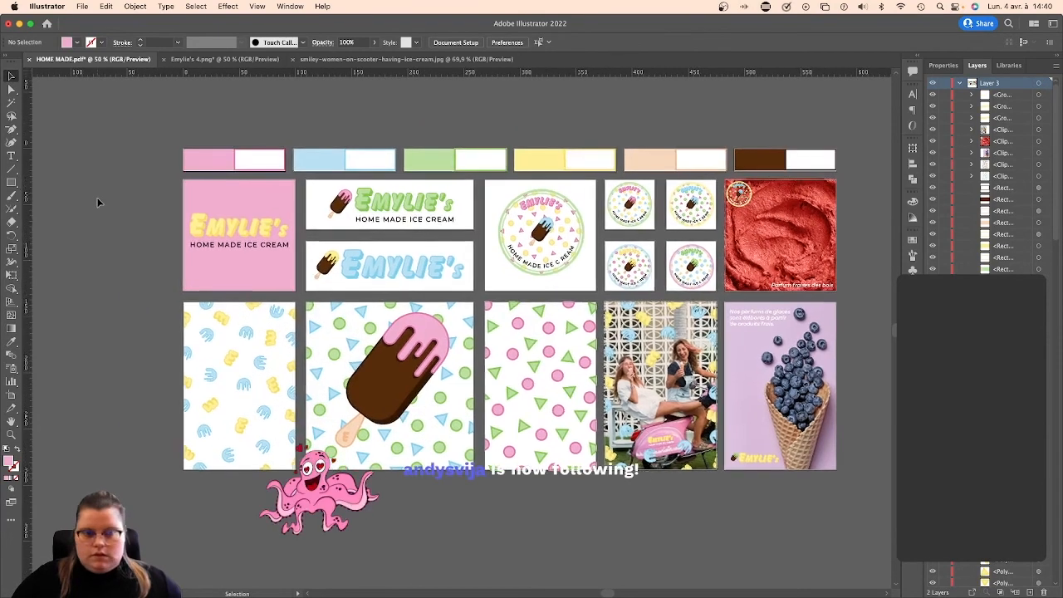
# Examine the yellow logo on its pink background and compare it with the other artboards on the board.
pyautogui.hscroll(3, 135, 275)
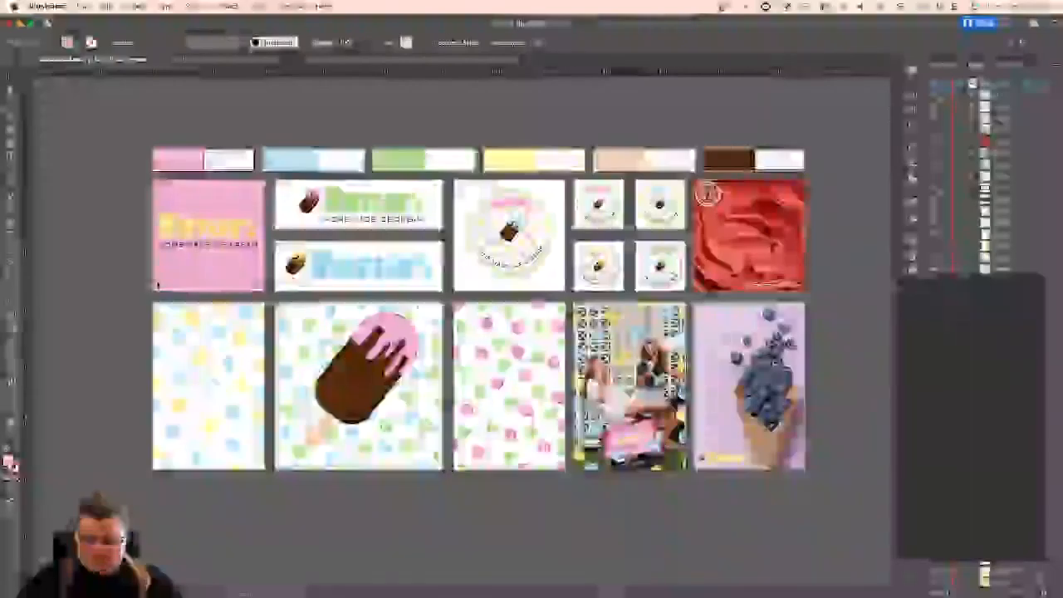
pyautogui.press('super+=')
pyautogui.scroll(2, 462, 331)
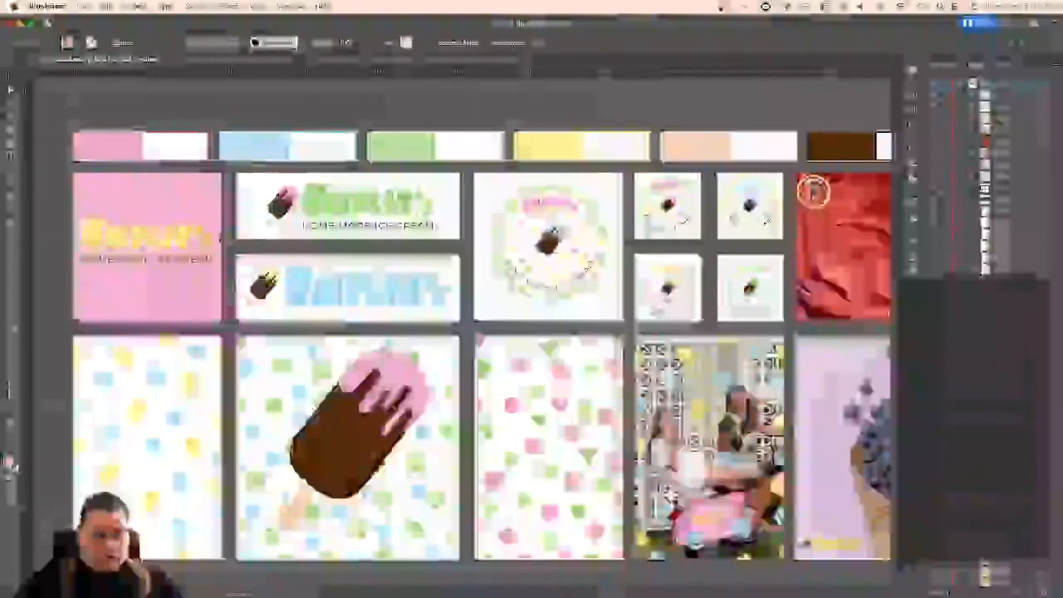
pyautogui.click(190, 295)
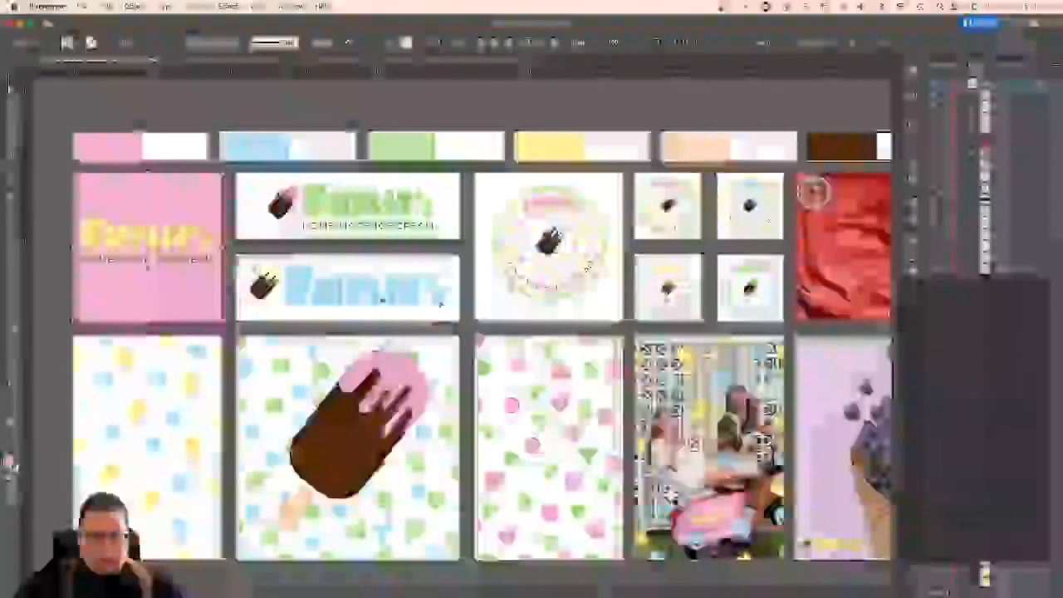
pyautogui.click(422, 325)
pyautogui.hscroll(-1, 325, 260)
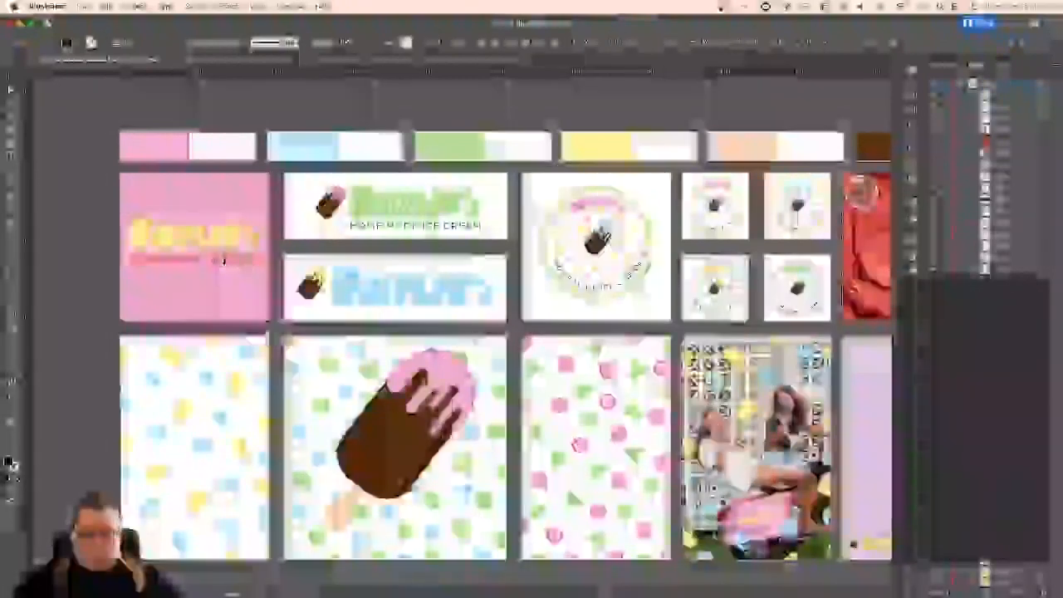
pyautogui.hscroll(4, 449, 301)
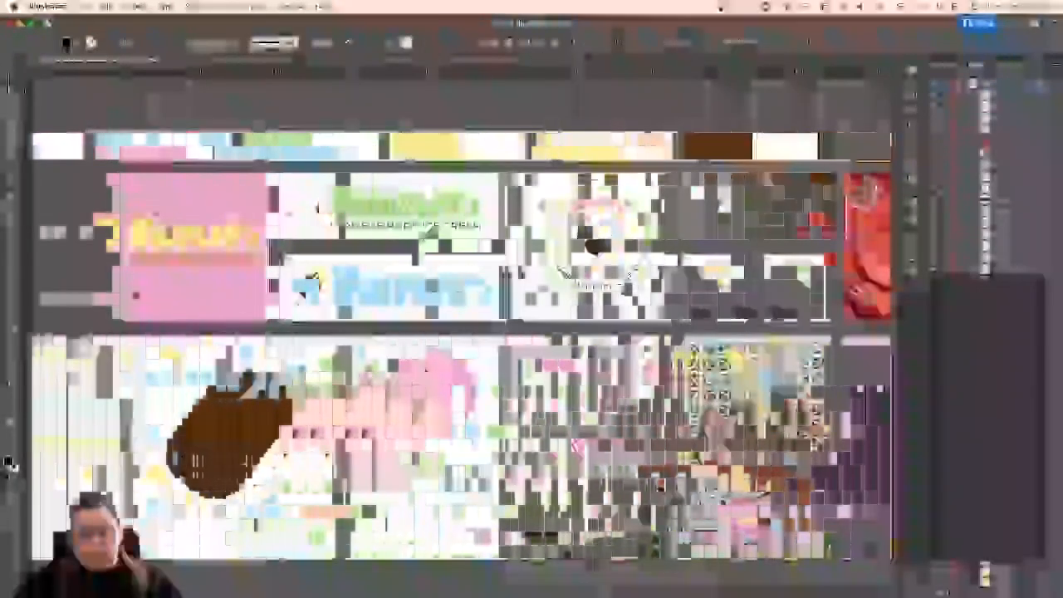
pyautogui.hscroll(-2, 504, 222)
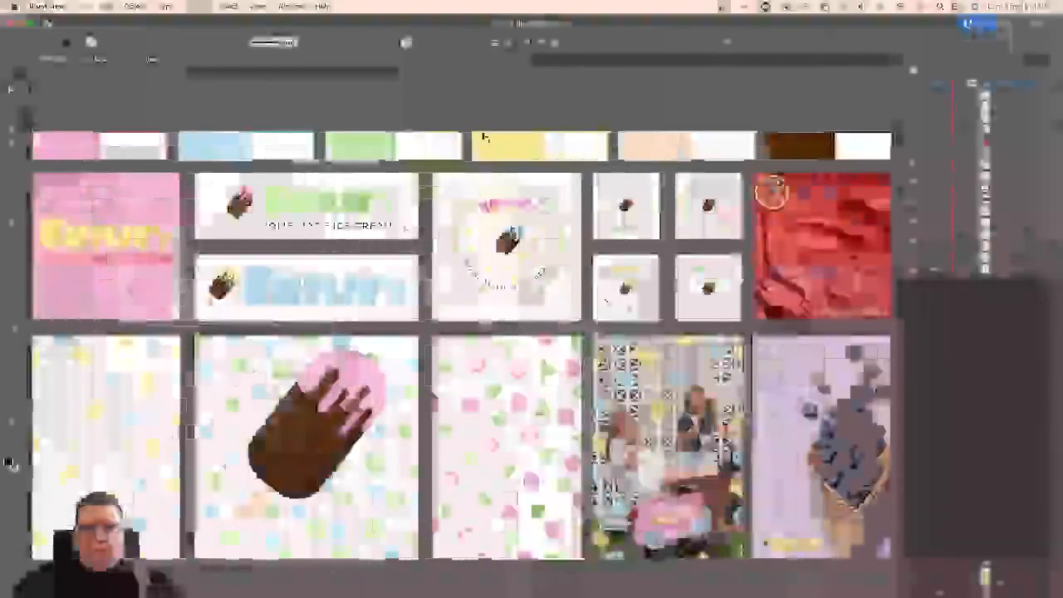
# Open the EMYLIE'S library and browse its logo variants, patterns and colour references.
pyautogui.click(1008, 66)
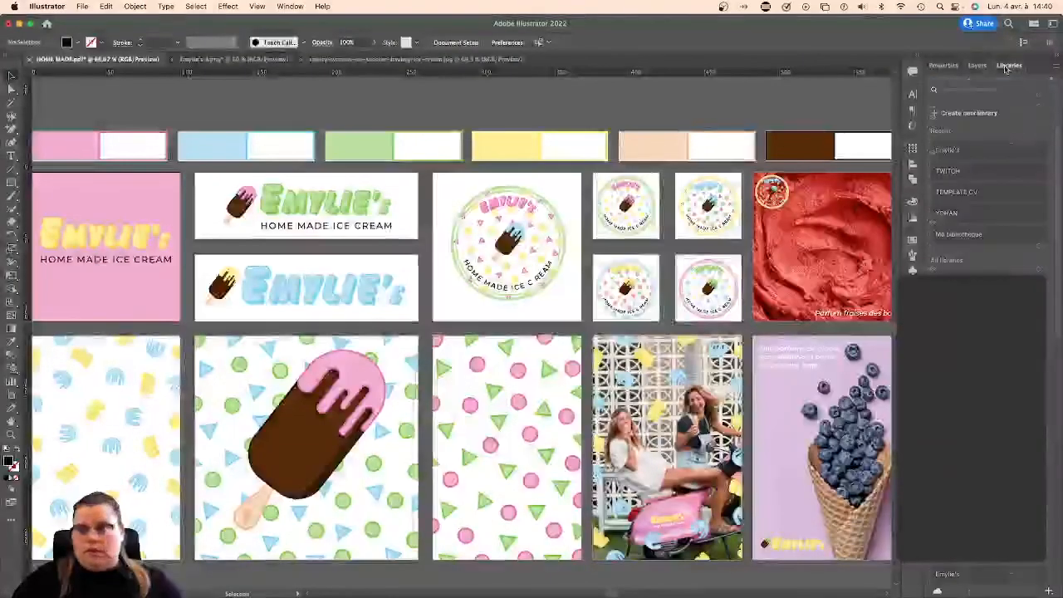
pyautogui.click(953, 151)
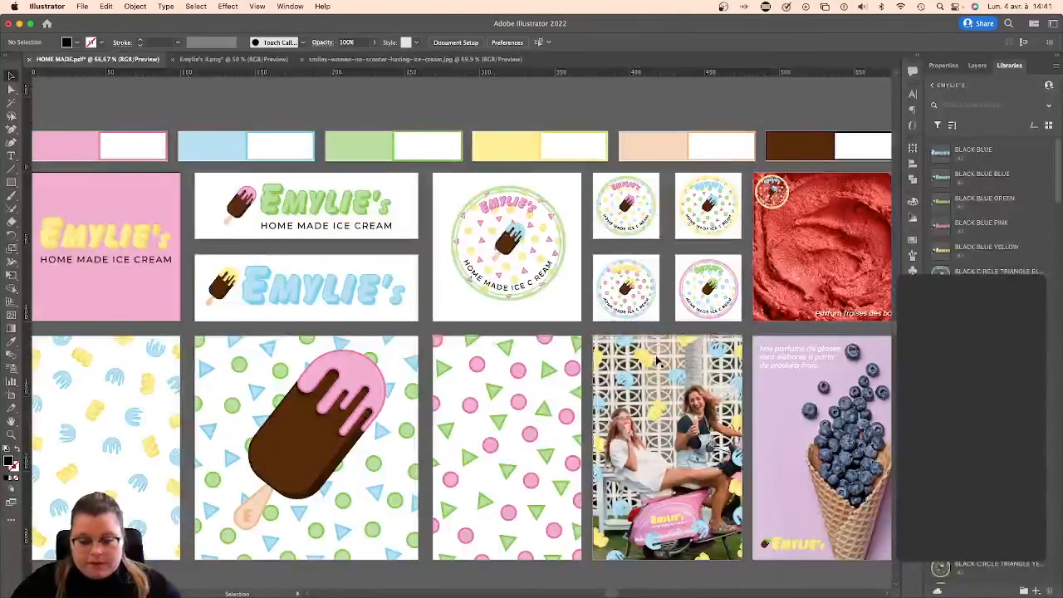
pyautogui.scroll(-10, 989, 208)
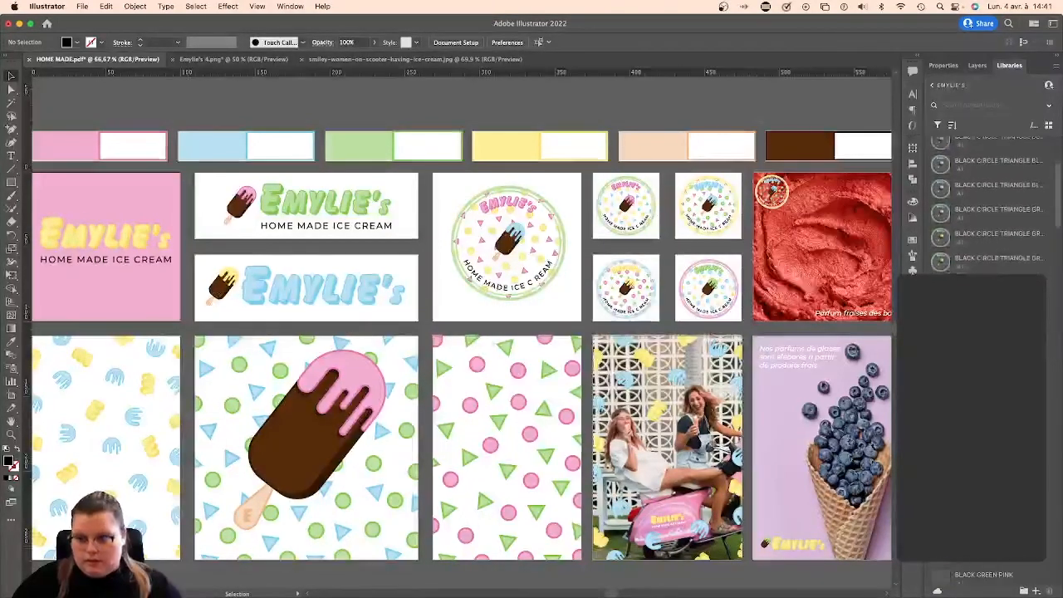
pyautogui.scroll(-10, 989, 208)
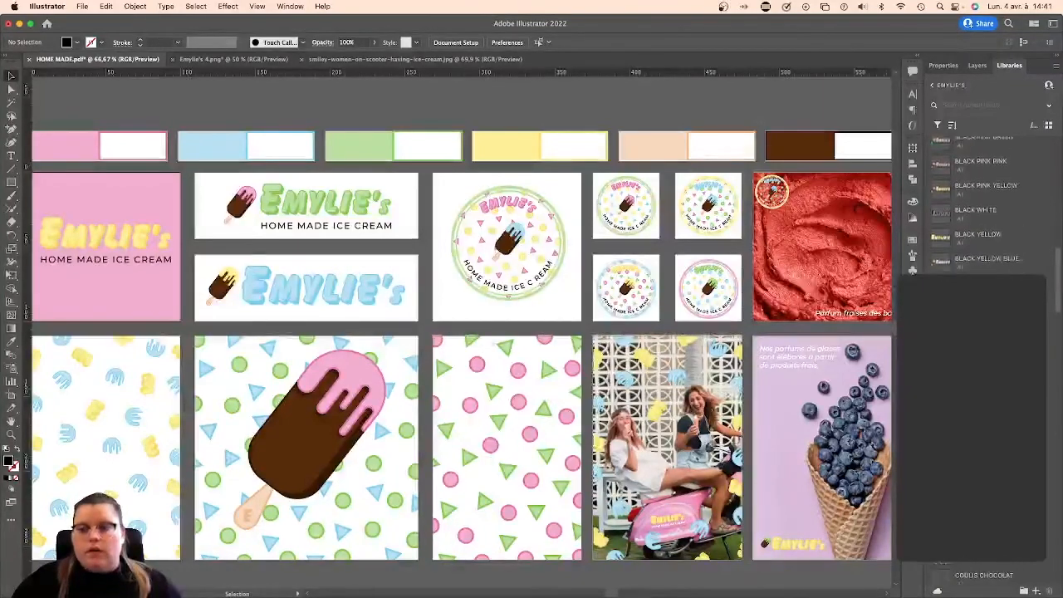
pyautogui.scroll(-8, 989, 208)
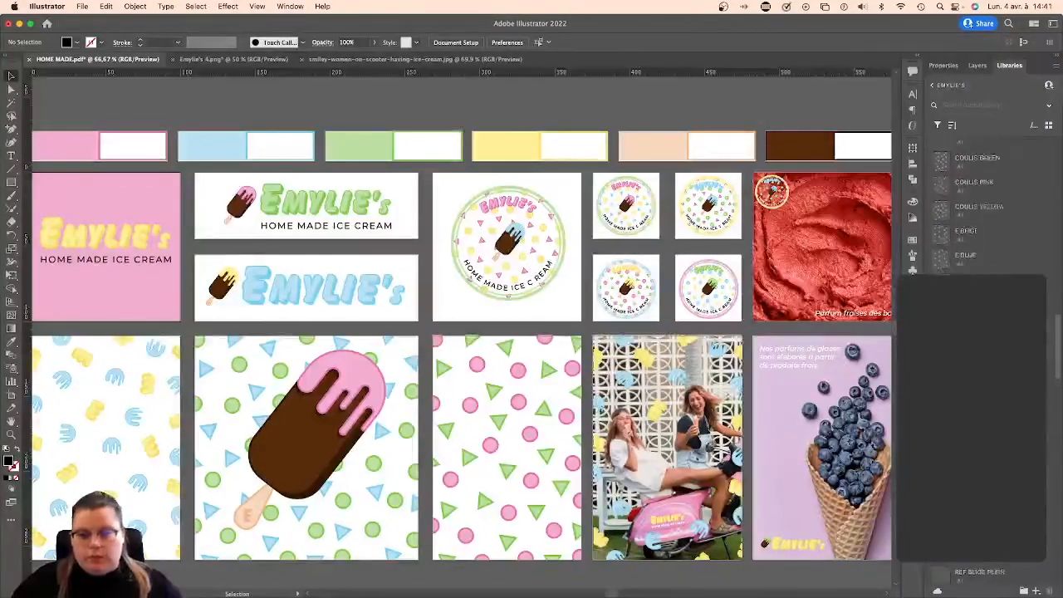
pyautogui.scroll(-10, 988, 208)
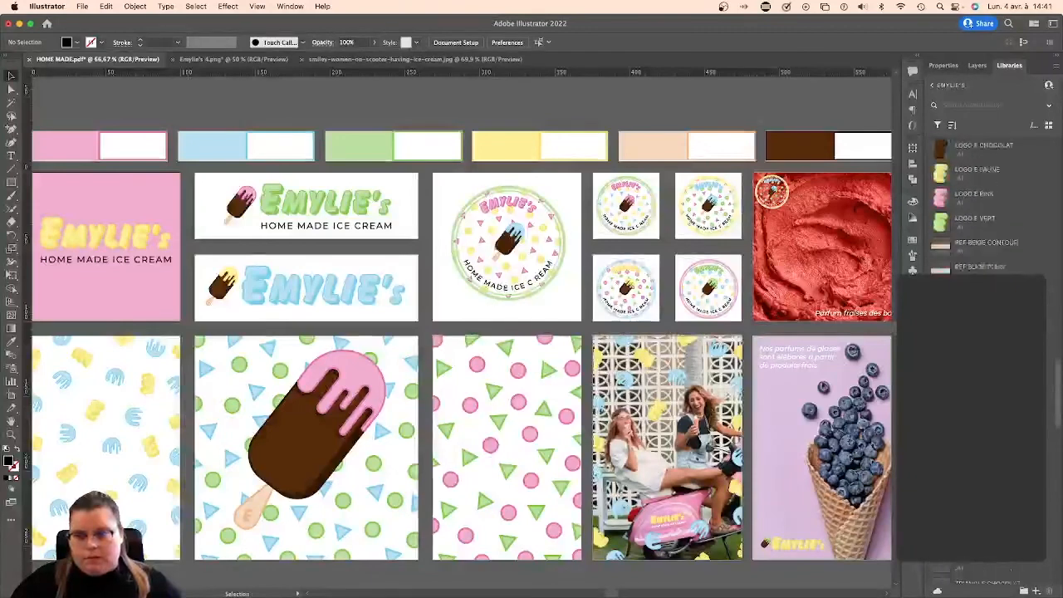
pyautogui.scroll(-5, 989, 207)
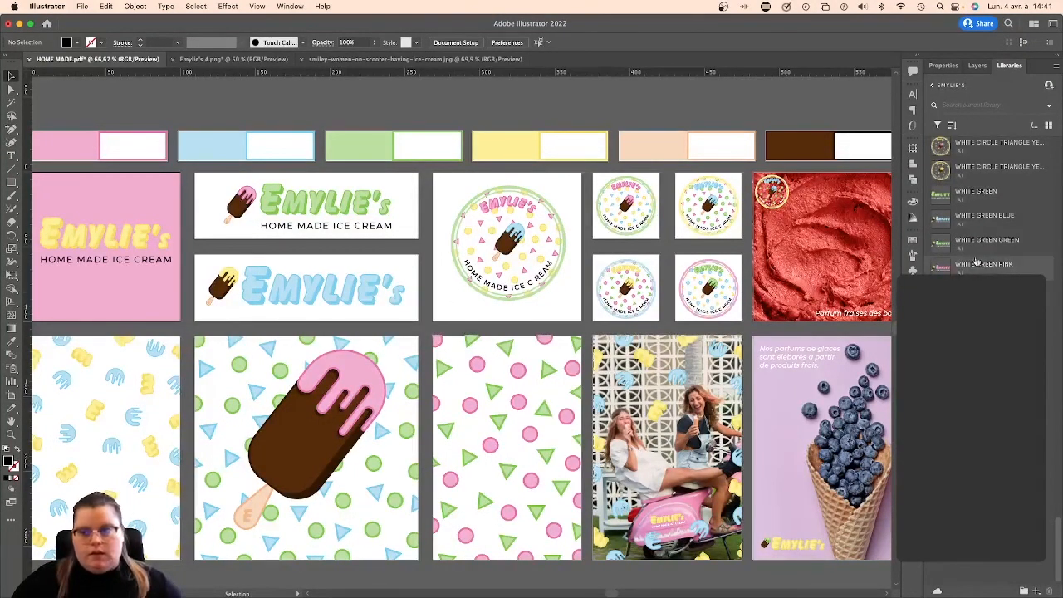
pyautogui.scroll(3, 977, 261)
pyautogui.scroll(8, 977, 261)
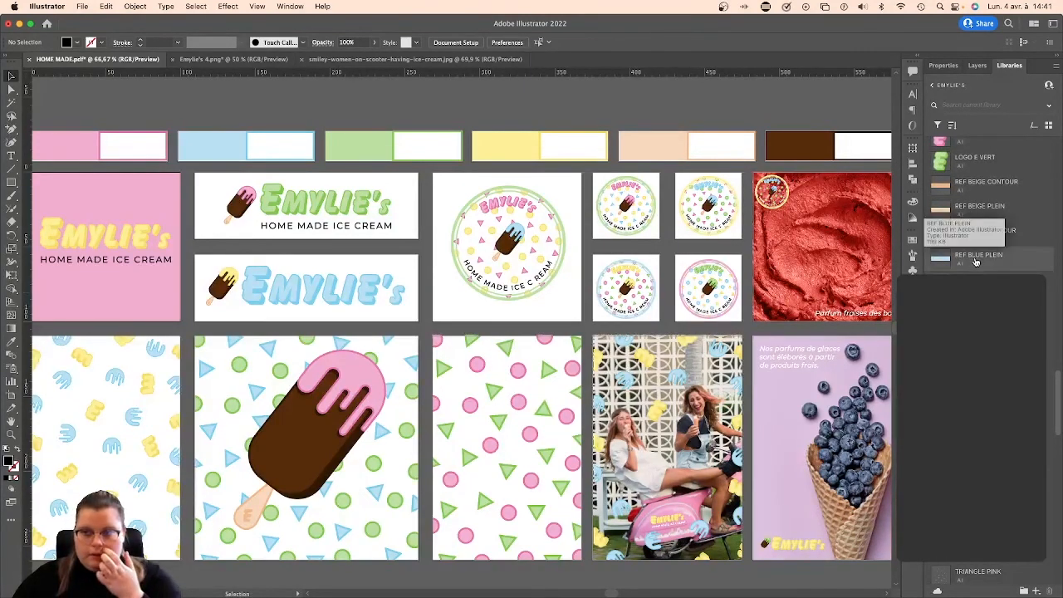
pyautogui.scroll(3, 976, 263)
pyautogui.scroll(4, 976, 263)
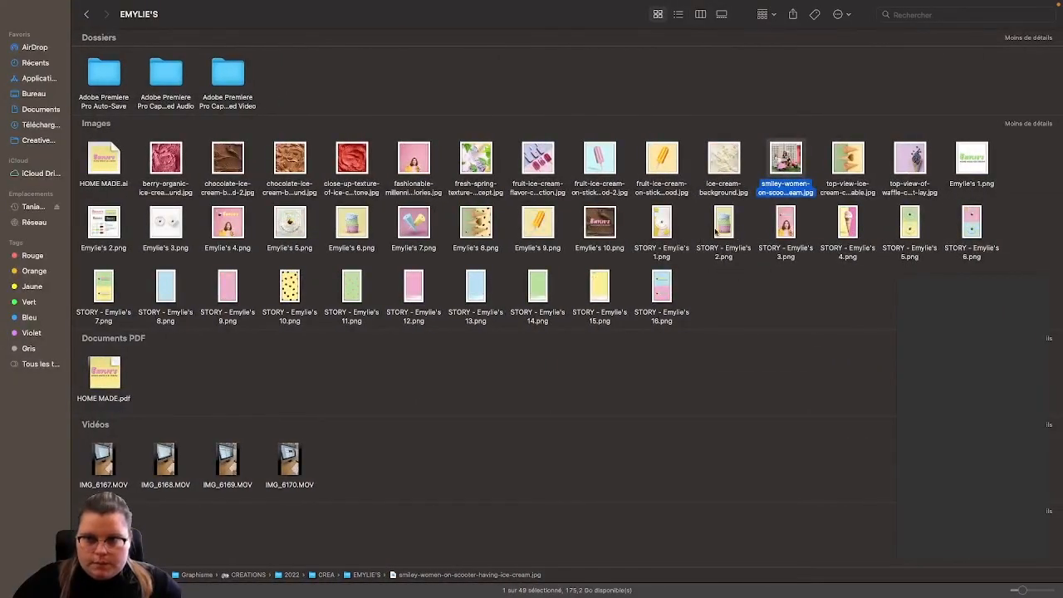
# Switch to Finder and preview STORY - Emylie's 4.png from the EMYLIE'S folder, closing the preview when finished.
pyautogui.click(842, 217)
pyautogui.press('space')
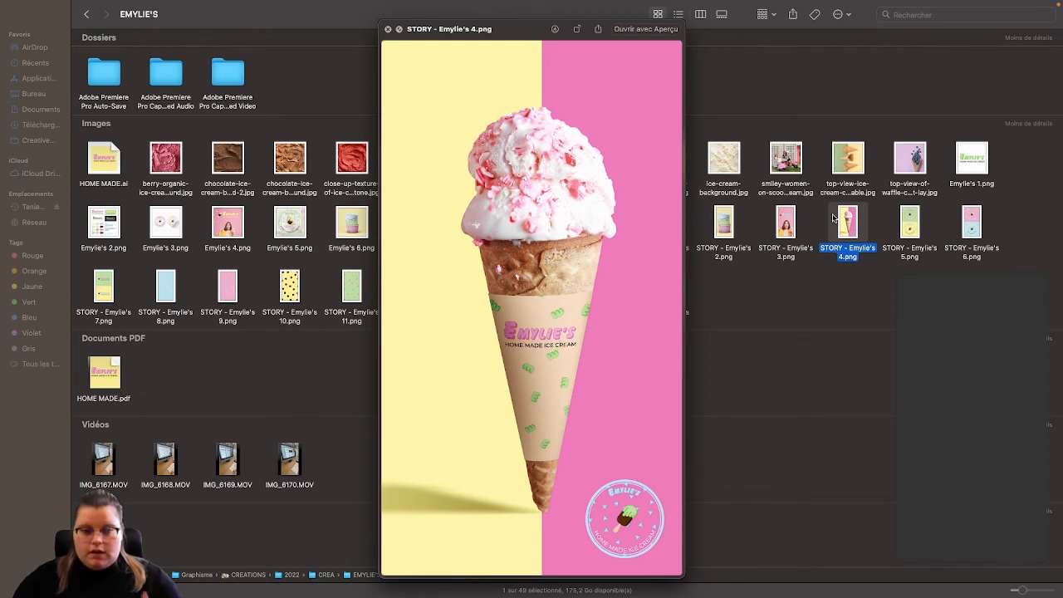
pyautogui.press('space')
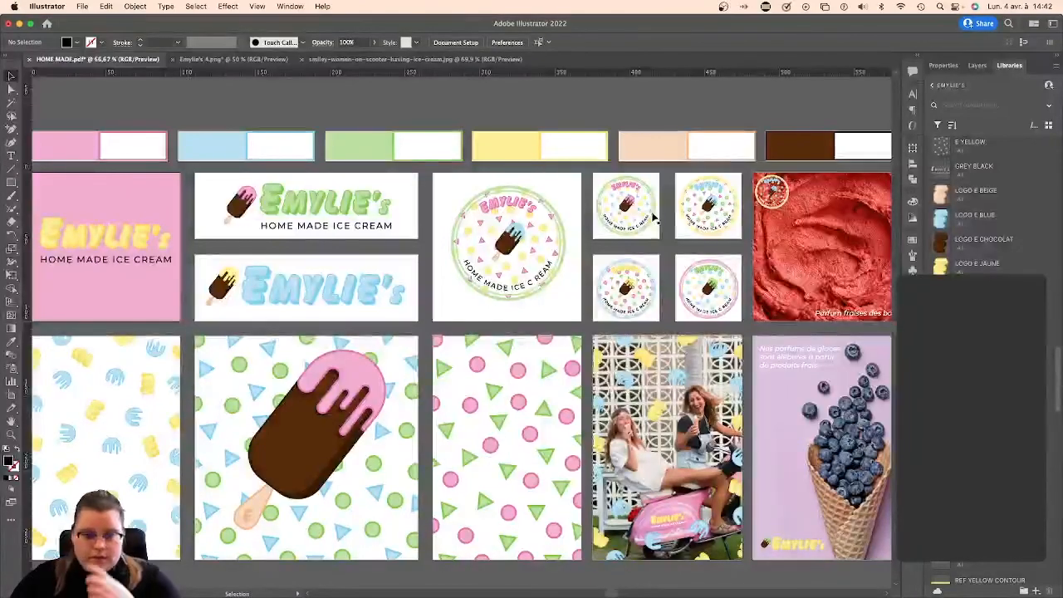
# Browse the circular badges, logo colour variants and pattern assets in the EMYLIE'S library alongside the brand board.
pyautogui.hotkey('ctrl', 'Right')
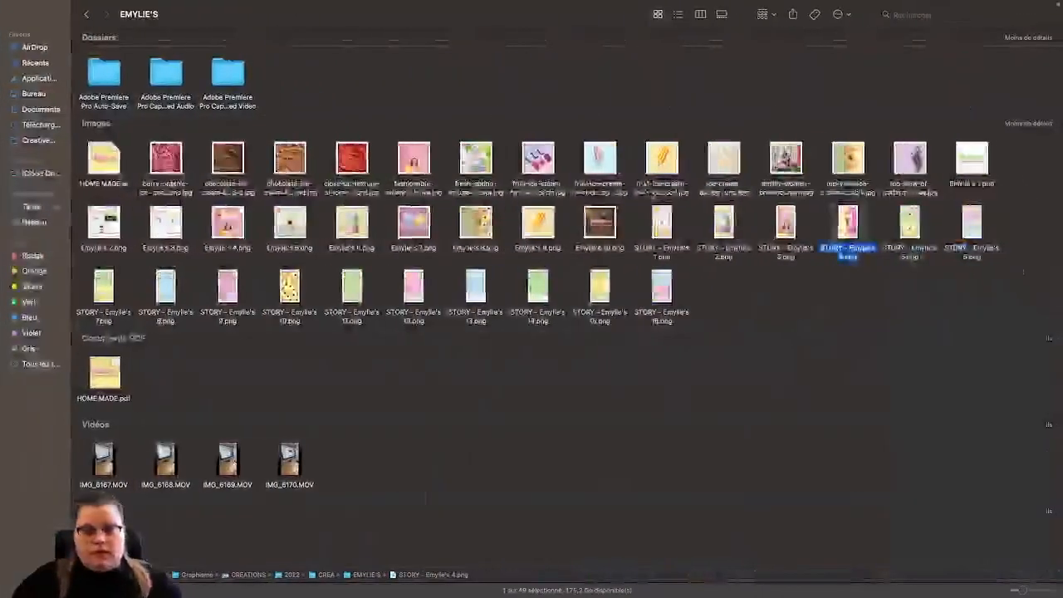
pyautogui.hotkey('ctrl', 'Left')
pyautogui.hscroll(5, 752, 198)
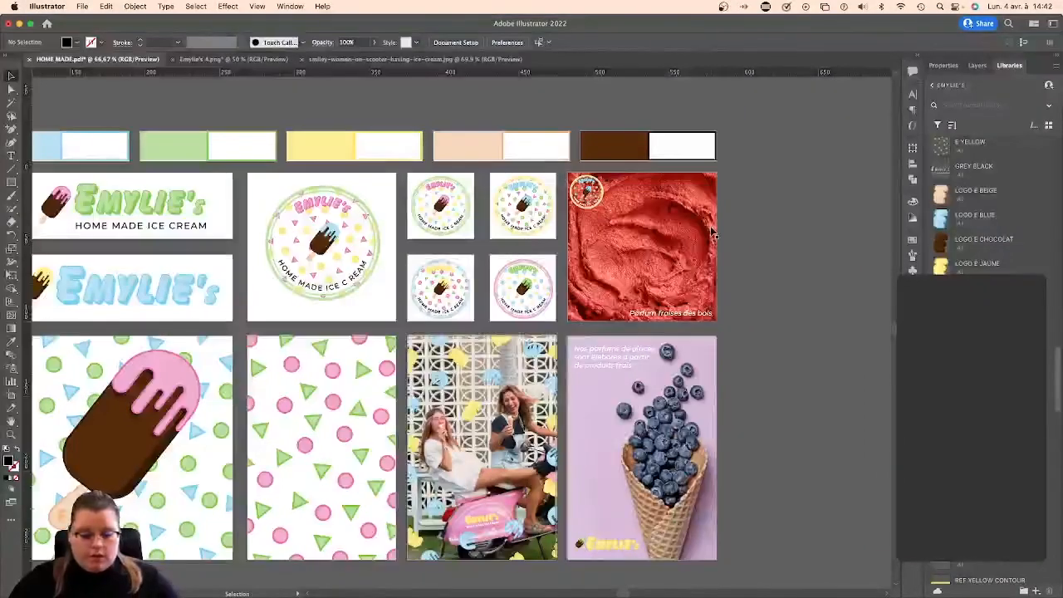
pyautogui.scroll(5, 983, 260)
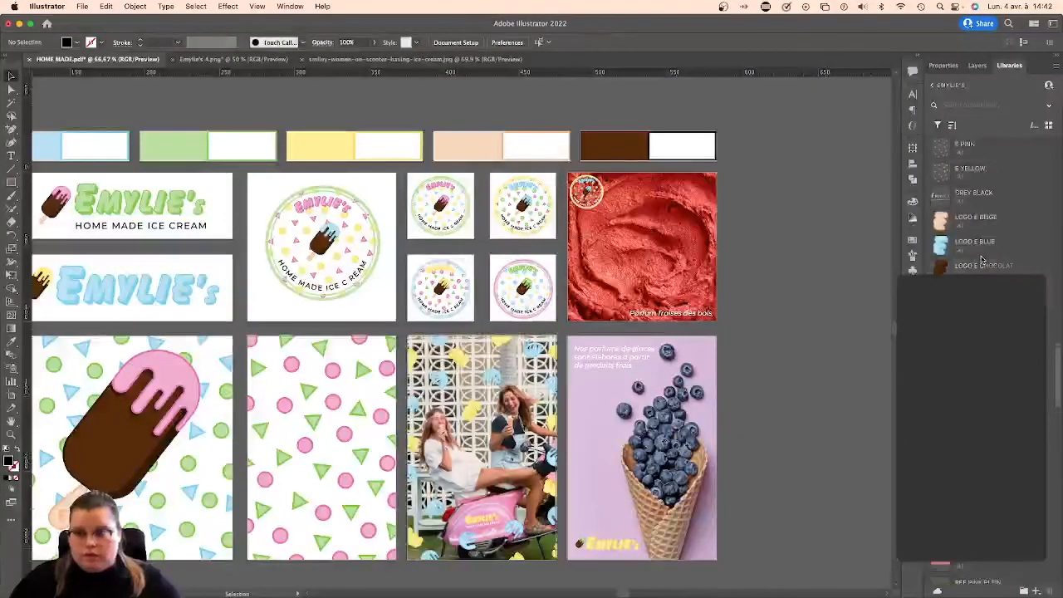
pyautogui.scroll(3, 983, 260)
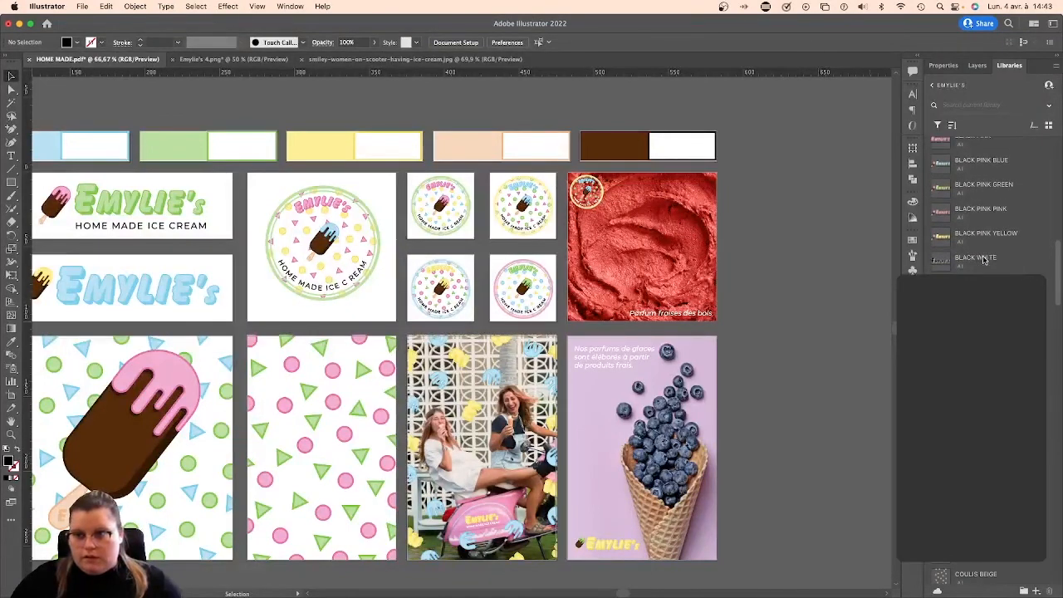
pyautogui.scroll(3, 984, 259)
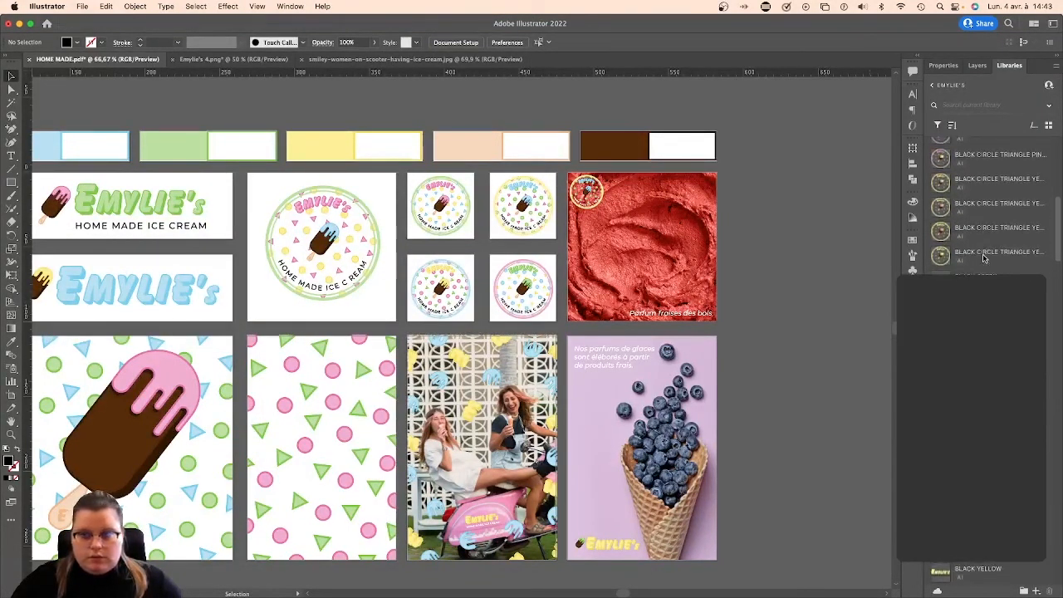
pyautogui.scroll(-4, 983, 259)
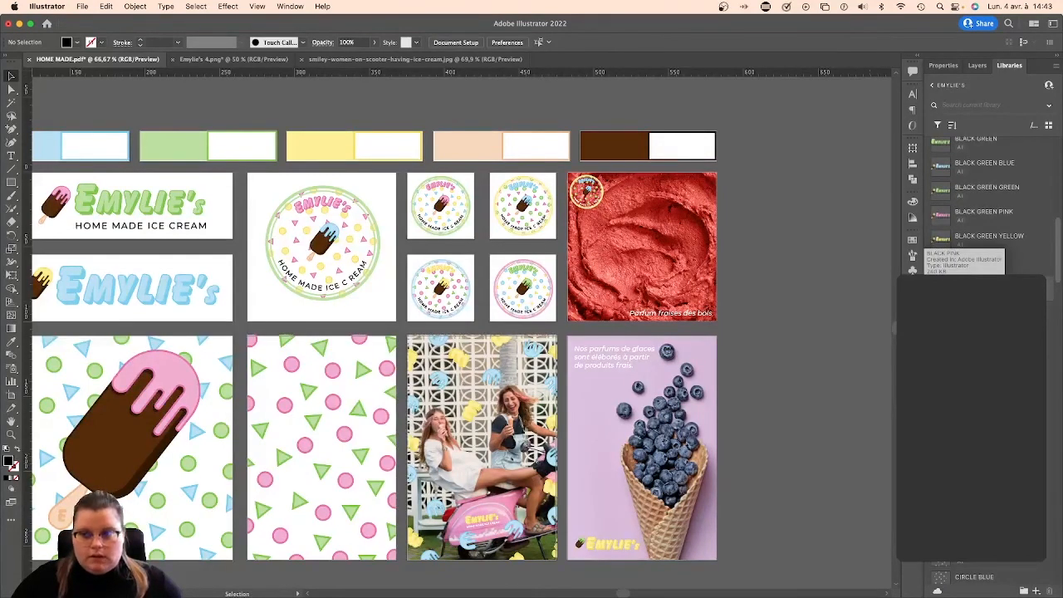
pyautogui.hscroll(-5, 186, 272)
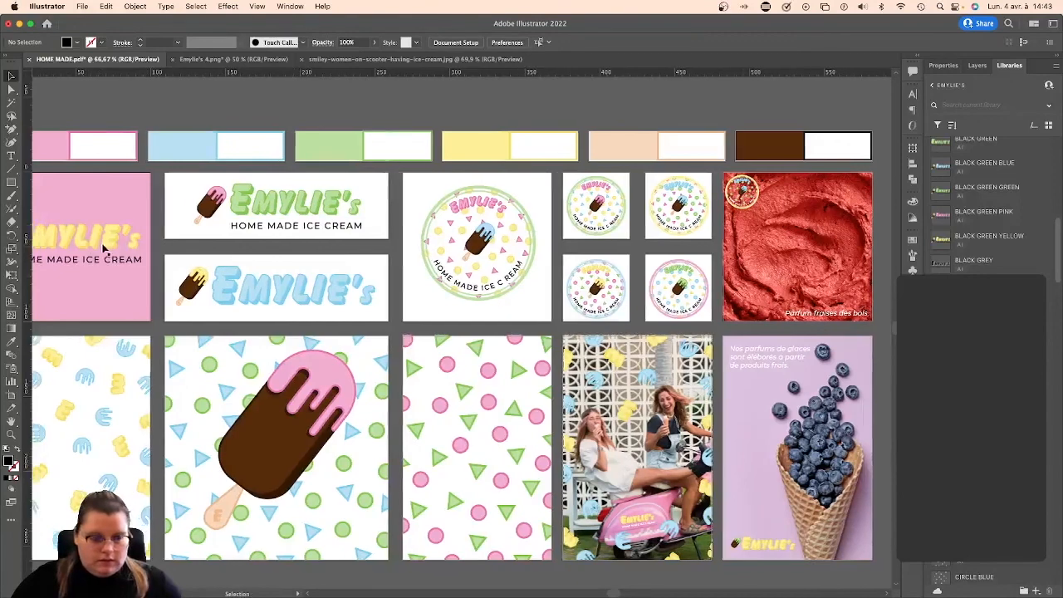
pyautogui.hscroll(-5, 104, 248)
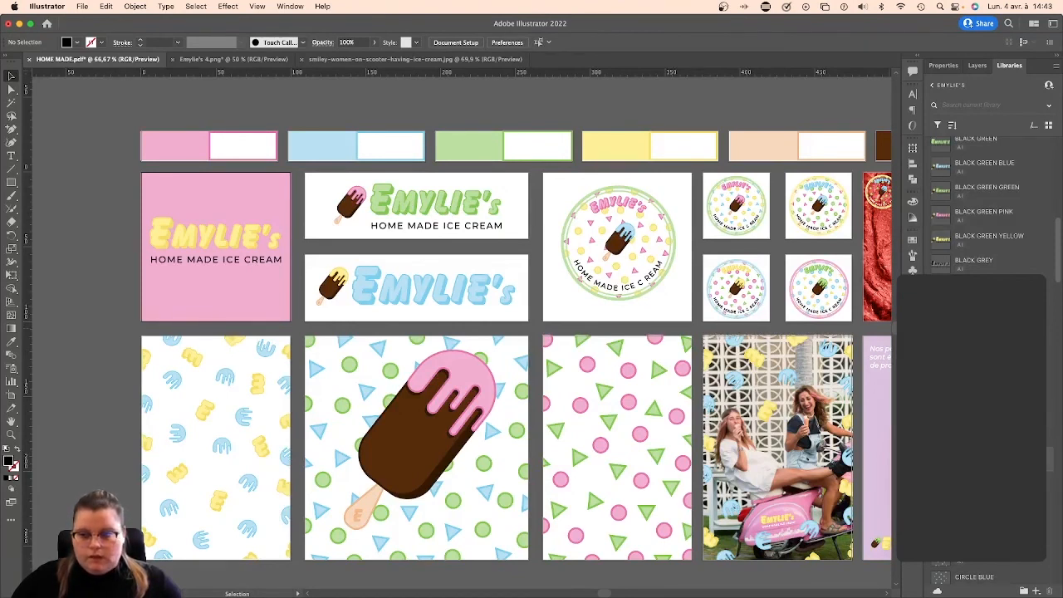
pyautogui.scroll(-5, 989, 208)
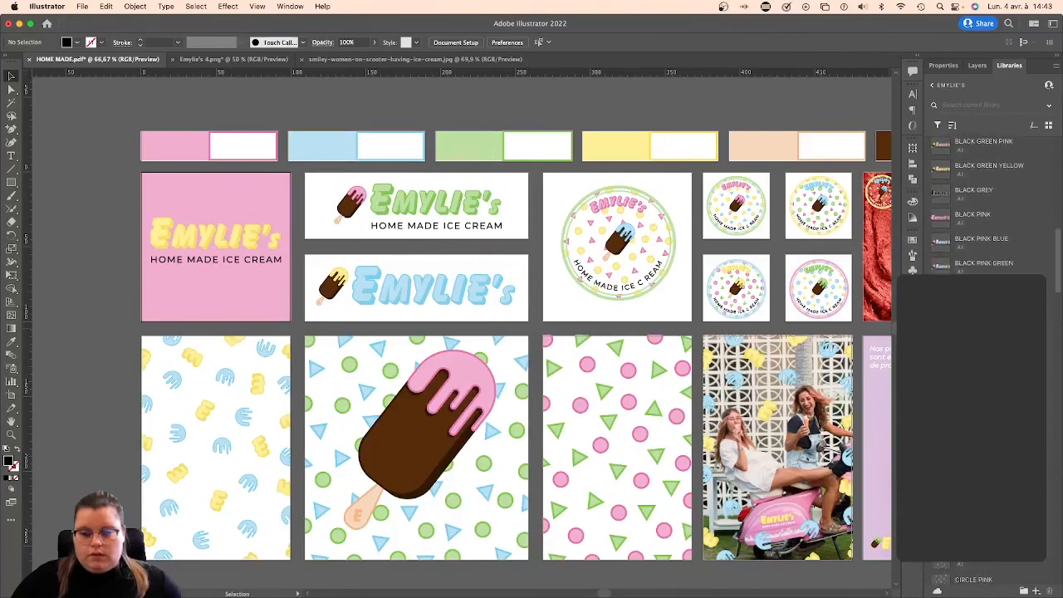
pyautogui.scroll(-5, 989, 208)
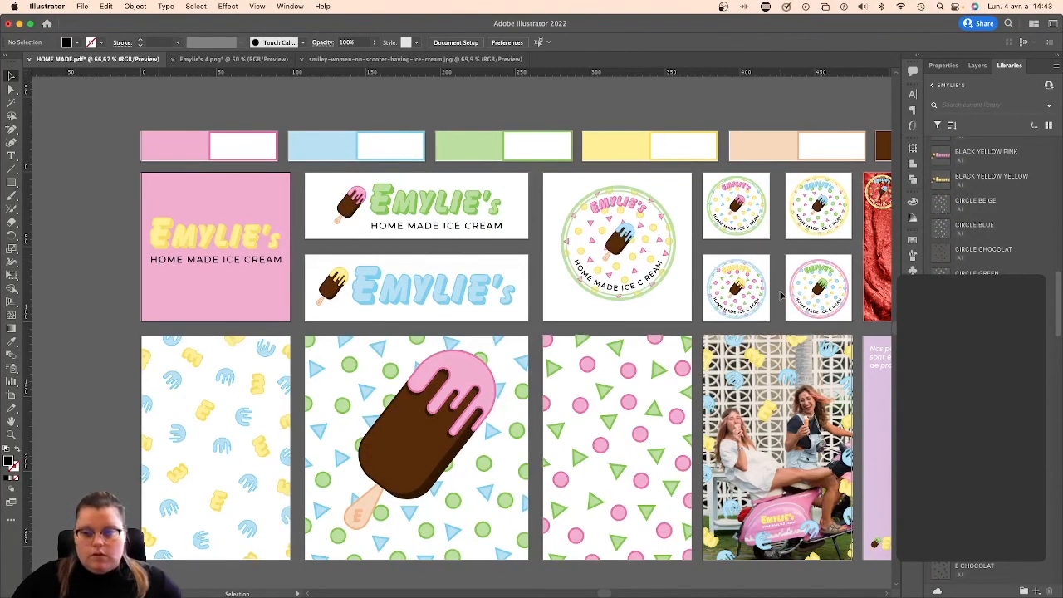
pyautogui.scroll(-2, 989, 249)
pyautogui.scroll(-5, 989, 208)
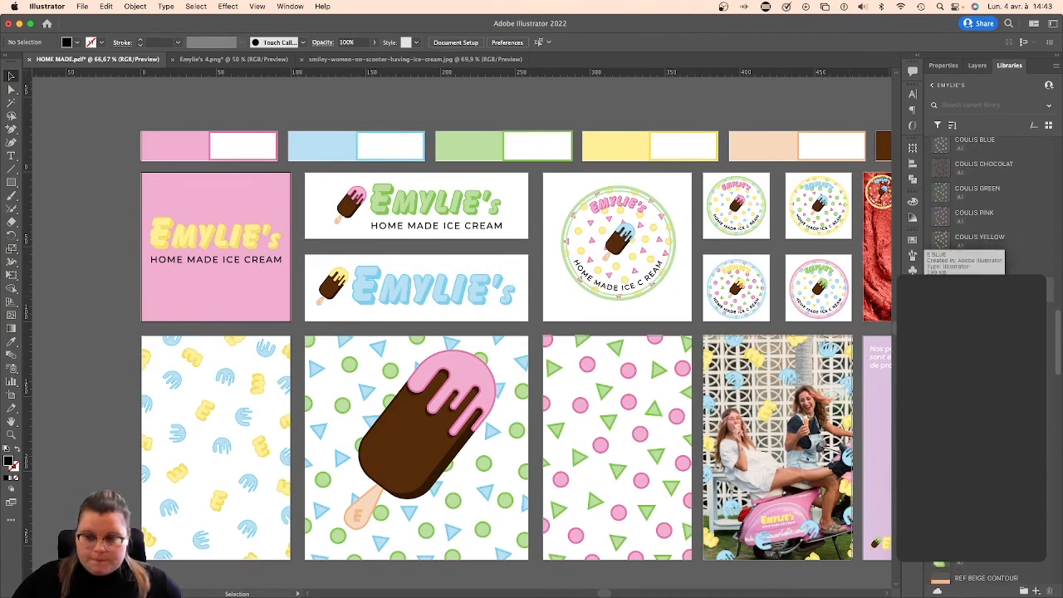
pyautogui.scroll(-3, 922, 250)
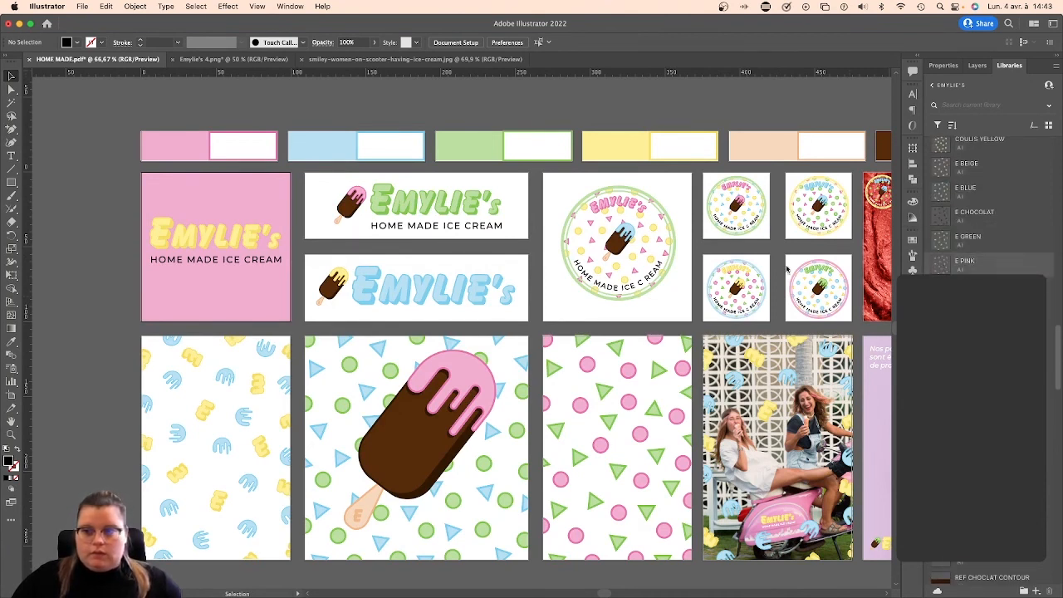
# Place the E PINK library pattern beside the pink logo artboard to preview it, and delete it after viewing.
pyautogui.moveTo(86, 289); pyautogui.dragTo(97, 290)
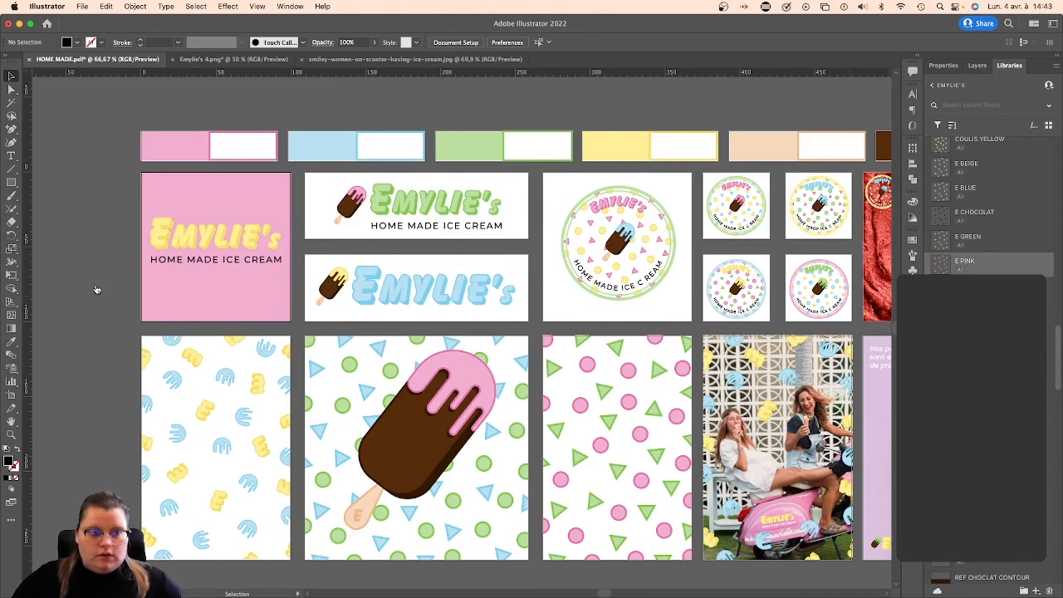
pyautogui.moveTo(65, 226); pyautogui.dragTo(232, 410)
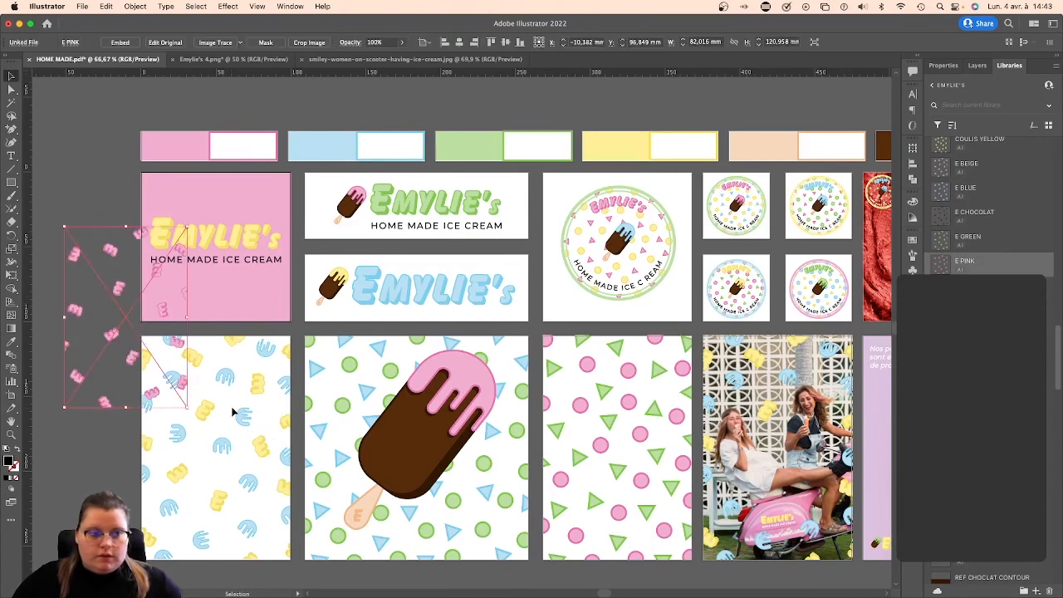
pyautogui.click(66, 192)
pyautogui.hscroll(-5, 147, 265)
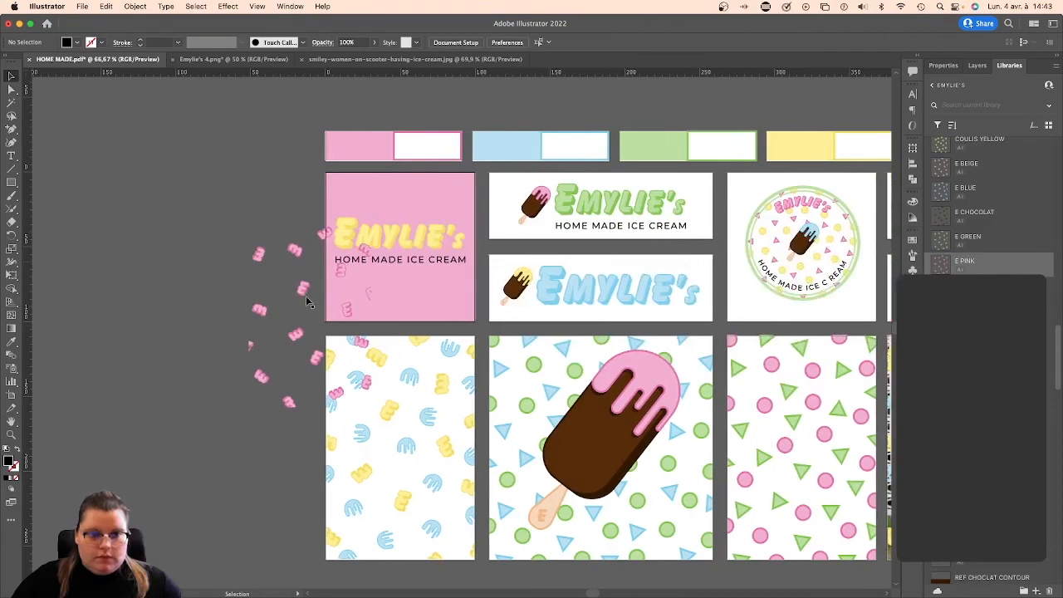
pyautogui.moveTo(306, 295); pyautogui.dragTo(135, 293)
pyautogui.press('Delete')
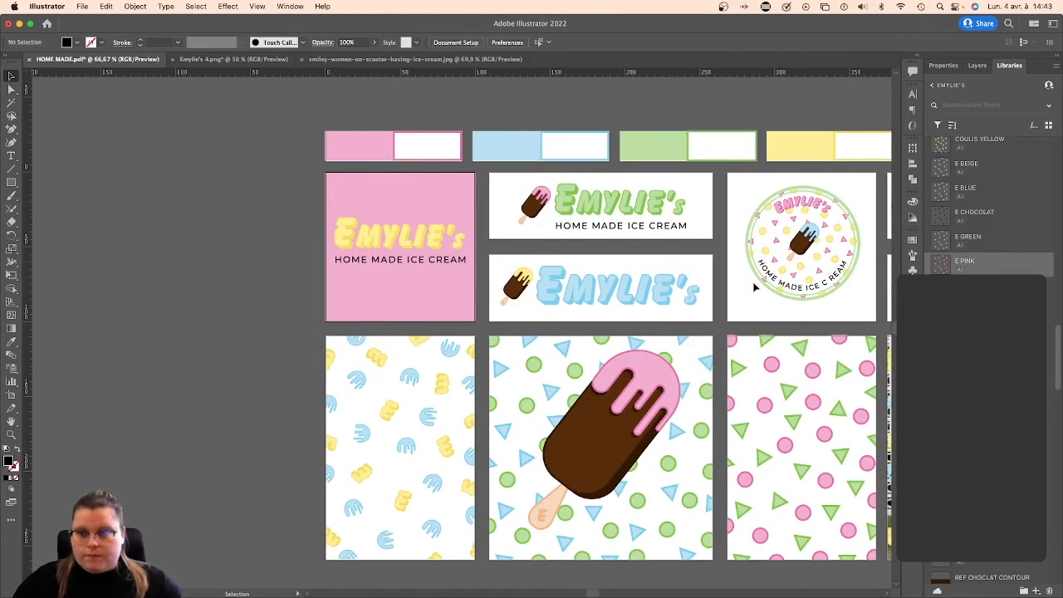
# Preview the COULIS PINK library pattern on the empty canvas beside the artboards and remove the placed copy.
pyautogui.scroll(3, 988, 171)
pyautogui.moveTo(943, 200); pyautogui.dragTo(209, 194)
pyautogui.click(123, 166)
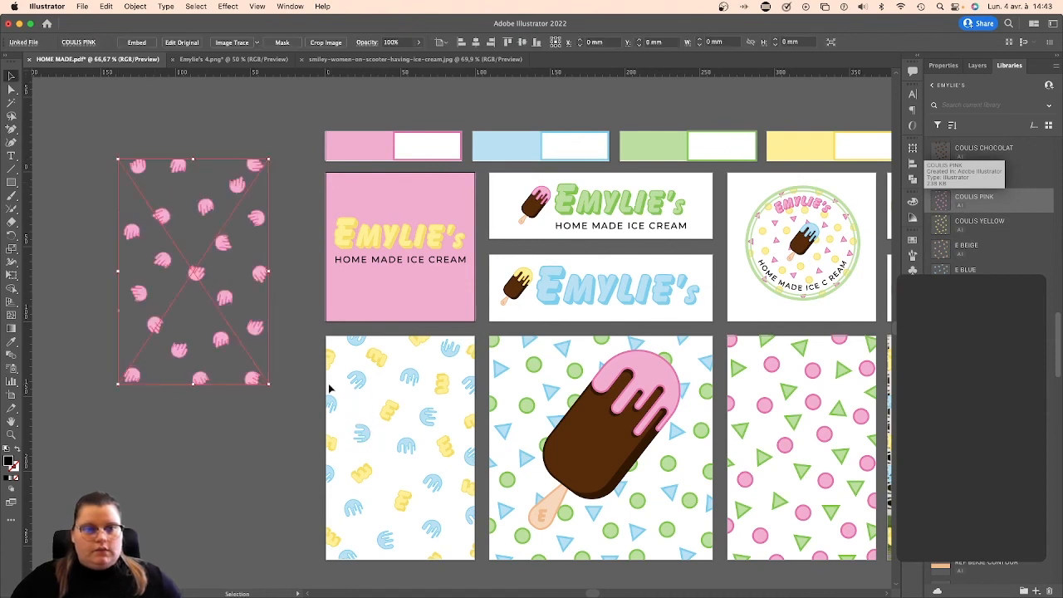
pyautogui.click(111, 127)
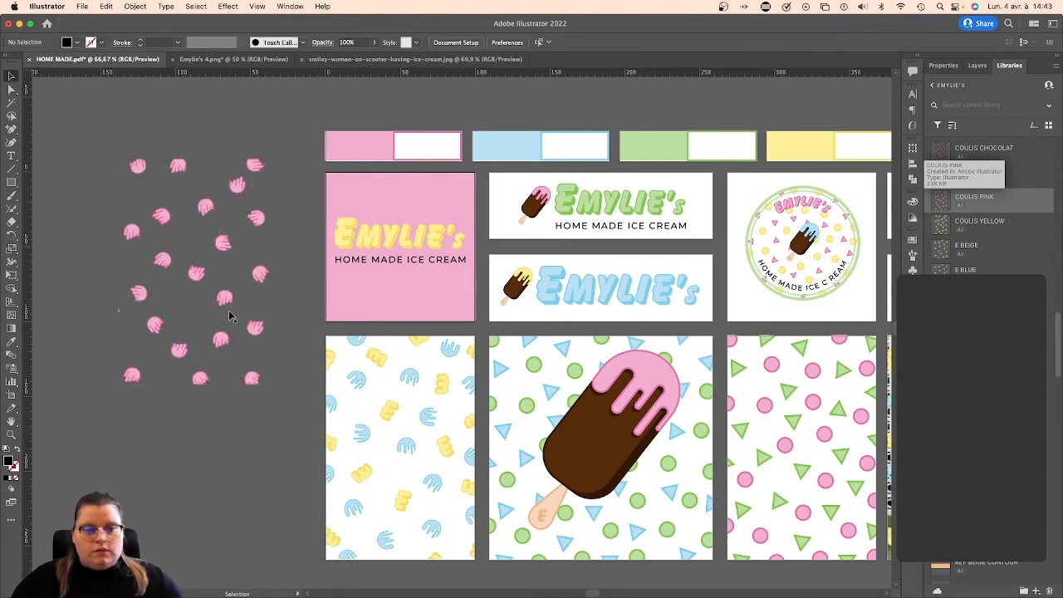
pyautogui.moveTo(228, 308); pyautogui.dragTo(230, 376)
pyautogui.press('Delete')
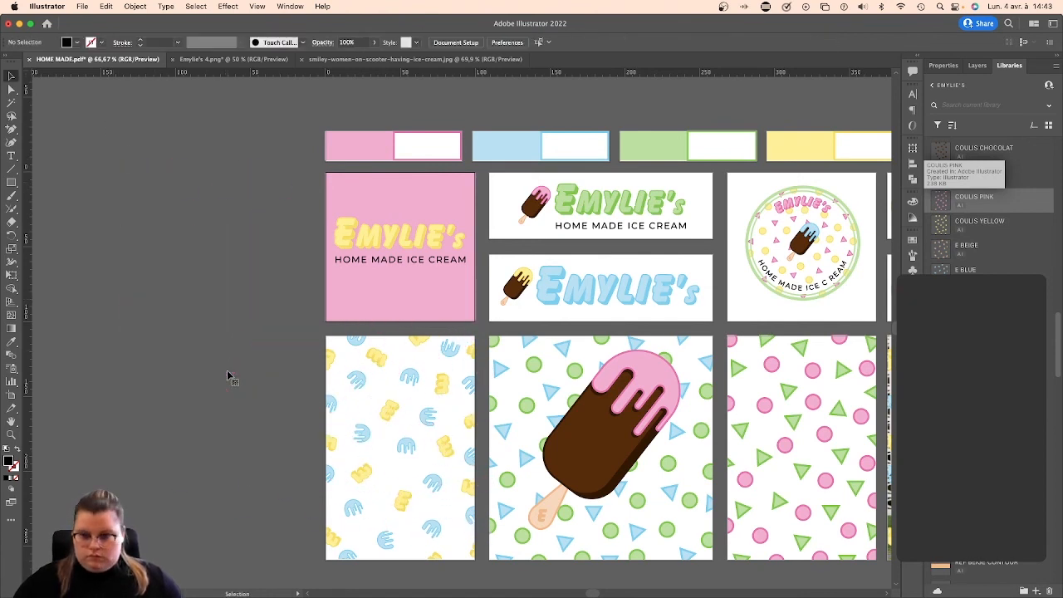
# Place the CIRCLE BEIGE library pattern on the empty canvas to inspect it and delete the placed copy.
pyautogui.scroll(3, 927, 225)
pyautogui.scroll(5, 931, 232)
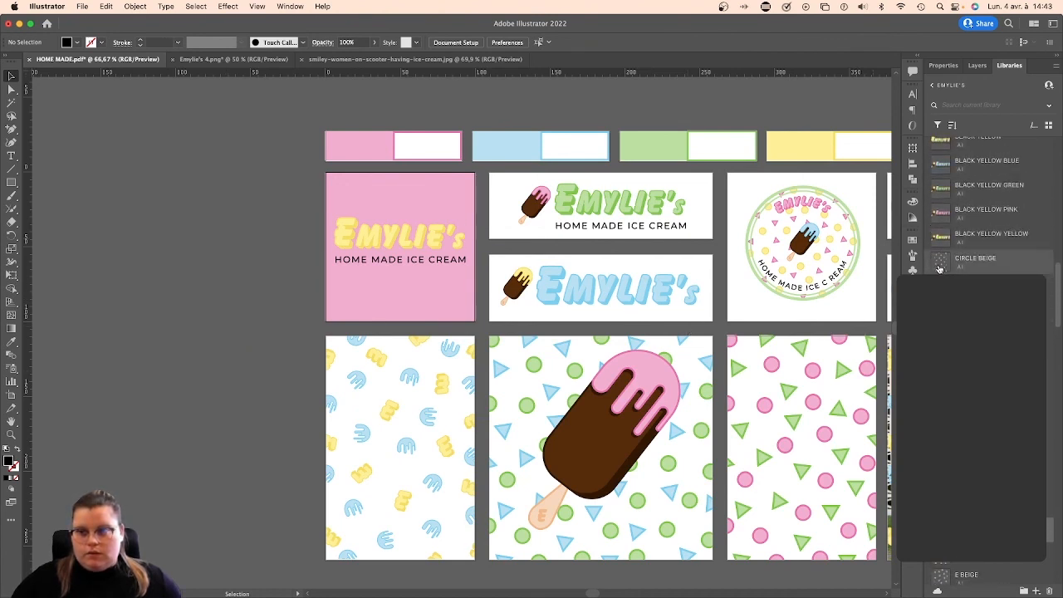
pyautogui.moveTo(941, 265); pyautogui.dragTo(301, 378)
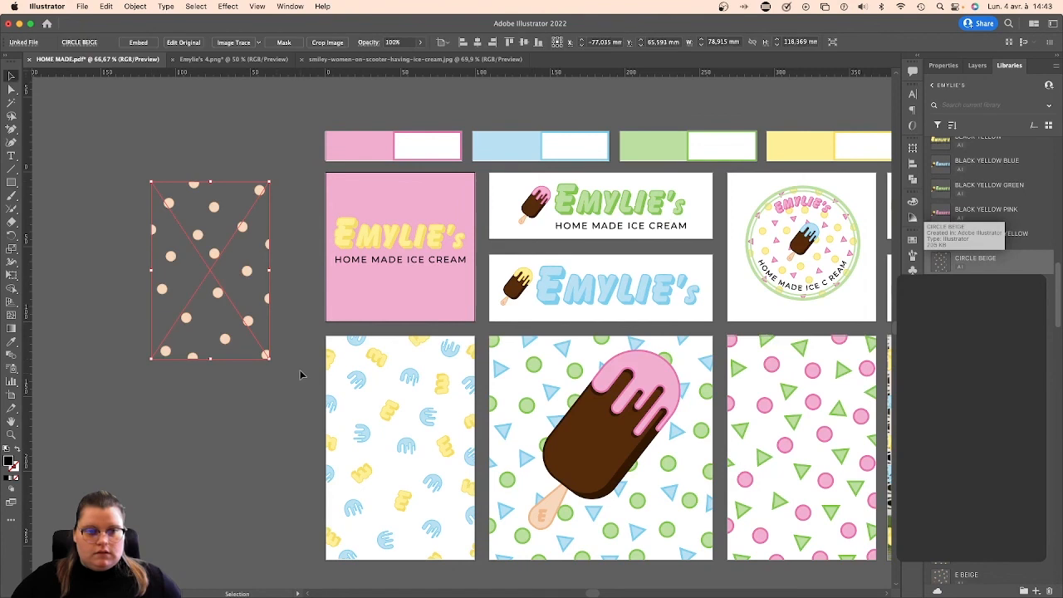
pyautogui.press('Delete')
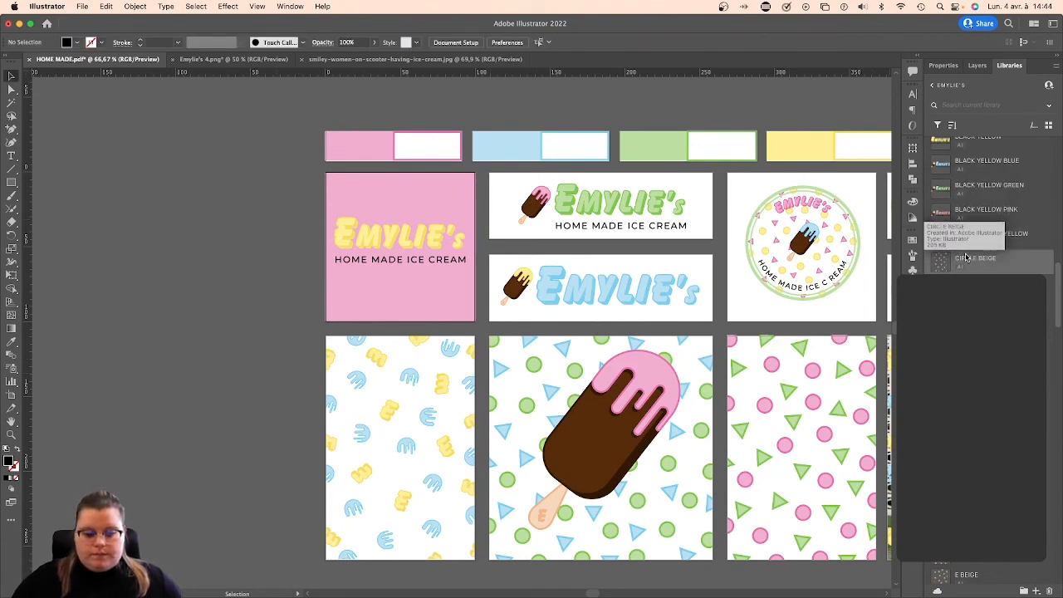
# Place the blue BLACK CIRCLE TRIANGLE badge with the green-topped ice cream beside the artboards to preview it, and delete it.
pyautogui.scroll(5, 967, 258)
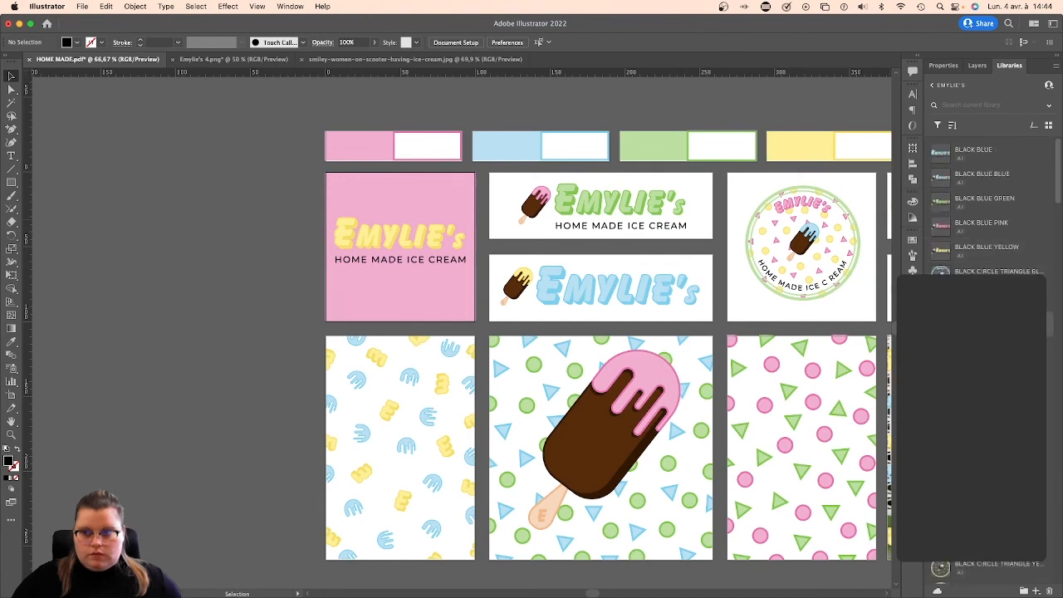
pyautogui.moveTo(966, 265); pyautogui.dragTo(317, 365)
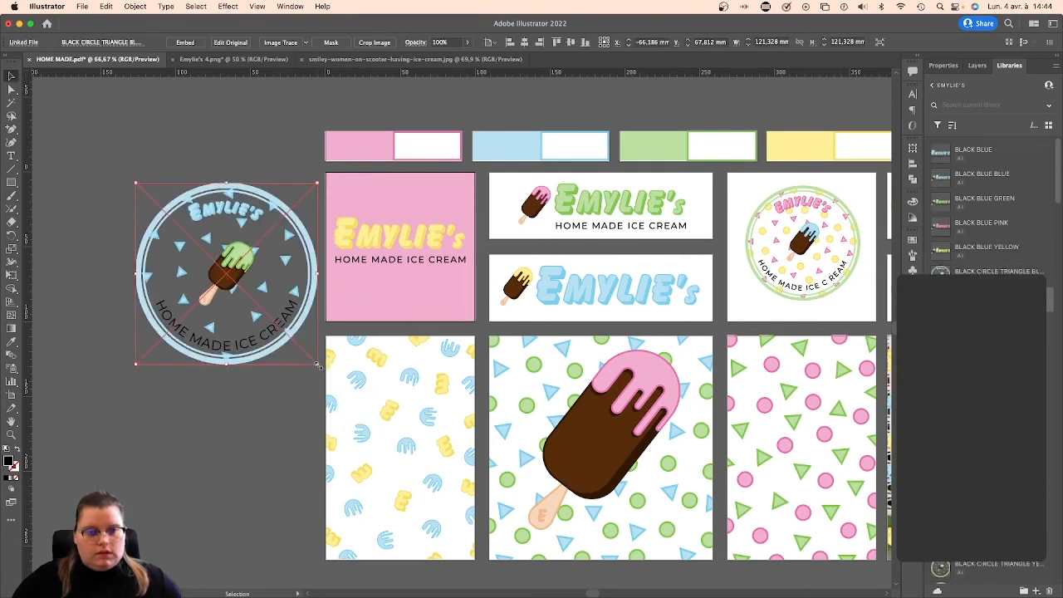
pyautogui.click(194, 170)
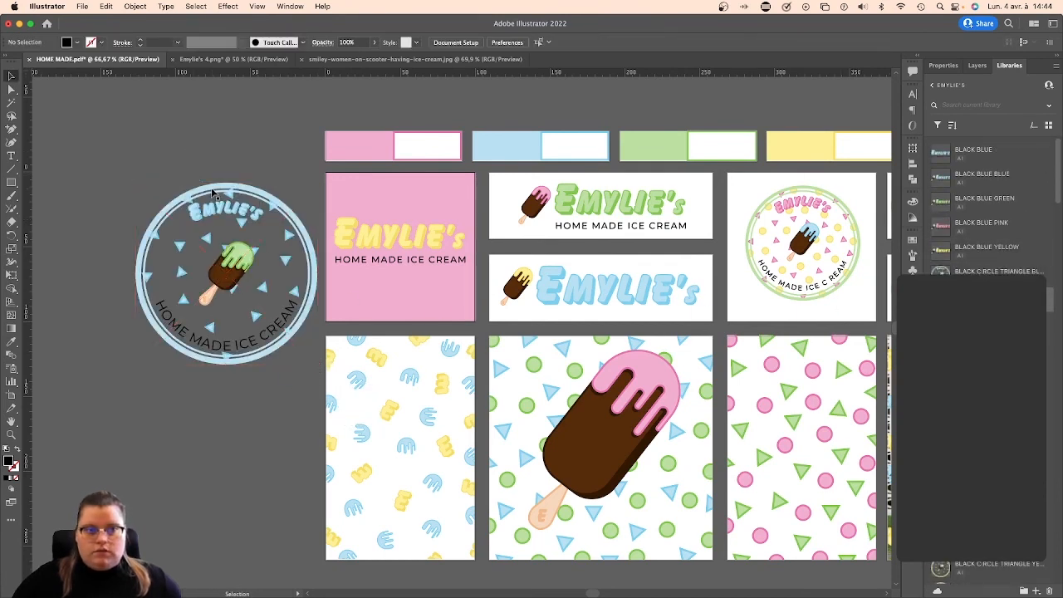
pyautogui.click(214, 193)
pyautogui.press('Delete')
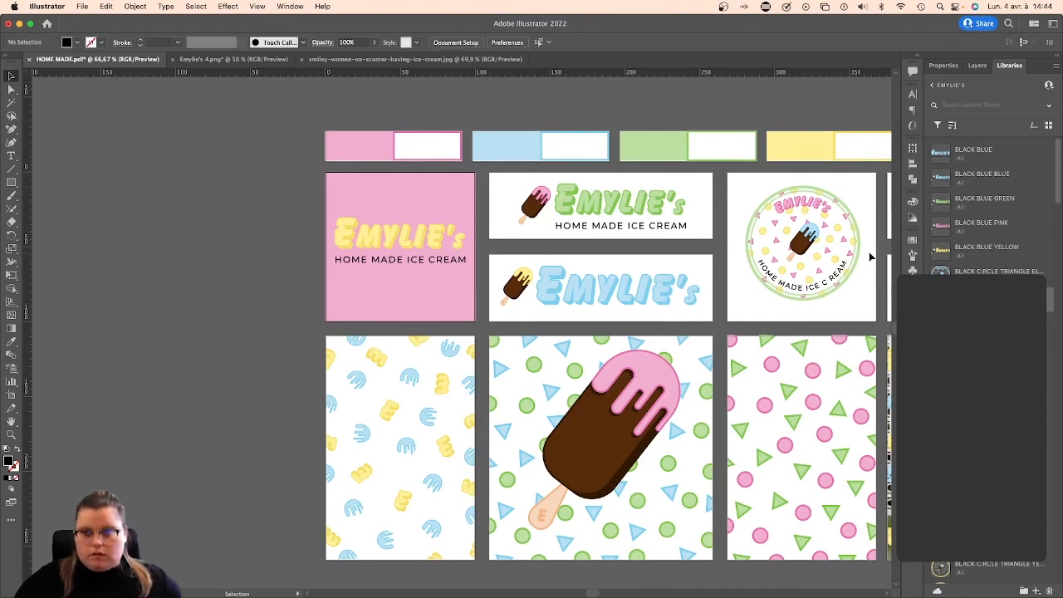
# Examine the round logo badges, colour swatches, patterns and photo visuals across the brand board.
pyautogui.hscroll(3, 728, 181)
pyautogui.hscroll(1, 728, 181)
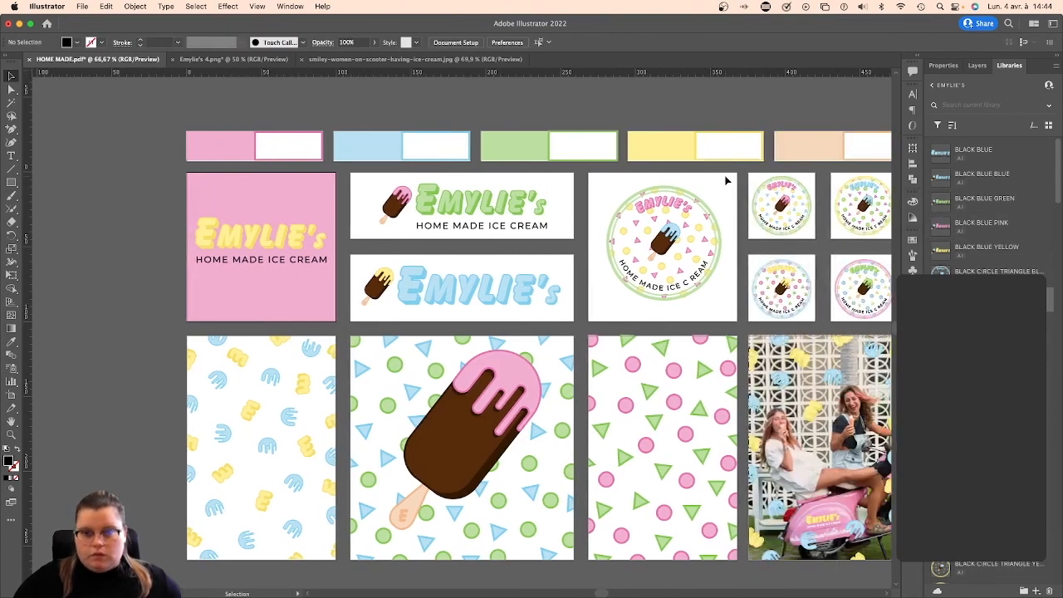
pyautogui.click(700, 228)
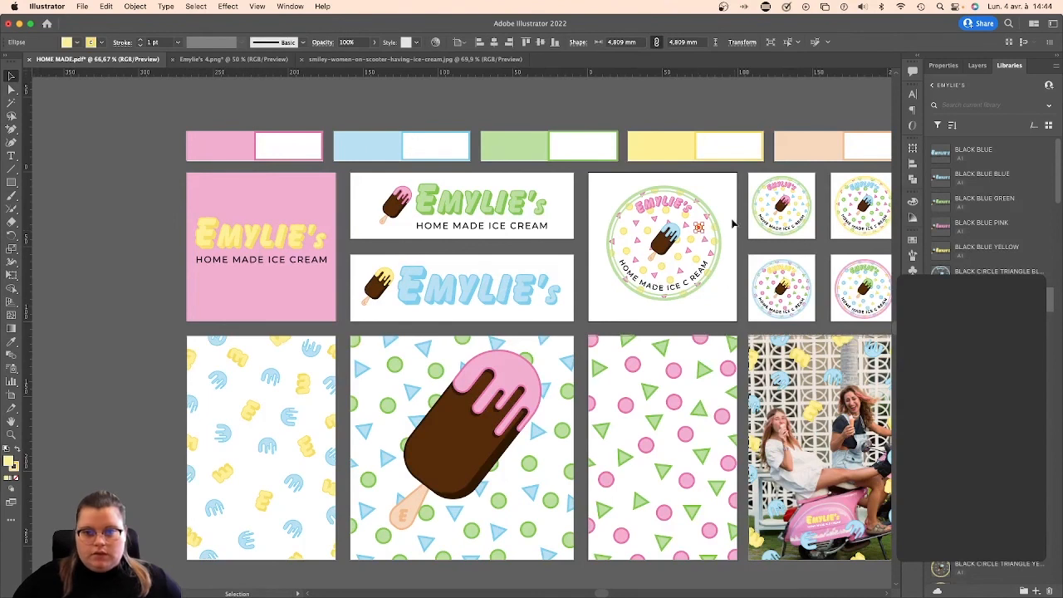
pyautogui.click(727, 211)
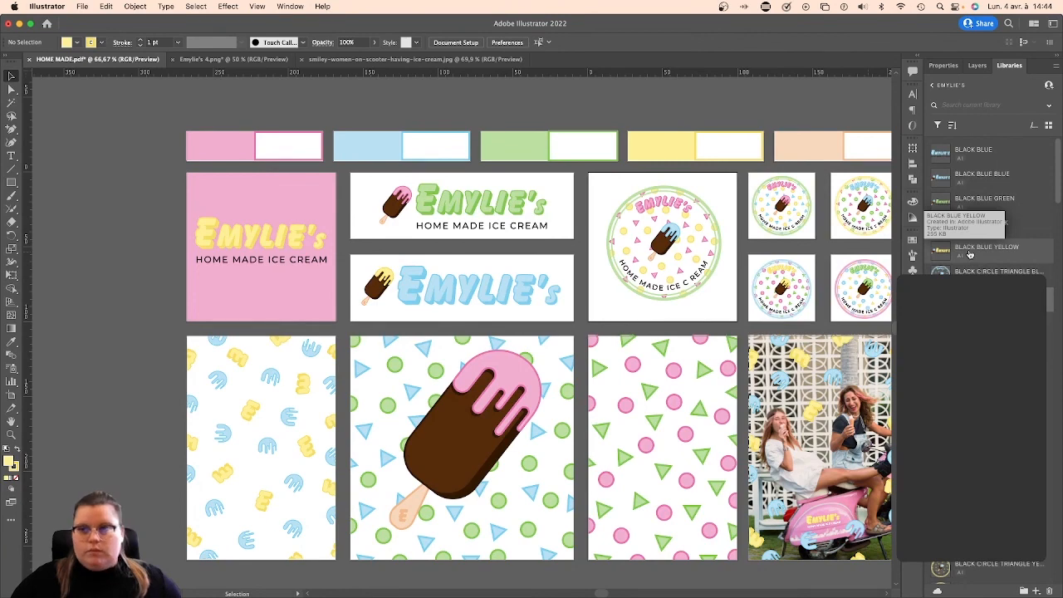
pyautogui.hscroll(5, 720, 166)
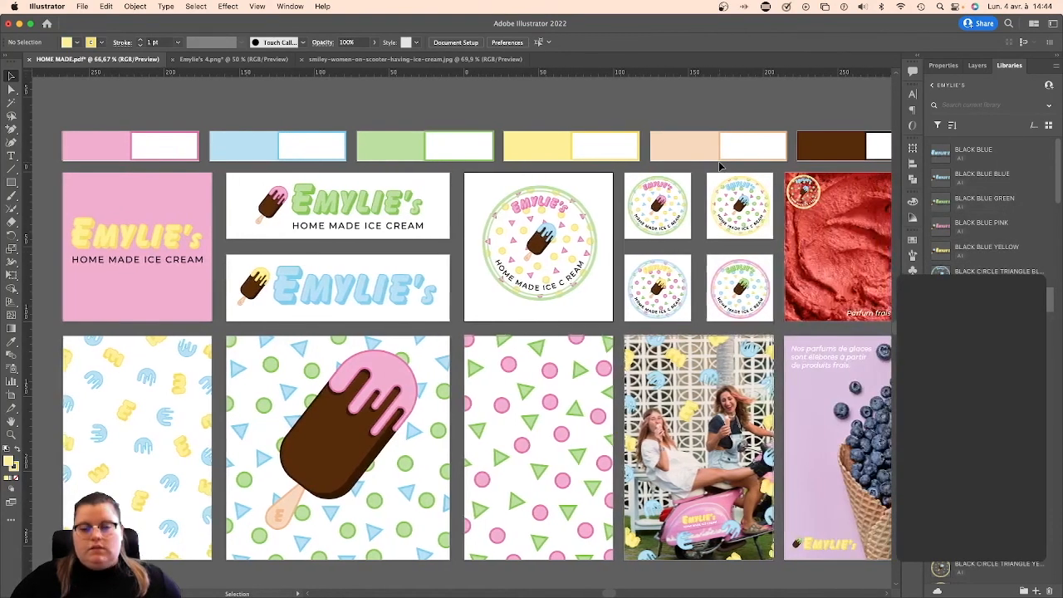
pyautogui.hscroll(4, 720, 166)
pyautogui.hscroll(-2, 720, 166)
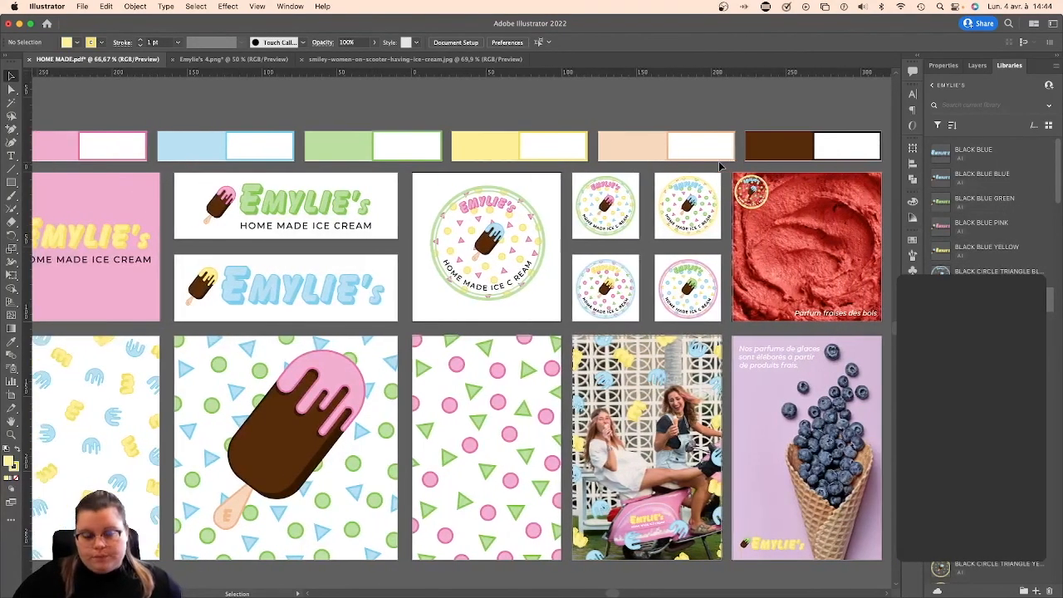
pyautogui.hscroll(-1, 720, 167)
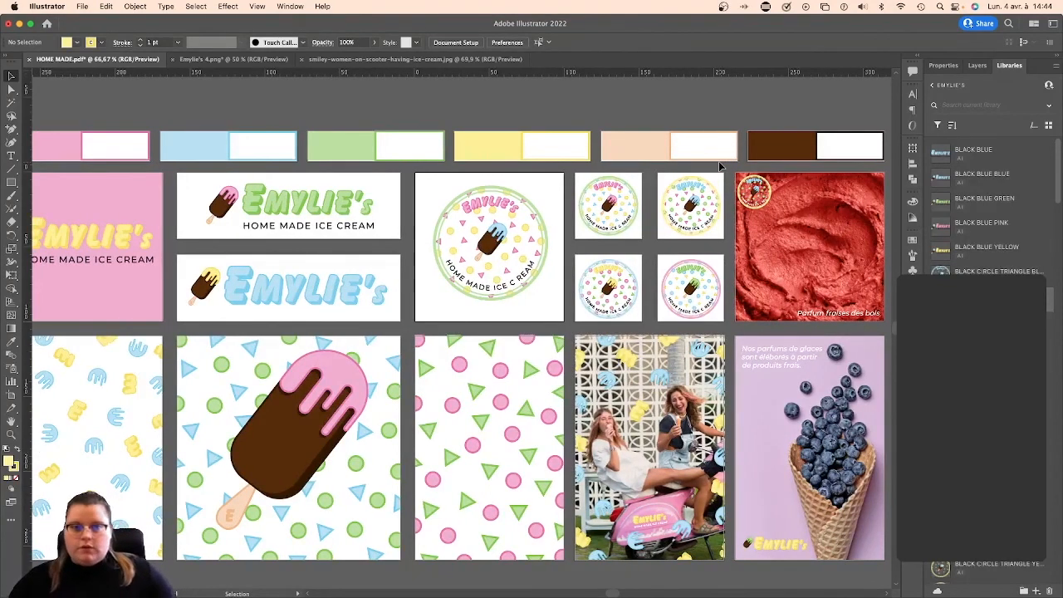